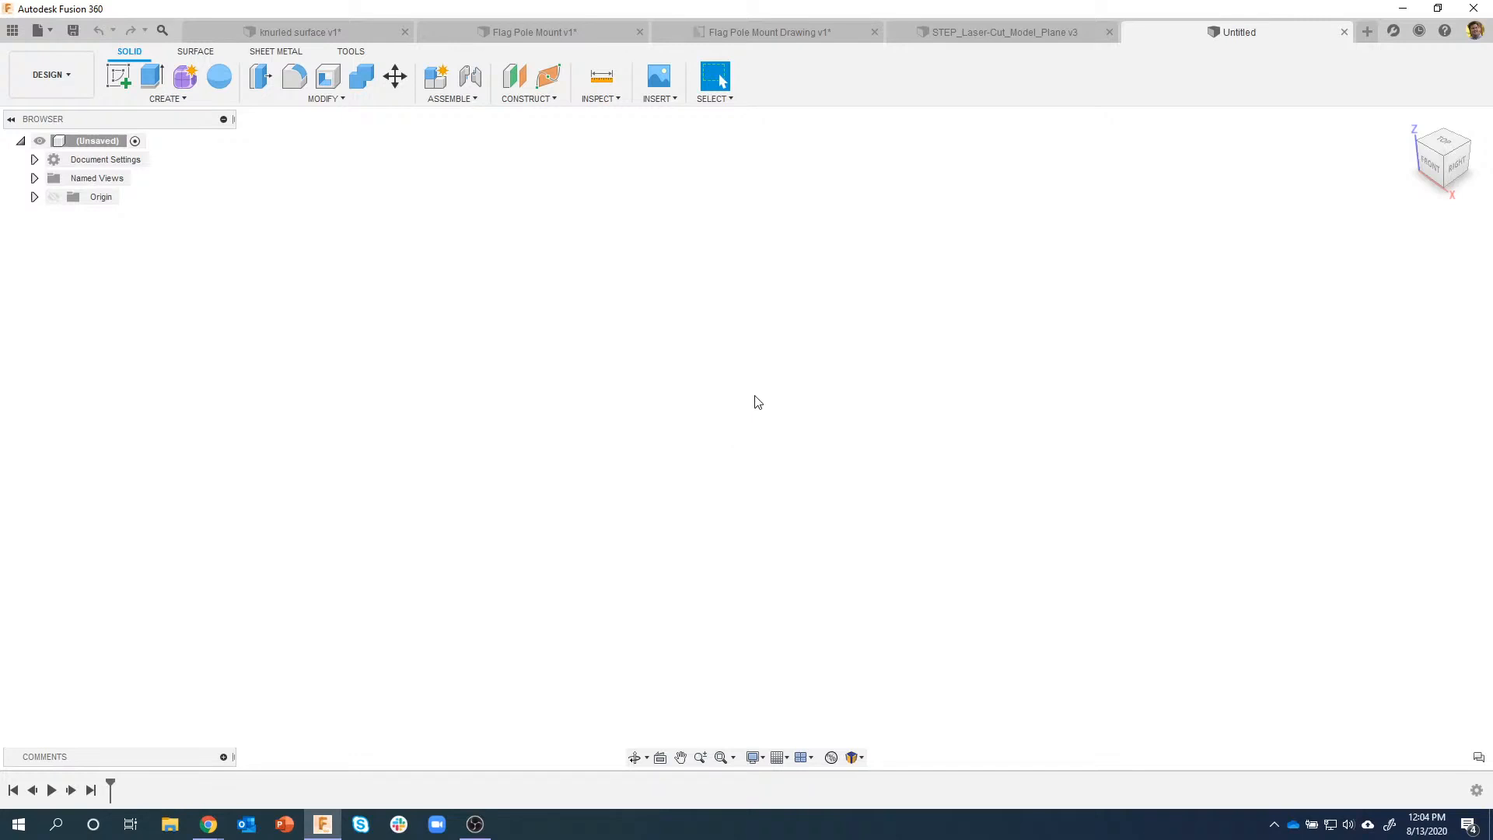
left_click(181, 101)
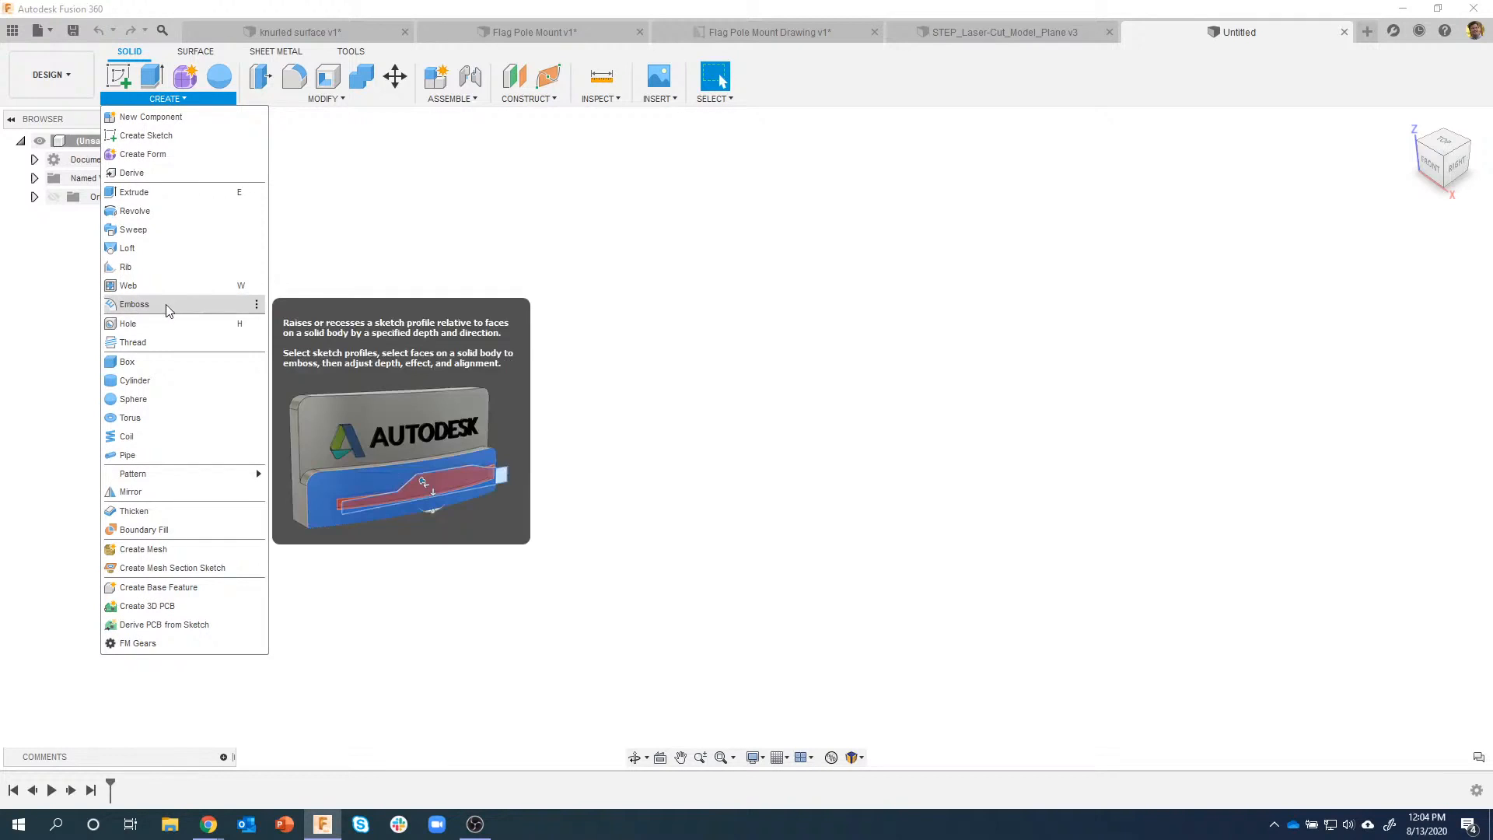
left_click(521, 233)
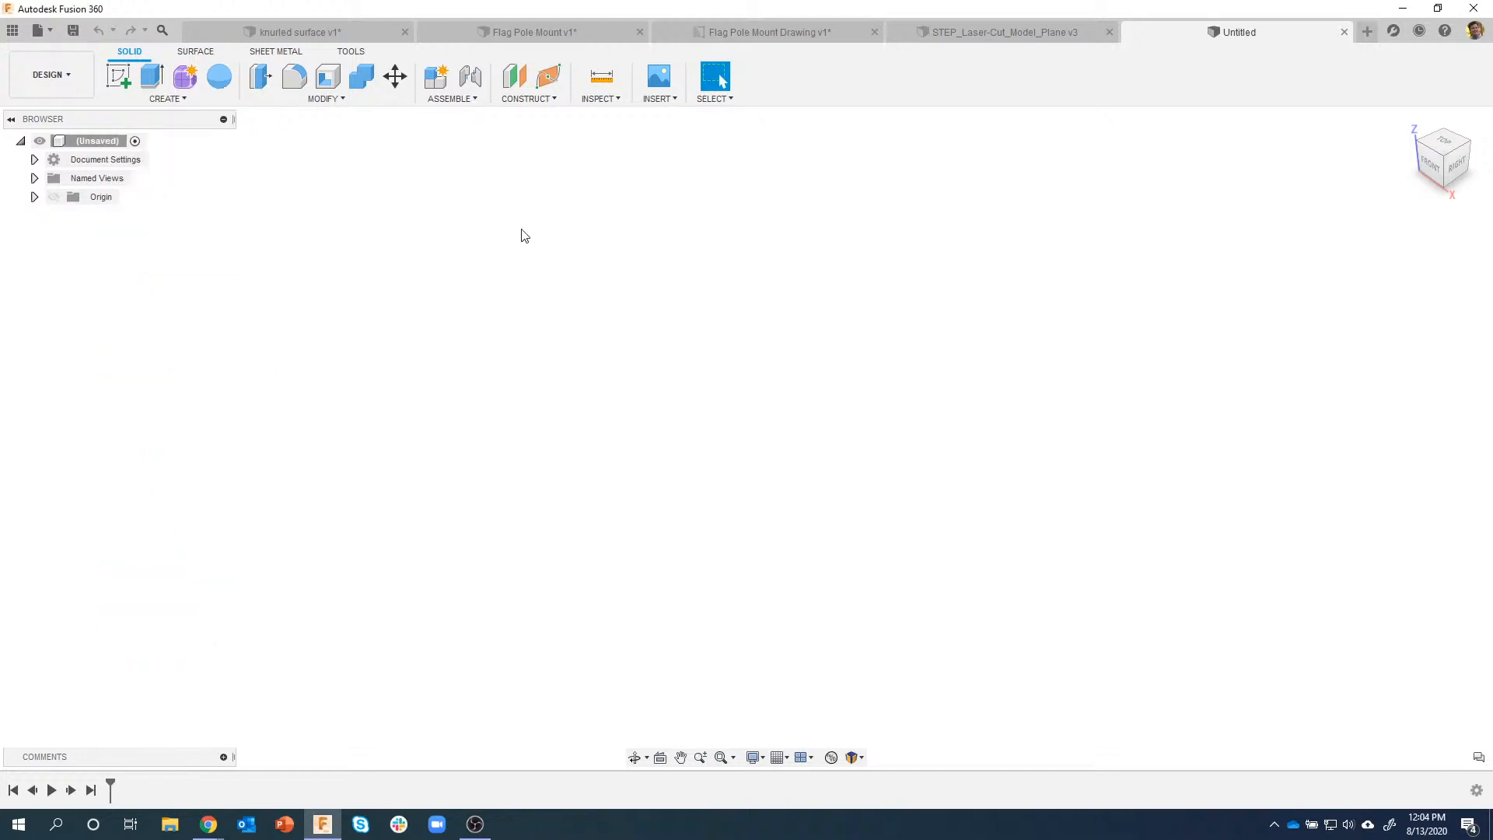
Step: Create a cylinder centred at the origin on the horizontal plane, about 4.01 in in diameter and 2.07 in high, as a new body
left_click(170, 99)
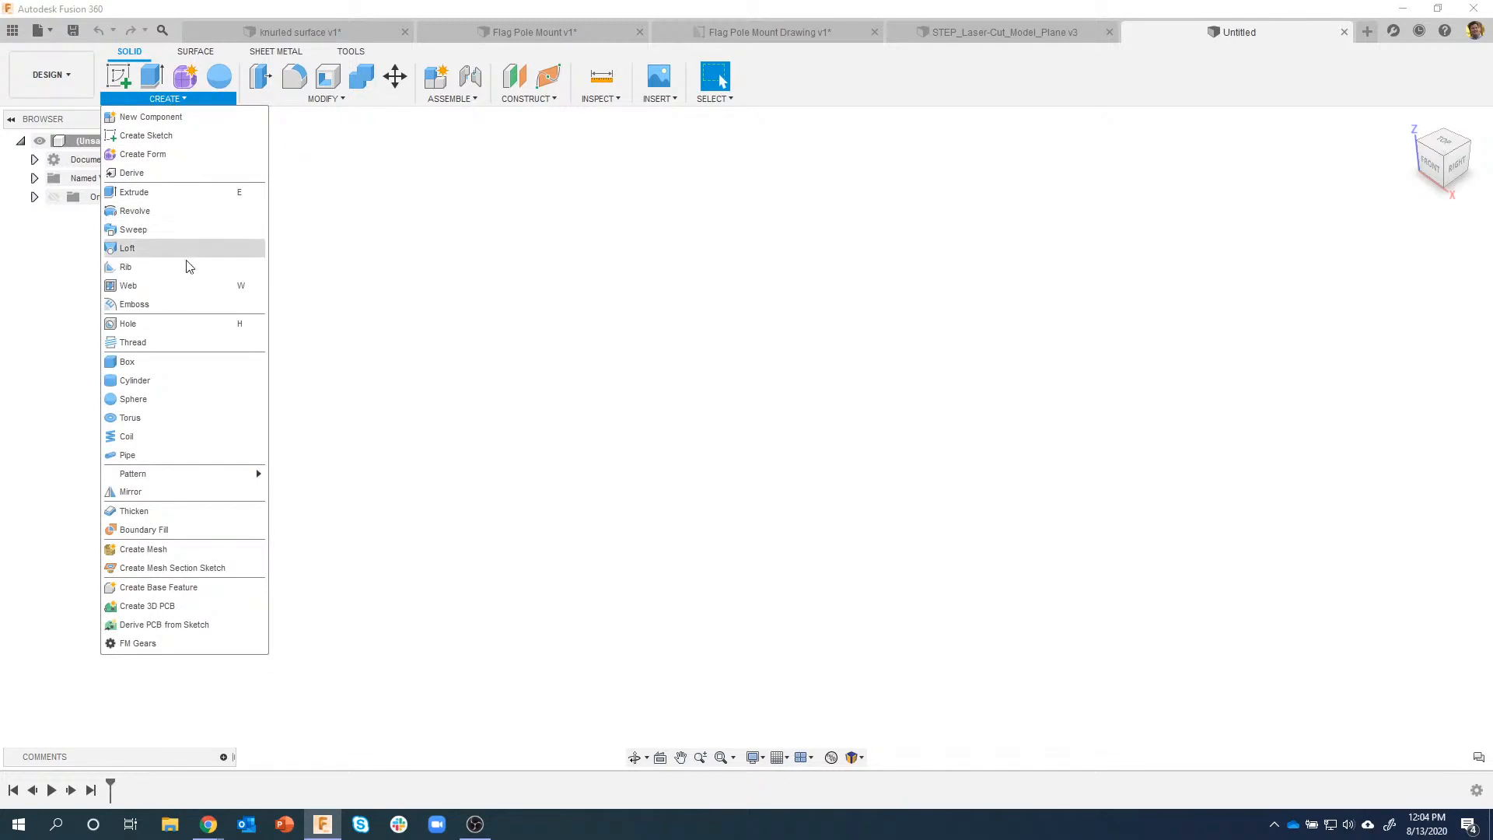
left_click(180, 382)
left_click(789, 435)
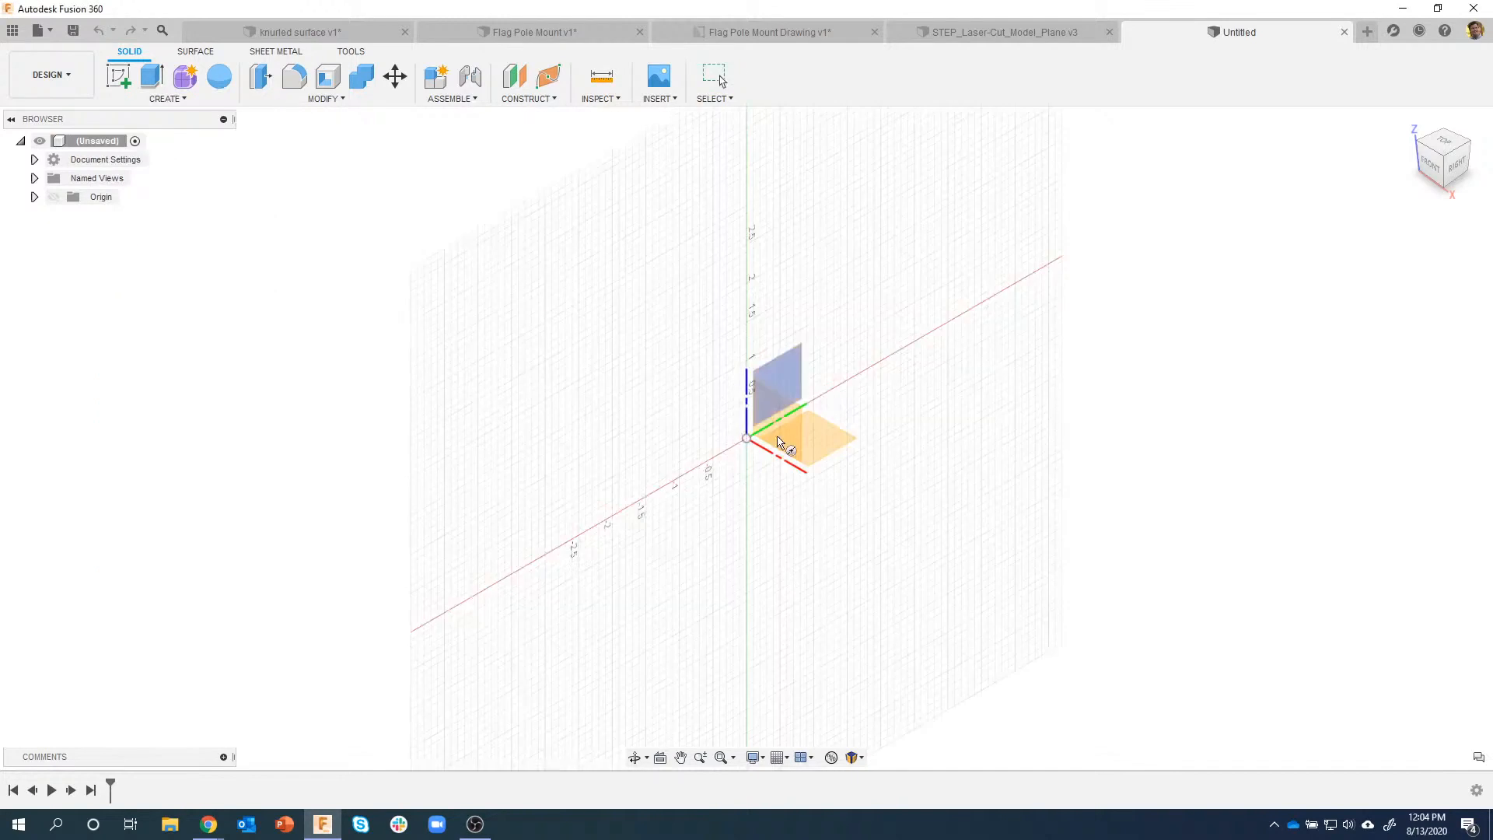
left_click(746, 440)
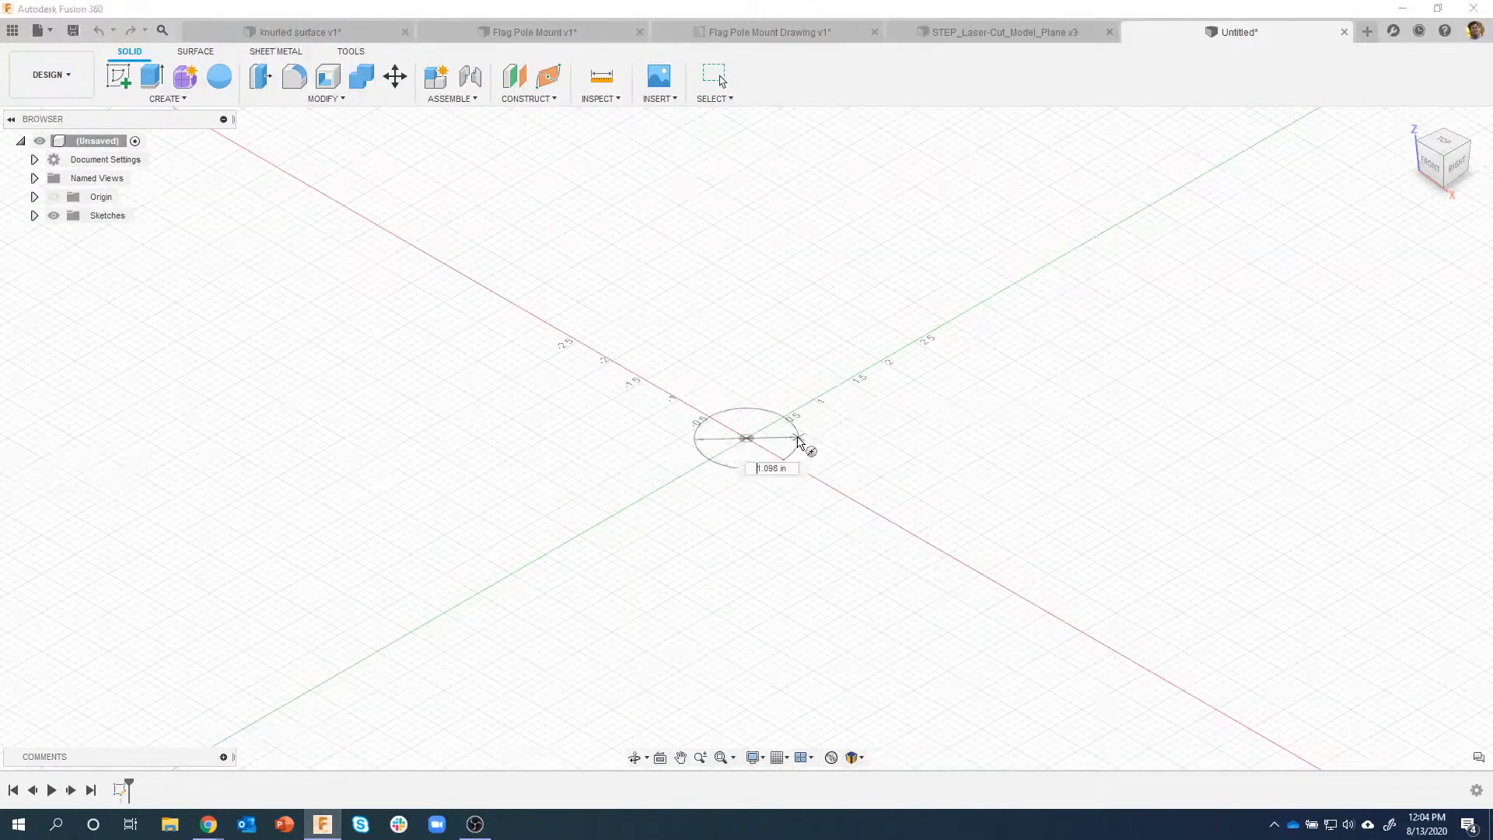
left_click(883, 527)
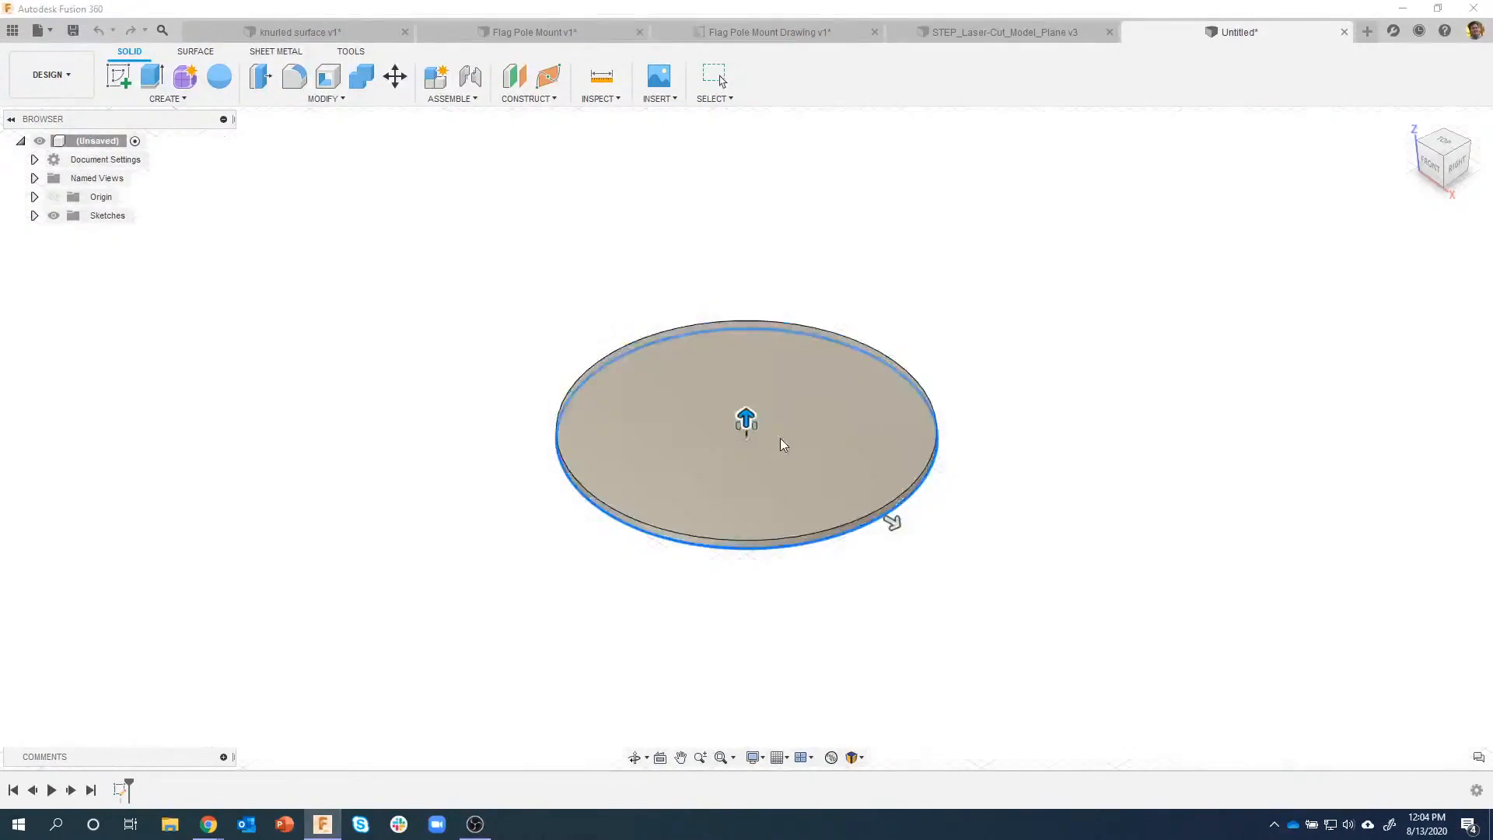
left_click_drag(747, 413, 747, 259)
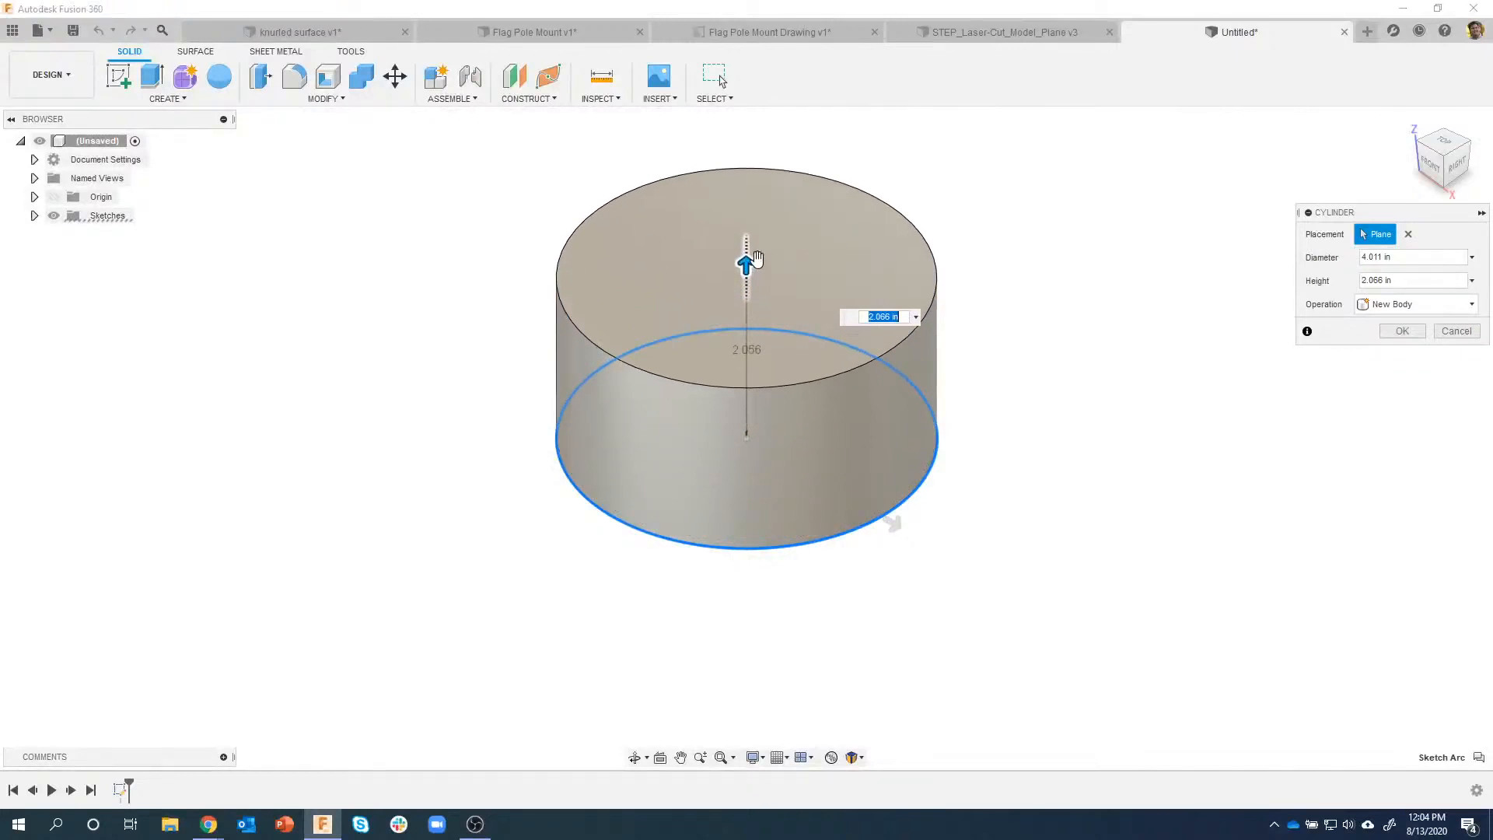
left_click(1402, 331)
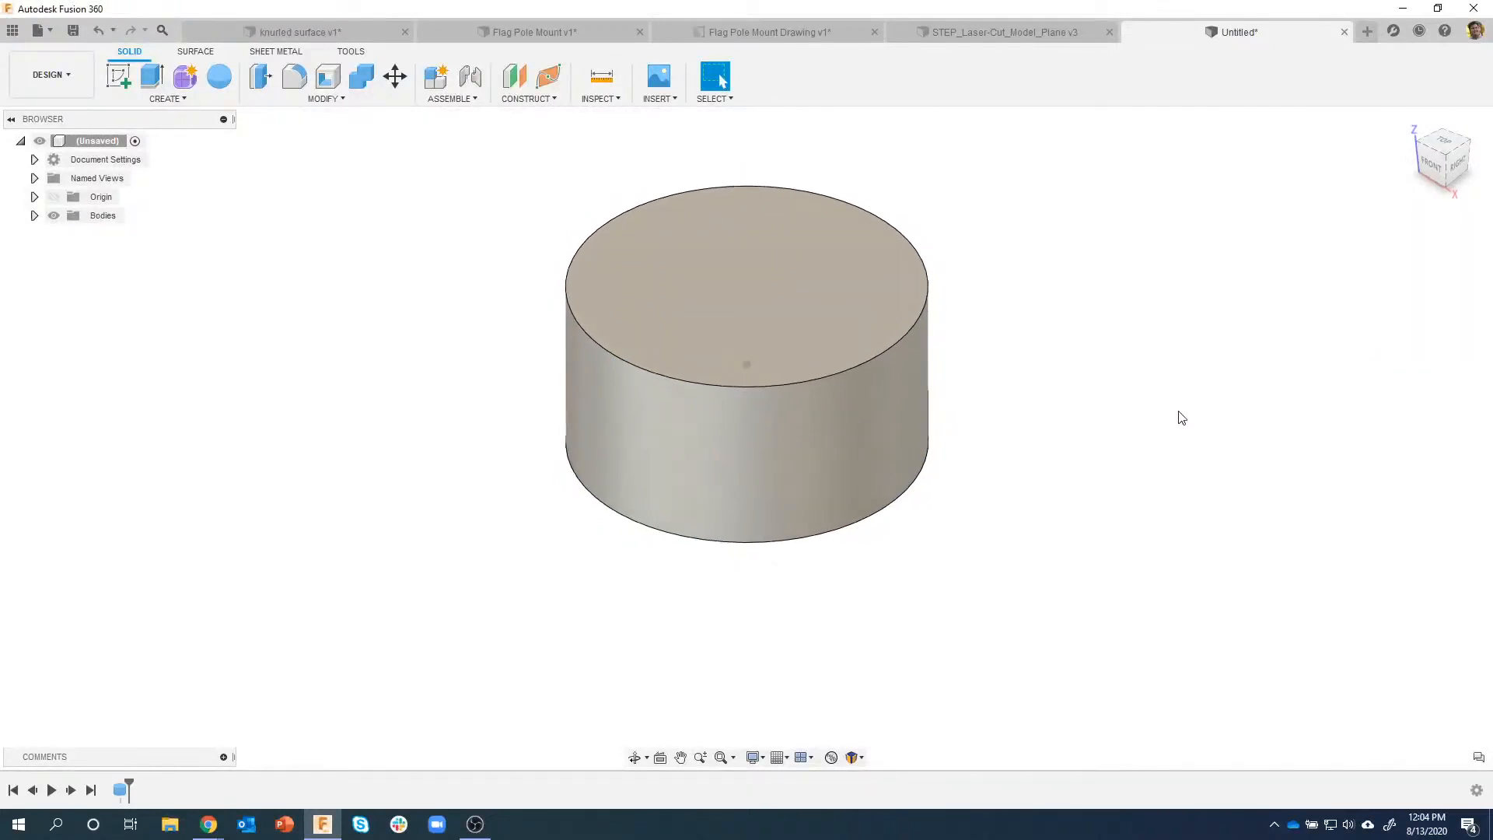
Step: Create a construction plane offset about -3.1 in from the XZ plane, in front of the cylinder
left_click(524, 99)
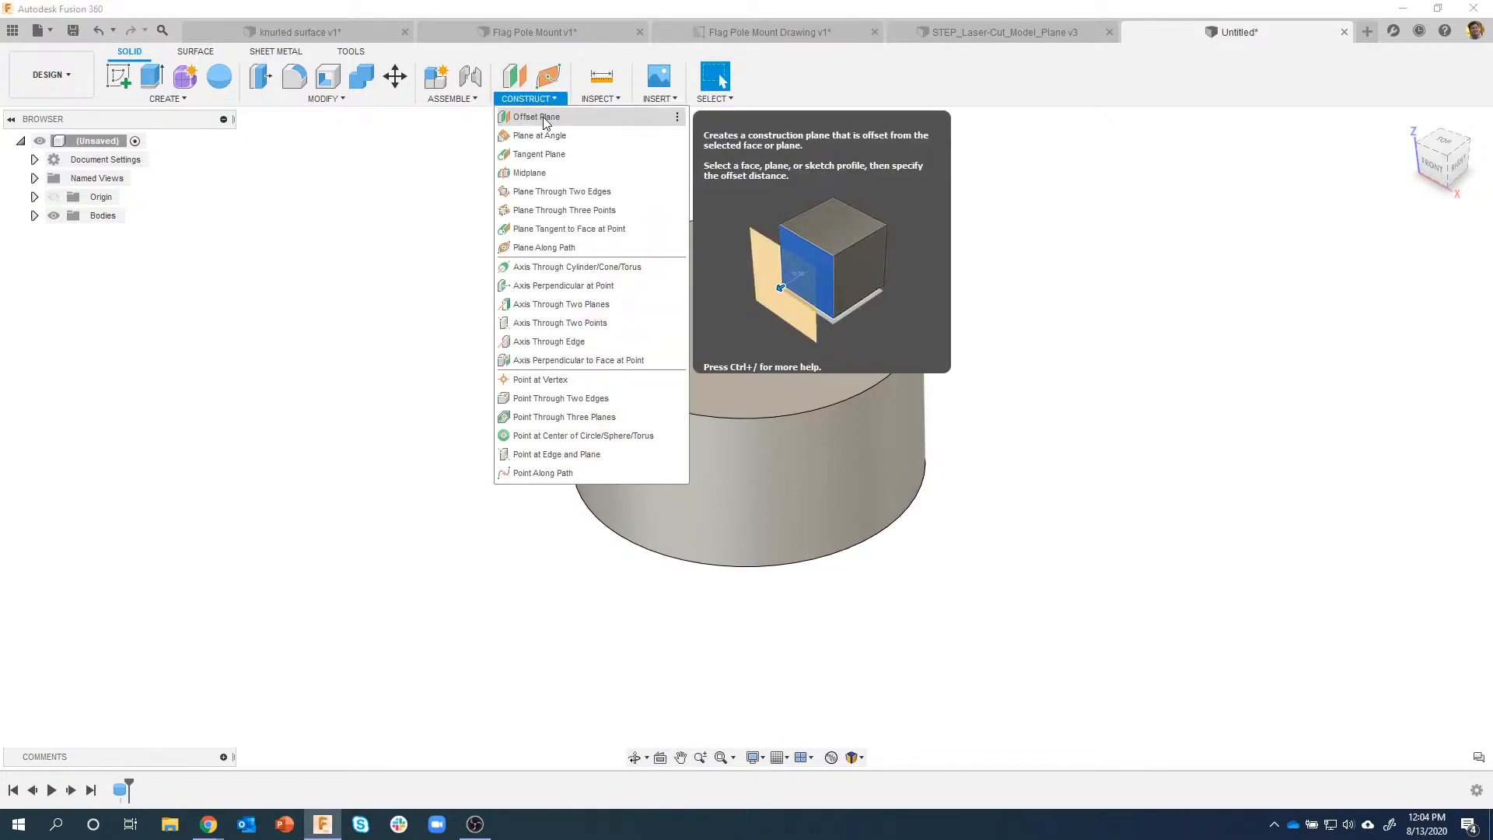
left_click(549, 116)
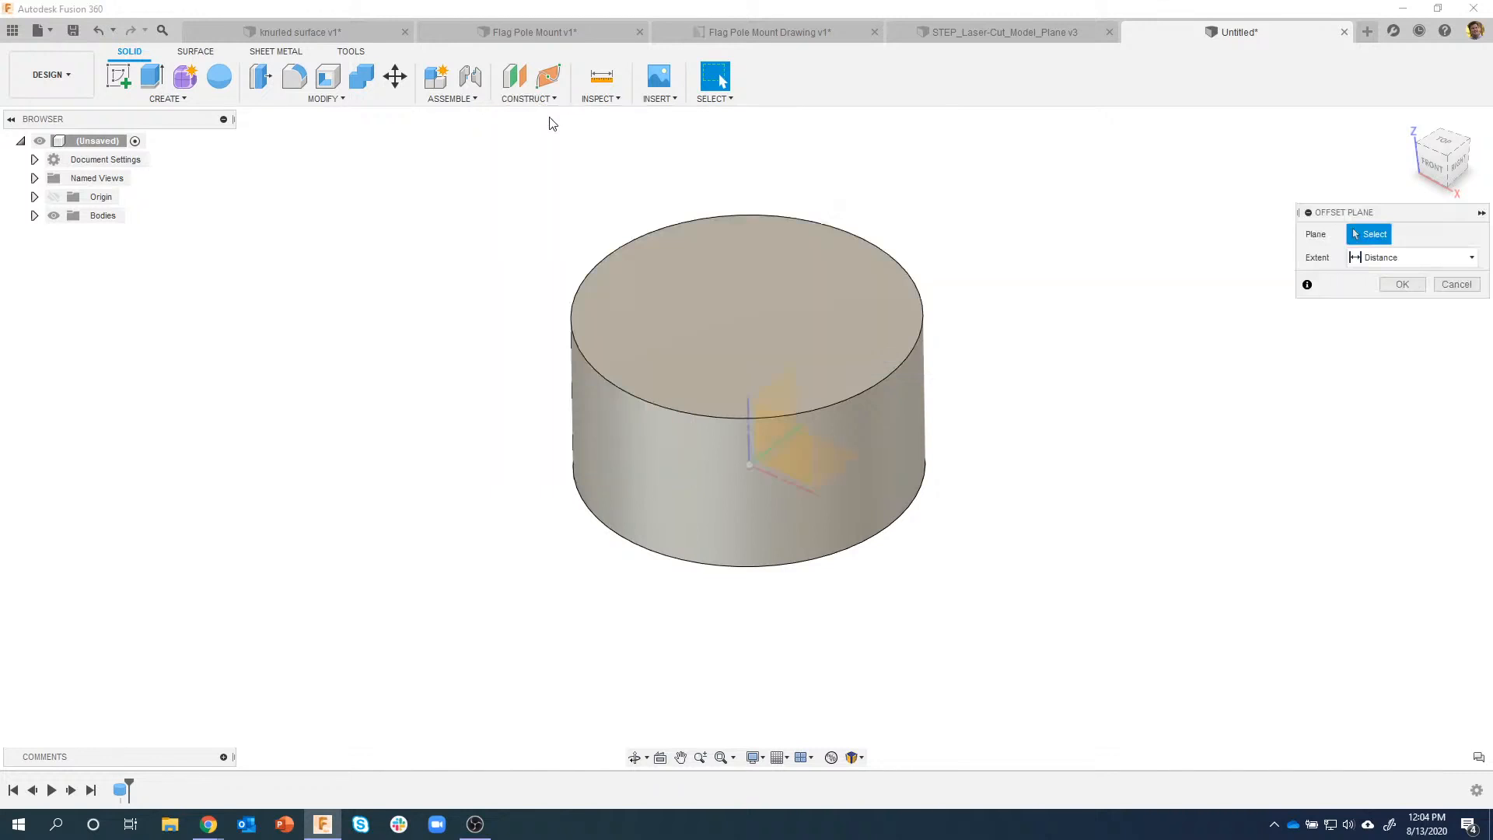
mouse_move(888, 524)
middle_mouse_down("shift")
mouse_move(744, 491)
mouse_move(708, 462)
mouse_move(740, 449)
mouse_move(735, 466)
middle_mouse_up("shift")
left_click(740, 446)
left_click_drag(730, 445, 482, 525)
middle_click_drag(482, 525, 376, 463, "shift")
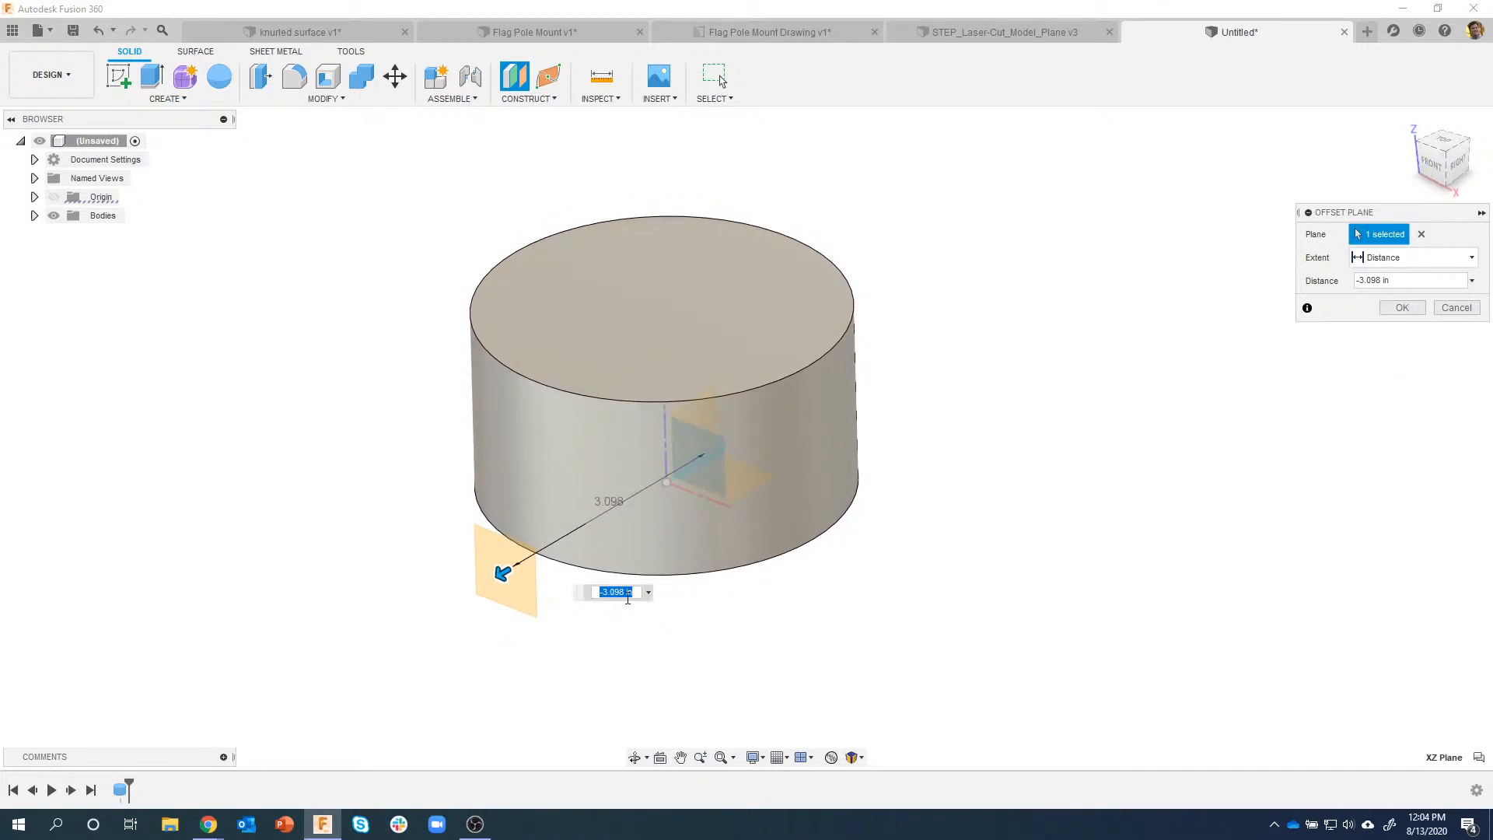
left_click(1402, 307)
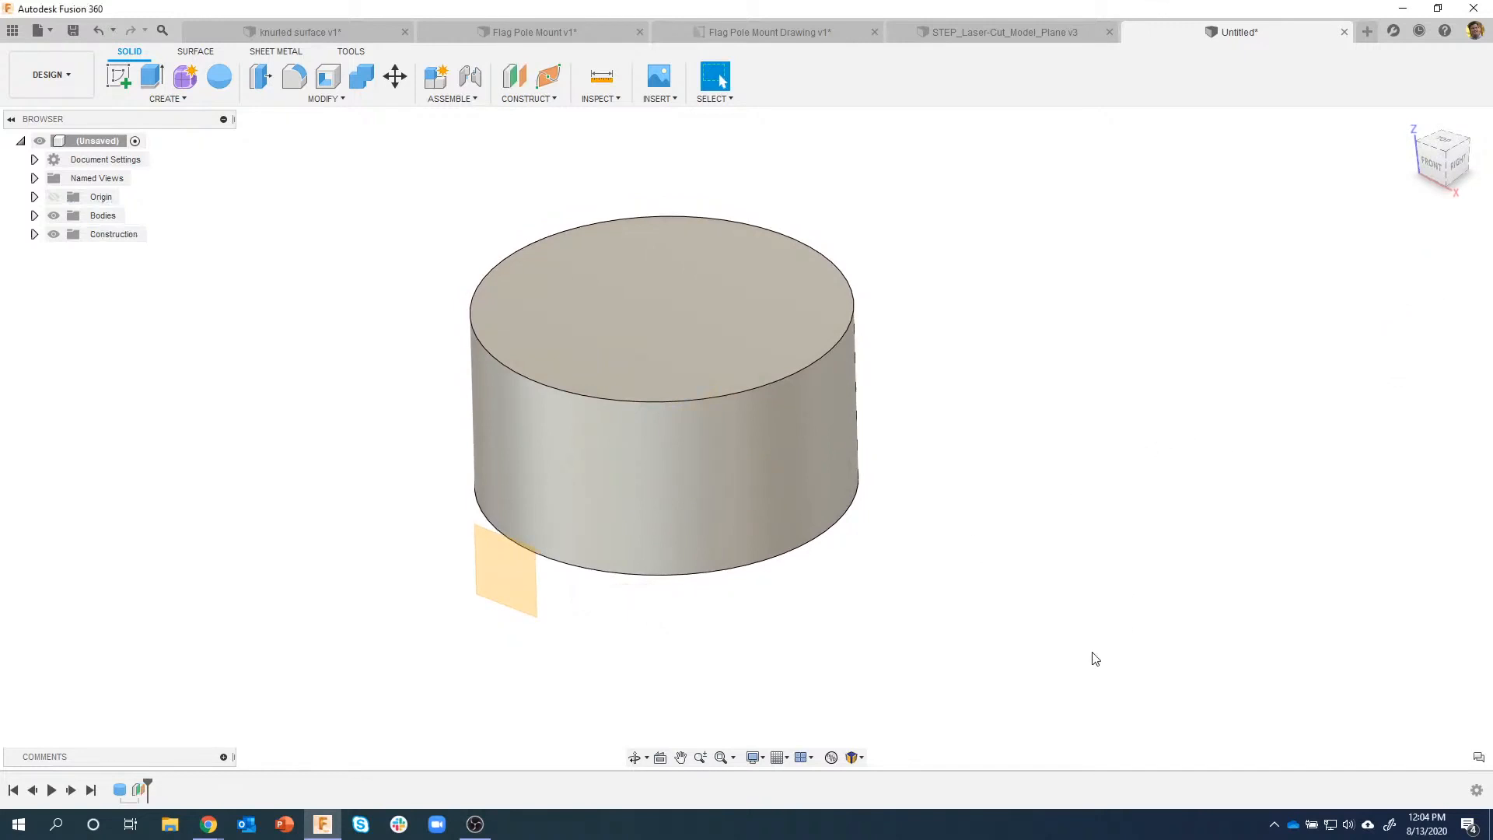
Step: Start a sketch on the offset plane and place the text "FUSION 360" in front of the cylinder, rotated to 180 degrees
left_click(549, 565)
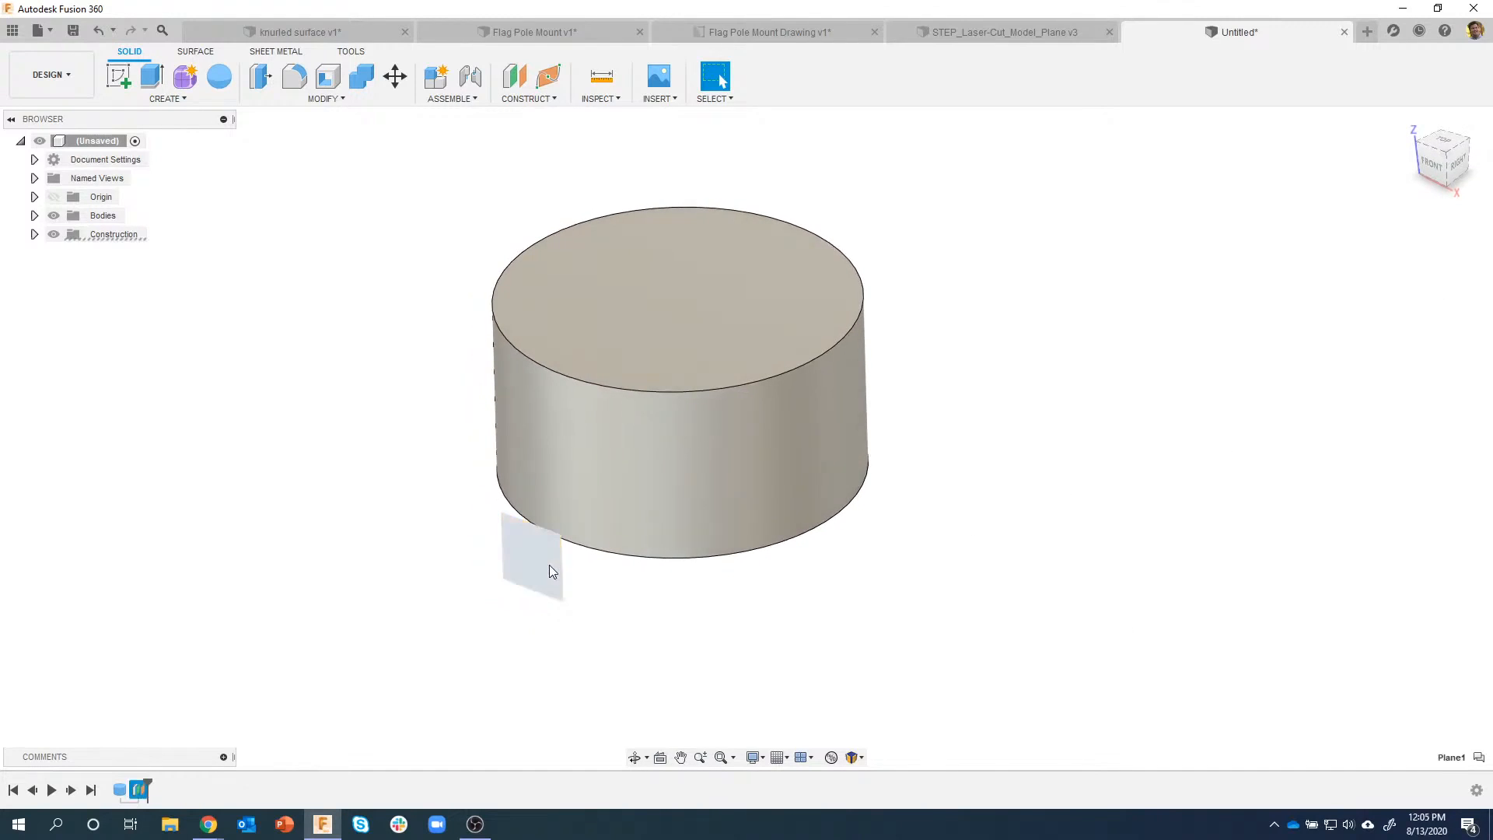
right_click(549, 565)
left_click(539, 649)
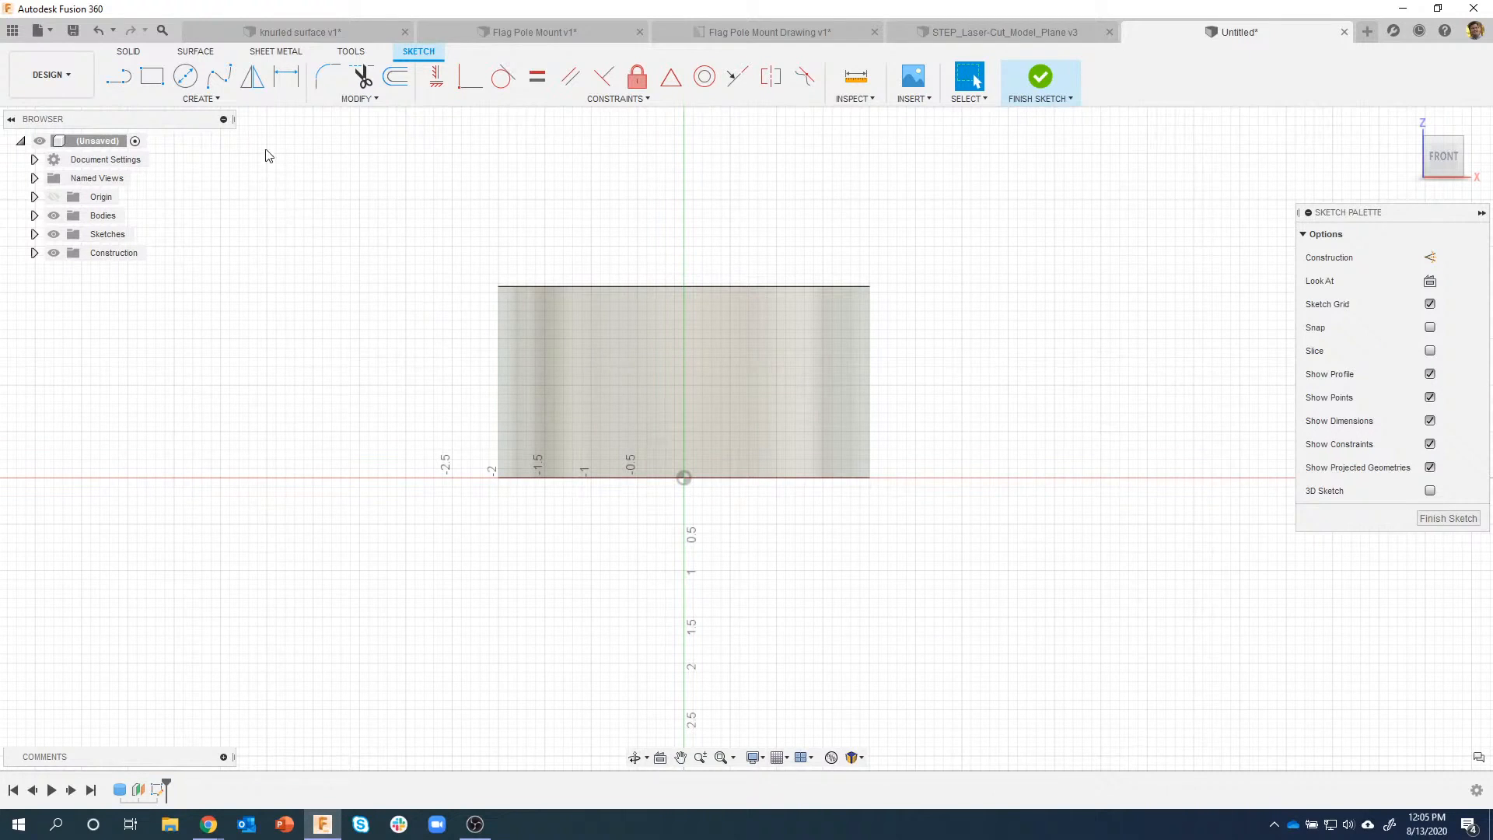
left_click(204, 99)
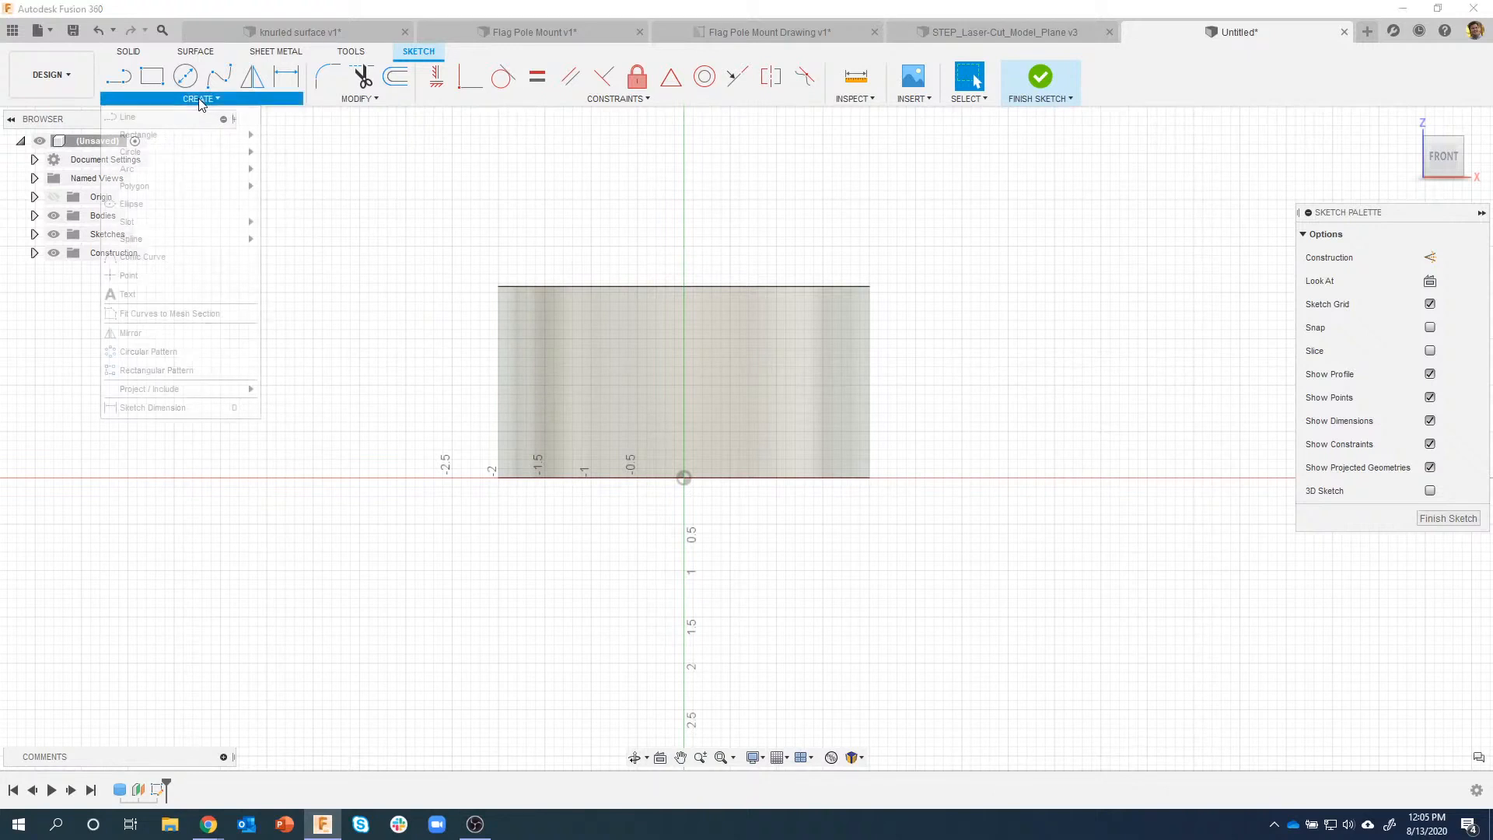
left_click(153, 294)
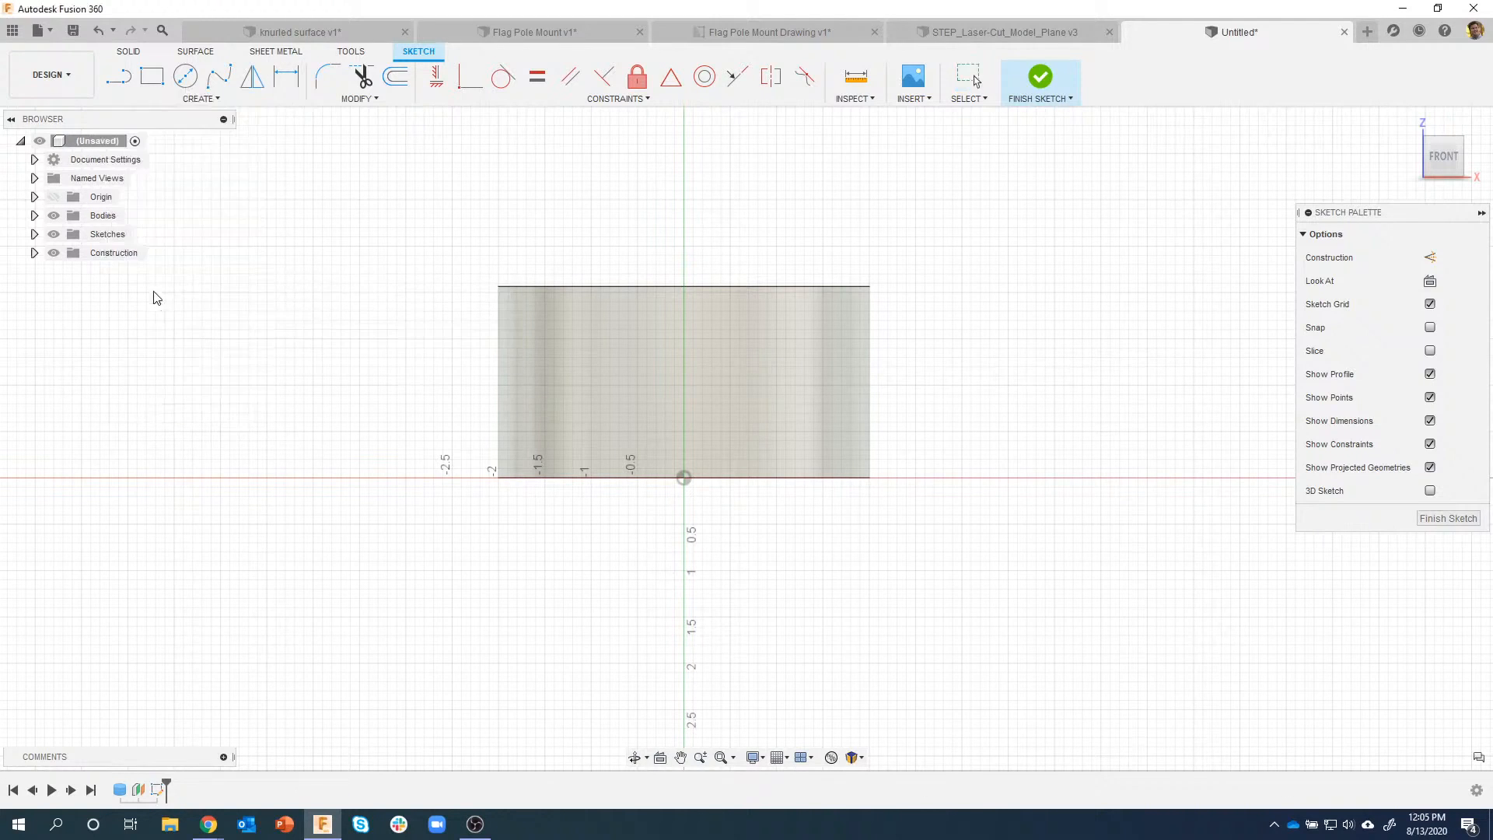
left_click(560, 412)
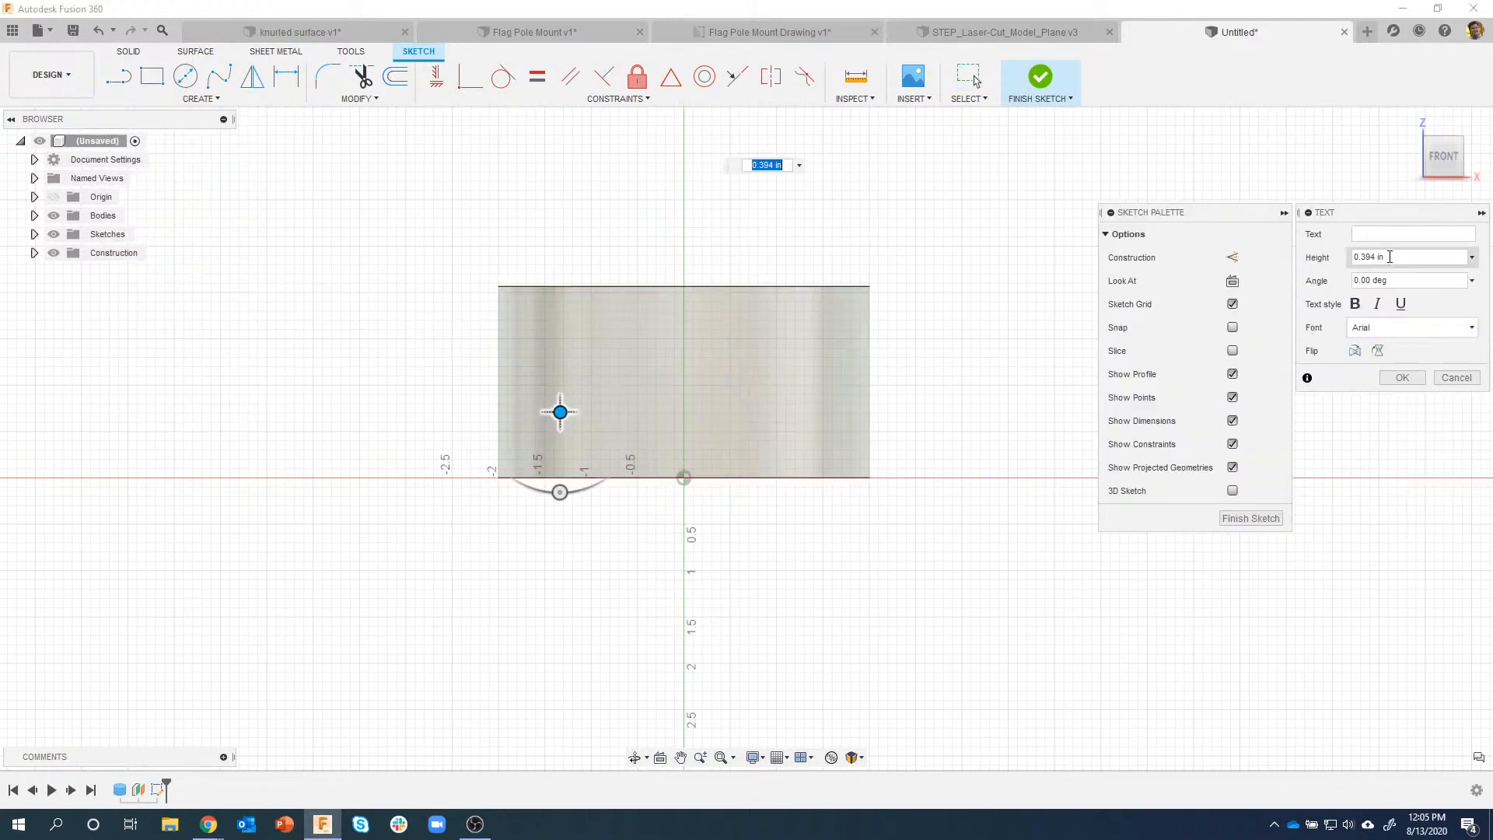
left_click(1382, 234)
type("FUSION 360")
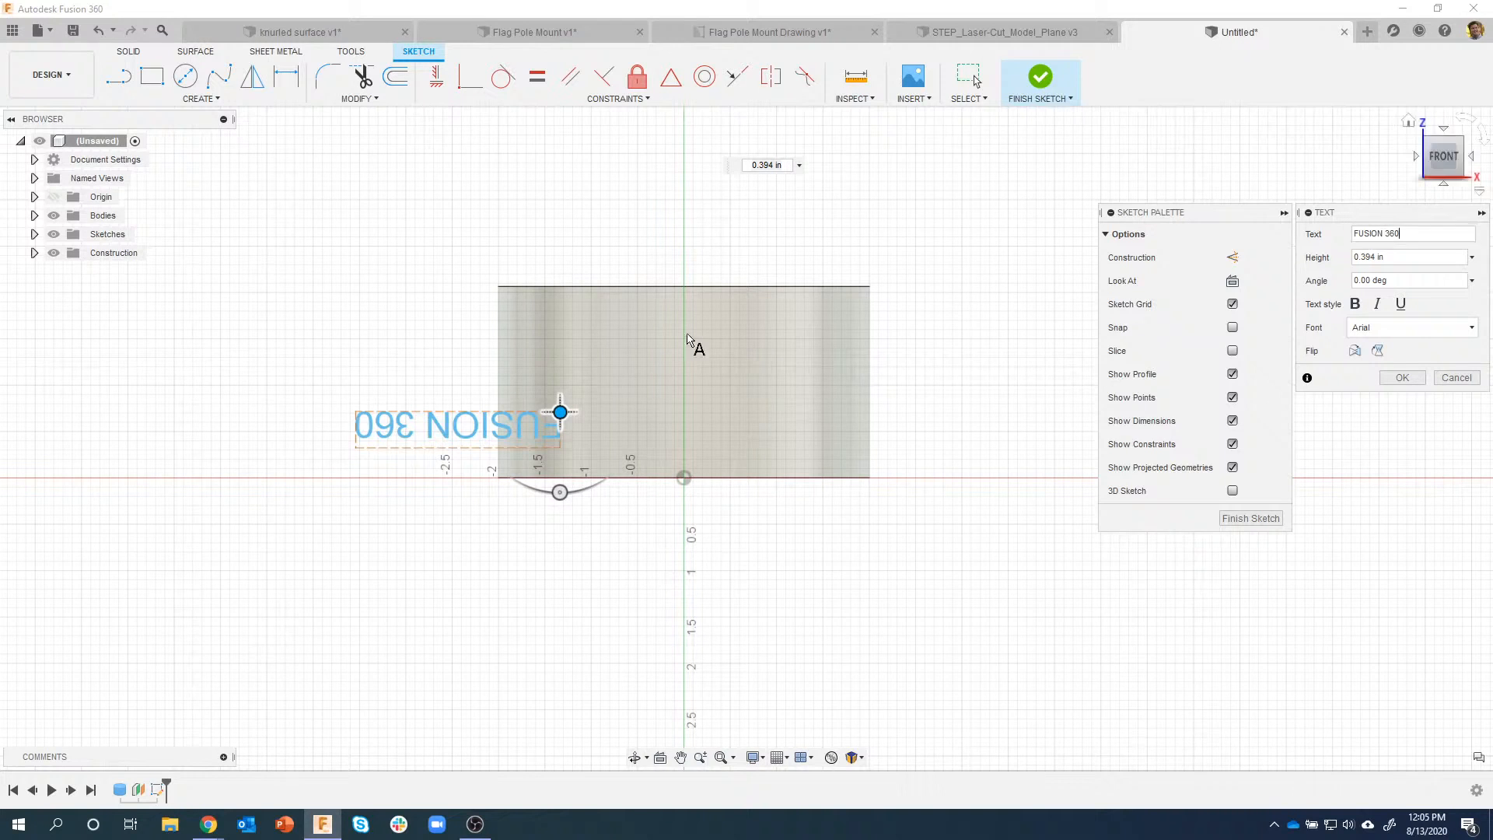
left_click_drag(559, 492, 561, 307)
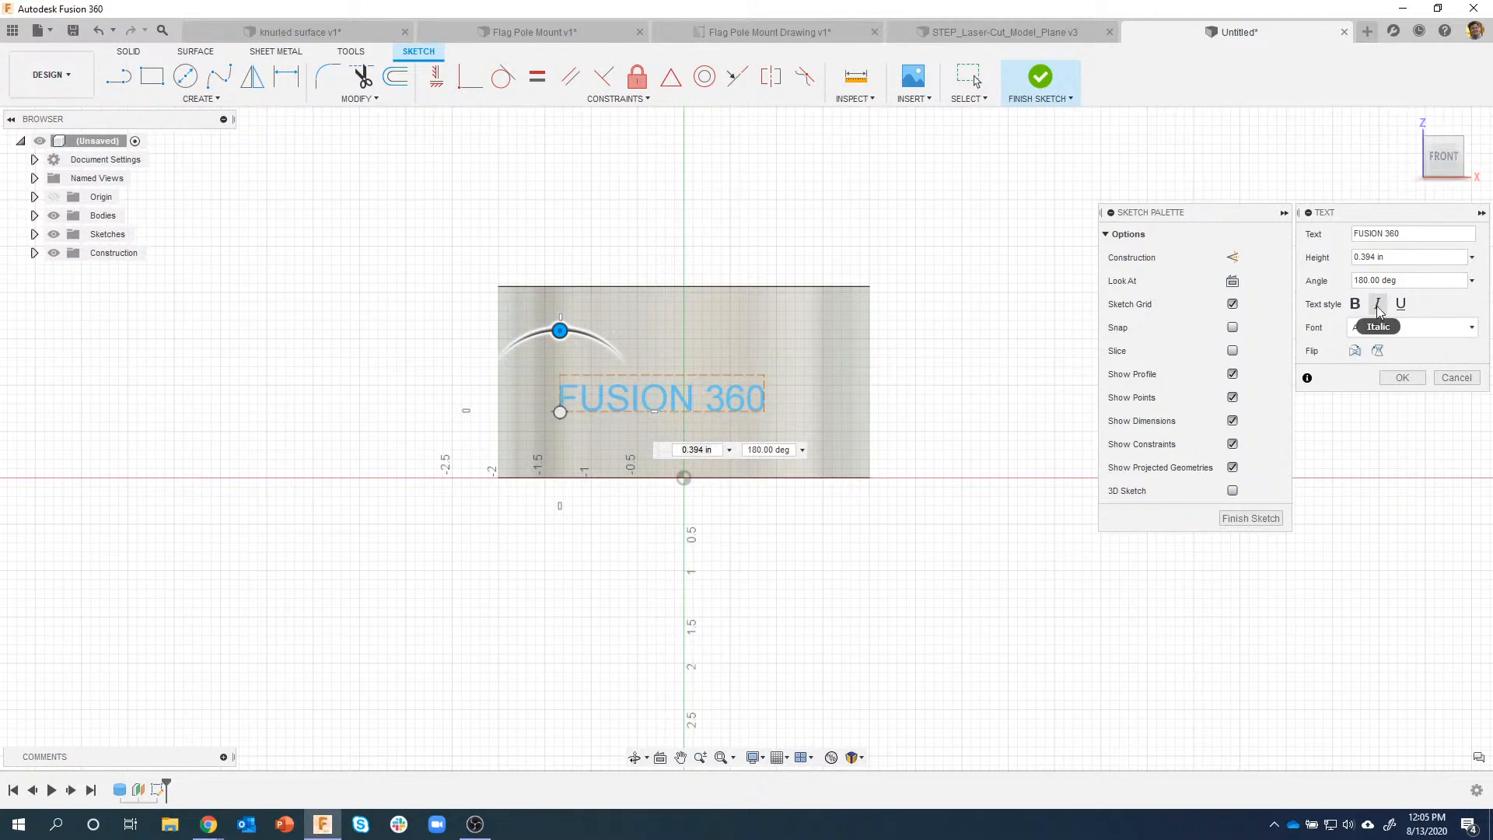
Step: Make the sketch text bold with a height of 0.75 in and finish the sketch
left_click(1355, 305)
middle_click_drag(852, 397, 841, 420, "shift")
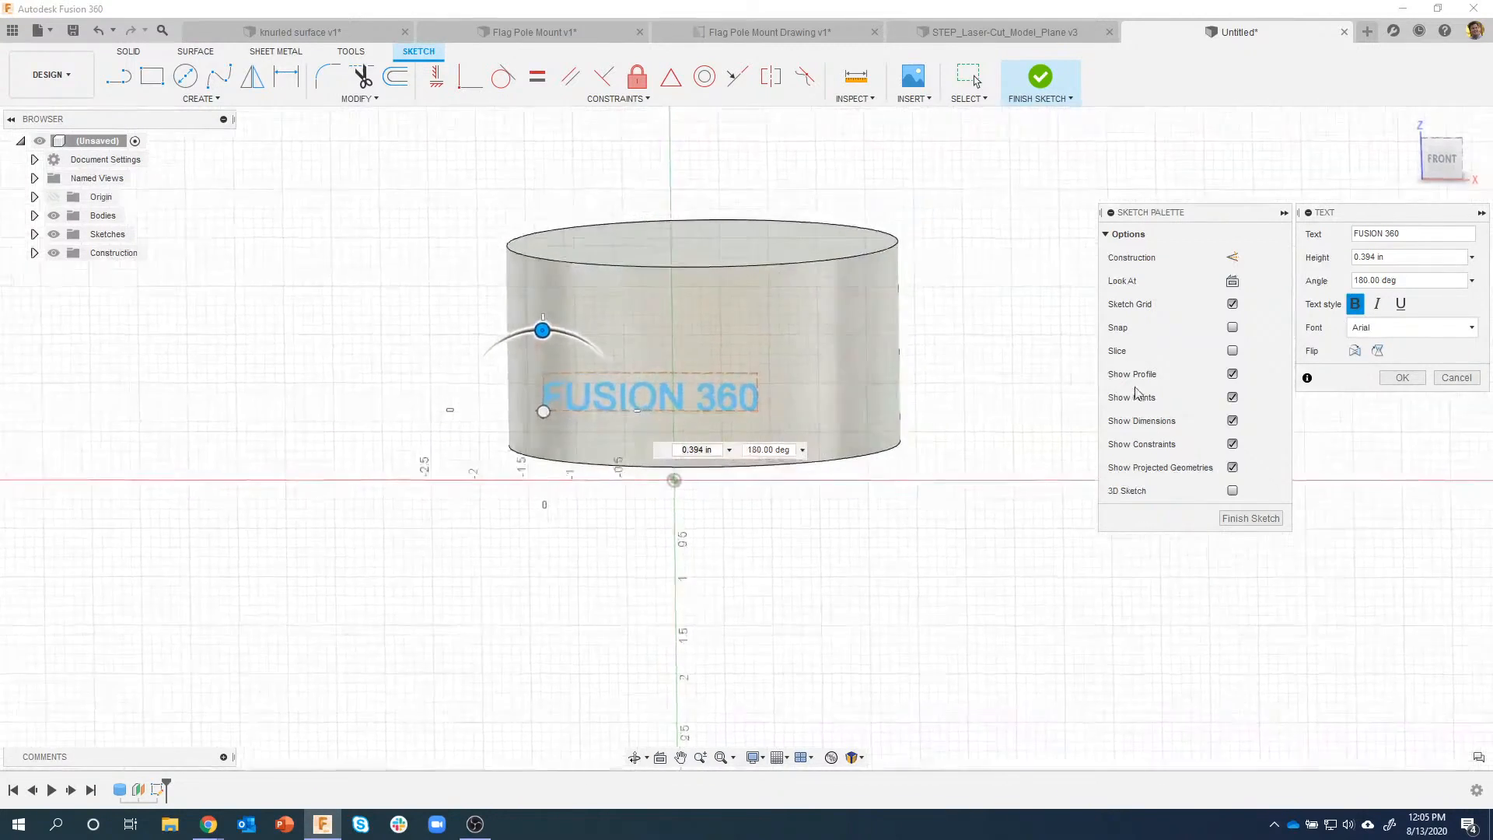
left_click_drag(1368, 259, 1329, 261)
key("BackSpace")
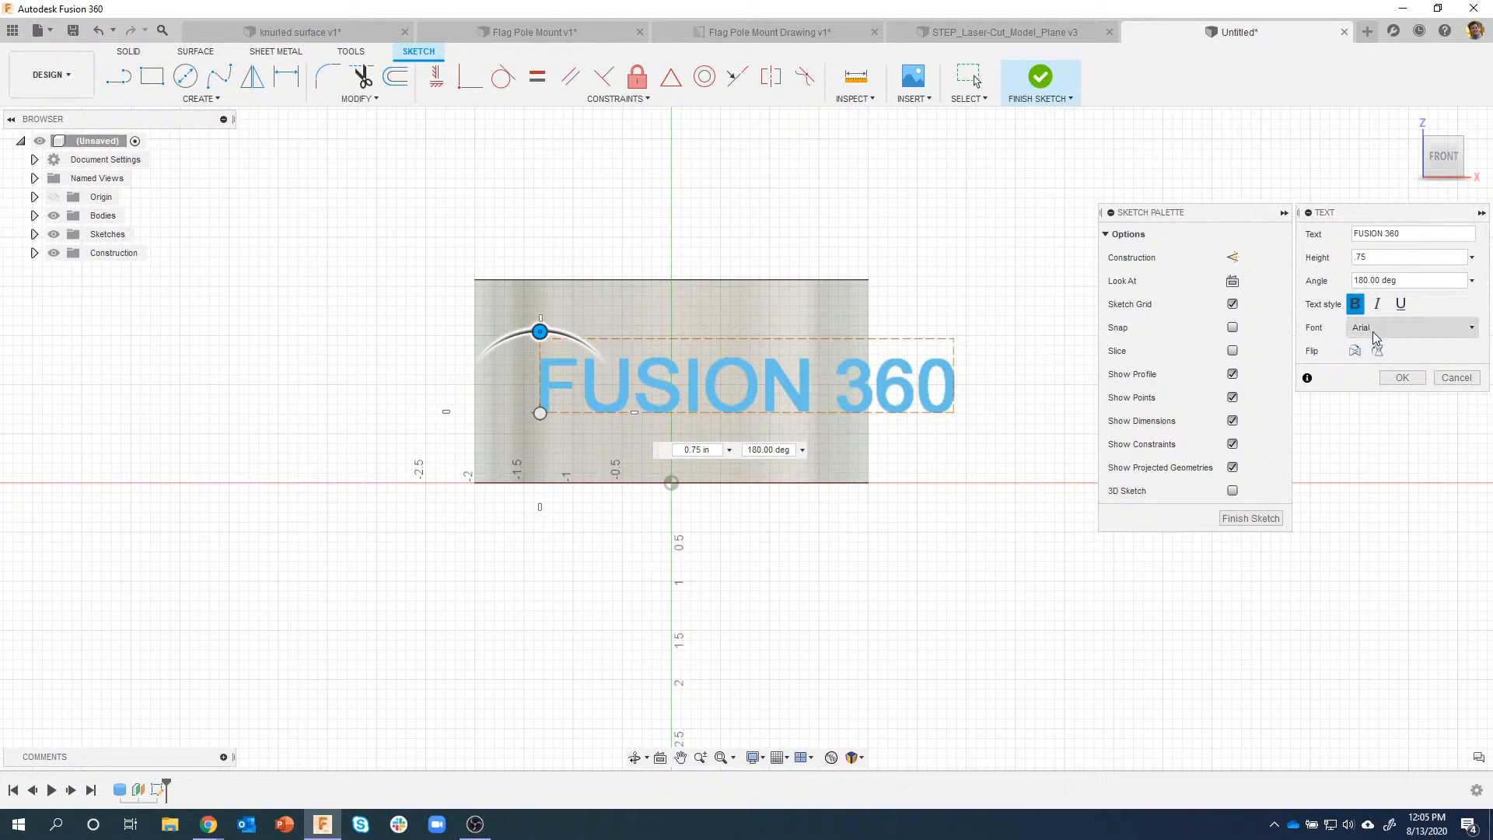
left_click(1402, 378)
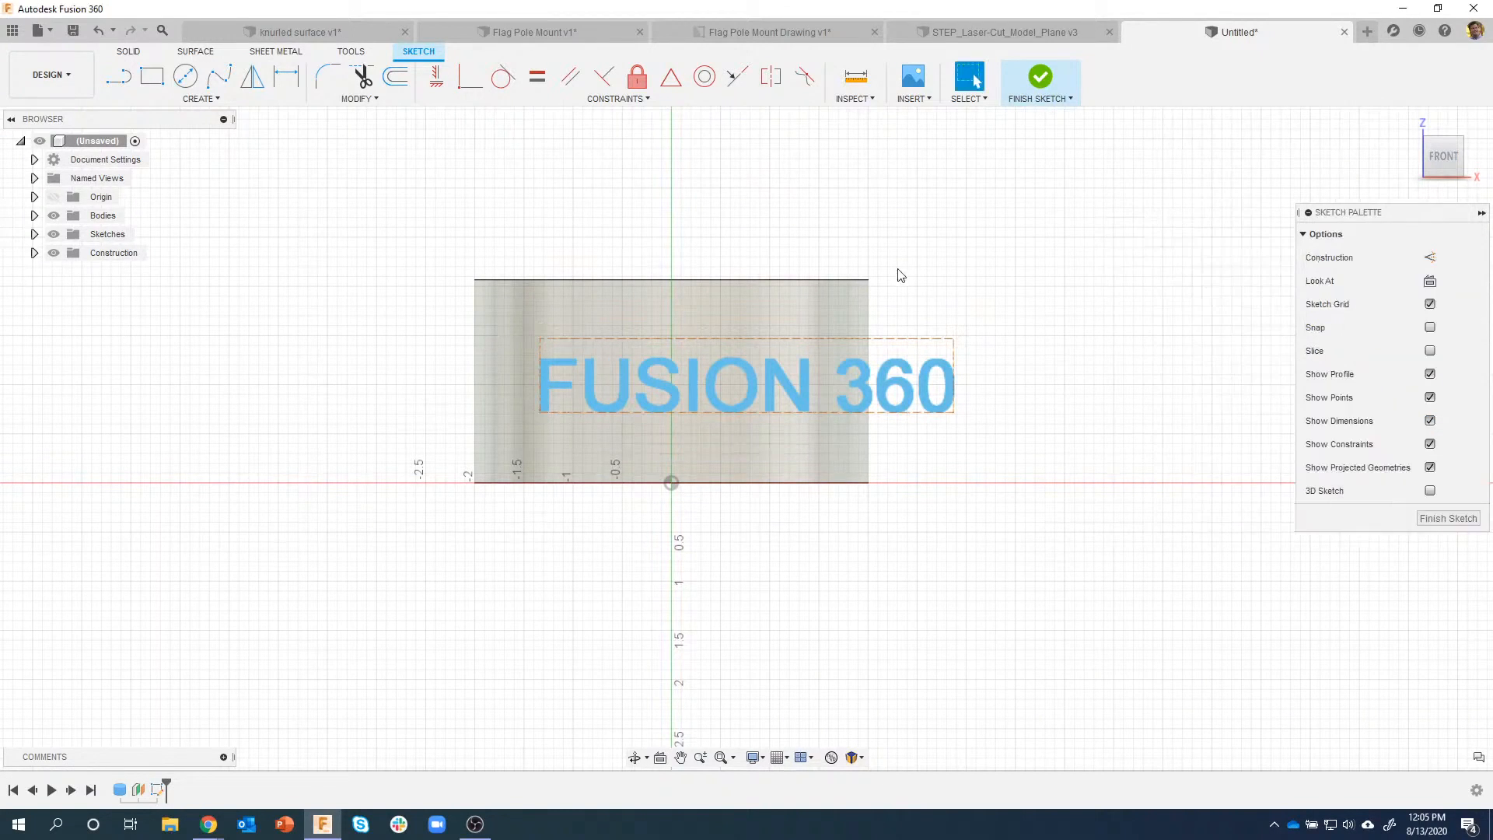
left_click(1038, 80)
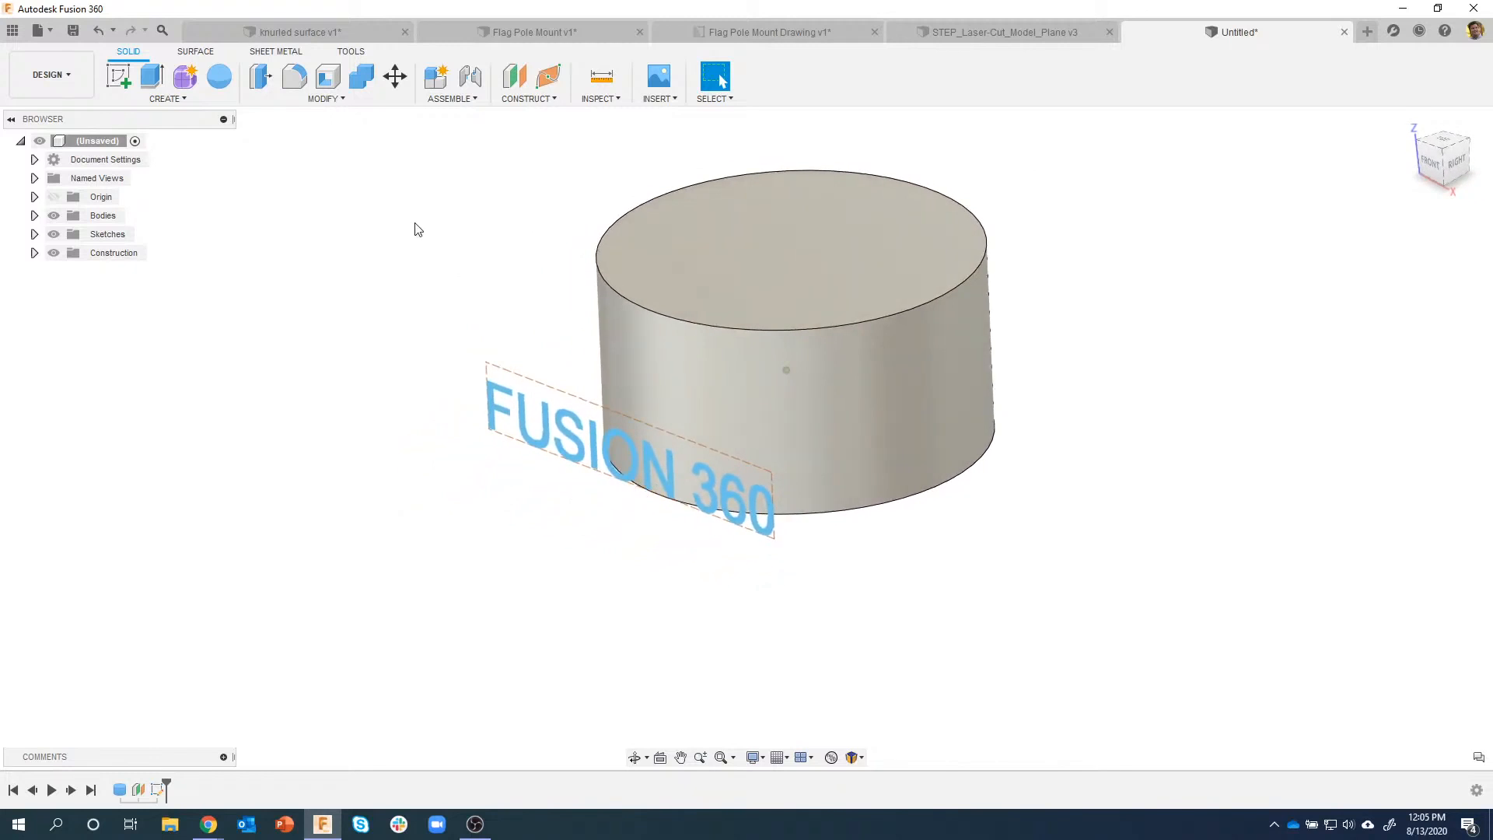
Step: Set up an Emboss of the FUSION 360 text onto the cylinder's curved side face
left_click(185, 98)
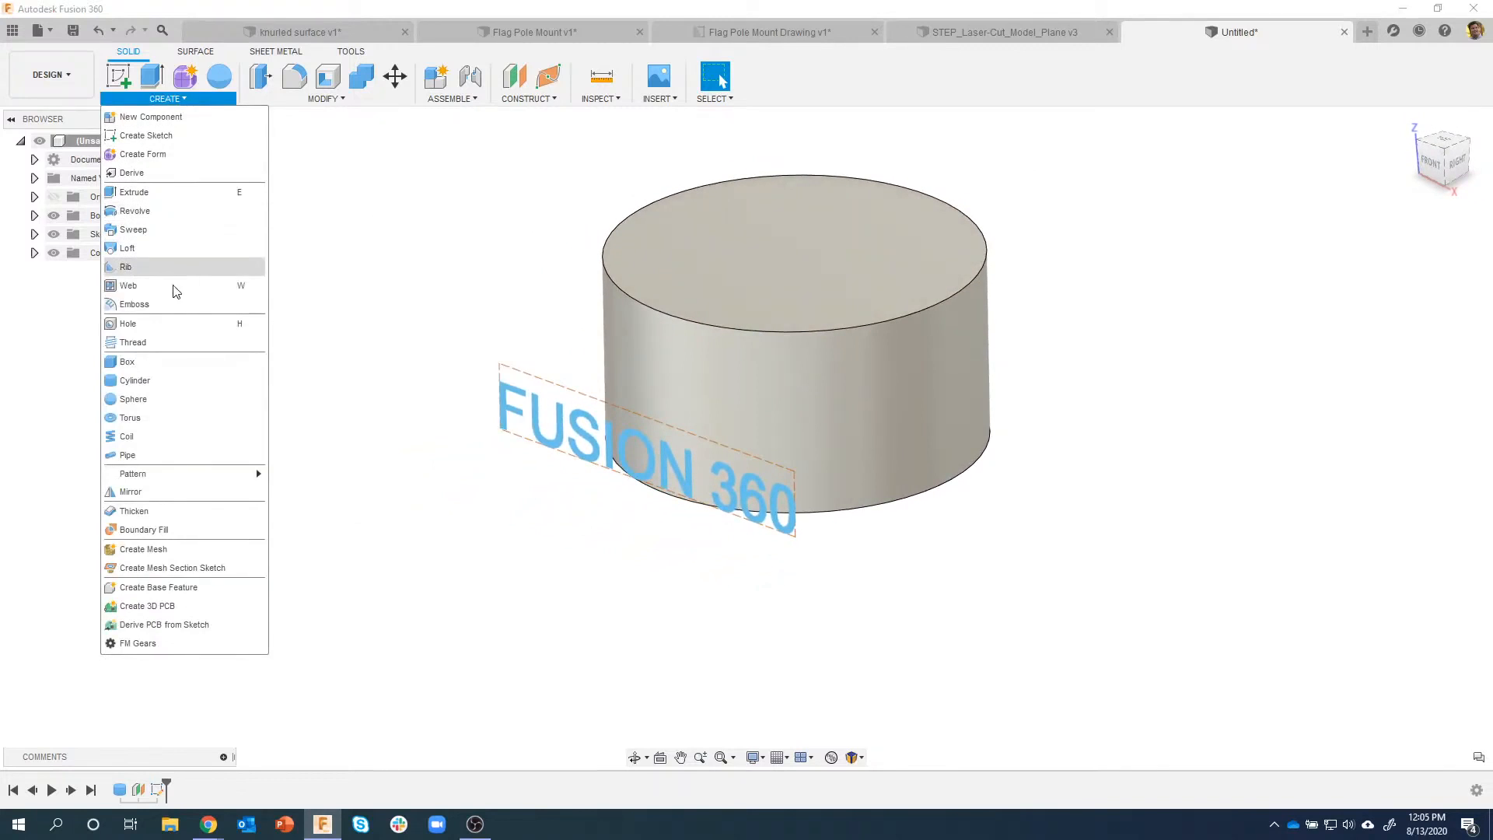
left_click(135, 304)
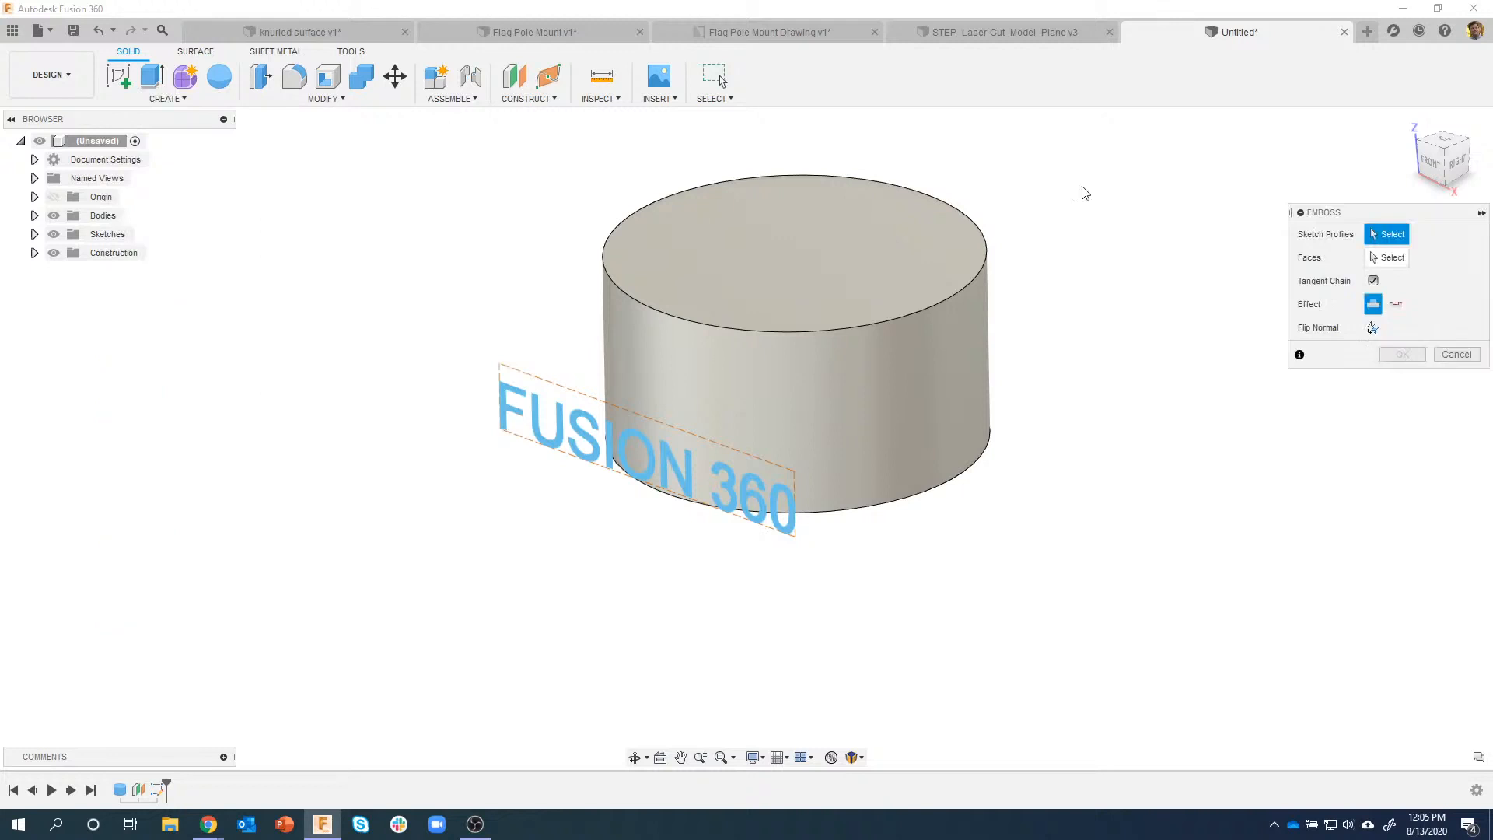
middle_click_drag(788, 371, 793, 373, "shift")
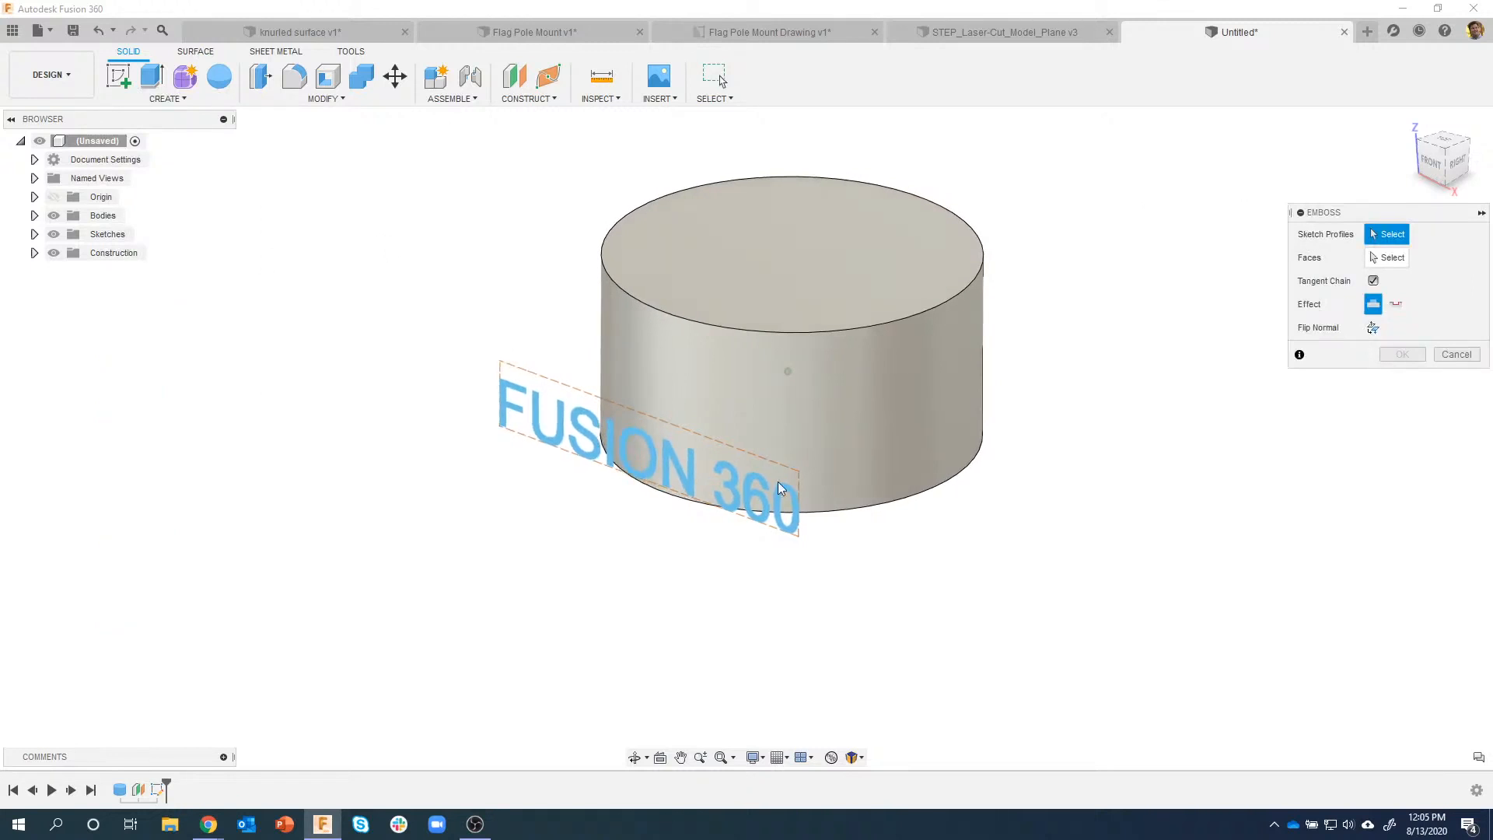
left_click(537, 421)
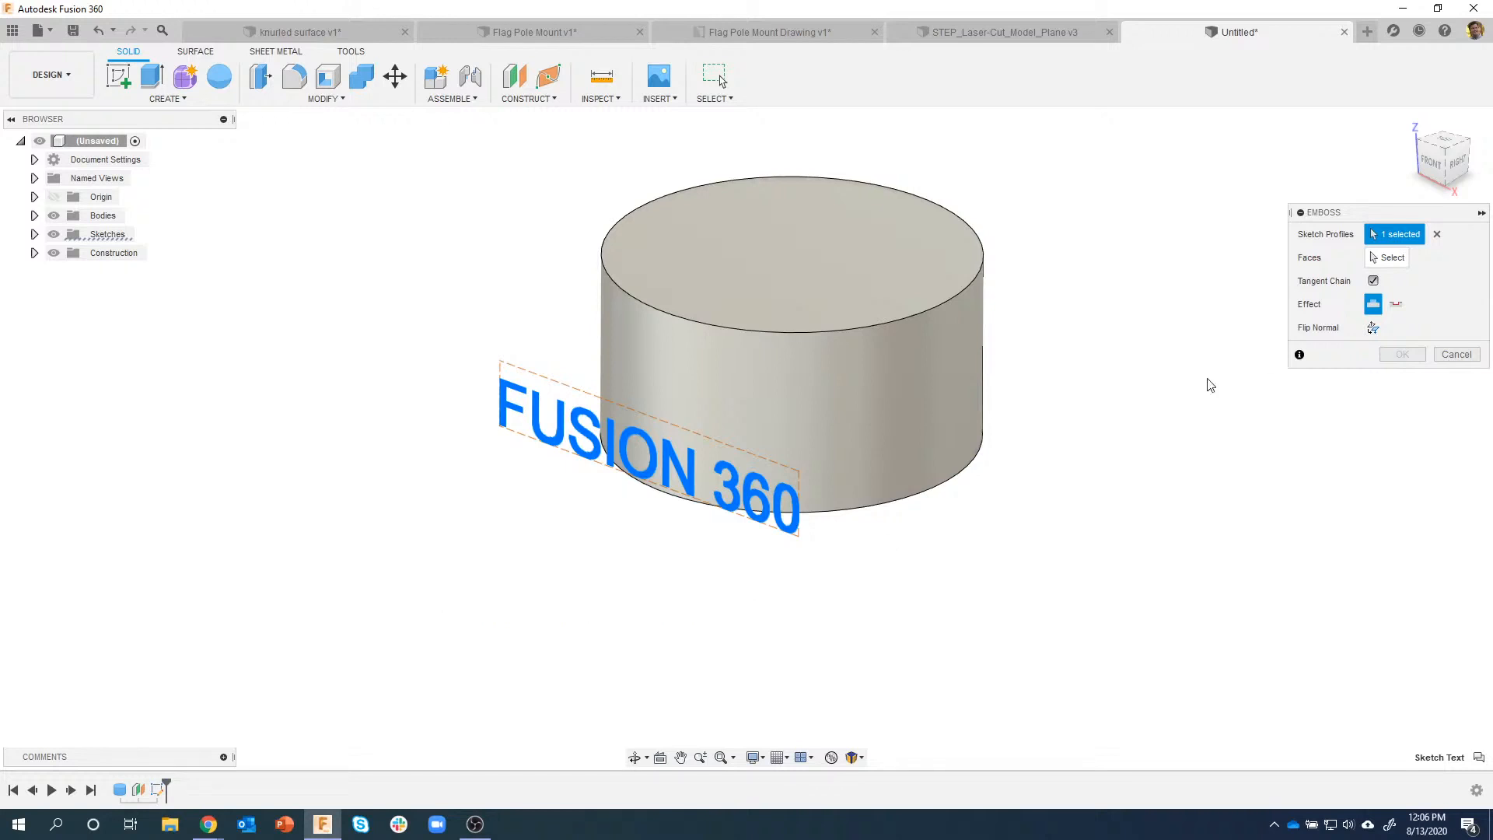
left_click(1388, 257)
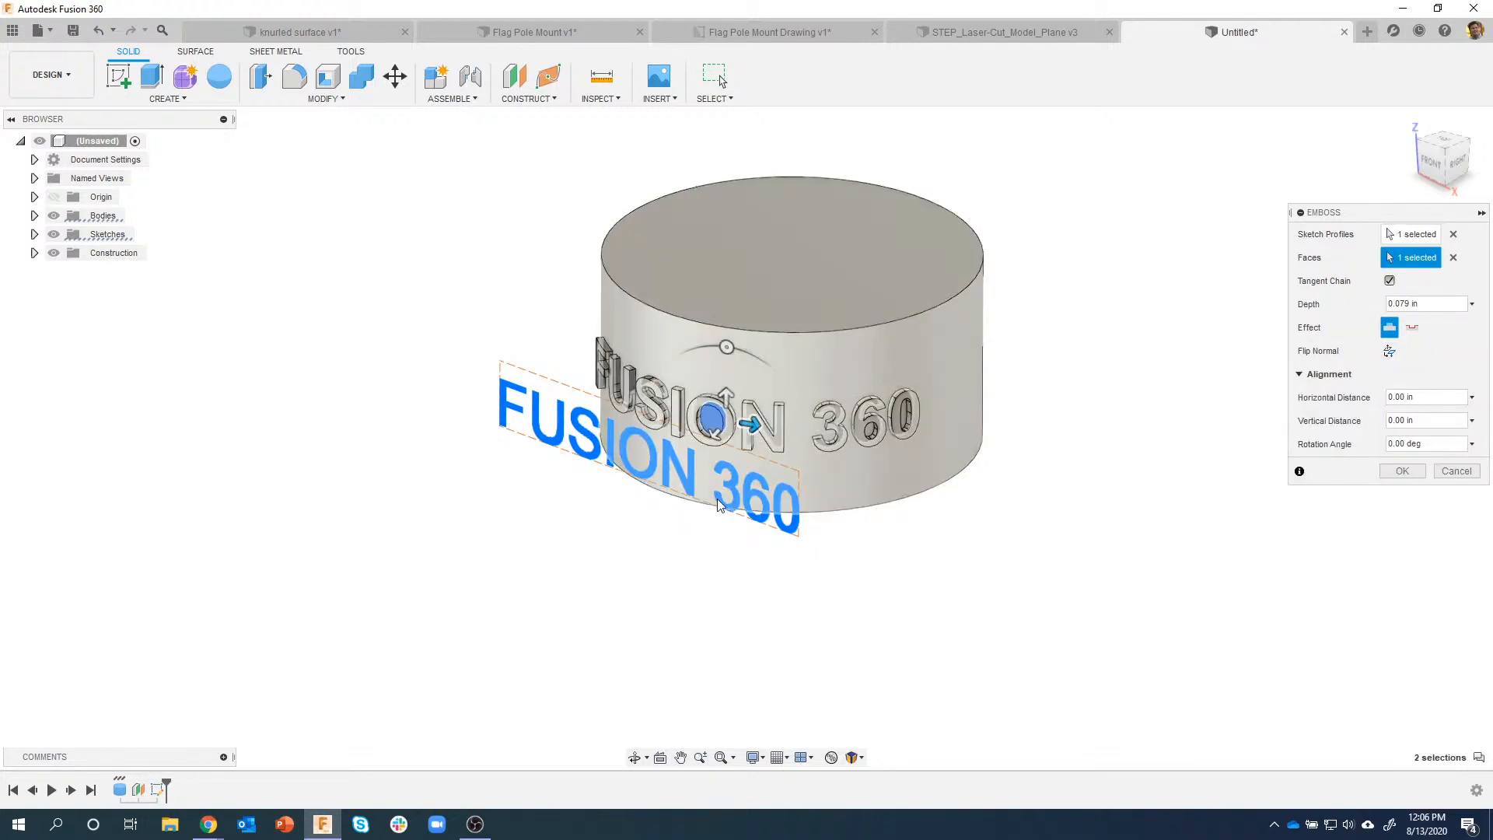
Step: Examine from above and from the front how the embossed letters wrap around the cylinder's curved face
mouse_move(787, 567)
middle_mouse_down("shift")
mouse_move(887, 567)
mouse_move(894, 433)
middle_mouse_up("shift")
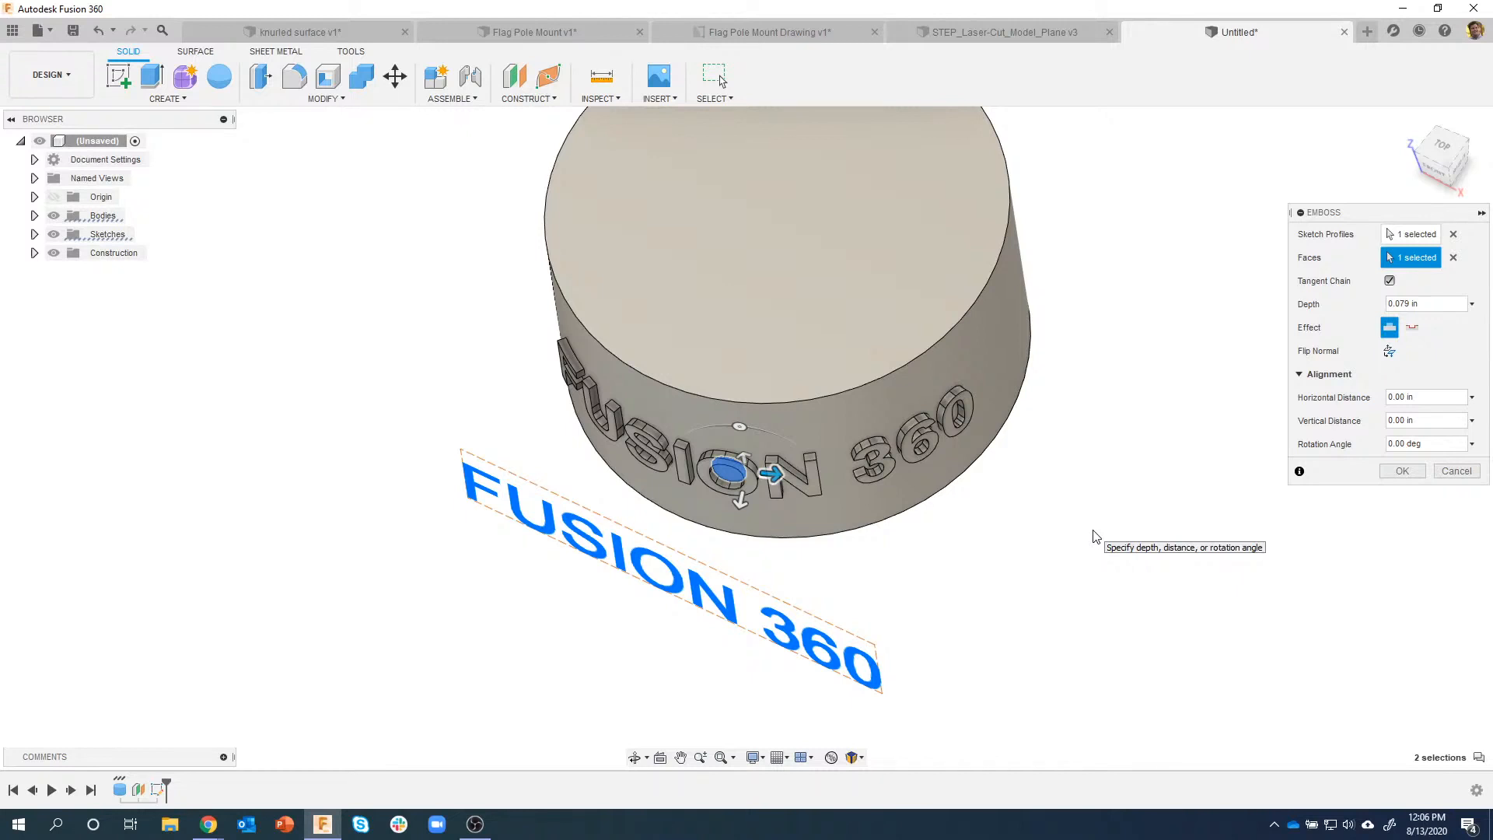
scroll(1017, 488, "up", 6)
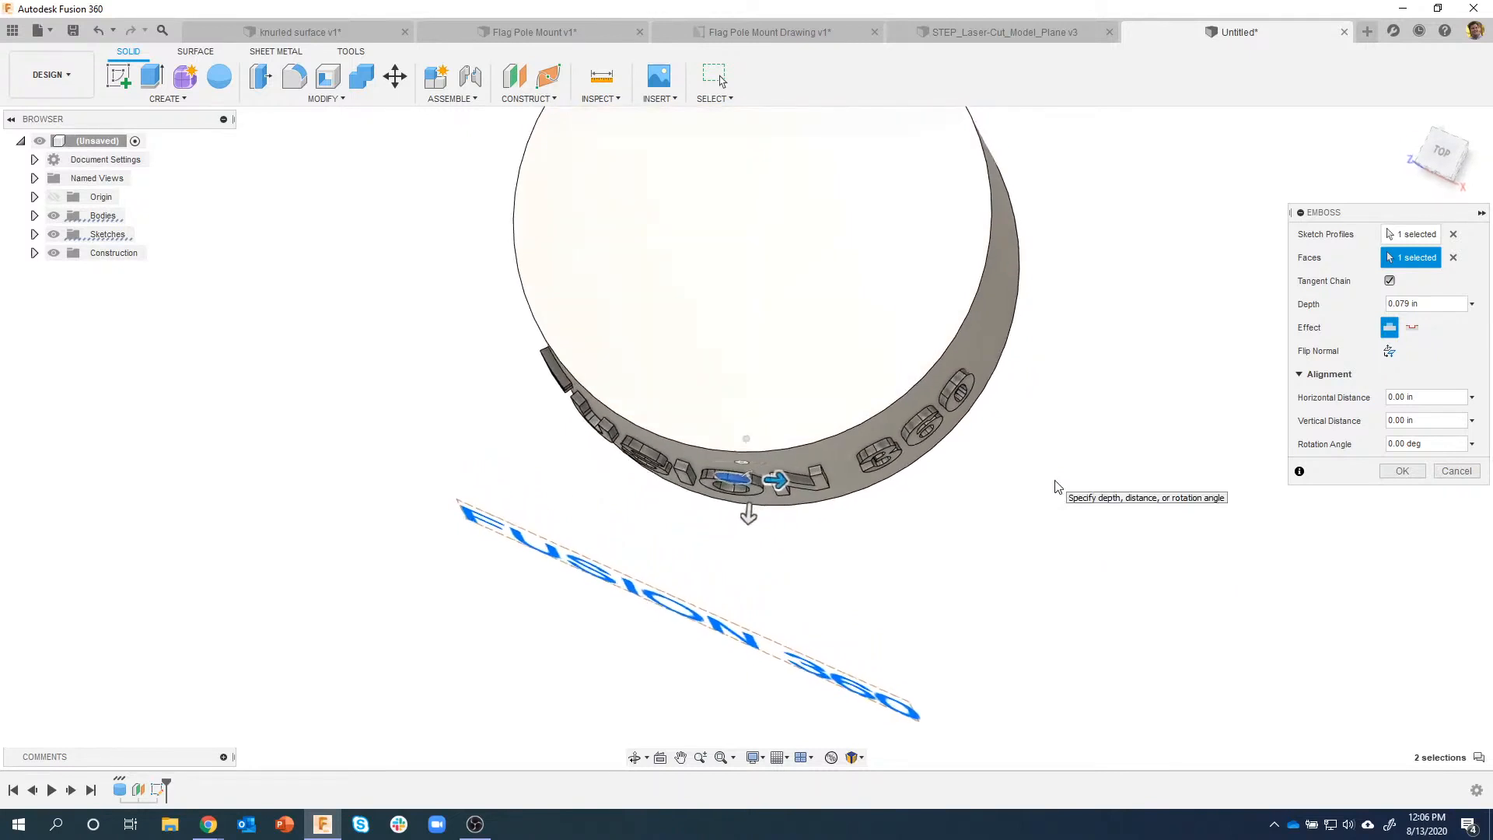
middle_click_drag(1057, 509, 1070, 580, "shift")
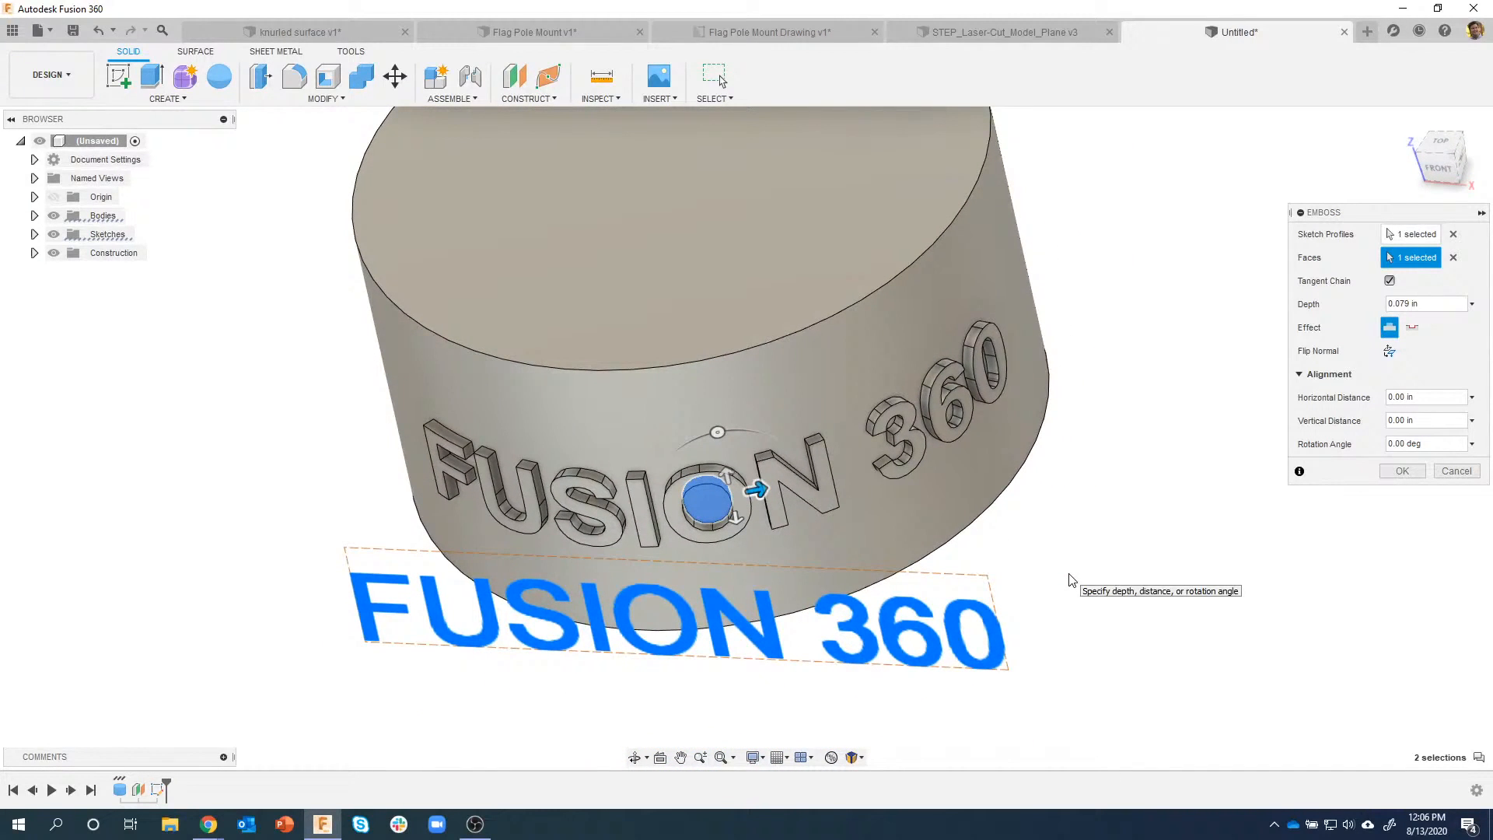
middle_click_drag(1104, 593, 1064, 584, "shift")
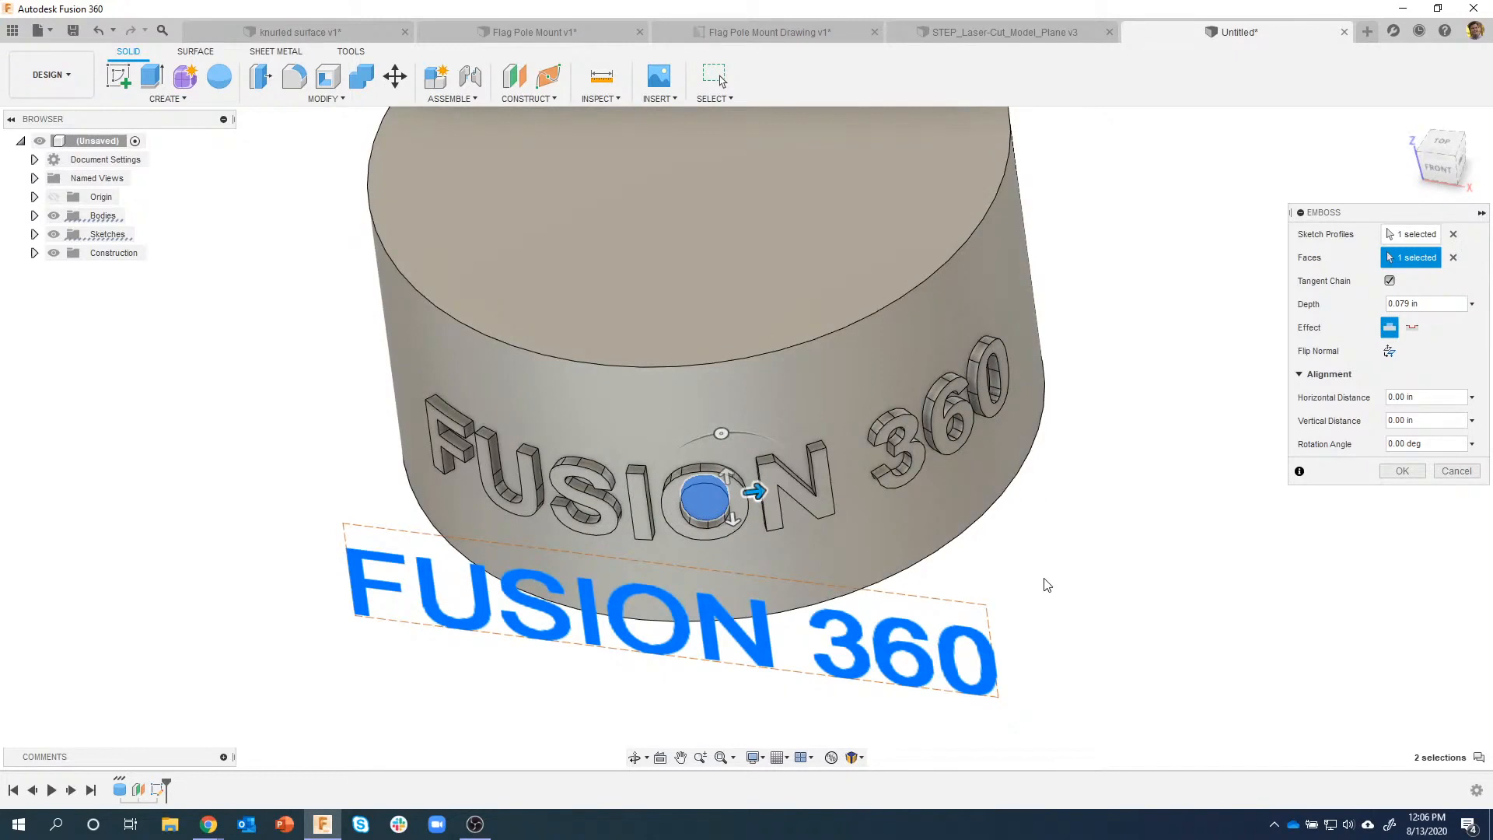
middle_click_drag(1110, 547, 1062, 569, "shift")
mouse_move(963, 363)
middle_mouse_down("shift")
mouse_move(968, 410)
mouse_move(997, 397)
mouse_move(932, 464)
mouse_move(943, 517)
middle_mouse_up("shift")
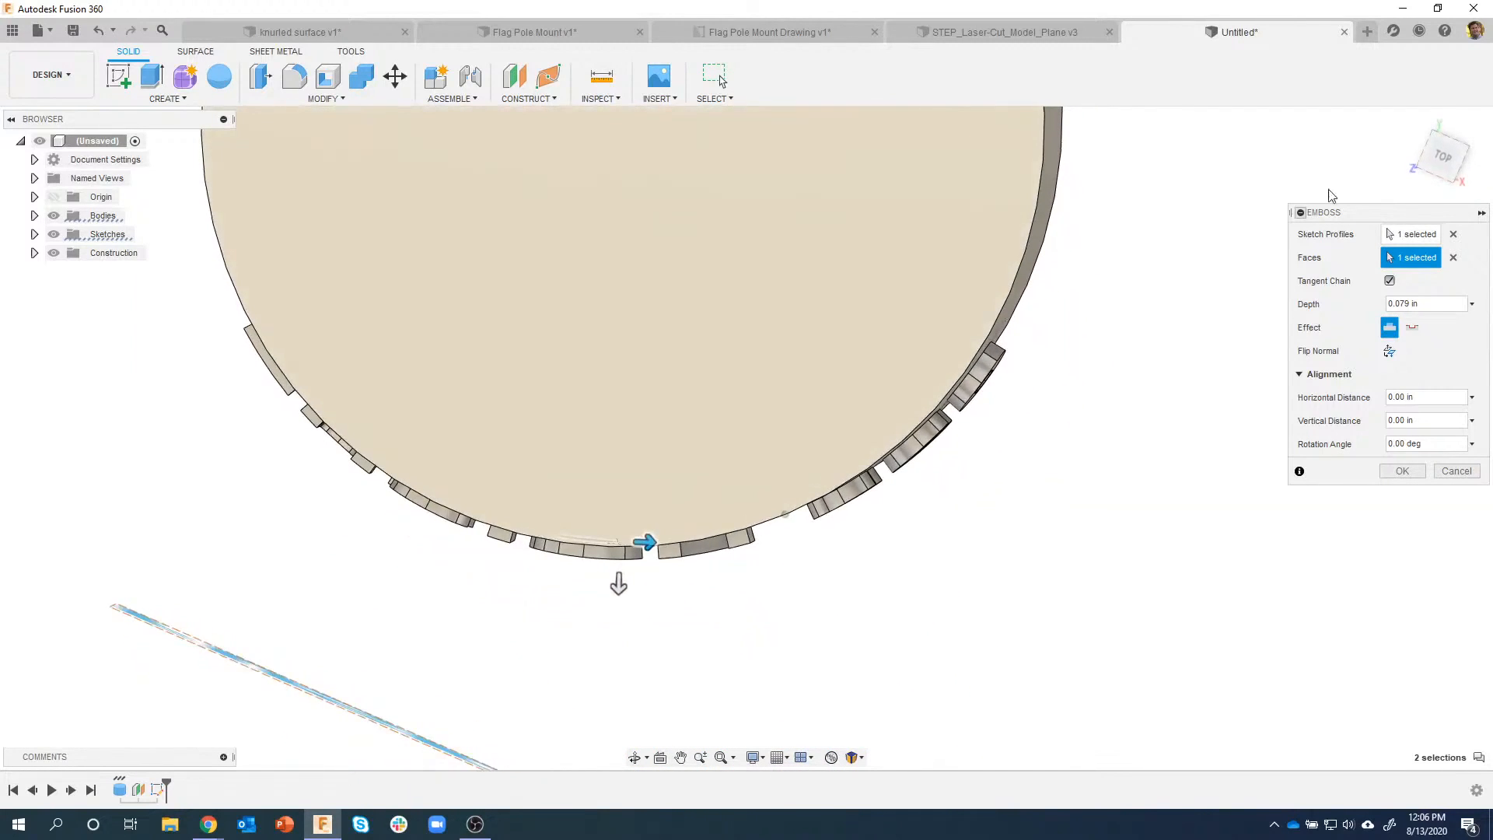
left_click(1443, 155)
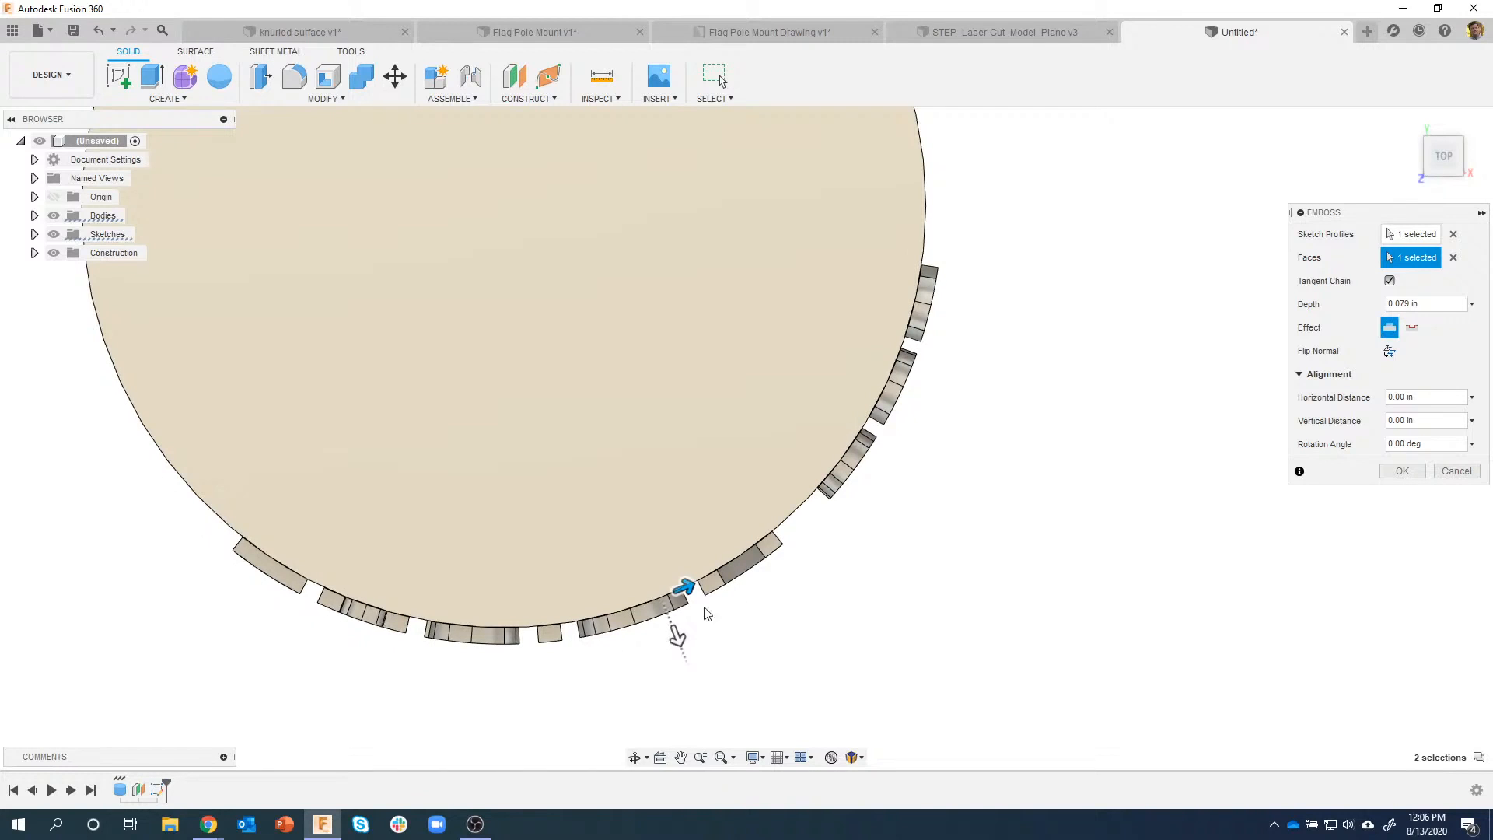
mouse_move(1068, 528)
middle_mouse_down("shift")
mouse_move(1080, 520)
mouse_move(539, 601)
mouse_move(331, 541)
mouse_move(875, 567)
mouse_move(964, 465)
mouse_move(342, 492)
mouse_move(1186, 457)
middle_mouse_up("shift")
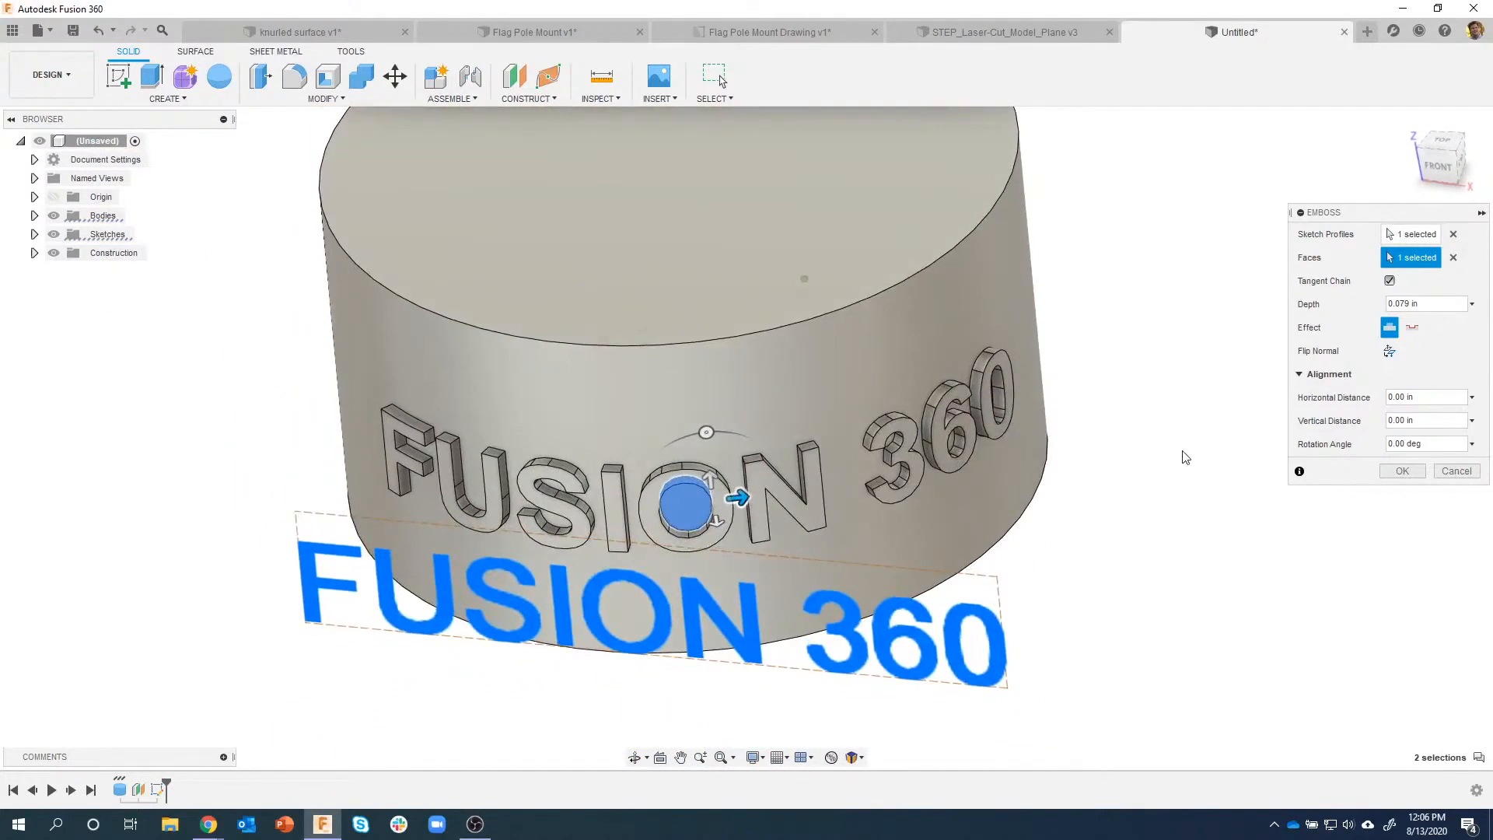
Step: Try a deeper emboss of 0.2 in for the FUSION 360 text on the cylinder's side
middle_click_drag(991, 344, 832, 526, "shift")
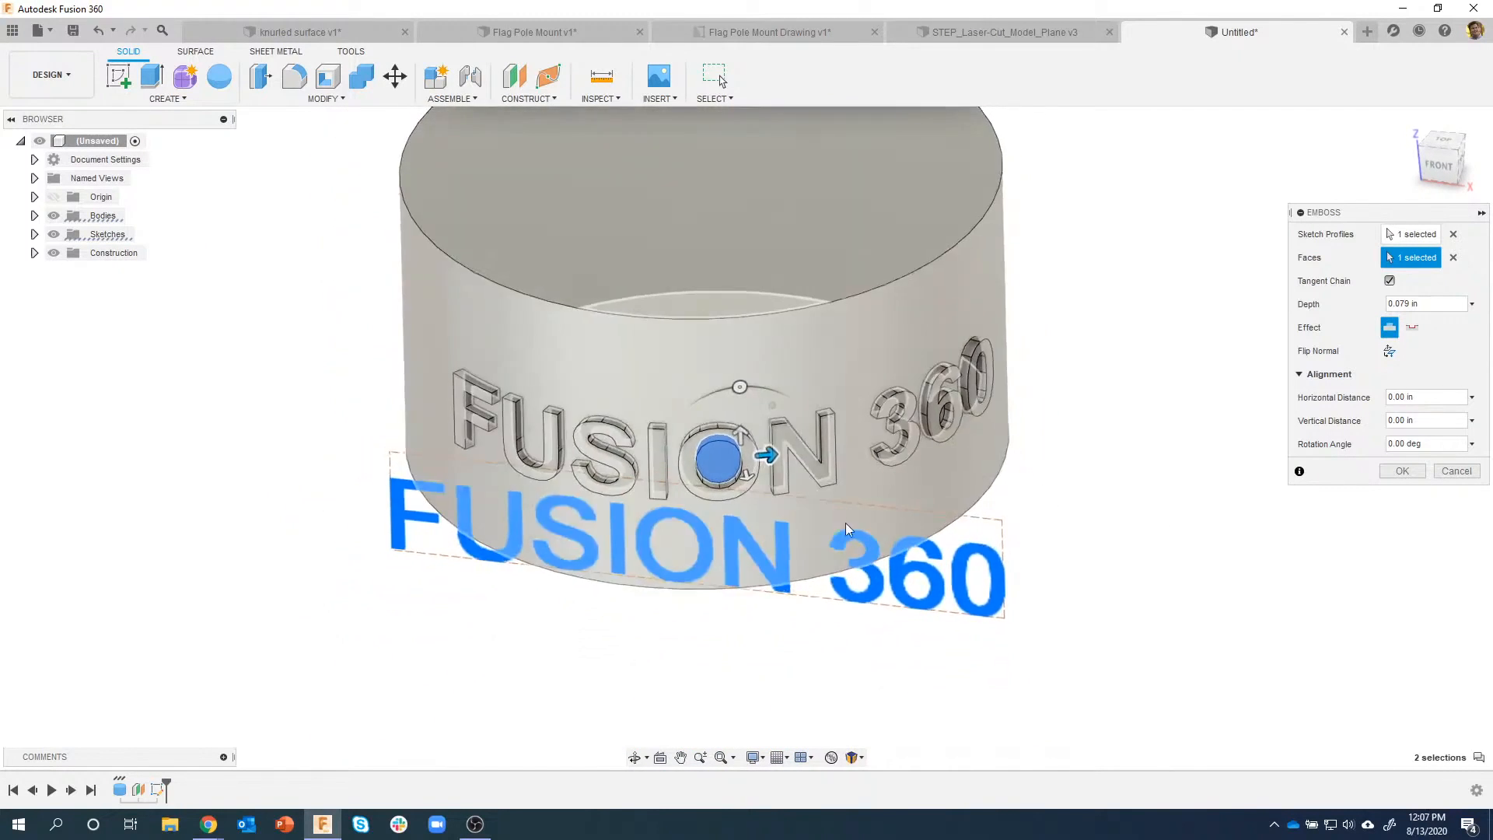
middle_click_drag(936, 470, 1253, 440, "shift")
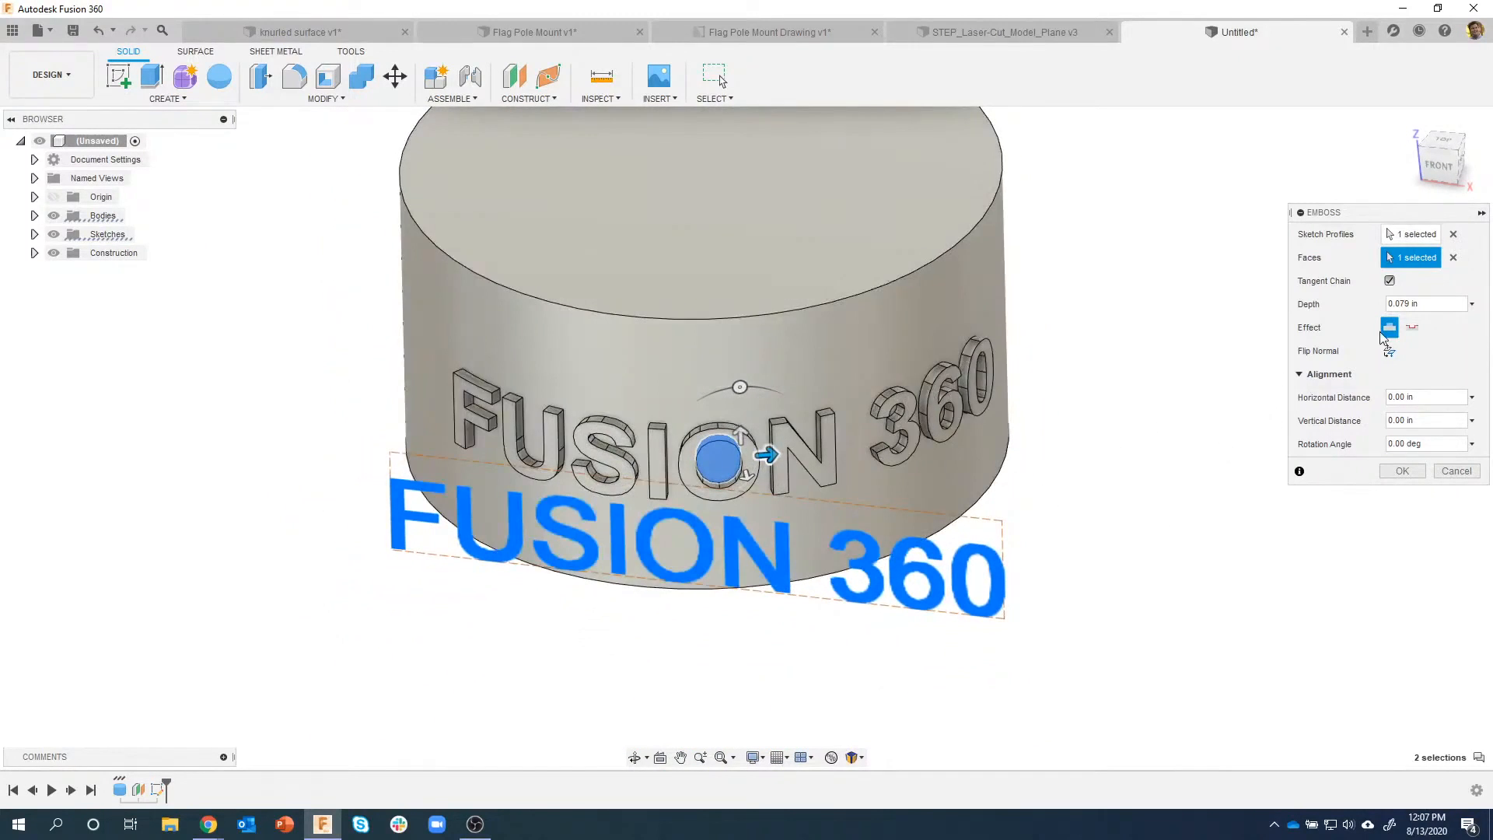
middle_click_drag(948, 451, 784, 470, "shift")
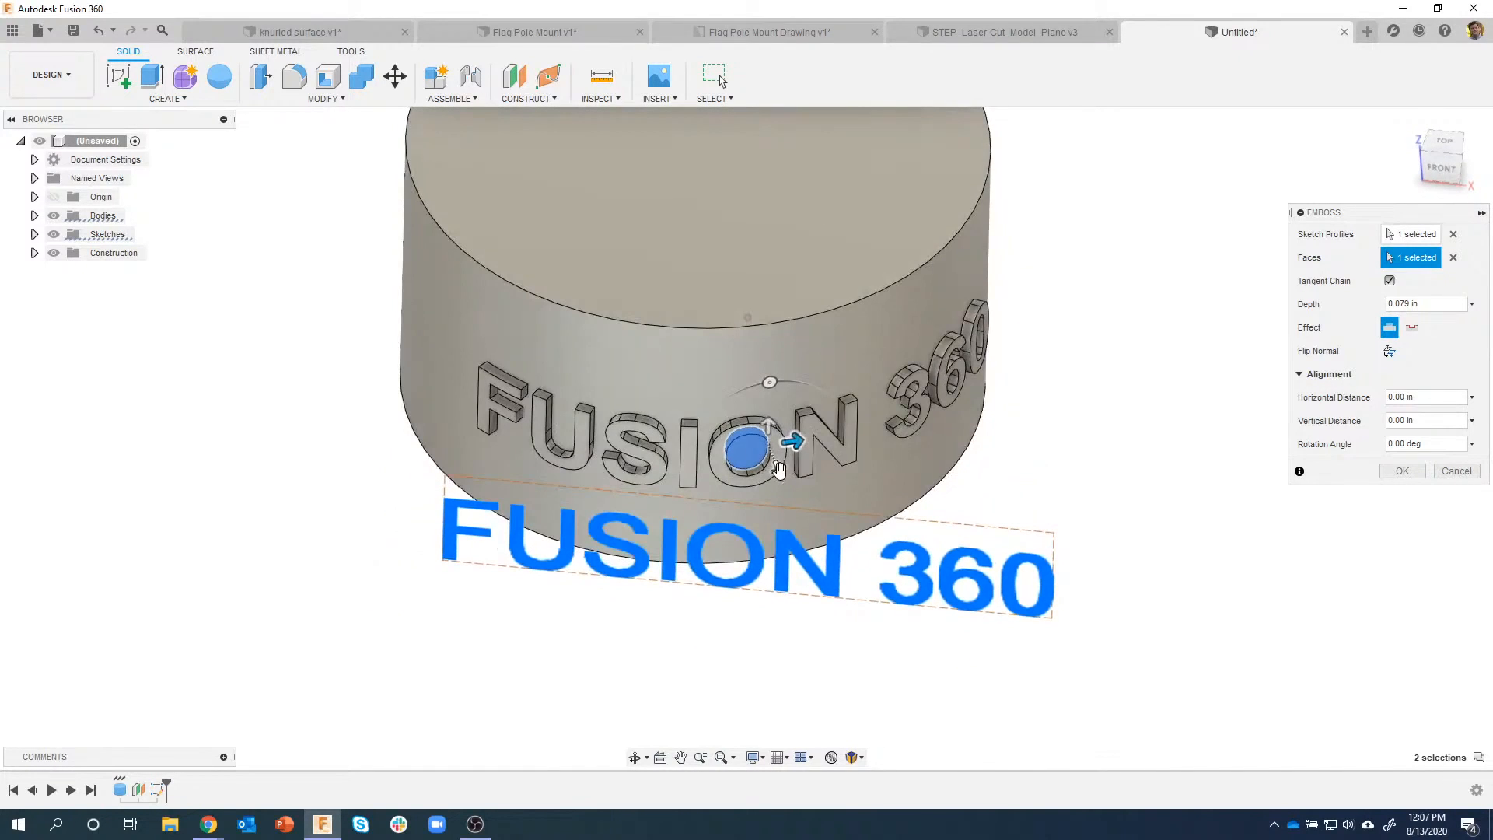
left_click(1458, 304)
key("BackSpace")
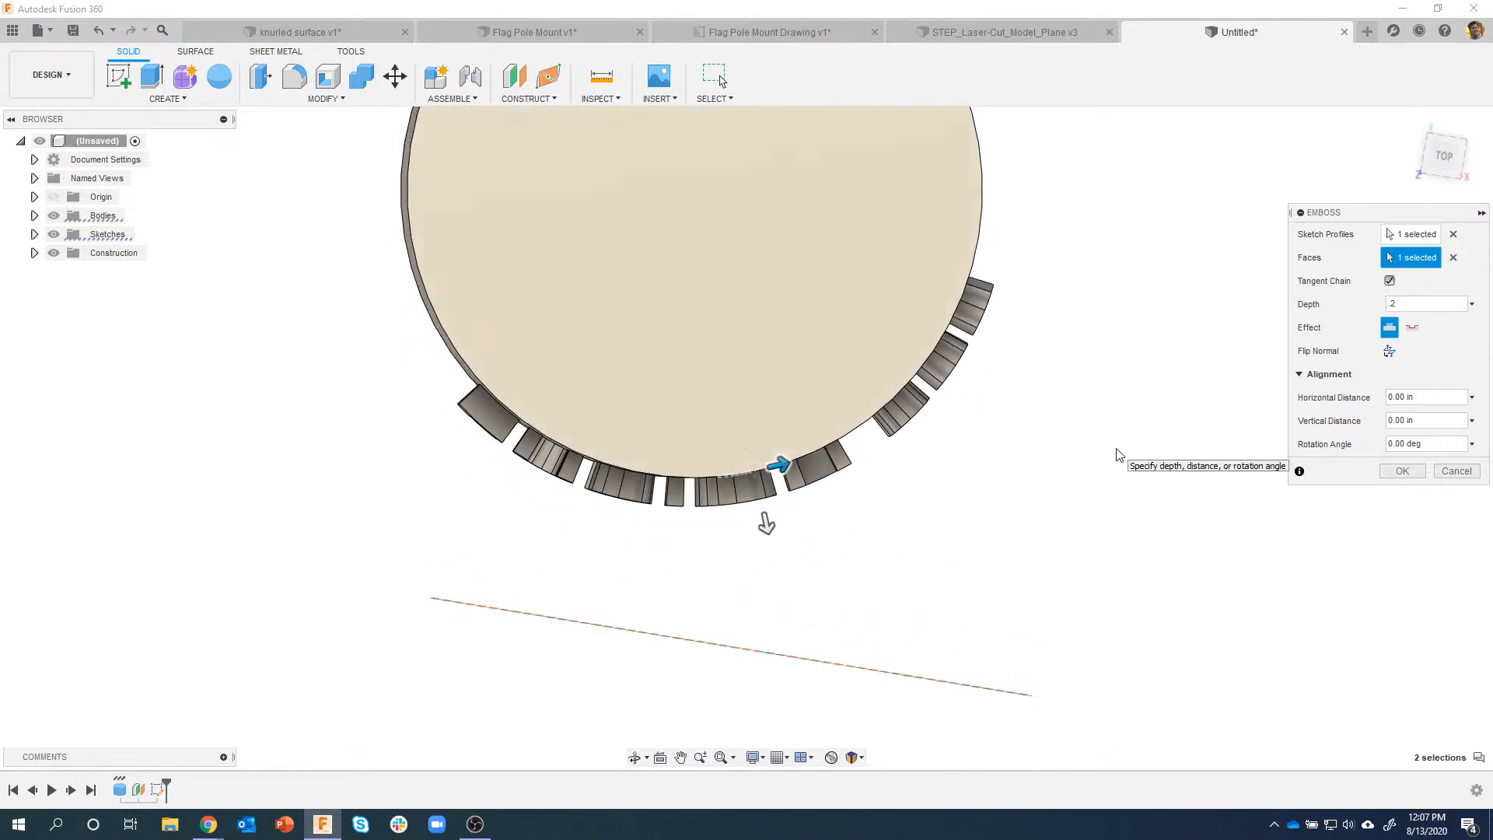
middle_click_drag(956, 536, 1093, 598, "shift")
scroll(1093, 605, "up", 2)
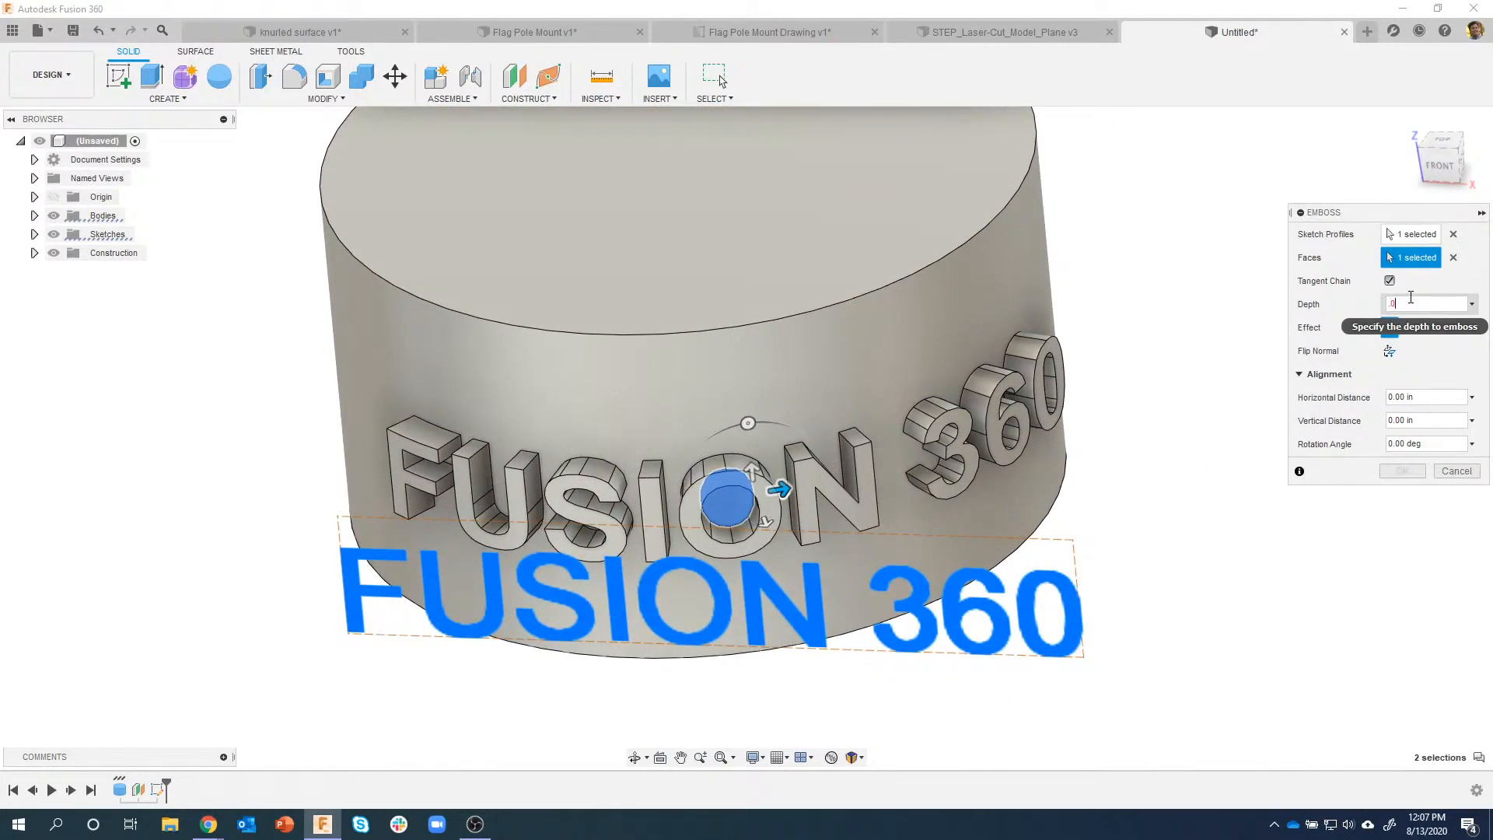
Step: Try shallower emboss depths of 0.02 in and 0.05 in for the text, and try the Deboss effect
key("XF86AudioLowerVolume")
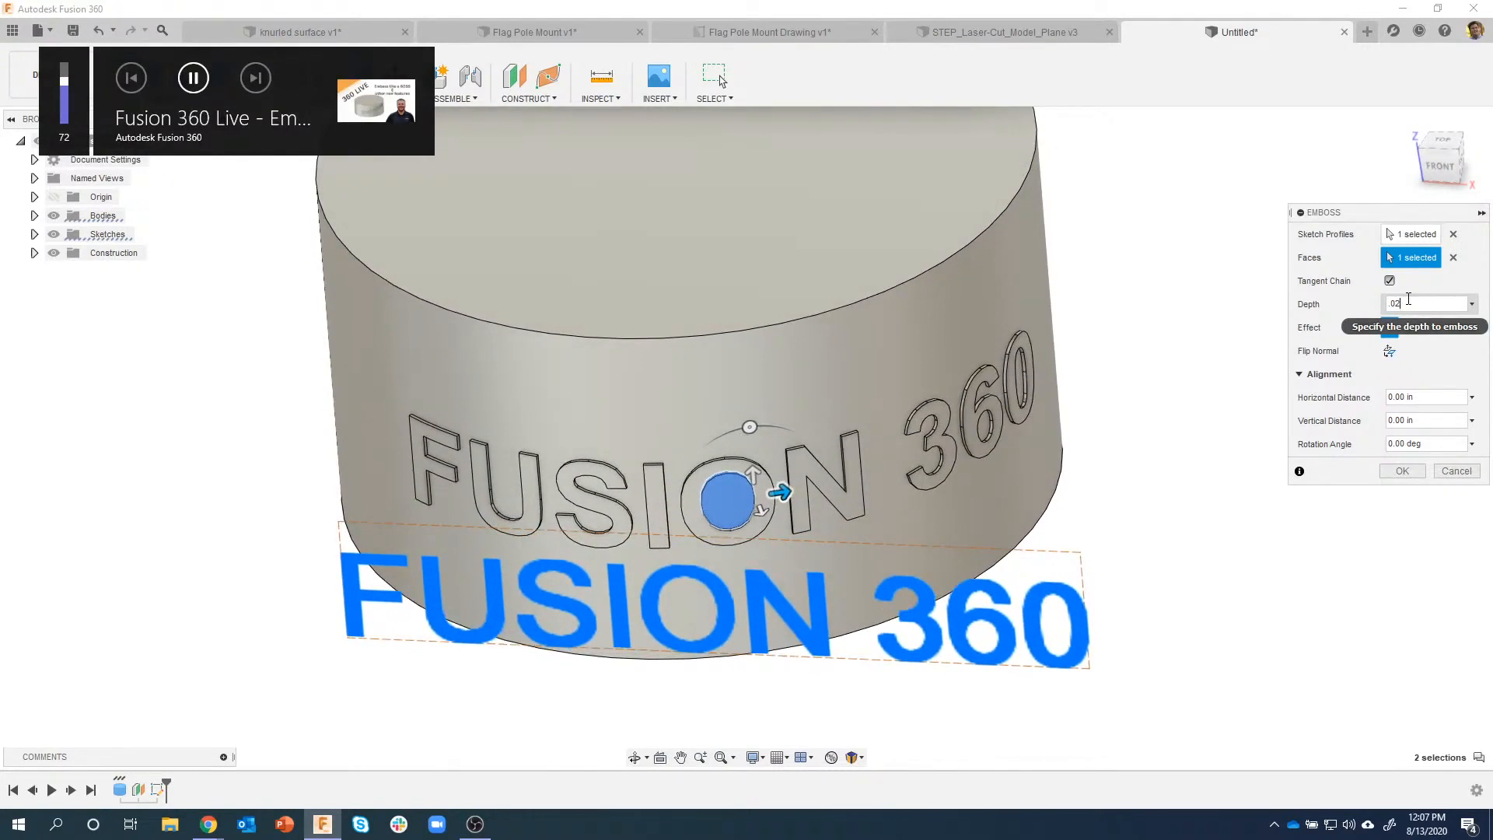
key("BackSpace")
type("5")
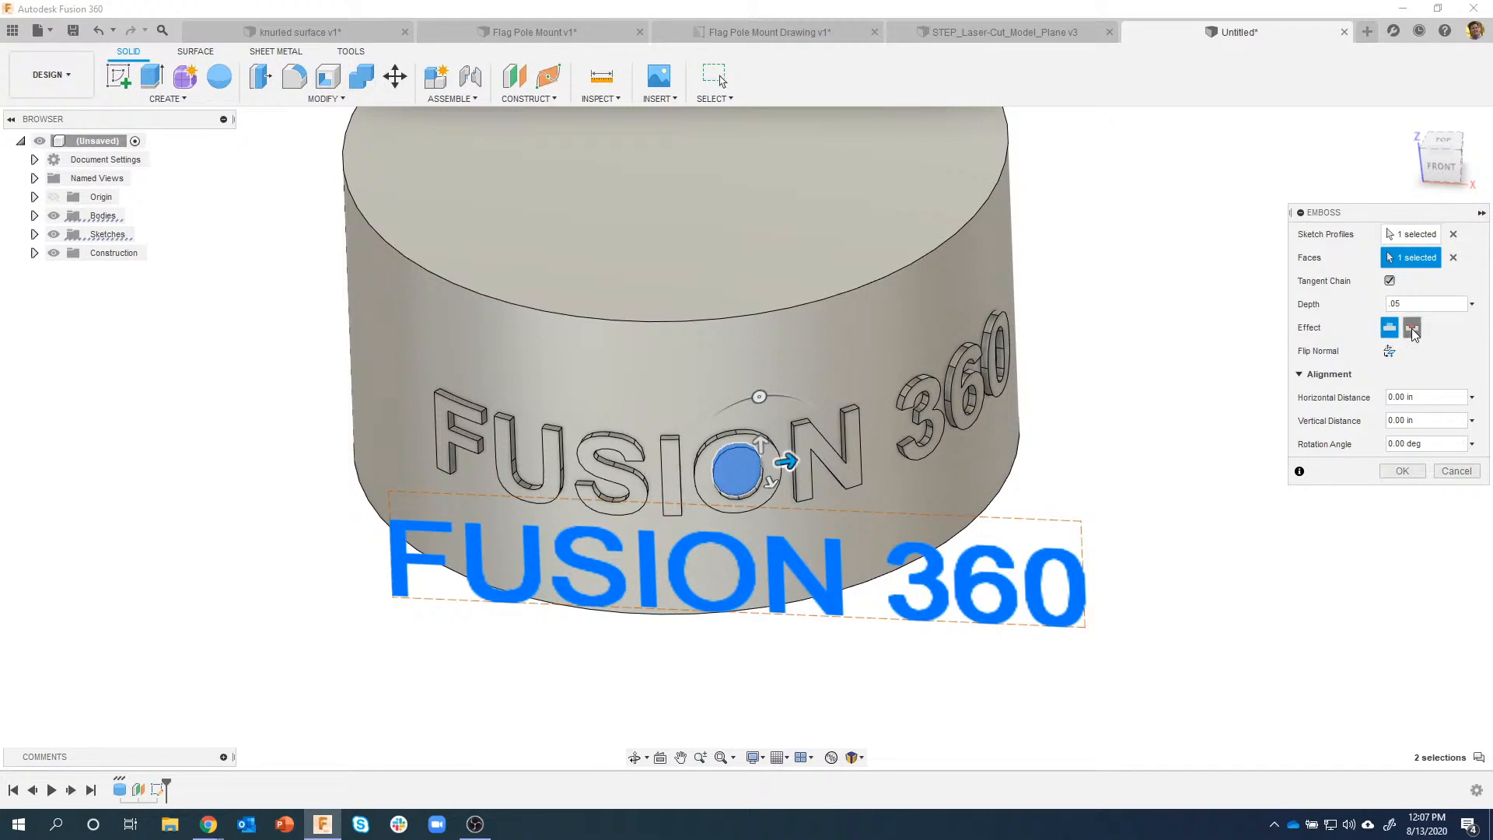
left_click(1411, 328)
middle_click_drag(1006, 438, 1002, 394, "shift")
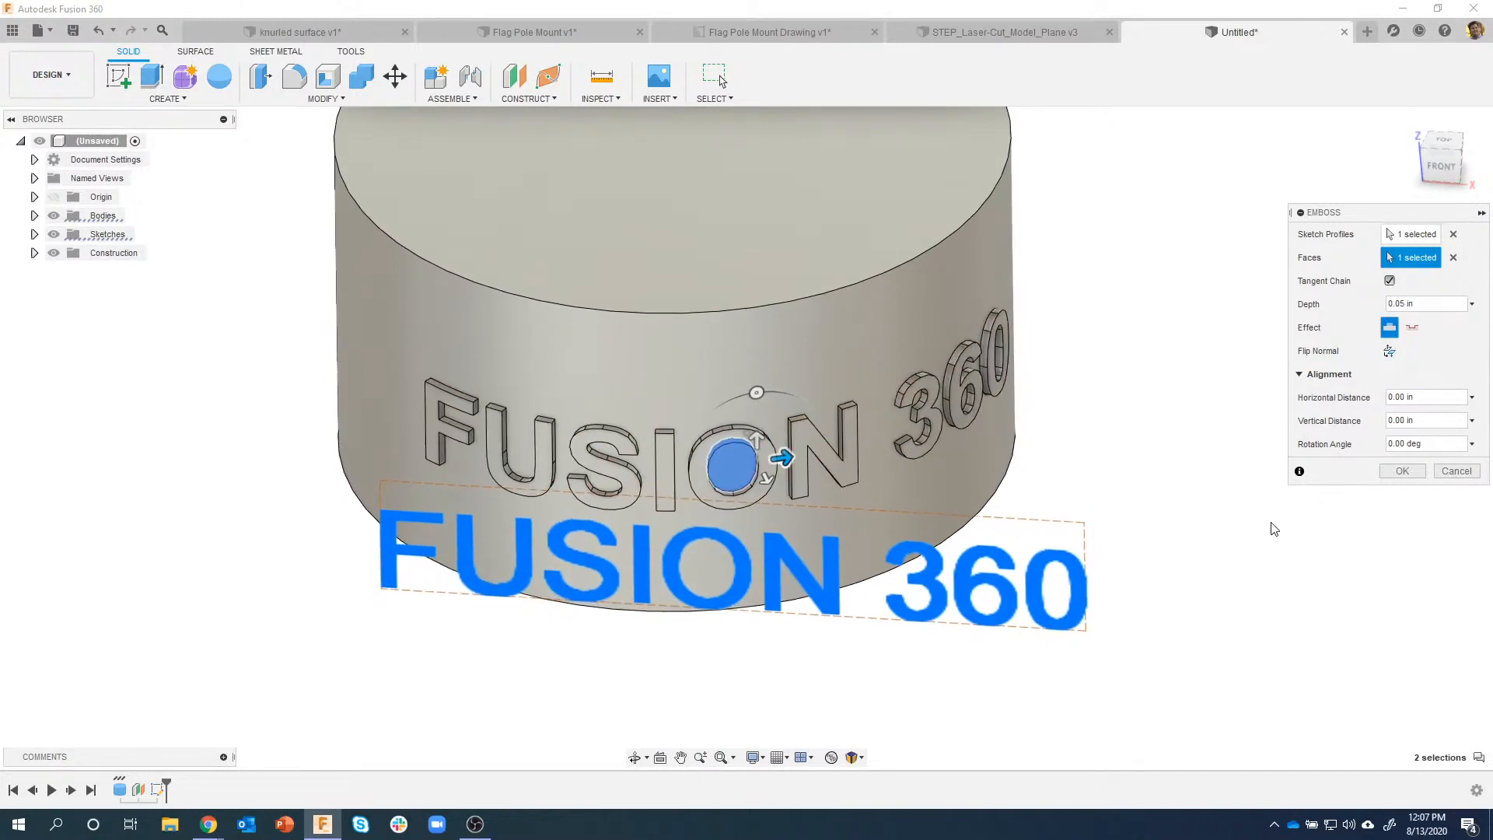
middle_click_drag(1168, 490, 1140, 400, "shift")
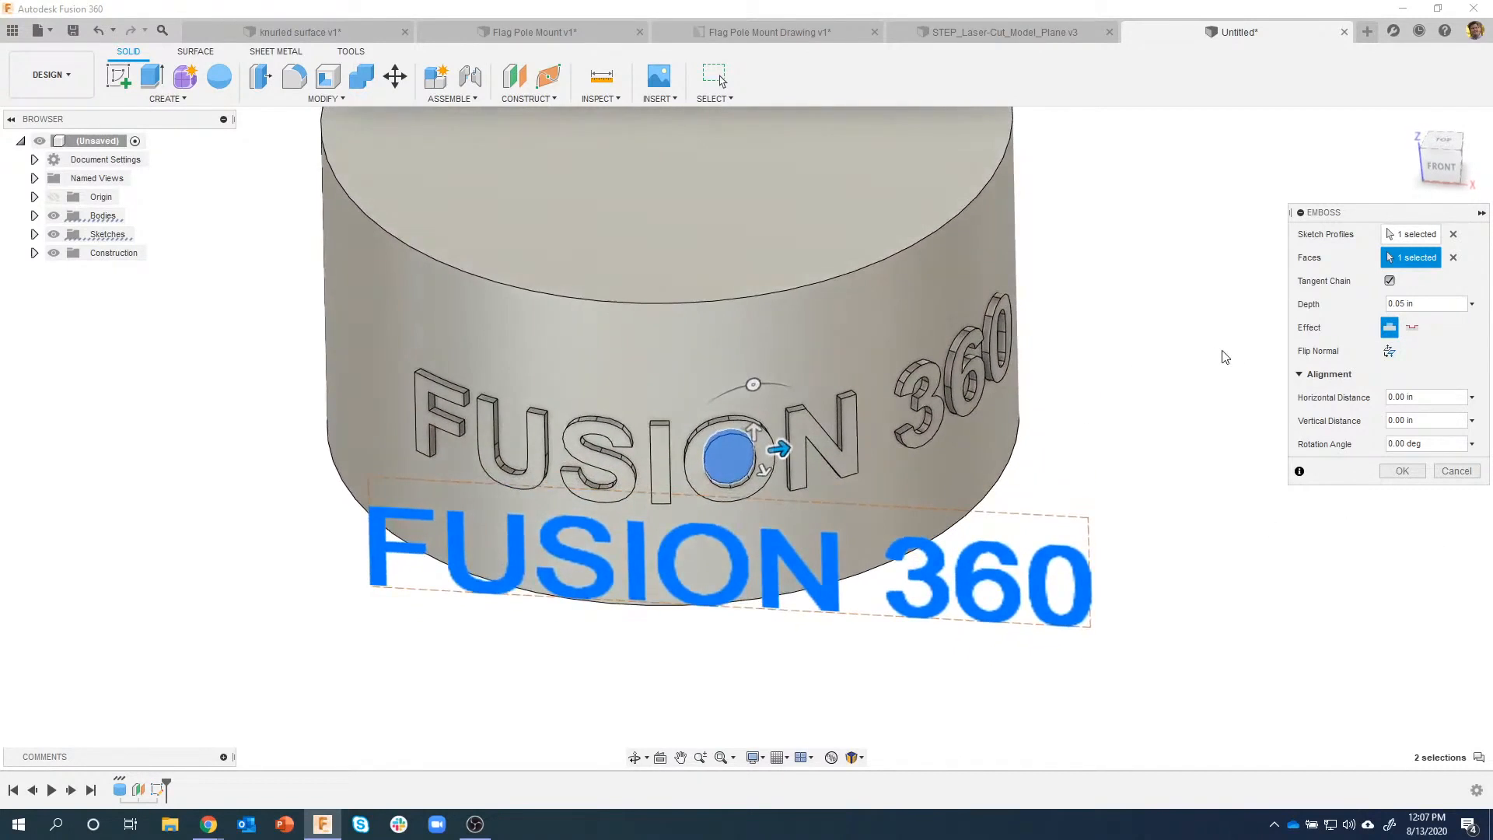
Step: Set the emboss depth to 0.08 in, and try rotating the text about 12.5 degrees before returning it to 0 degrees
double_click(1403, 304)
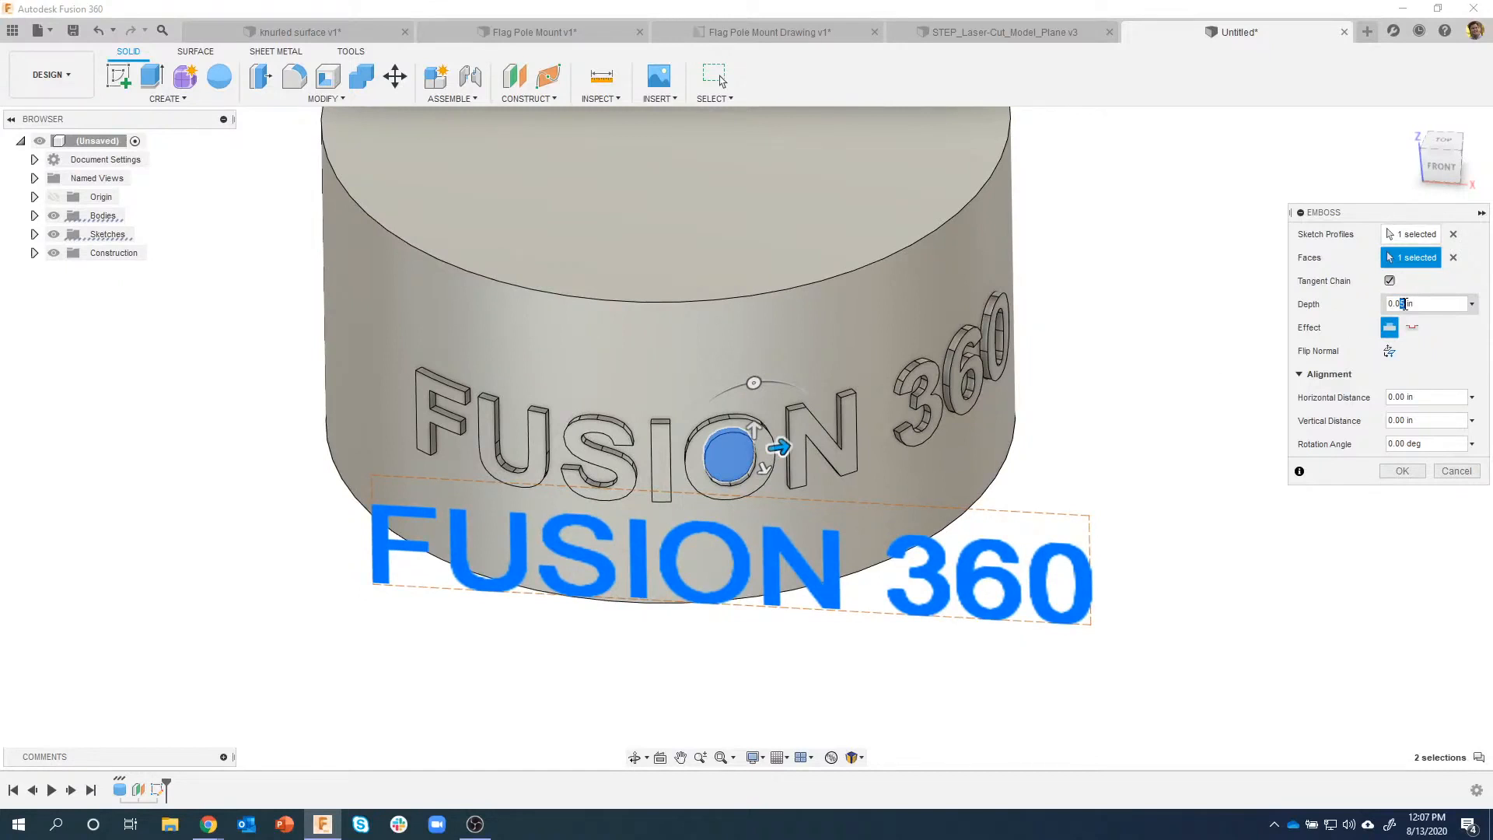
middle_click_drag(840, 375, 765, 353, "shift")
left_click_drag(763, 354, 744, 357)
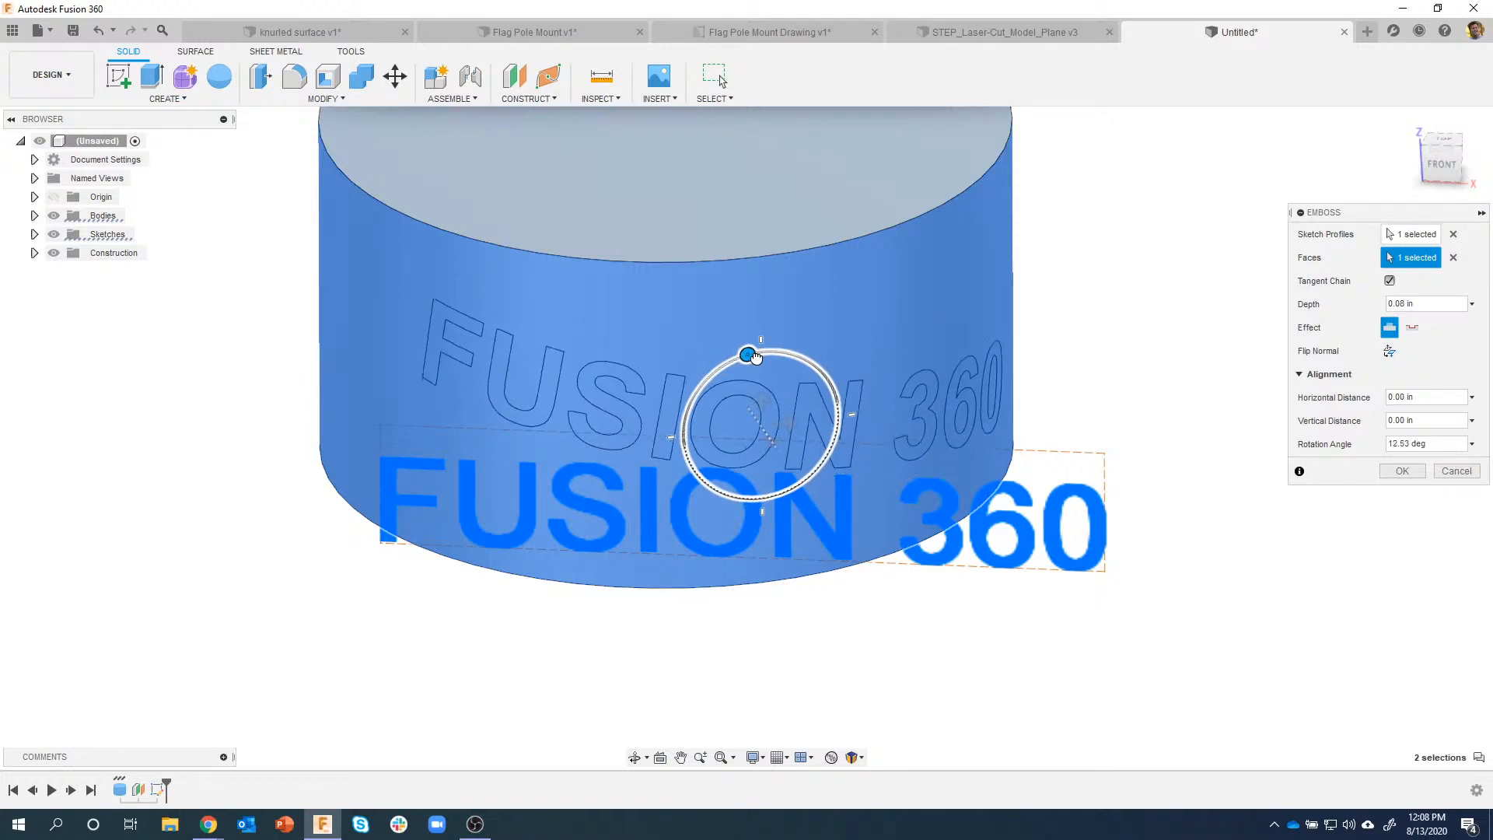
left_click_drag(741, 357, 761, 351)
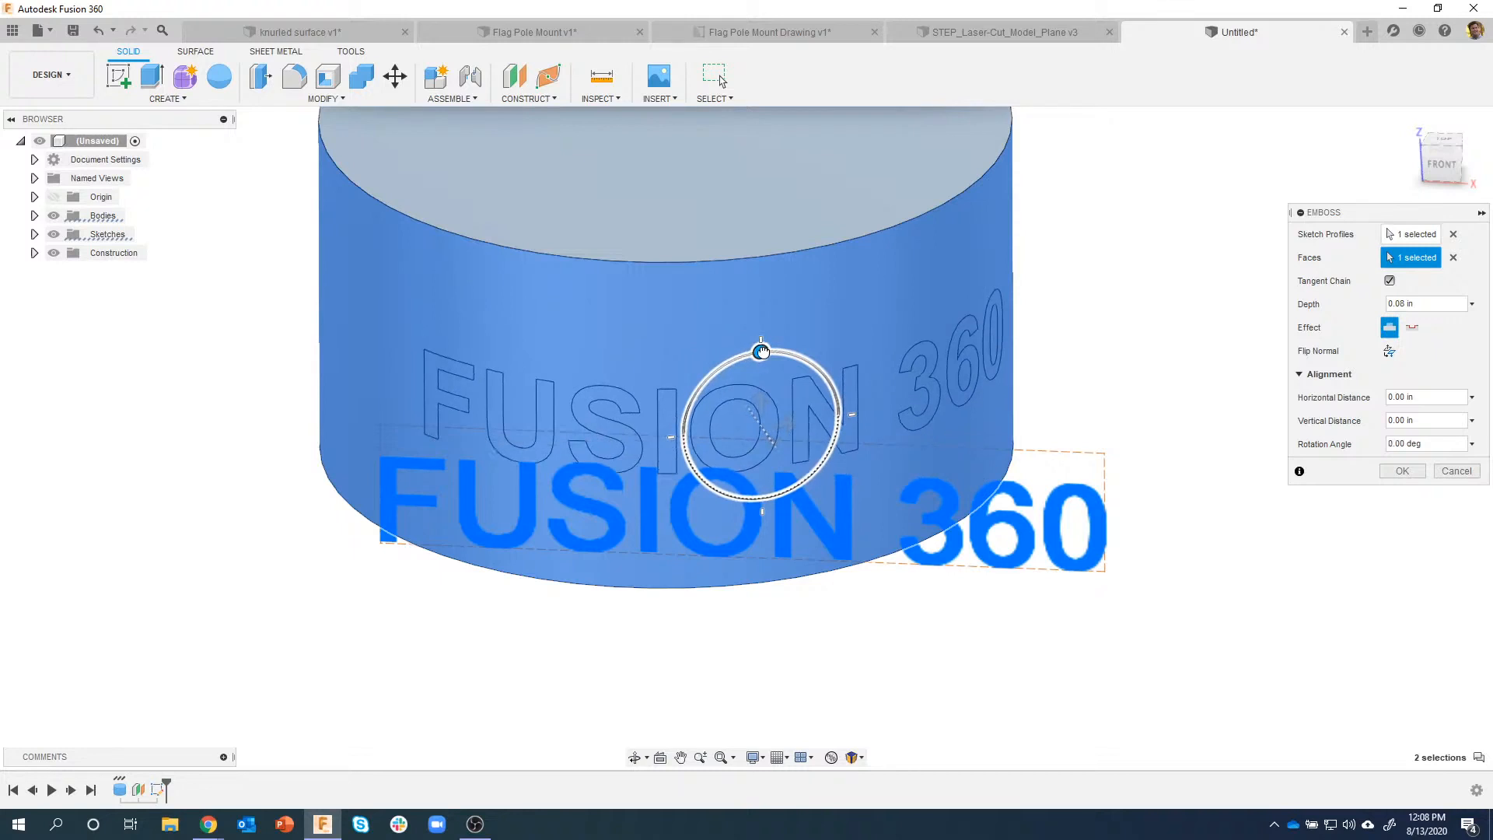
Step: Flip the emboss normal and set the text's rotation angle to 15 degrees
left_click(1390, 356)
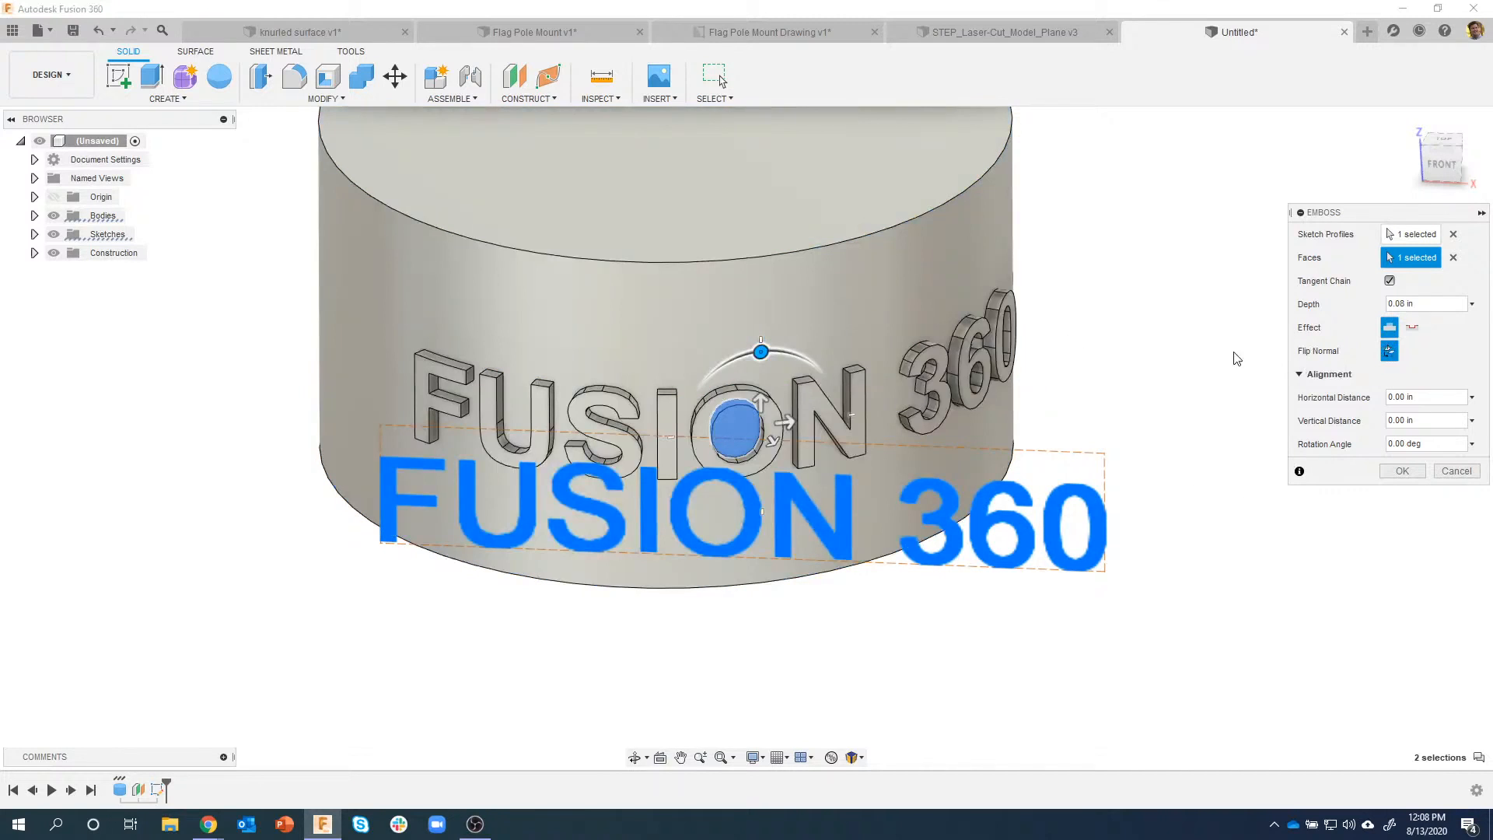
left_click_drag(761, 352, 738, 357)
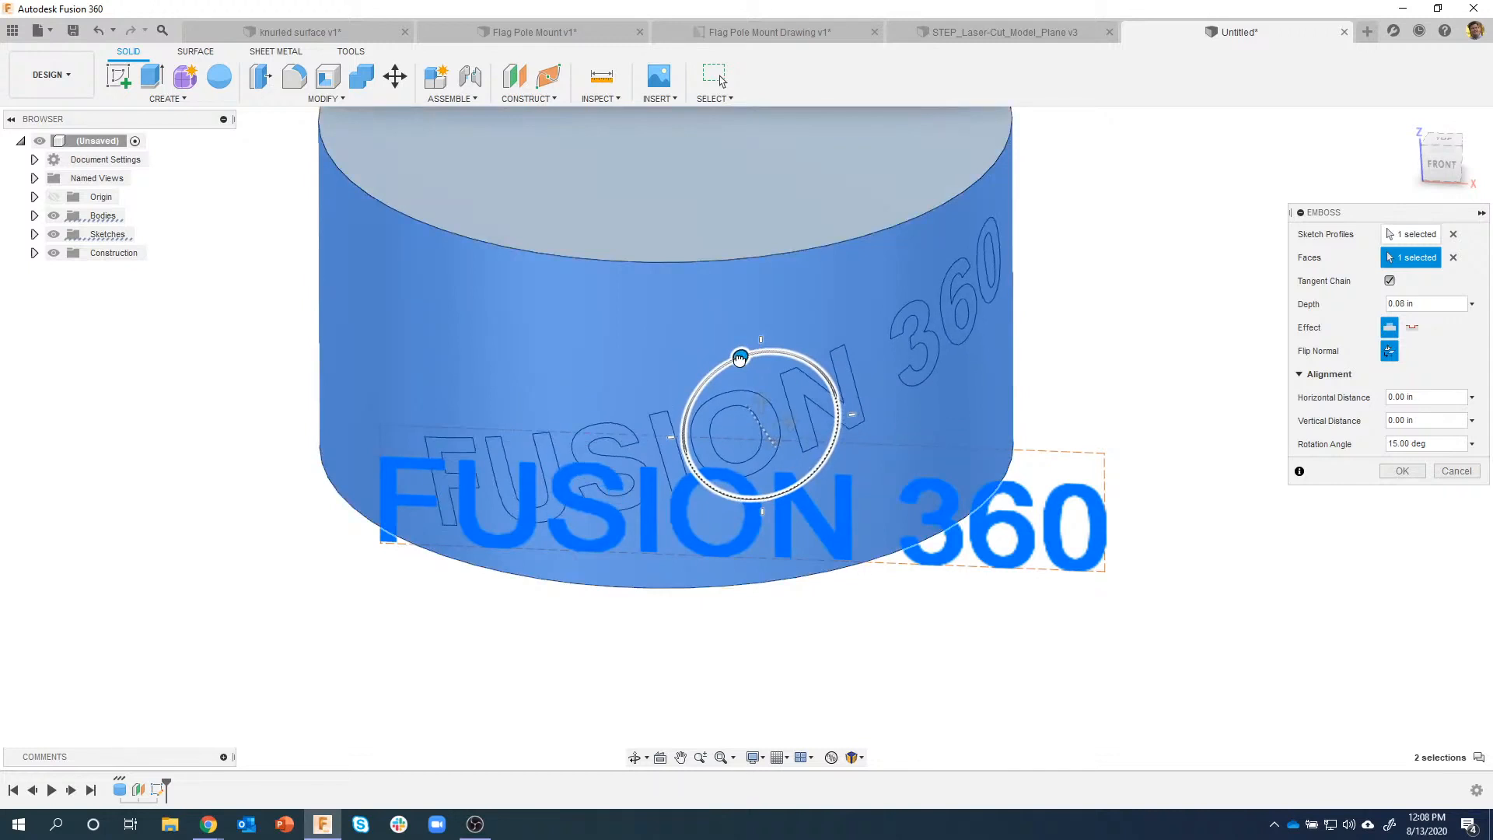
middle_click_drag(861, 620, 837, 454, "shift")
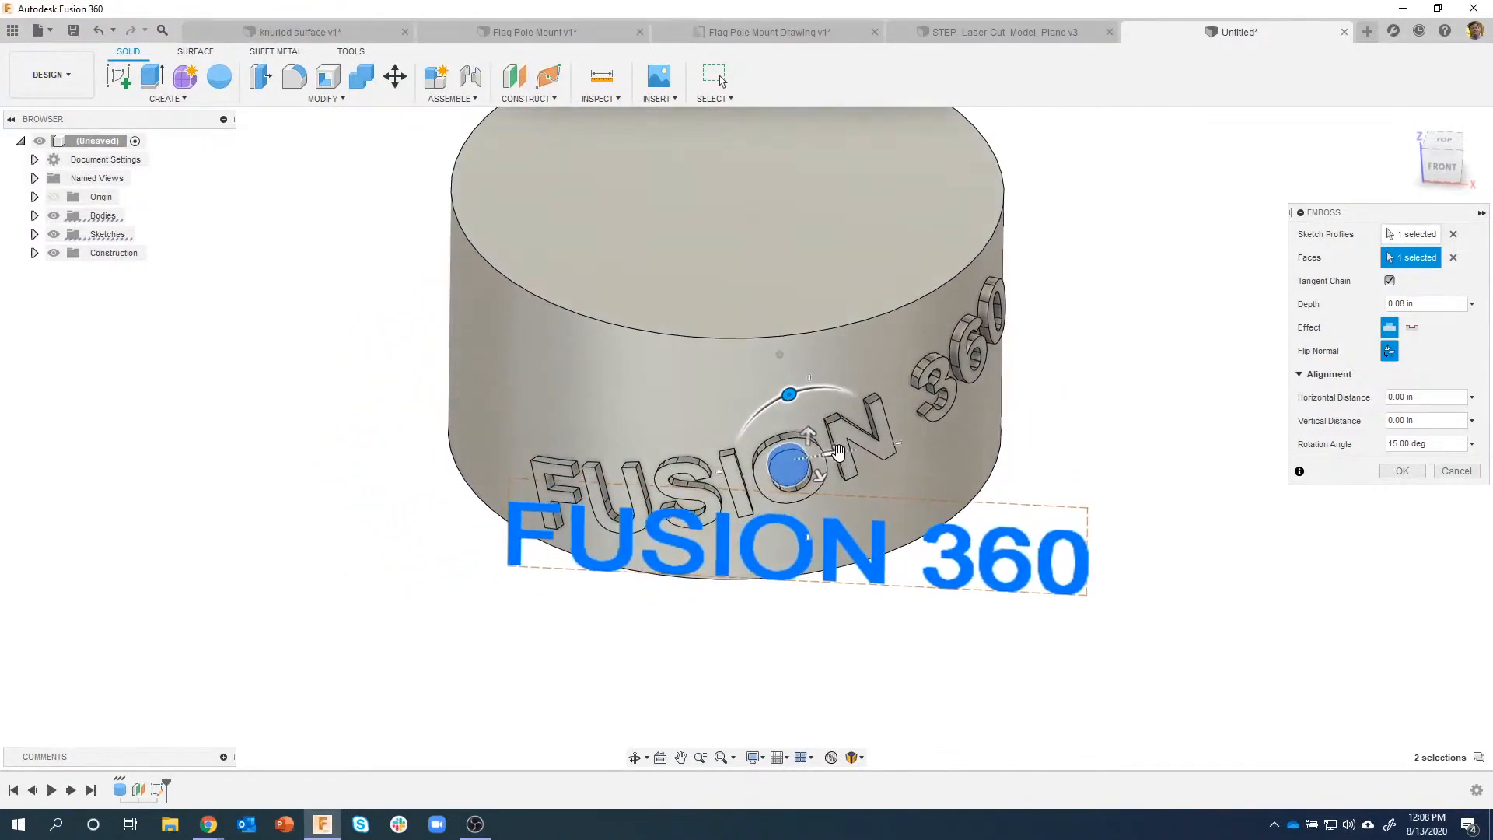
Step: Shift the embossed text around the cylinder to a horizontal distance of -1.88 in and check it from the front
left_click_drag(838, 454, 537, 416)
middle_click_drag(871, 596, 688, 465, "shift")
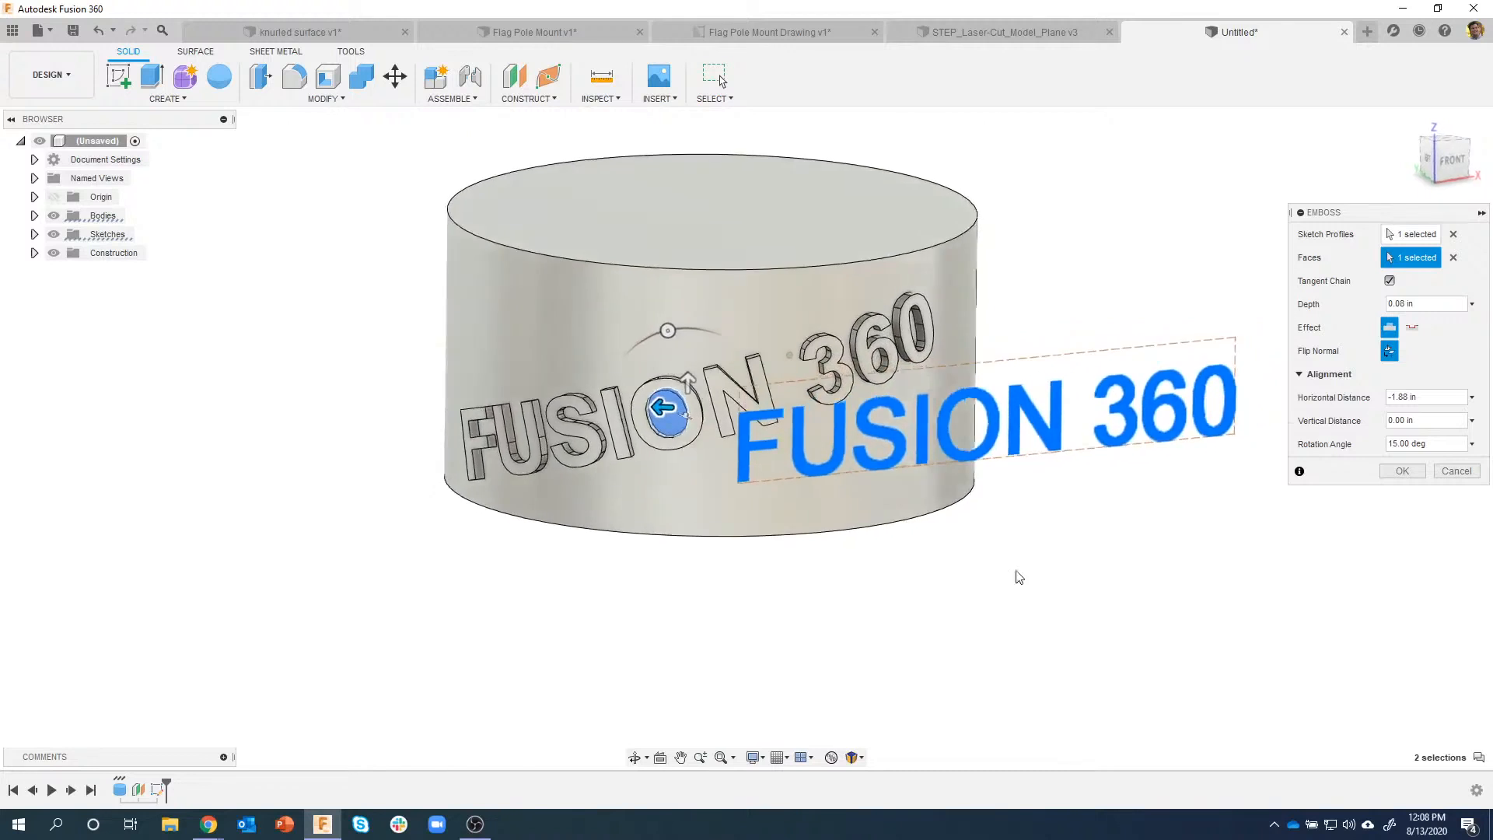
left_click(1466, 159)
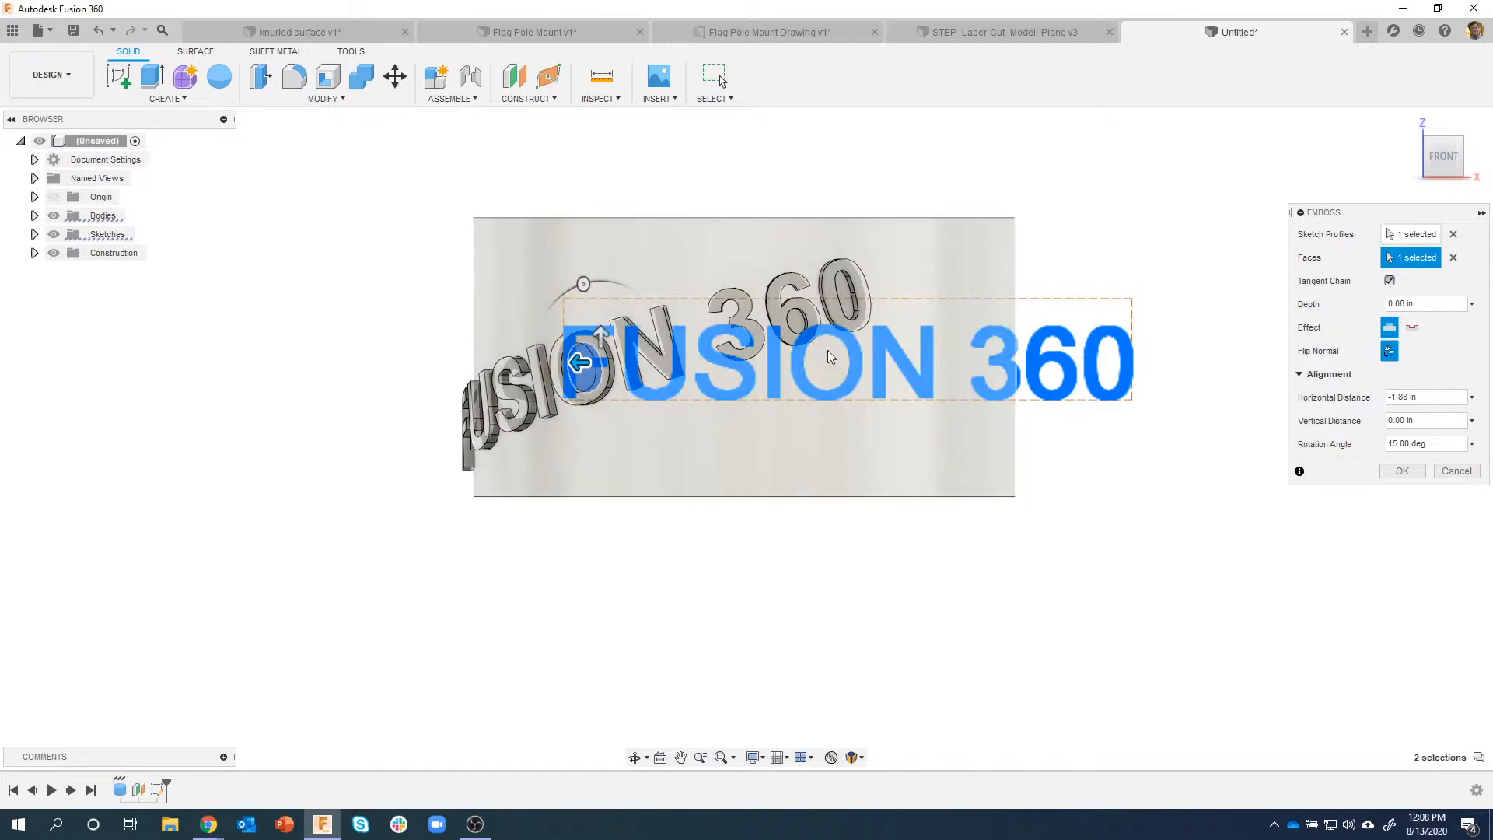
Step: Try raising the embossed text to a vertical distance of 0.495 in and inspect the letters at the cylinder's upper edge
middle_click_drag(832, 474, 719, 472, "shift")
left_click_drag(709, 477, 709, 420)
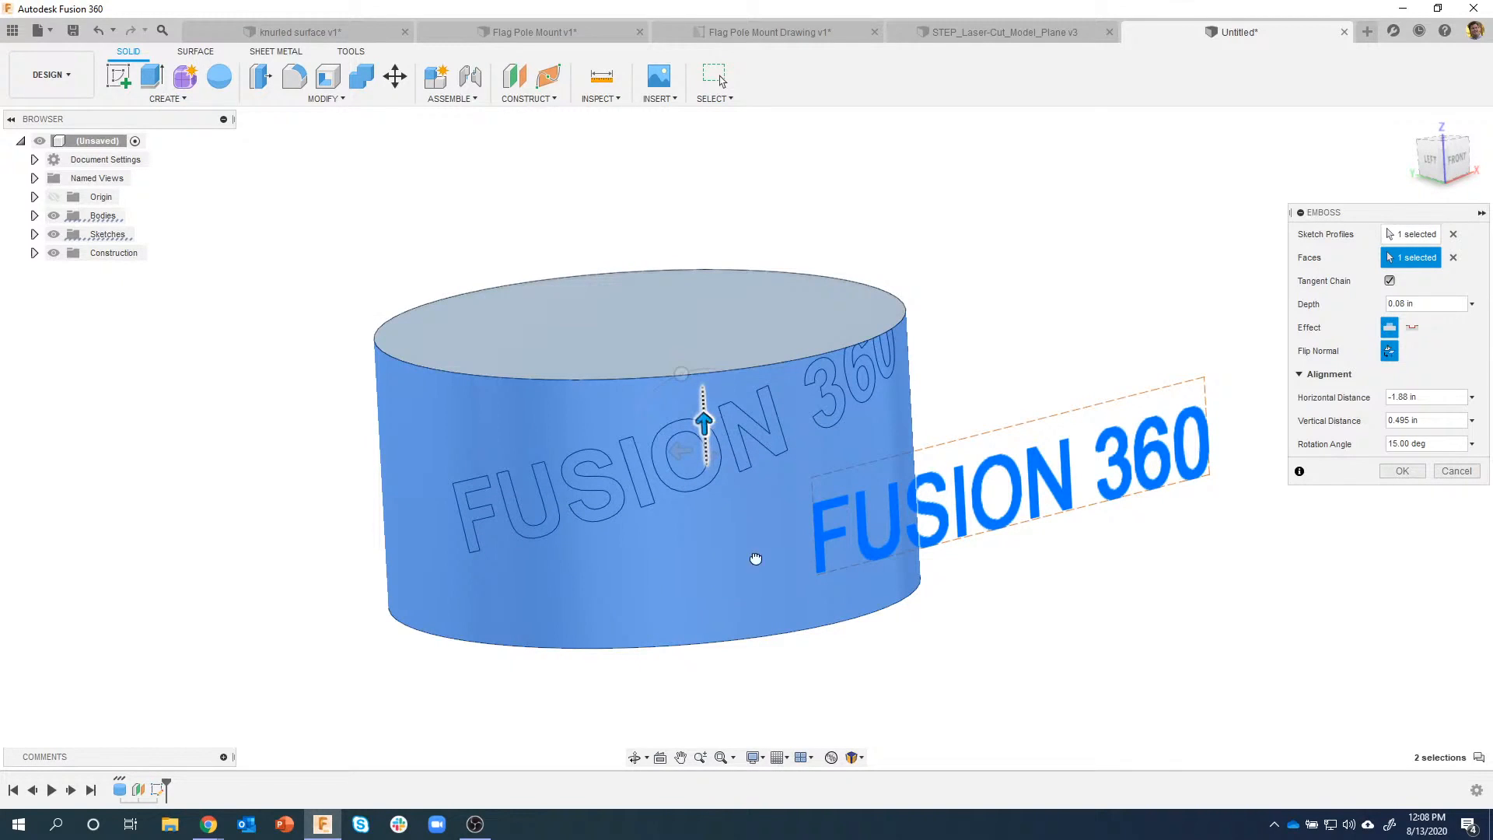
middle_click_drag(850, 390, 668, 384, "shift")
scroll(976, 319, "up", 2)
scroll(980, 325, "up", 2)
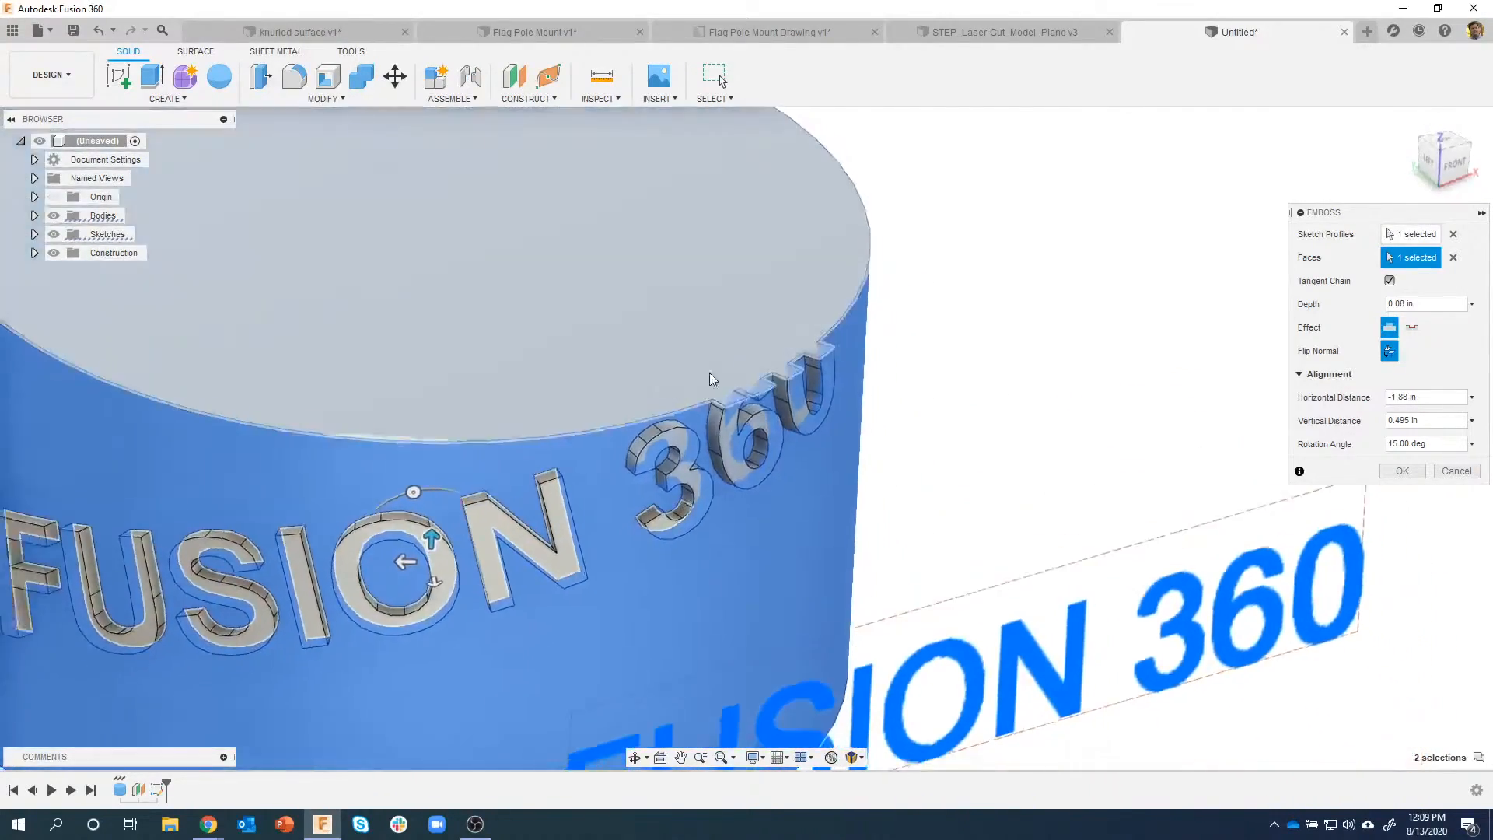
scroll(896, 411, "down", 2)
scroll(899, 416, "down", 2)
middle_click_drag(835, 478, 815, 394, "shift")
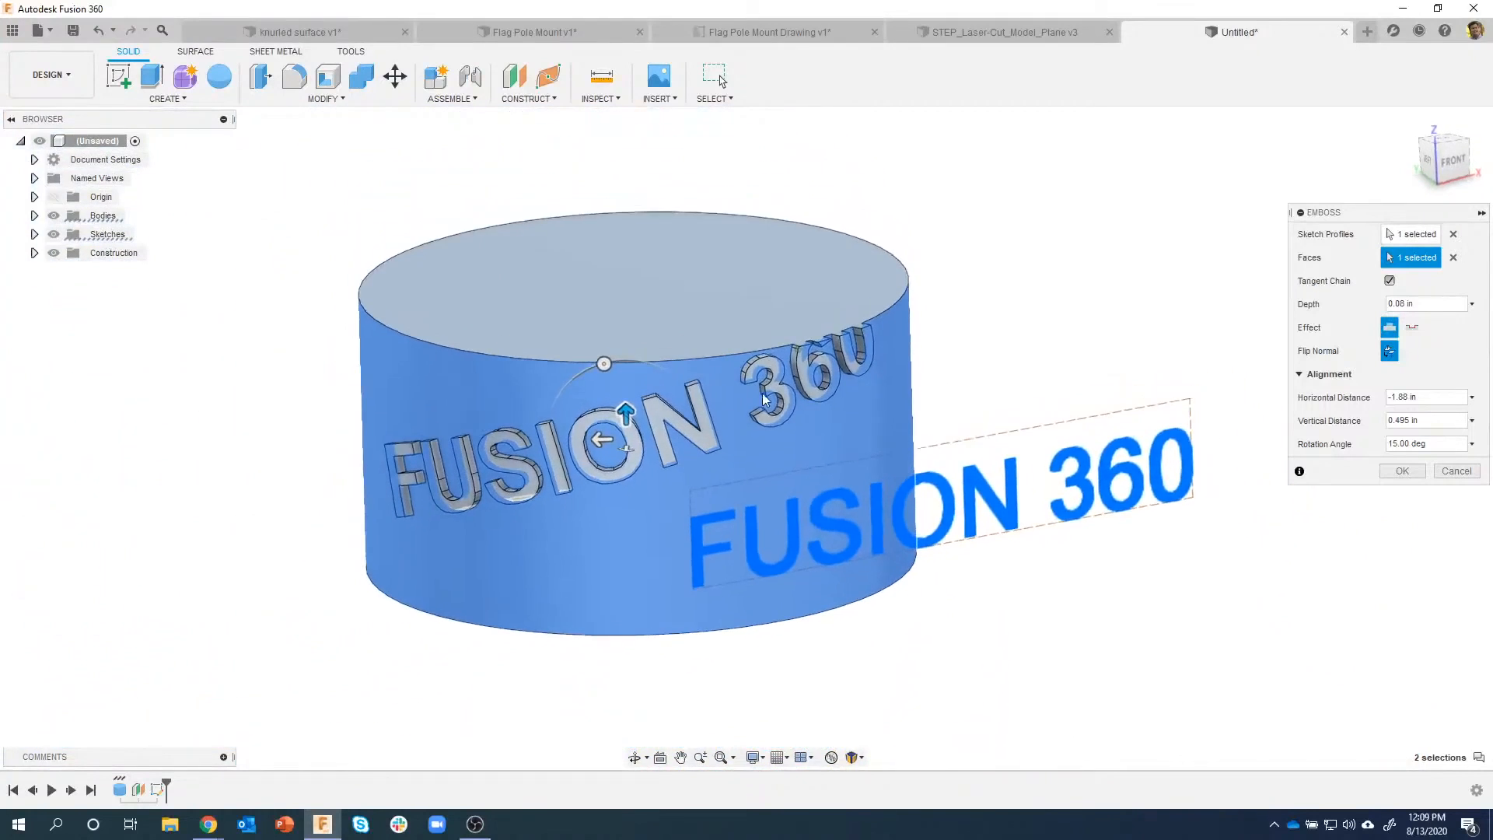
Step: Set the embossed text's vertical distance to about 0.236 in and its rotation to about 11.36 degrees, and complete the Emboss
left_click_drag(636, 416, 636, 449)
middle_click_drag(650, 416, 645, 443)
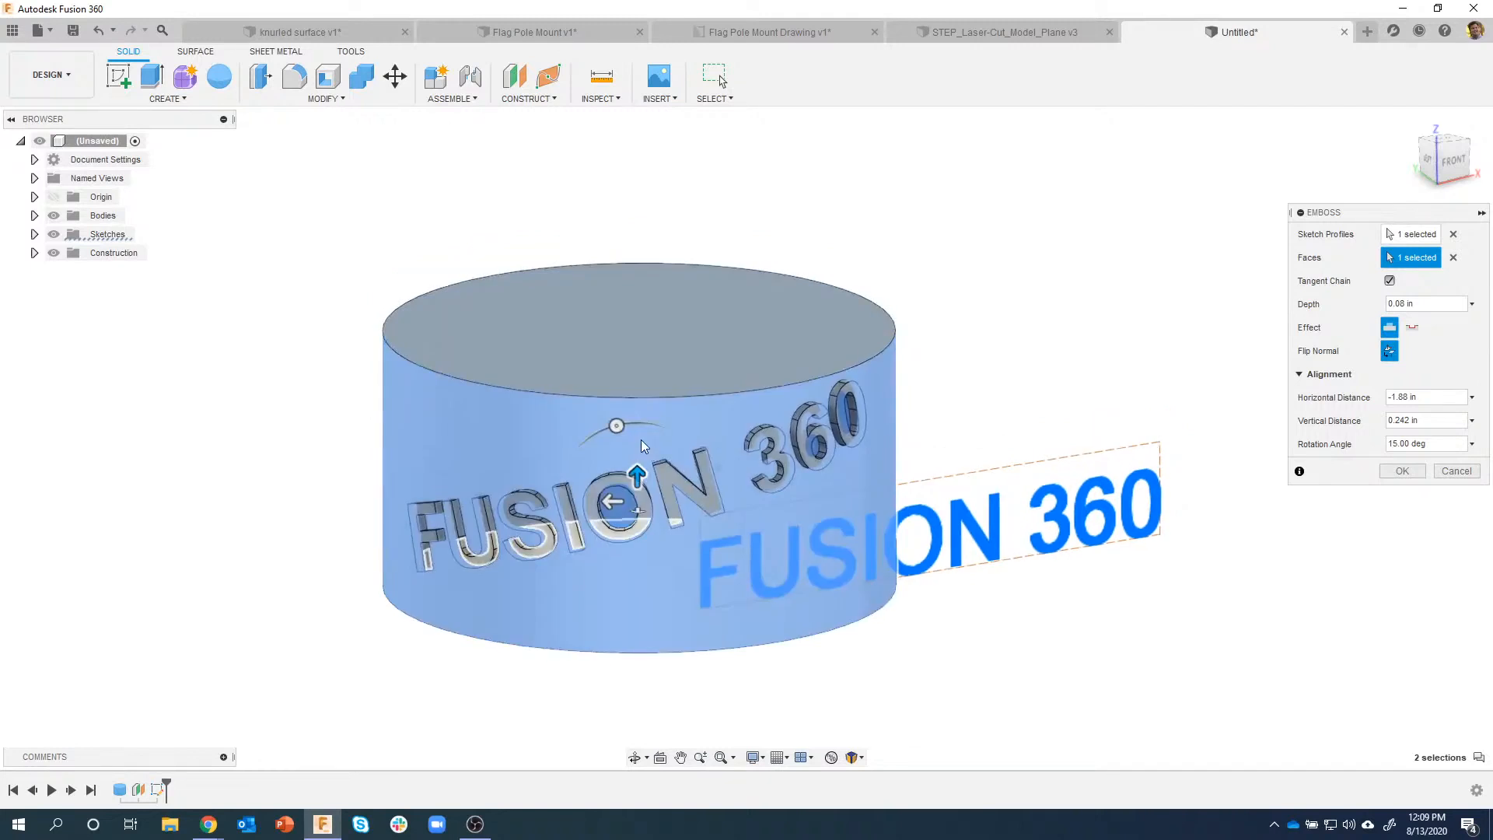
left_click_drag(617, 429, 622, 429)
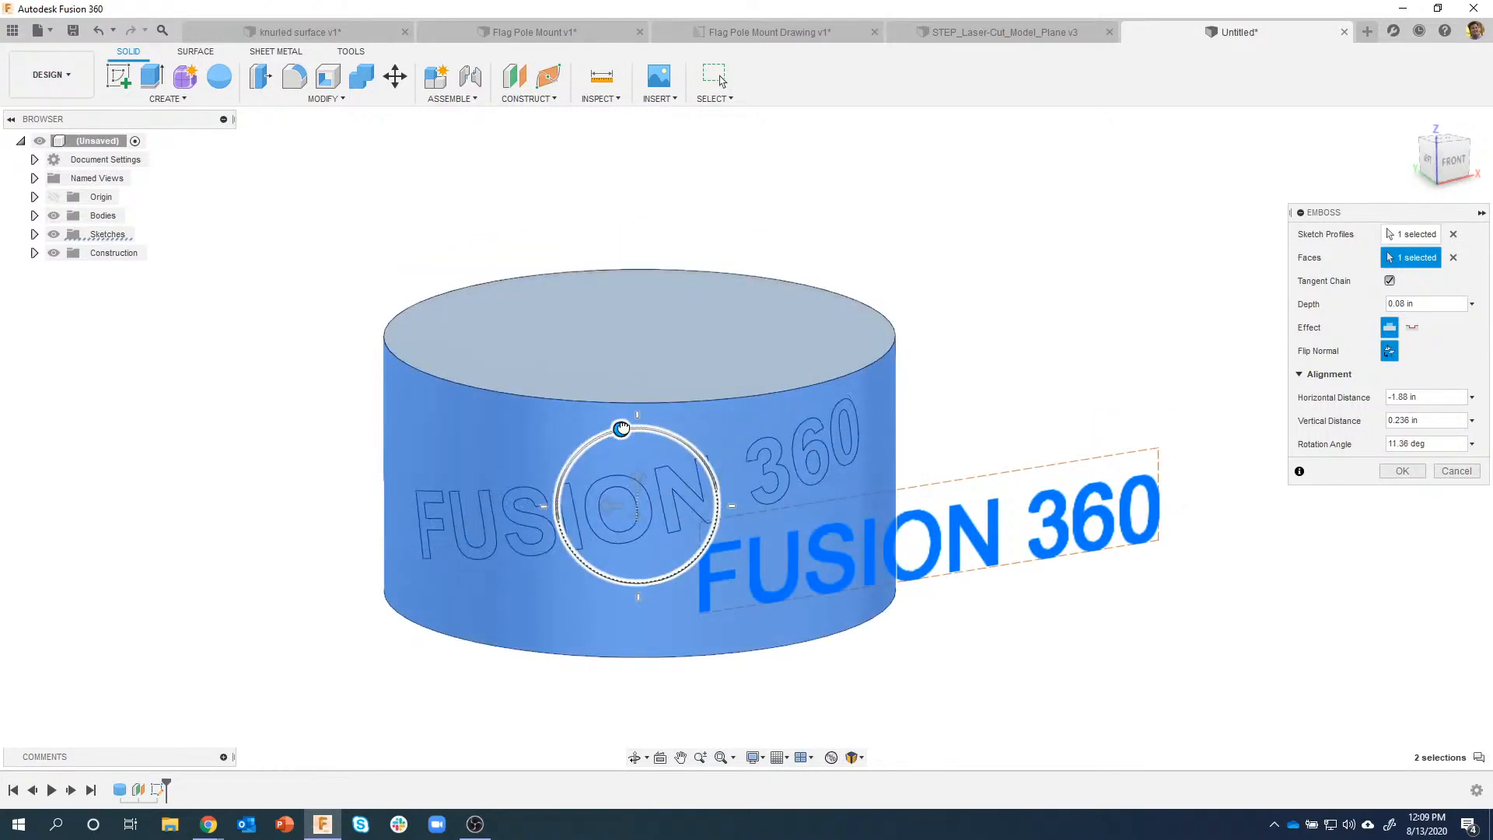
left_click(1399, 473)
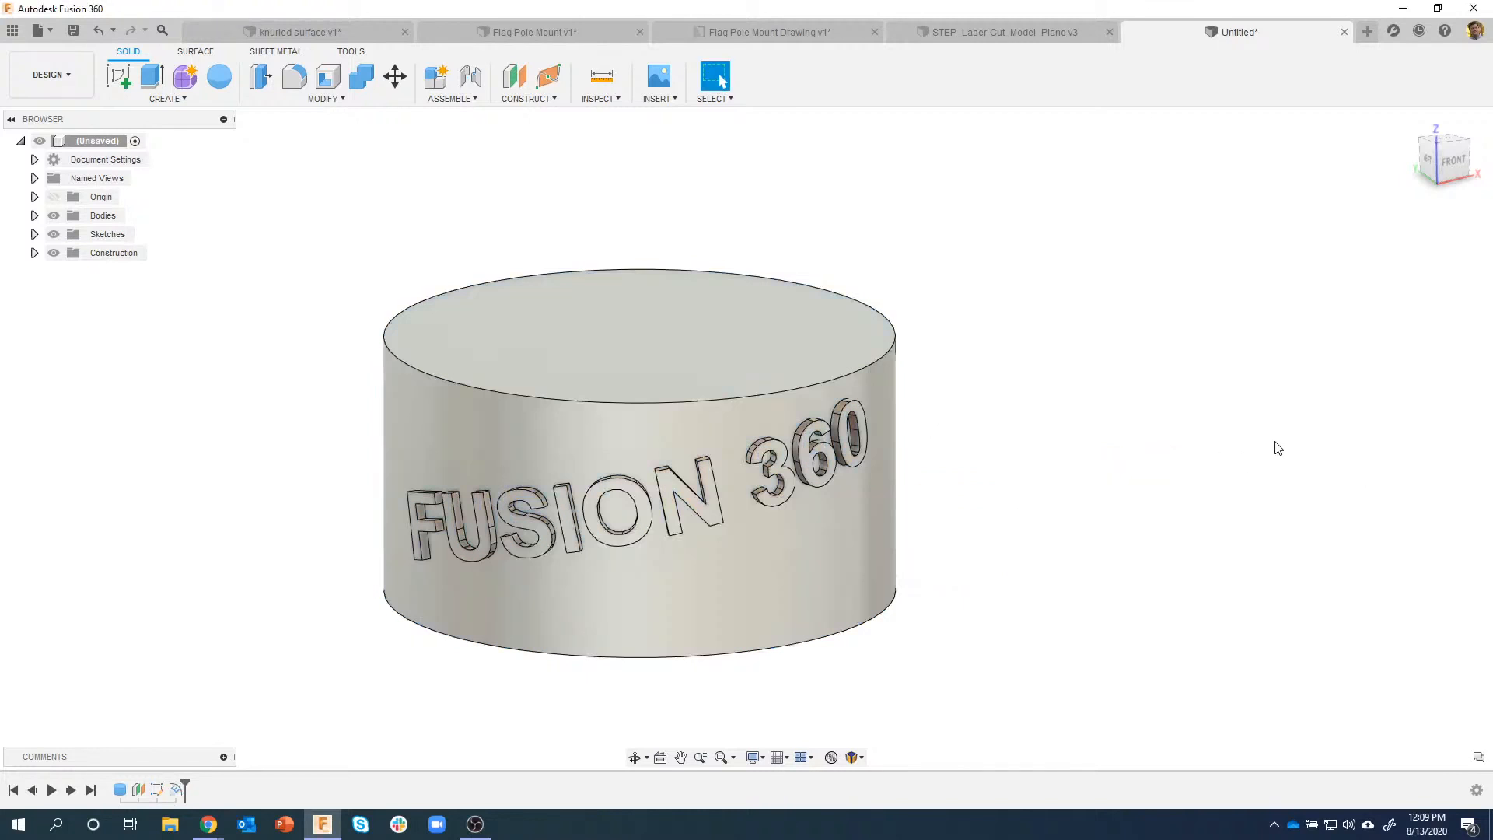
Step: Reopen the text sketch, change the wording to "FUSION 360!!!" and finish the sketch
middle_click_drag(916, 628, 786, 506, "shift")
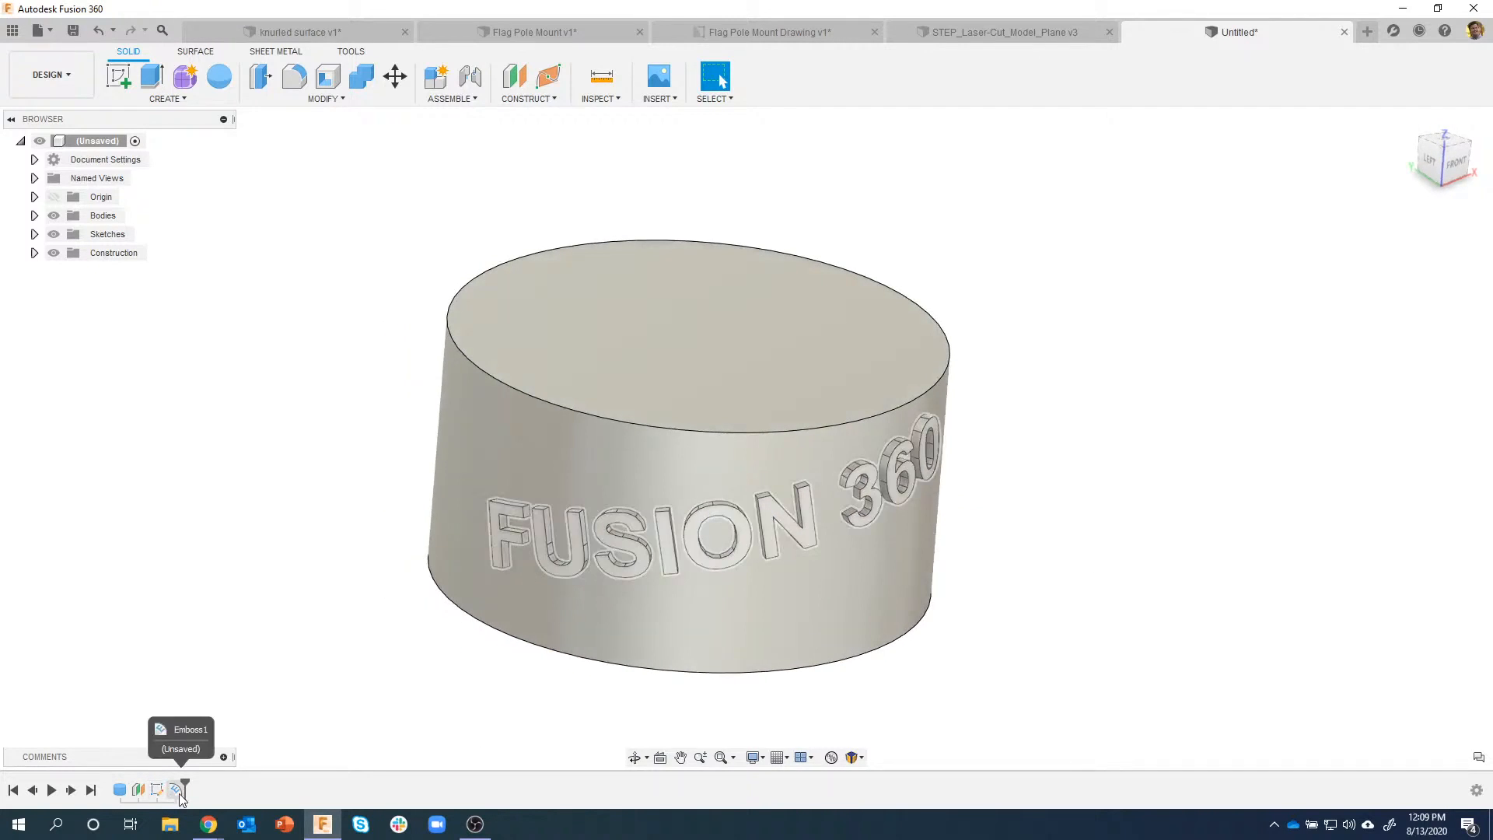
middle_click_drag(187, 700, 192, 642, "shift")
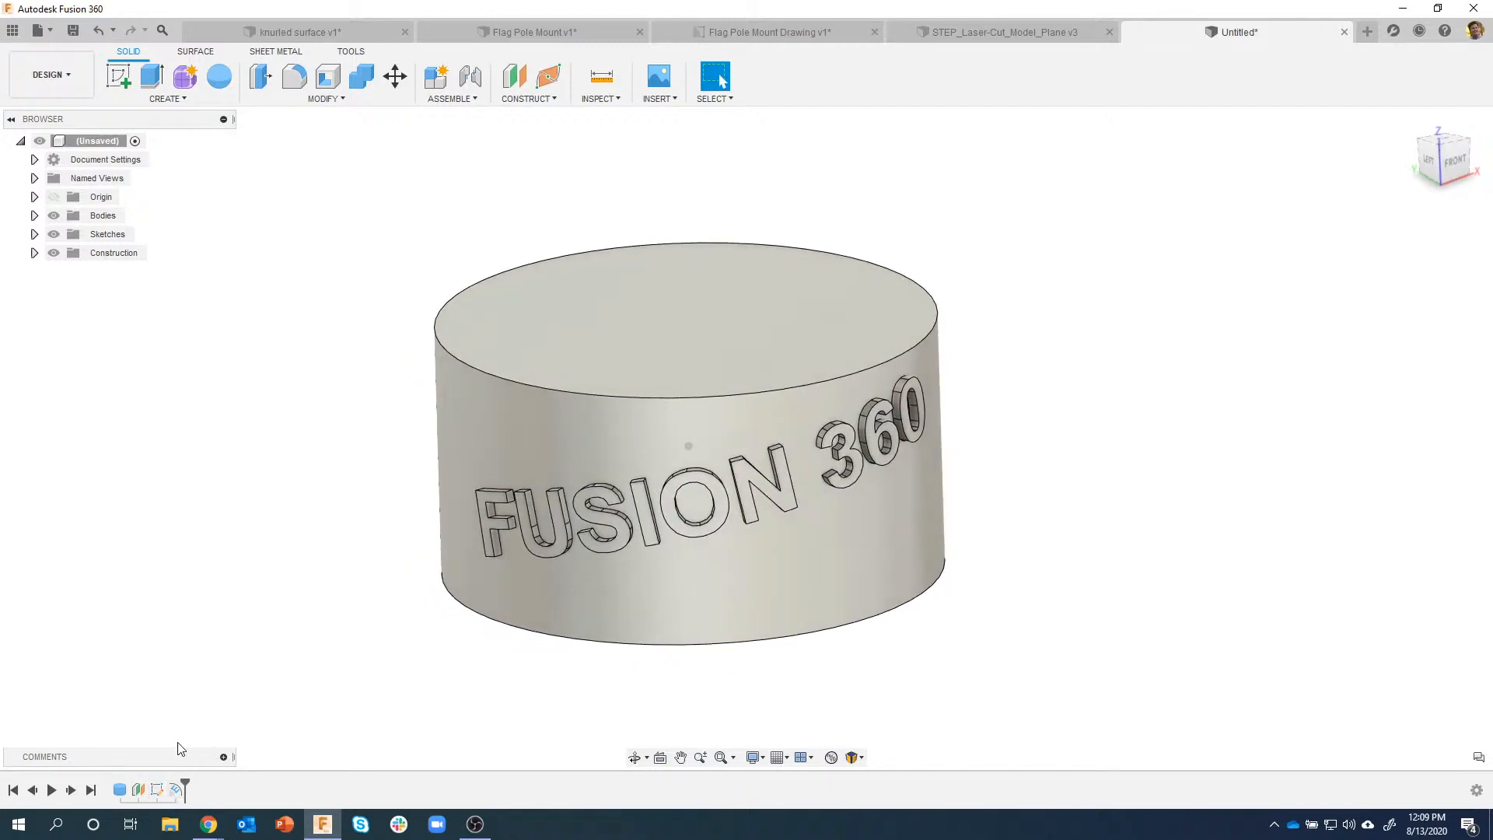
double_click(159, 790)
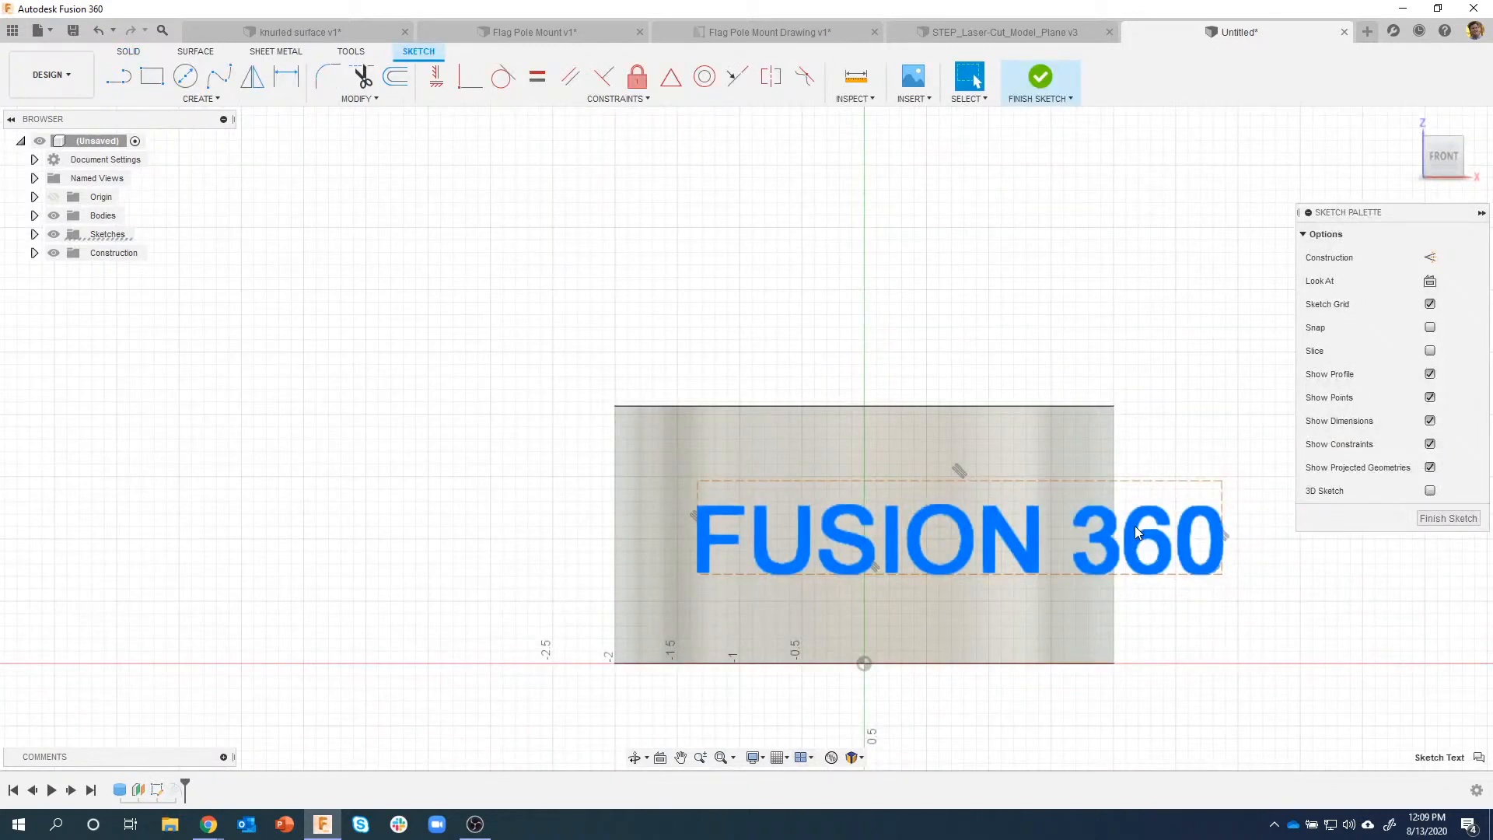
right_click(1136, 526)
left_click(1131, 612)
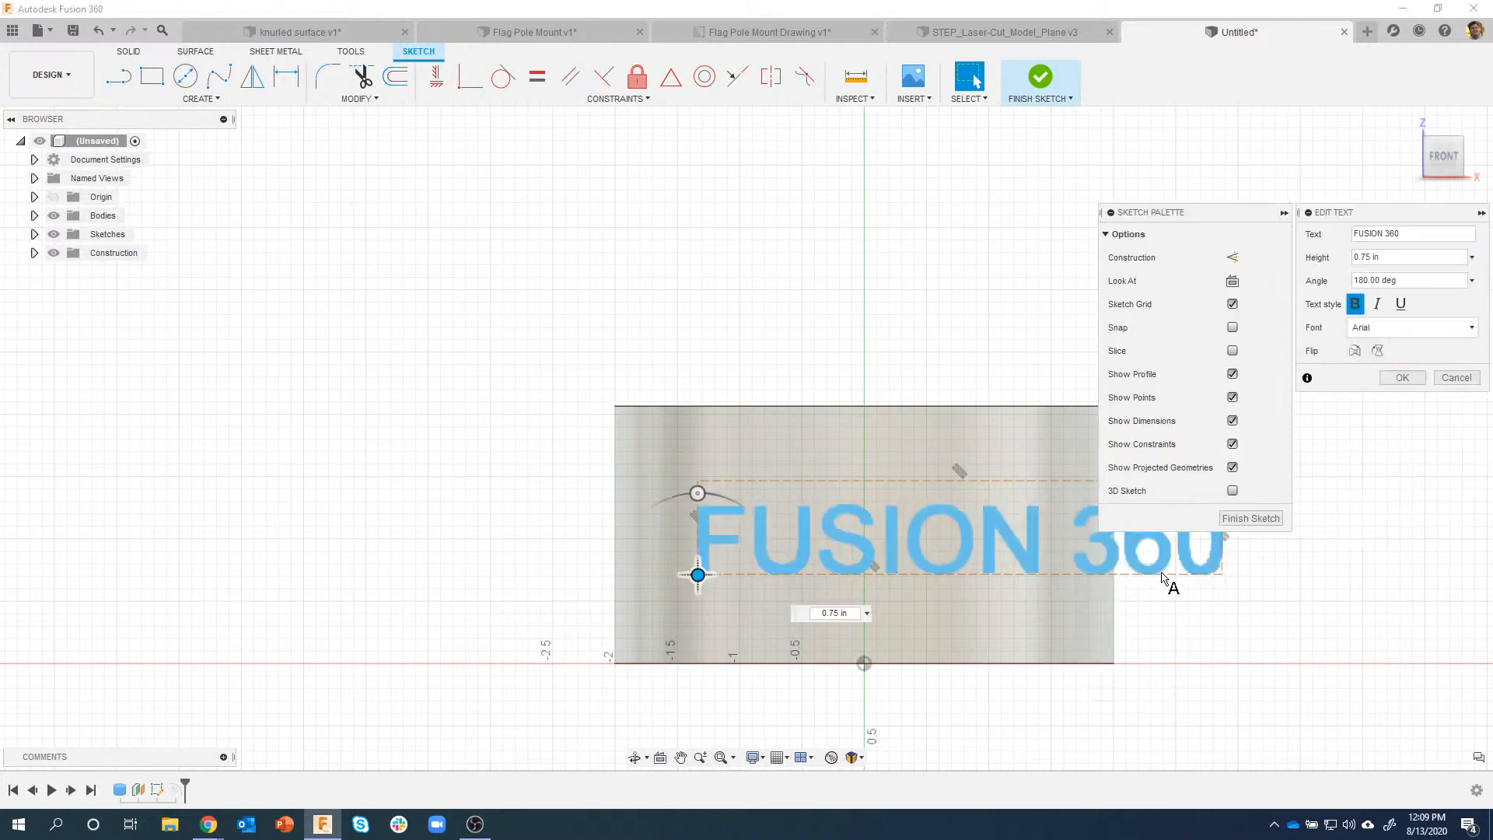
middle_click_drag(1093, 513, 700, 459)
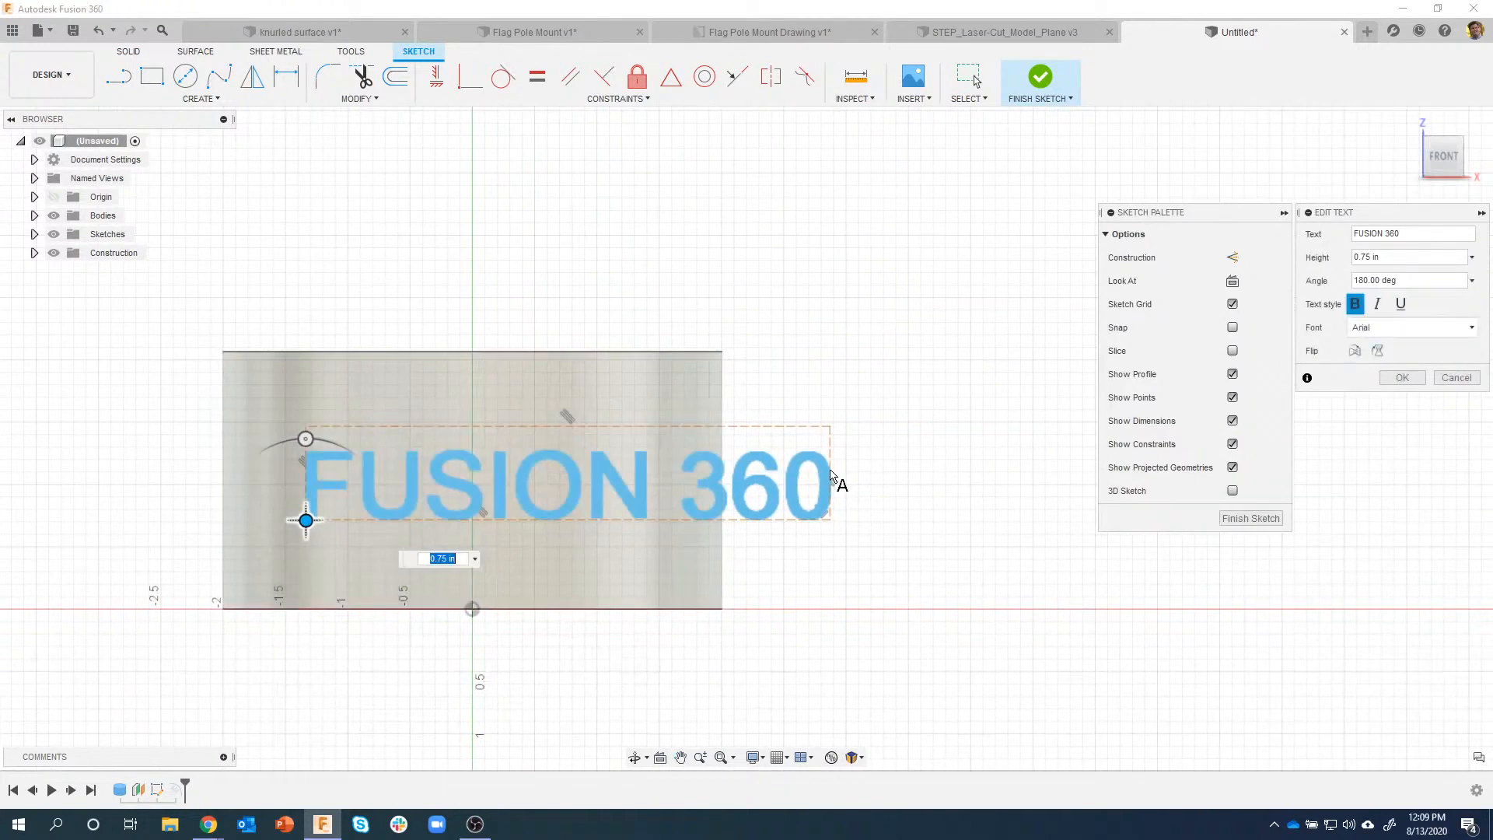
left_click(1418, 236)
type("!!!")
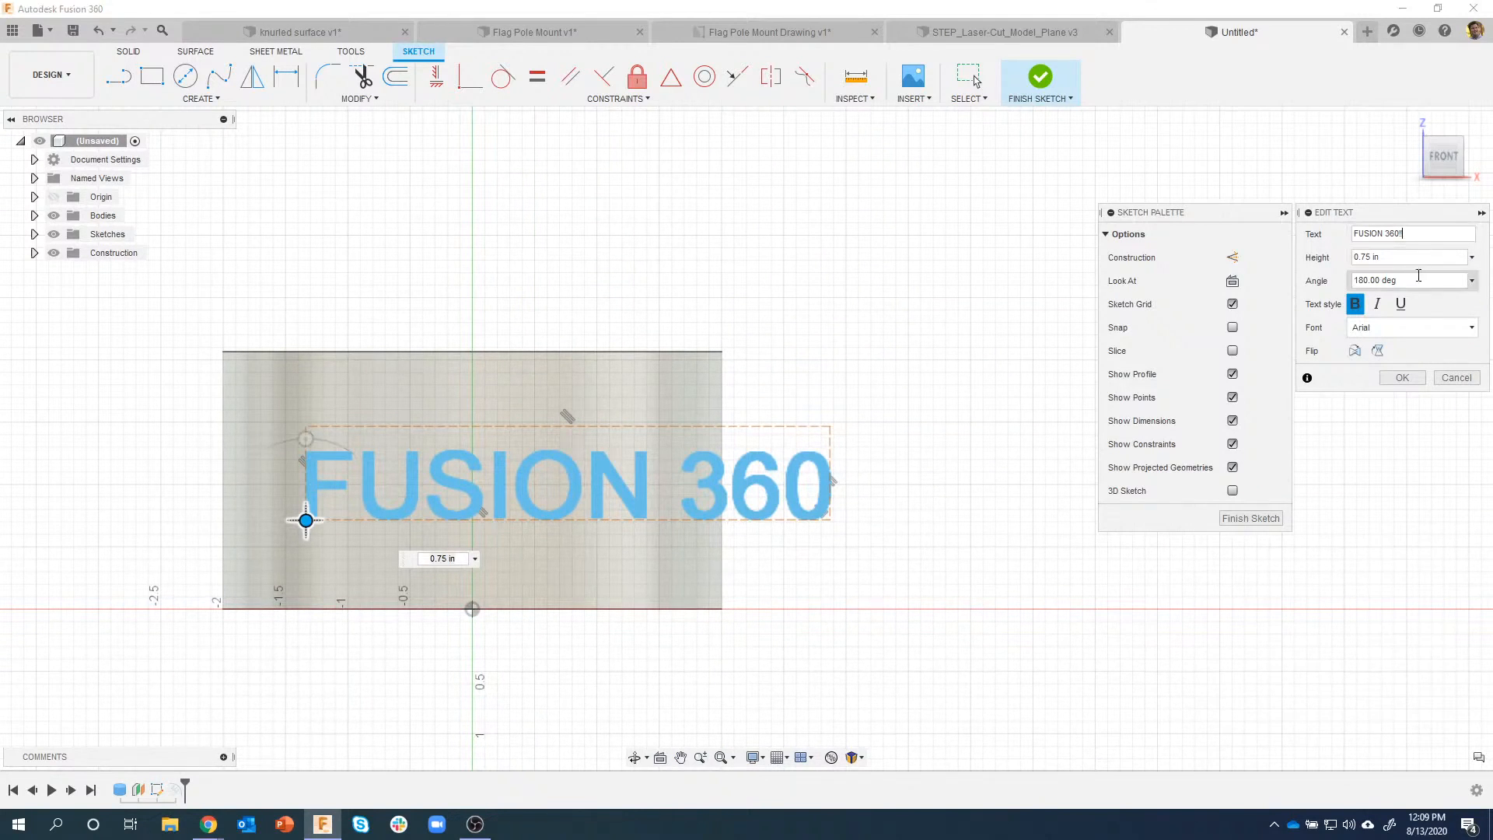
left_click(1399, 379)
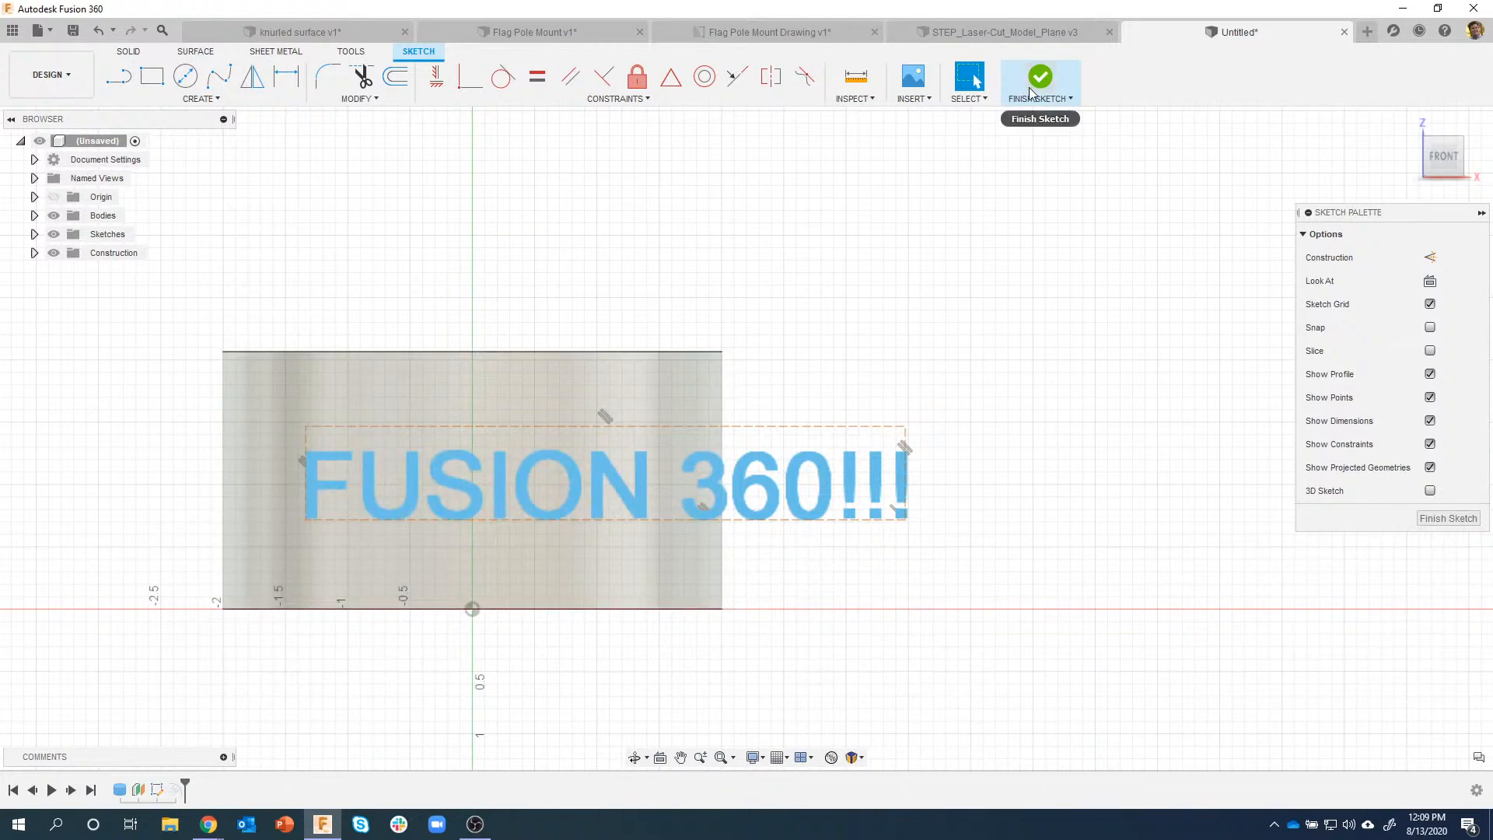
left_click(1031, 90)
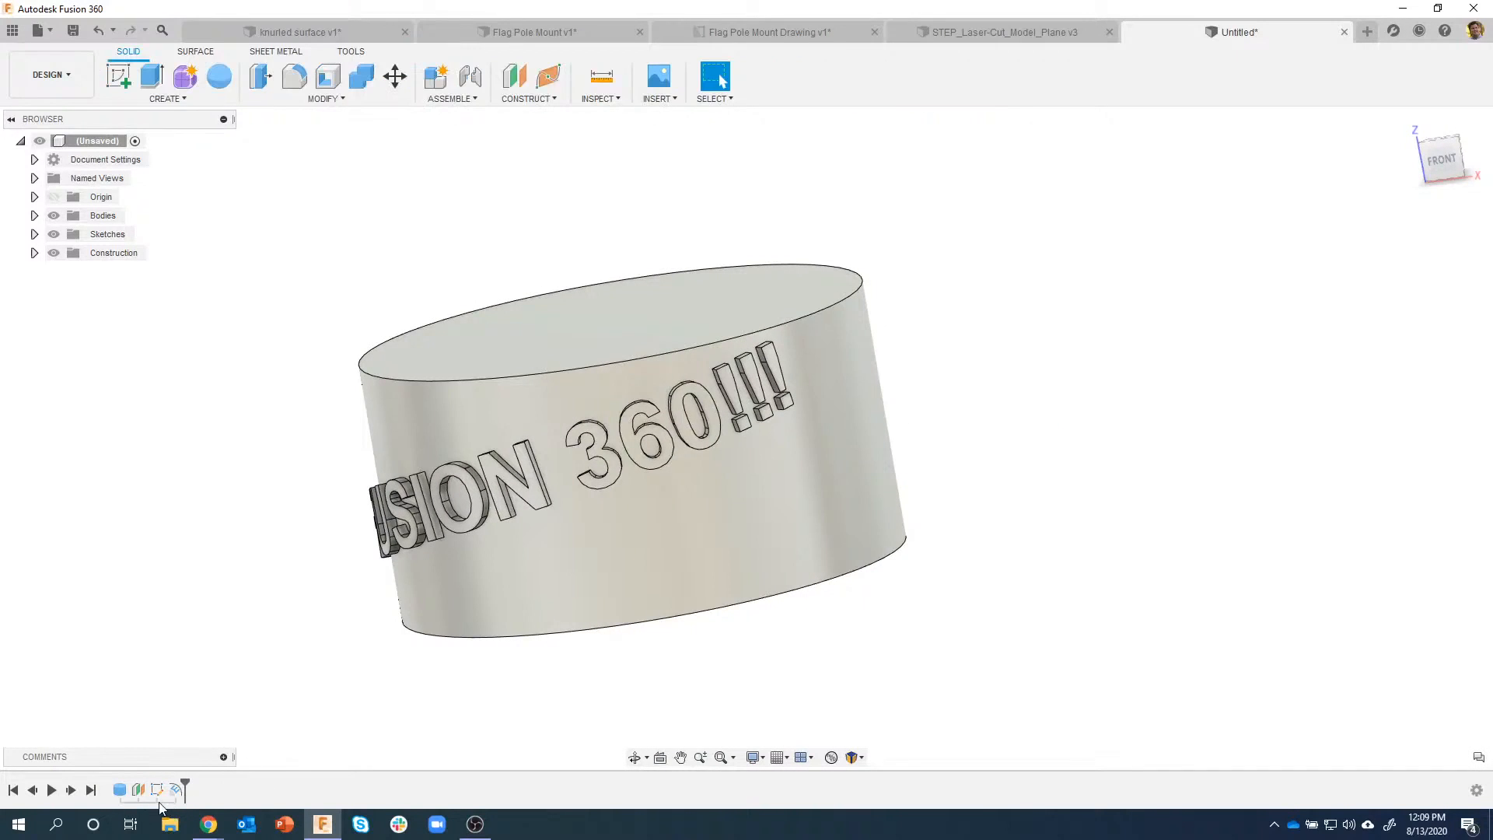
Step: Edit the existing Emboss feature on the cylinder to a depth of 0.125 in
middle_click_drag(288, 745, 980, 486, "shift")
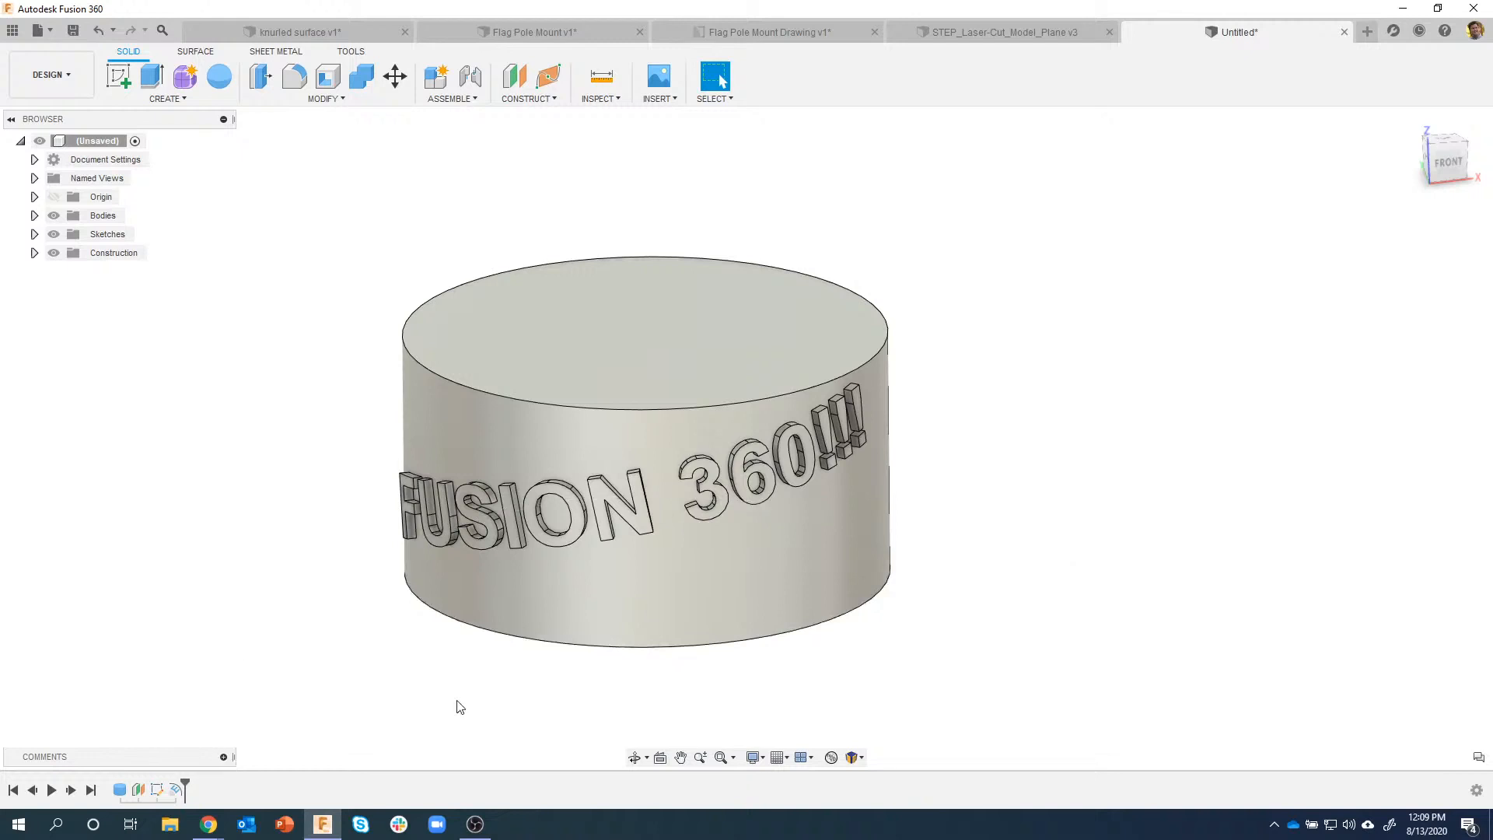
double_click(177, 791)
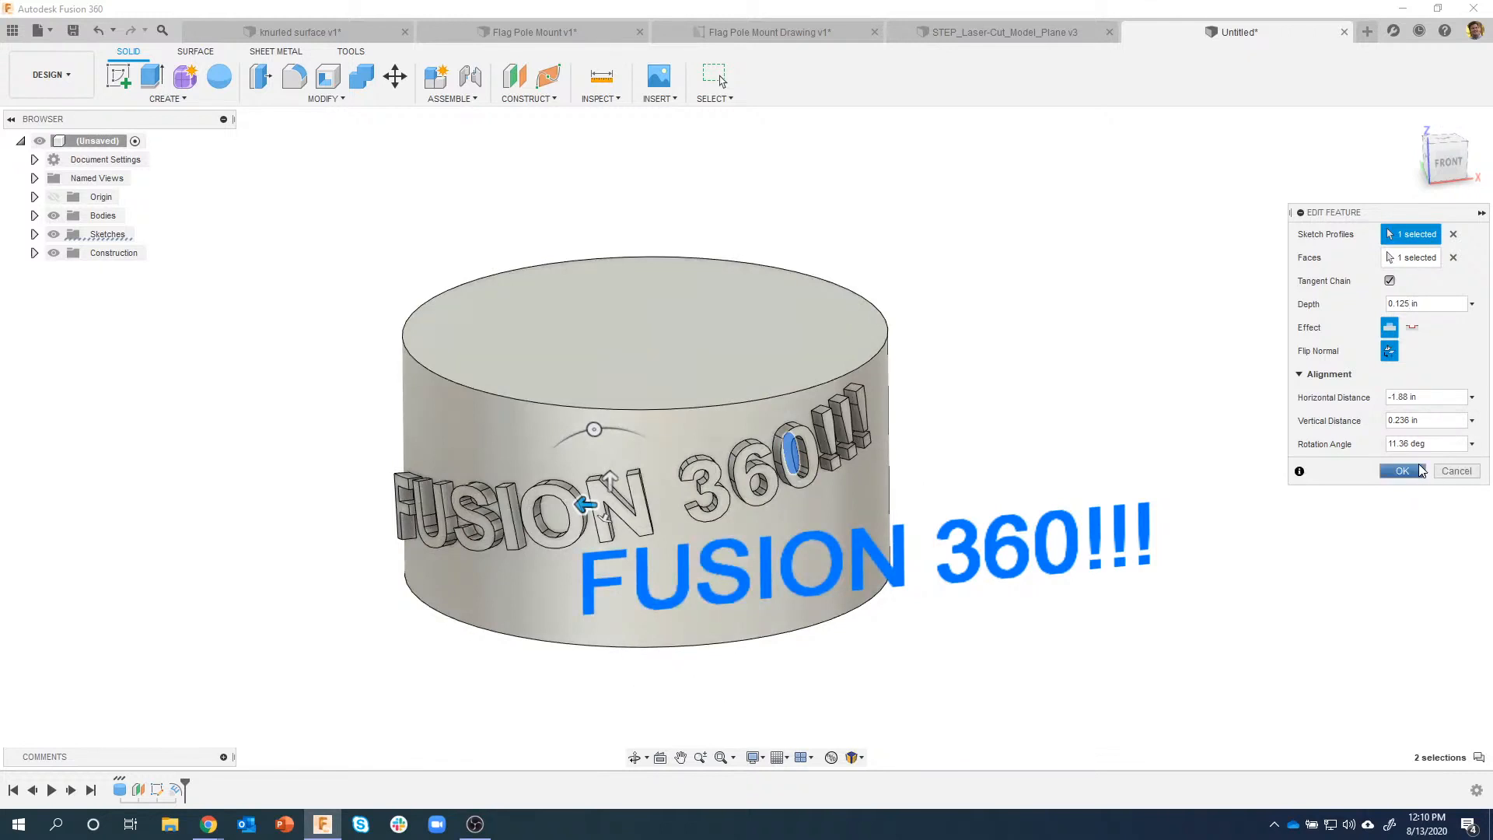
left_click(1402, 472)
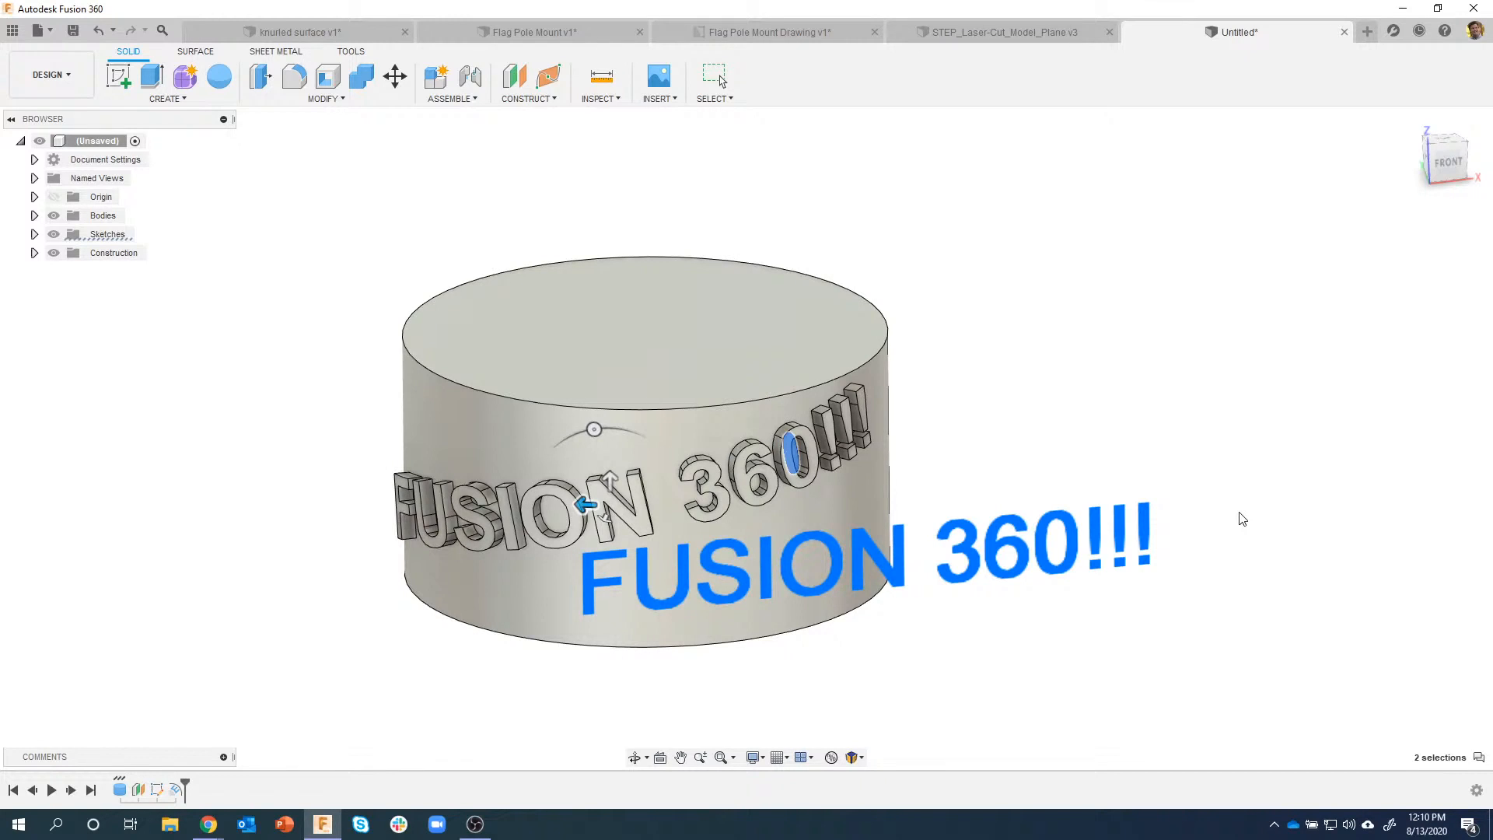
key("Escape")
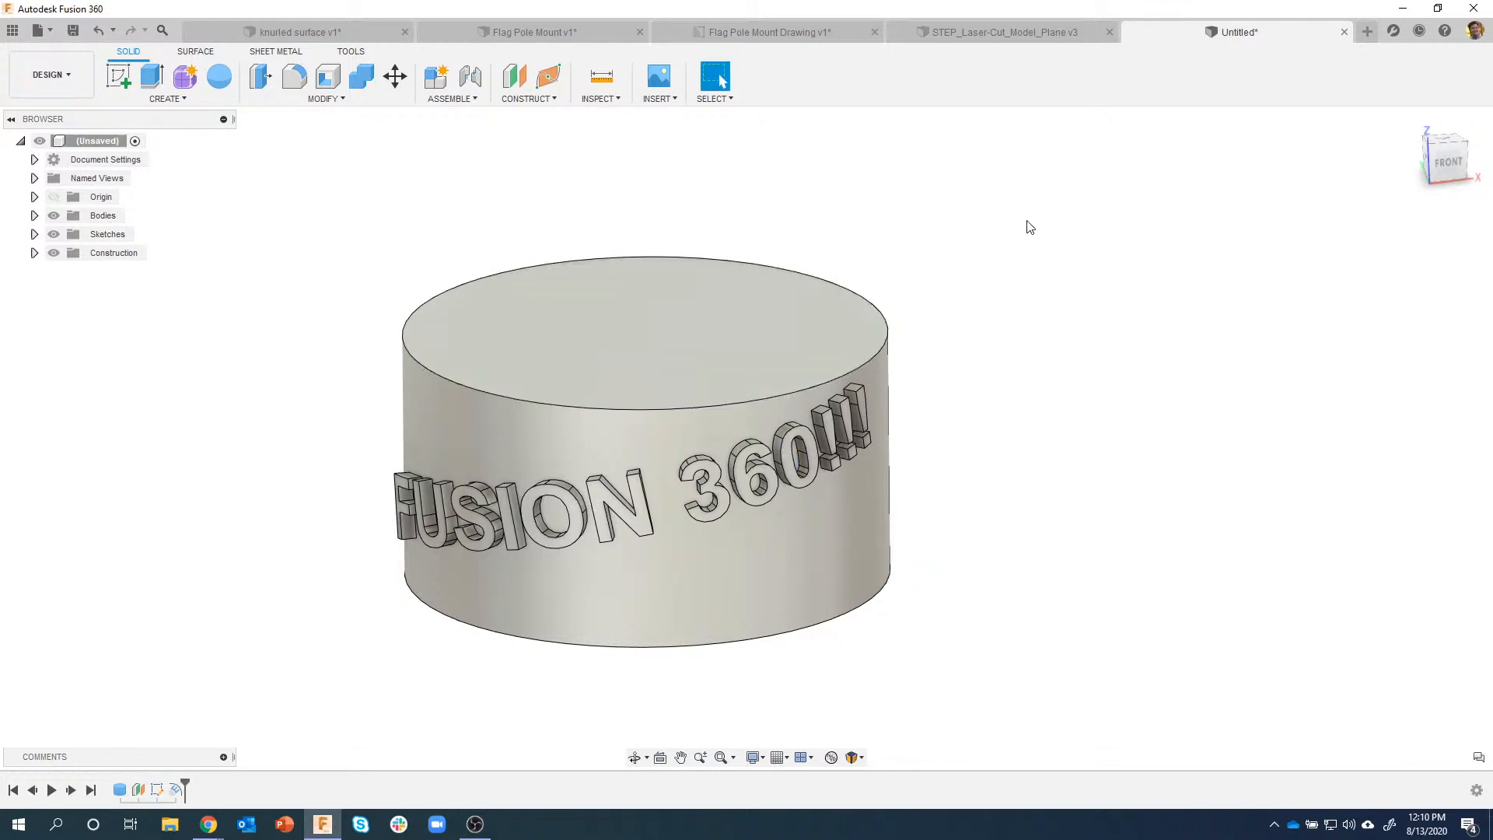
Step: Start a new design and create a solid cylinder on the horizontal plane, centred on the origin
left_click(1367, 32)
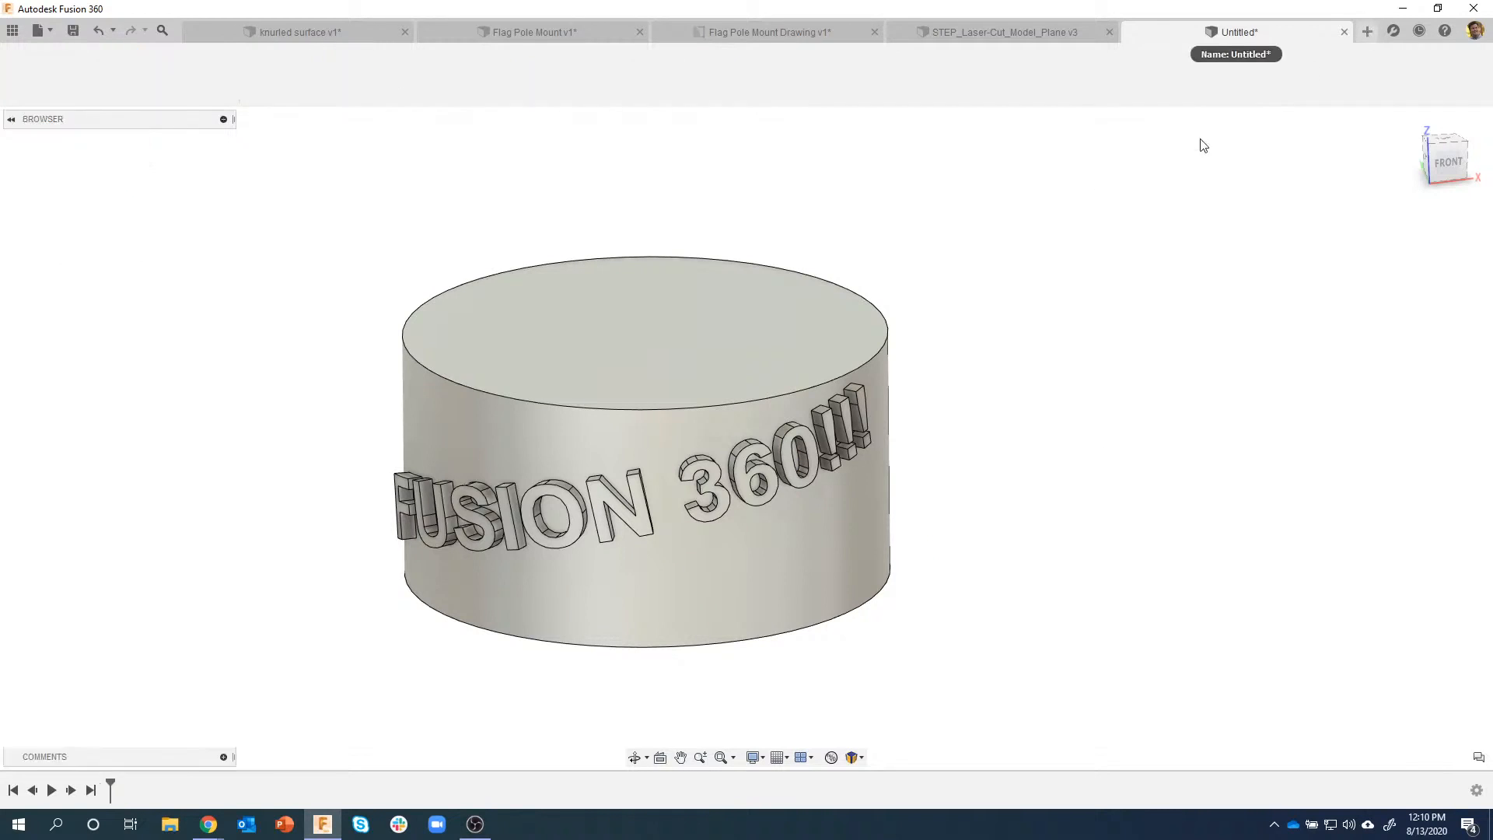
left_click(167, 99)
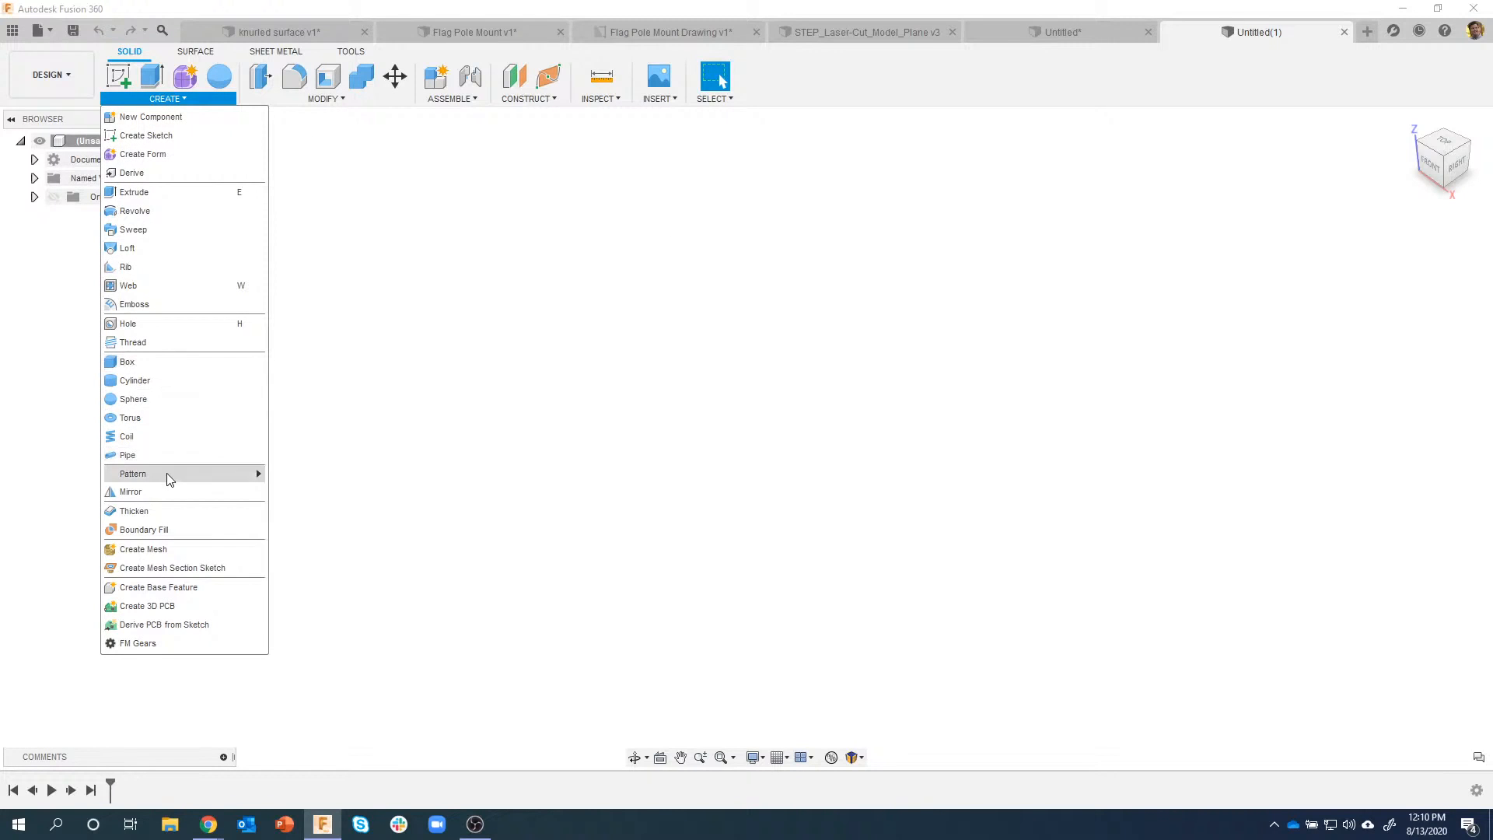
left_click(165, 382)
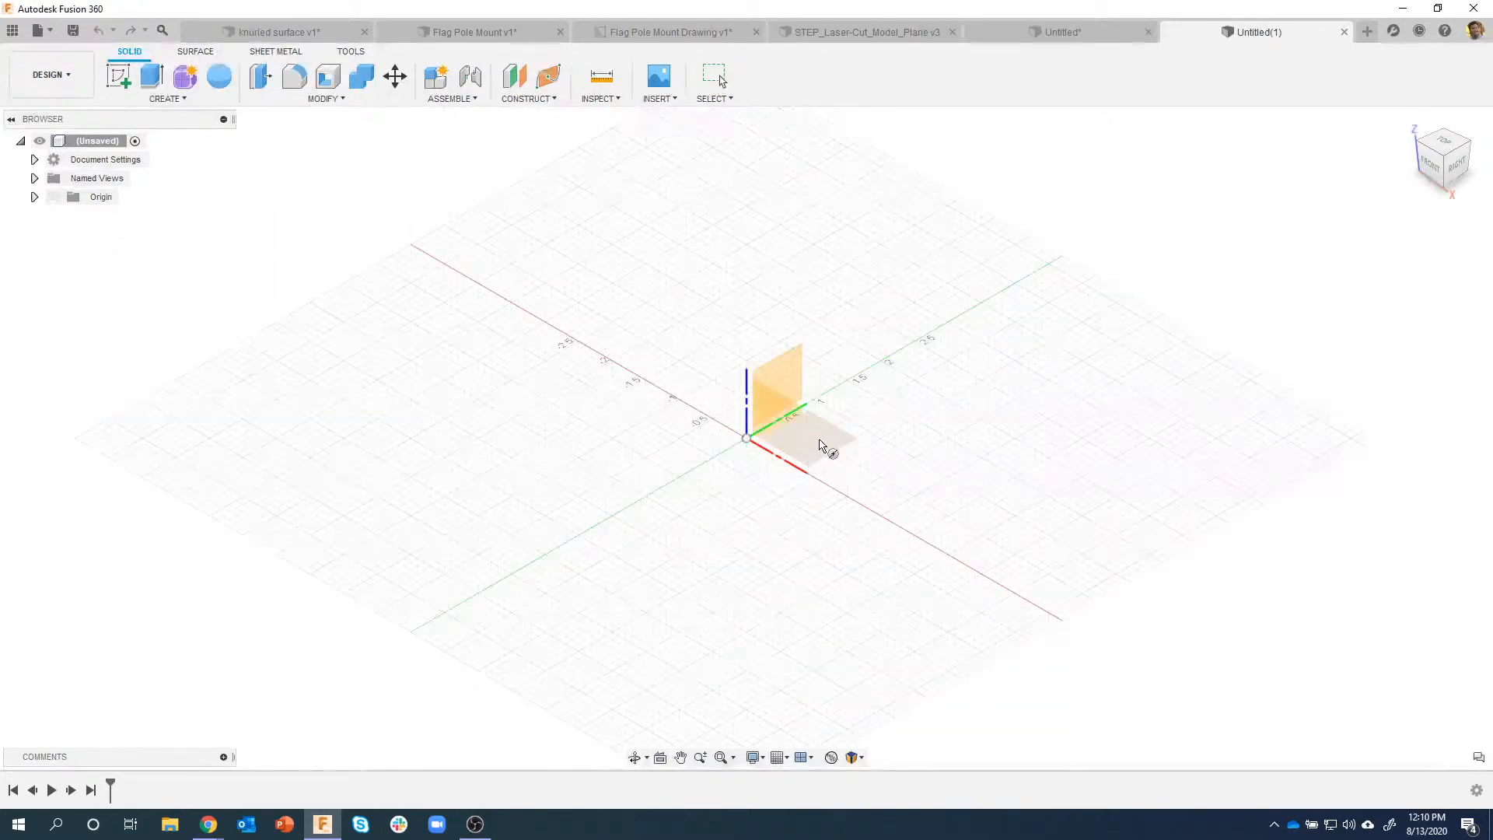
left_click(817, 441)
left_click(750, 438)
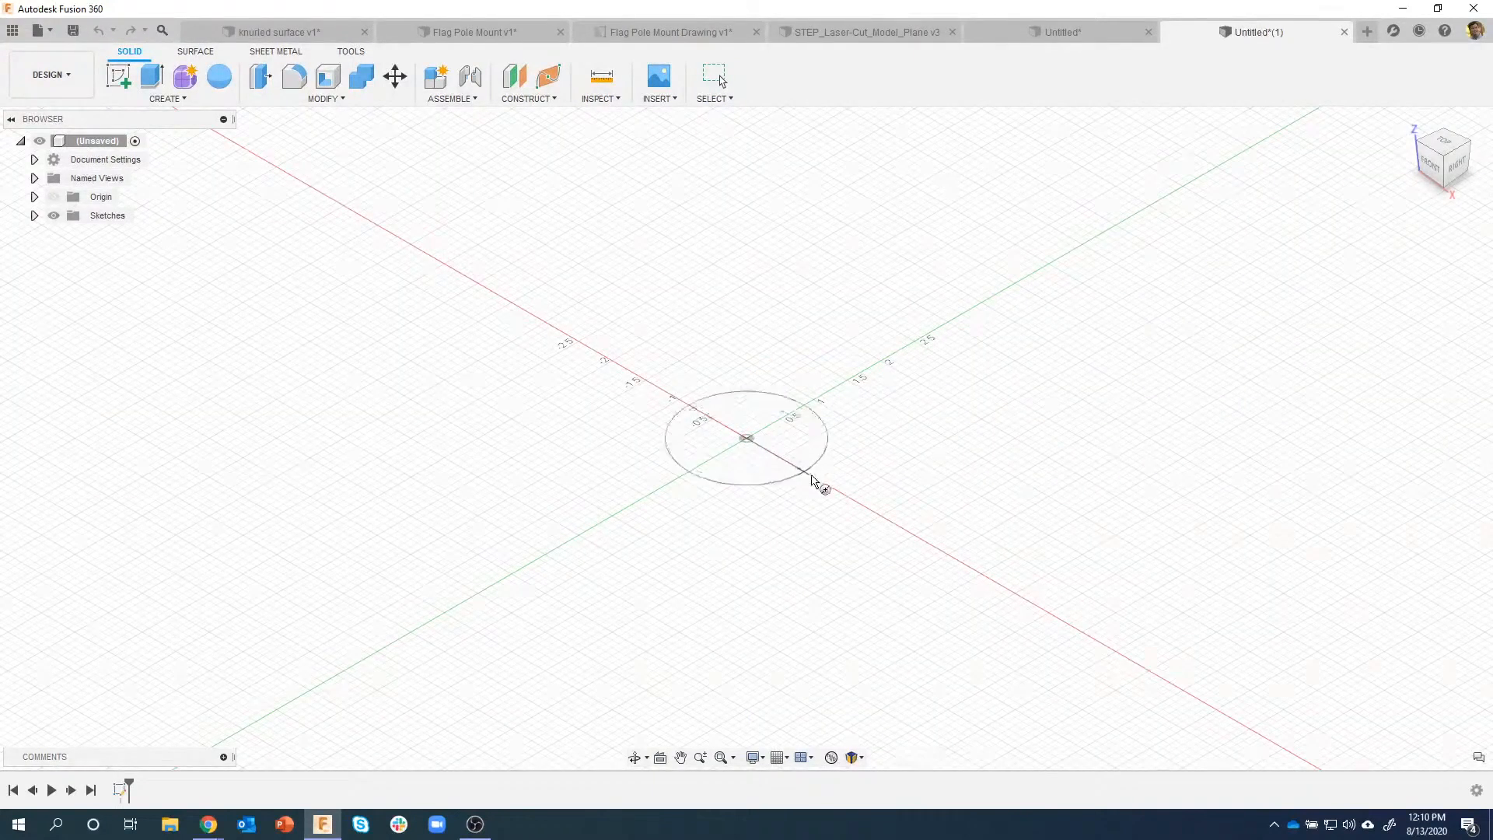
left_click(880, 511)
left_click_drag(746, 416, 746, 230)
left_click(1401, 331)
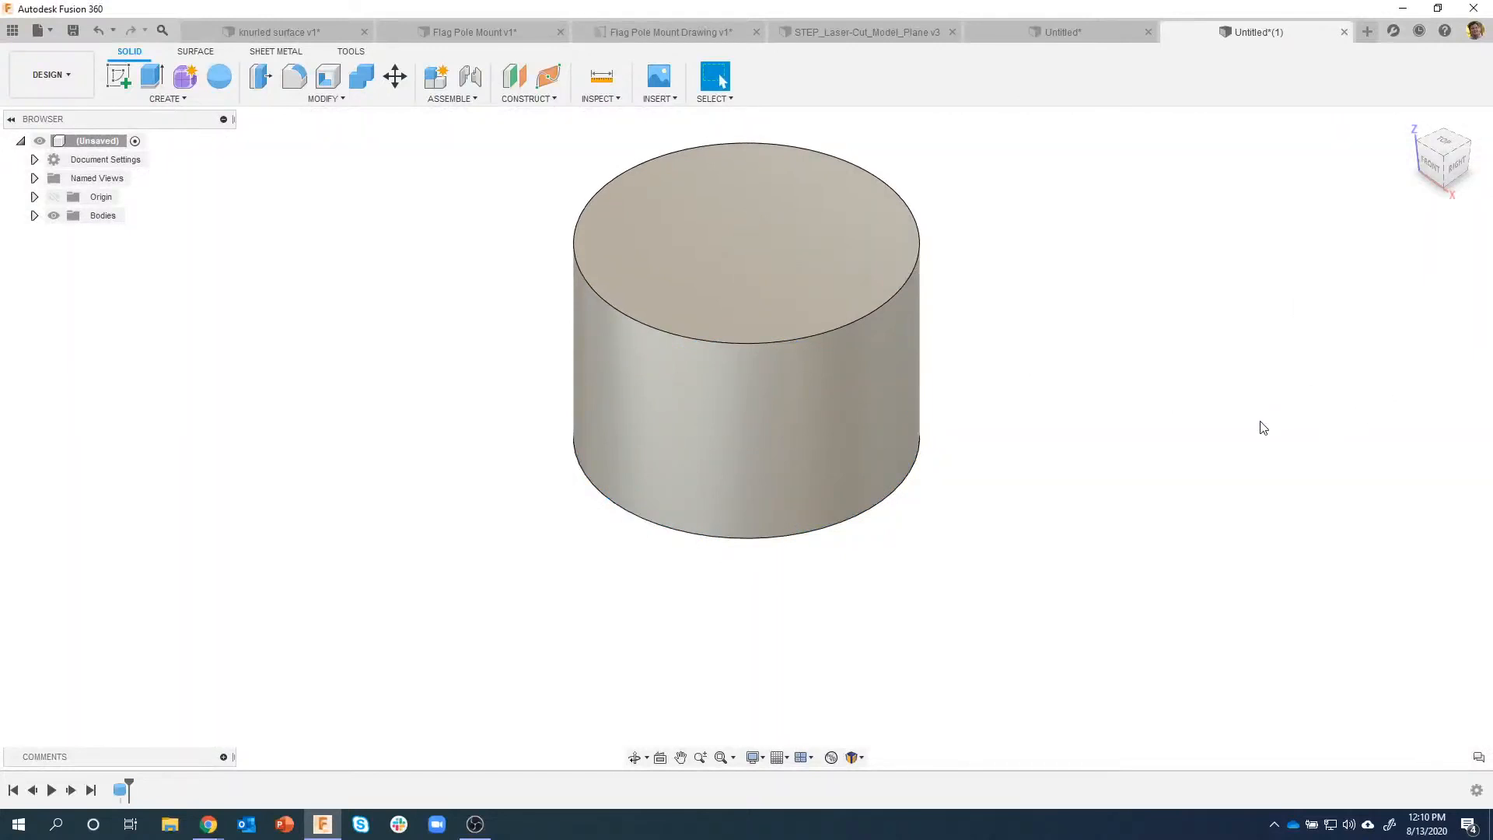
Step: Construct a plane offset -3.109 in from the XZ plane, in front of the cylinder
left_click(514, 76)
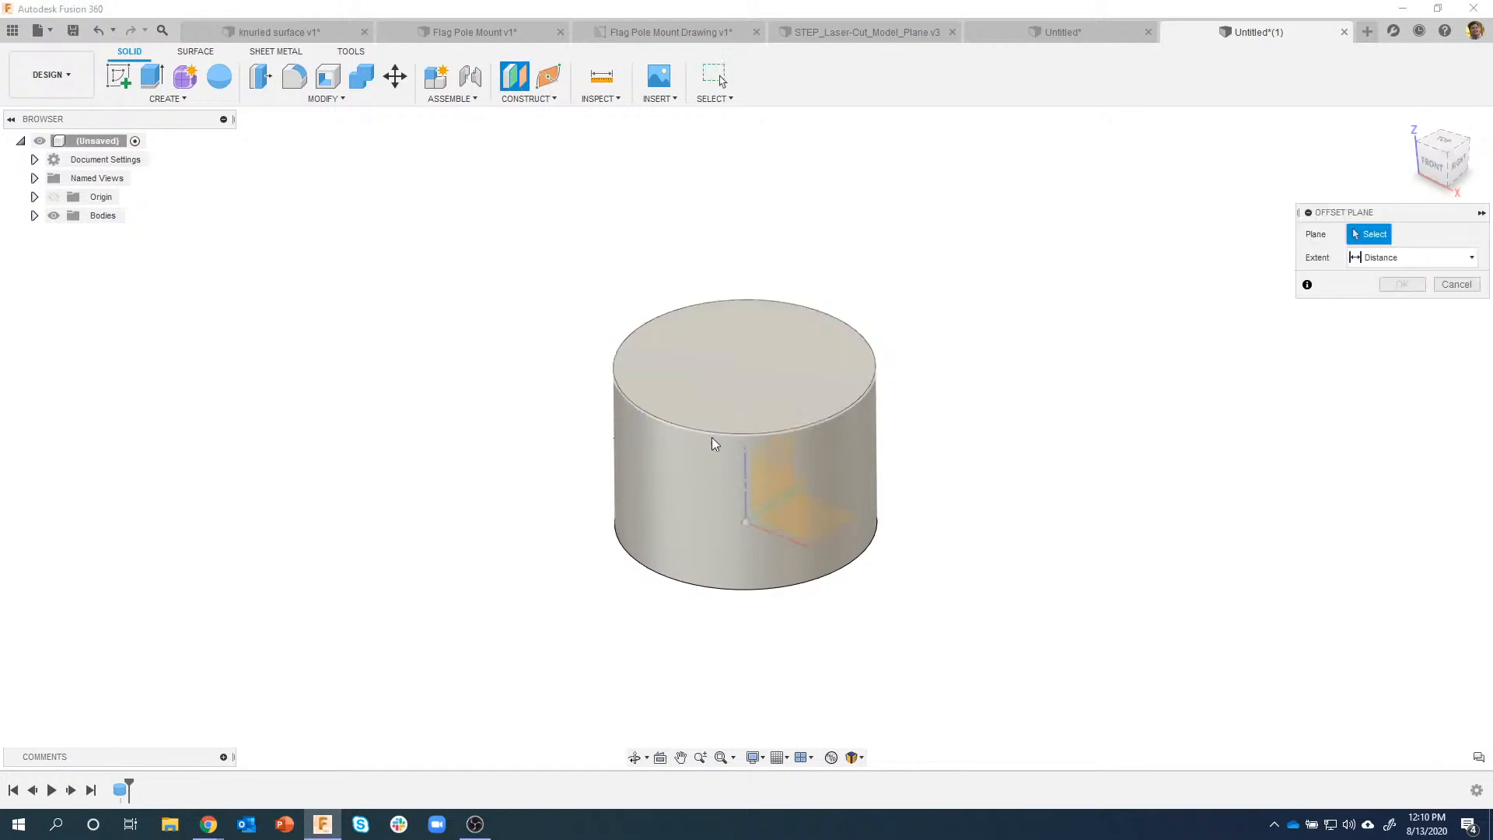
left_click(776, 490)
left_click_drag(776, 488, 614, 589)
mouse_move(782, 506)
middle_mouse_down("shift")
mouse_move(753, 481)
mouse_move(784, 518)
middle_mouse_up("shift")
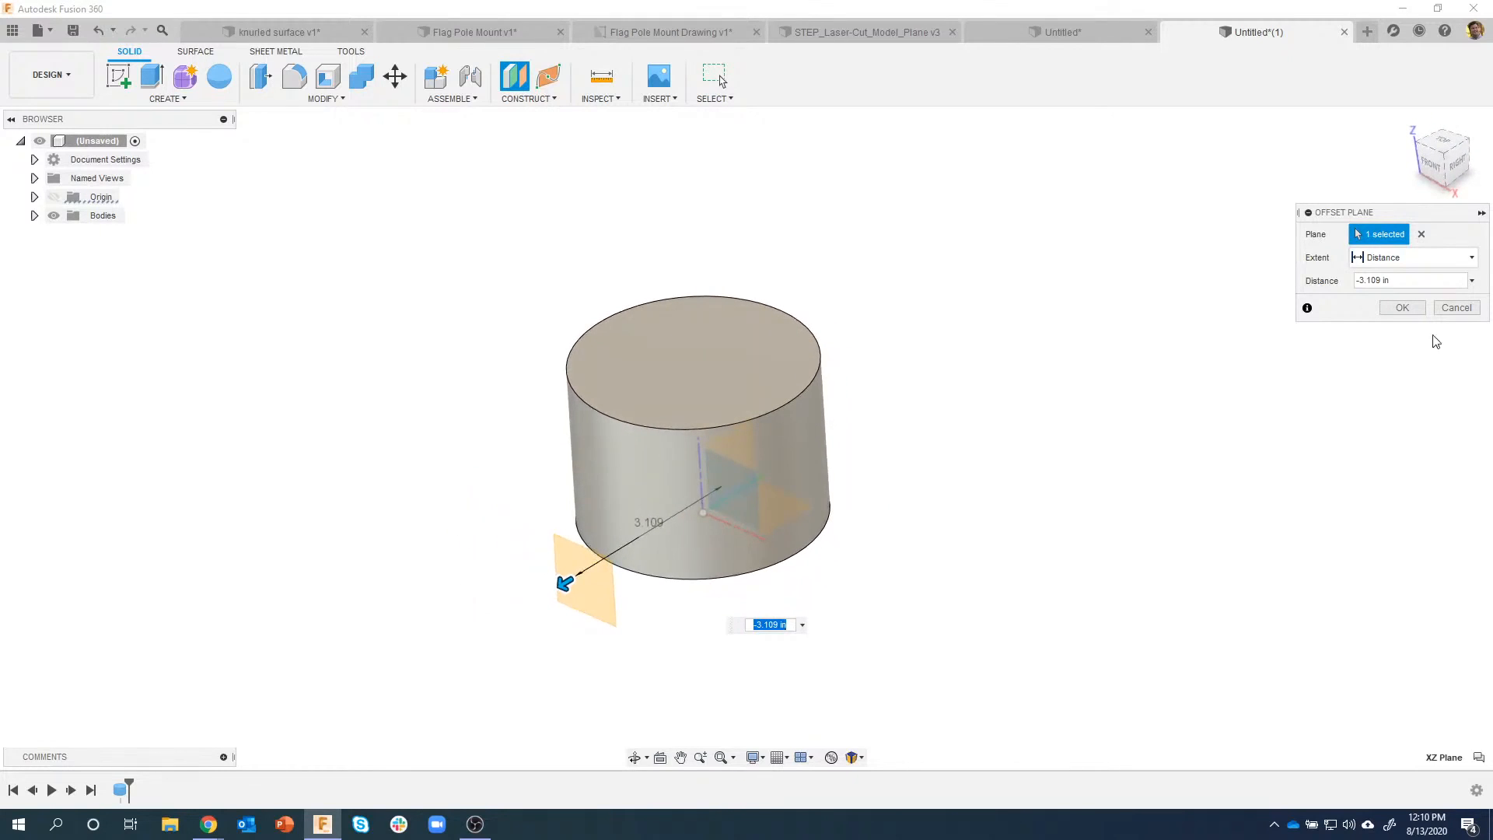
left_click(1402, 307)
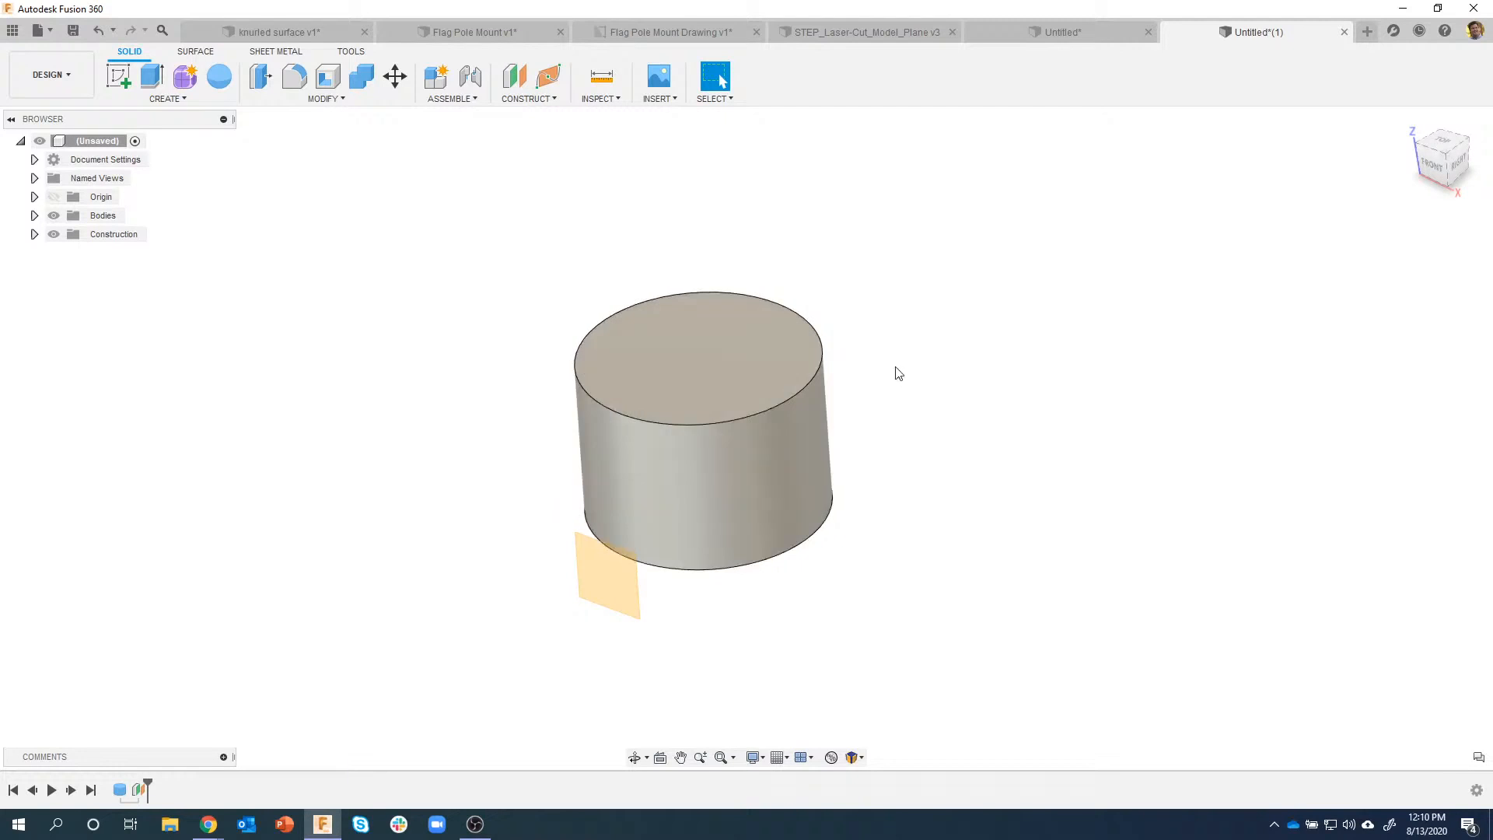
Step: Create a sketch on the offset plane and draw a closed four-line diamond just above the origin
right_click(617, 588)
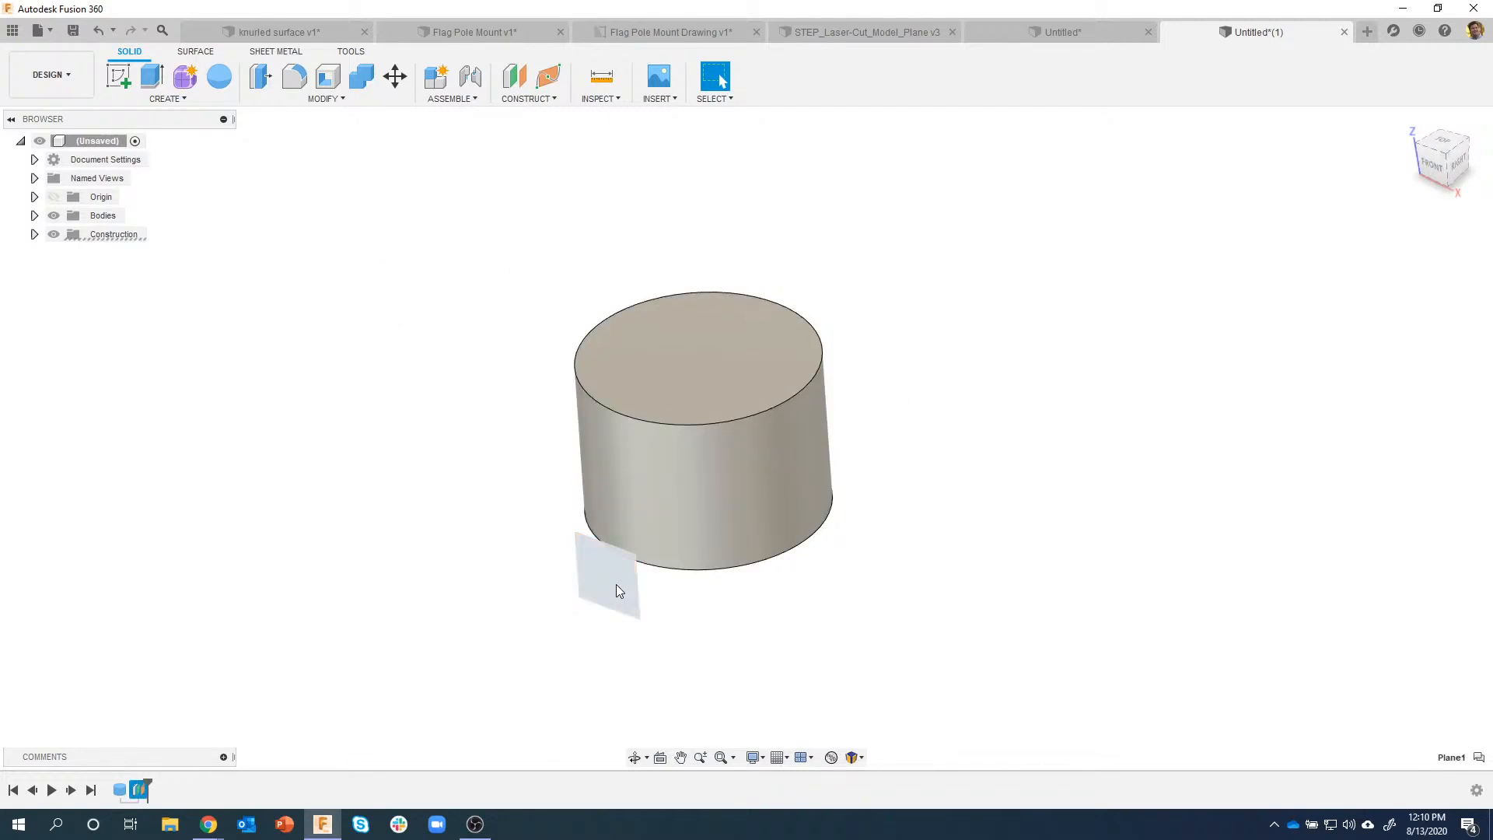
left_click(605, 666)
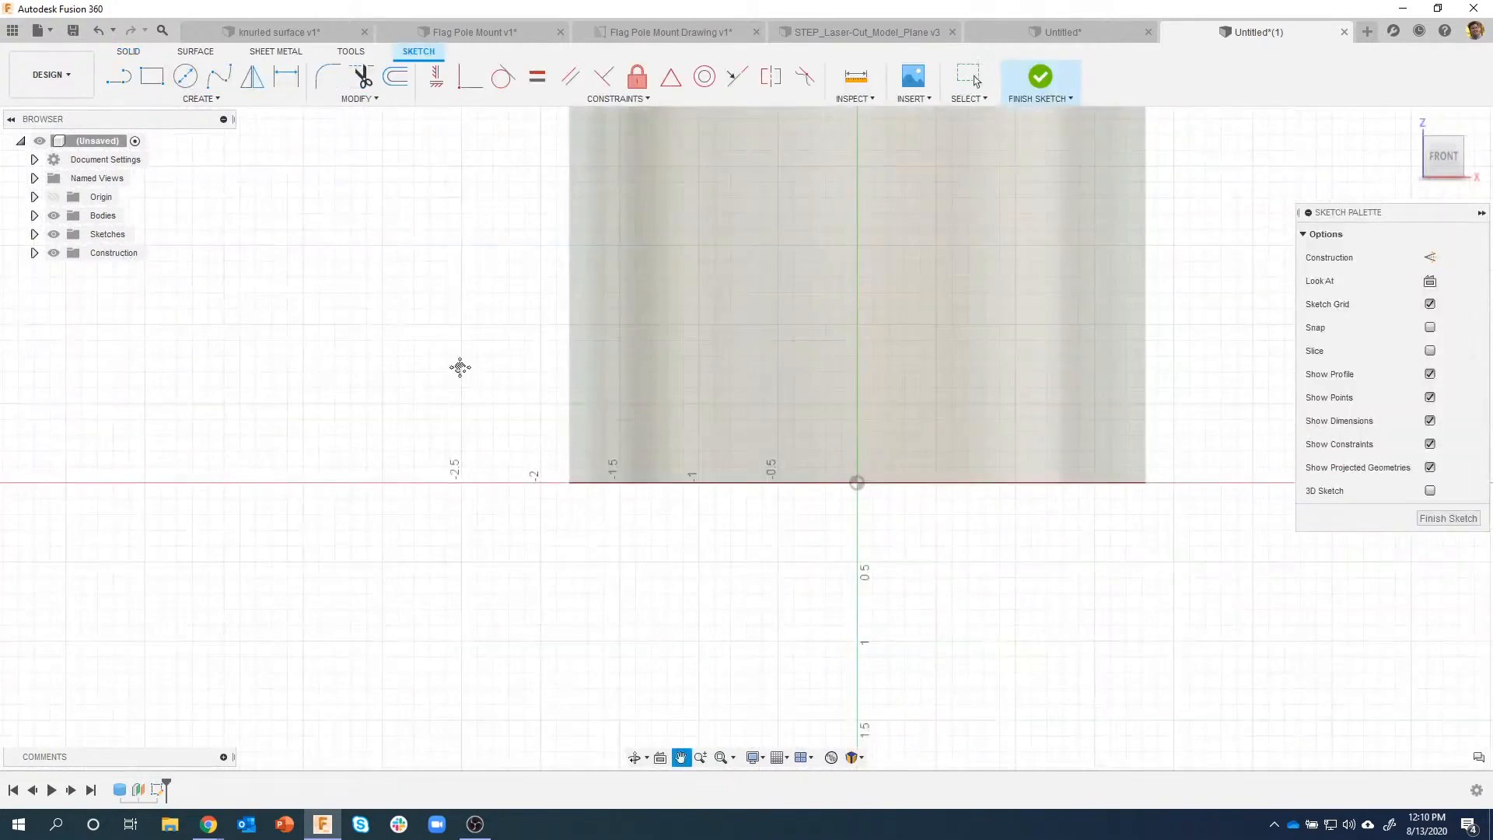
middle_click_drag(430, 364, 369, 454)
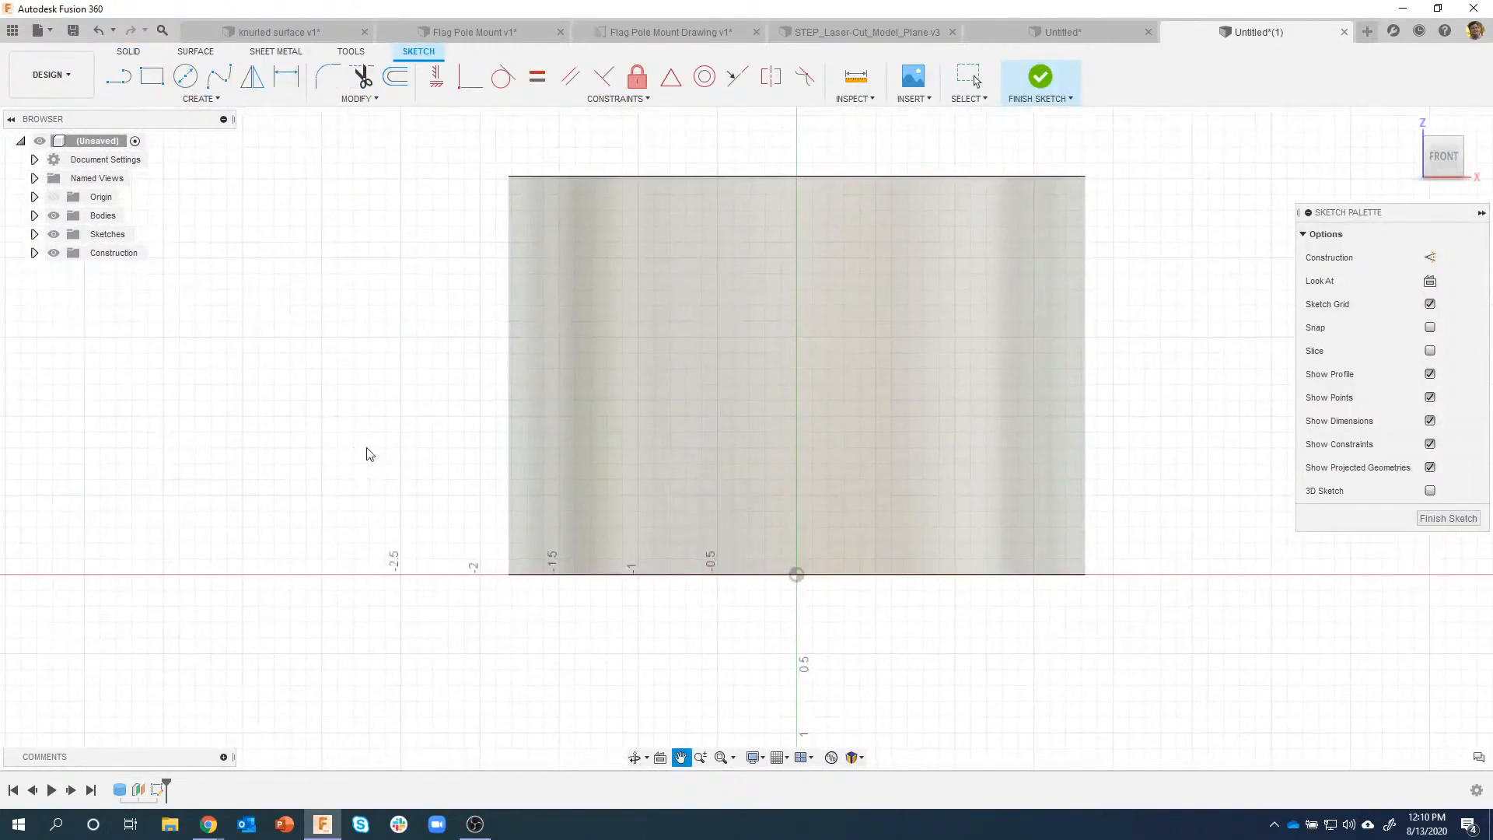
left_click(118, 75)
scroll(793, 442, "up", 3)
scroll(796, 513, "up", 1)
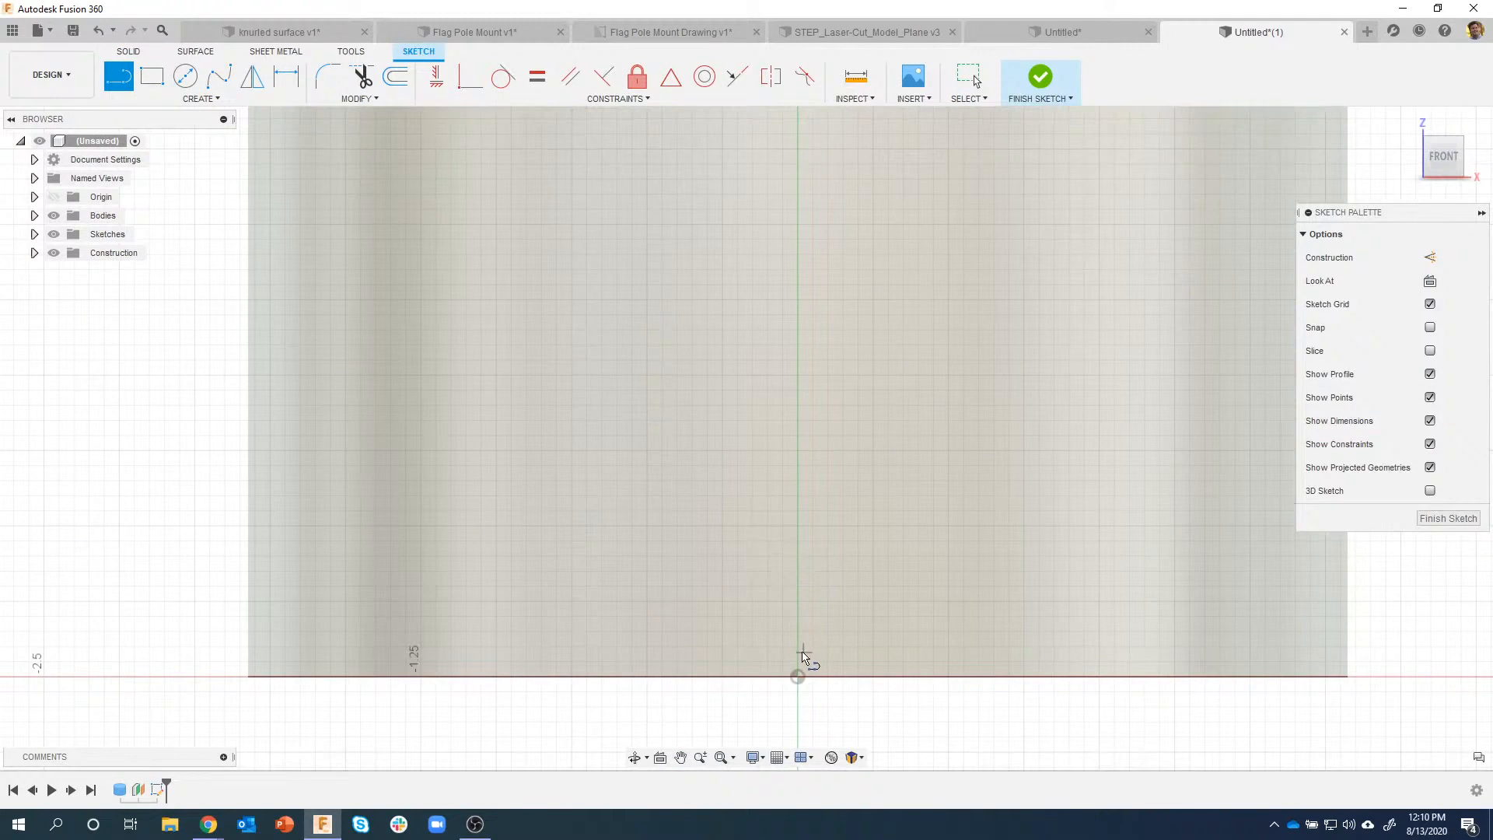
left_click(798, 646)
left_click(761, 595)
left_click(798, 560)
left_click(835, 594)
left_click(798, 647)
scroll(801, 545, "up", 1)
scroll(704, 530, "up", 2)
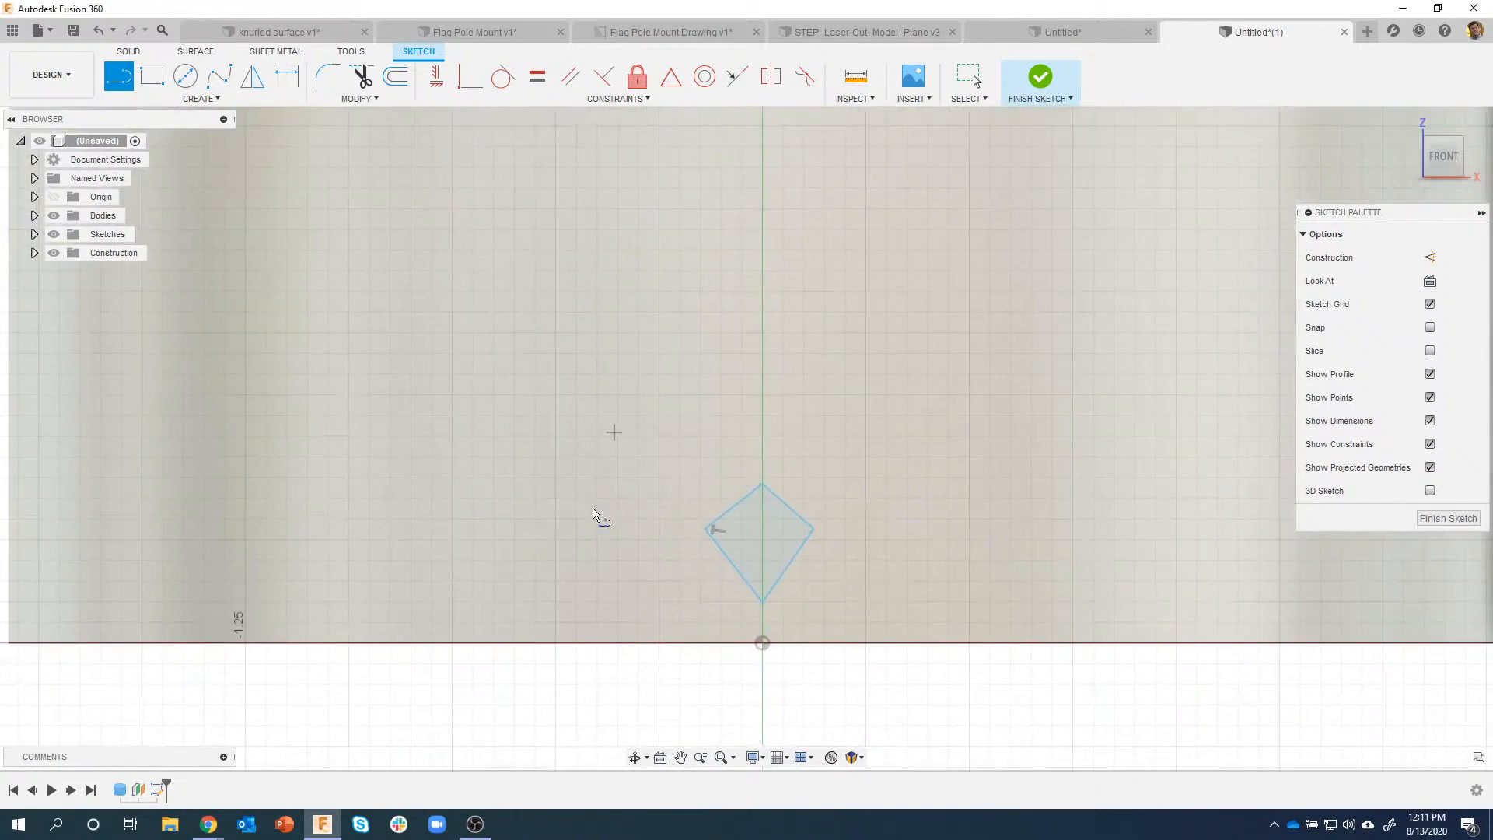
Step: Constrain the four sides of the diamond to equal length
left_click(537, 76)
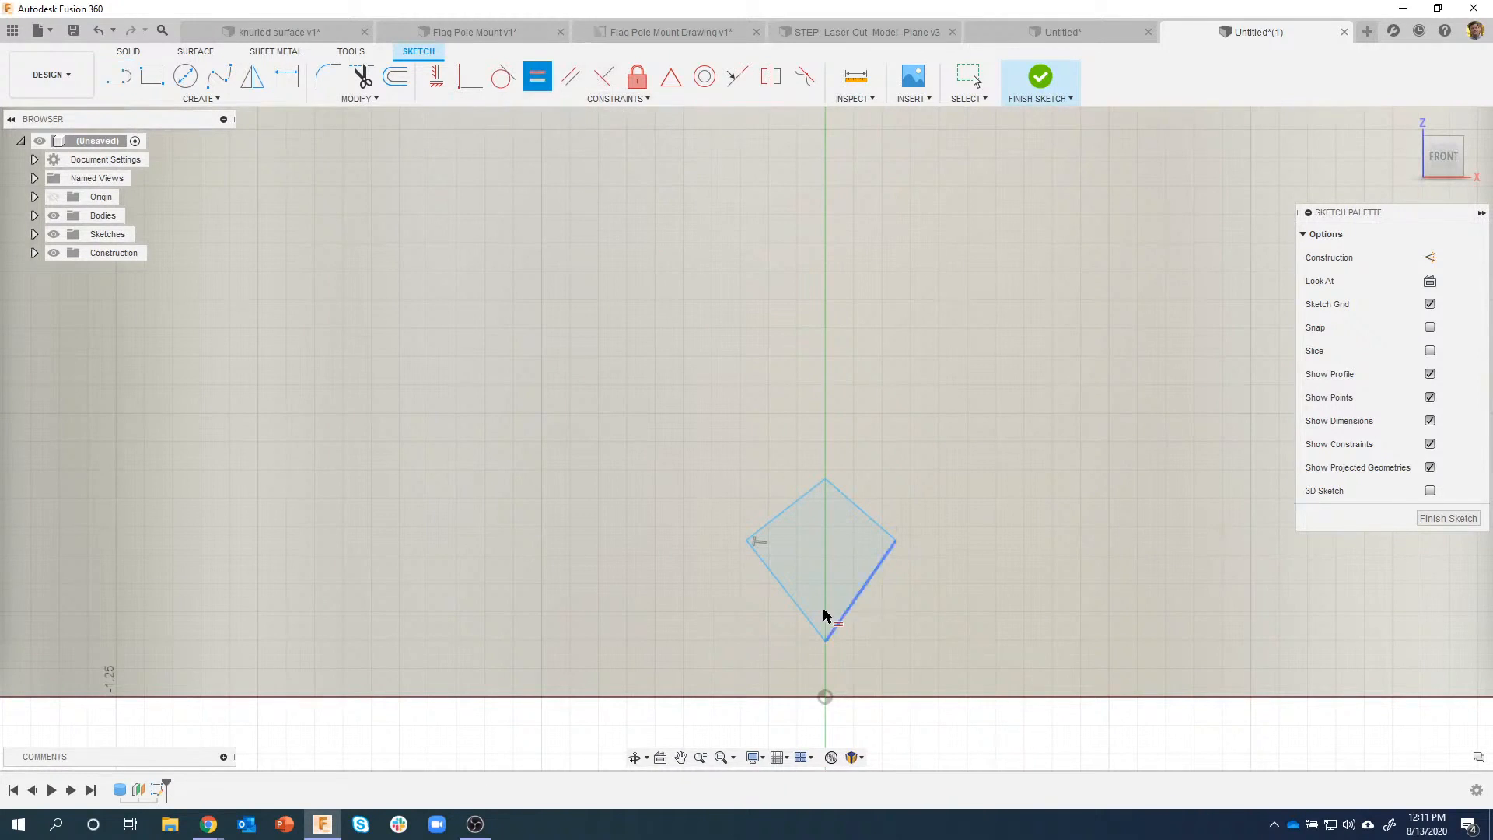
left_click(788, 524)
left_click(832, 476)
left_click(874, 487)
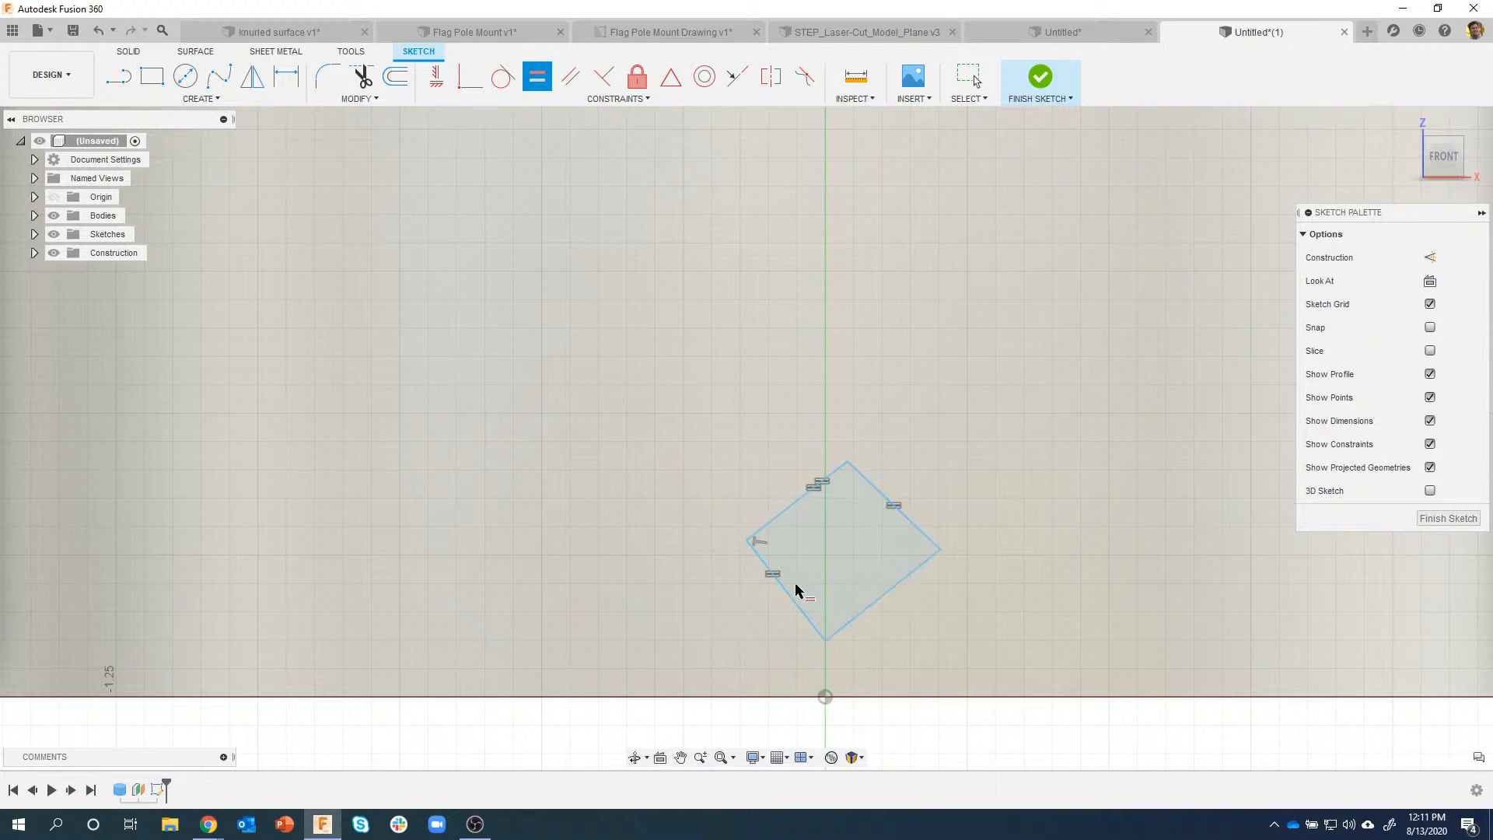
left_click(879, 600)
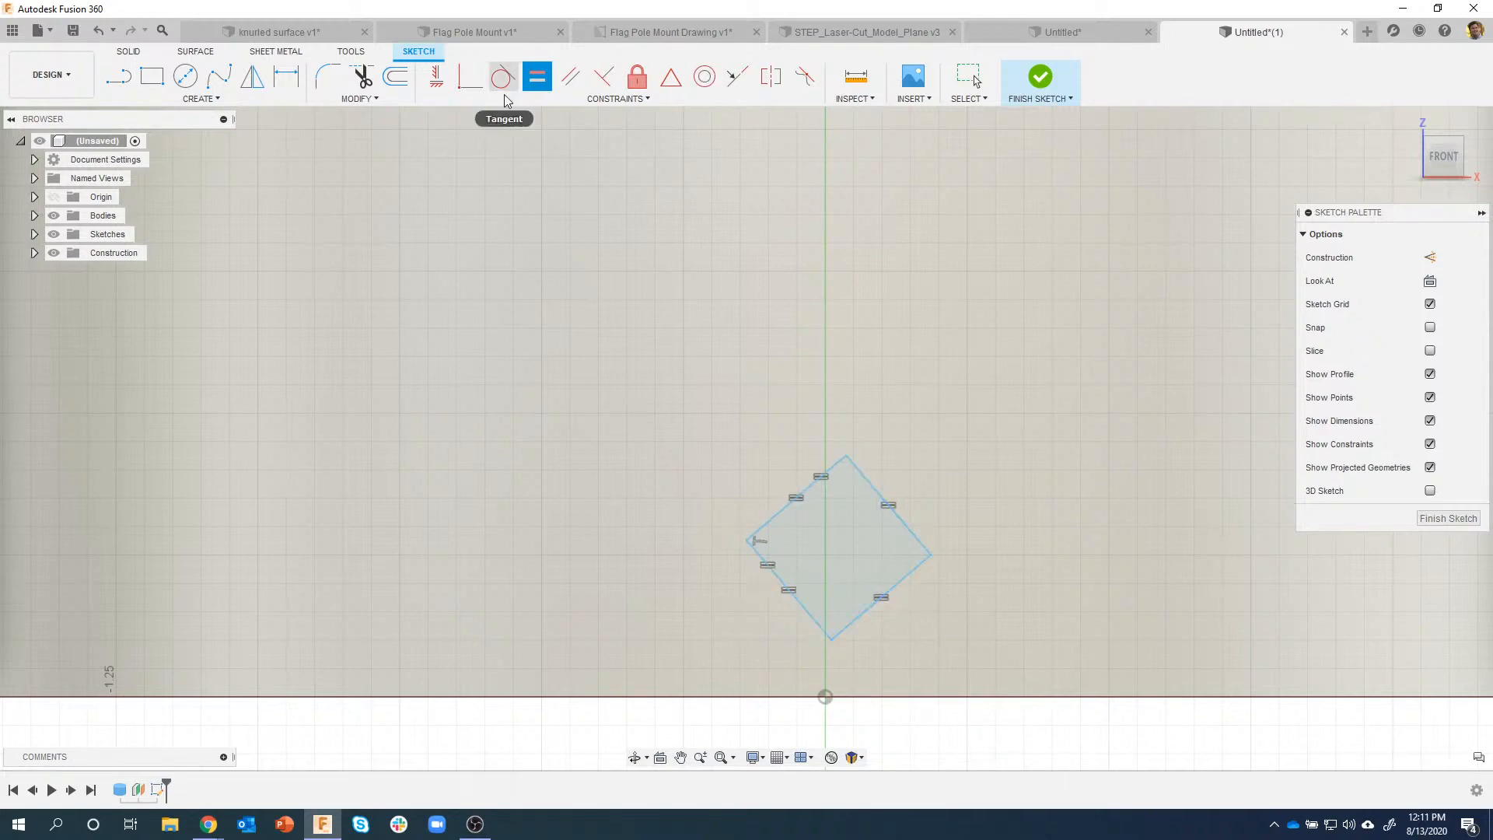
Step: Align the diamond's lower and upper corners vertically with the origin and finish the sketch
left_click(436, 77)
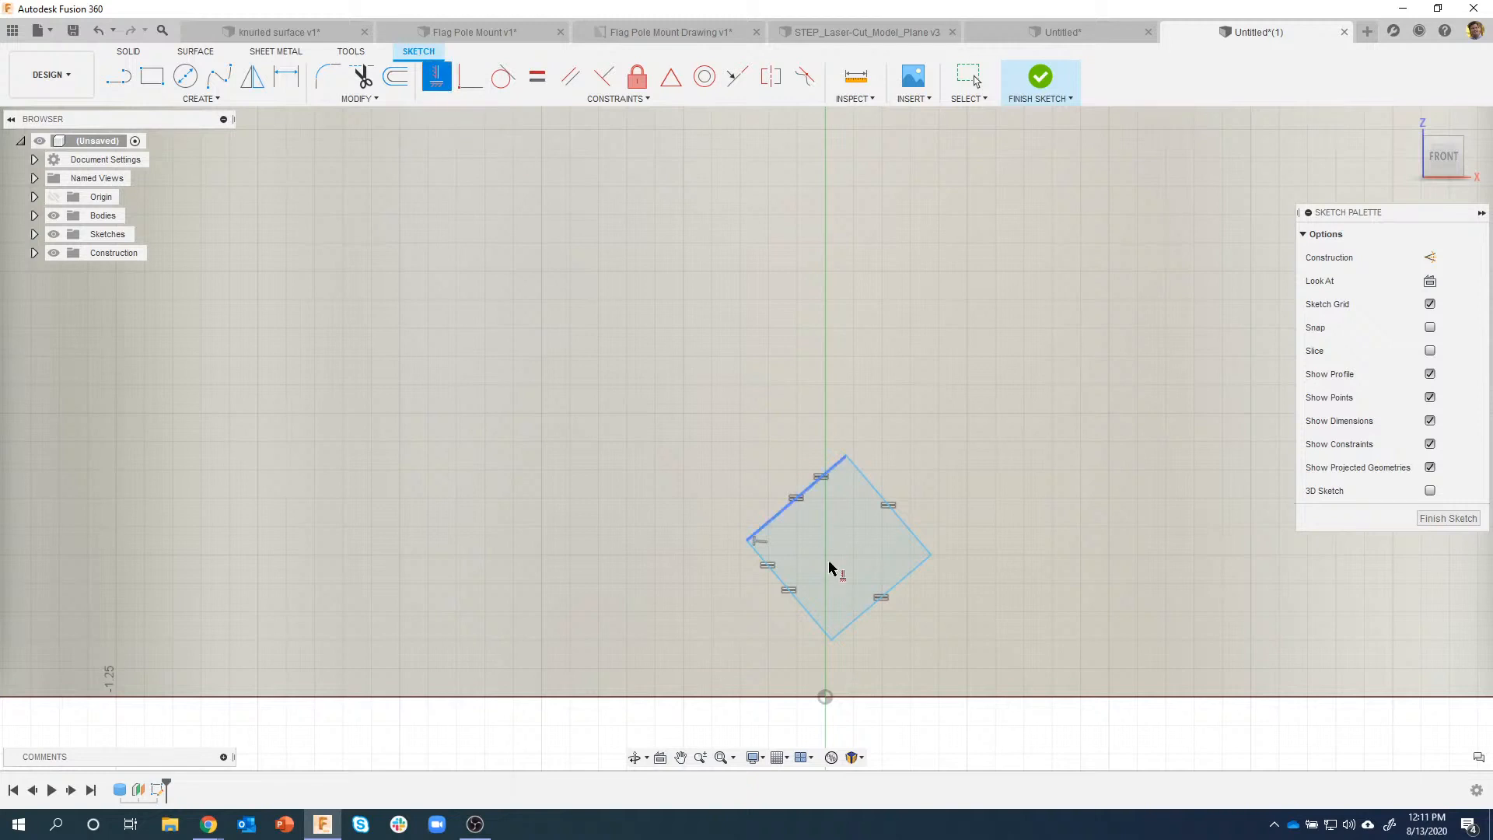
left_click(826, 699)
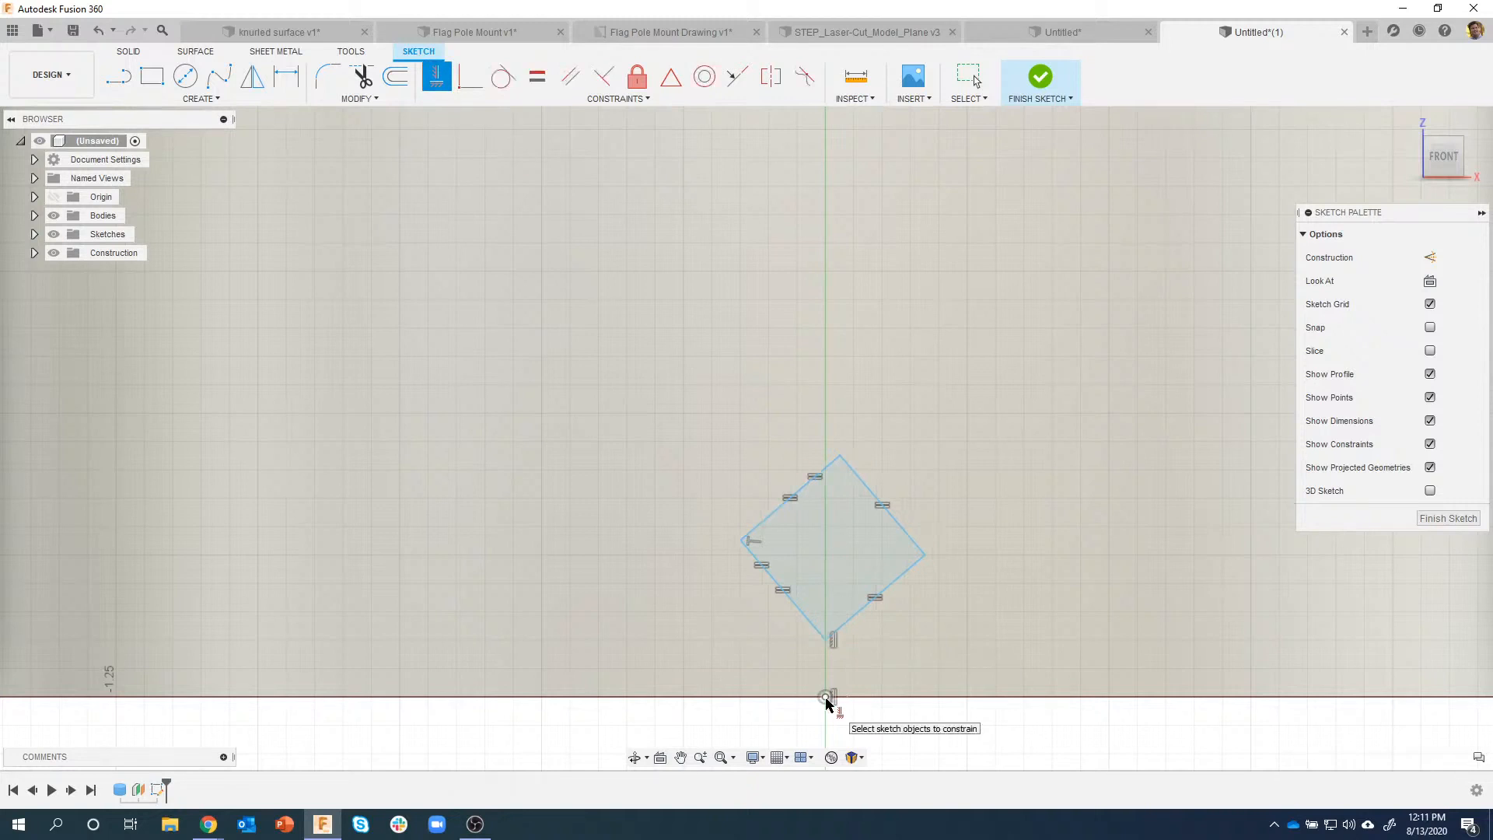
left_click(840, 457)
left_click(826, 697)
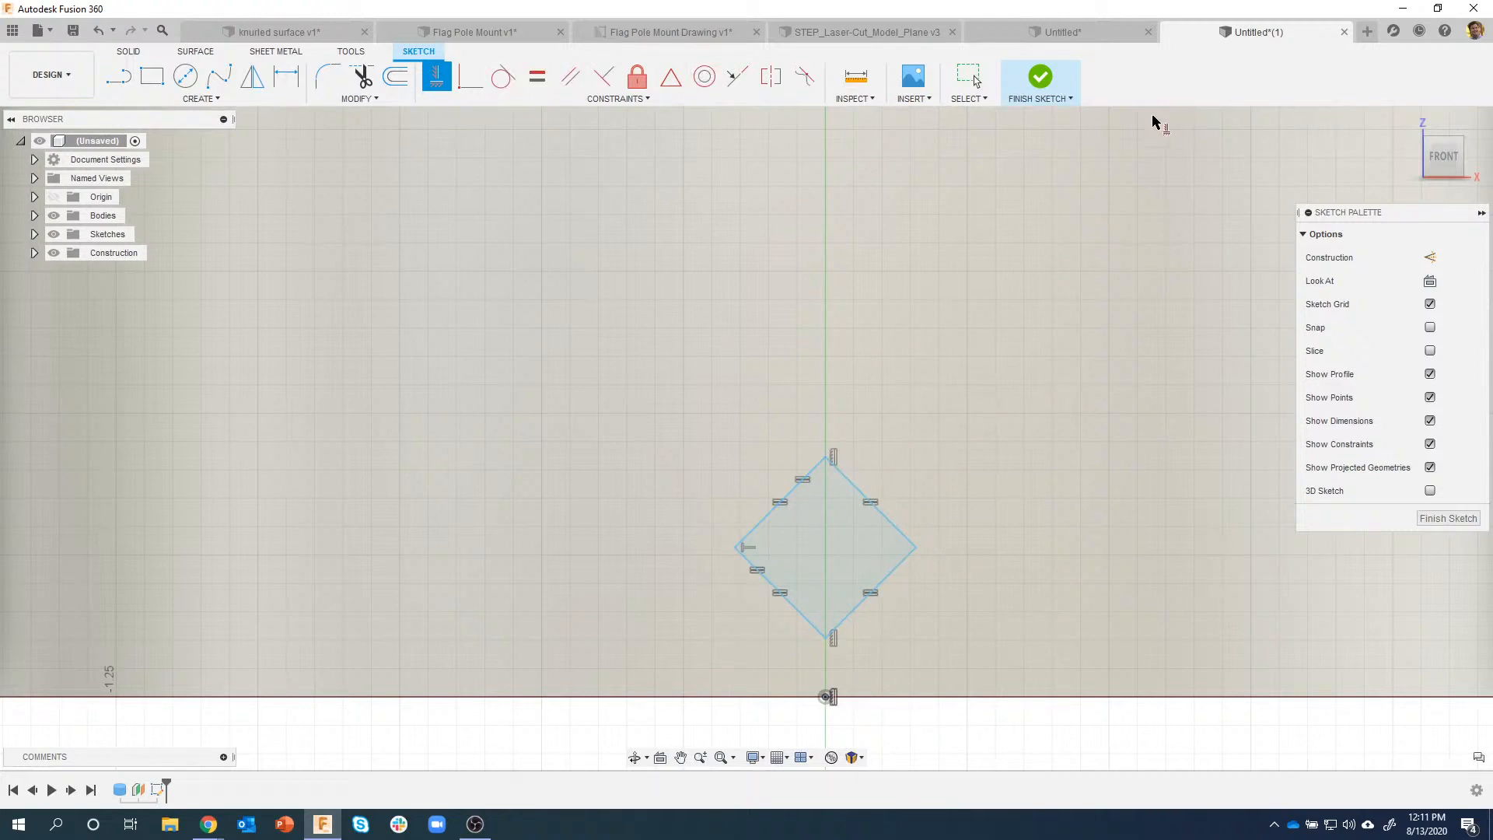
left_click(1039, 78)
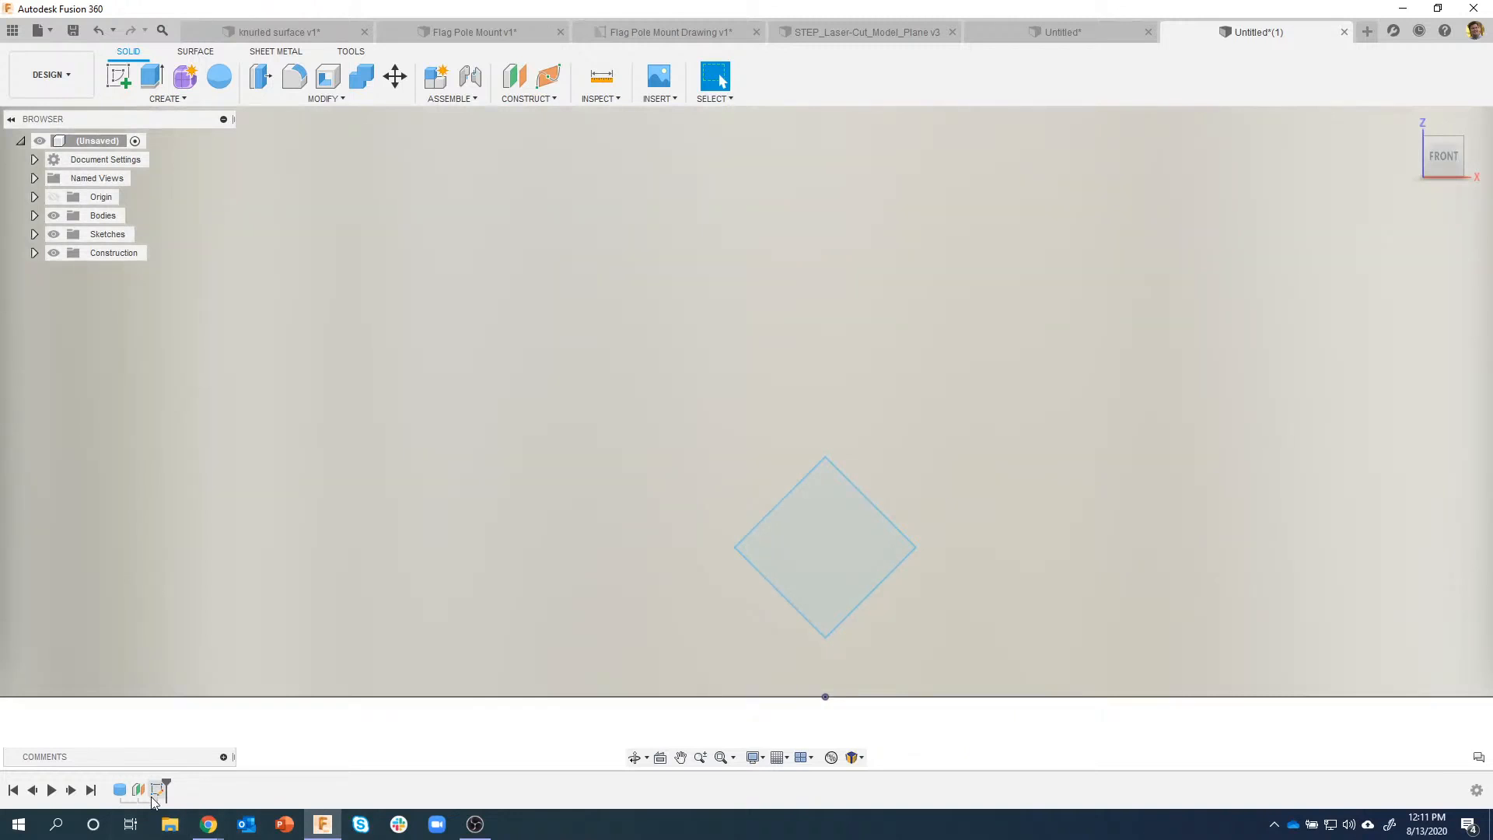
Step: Reopen the diamond sketch, place a copy offset 0.238 in in X and -0.229 in in Y, and finish the sketch
double_click(156, 791)
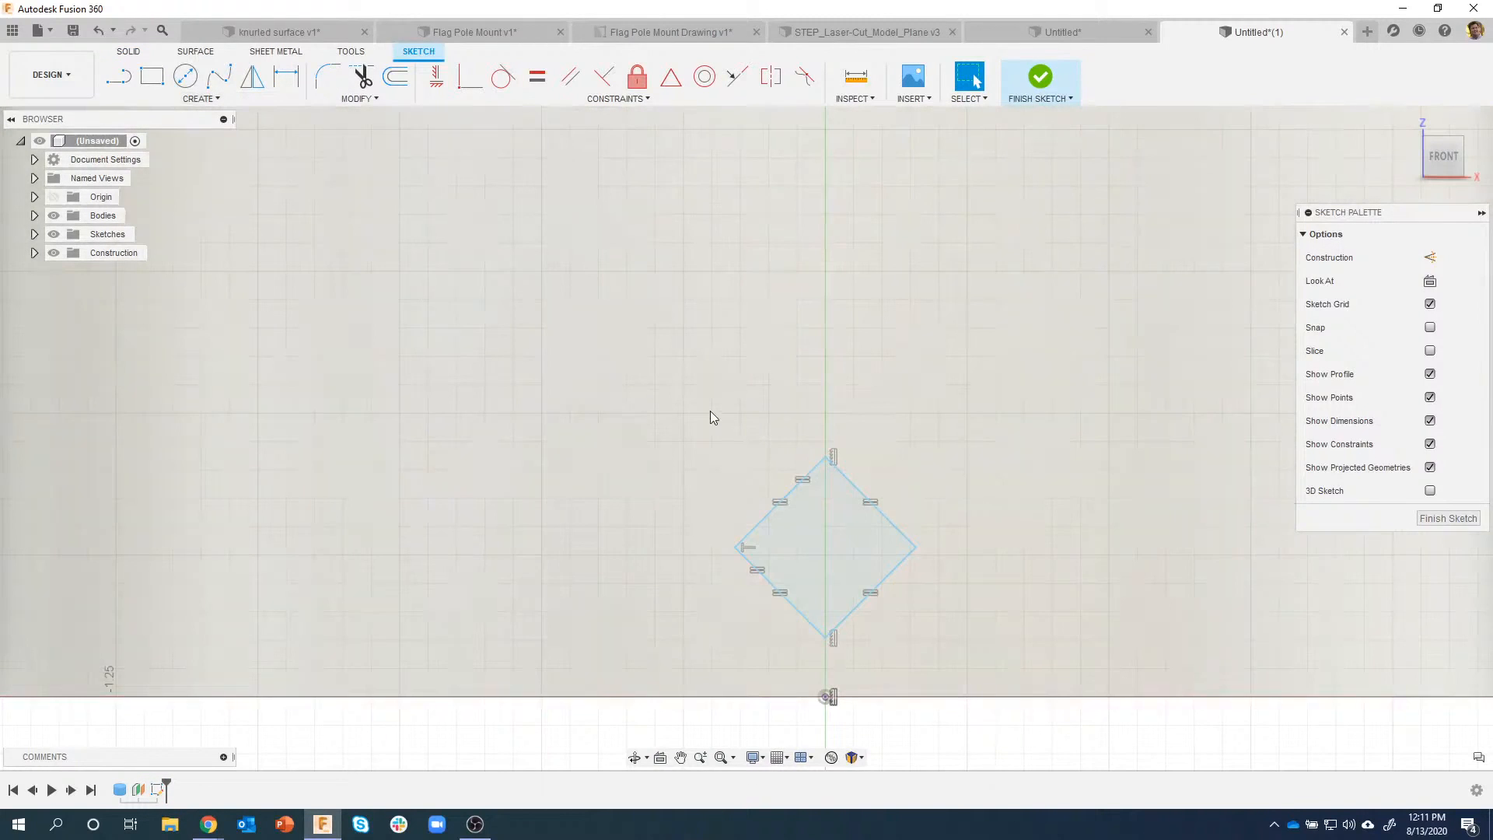
mouse_move(709, 410)
left_mouse_down()
mouse_move(923, 672)
mouse_move(943, 674)
left_mouse_up()
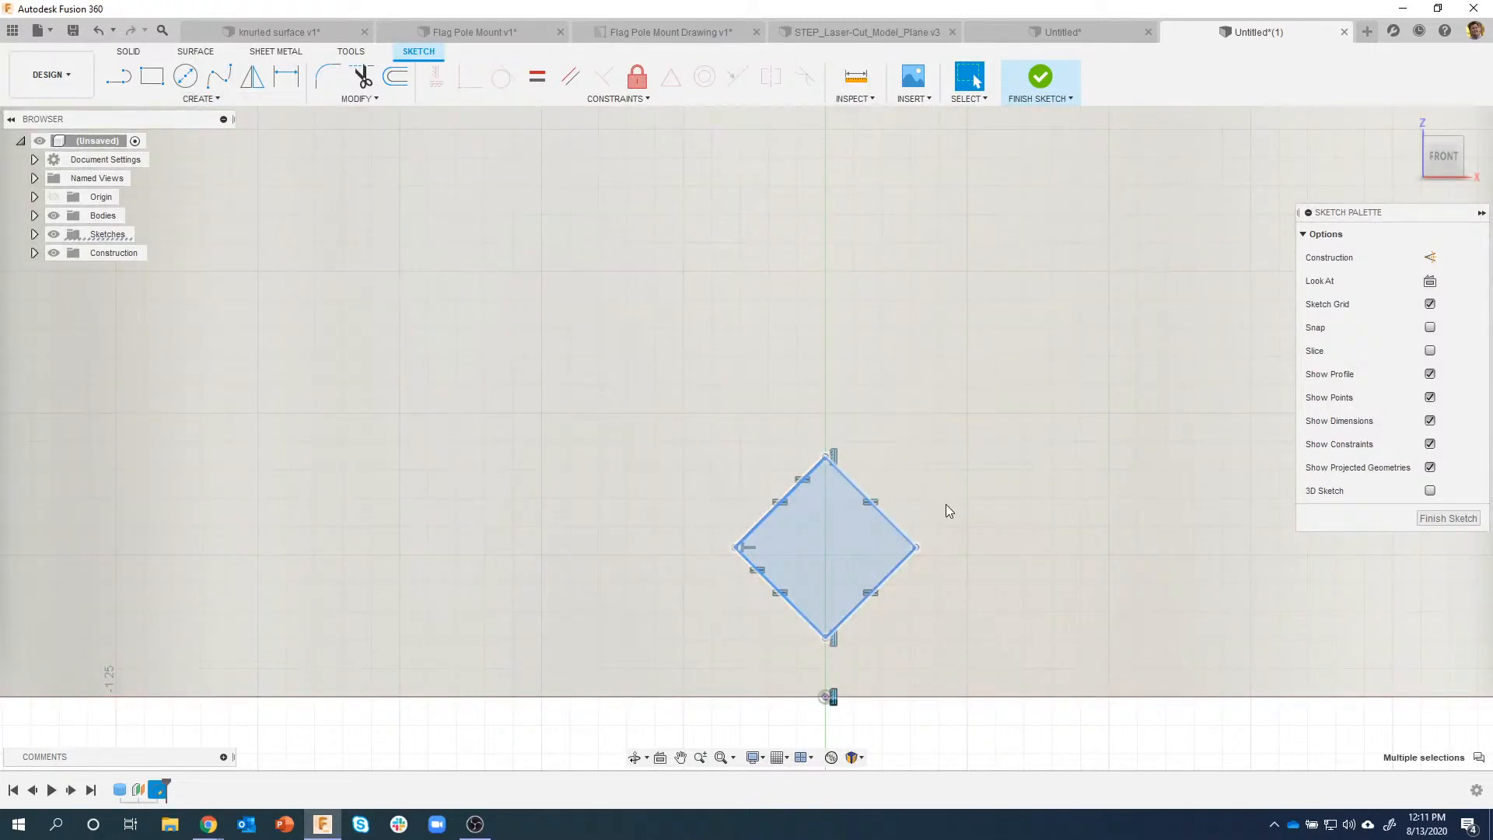
key("m")
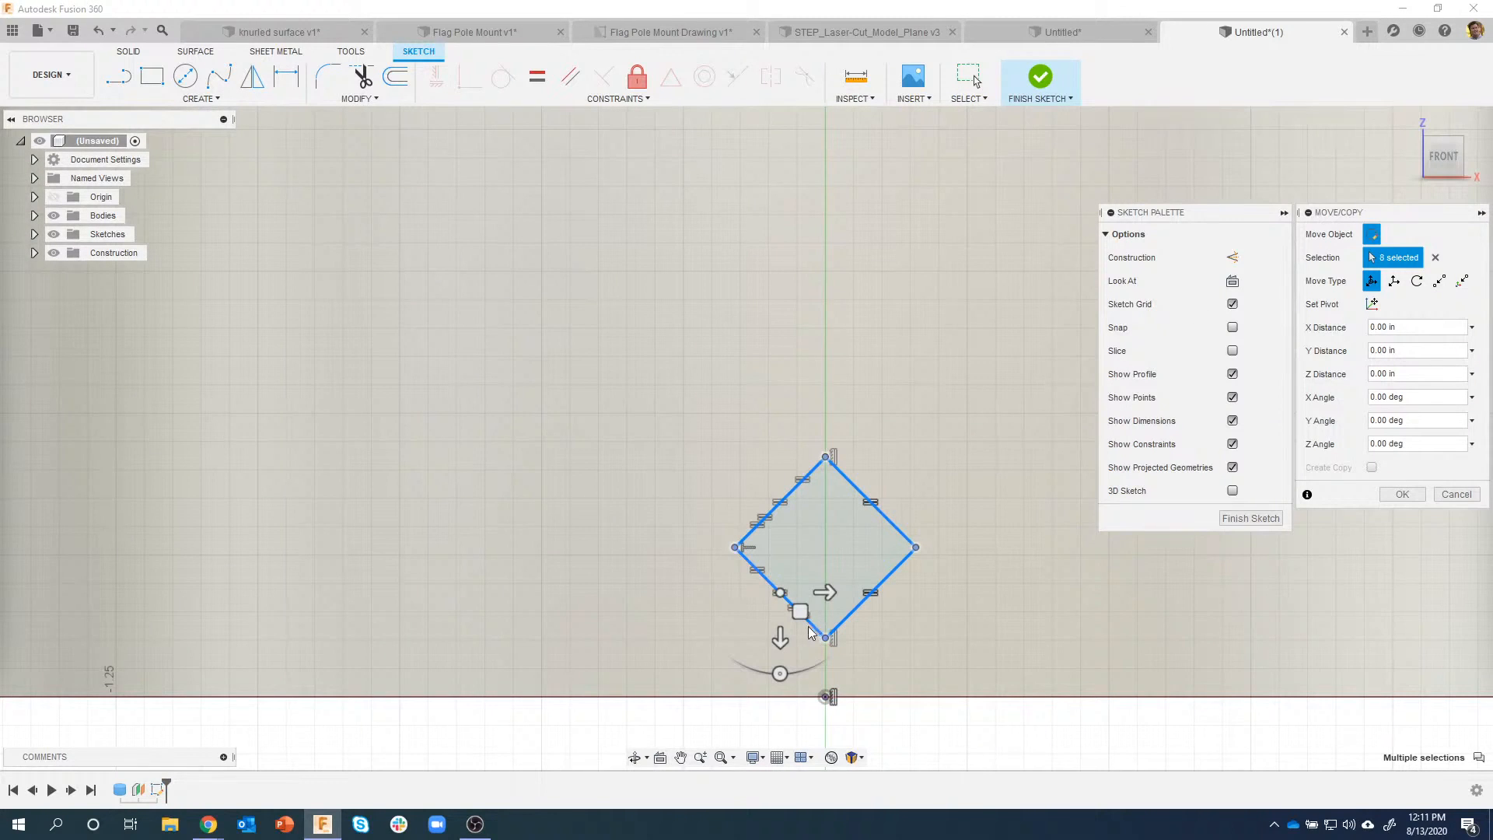
left_click_drag(800, 615, 935, 486)
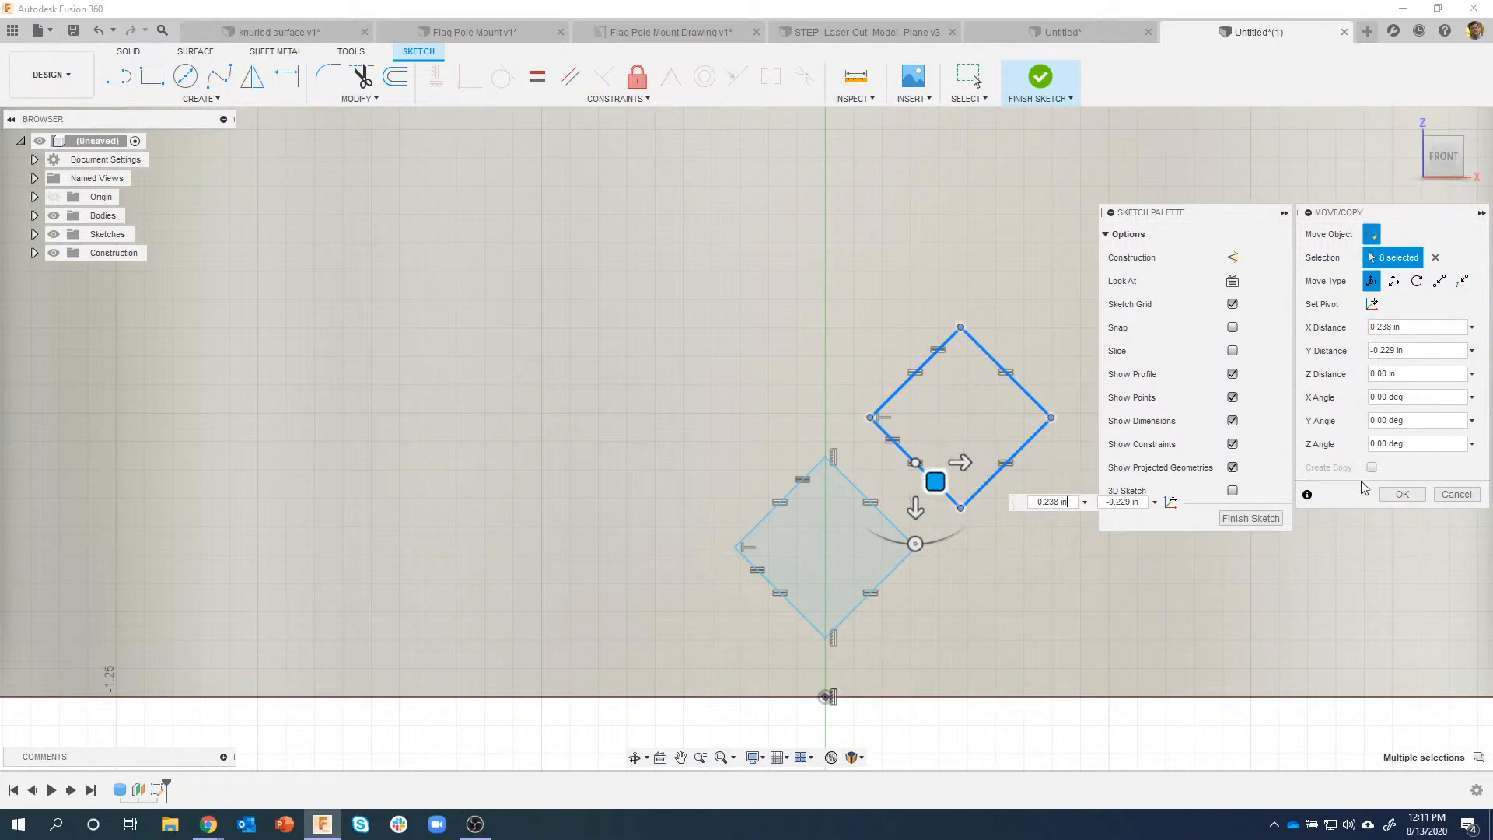
left_click(1401, 494)
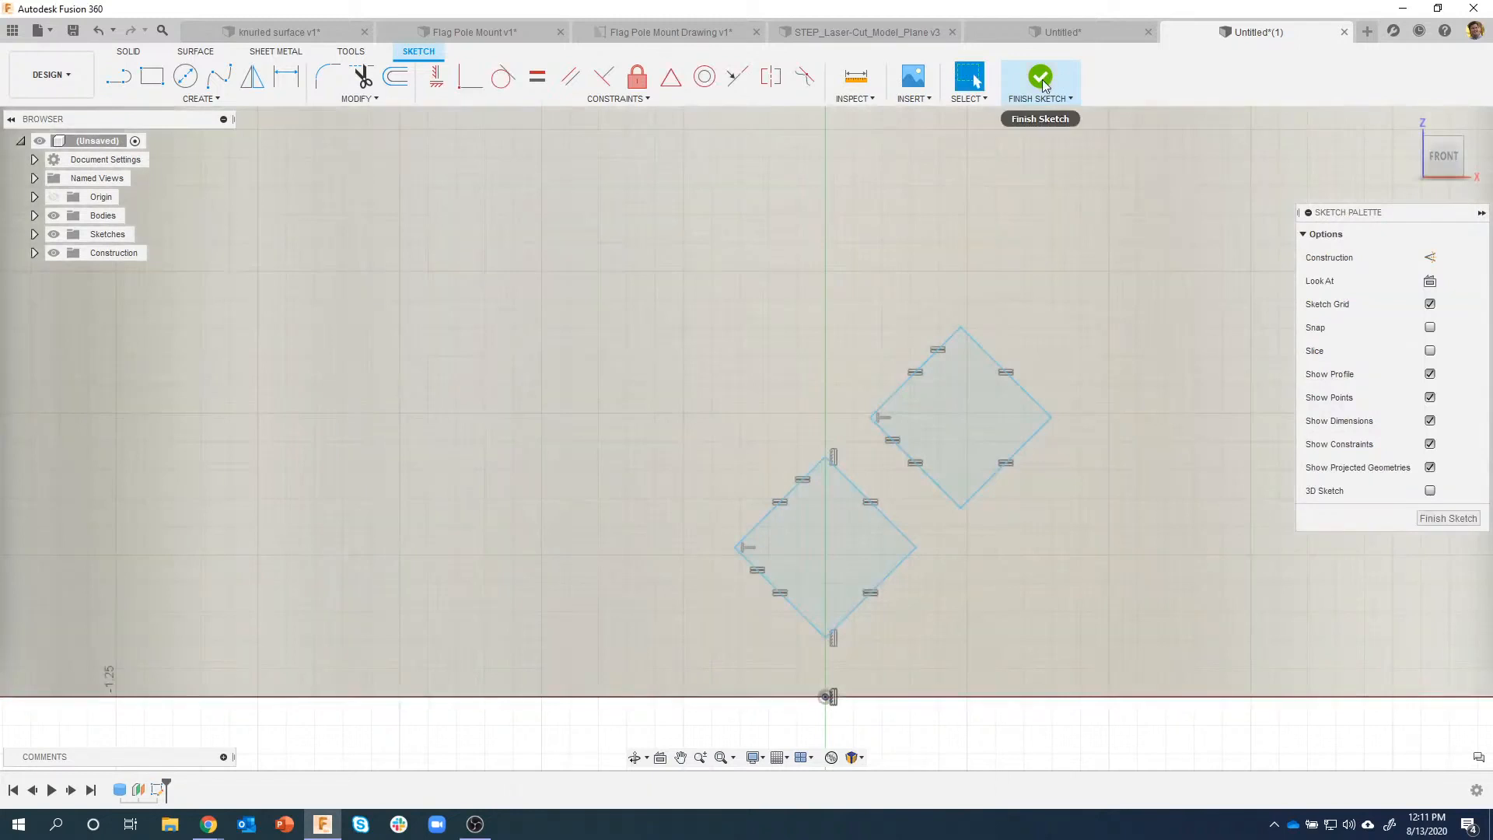
left_click(1040, 78)
Step: Start an Emboss using both diamond profiles and the cylinder's curved side face
scroll(1086, 673, "down", 3)
middle_click_drag(1086, 675, 207, 150, "shift")
left_click(170, 100)
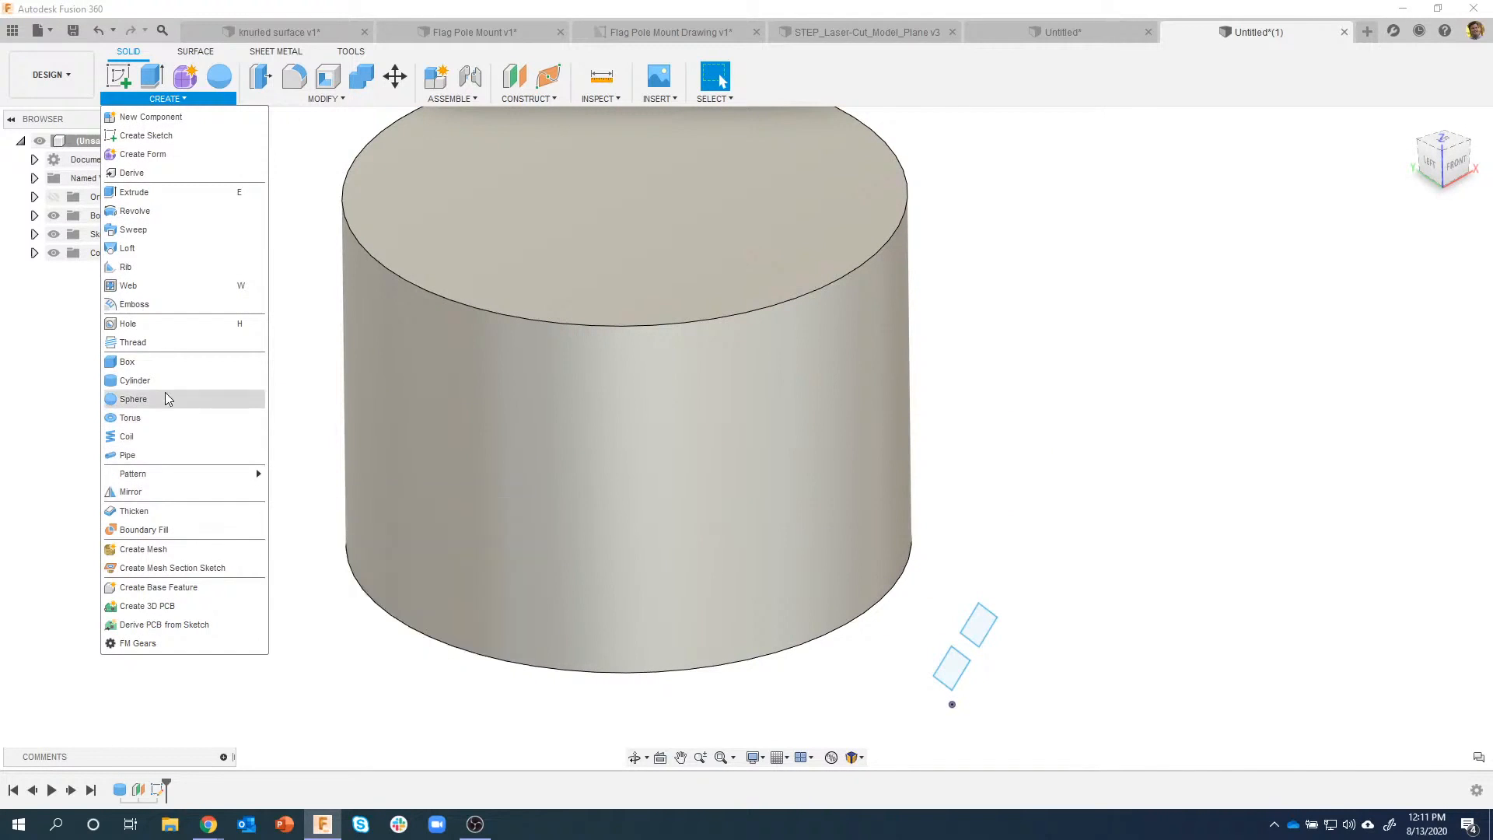
left_click(148, 304)
mouse_move(941, 410)
middle_mouse_down("shift")
mouse_move(1267, 377)
mouse_move(1247, 410)
middle_mouse_up("shift")
left_click(959, 613)
left_click(930, 655)
left_click(1363, 263)
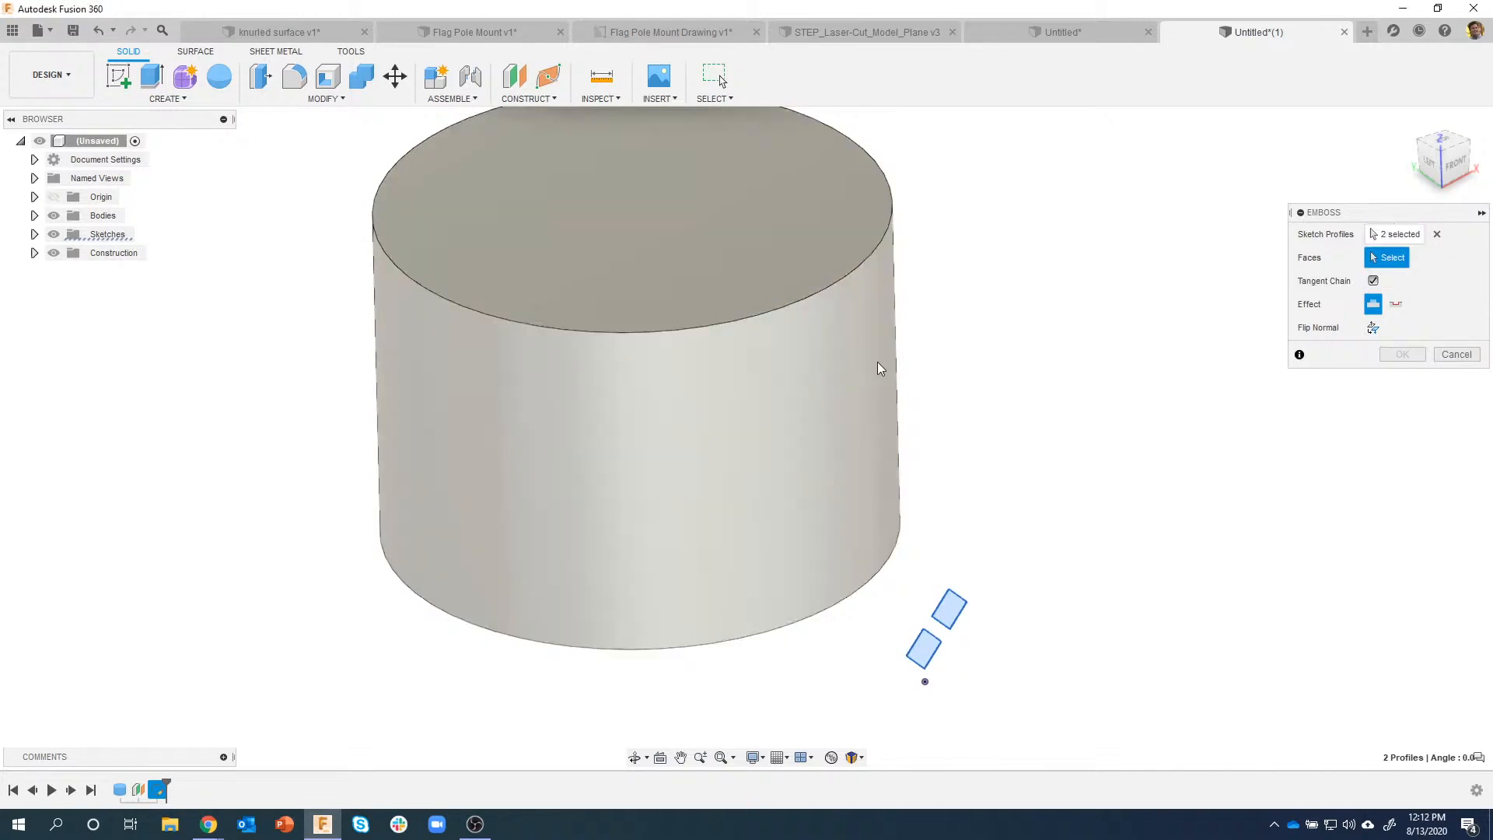
left_click(883, 366)
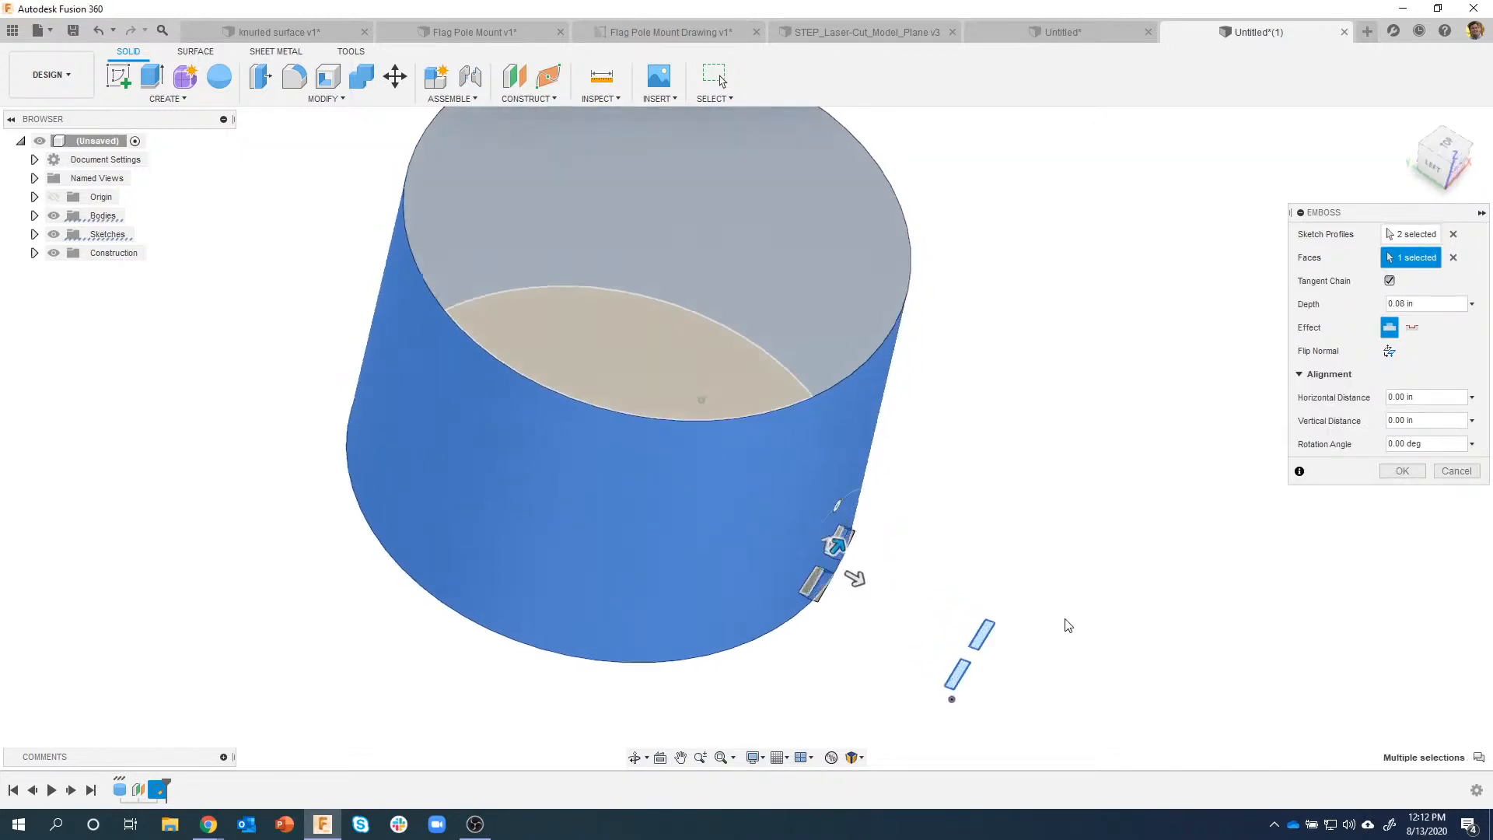
Step: Try a raised depth of 0.489 in for the diamonds, replace it with a smaller depth, and complete the Emboss
left_click_drag(856, 579, 1024, 615)
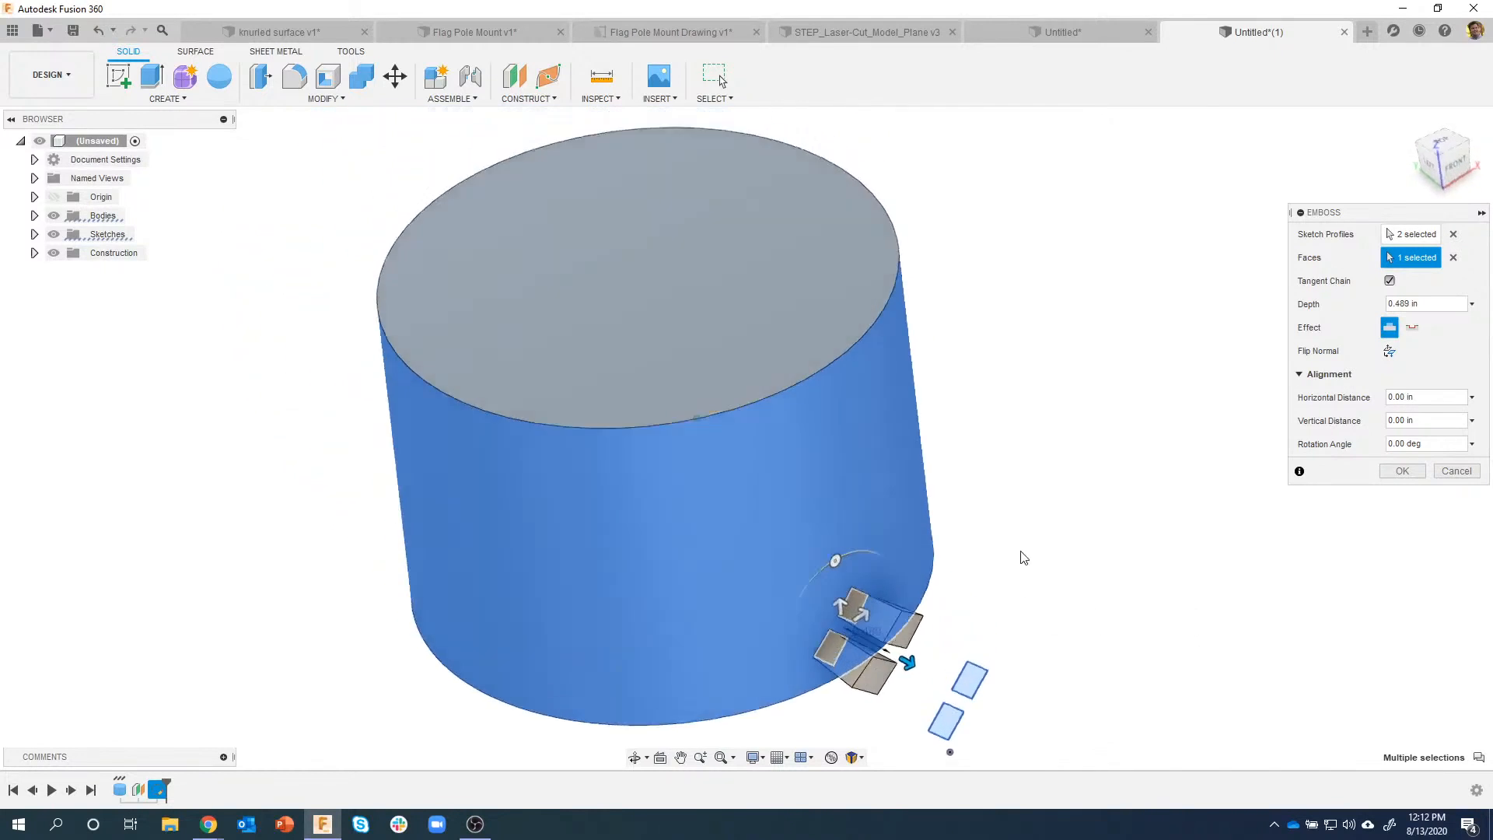
left_click_drag(823, 566, 878, 527)
left_click(1411, 304)
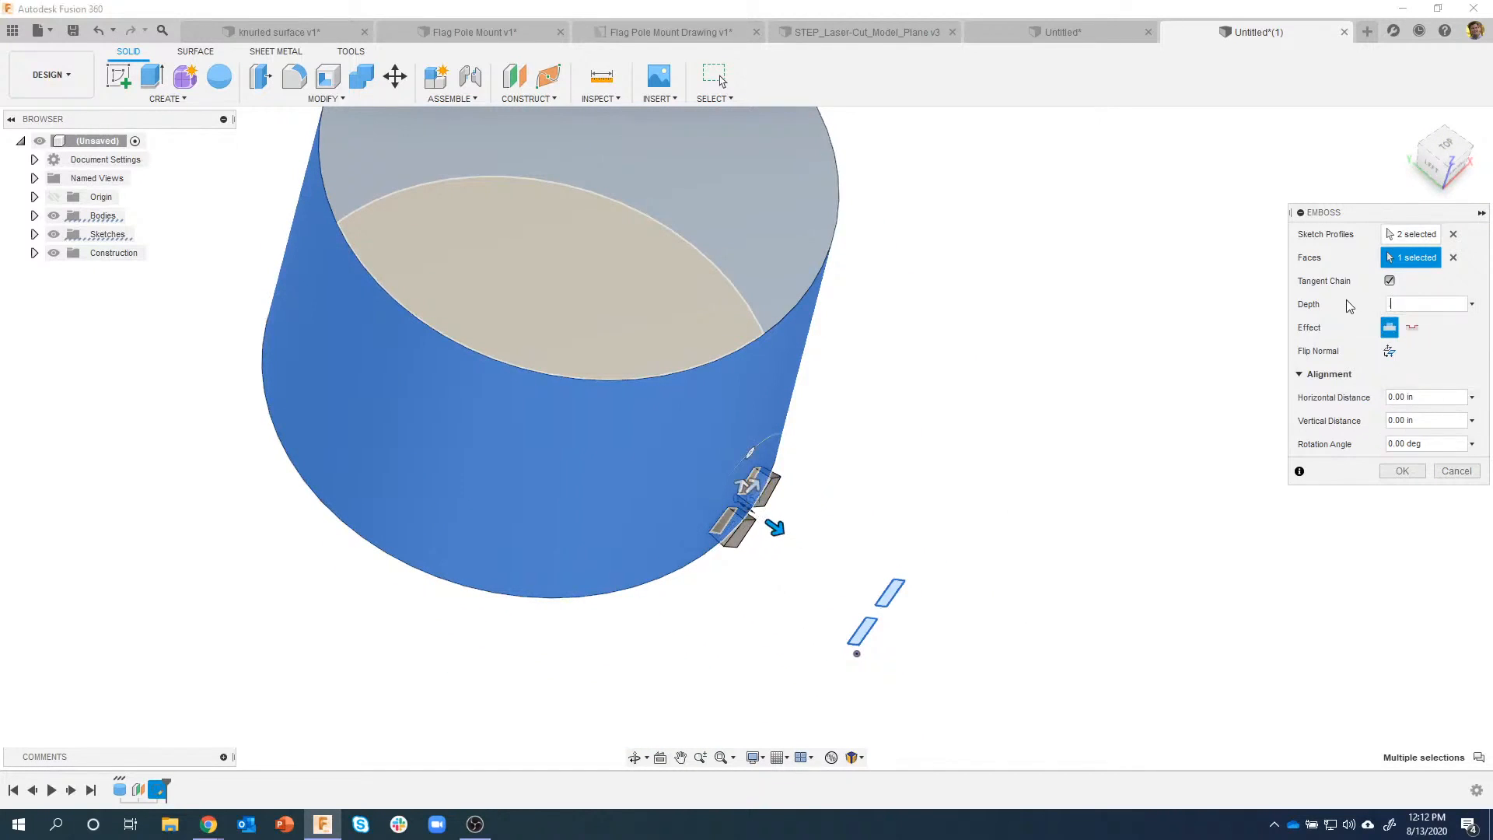
left_click(1388, 471)
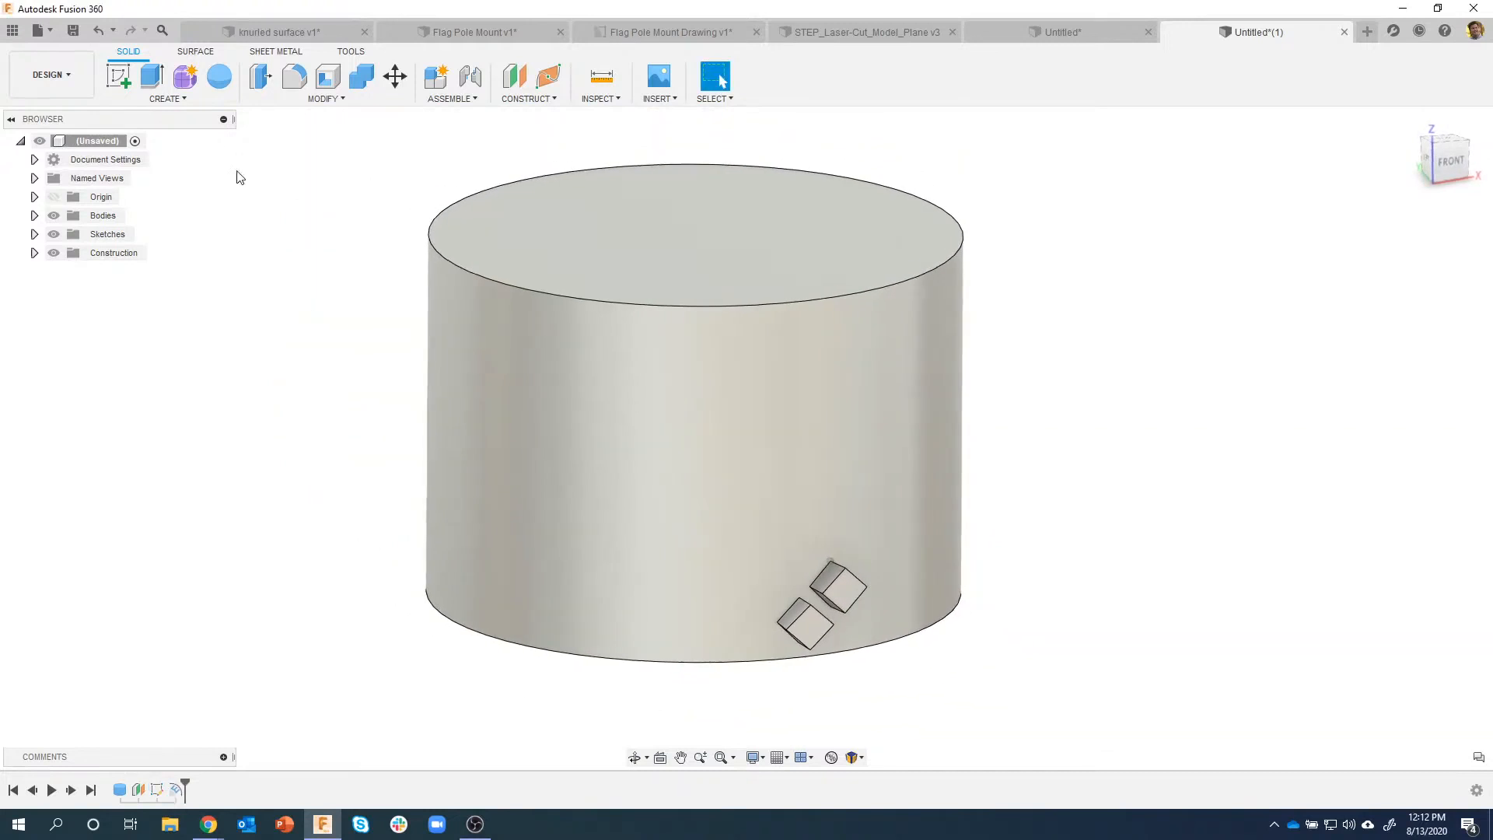
Step: Start a circular pattern of the Emboss feature, with pattern type Features and the cylinder's side face as the axis
left_click(168, 99)
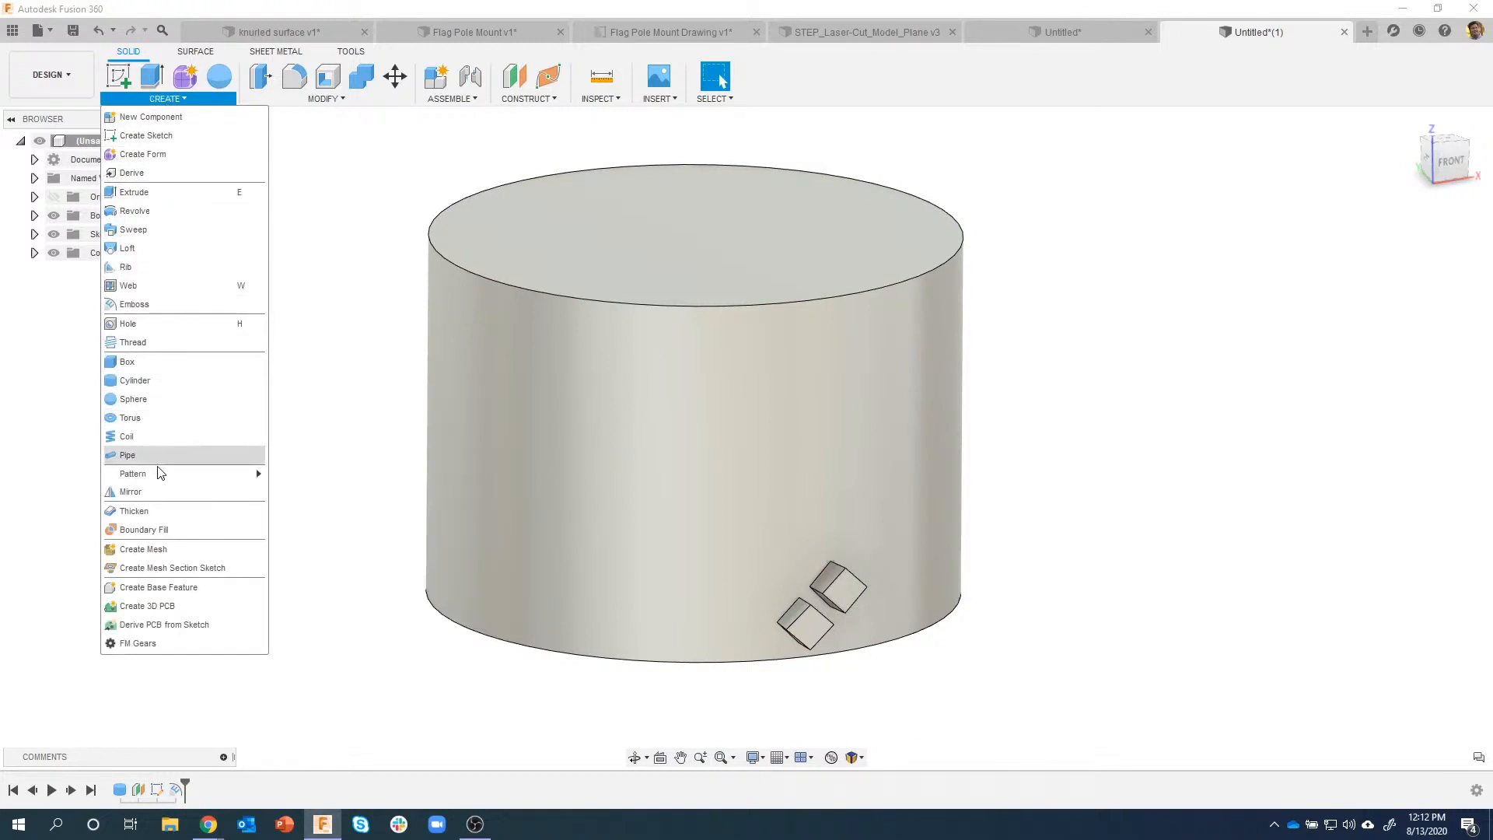
mouse_move(254, 475)
left_click(296, 495)
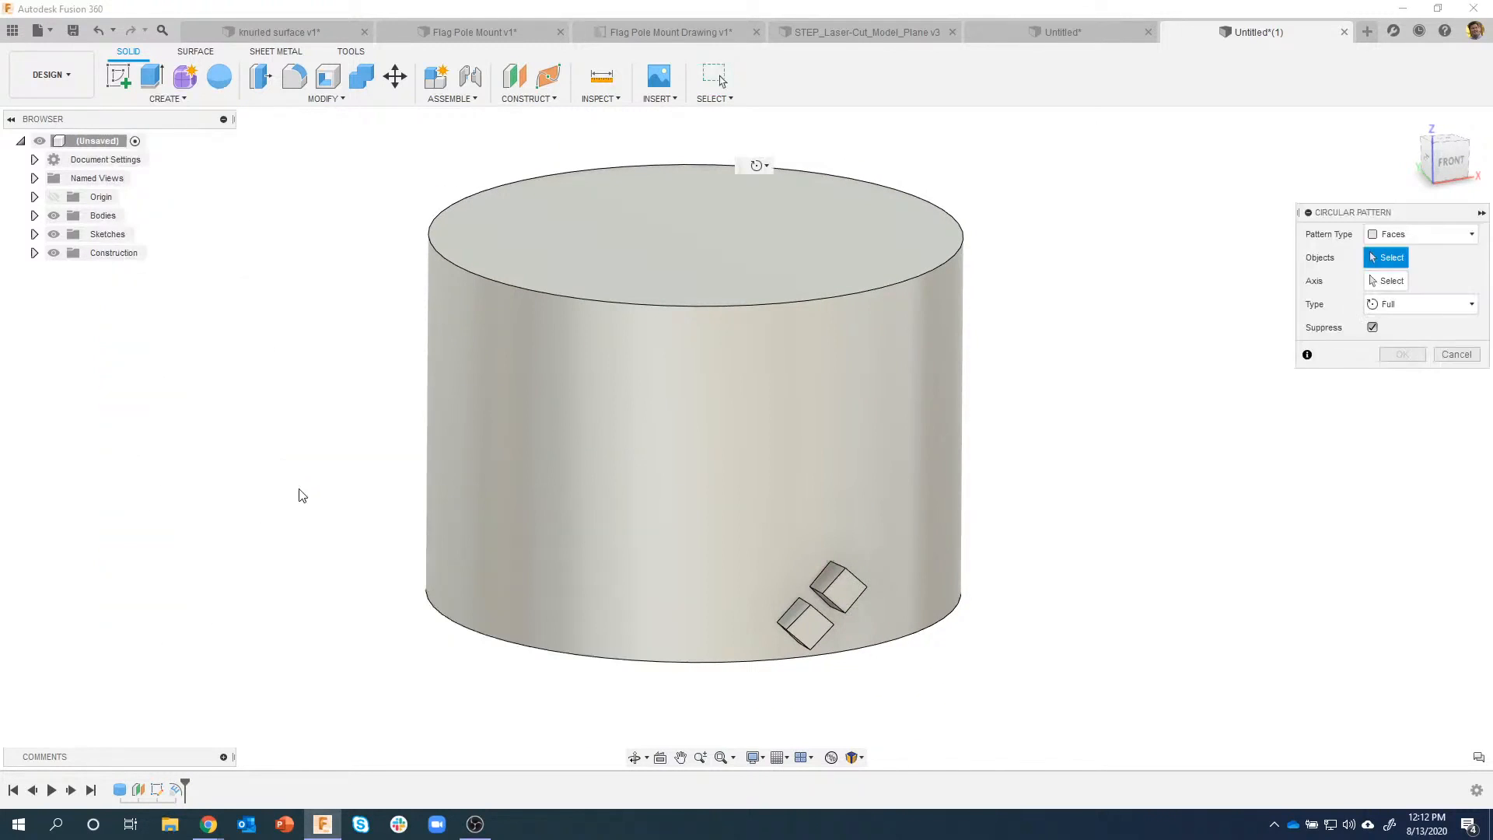
left_click(1409, 235)
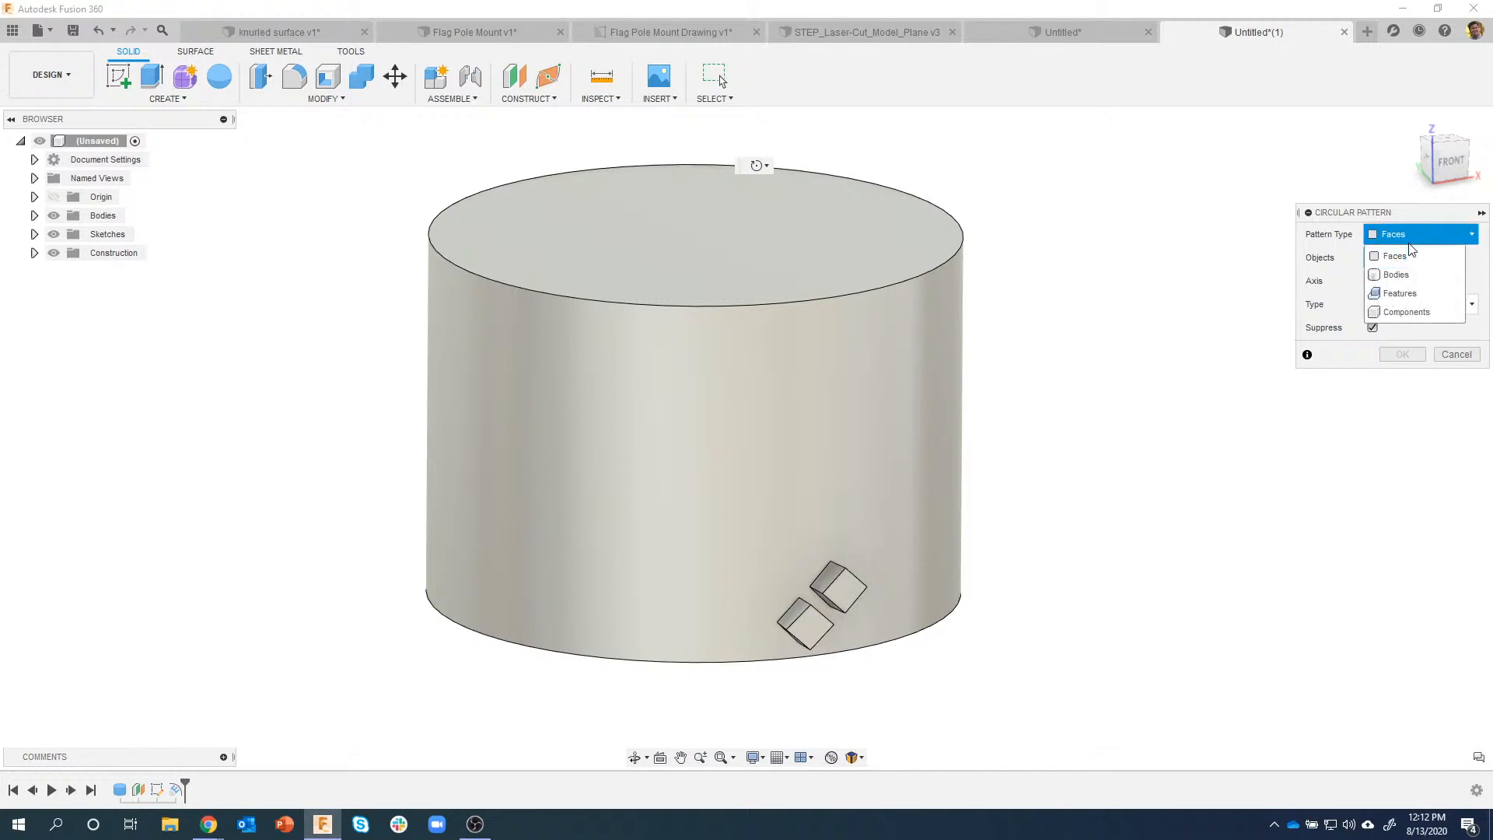
left_click(1412, 296)
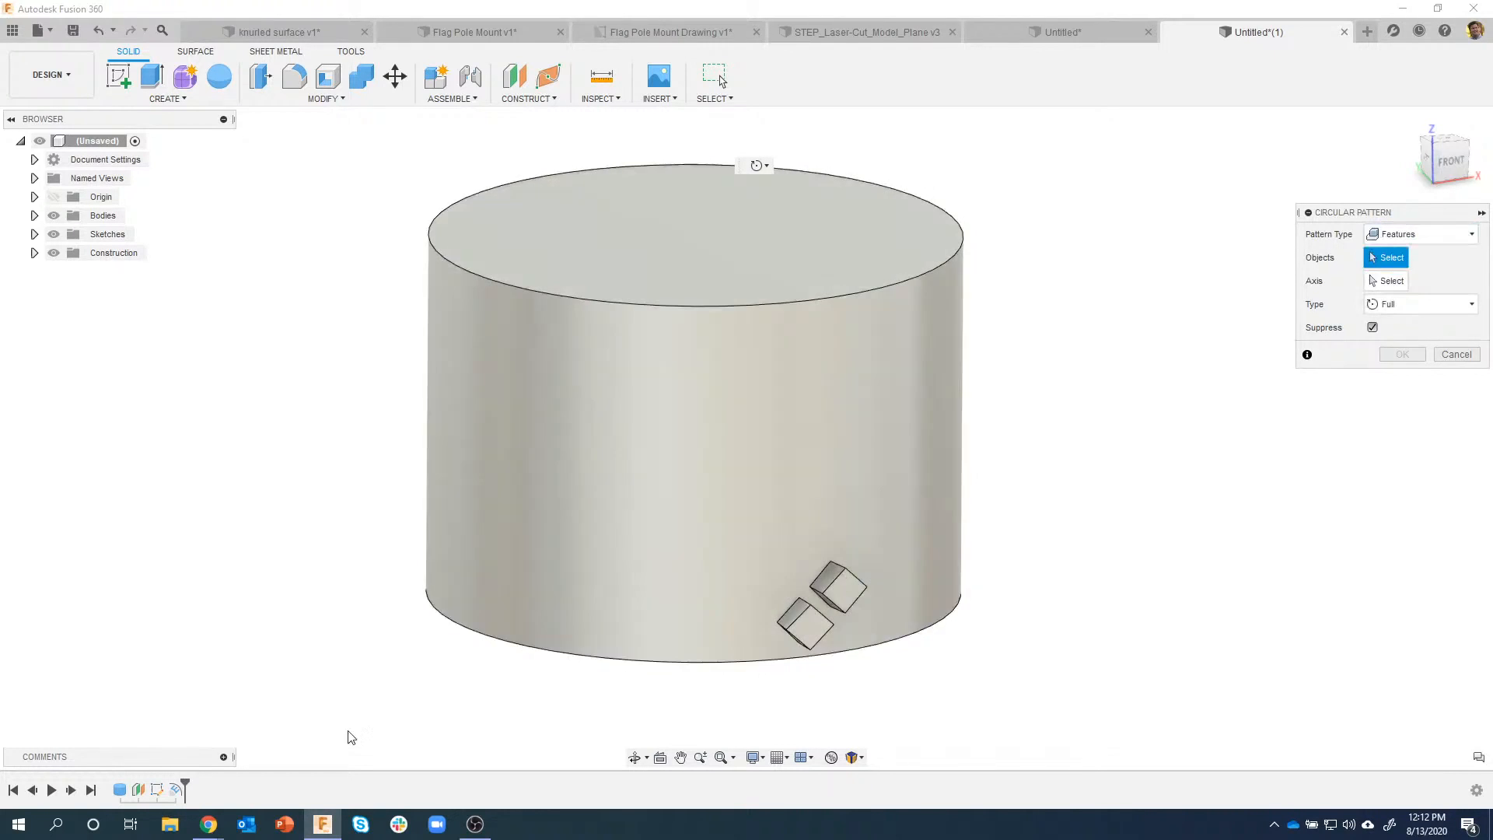
left_click(179, 793)
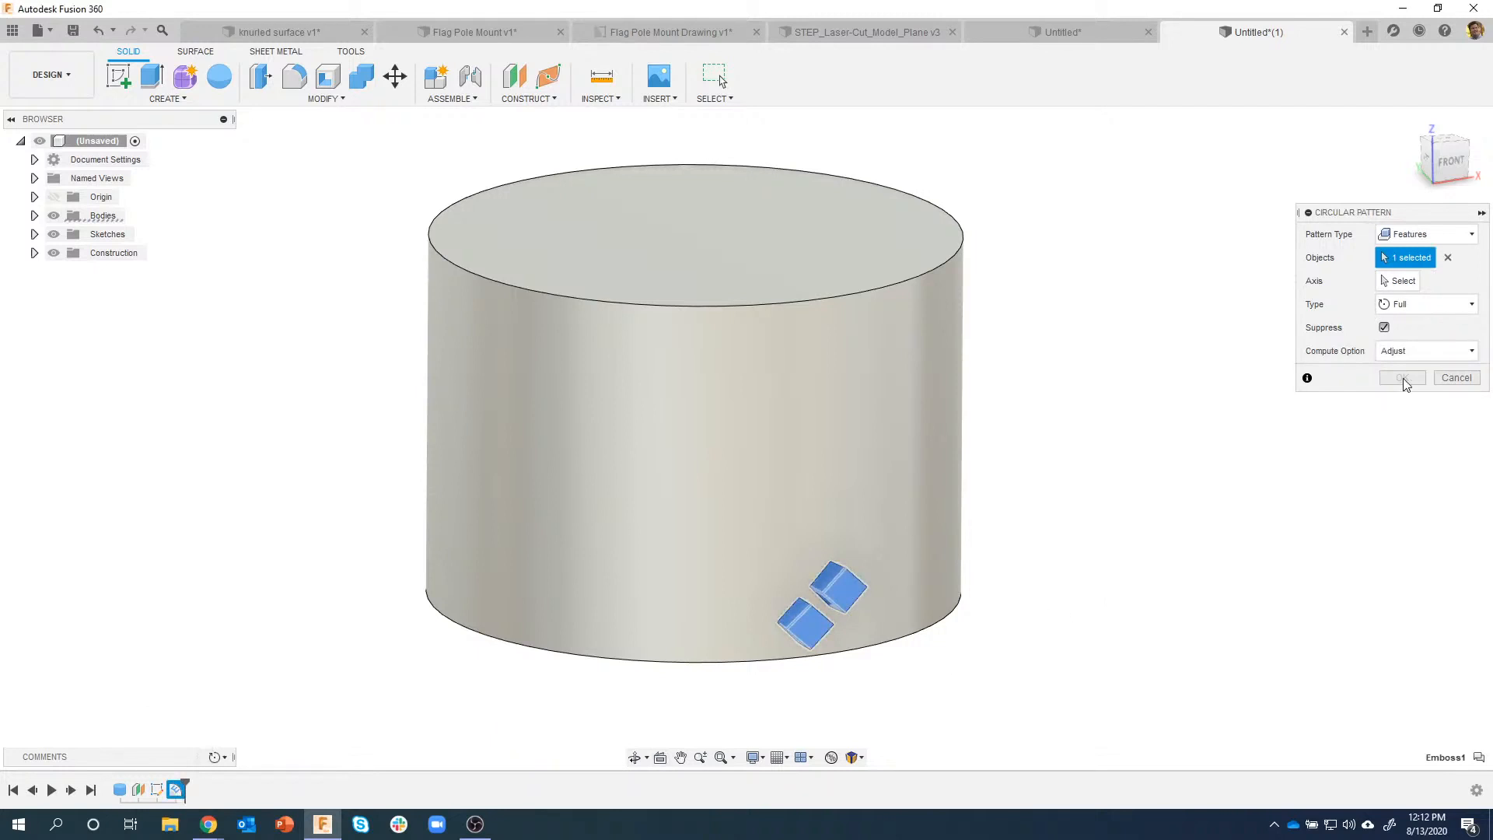
left_click(1404, 281)
left_click(832, 380)
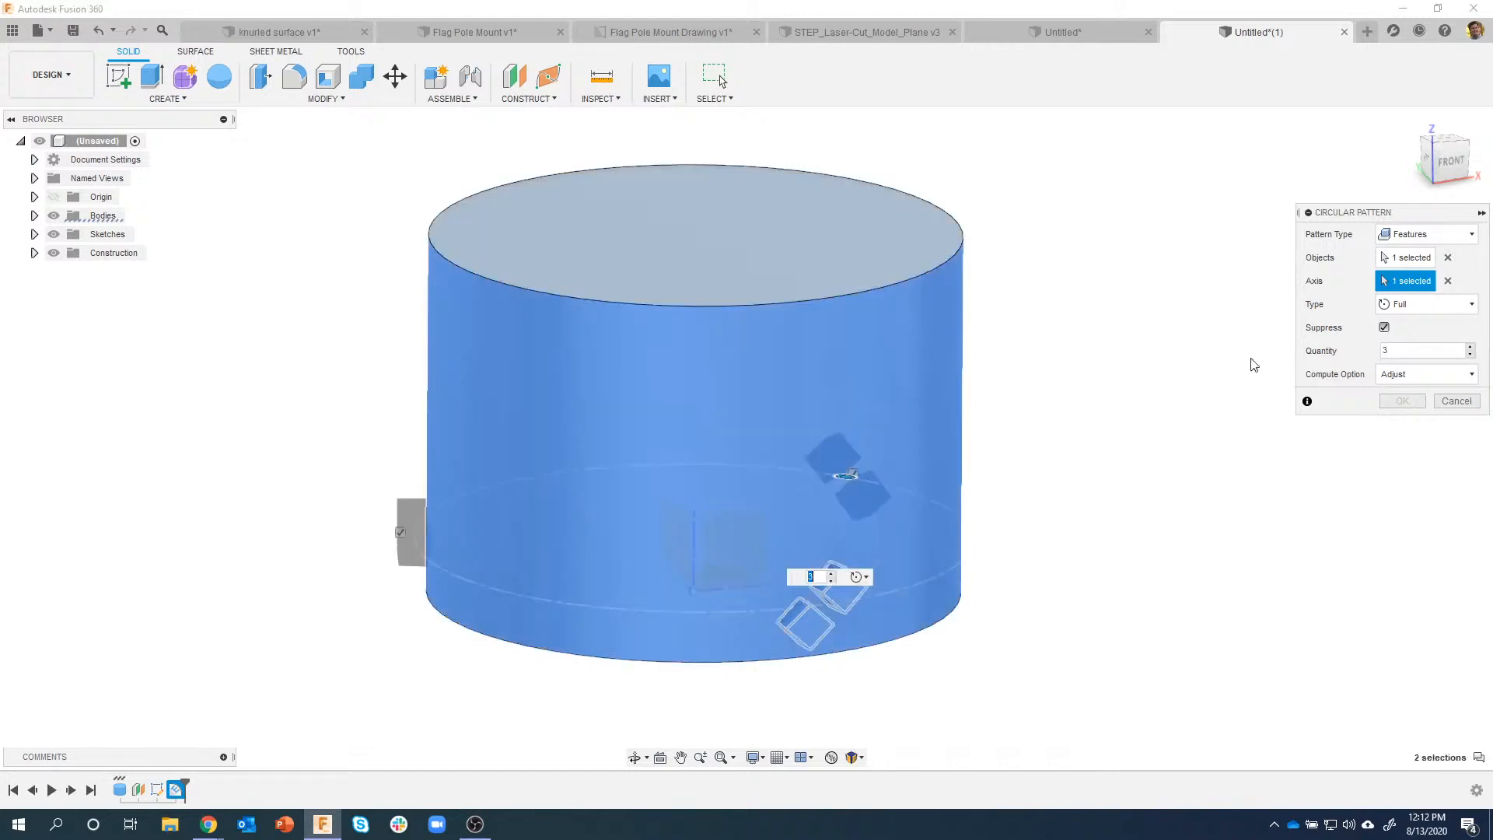
Step: Set the circular pattern's quantity to 22 and complete it around the cylinder's lower edge
middle_click_drag(868, 578, 848, 570, "shift")
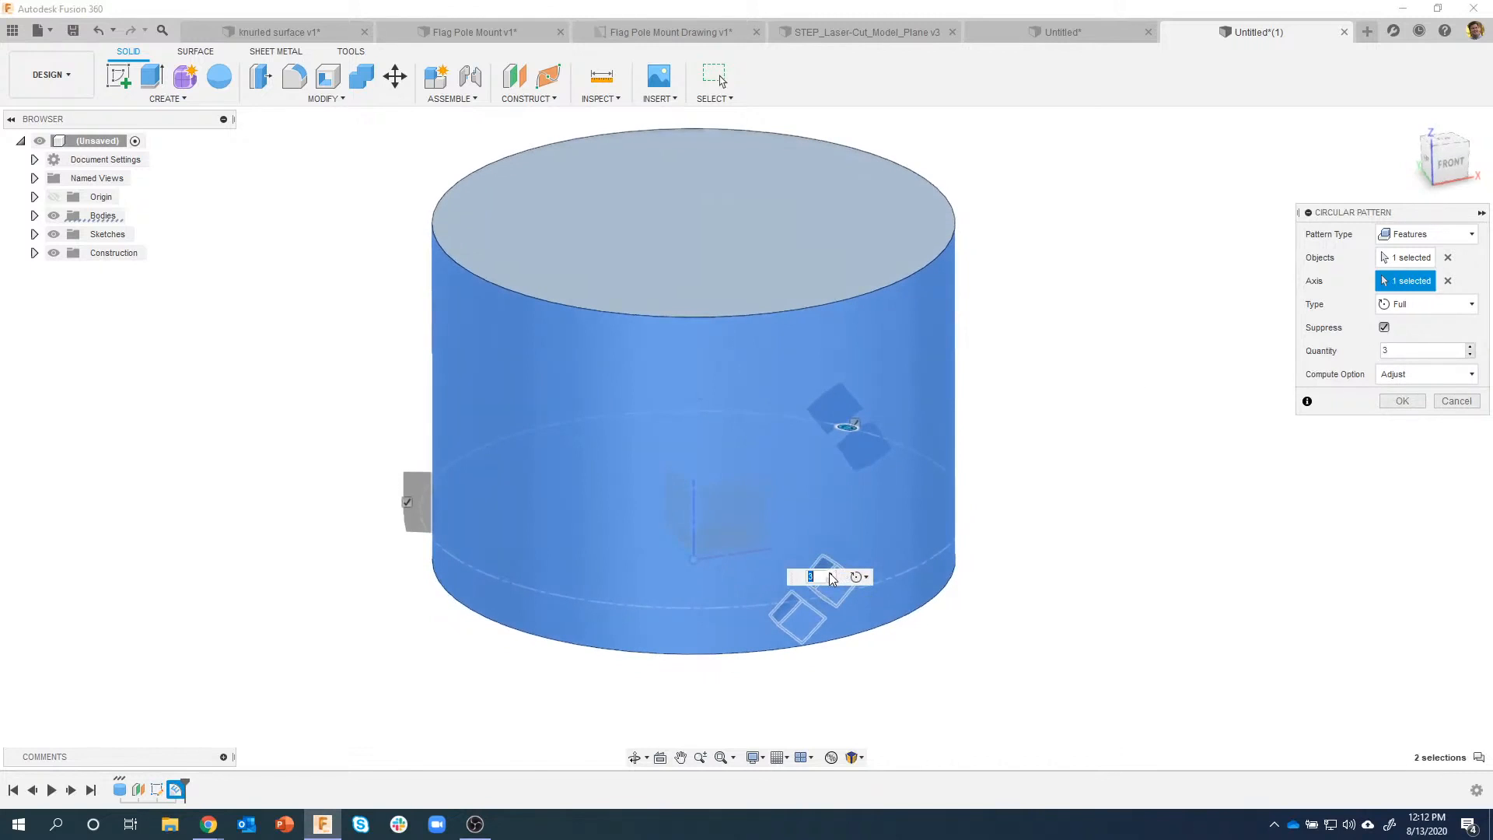
key("Up")
key("Up")
key("Up")
key("Up")
key("Up")
key("Up")
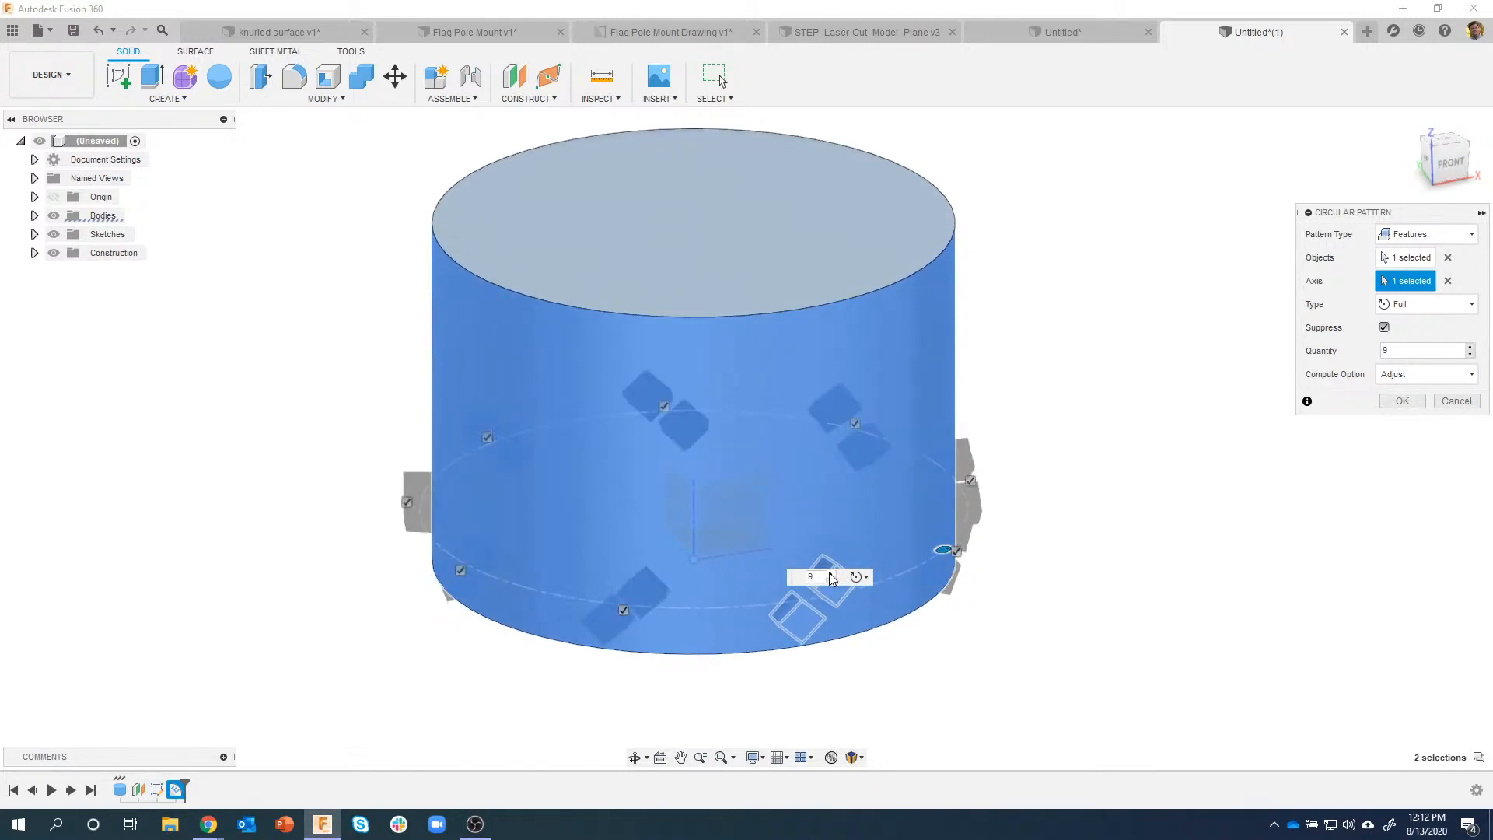
key("Up")
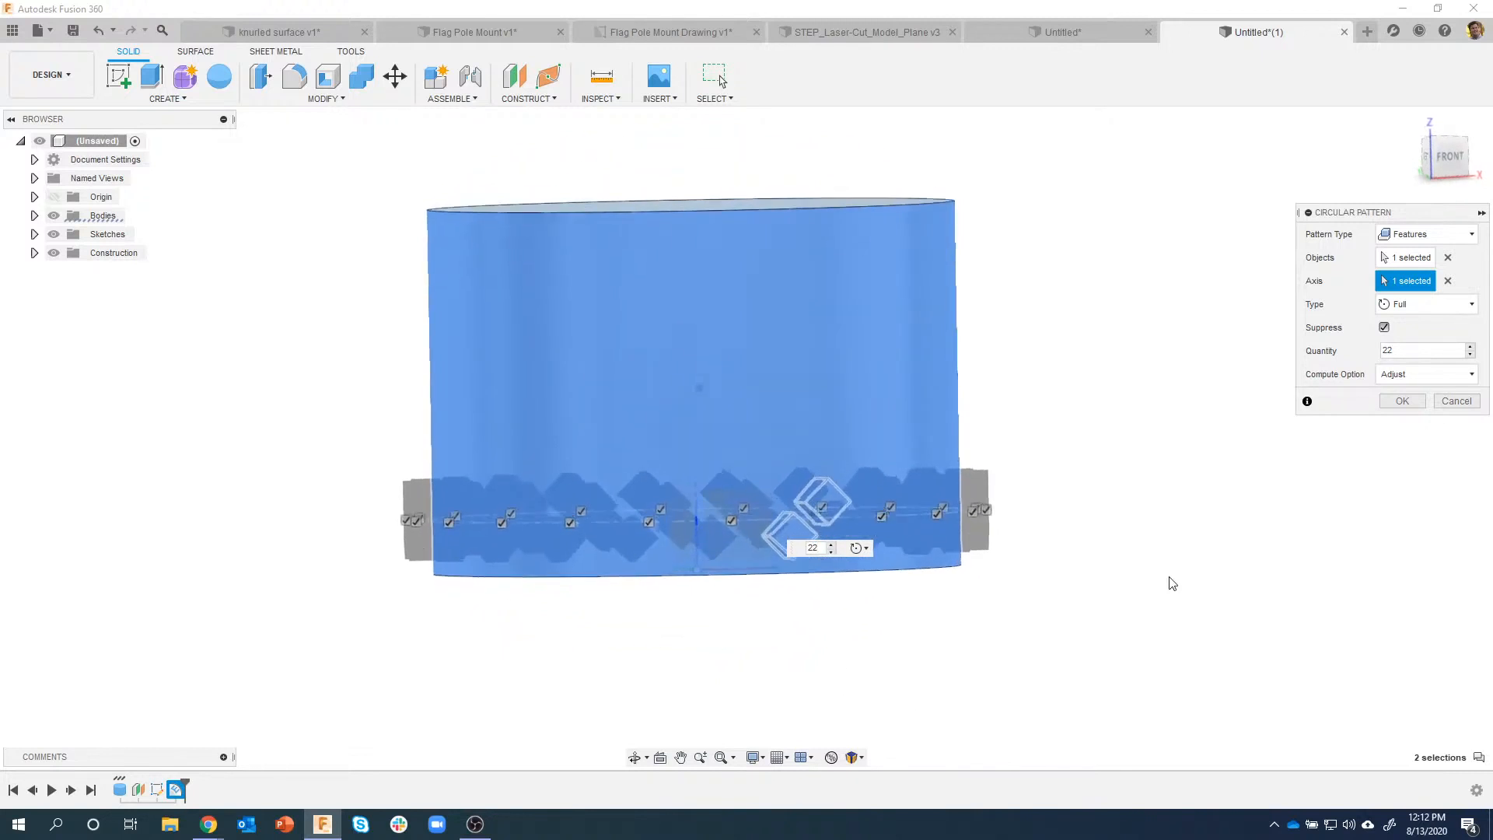
left_click(1402, 401)
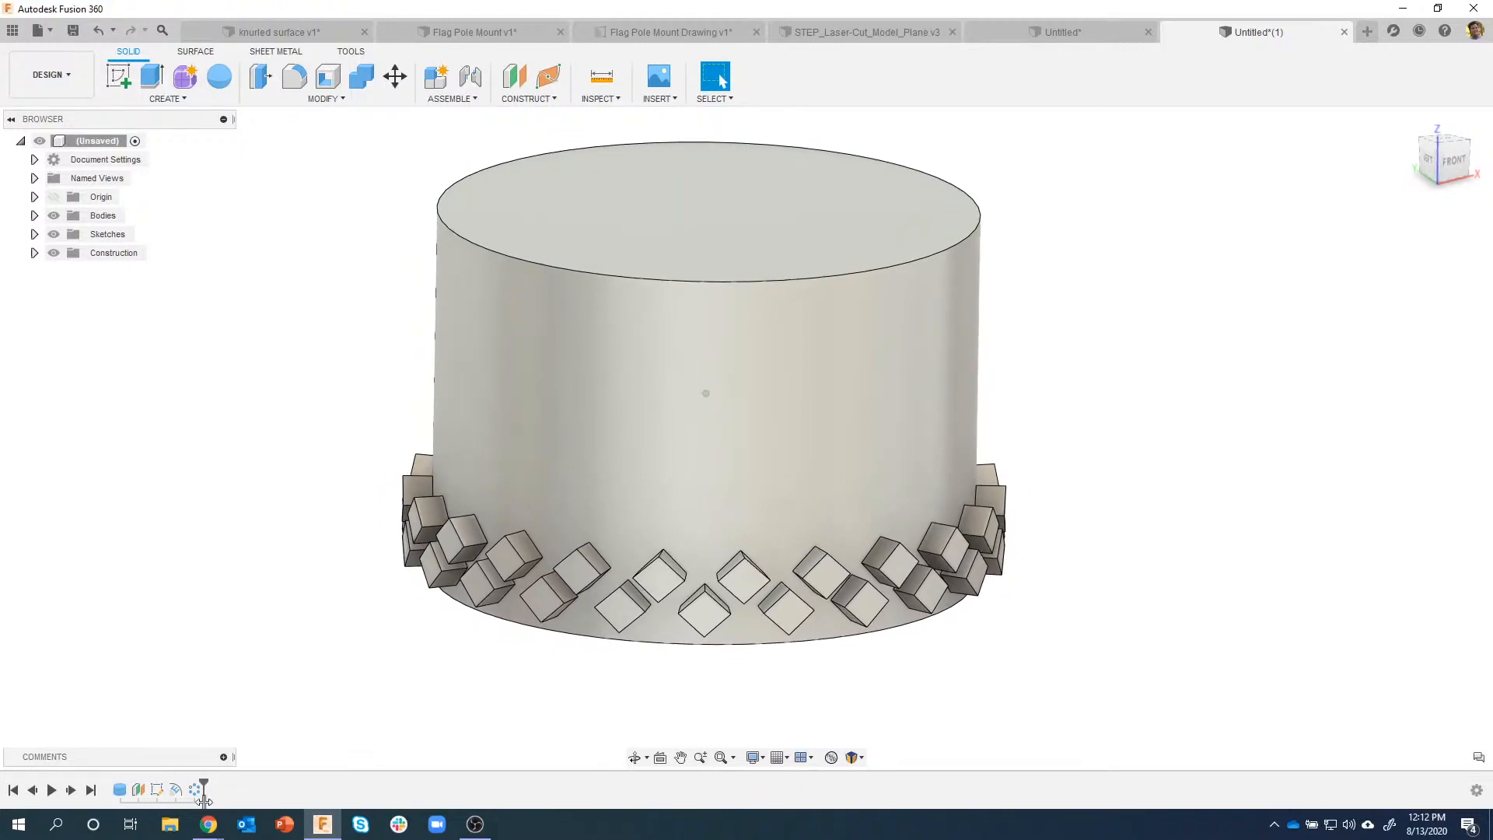
Step: Start a rectangular pattern of type Features containing both the circular pattern and the original Emboss feature
left_click(167, 99)
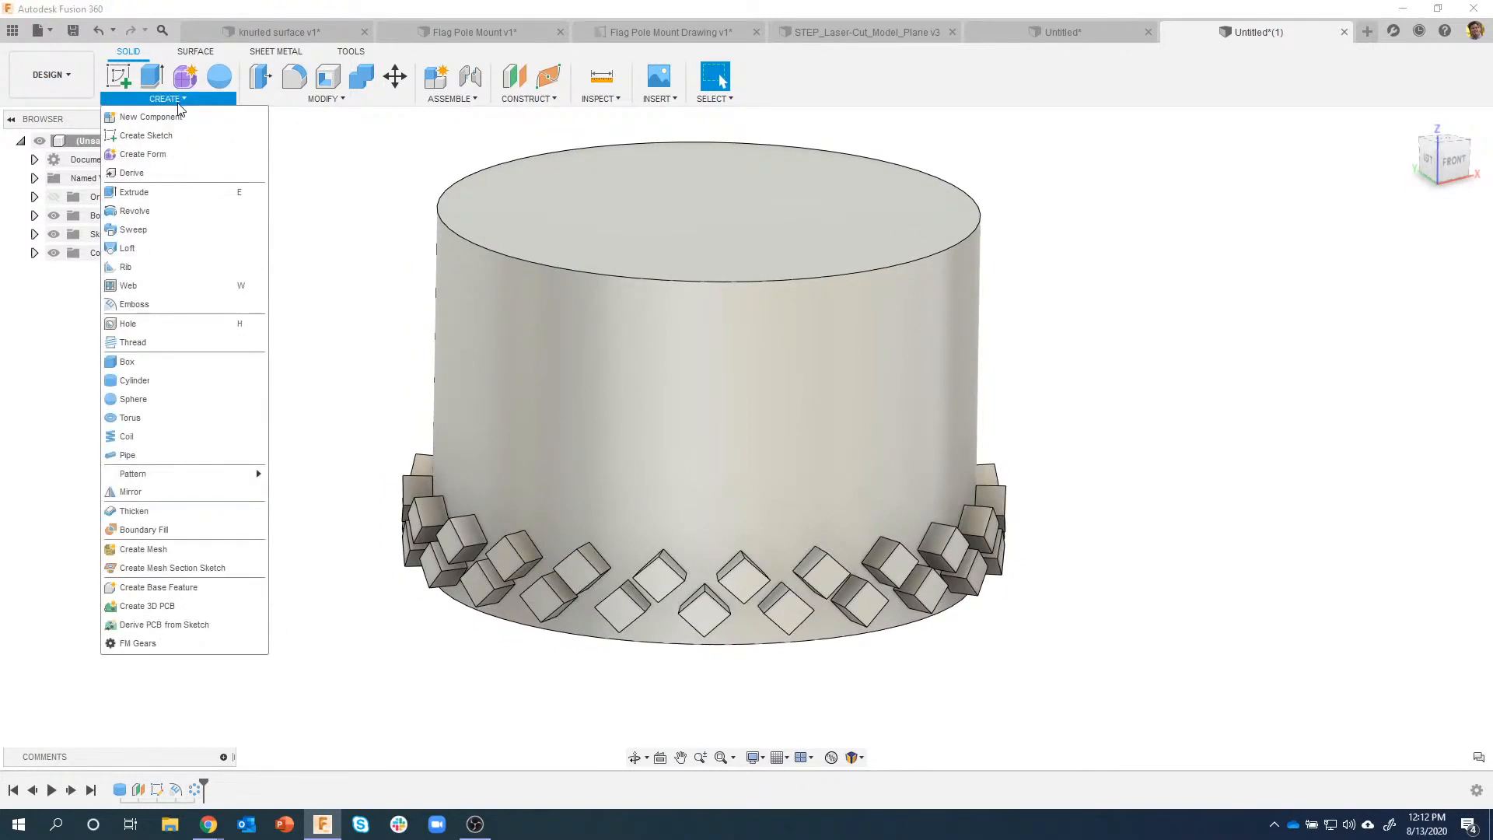
mouse_move(177, 473)
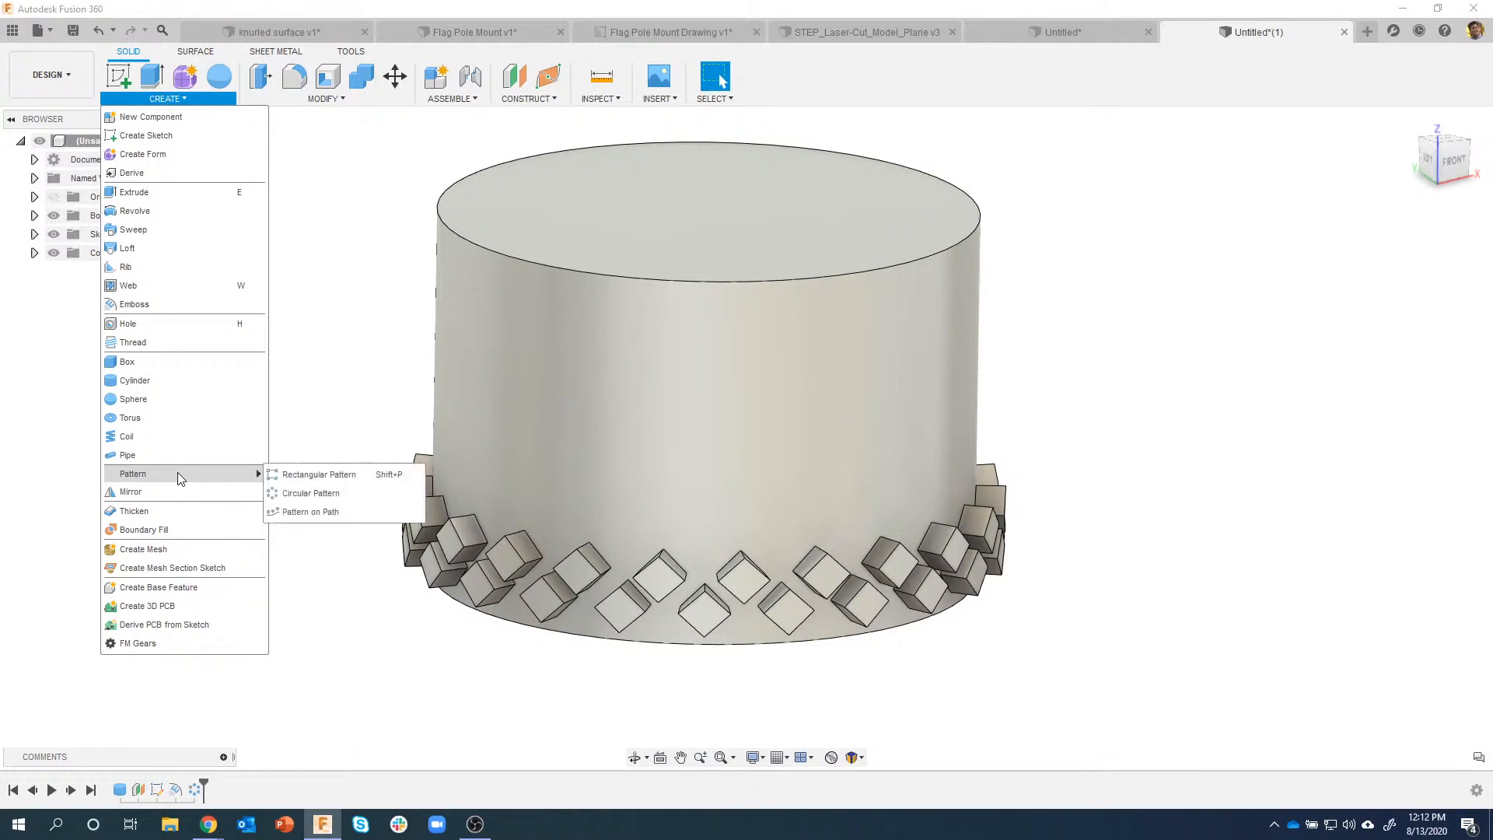
left_click(316, 482)
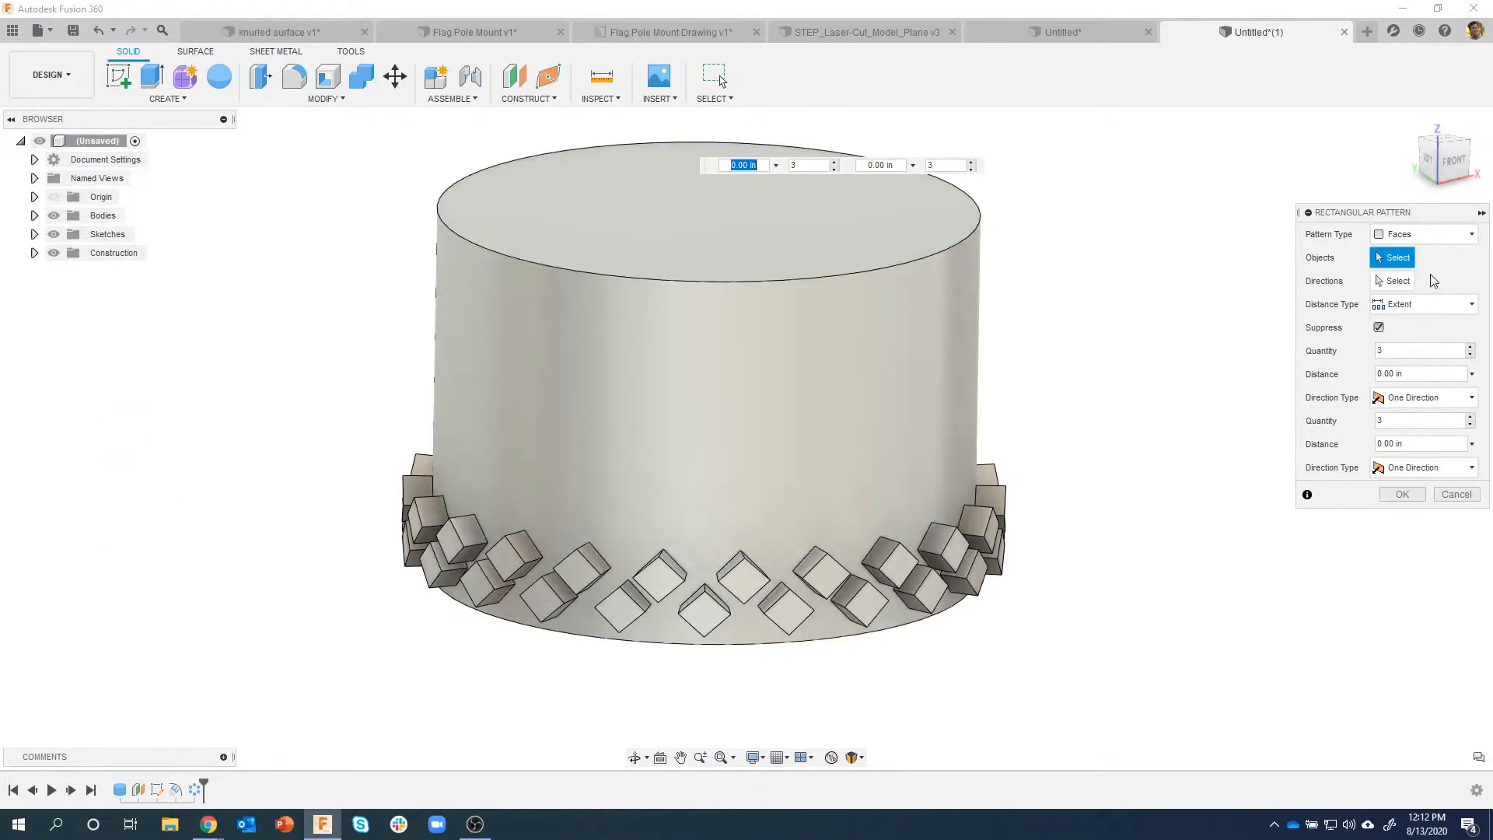
left_click(1459, 237)
left_click(1400, 281)
left_click(198, 790)
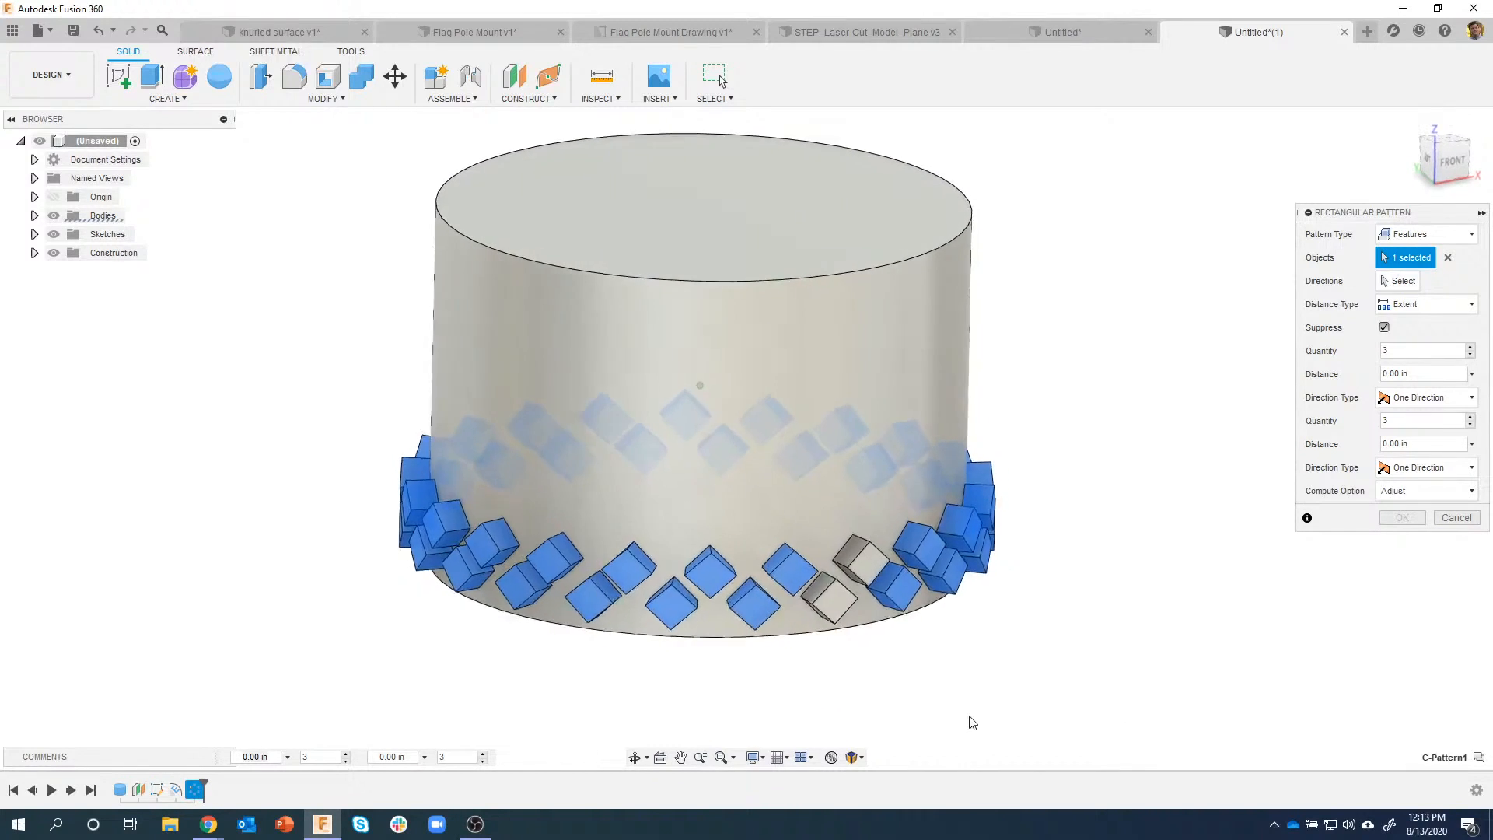
left_click(176, 789)
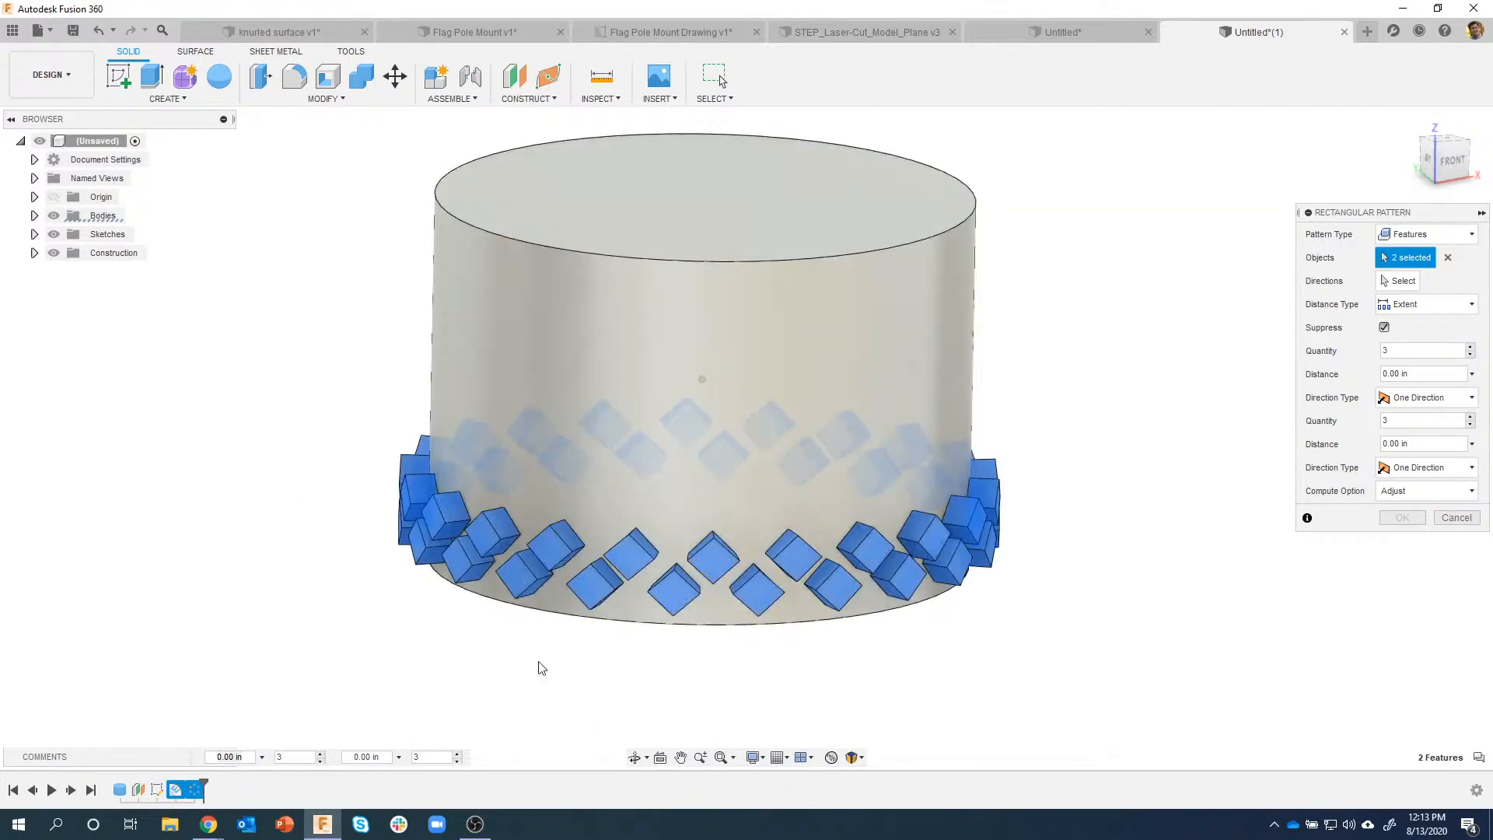
Step: Pattern the diamond ring upward along the vertical Z axis with quantity 3 over an extent of about 0.89 in
left_click(1392, 283)
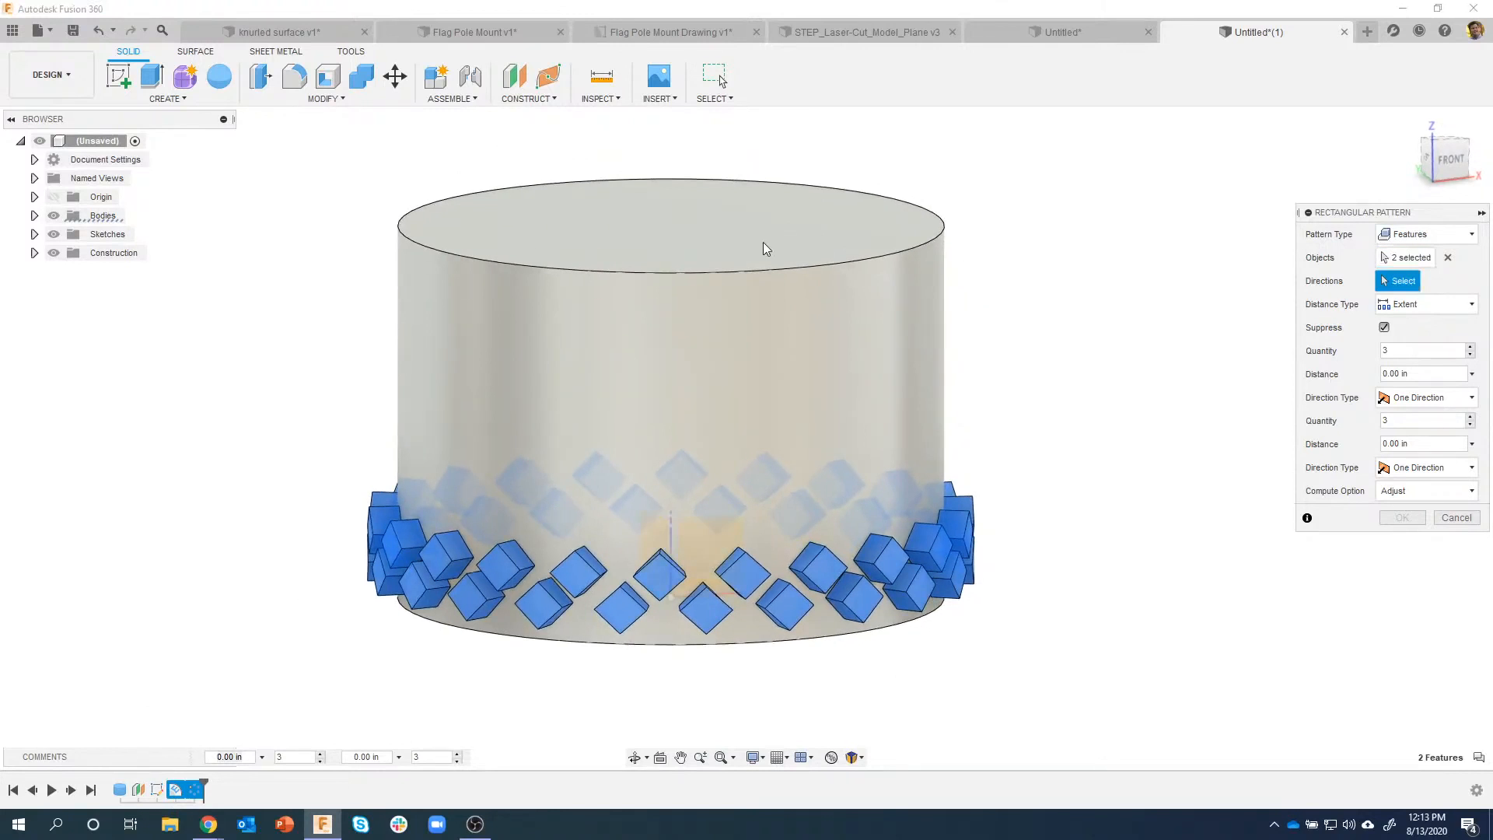
left_click(672, 525)
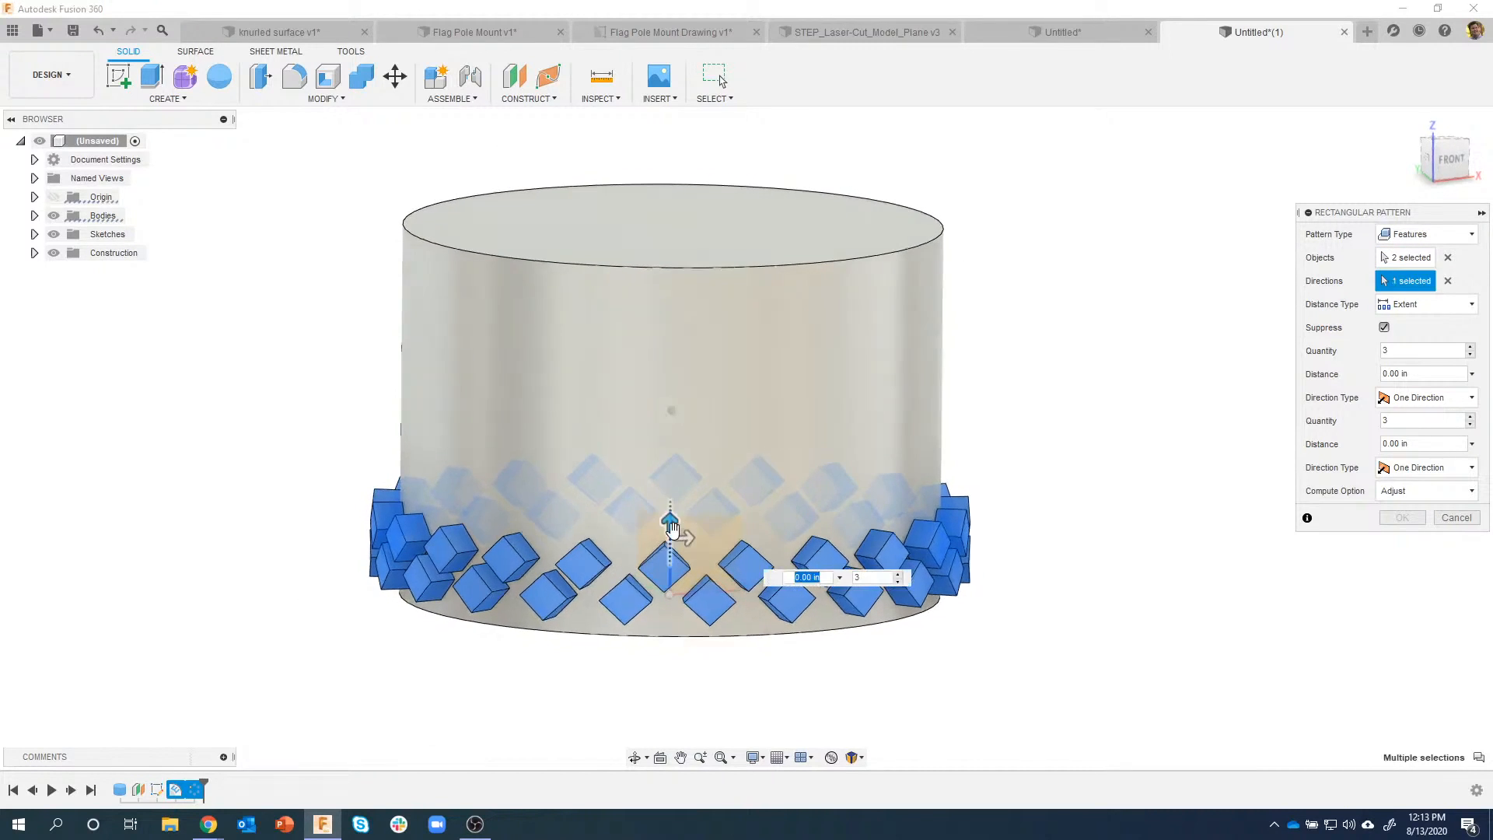
left_click_drag(669, 523, 700, 402)
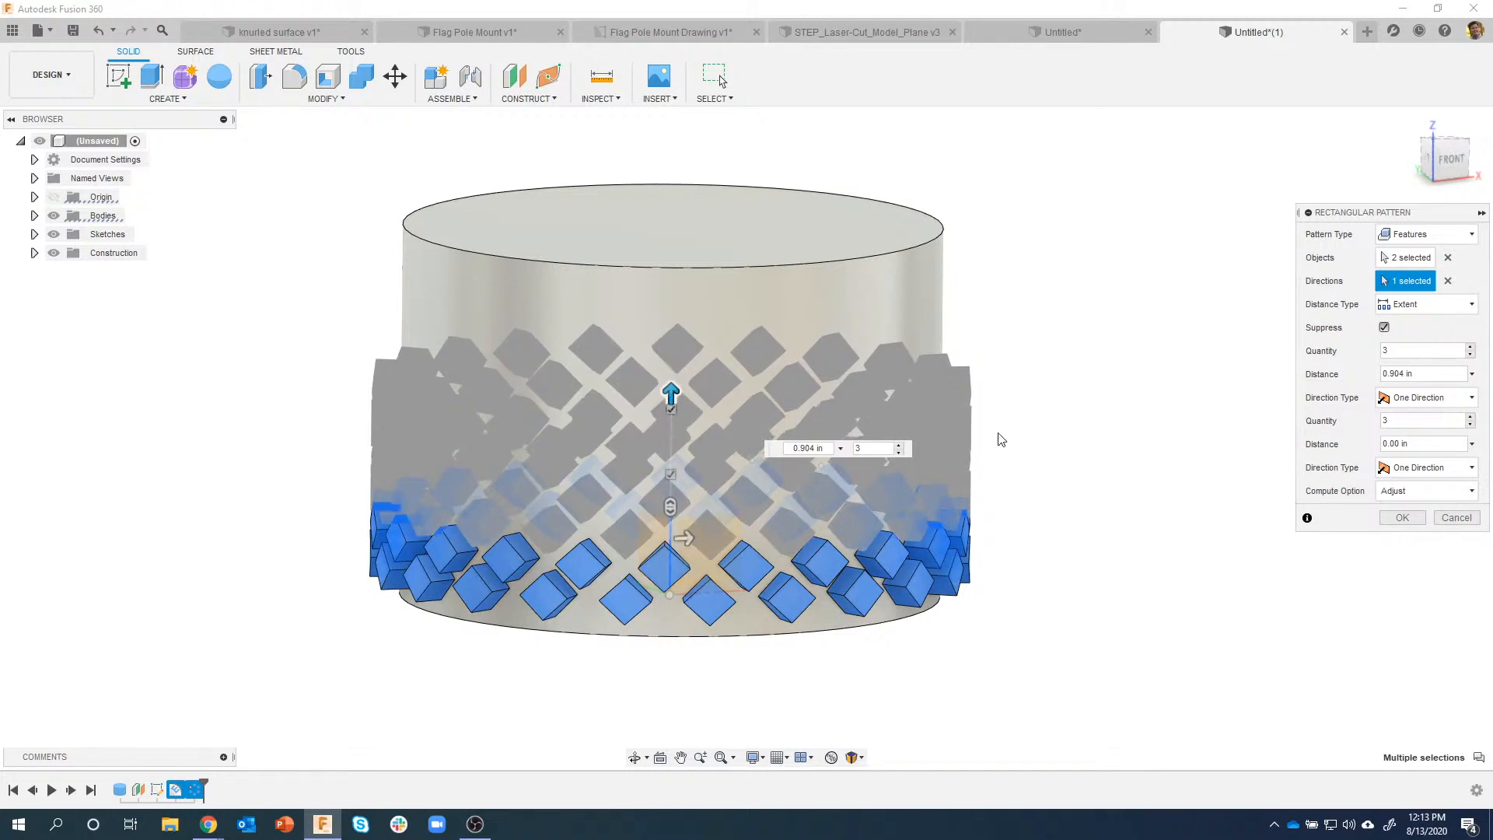
left_click(1402, 517)
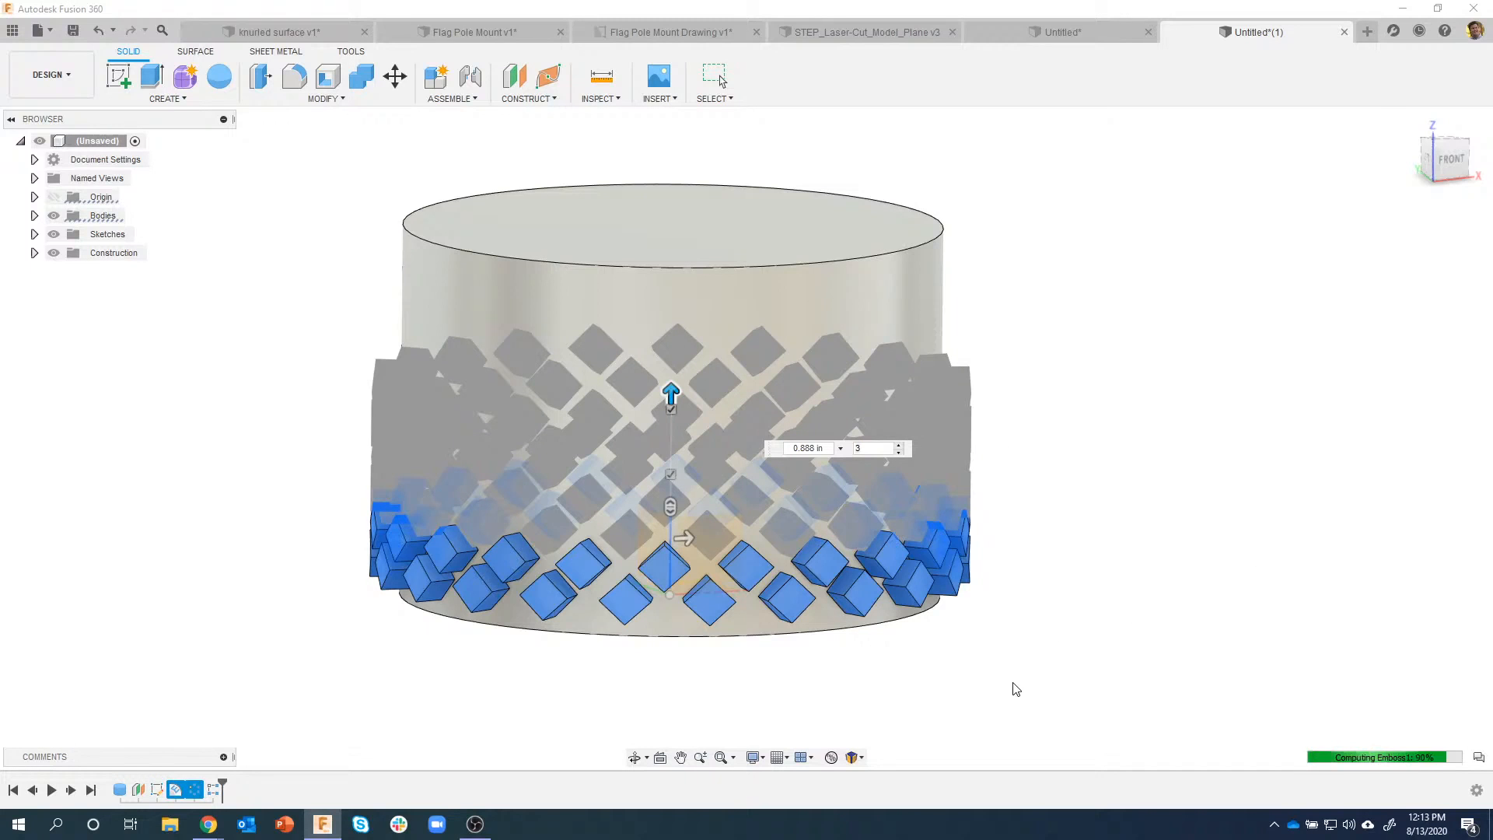
mouse_move(1013, 691)
middle_mouse_down("shift")
mouse_move(1044, 684)
mouse_move(983, 733)
mouse_move(1053, 721)
mouse_move(1019, 706)
middle_mouse_up("shift")
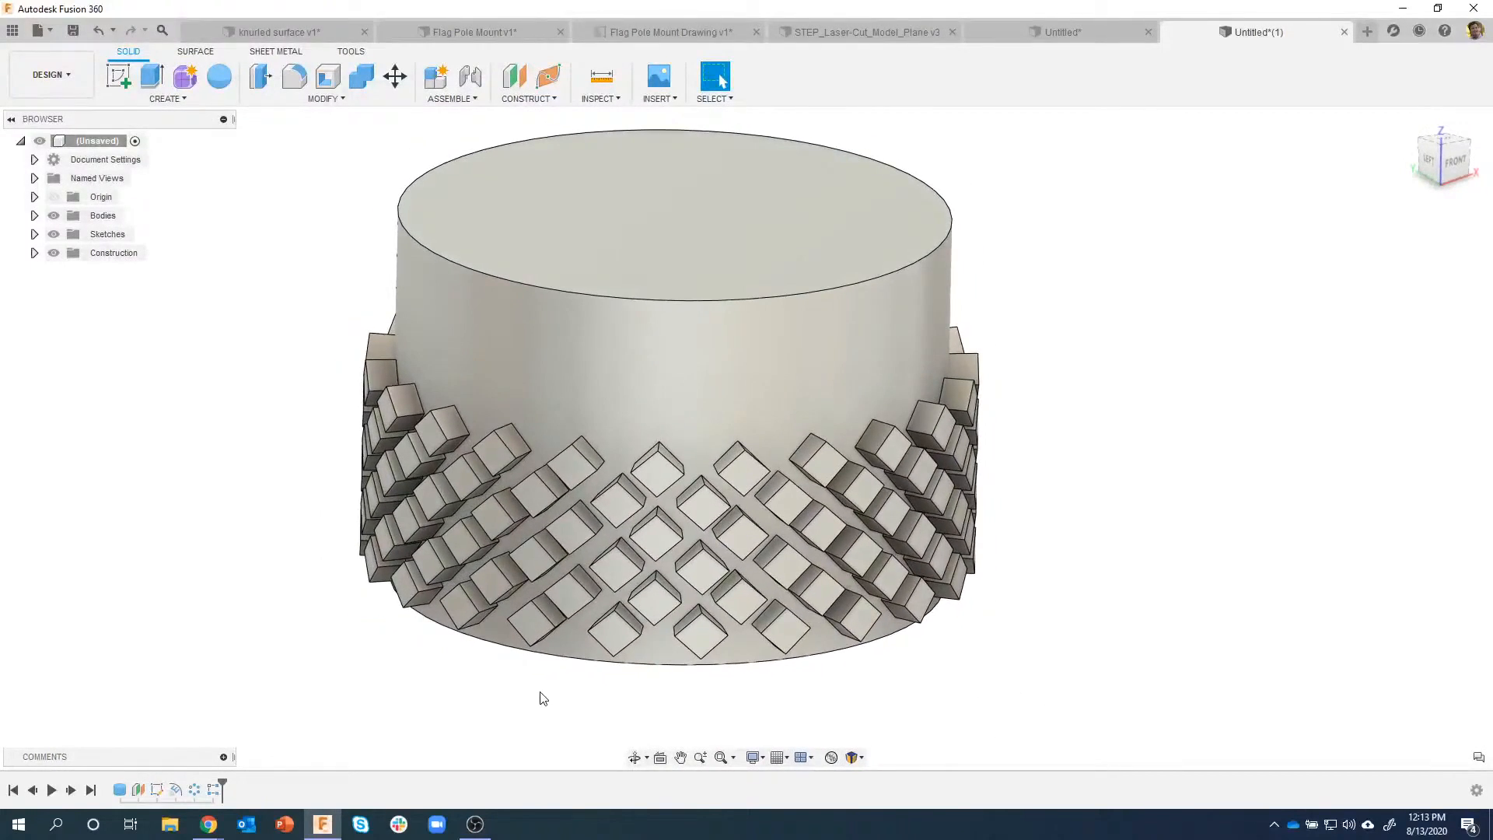
Step: Edit the Emboss feature and set the diamonds' raised depth to 0.1 in
double_click(177, 791)
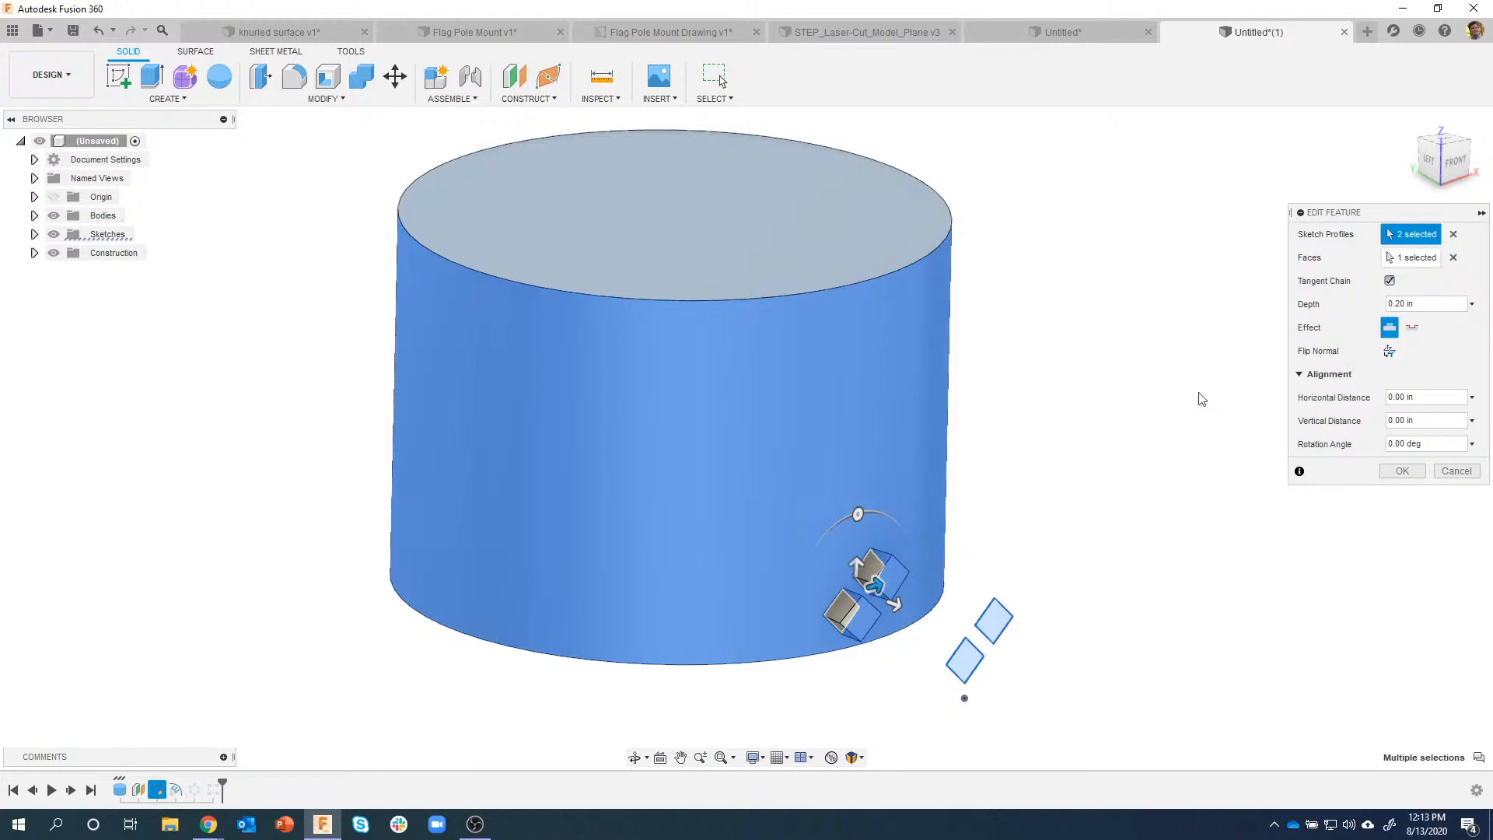
left_click(1399, 305)
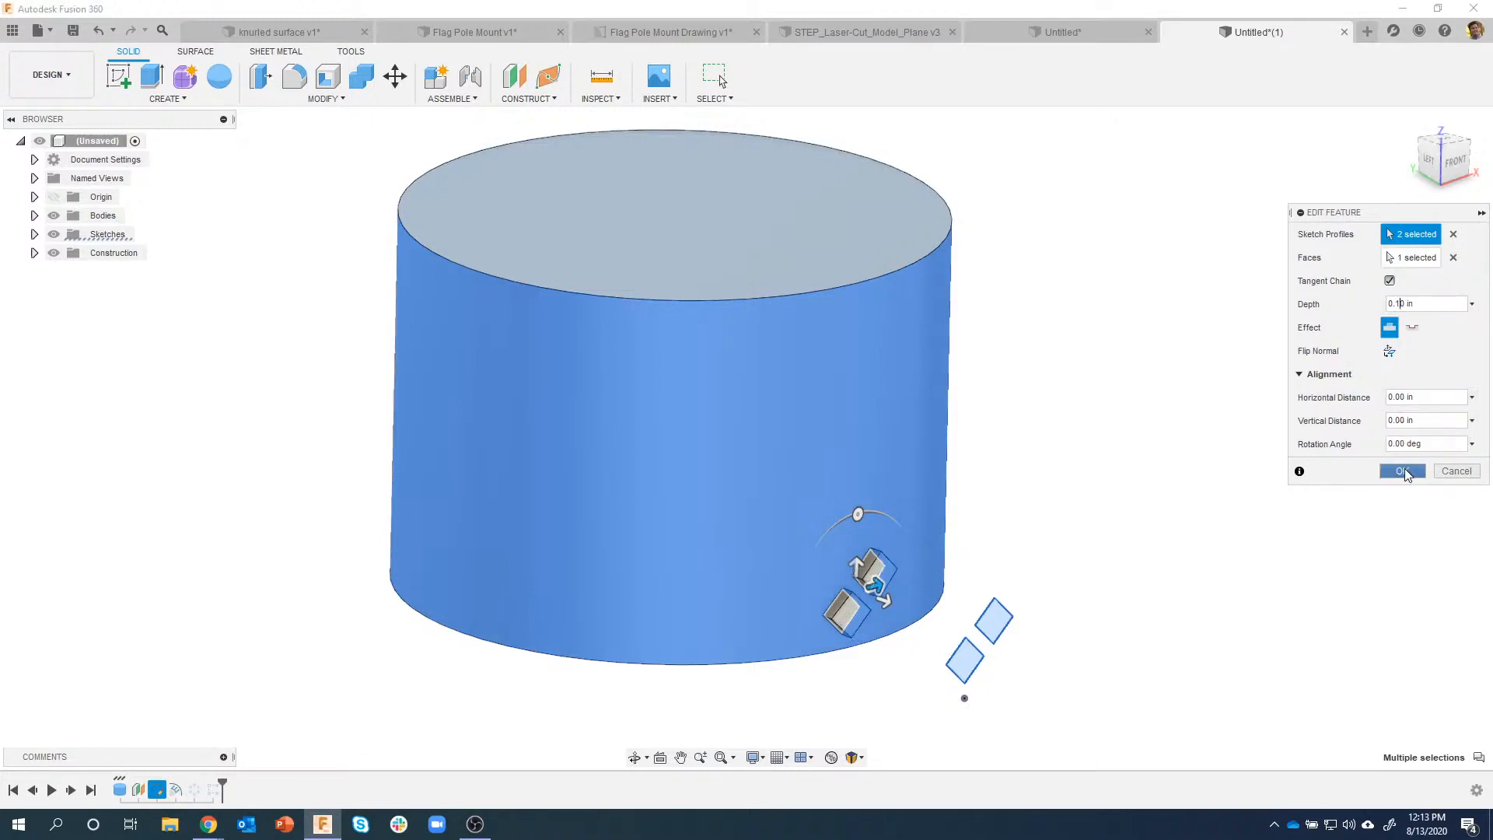
left_click(1403, 471)
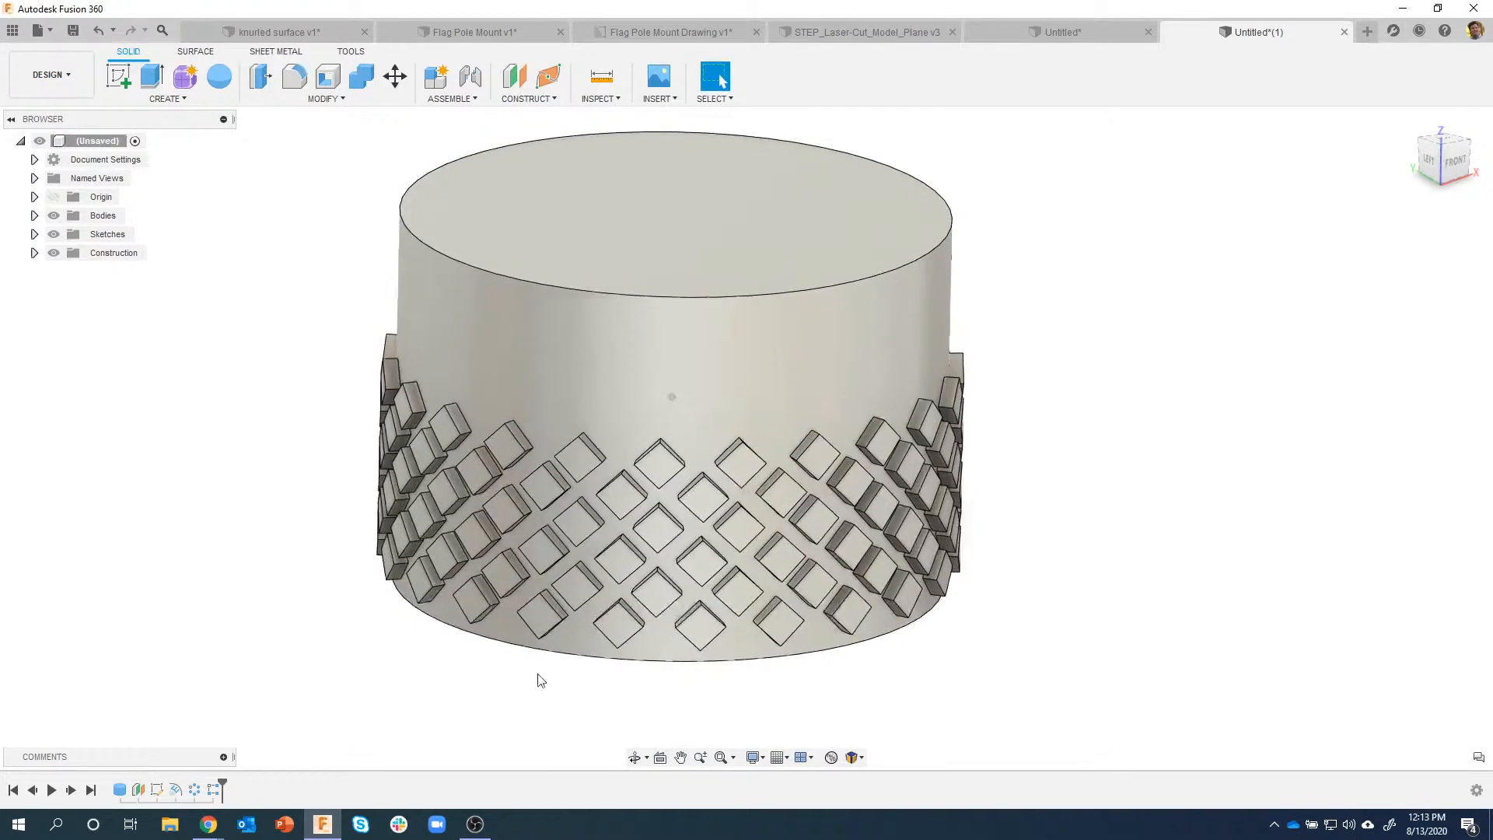
Step: Reopen the diamond sketch, enlarge the lower diamond by pulling its upper corner upward, and finish the sketch to update the pattern
double_click(157, 790)
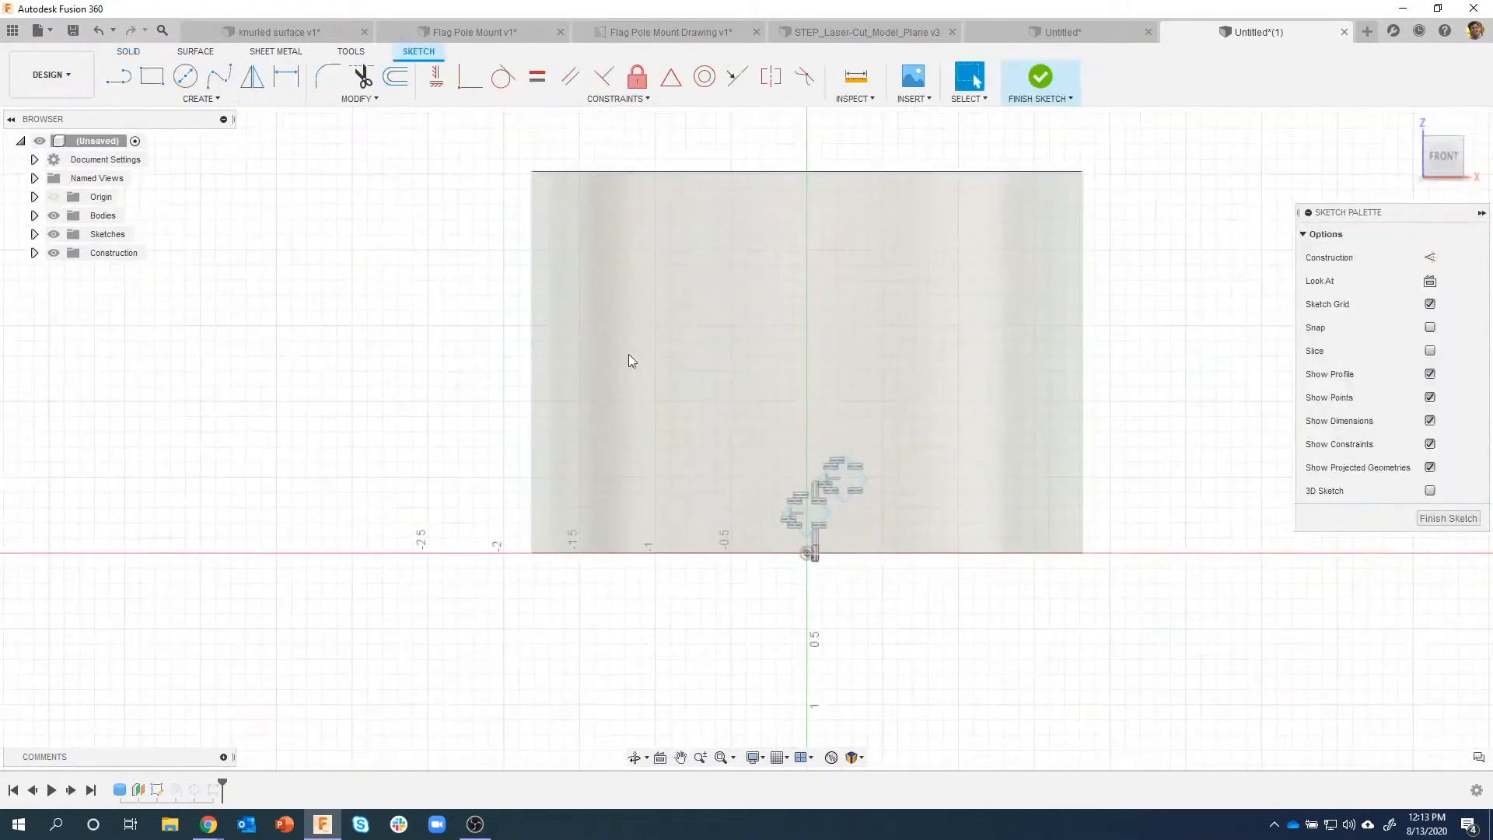
scroll(782, 455, "up", 5)
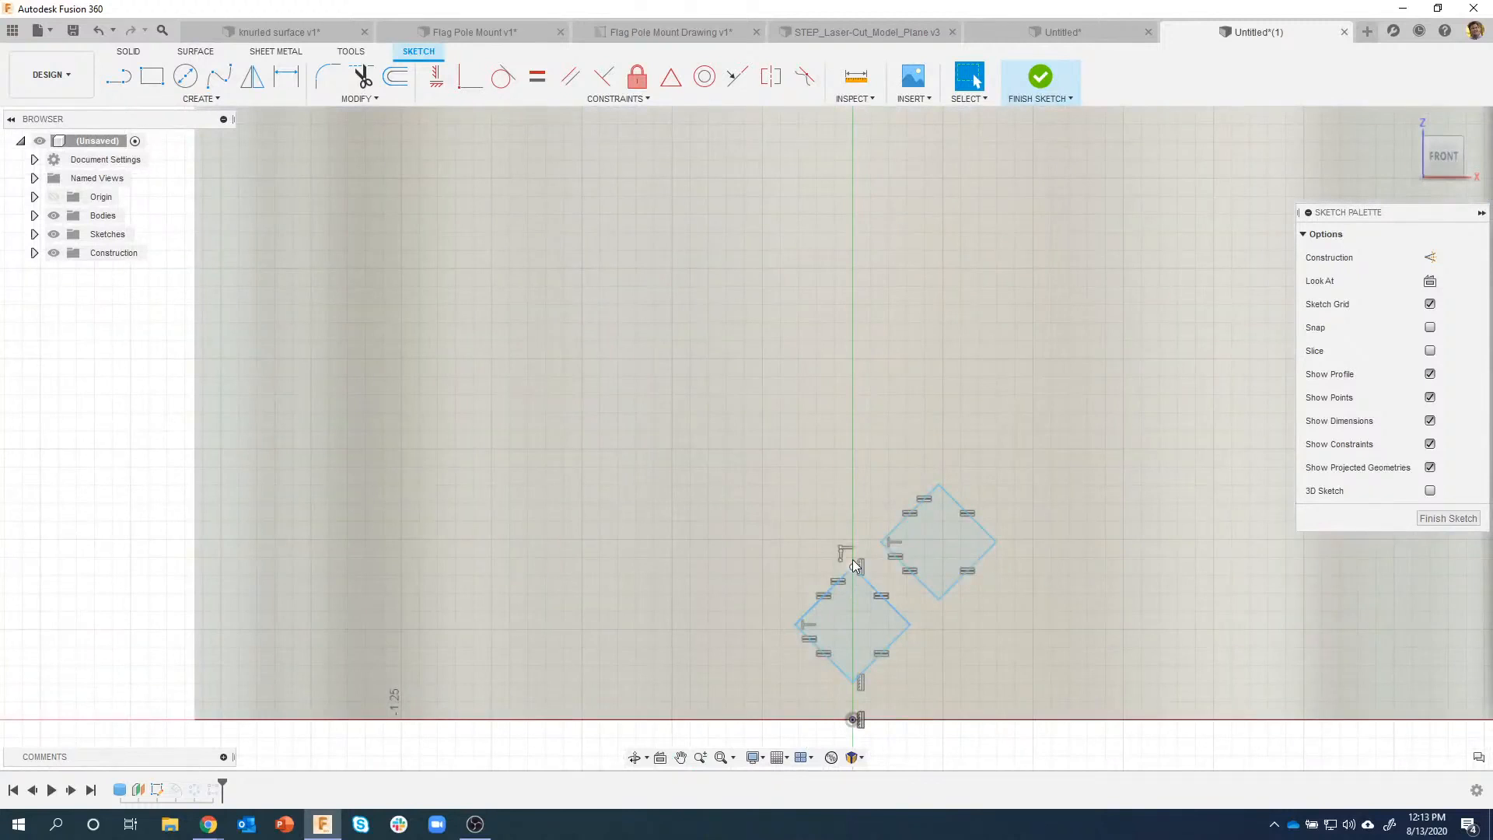
left_click_drag(852, 559, 853, 526)
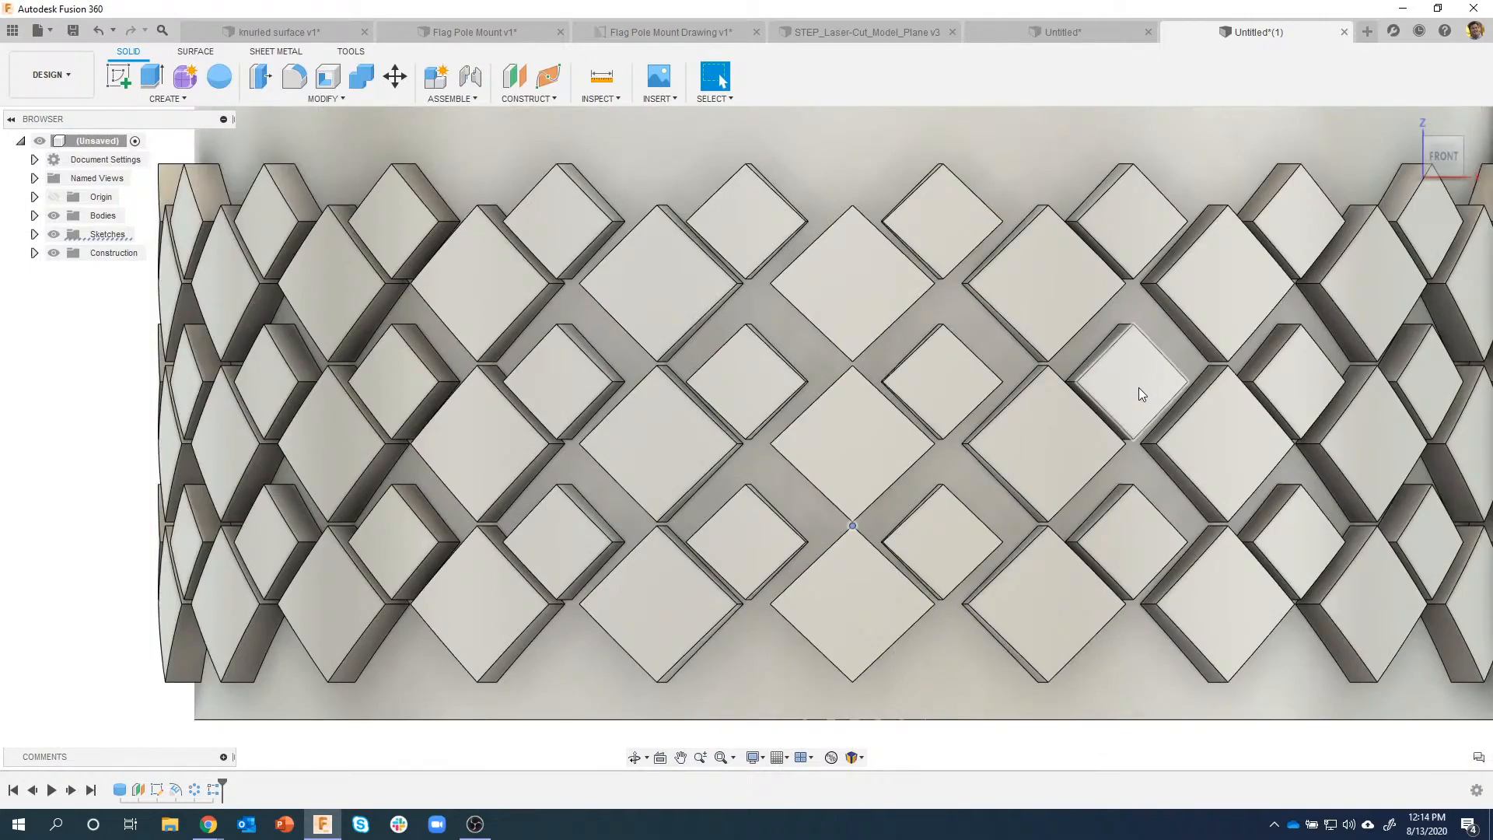
scroll(1138, 387, "down", 5)
middle_click_drag(1122, 425, 1357, 698, "shift")
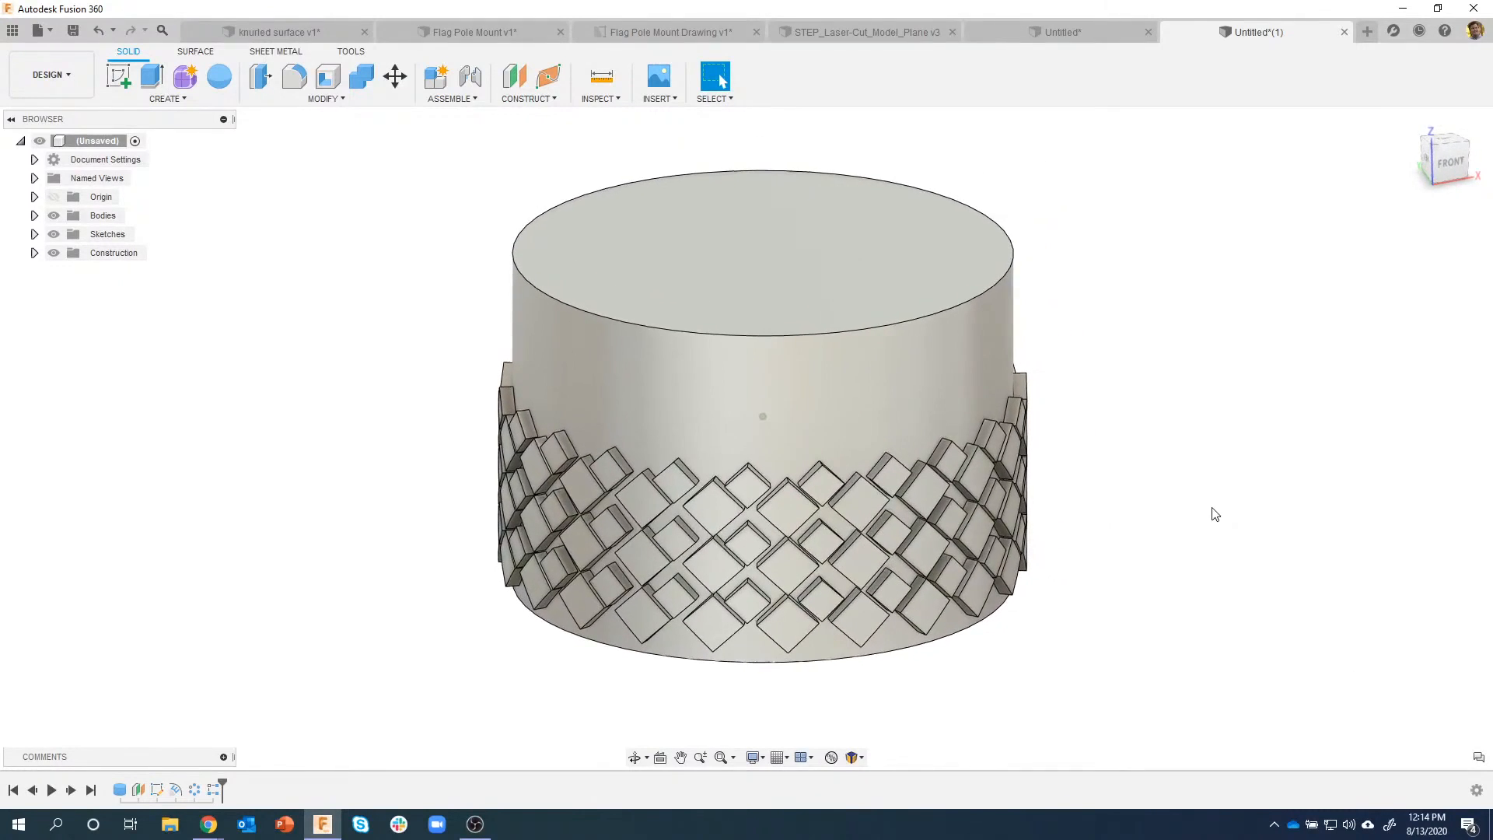
Step: In the knurled surface design, roll the history back to the Emboss feature and replay the remaining features to examine how the knurl was built
left_click(276, 32)
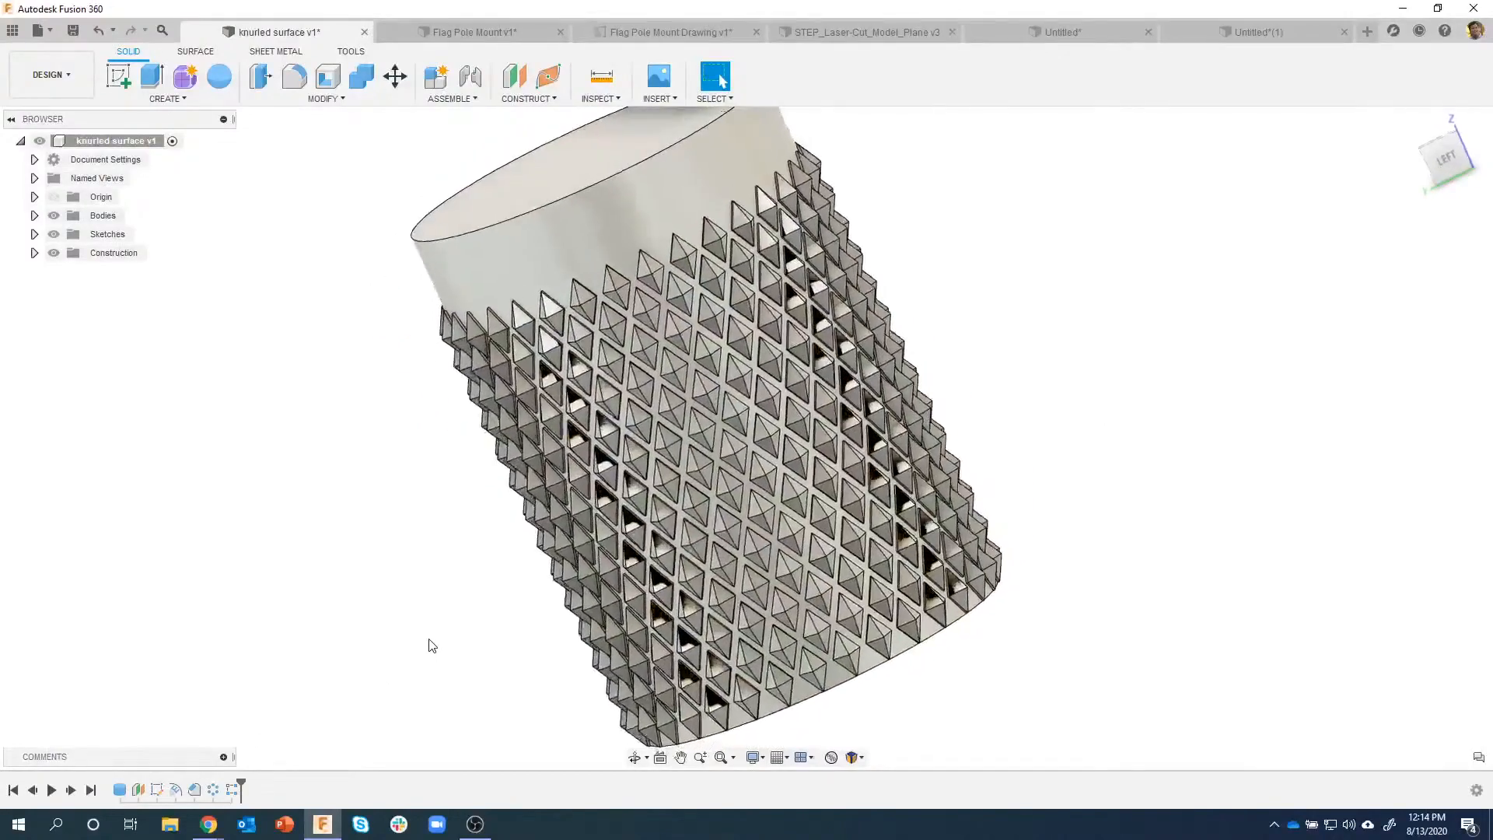
left_click(176, 792)
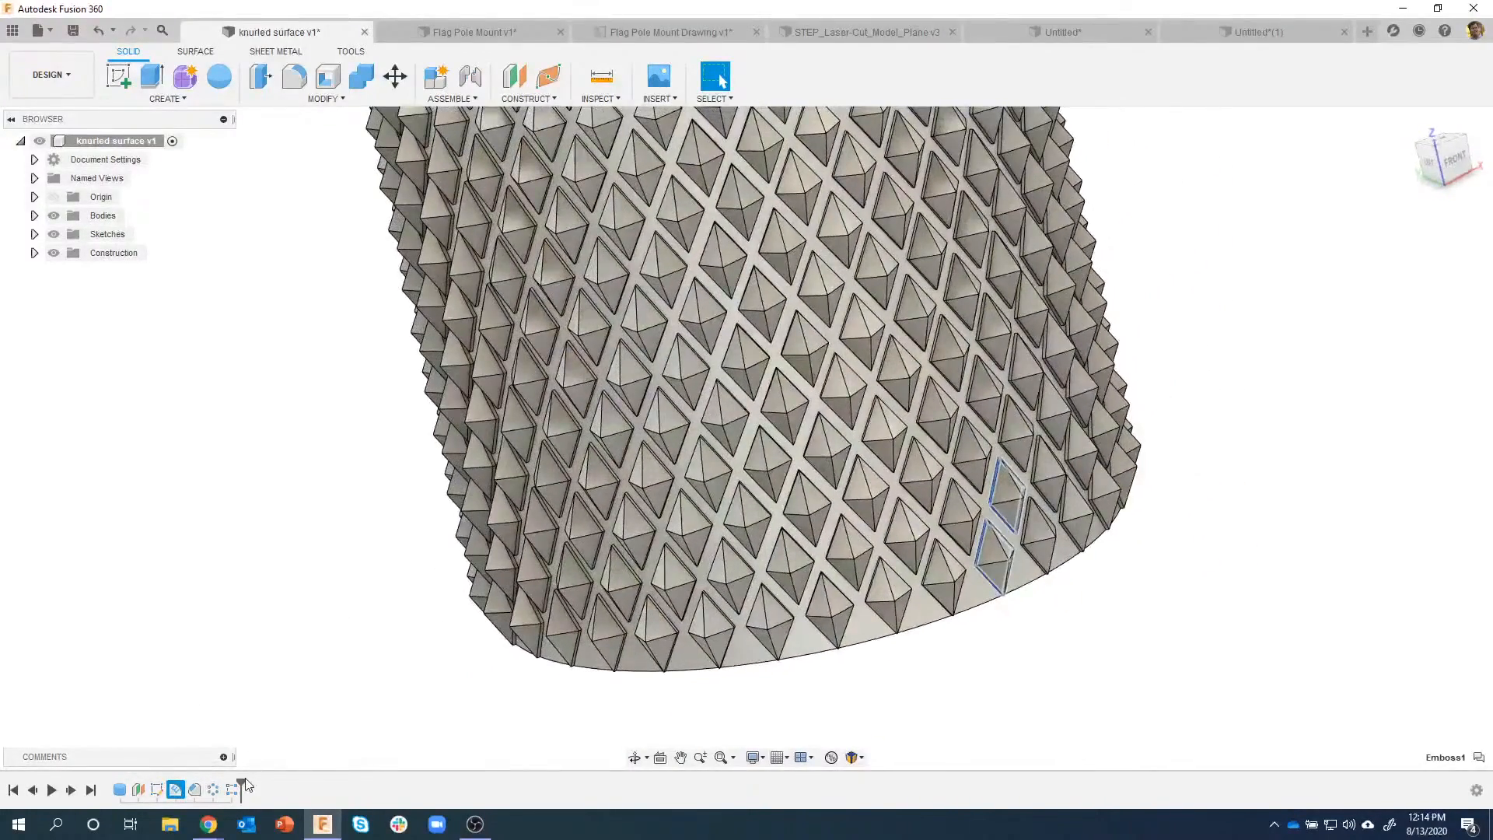
left_click_drag(242, 787, 184, 779)
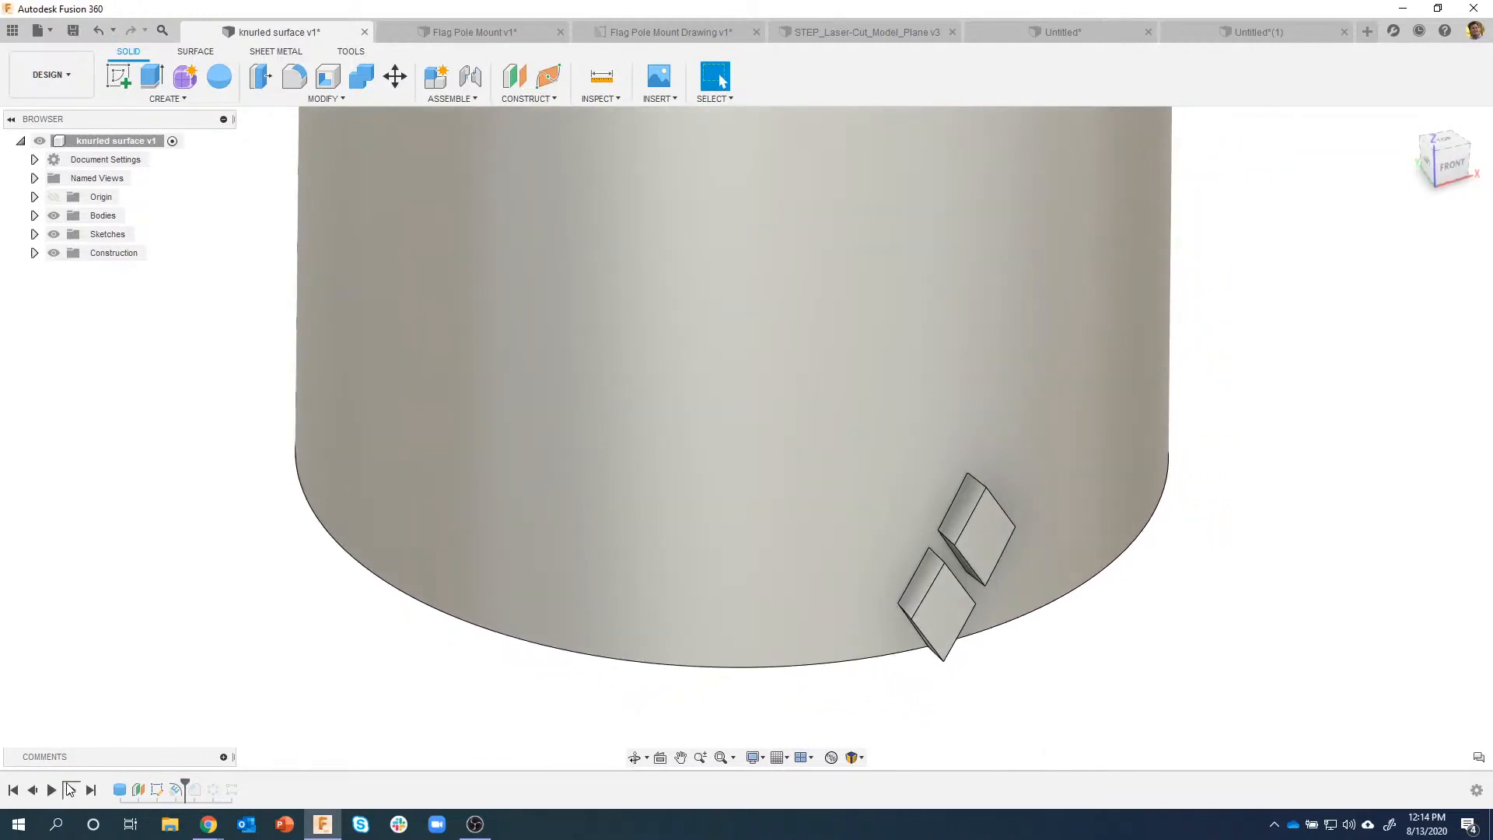
left_click(70, 790)
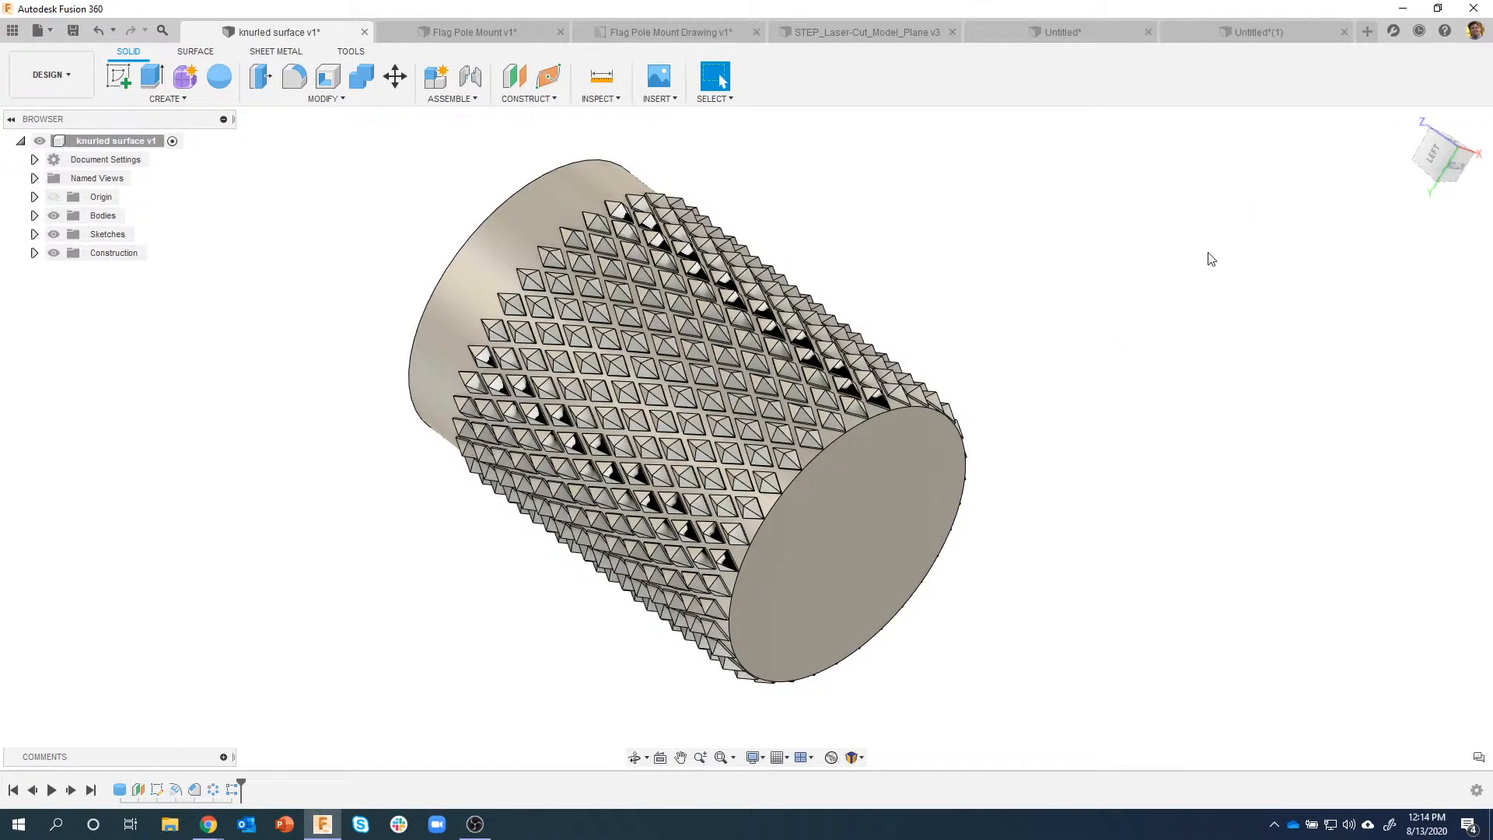
Step: Create a new design and start a sketch on the front XZ plane
left_click(1364, 35)
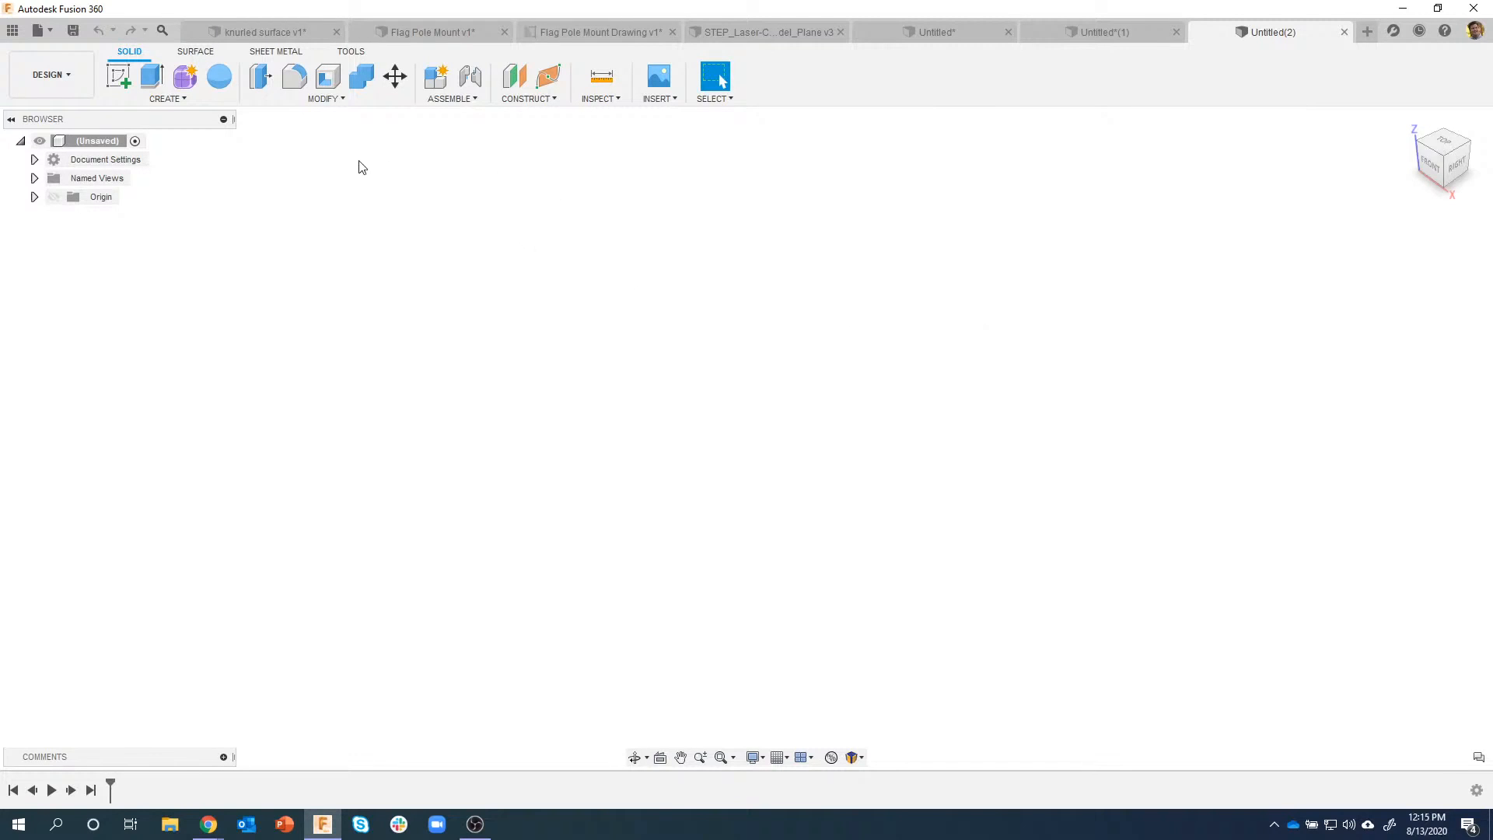
left_click(118, 81)
left_click(787, 427)
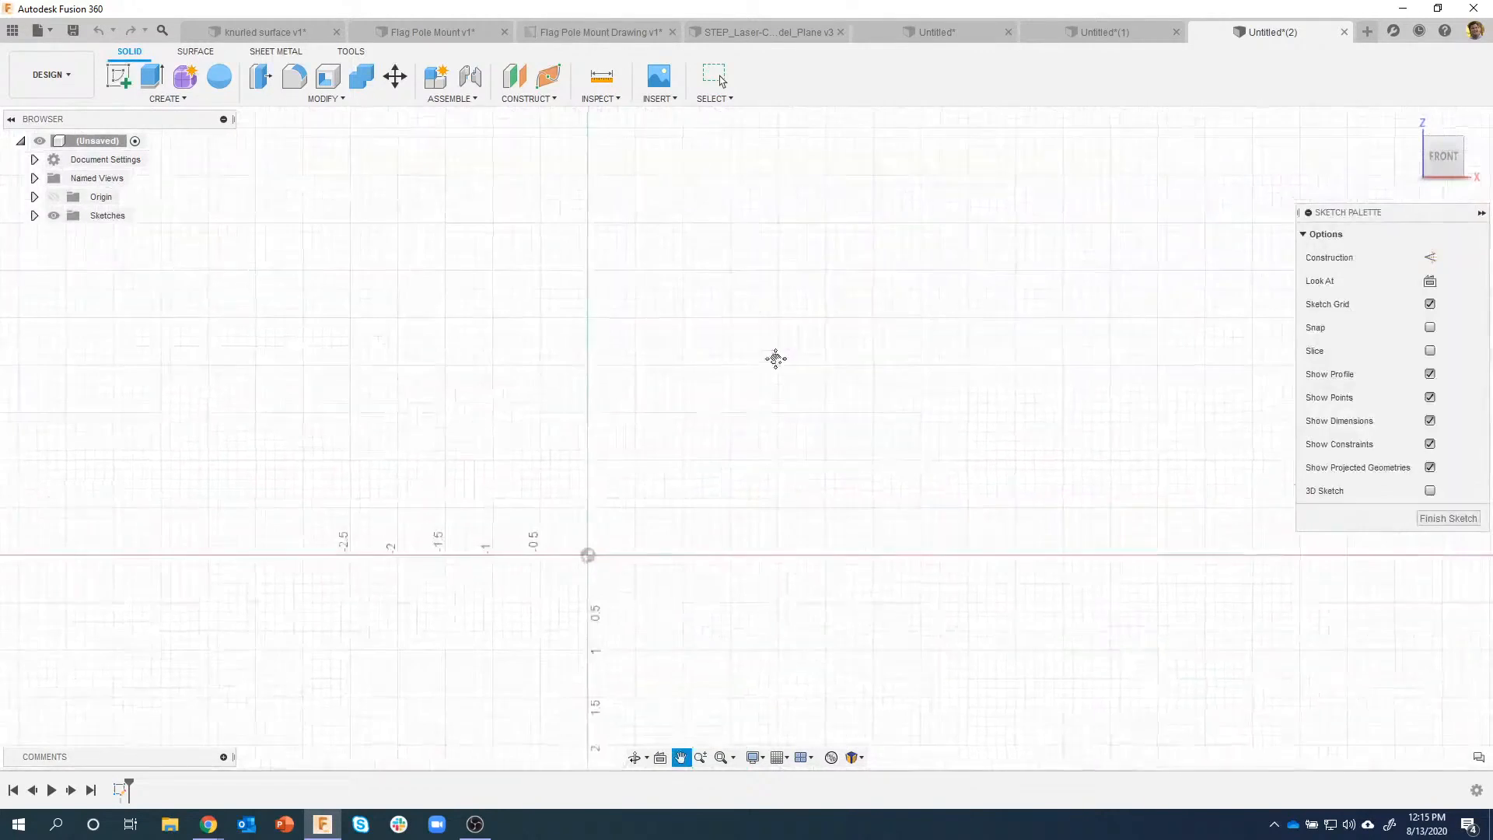
Step: Draw a closed trapezoid with its lower inner corner at the origin, about 3.8 in wide at the base and 2.1 in high, and finish the sketch
left_click(587, 554)
left_click(588, 354)
left_click(325, 354)
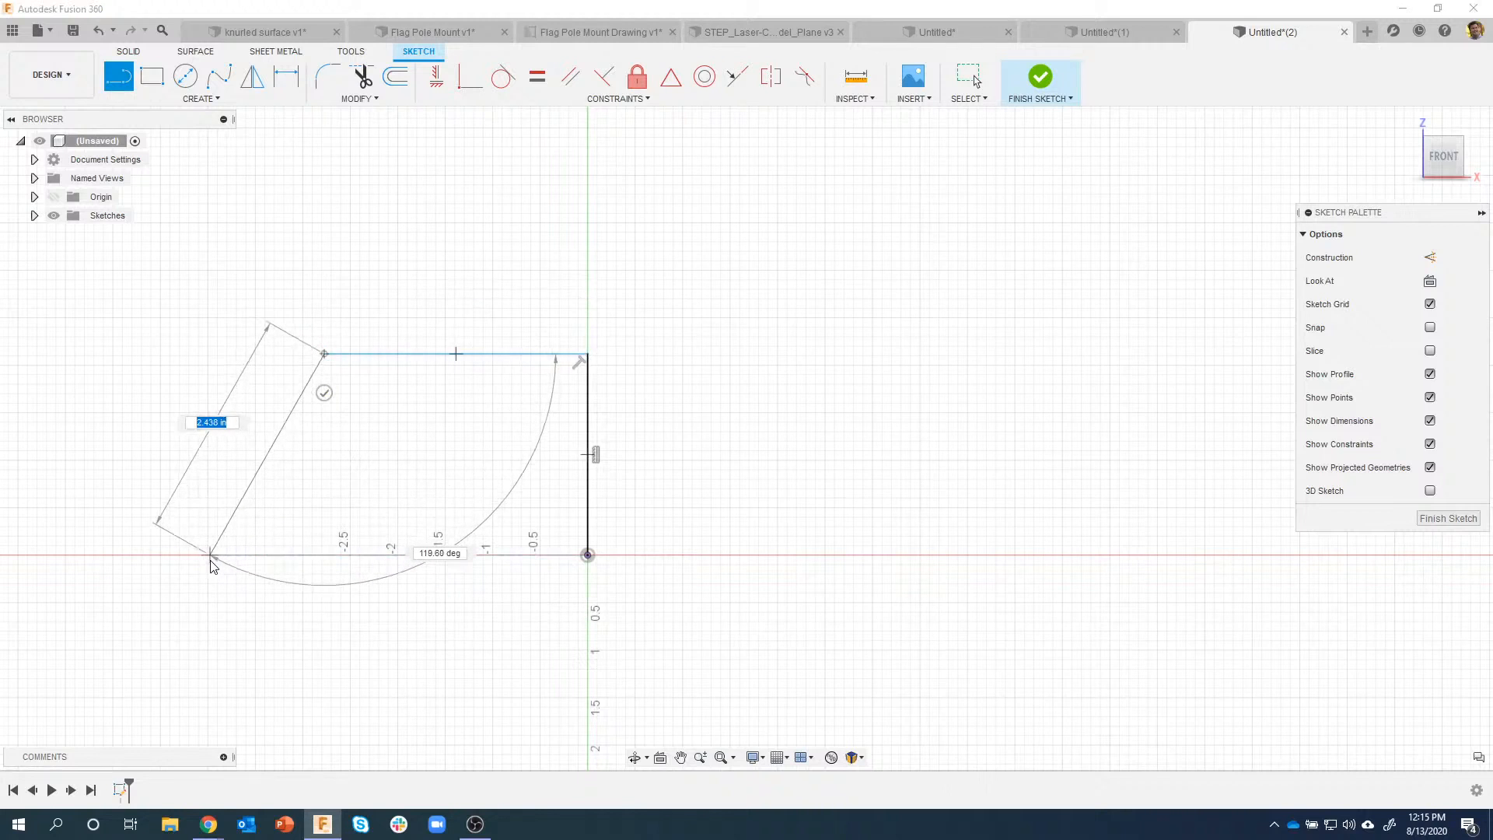
left_click(228, 555)
left_click(587, 555)
left_click(1063, 81)
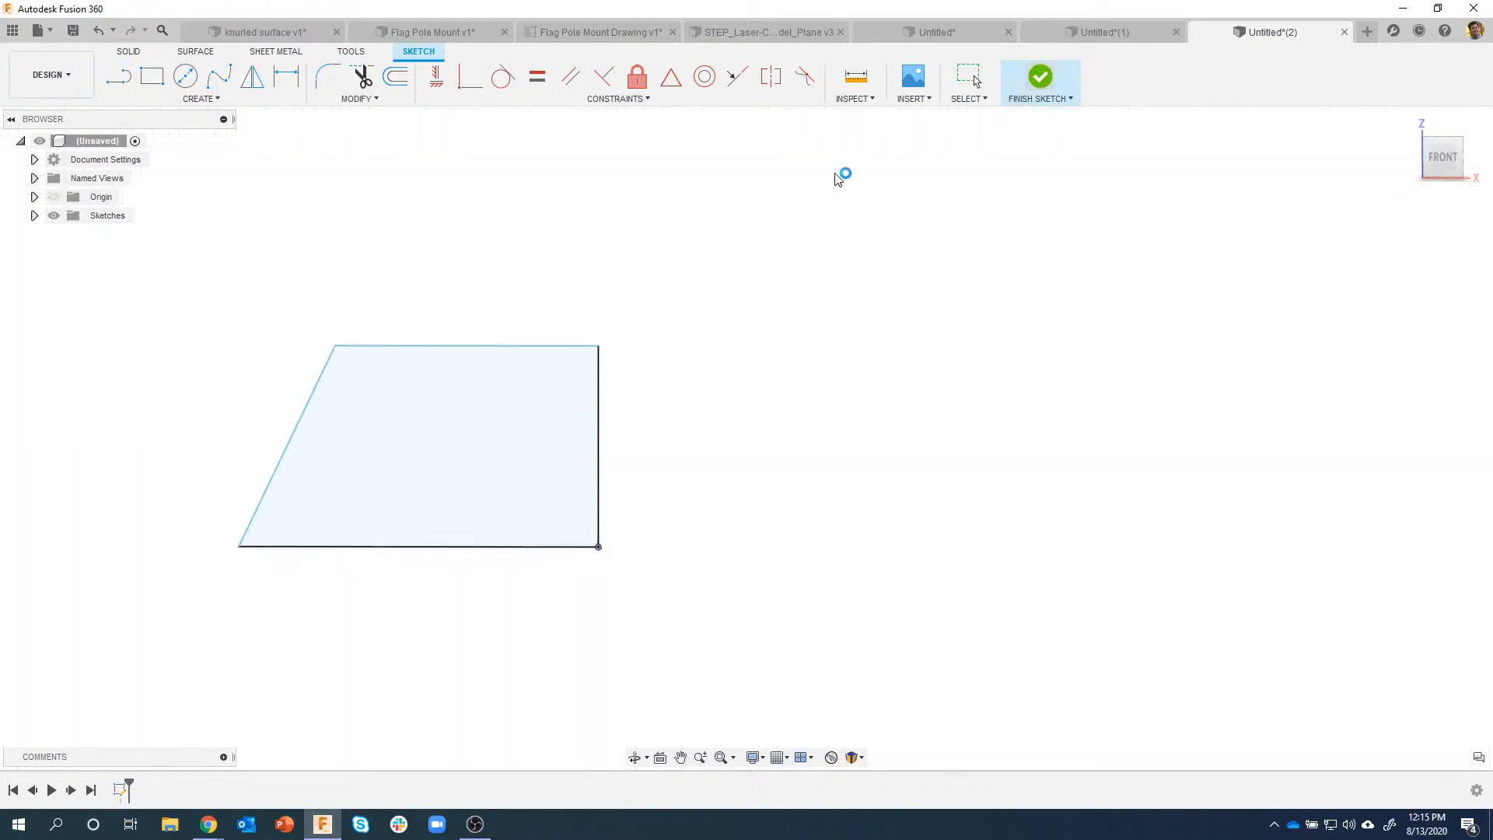
Step: Revolve the trapezoid profile 360 degrees about its vertical inner edge as a new body
left_click(194, 101)
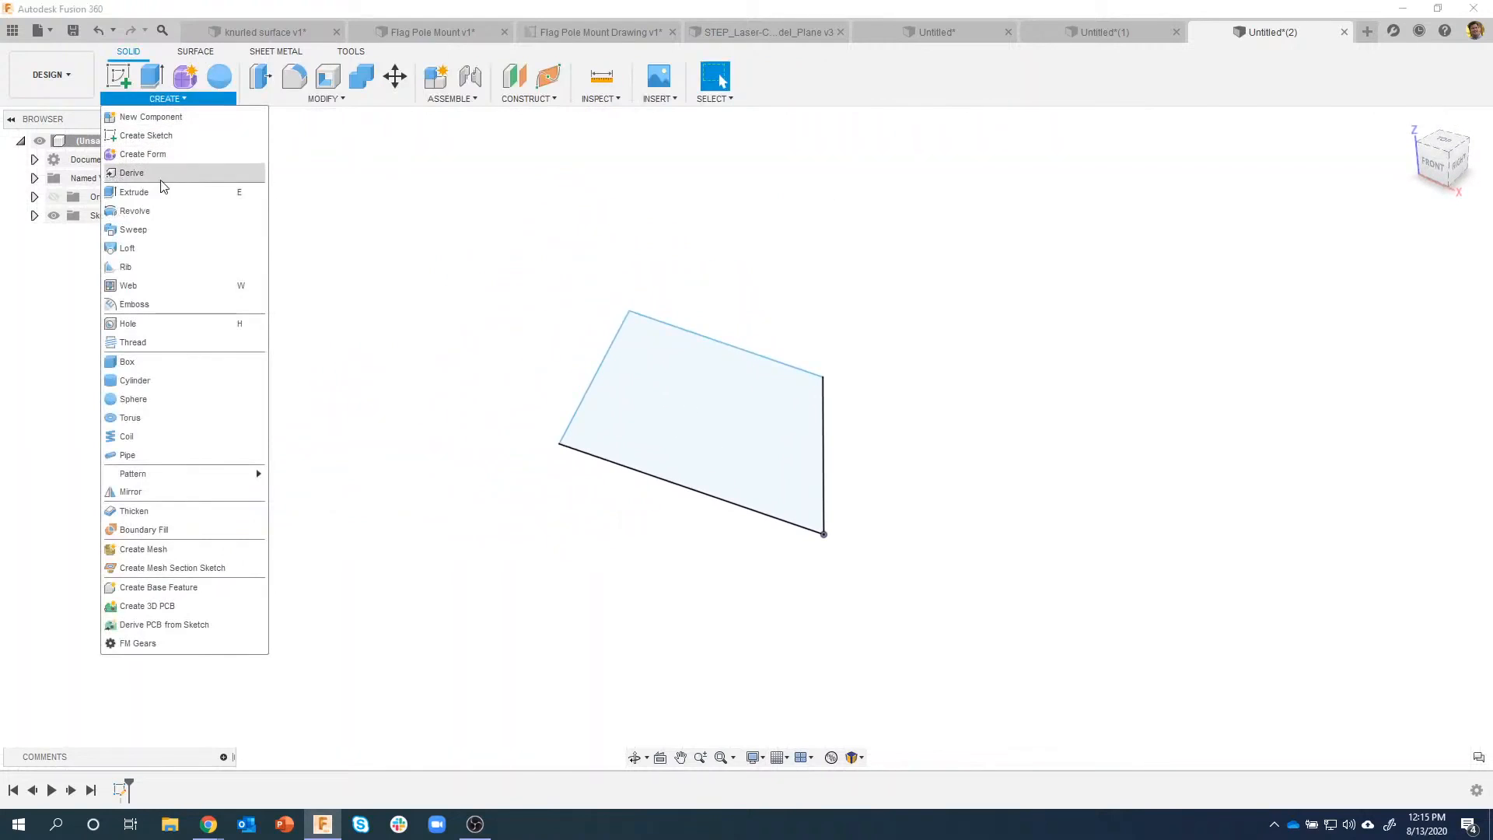
left_click(148, 211)
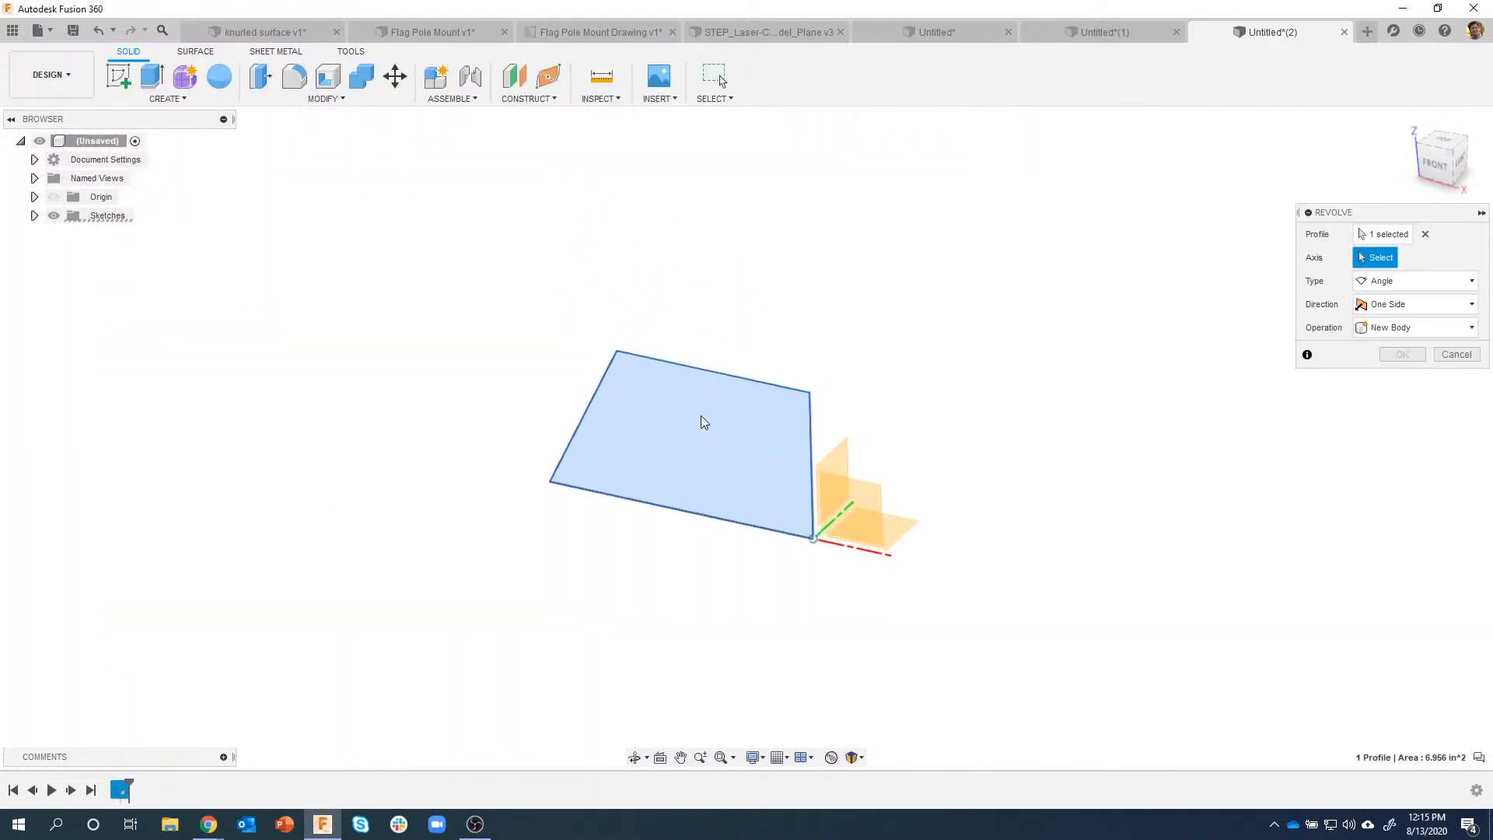
left_click(813, 427)
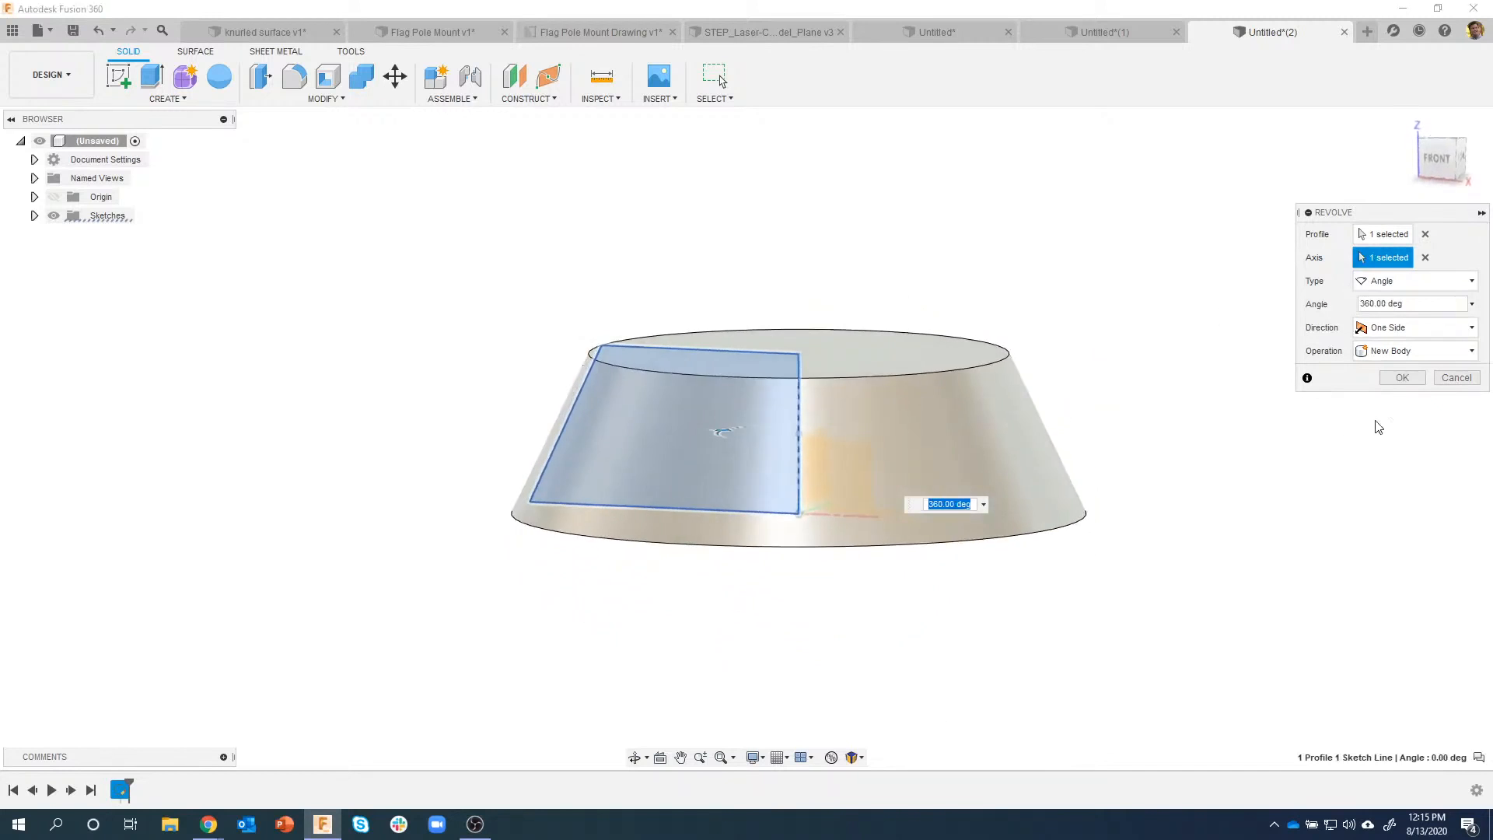
left_click(1402, 384)
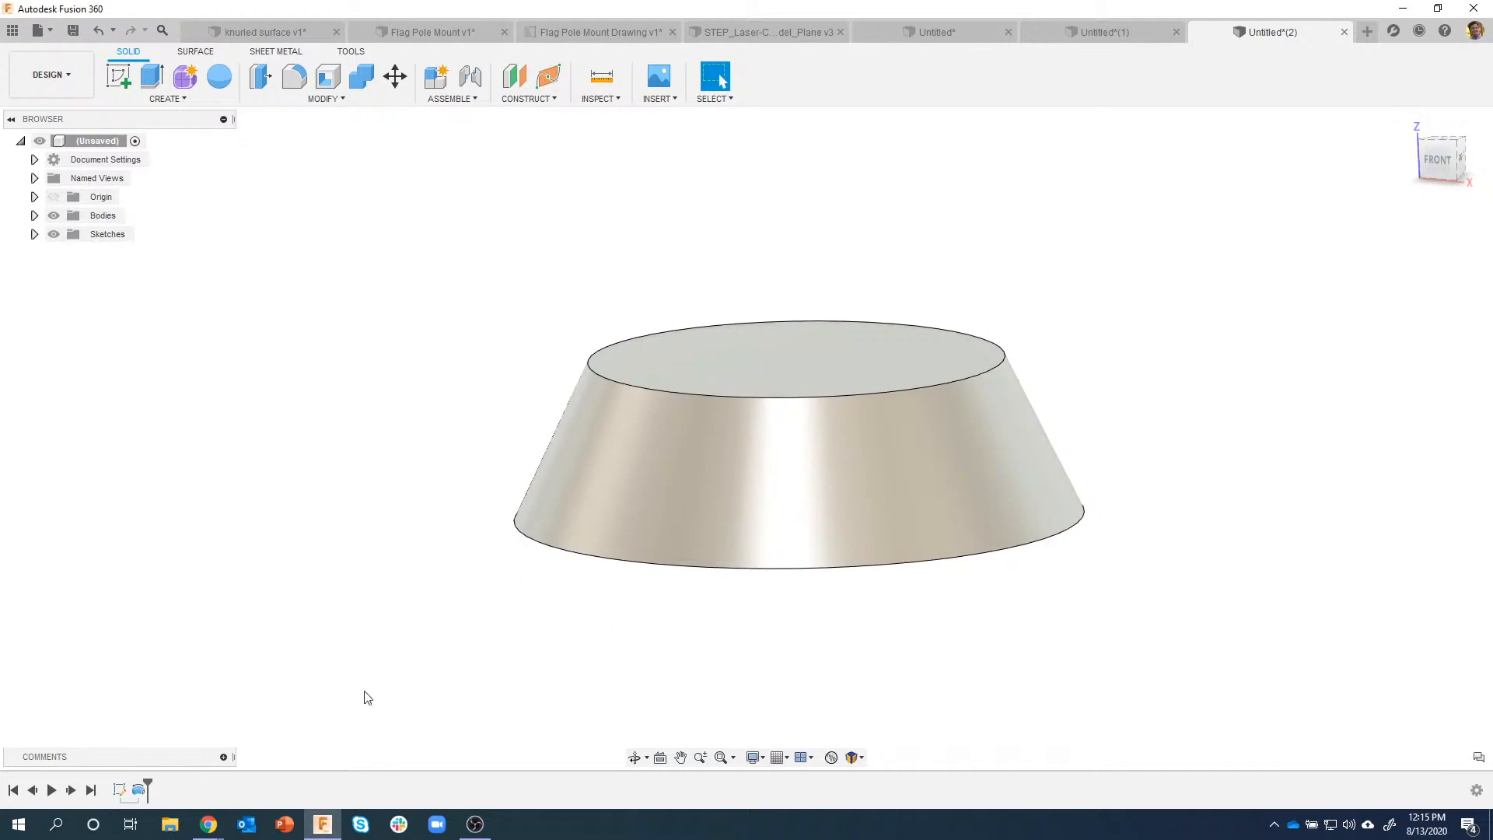
Step: Show the trapezoid sketch on the revolved body and lower its top edge slightly
left_click(118, 791)
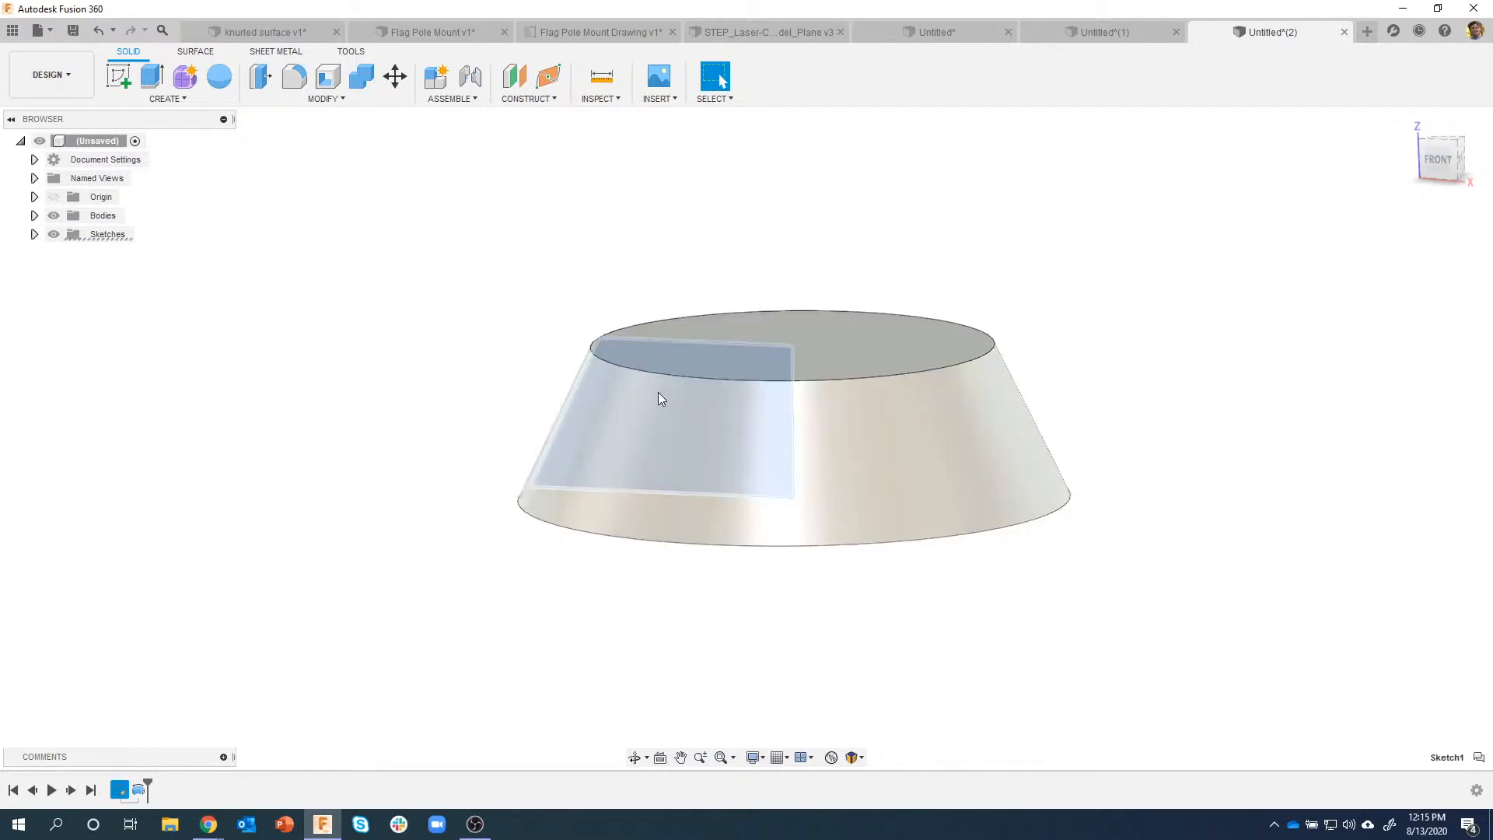
left_click(287, 498)
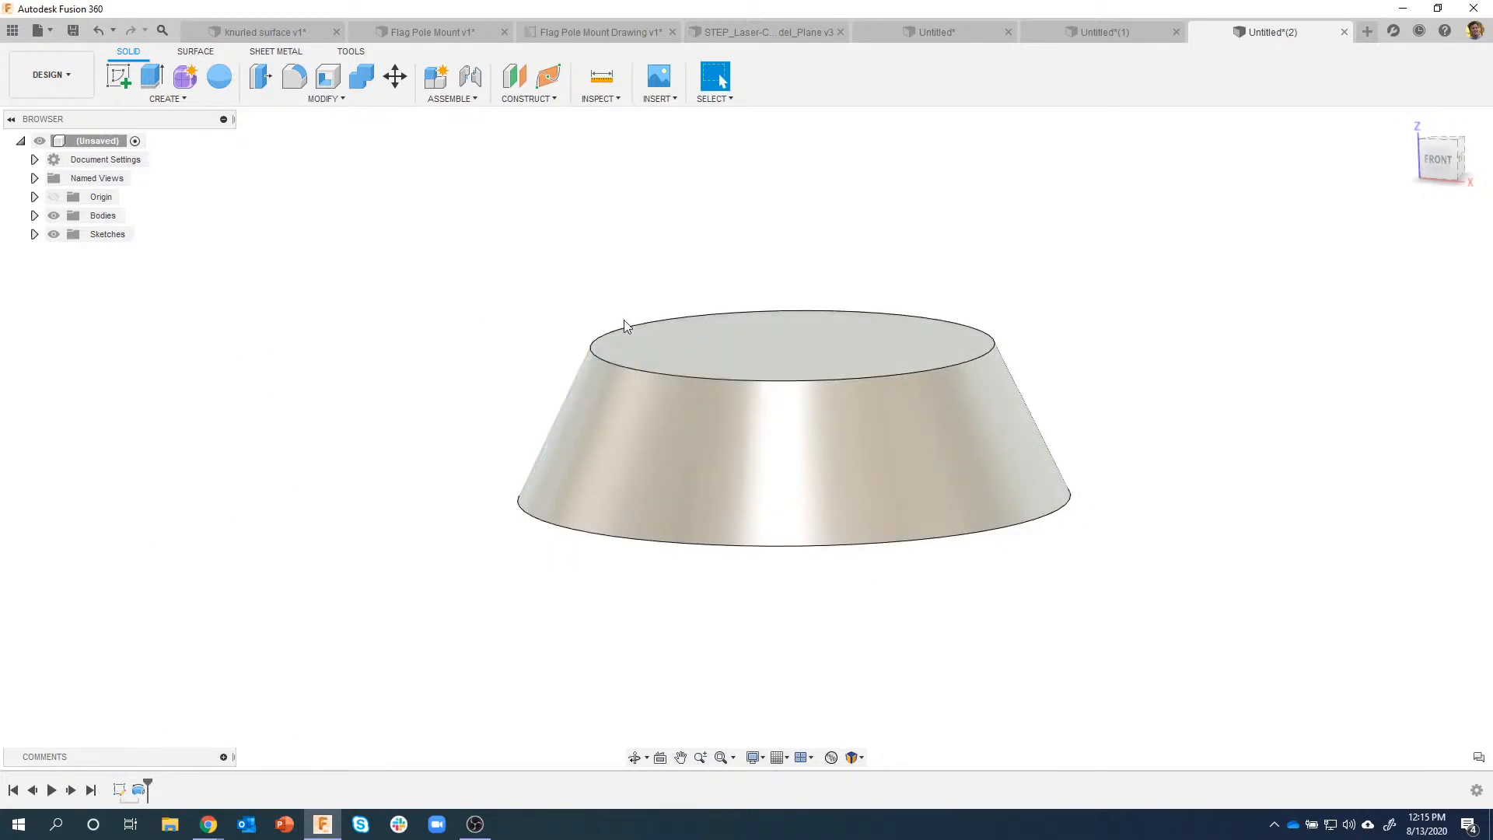
left_click(34, 234)
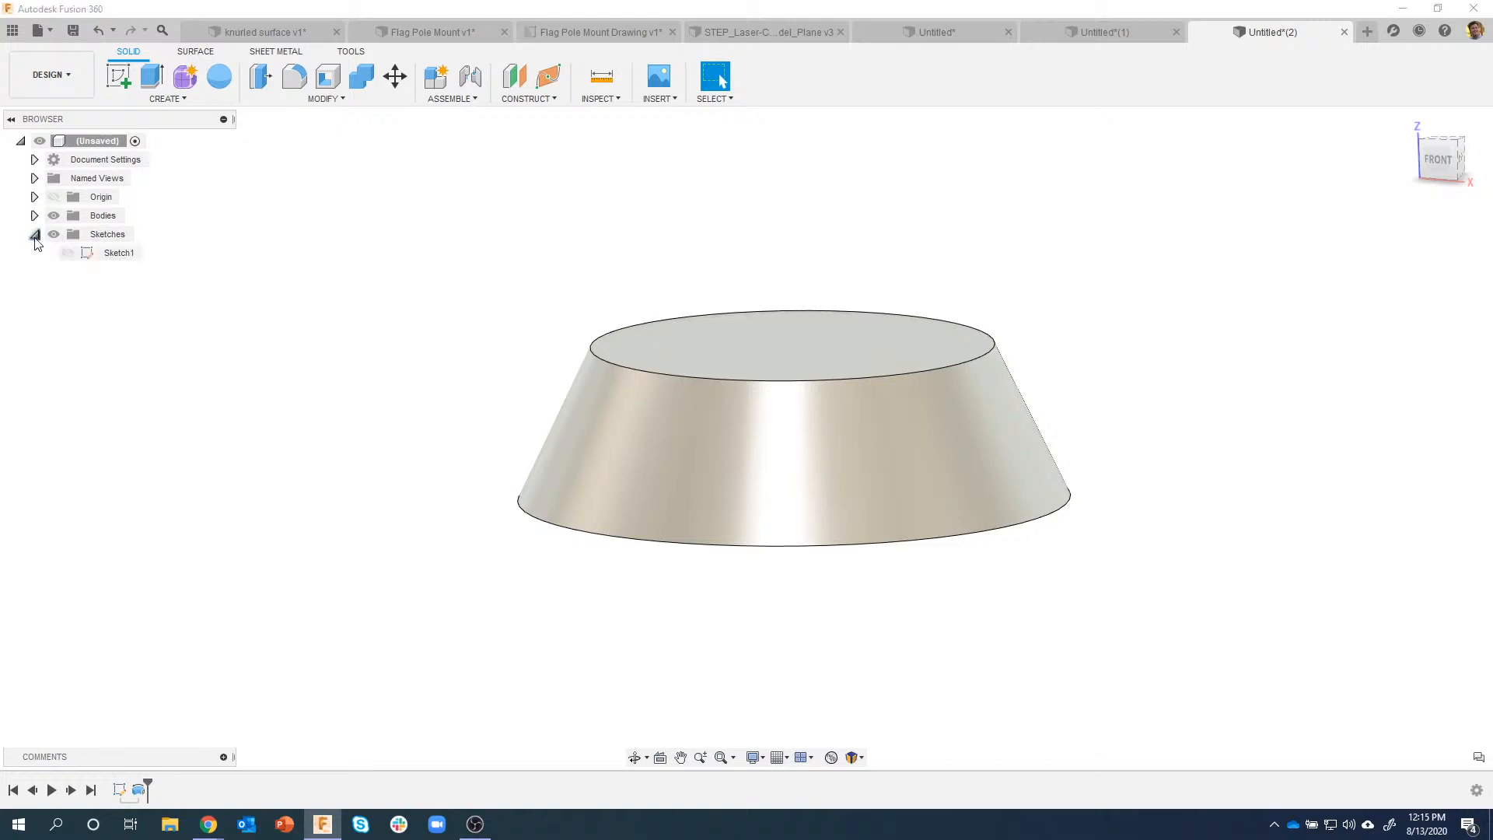
left_click(68, 252)
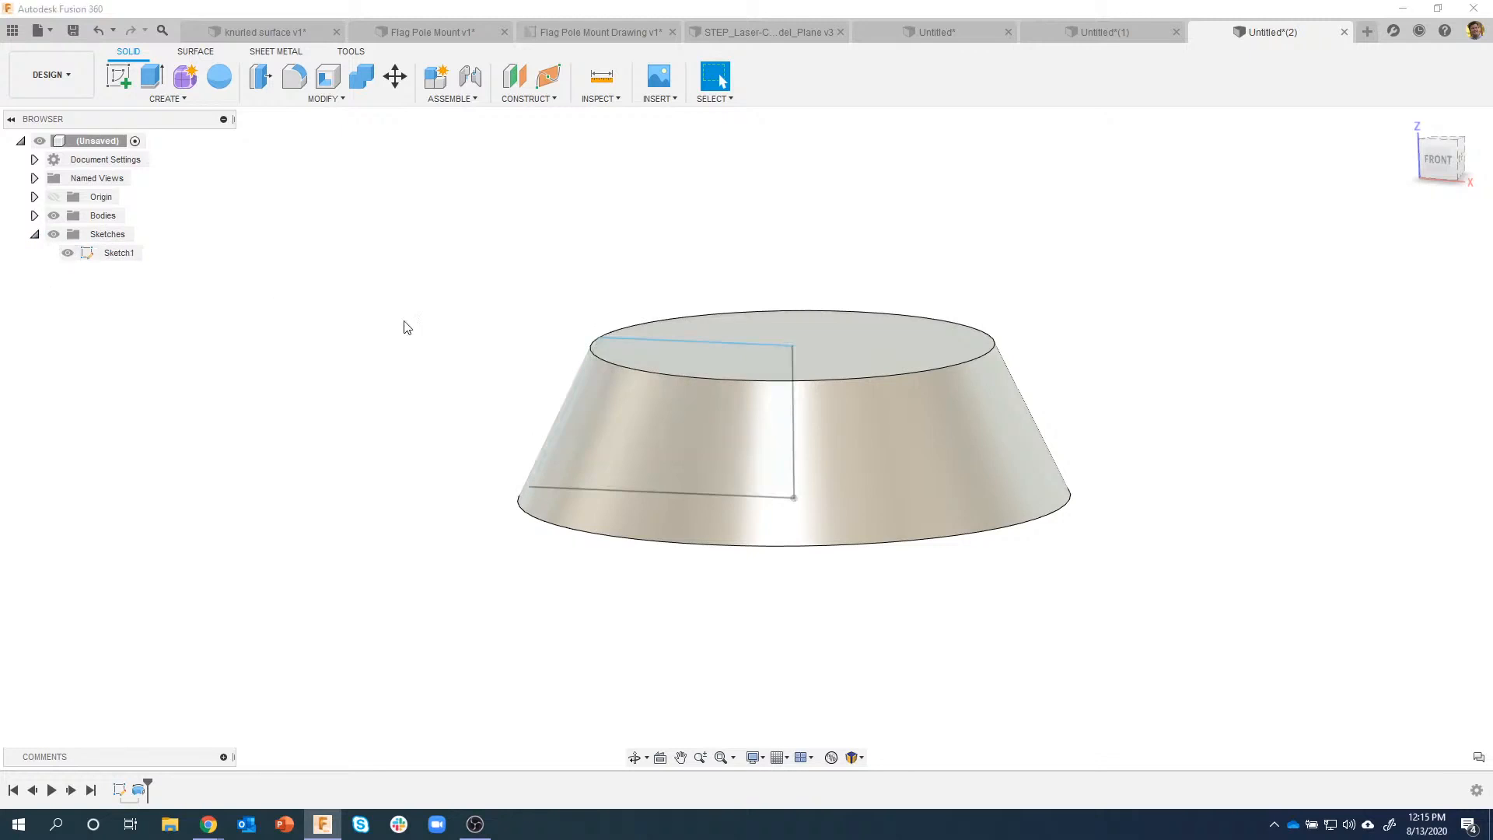
left_click(706, 330)
mouse_move(708, 333)
left_mouse_down()
mouse_move(706, 301)
mouse_move(694, 356)
left_mouse_up()
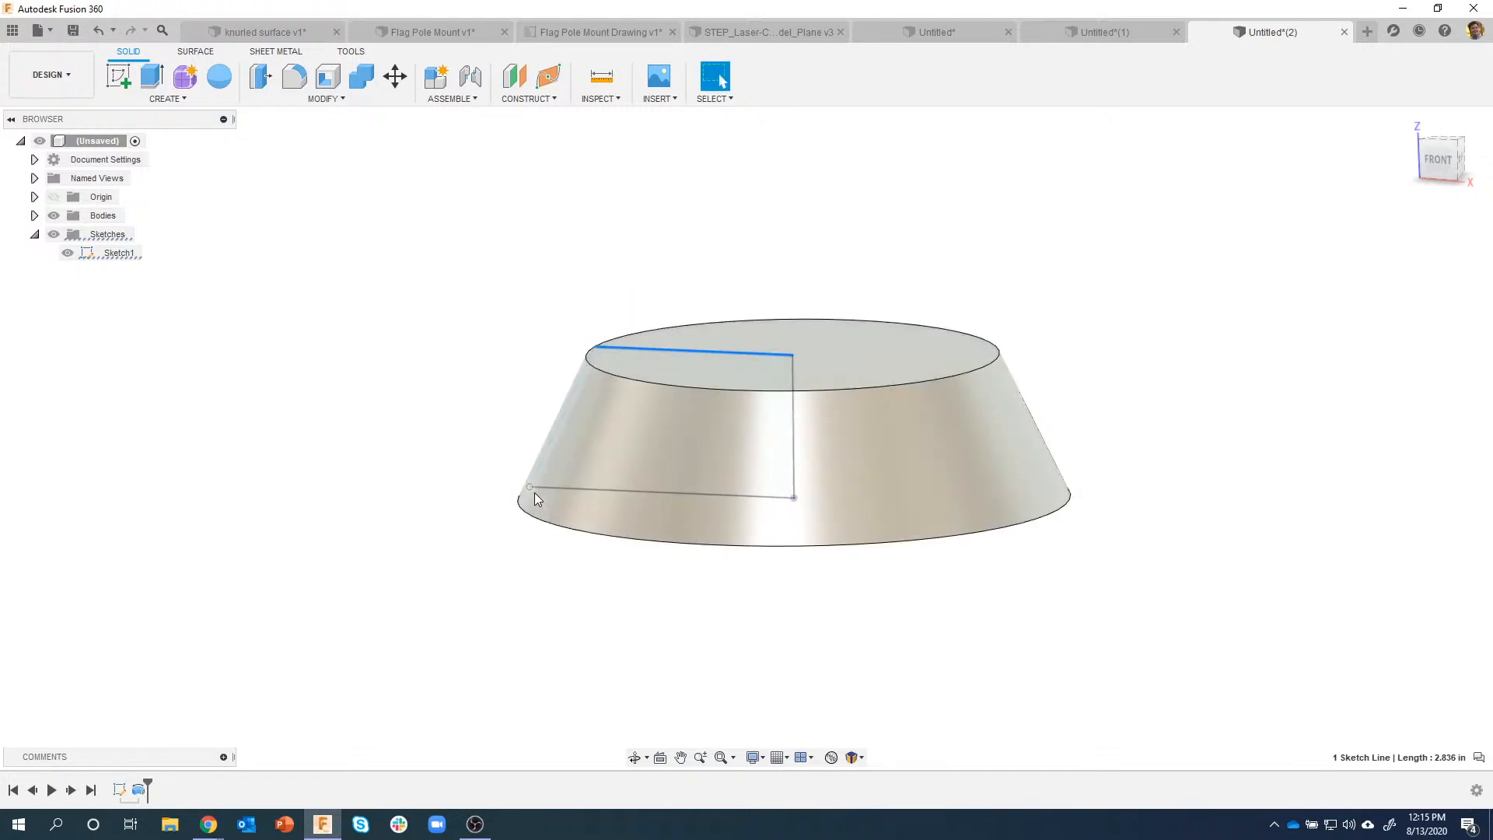
Step: Reshape the cone by moving the outer base corner to about 3.68 in from the axis and raising the top edge, then hide the sketch
left_click_drag(572, 487, 572, 487)
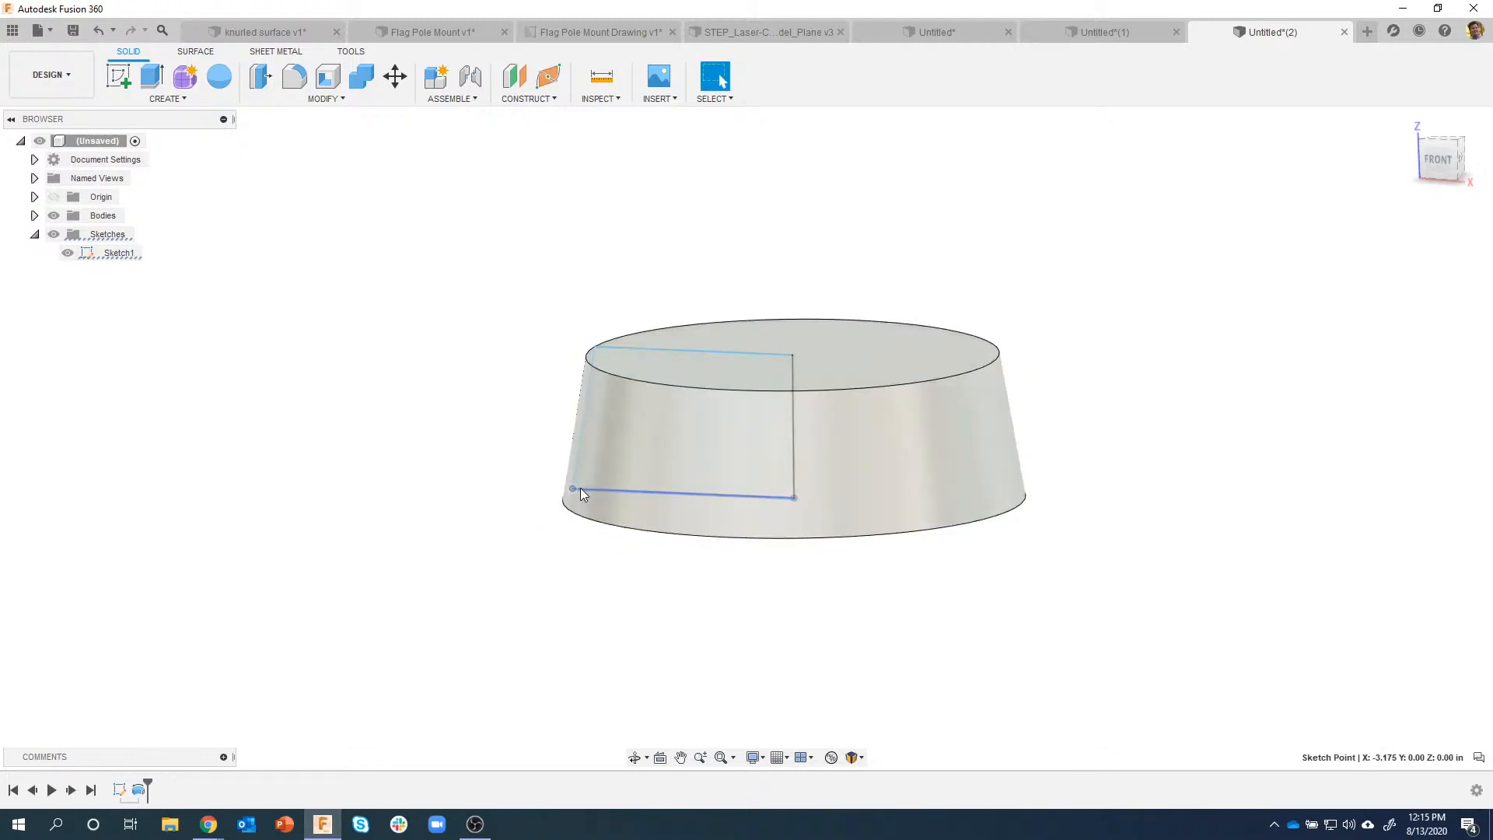
left_click_drag(573, 488, 539, 489)
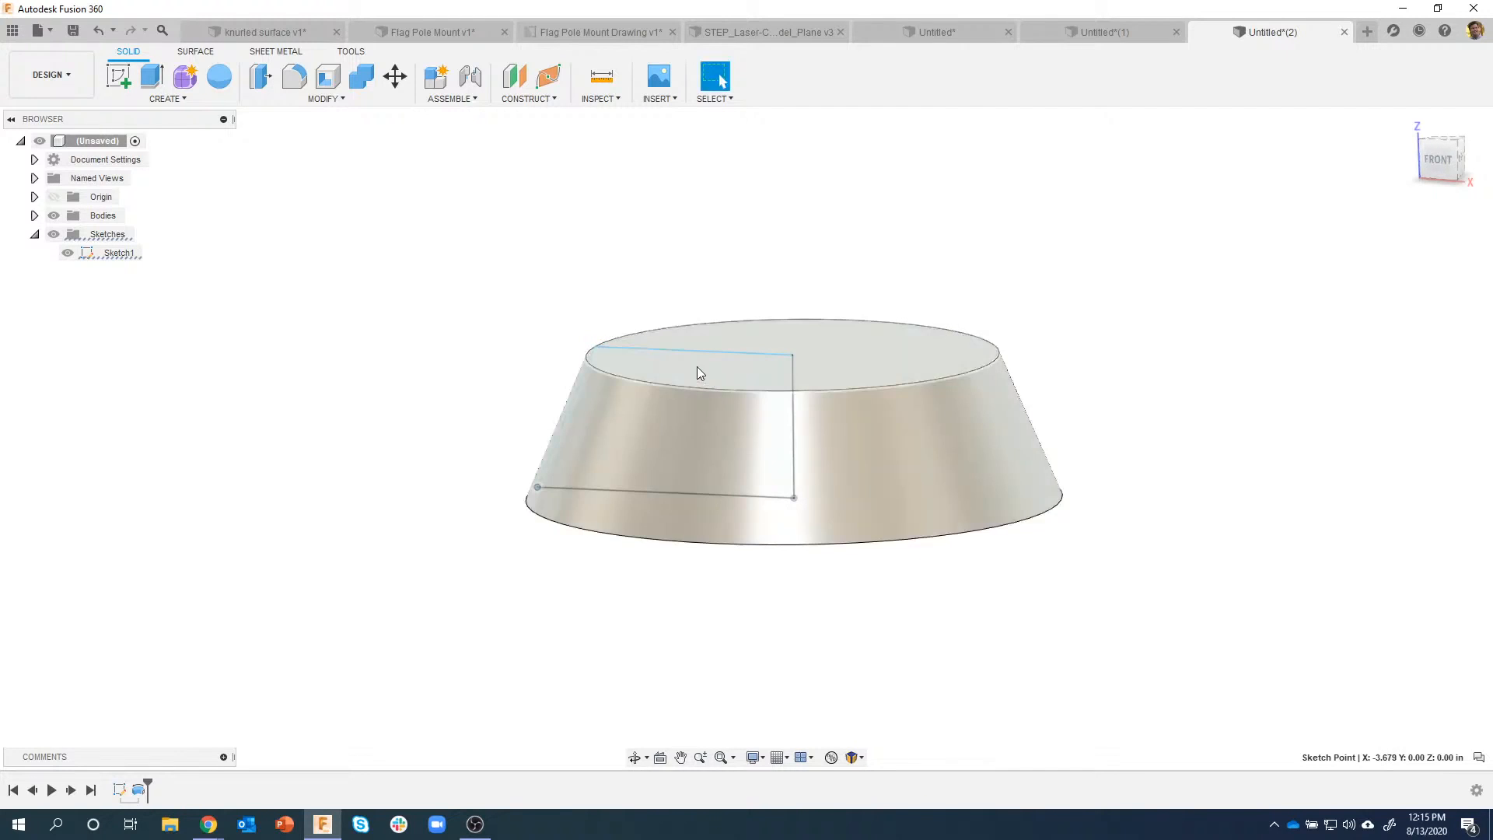
left_click_drag(689, 353, 707, 291)
left_click(827, 186)
mouse_move(1066, 182)
middle_mouse_down("shift")
mouse_move(1078, 187)
mouse_move(1042, 204)
middle_mouse_up("shift")
left_click(71, 253)
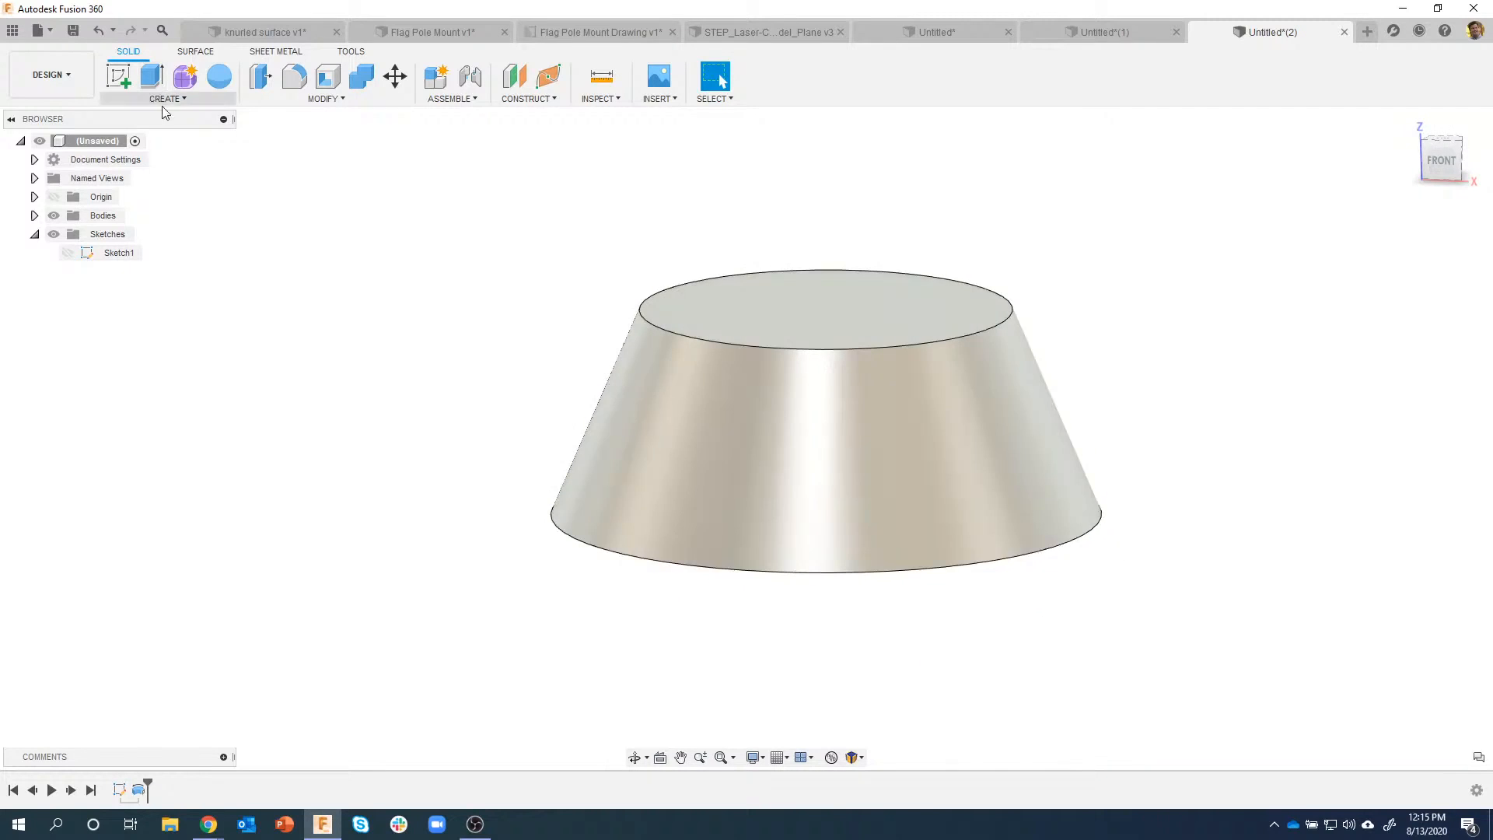
Step: Create a construction plane offset from the front XZ plane to just in front of the cone
left_click(514, 76)
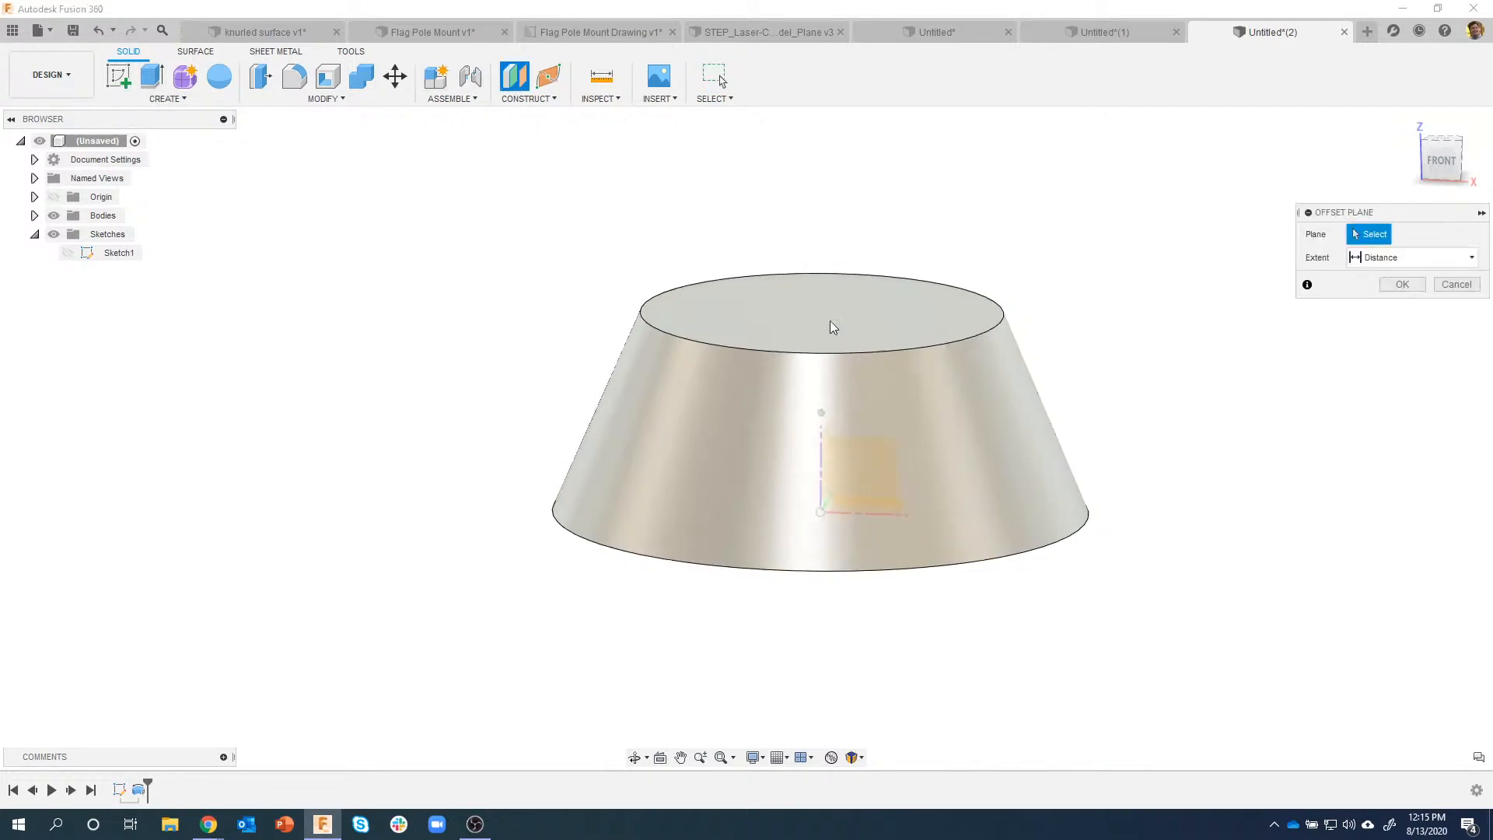
left_click(798, 498)
left_click_drag(797, 495, 502, 603)
left_click(1399, 309)
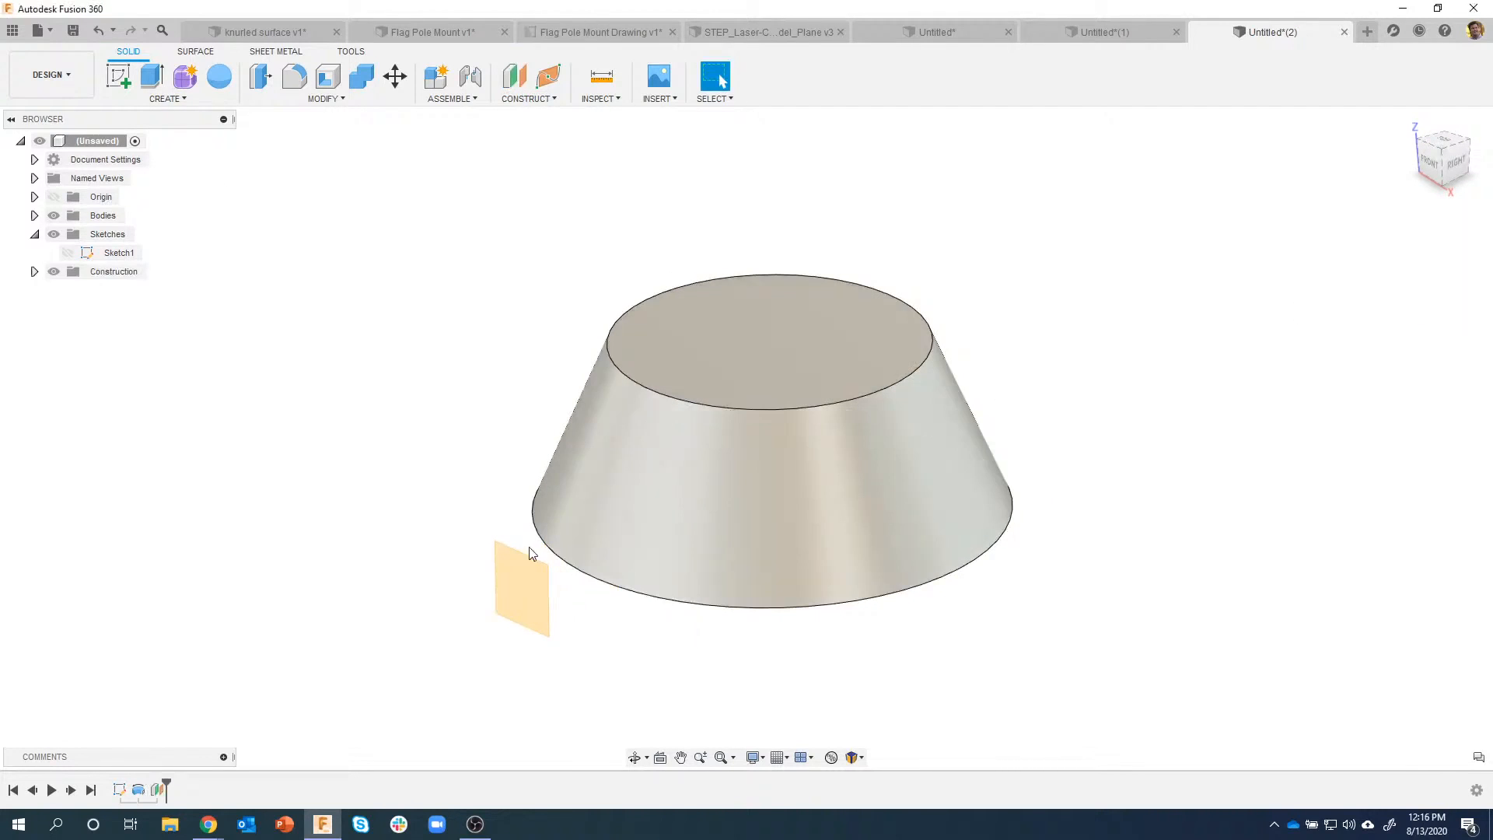
Step: Sketch a thin horizontal rectangle about 3.2 in wide and 0.4 in high on the offset plane, across the cone's middle, and finish the sketch
right_click(501, 568)
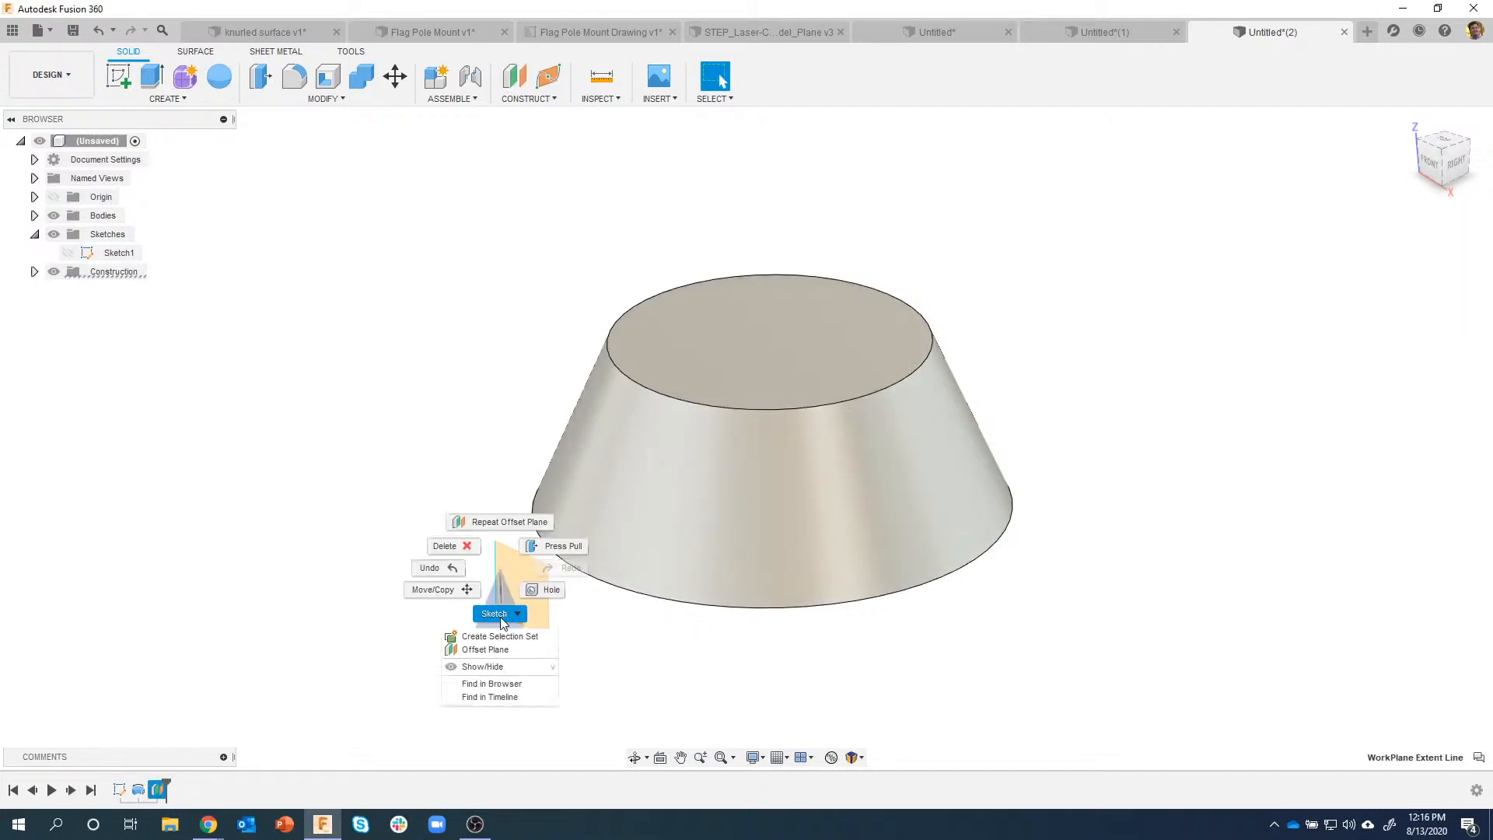
left_click(683, 656)
right_click(521, 582)
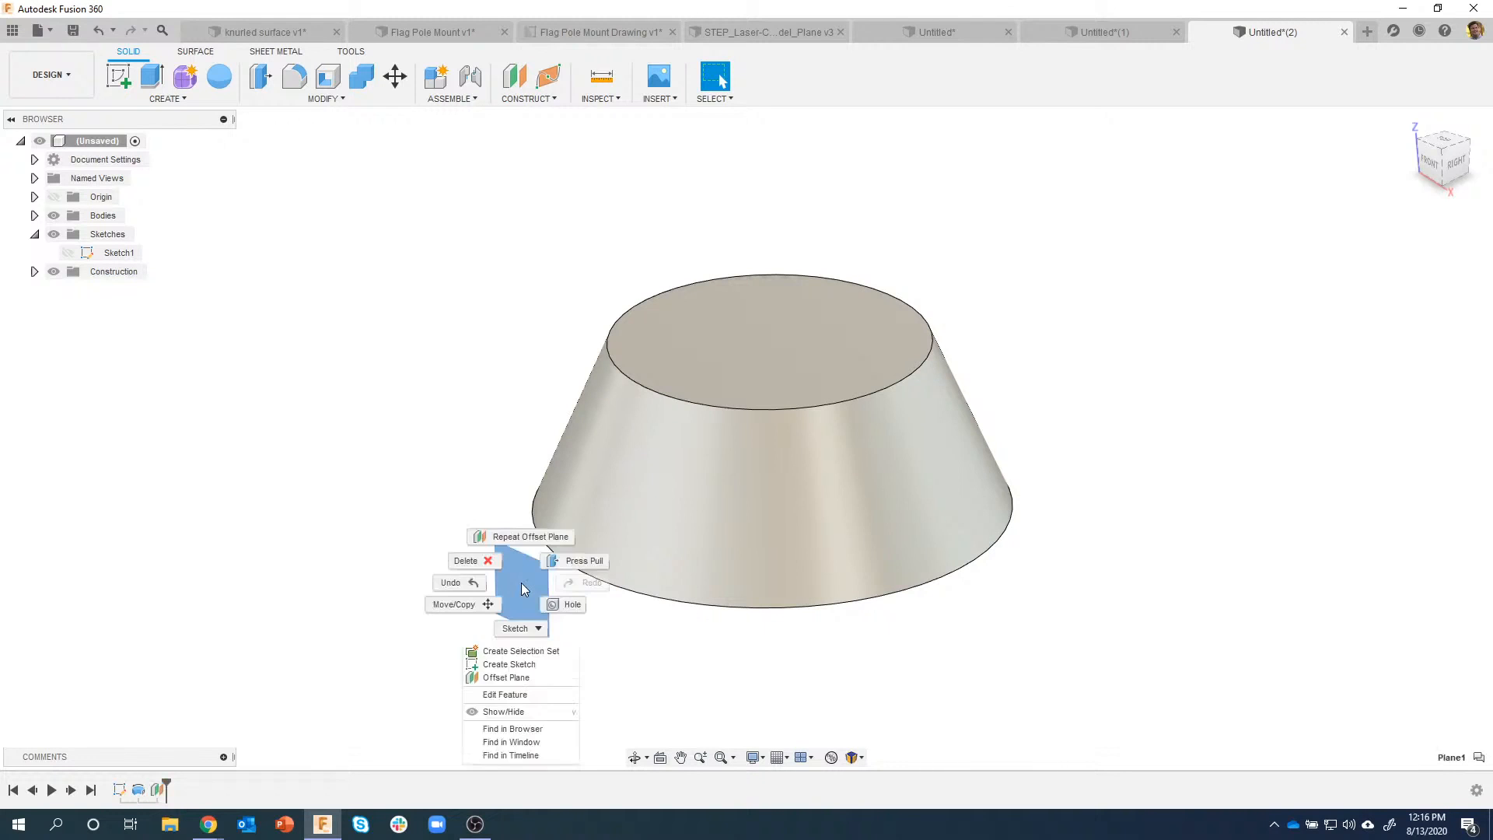
left_click(520, 665)
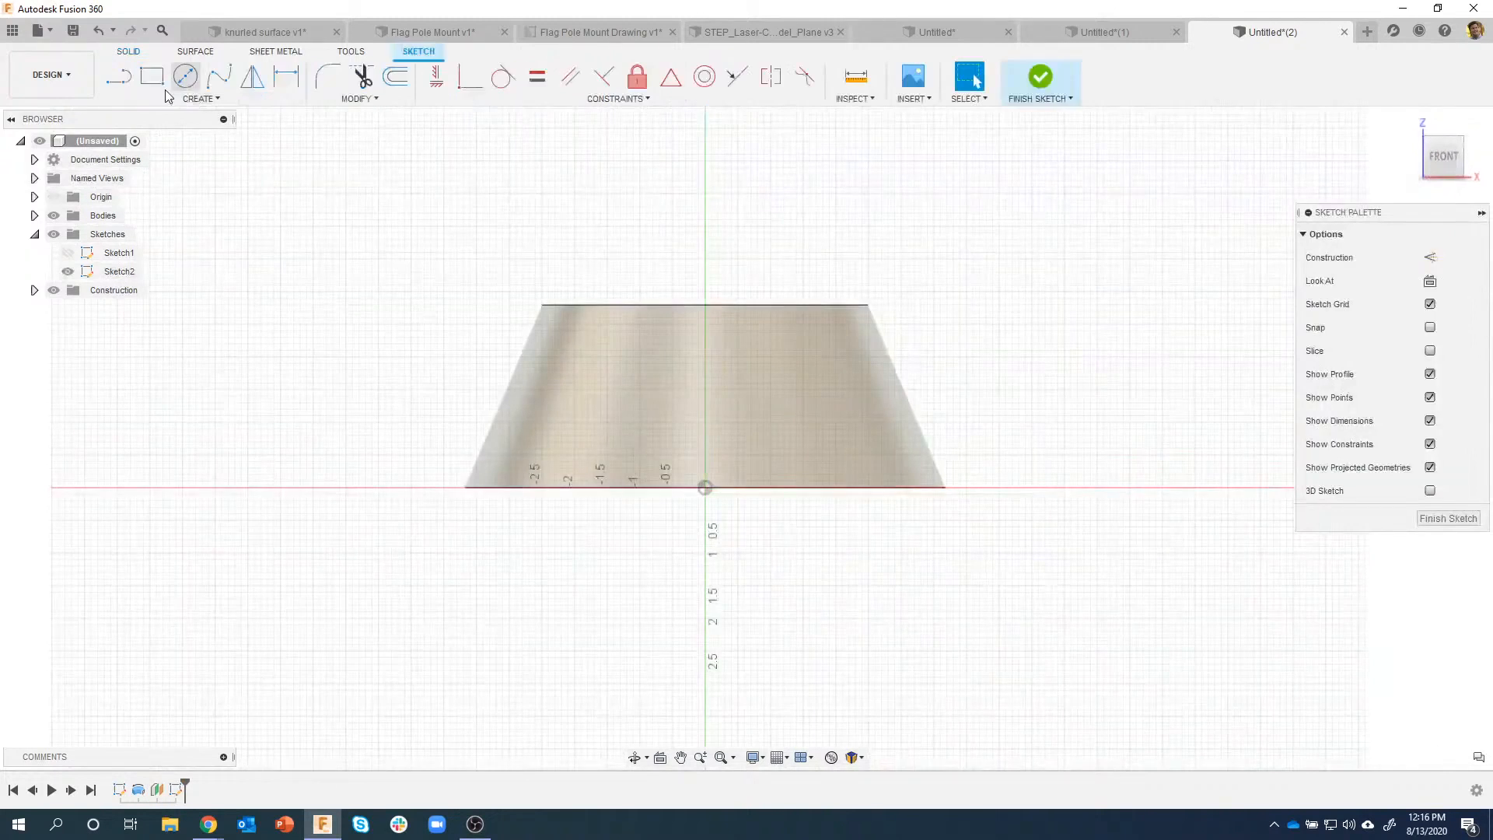
left_click(156, 81)
left_click(599, 409)
left_click(808, 385)
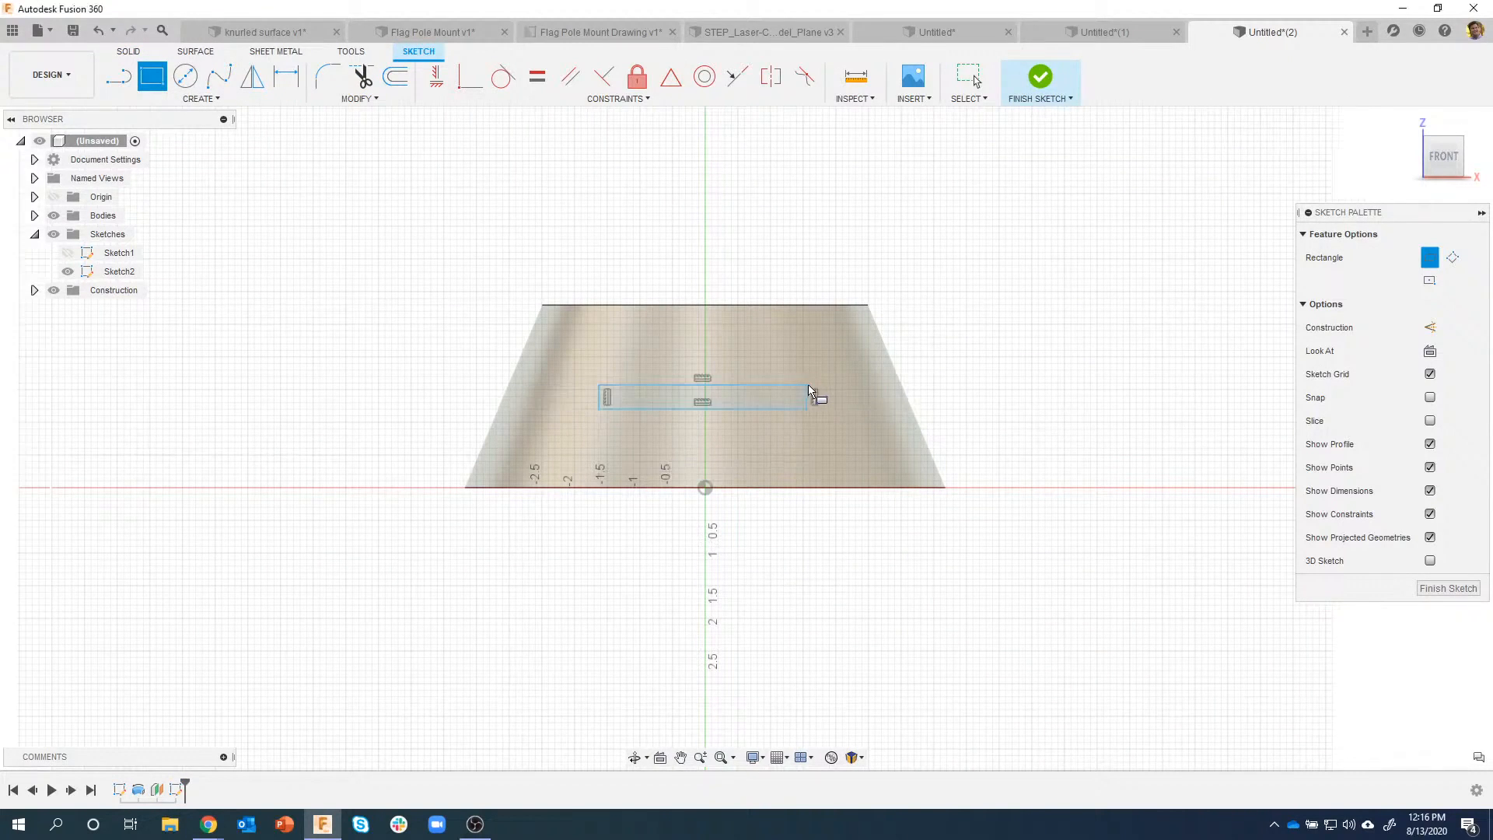
left_click(1050, 81)
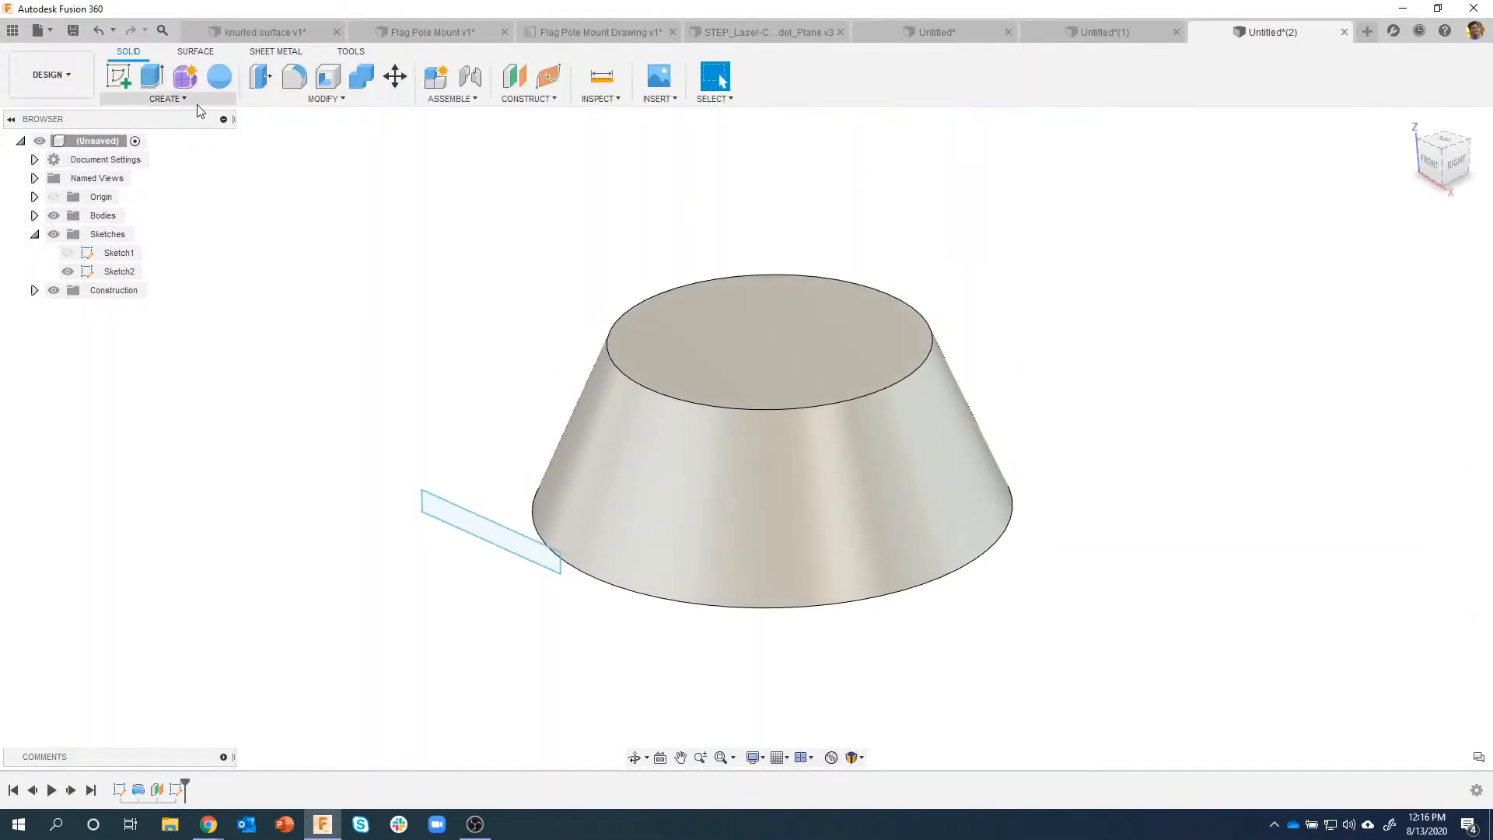
Step: Try embossing the rectangle profile onto the conical side face at 0.20 in depth
left_click(184, 99)
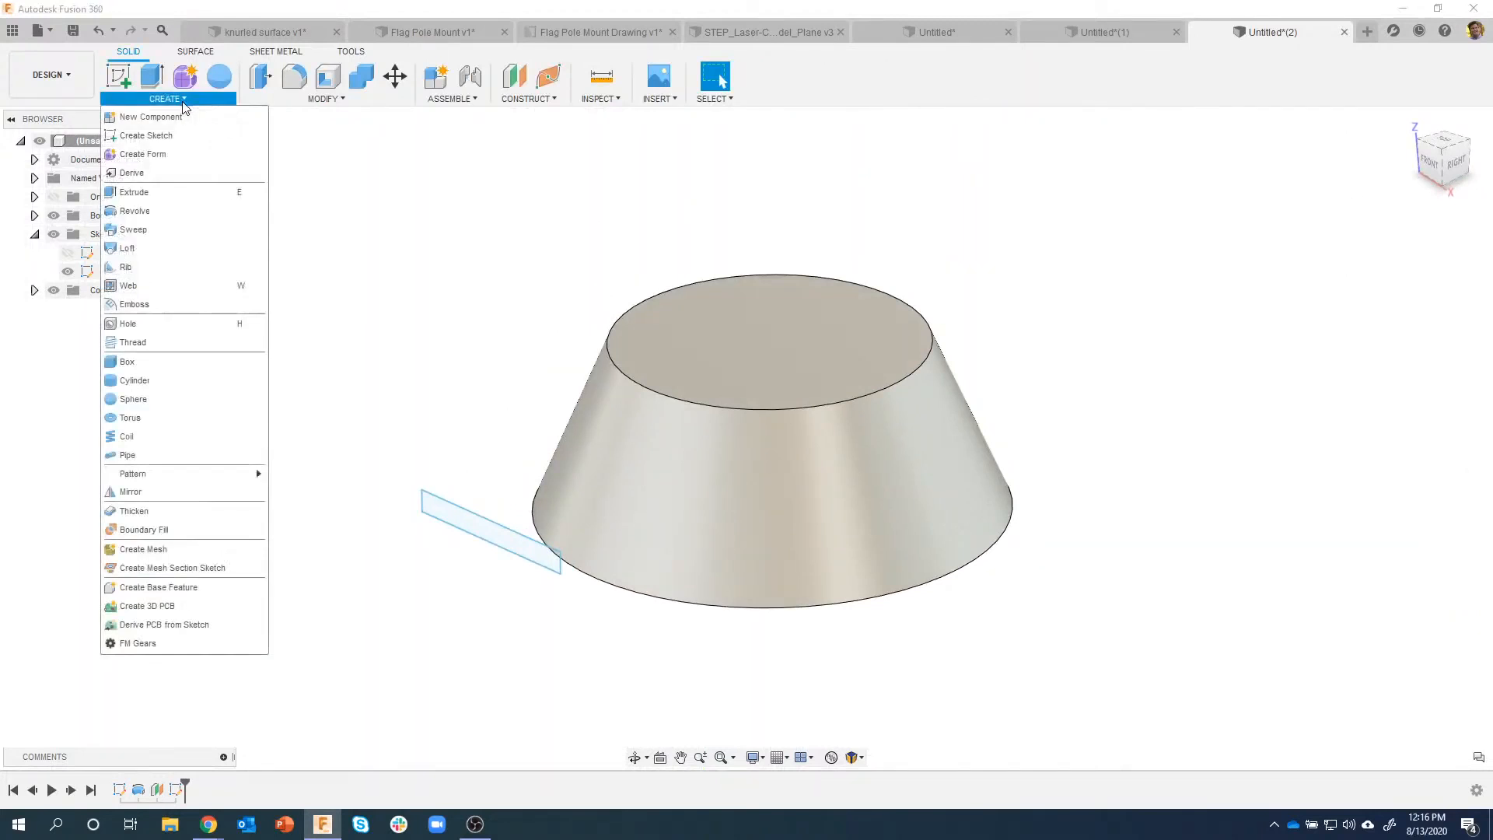
left_click(154, 311)
scroll(907, 273, "up", 3)
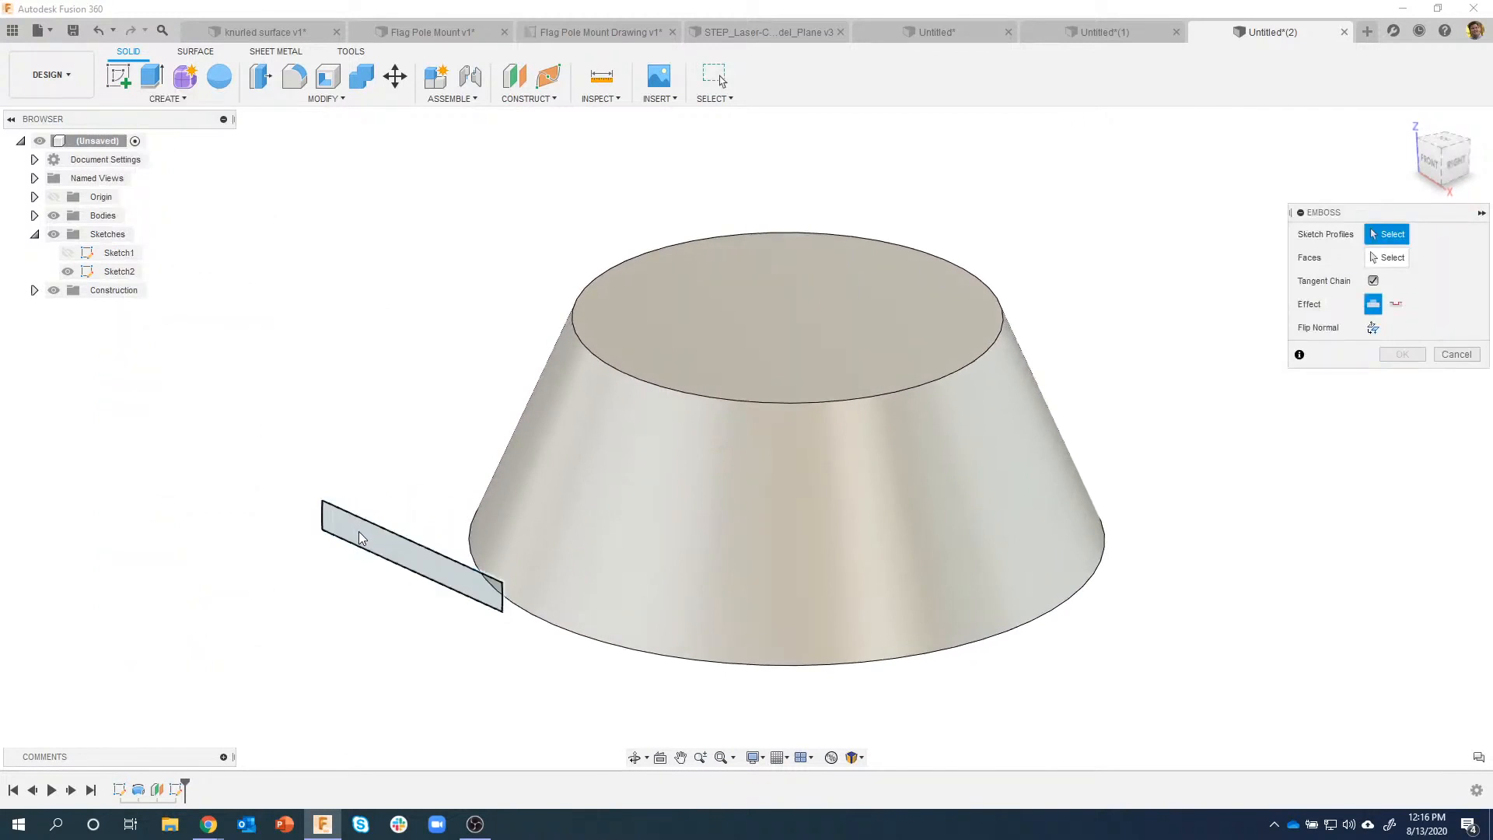
left_click(358, 532)
left_click(1388, 258)
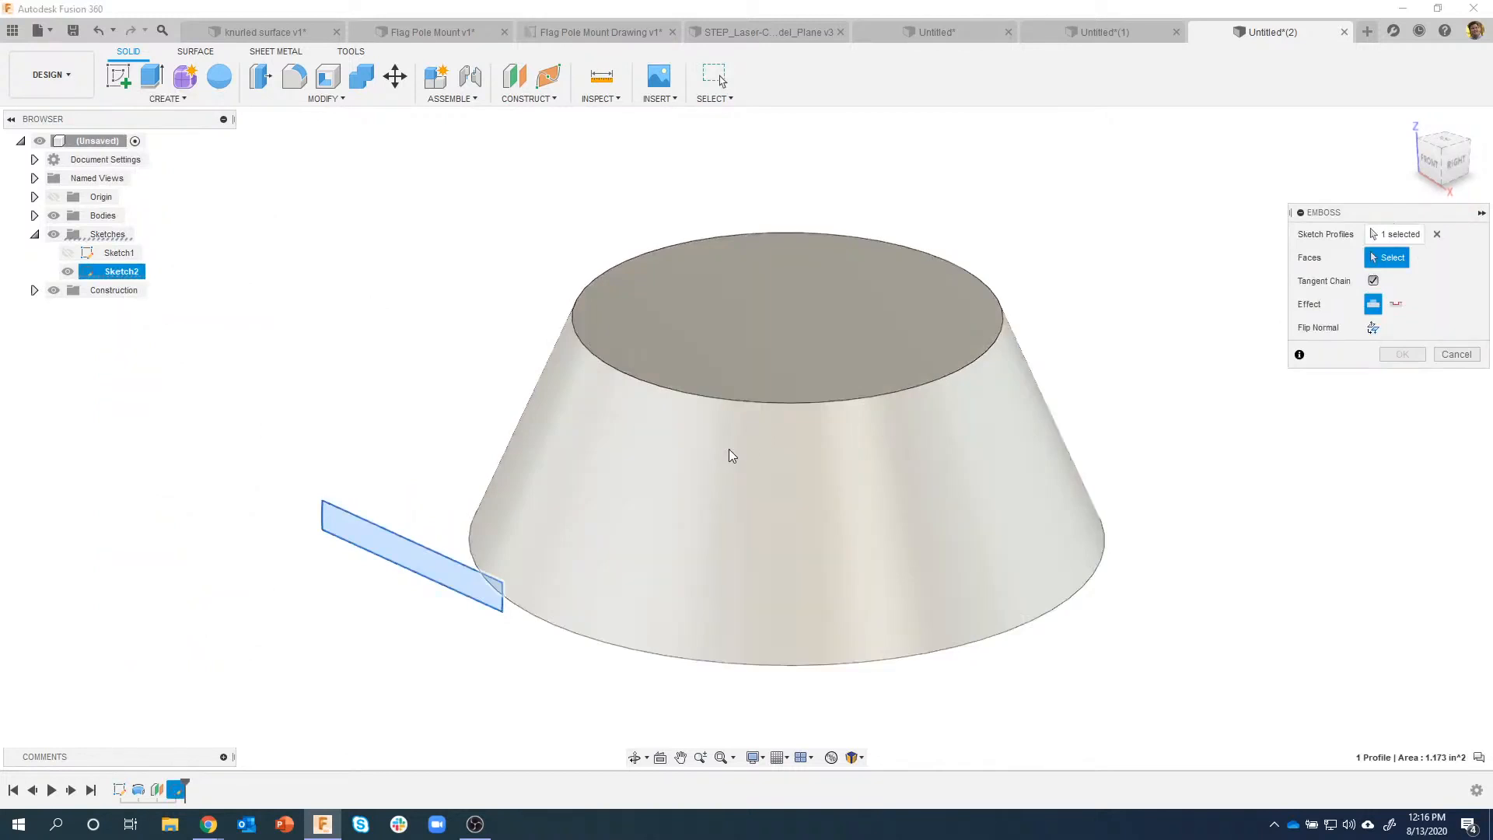
left_click(856, 432)
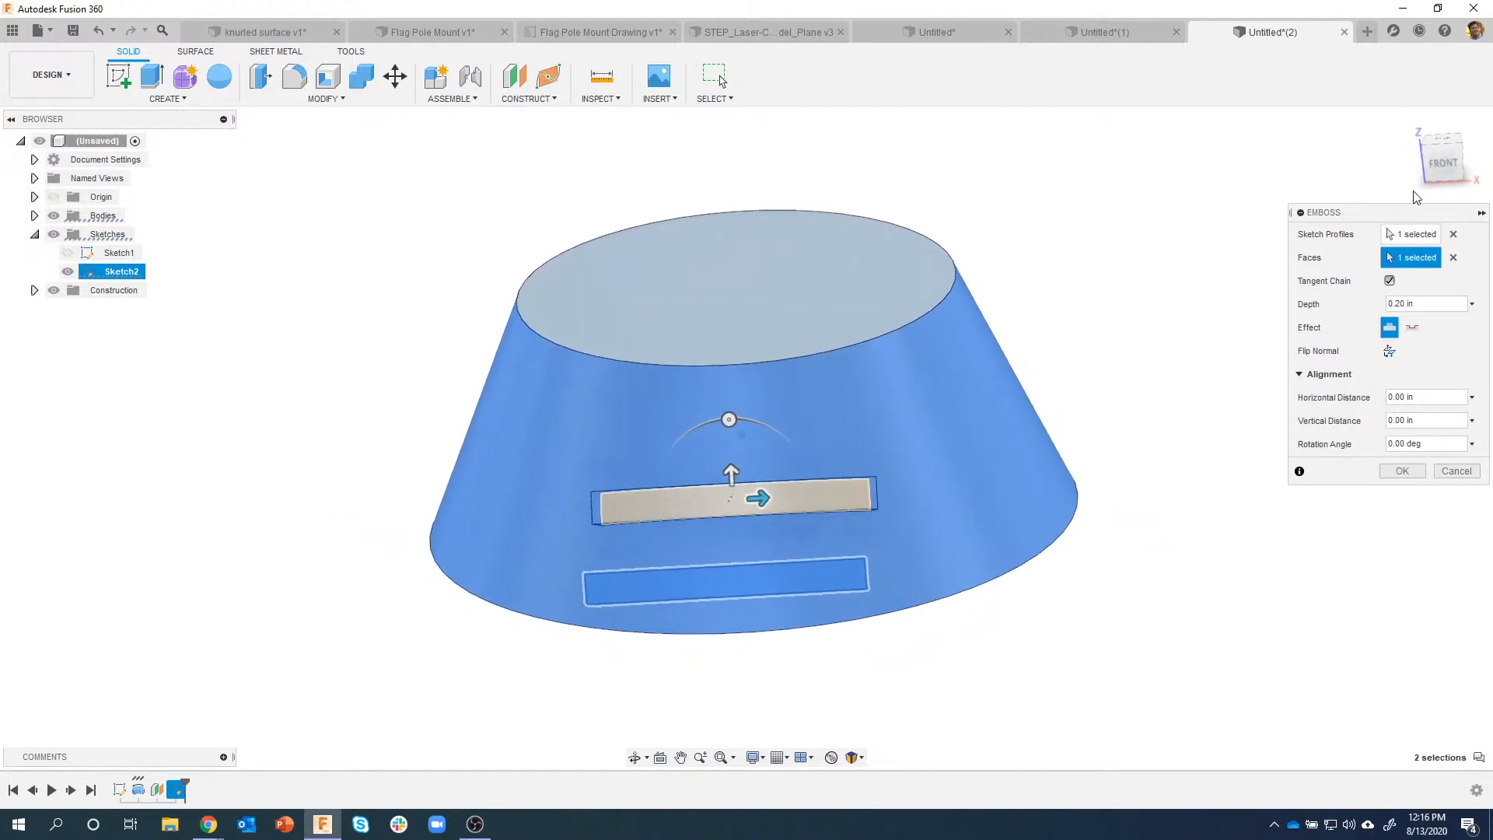
Step: Examine from the front and sides how the previewed emboss wraps on the cone compared with the flat rectangle, then cancel the emboss
left_click(1436, 169)
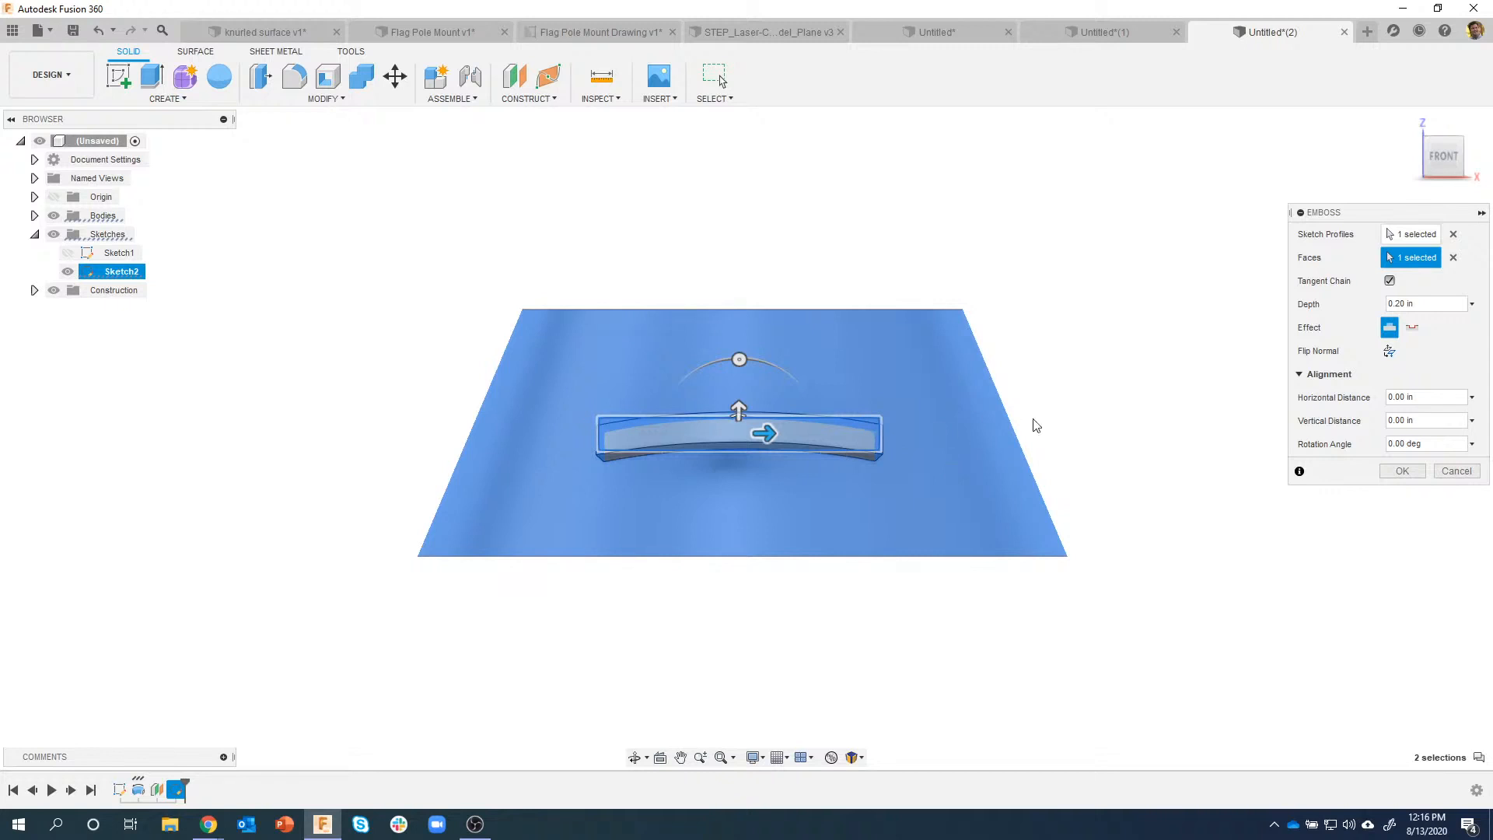
middle_click_drag(1034, 446, 367, 451, "shift")
mouse_move(589, 506)
middle_mouse_down("shift")
mouse_move(604, 513)
mouse_move(630, 365)
mouse_move(620, 503)
mouse_move(666, 580)
mouse_move(829, 544)
mouse_move(1196, 510)
middle_mouse_up("shift")
middle_click_drag(1000, 540, 1205, 532, "shift")
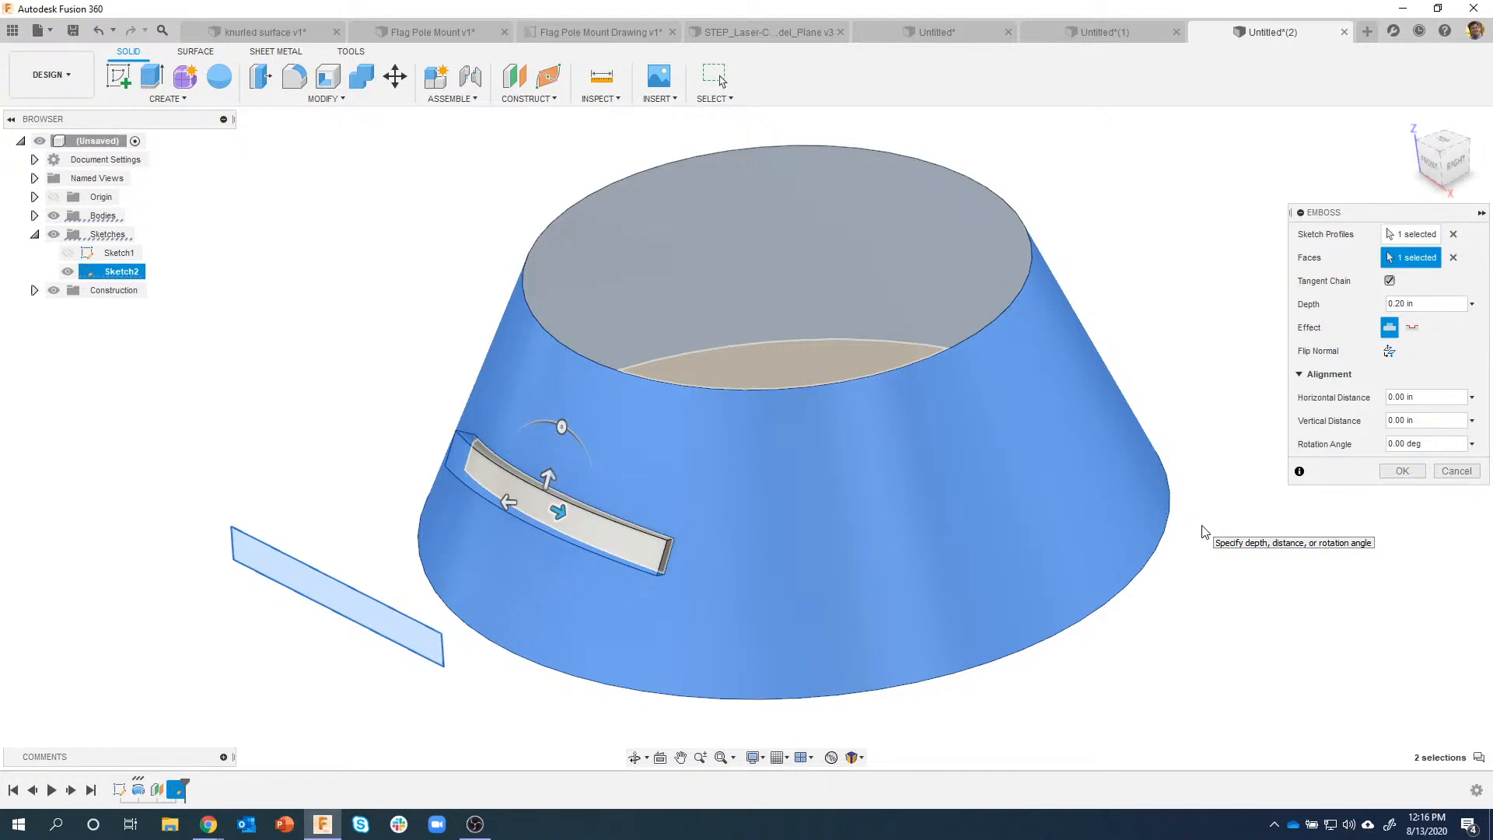
middle_click_drag(1204, 532, 386, 483, "shift")
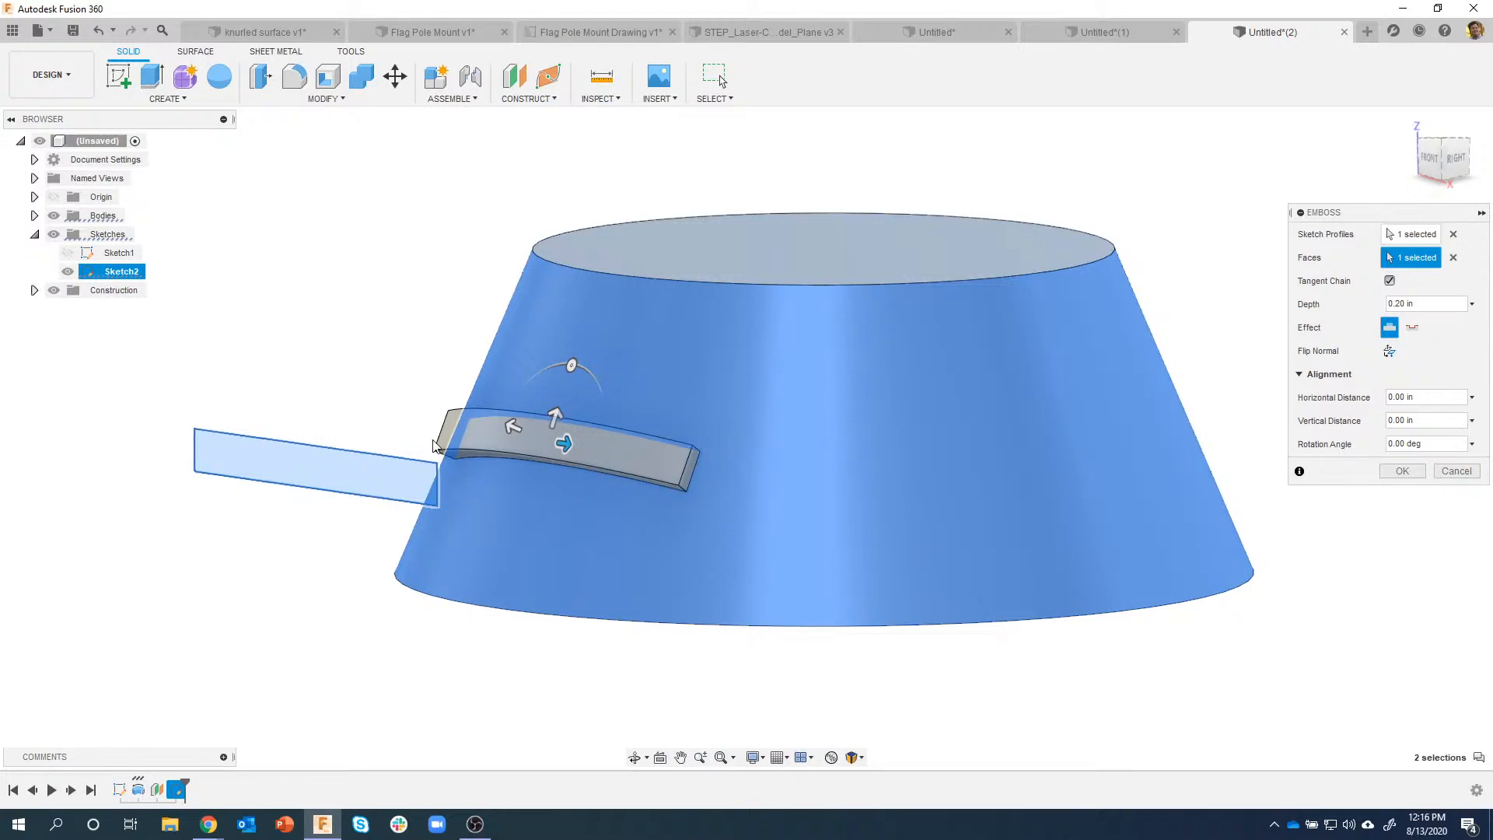
mouse_move(808, 479)
middle_mouse_down("shift")
mouse_move(783, 537)
mouse_move(693, 571)
mouse_move(302, 492)
mouse_move(766, 458)
mouse_move(977, 666)
mouse_move(1023, 684)
middle_mouse_up("shift")
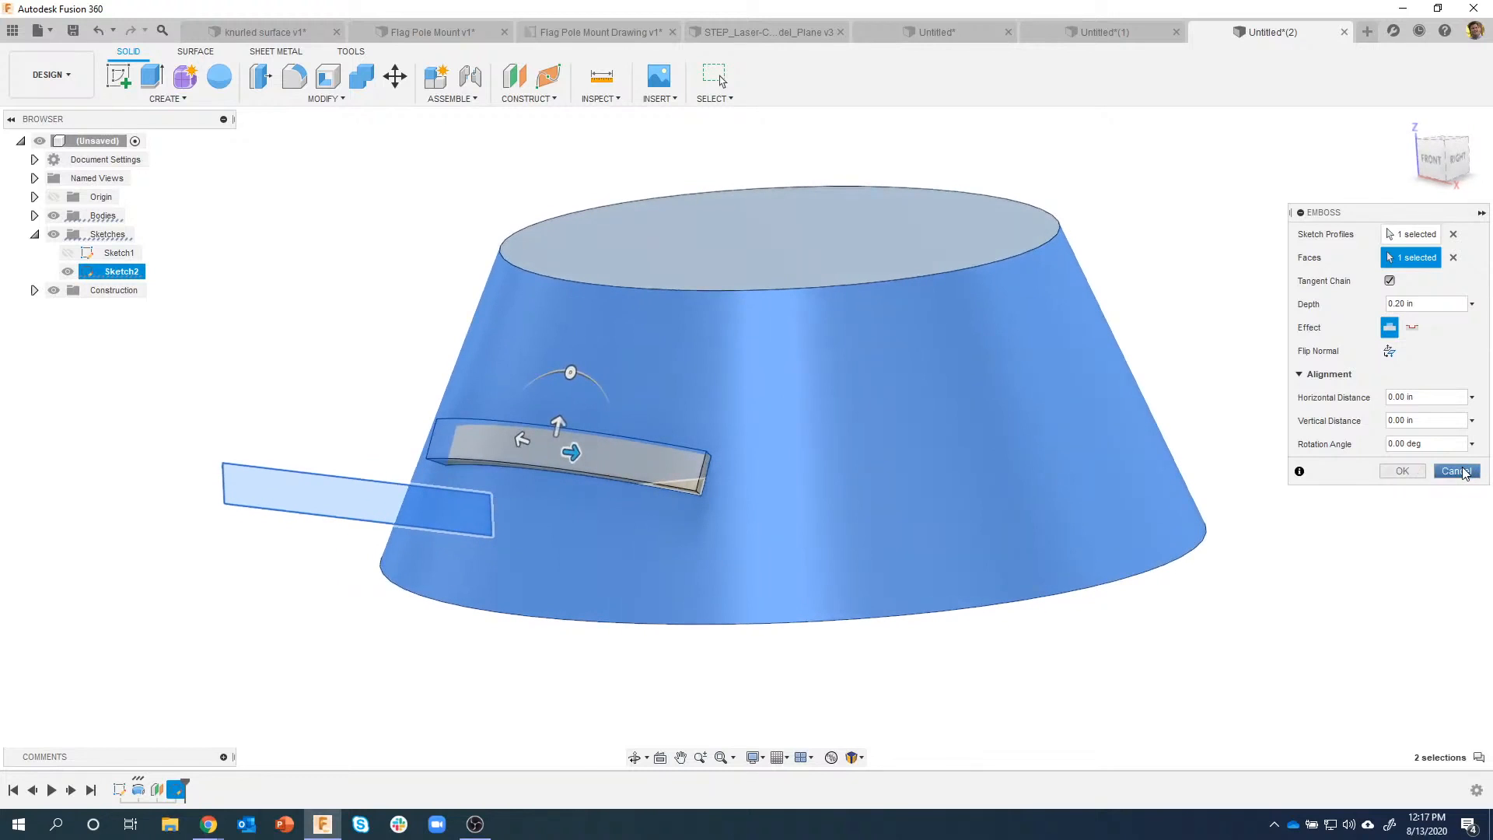
left_click(1455, 472)
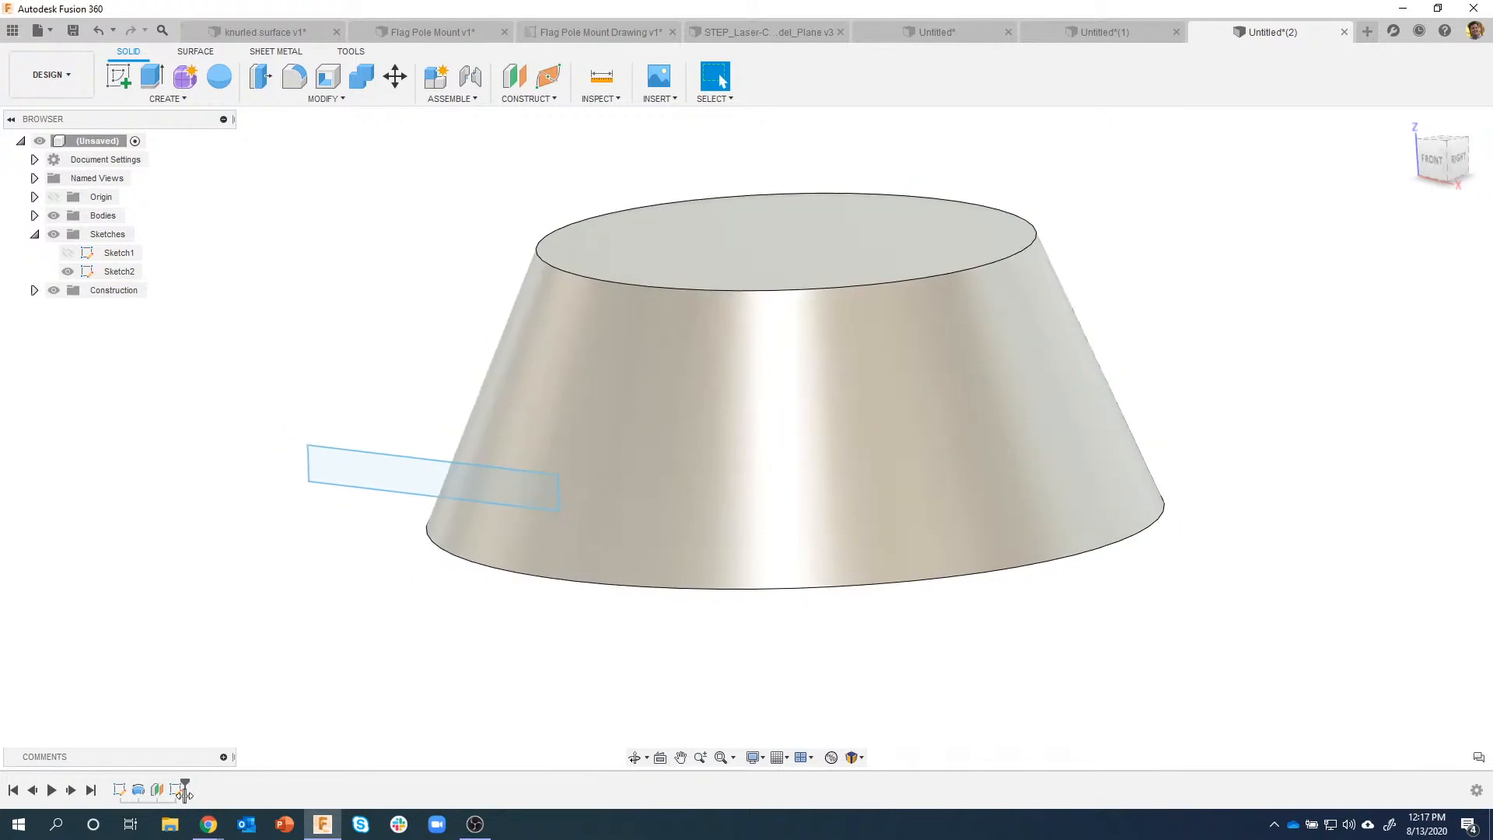
double_click(177, 790)
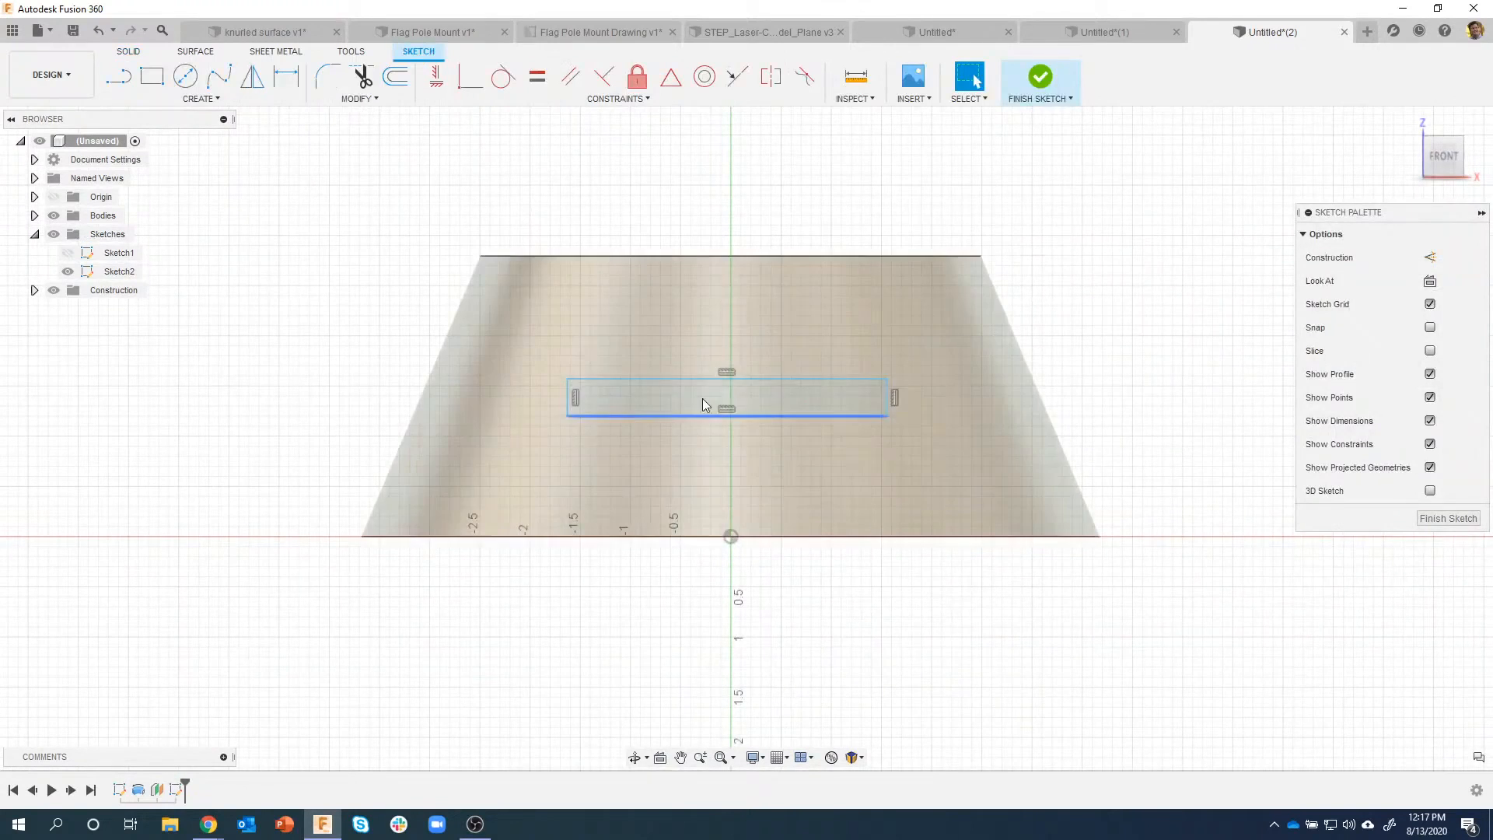
left_click(1040, 78)
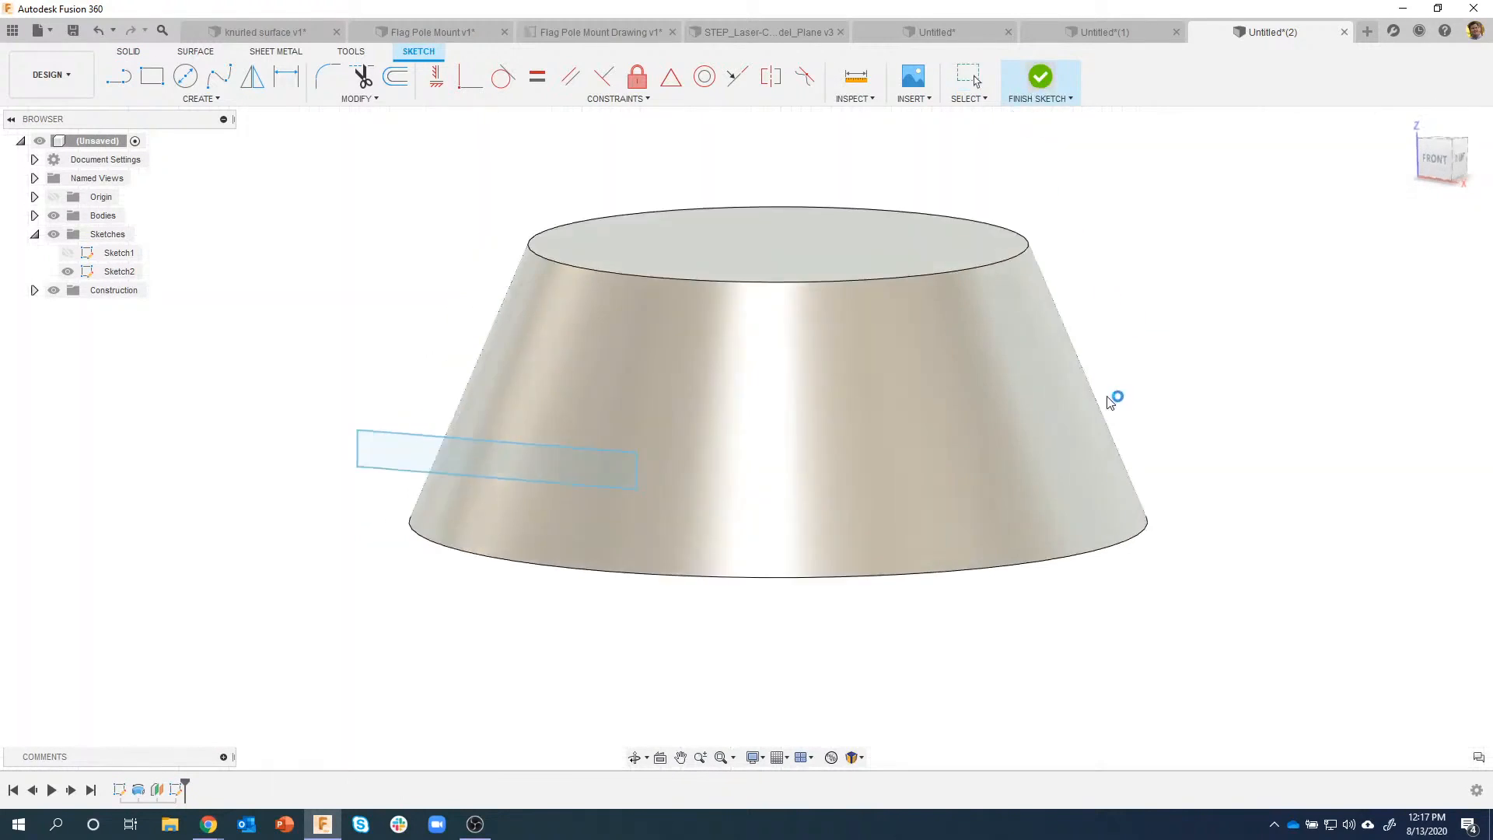
Step: Emboss the rectangle onto the conical side face 0.20 in deep with the normal flipped and a 60-degree rotation
left_click(183, 100)
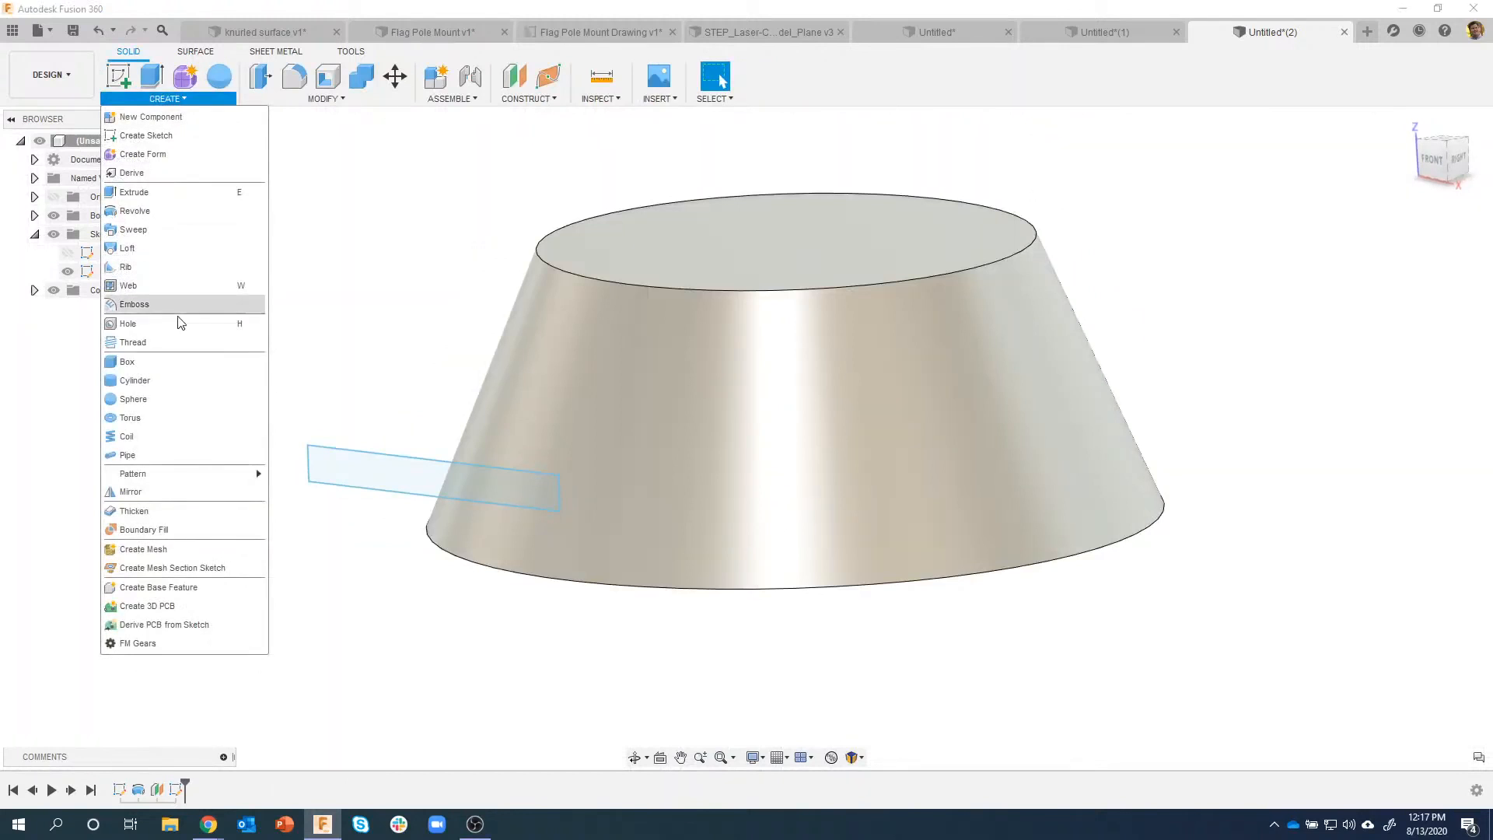
left_click(134, 304)
middle_click_drag(587, 433, 381, 522, "shift")
left_click(381, 521)
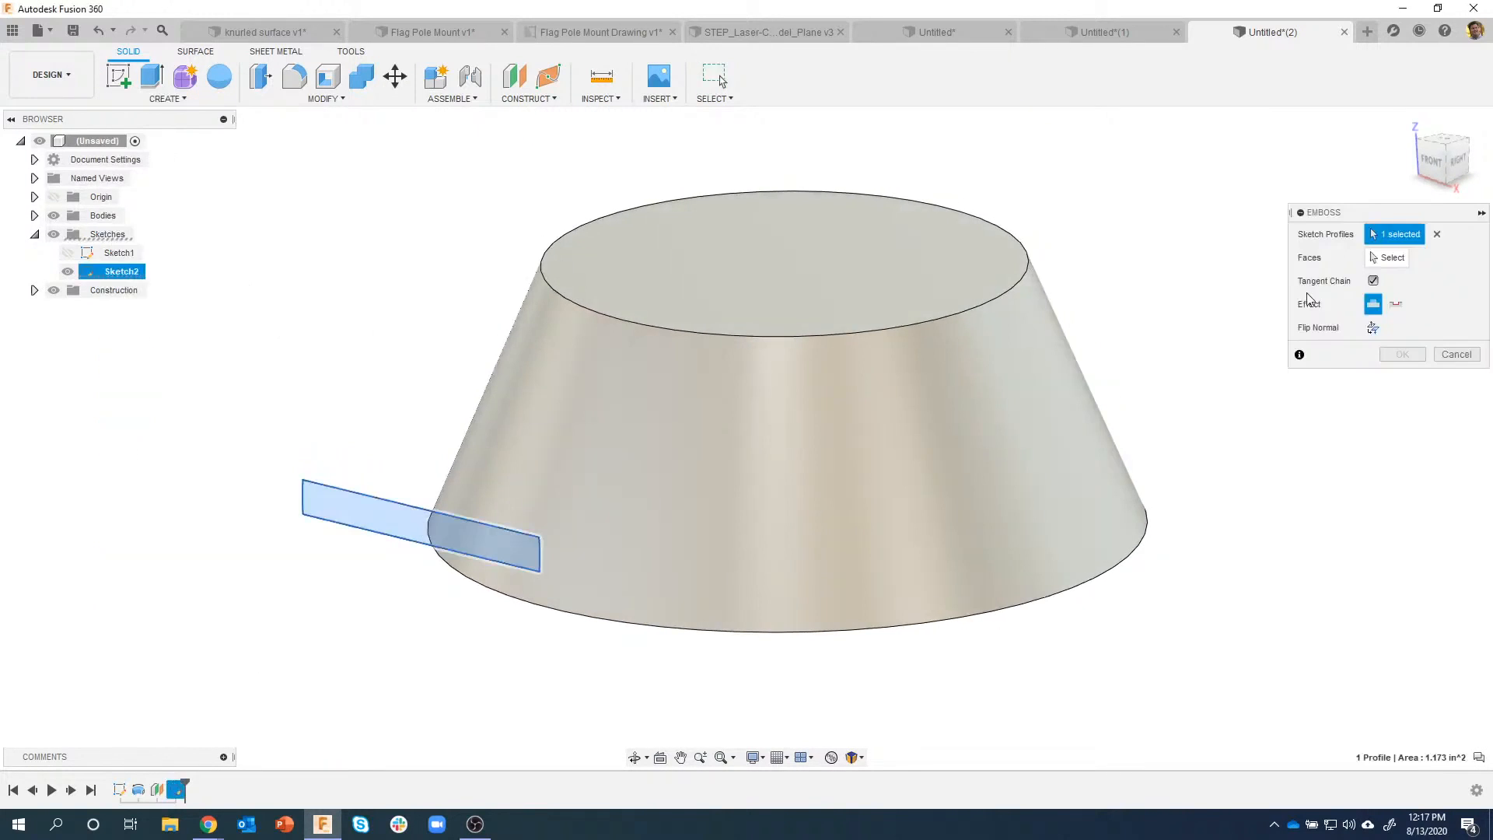
left_click(1389, 257)
left_click(756, 444)
middle_click_drag(591, 424, 675, 393, "shift")
mouse_move(694, 386)
left_mouse_down()
mouse_move(656, 378)
mouse_move(702, 386)
left_mouse_up()
left_click(1389, 351)
left_click_drag(702, 387, 607, 385)
scroll(886, 464, "up", 2)
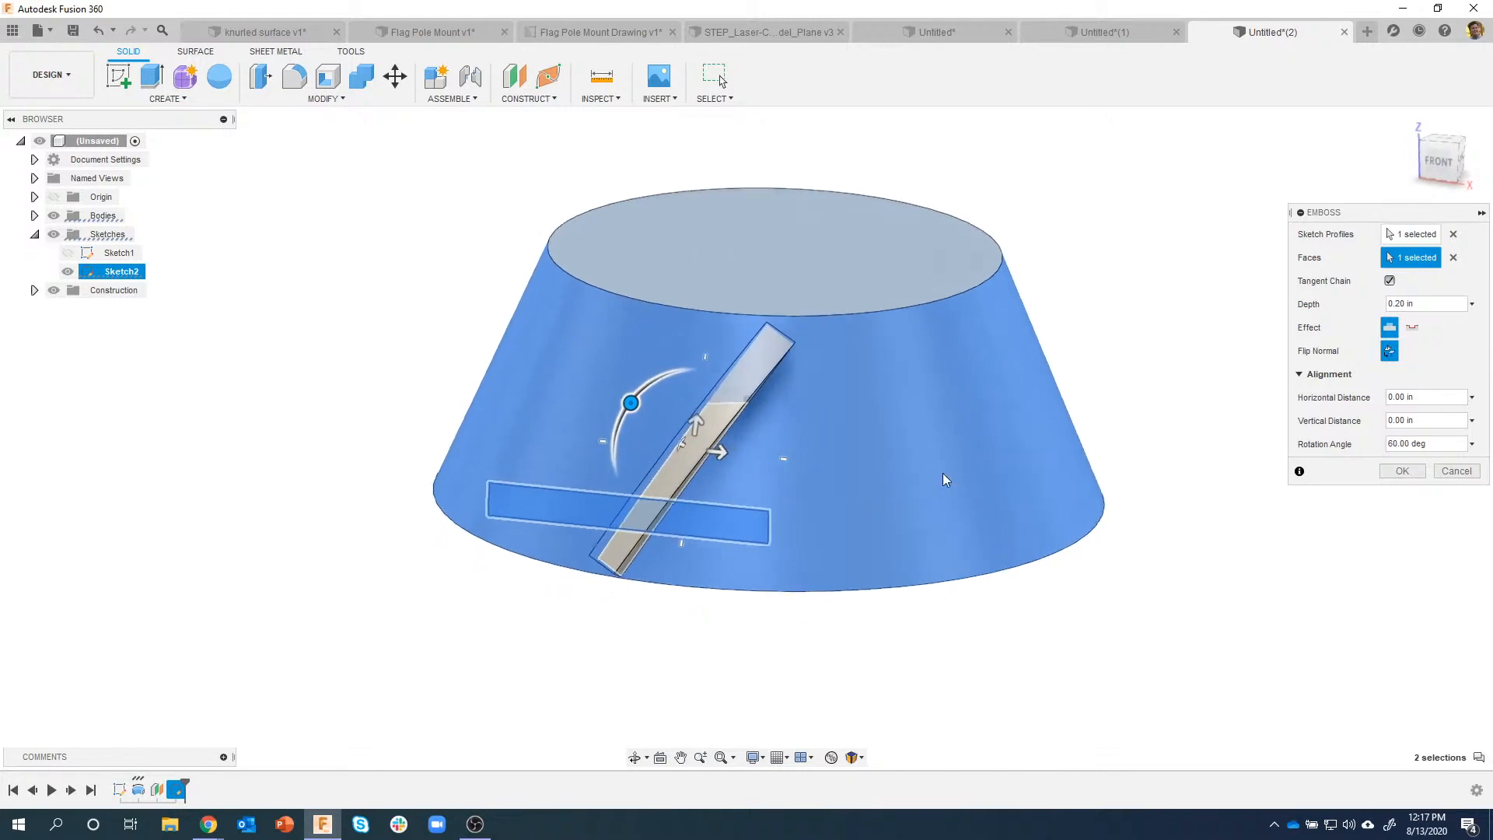
left_click(1402, 470)
Step: Chamfer the slanted bar's two long base edges, where it meets the cone, with an equal distance of 0.09 in
middle_click_drag(1363, 490, 650, 372, "shift")
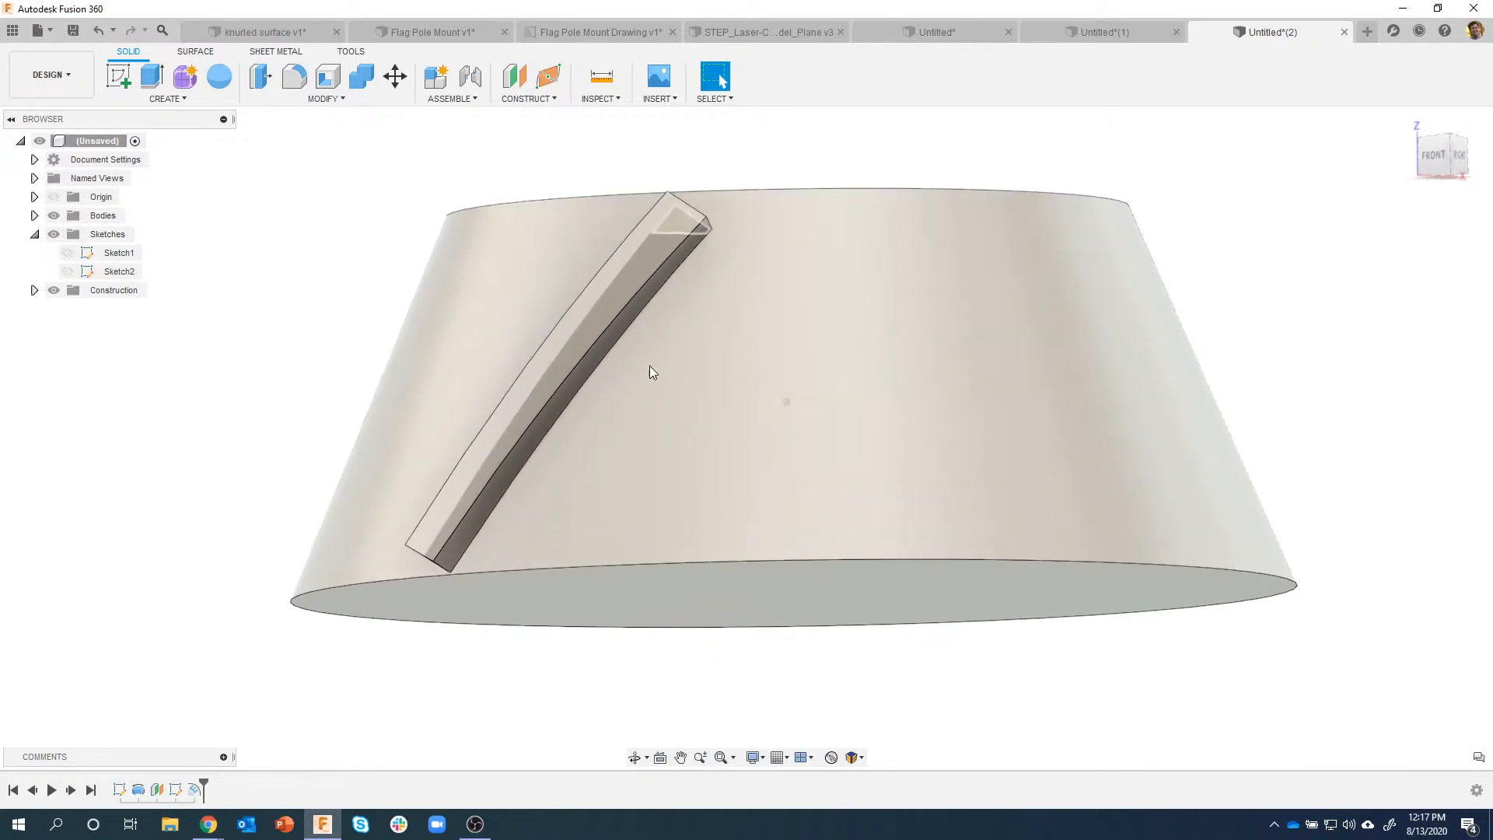
left_click(627, 333)
right_click(627, 332)
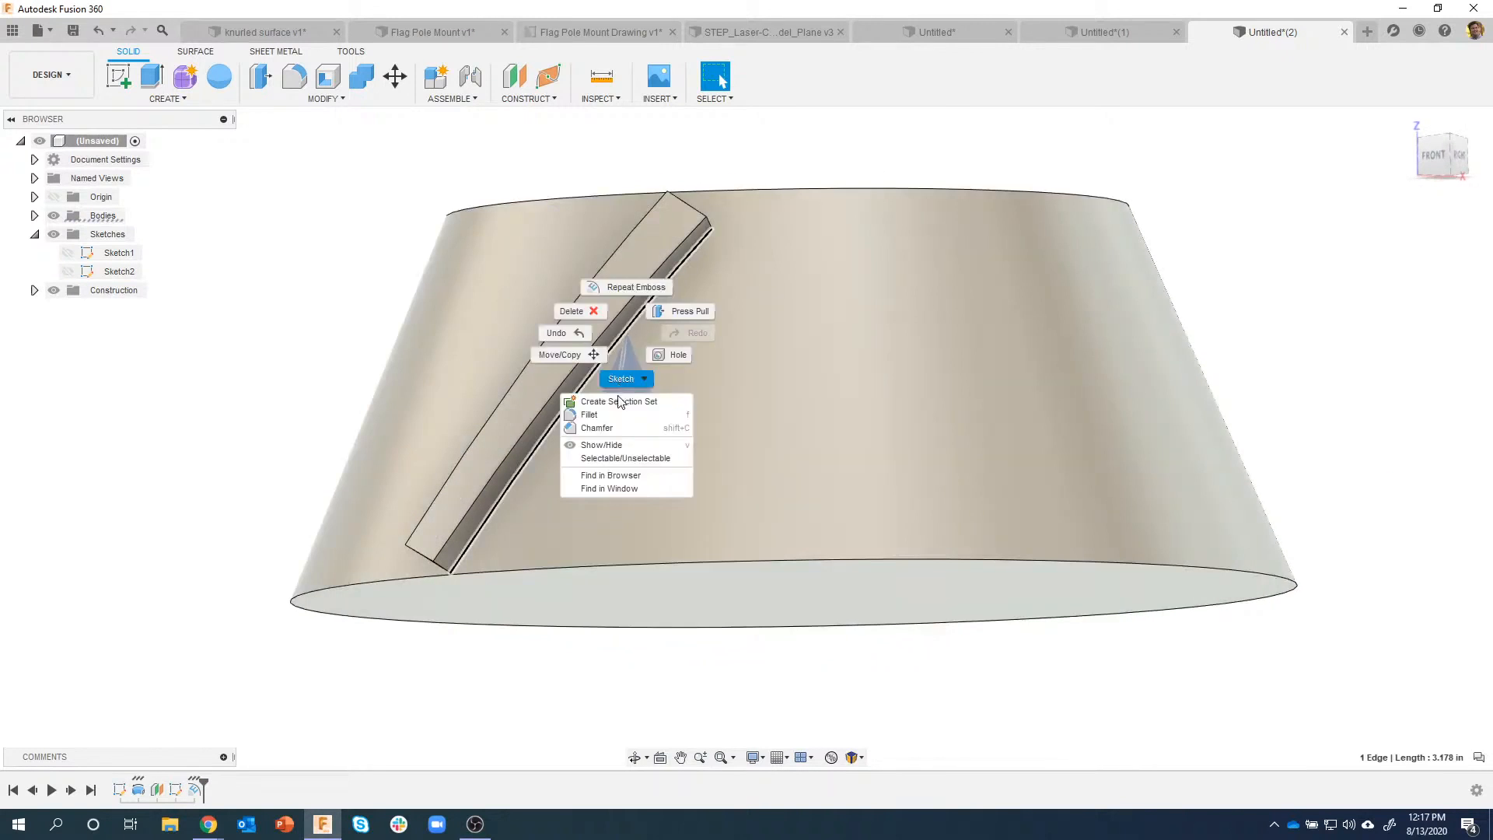
left_click(612, 428)
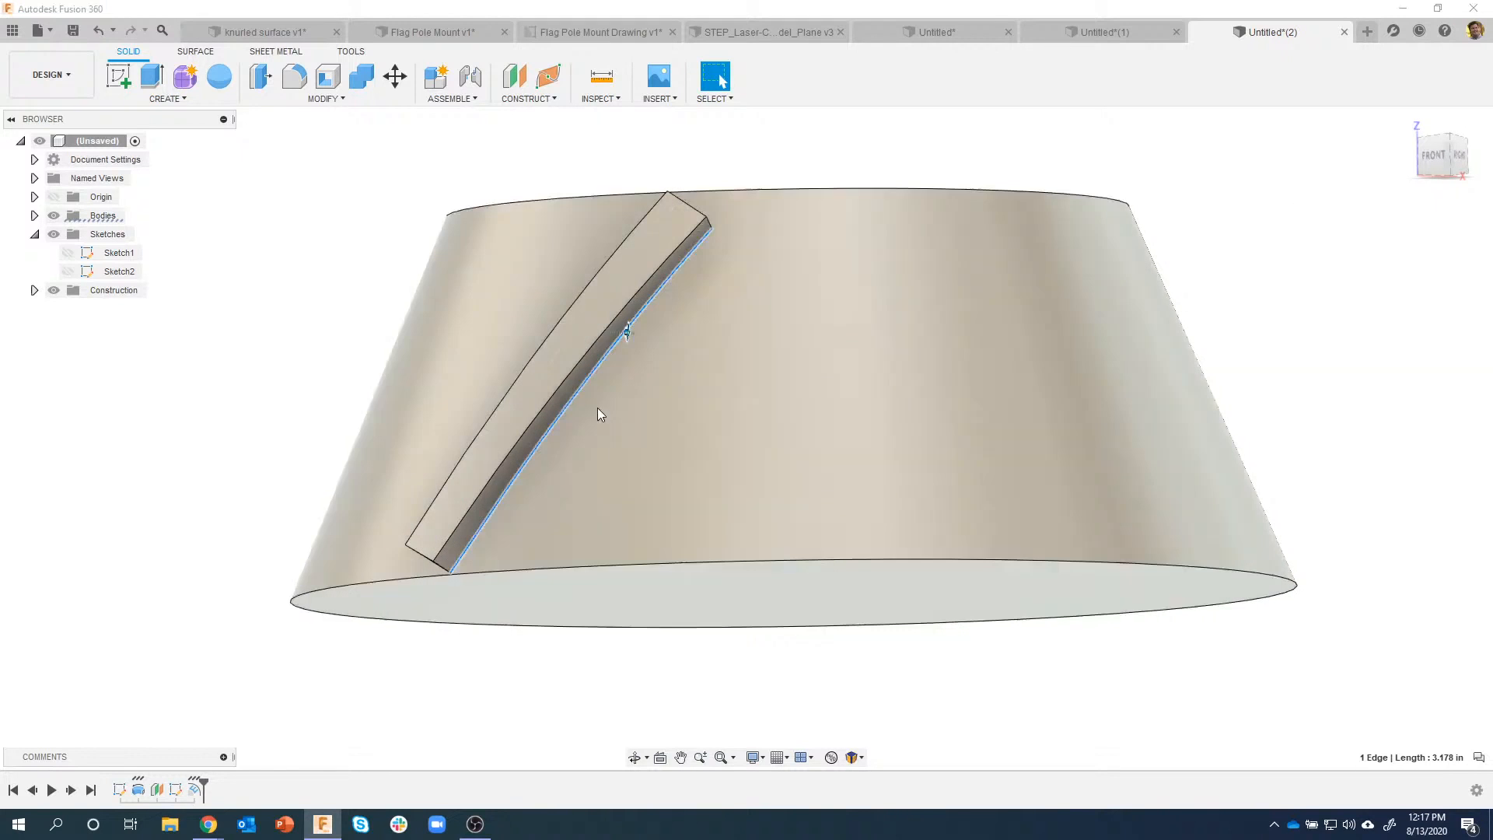
left_click_drag(627, 333, 631, 327)
middle_click_drag(633, 333, 861, 329, "shift")
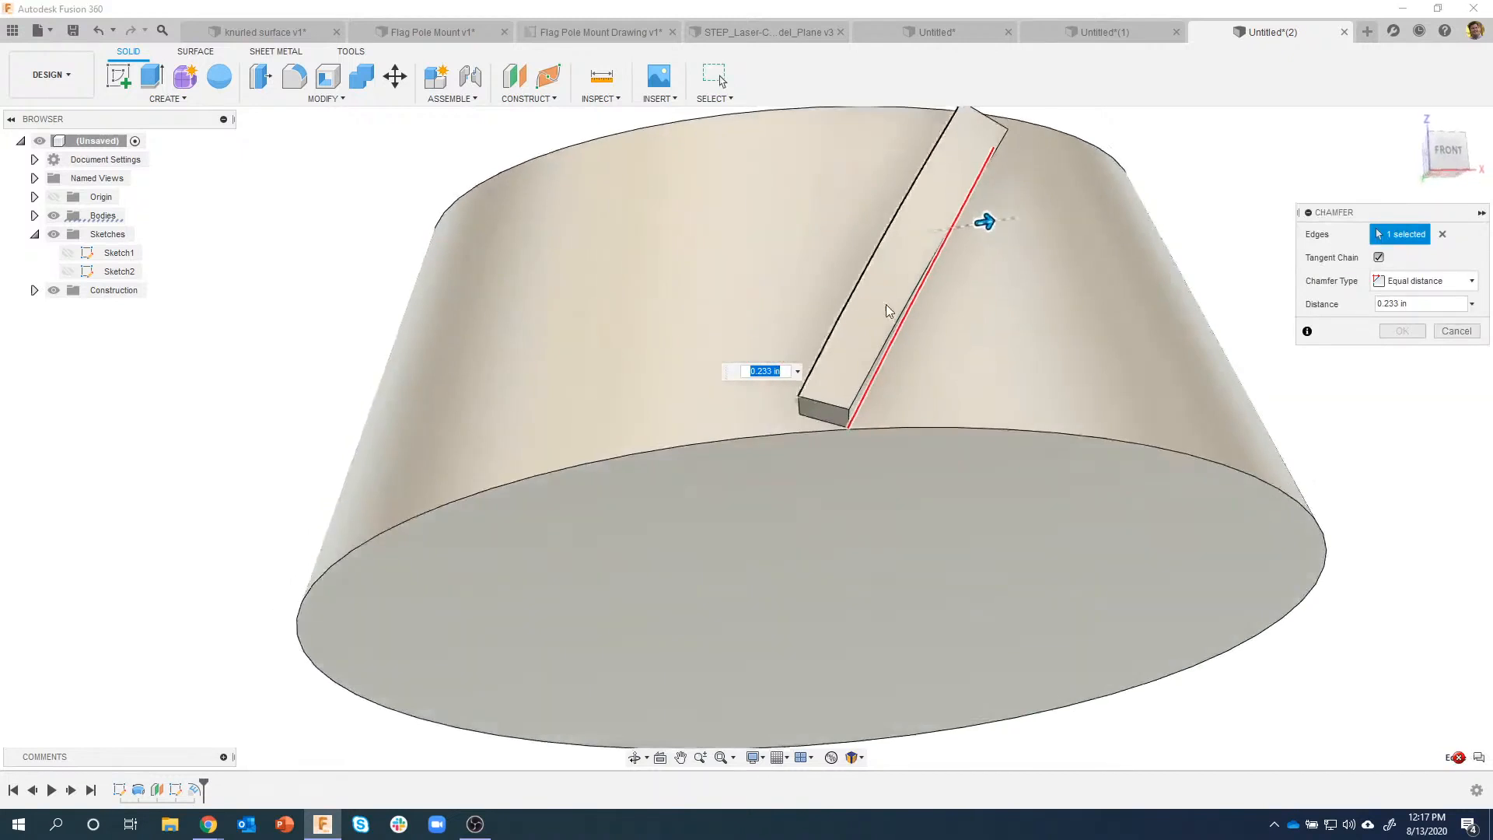
scroll(994, 244, "up", 5)
middle_click_drag(958, 230, 922, 341, "shift")
left_click_drag(916, 348, 894, 356)
left_click(603, 606)
middle_click_drag(1056, 540, 1120, 239, "shift")
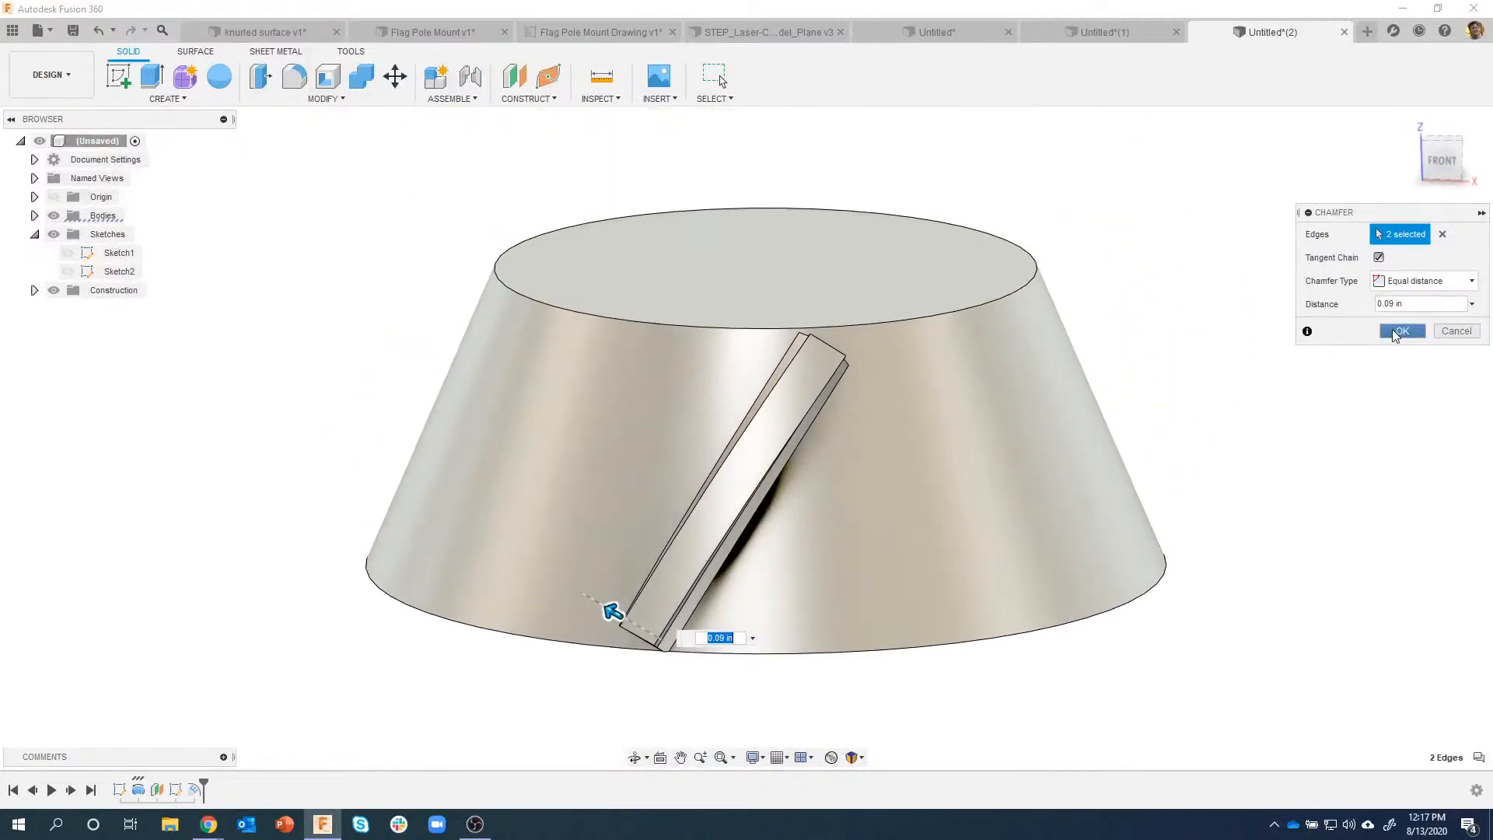
left_click(1402, 331)
Step: Circular-pattern the emboss and chamfer features around the cone's top circular edge with a quantity of 8
left_click(185, 99)
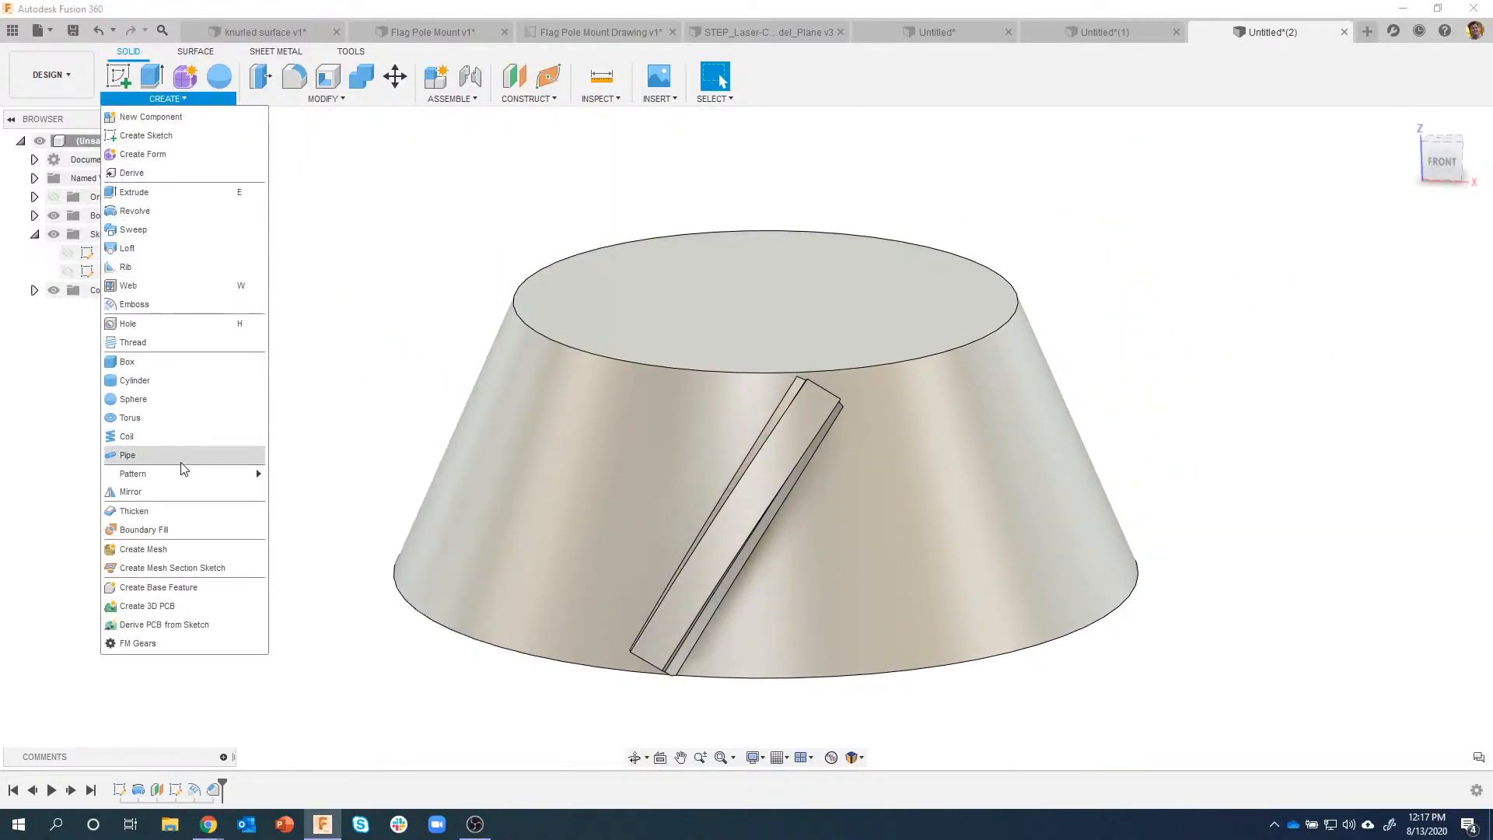
mouse_move(215, 473)
left_click(311, 493)
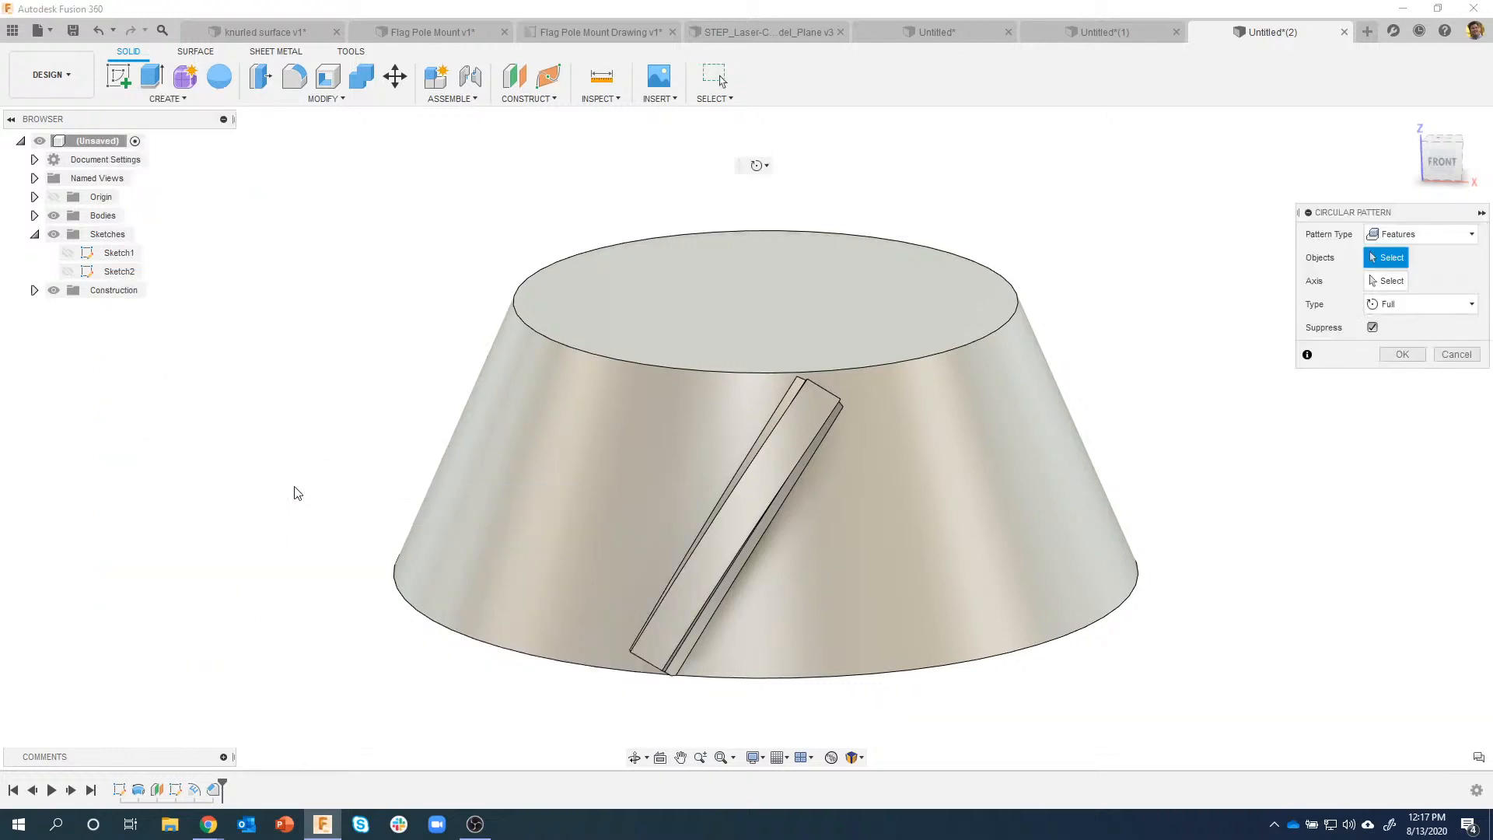
left_click(194, 790)
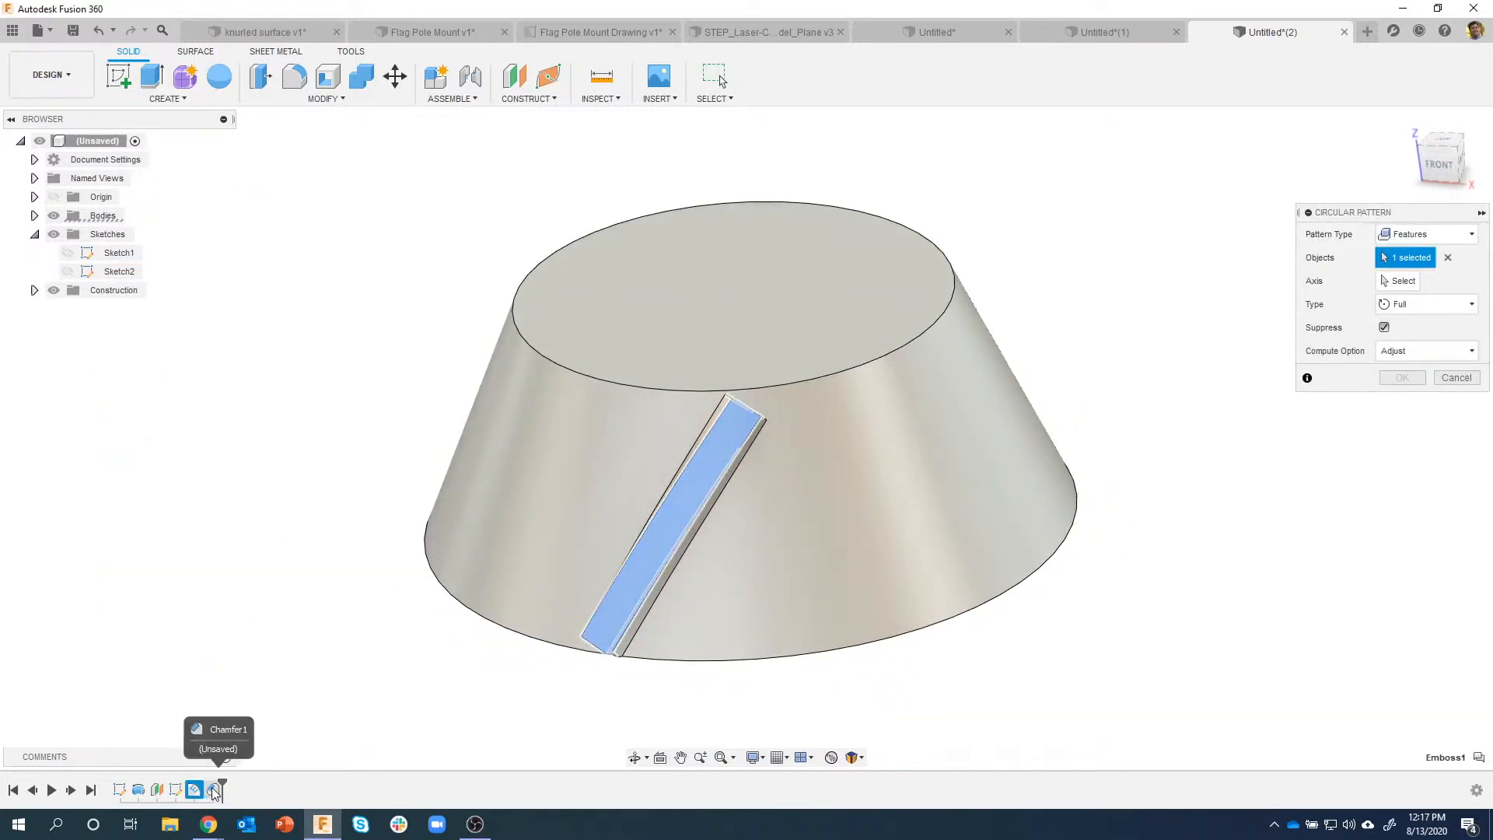
left_click(214, 790)
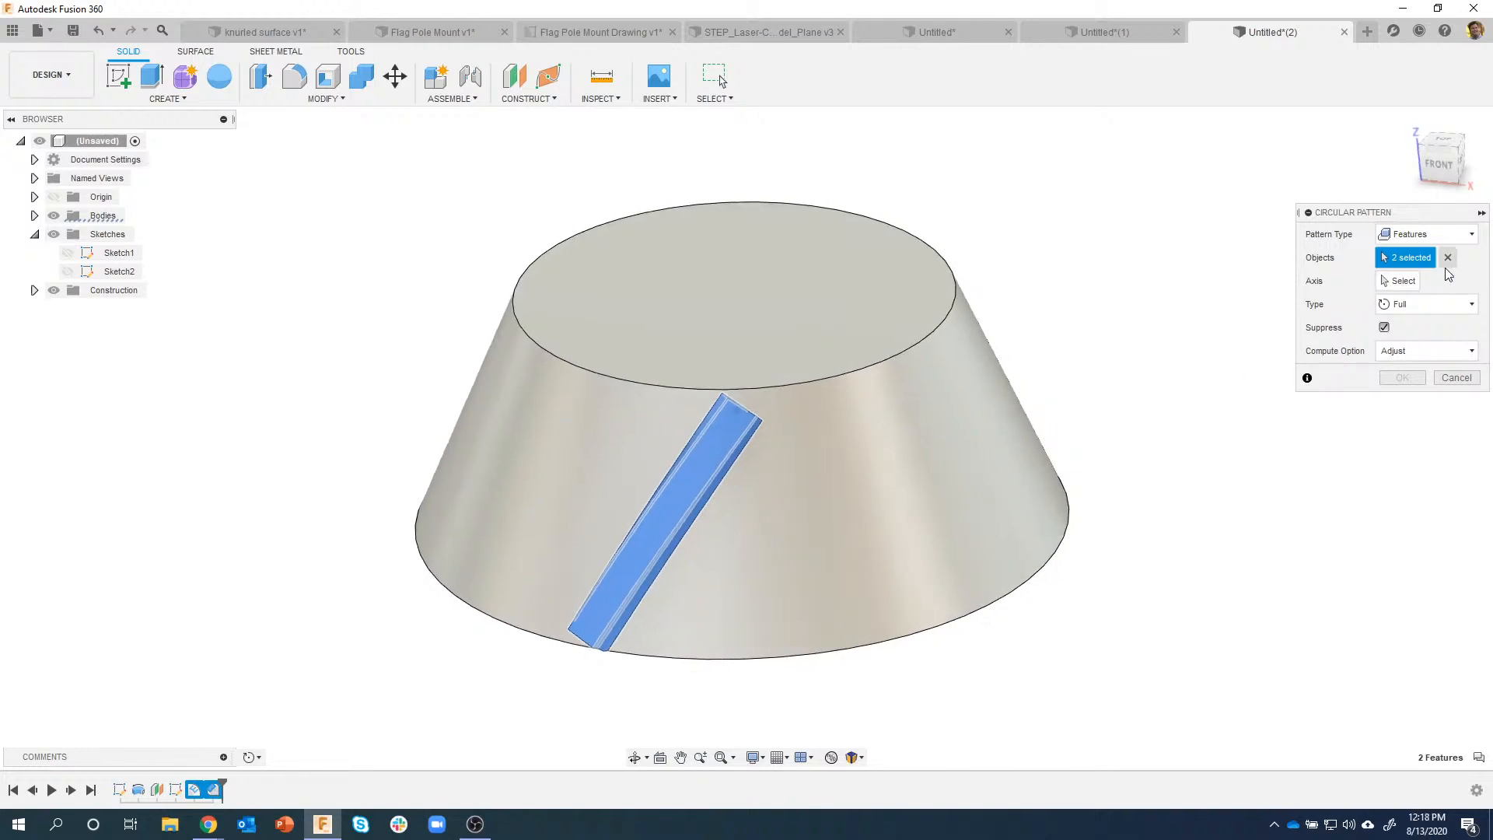
left_click(1398, 281)
left_click(886, 357)
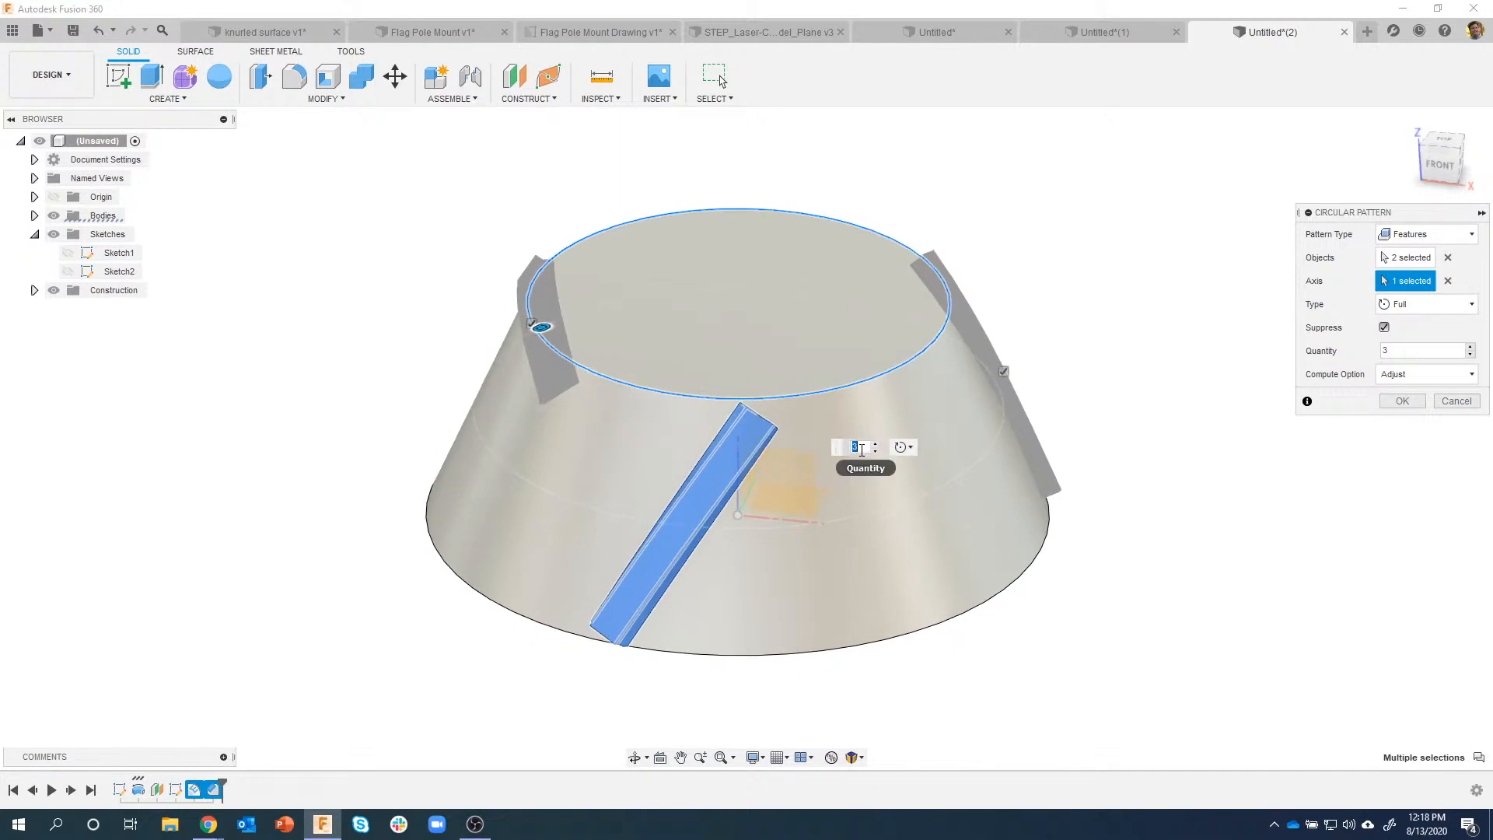
type("8")
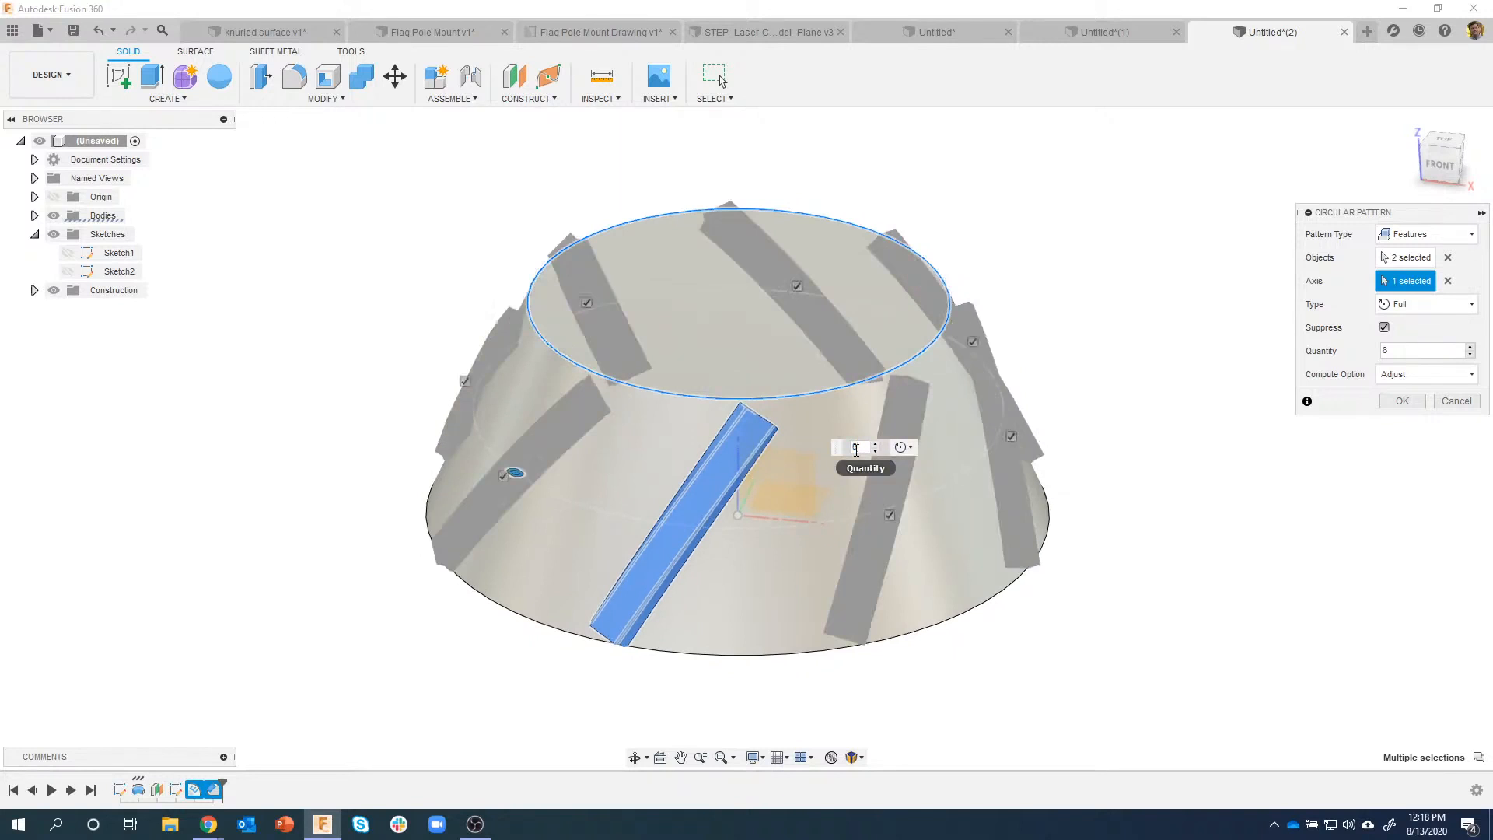
key("Return")
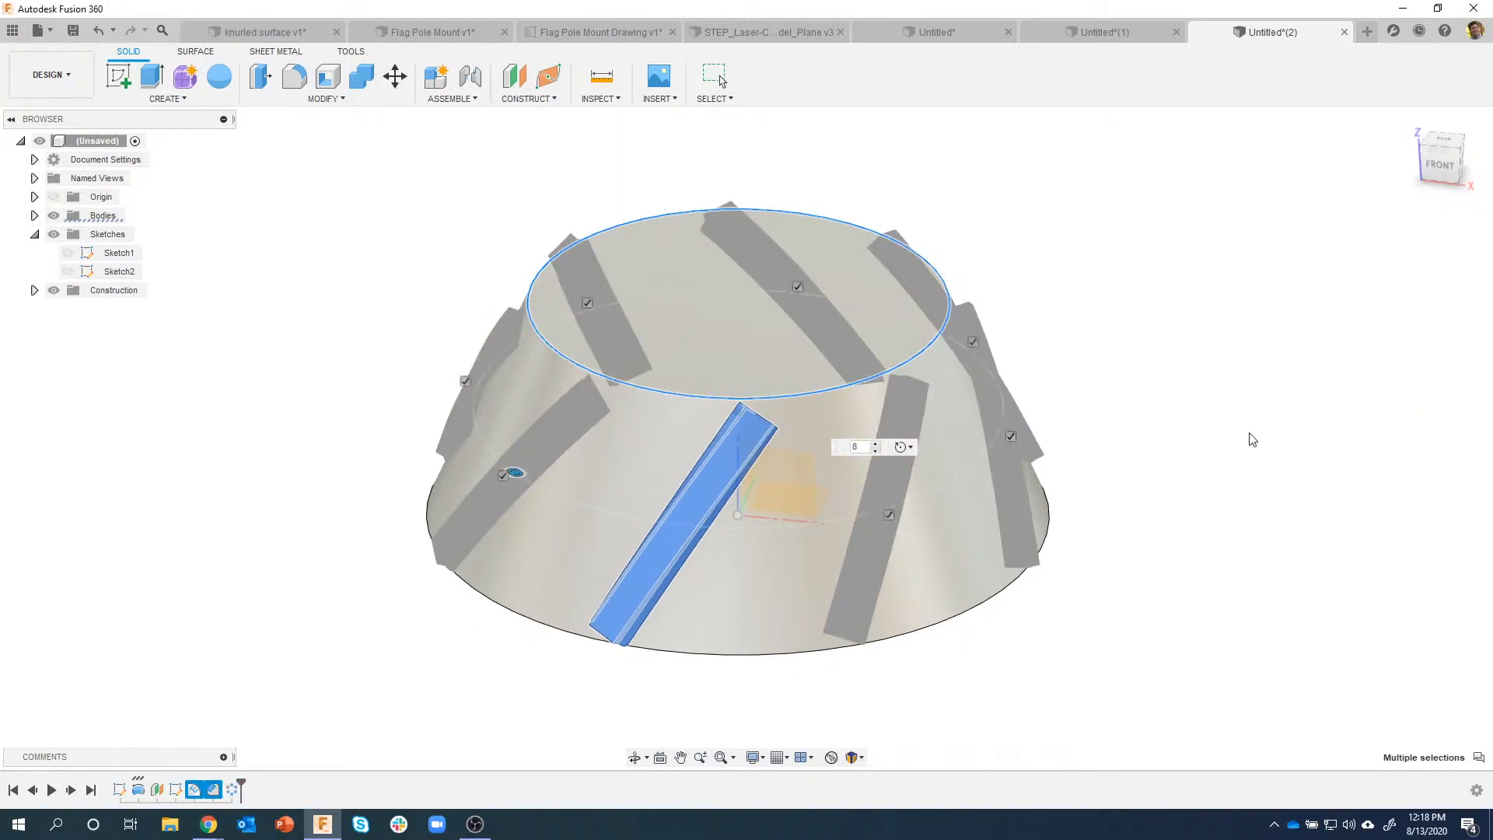
middle_click_drag(1283, 383, 1213, 395, "shift")
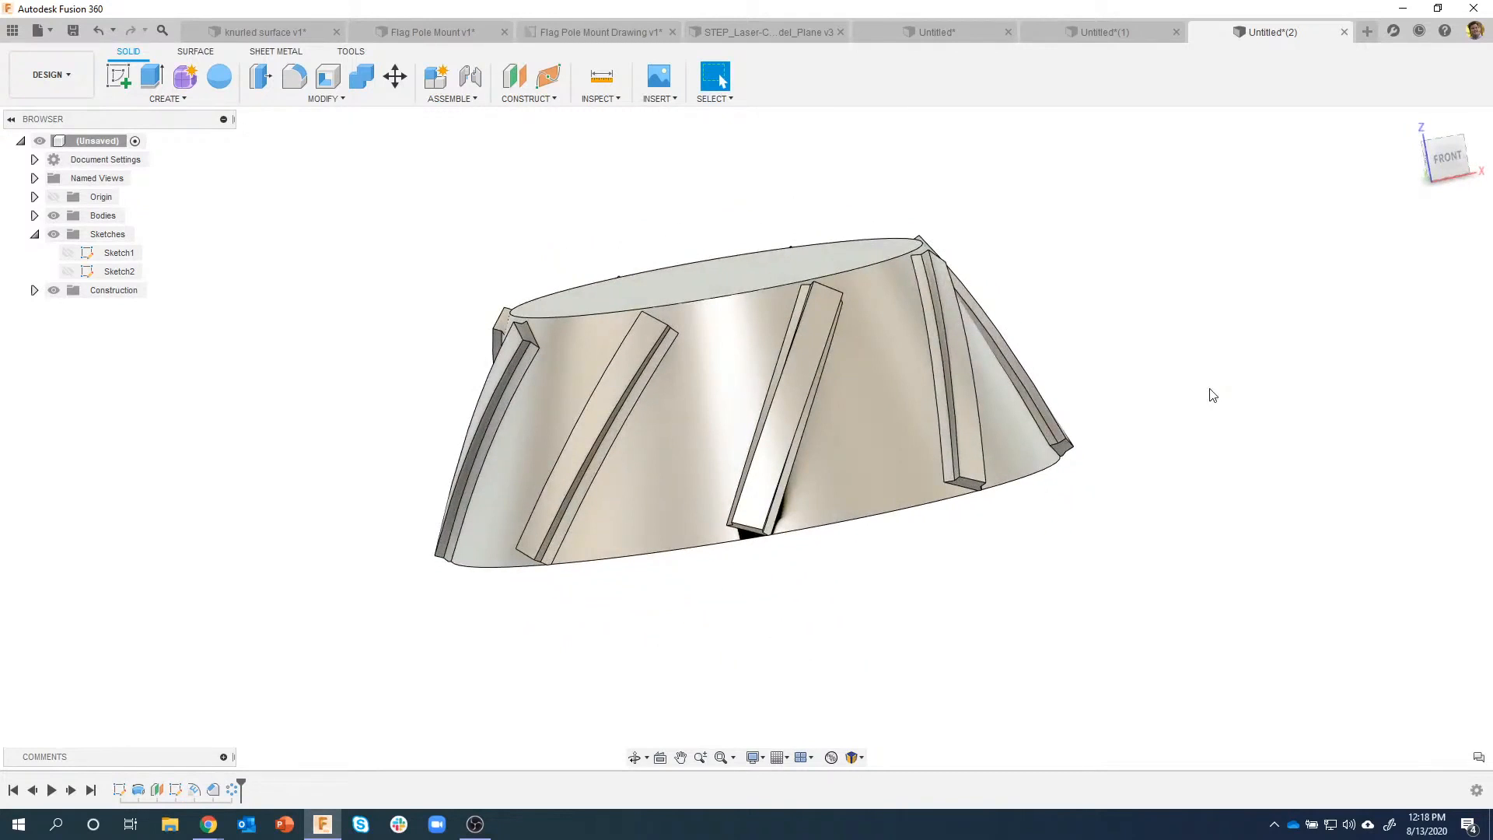
middle_click_drag(1211, 389, 463, 767, "shift")
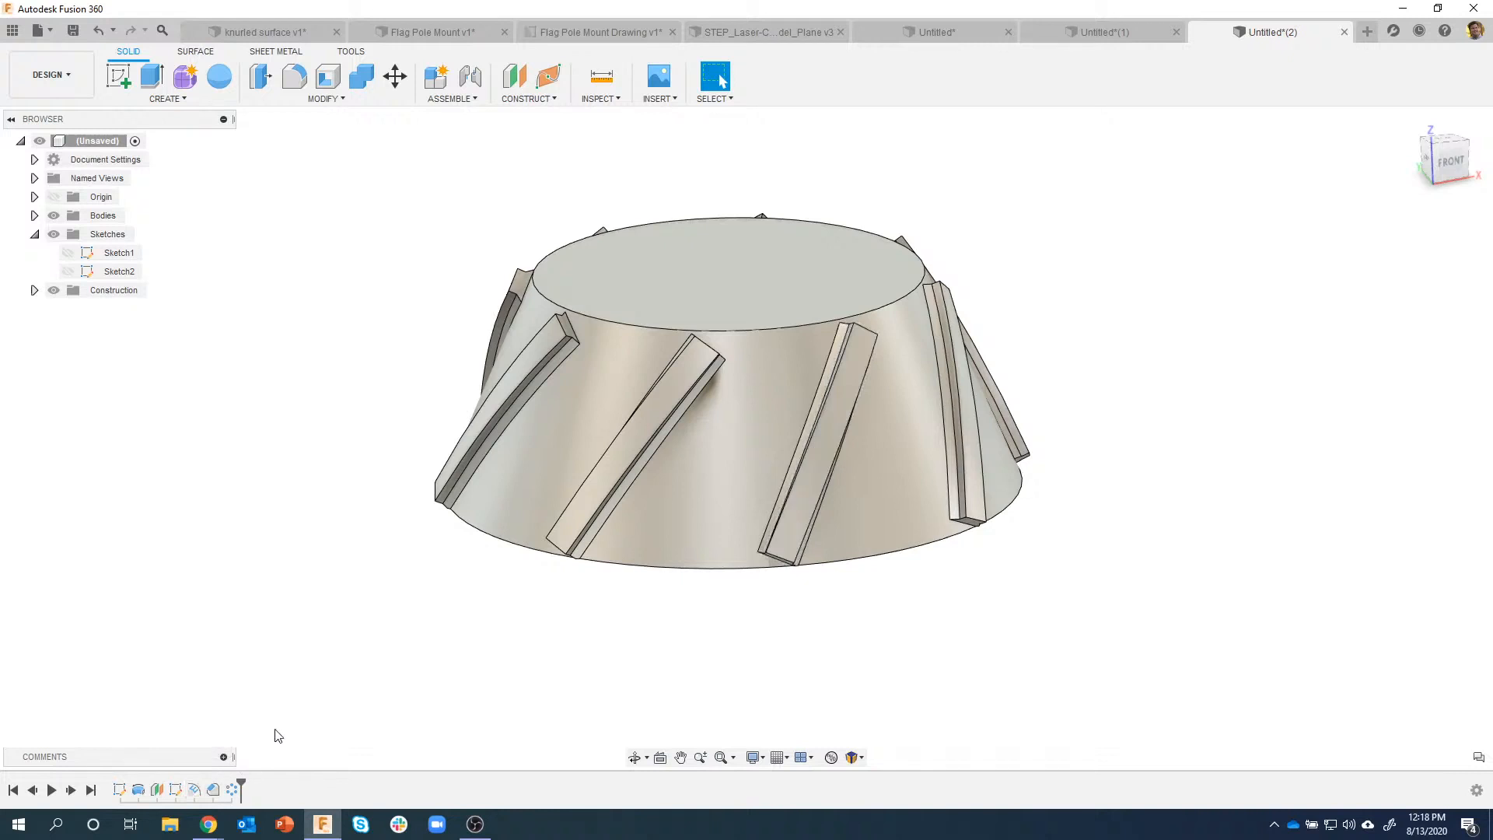
Step: Edit the bar's rectangle sketch, fillet all four corners at 0.10 in radius, and finish the sketch
double_click(176, 790)
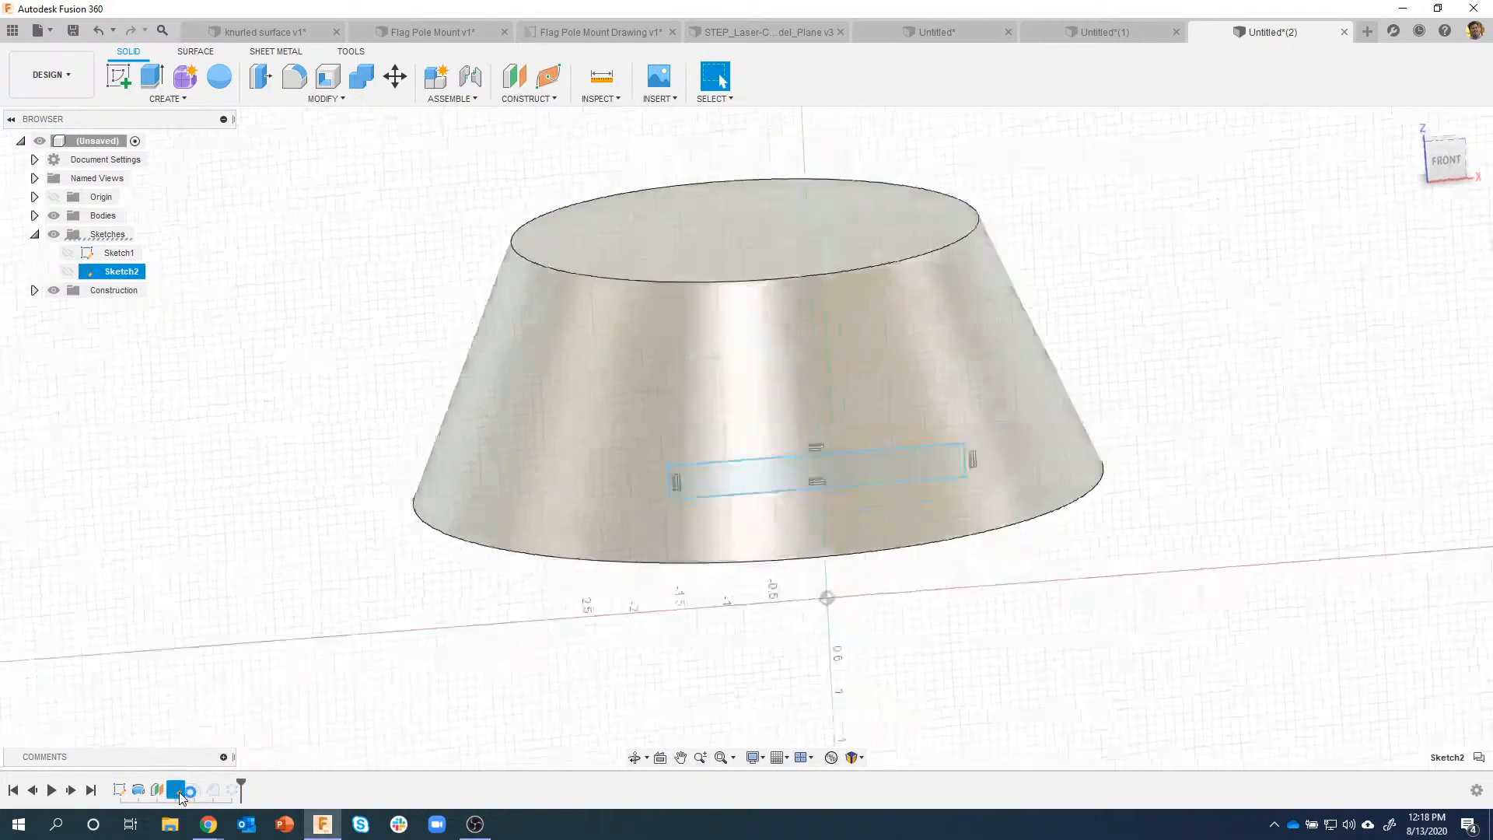
scroll(569, 406, "up", 2)
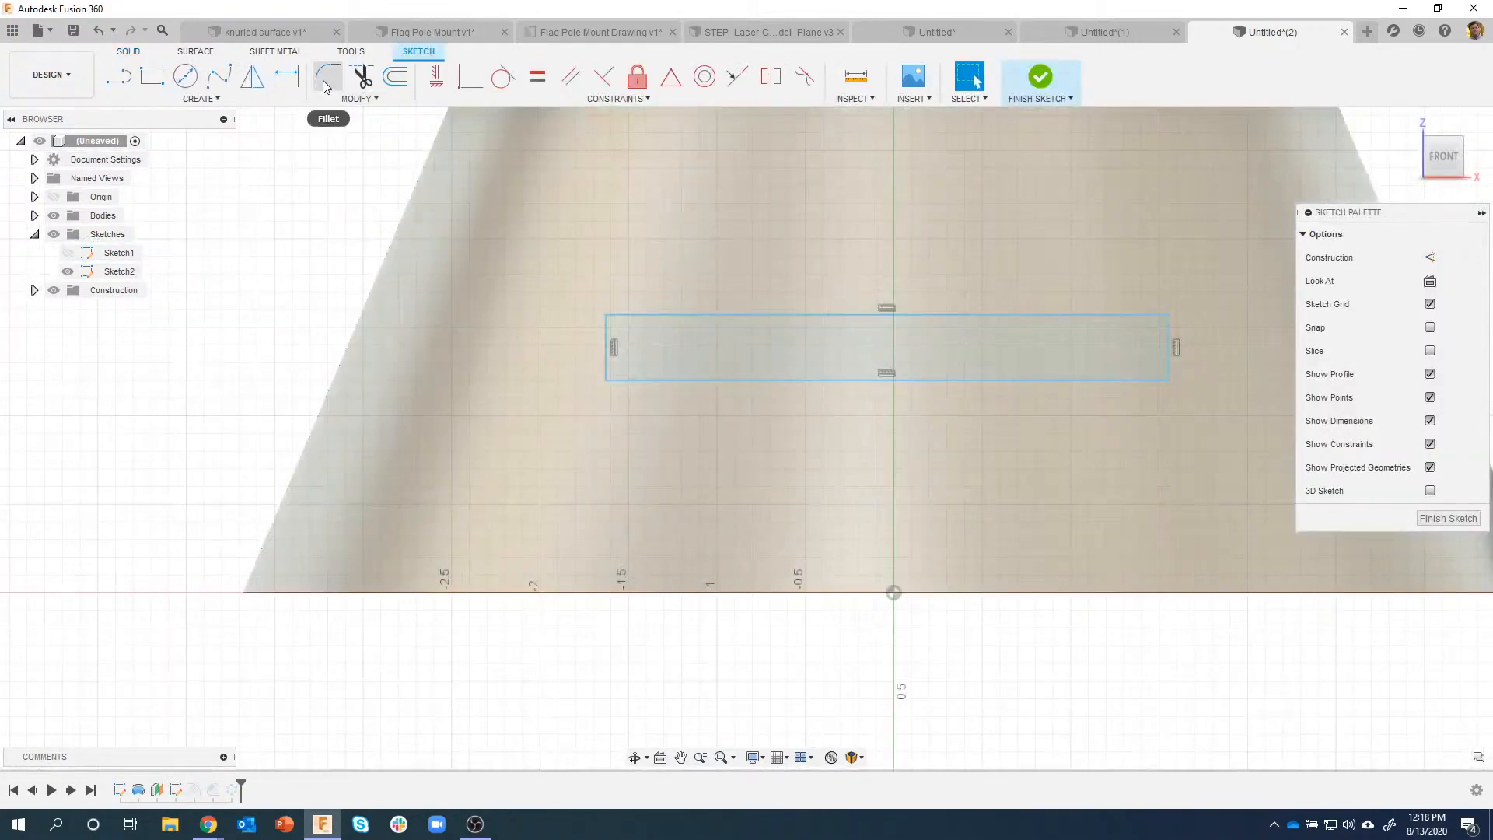
left_click(607, 317)
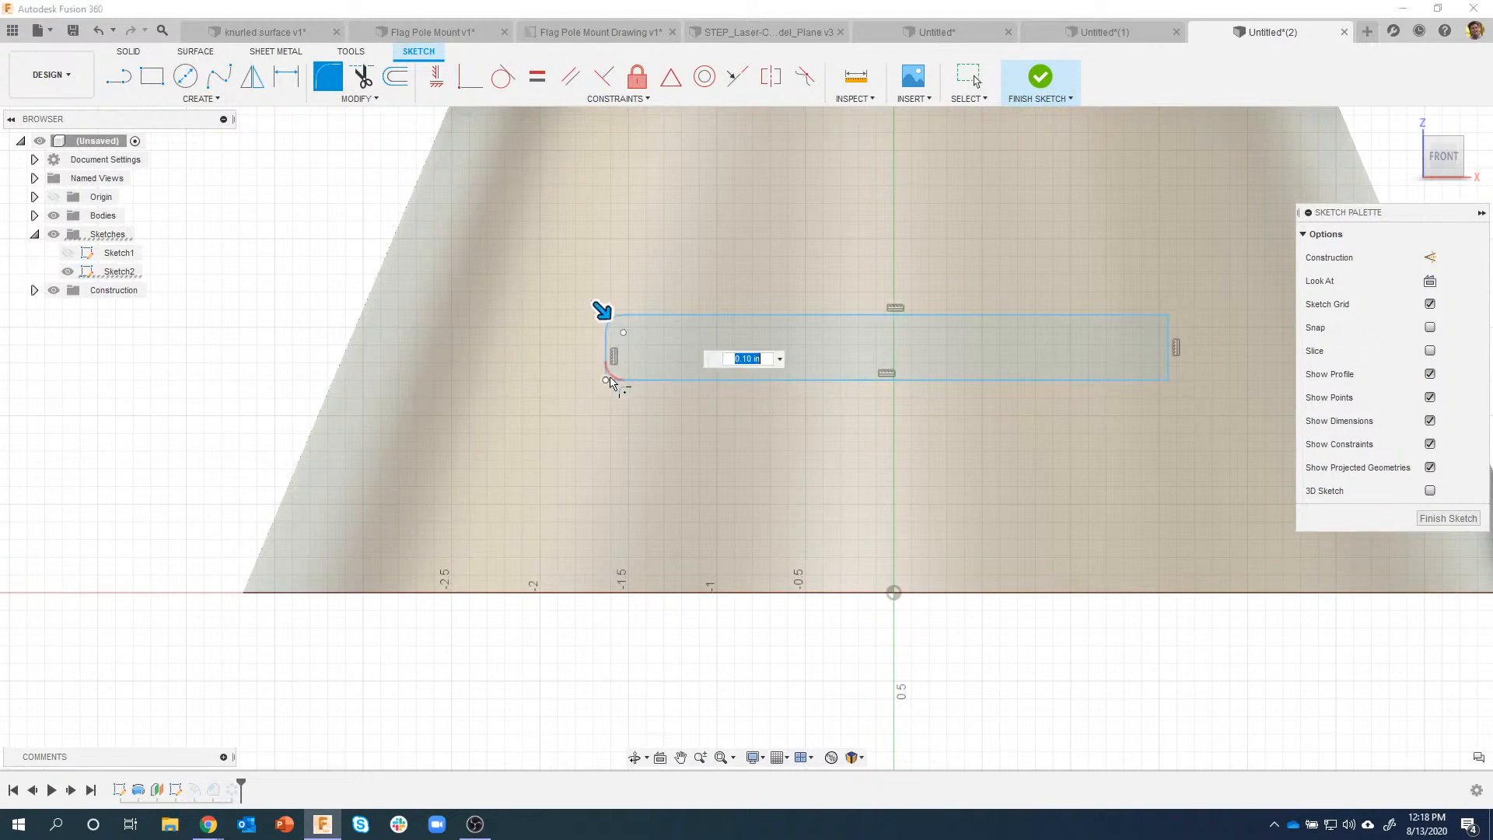
left_click(609, 381)
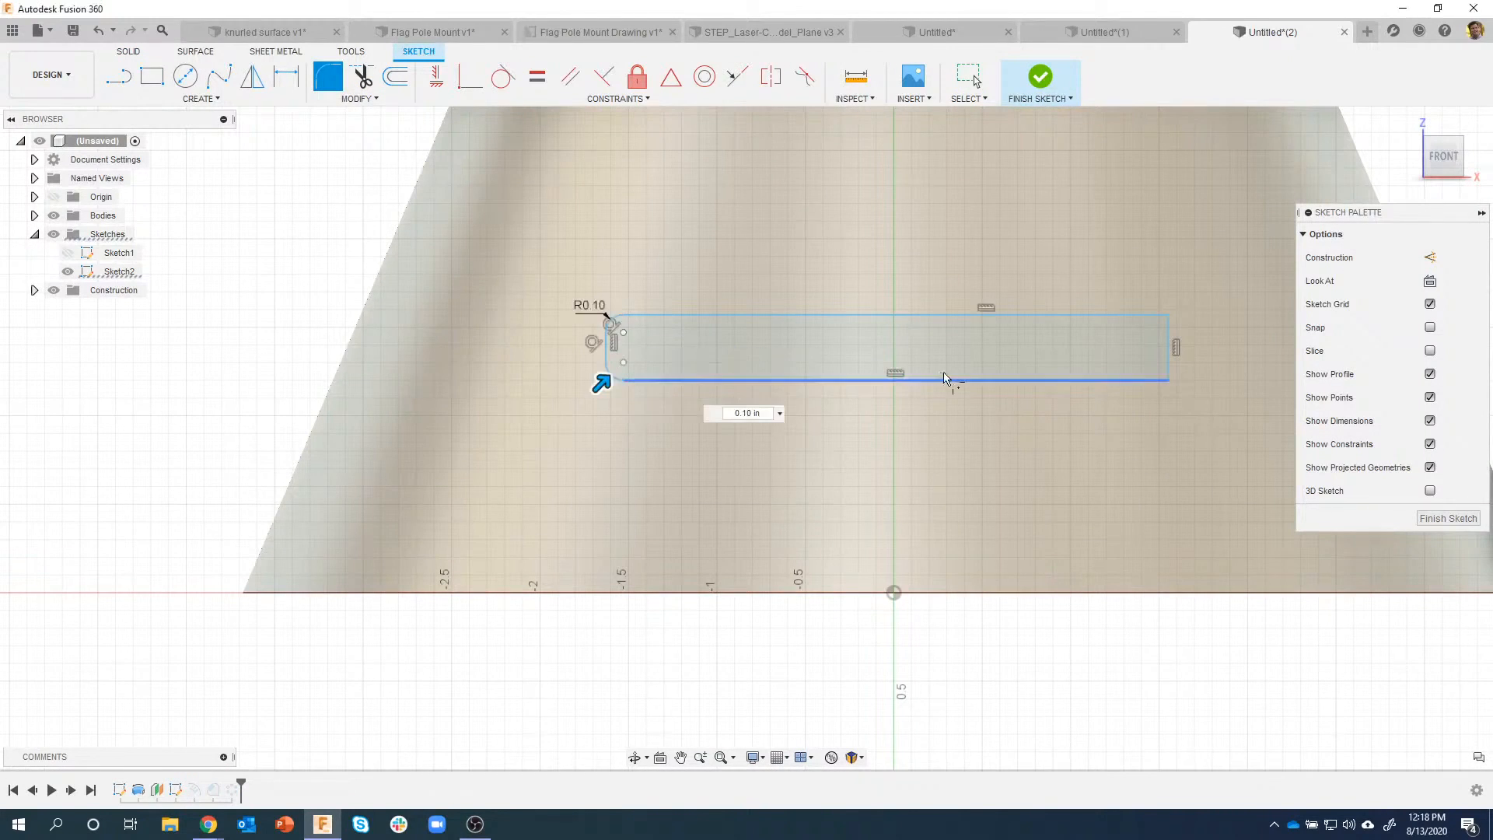
left_click(1169, 321)
left_click(1168, 384)
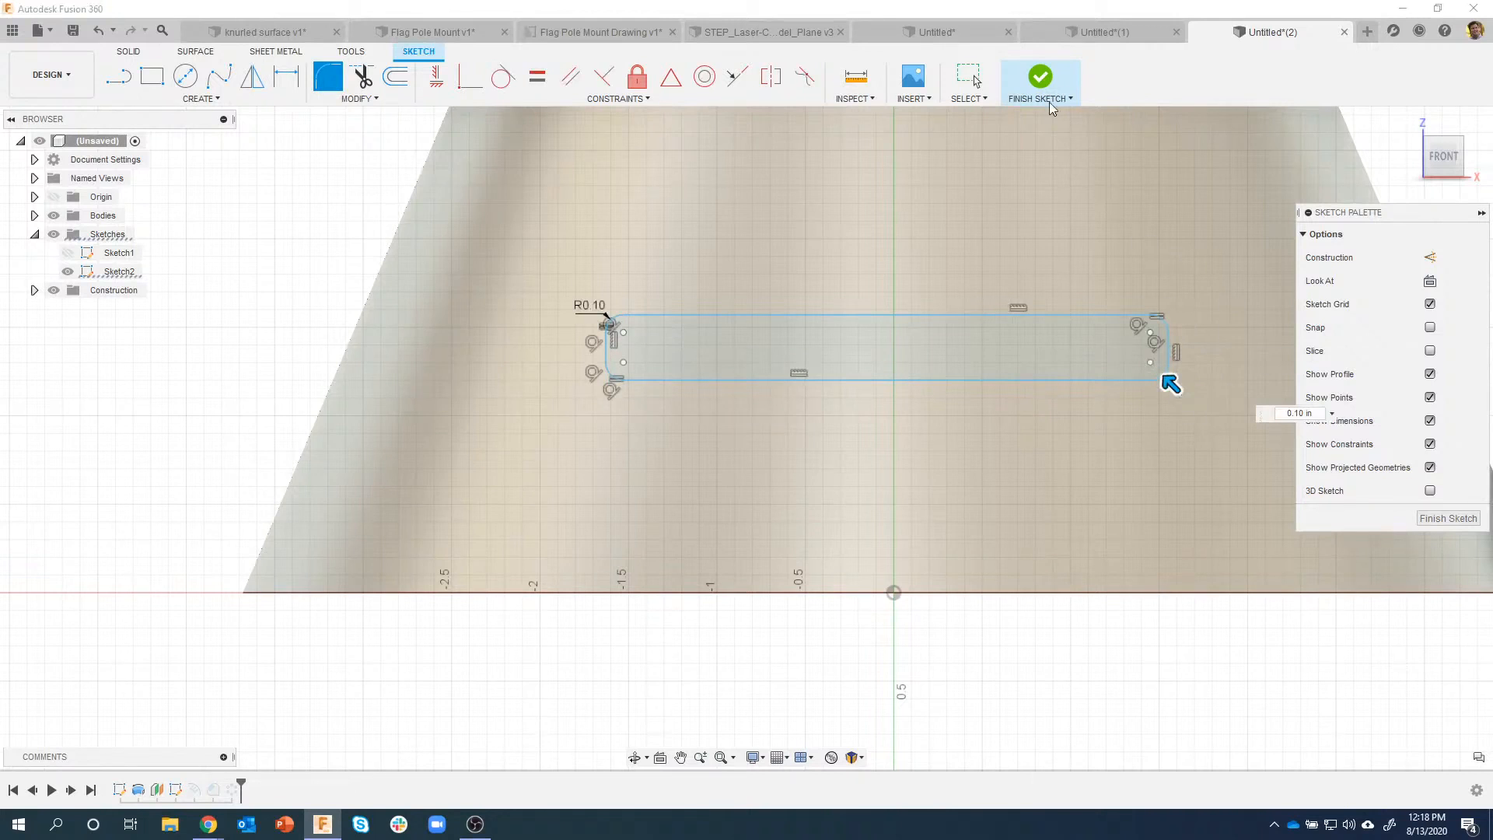
left_click(1040, 81)
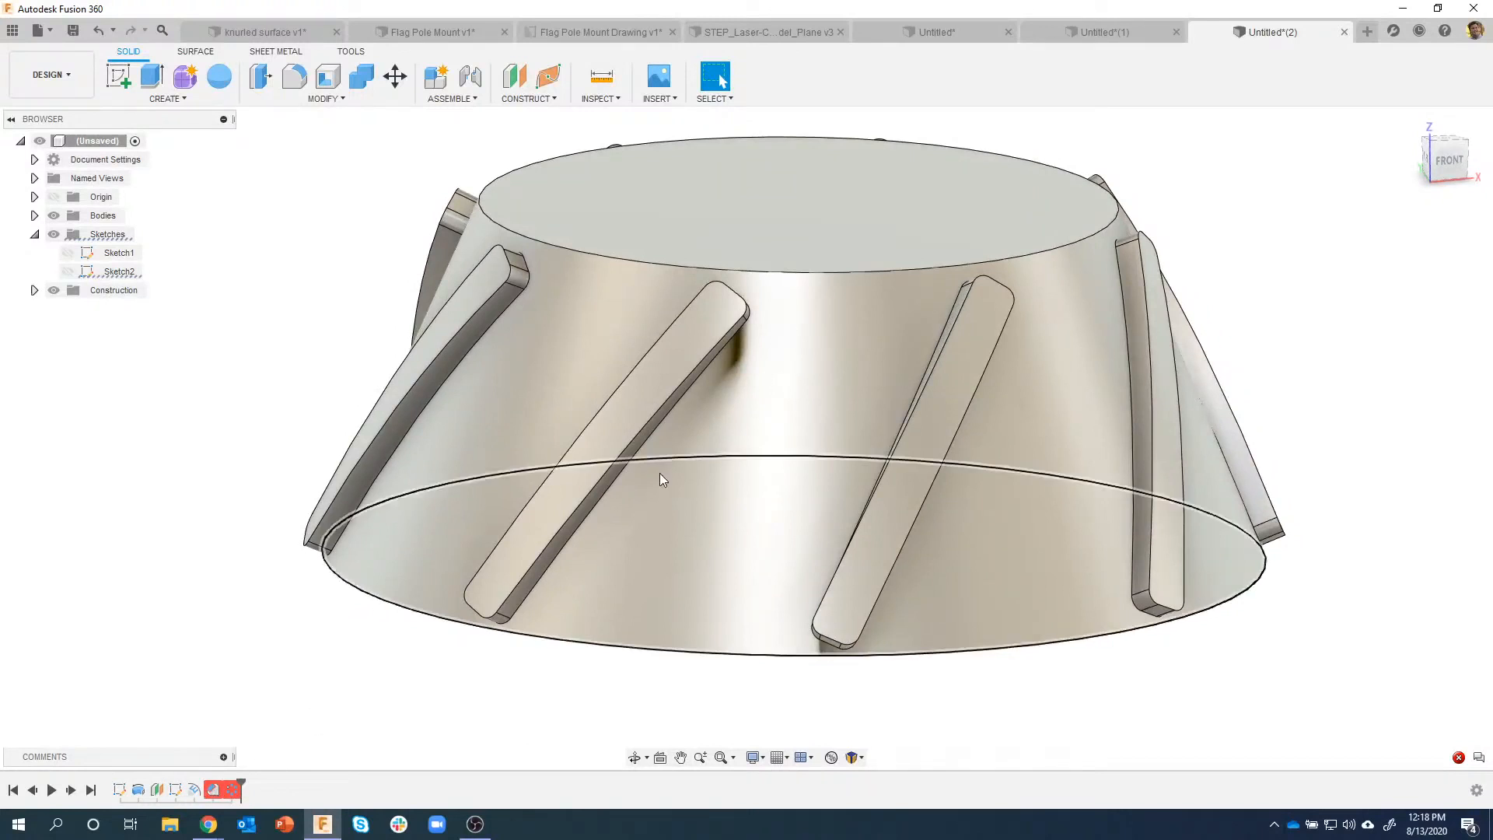
Step: Edit the failed chamfer, replacing its edges with the rounded bar's full base edge chain at 0.09 in
double_click(214, 793)
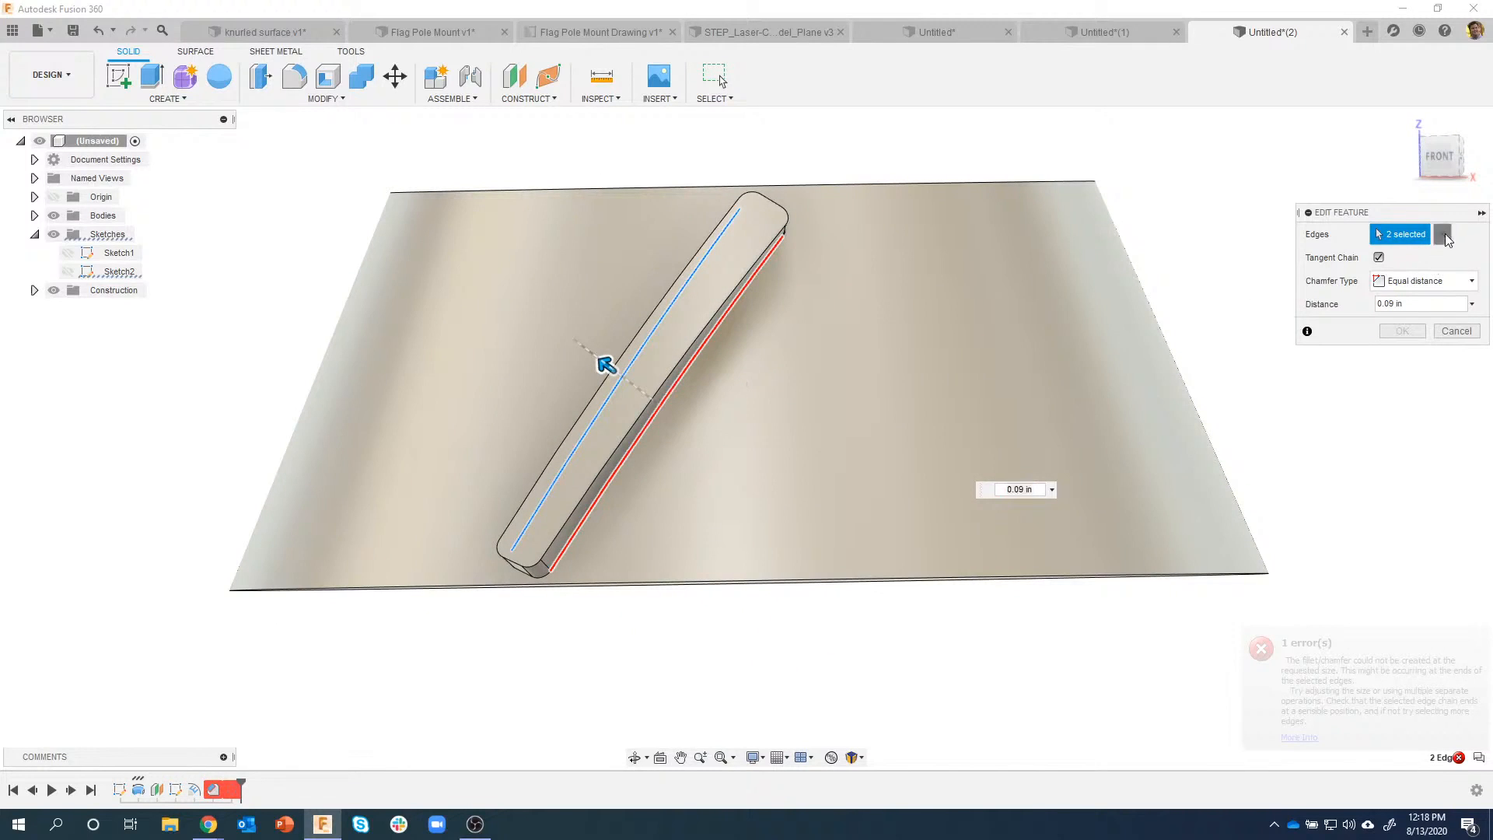
left_click(1443, 235)
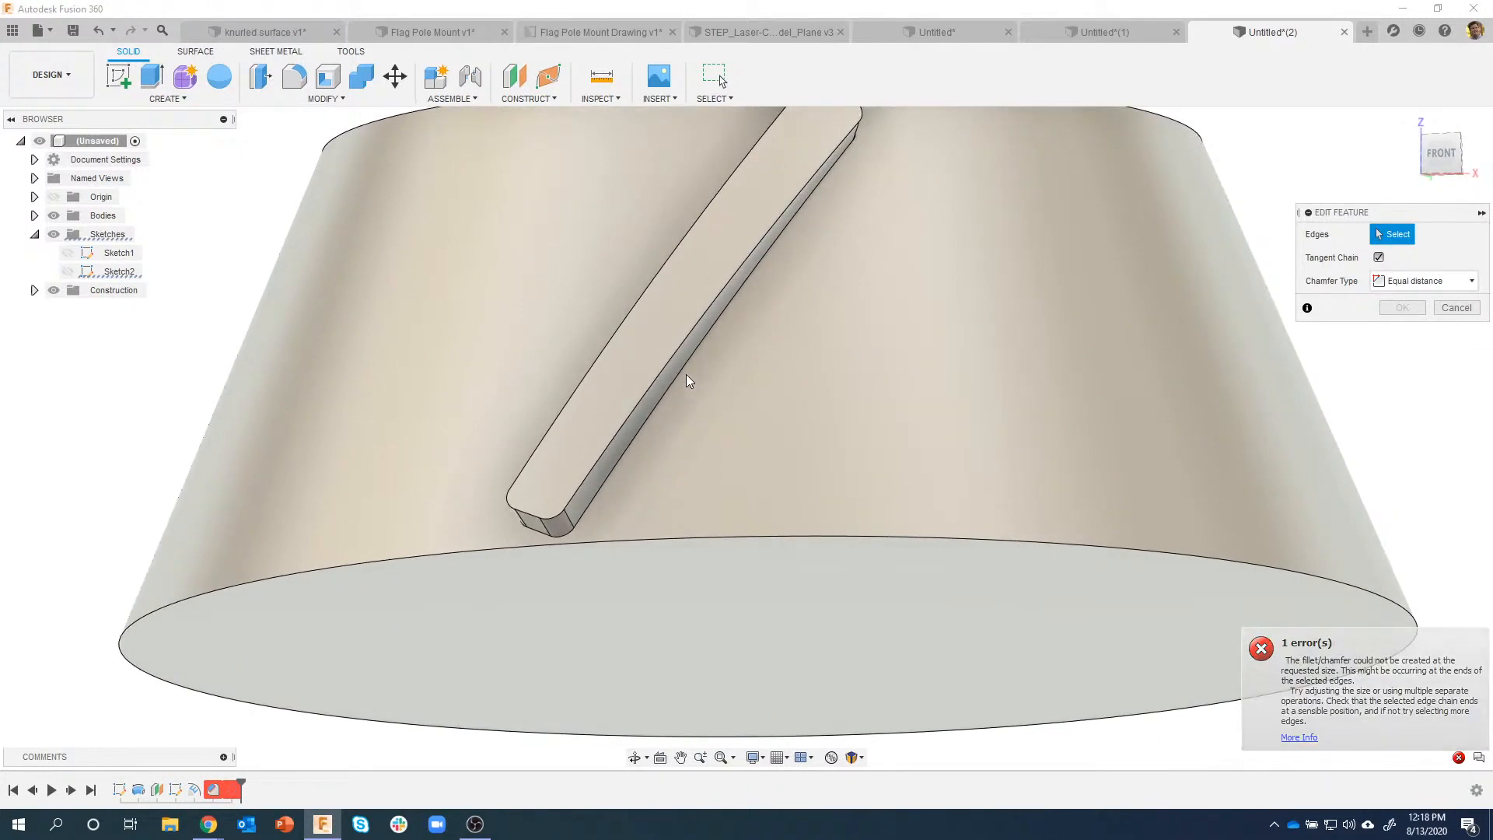
left_click(685, 377)
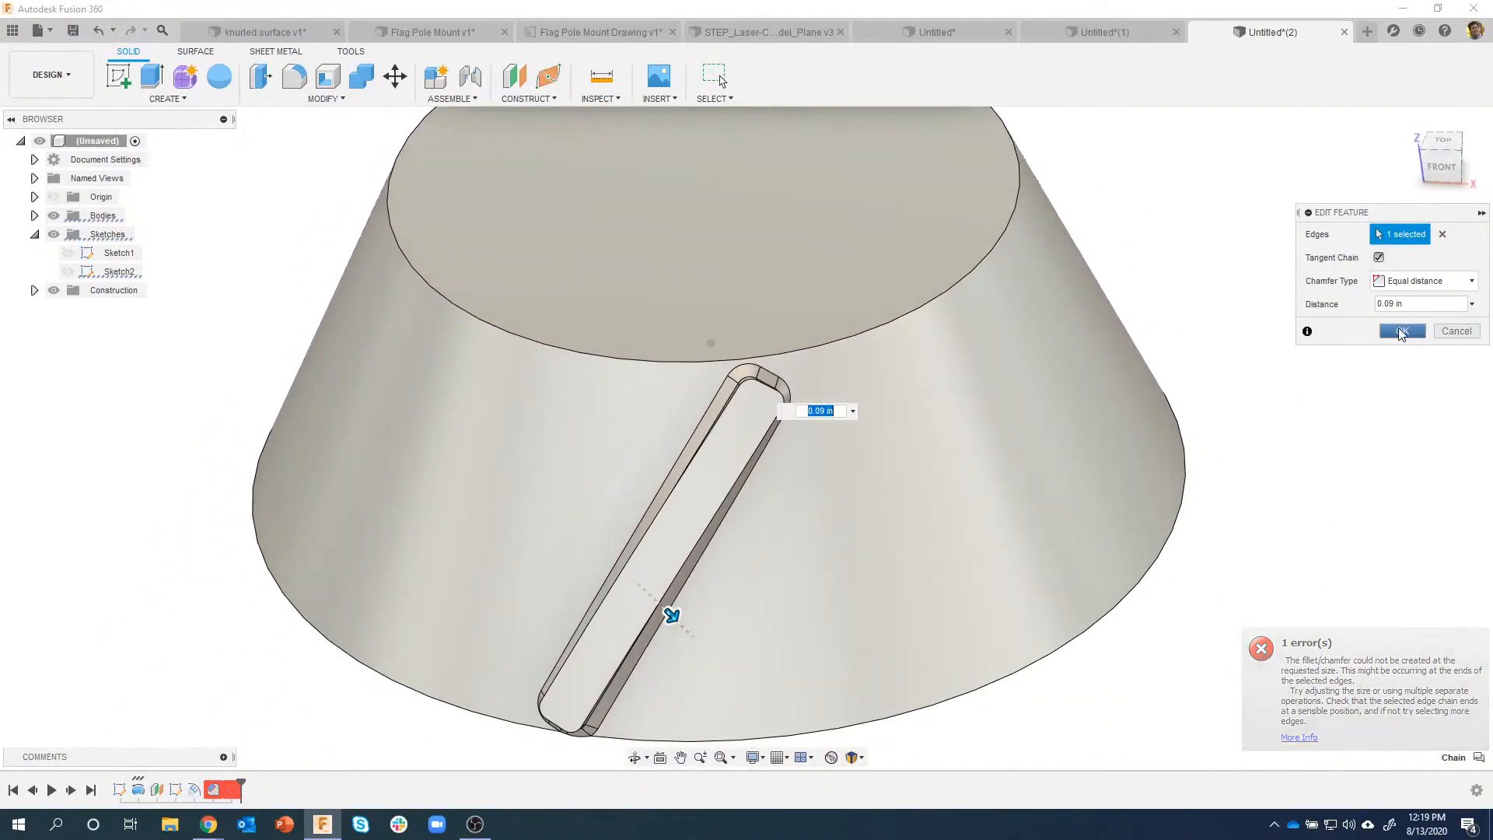
left_click(1403, 333)
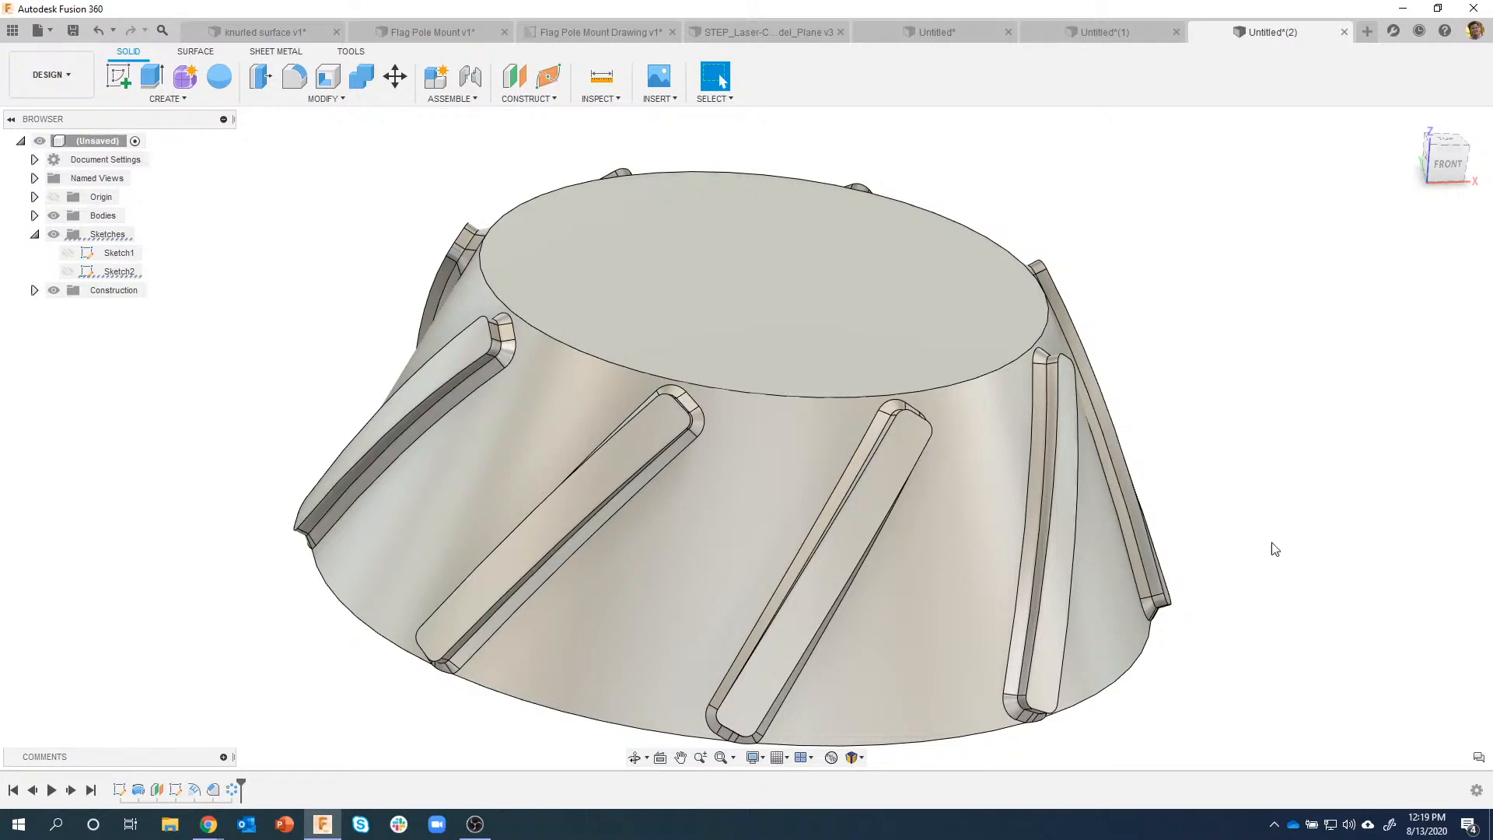
Step: Delete the rectangle sketch together with the emboss, chamfer and circular pattern features from the timeline
left_click(177, 790)
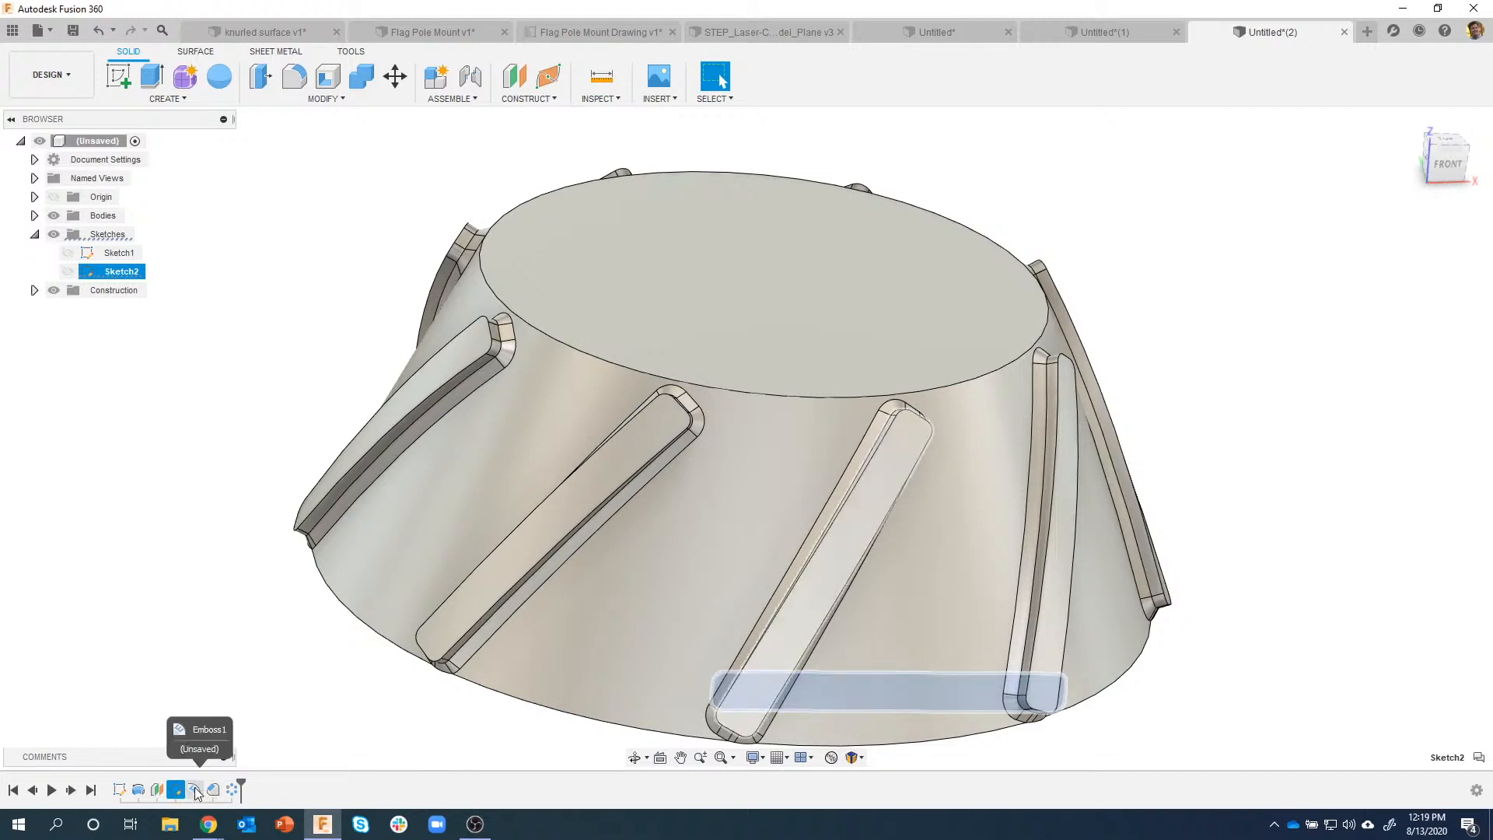
left_click(233, 790, "shift")
right_click(236, 787)
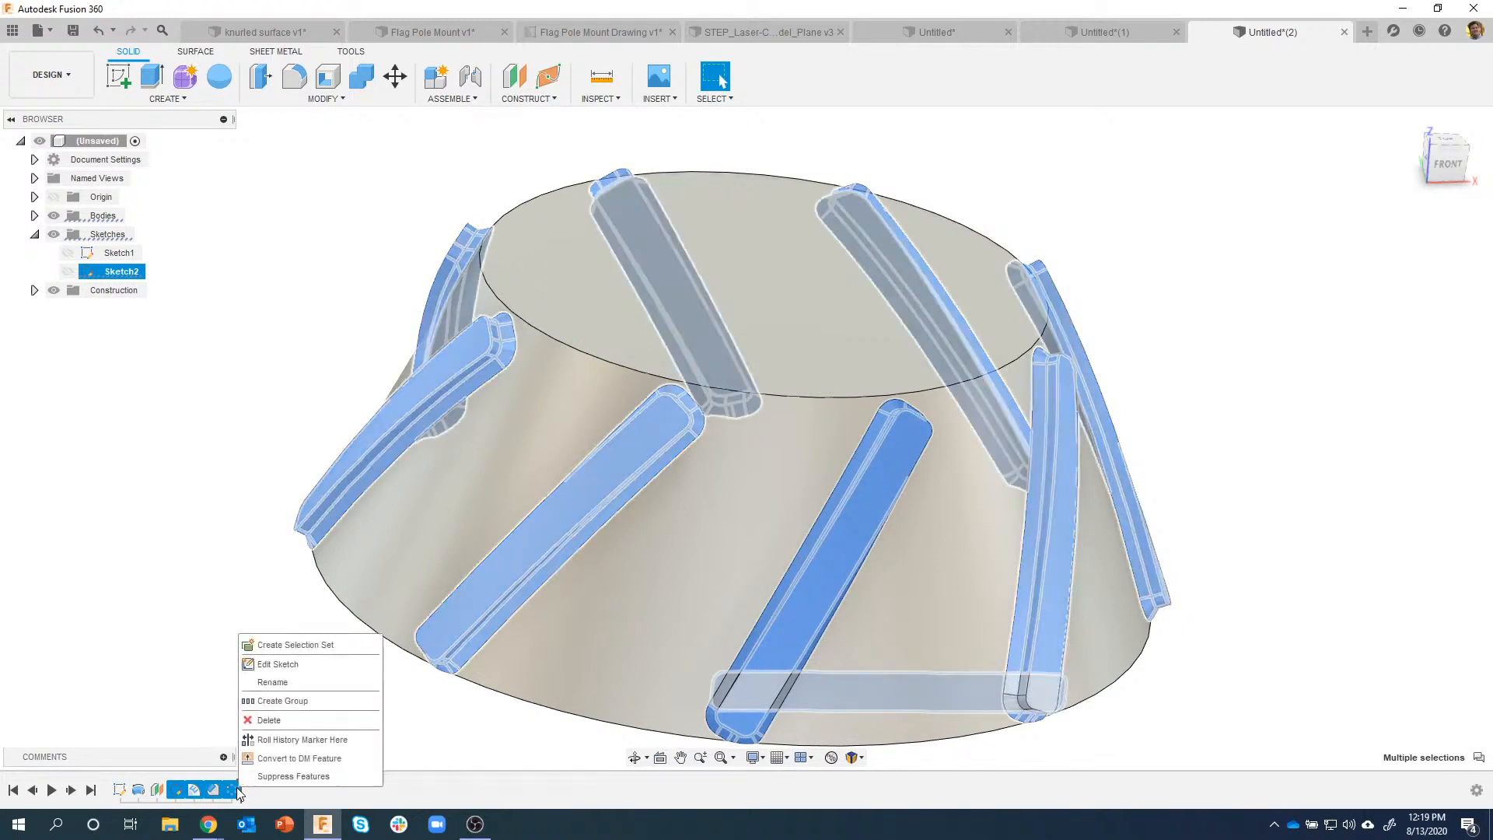
left_click(288, 728)
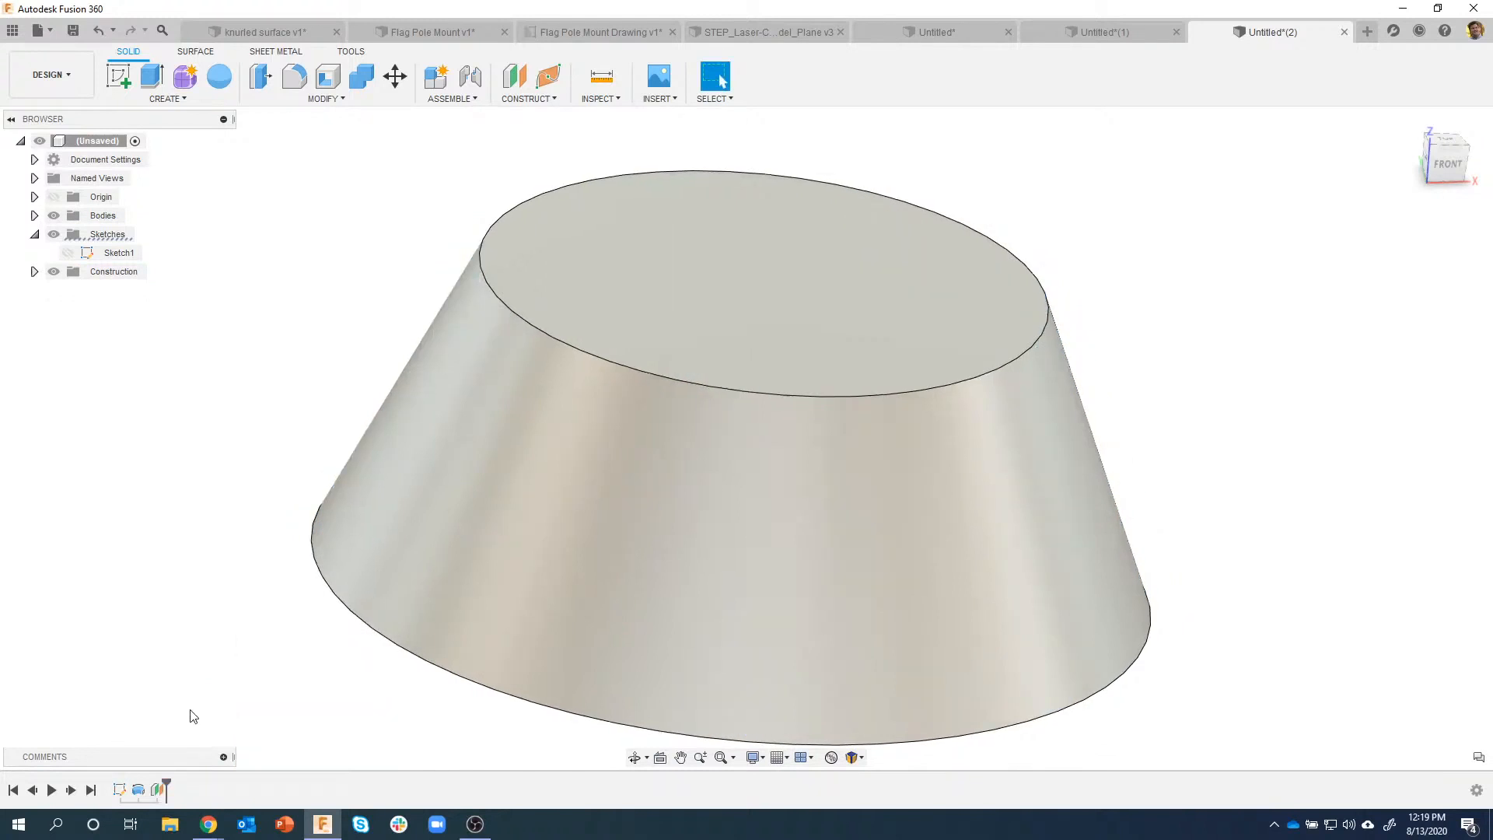
Step: Show the offset construction plane and start a new sketch on it
left_click(35, 272)
left_click(72, 291)
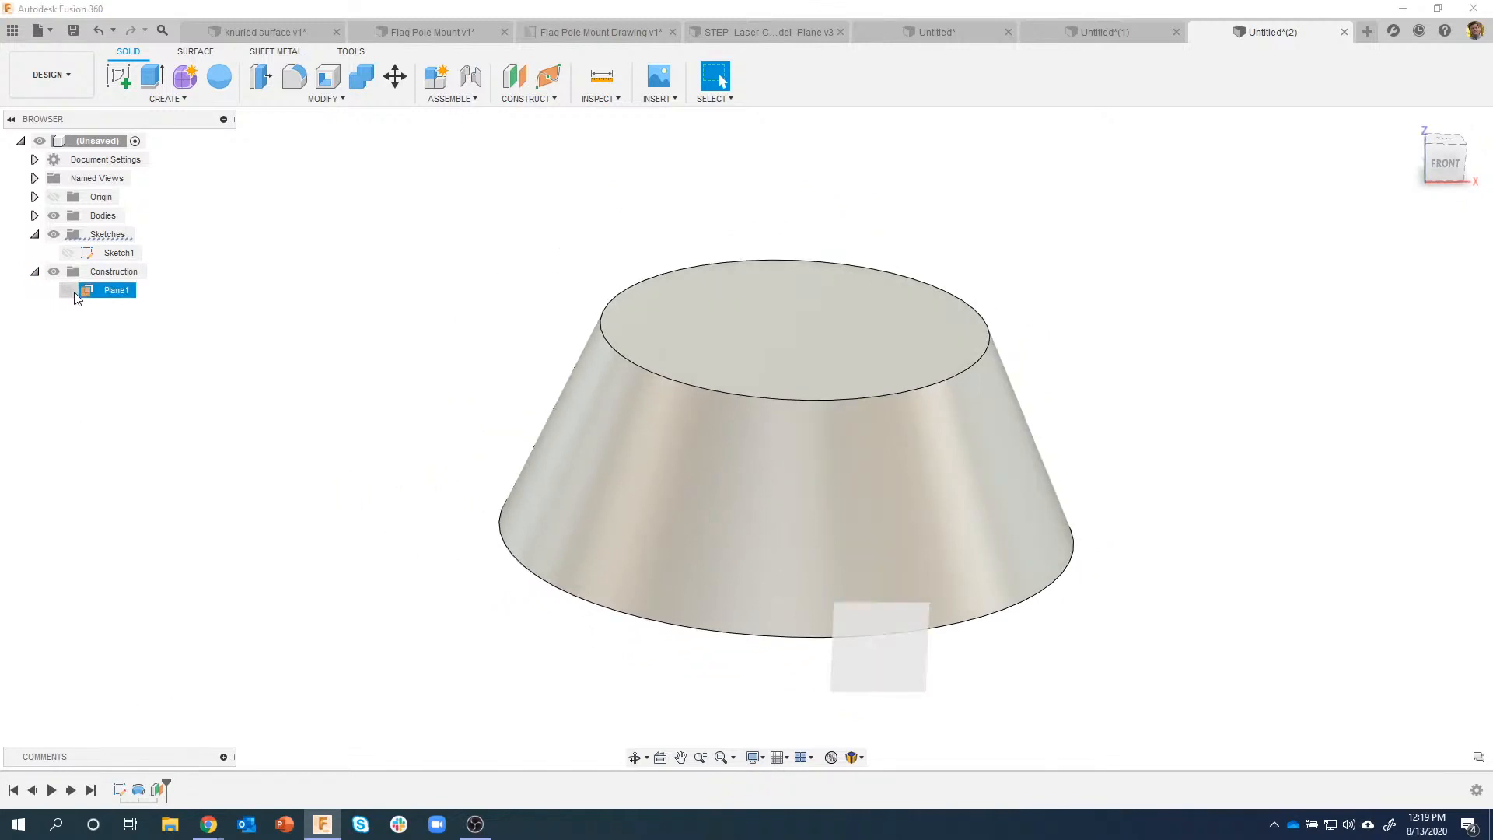
left_click(572, 637)
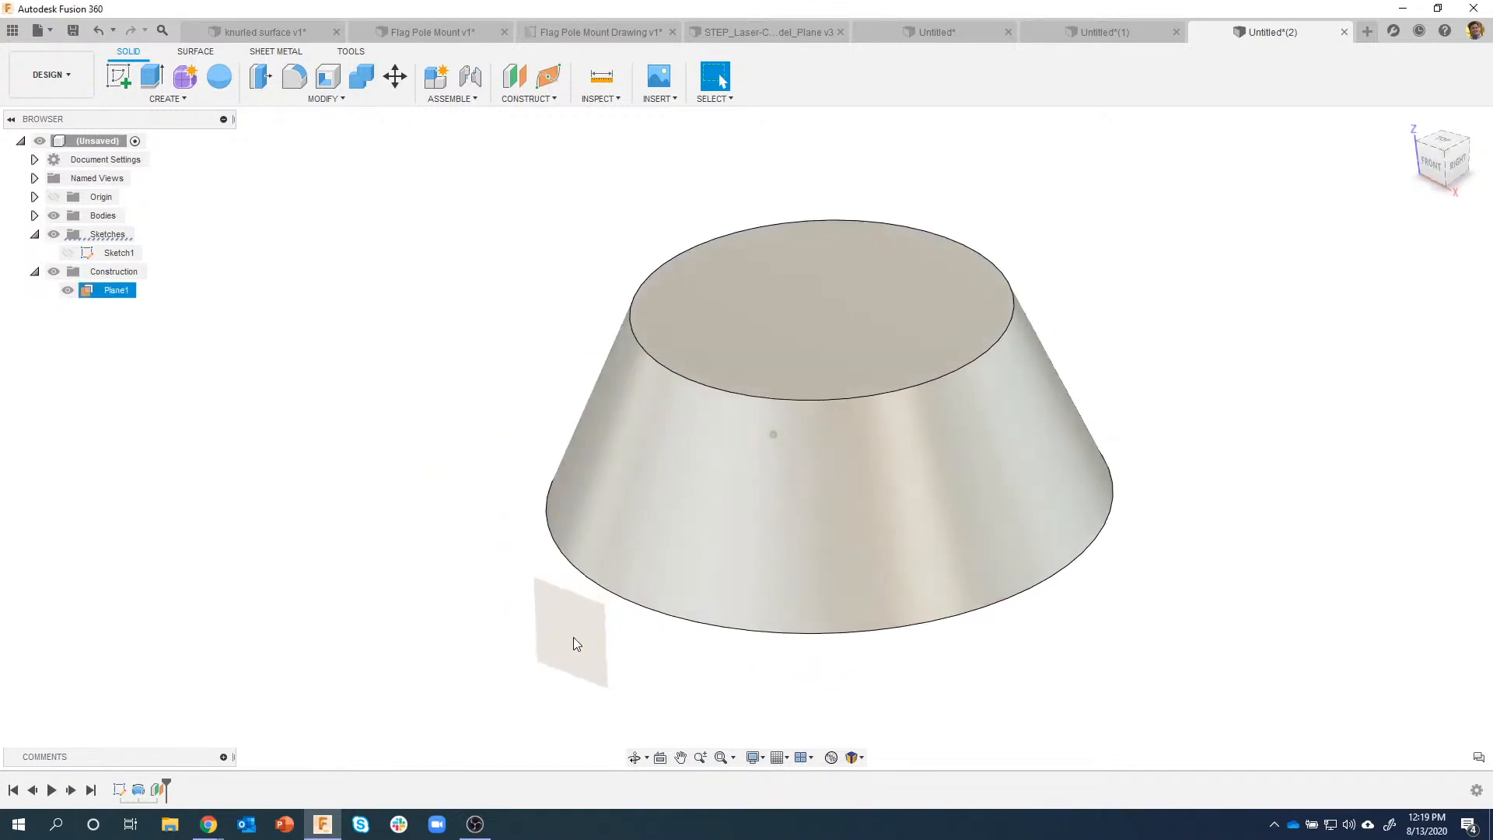
right_click(573, 637)
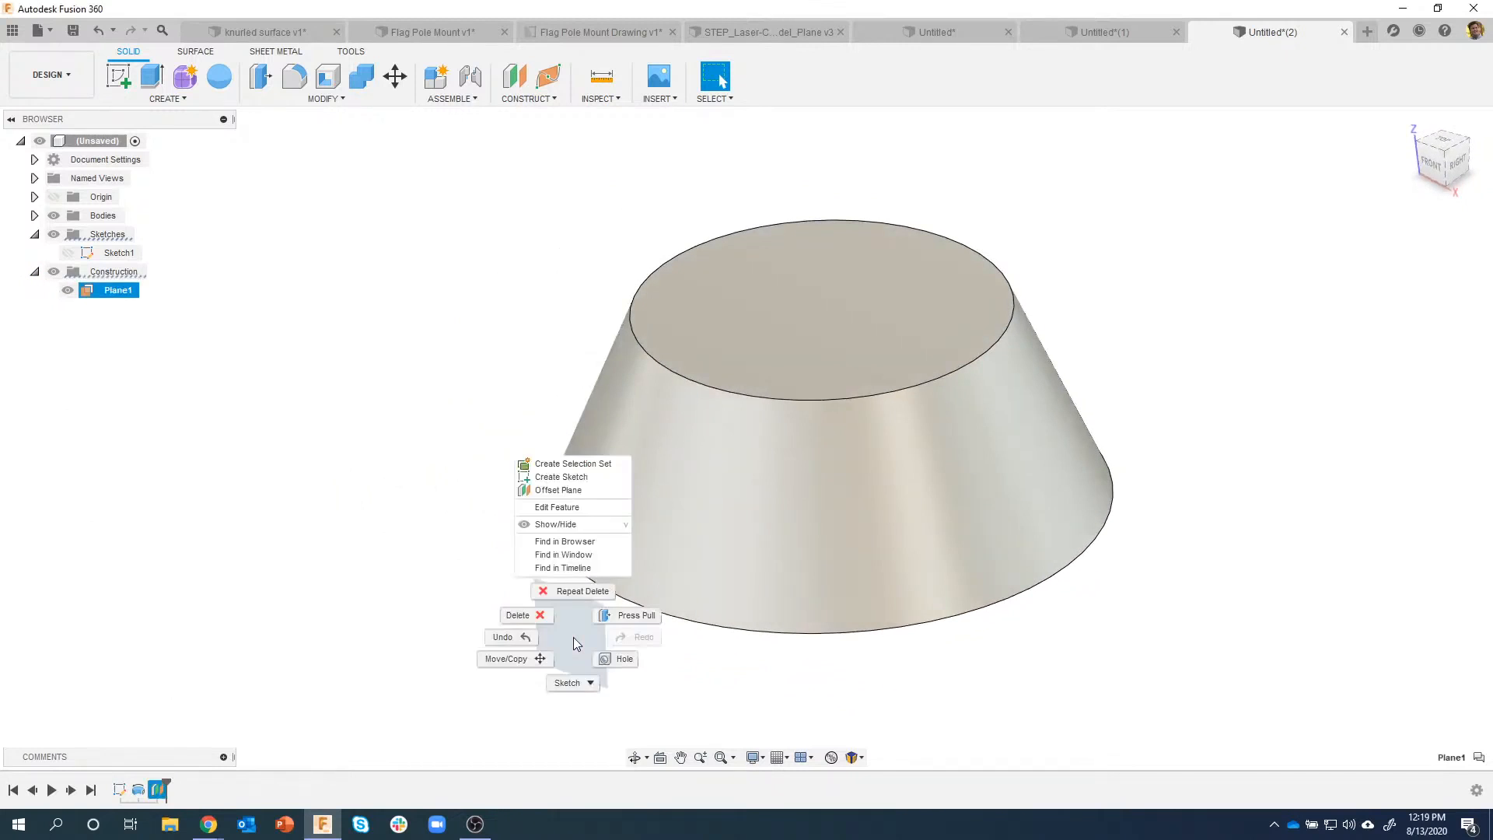
left_click(560, 476)
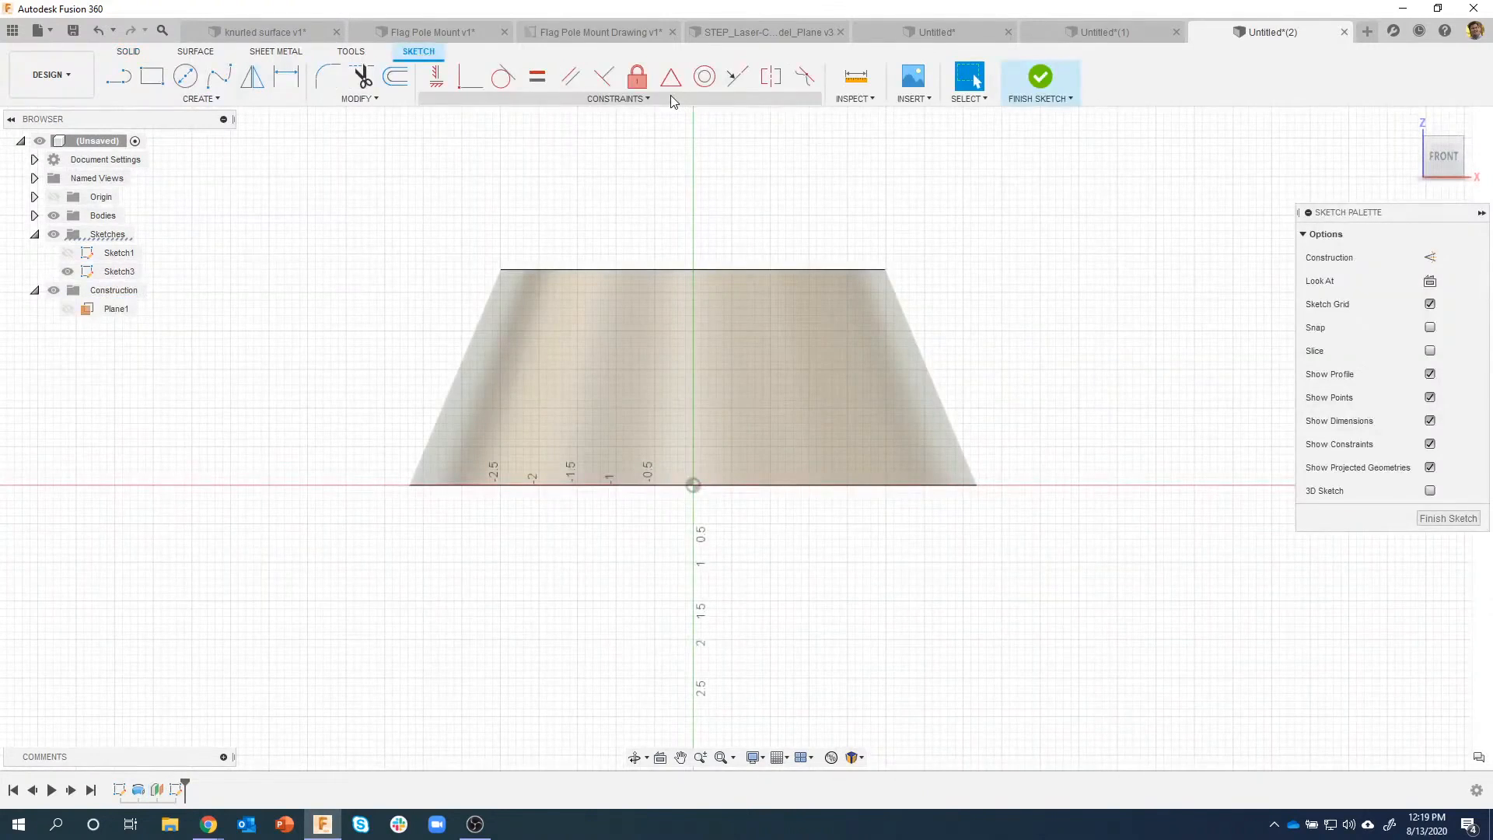
Step: Insert the eagle.svg graphic from the Downloads folder into the open sketch
left_click(911, 99)
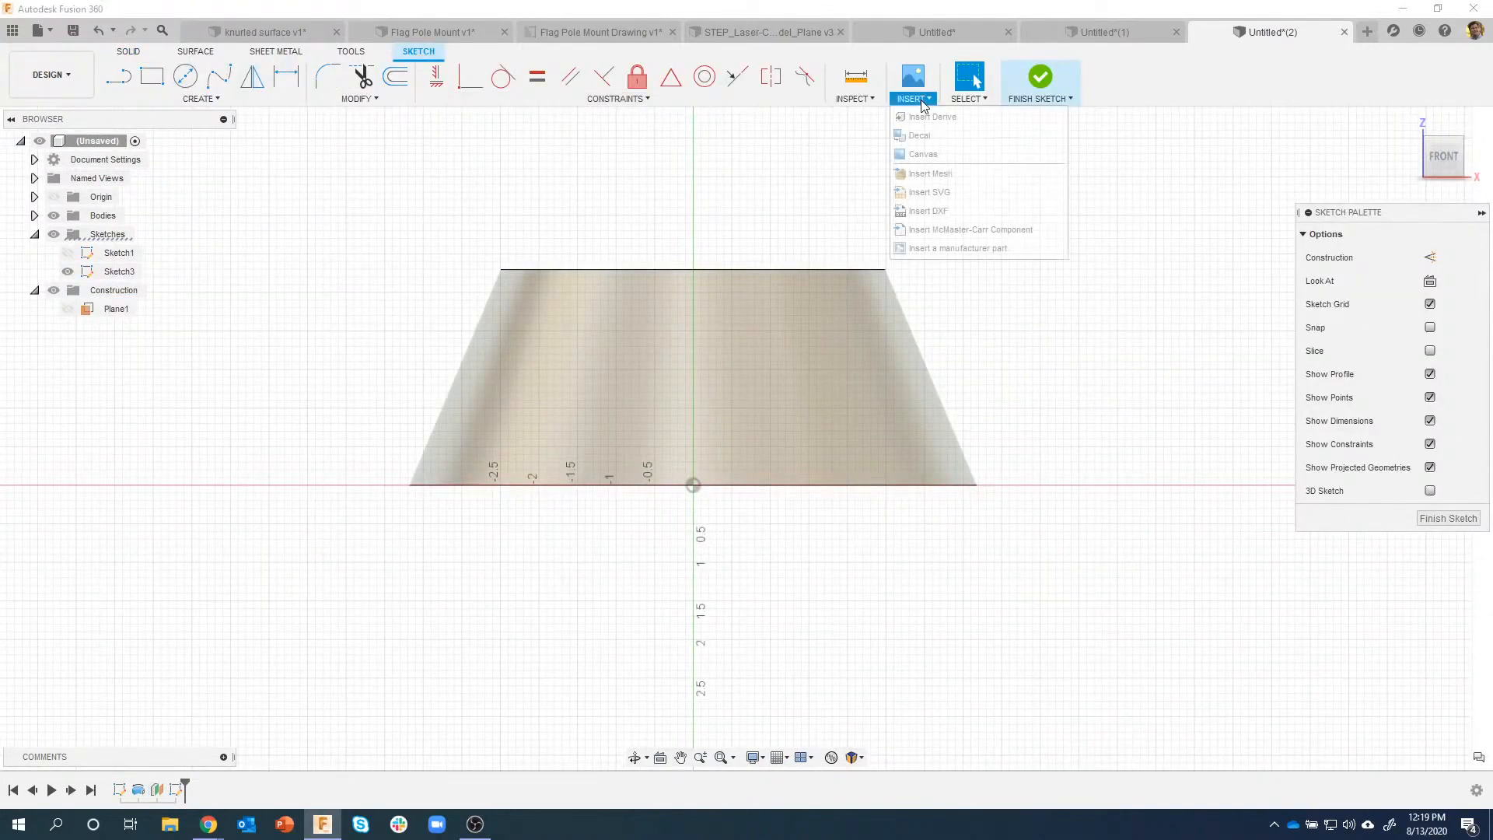
left_click(930, 192)
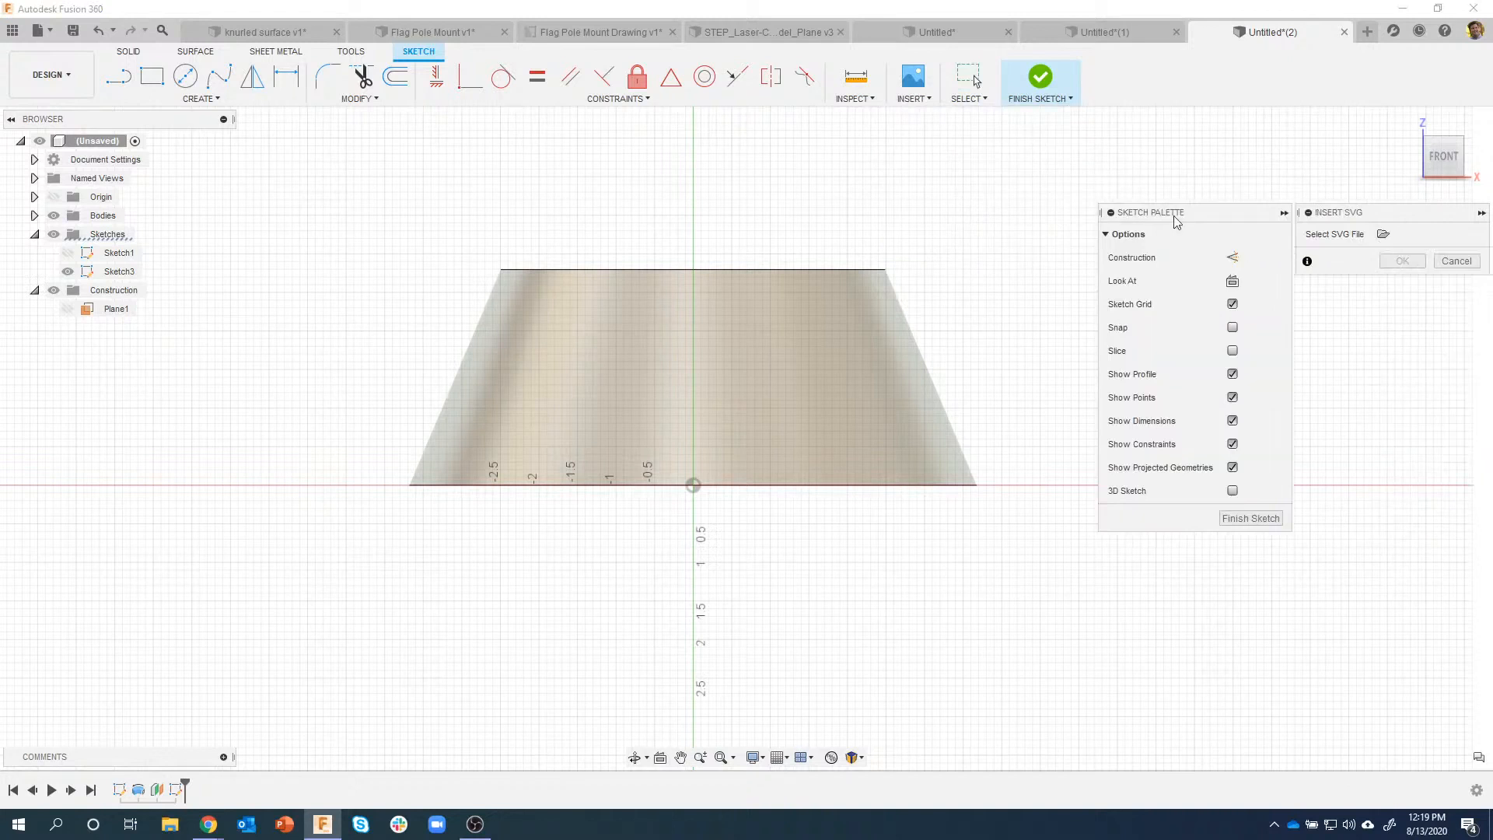
left_click(1383, 234)
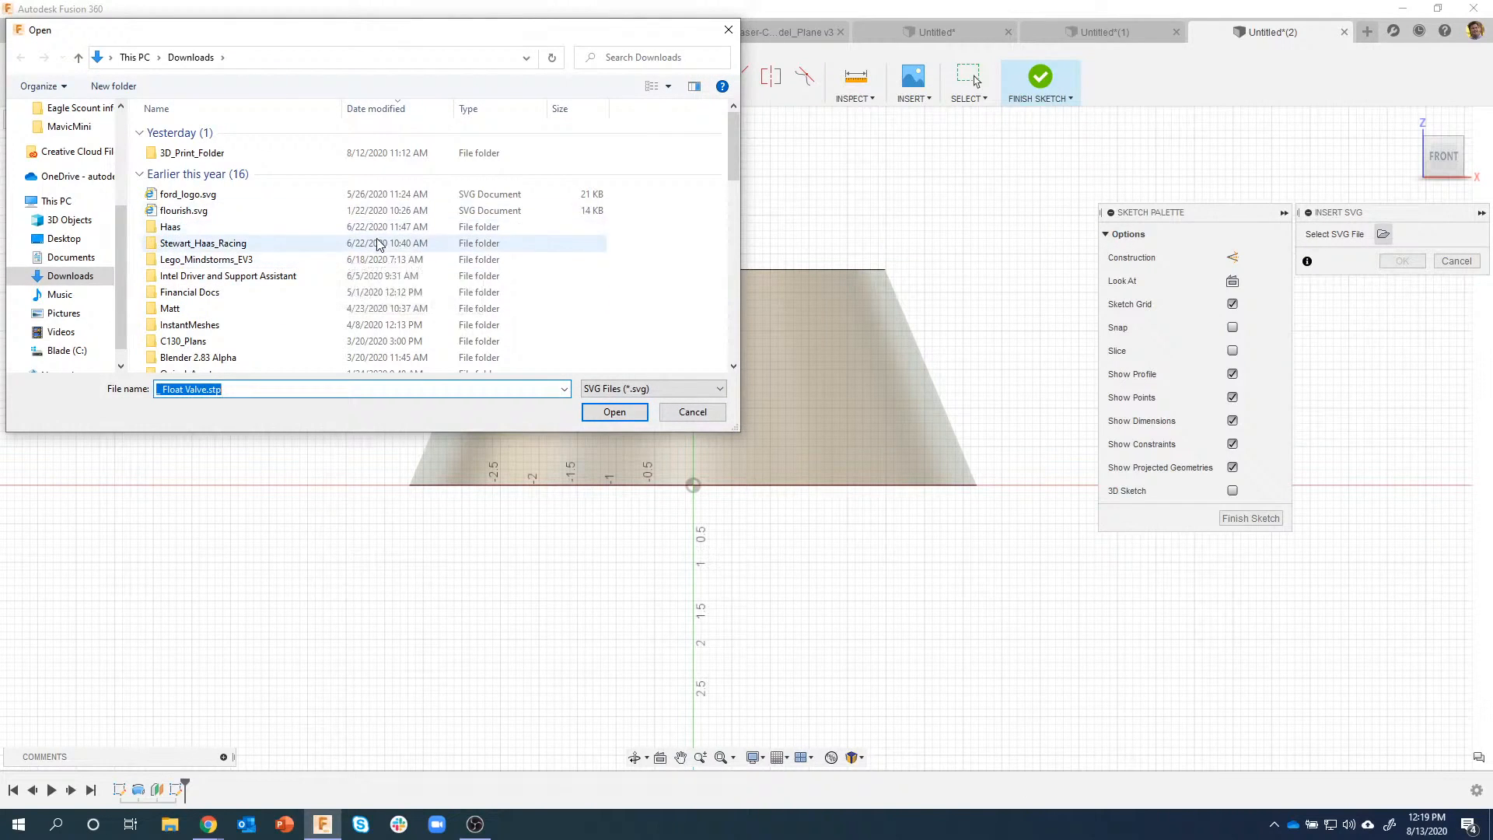
scroll(293, 272, "down", 4)
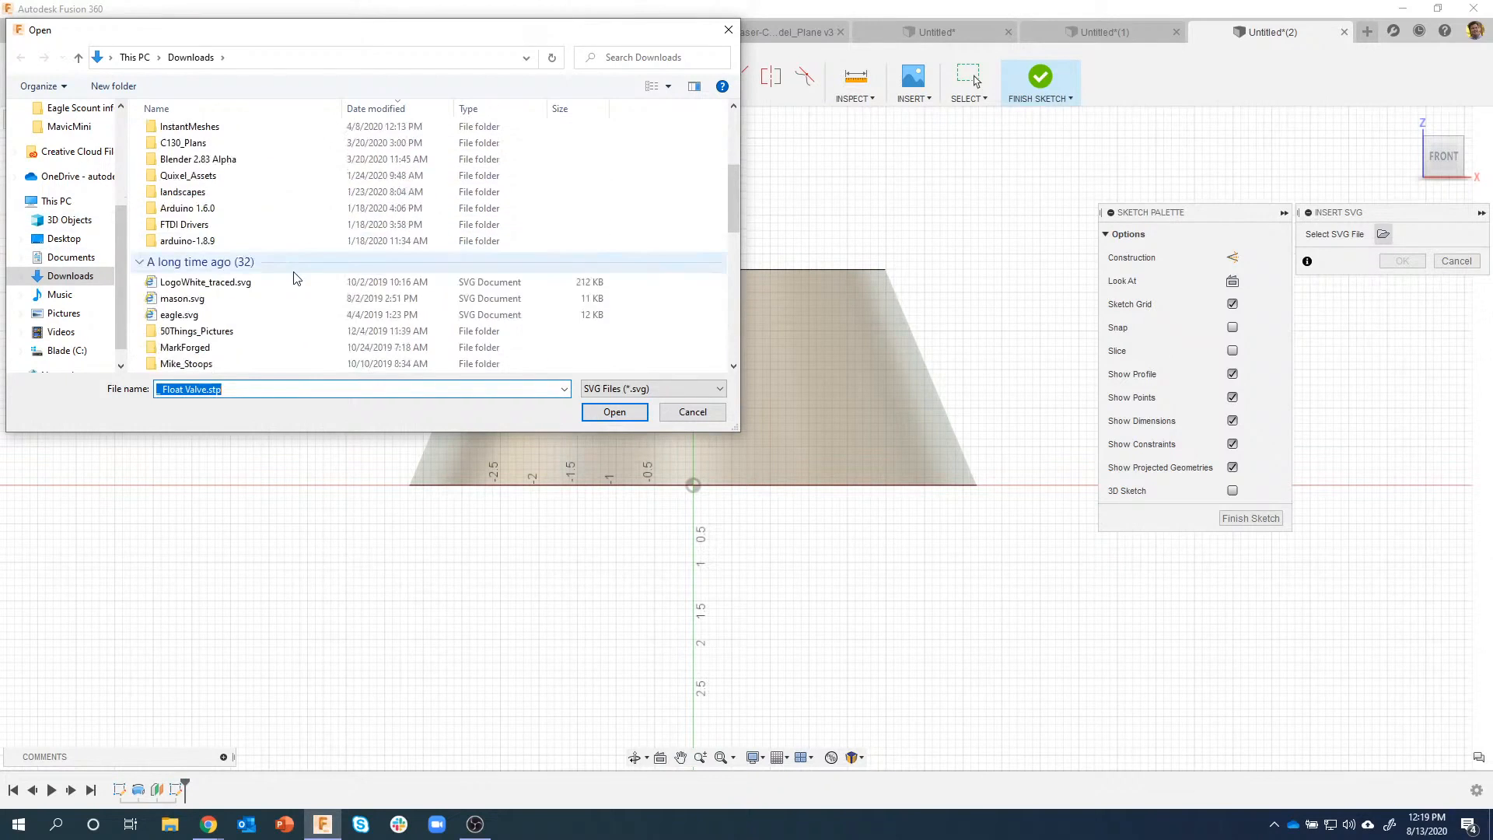
left_click(288, 314)
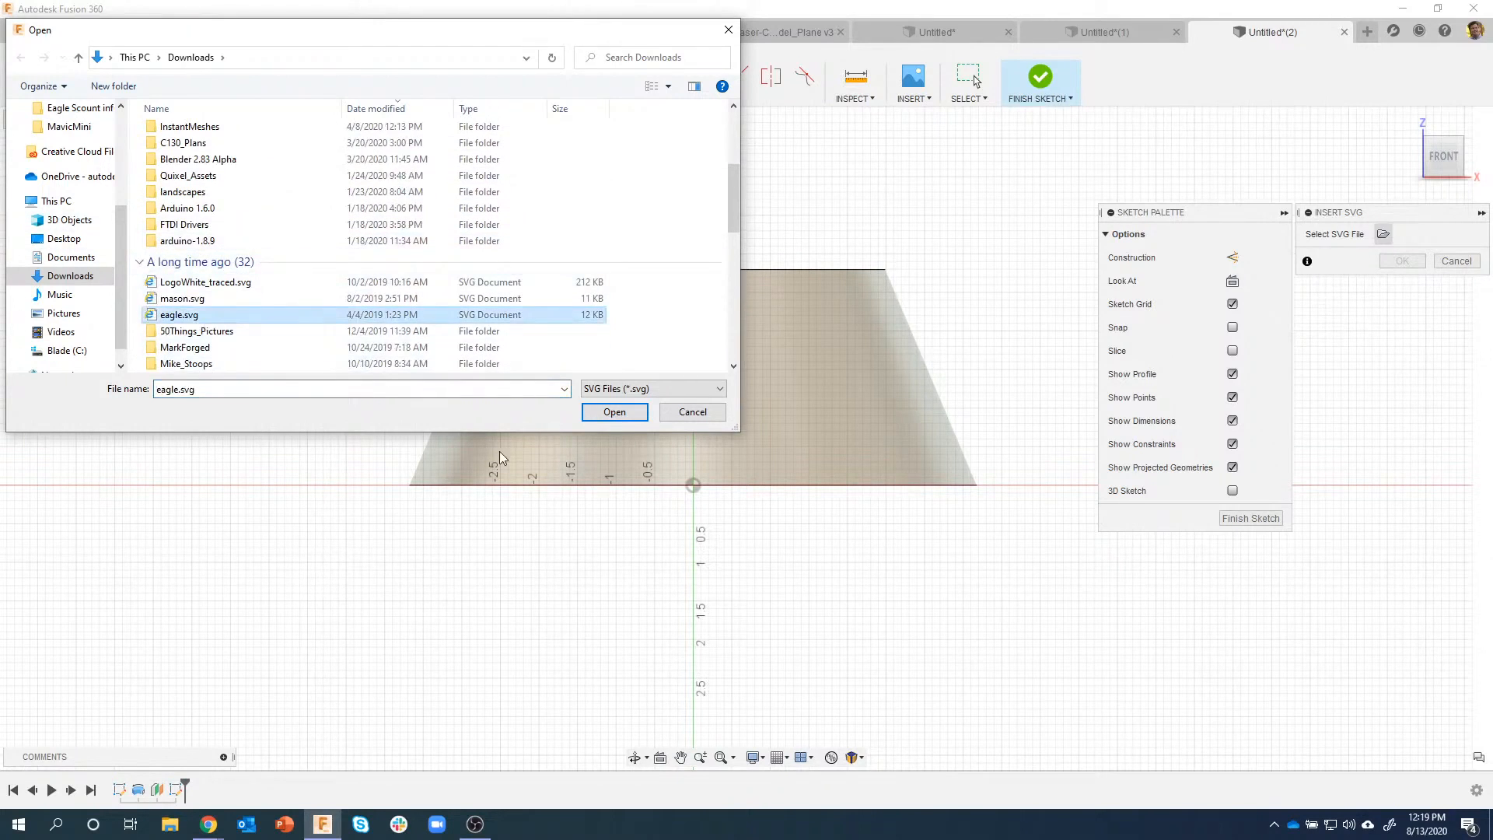
left_click(598, 414)
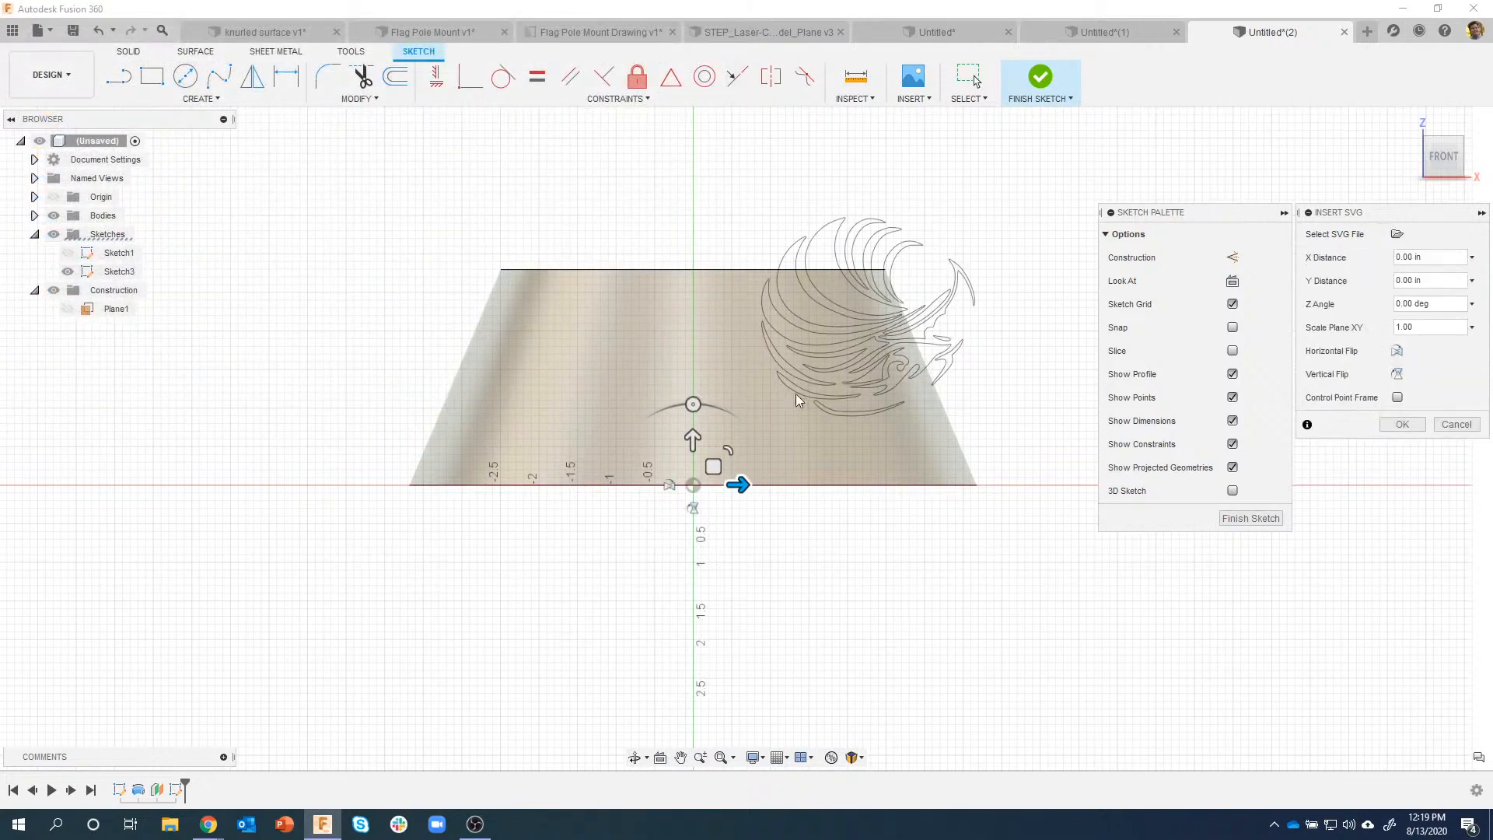
Step: Turn the eagle graphic upright, shrink it slightly and centre it on the cone's front, finishing the sketch
left_click_drag(695, 406, 696, 583)
left_click_drag(673, 507, 846, 240)
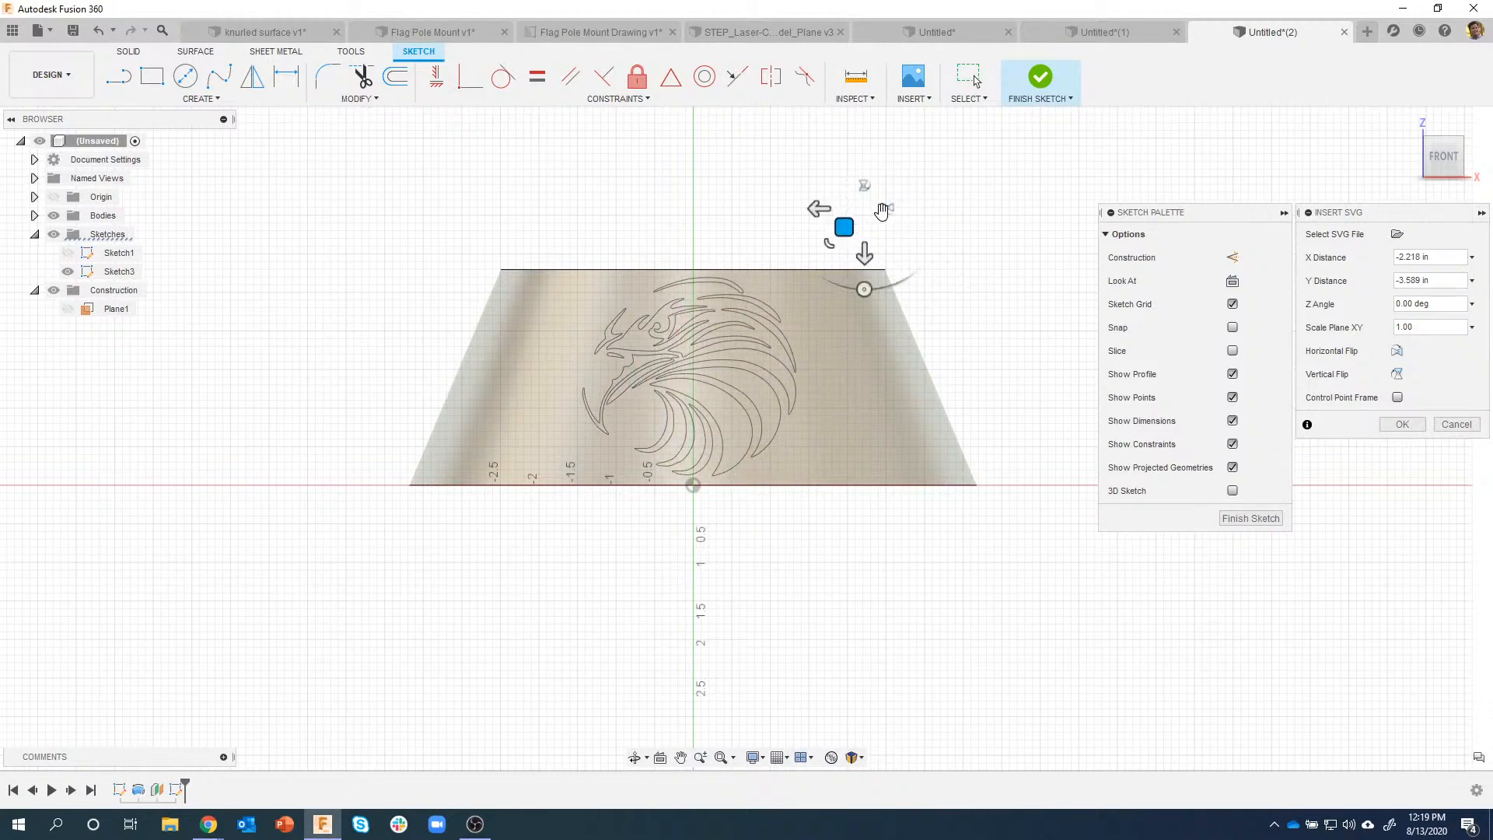
mouse_move(831, 243)
left_mouse_down()
mouse_move(843, 233)
mouse_move(812, 262)
left_mouse_up()
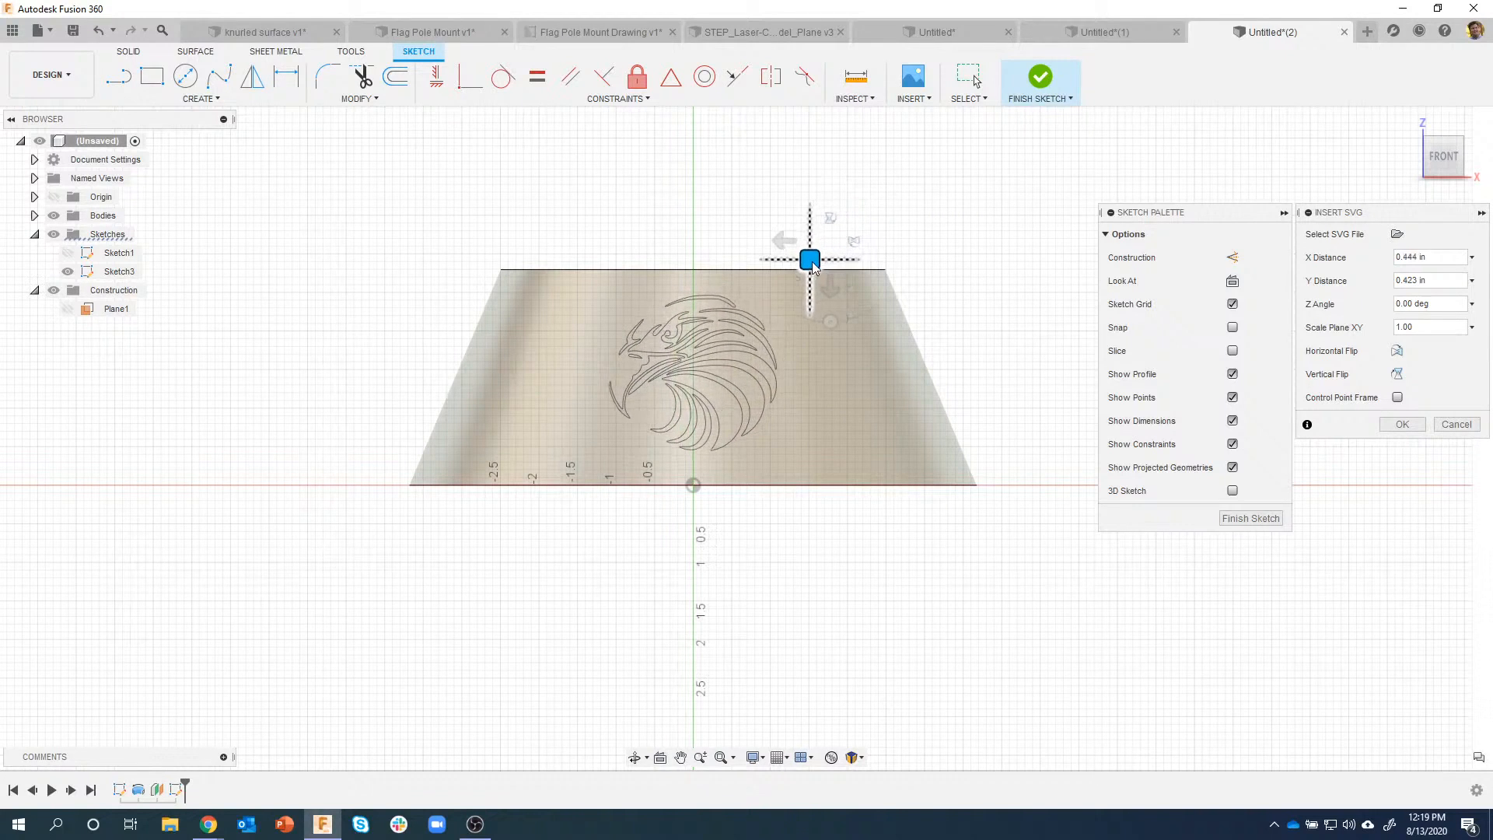
left_click(1399, 425)
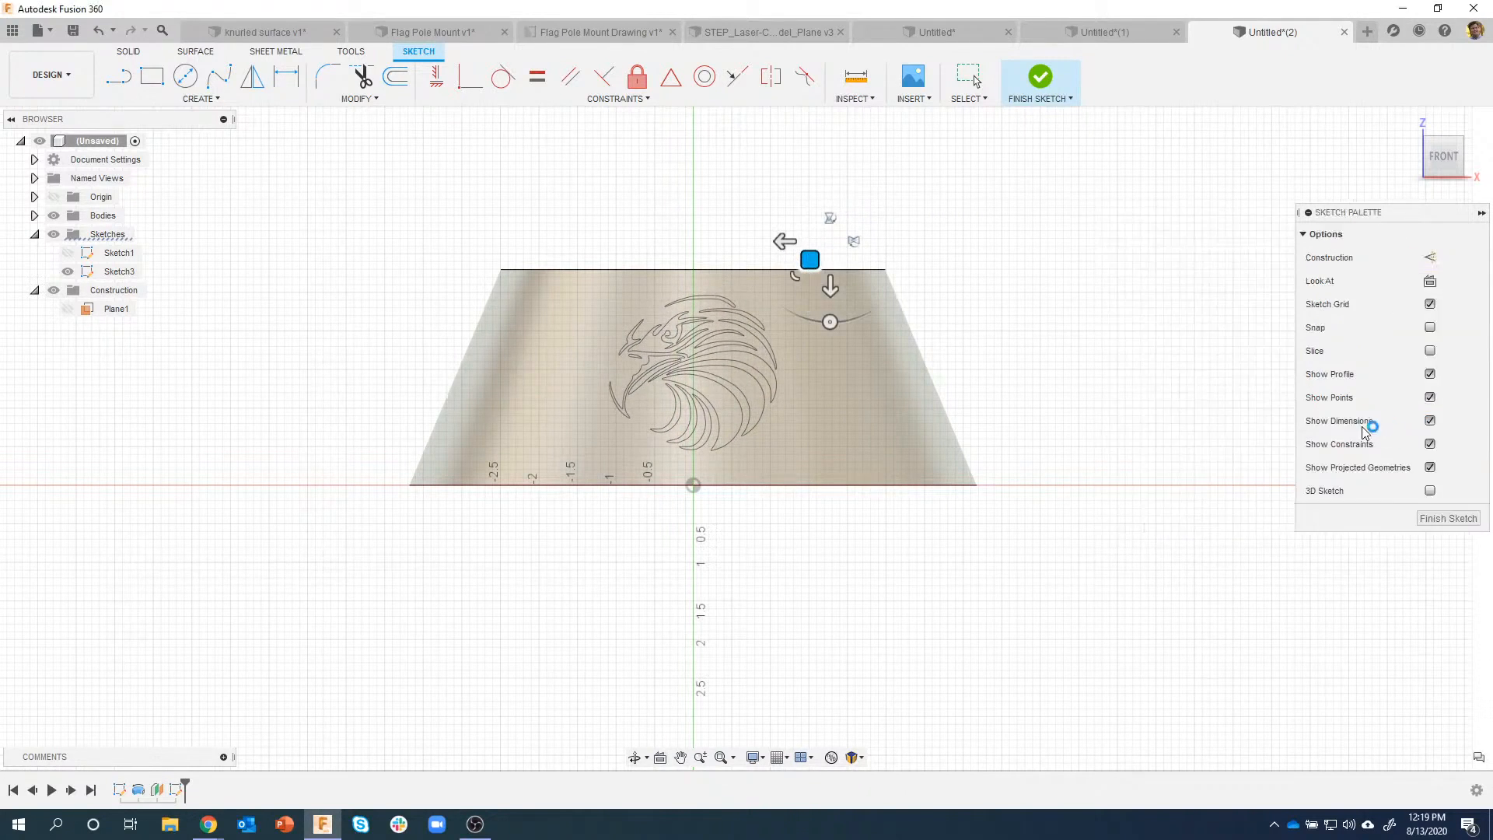
mouse_move(1060, 307)
middle_mouse_down("shift")
mouse_move(1031, 297)
mouse_move(450, 388)
mouse_move(683, 305)
mouse_move(840, 335)
middle_mouse_up("shift")
left_click(1041, 83)
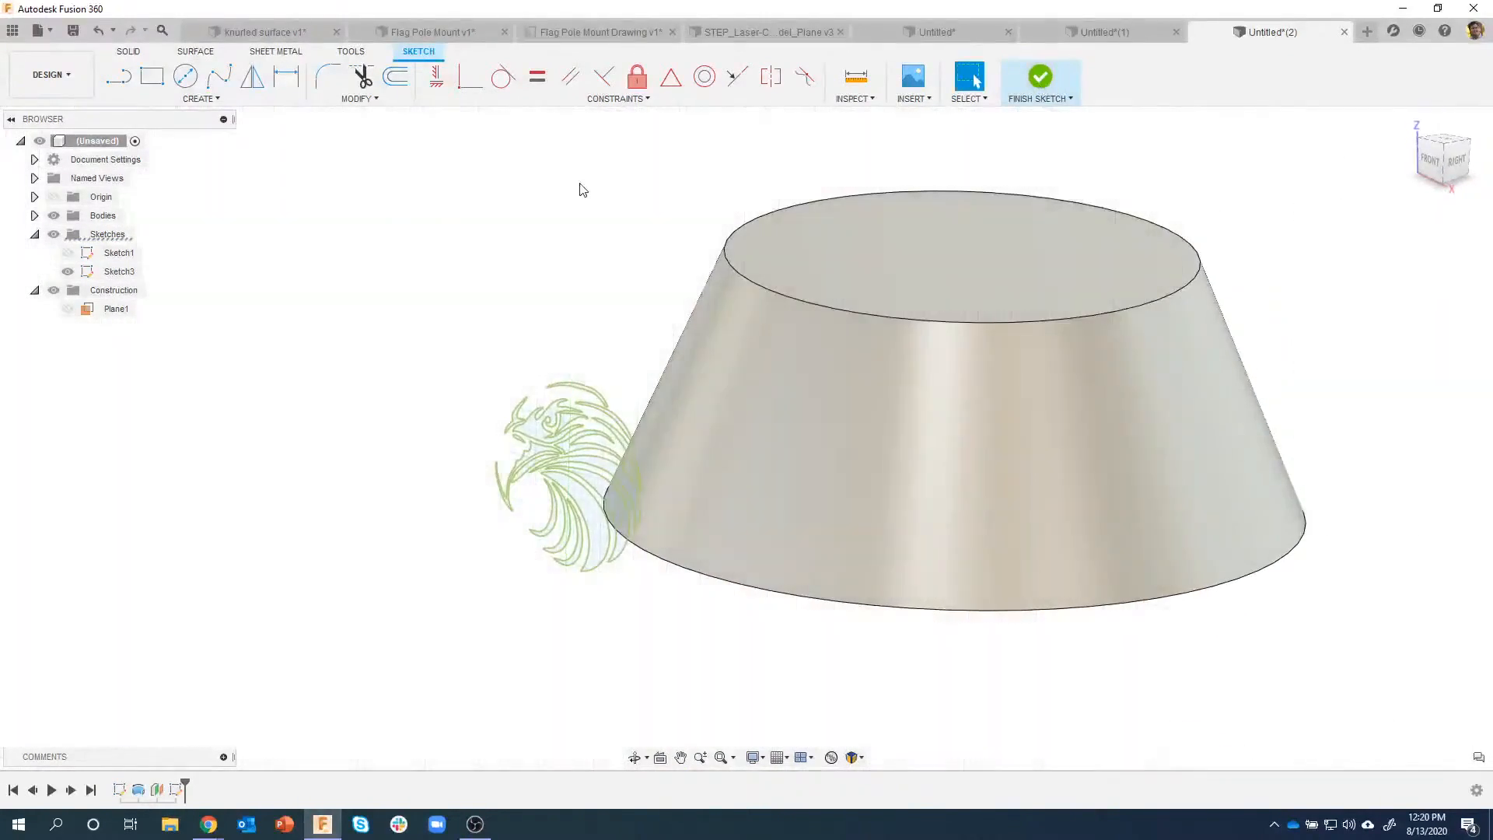
Step: Emboss all the eagle sketch's profiles onto the cone's conical face, using the deboss effect at a depth of -0.20 in
left_click(176, 100)
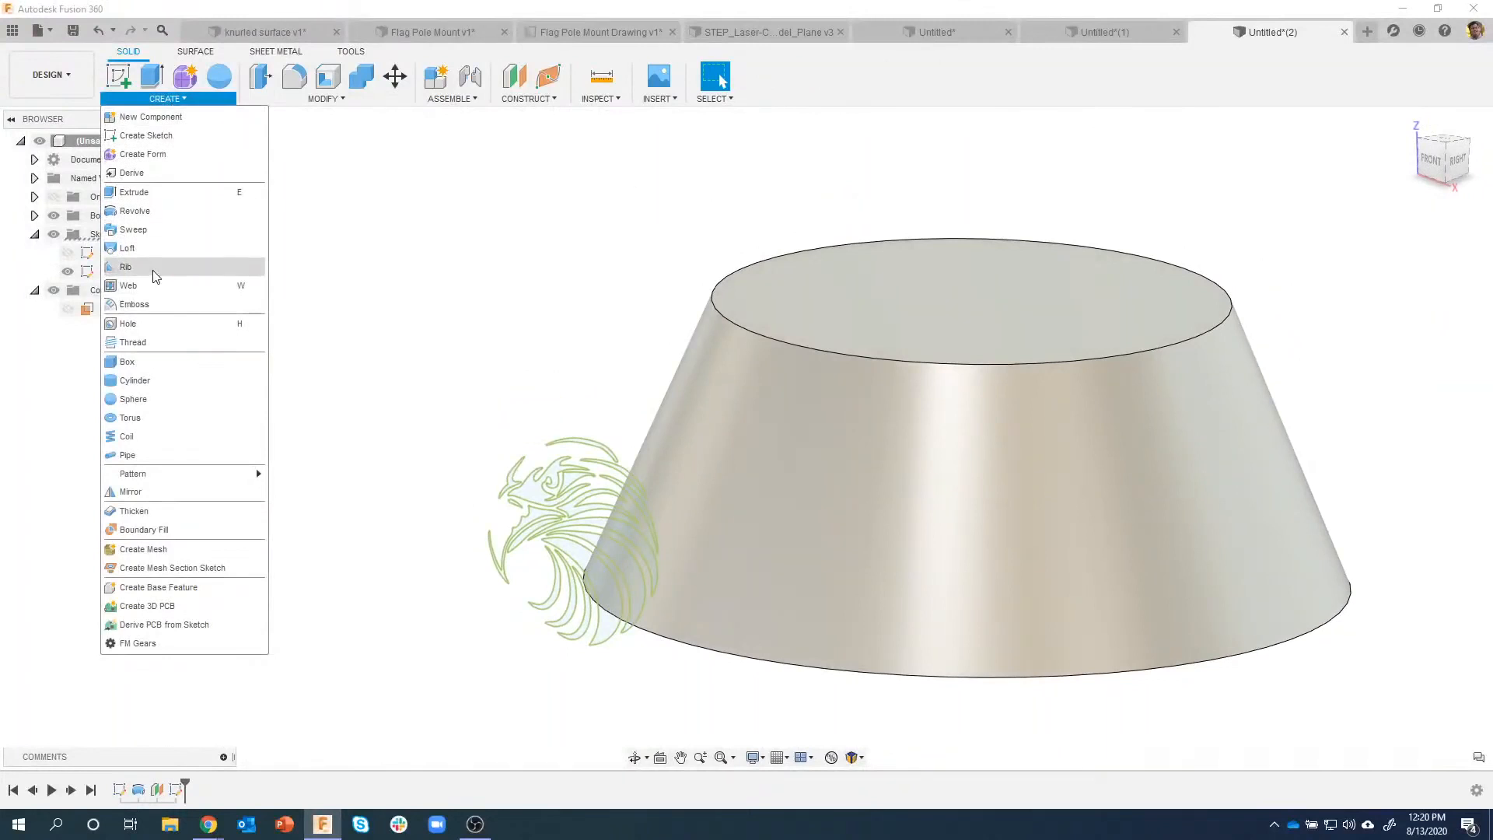
left_click(143, 306)
mouse_move(563, 394)
middle_mouse_down("shift")
mouse_move(363, 396)
mouse_move(381, 354)
middle_mouse_up("shift")
left_click_drag(584, 624, 586, 651)
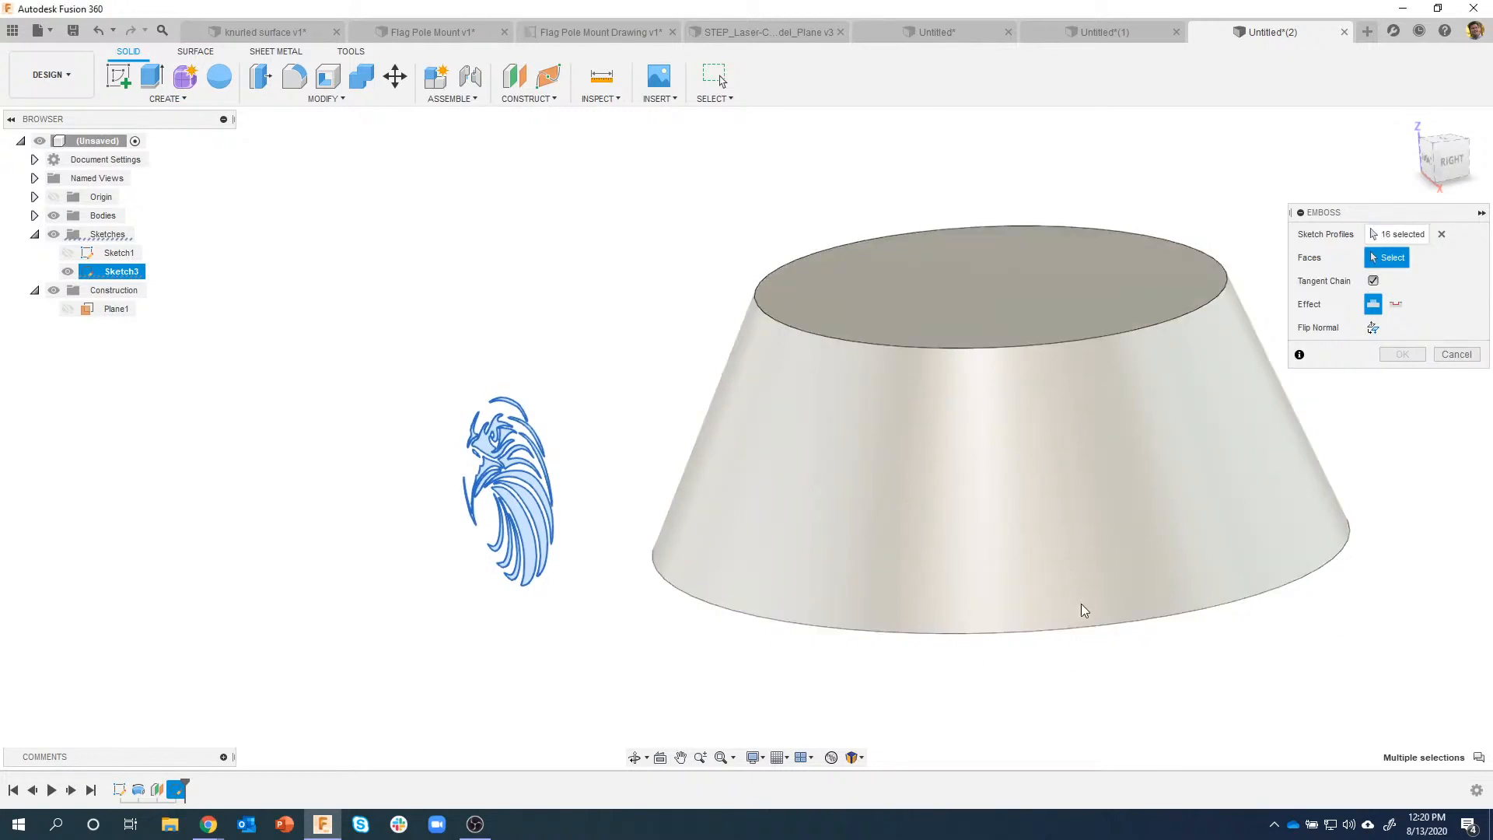
left_click(1125, 651)
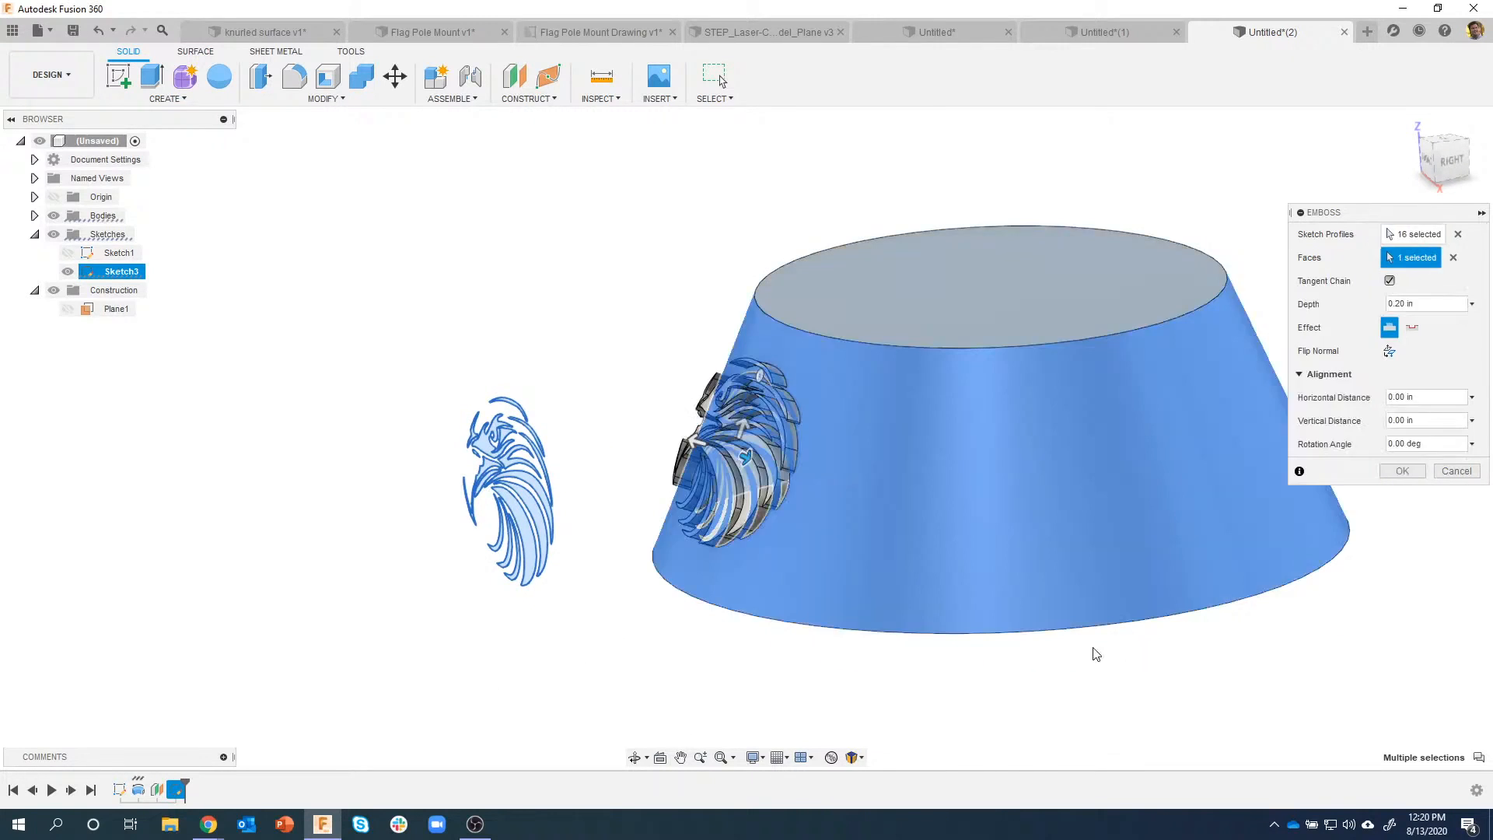
mouse_move(1060, 703)
middle_mouse_down("shift")
mouse_move(1097, 740)
mouse_move(1003, 713)
mouse_move(675, 553)
mouse_move(536, 337)
mouse_move(515, 329)
mouse_move(560, 407)
mouse_move(666, 506)
mouse_move(837, 539)
mouse_move(497, 247)
mouse_move(420, 279)
mouse_move(587, 284)
middle_mouse_up("shift")
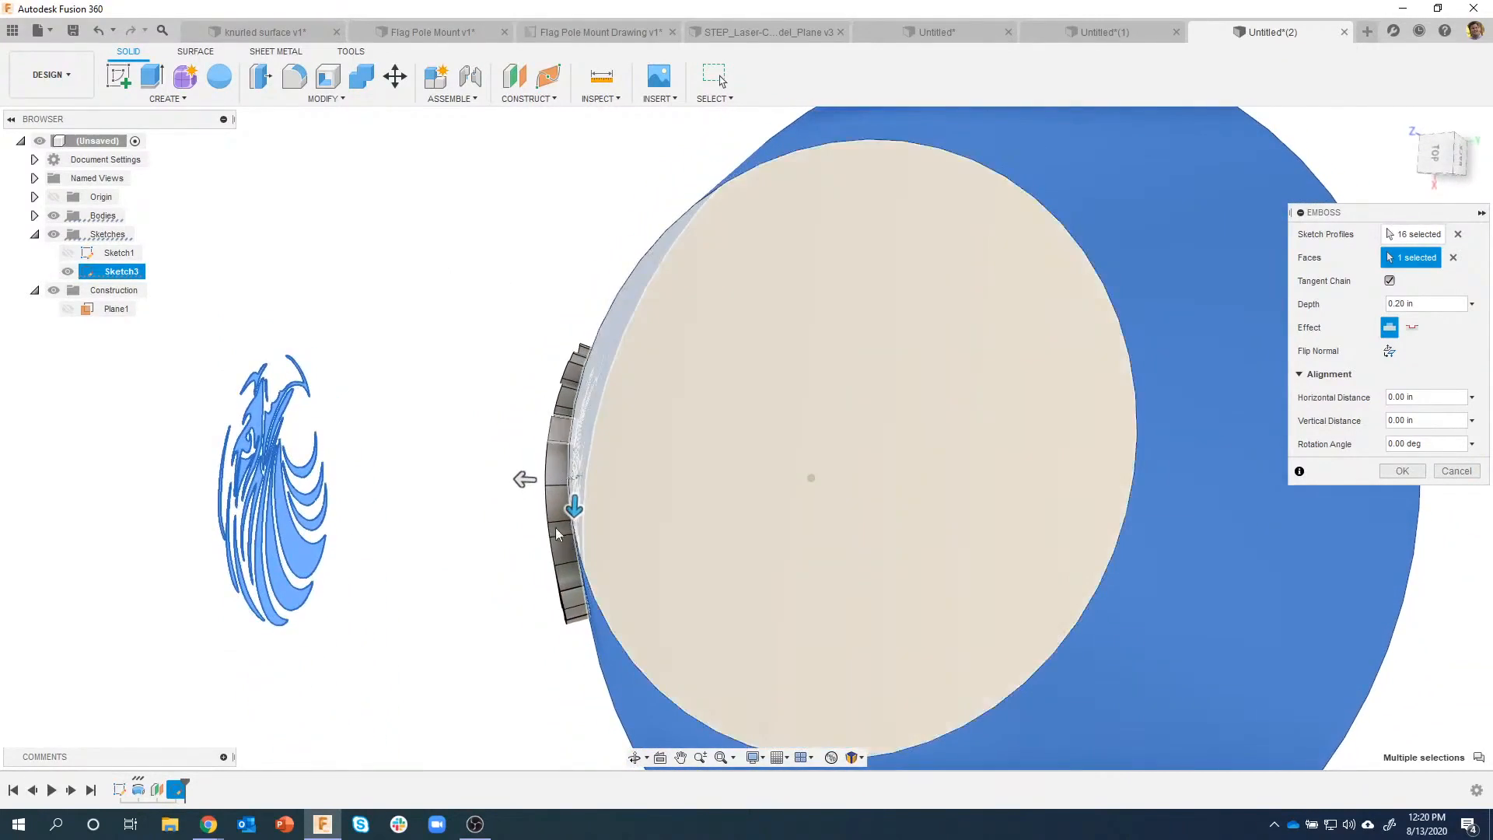
middle_click_drag(569, 599, 620, 266, "shift")
mouse_move(564, 530)
middle_mouse_down("shift")
mouse_move(500, 540)
mouse_move(534, 669)
mouse_move(680, 737)
mouse_move(676, 692)
middle_mouse_up("shift")
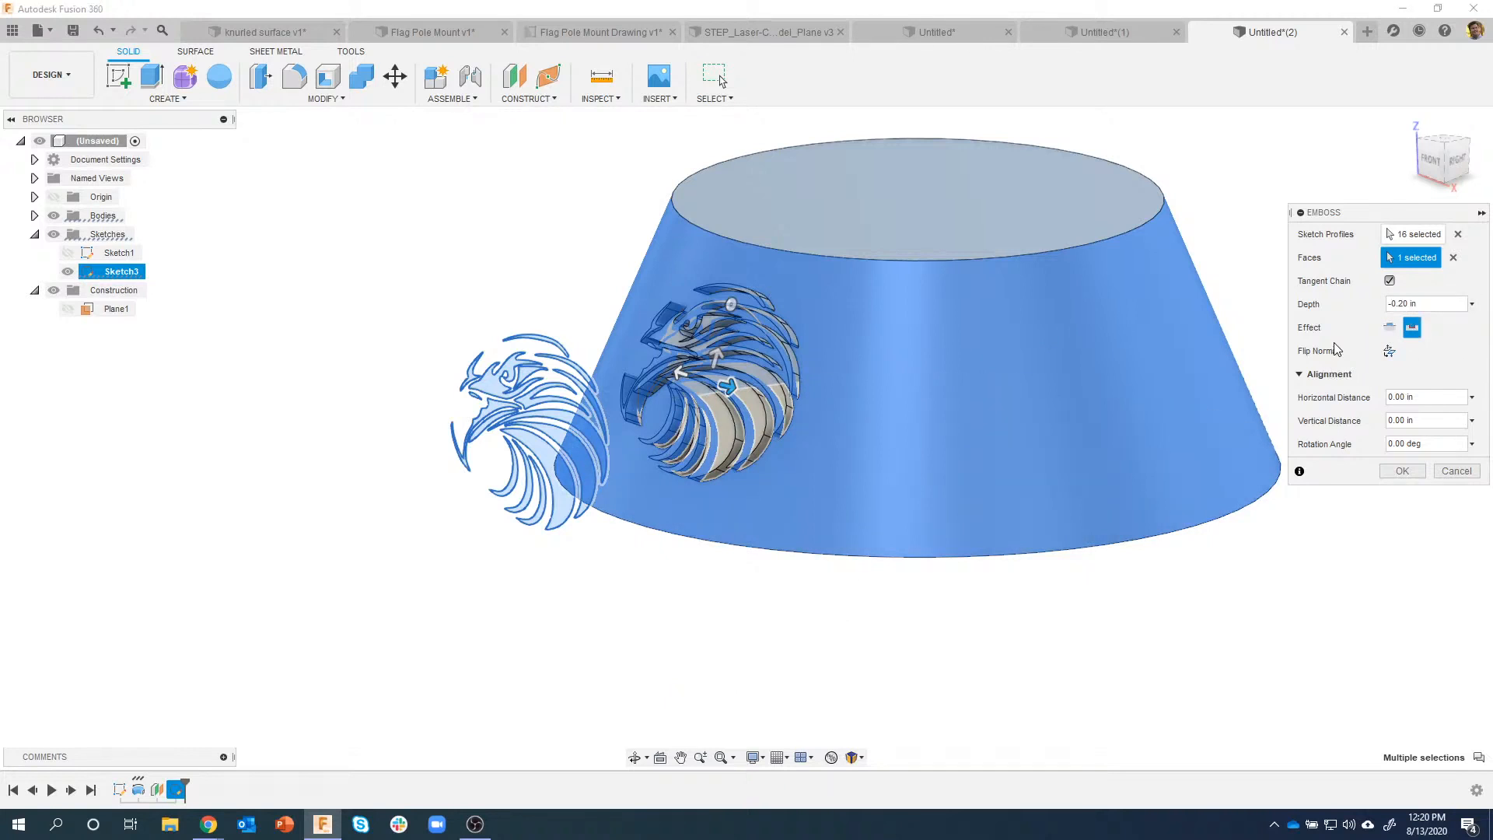
left_click(1400, 471)
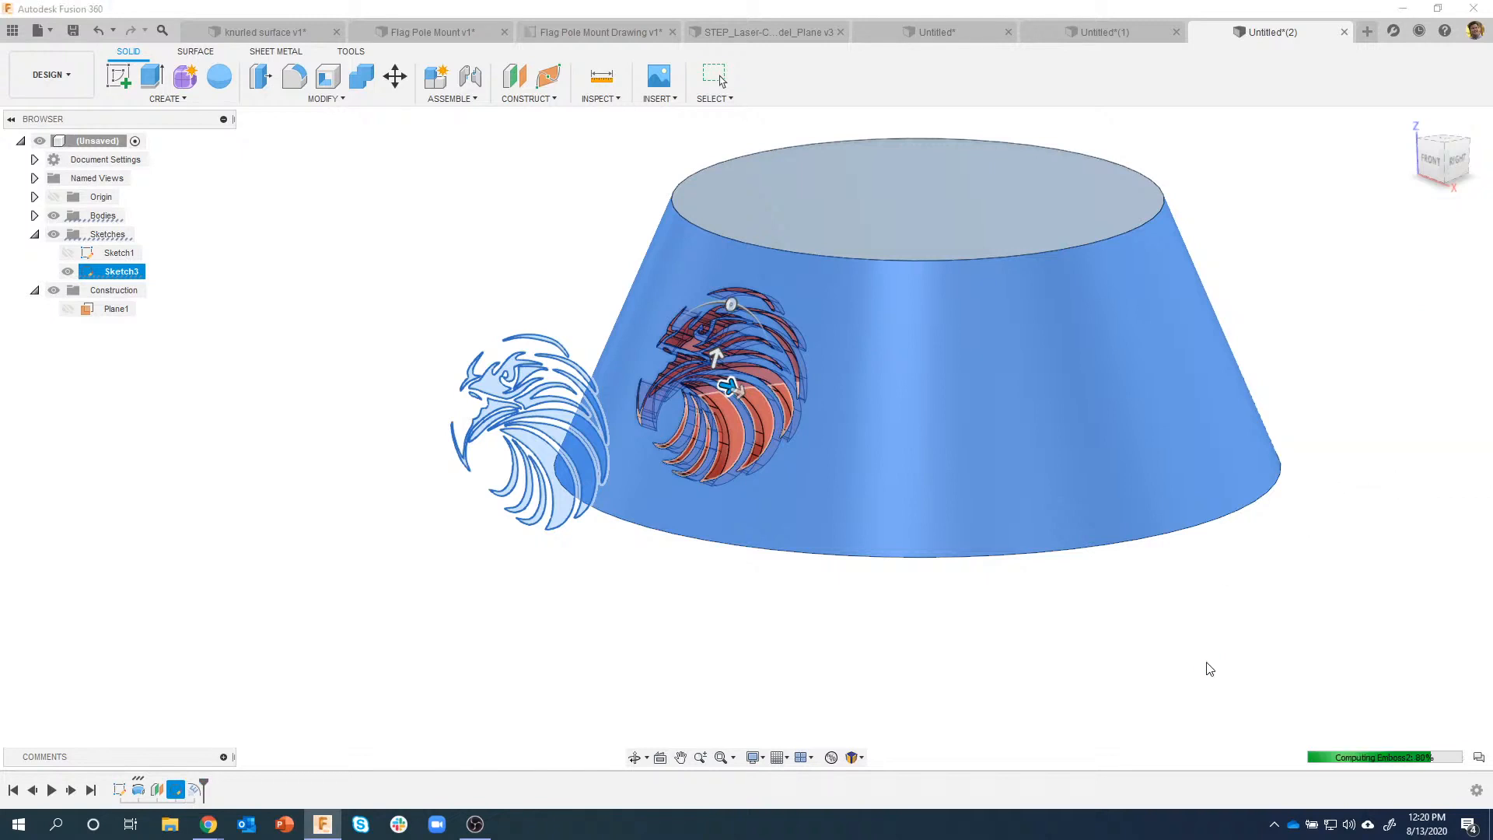
middle_click_drag(1209, 669, 349, 607, "shift")
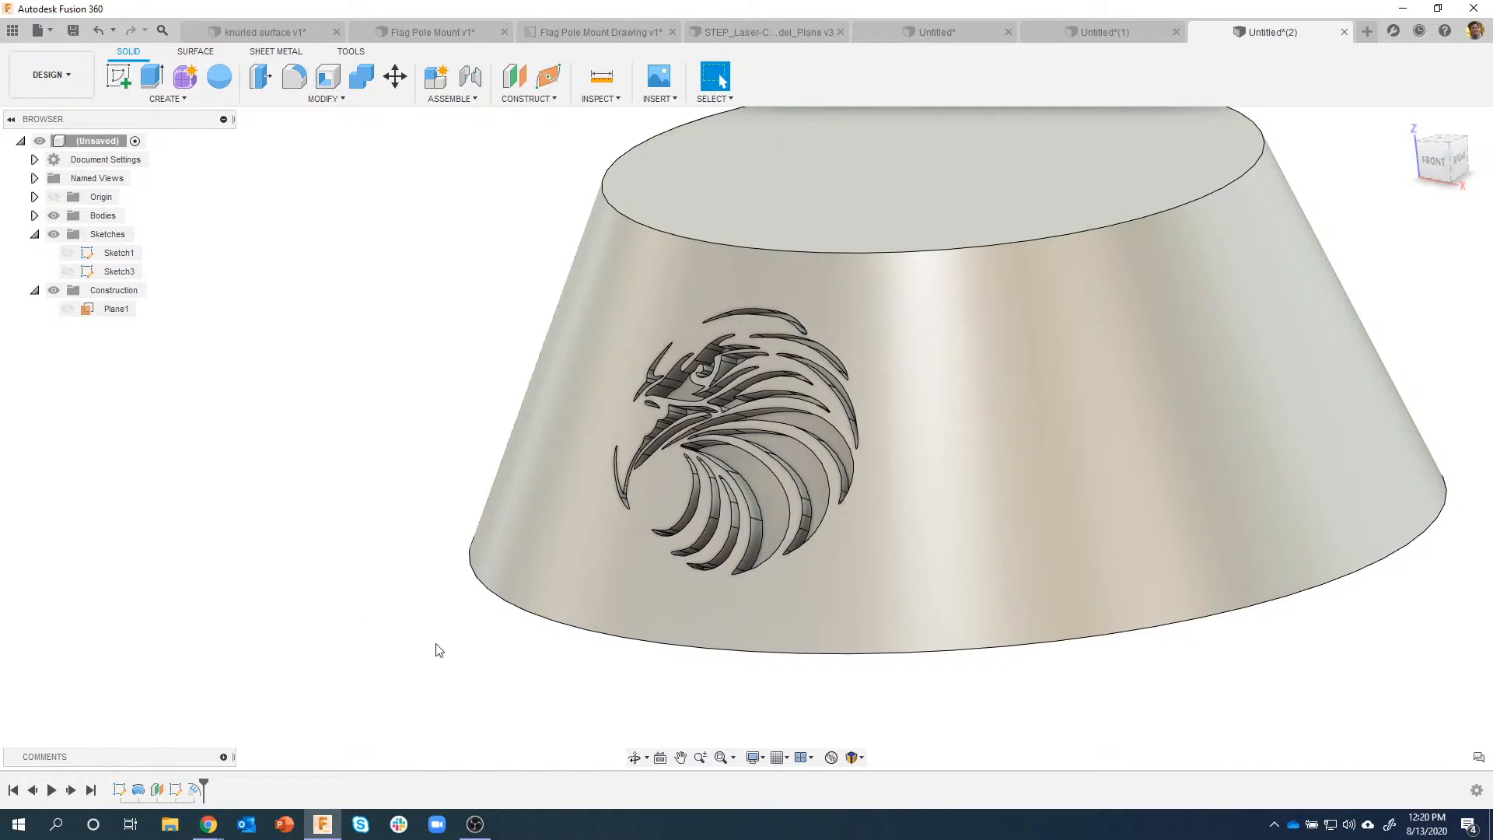
Step: Create a new design and start a sketch on the vertical YZ plane
left_click(1367, 31)
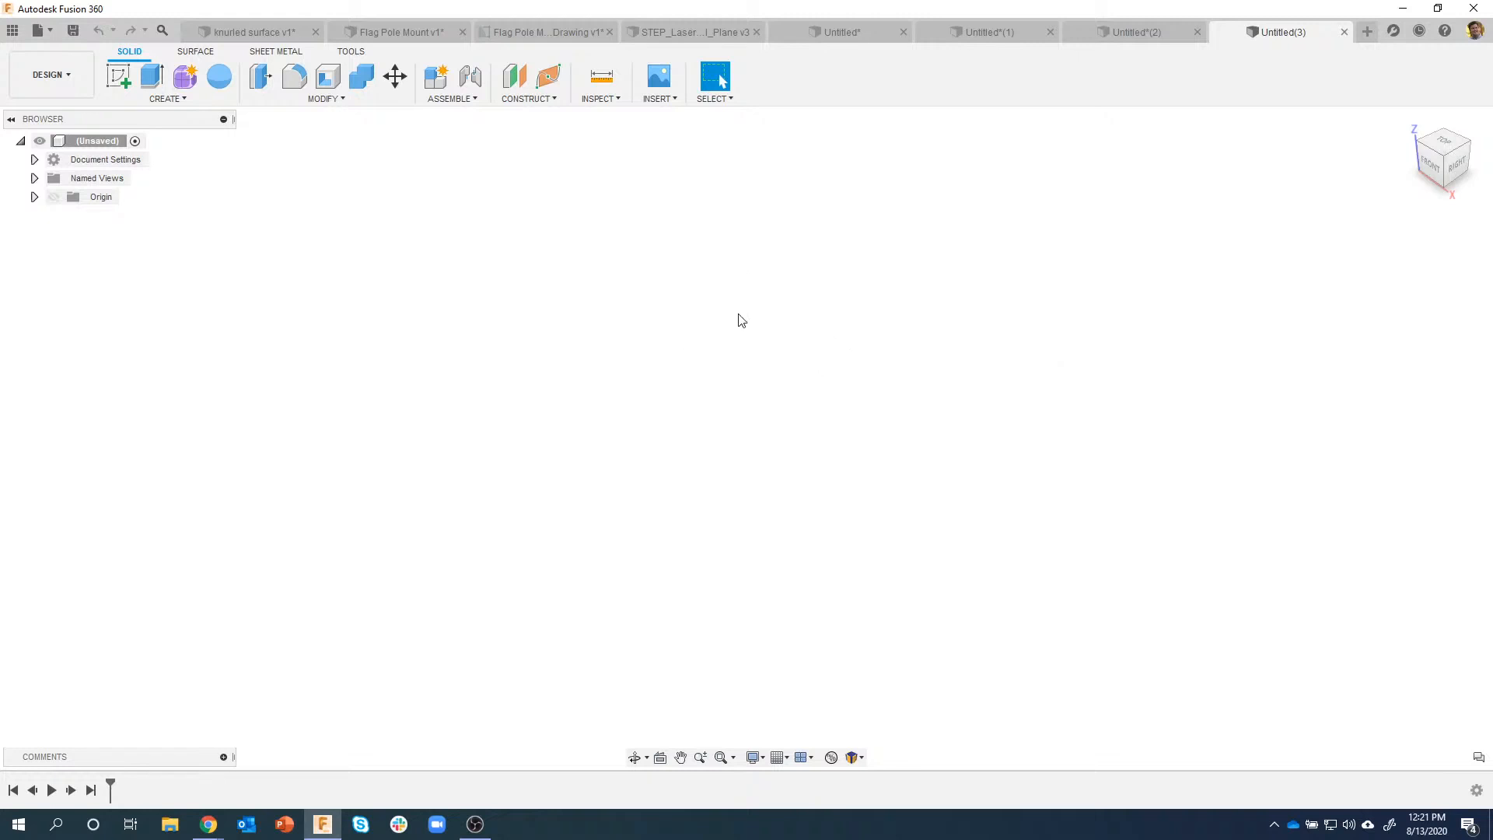
left_click(120, 78)
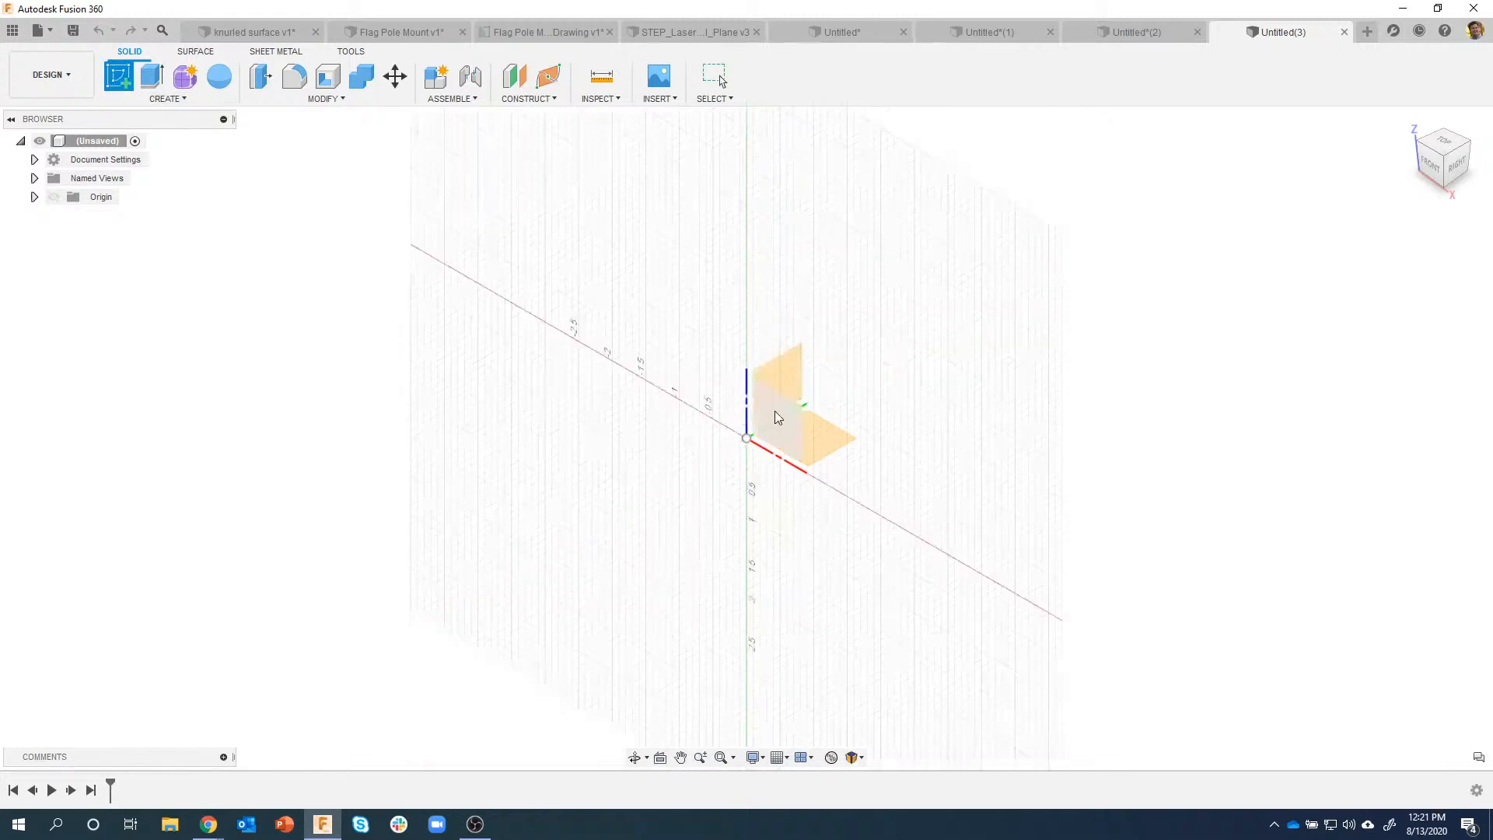
left_click(781, 377)
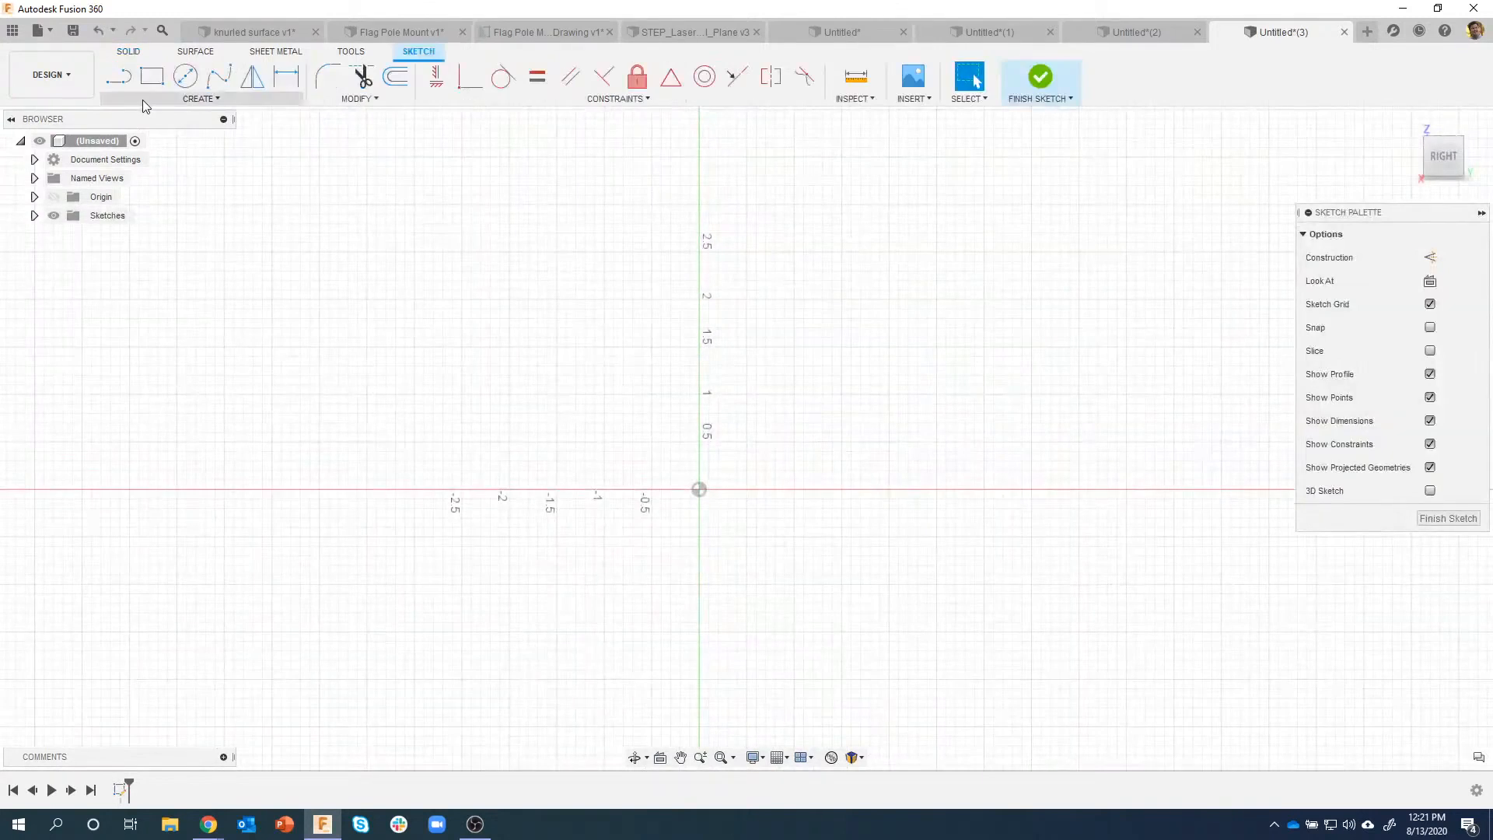
Step: Draw a closed trapezoid about 2.4 in tall, with its vertical side rising from the origin and its base on the horizontal axis
left_click(123, 79)
left_click(699, 490)
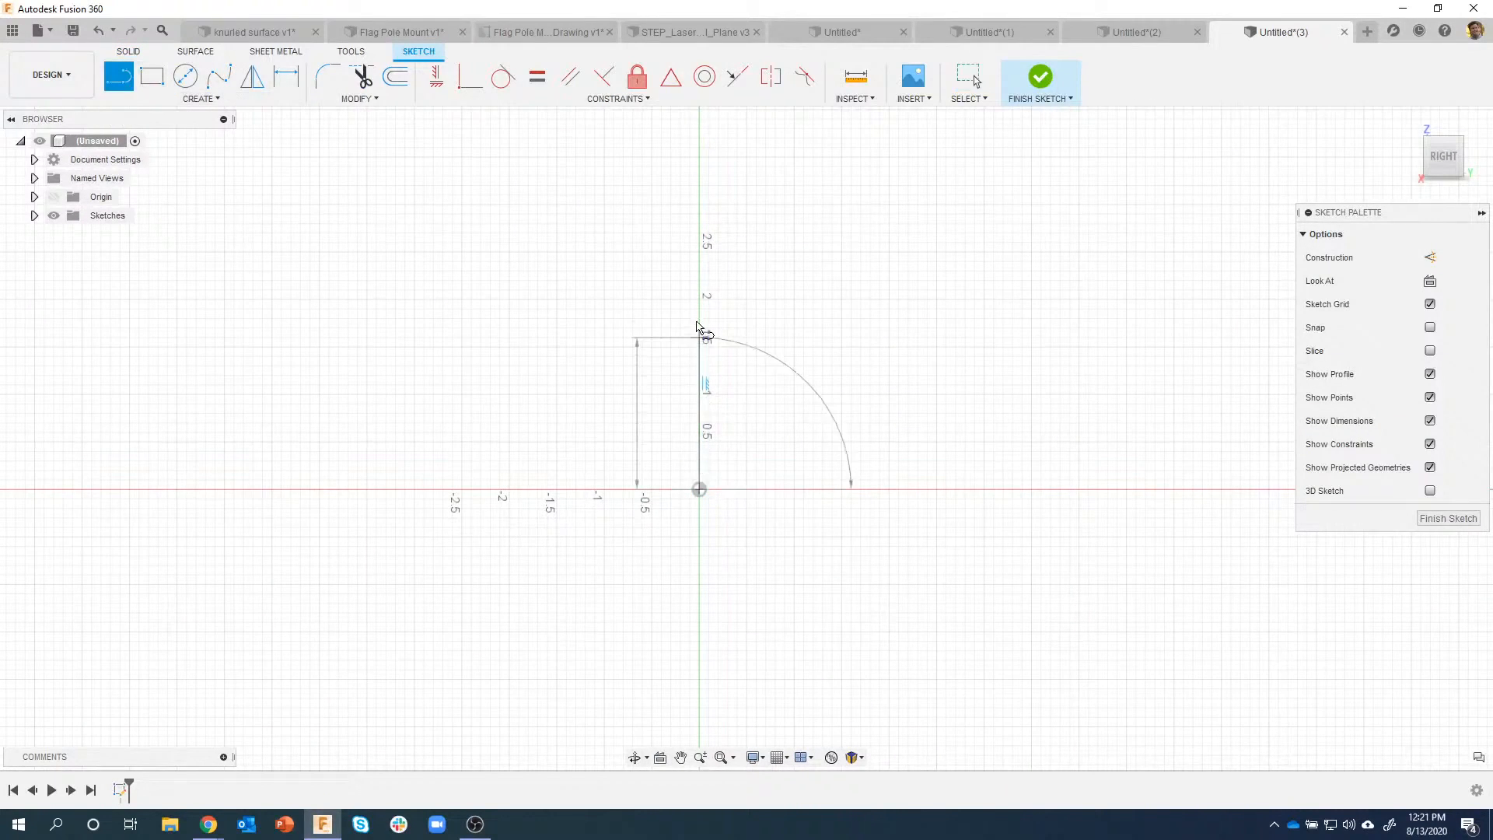
left_click(699, 260)
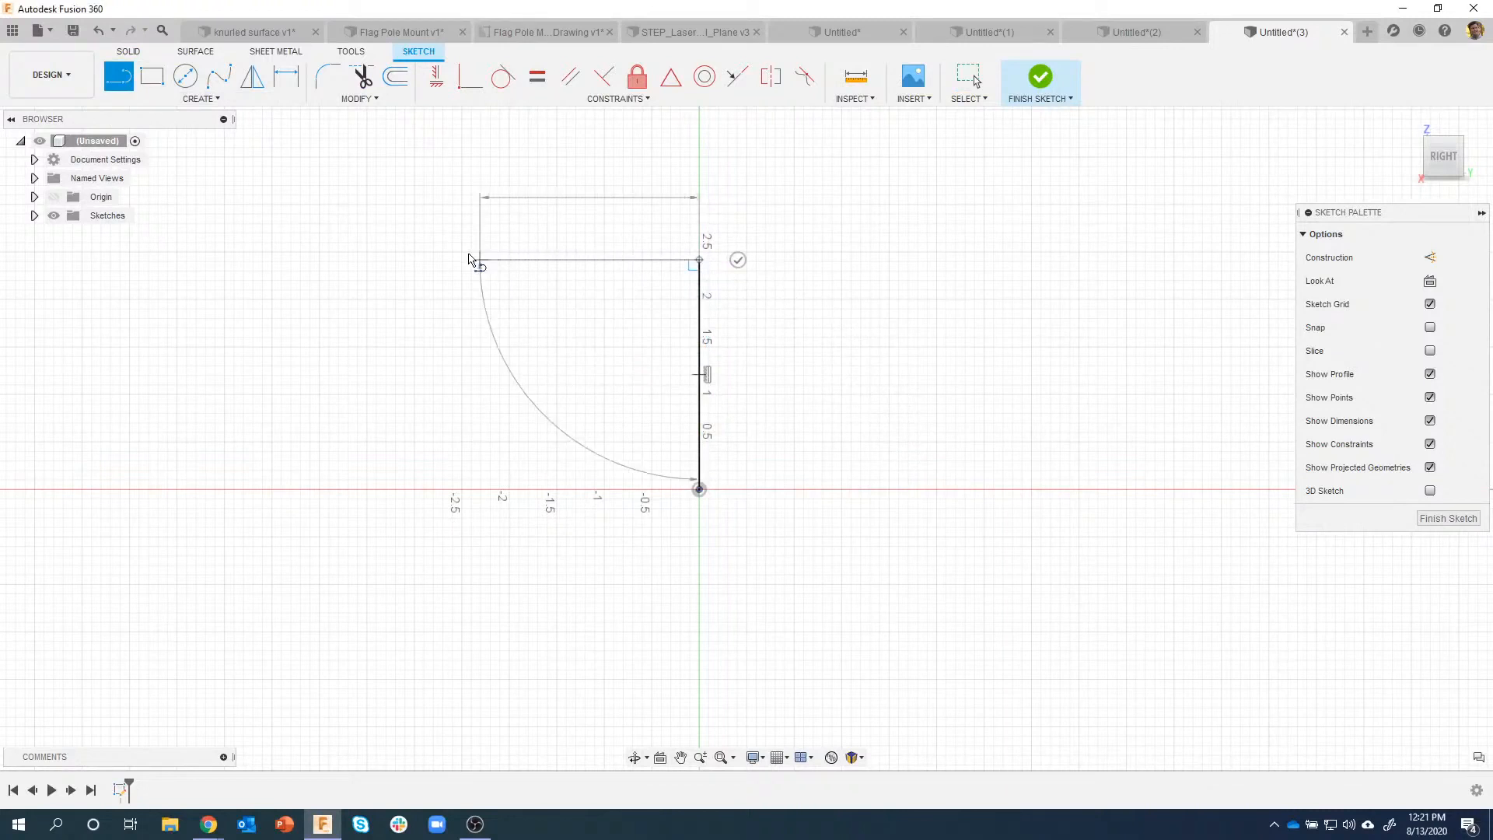
left_click(324, 259)
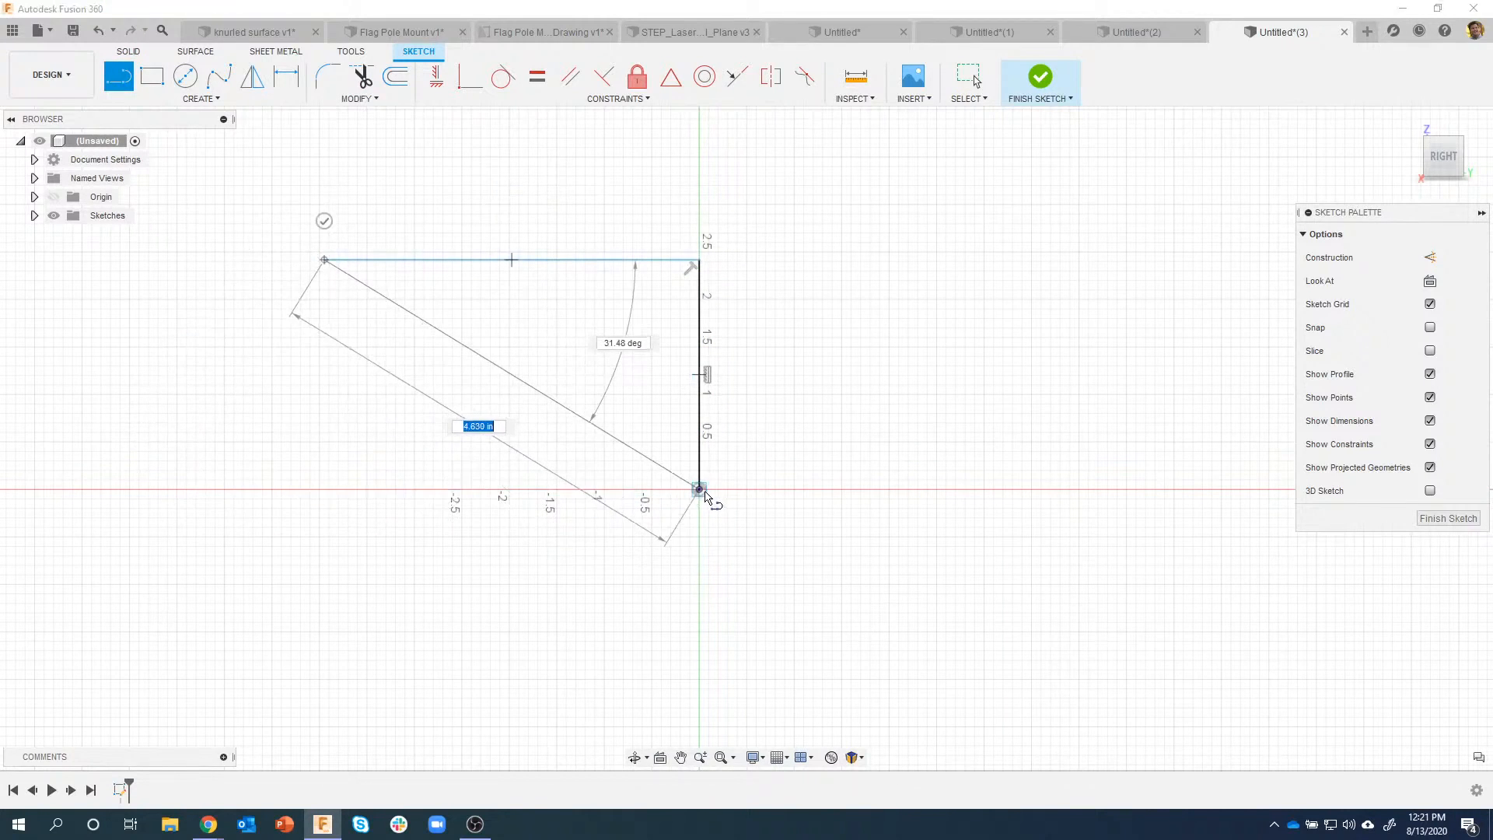
double_click(195, 489)
left_click(195, 489)
left_click(699, 489)
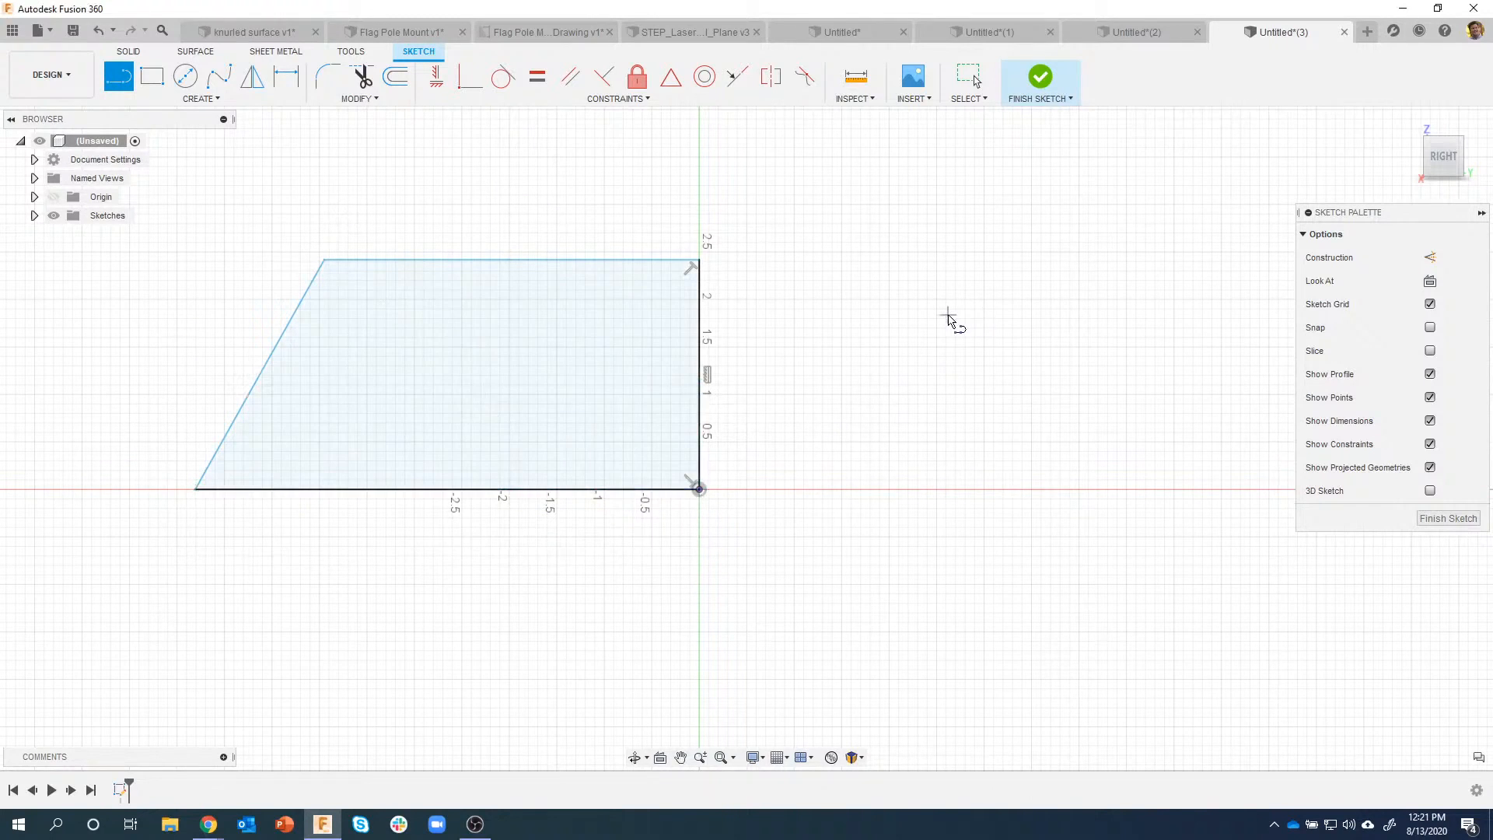
key("Escape")
Step: Move the trapezoid's slanted side toward the origin to narrow the profile, and finish the sketch
left_click(277, 357)
left_click_drag(277, 357, 401, 360)
left_click(480, 167)
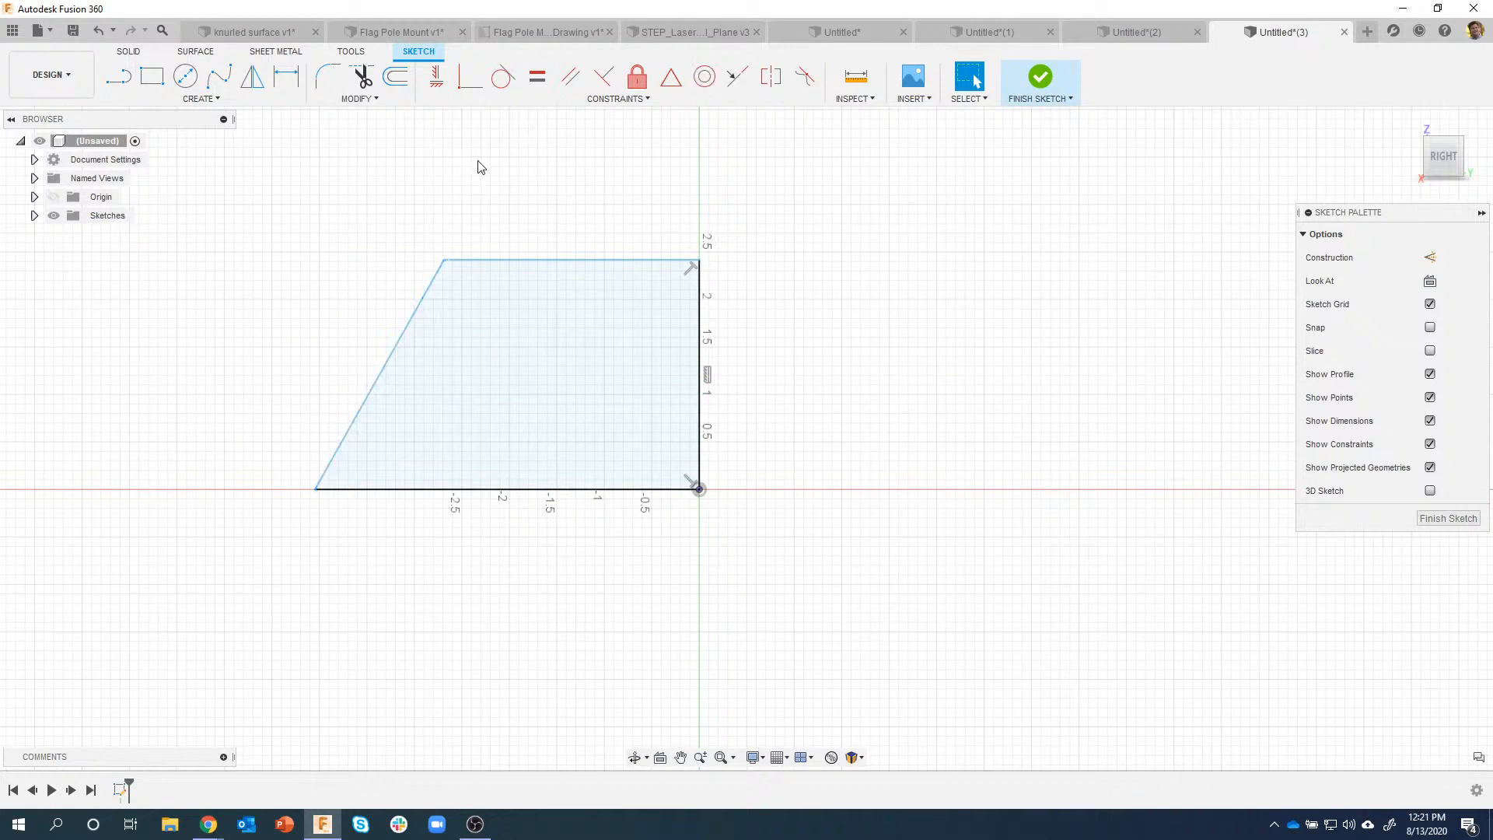
left_click(1011, 80)
Step: Extrude the trapezoid profile about 3.76 in into a solid block
left_click(647, 385)
right_click(647, 385)
left_click(622, 453)
left_click_drag(668, 449, 873, 573)
left_click(1401, 410)
middle_click_drag(1372, 421, 706, 372, "shift")
Step: Fillet the block's two long top edges at a radius of about 0.81 in
right_click(683, 381)
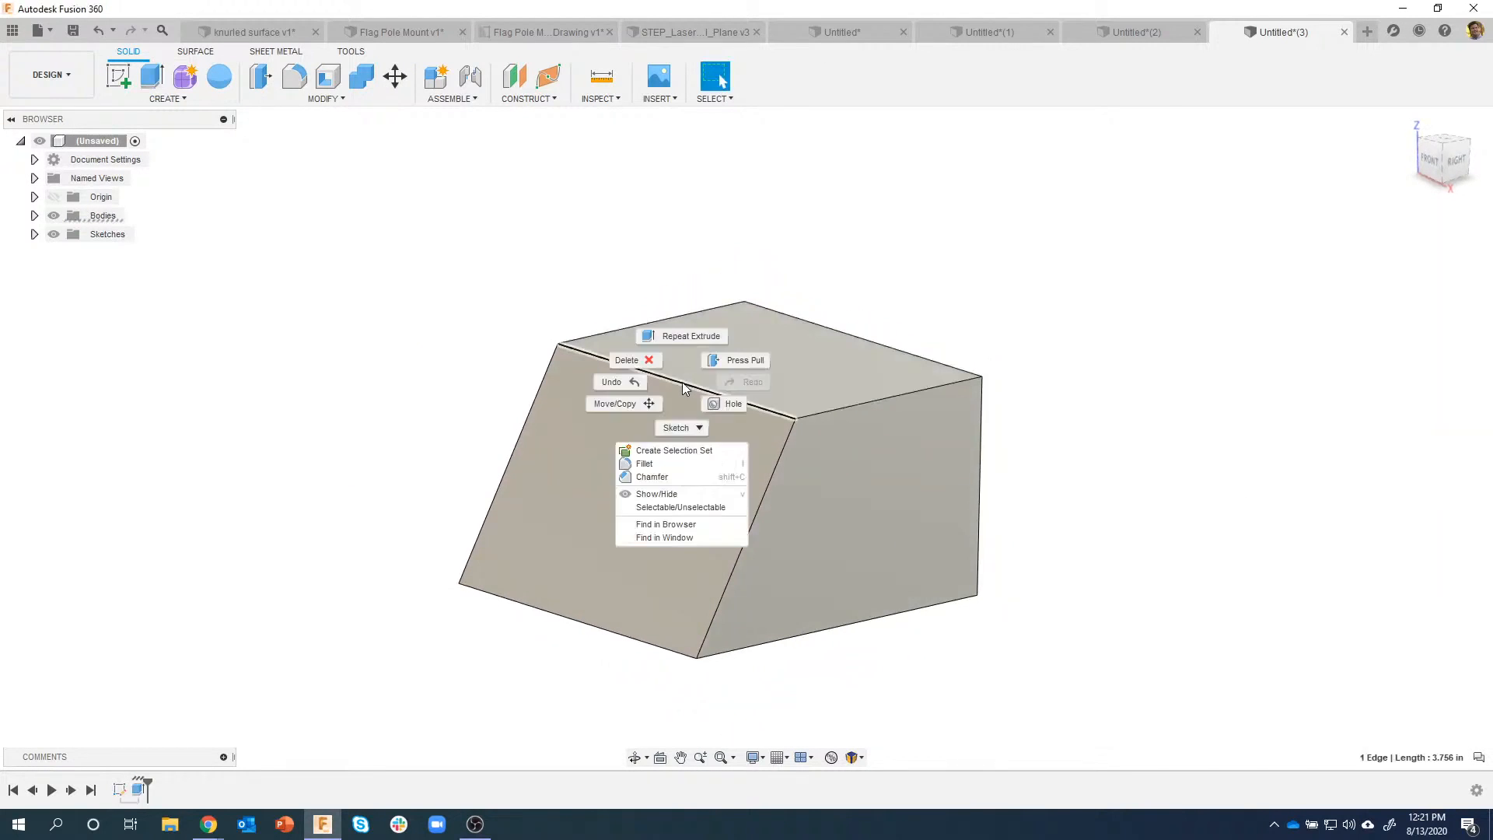
left_click(634, 463)
left_click_drag(668, 369, 682, 382)
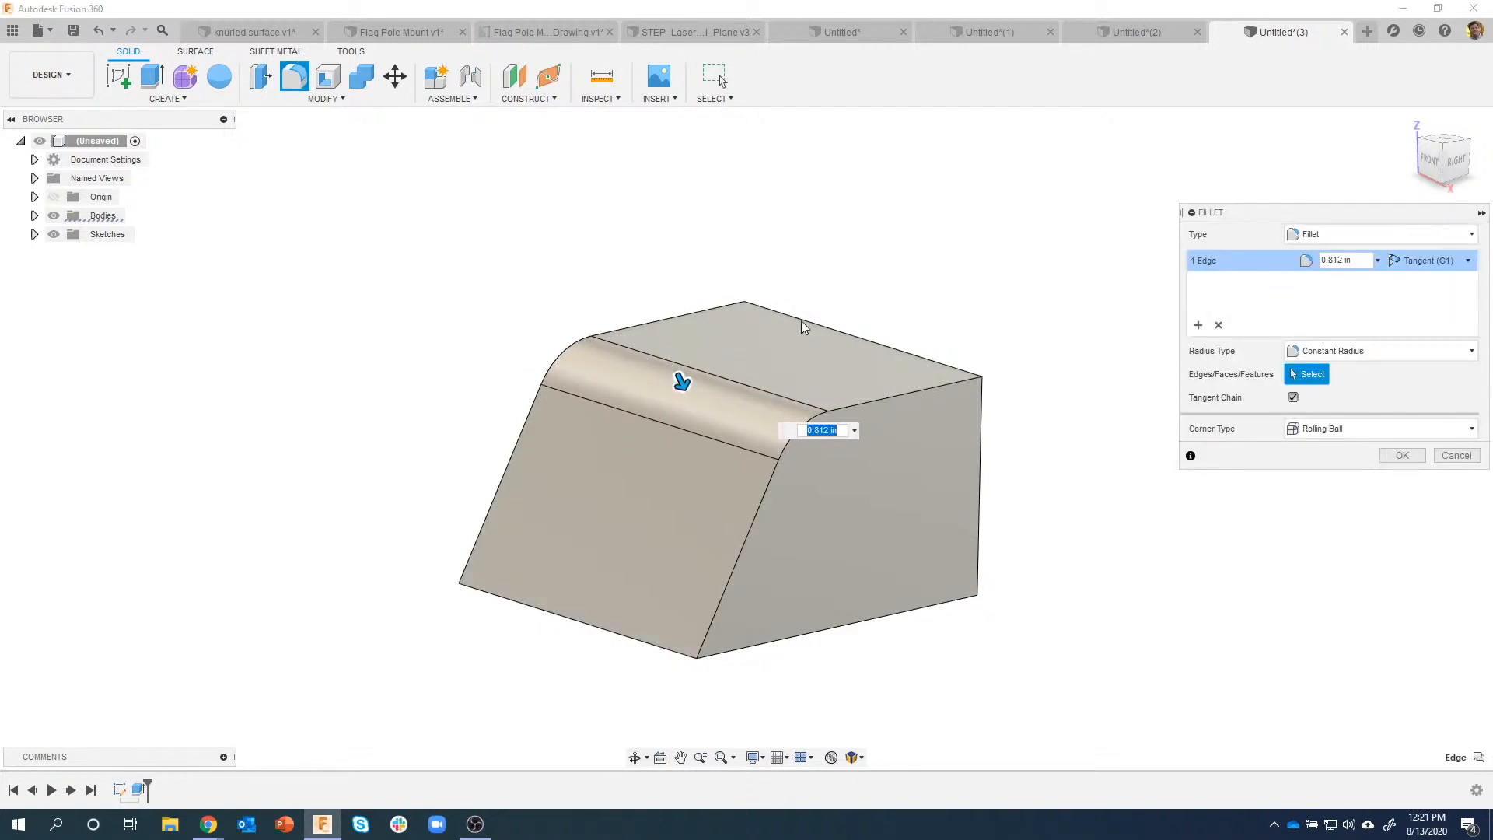
left_click(810, 323)
mouse_move(1080, 427)
middle_mouse_down("shift")
mouse_move(1197, 504)
mouse_move(1372, 460)
mouse_move(811, 497)
mouse_move(687, 453)
middle_mouse_up("shift")
left_click(1399, 457)
Step: Shell the block open at its bottom face with a 0.05 in inside wall thickness
right_click(685, 450)
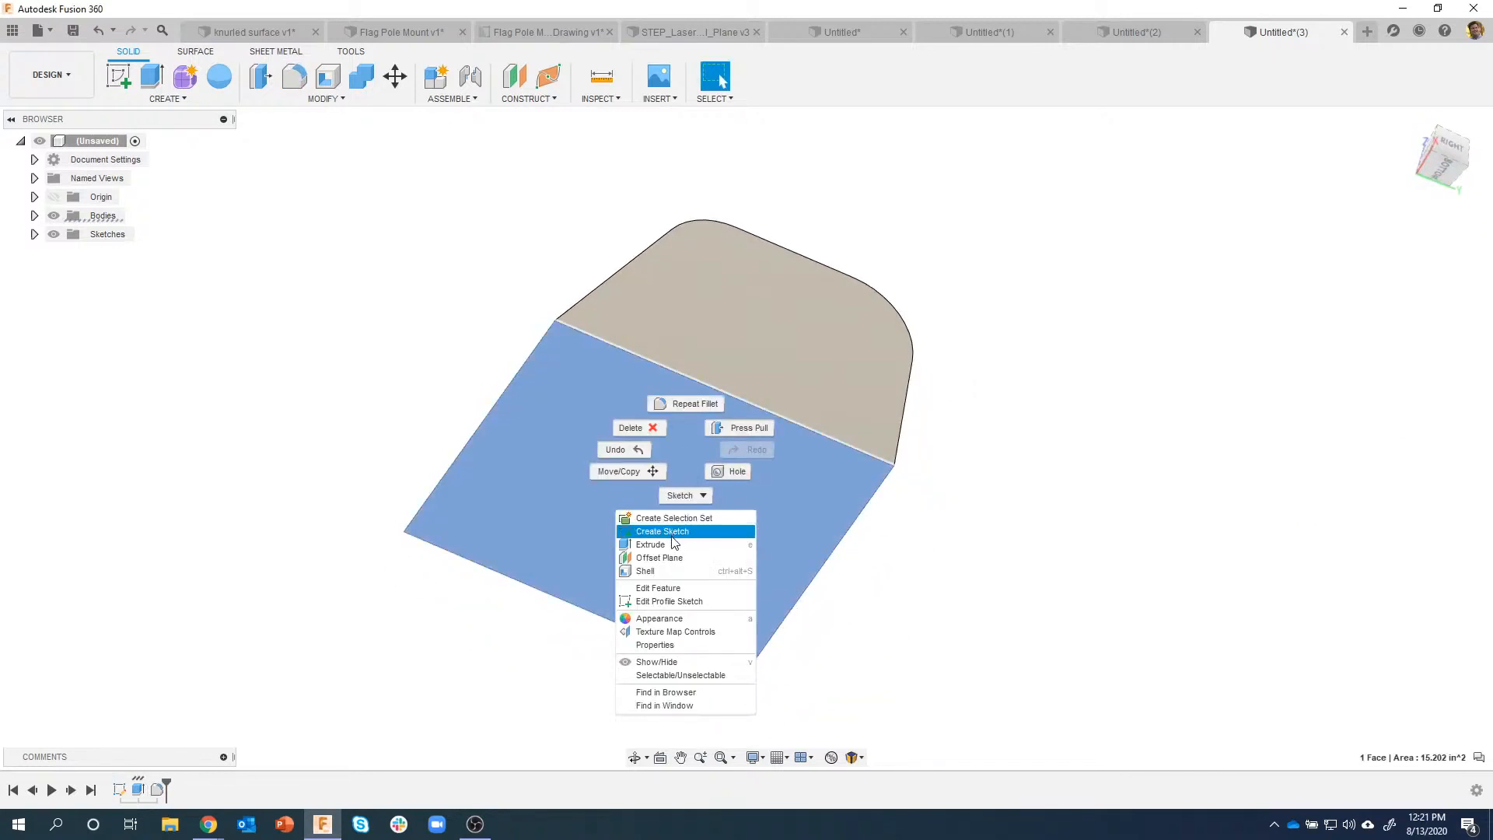
left_click(658, 574)
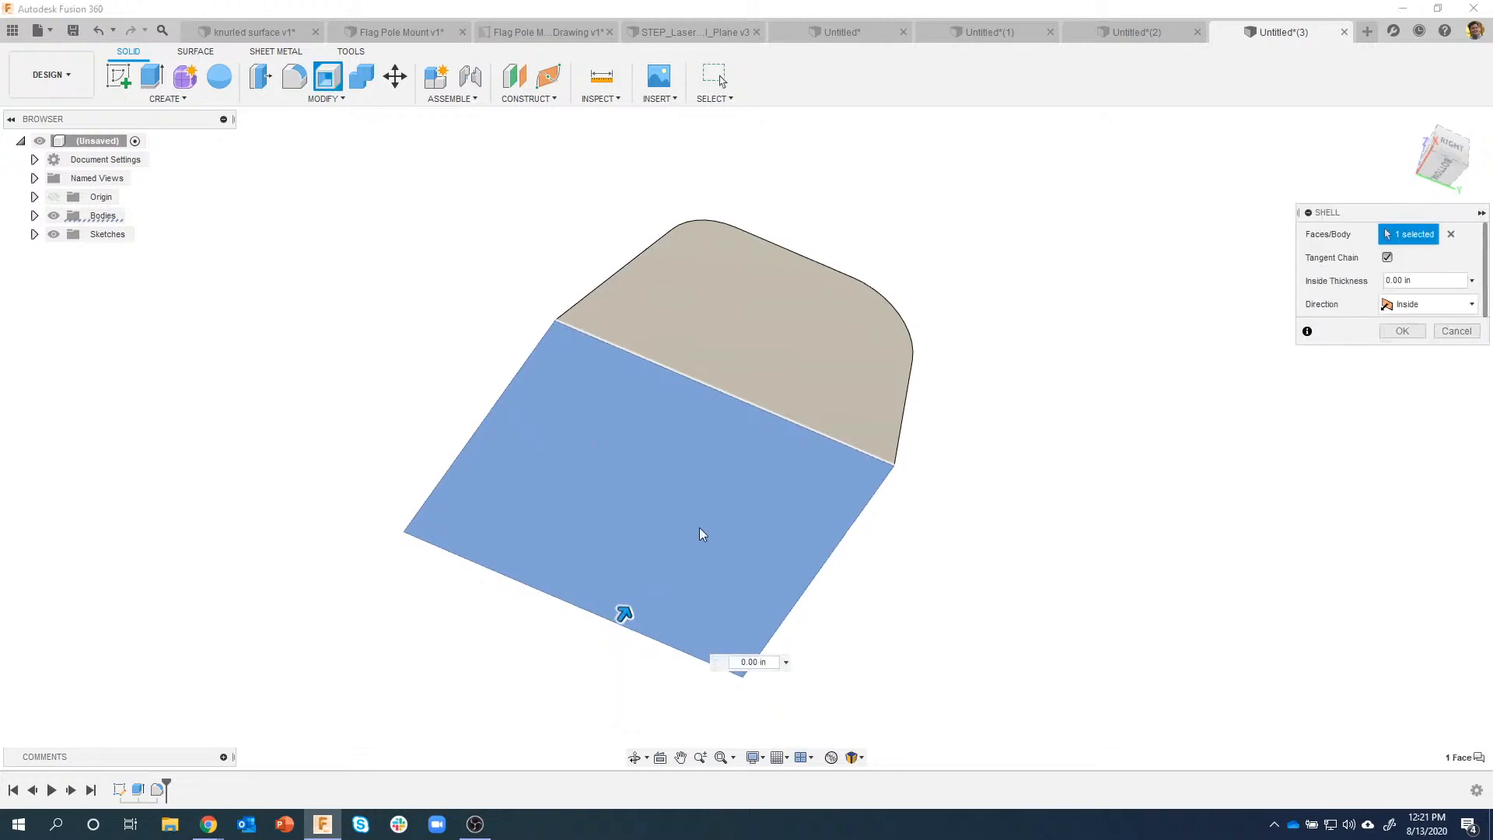
left_click_drag(633, 609, 634, 608)
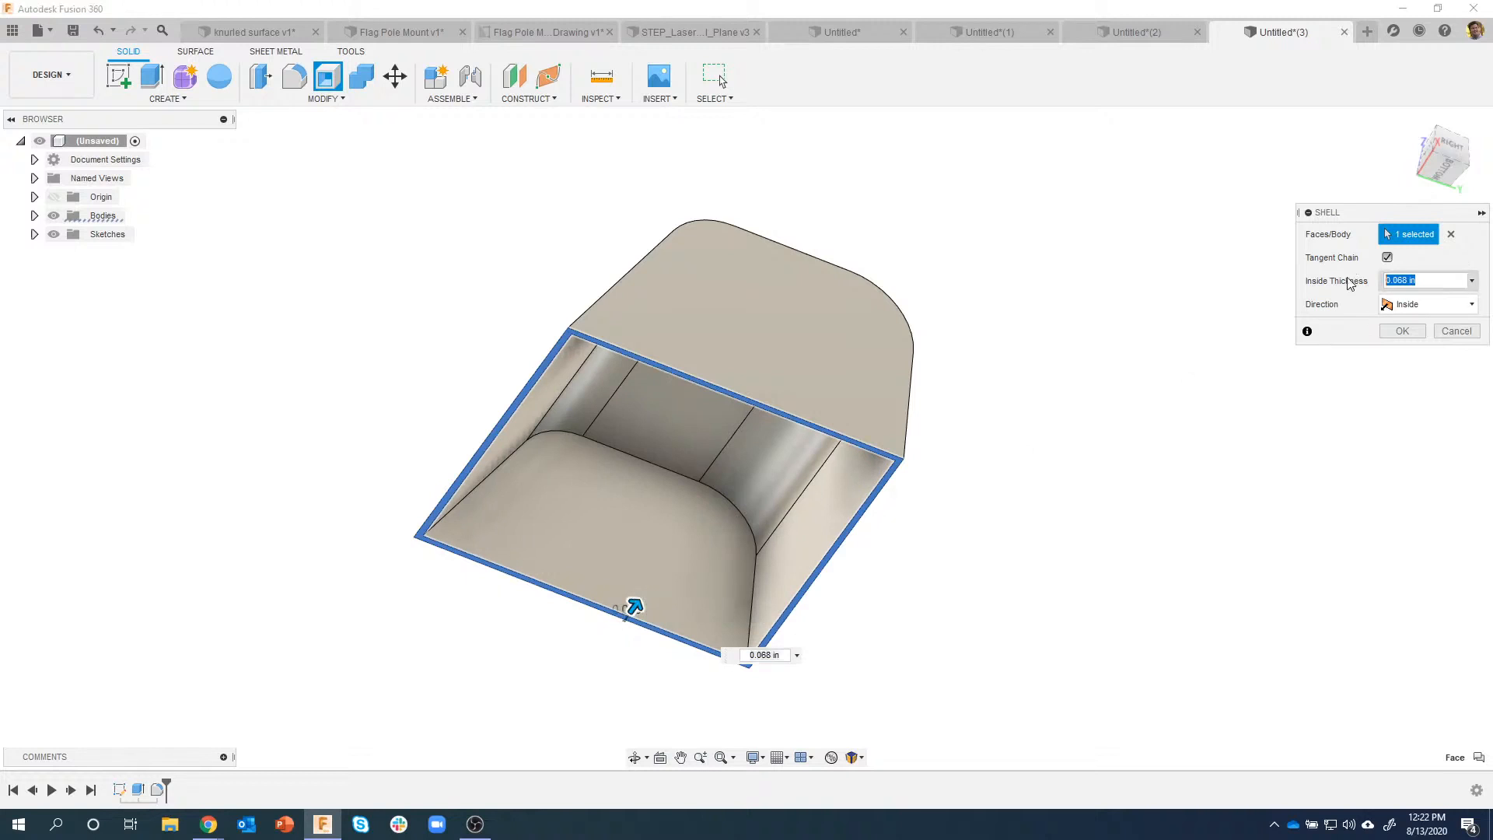
type(".05")
key("Return")
middle_click_drag(1343, 280, 862, 272, "shift")
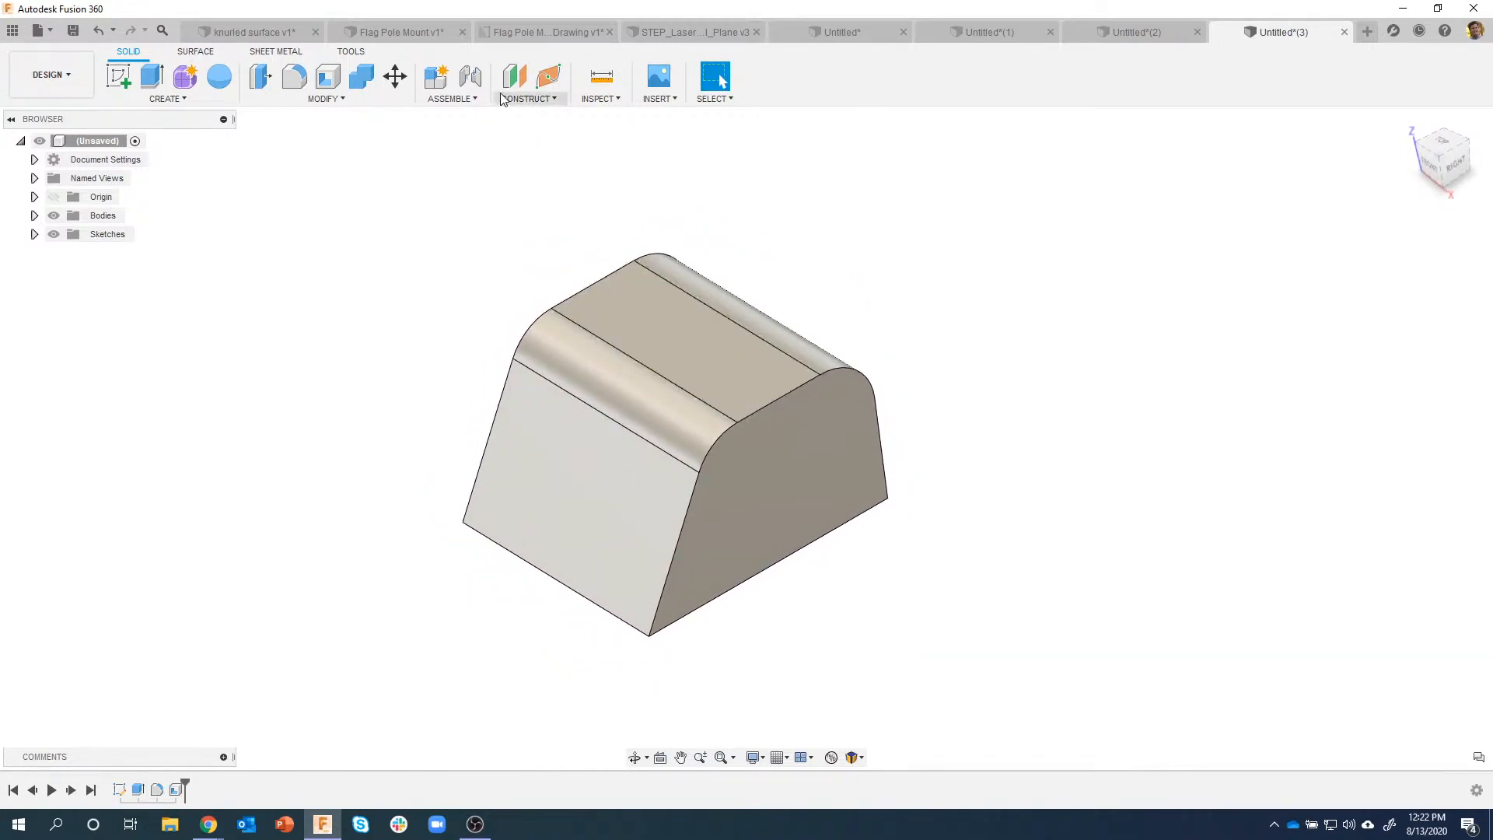
Step: Start a sketch on the block's top face and draw a straight slot about 0.36 in wide across it, reaching past both fillets
right_click(646, 319)
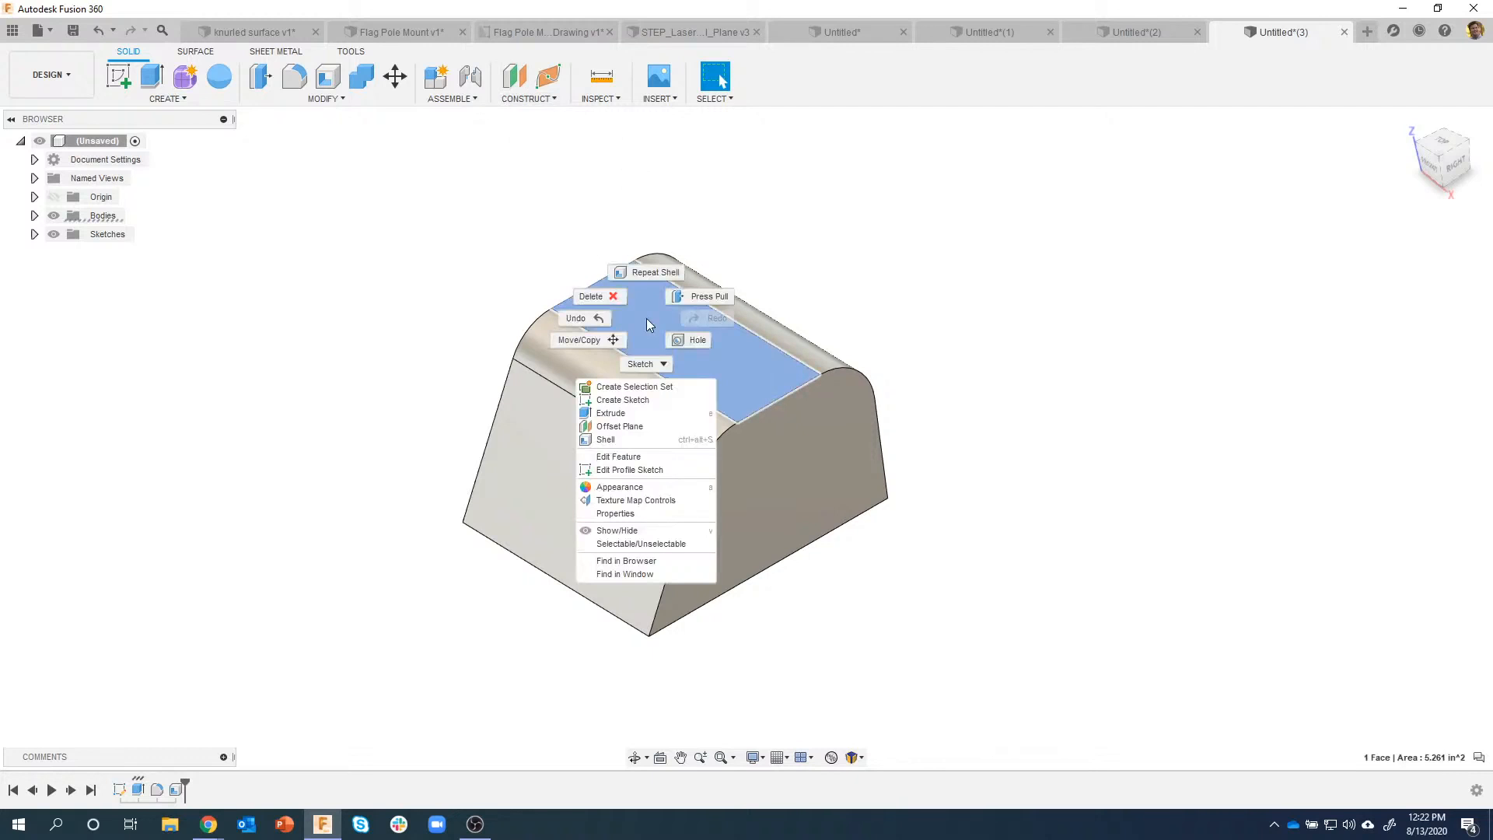
left_click(626, 400)
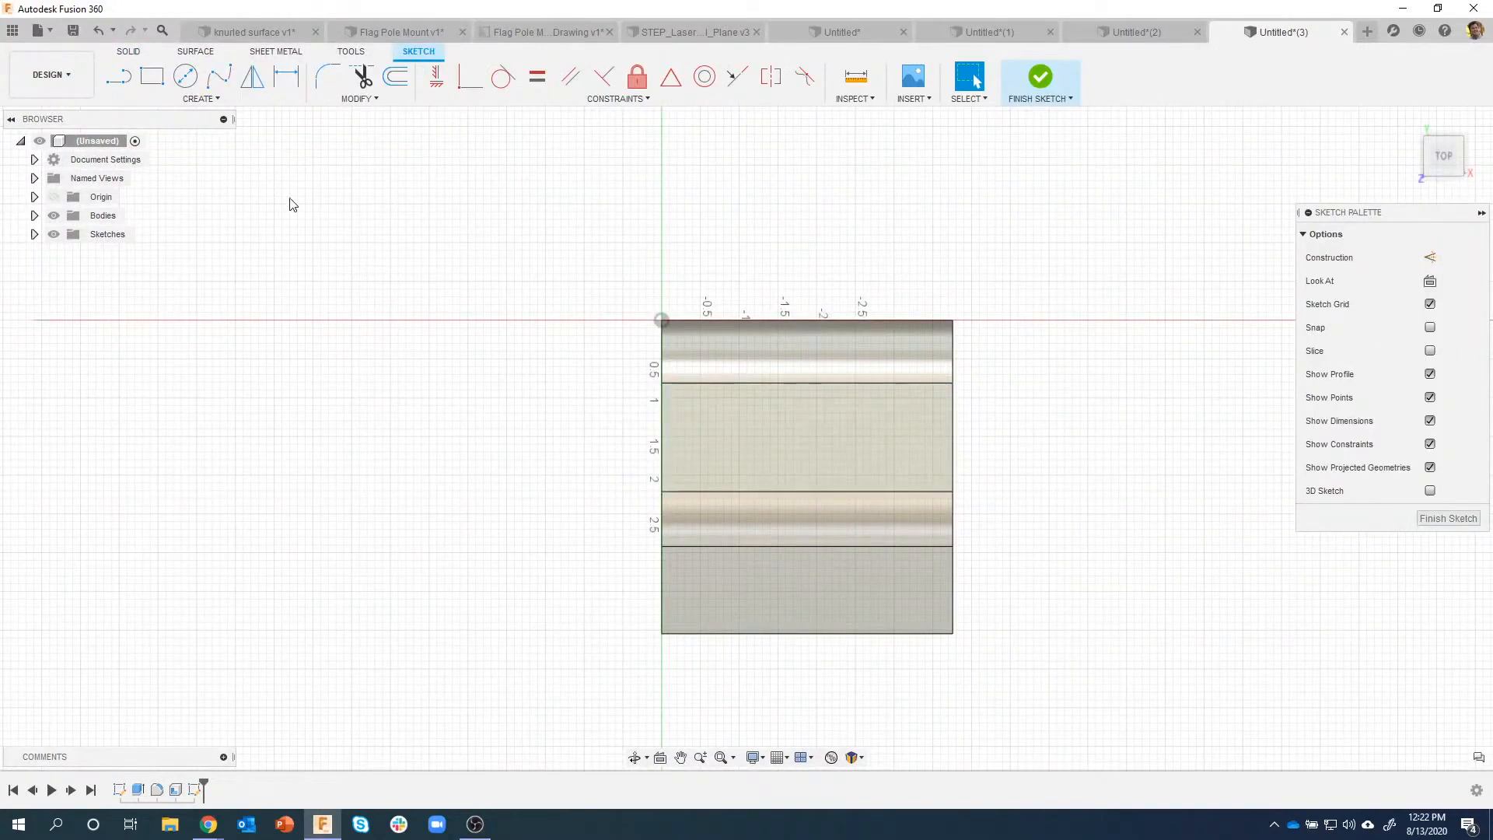
left_click(200, 98)
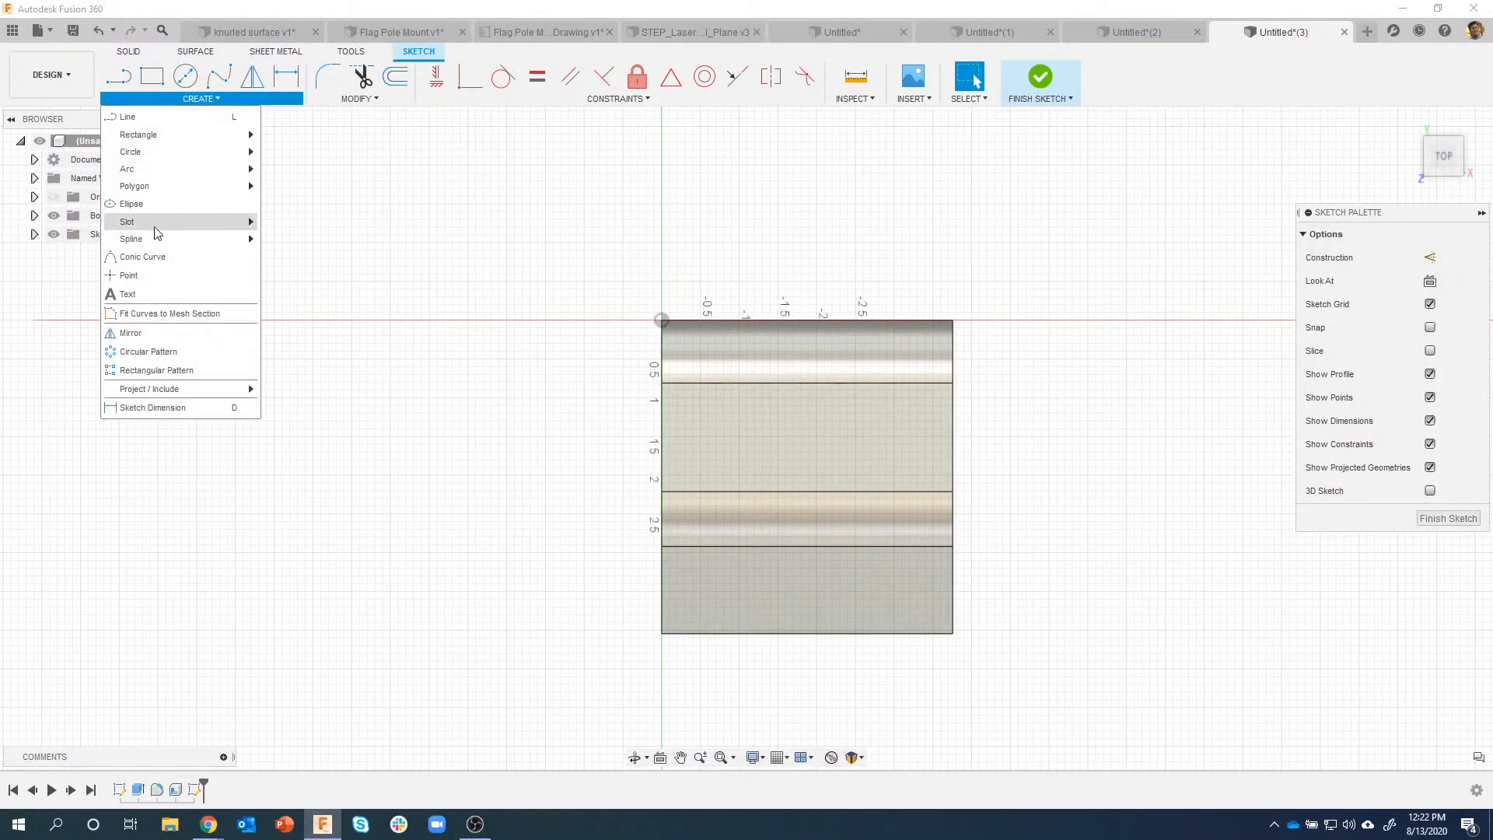
left_click(278, 223)
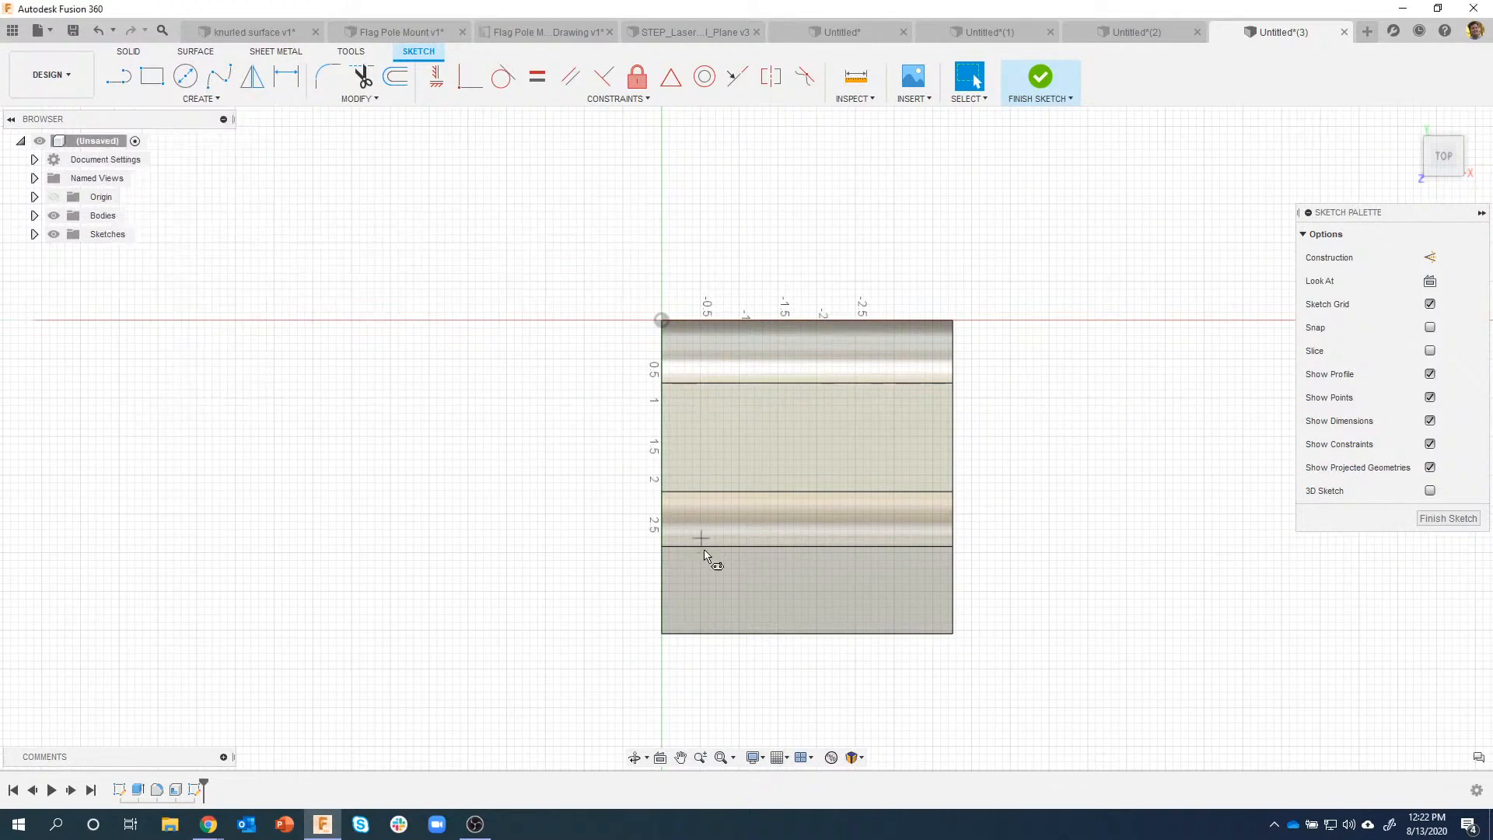
left_click(710, 588)
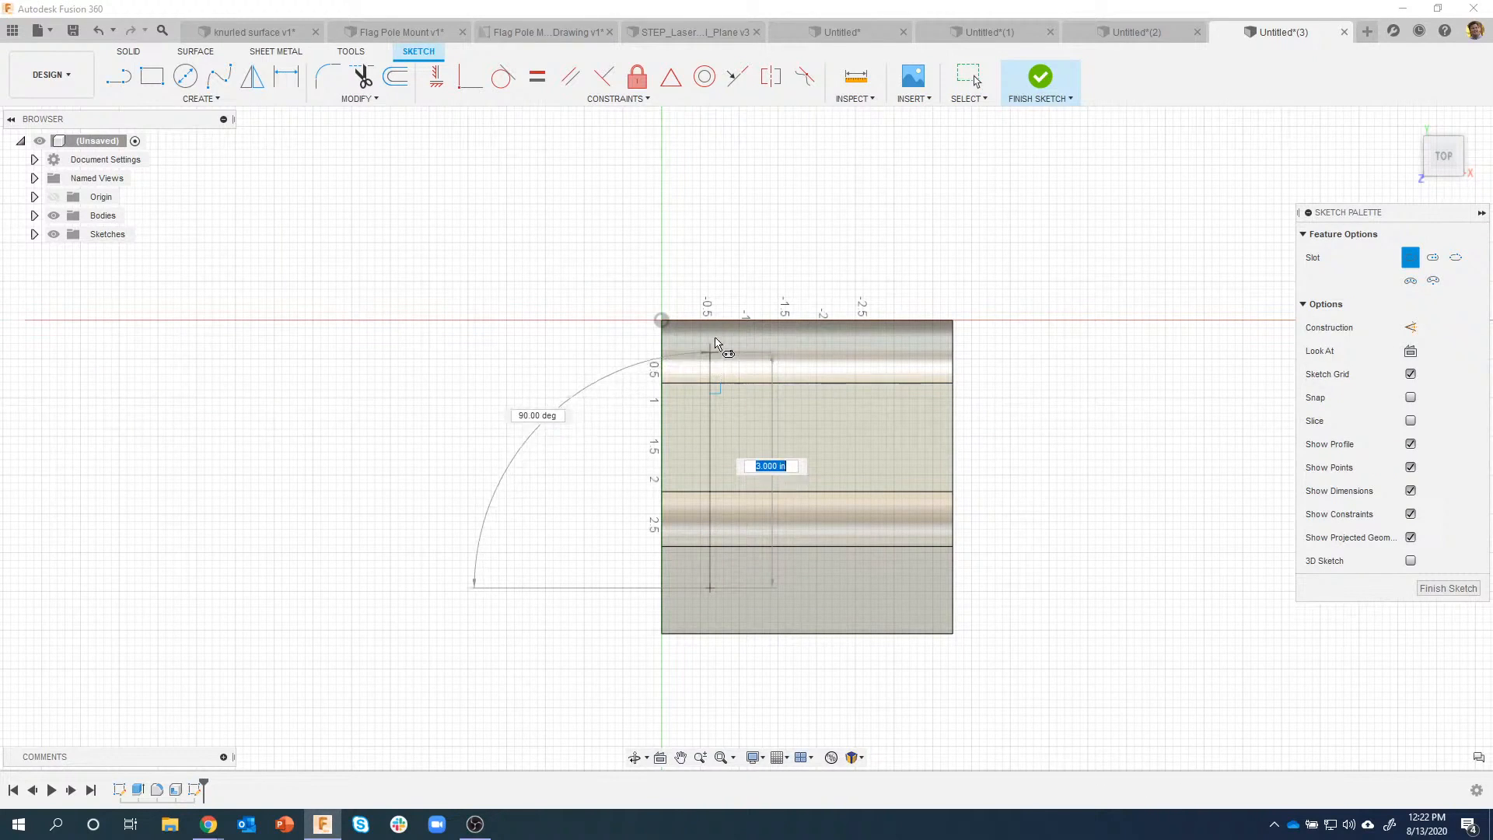
left_click(710, 270)
left_click(696, 279)
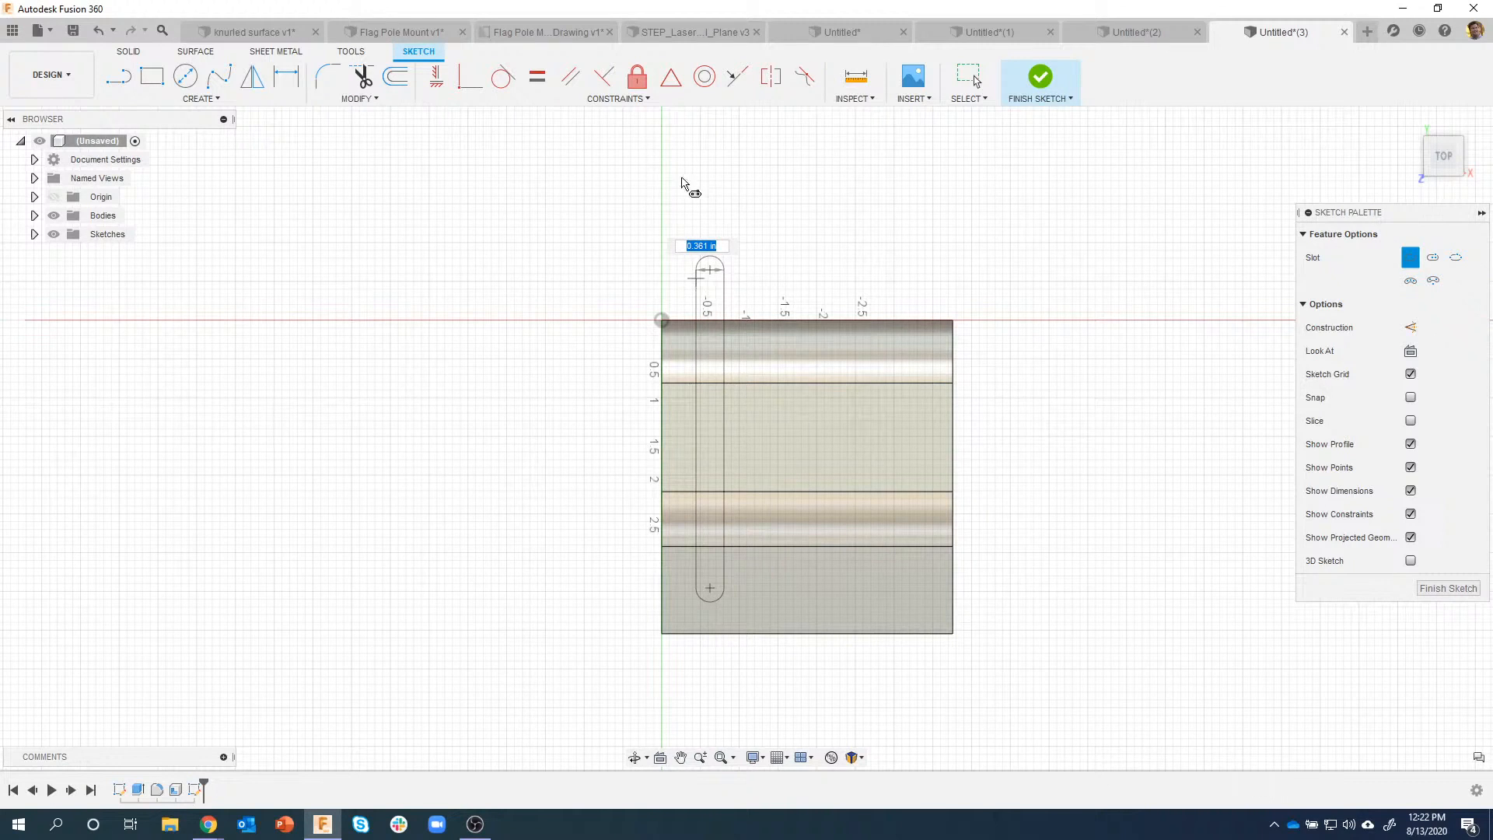
Step: Pattern the slot along the block's length with quantity 5 over an extent of about 2.48 in, and finish the sketch
left_click(155, 99)
left_click(151, 370)
left_click_drag(683, 234, 738, 626)
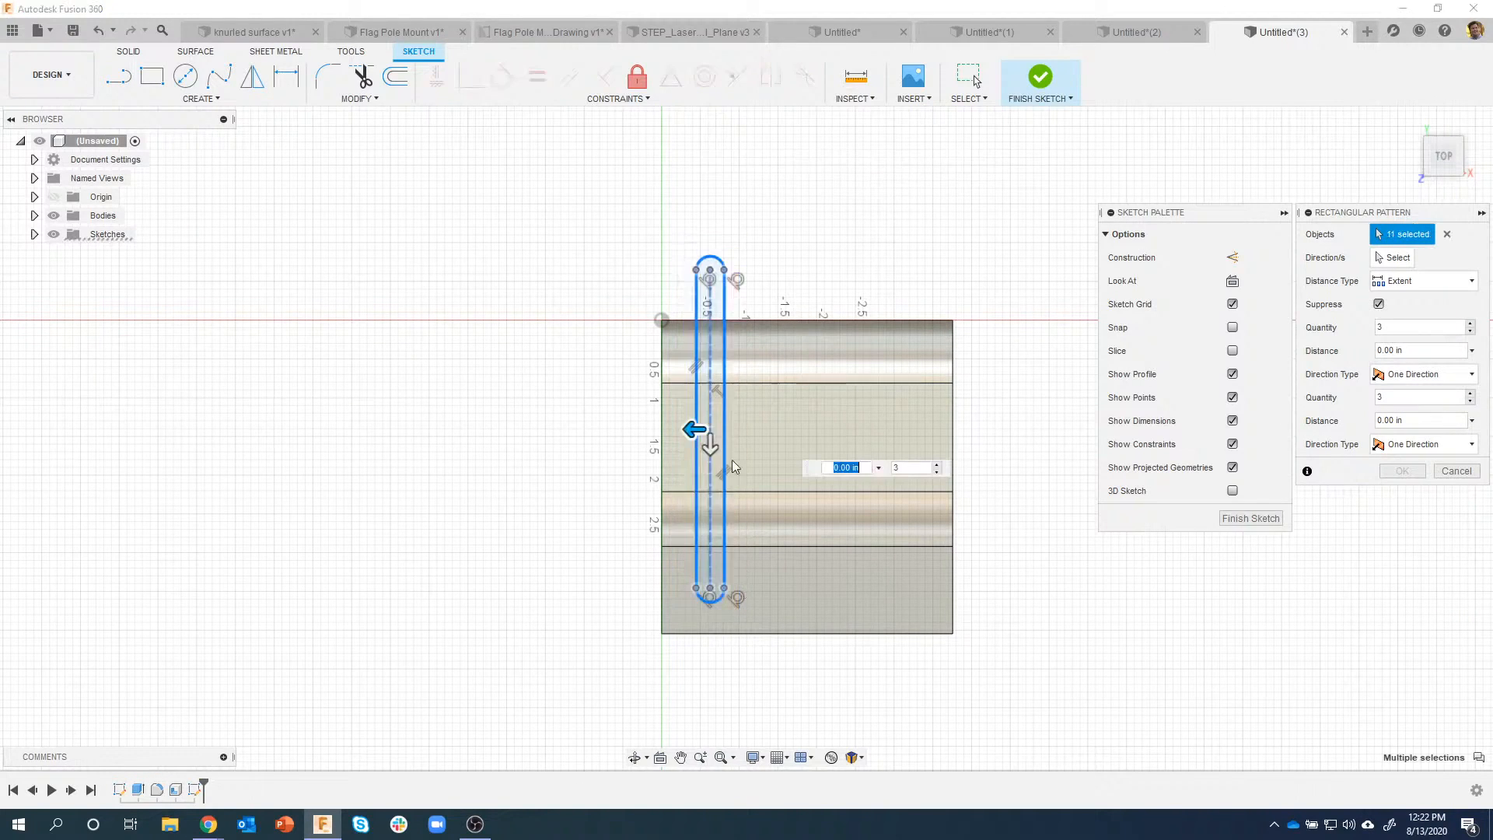
left_click_drag(716, 429, 778, 429)
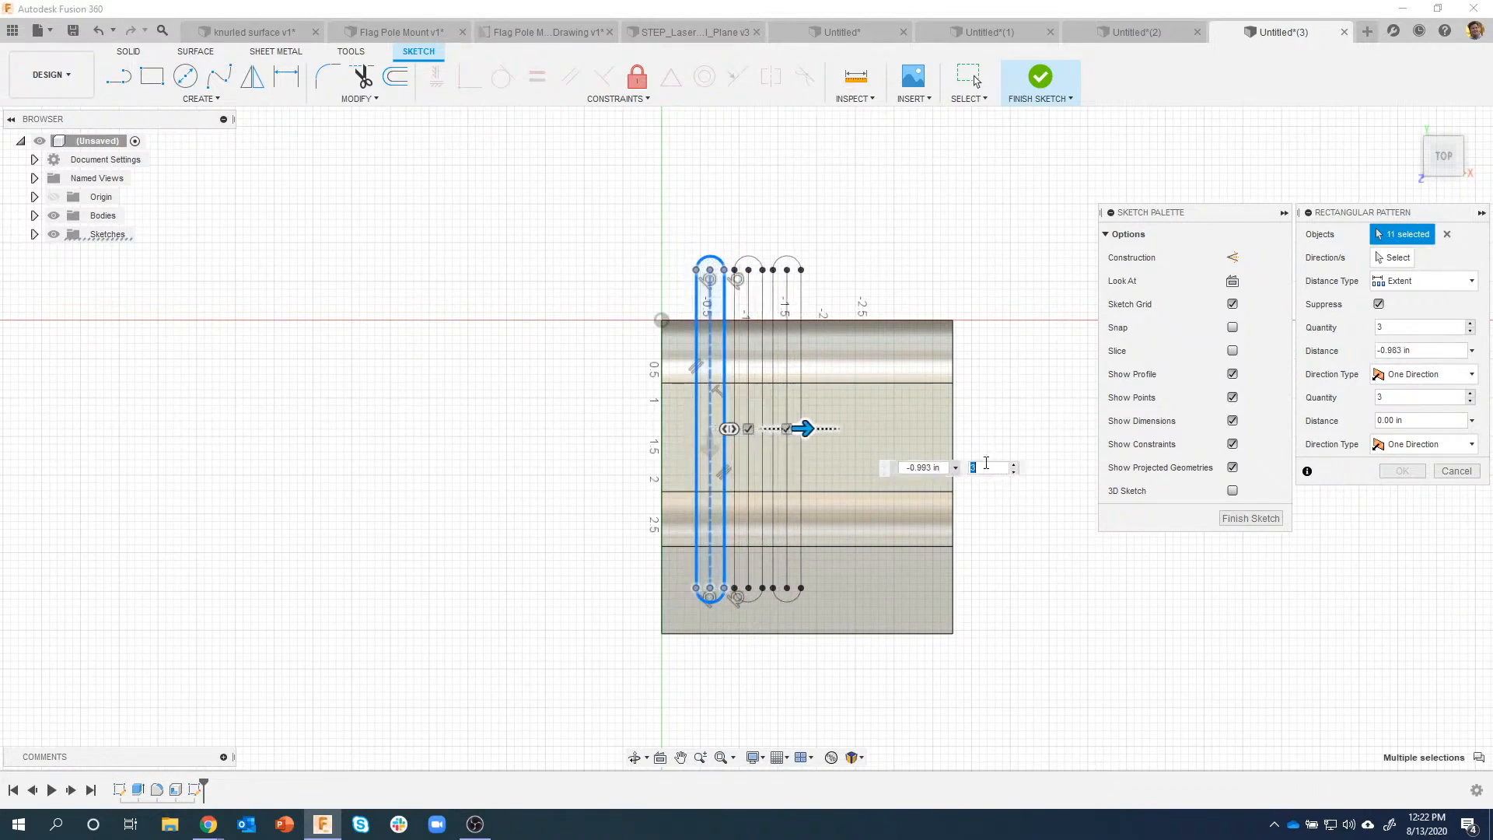
left_click(1015, 465)
left_click(1014, 465)
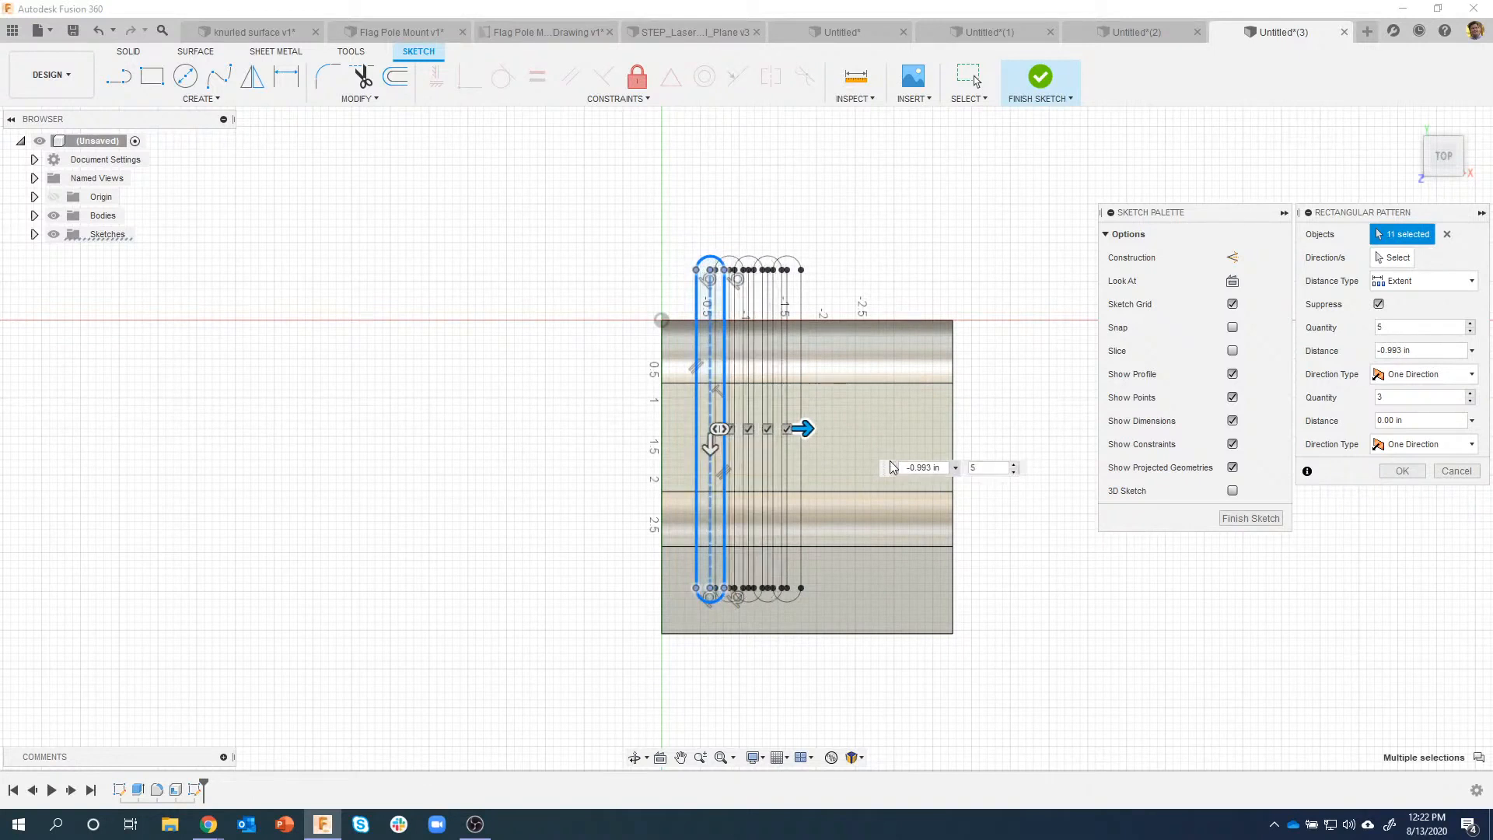
left_click_drag(809, 428, 923, 440)
key("Tab")
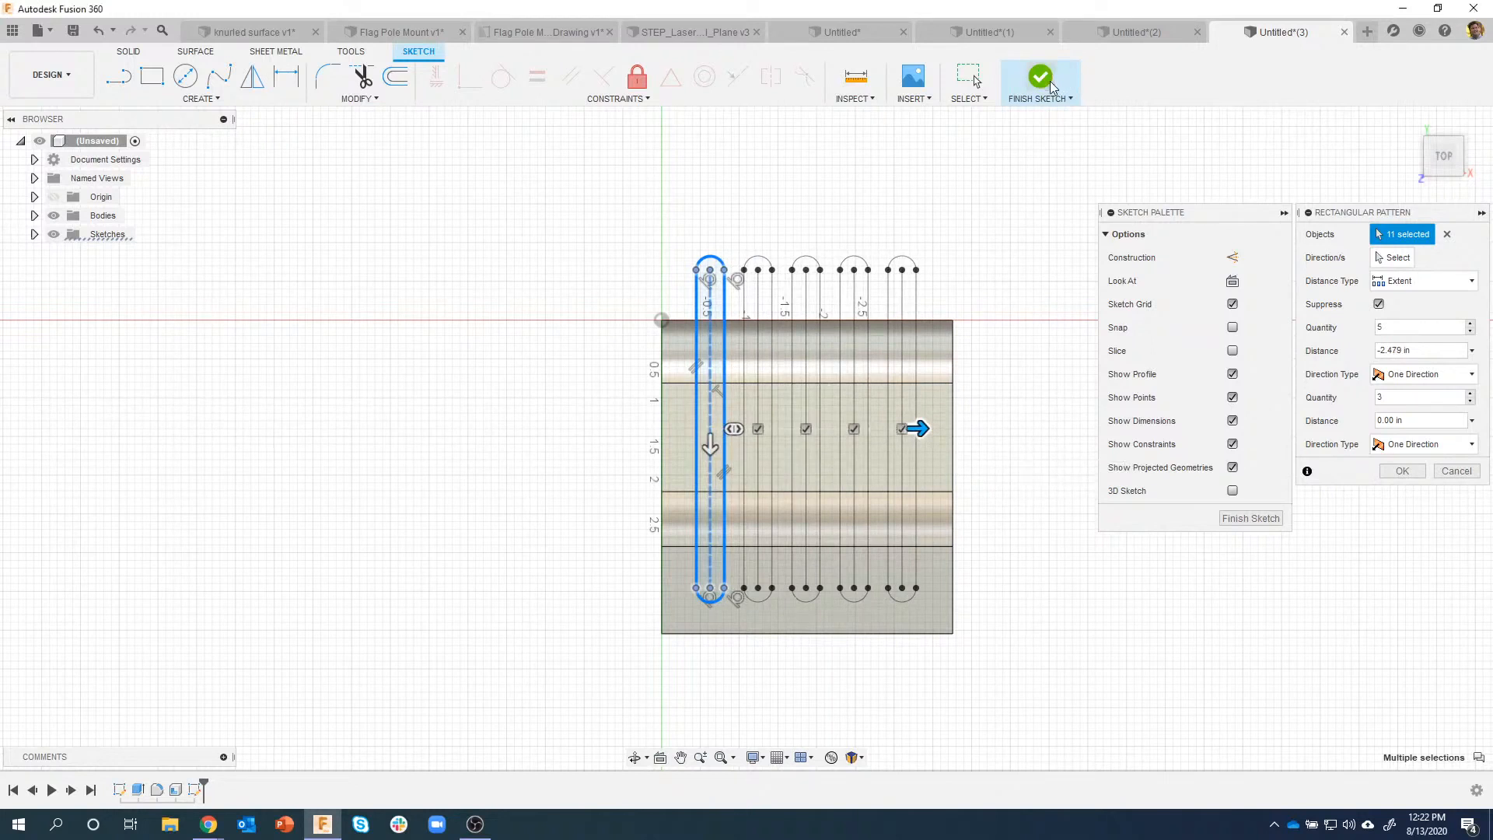
left_click(1050, 88)
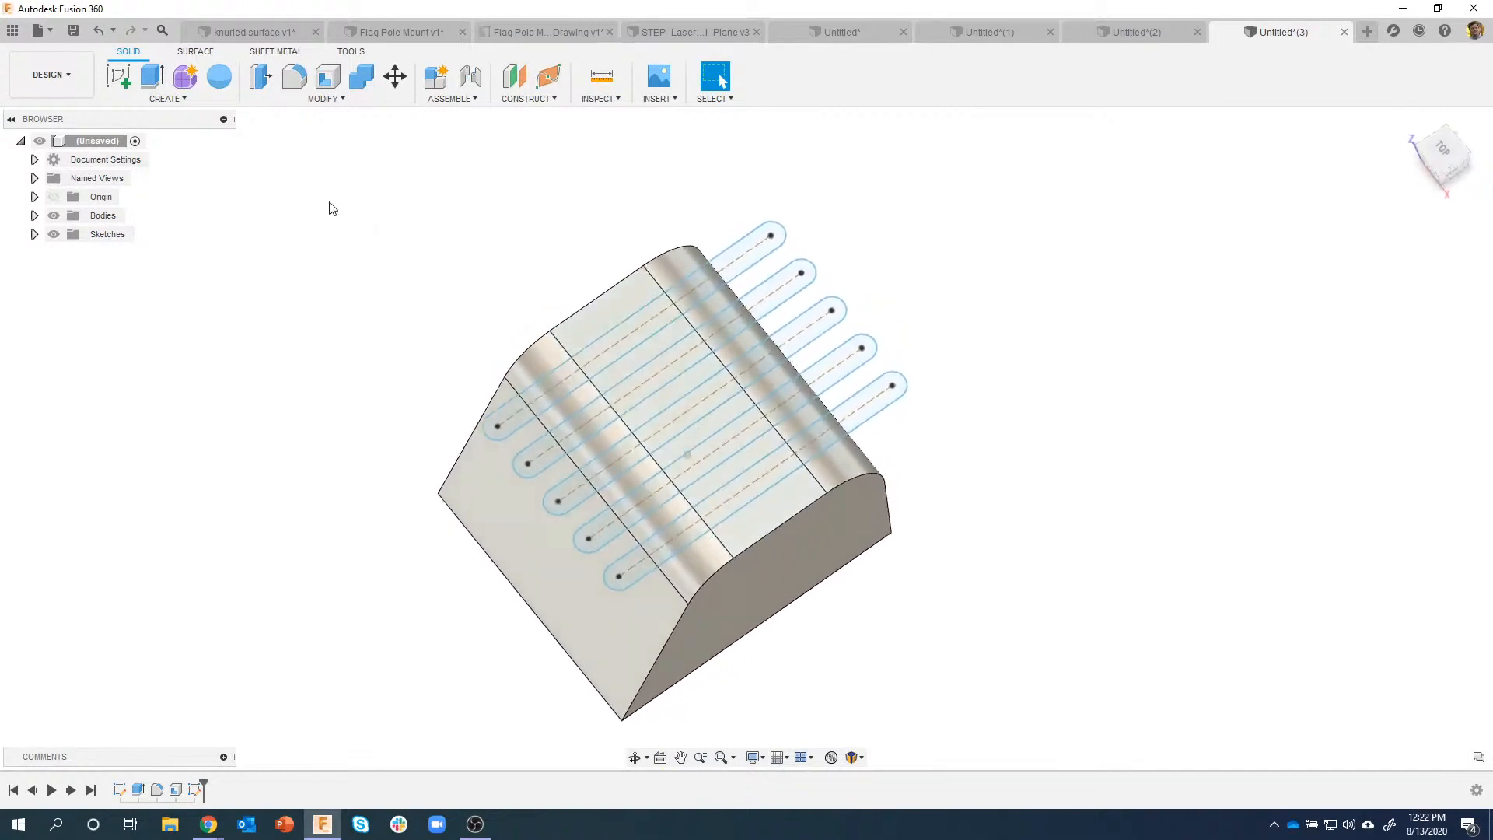
left_click(171, 100)
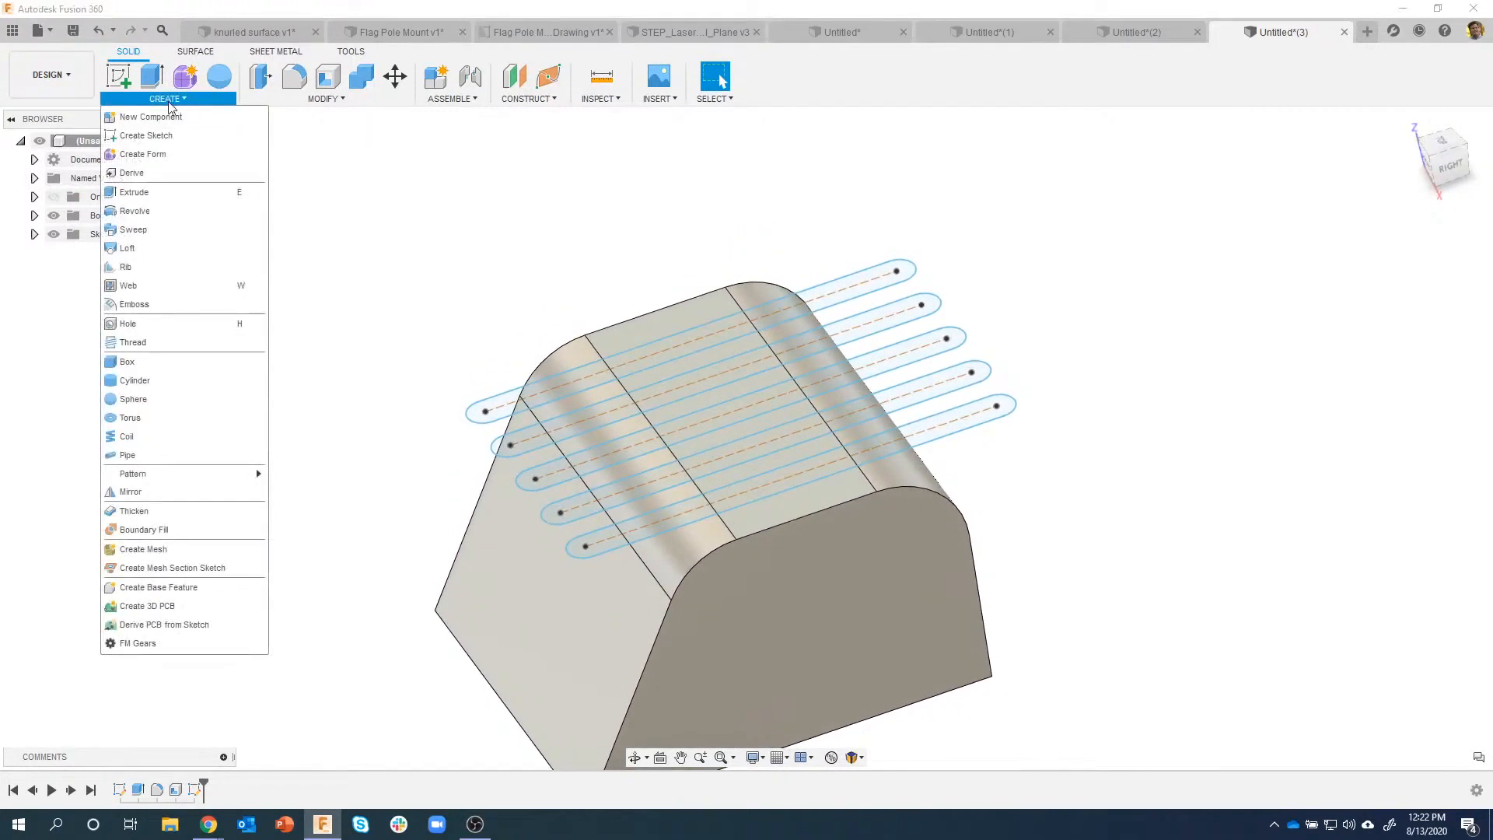
left_click(151, 305)
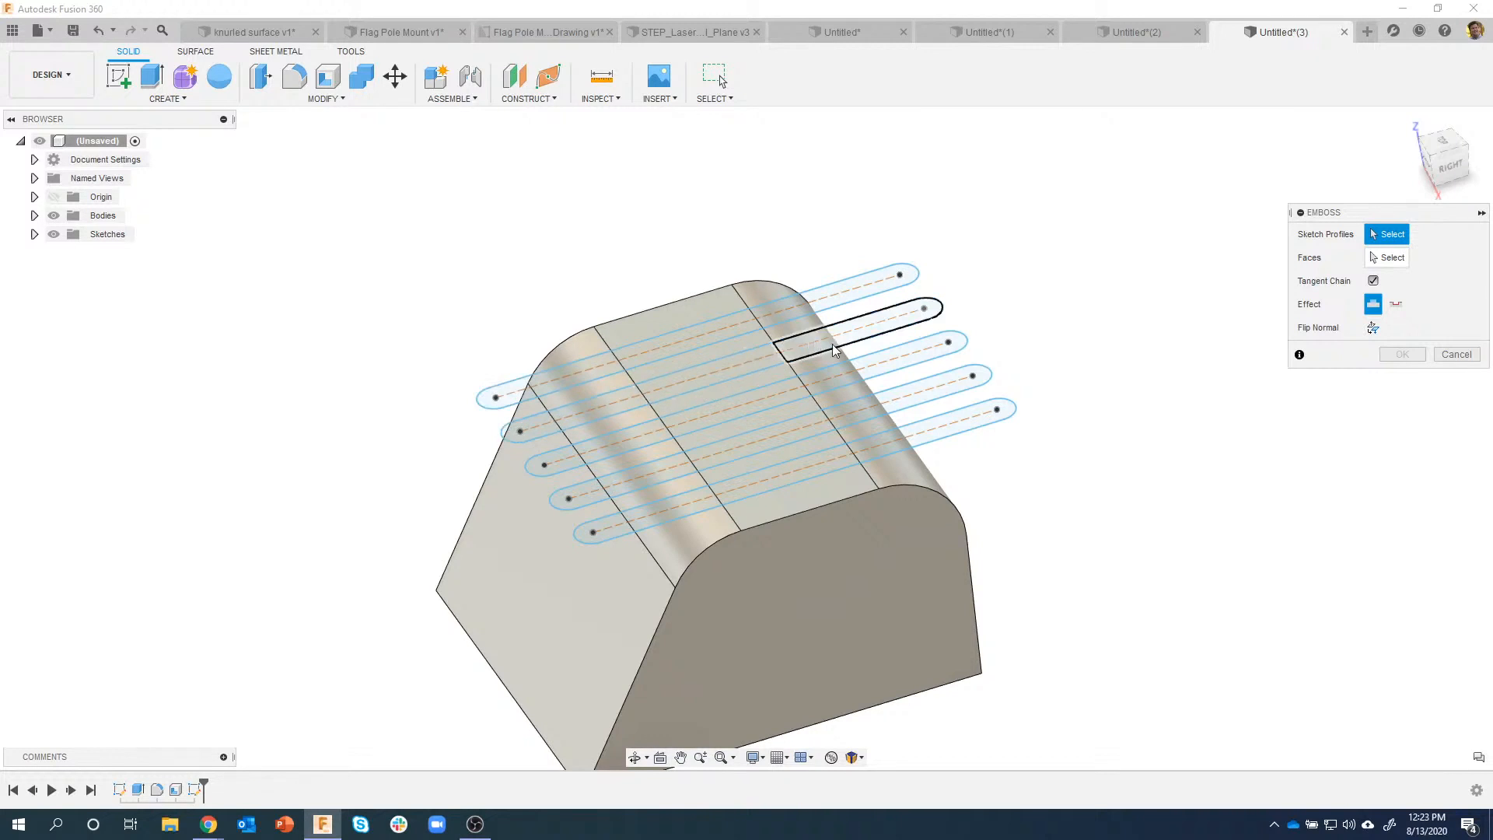
left_click_drag(420, 201, 1067, 595)
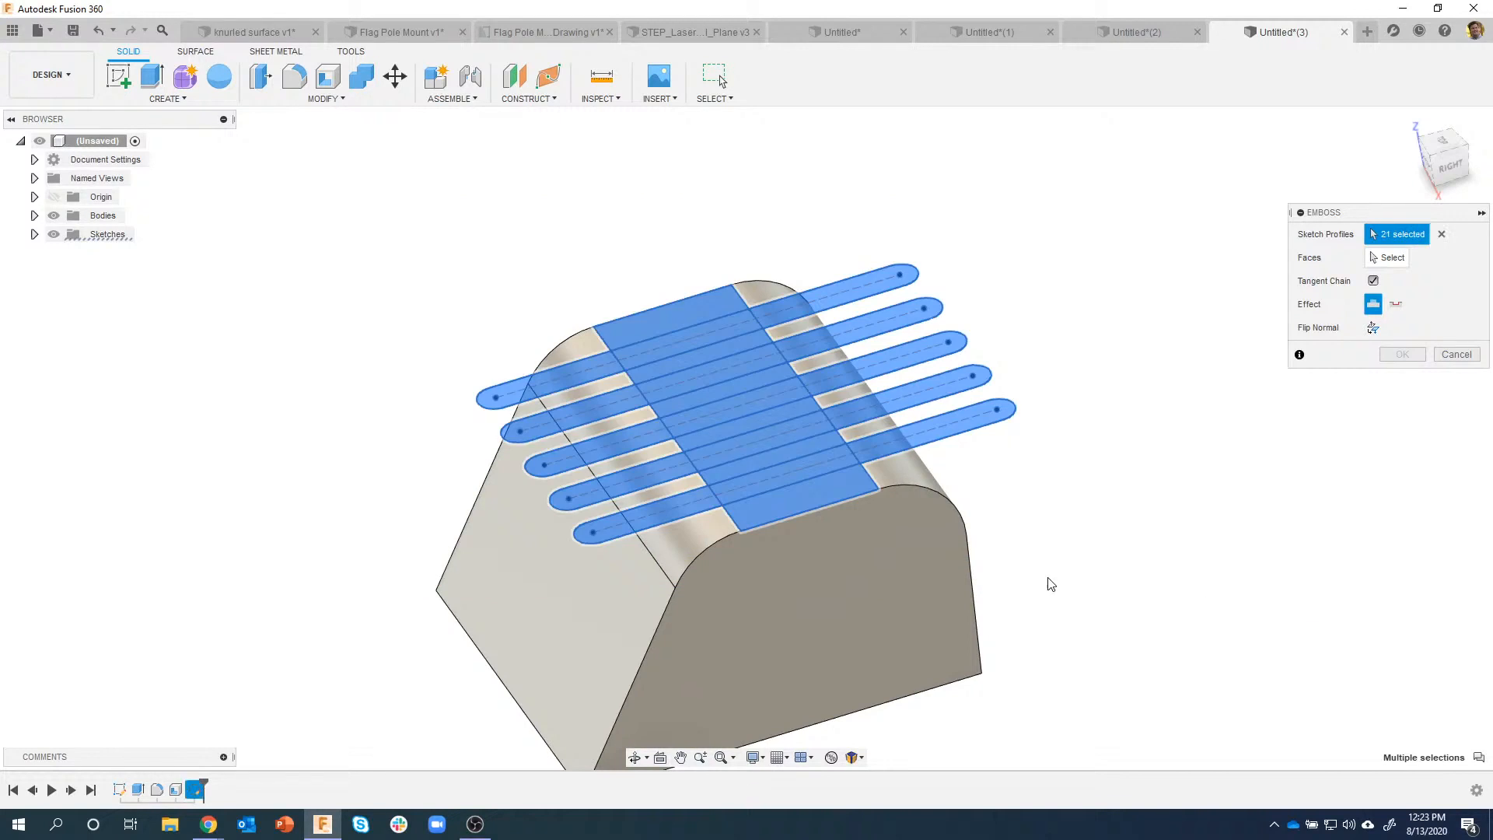
left_click(667, 311)
left_click(716, 345)
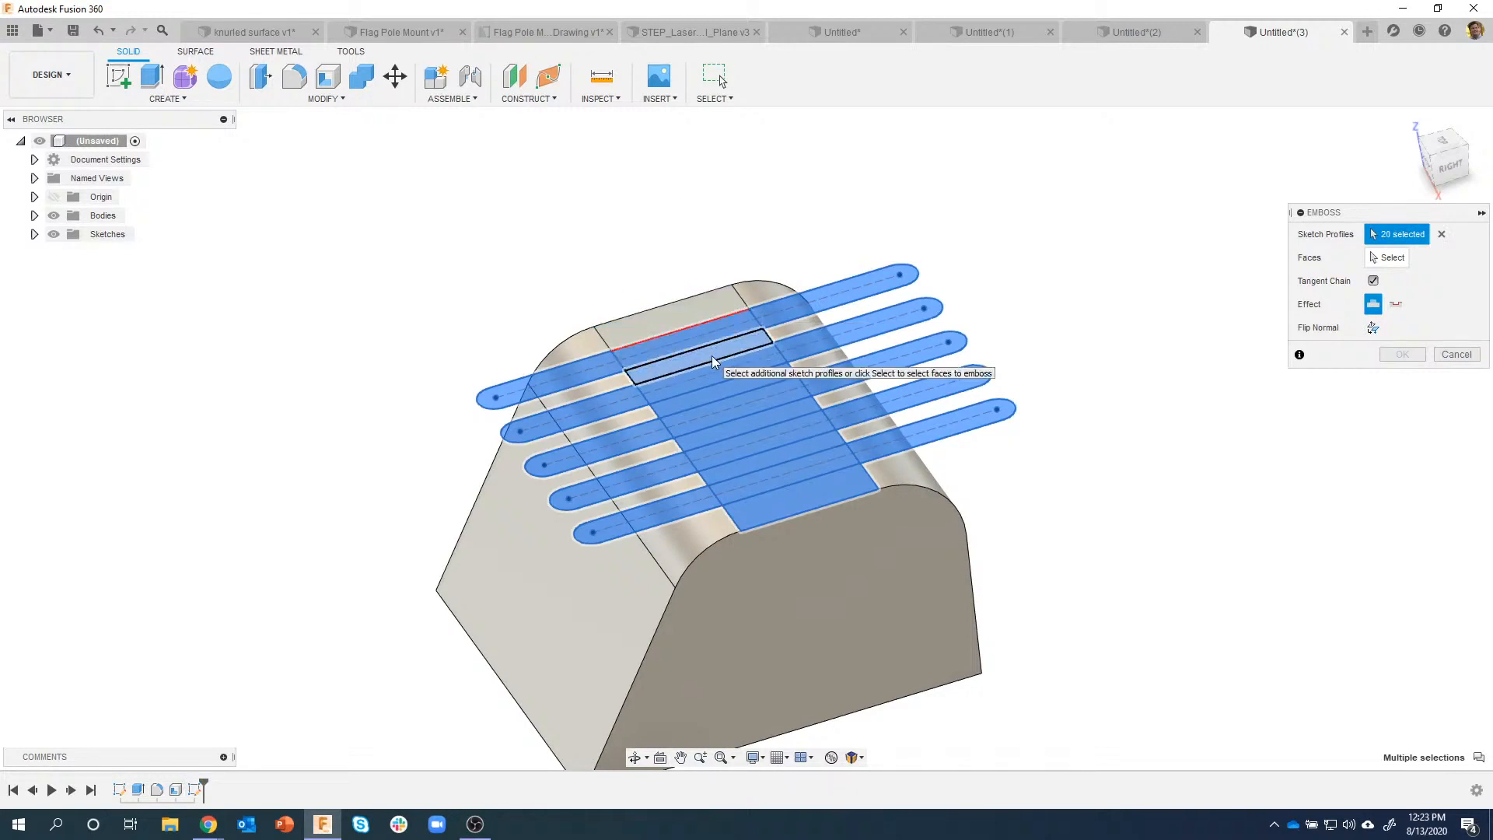
left_click(712, 394)
left_click(721, 424)
left_click(742, 459)
left_click(774, 505)
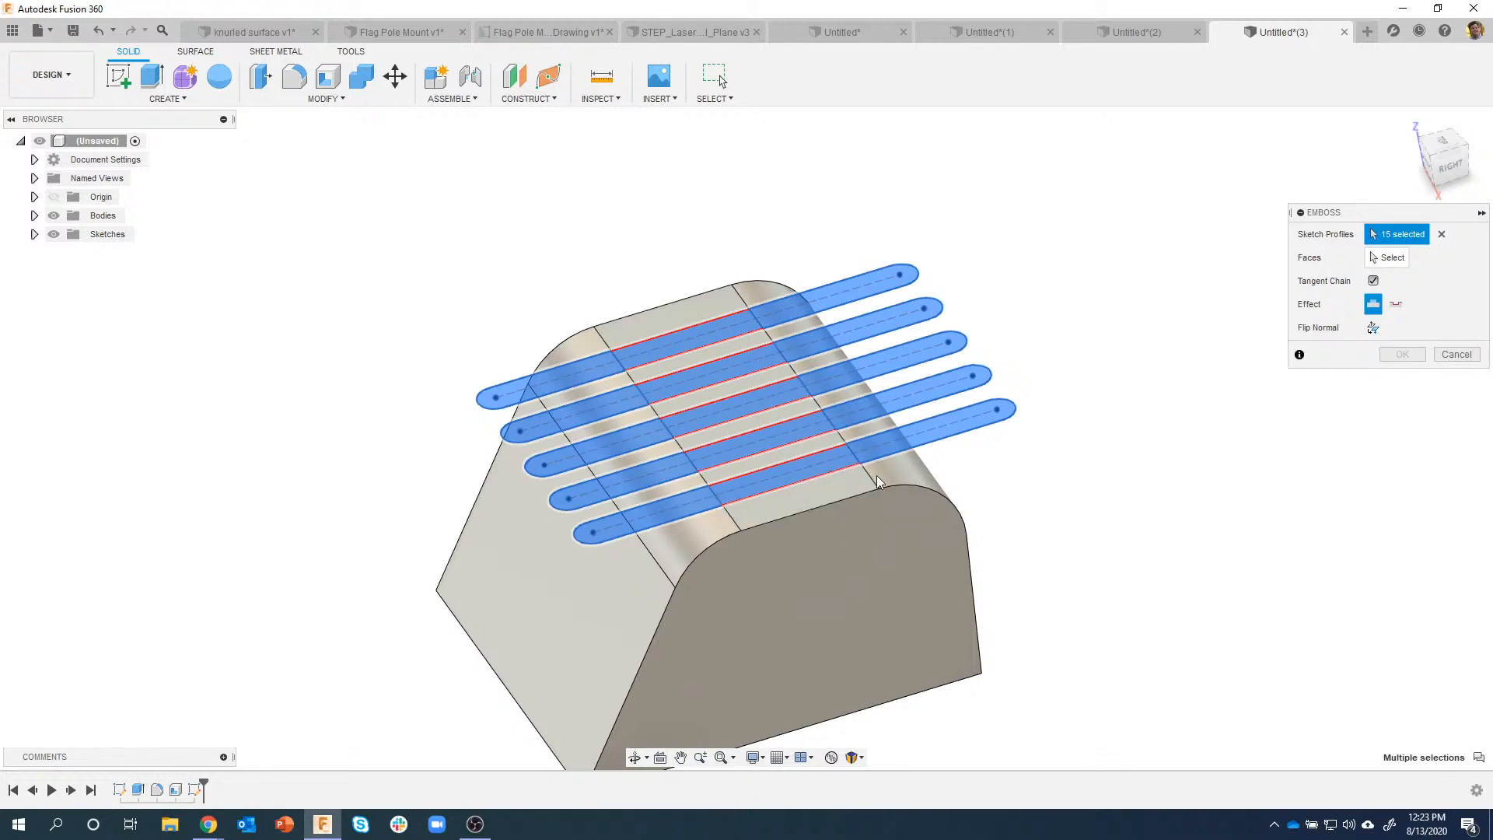
left_click(1445, 357)
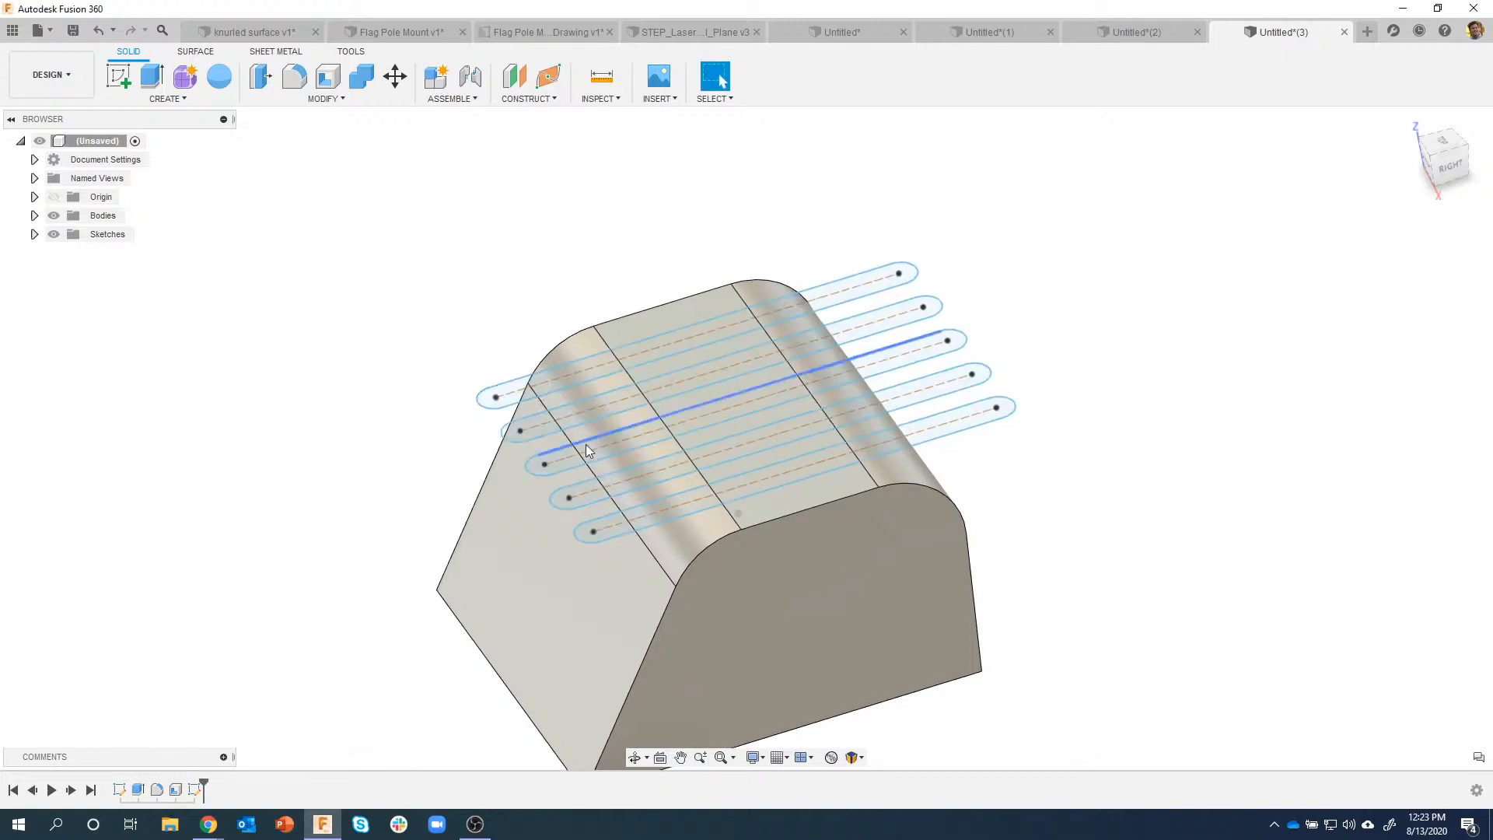
Step: Delete the projected top-face outline from the slot sketch, finish it, and check that a slot selects as one whole profile
double_click(194, 789)
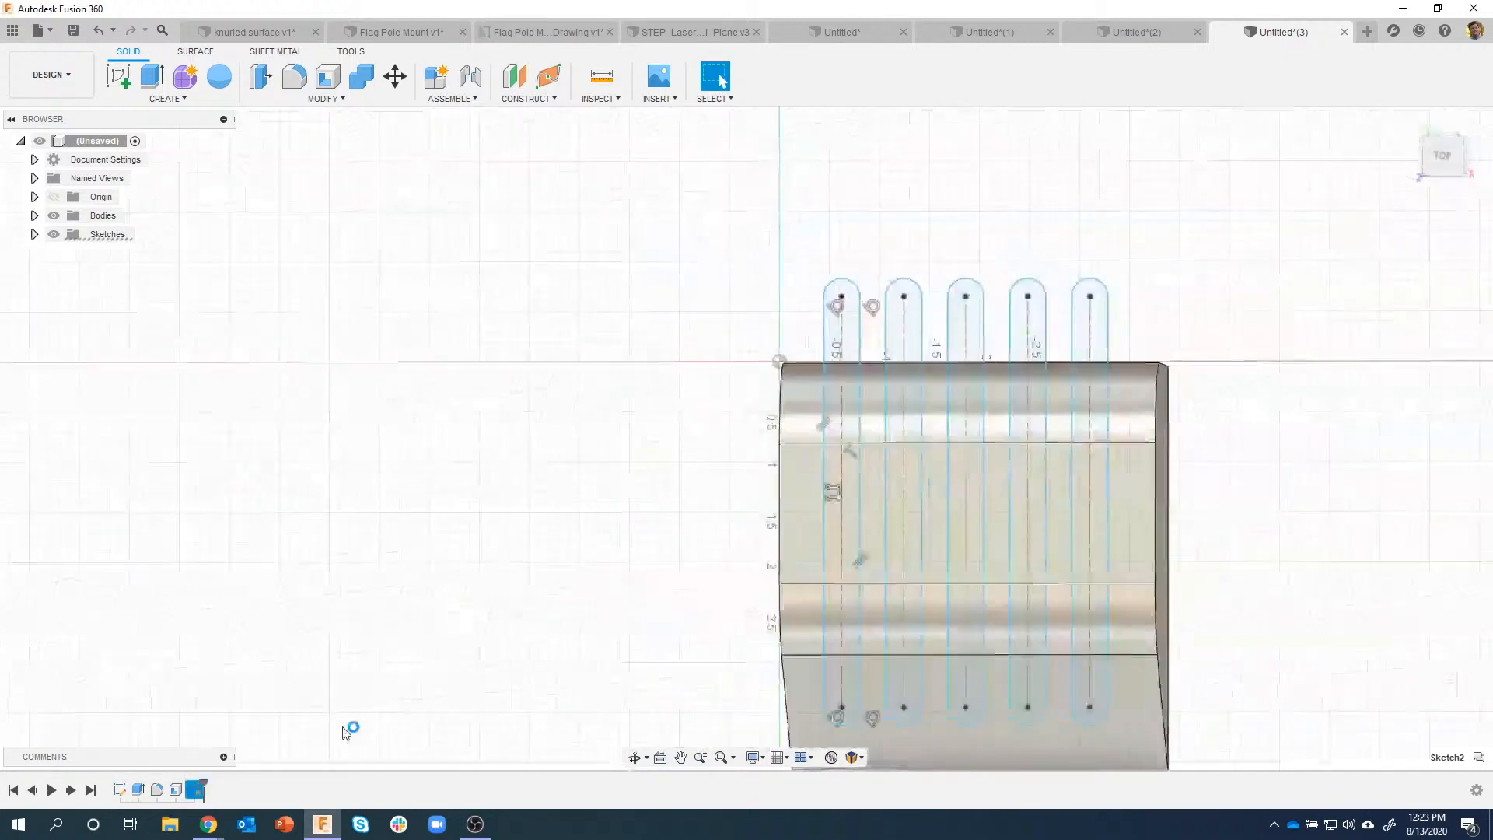
mouse_move(534, 428)
left_mouse_down()
mouse_move(1008, 613)
mouse_move(1040, 599)
left_mouse_up()
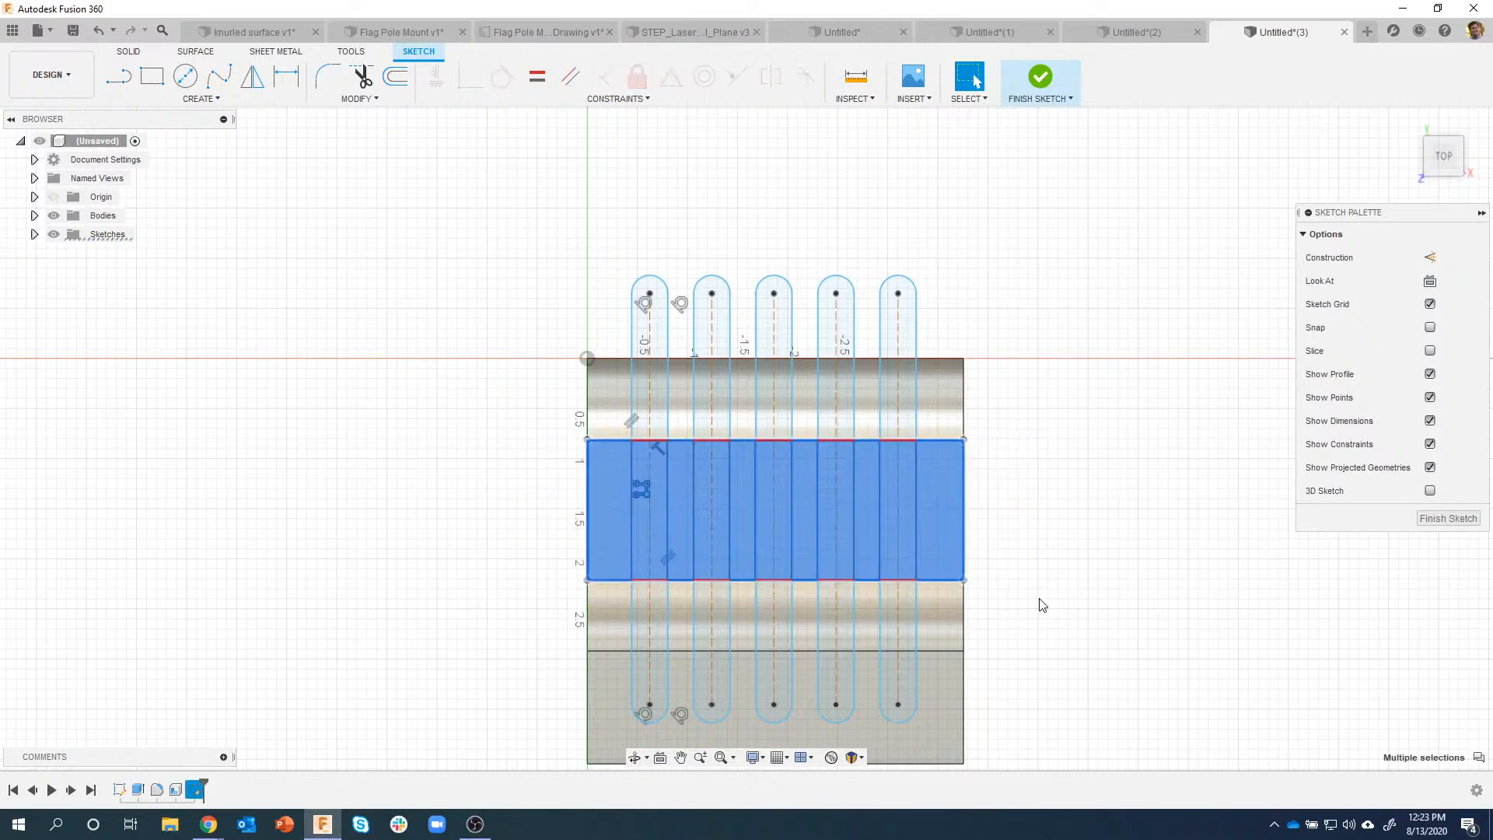
key("Delete")
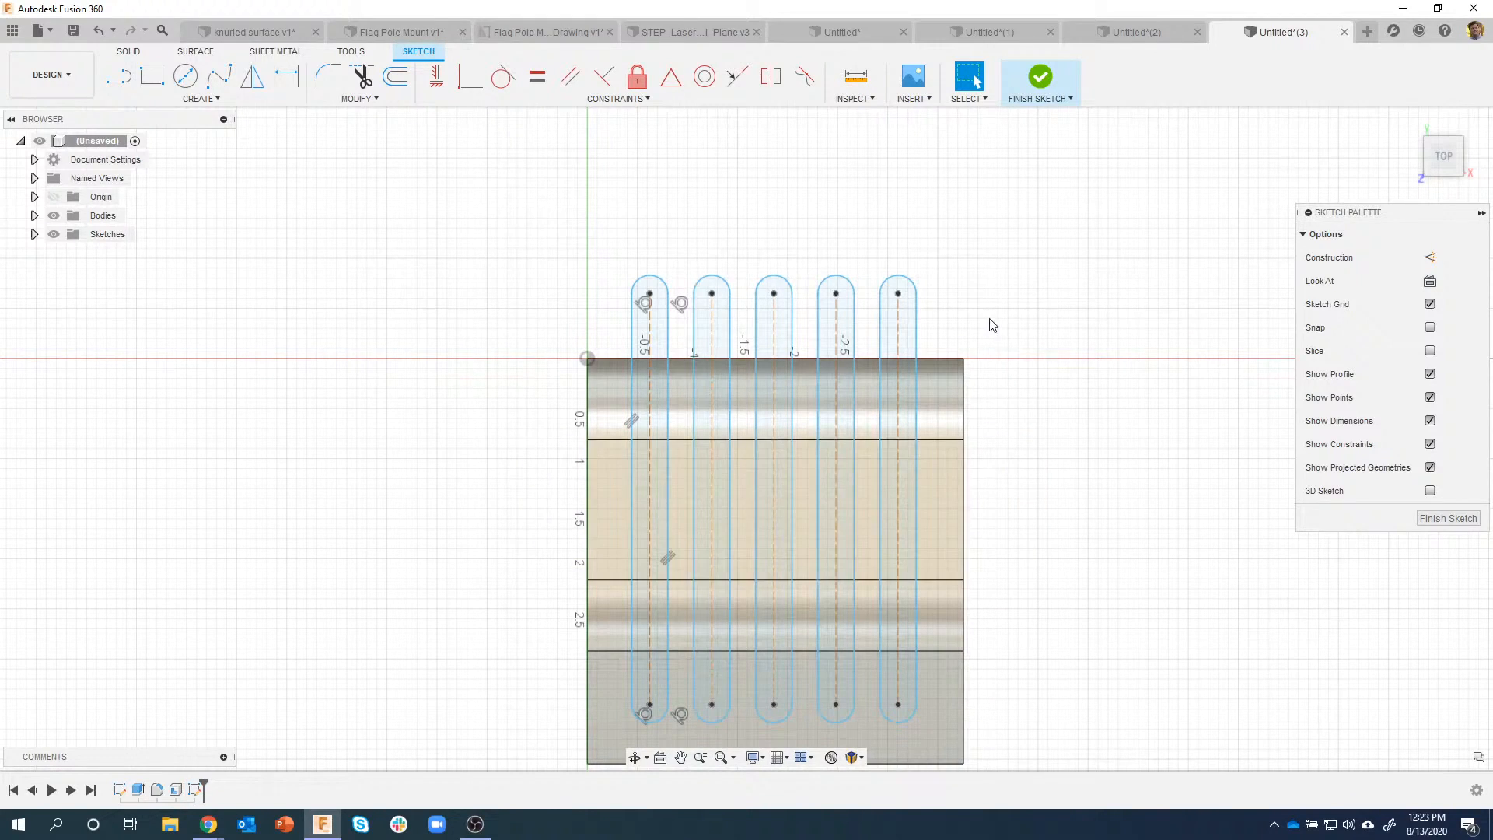
left_click(1041, 78)
scroll(840, 283, "up", 5)
left_click(750, 334)
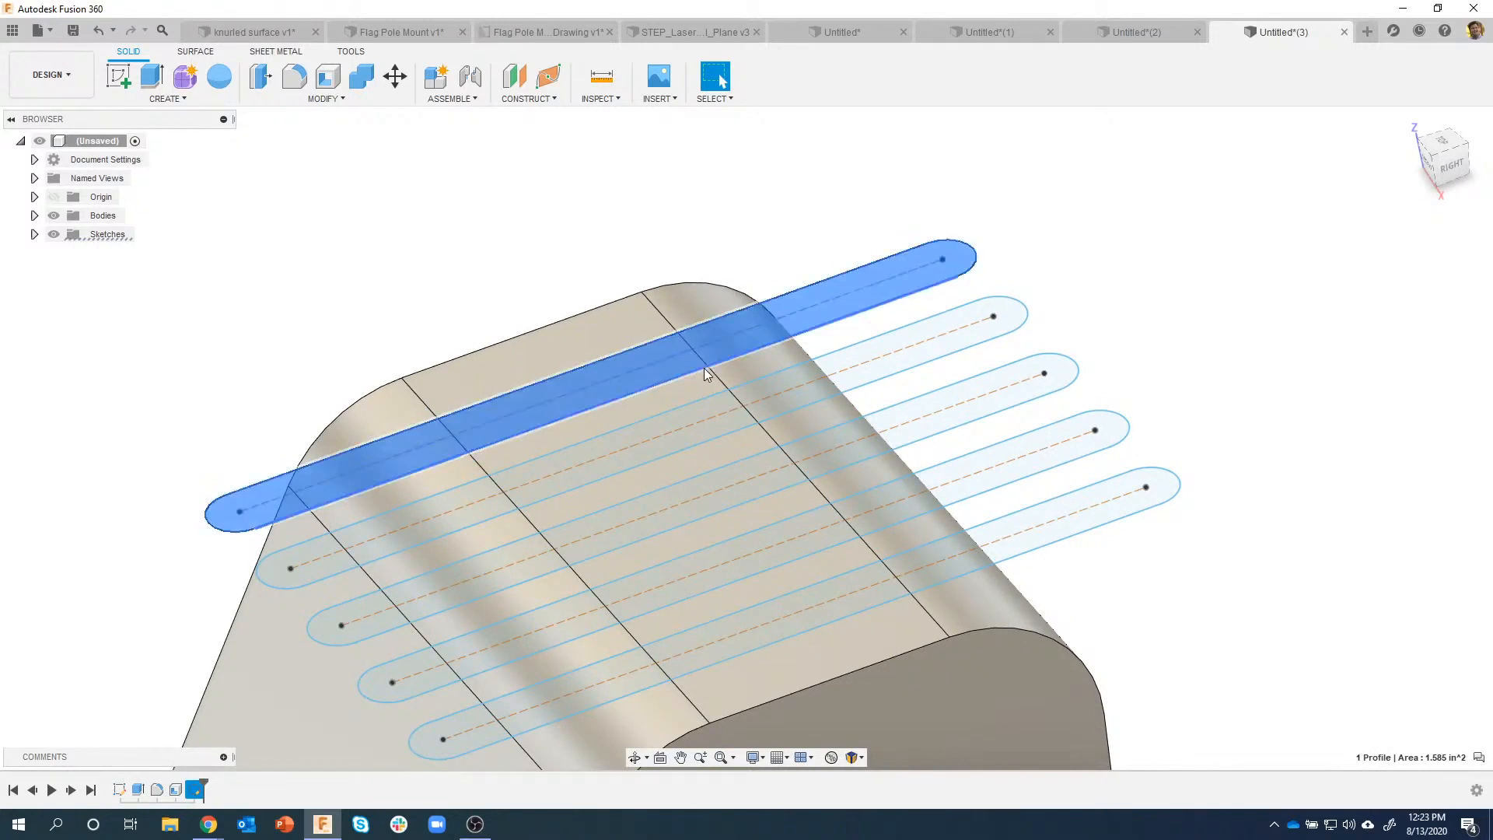
left_click(768, 229)
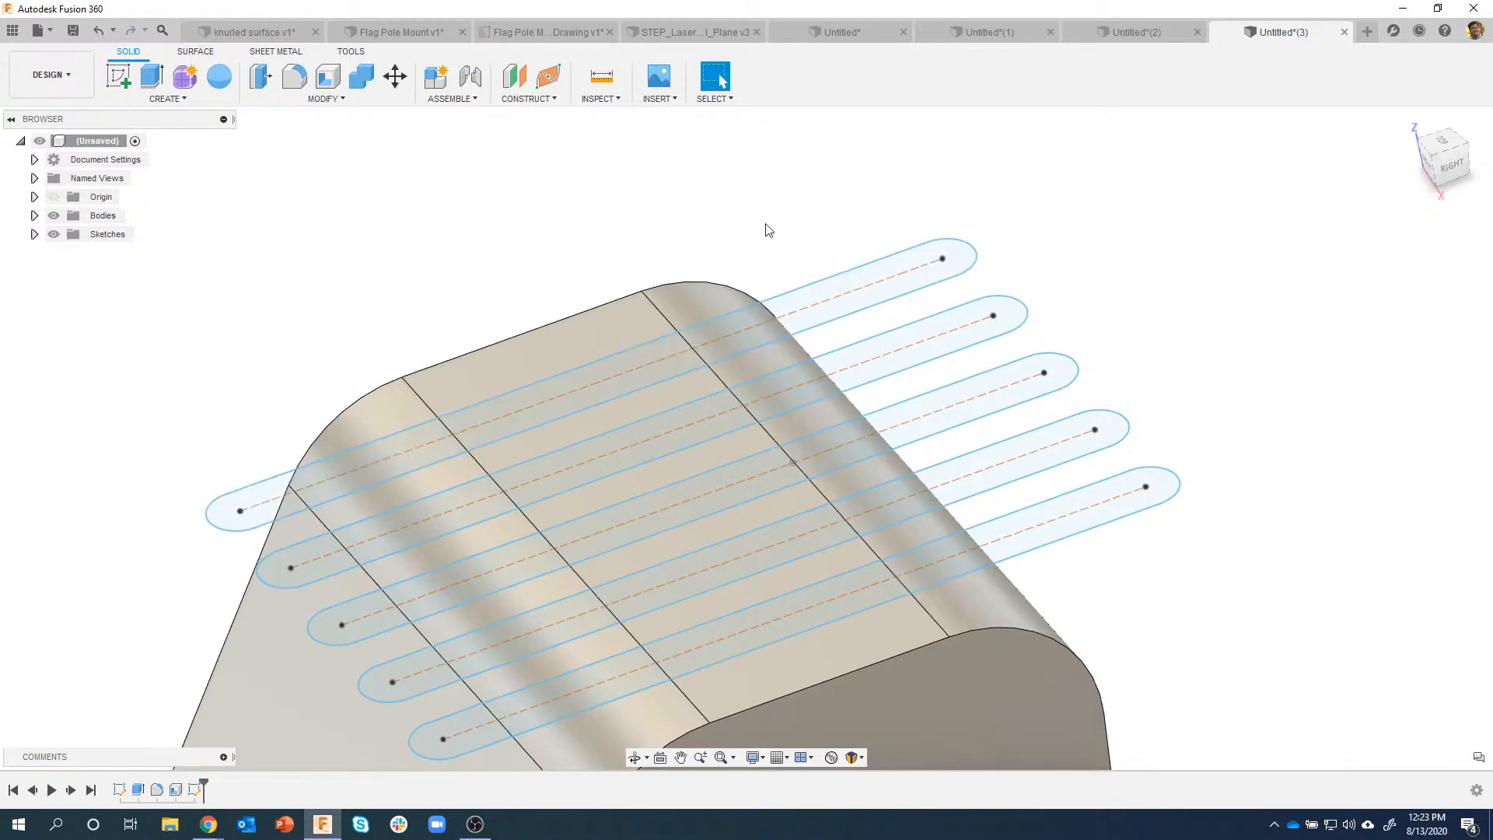
Step: Deboss the five slot profiles 0.20 in deep into the block's top face and its tangent faces using the Emboss tool
scroll(768, 230, "down", 5)
left_click(181, 100)
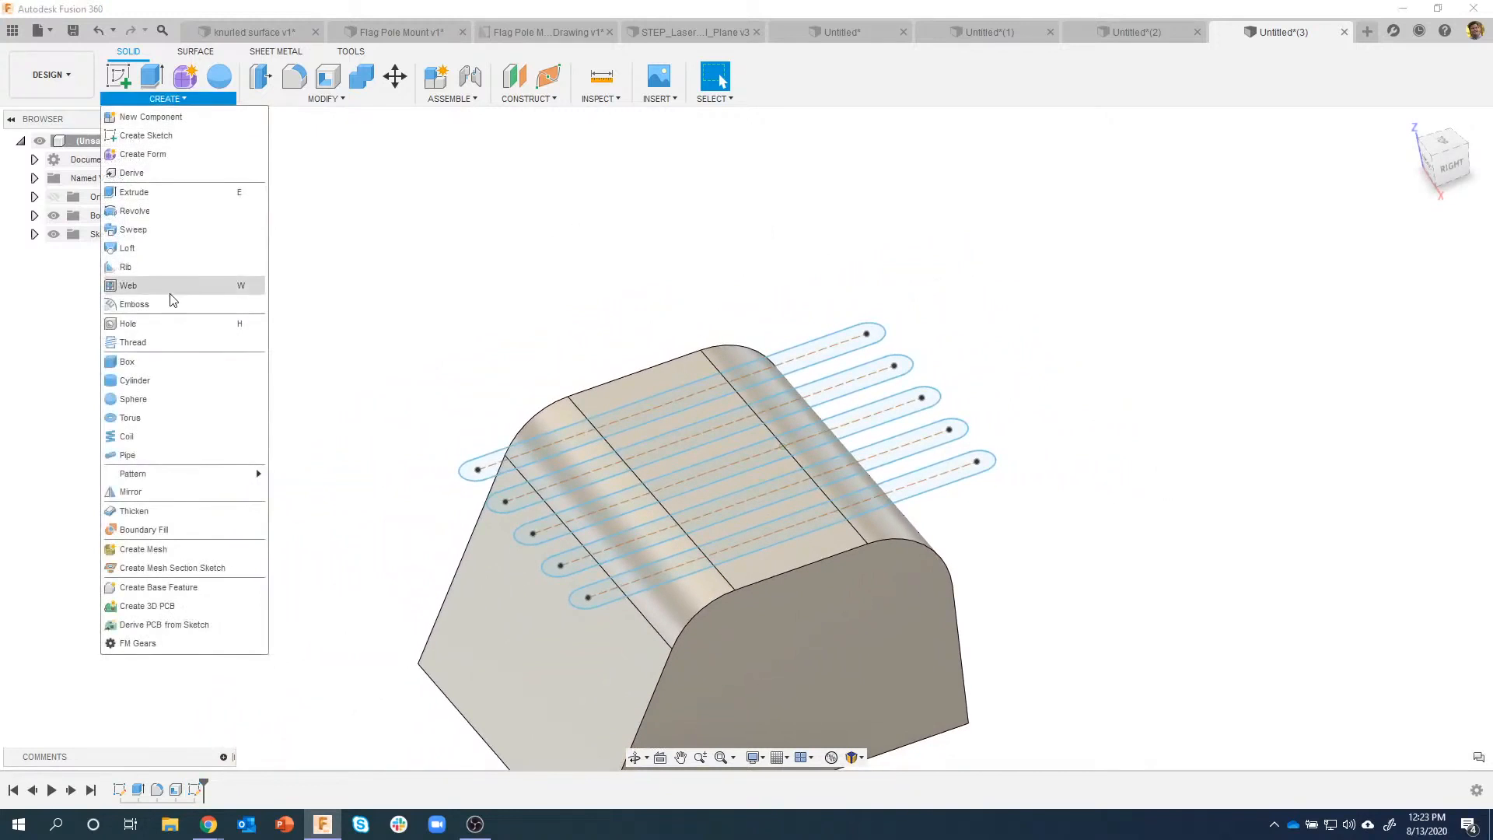
left_click(134, 304)
scroll(534, 243, "down", 3)
mouse_move(454, 208)
left_mouse_down()
mouse_move(864, 497)
mouse_move(972, 552)
left_mouse_up()
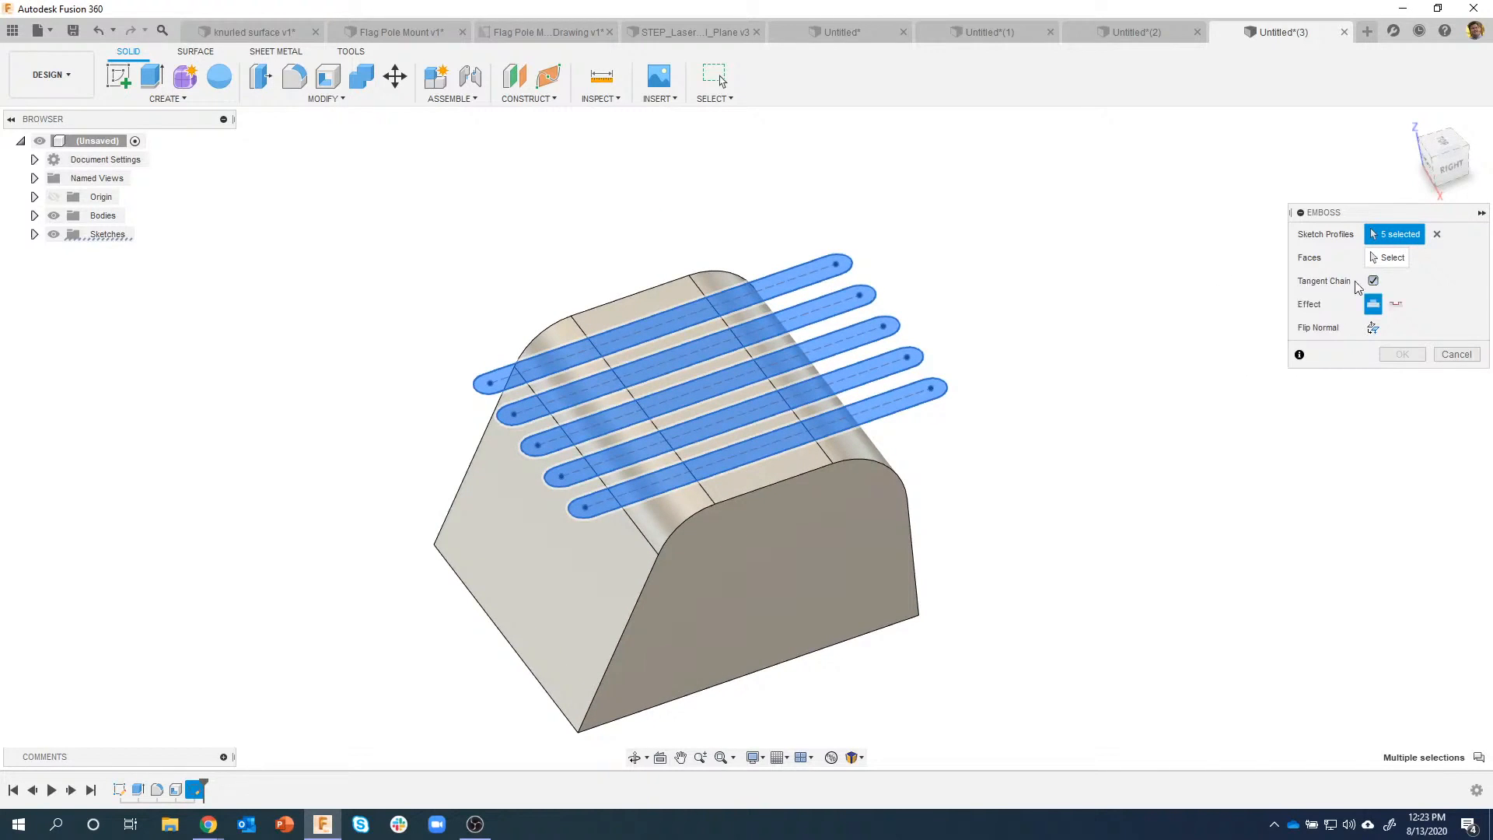
left_click(1387, 258)
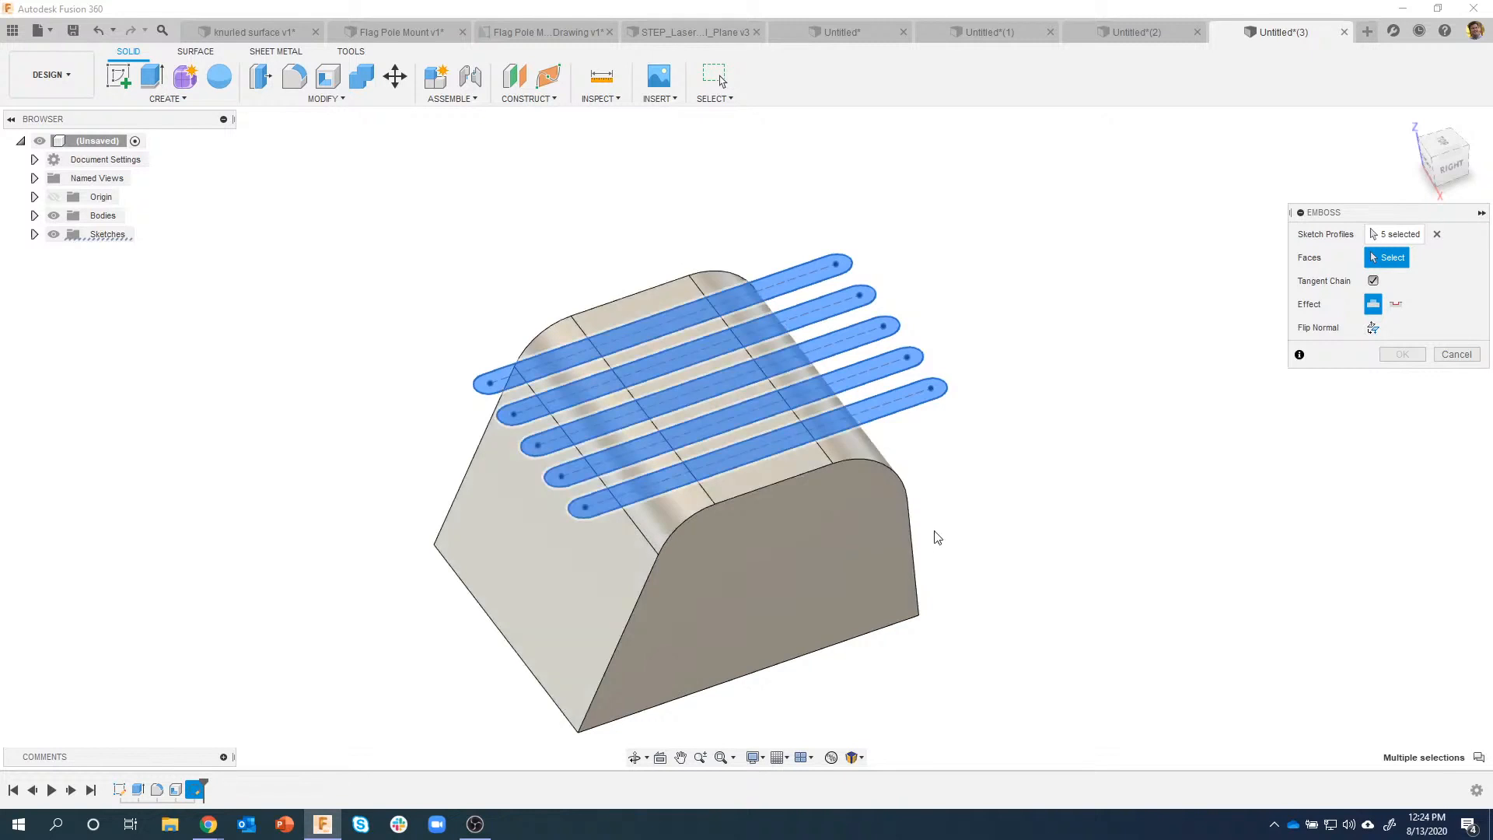
left_click(778, 473)
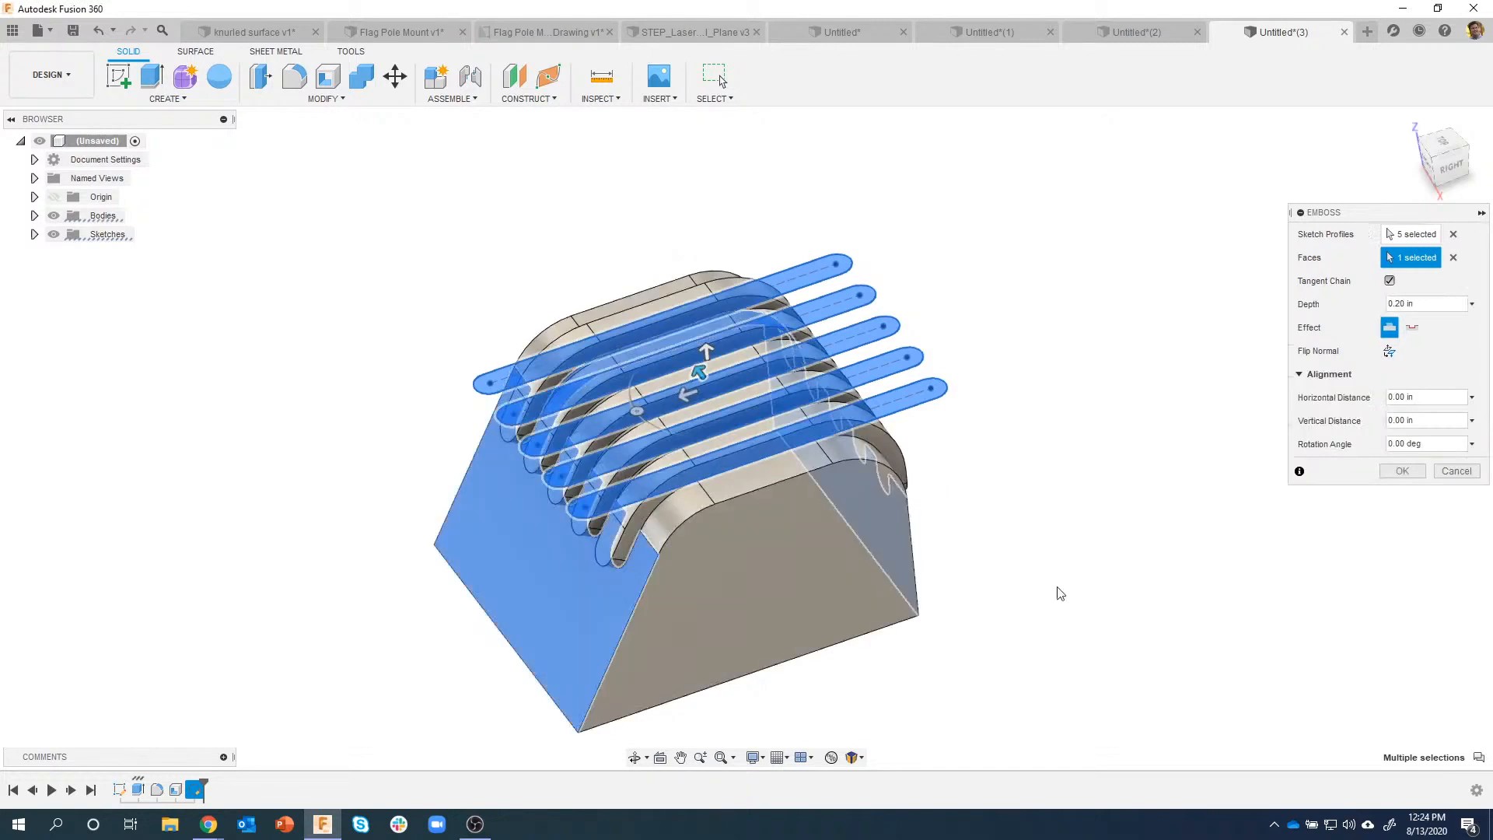
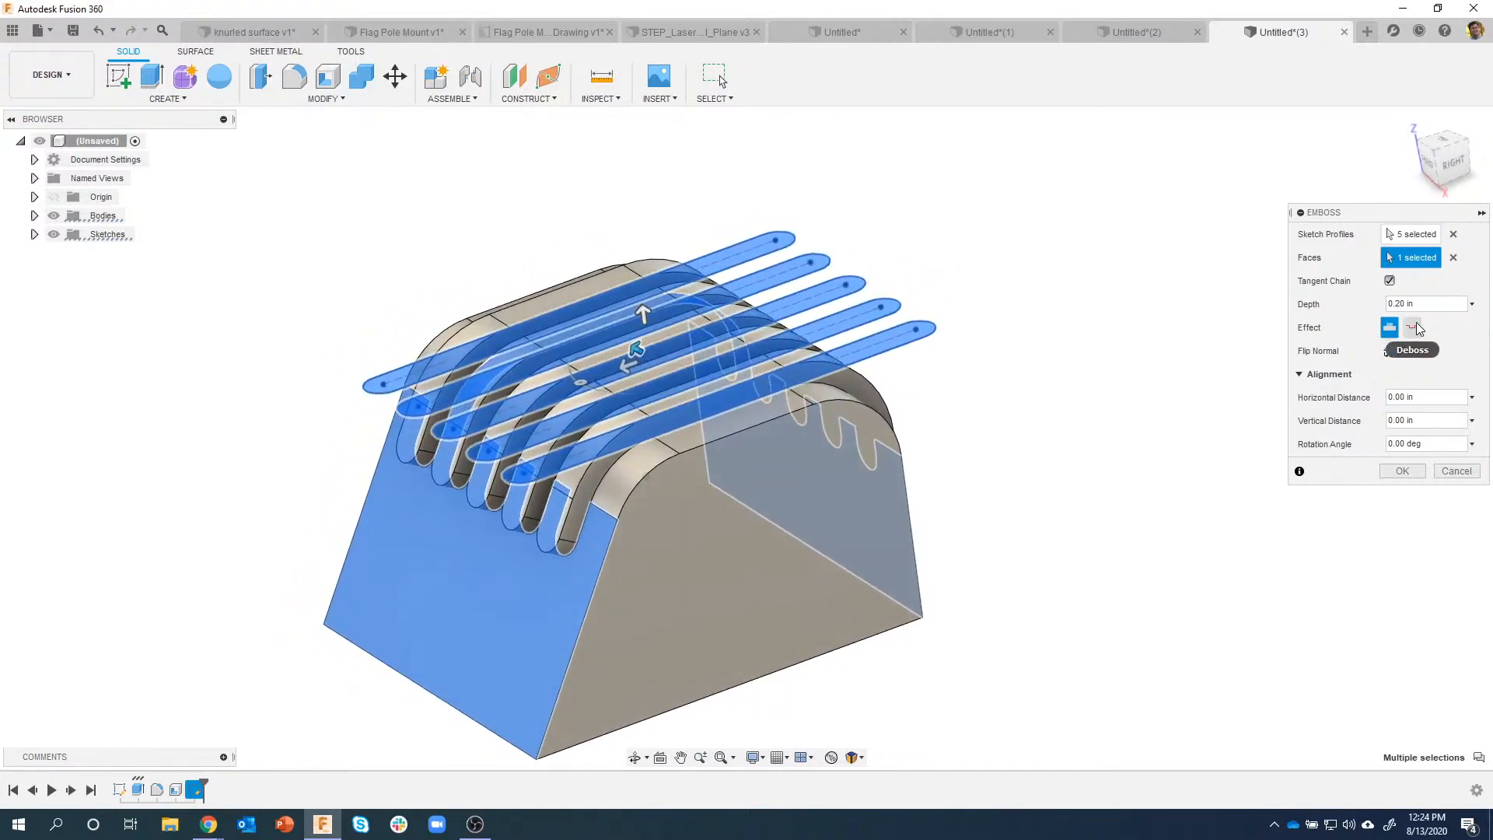
left_click(1412, 327)
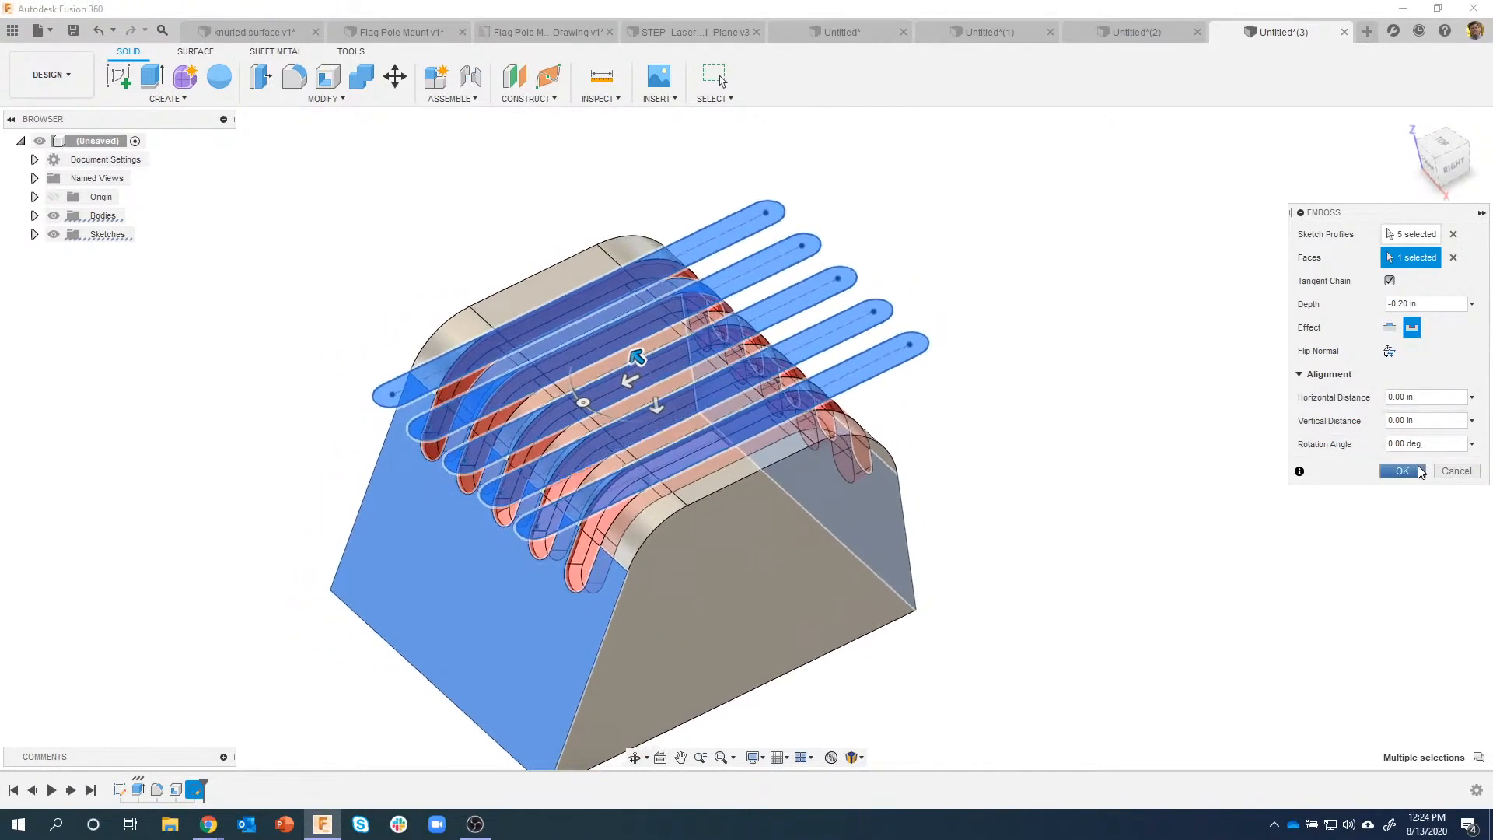
left_click(1413, 472)
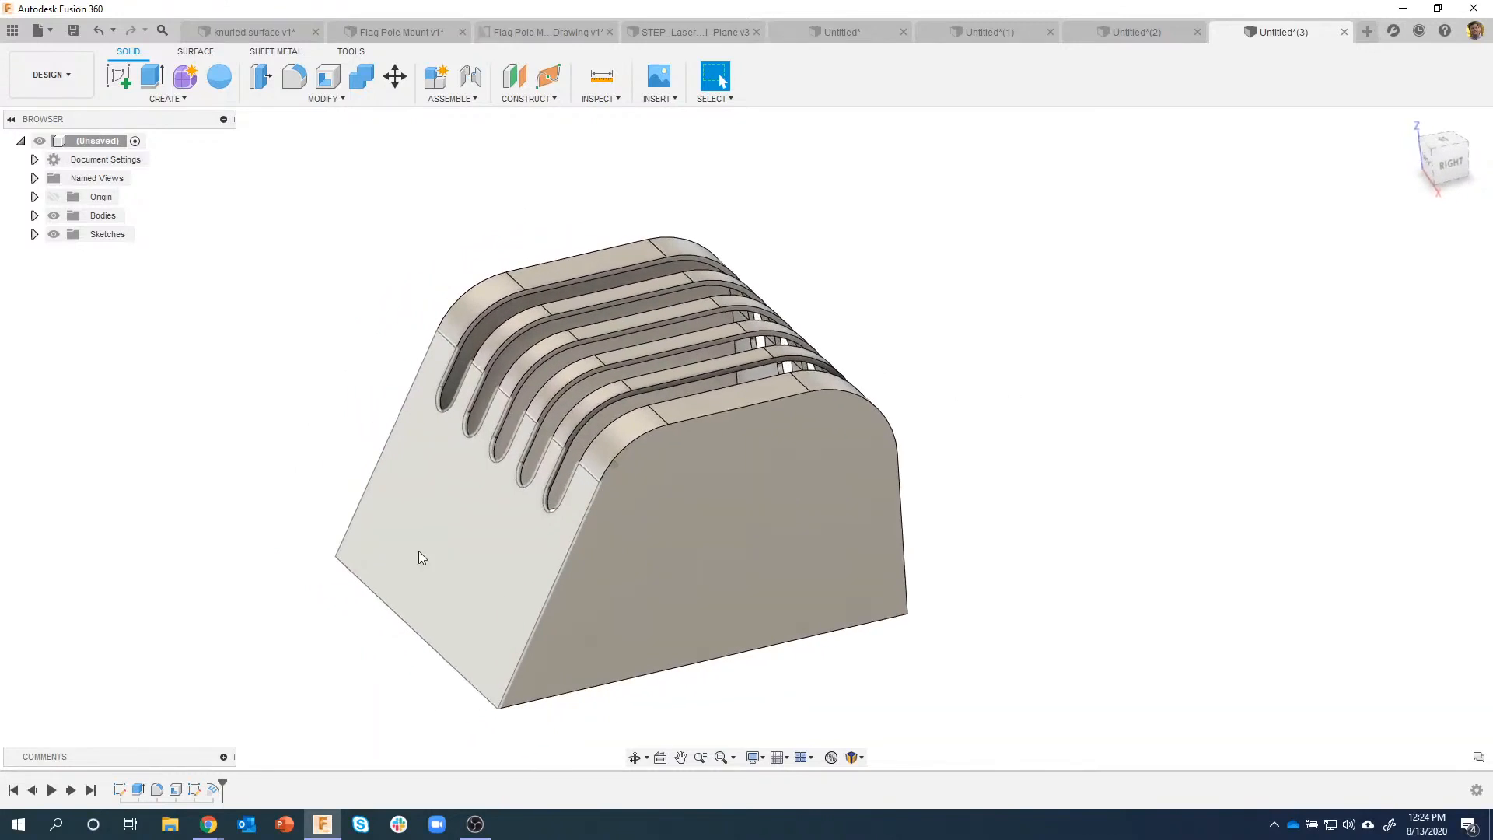
Step: Examine the debossed slots on both sides of the block and where they cut through the shelled wall
scroll(456, 442, "up", 4)
scroll(492, 464, "up", 5)
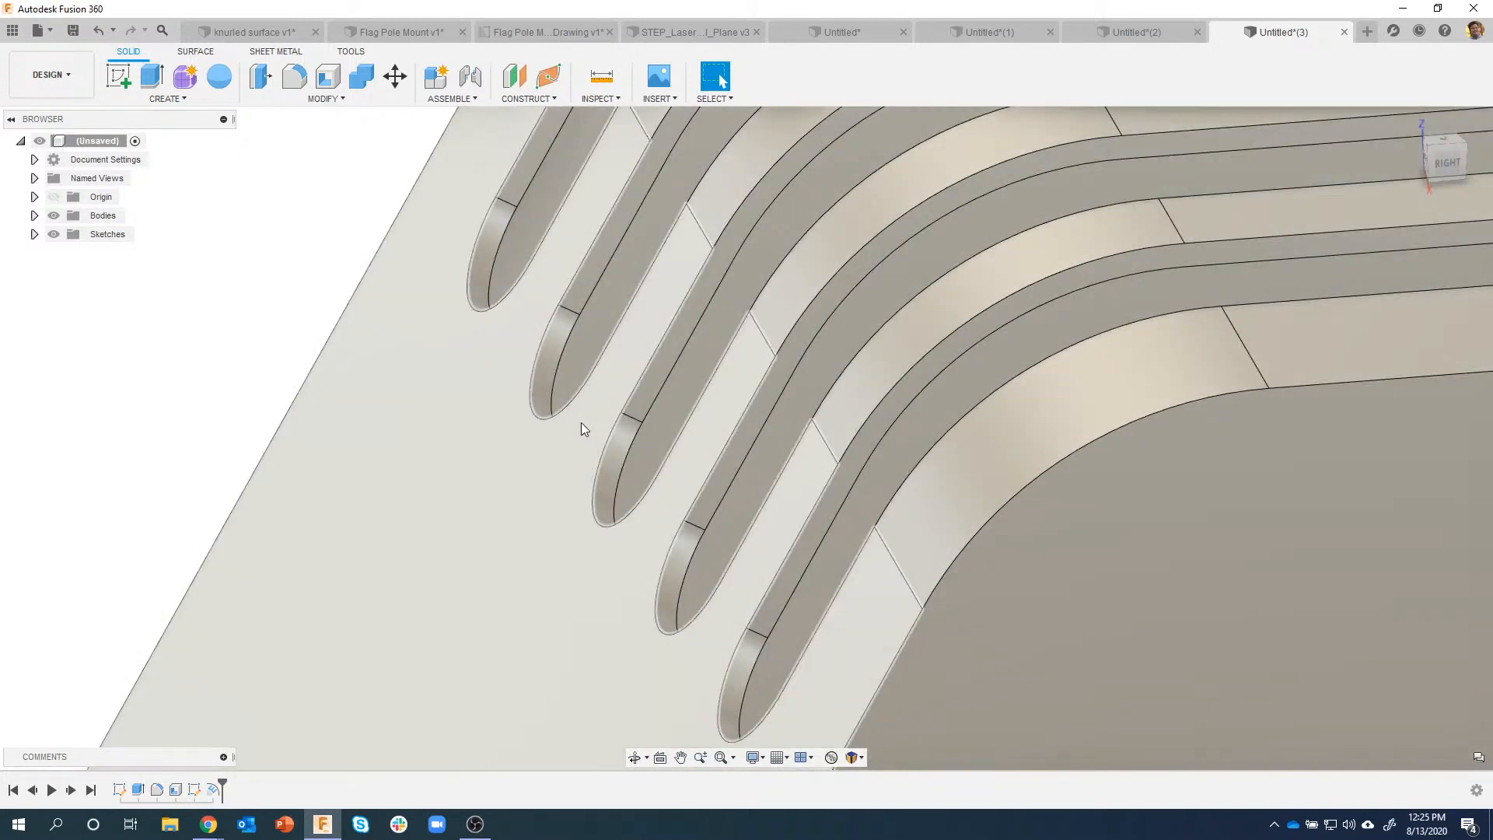
left_click(581, 422)
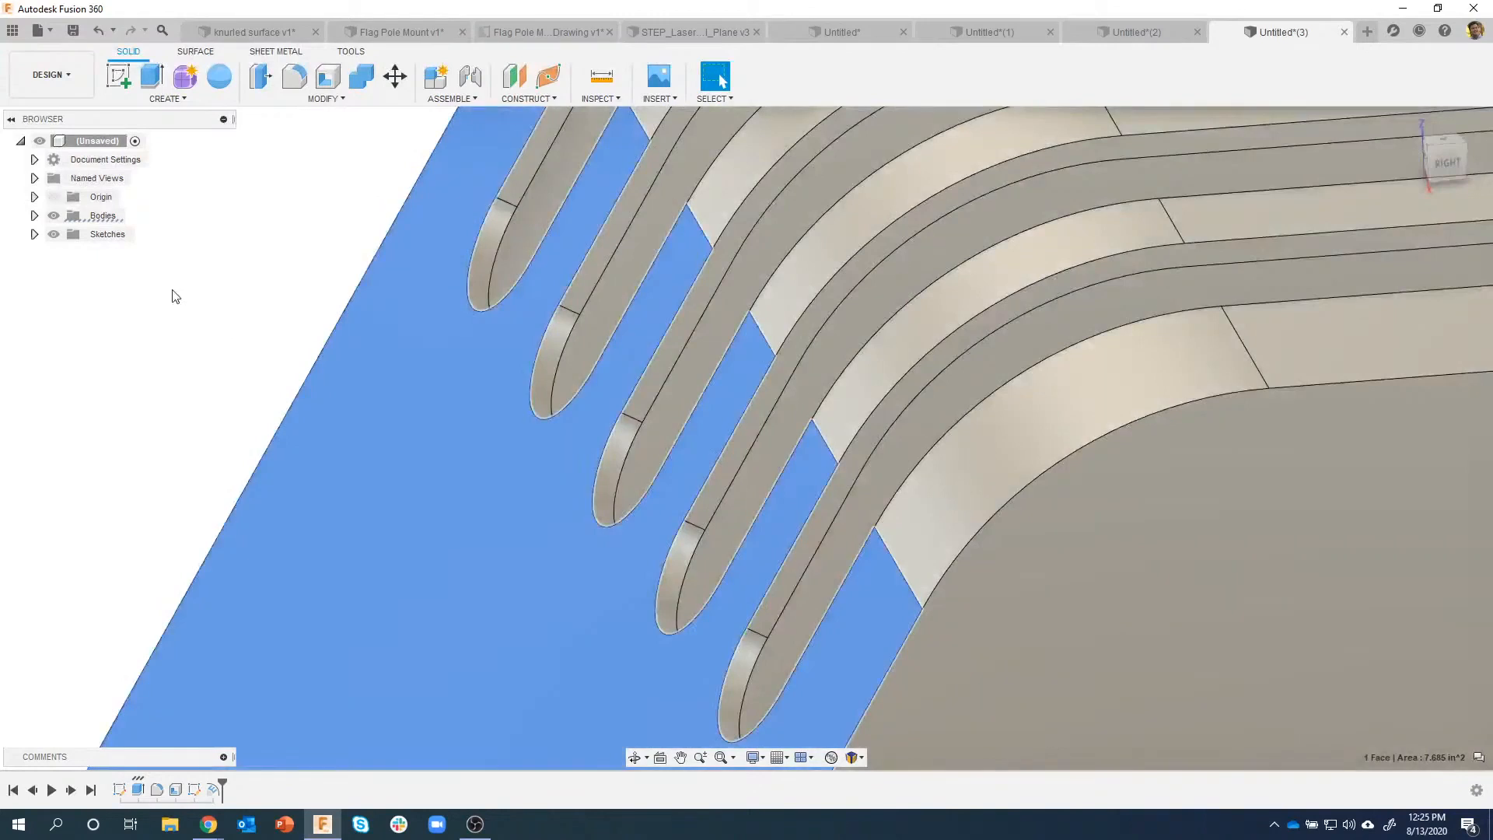
left_click(198, 299)
scroll(253, 353, "down", 10)
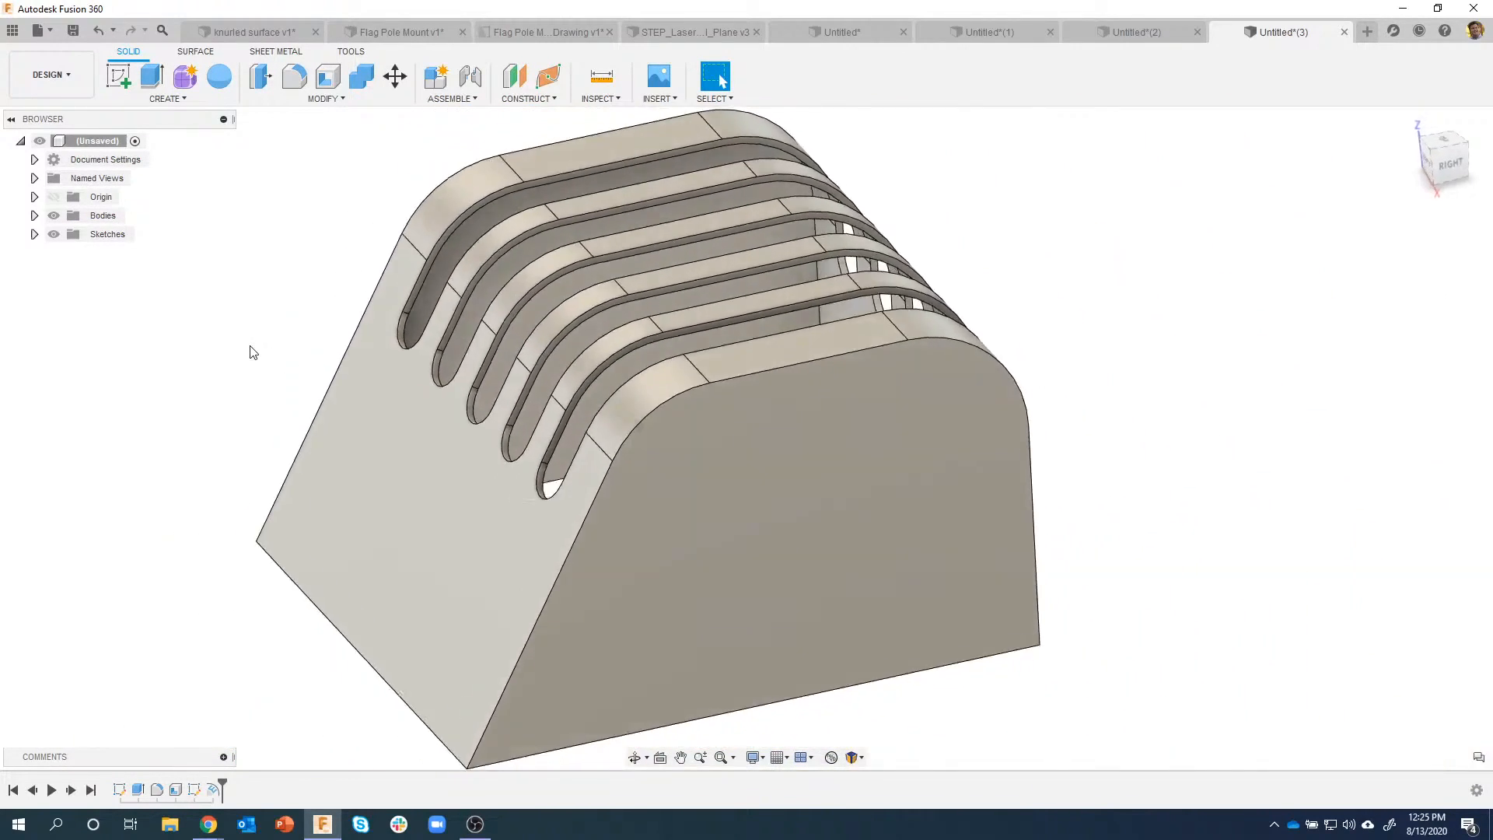
middle_click_drag(253, 353, 1011, 542, "shift")
scroll(1010, 535, "up", 2)
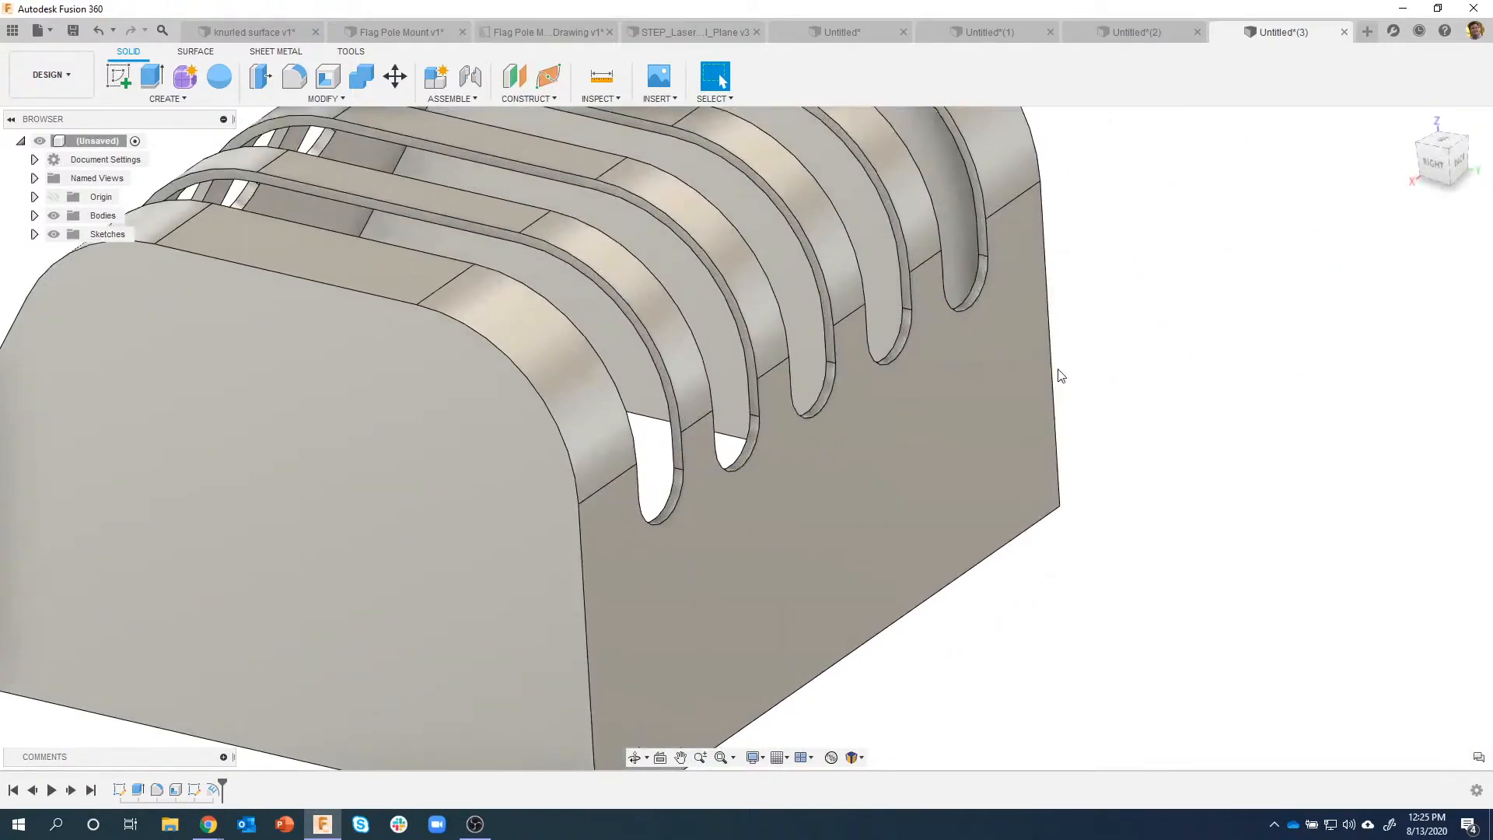
scroll(1149, 414, "down", 5)
middle_click_drag(1146, 416, 398, 663, "shift")
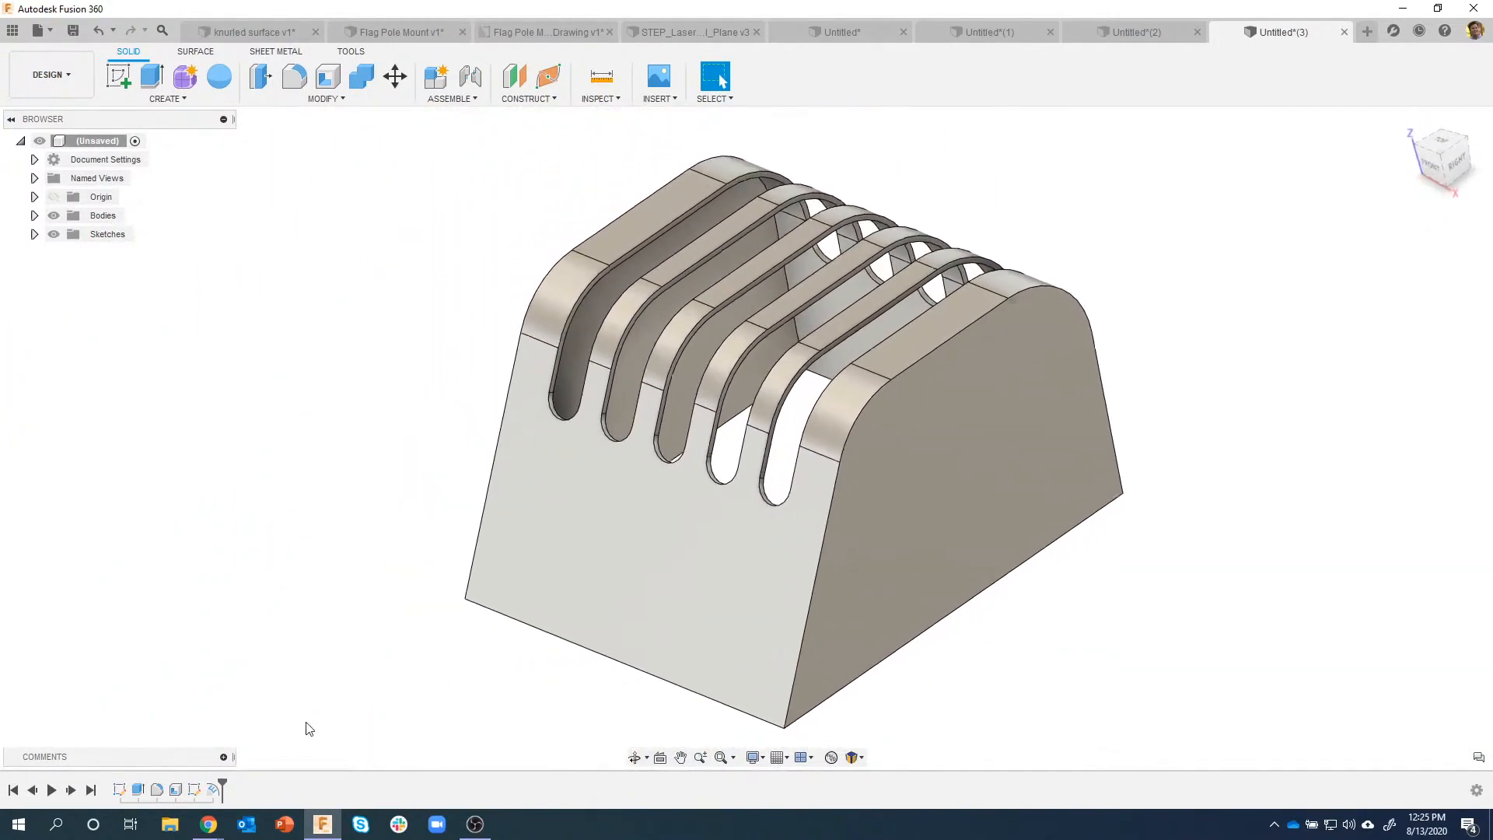
Step: Edit the block's shell feature to give it a thicker wall
double_click(174, 790)
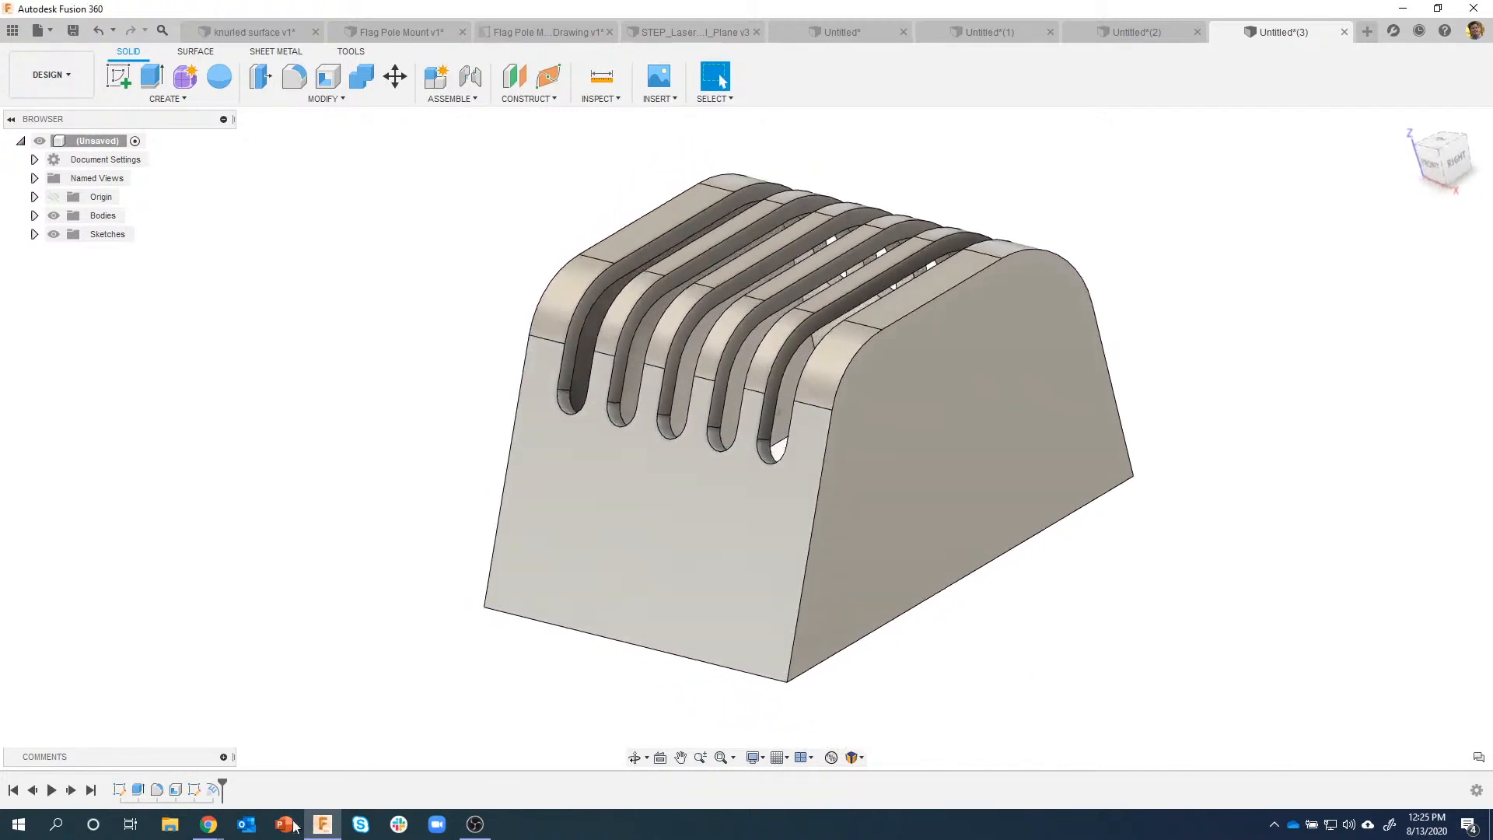
Step: Review the slot sketch over the block, close it, and inspect the debossed slots from the back
double_click(197, 791)
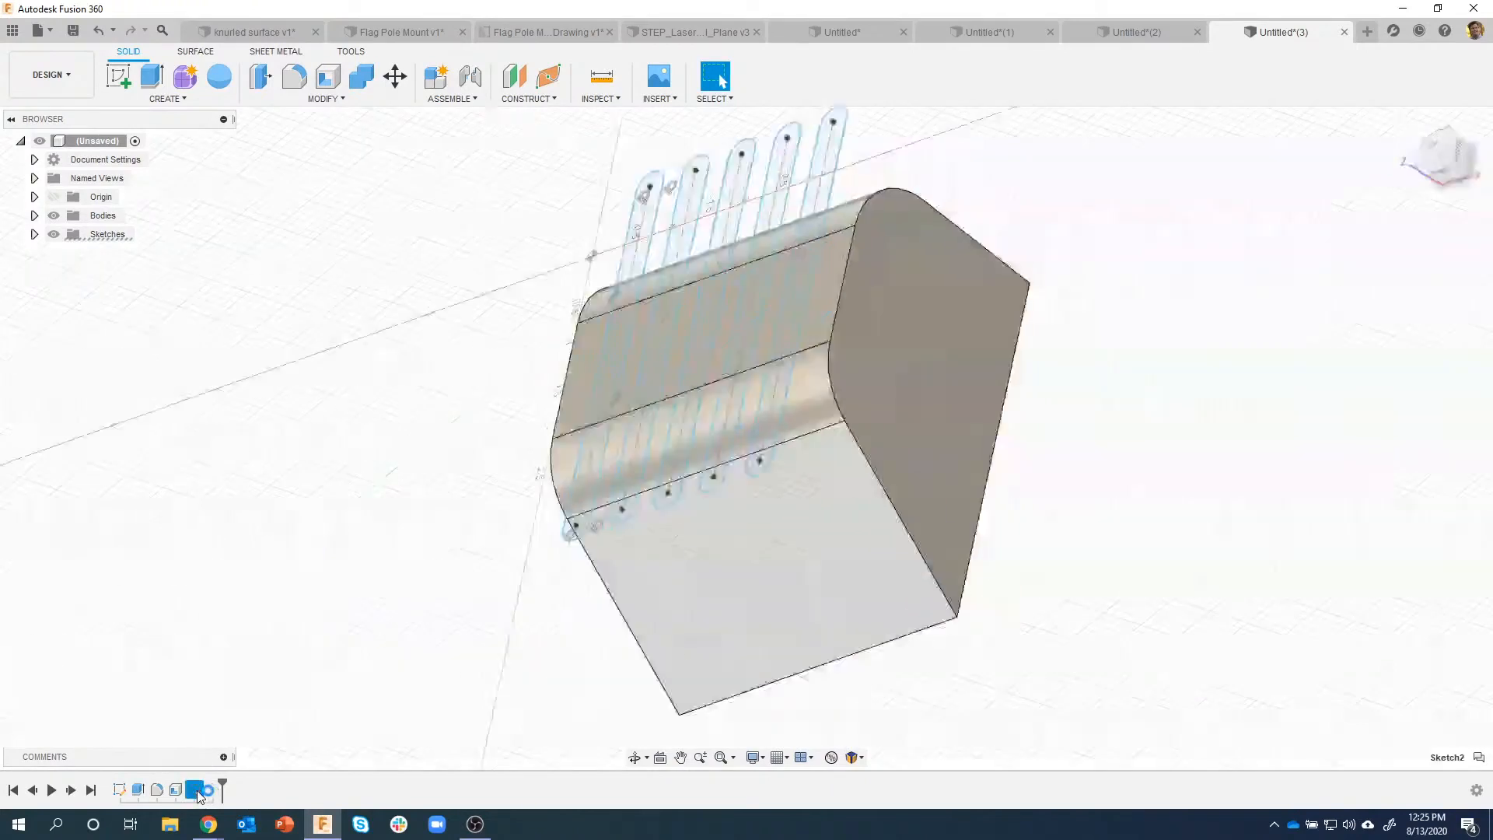
mouse_move(567, 394)
middle_mouse_down()
mouse_move(406, 317)
mouse_move(380, 172)
middle_mouse_up()
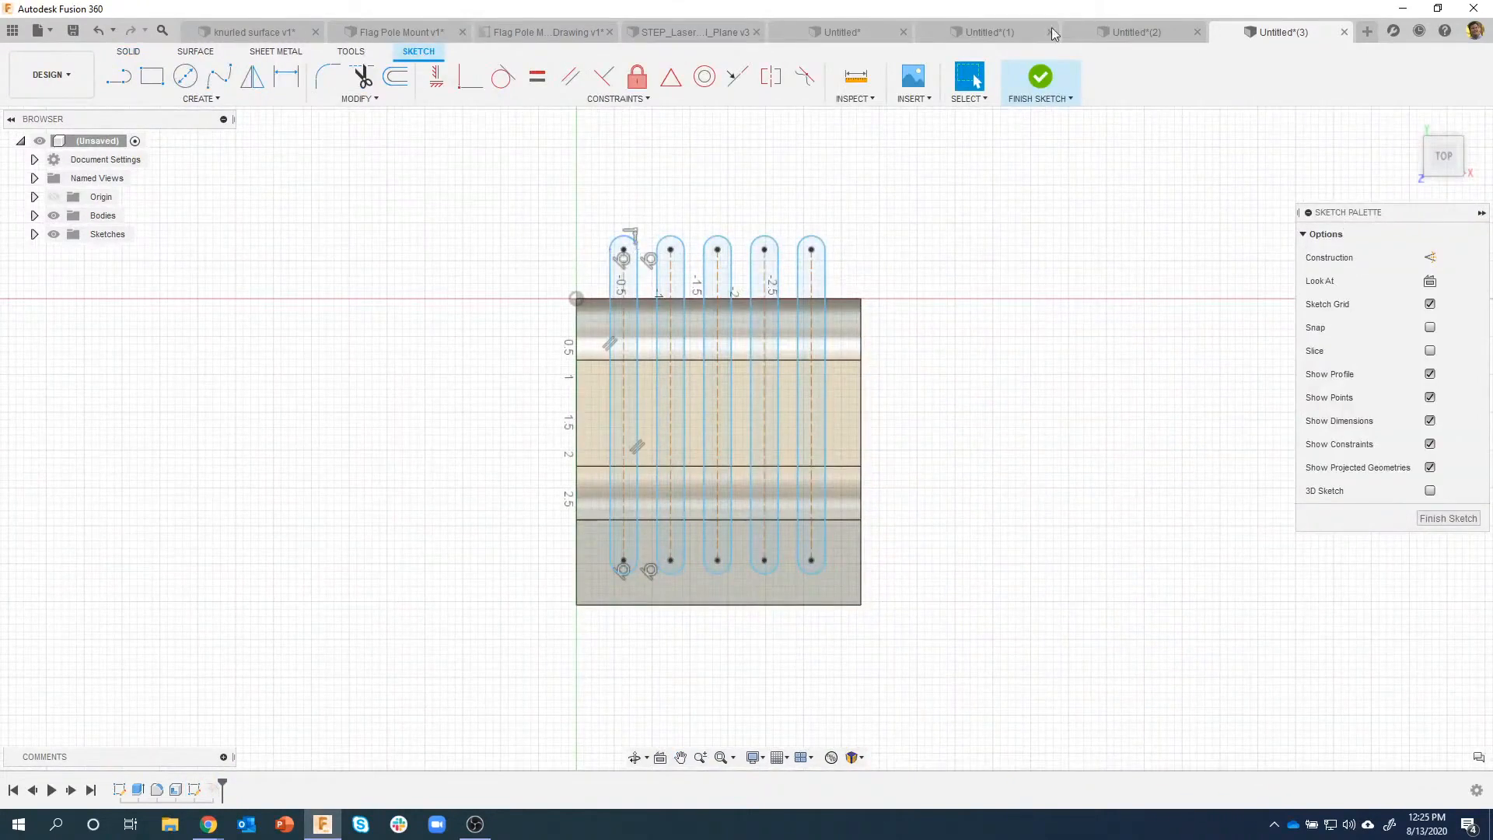
left_click(1046, 78)
mouse_move(1090, 249)
middle_mouse_down("shift")
mouse_move(903, 350)
mouse_move(820, 426)
mouse_move(678, 450)
mouse_move(940, 362)
middle_mouse_up("shift")
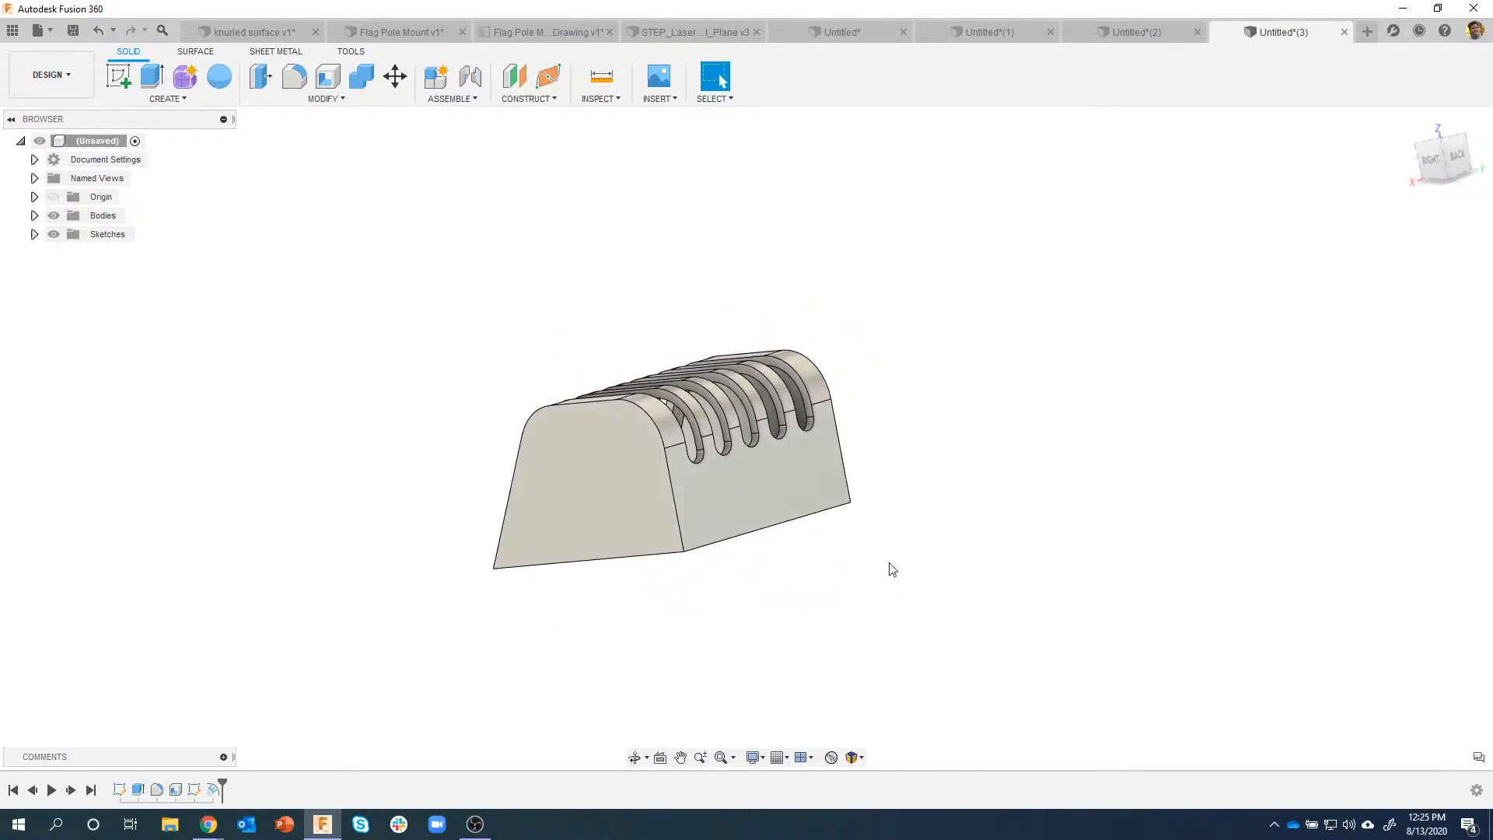
middle_click_drag(907, 517, 529, 694, "shift")
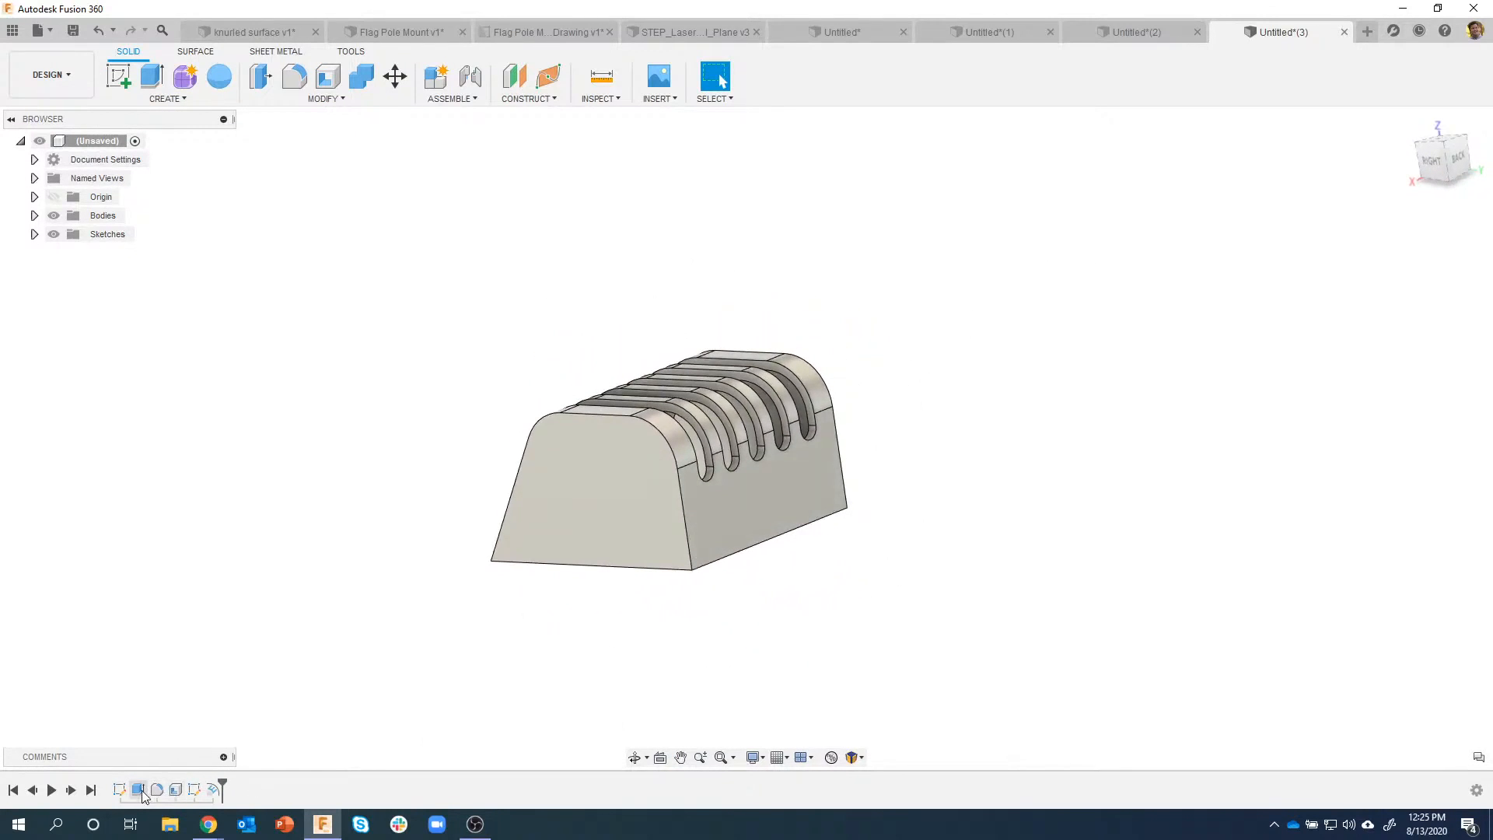
Step: Lengthen all five slots further past the block's rear edge in the slot sketch, finish it, and undo the change
double_click(194, 790)
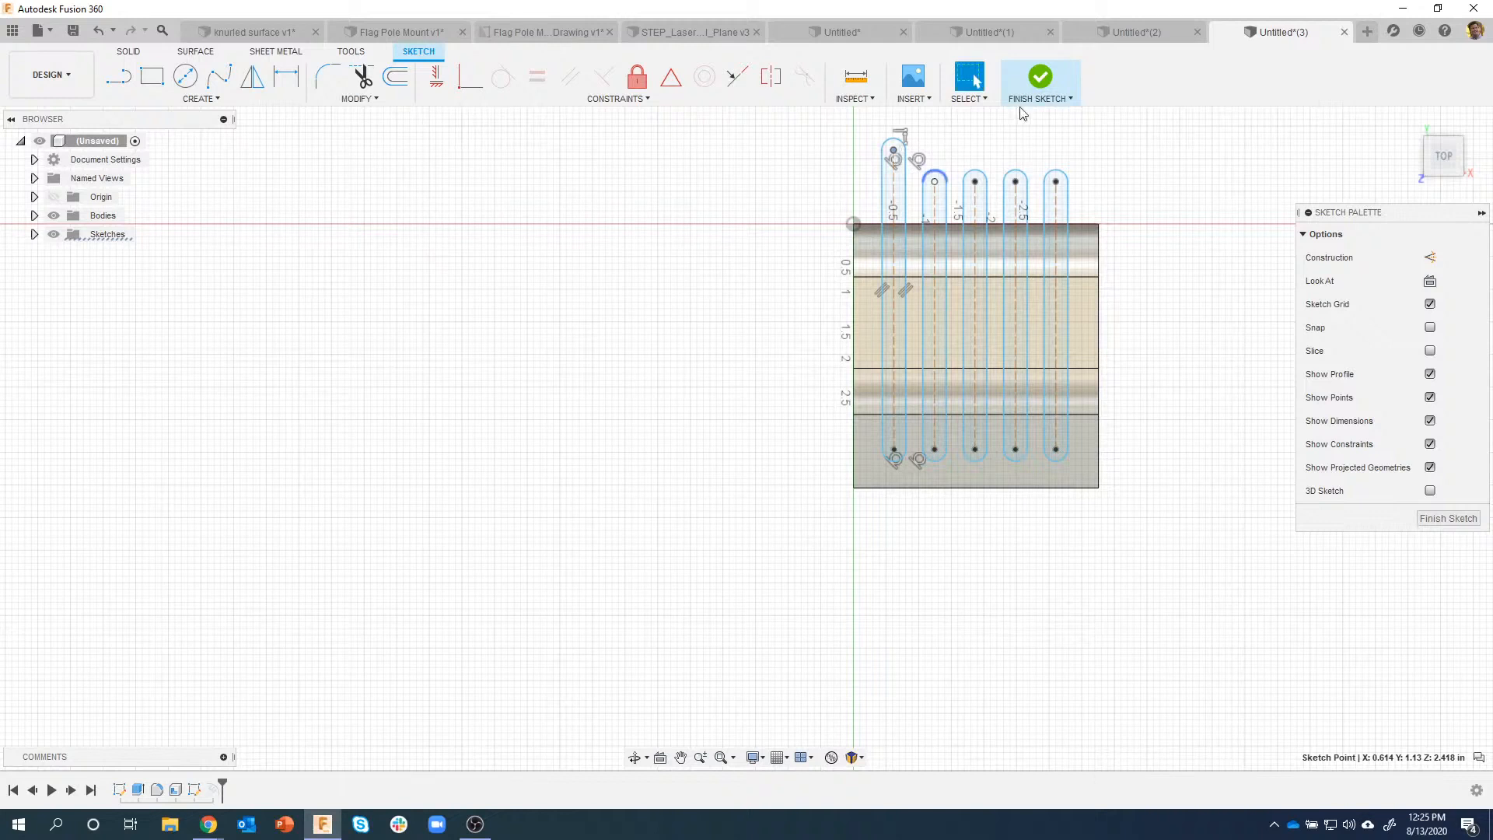
middle_click_drag(1072, 148, 1000, 189)
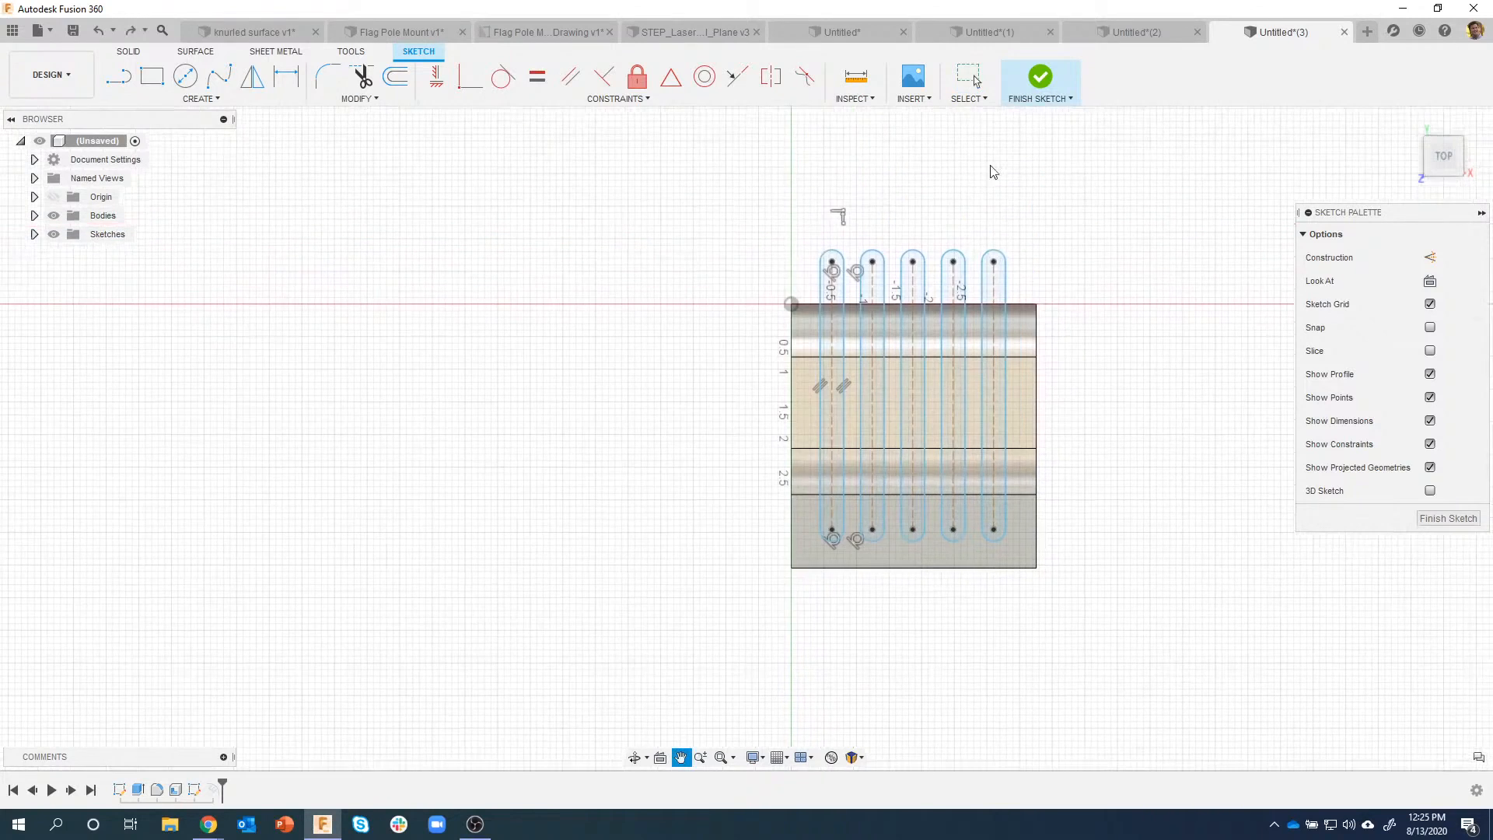
scroll(809, 212, "up", 2)
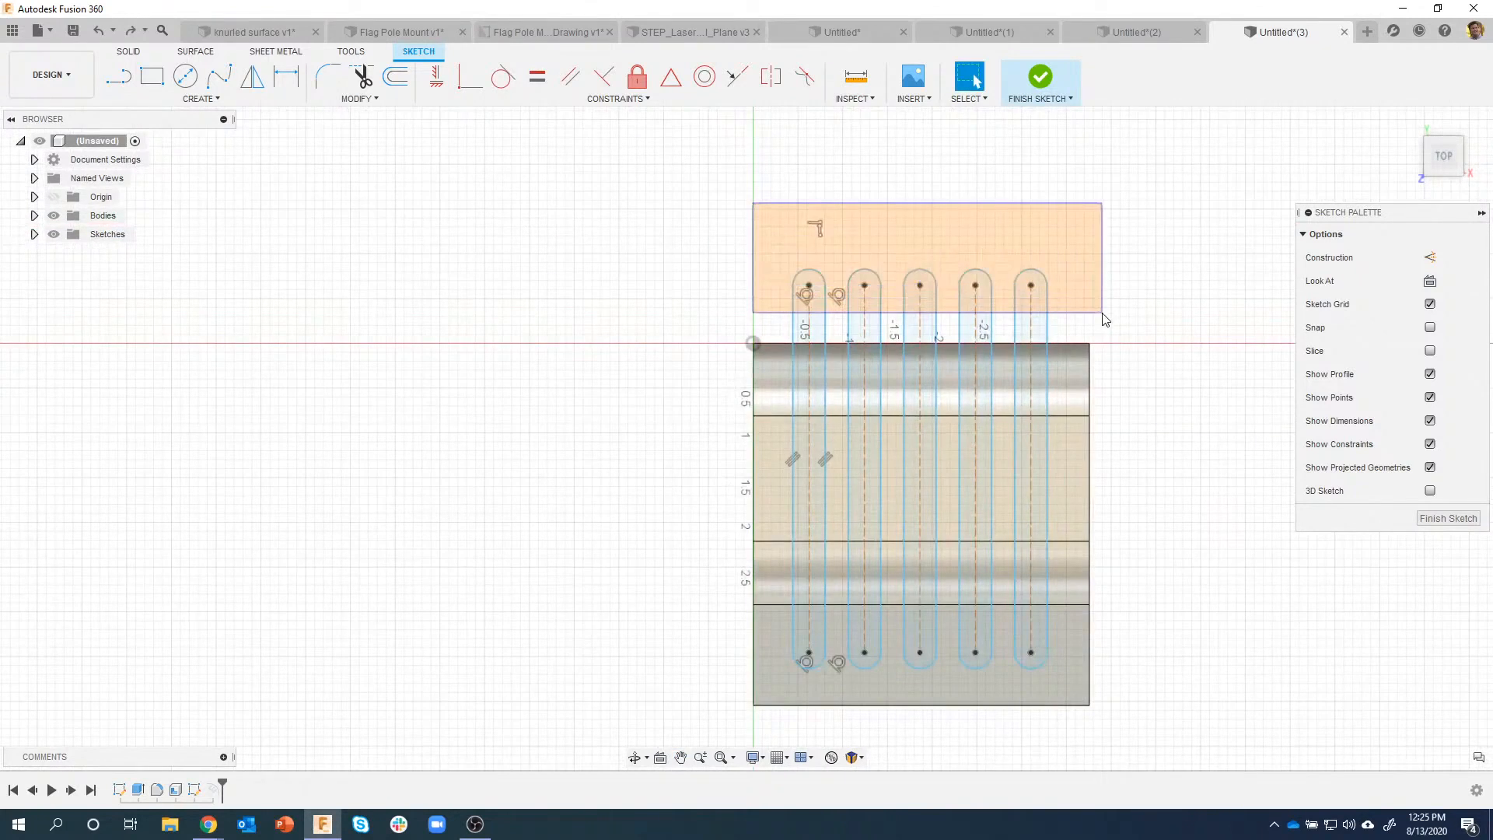
left_click_drag(1105, 318, 1103, 315)
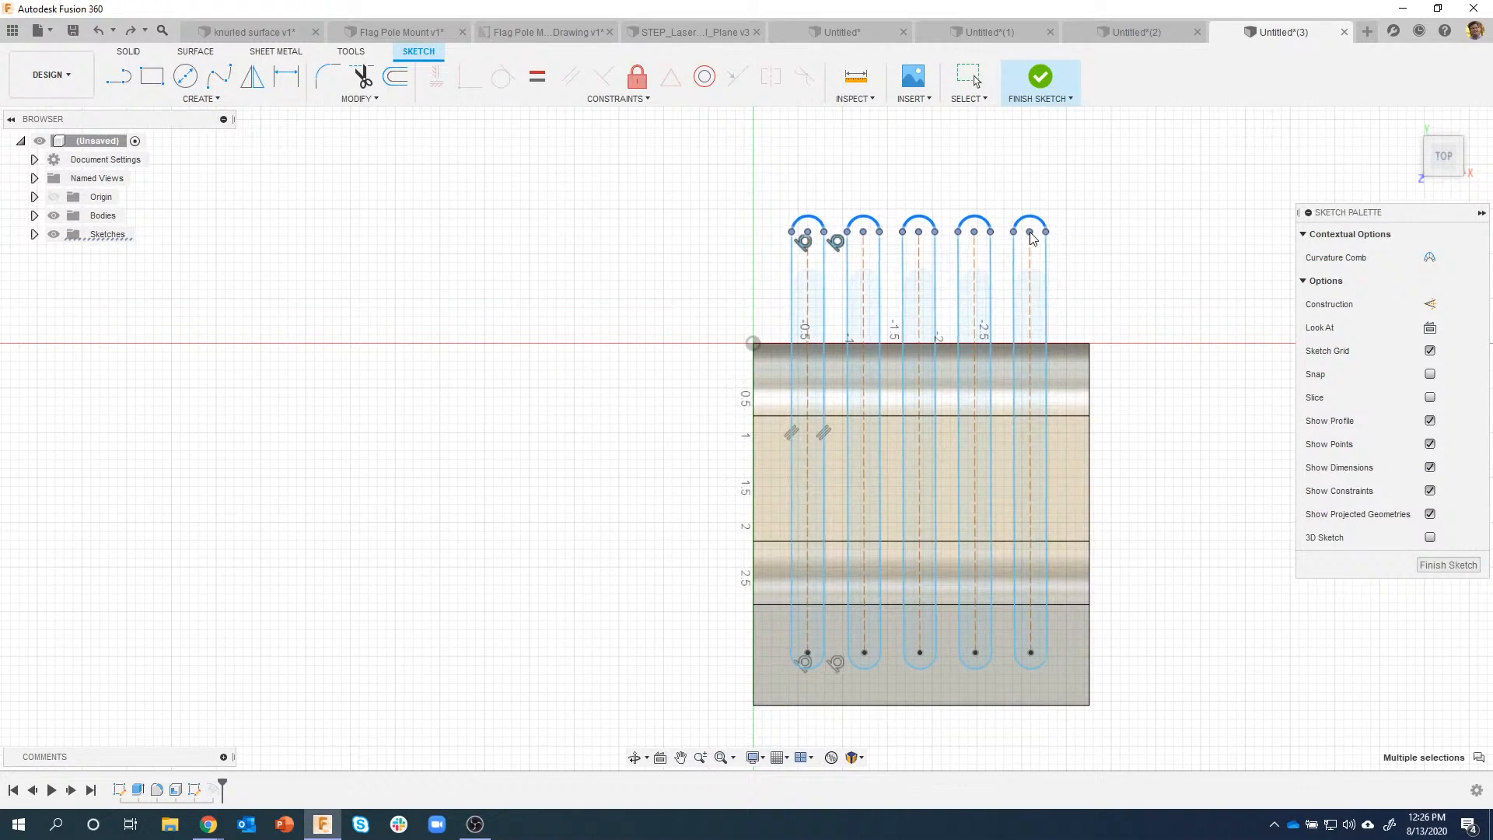
left_click(1033, 85)
middle_click_drag(1207, 337, 155, 53, "shift")
left_click(97, 33)
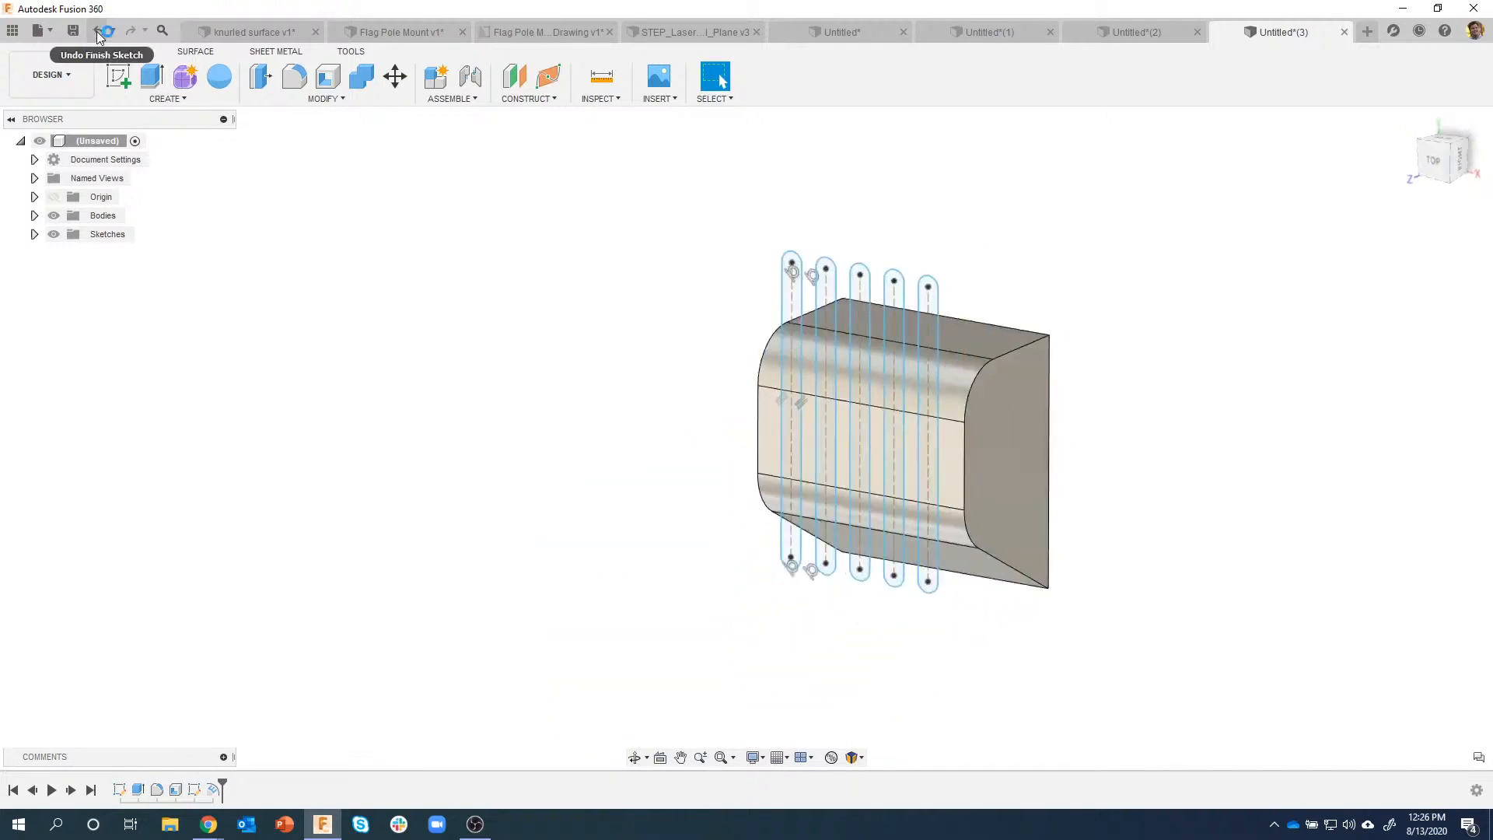
key("ctrl+y")
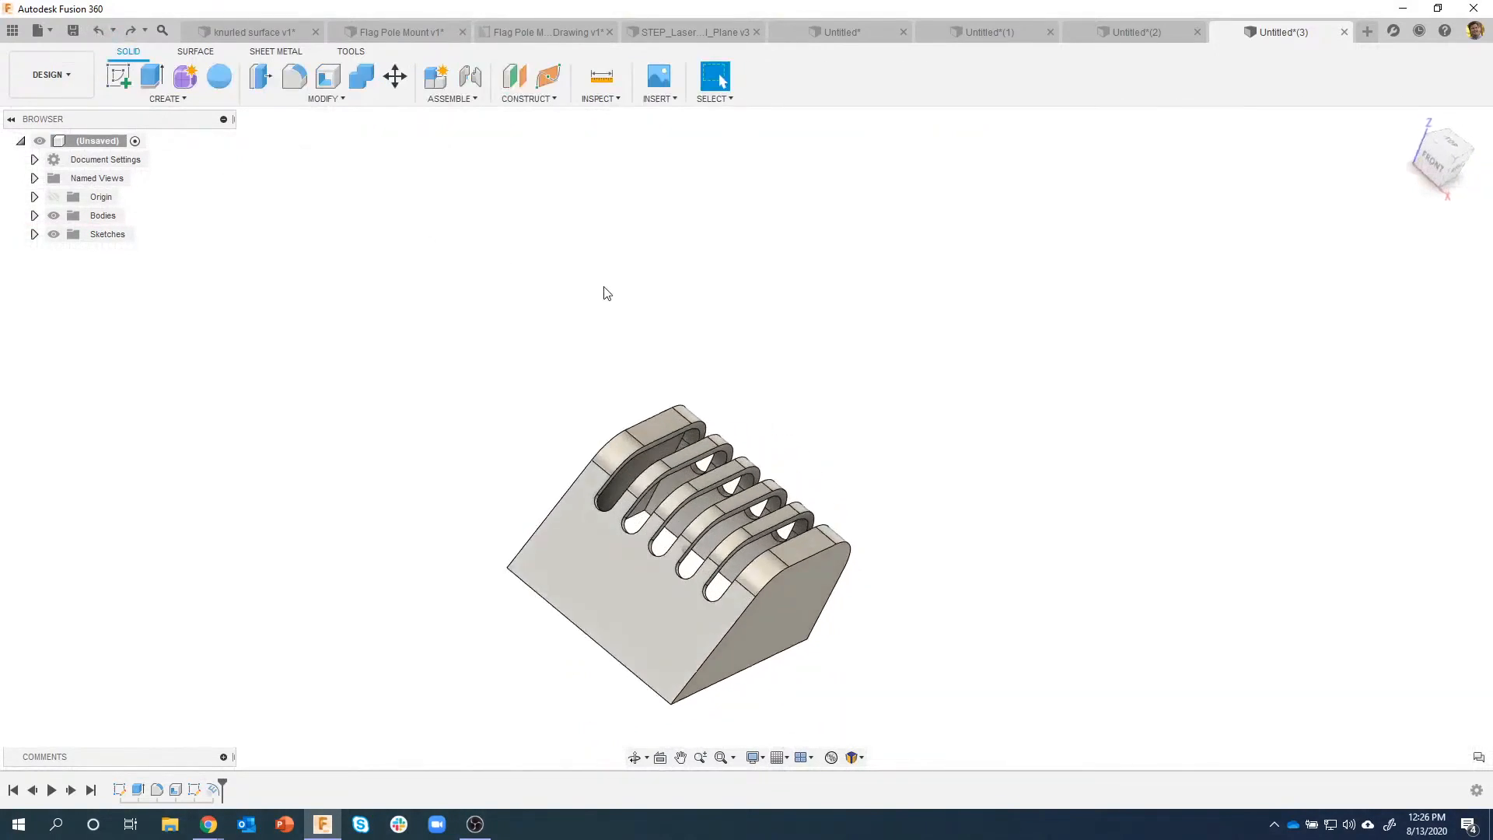
Step: Edit the emboss feature to shift the five slots down the sloped front face, with a vertical distance of about 1.24 in
double_click(216, 798)
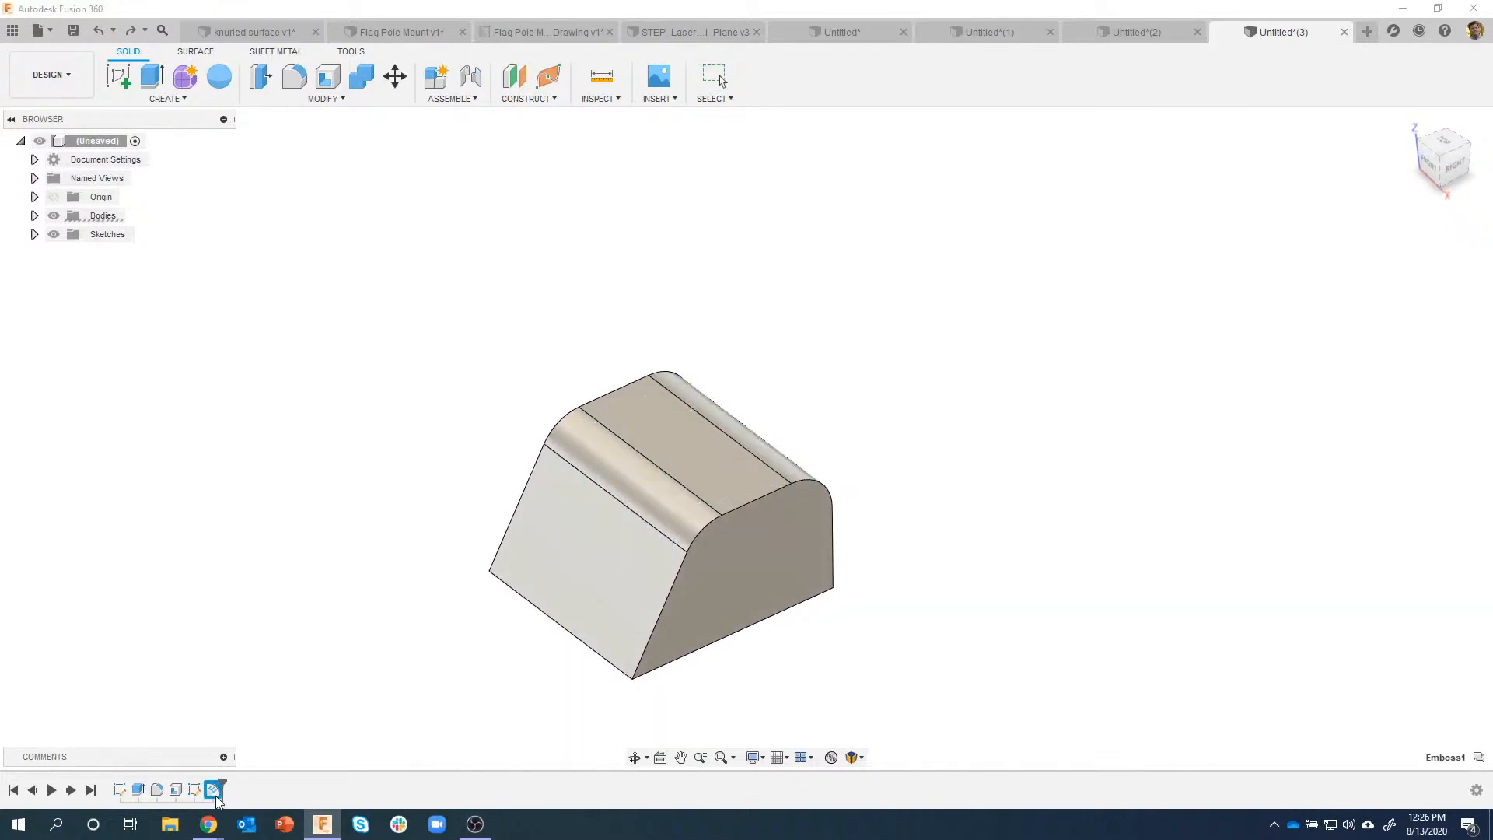
middle_click_drag(945, 435, 615, 503, "shift")
left_click_drag(631, 498, 570, 504)
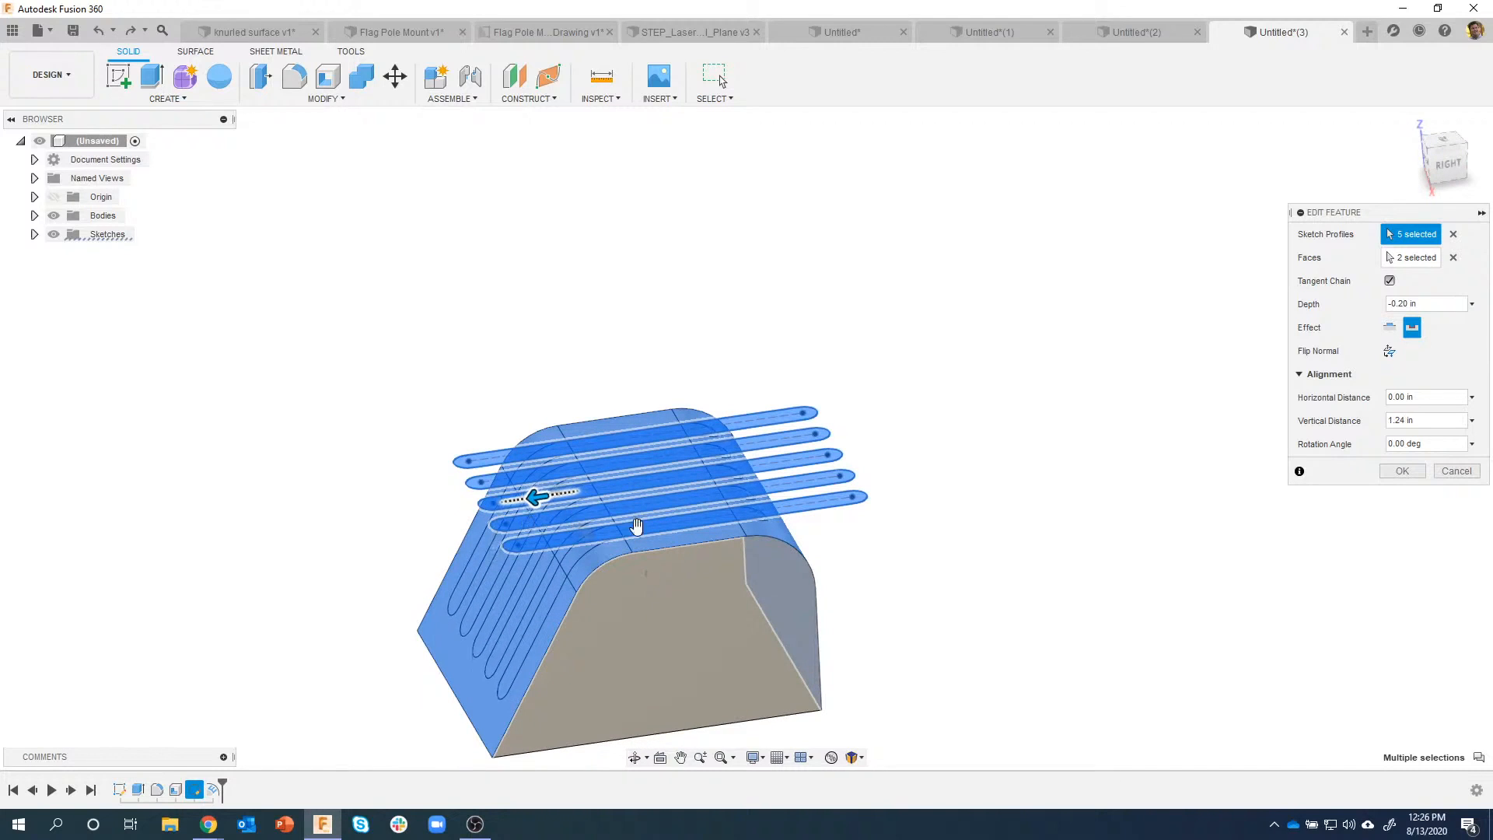
left_click(1393, 473)
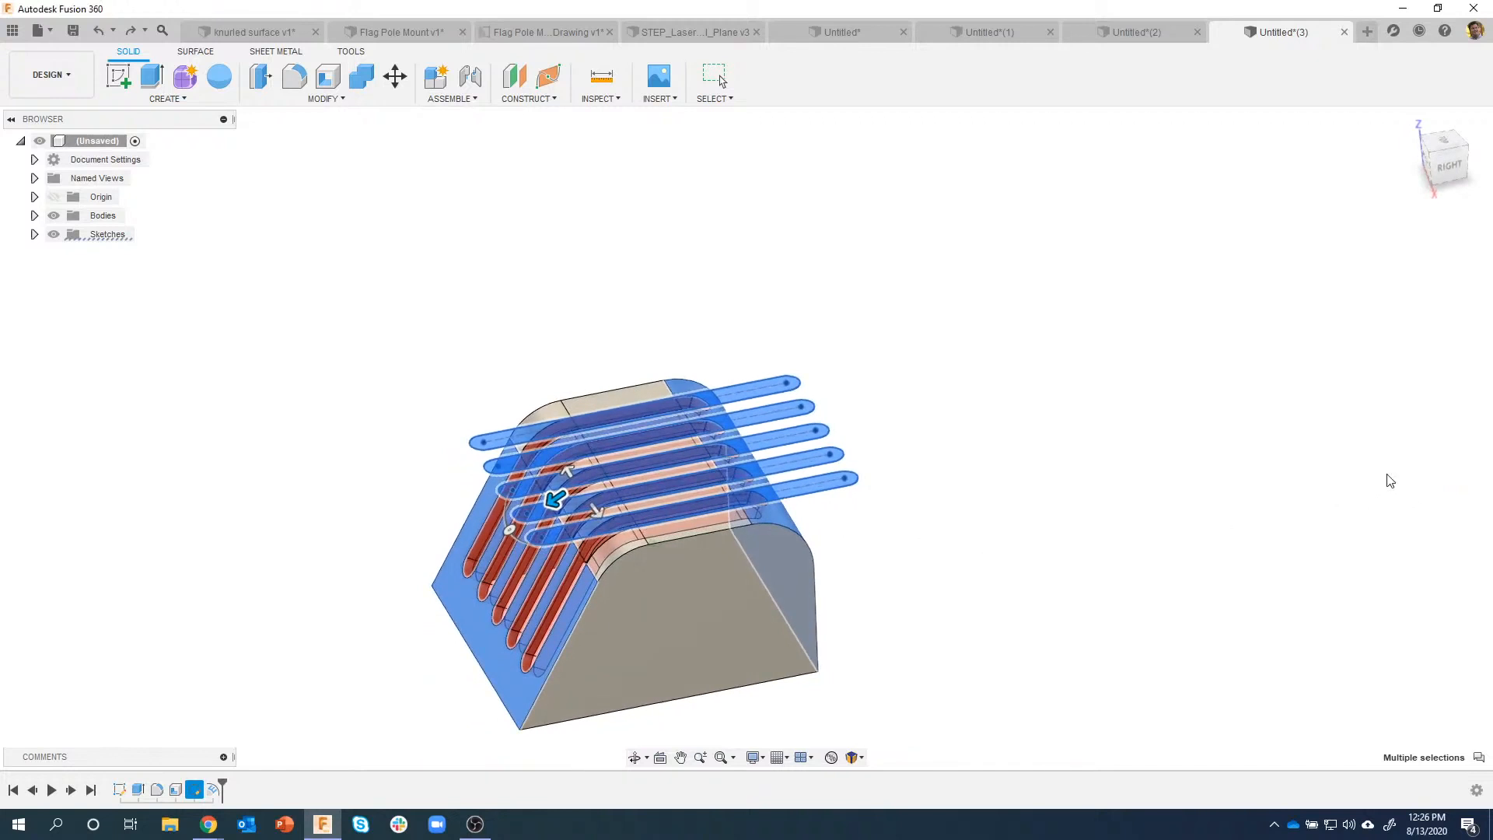
Step: Examine the shifted slots, their ends at the rear fillet, and how they wrap around the tangent faces
middle_click_drag(1263, 476, 716, 386, "shift")
scroll(702, 450, "up", 6)
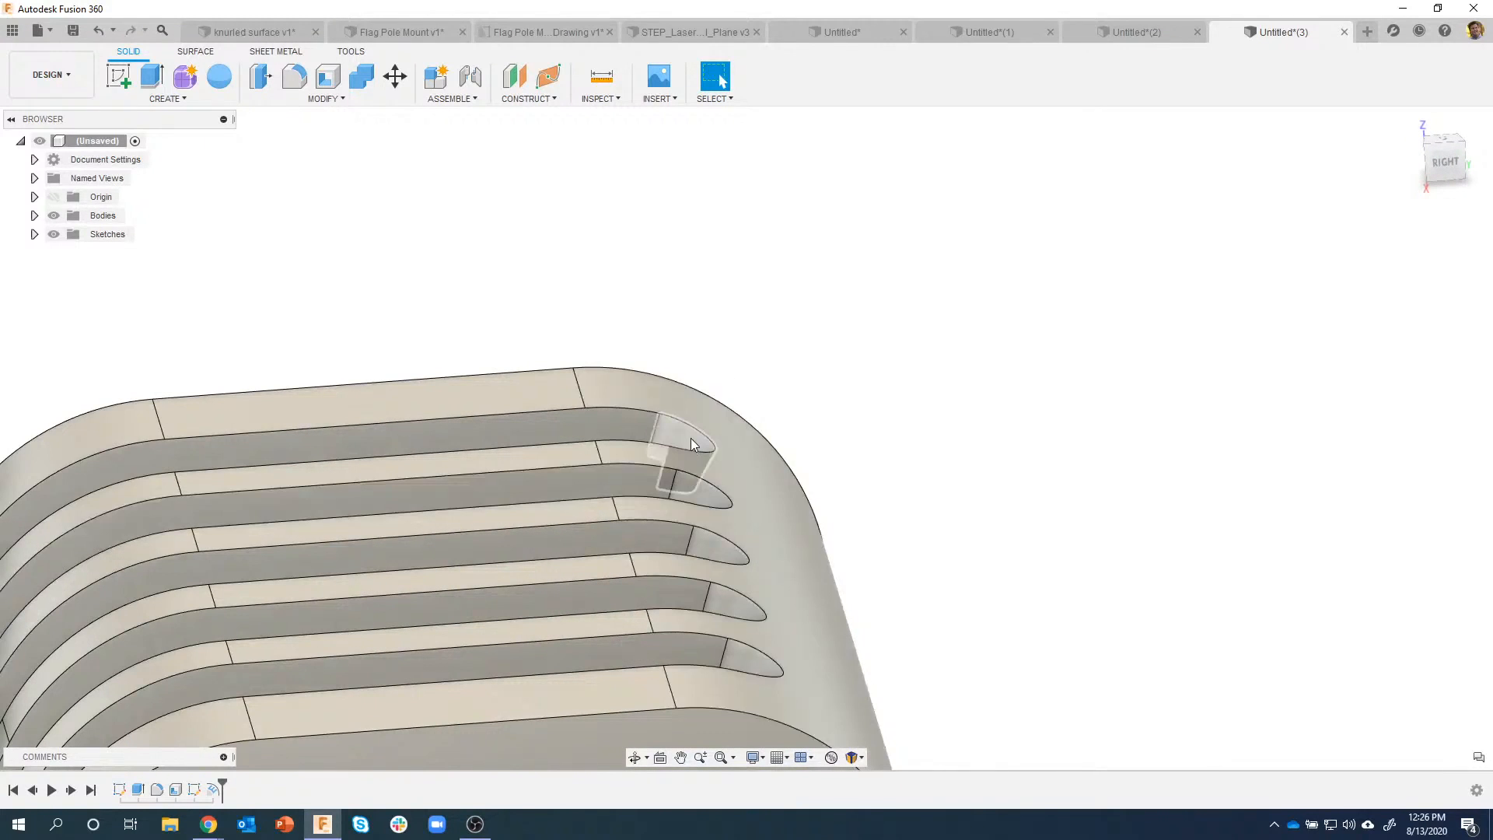
middle_click_drag(941, 364, 845, 382, "shift")
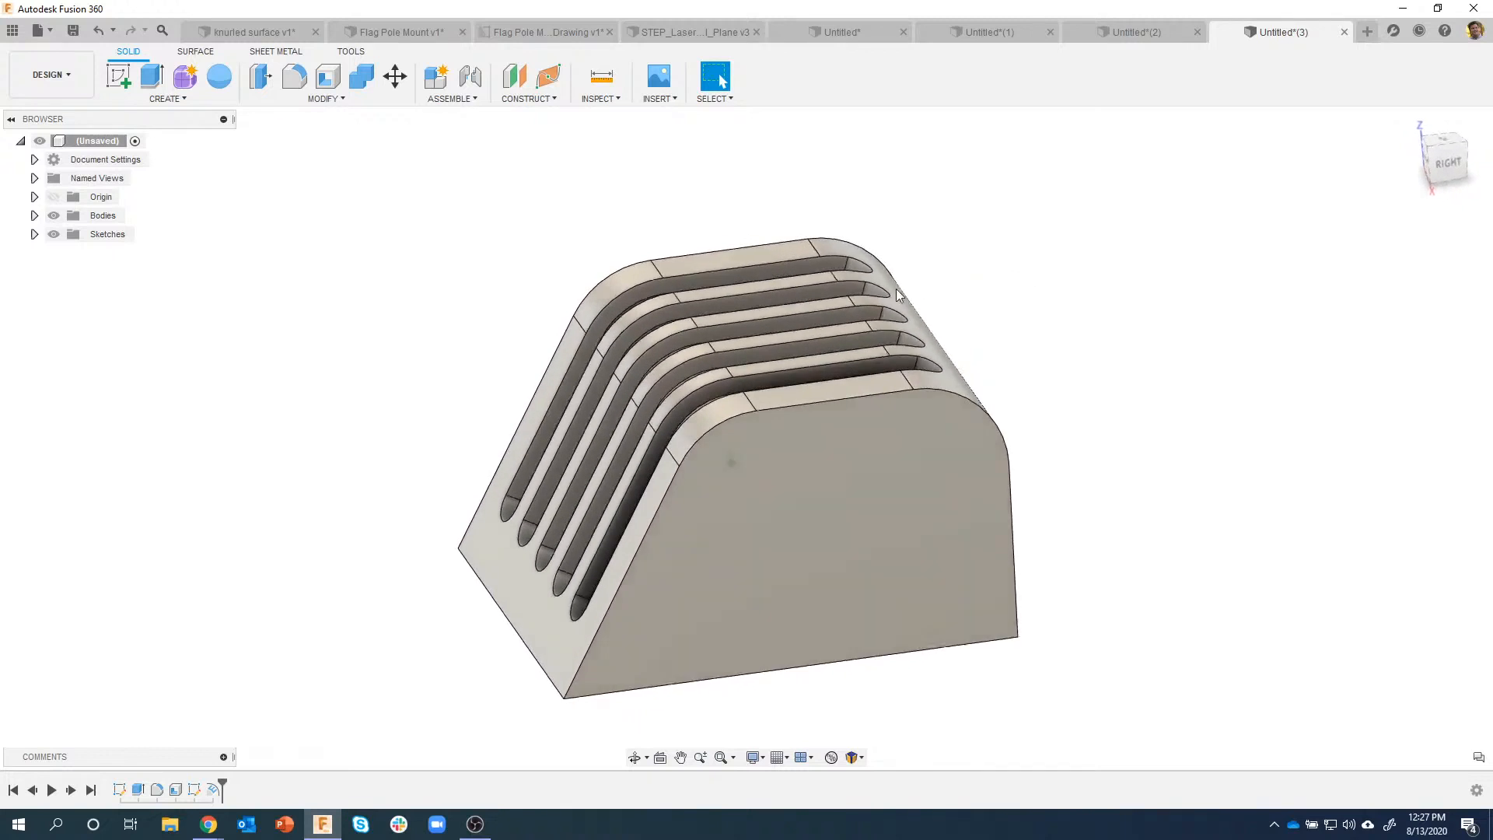
left_click(749, 479)
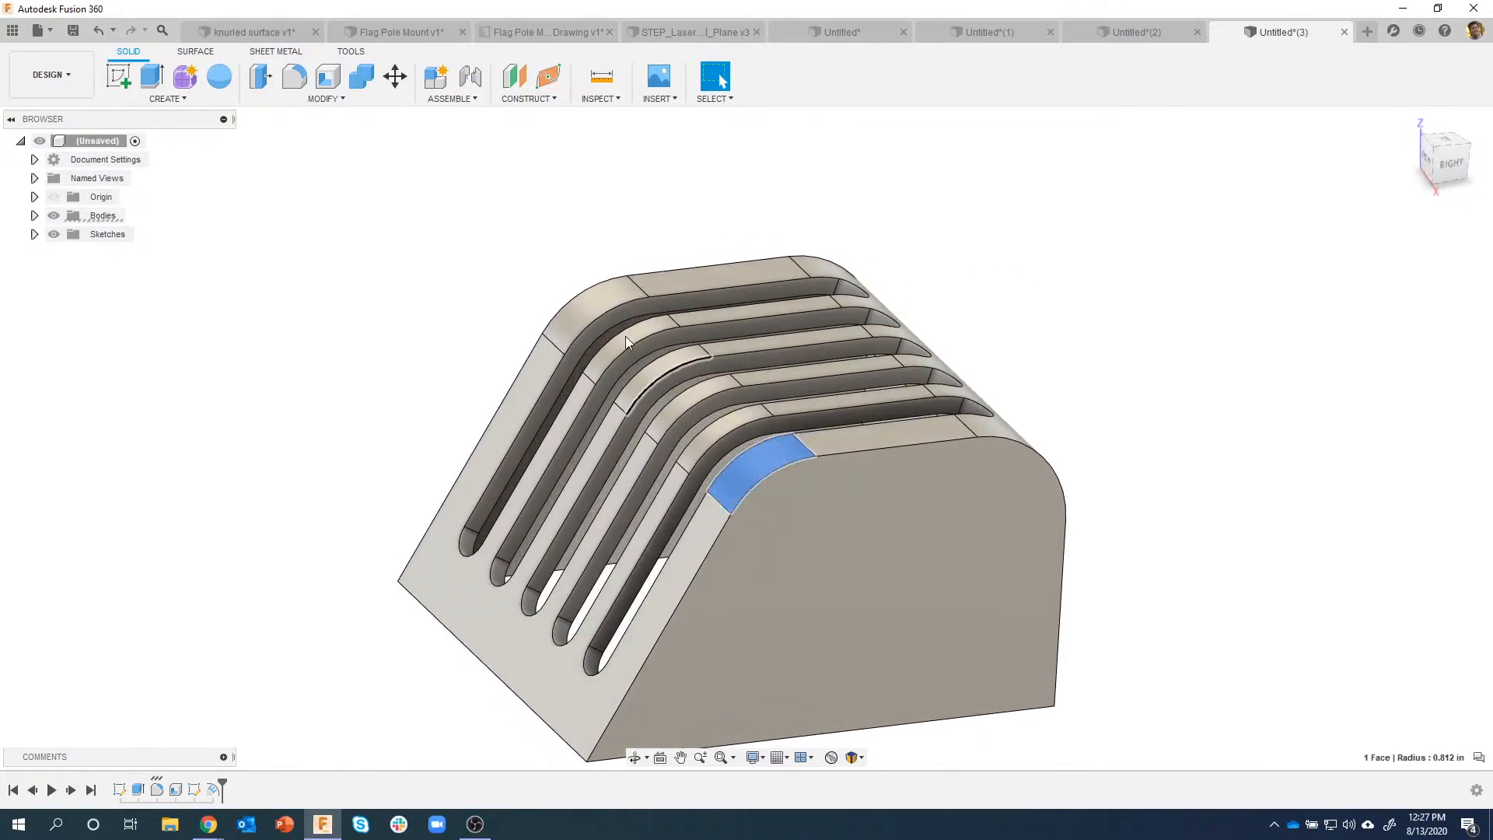
middle_click_drag(787, 455, 797, 441, "shift")
middle_click_drag(641, 526, 697, 459, "shift")
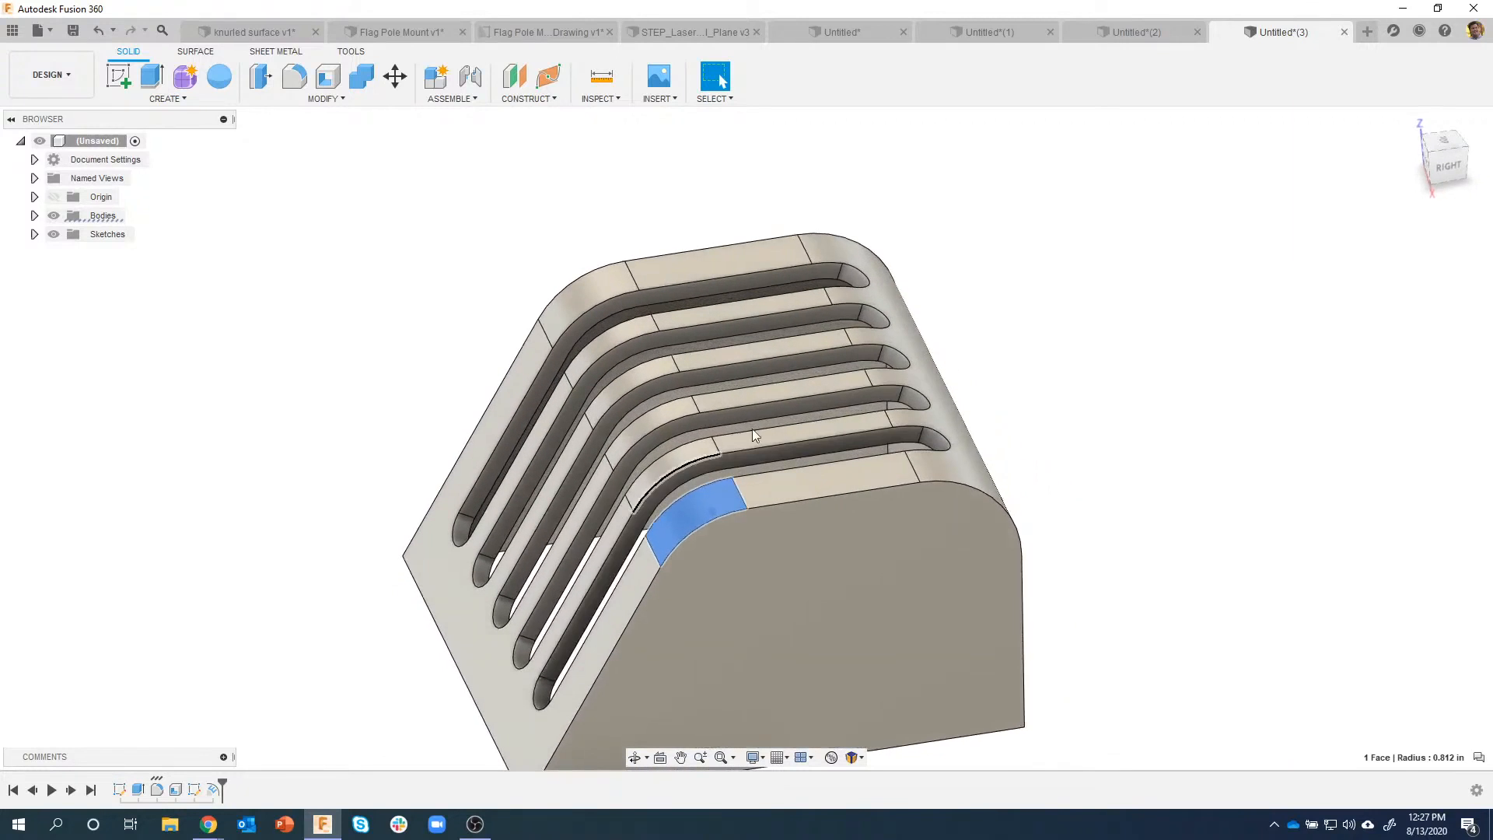
left_click(523, 228)
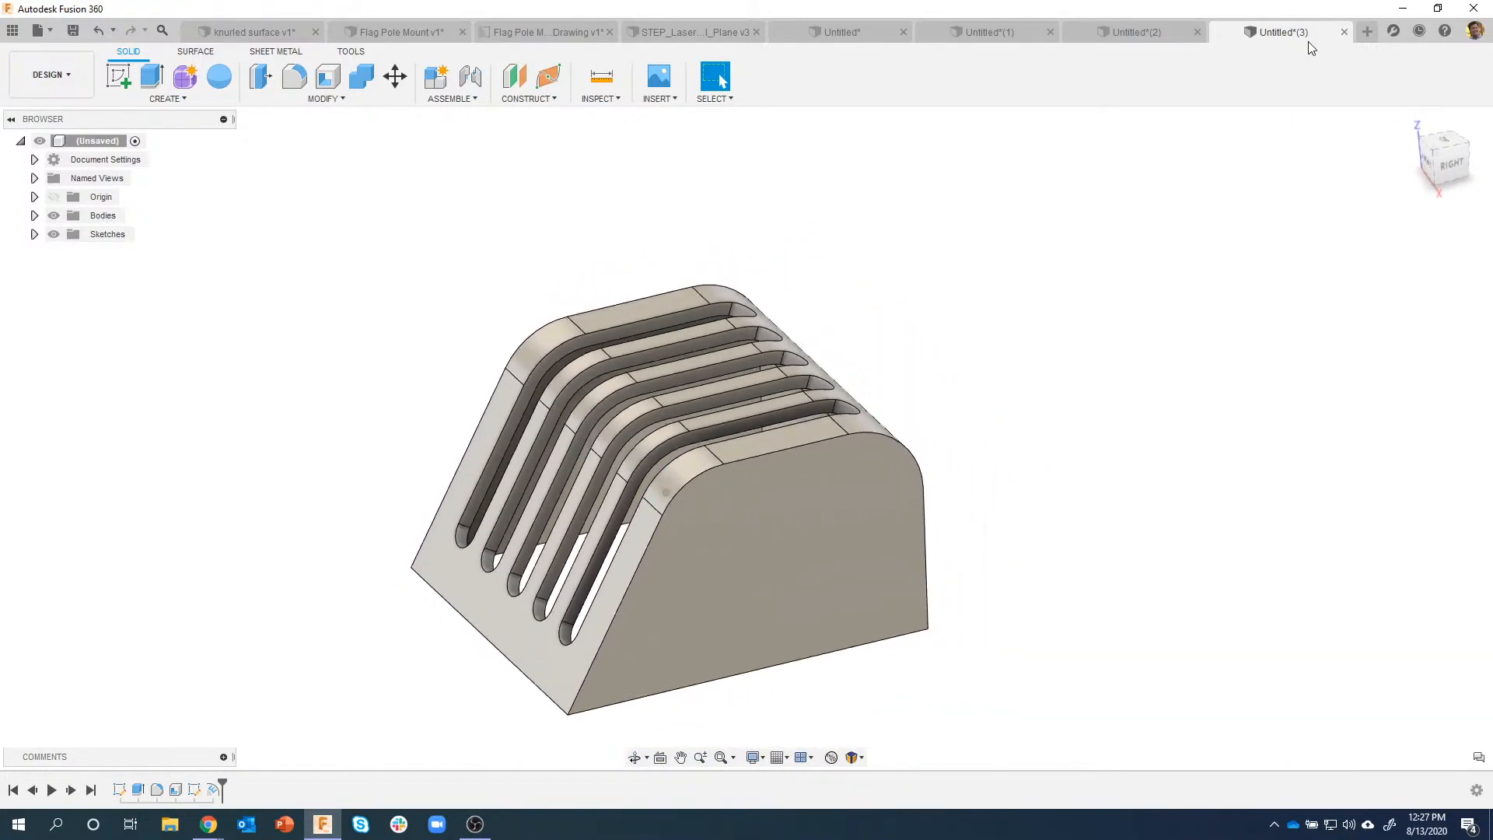
Step: Start a new design and create a sphere about 6.3 in in diameter centred on the origin
left_click(1369, 32)
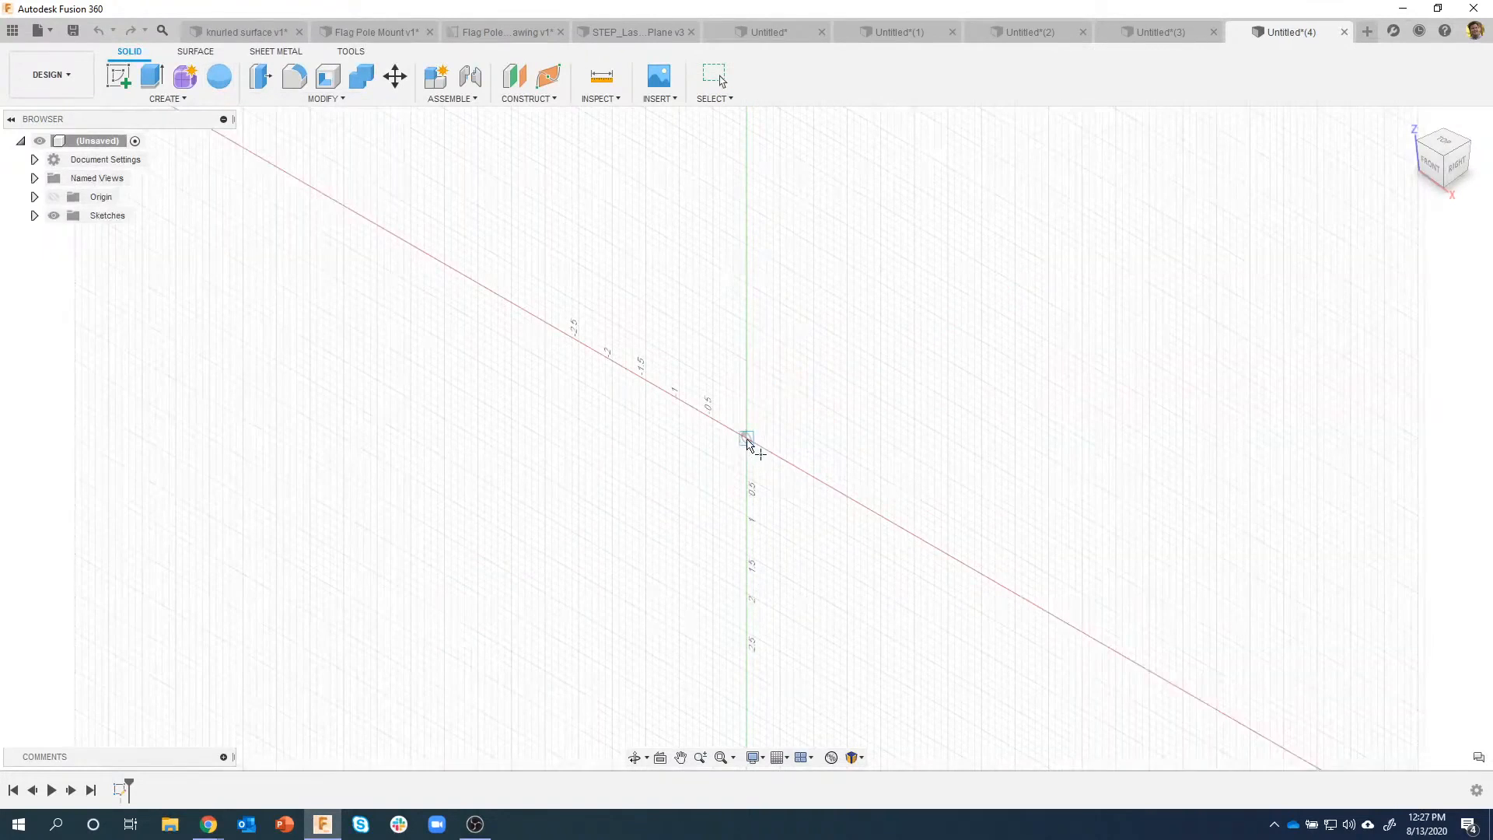
left_click(746, 438)
left_click_drag(824, 405, 983, 319)
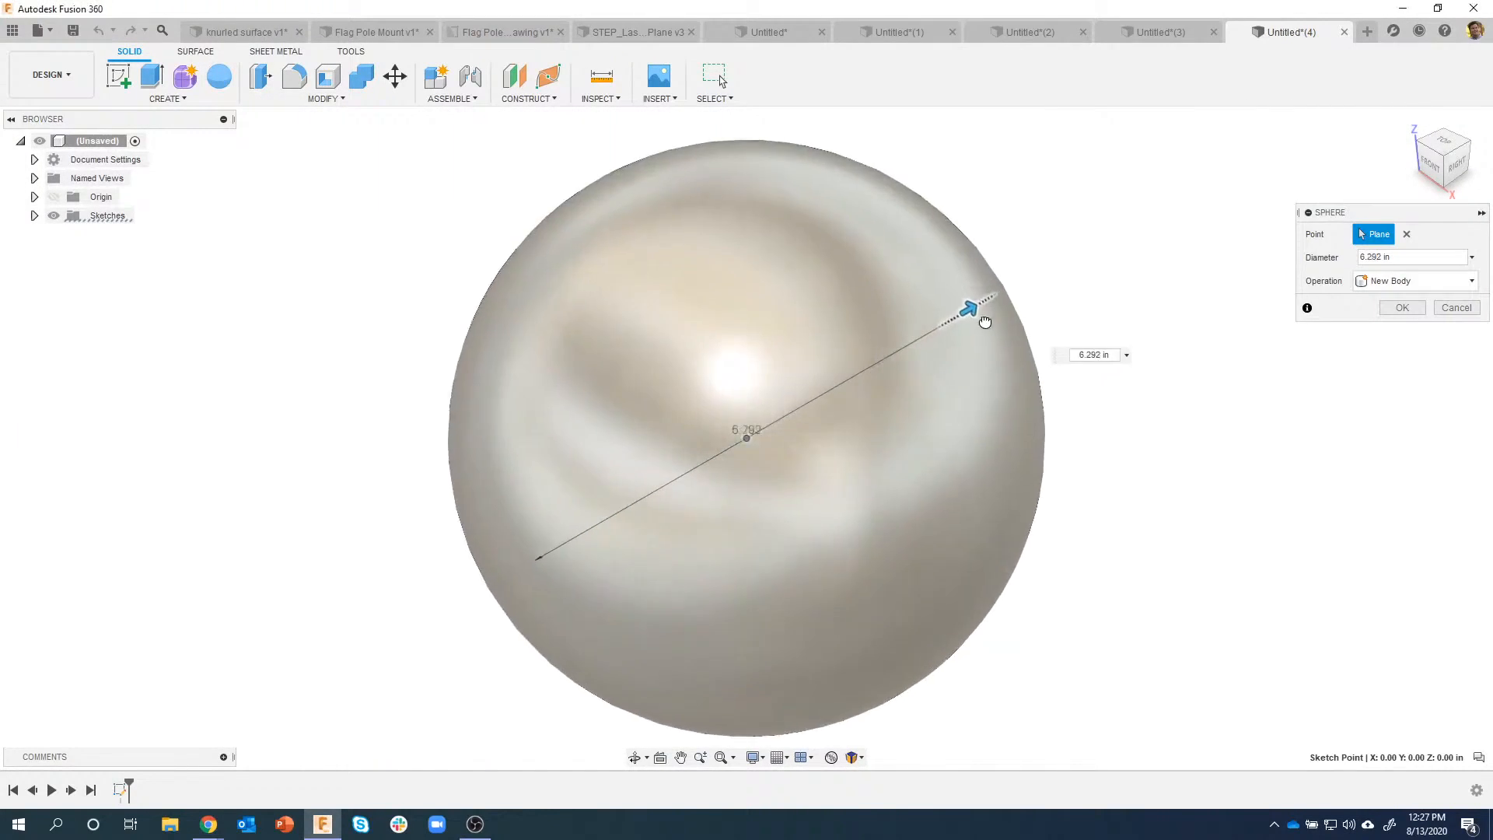
left_click(1403, 308)
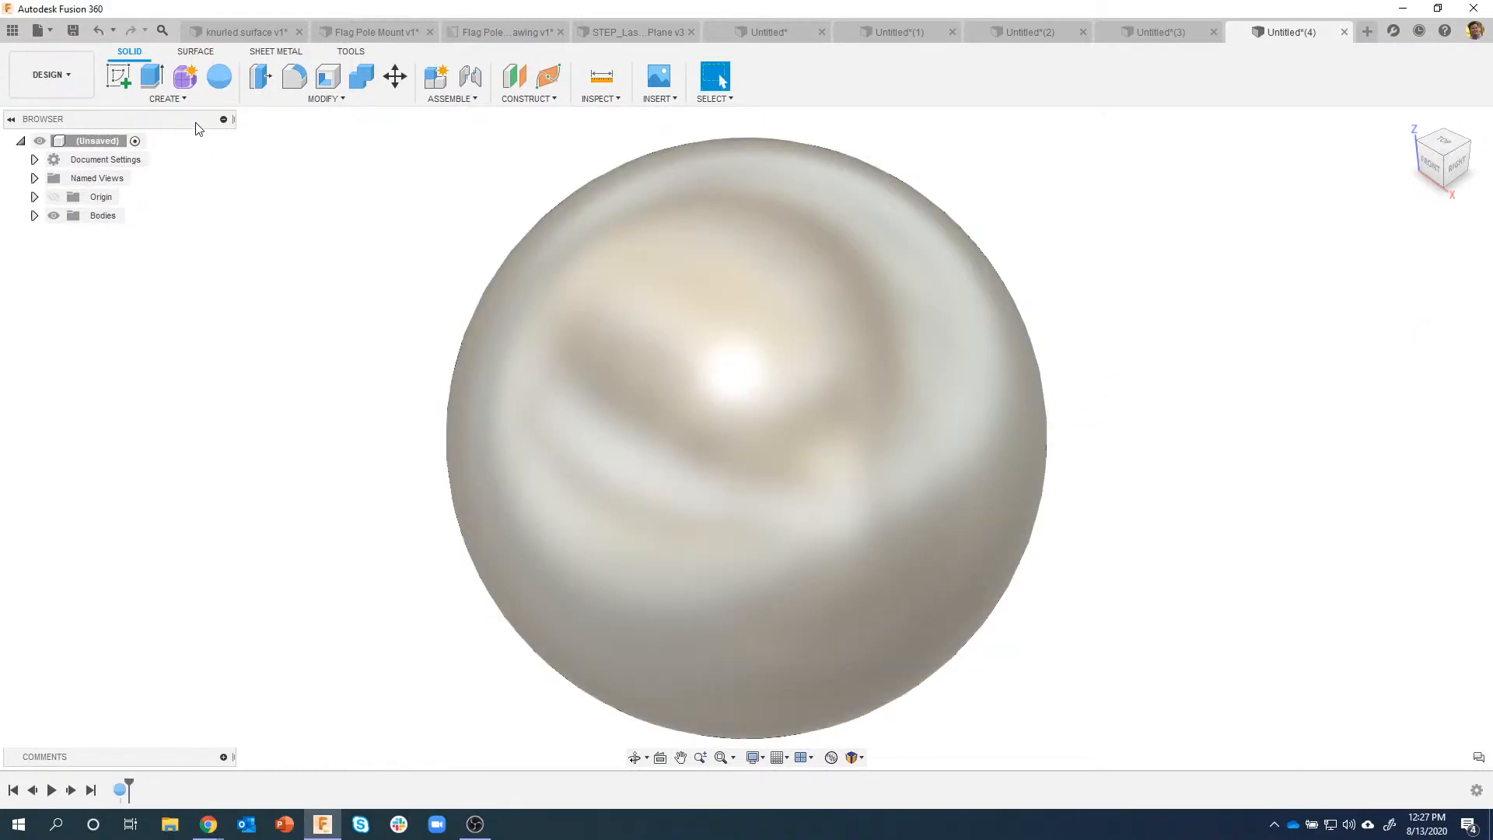
Step: Sketch a small circle left of the sphere's centre on the front plane and finish the sketch
left_click(118, 78)
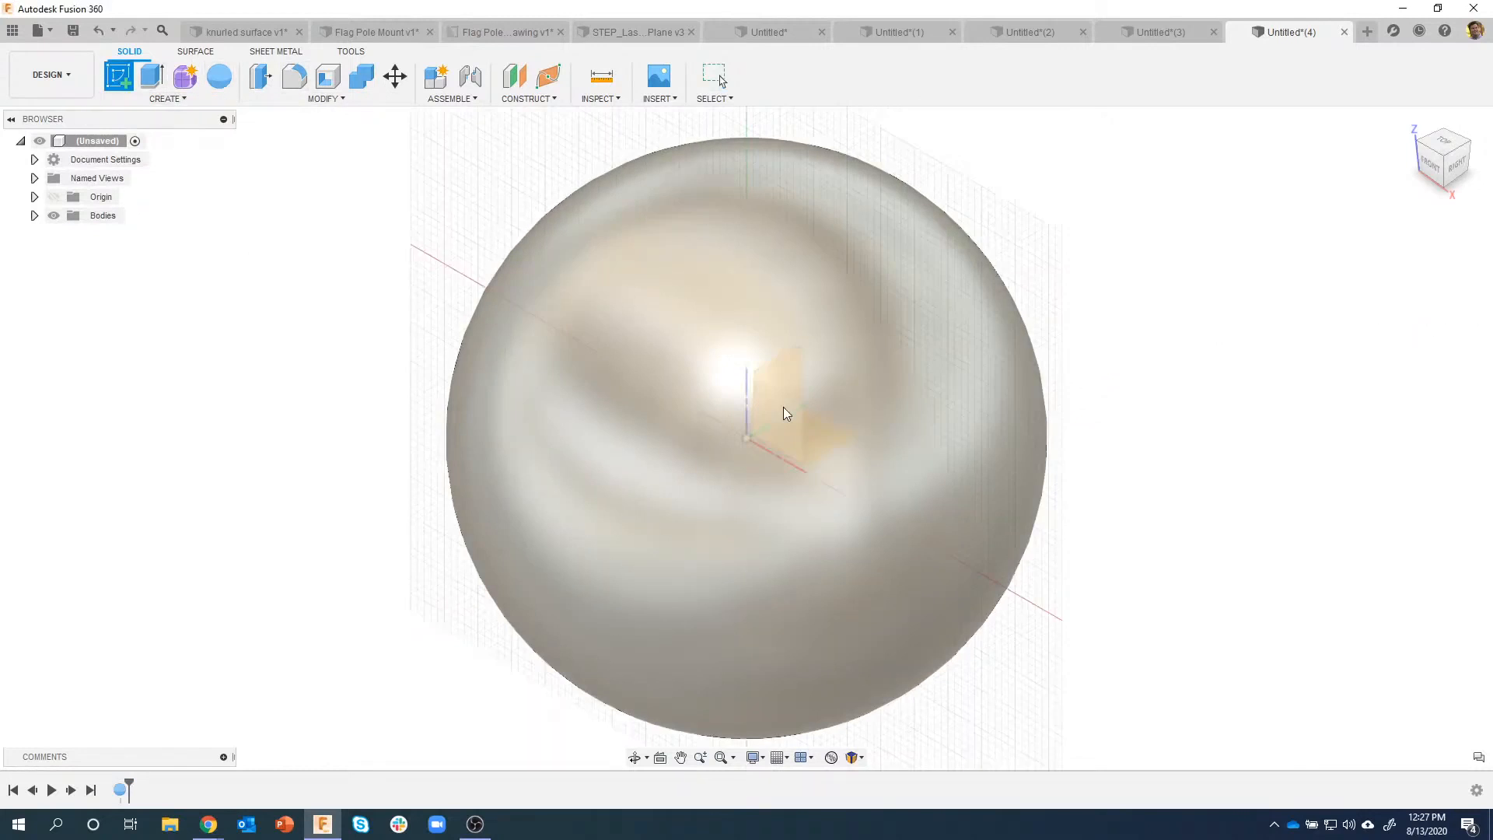
left_click(785, 416)
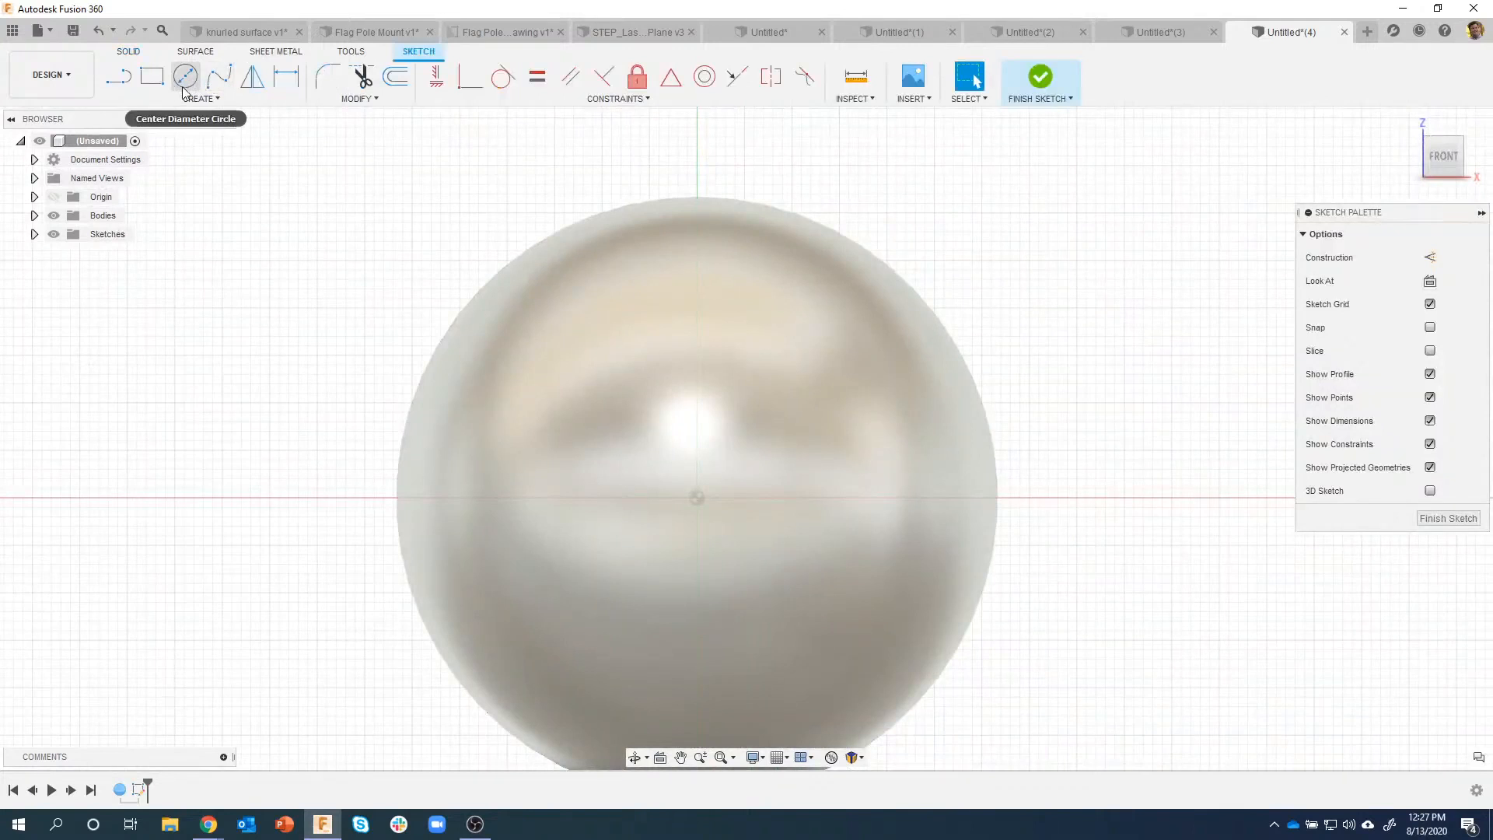
left_click(184, 85)
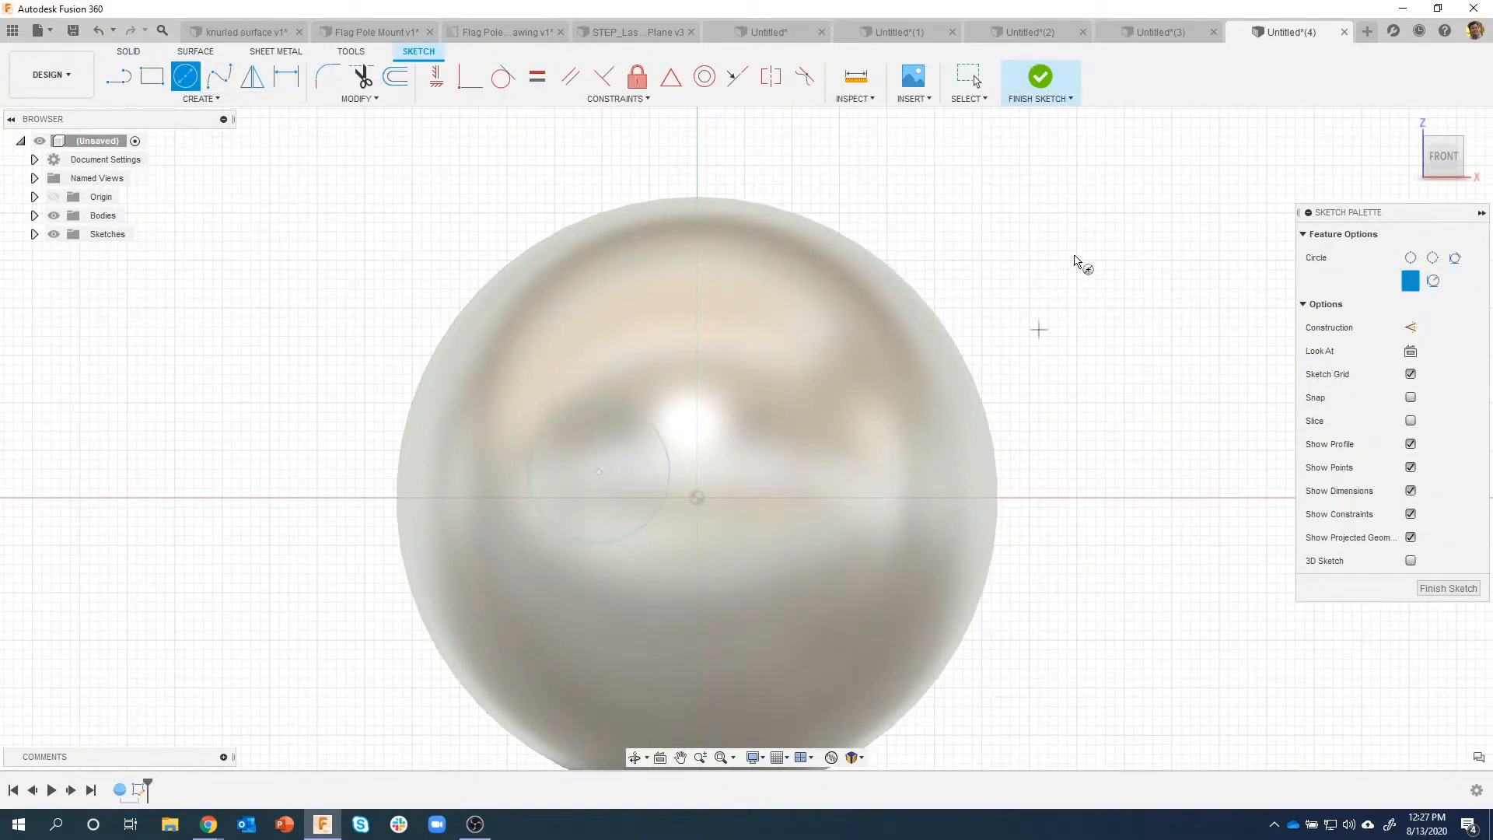
left_click(1039, 91)
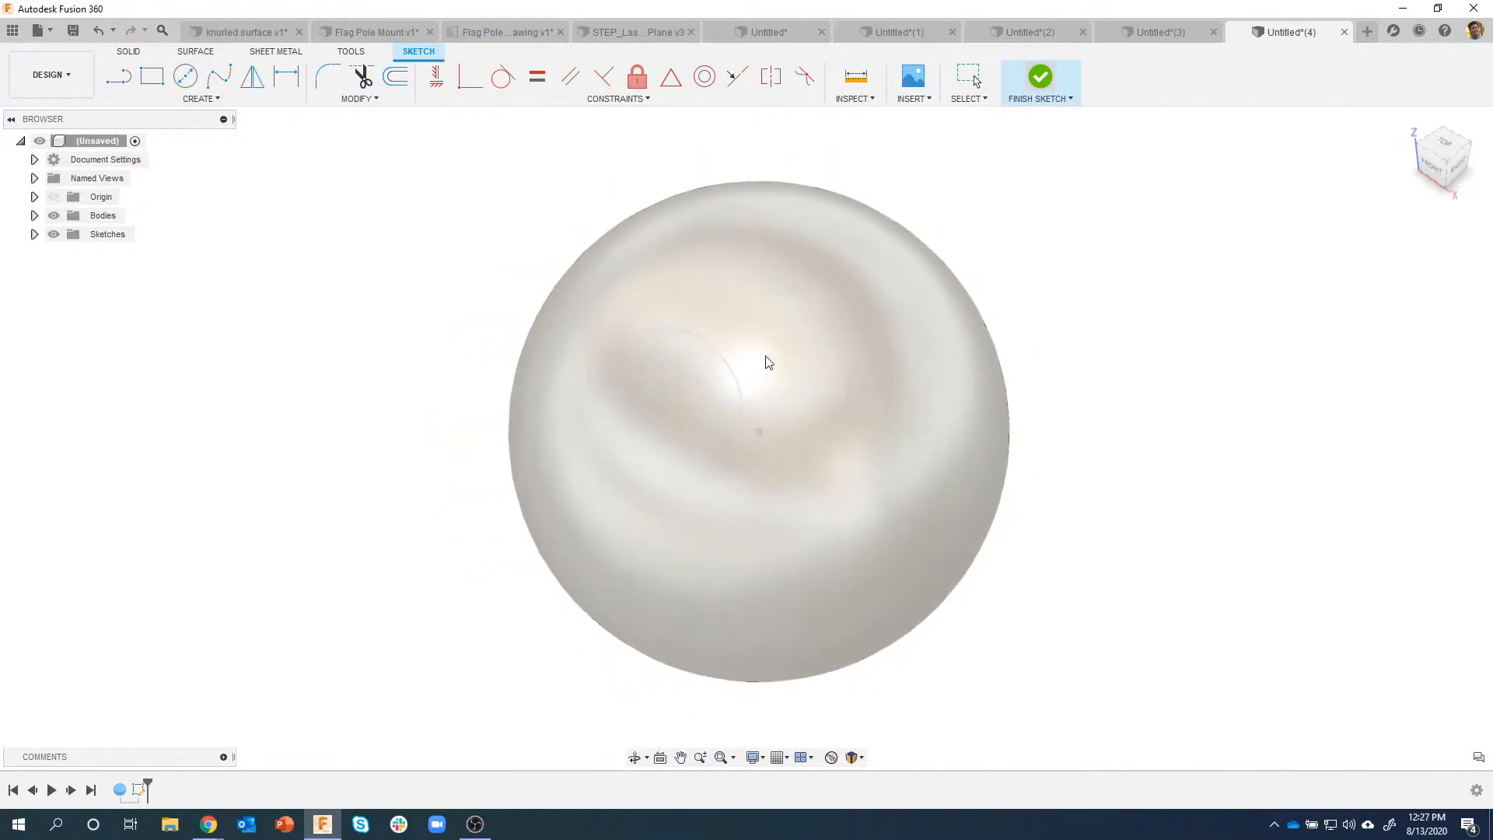
Step: Try to emboss the circle profile onto the sphere's face, and cancel the command
left_click(167, 99)
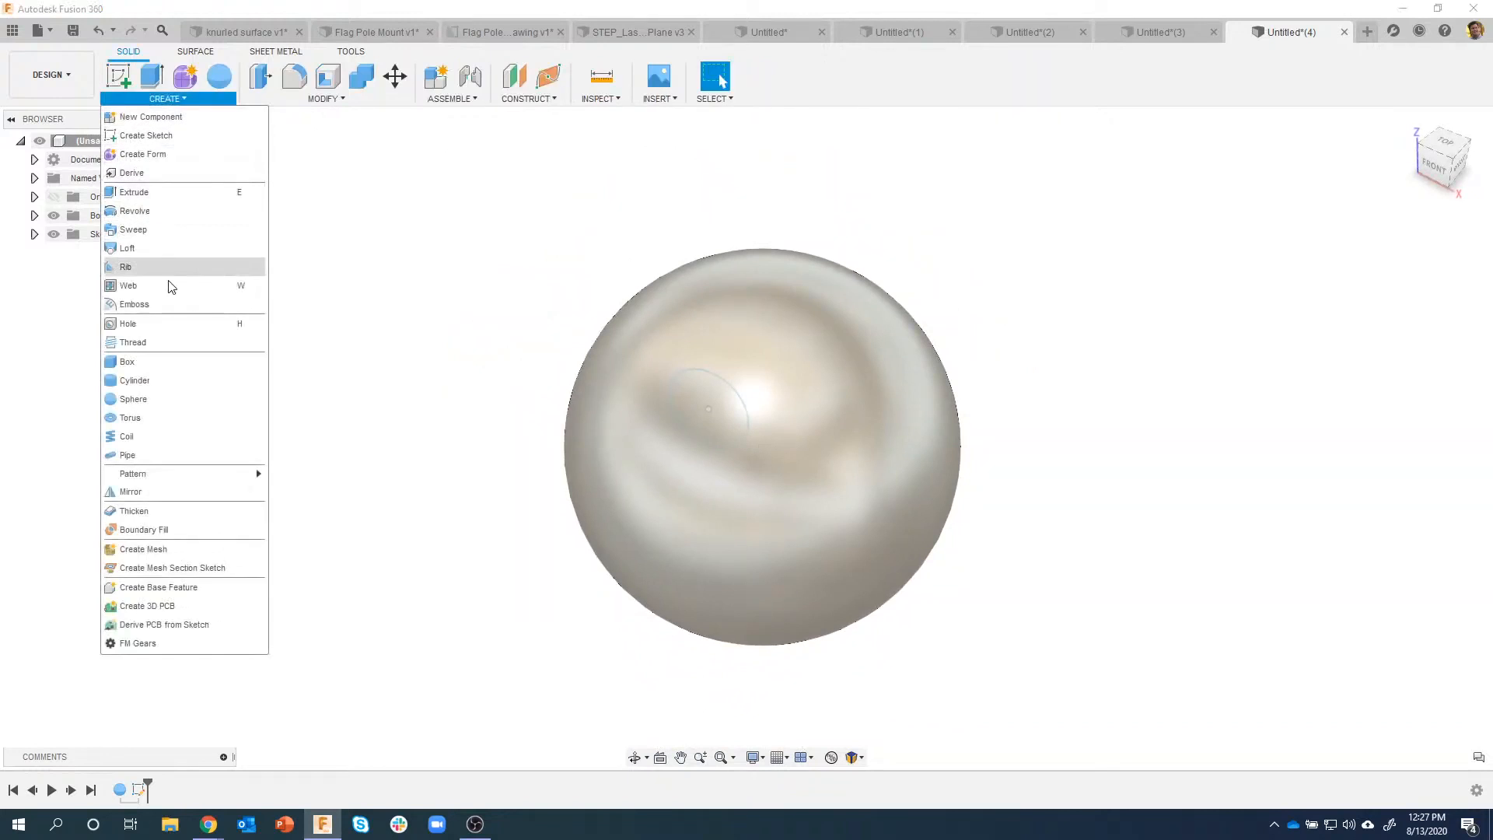
left_click(166, 303)
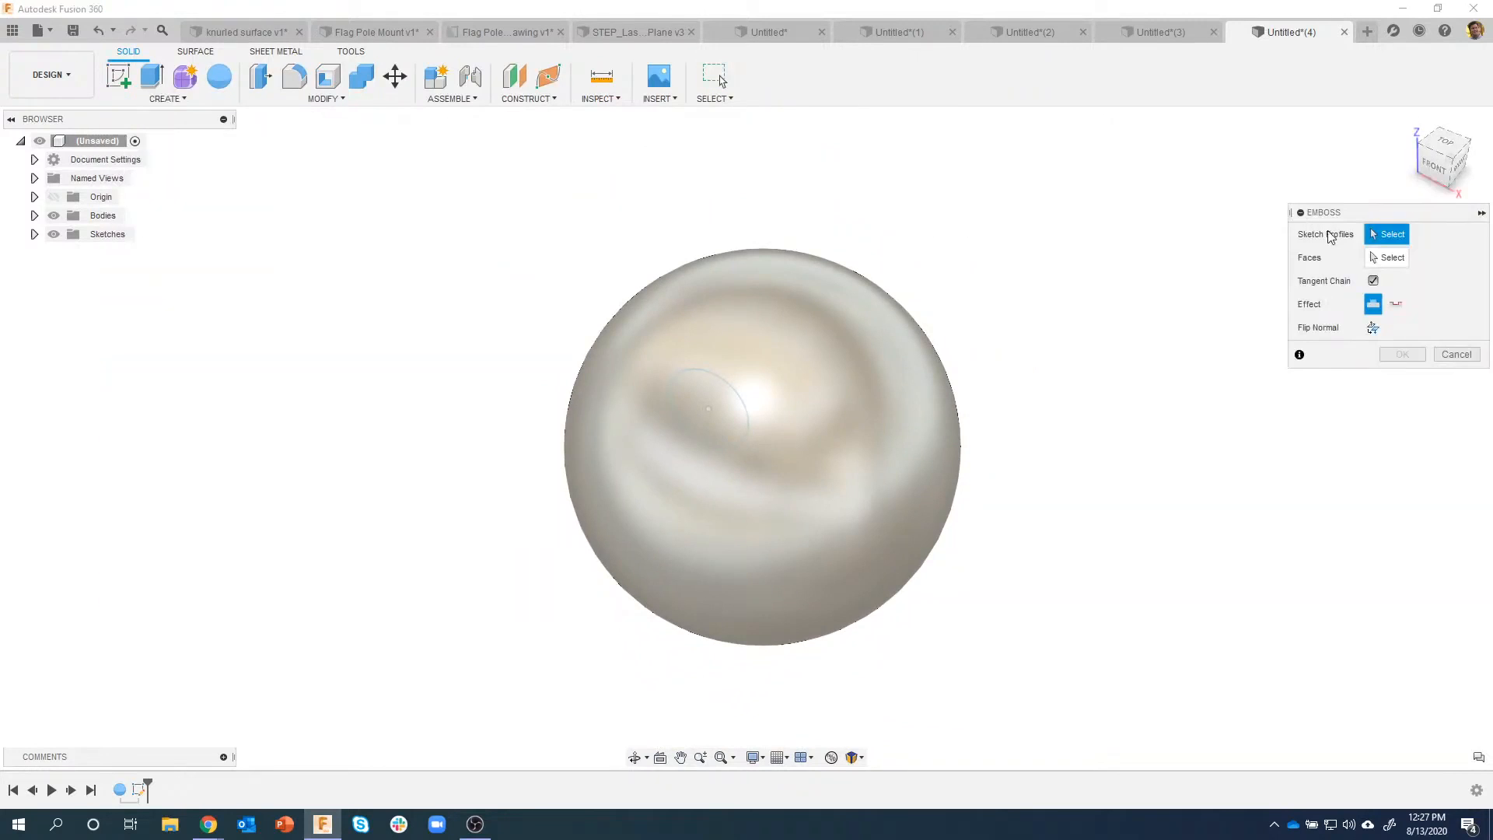
left_click(706, 381)
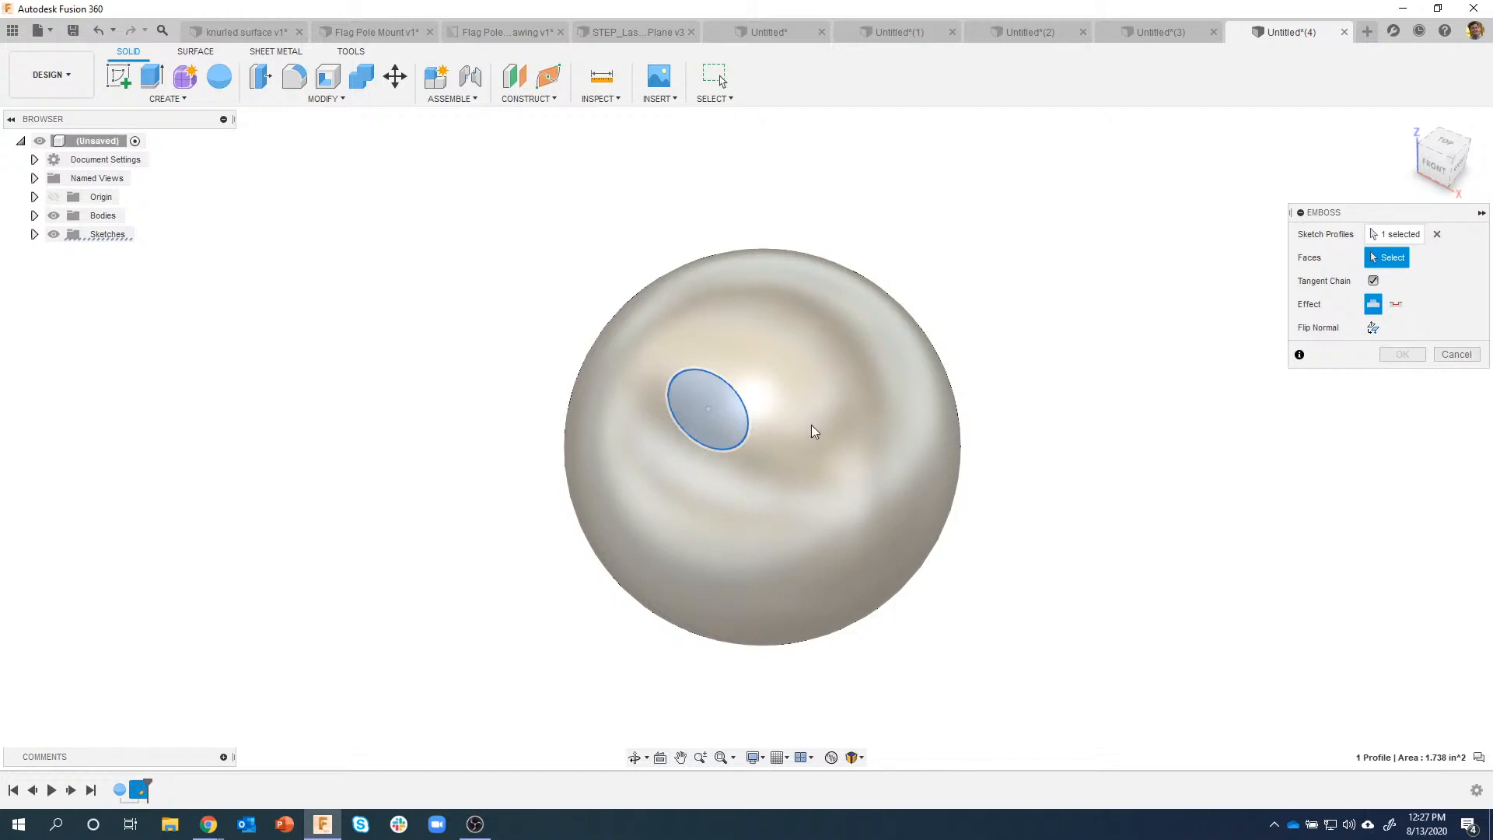
left_click(1444, 363)
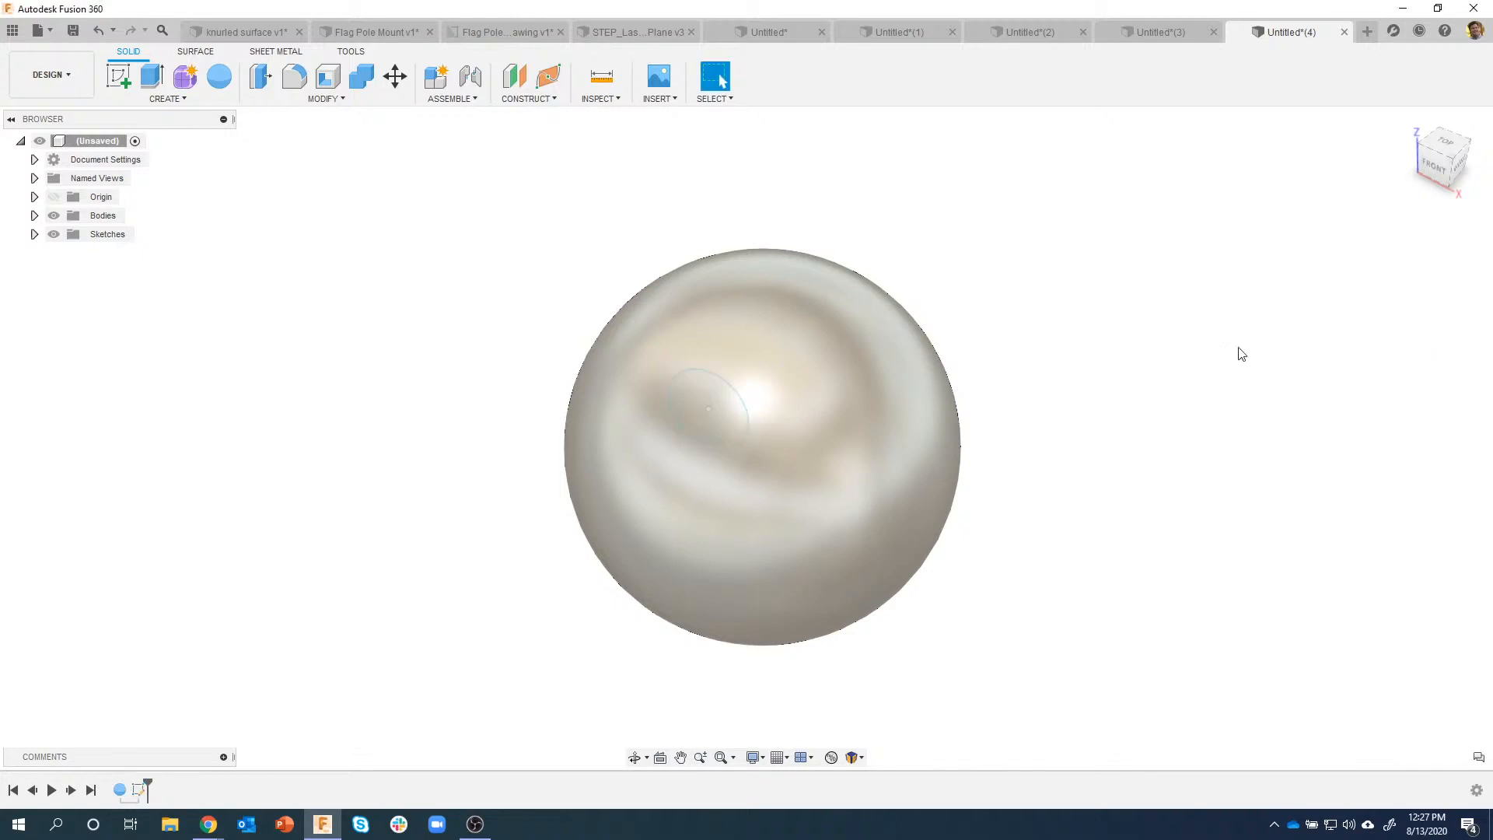
Step: Close the sphere design without saving and start another new design
left_click(1343, 34)
left_click(742, 431)
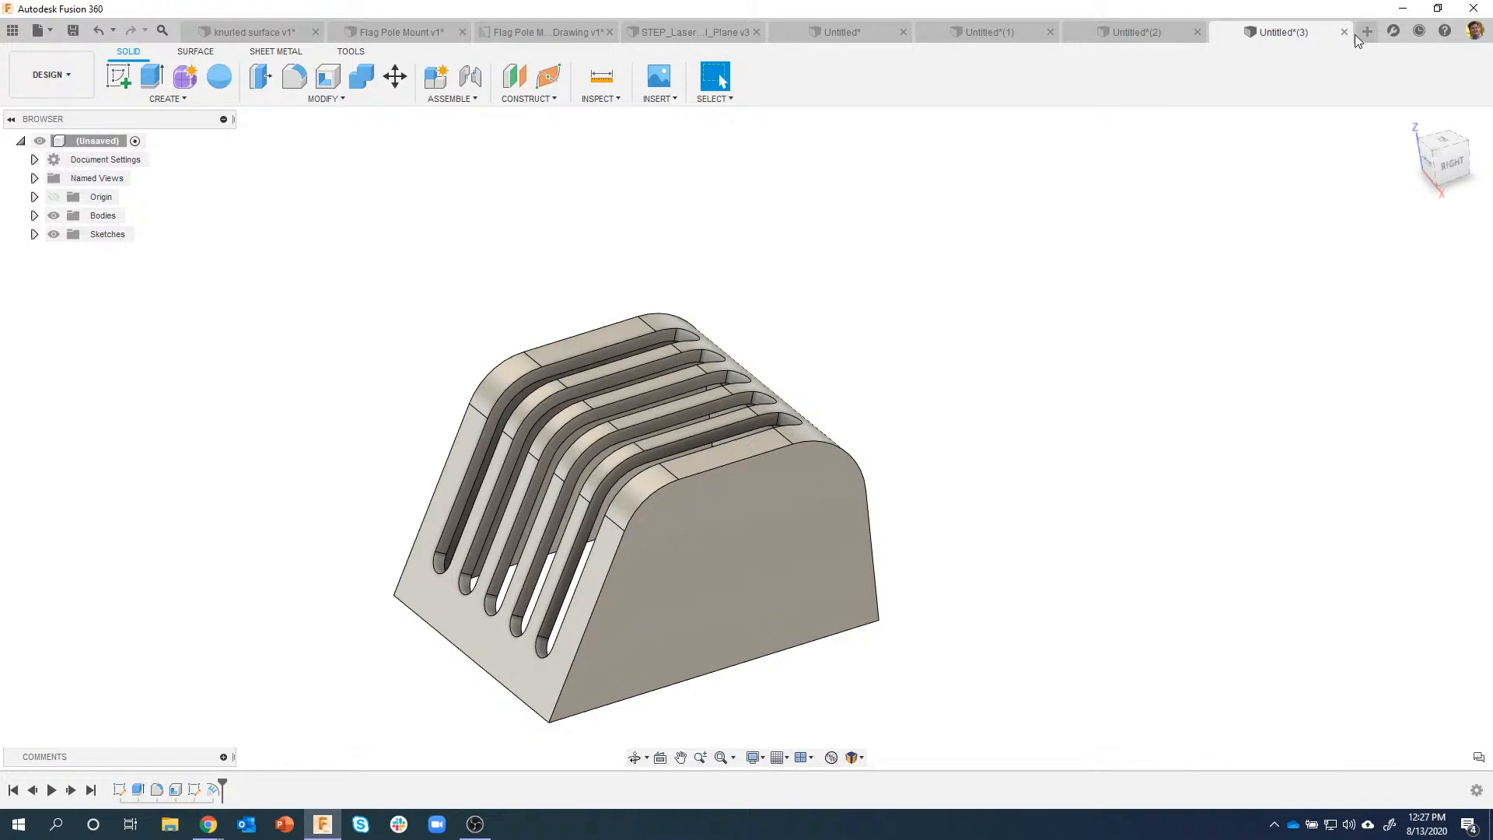
left_click(1367, 32)
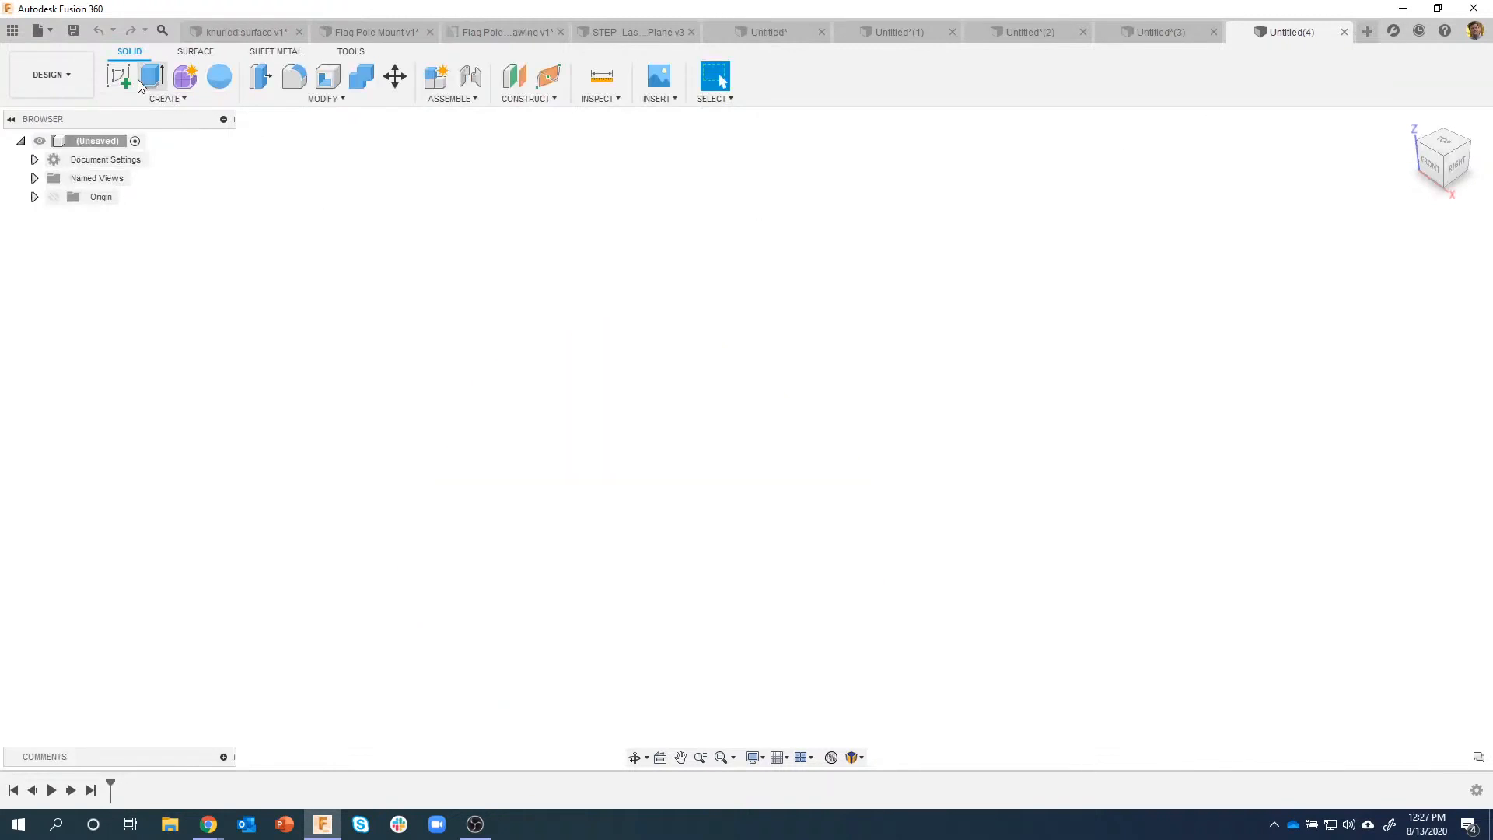
Step: Sketch a closed irregular four-sided outline around the origin on the horizontal plane and finish the sketch
left_click(189, 52)
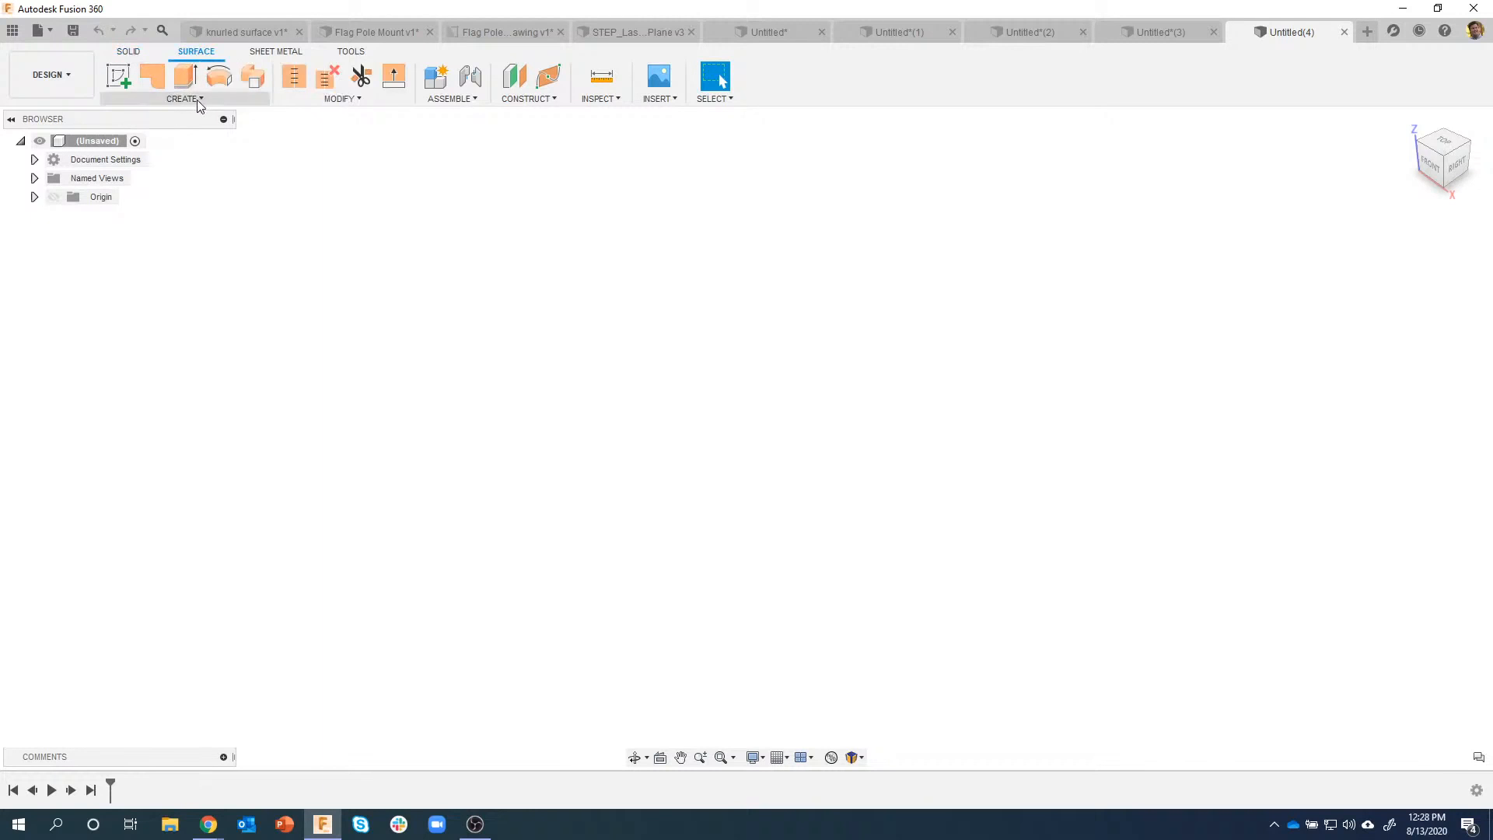
left_click(118, 75)
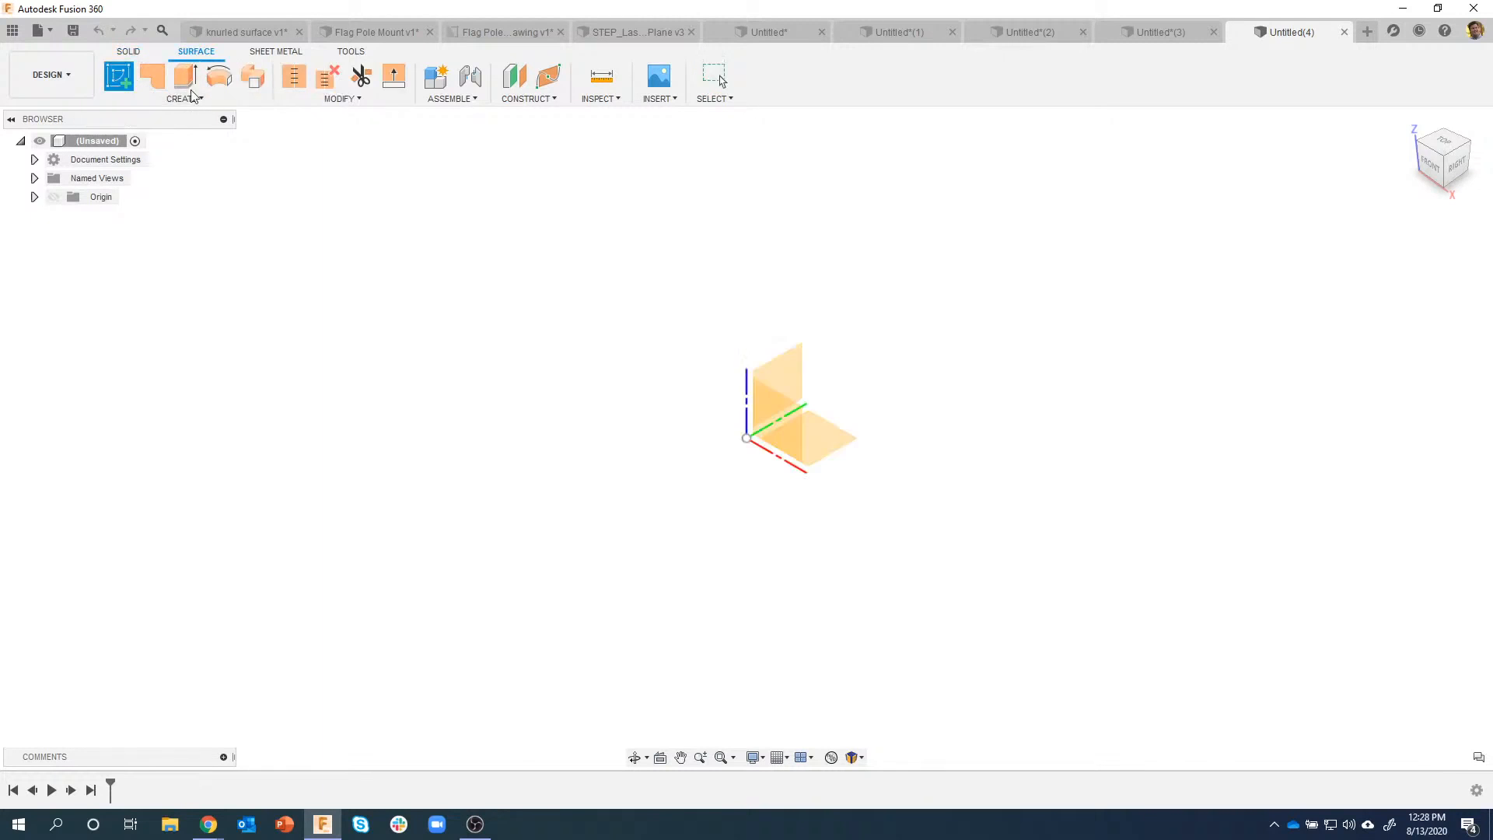
left_click(823, 443)
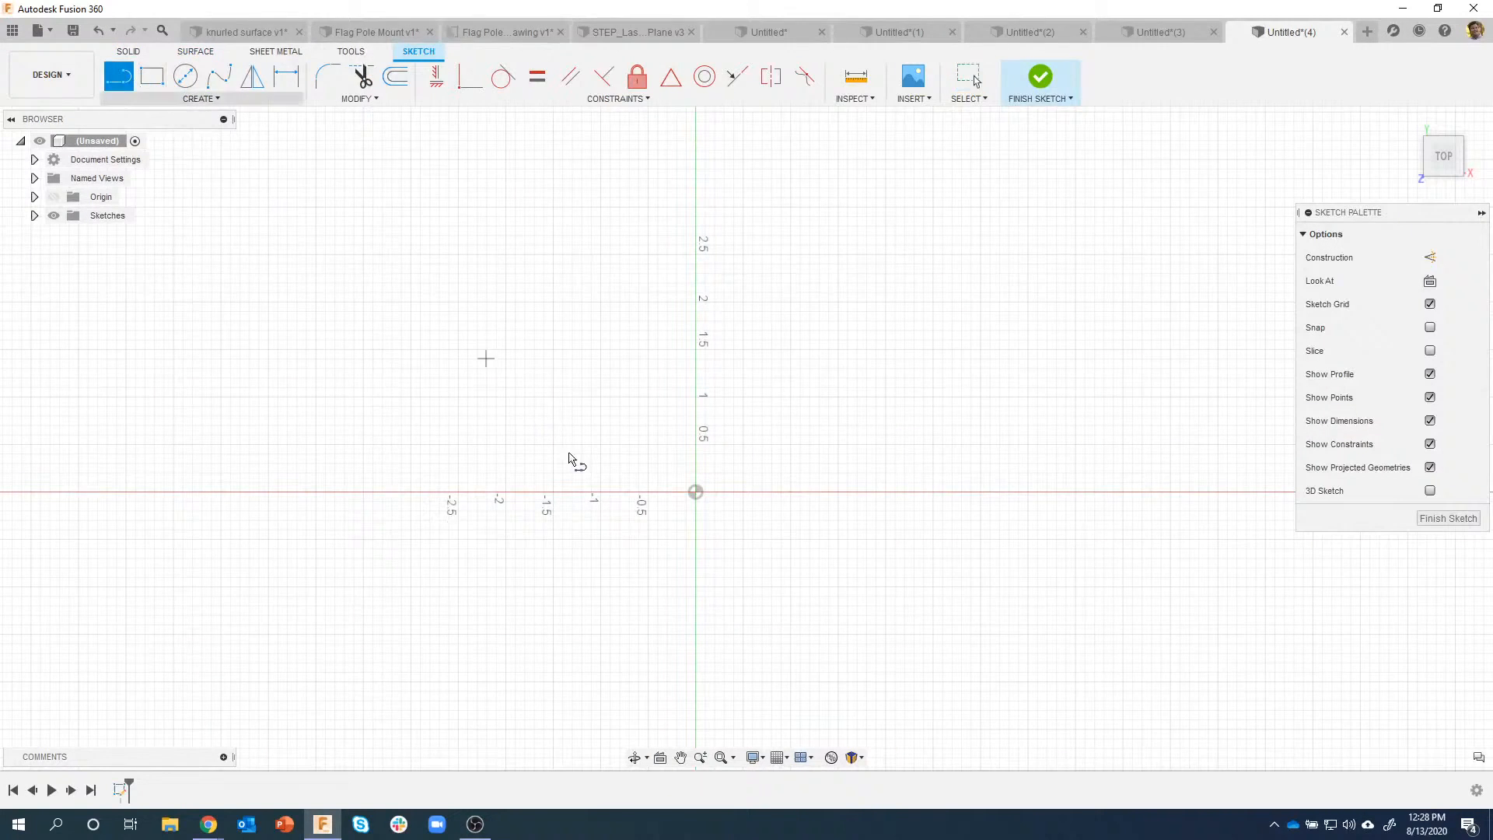
left_click(915, 253)
left_click(1169, 459)
left_click(980, 729)
left_click(533, 445)
left_click(1034, 88)
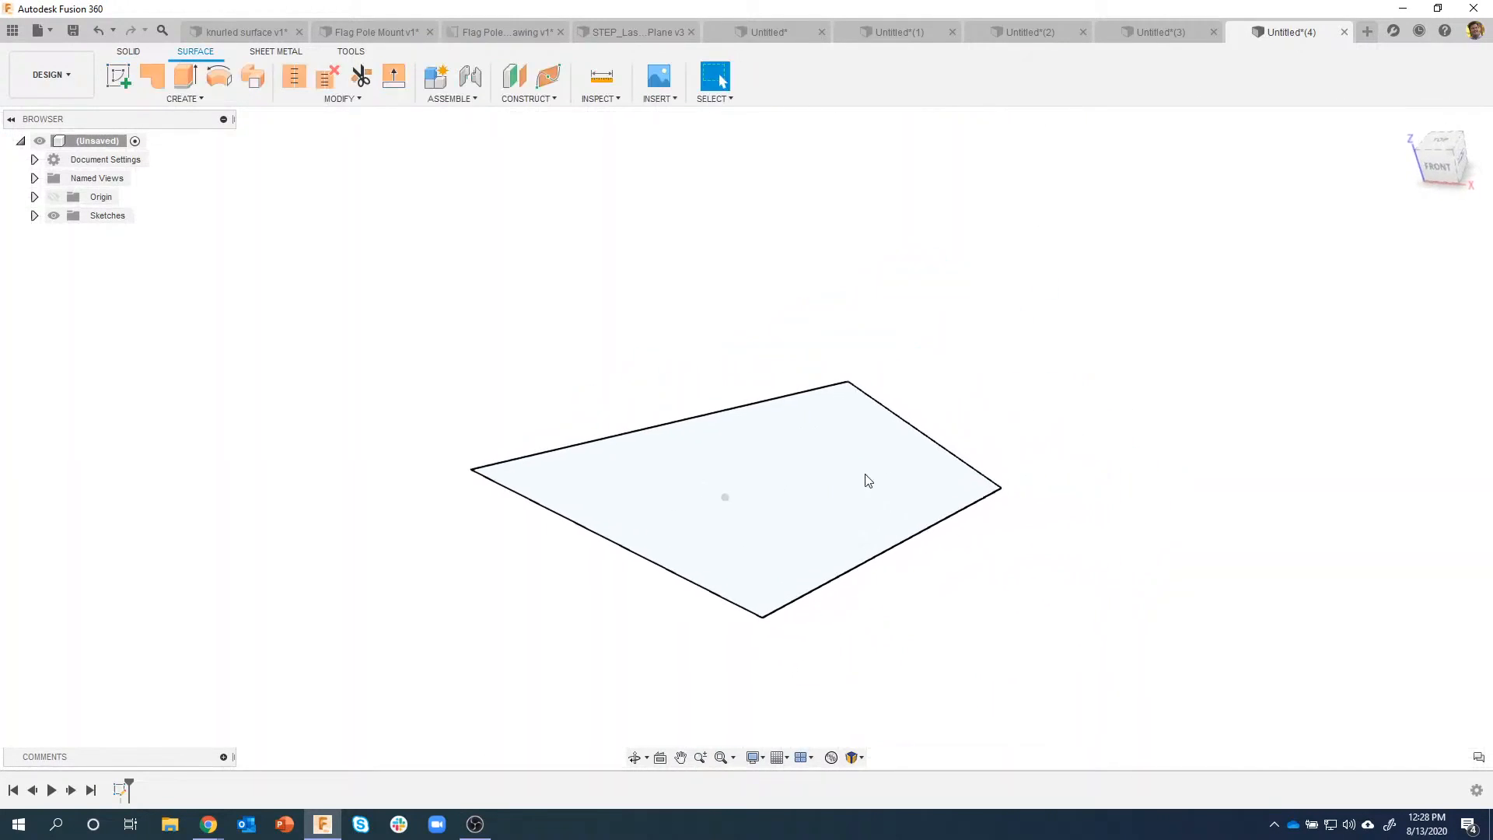
Step: Raise the sketch outline's far +X corner point about 0.42 in along Z with Move/Copy
right_click(1001, 498)
left_click(963, 518)
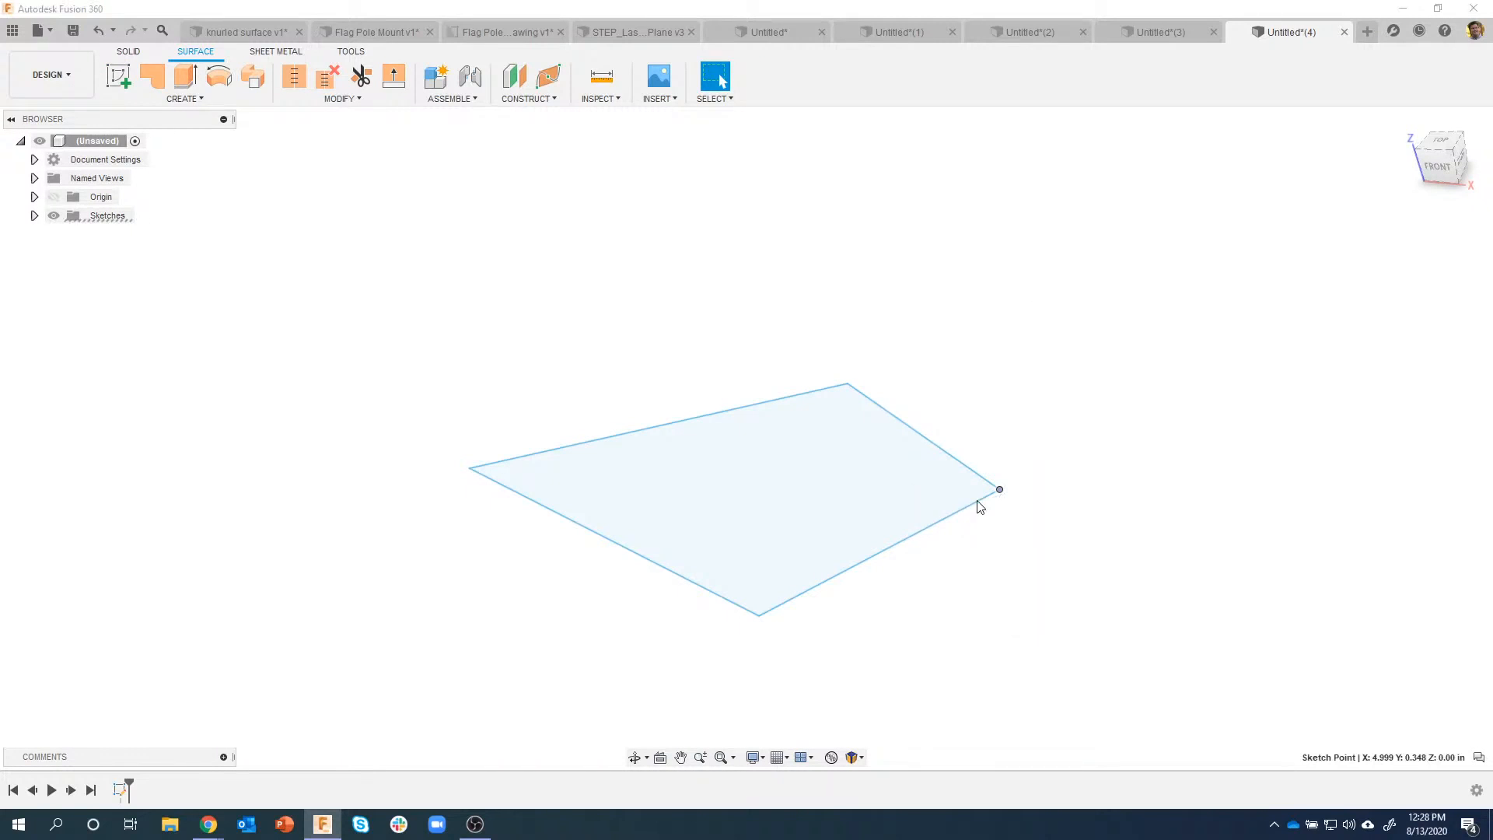
left_click_drag(991, 430, 988, 398)
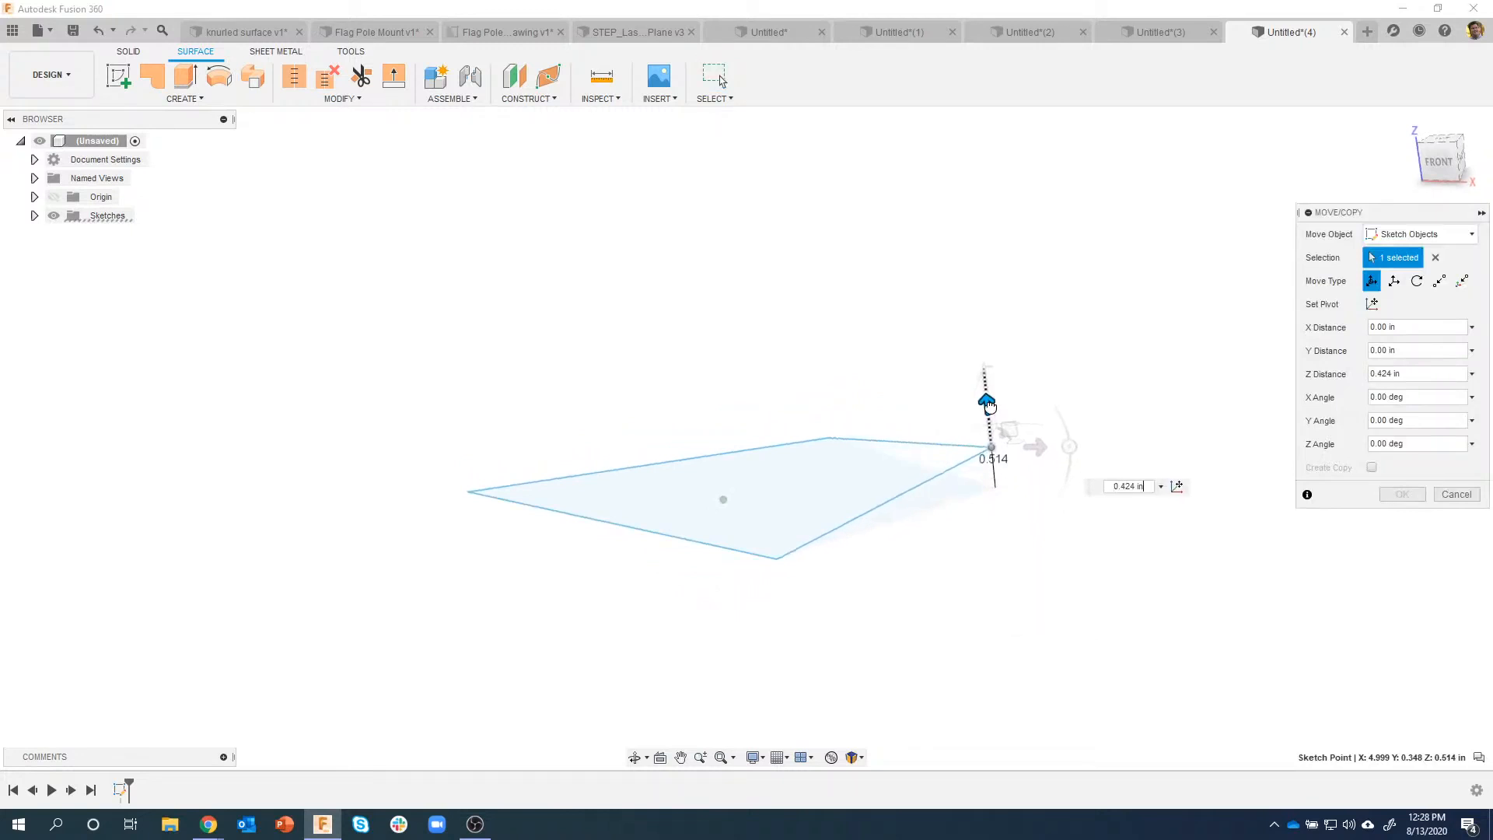
left_click(1417, 500)
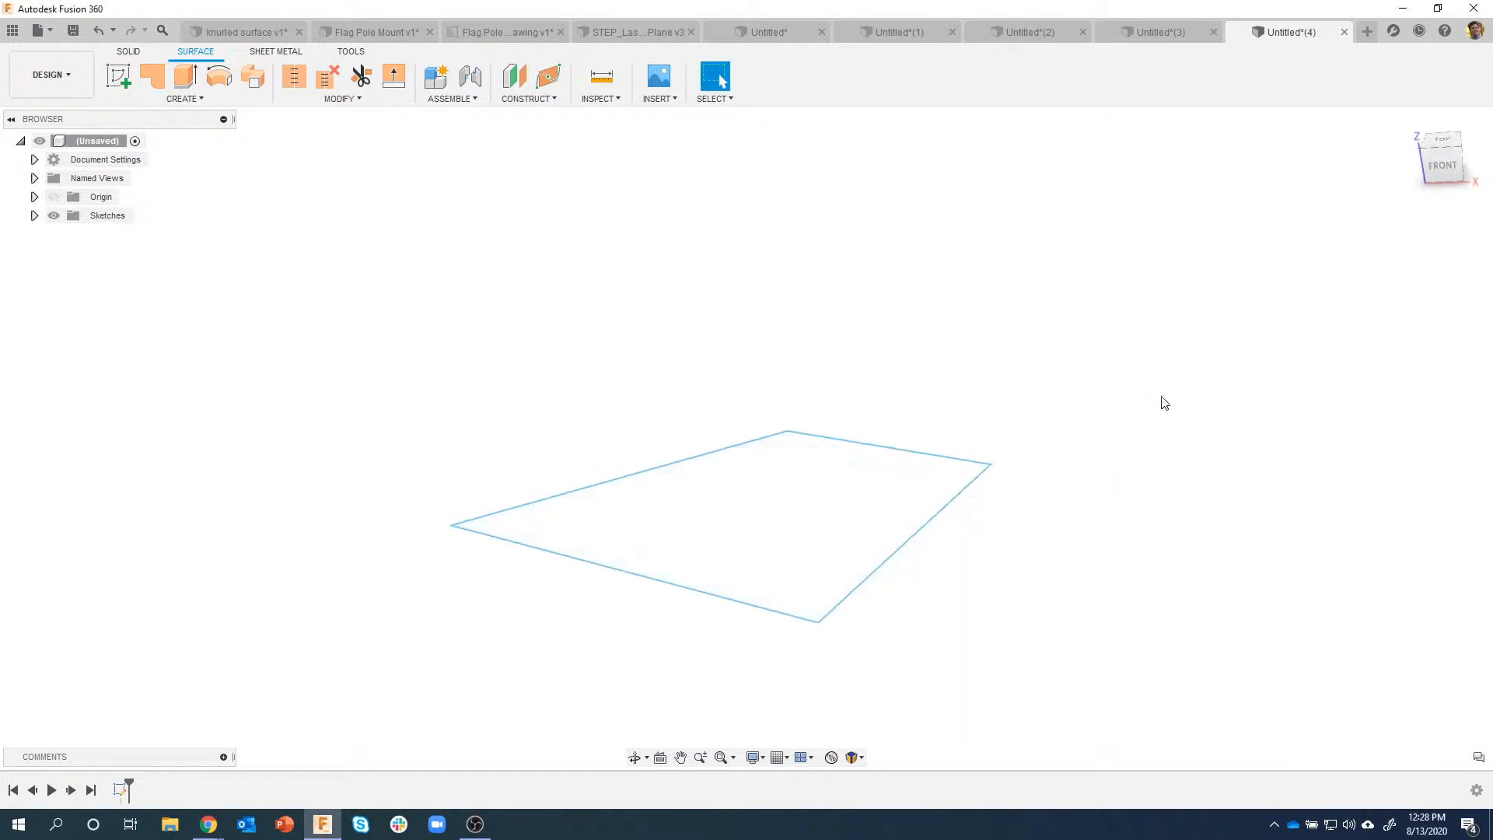
Step: Create a Patch surface as a new body from the four-sided sketch outline
left_click(161, 81)
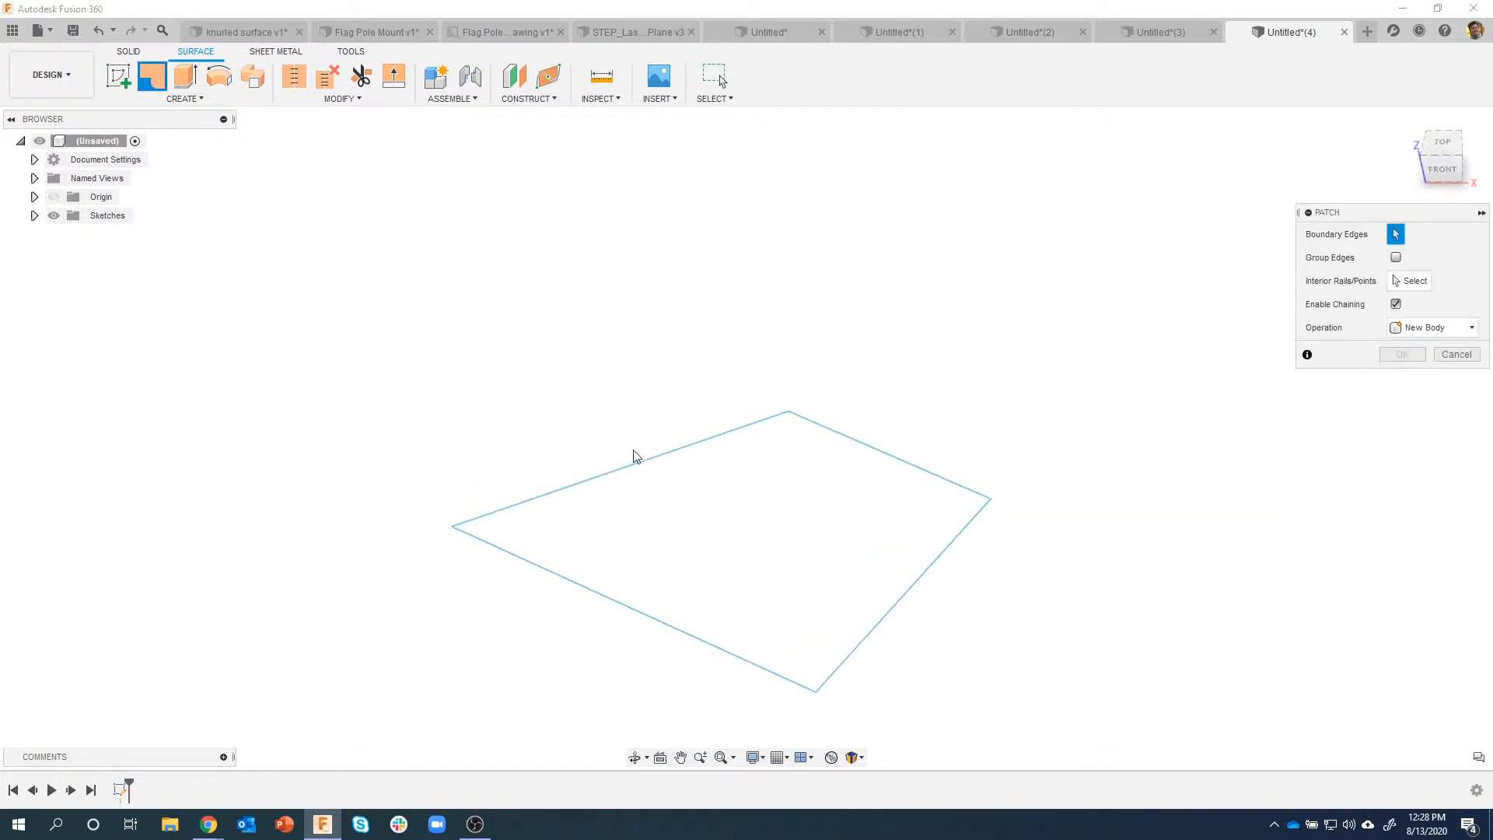
left_click(640, 464)
middle_click_drag(688, 474, 723, 536, "shift")
left_click(1400, 446)
middle_click_drag(1244, 460, 575, 366, "shift")
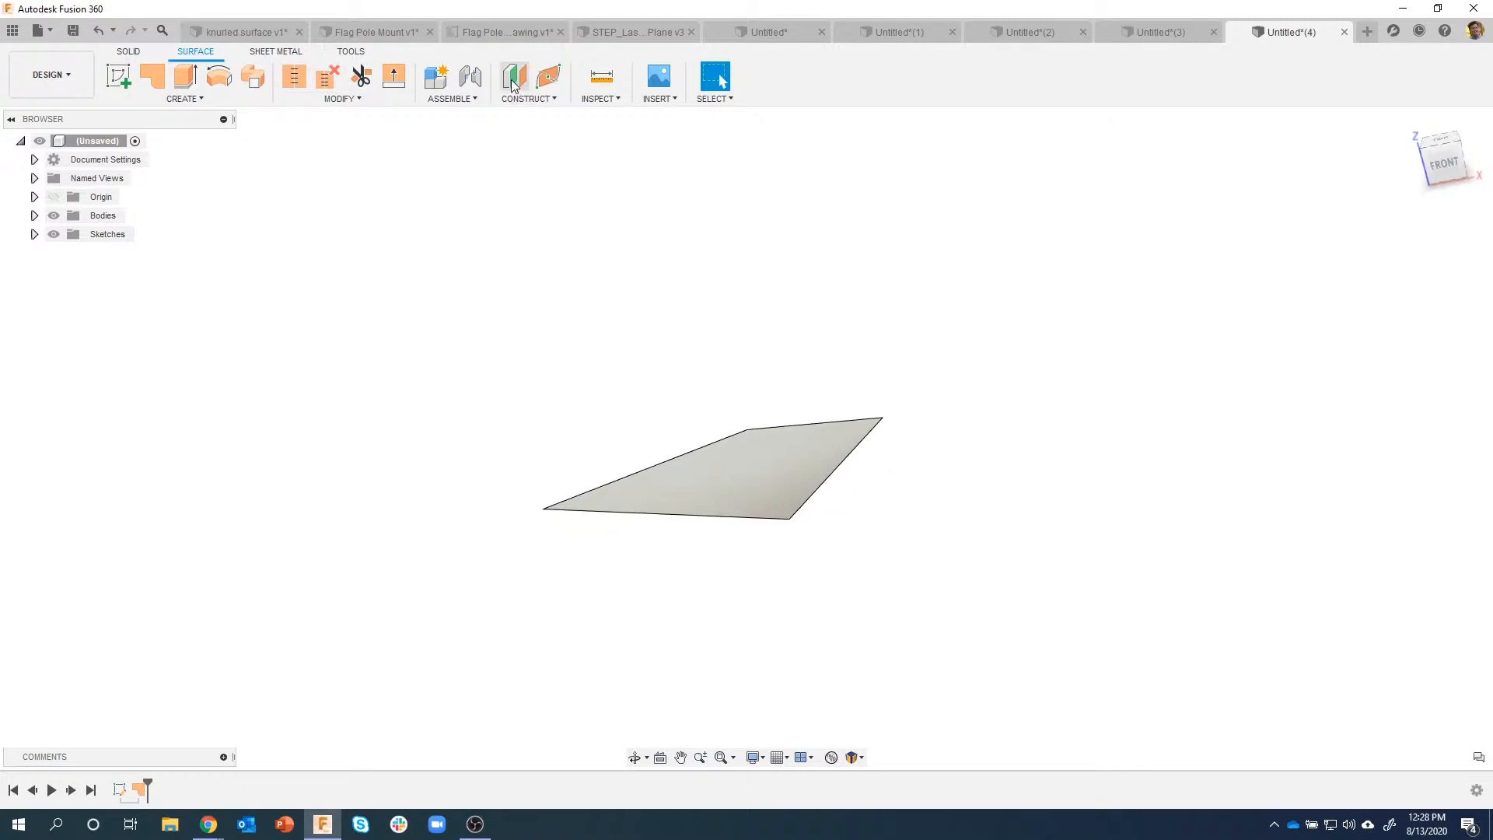
Step: Create a construction plane offset 1.188 in above the XY plane
left_click(513, 78)
middle_click_drag(642, 308, 641, 490, "shift")
left_click(638, 511)
left_click_drag(604, 530, 599, 488)
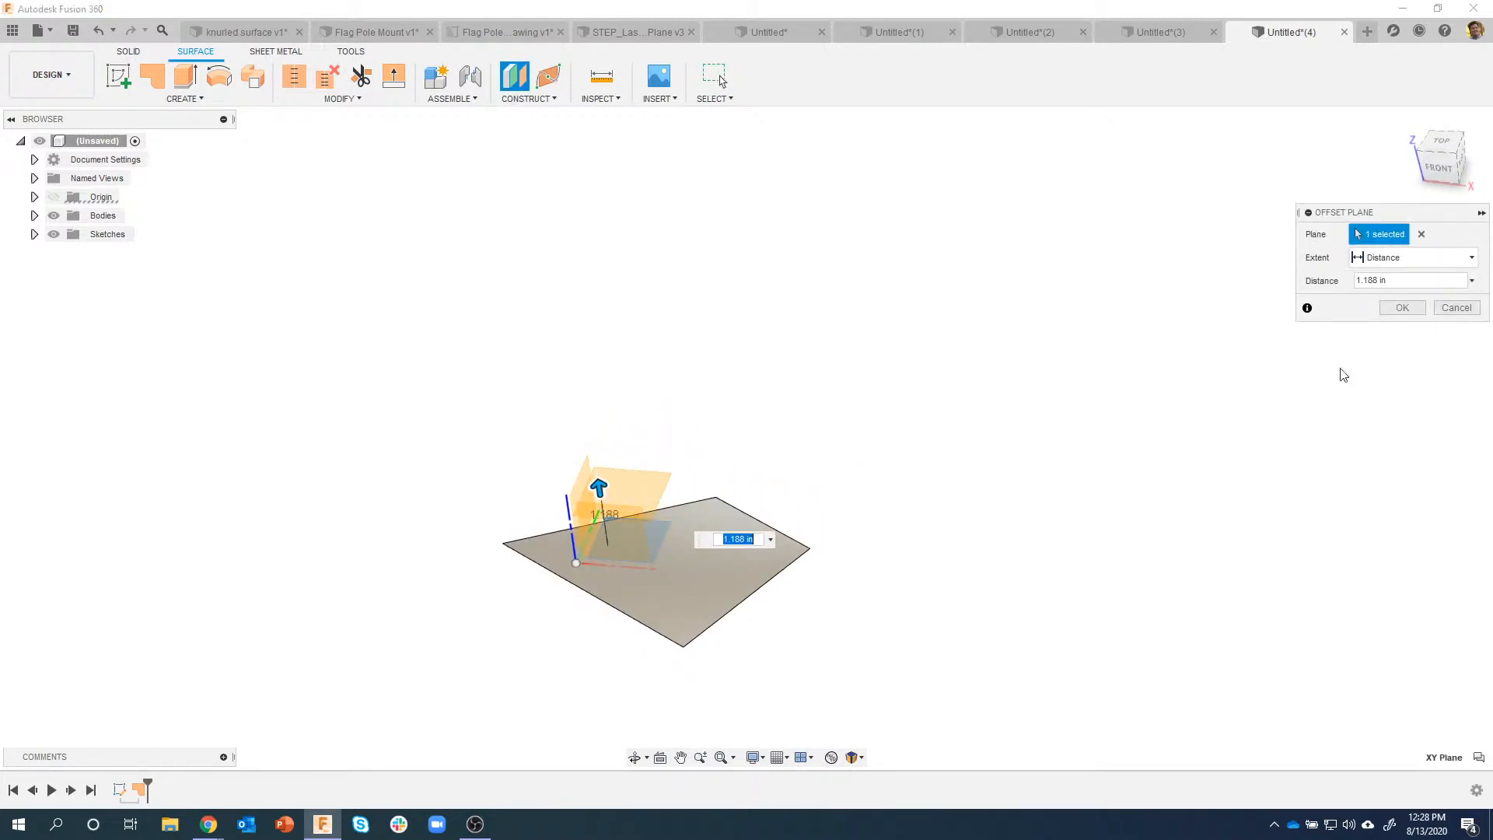
left_click(1402, 308)
Step: Sketch a small circle on the offset plane over the patch surface and finish the sketch
left_click(129, 52)
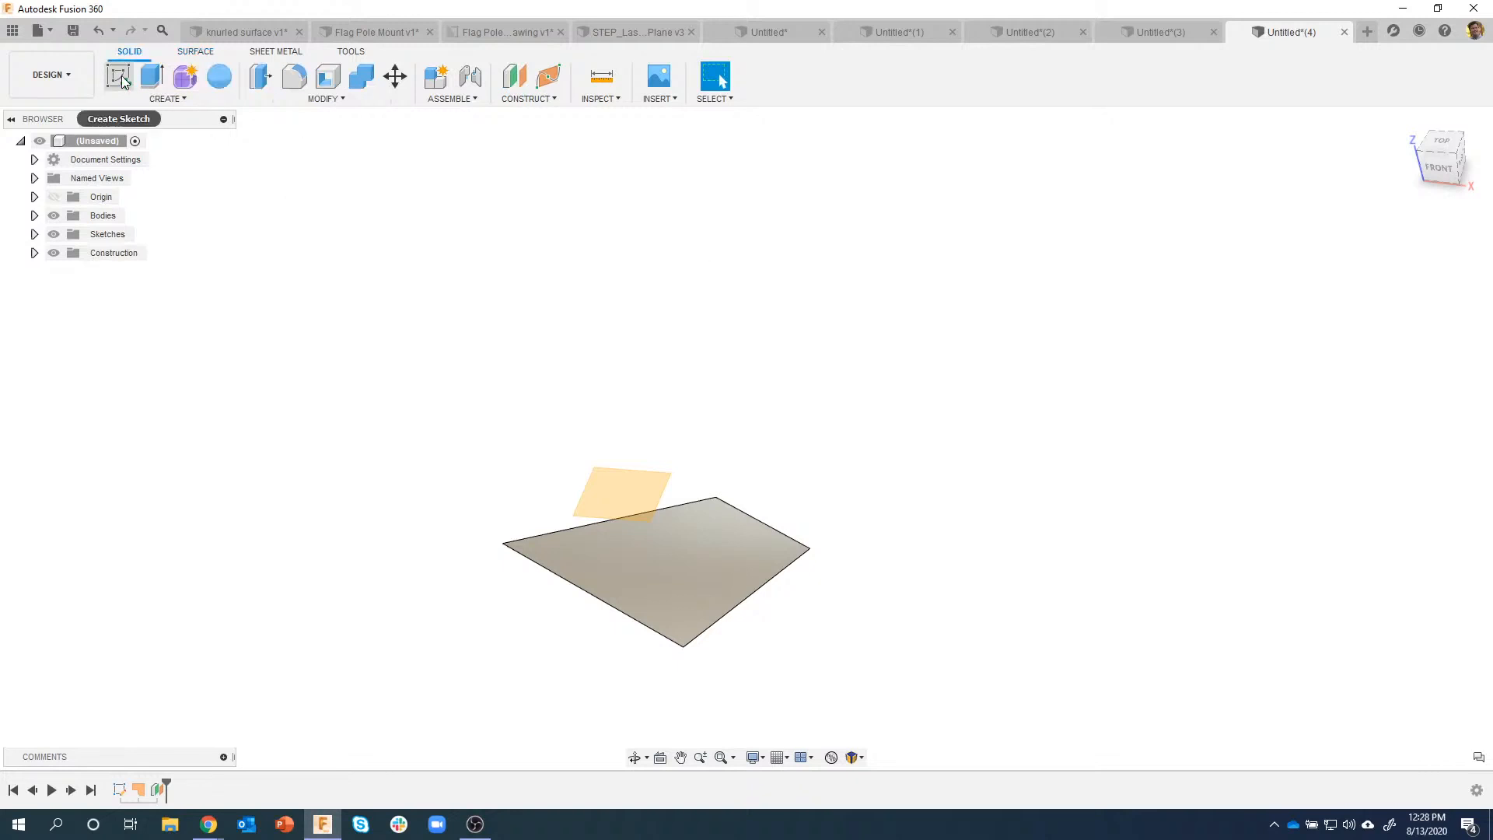
left_click(118, 76)
left_click(633, 484)
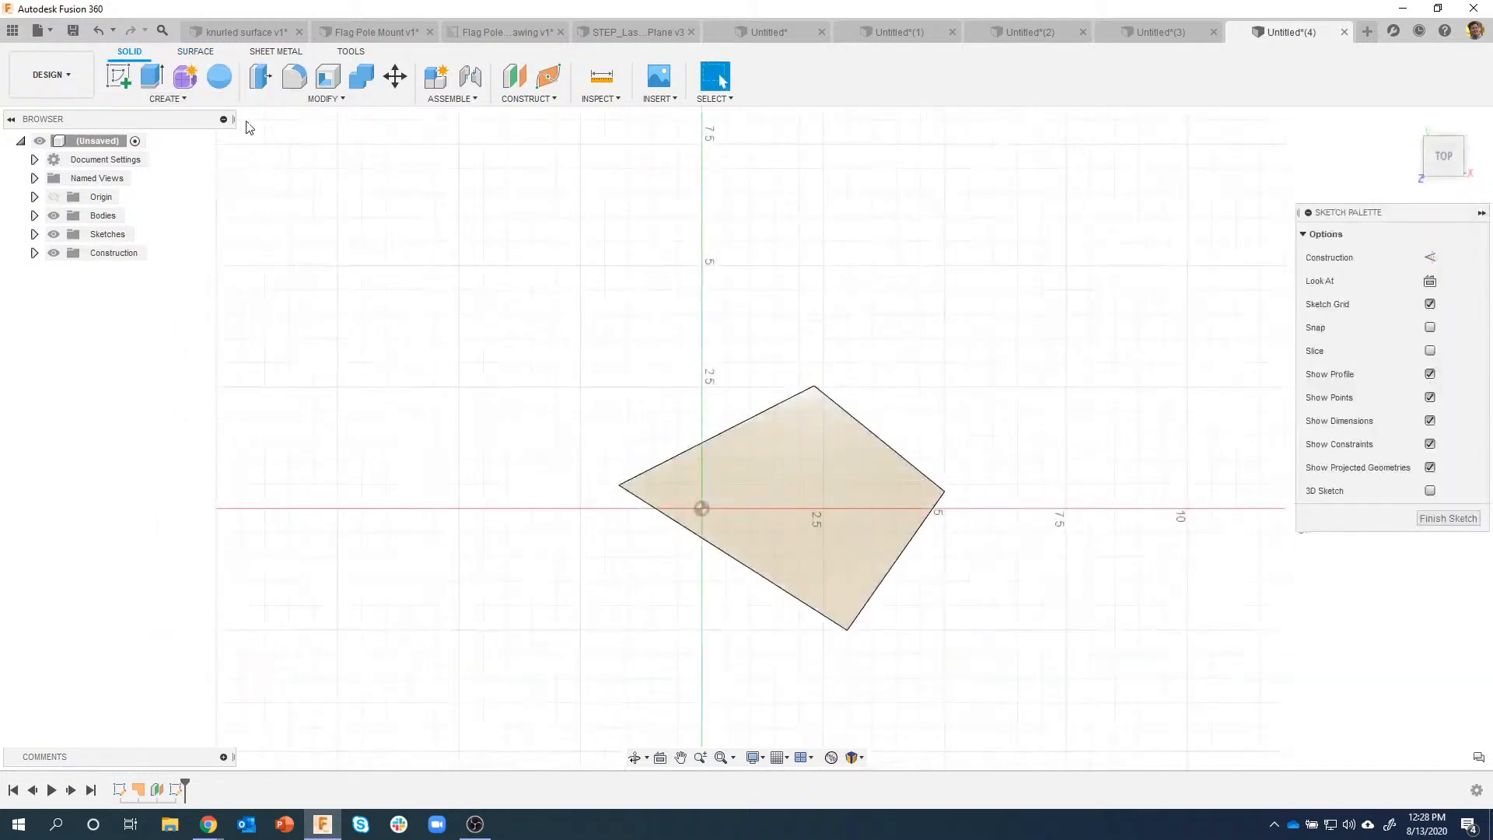
key("c")
left_click(805, 485)
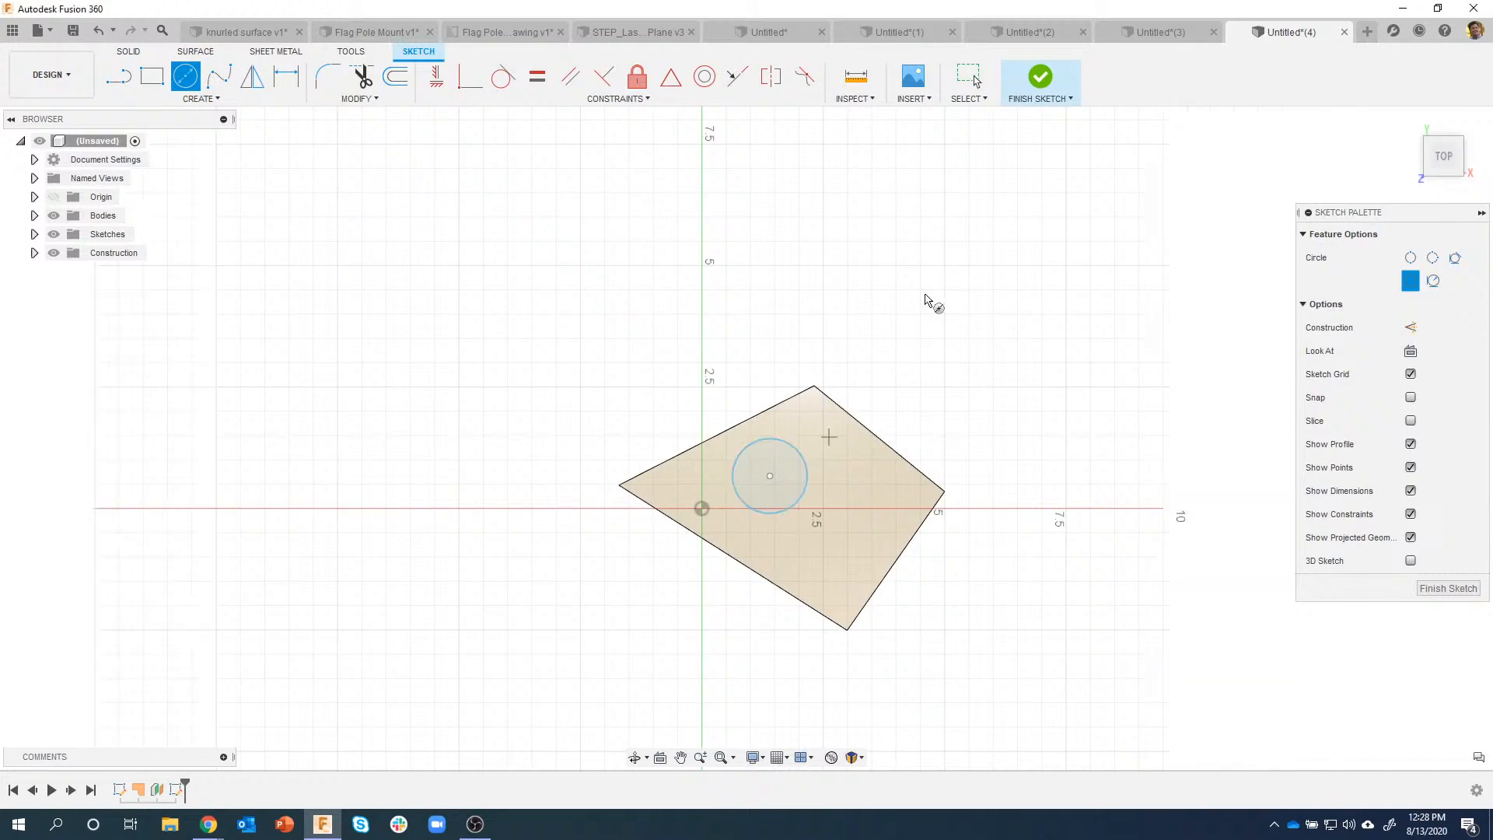
left_click(1040, 80)
Step: Try to emboss the circle profile onto the patch surface, and cancel the command
left_click(167, 99)
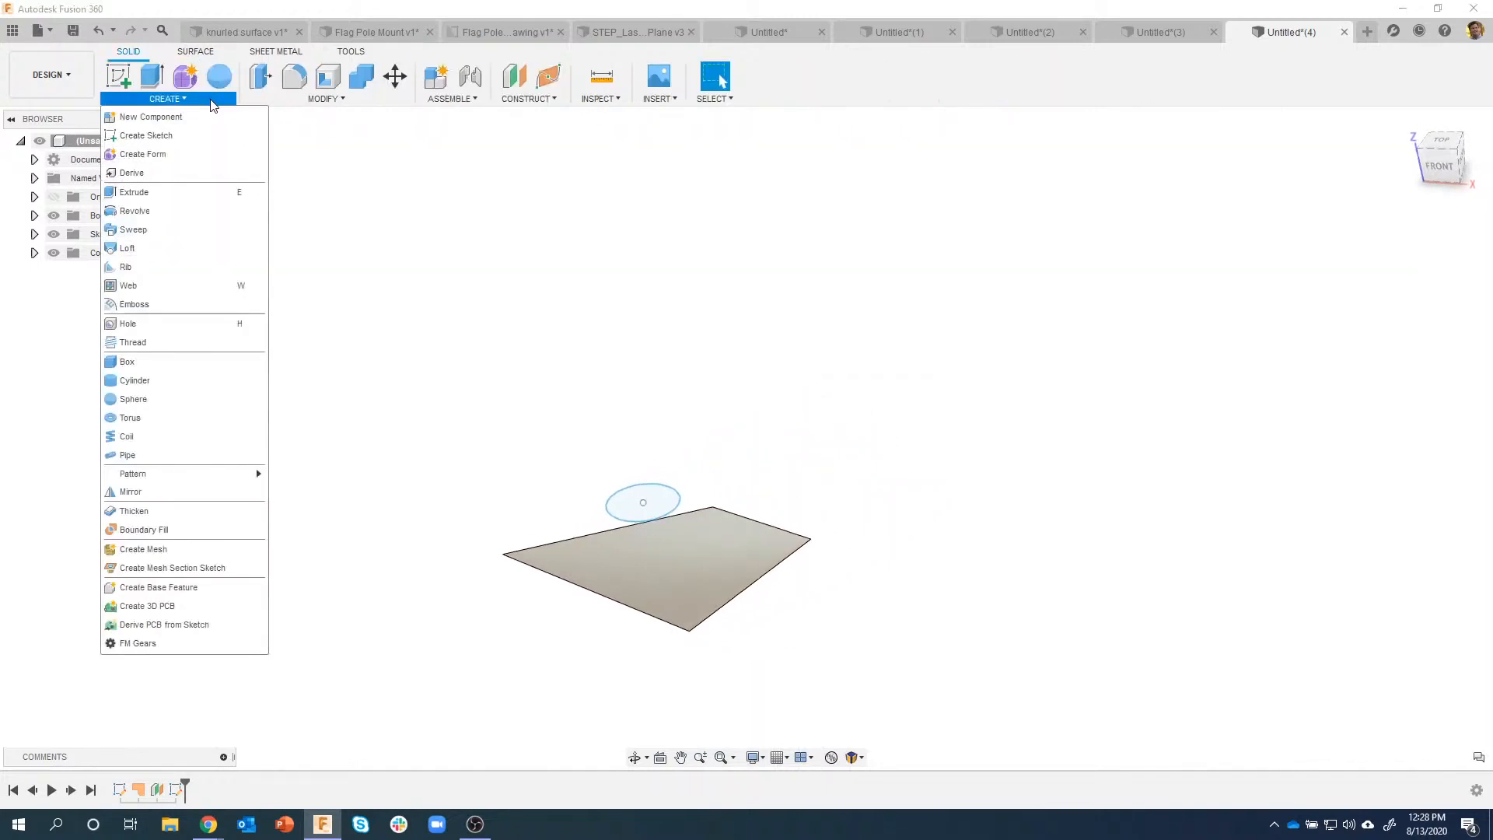
left_click(155, 304)
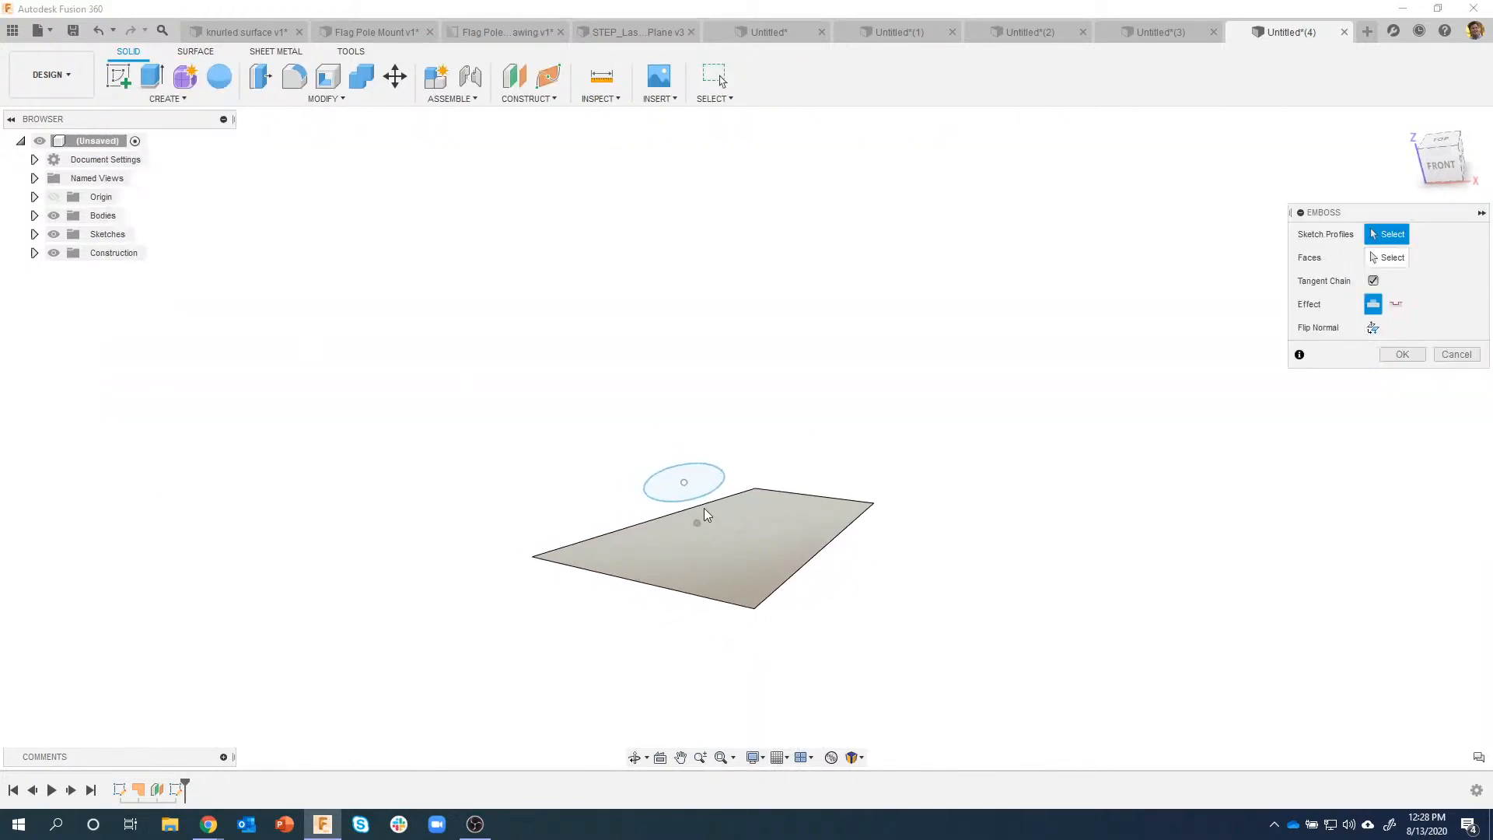
left_click(707, 495)
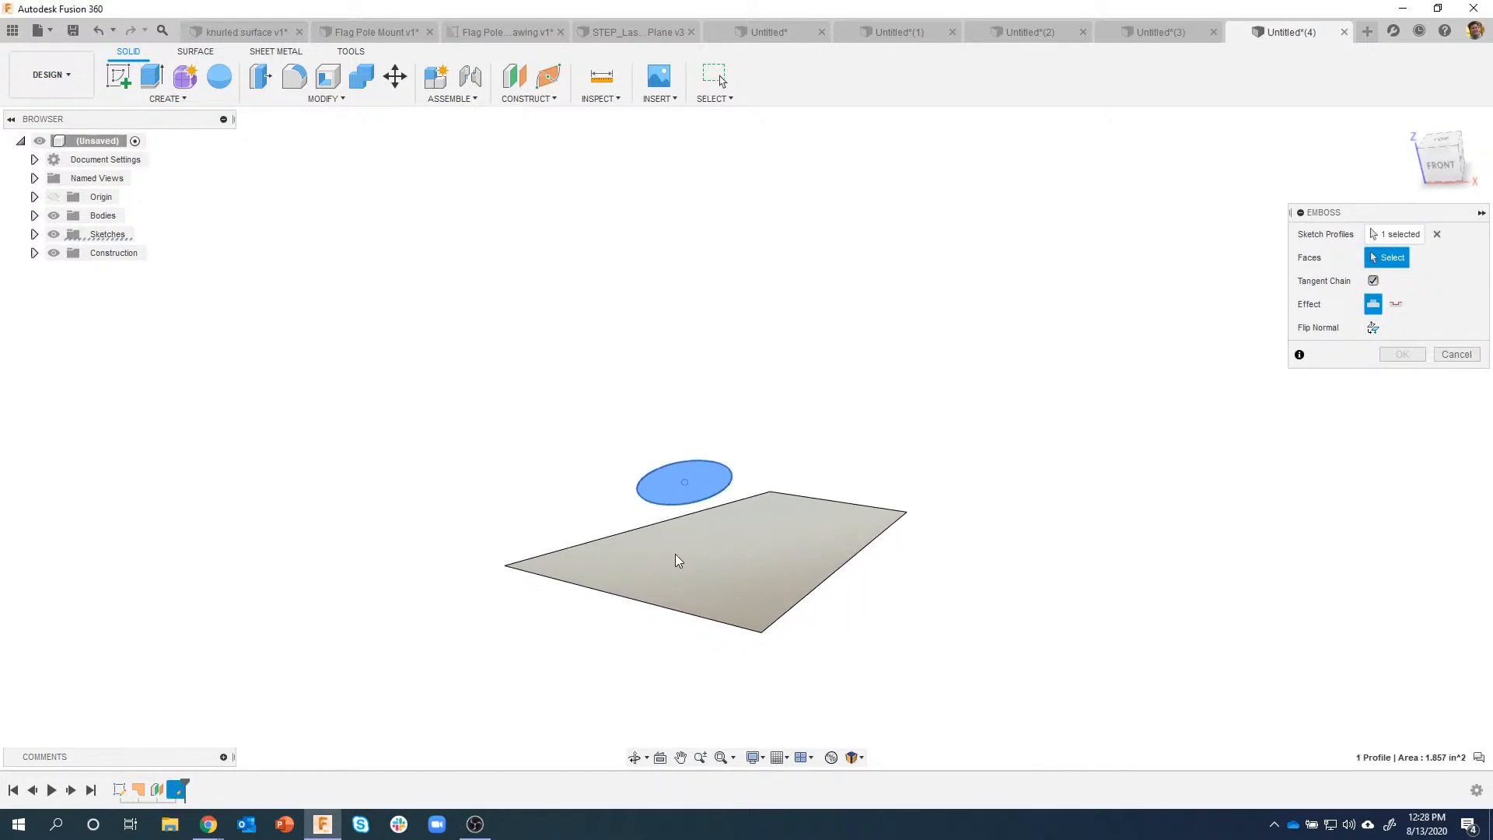
left_click(1455, 355)
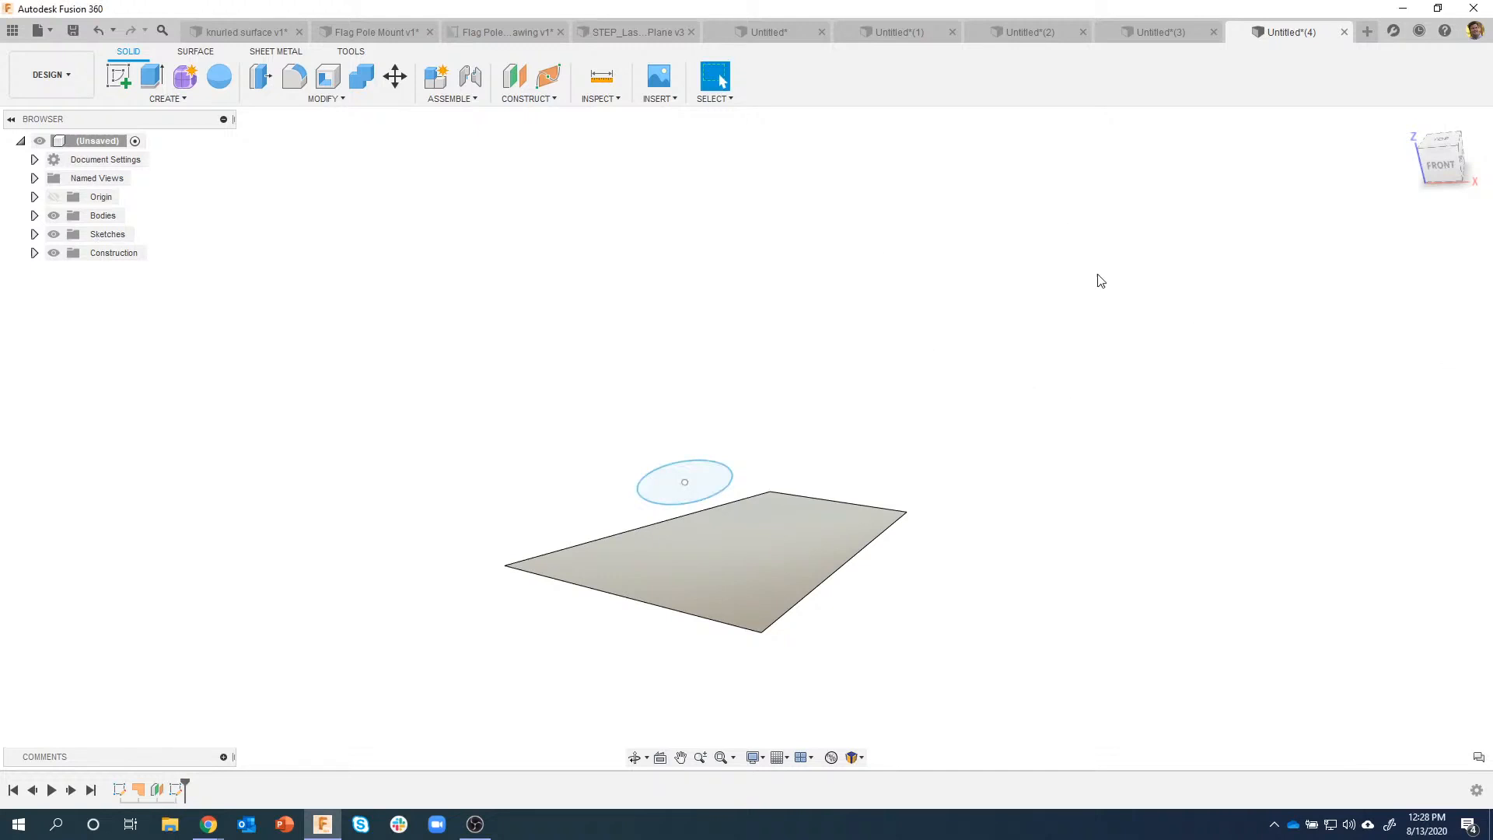
left_click(168, 99)
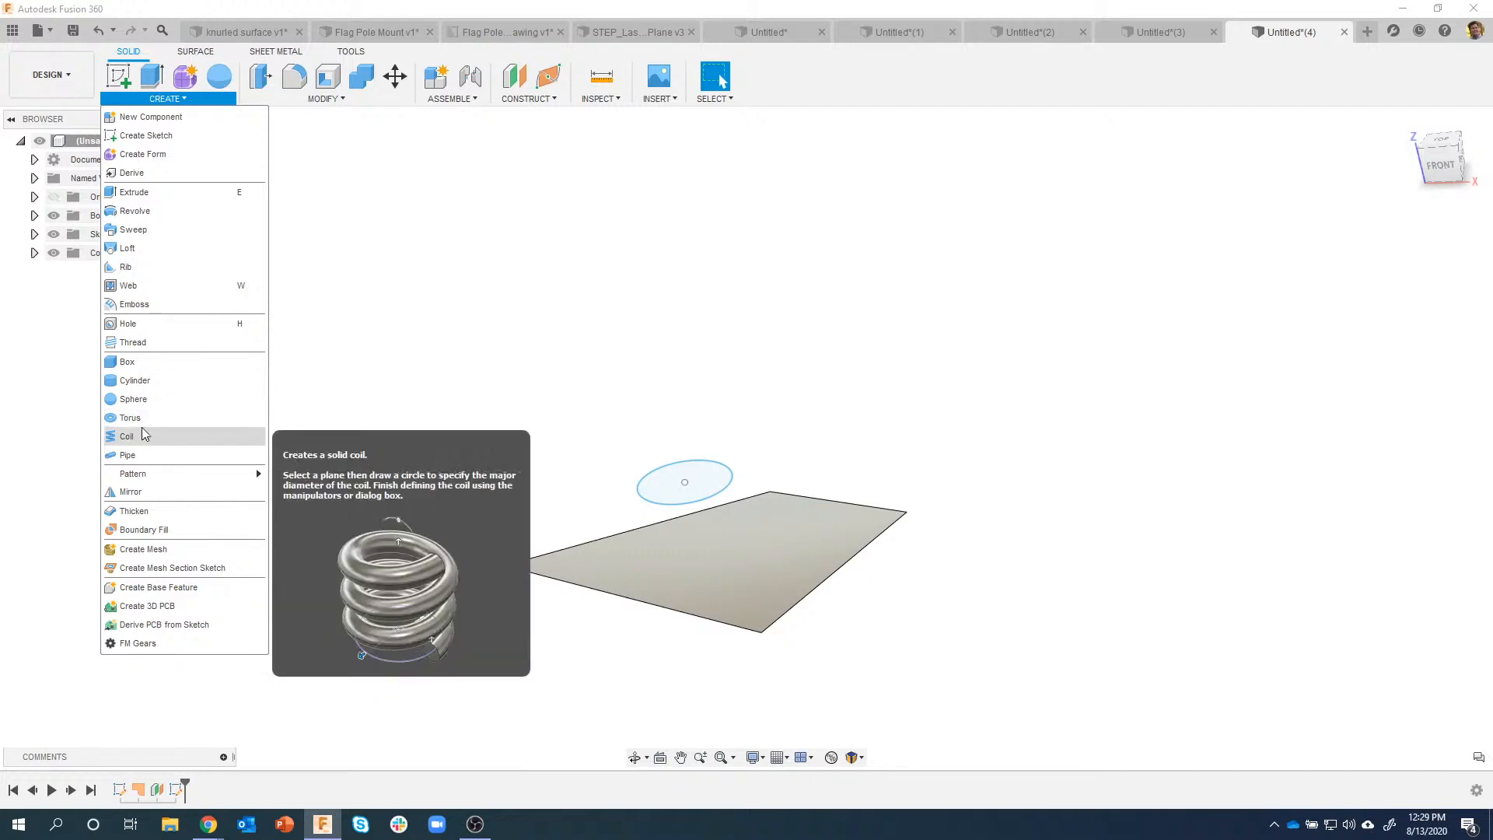
Step: Review the earlier emboss examples: the vent slots, the eagle on the cone and the MADE IN U.S.A. text on the Flag Pole Mount
left_click(1150, 39)
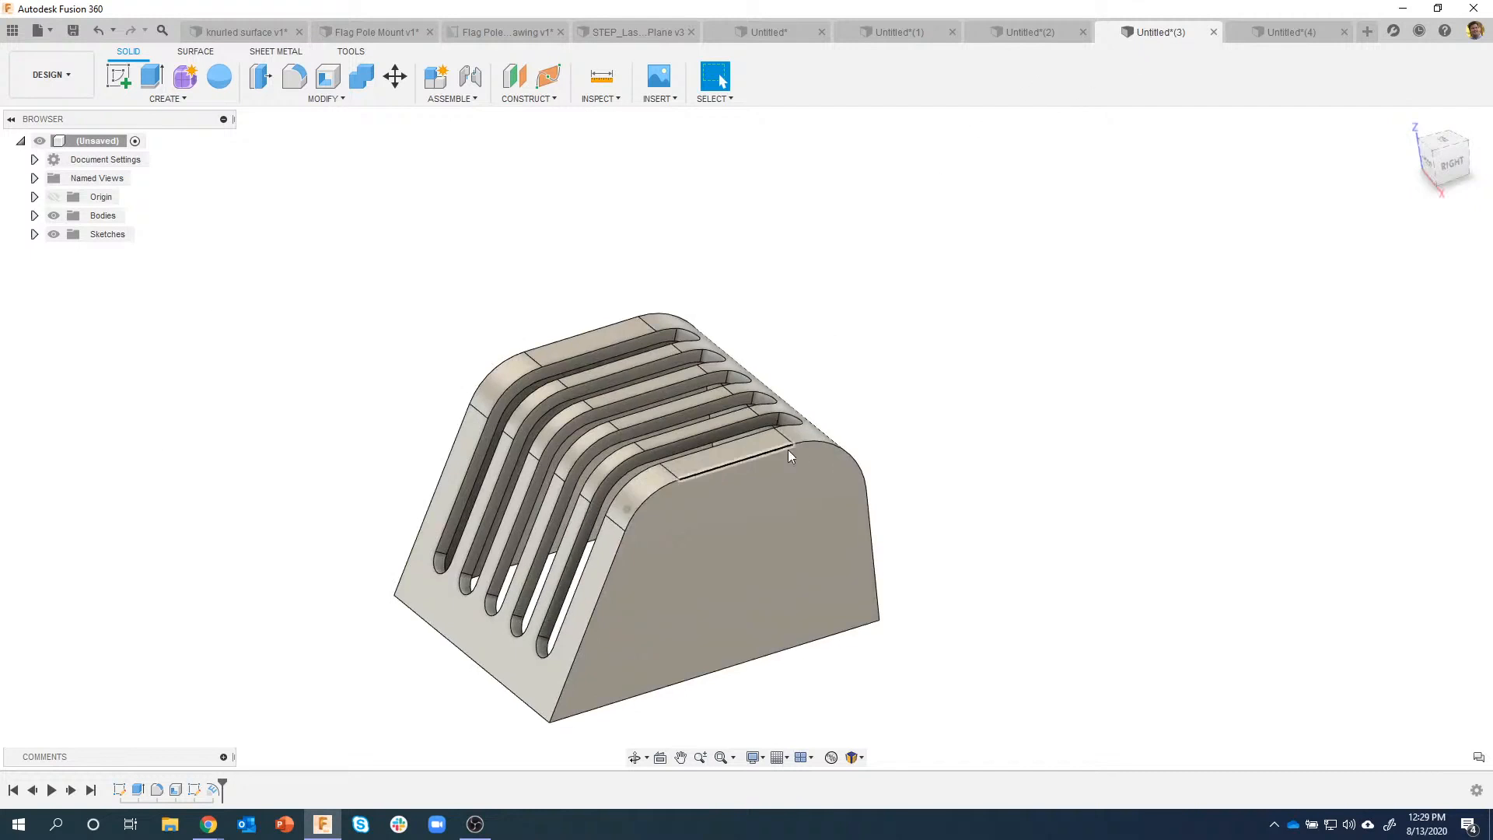
left_click(1008, 38)
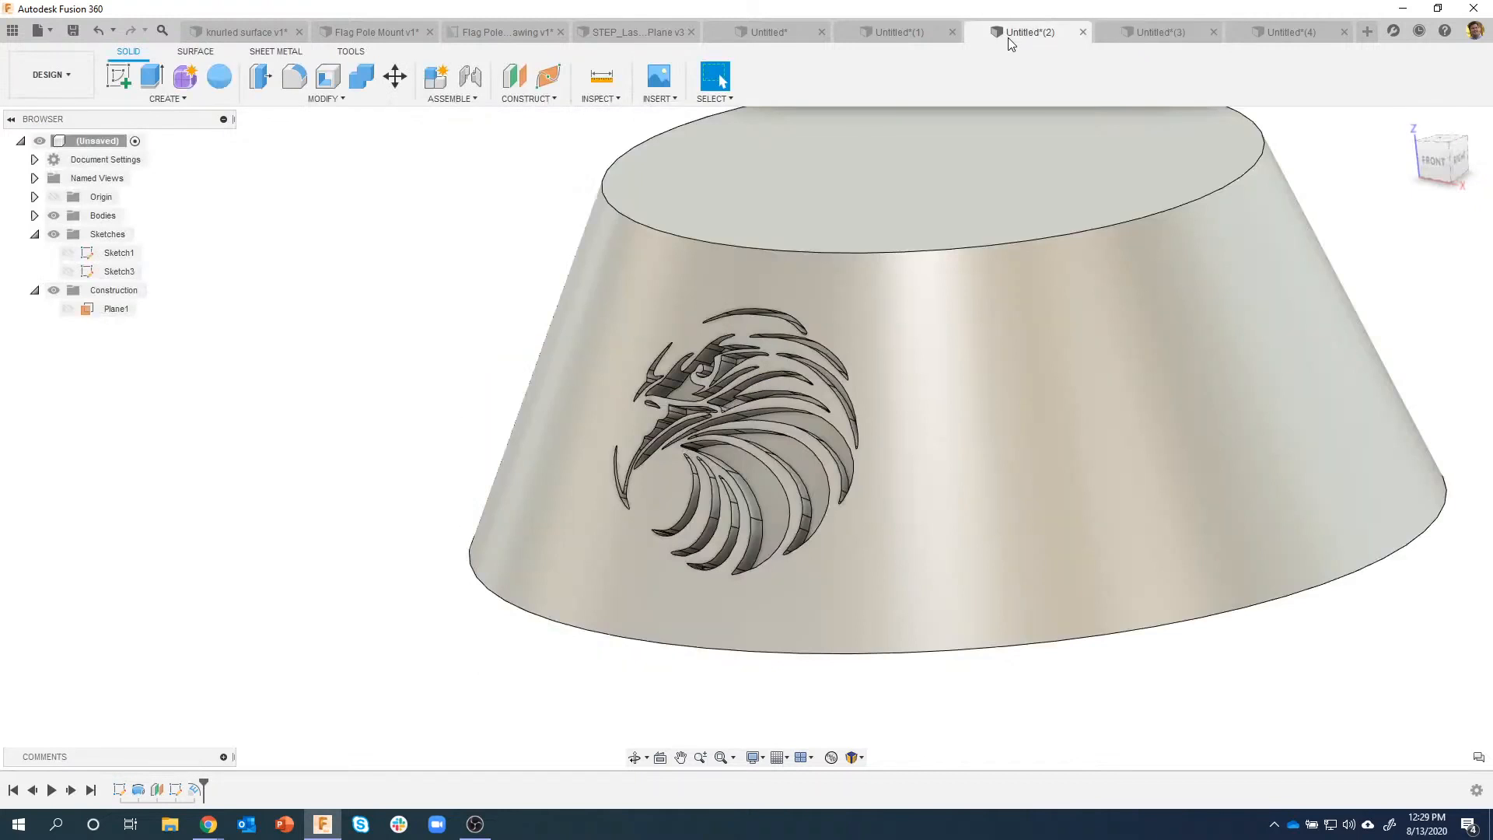
middle_click_drag(867, 436, 1278, 357, "shift")
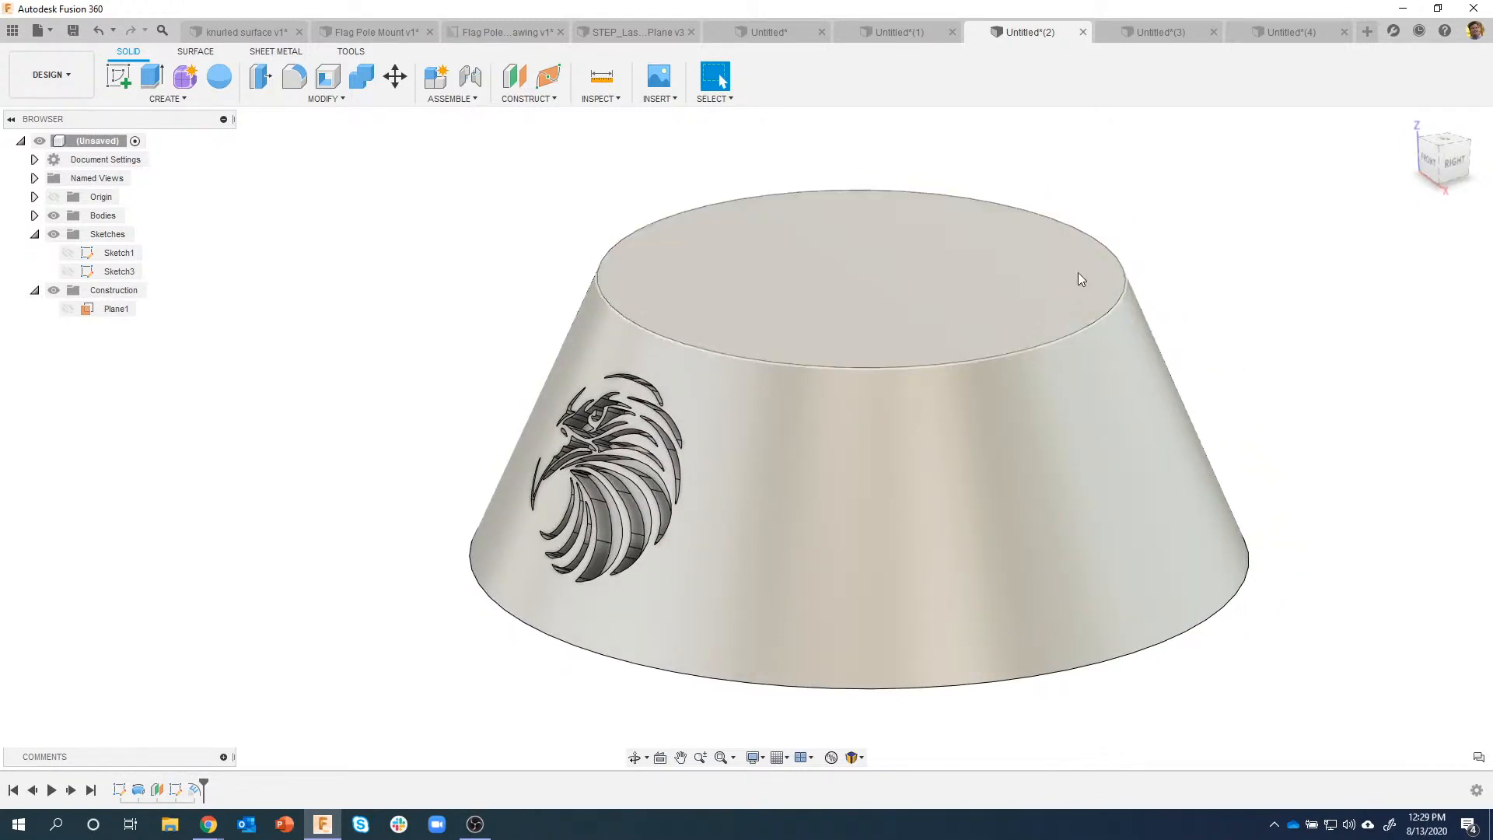
left_click(511, 38)
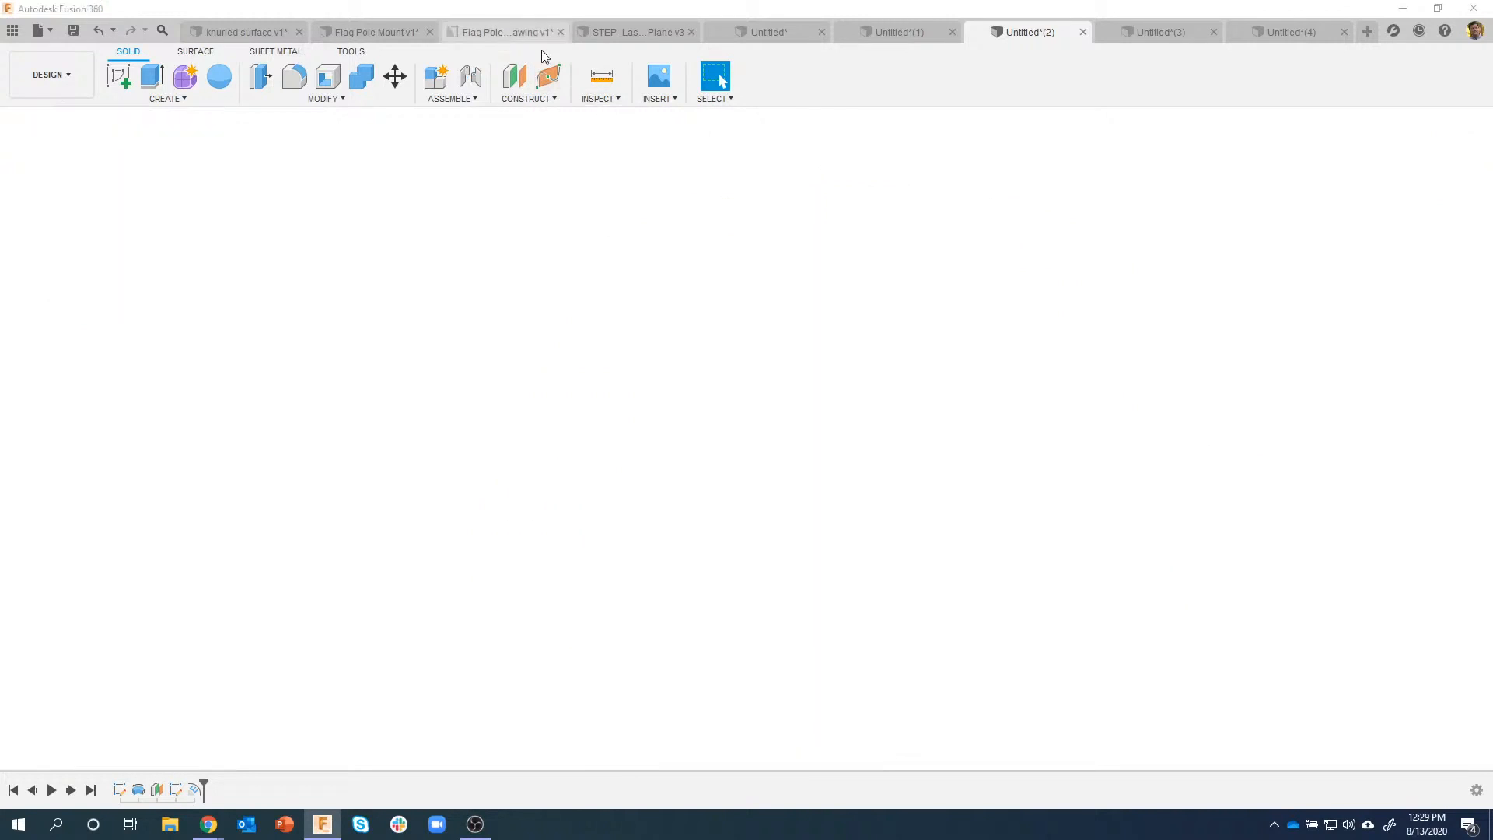
left_click(358, 37)
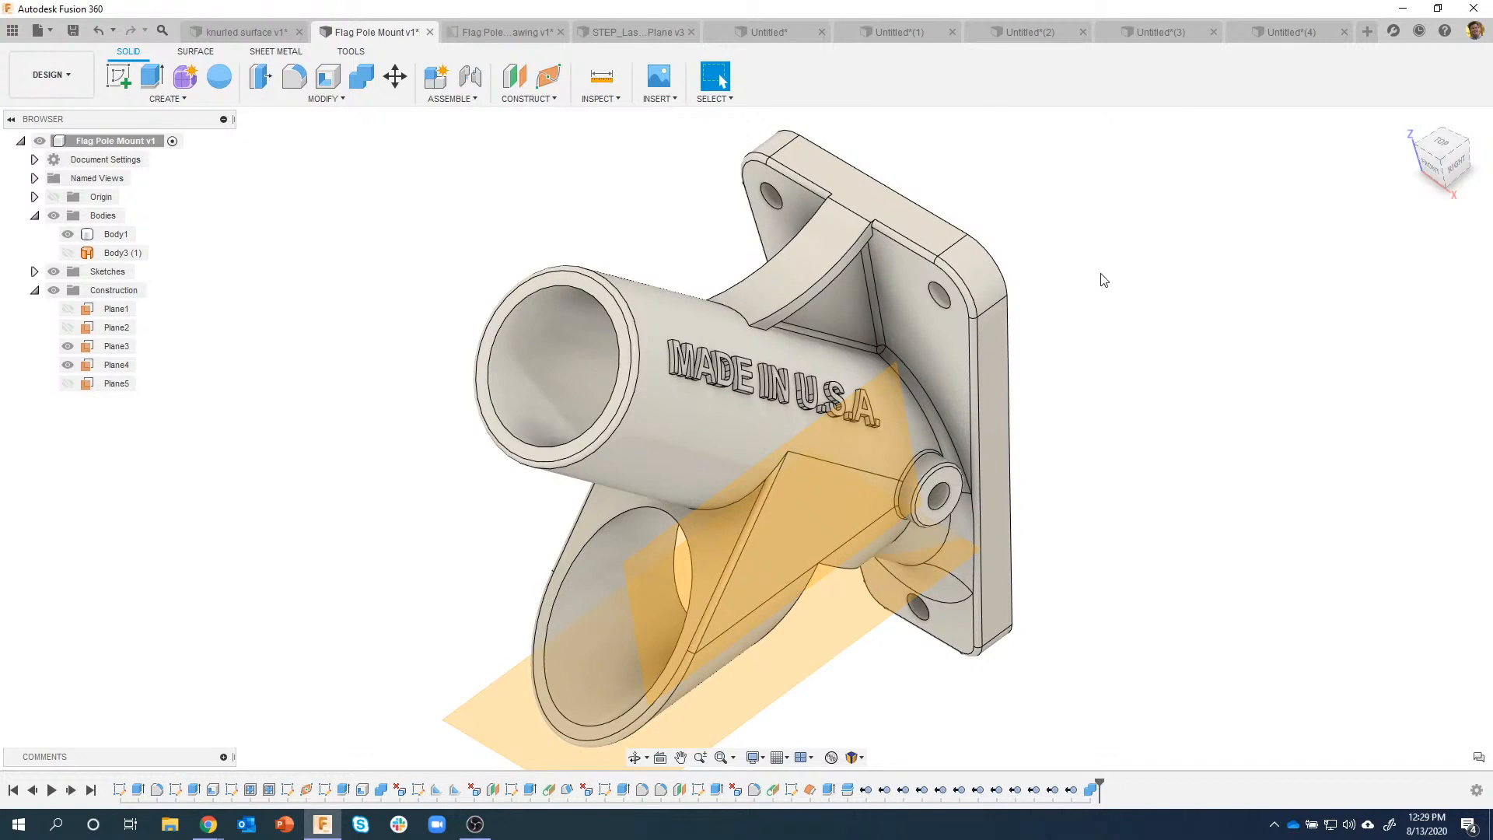
scroll(927, 351, "up", 3)
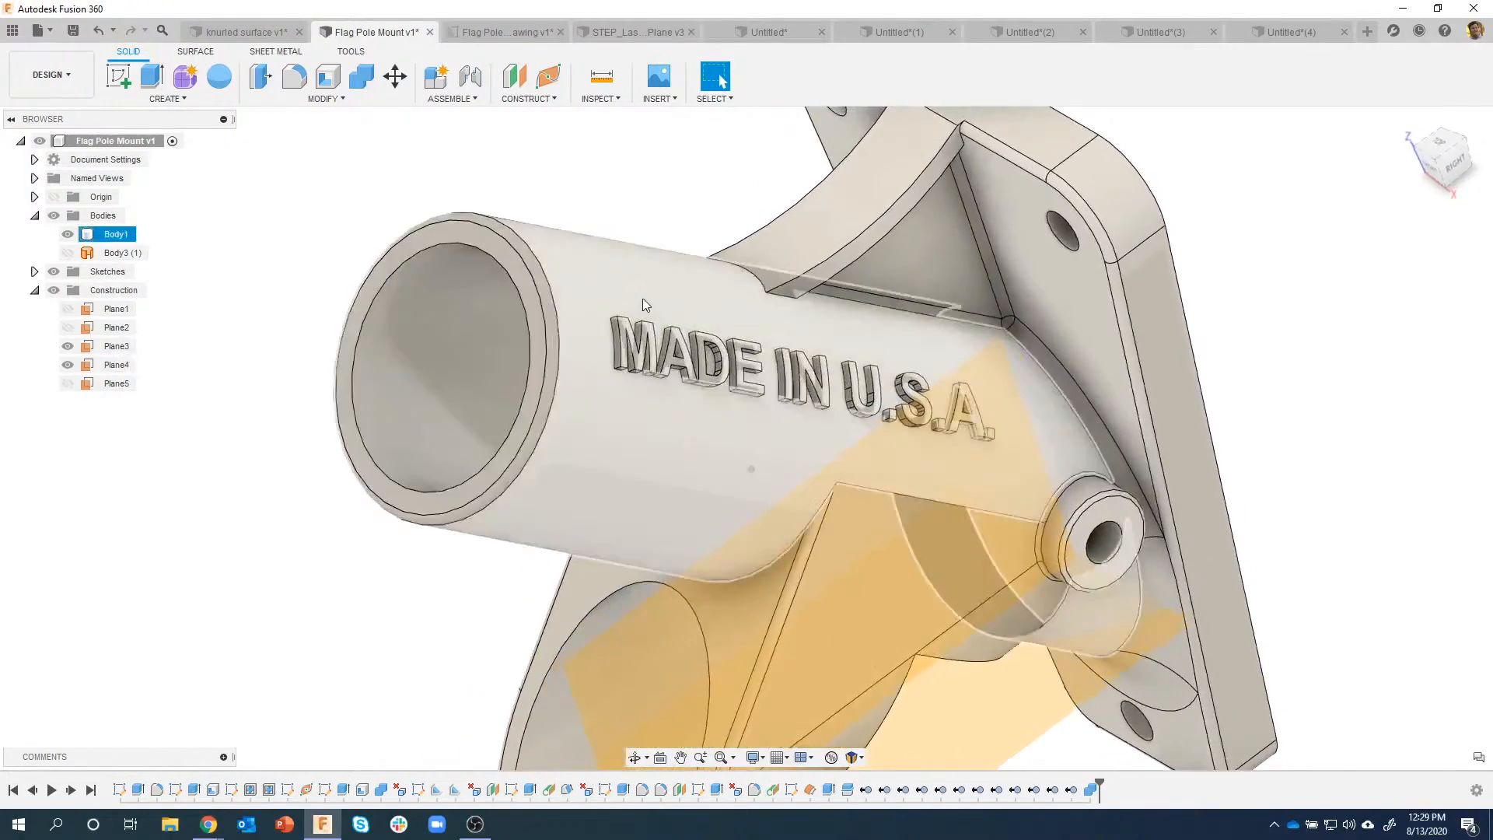
scroll(642, 297, "up", 4)
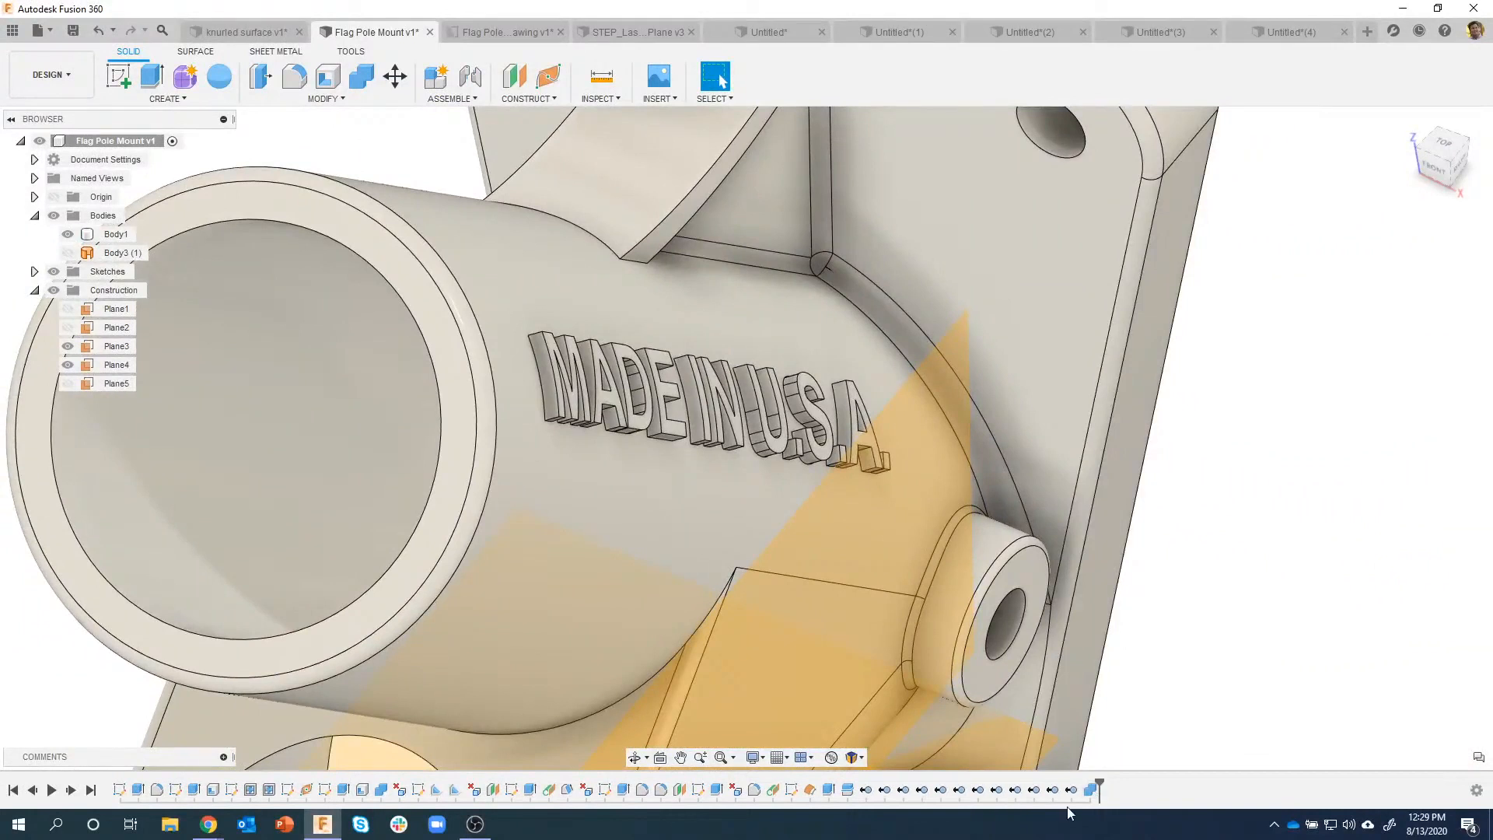
Step: Select the timeline features from Plane5 through the final Combine to see which ones make up the MADE IN U.S.A. lettering
left_click(1089, 790)
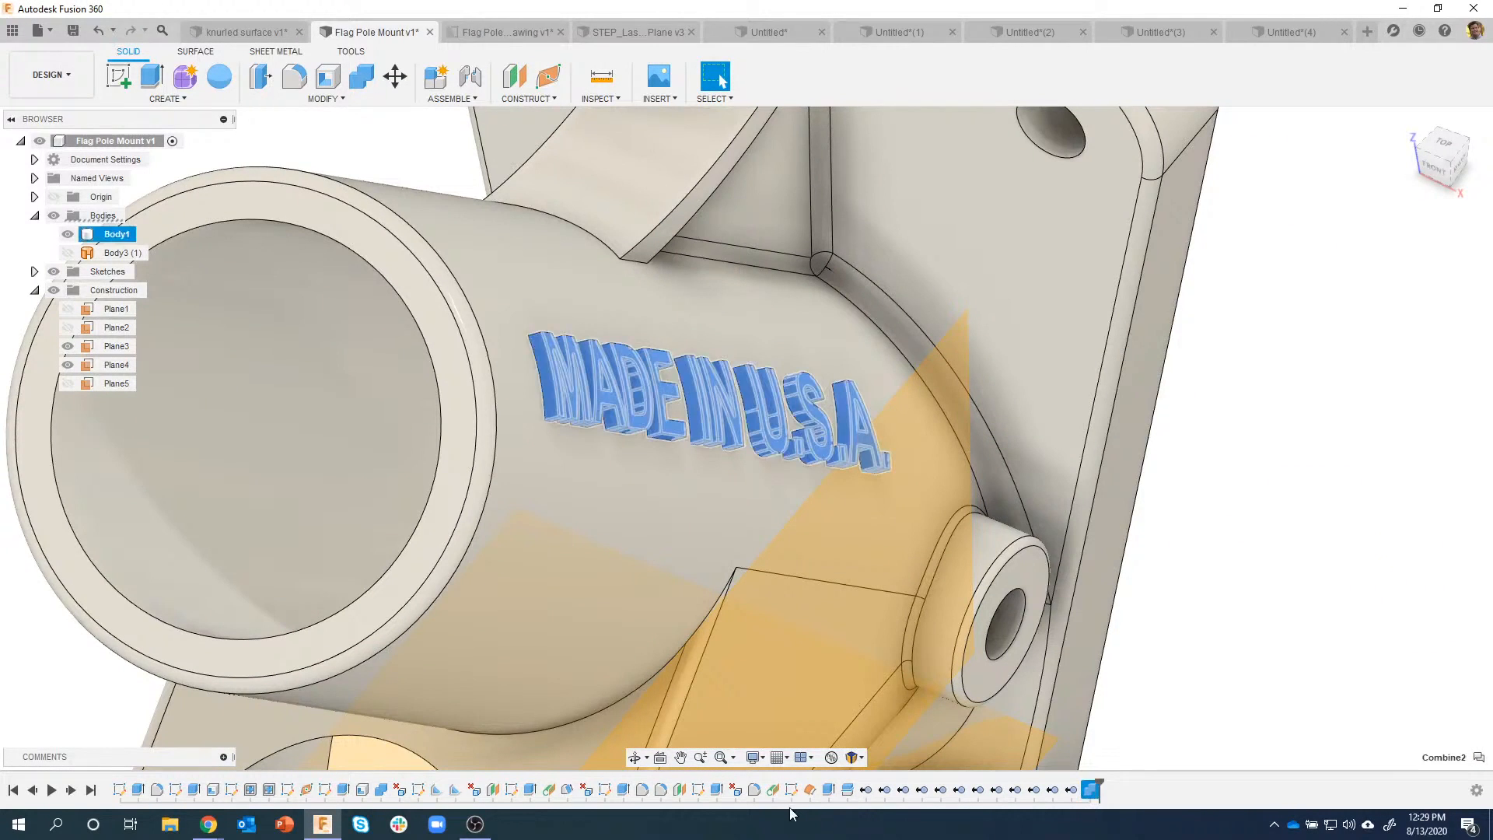
left_click(771, 791, "shift")
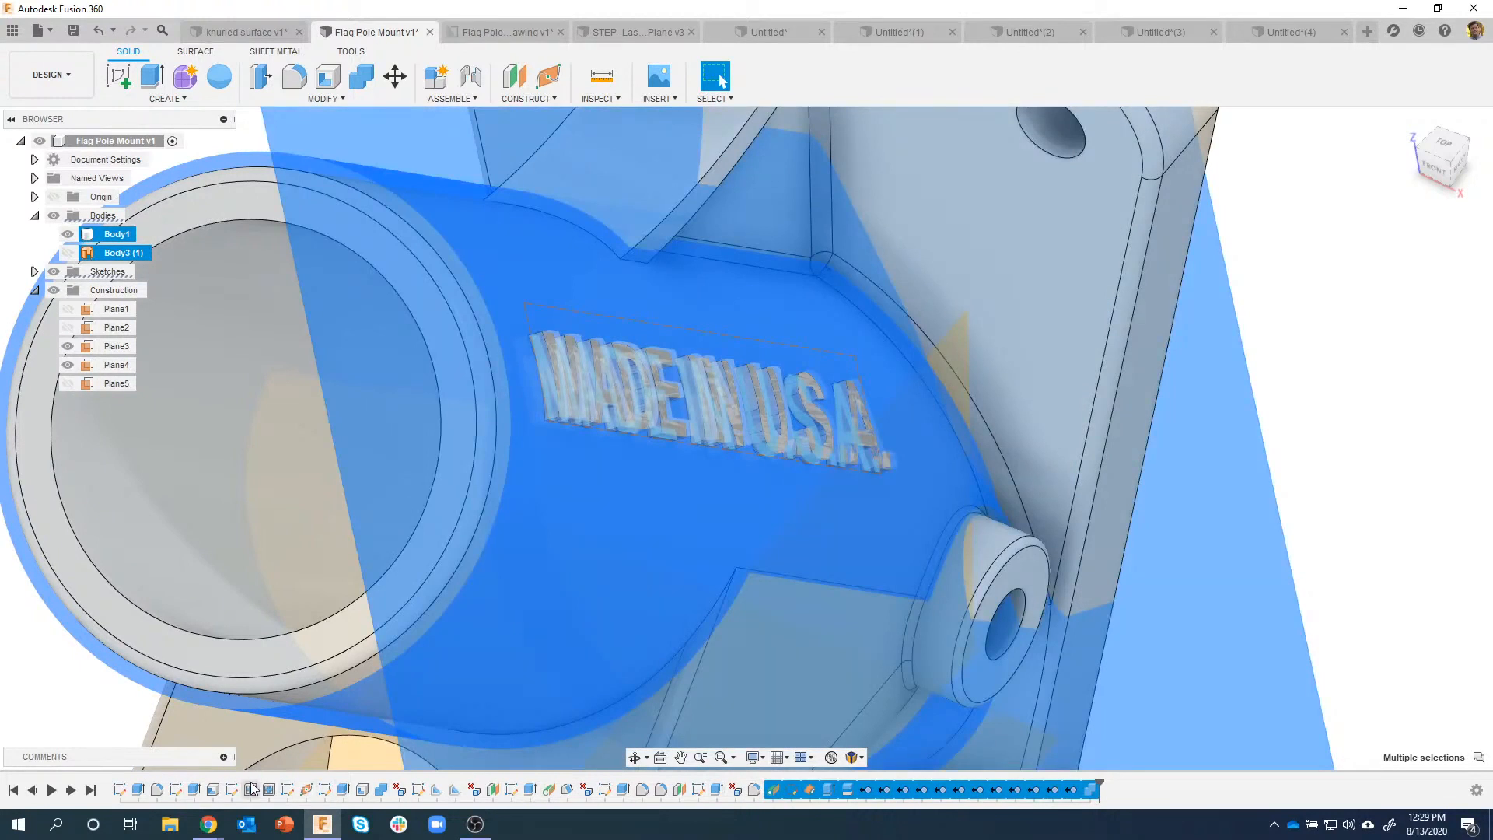
middle_click_drag(1335, 373, 1270, 436, "shift")
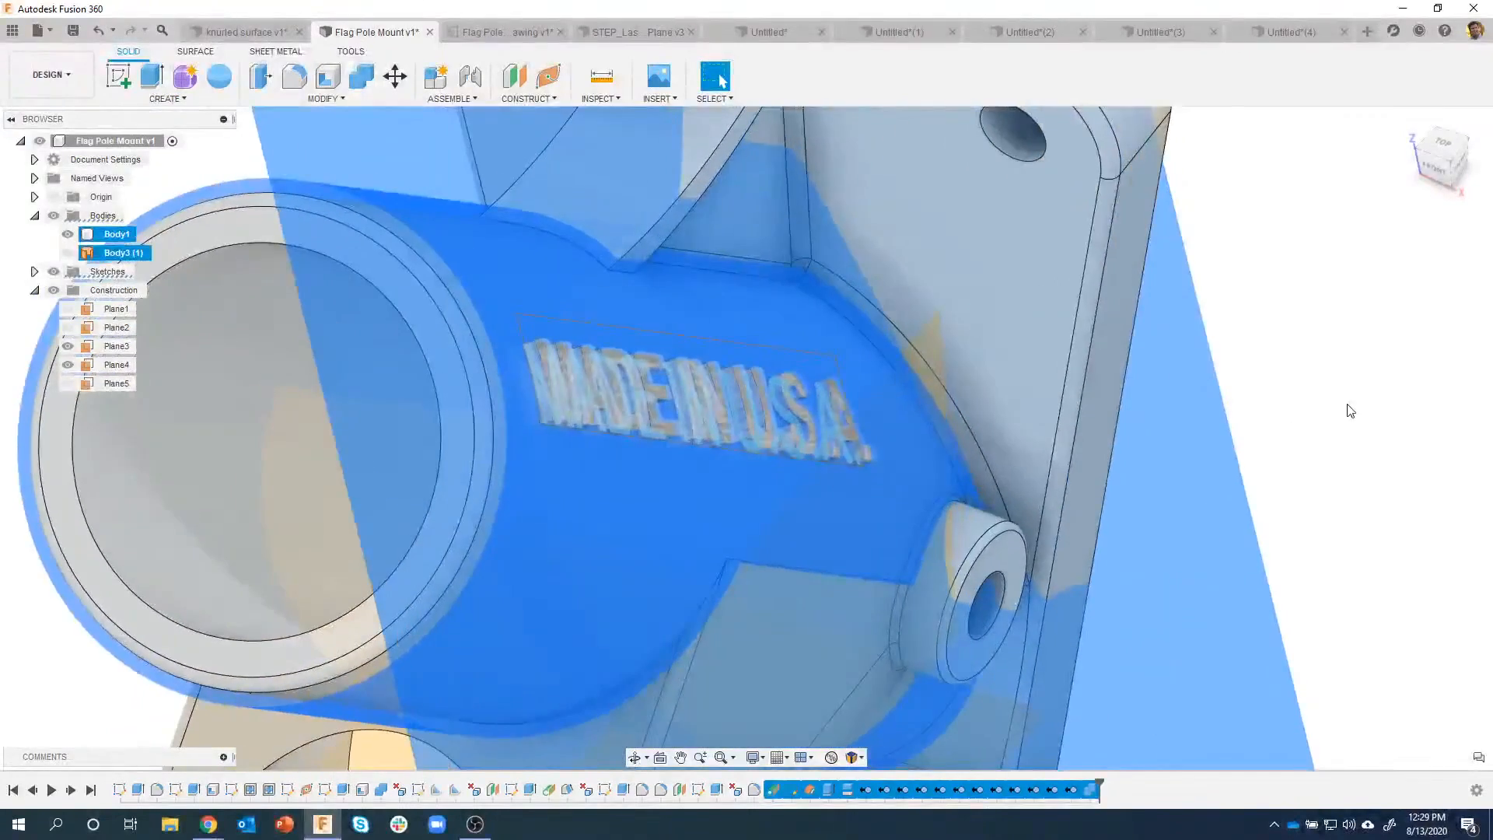
left_click(1360, 410)
scroll(630, 443, "down", 1)
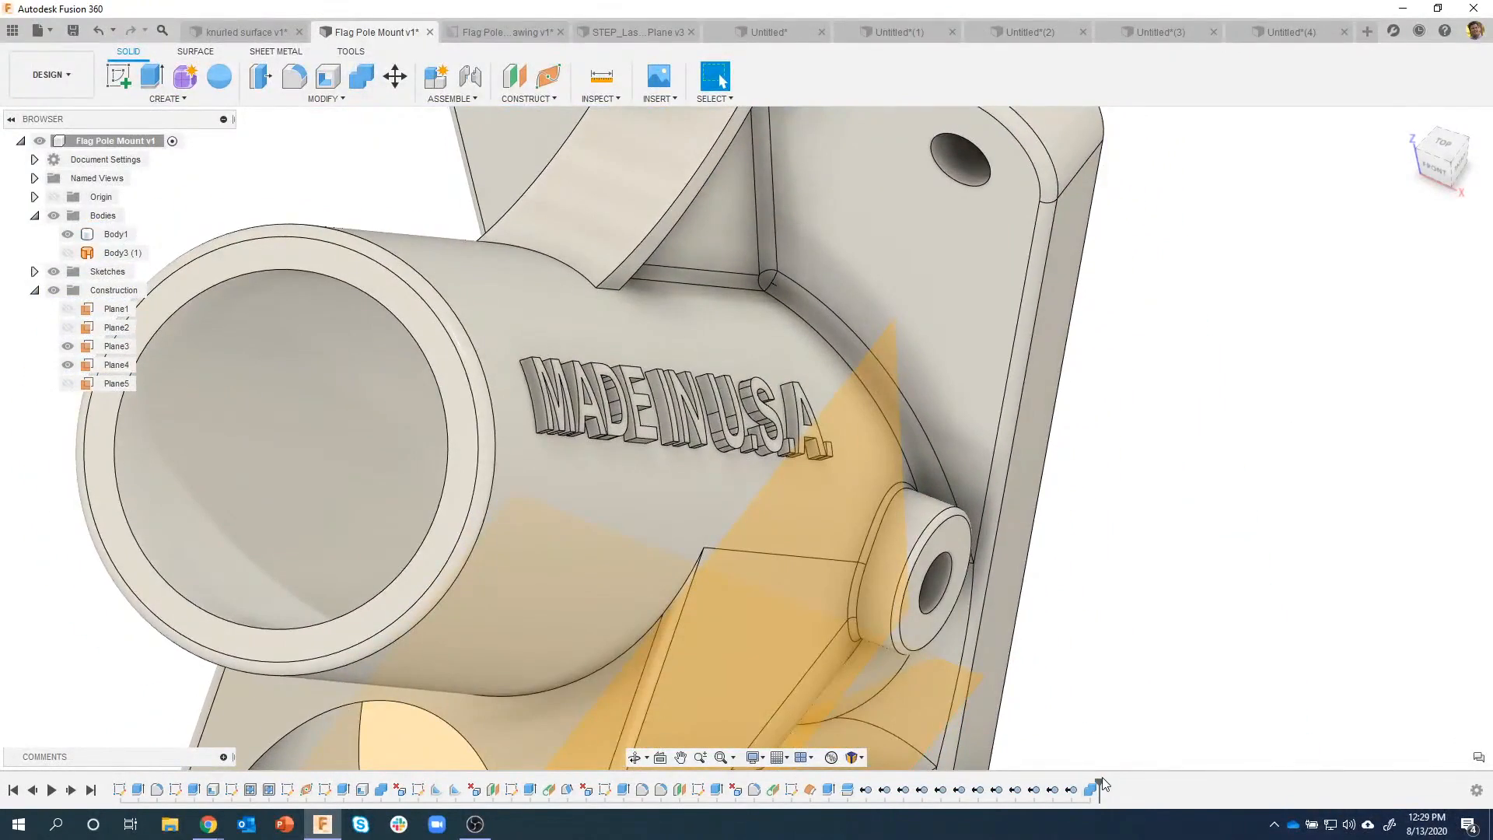
Step: Roll the timeline back to just after Plane5 and show that plane beside the tube
left_click_drag(1100, 780, 959, 780)
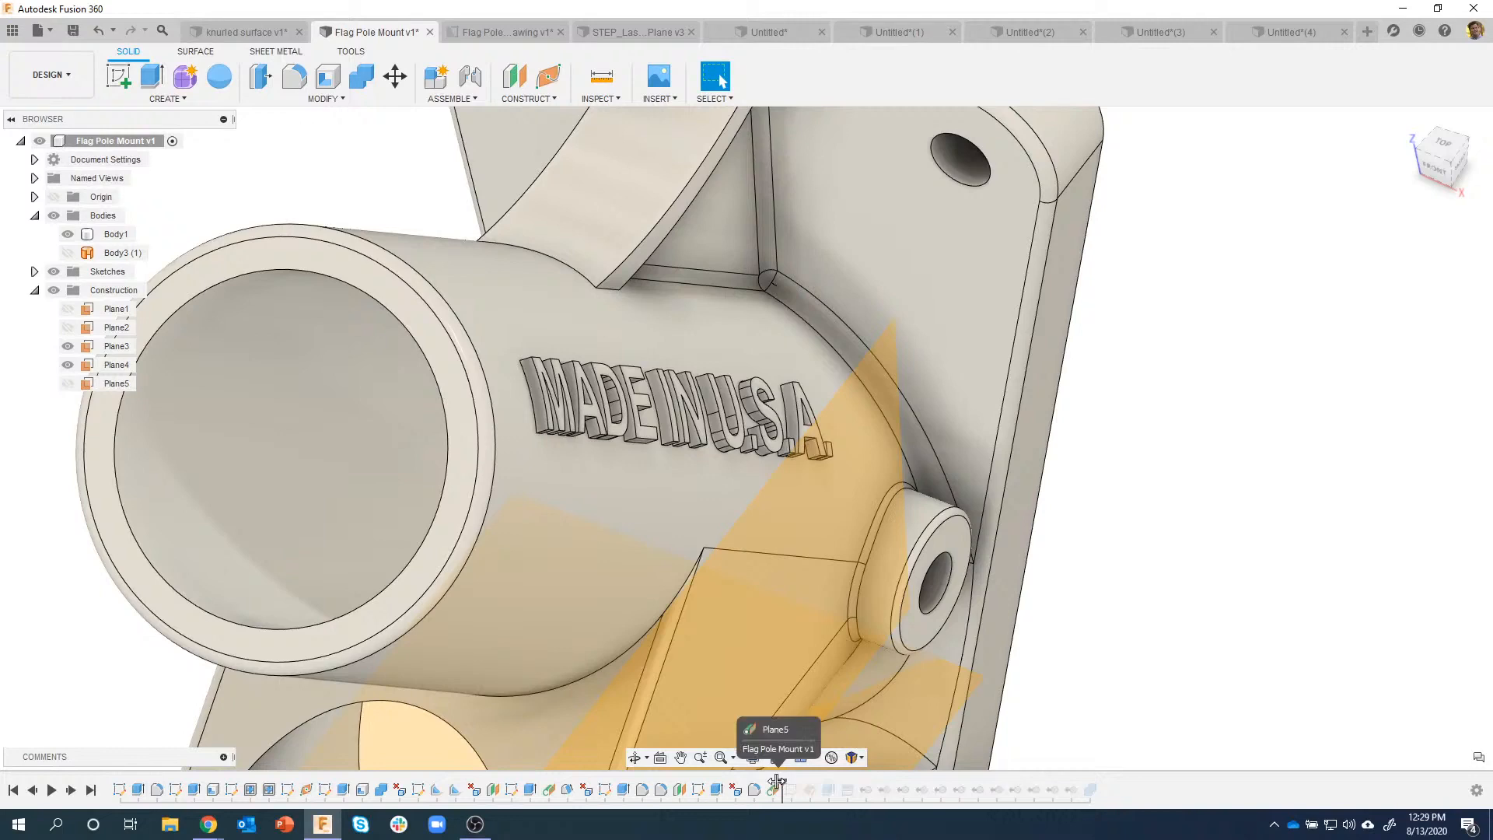
left_click_drag(777, 781, 779, 780)
scroll(859, 517, "down", 3)
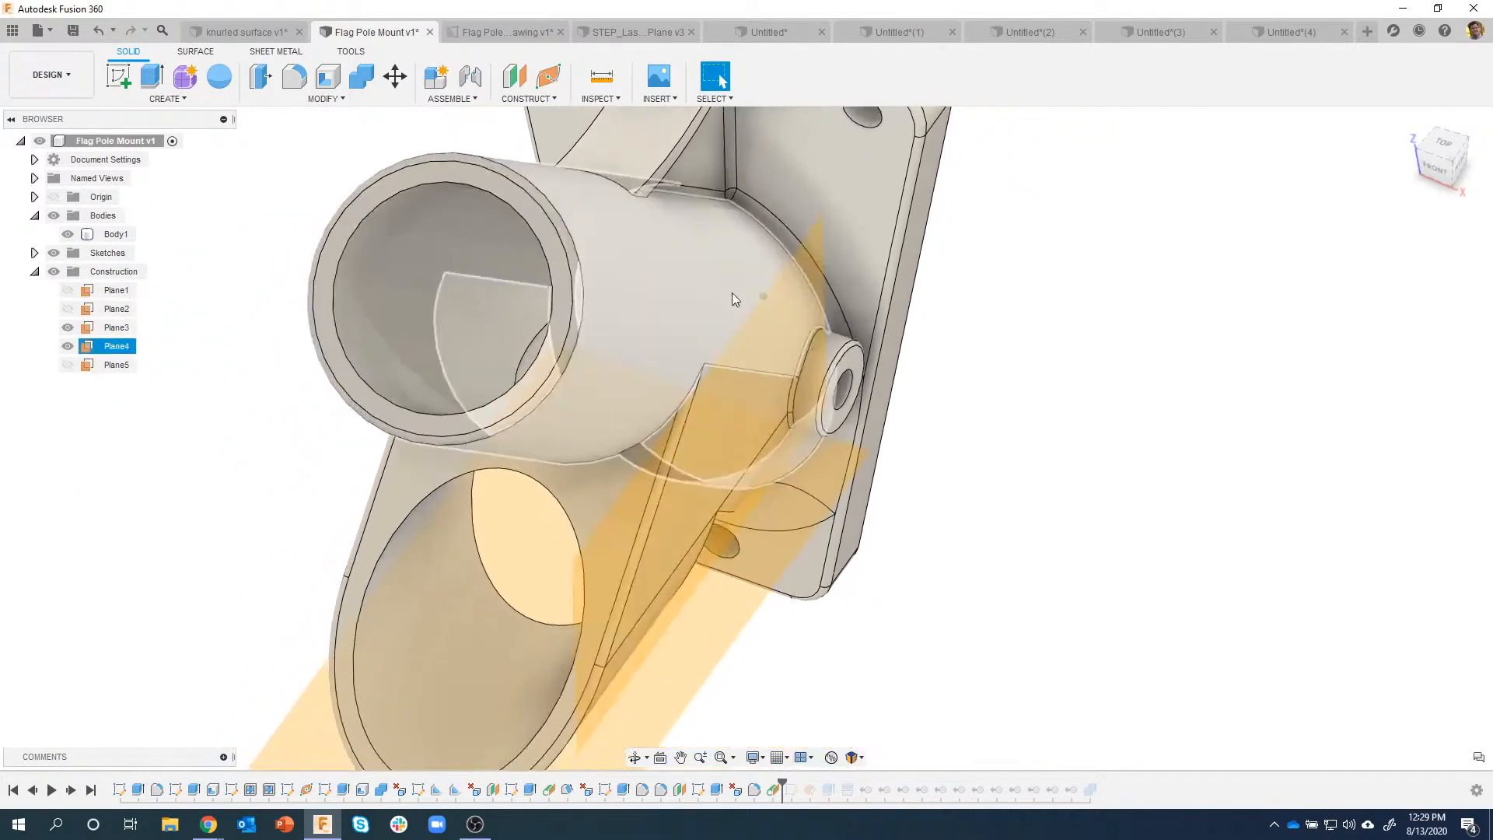
middle_click_drag(730, 370, 747, 313, "shift")
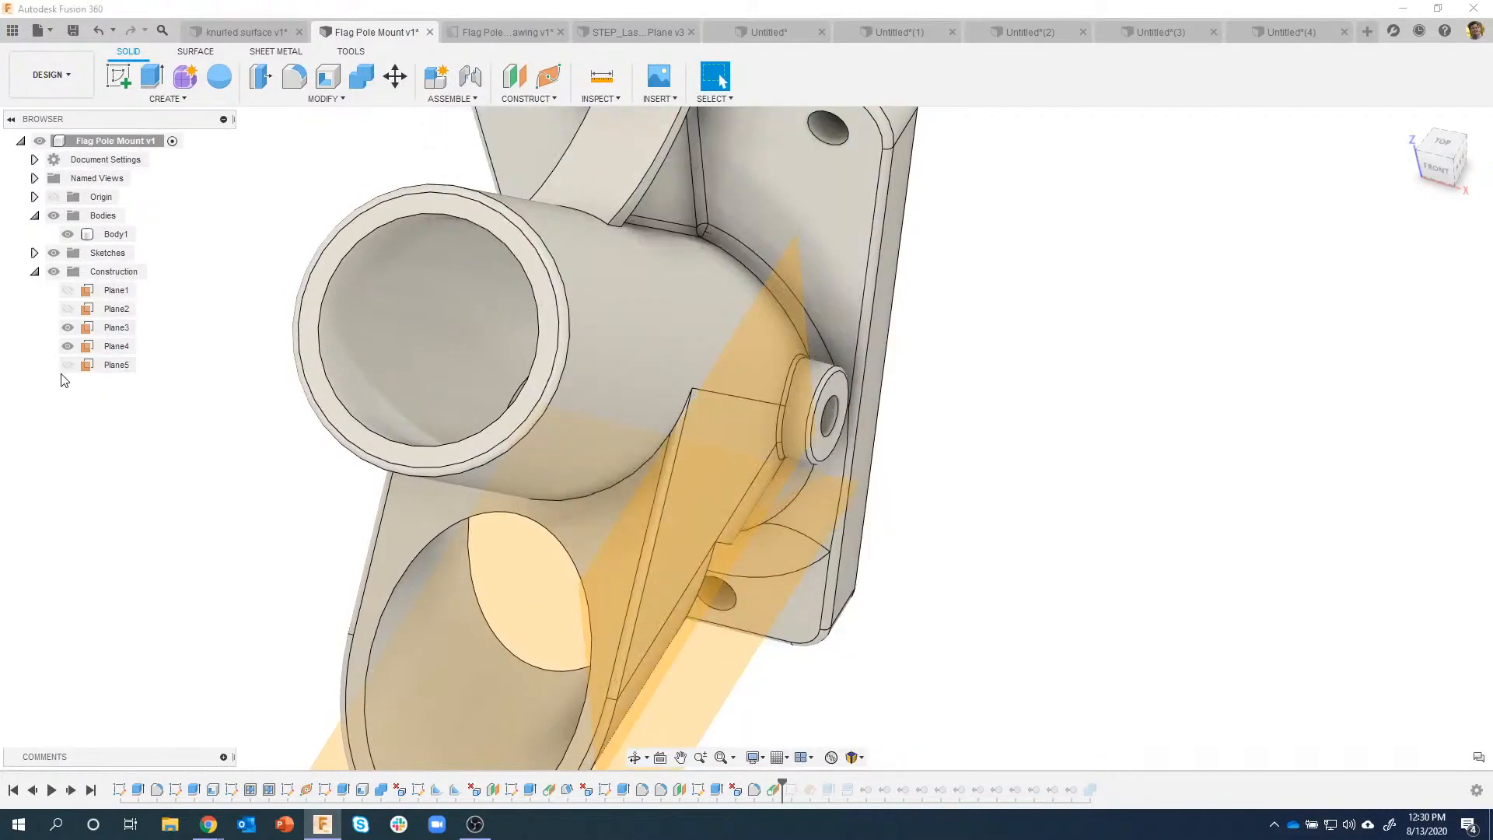
left_click(66, 366)
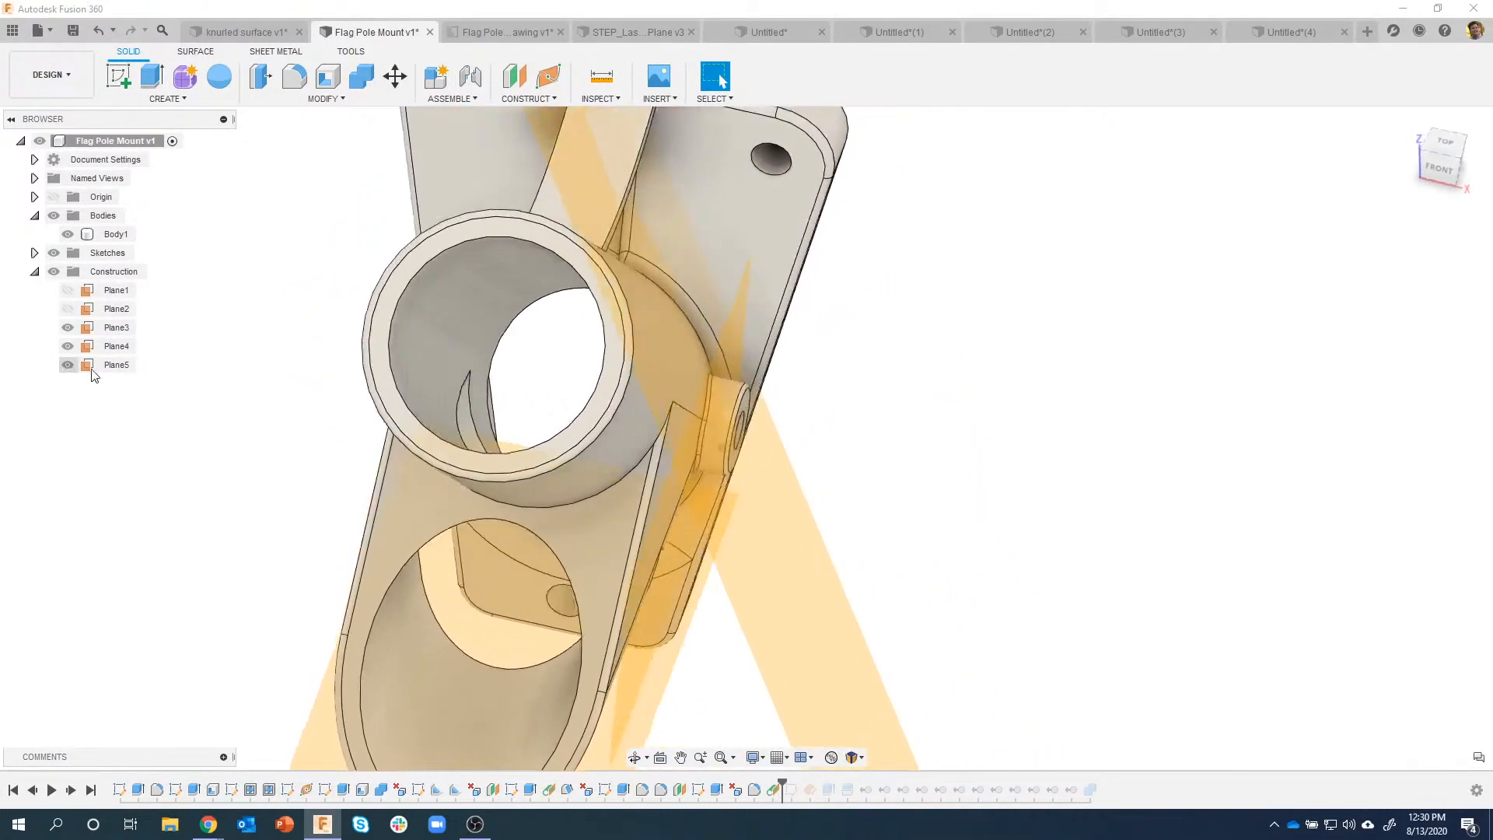
Step: Advance the timeline past the surface feature and show Body3 (1) to examine it around the tube
left_click(71, 790)
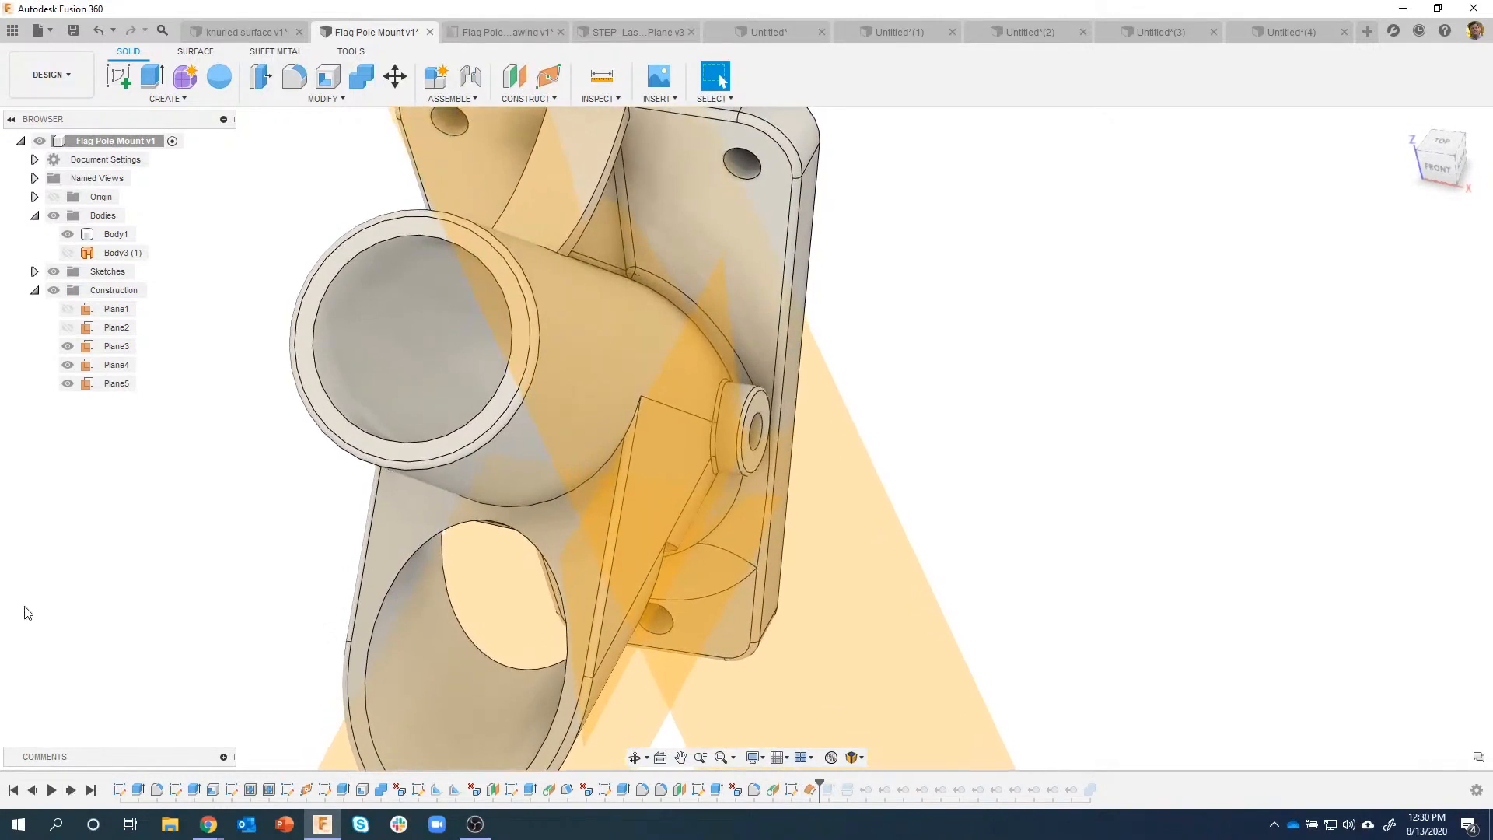
left_click(68, 253)
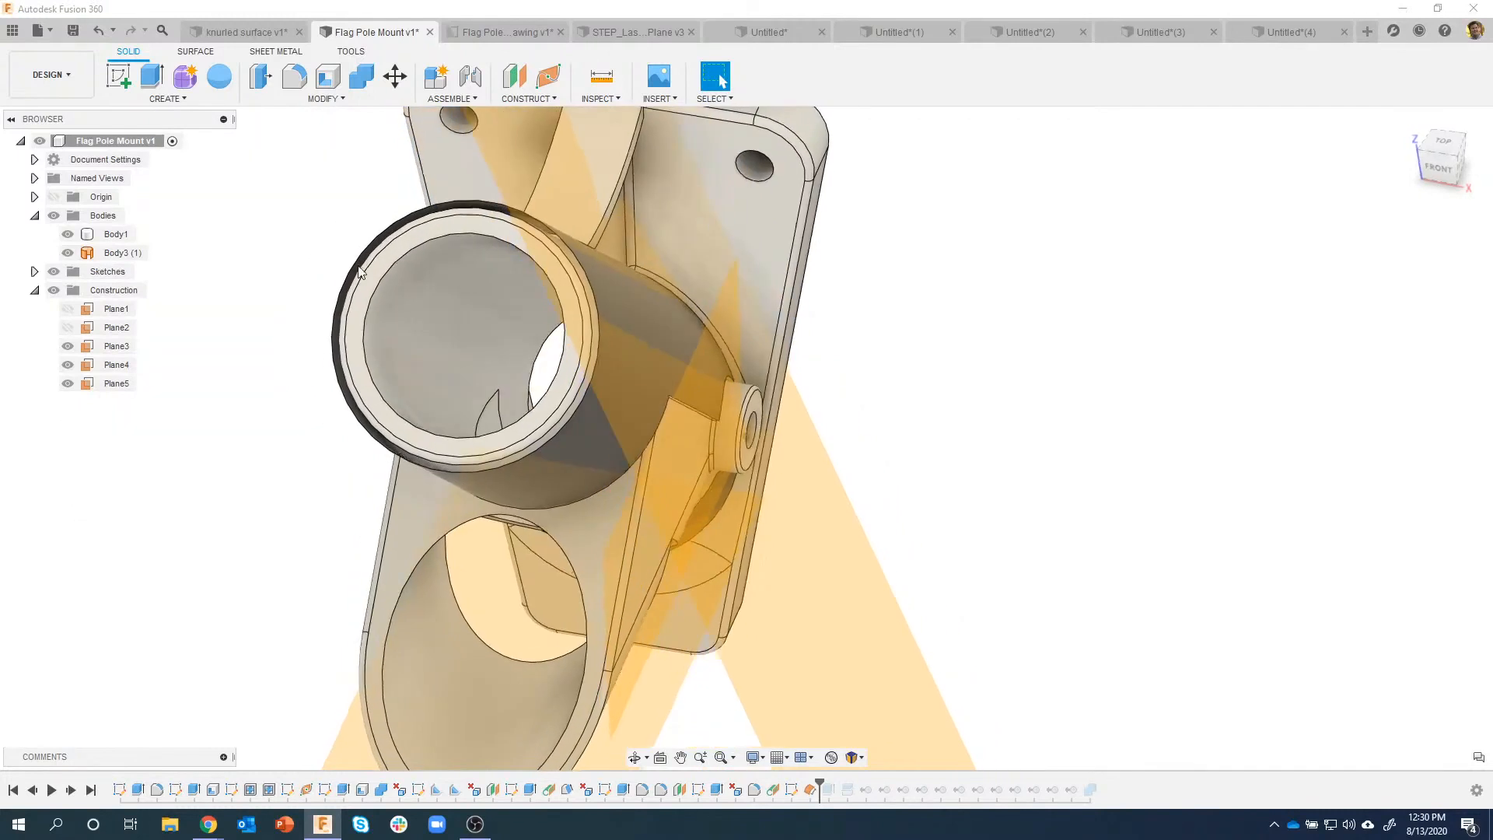
scroll(591, 243, "up", 3)
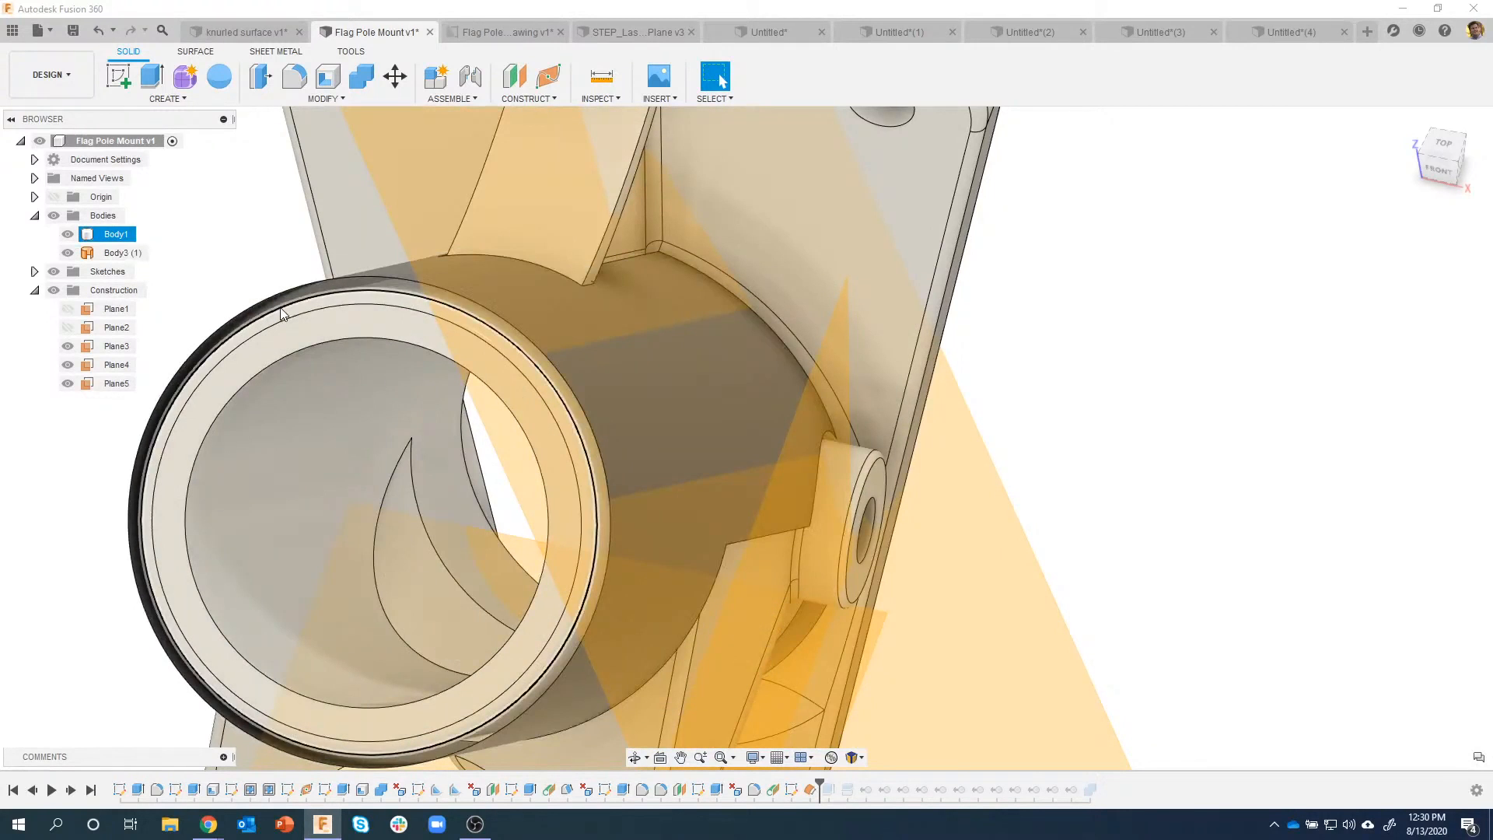
scroll(237, 230, "down", 2)
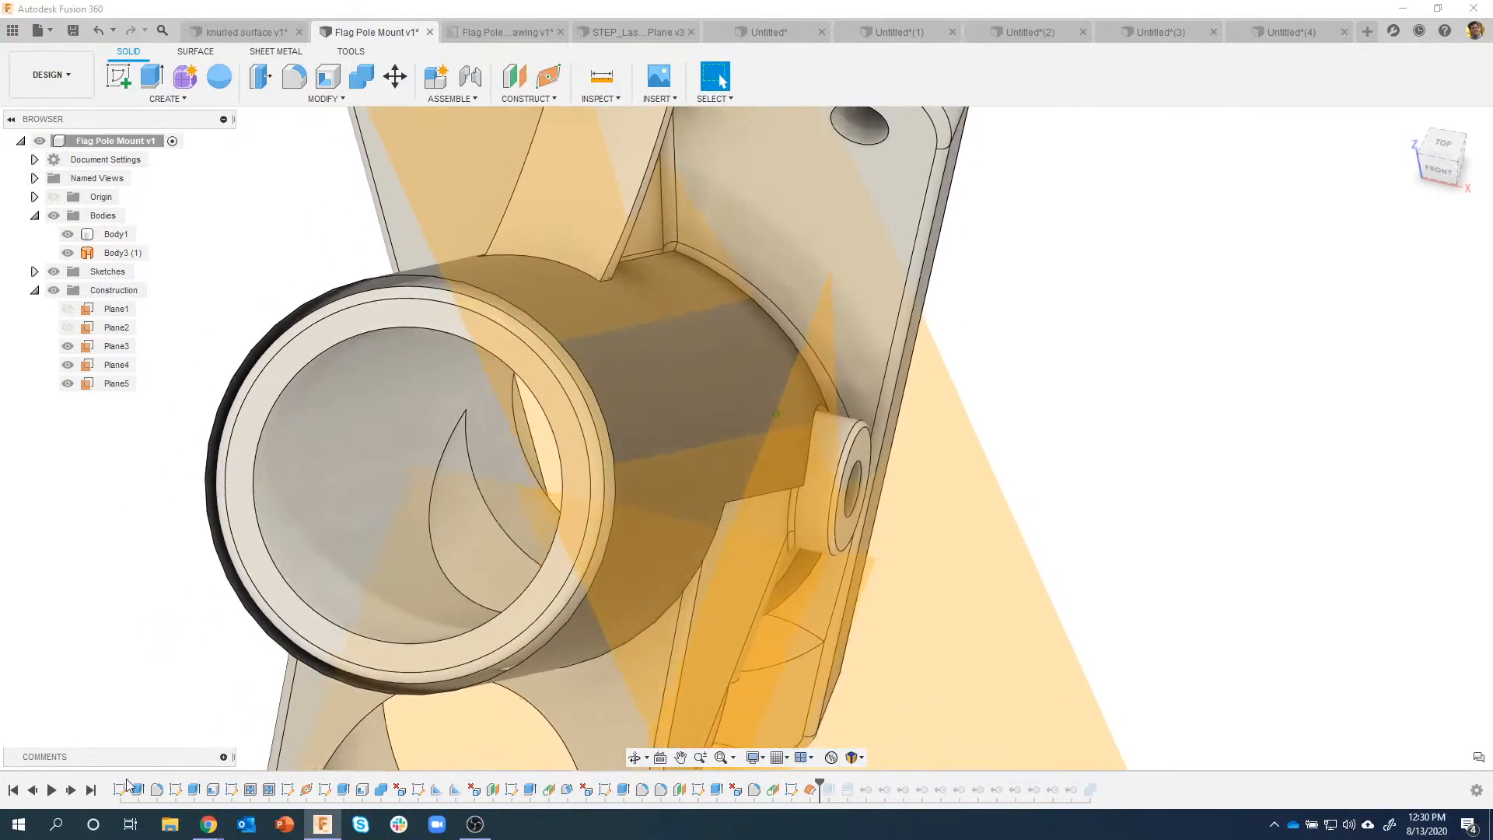
Step: Advance the timeline past the text extrusion and examine how the letter bodies cross the surface around the tube
left_click(70, 790)
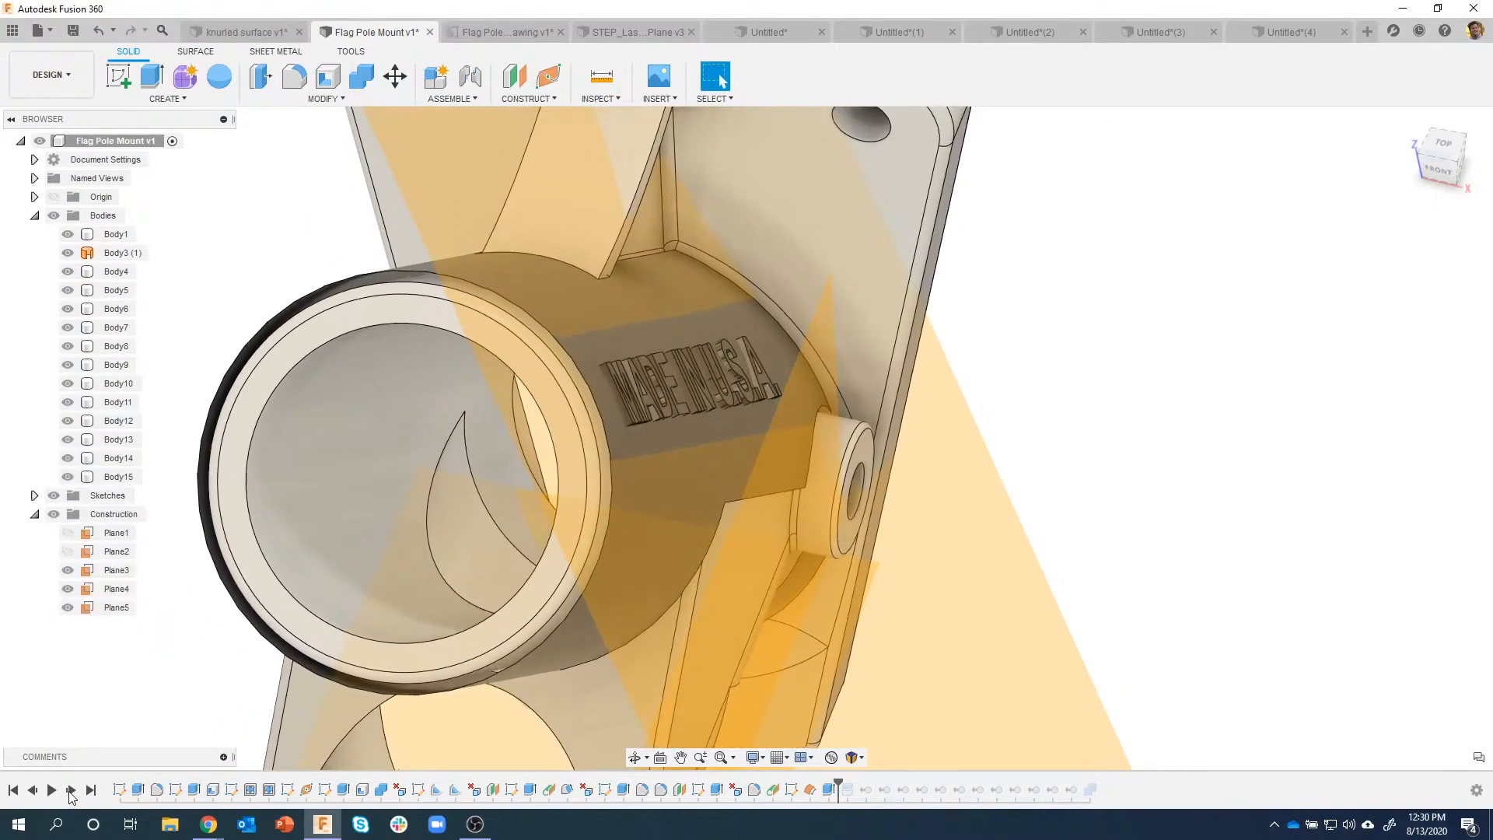
scroll(641, 630, "up", 5)
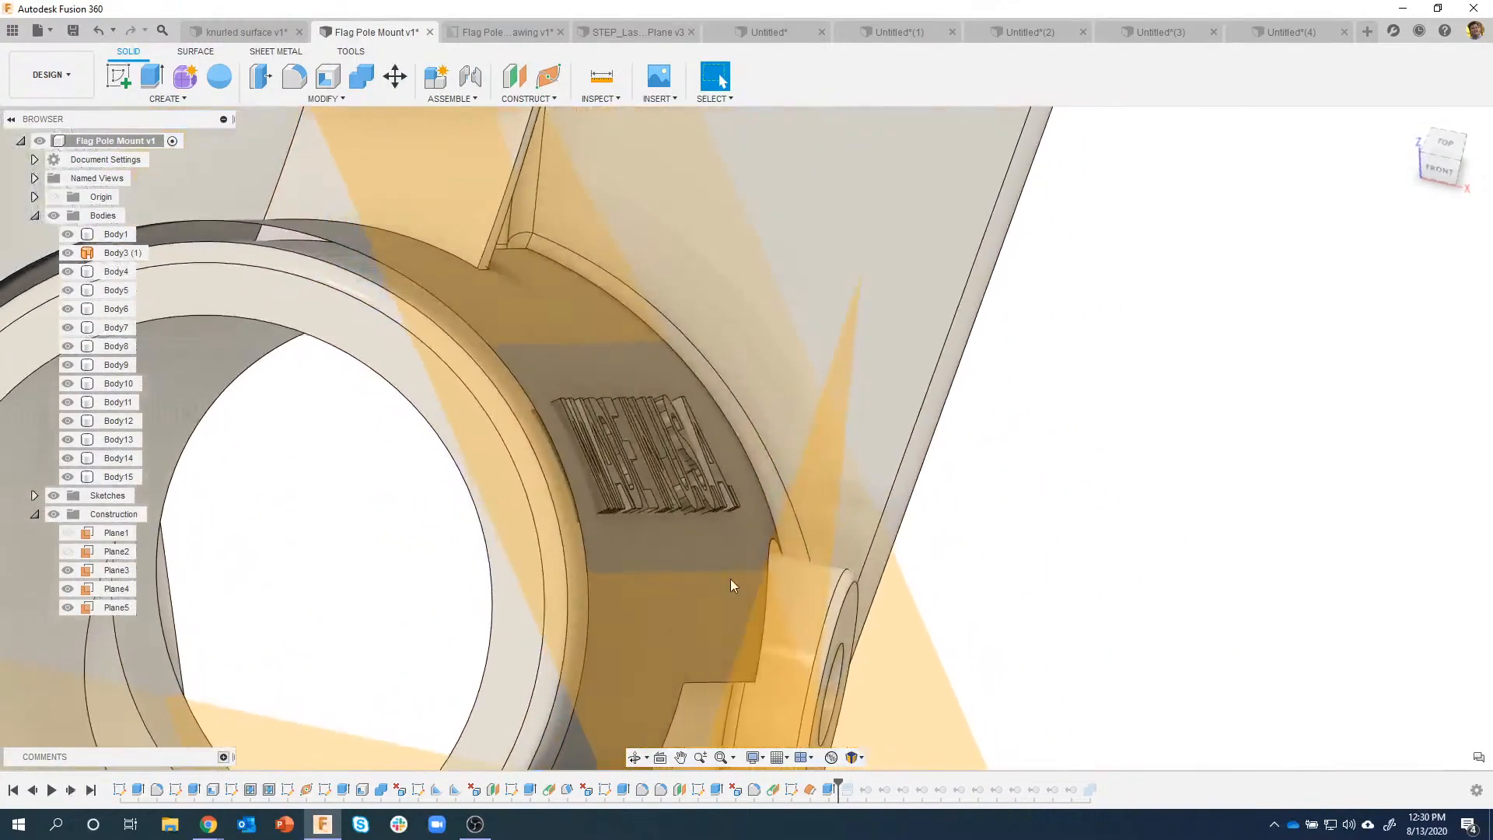
scroll(1019, 510, "up", 2)
middle_click_drag(1019, 510, 614, 477, "shift")
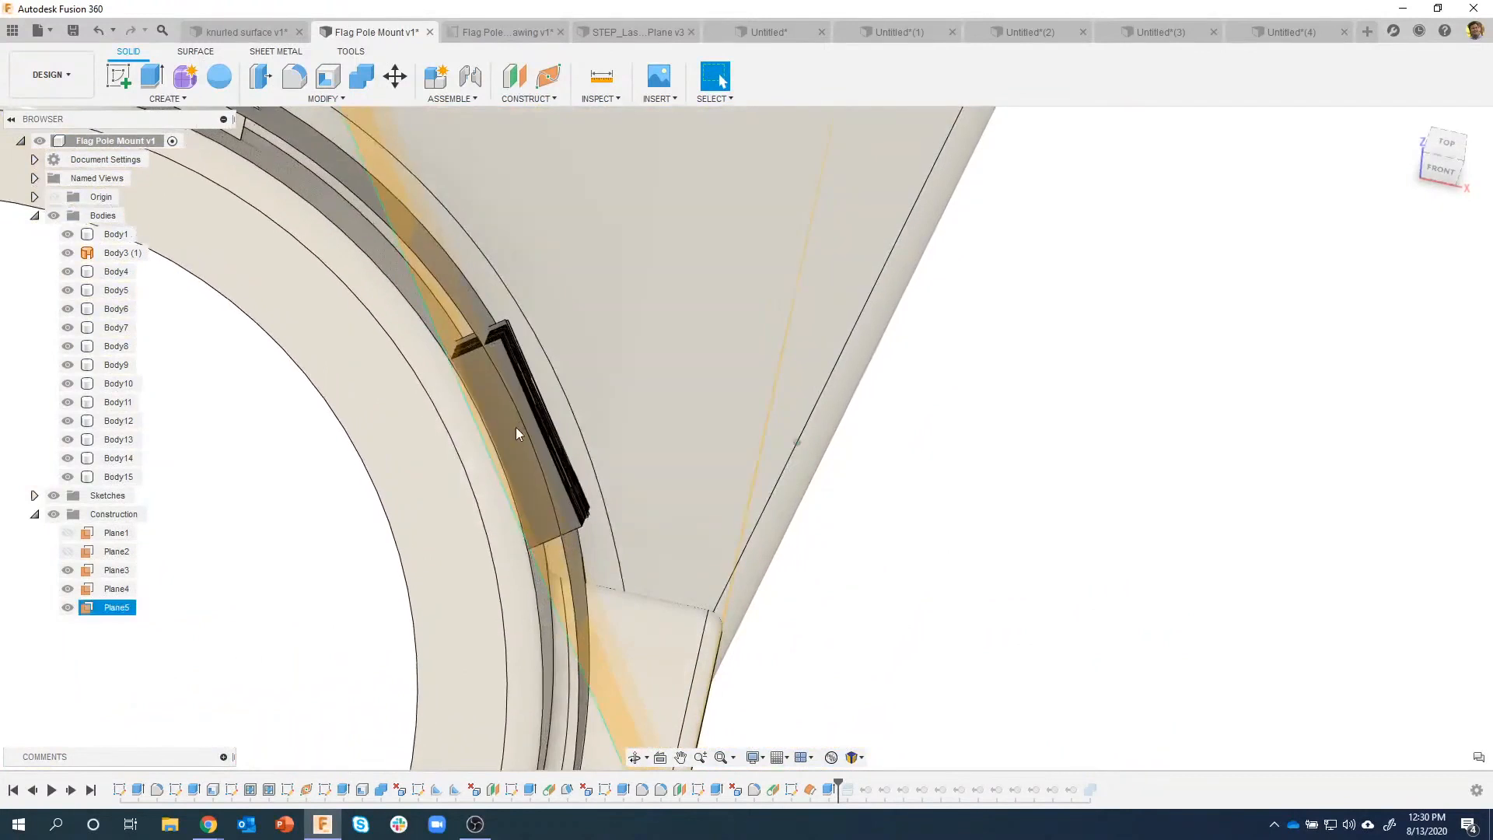
middle_click_drag(510, 435, 484, 377, "shift")
middle_click_drag(548, 330, 472, 325, "shift")
scroll(486, 314, "up", 2)
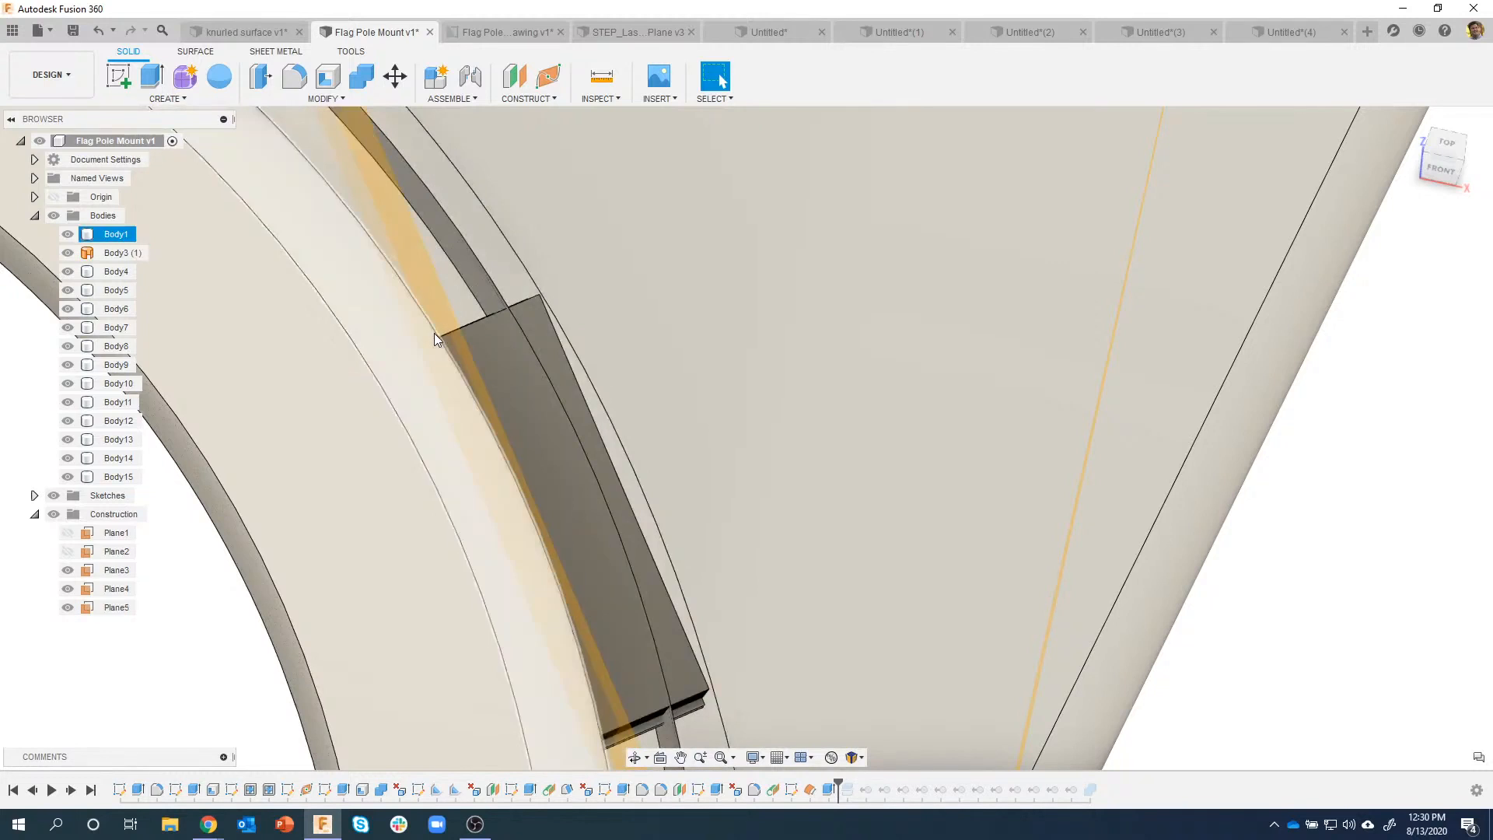
scroll(527, 437, "down", 2)
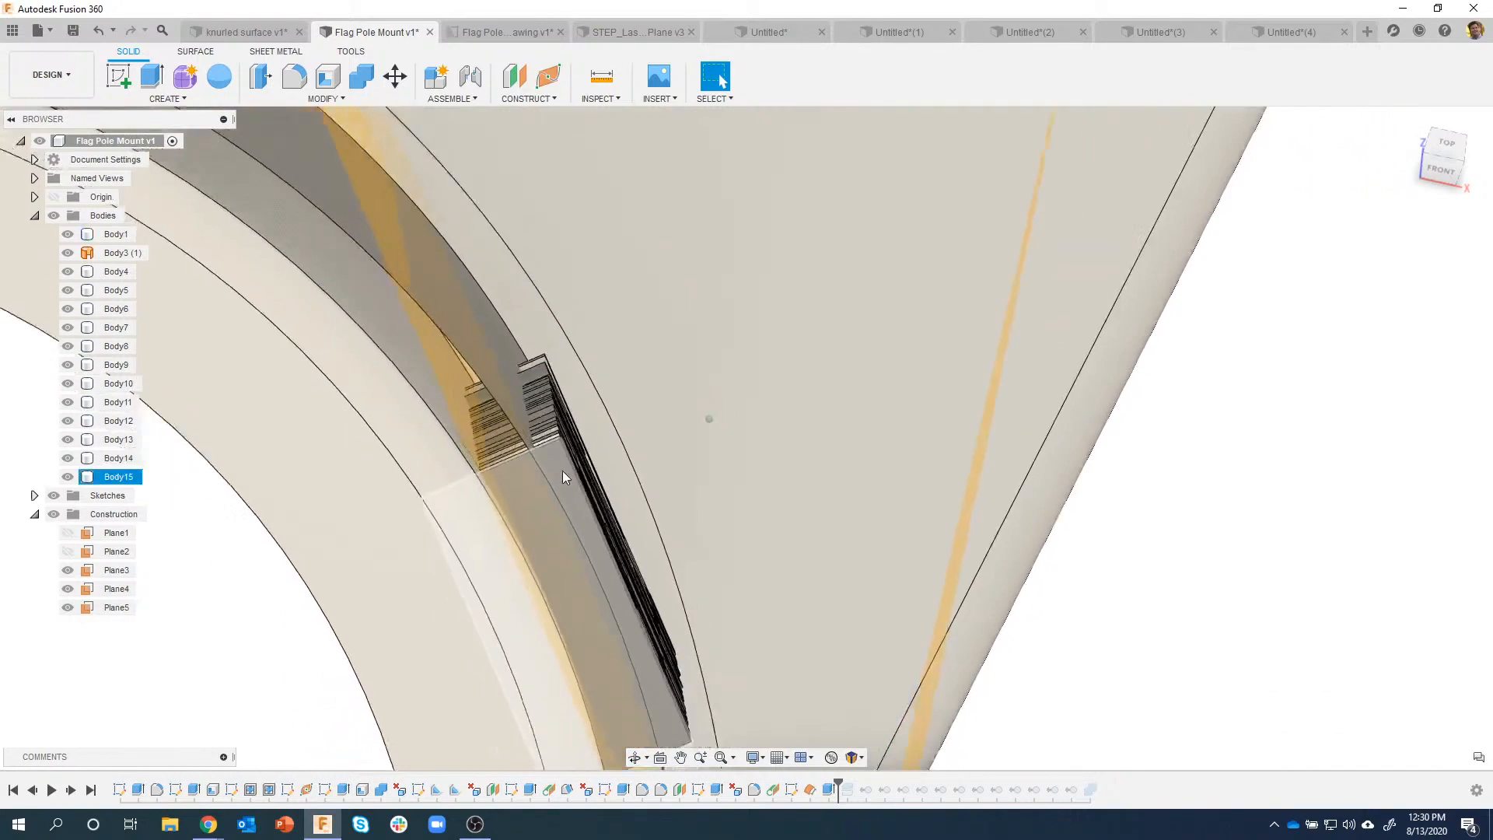
scroll(557, 473, "down", 2)
middle_click_drag(610, 490, 567, 493, "shift")
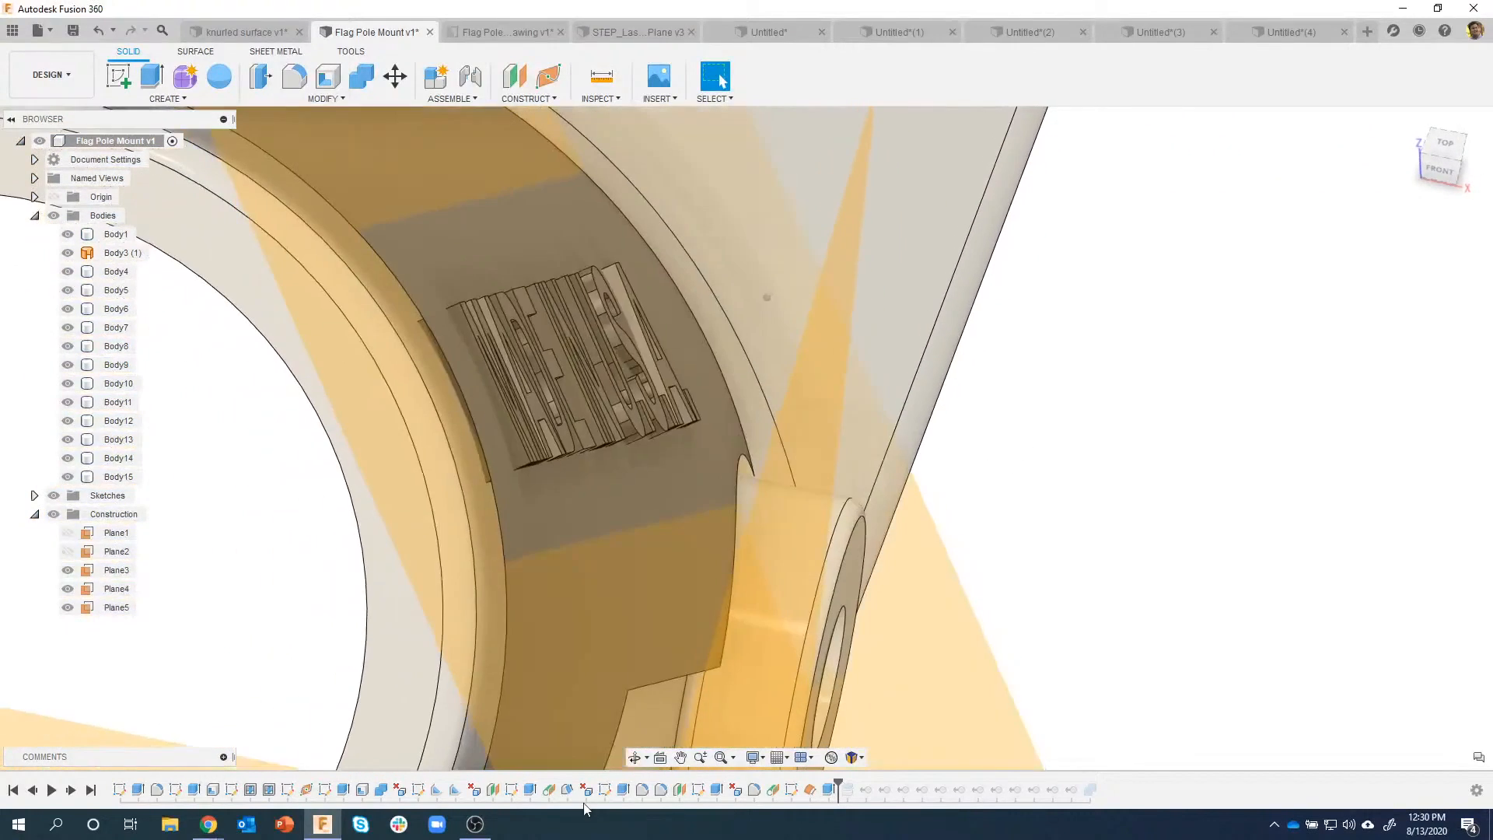
Step: Advance the timeline one feature at a time through the body split and the removal of each excess letter body
left_click(71, 791)
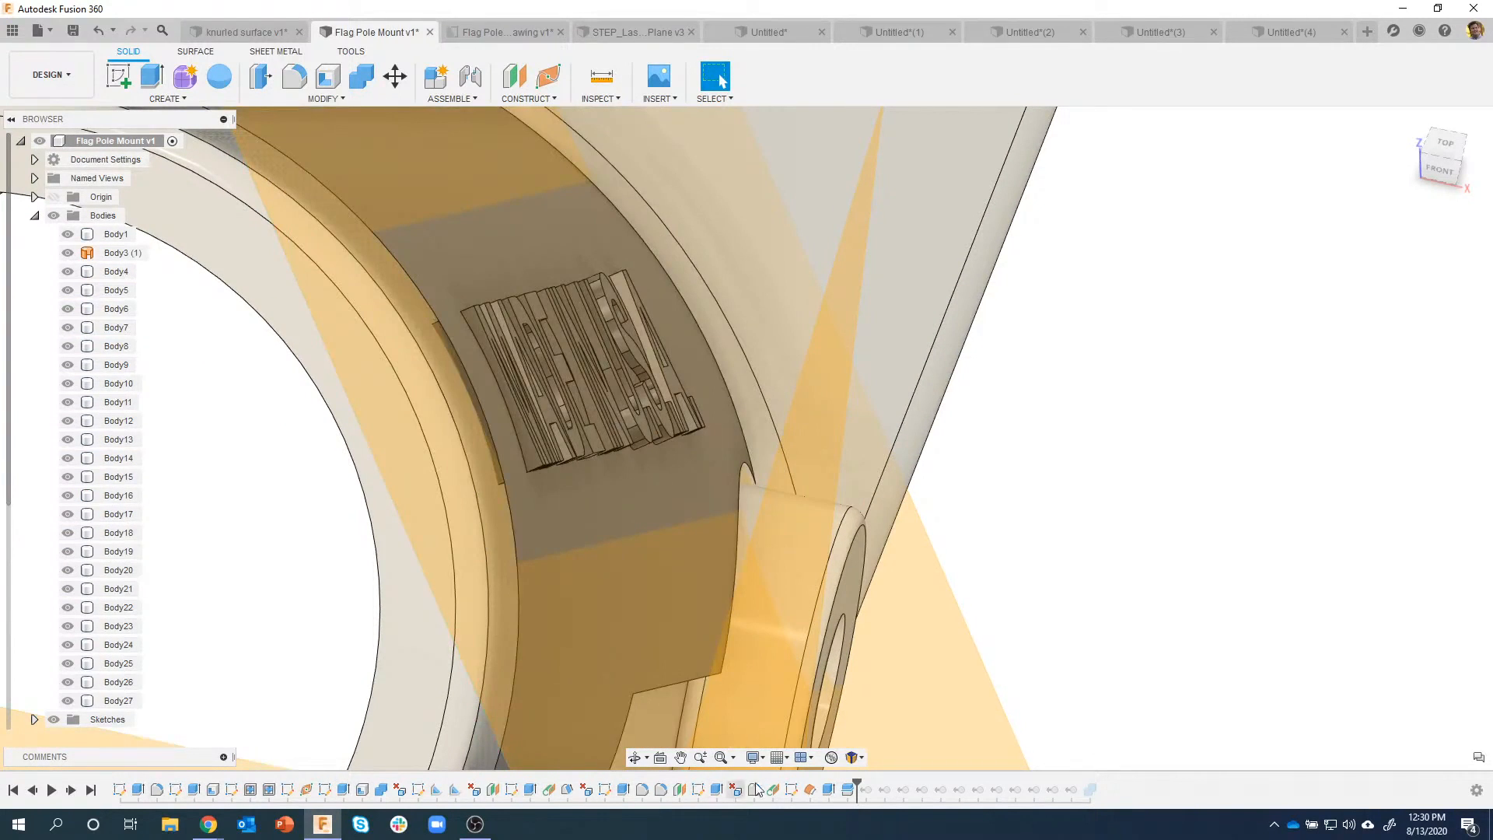
left_click(72, 790)
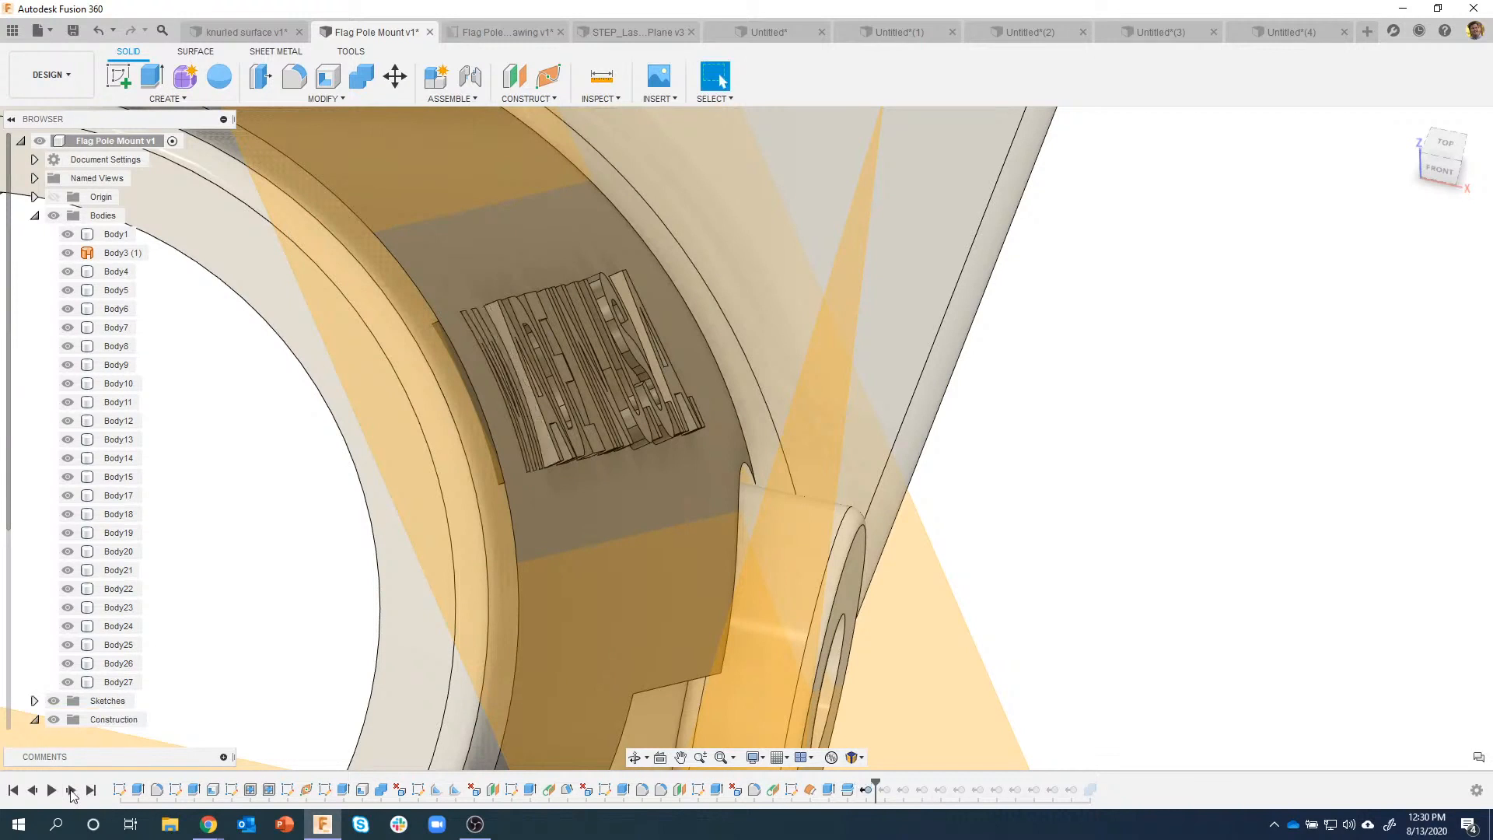
left_click(71, 790)
left_click(71, 790)
left_click(72, 790)
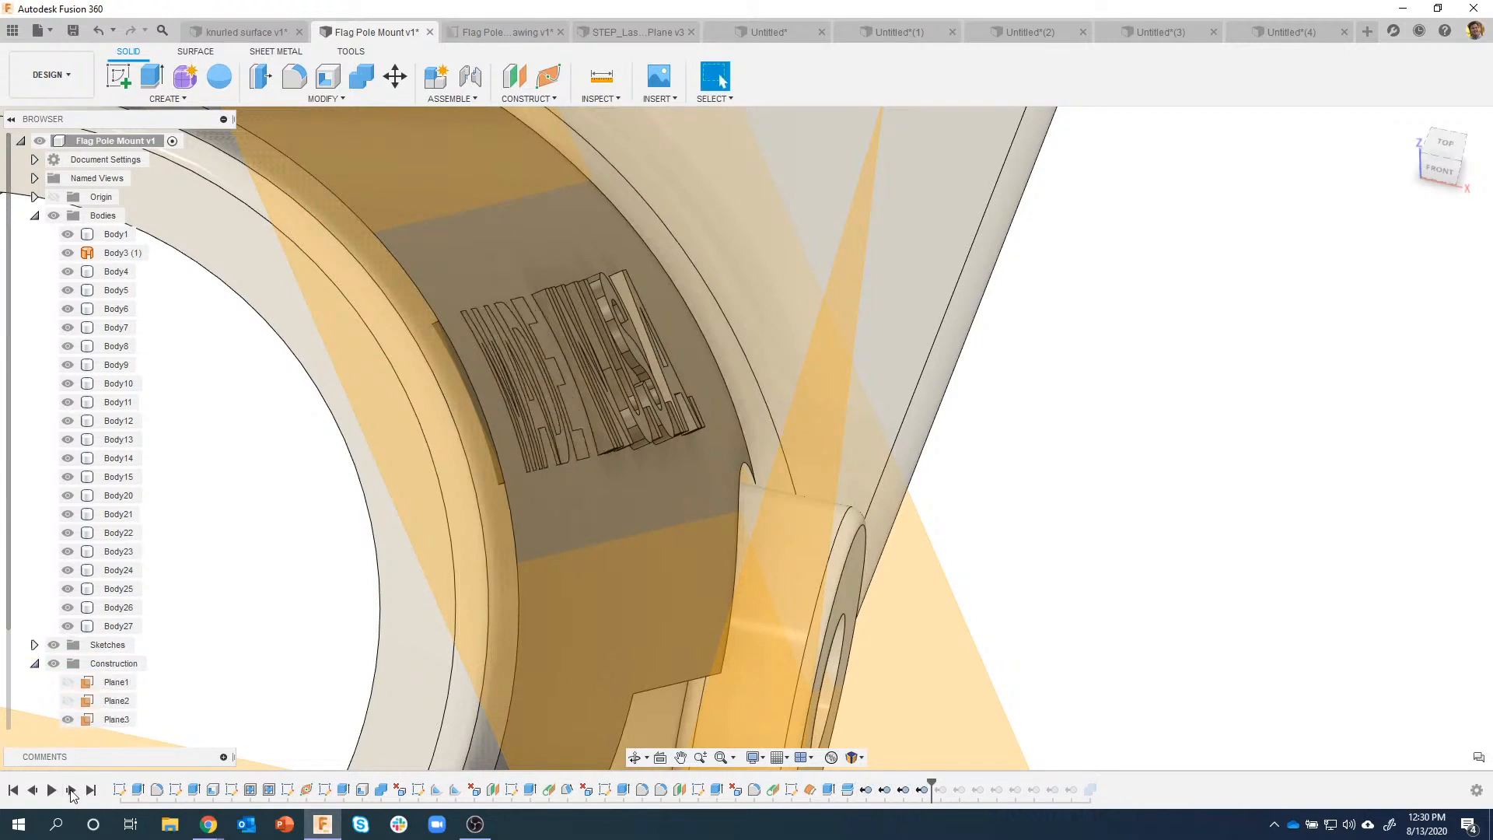
left_click(71, 791)
left_click(71, 790)
left_click(72, 790)
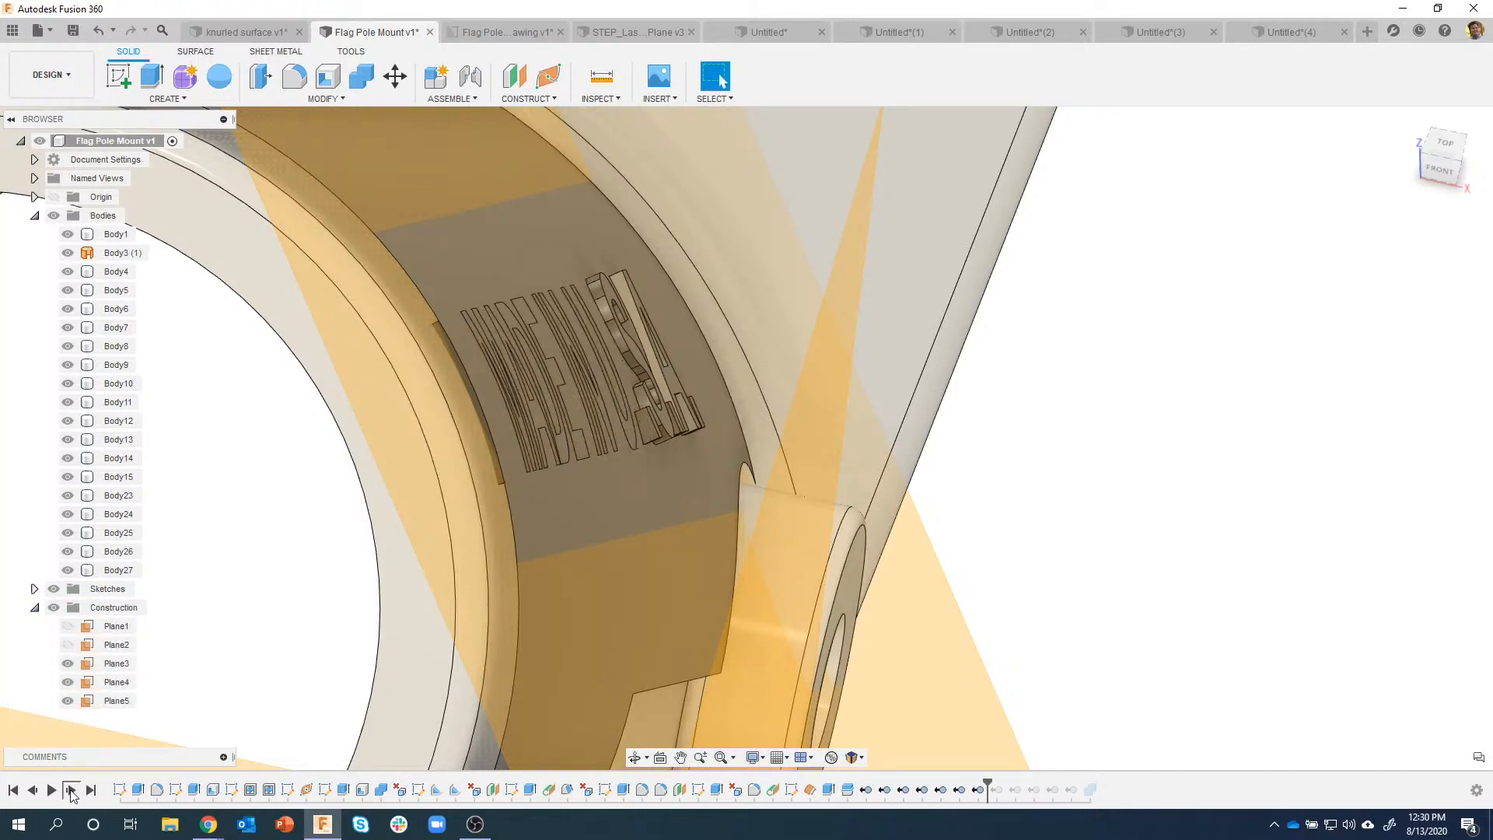
left_click(72, 790)
left_click(71, 790)
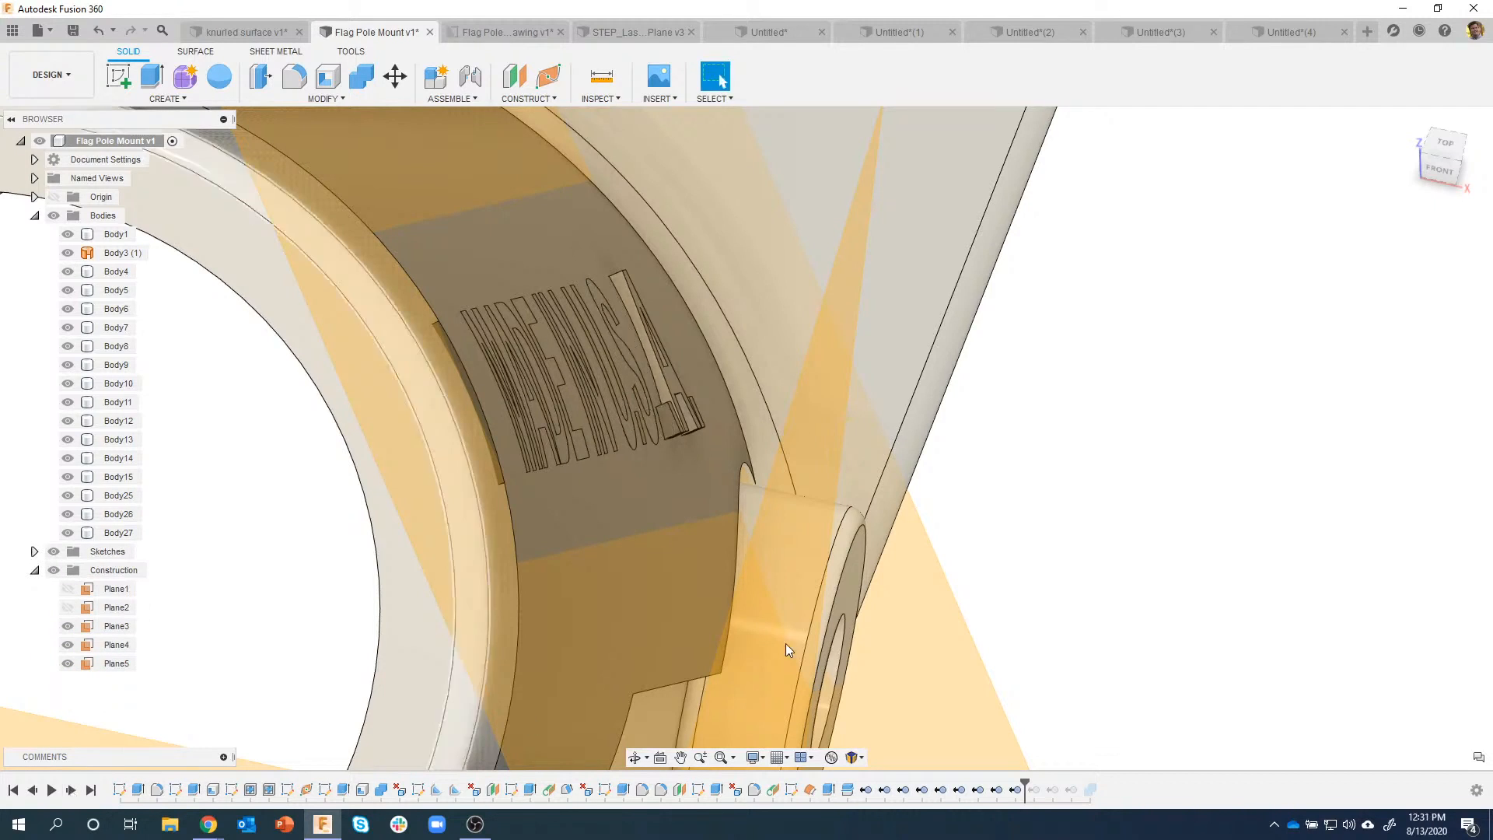
left_click(72, 799)
left_click(72, 799)
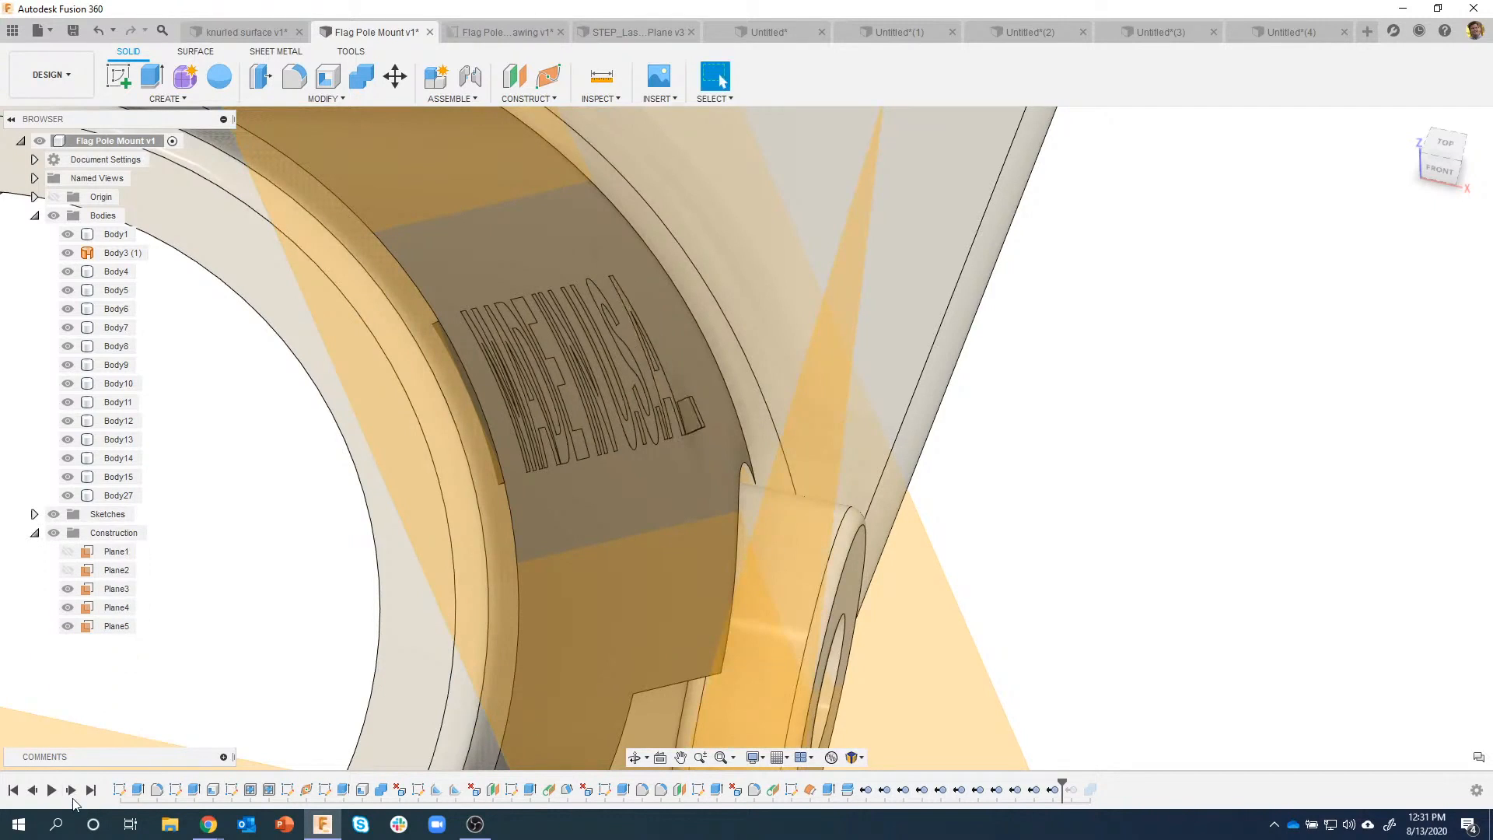
left_click(72, 799)
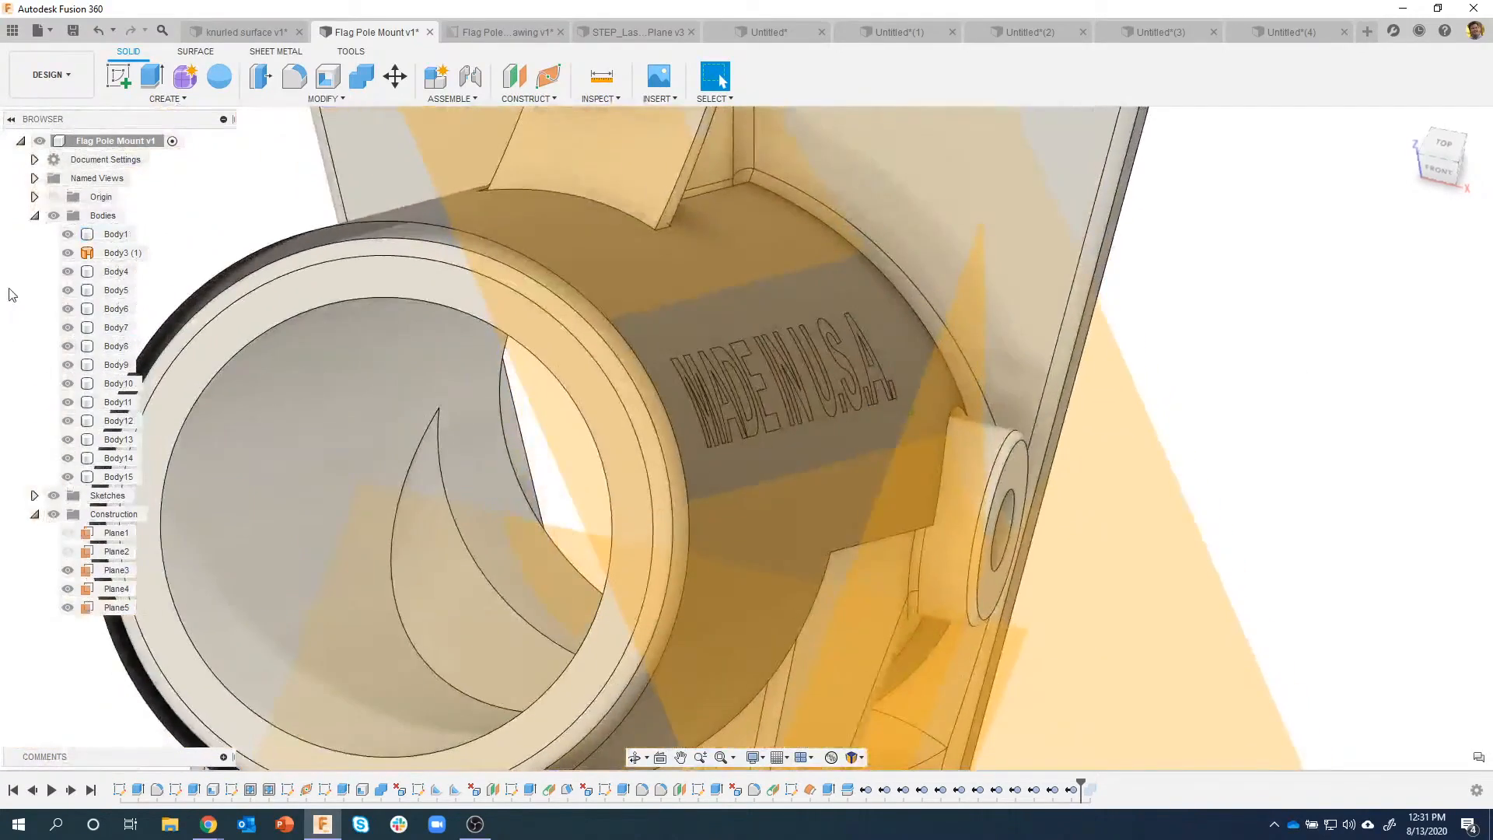
Step: Hide Body3 (1) and advance the timeline past the final Combine to review the finished lettering on the tube
left_click(68, 253)
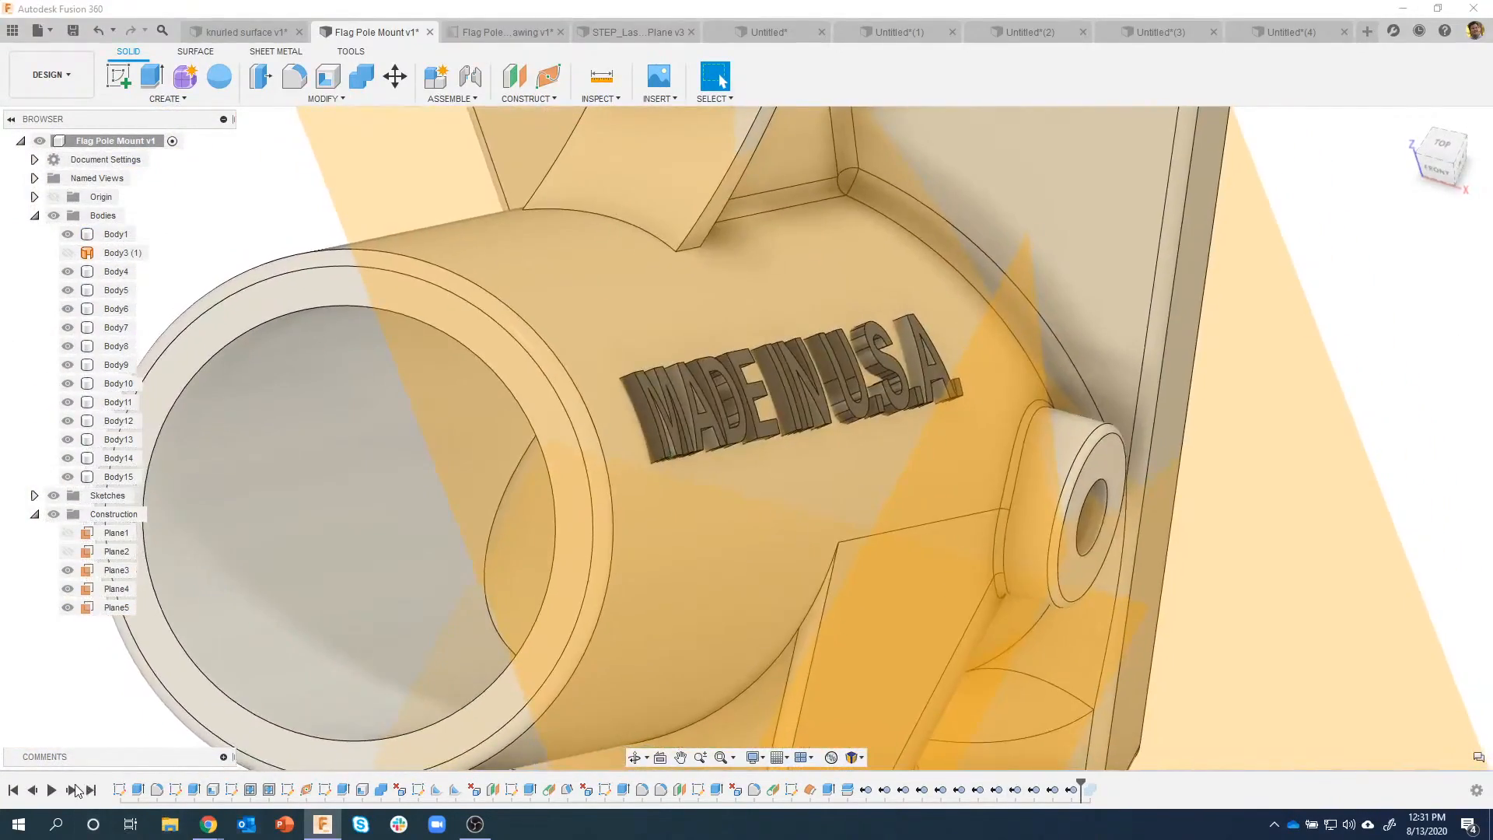
left_click(72, 791)
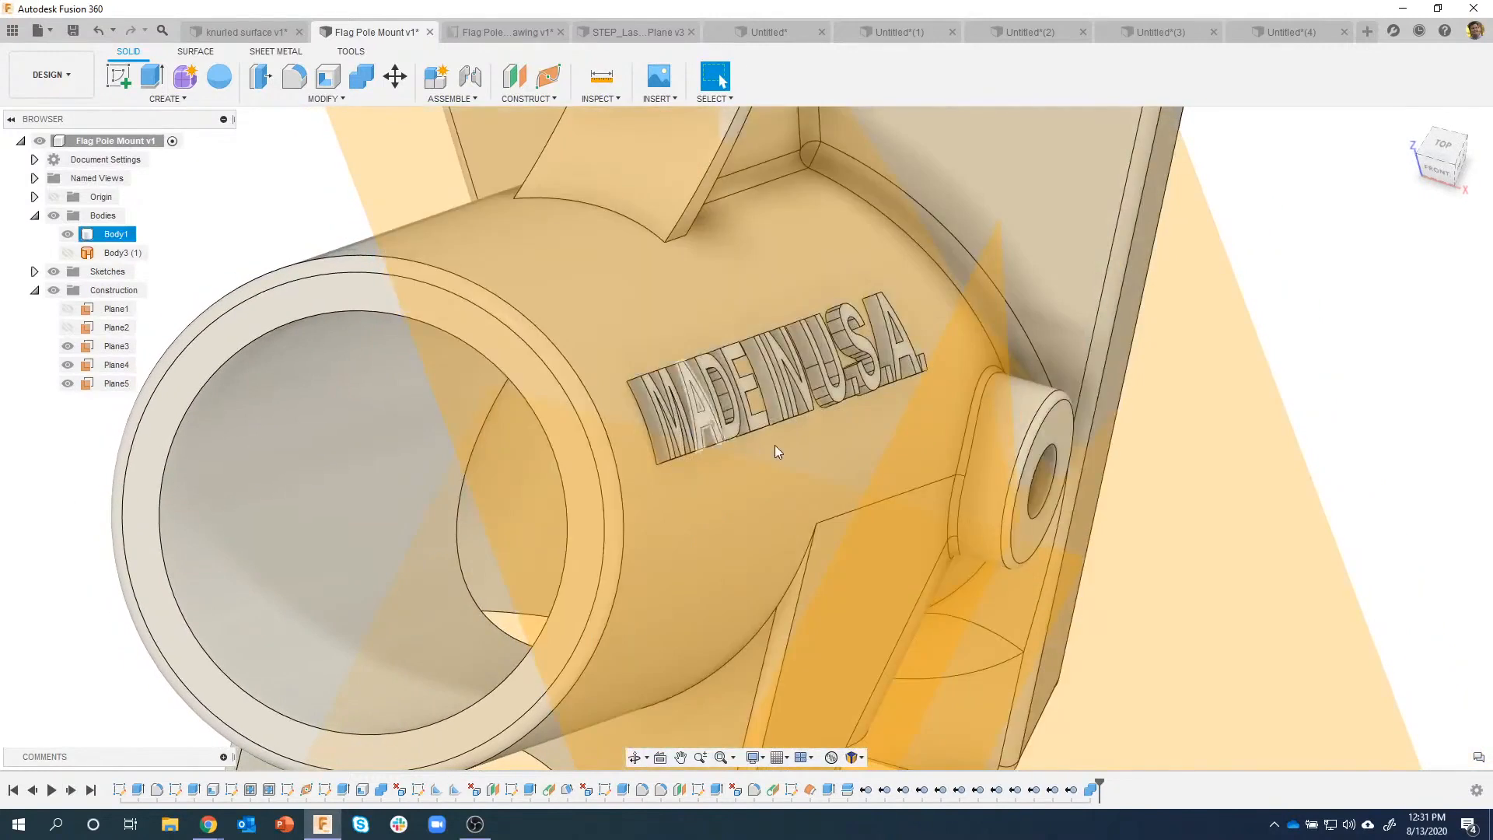
left_click(752, 515)
left_click(1400, 323)
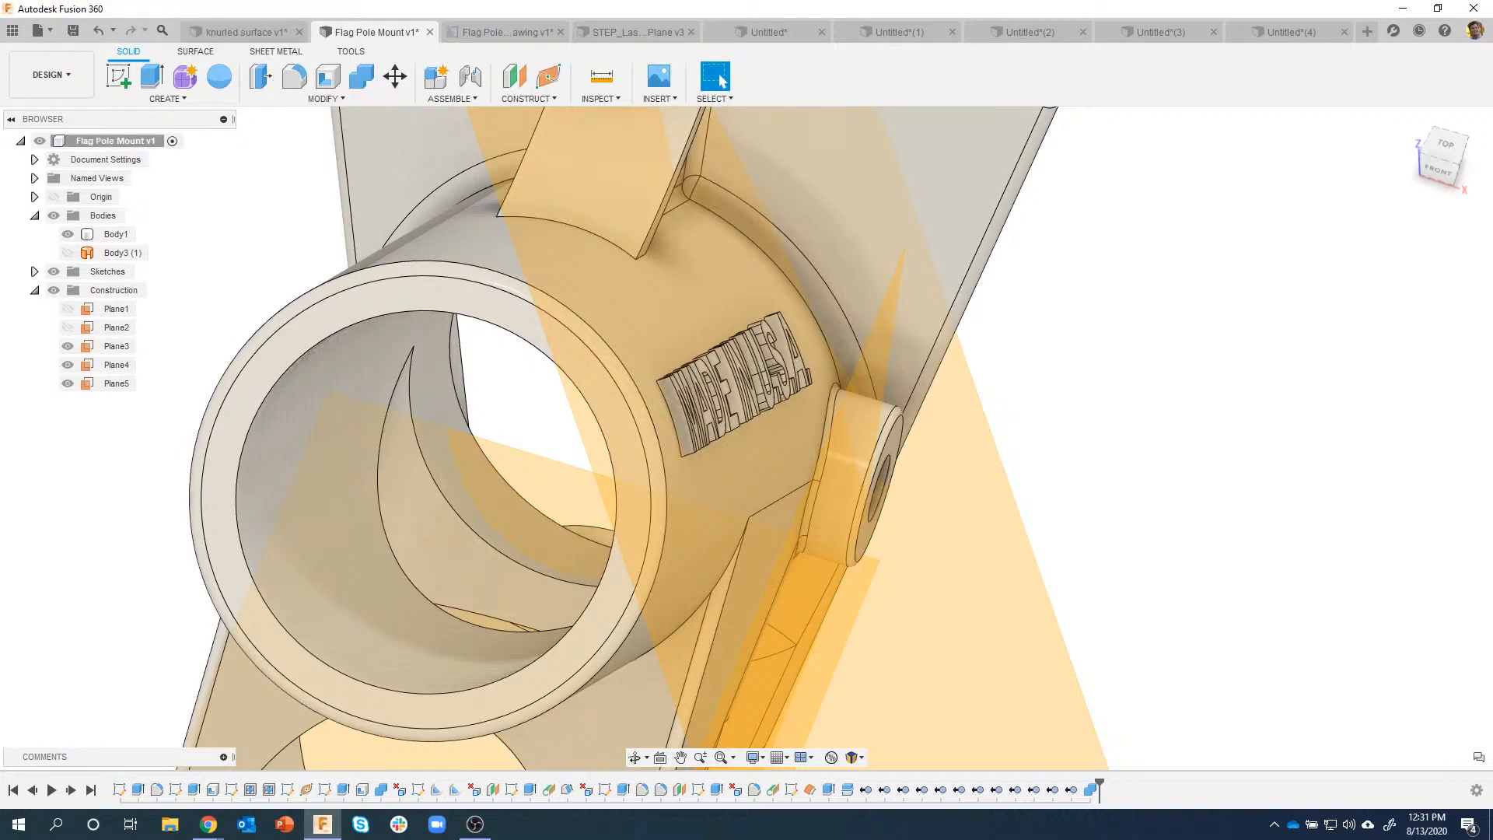
Step: Create an angled tangent plane on the tube's outer cylindrical face, on the side opposite the lettering, and hide Plane3 and Plane4
mouse_move(1343, 451)
middle_mouse_down("shift")
mouse_move(1266, 433)
mouse_move(1157, 456)
mouse_move(899, 386)
mouse_move(544, 333)
middle_mouse_up("shift")
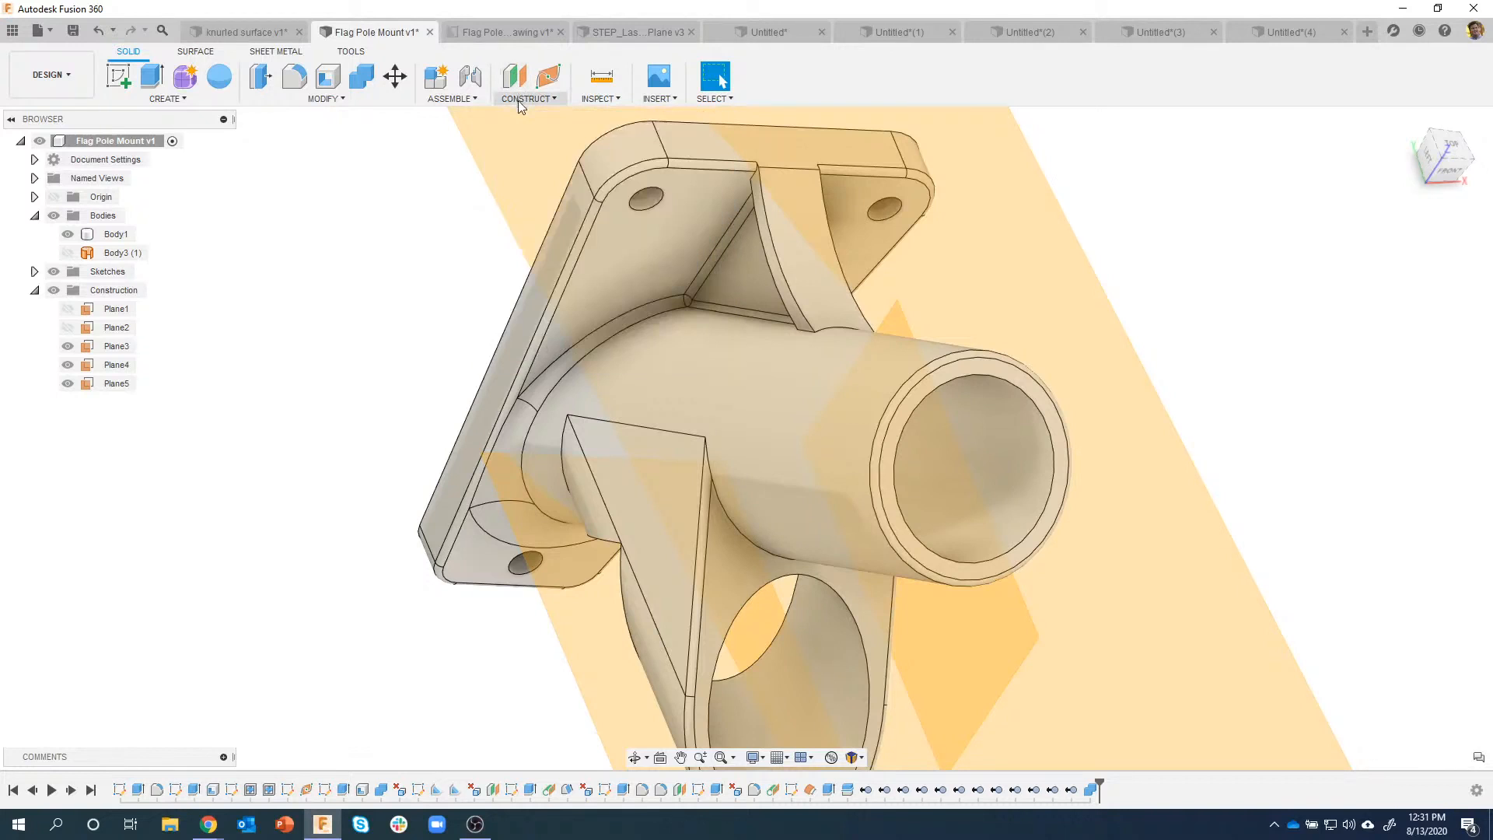
left_click(528, 99)
left_click(542, 154)
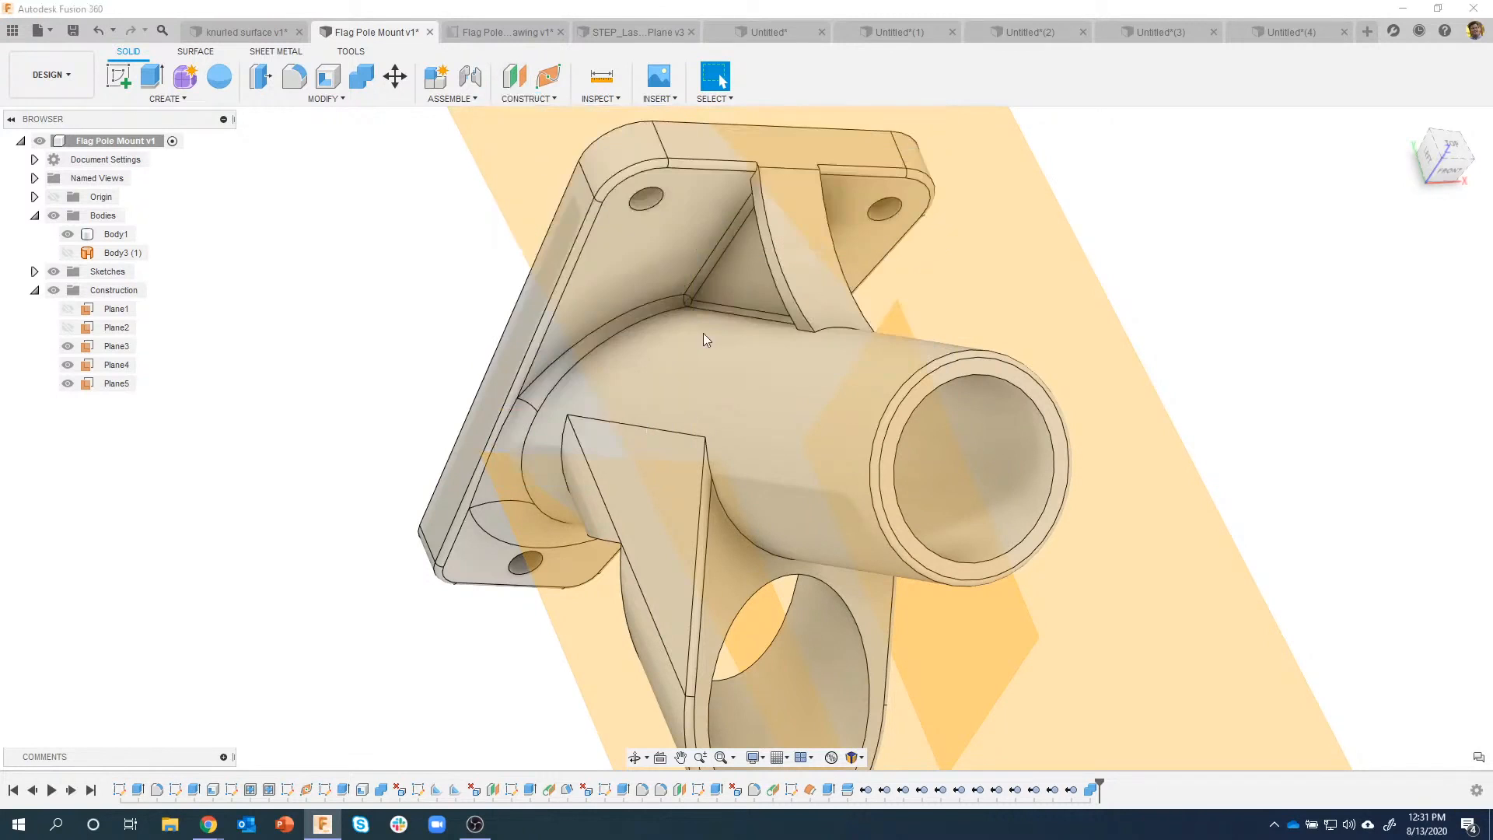
left_click(759, 405)
middle_click_drag(759, 406, 855, 342, "shift")
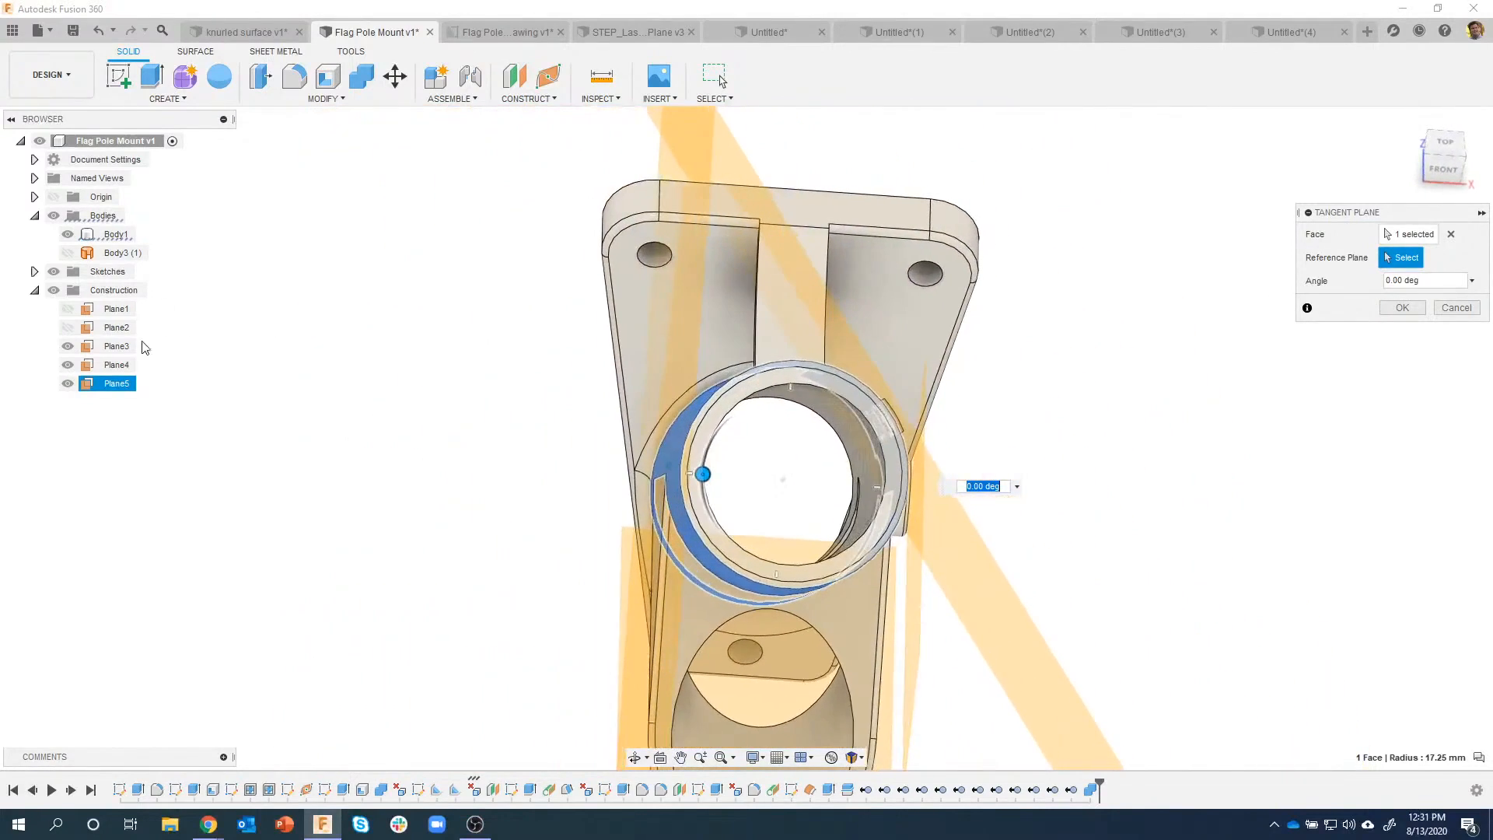
left_click(67, 364)
left_click(68, 347)
middle_click_drag(436, 362, 1112, 459, "shift")
left_click(697, 481)
left_click_drag(703, 481, 699, 448)
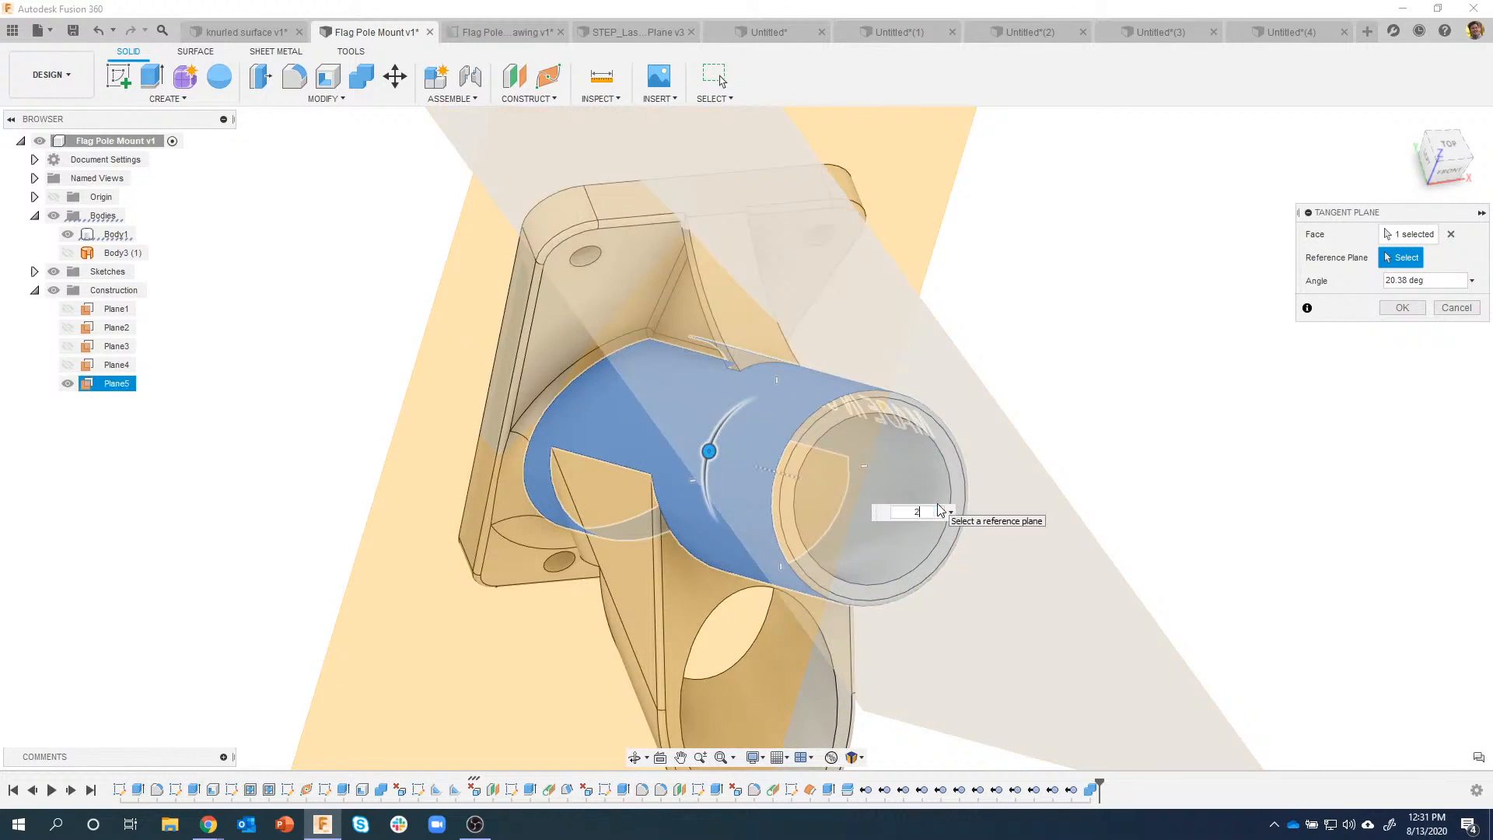
key("Return")
left_click(1396, 310)
Step: Hide Plane5 and start a new sketch on the tangent plane Plane6
scroll(1110, 383, "down", 3)
left_click(1005, 538)
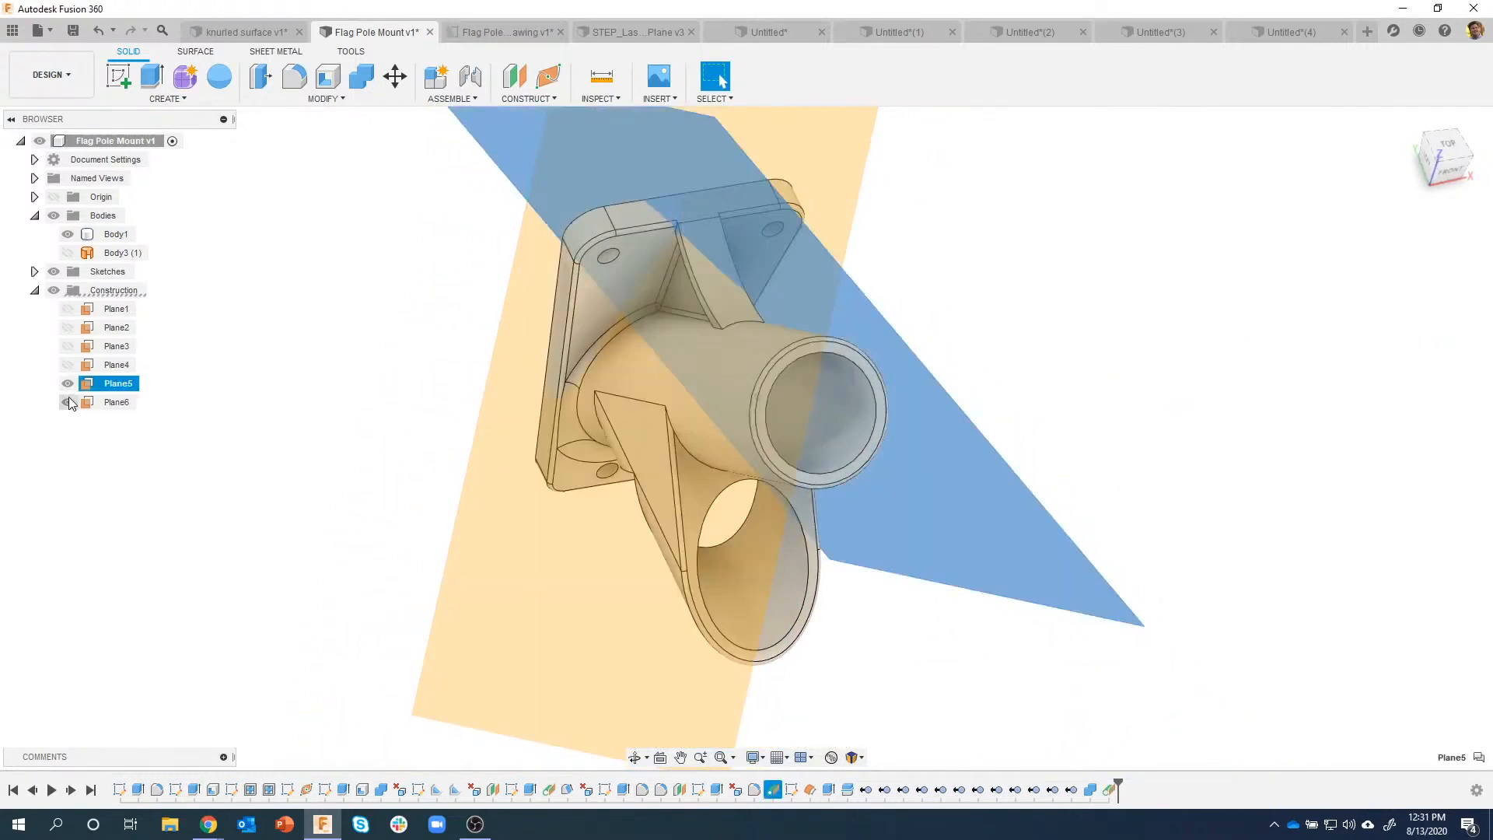
left_click(67, 384)
left_click(823, 223)
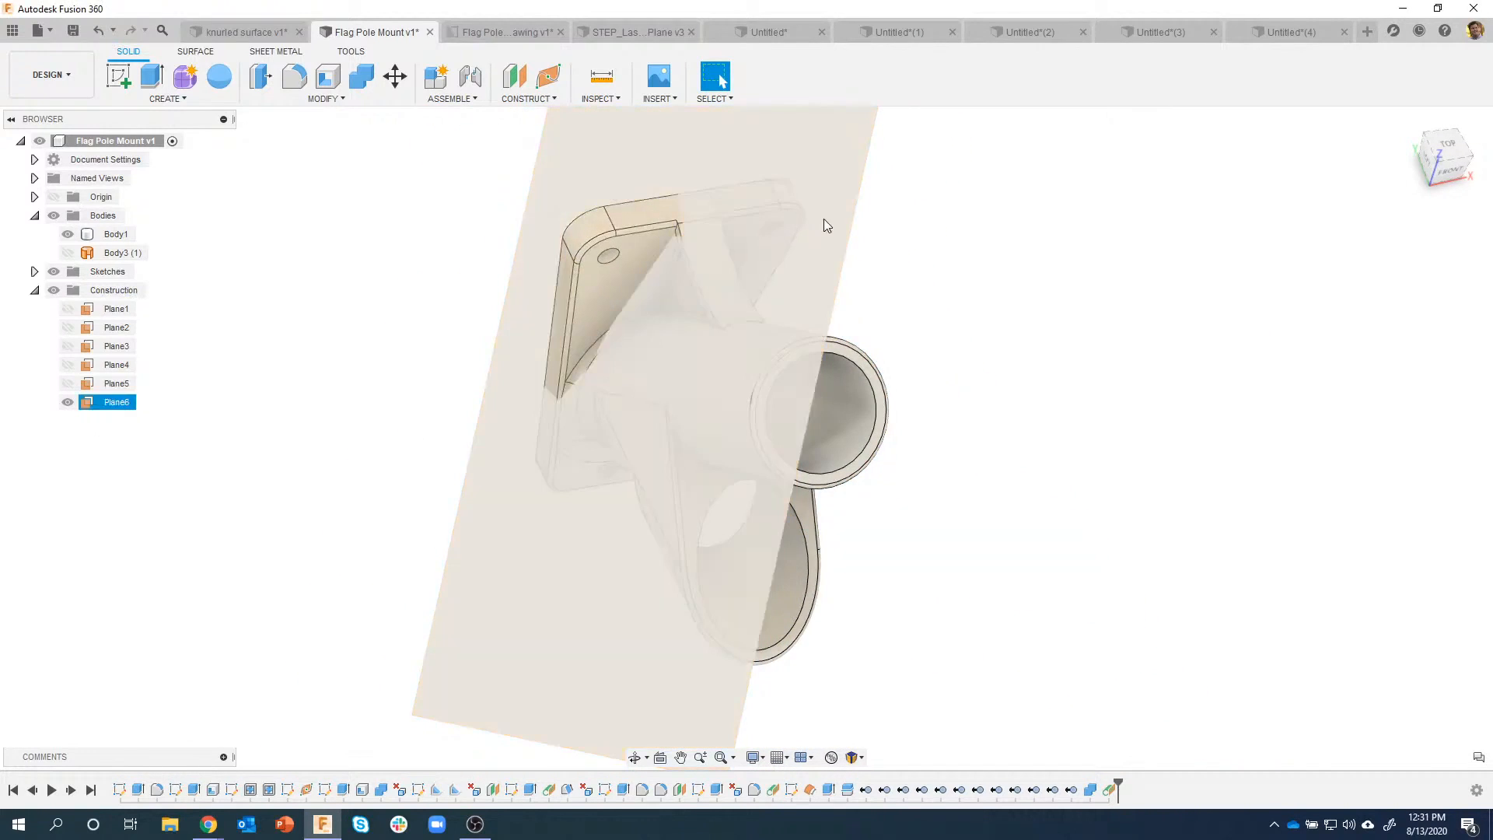
right_click(826, 225)
left_click(823, 302)
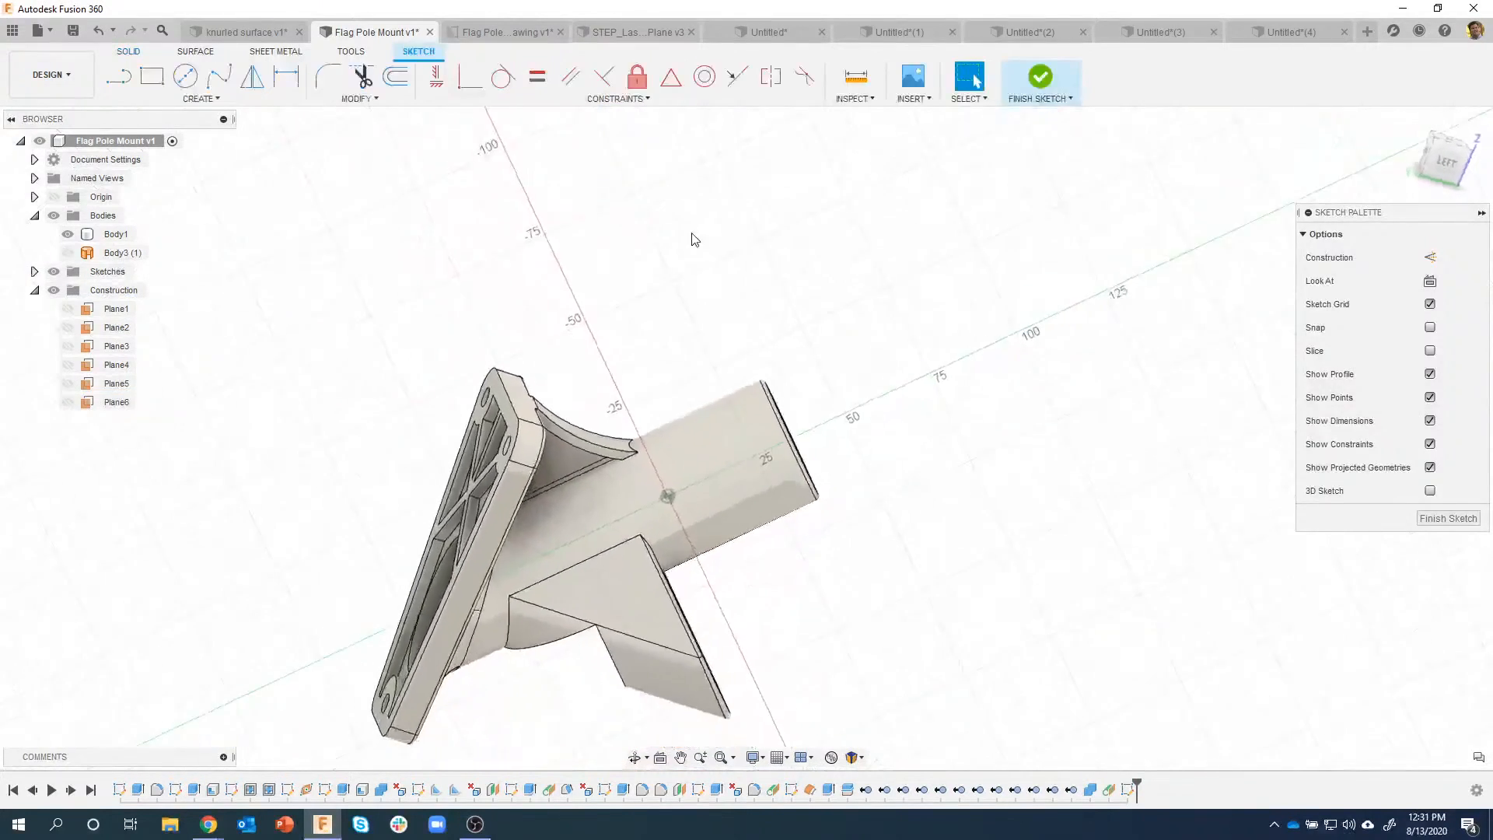
Step: Add sketch text reading MADE IN USA near the tube, at 10 mm height
left_click(201, 99)
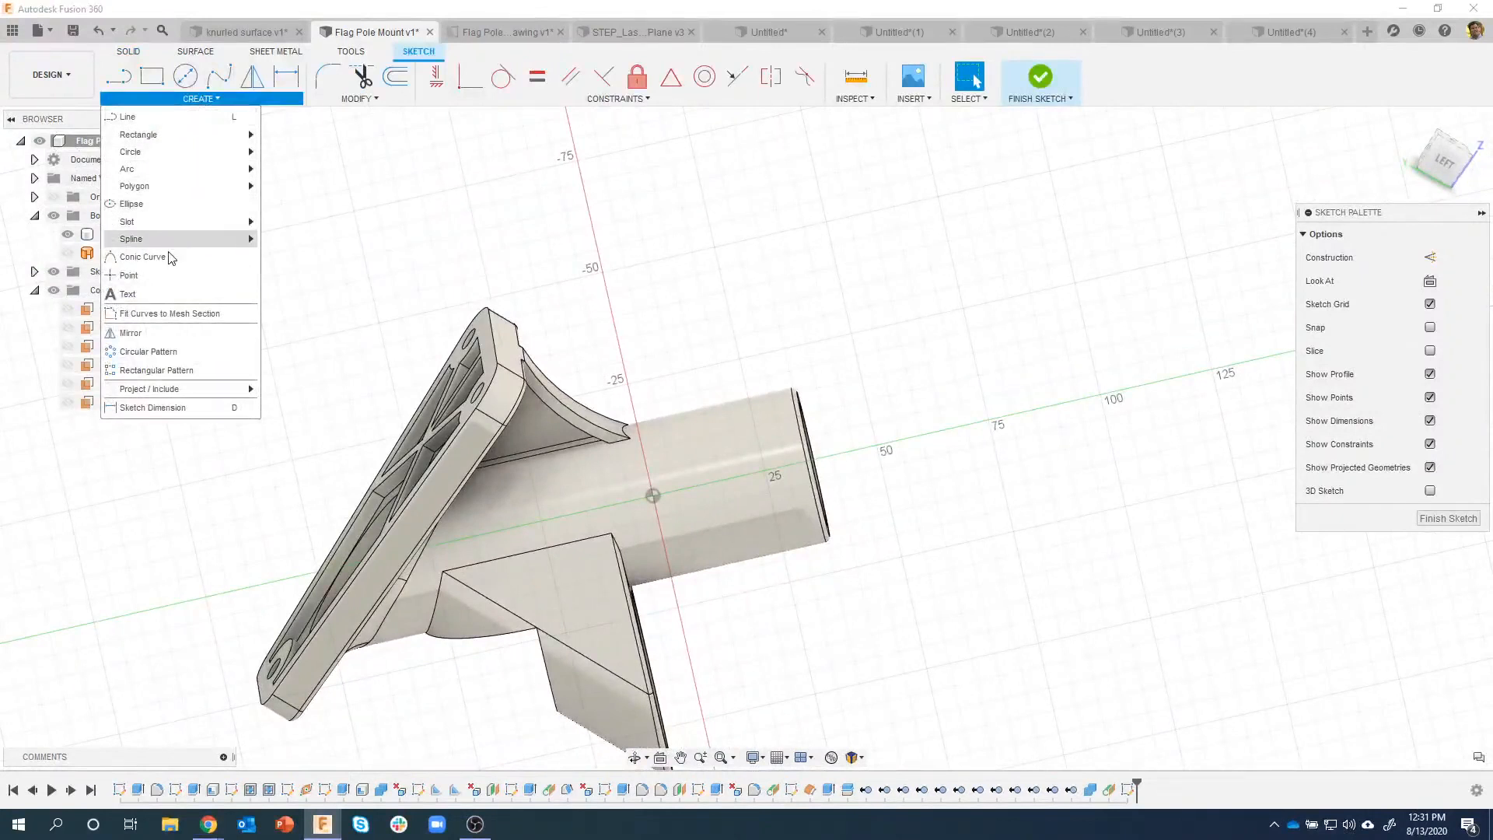
left_click(148, 293)
left_click(799, 337)
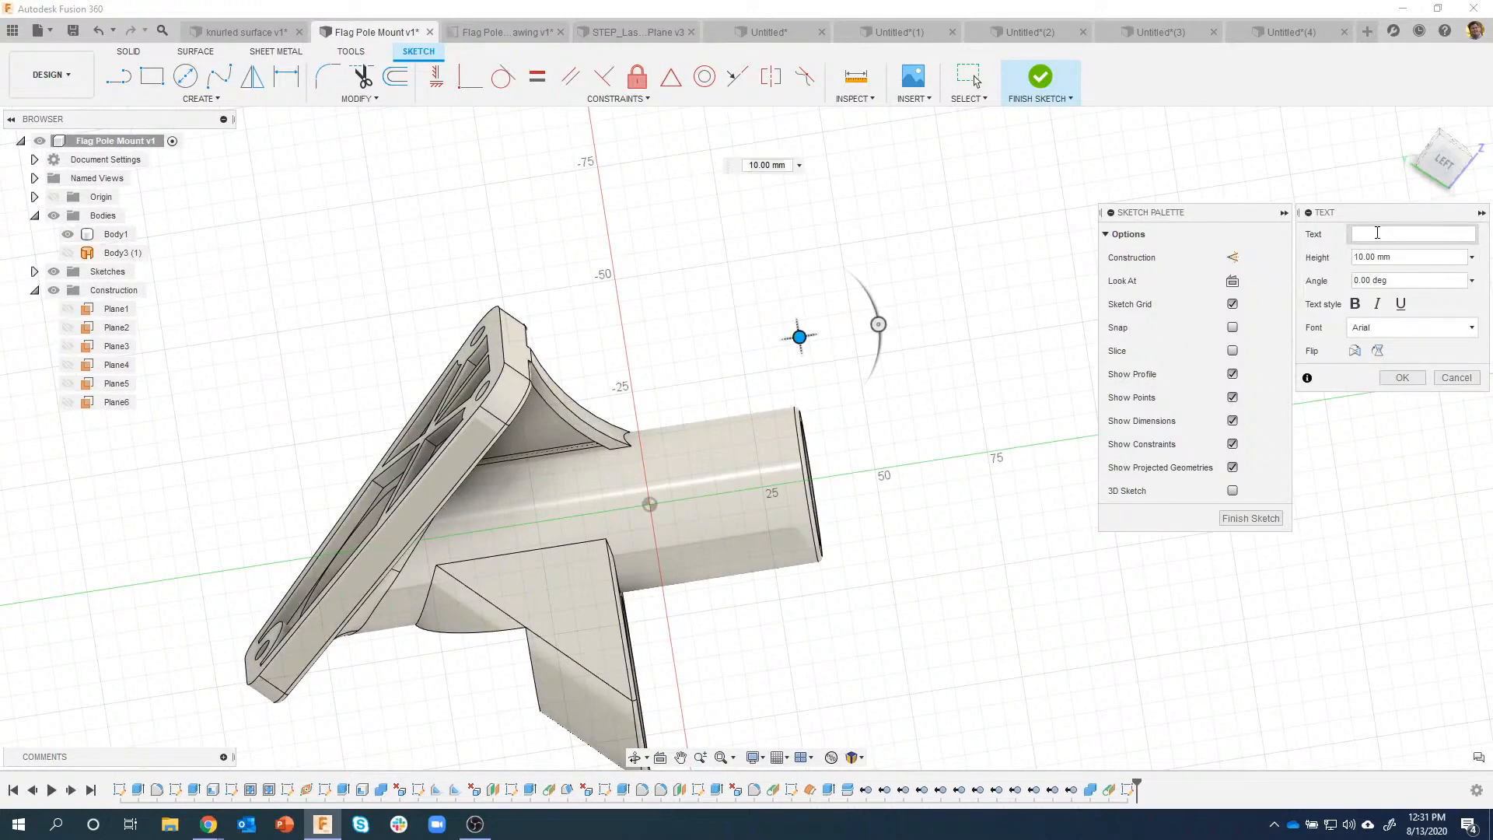
type("MADE IN USA")
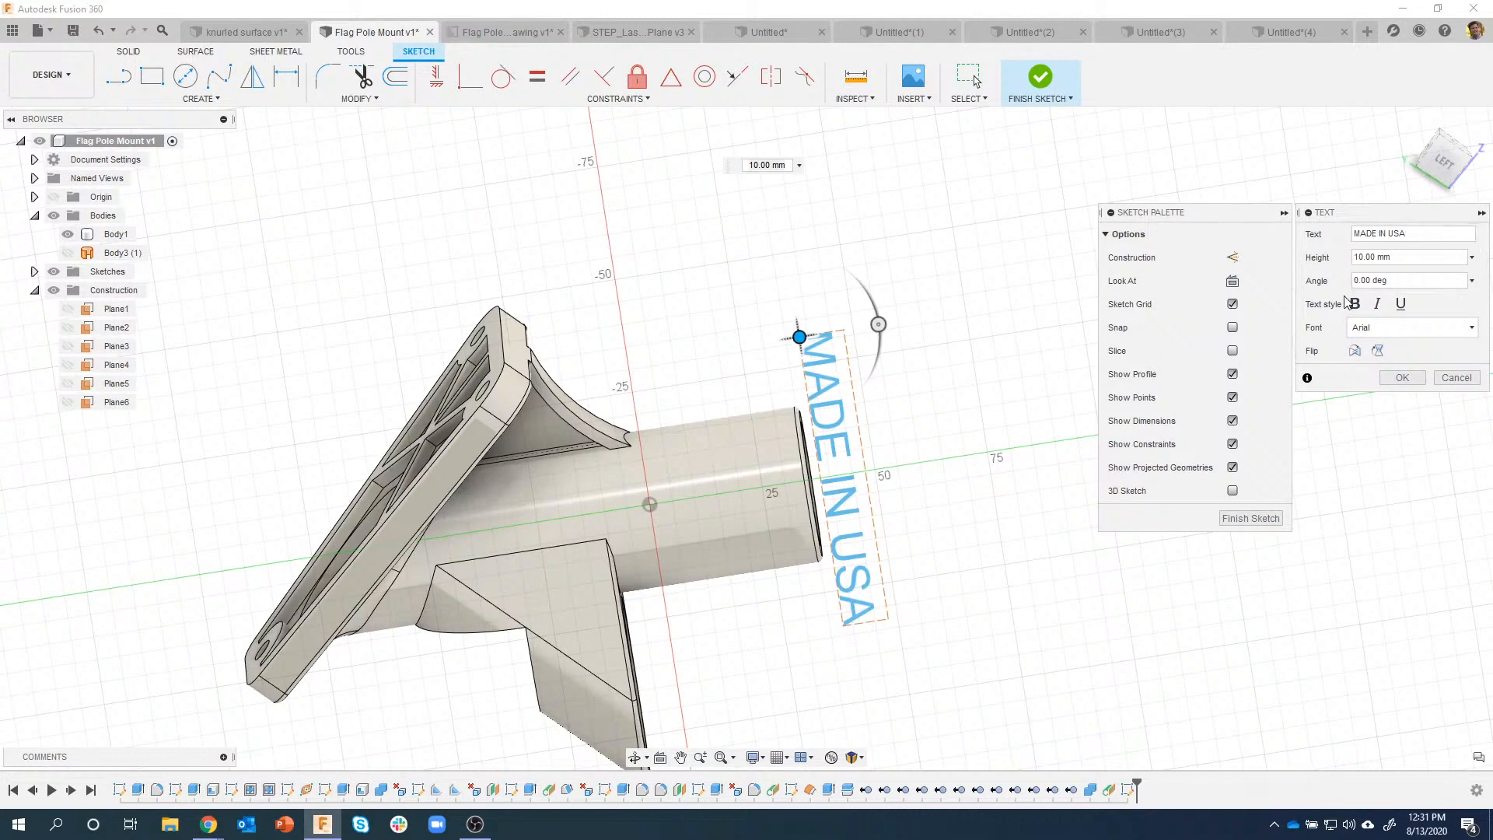
Step: Make the text bold, rotate it to 90 degrees, position it along the tube, and finish the sketch
left_click(1355, 305)
left_click_drag(875, 322, 773, 184)
mouse_move(794, 334)
left_mouse_down()
mouse_move(672, 436)
mouse_move(475, 539)
left_mouse_up()
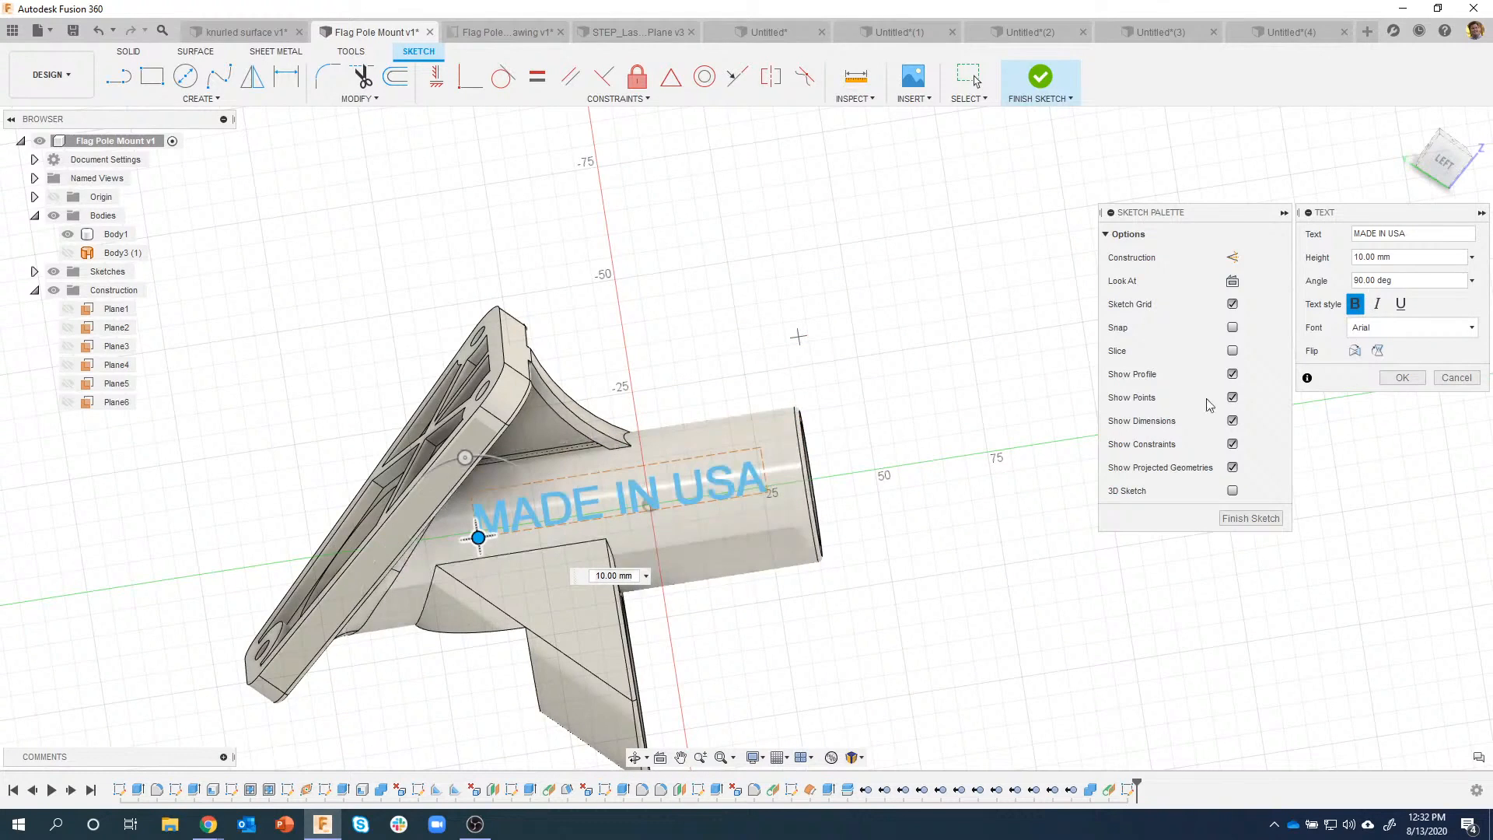
left_click(1404, 379)
middle_click_drag(825, 311, 1118, 147, "shift")
left_click(1039, 81)
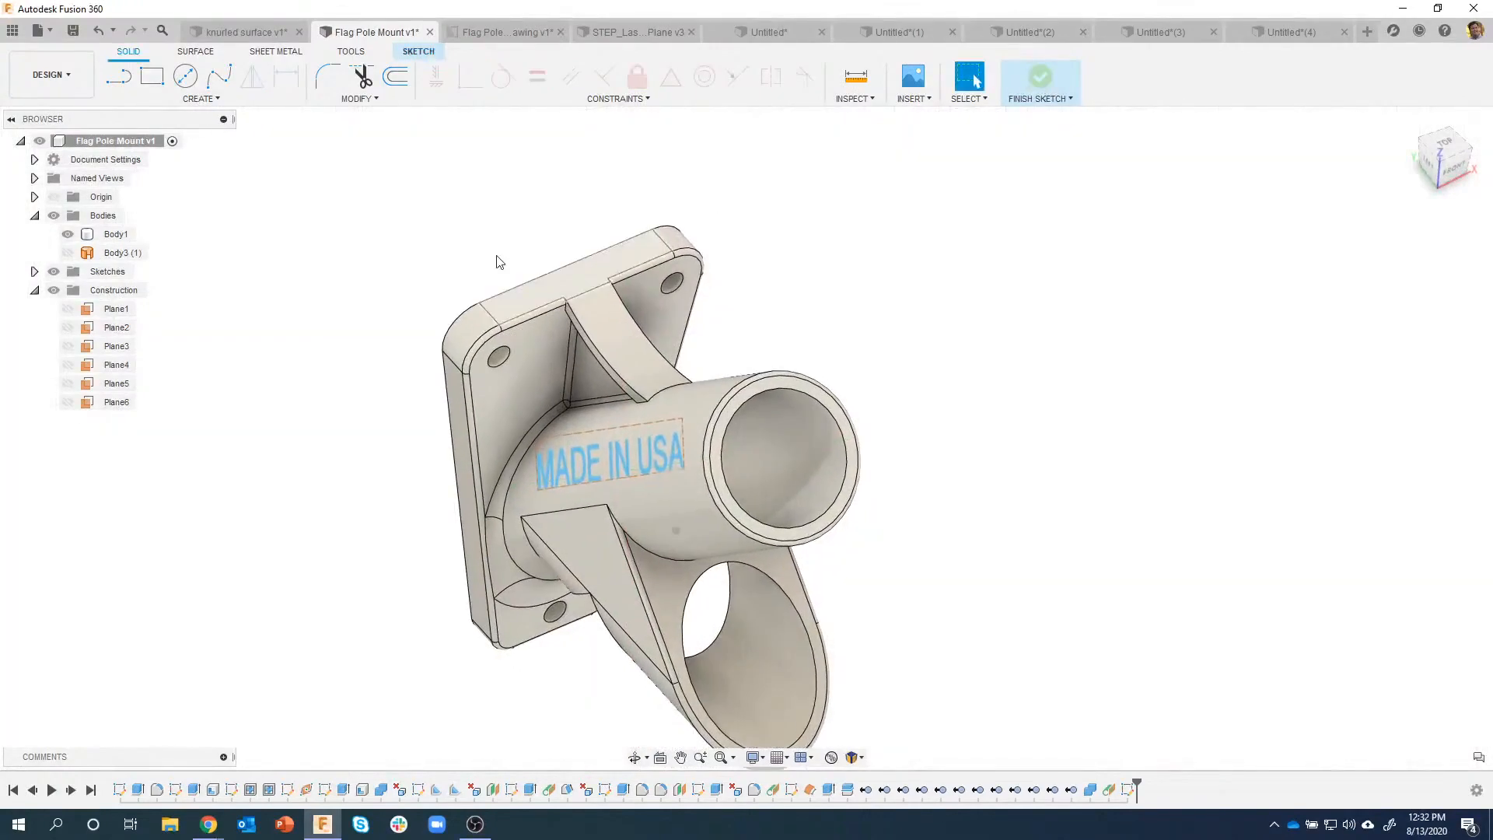
Step: Set up an Emboss of the MADE IN USA text on the tube's outer cylindrical face, with Tangent Chain off
mouse_move(347, 233)
middle_mouse_down("shift")
mouse_move(380, 342)
mouse_move(435, 377)
middle_mouse_up("shift")
scroll(456, 391, "up", 4)
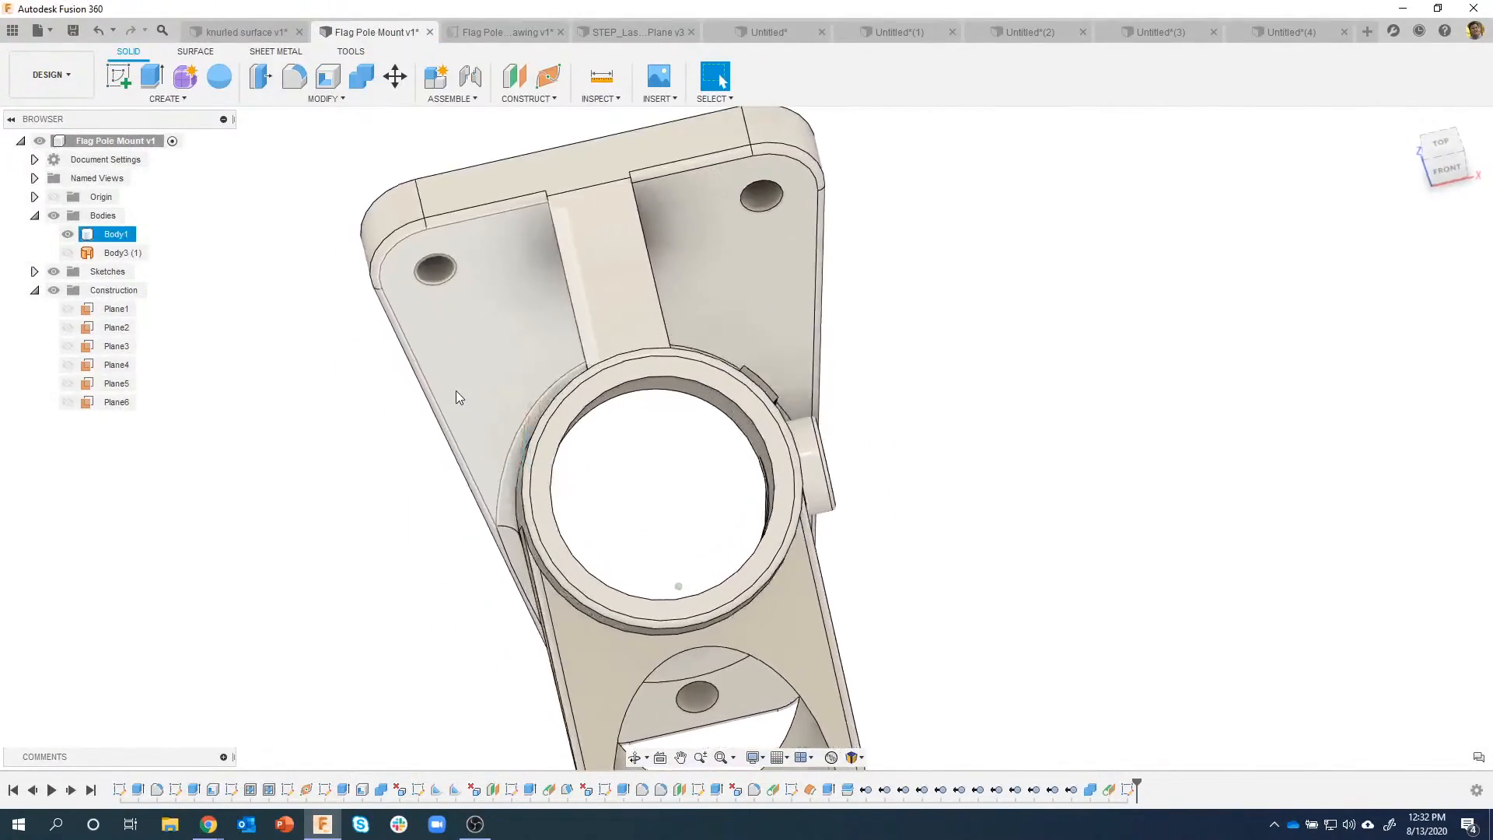
mouse_move(661, 510)
middle_mouse_down("shift")
mouse_move(647, 598)
mouse_move(673, 483)
mouse_move(655, 449)
middle_mouse_up("shift")
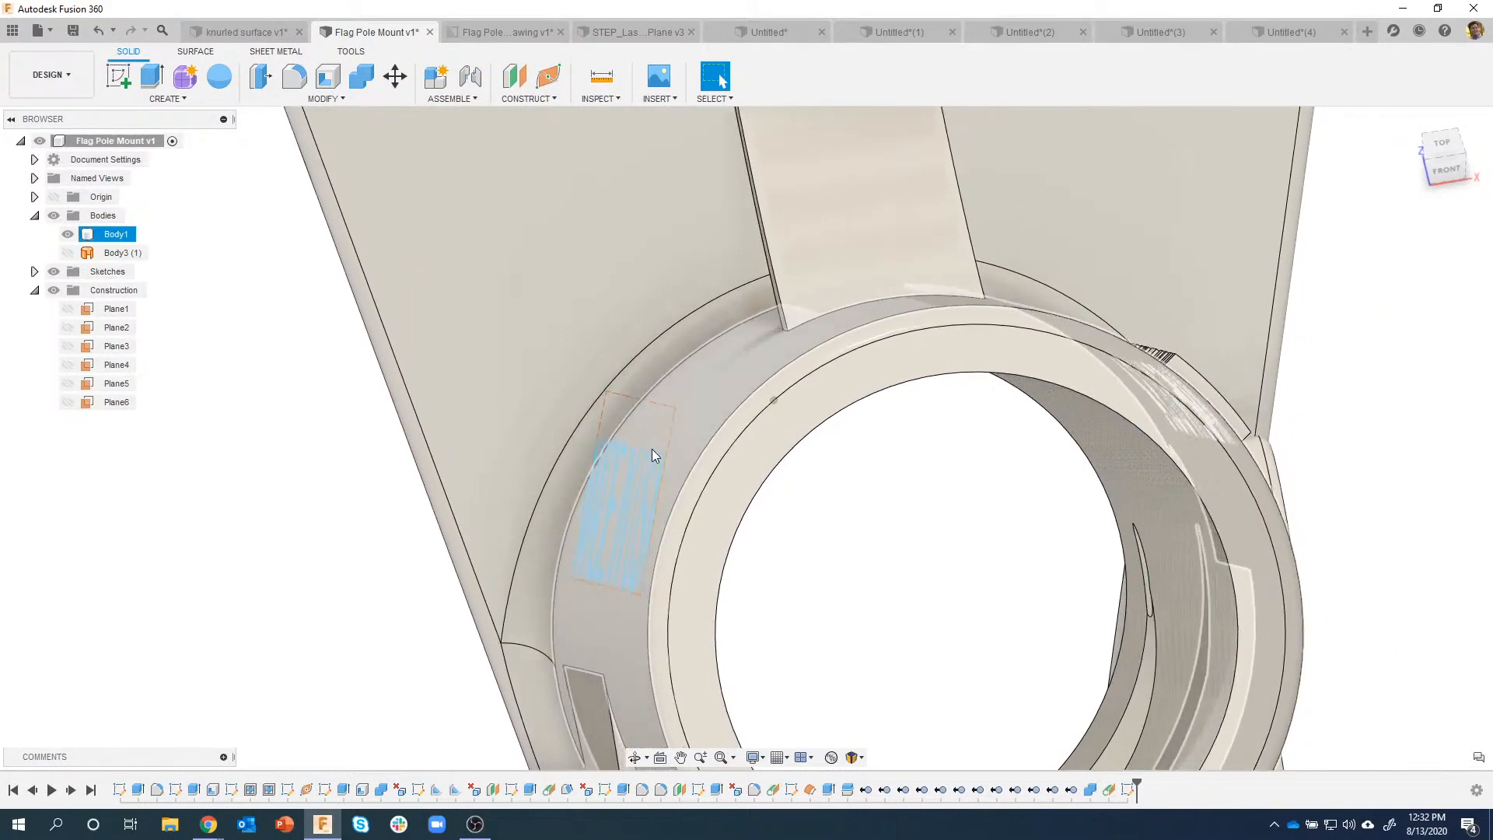
middle_click_drag(316, 540, 333, 268, "shift")
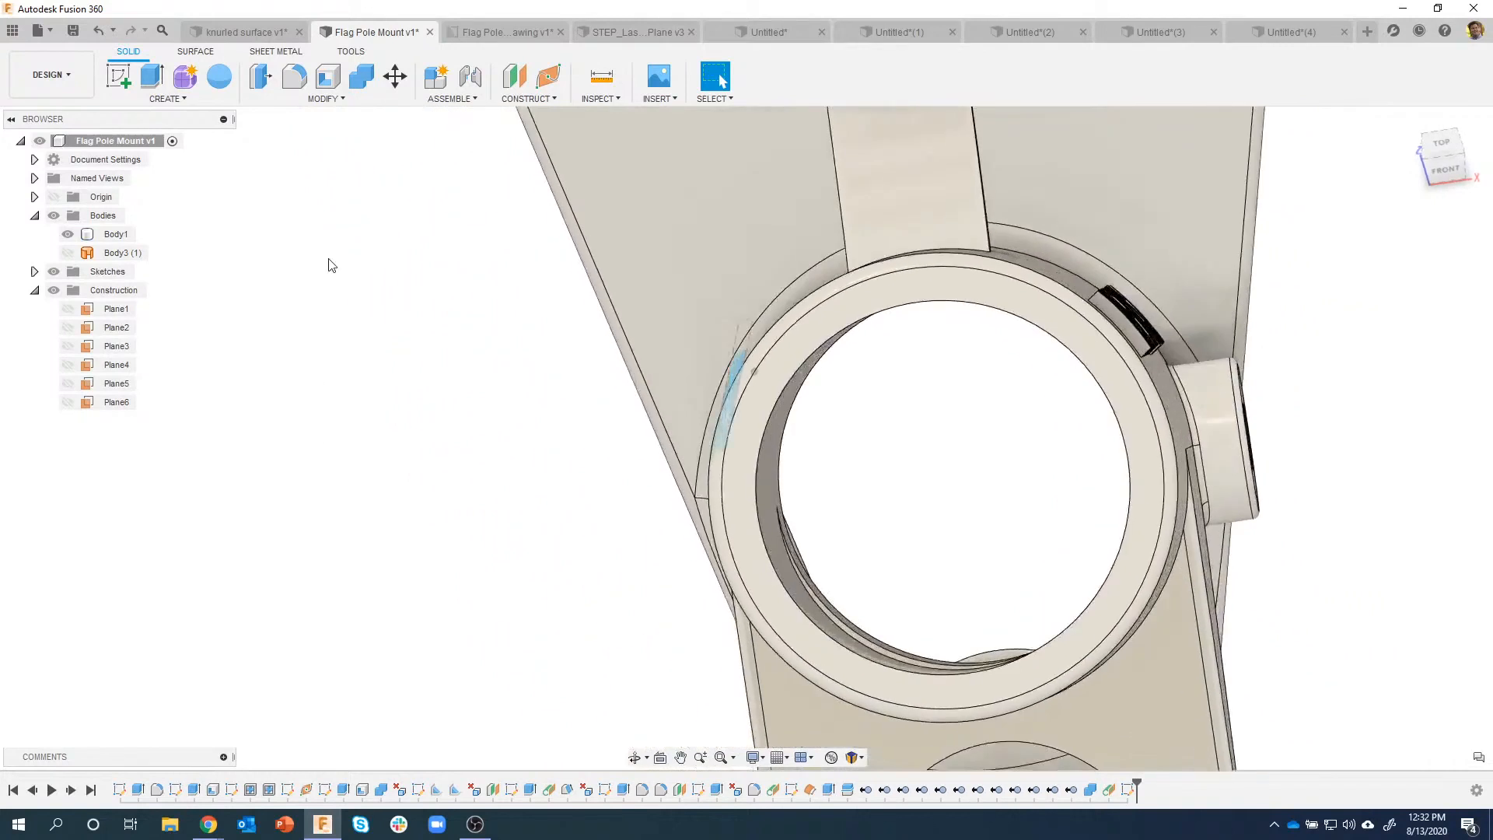
left_click(190, 101)
left_click(154, 300)
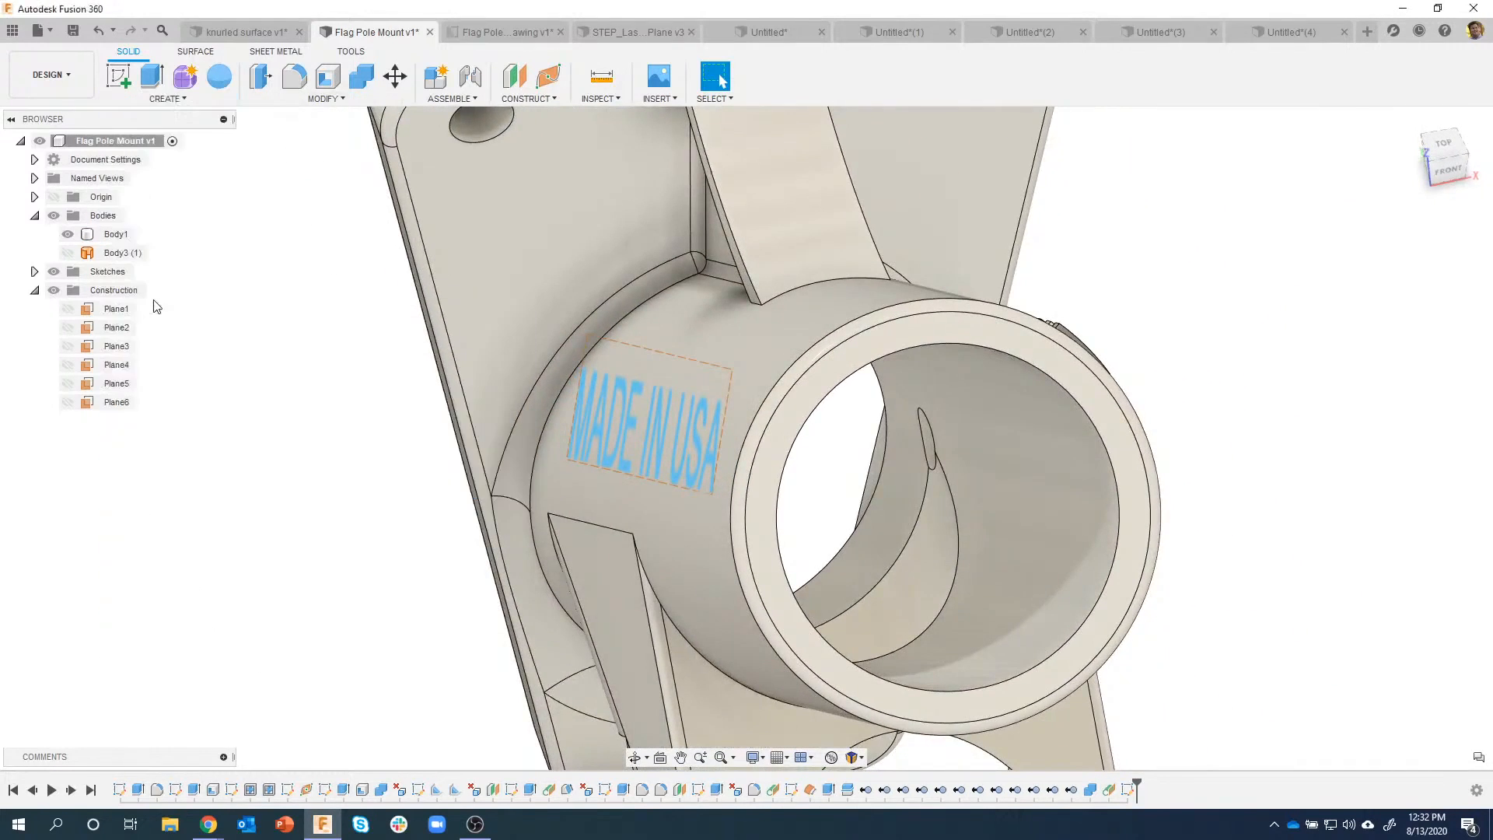
middle_click_drag(781, 369, 780, 386, "shift")
left_click(684, 428)
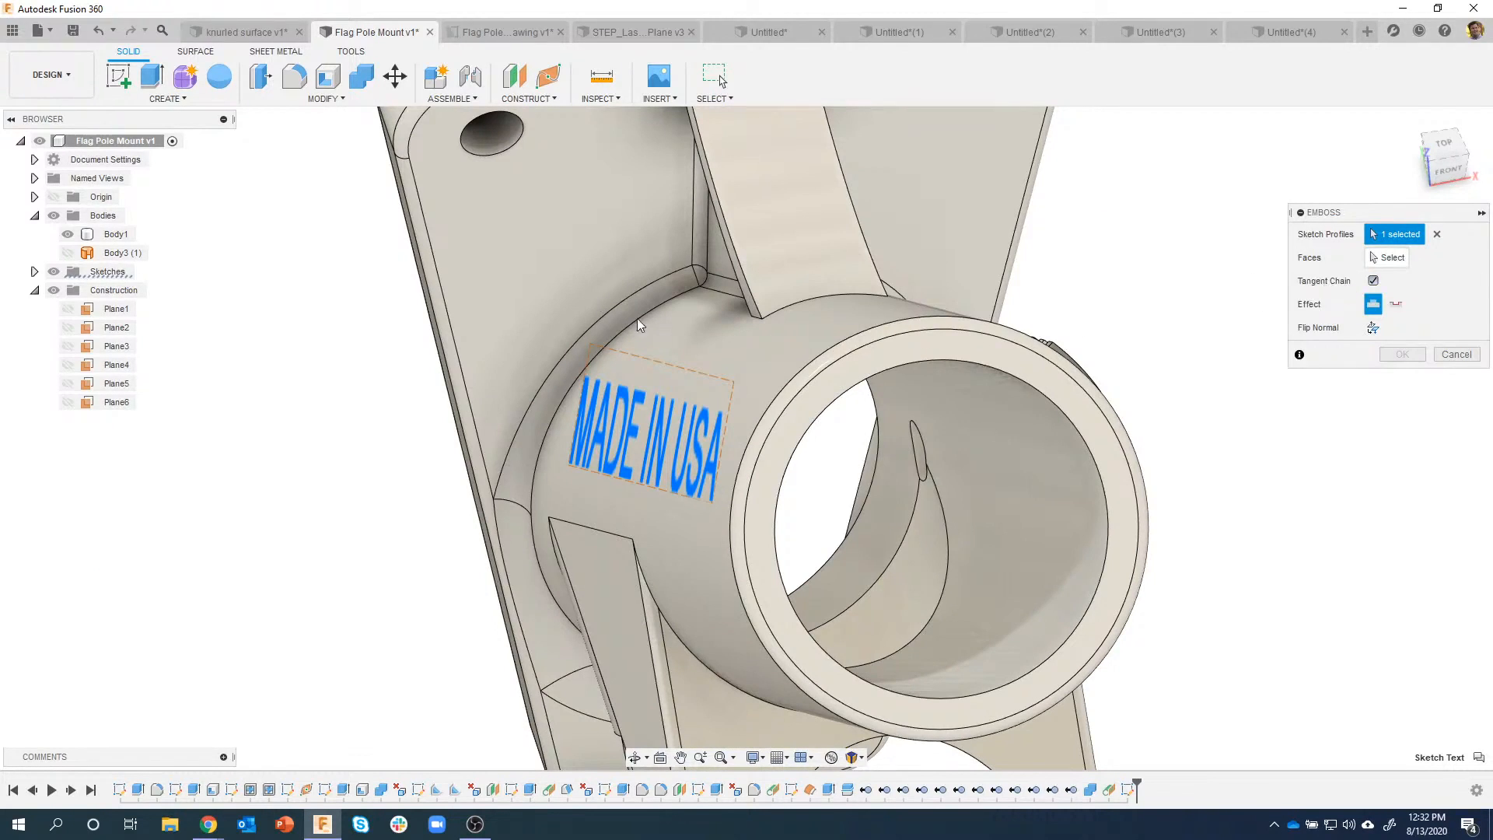
left_click(1387, 257)
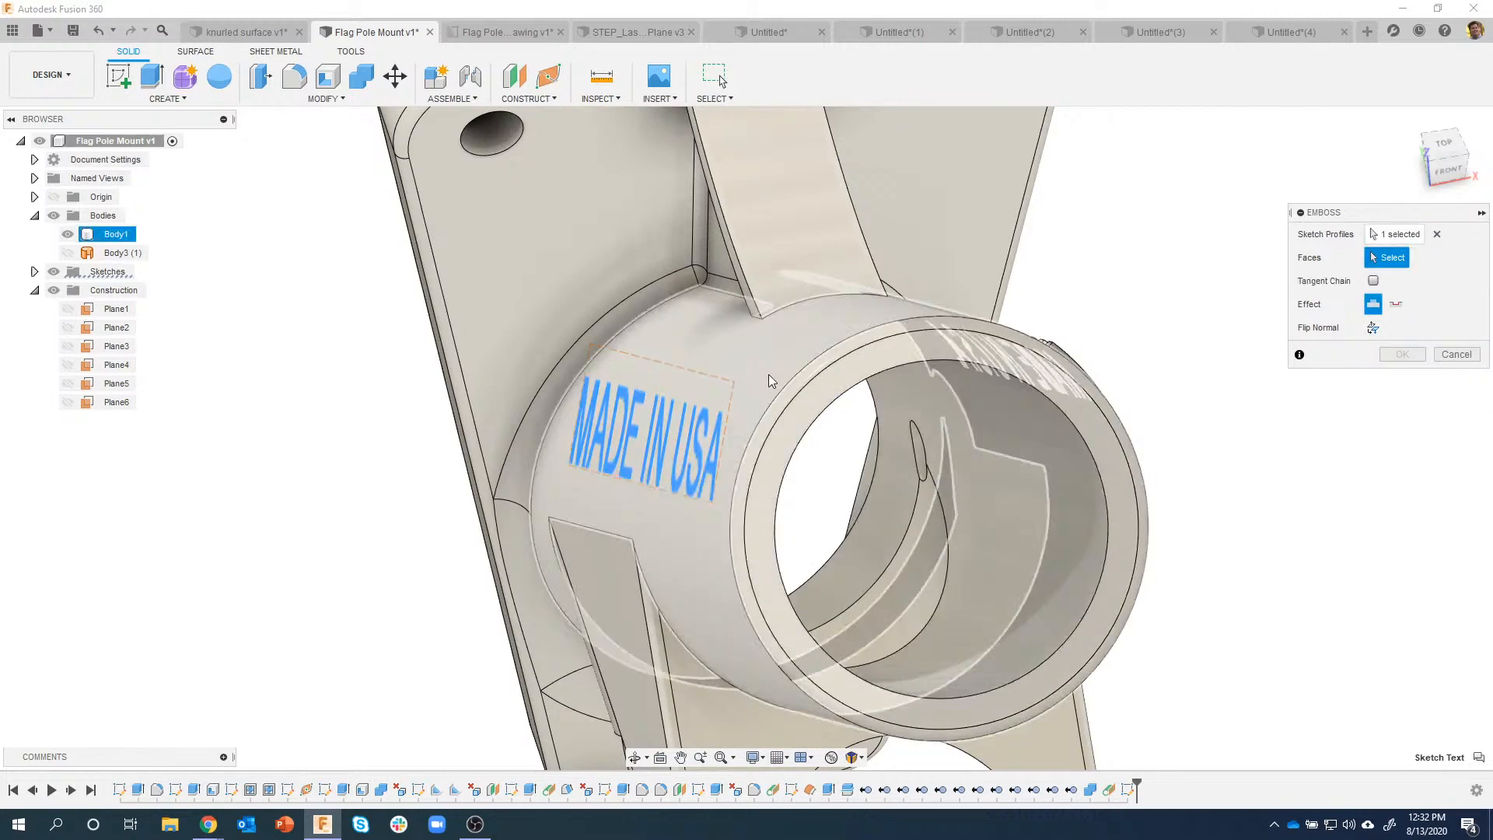
left_click(1162, 584)
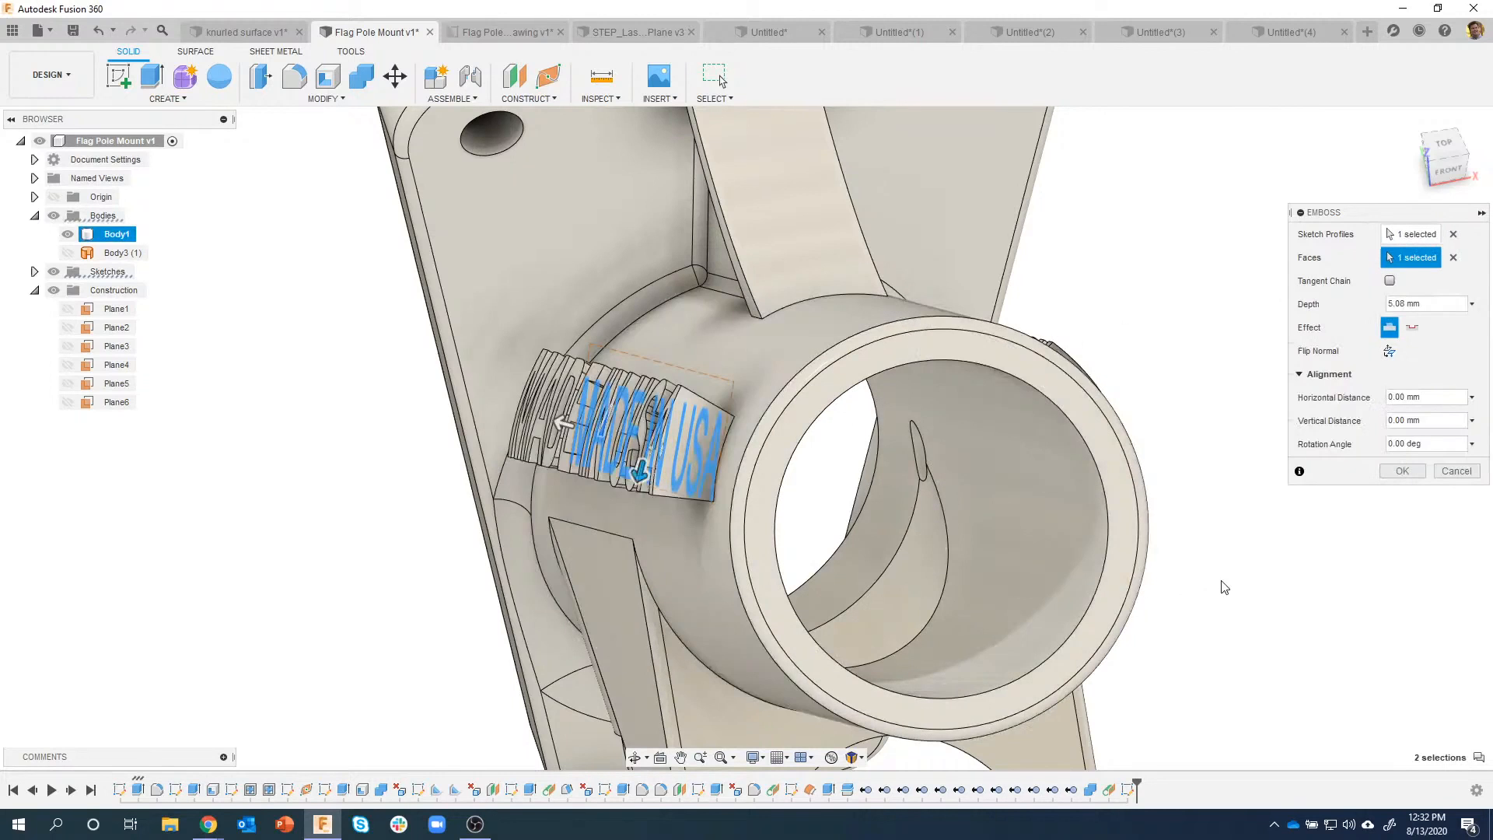
Step: Set the emboss depth to 1 mm, complete the raised lettering, and compare it with the text on the opposite side
middle_click_drag(1245, 567, 533, 440, "shift")
left_click_drag(547, 442, 591, 457)
left_click(1387, 303)
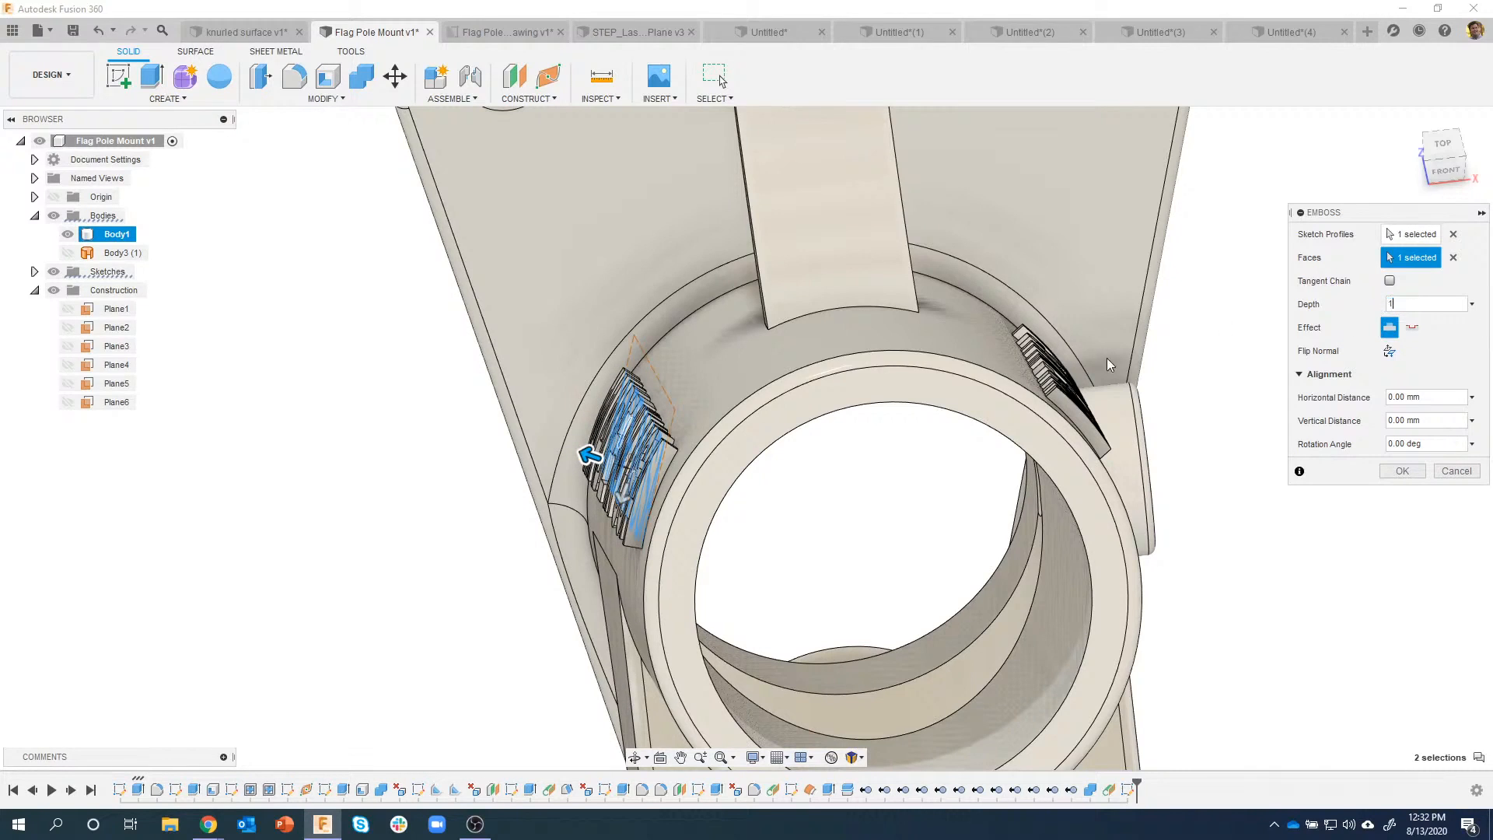
scroll(780, 474, "up", 6)
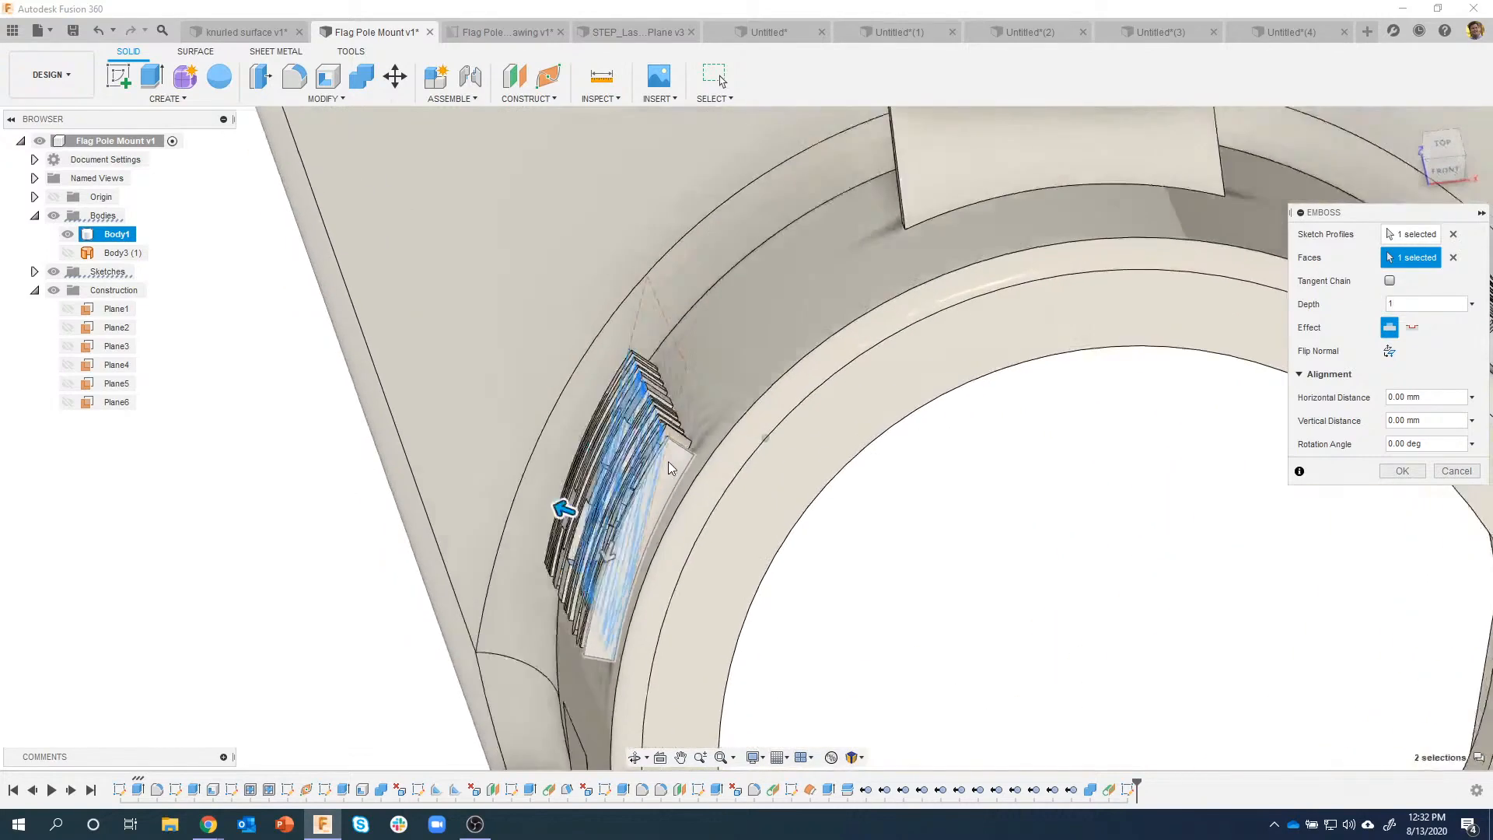
middle_click_drag(730, 482, 692, 474, "shift")
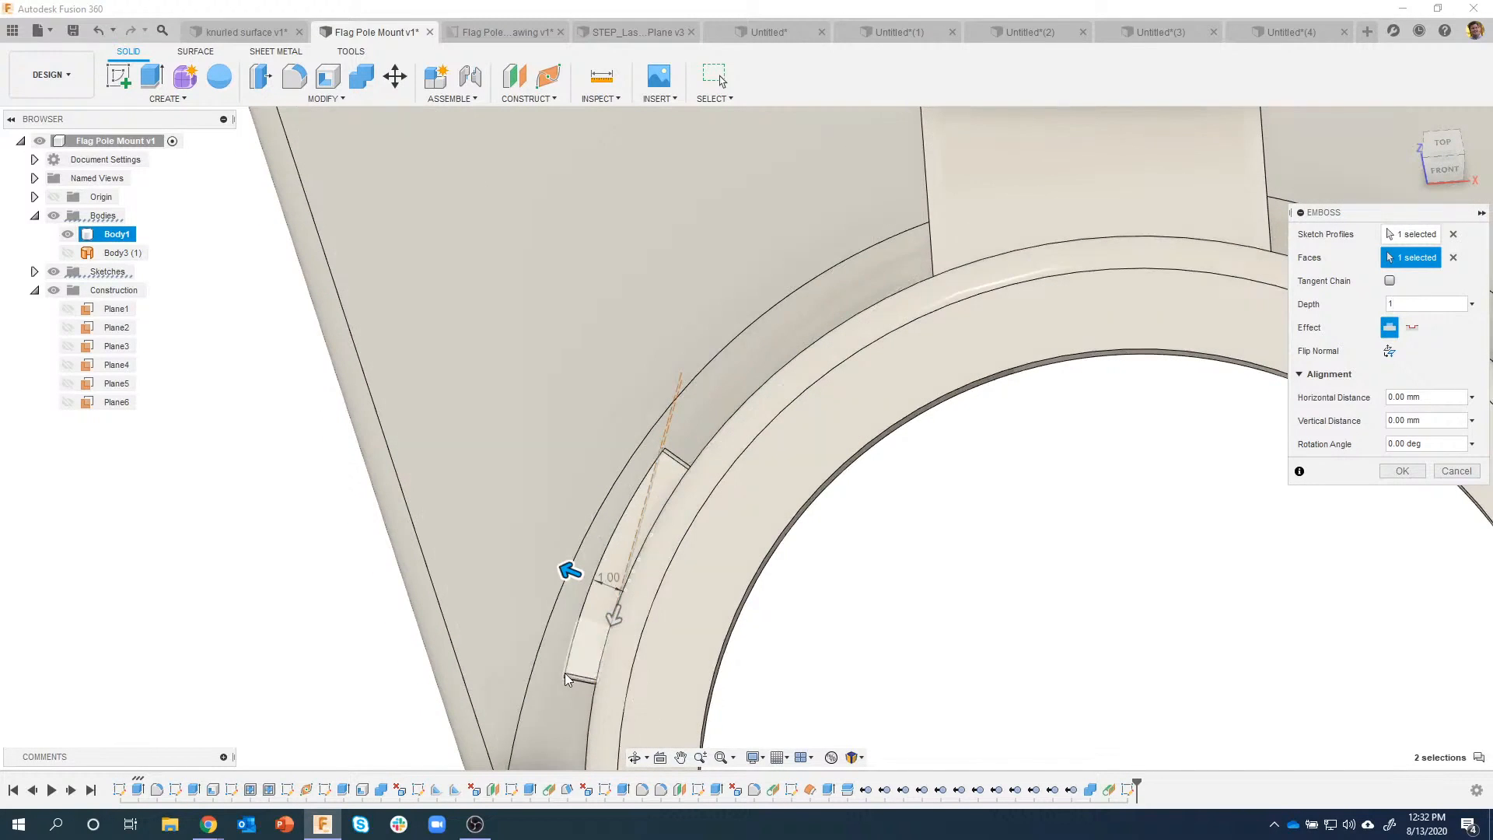
scroll(870, 584, "down", 3)
middle_click_drag(870, 583, 934, 544, "shift")
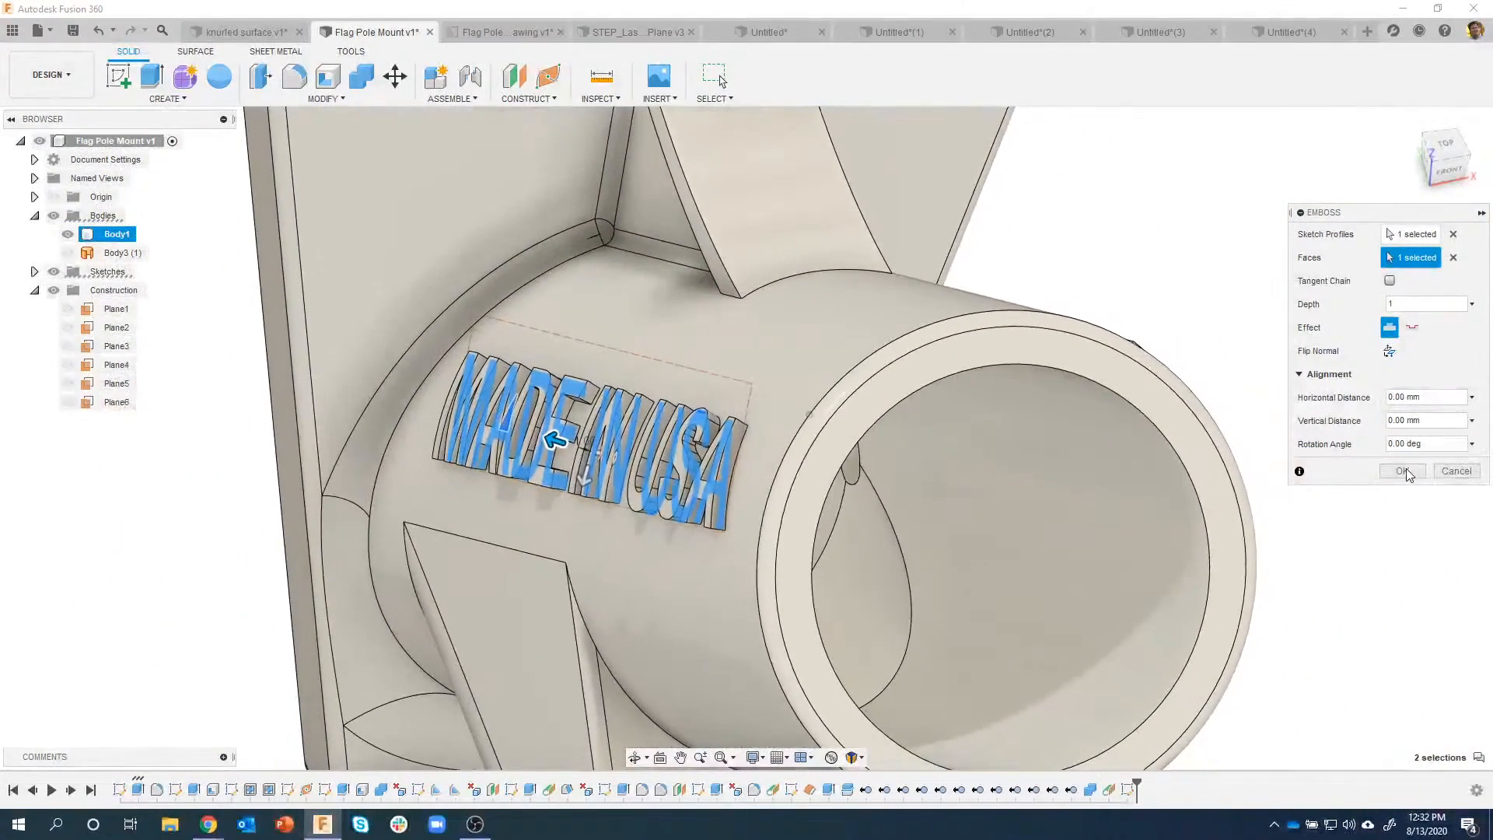
left_click(1404, 471)
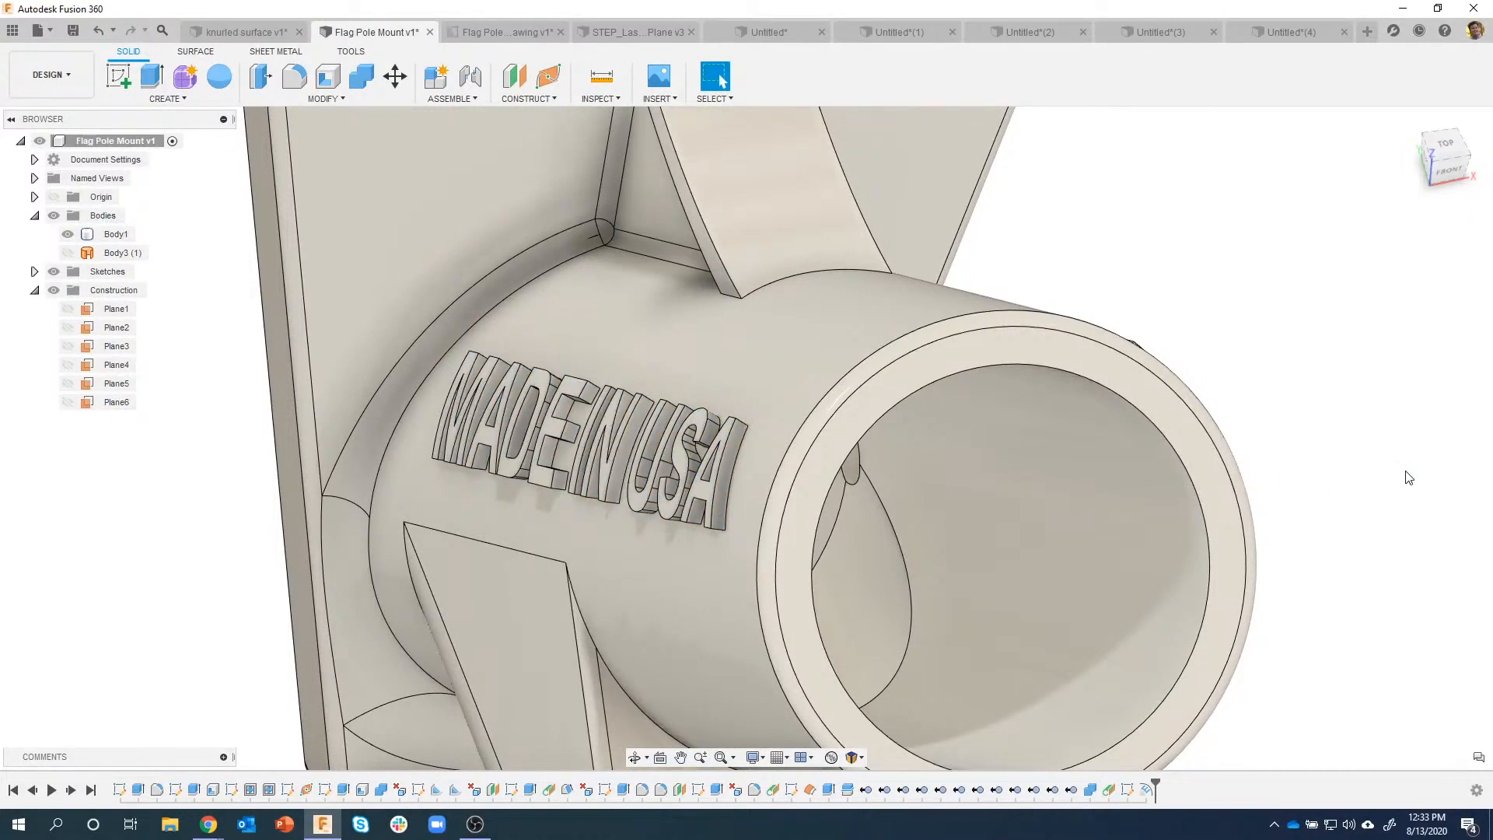
middle_click_drag(1248, 325, 1071, 638, "shift")
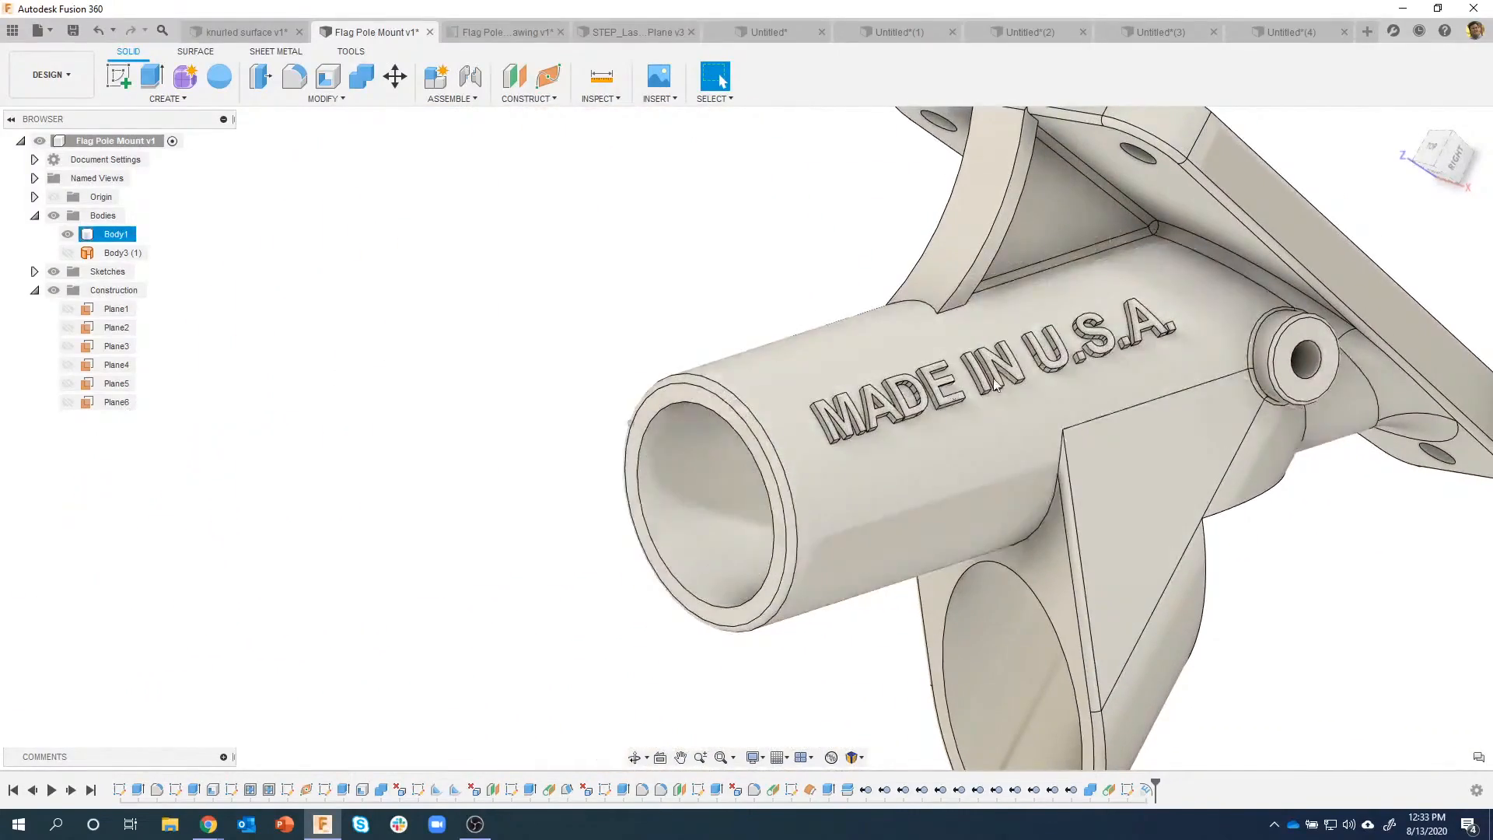
left_click(311, 306)
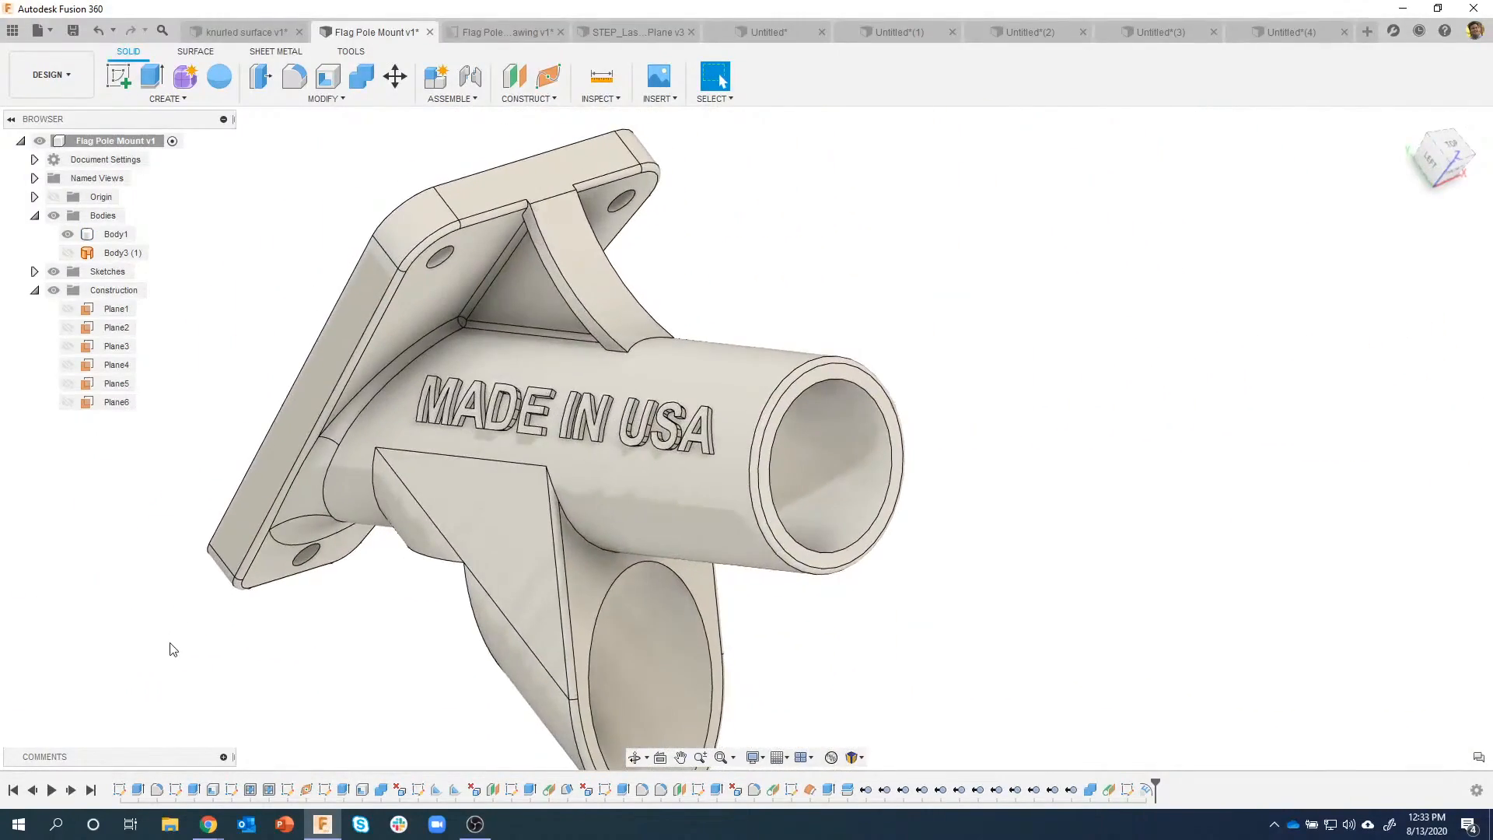
middle_click_drag(173, 649, 1154, 467, "shift")
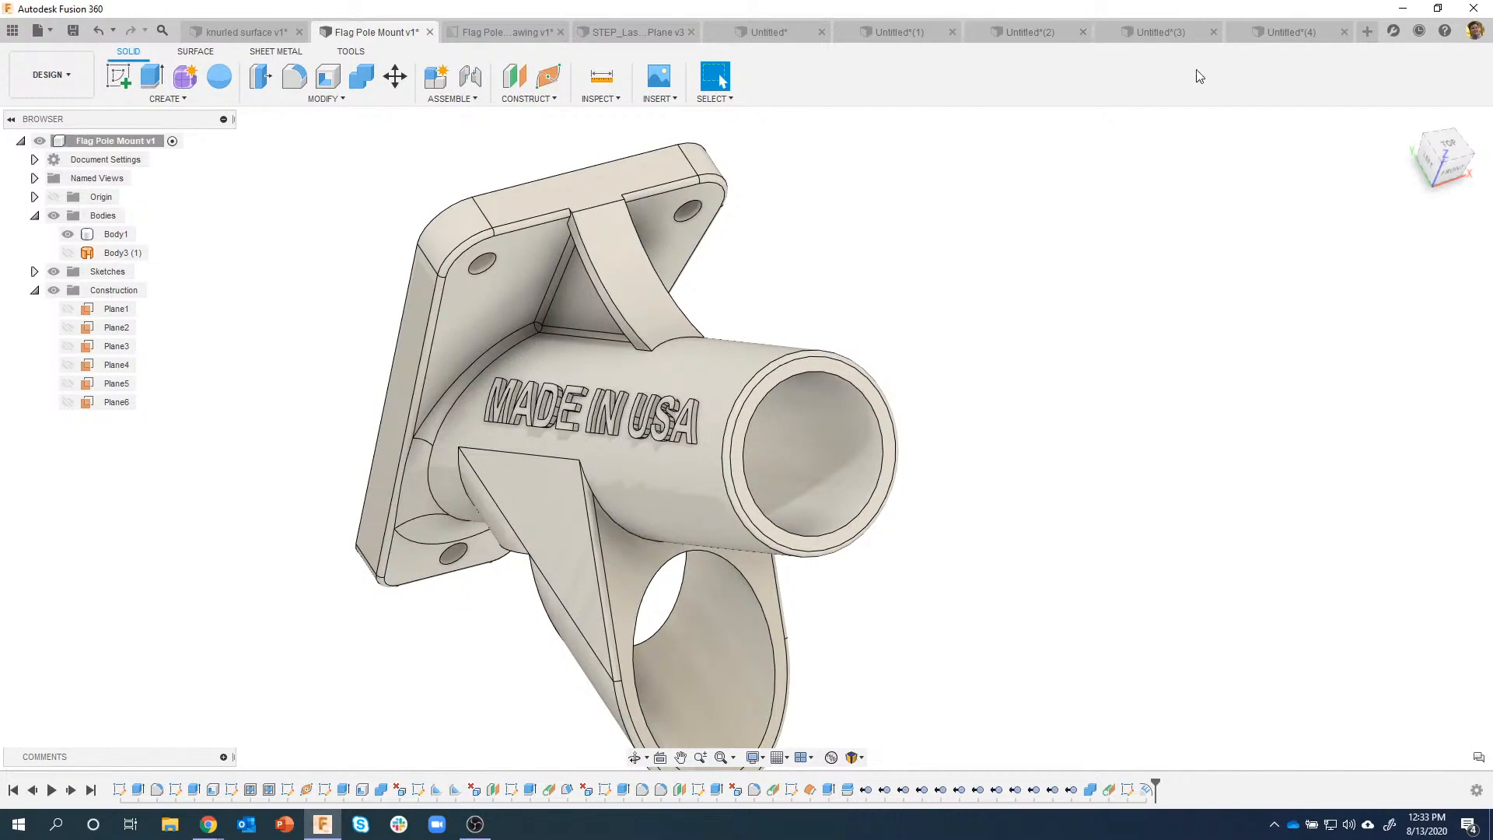
Step: Close the designs Untitled(4), Untitled(3), Untitled(2) and Untitled(1) without saving them
left_click(1344, 32)
left_click(768, 434)
left_click(1343, 32)
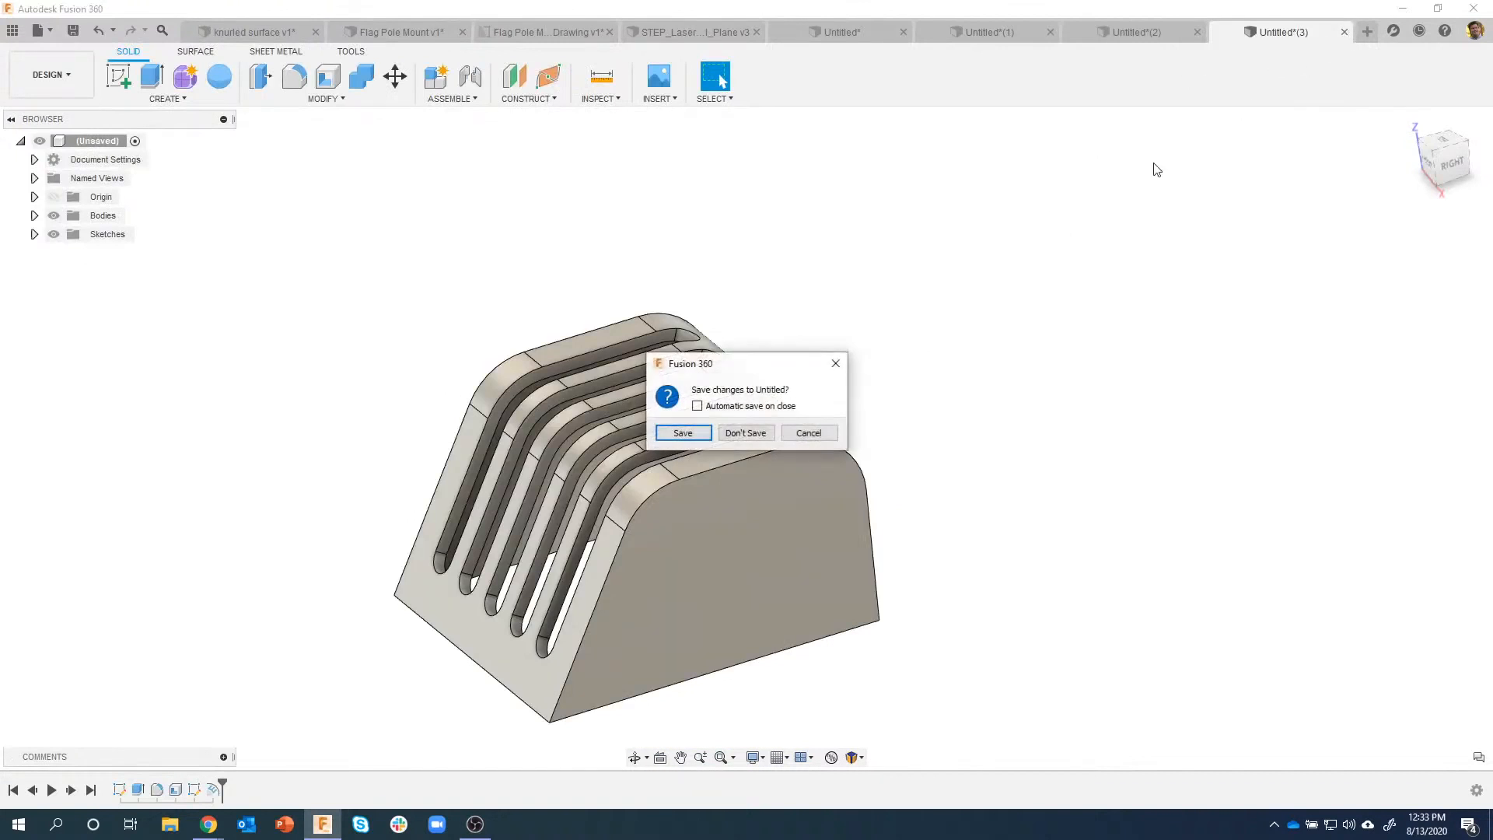
key("n")
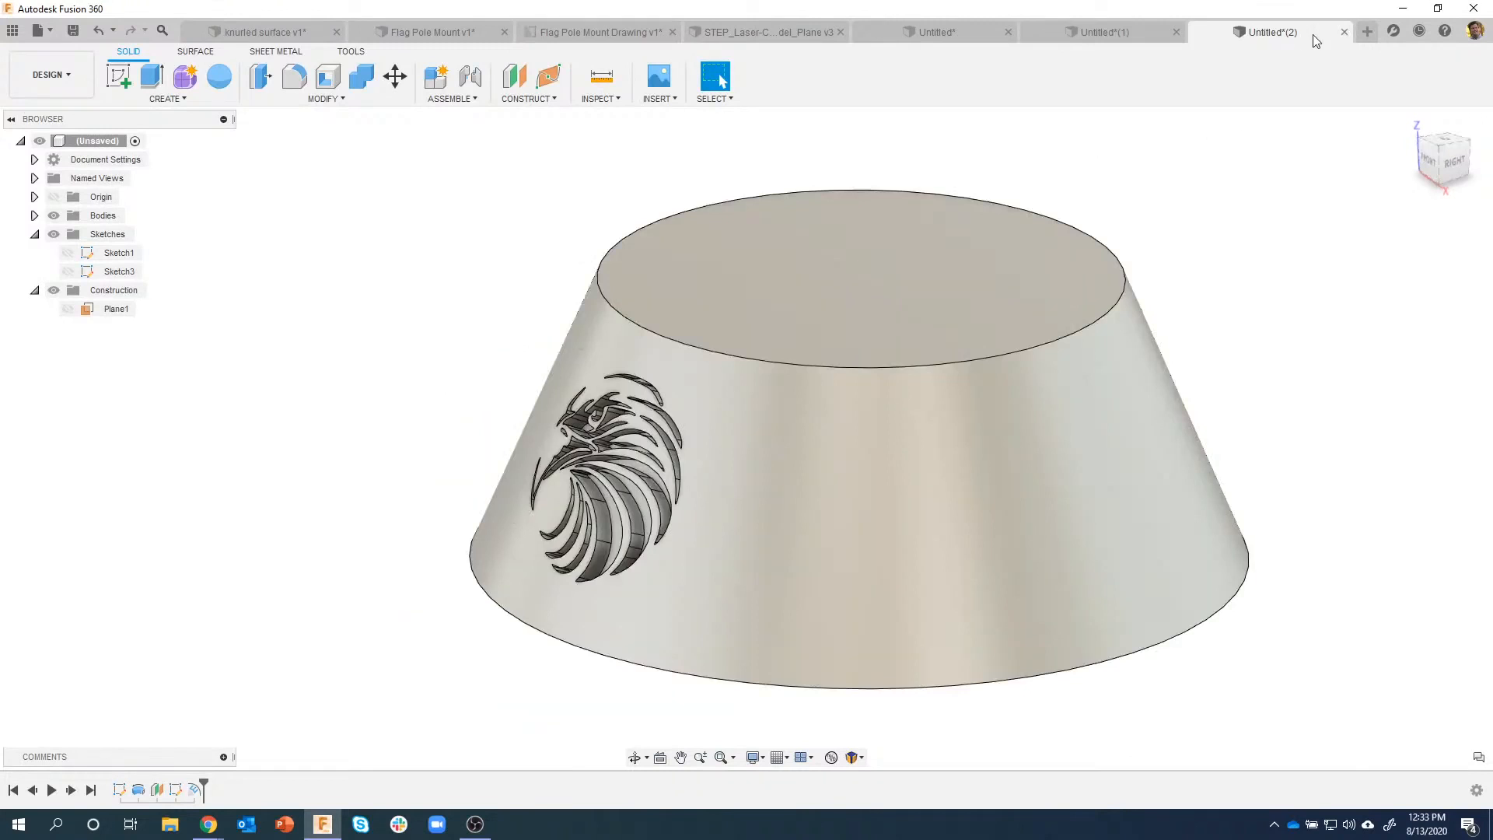
left_click(1344, 32)
left_click(748, 432)
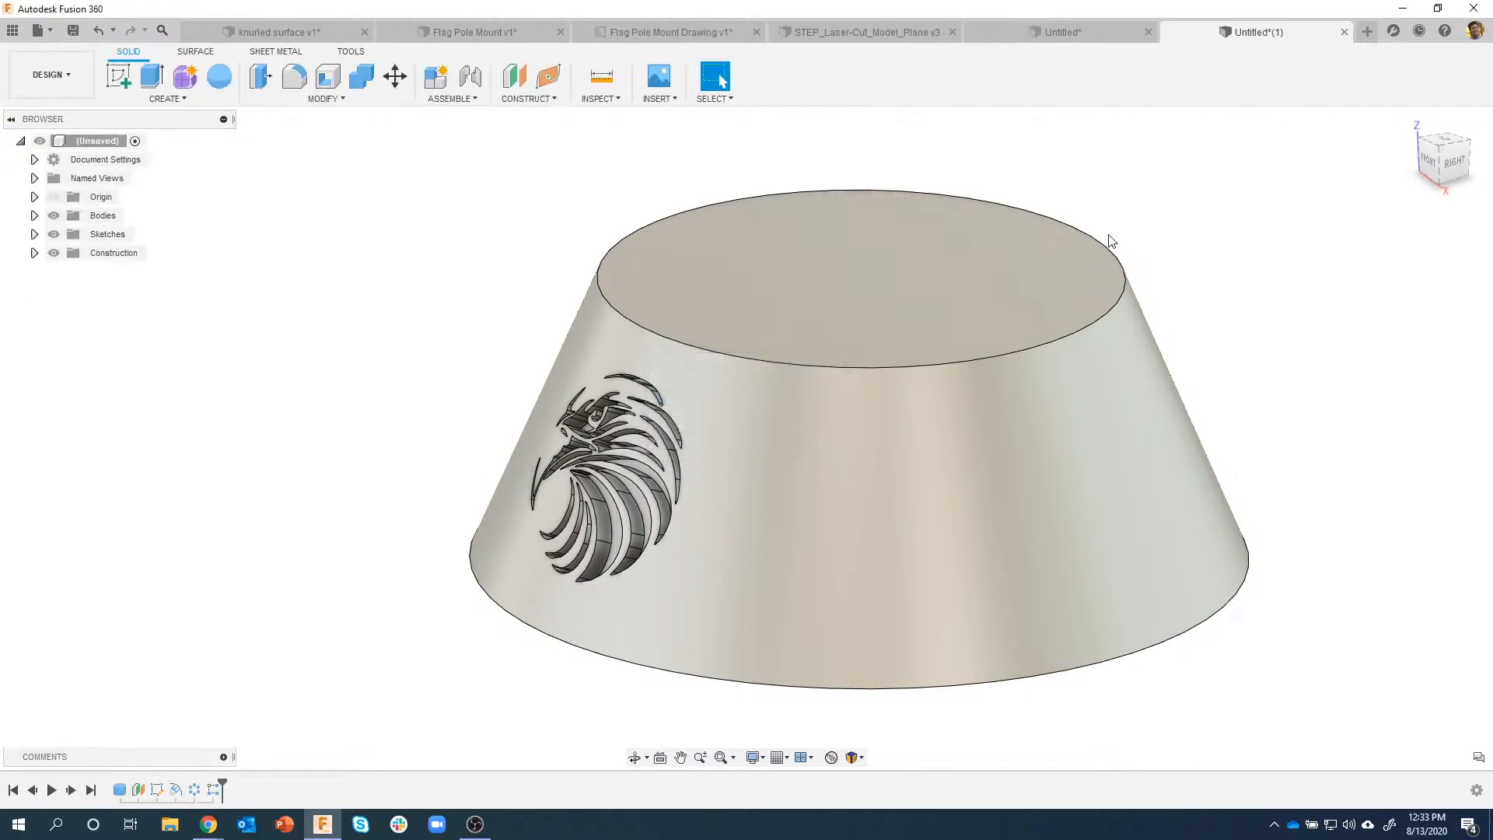
left_click(1344, 32)
left_click(735, 433)
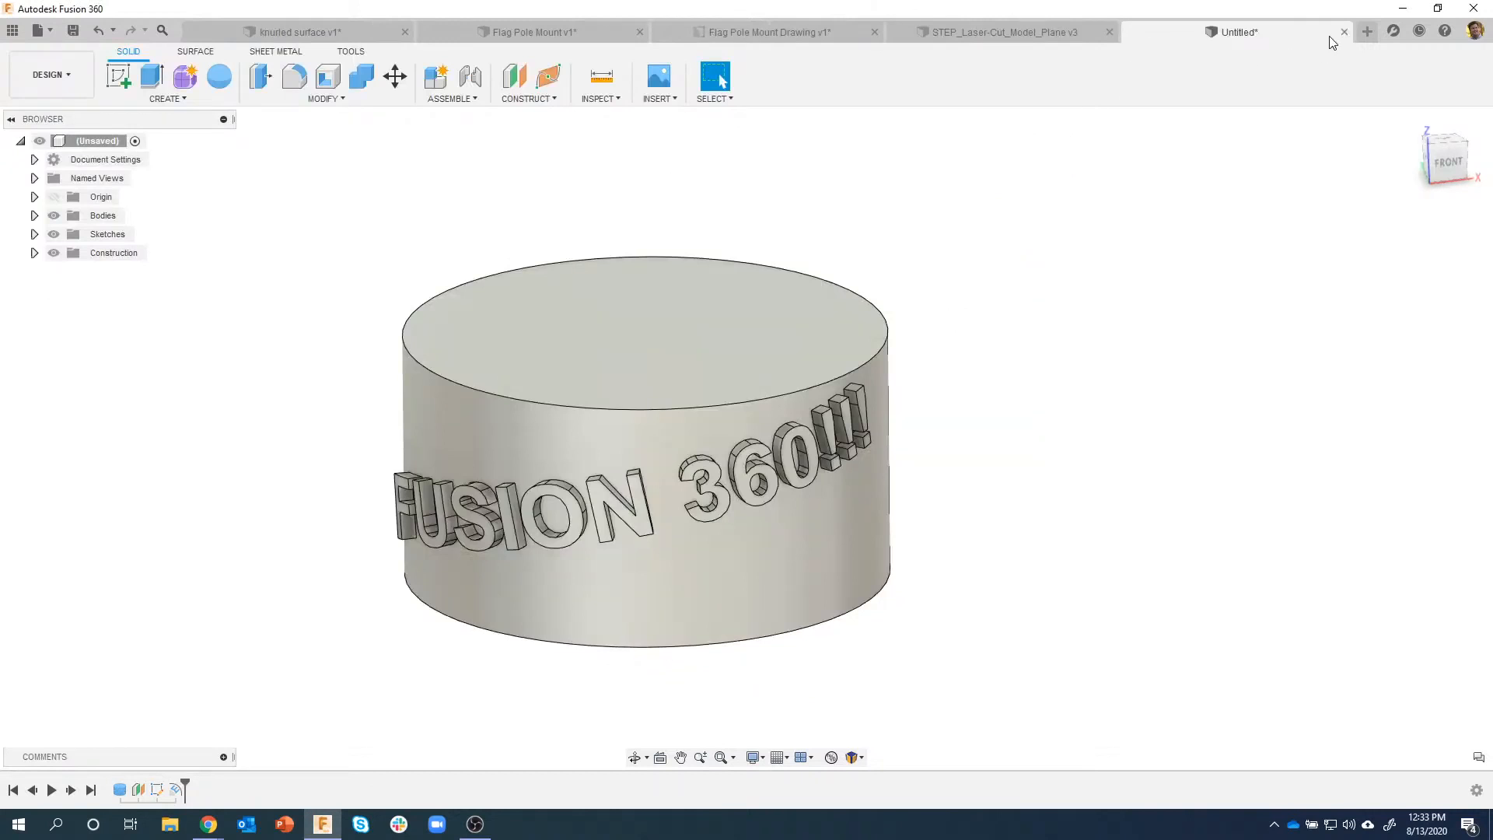
Step: Create a new design and start a sketch on the front plane
left_click(1366, 31)
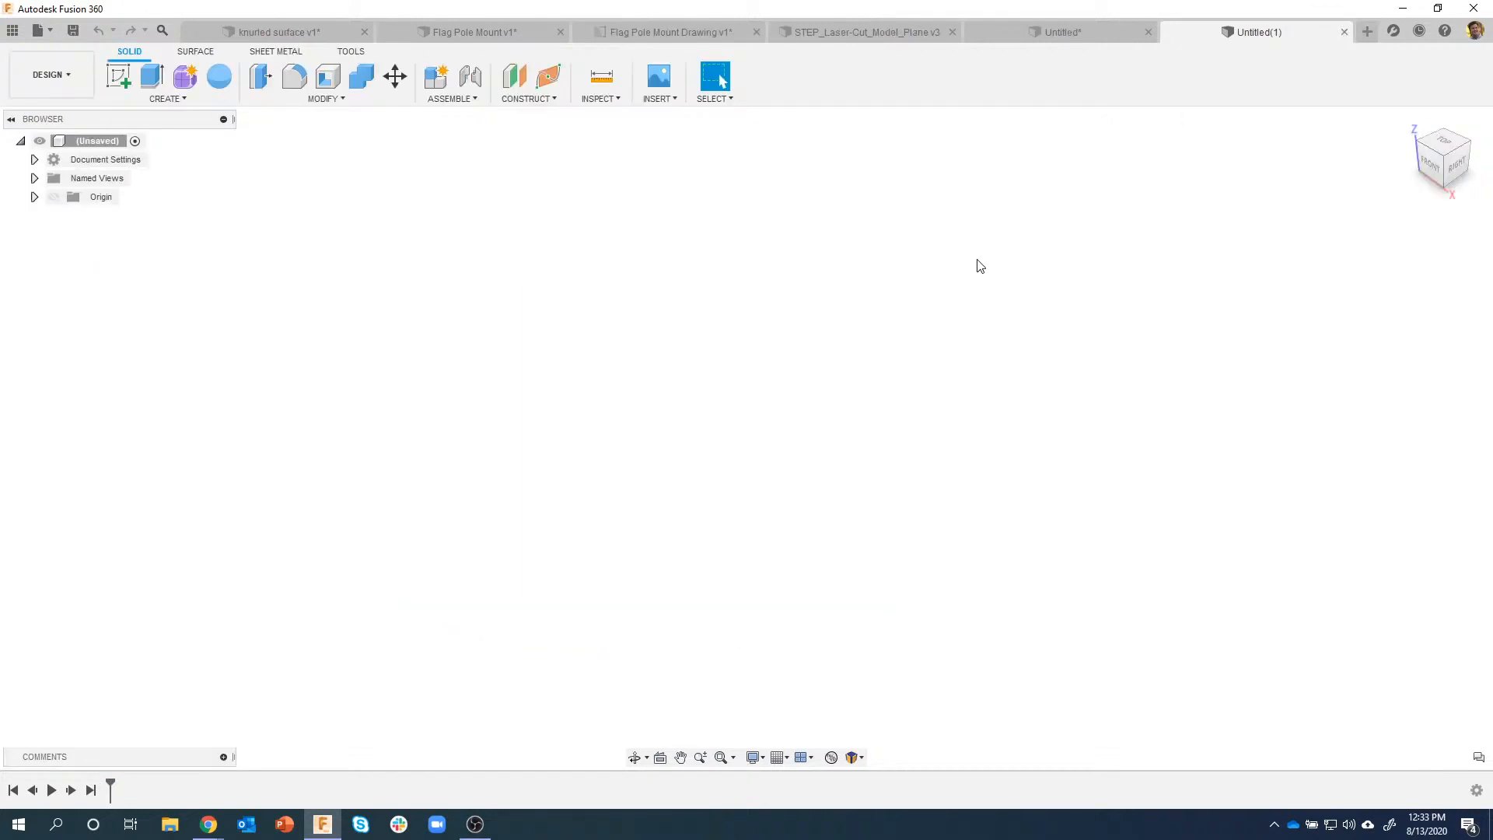
left_click(118, 75)
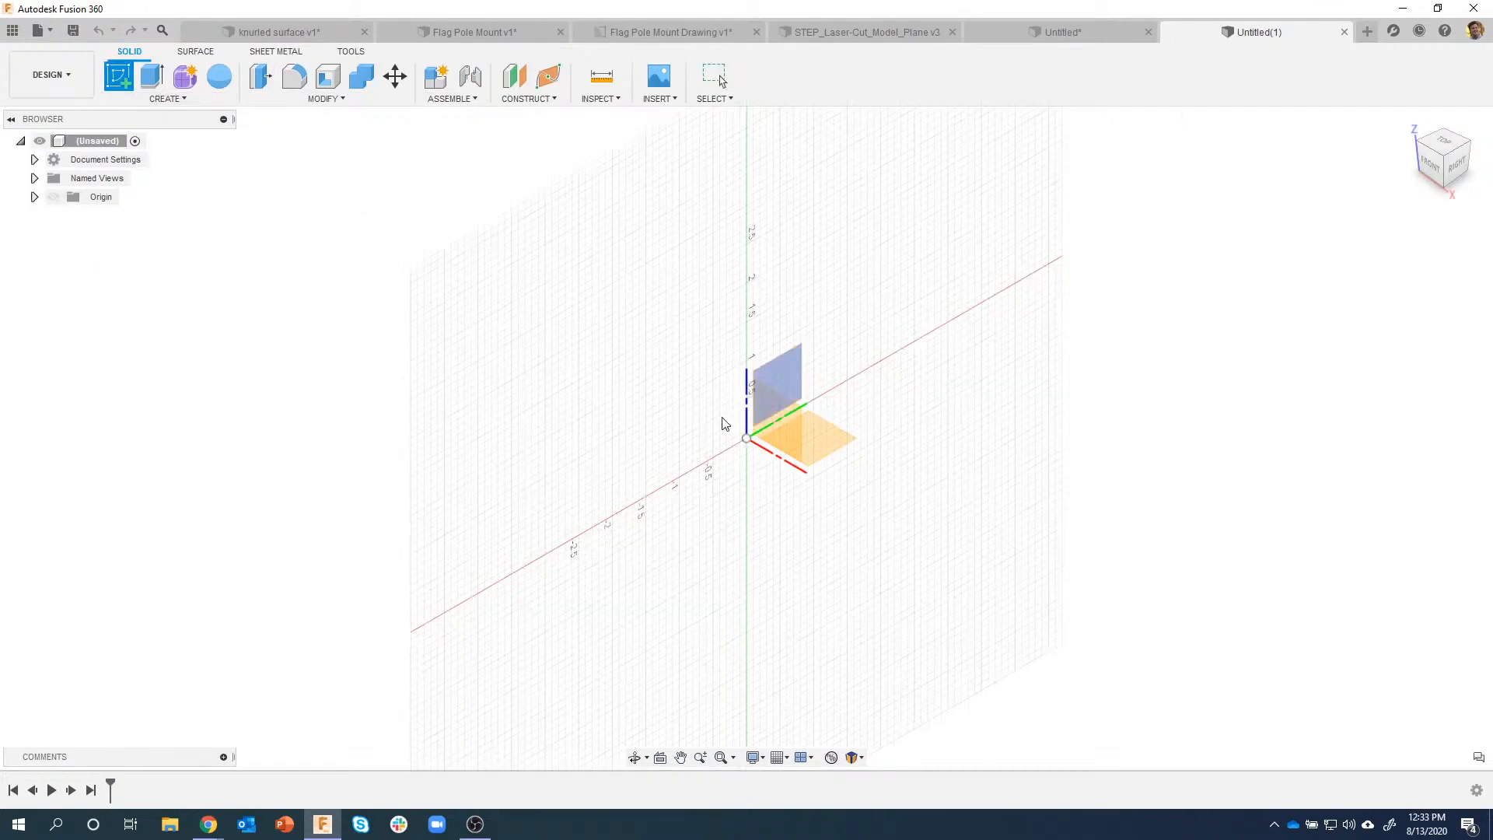
left_click(795, 424)
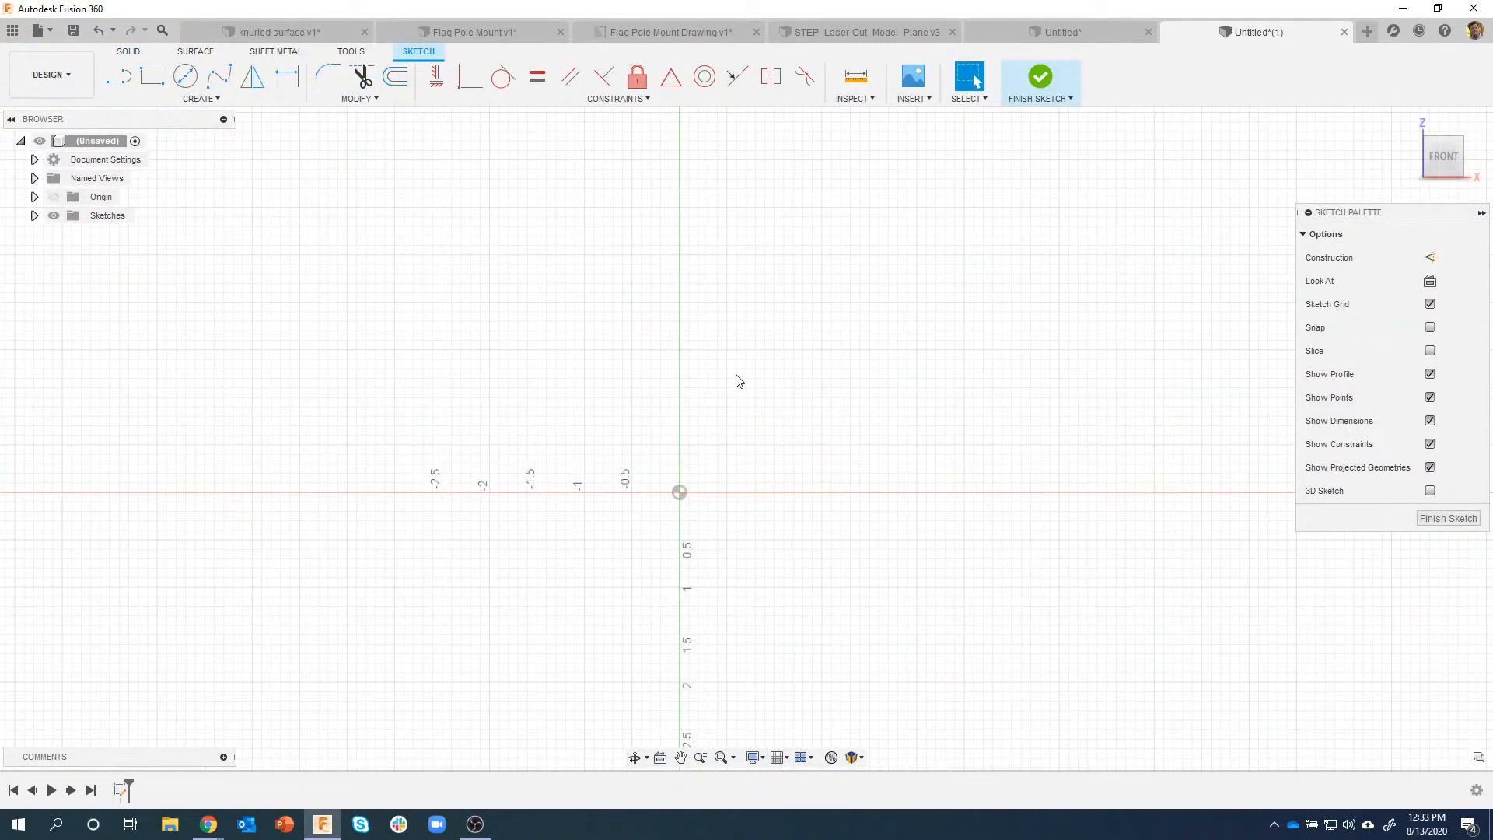
Step: View the Parameters table of the new design and close it
left_click(359, 99)
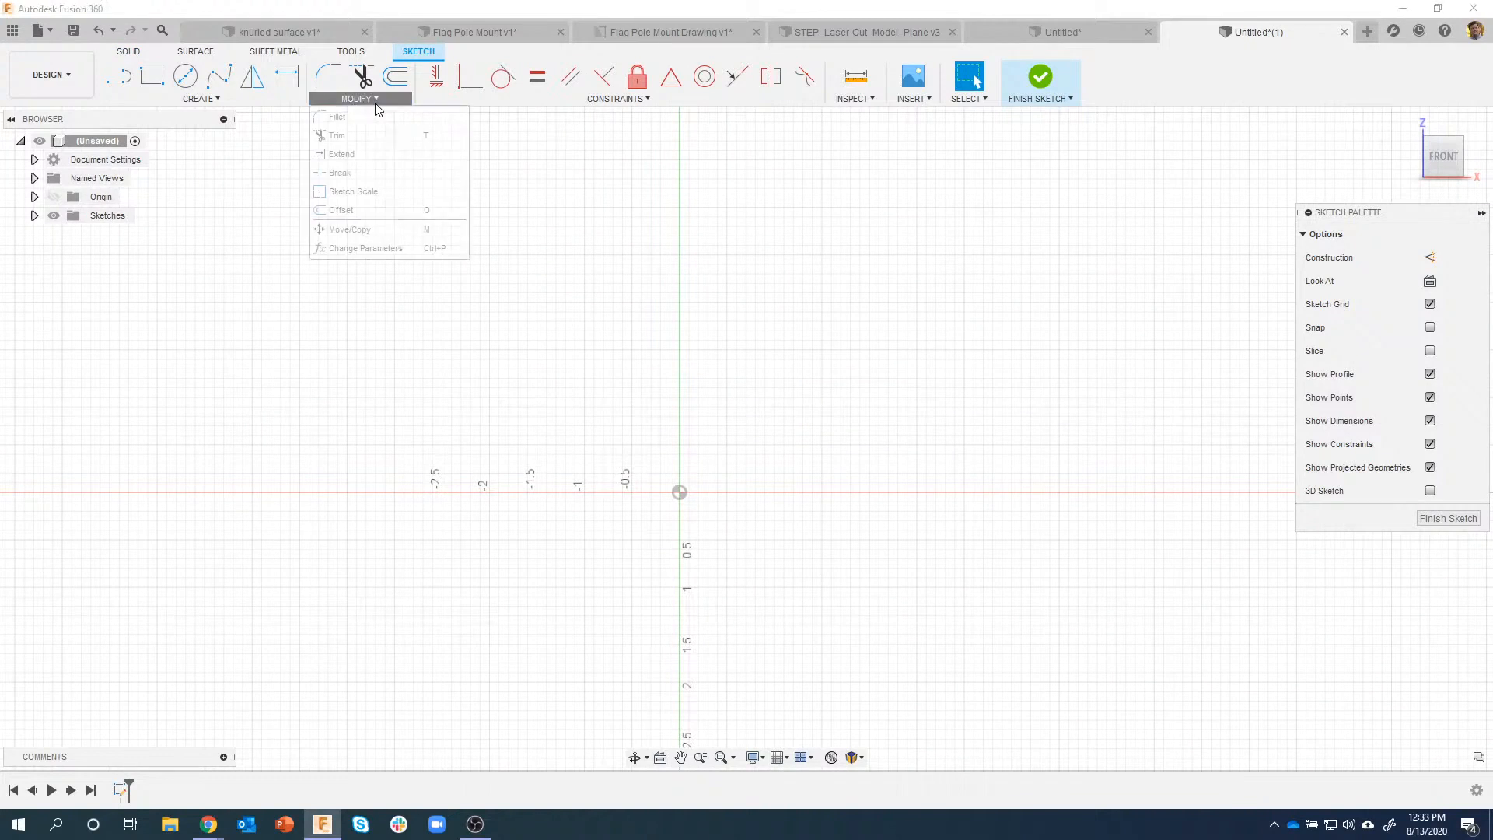
left_click(365, 249)
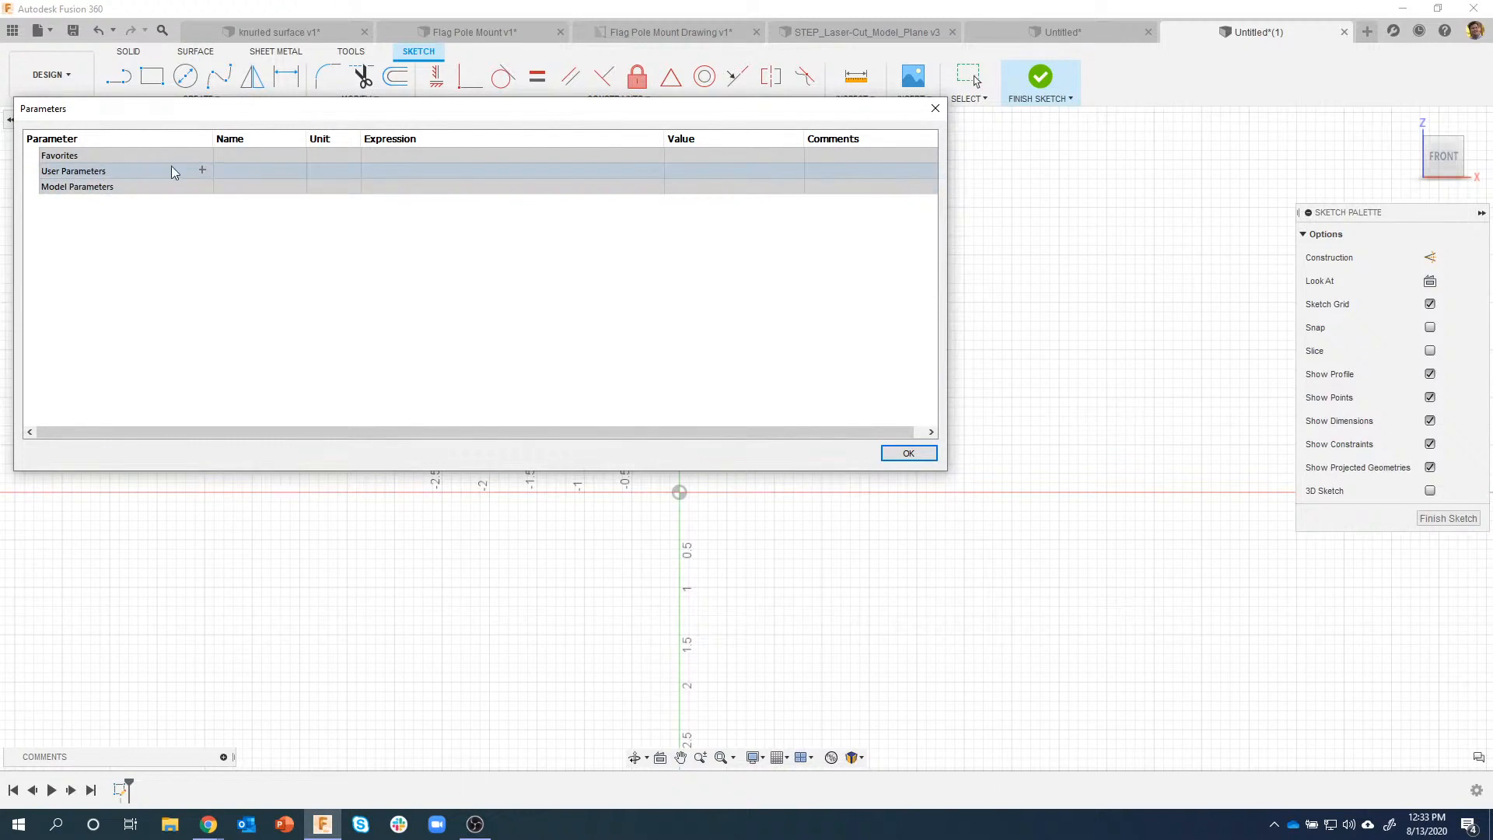
left_click(931, 460)
Step: Sketch a rectangle about 4.22 wide up and to the right from the origin, and check the Parameters table
key("r")
left_click(679, 492)
left_click(1080, 299)
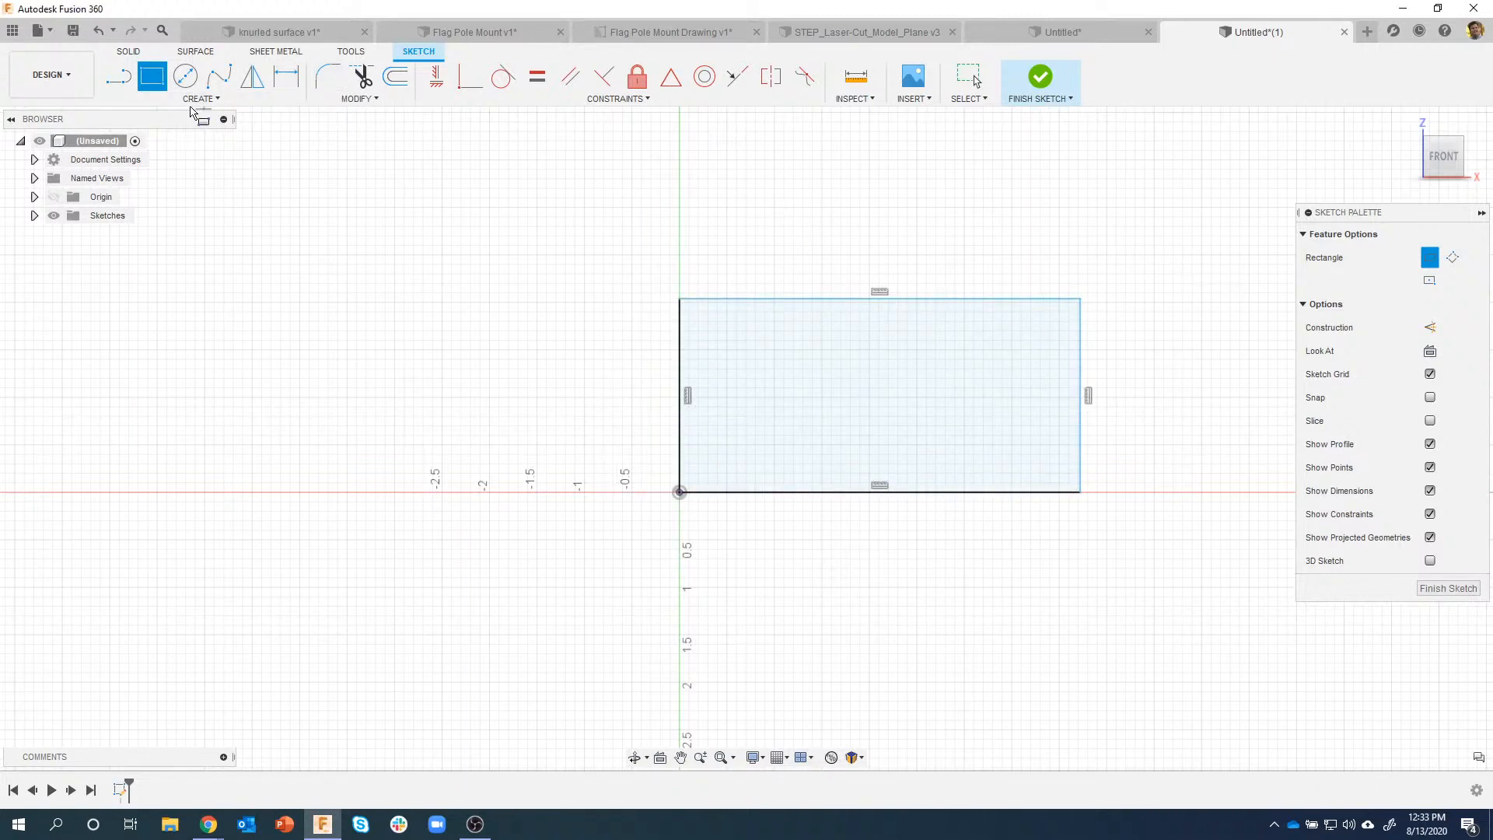
left_click(388, 99)
left_click(360, 246)
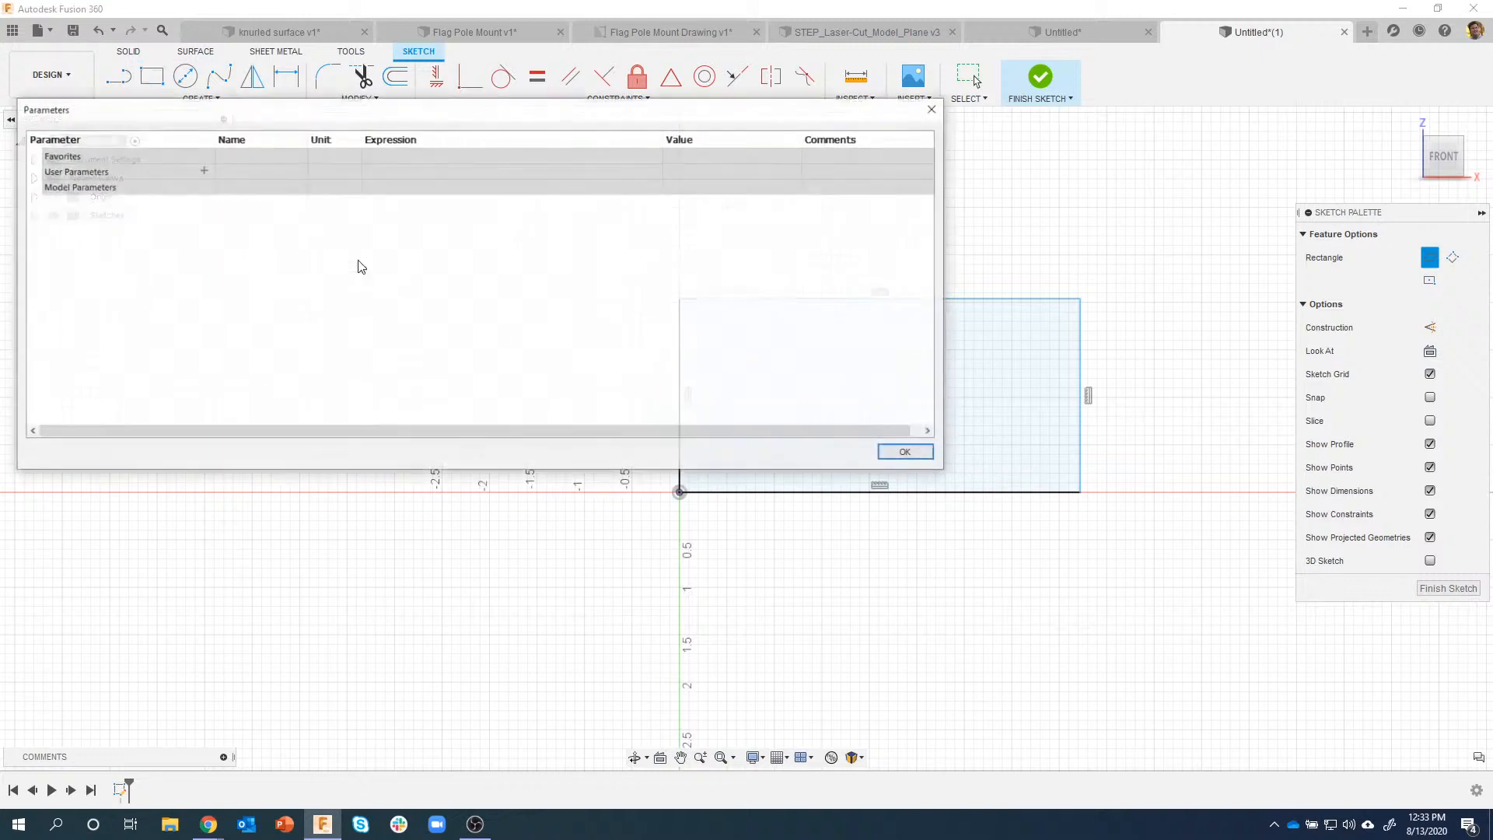
left_click(902, 457)
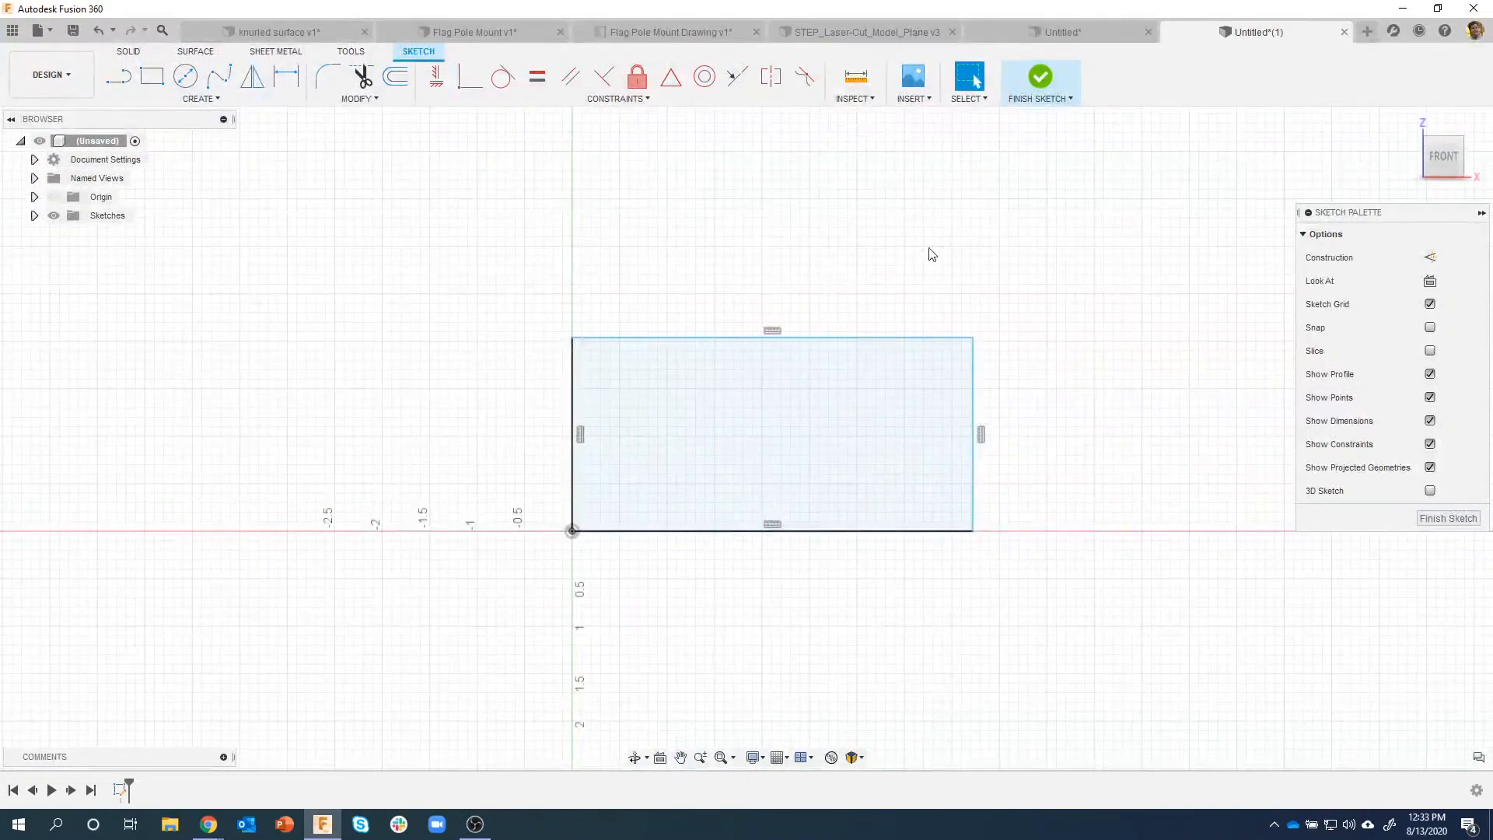
Step: Dimension the rectangle's width and height at their drawn sizes and finish the sketch
key("d")
left_click(804, 338)
left_click(807, 283)
key("Return")
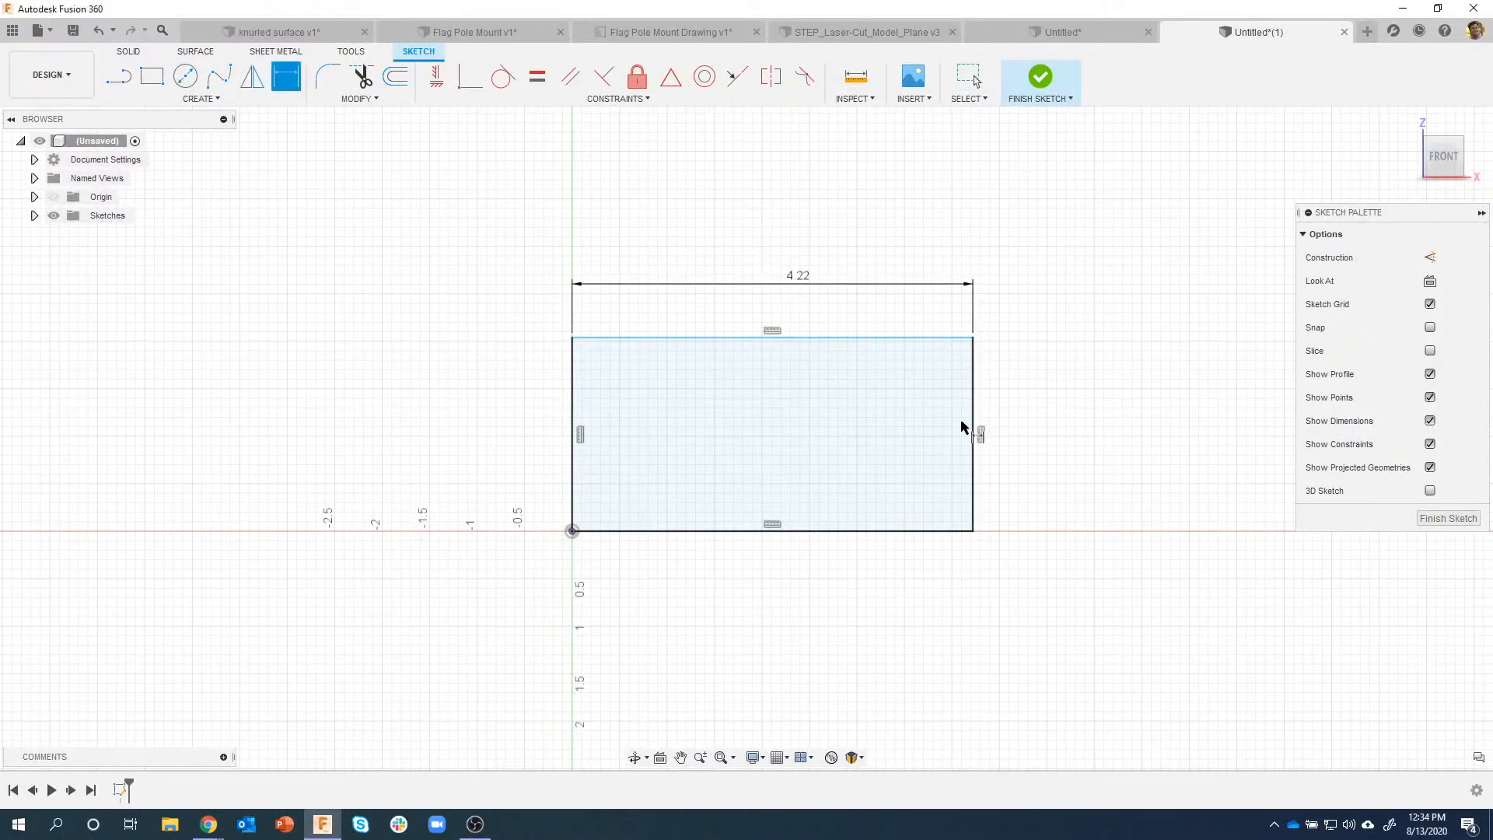
left_click(974, 426)
left_click(1032, 486)
key("Return")
left_click(1035, 83)
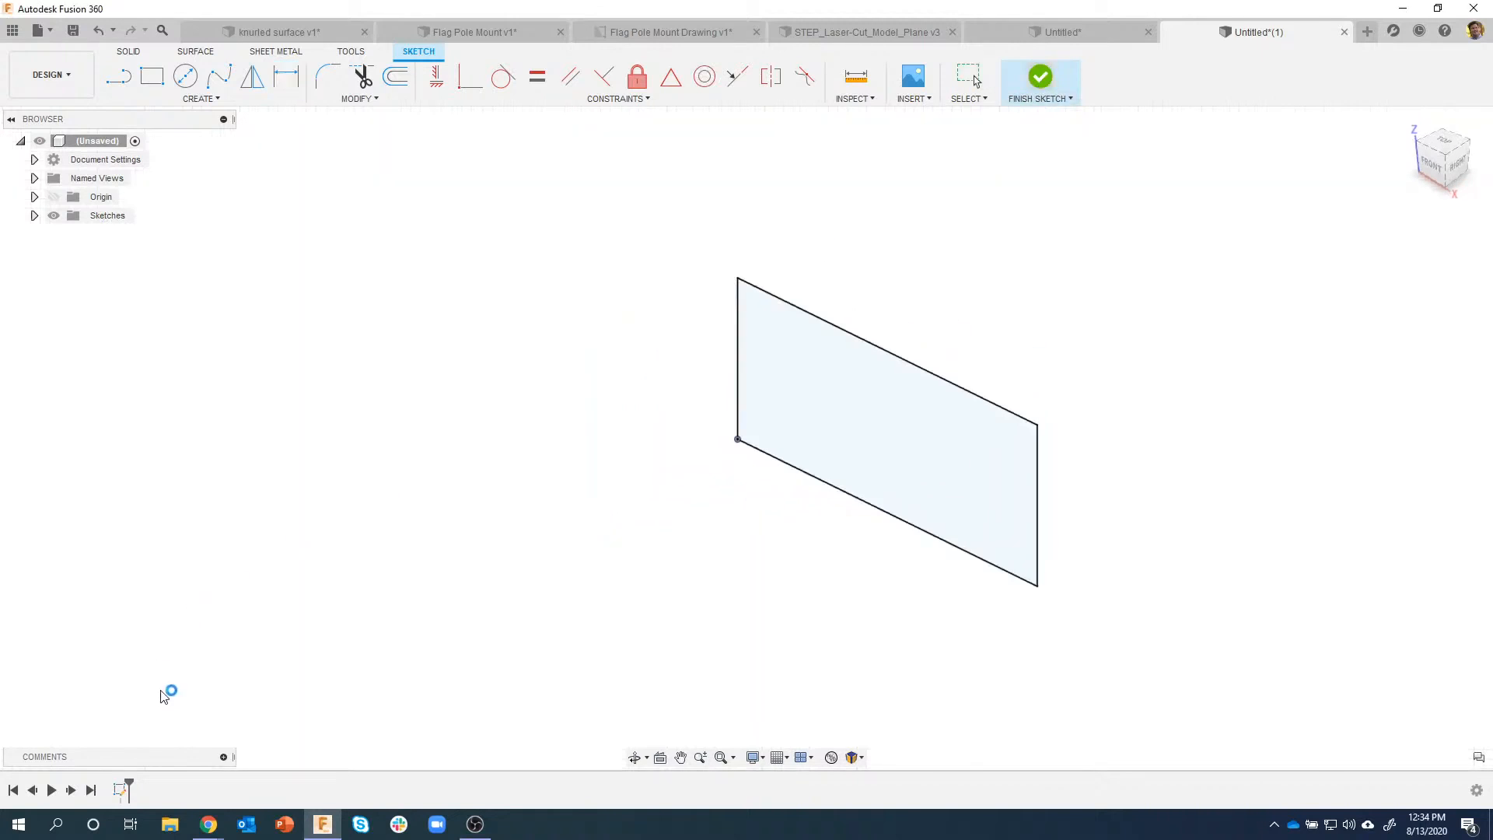
Step: Rename the parameter of the rectangle's horizontal dimension in Sketch1 from d1 to length in the Parameters table
left_click(326, 98)
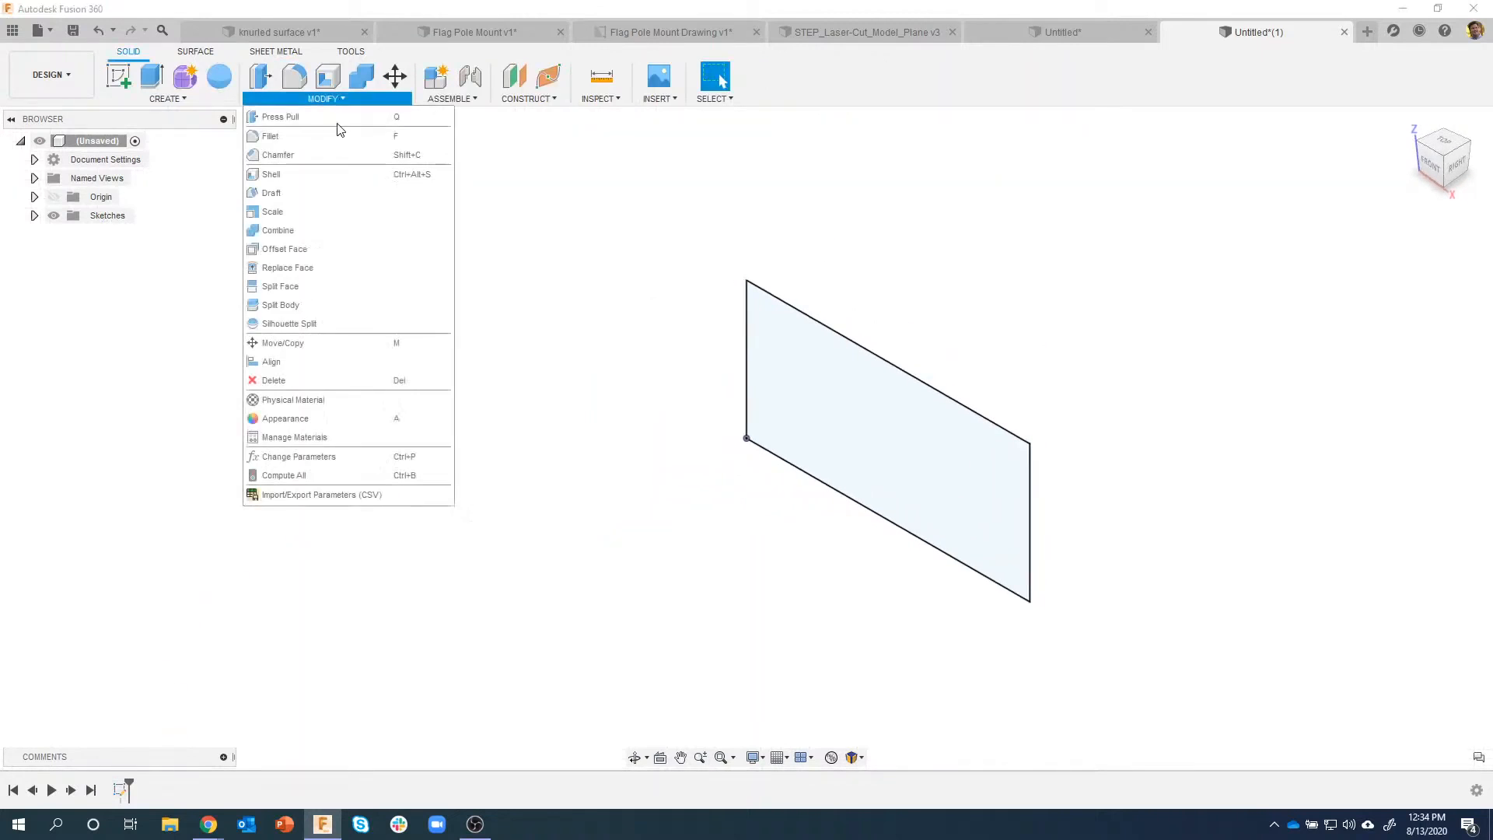
left_click(292, 456)
left_click(46, 202)
left_click(62, 218)
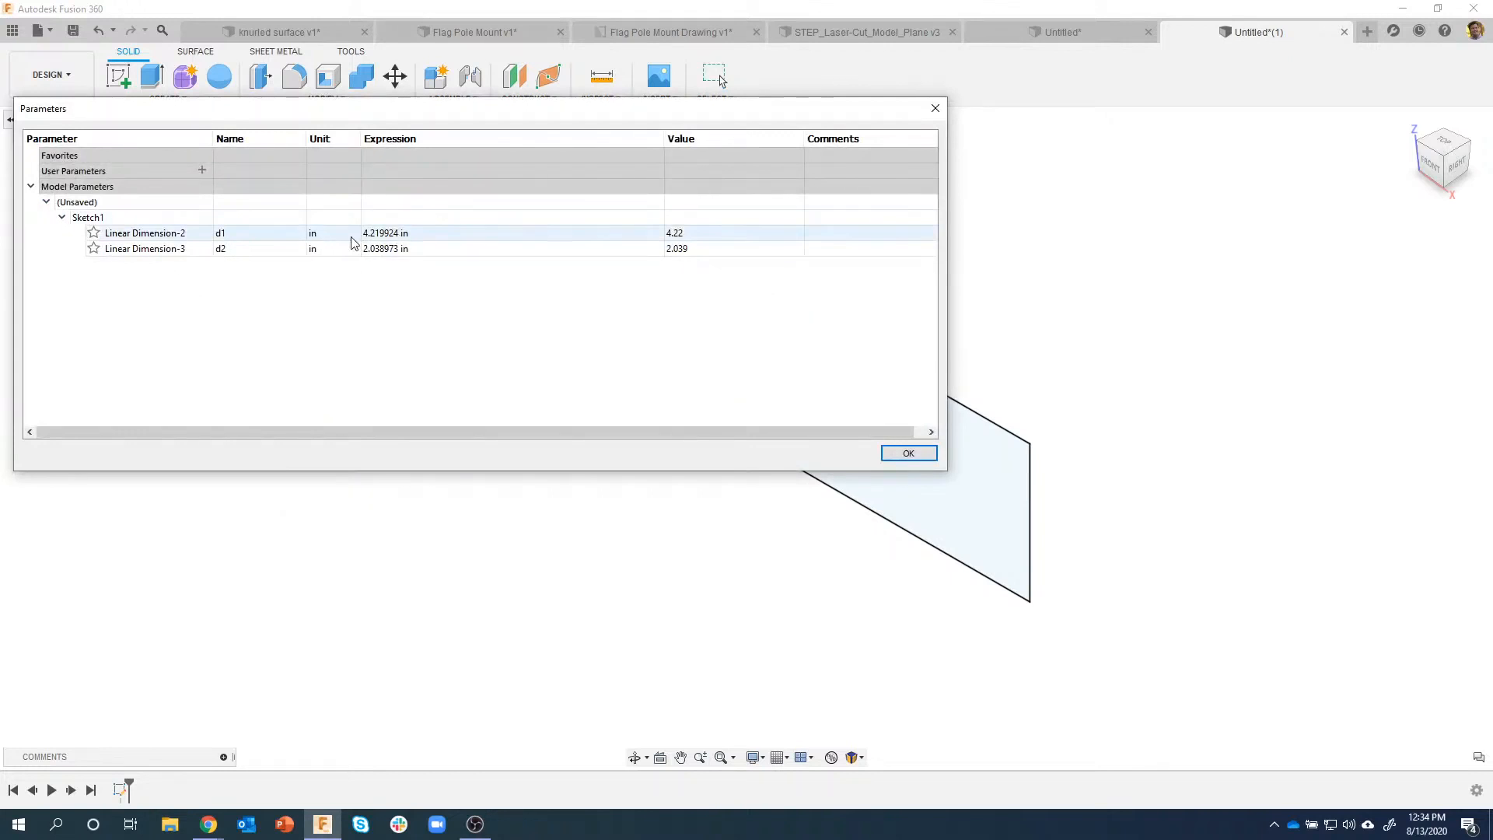
double_click(237, 235)
type("l")
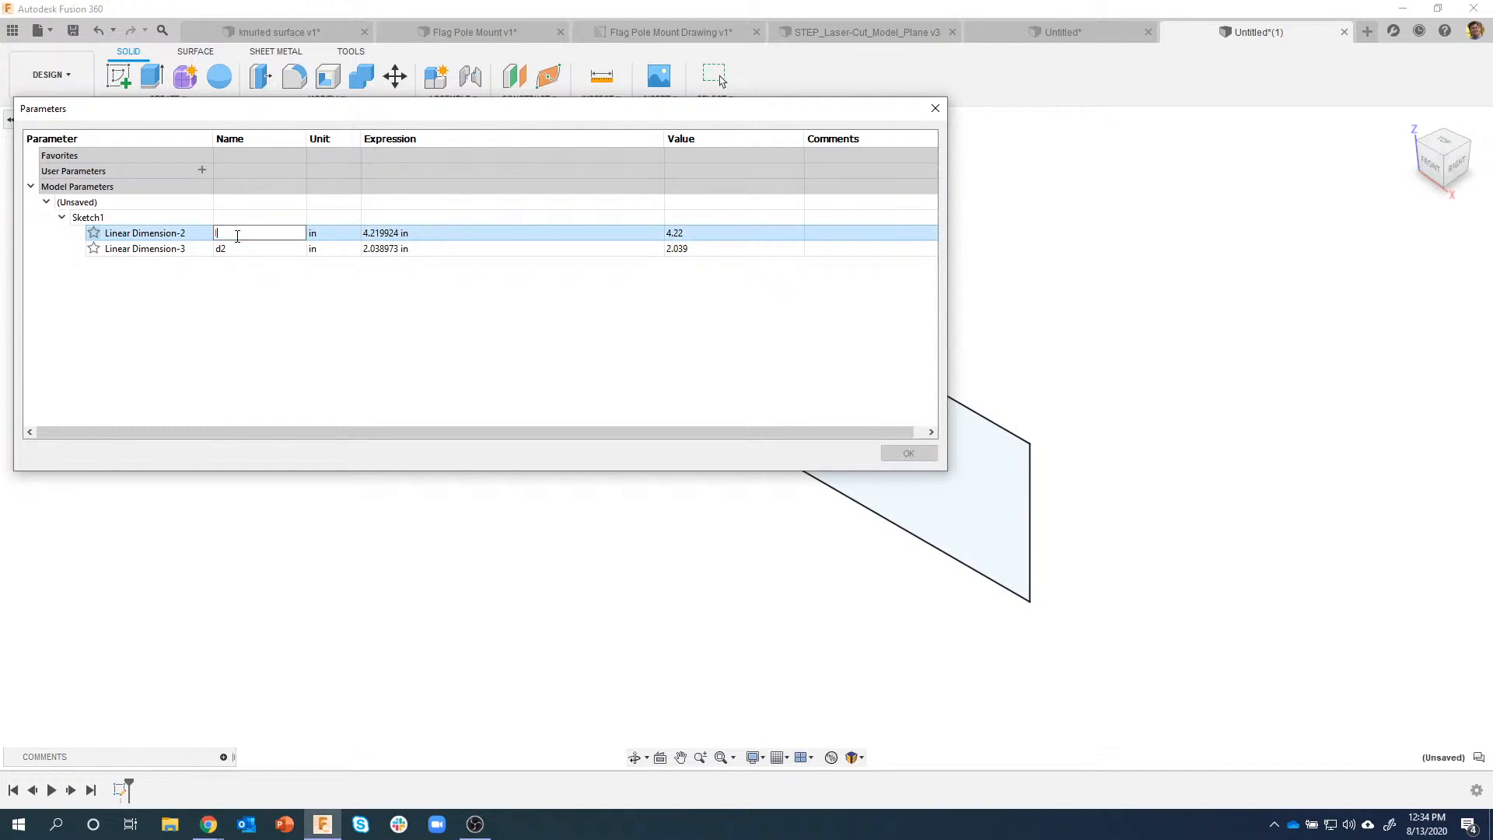
type("ength")
key("Return")
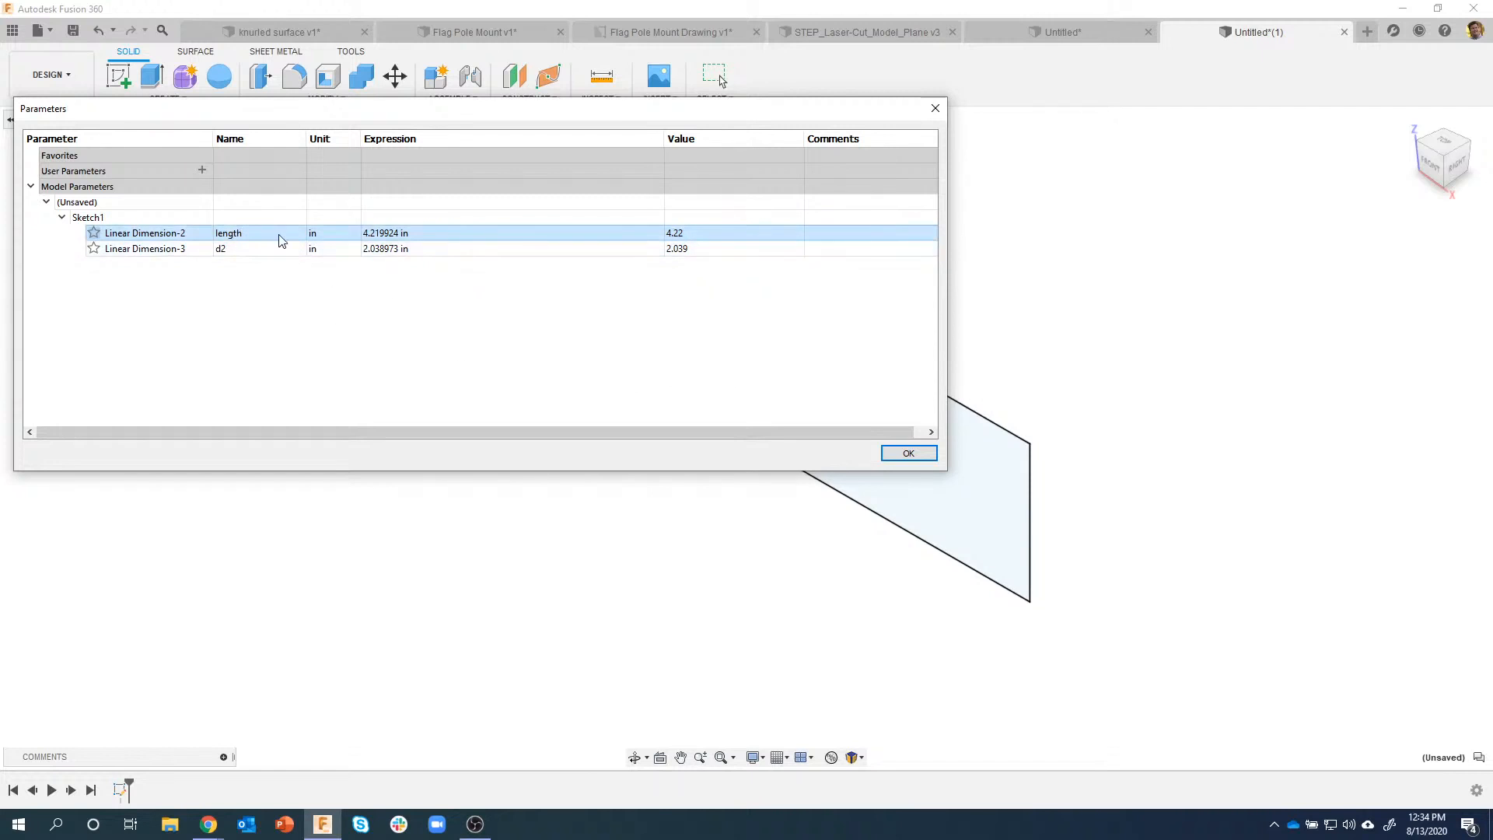
left_click(907, 452)
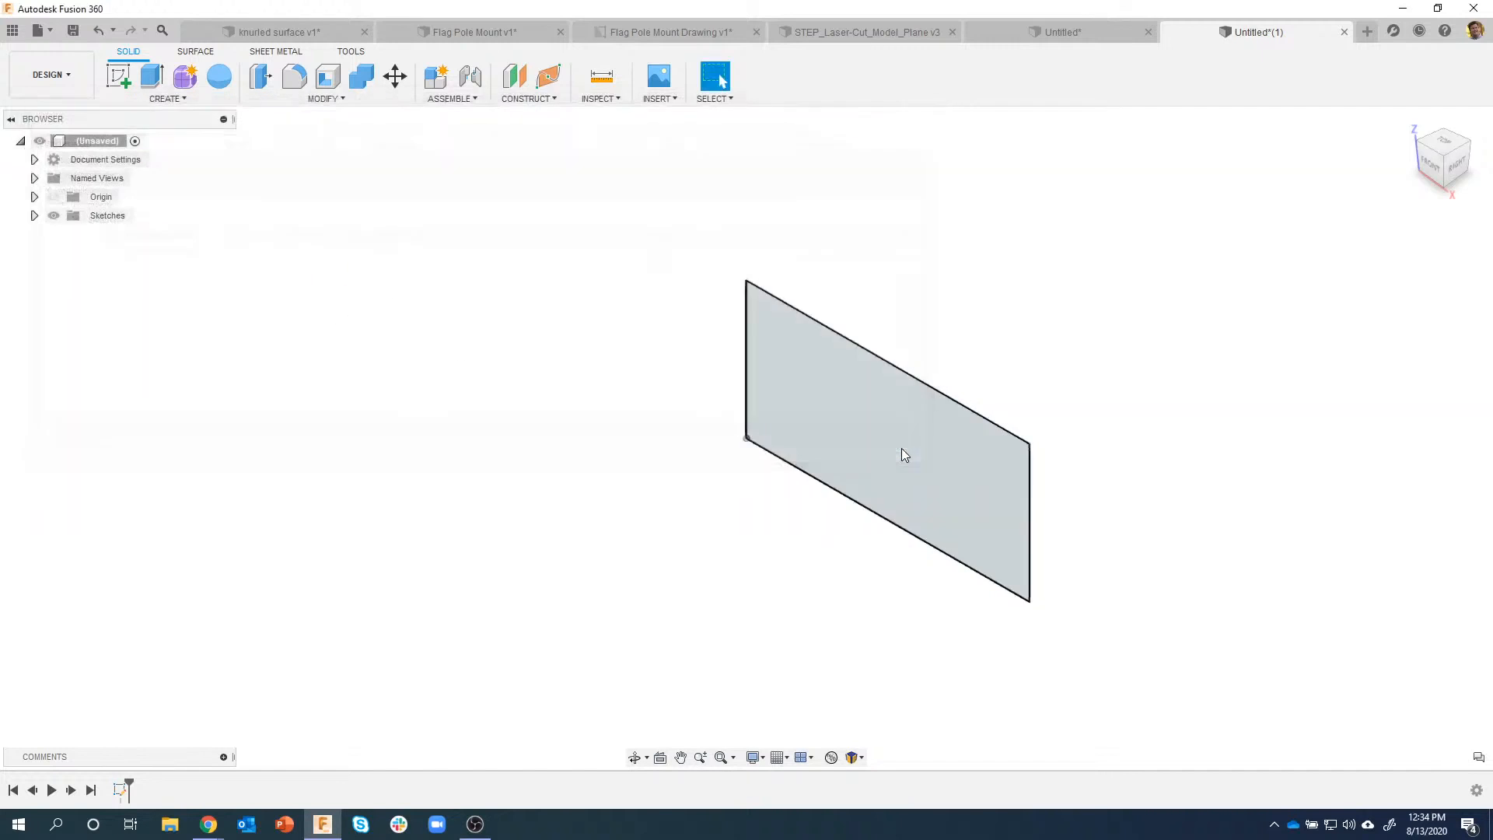
Step: Close the current design without saving it, and start a sketch on the front plane of a new design
left_click(1343, 32)
left_click(751, 429)
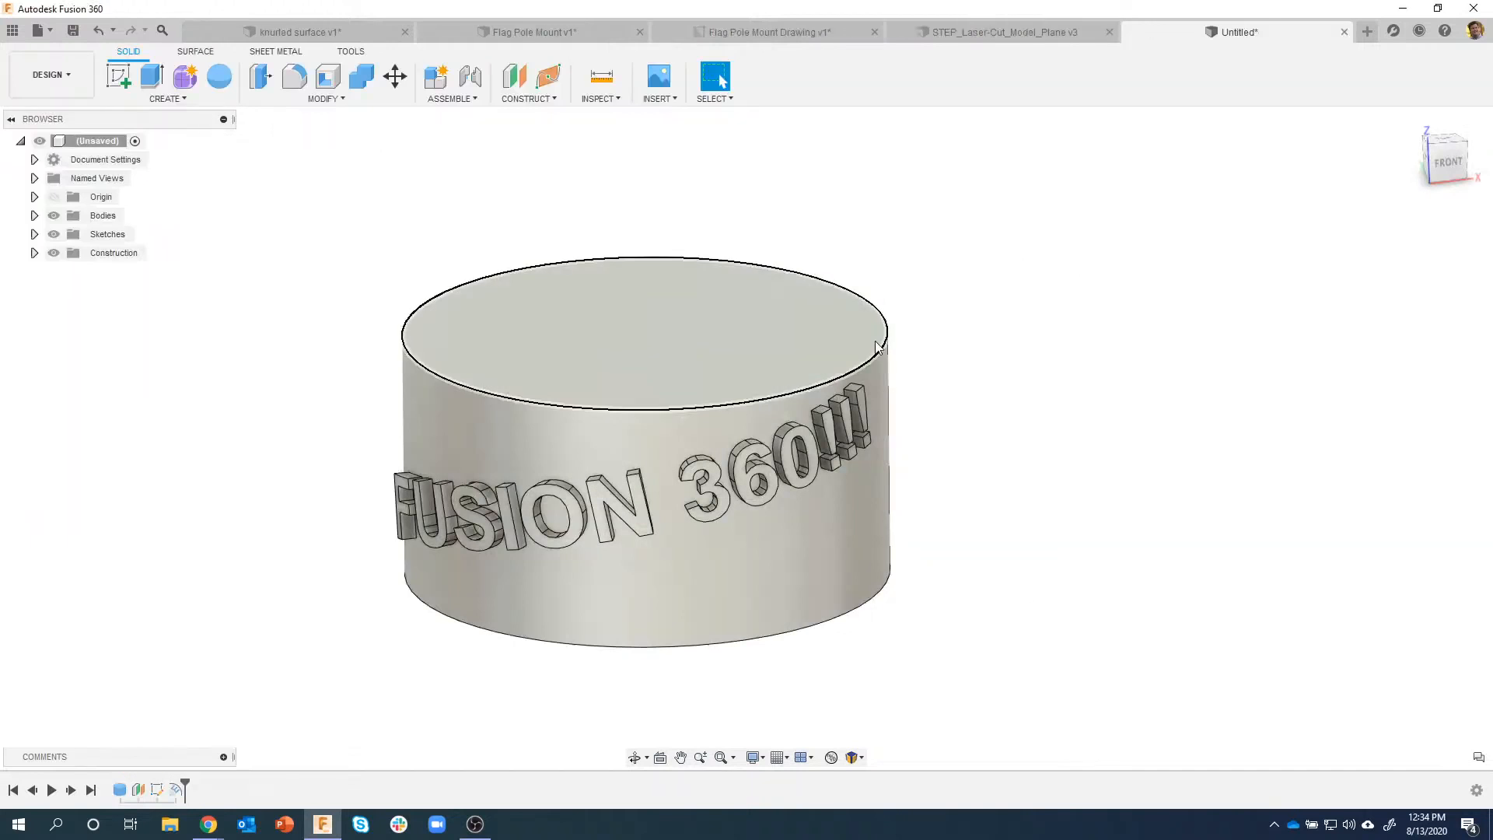
left_click(1368, 31)
left_click(119, 75)
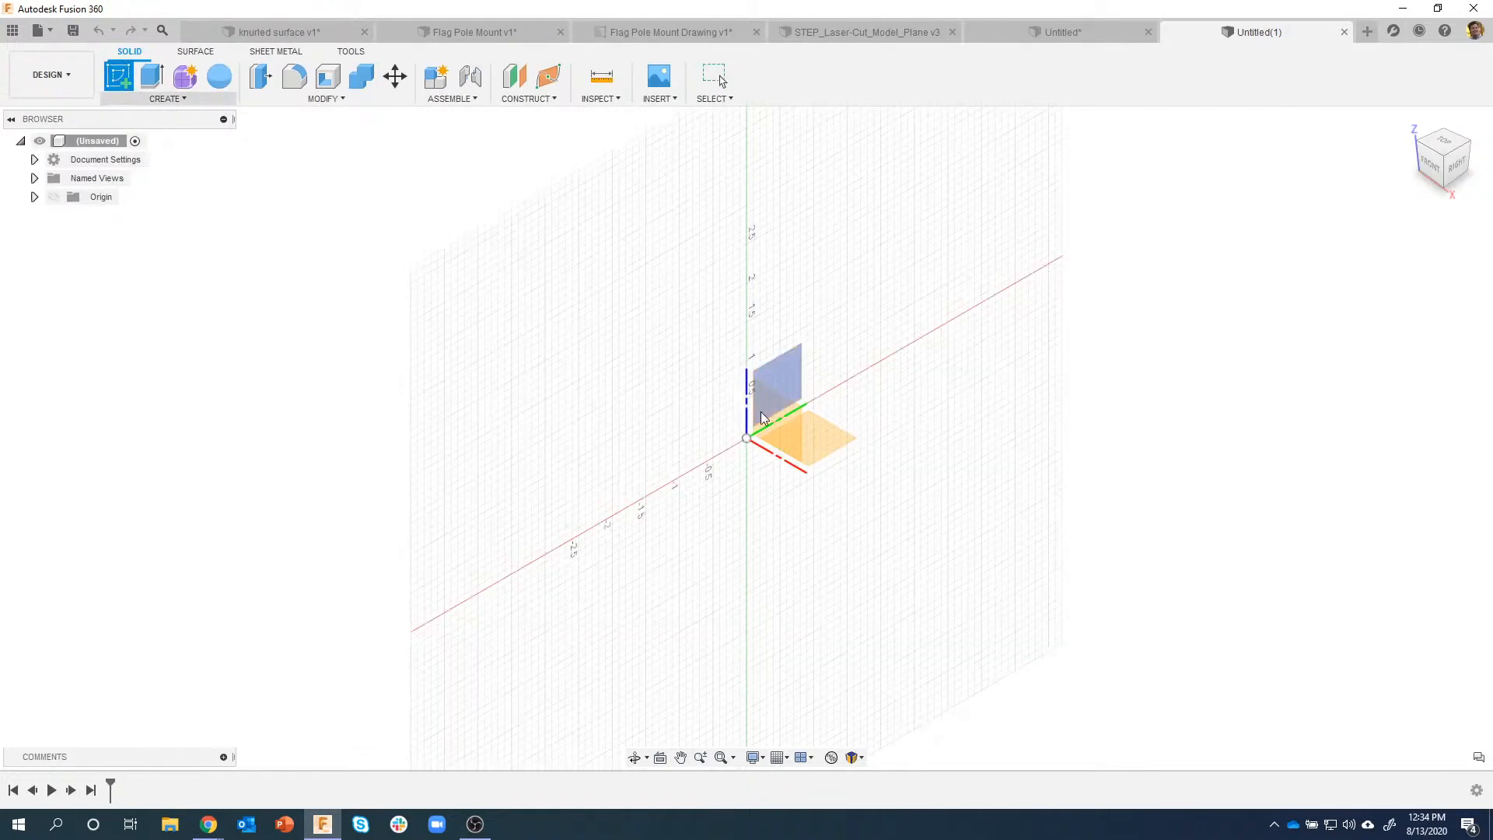
left_click(784, 417)
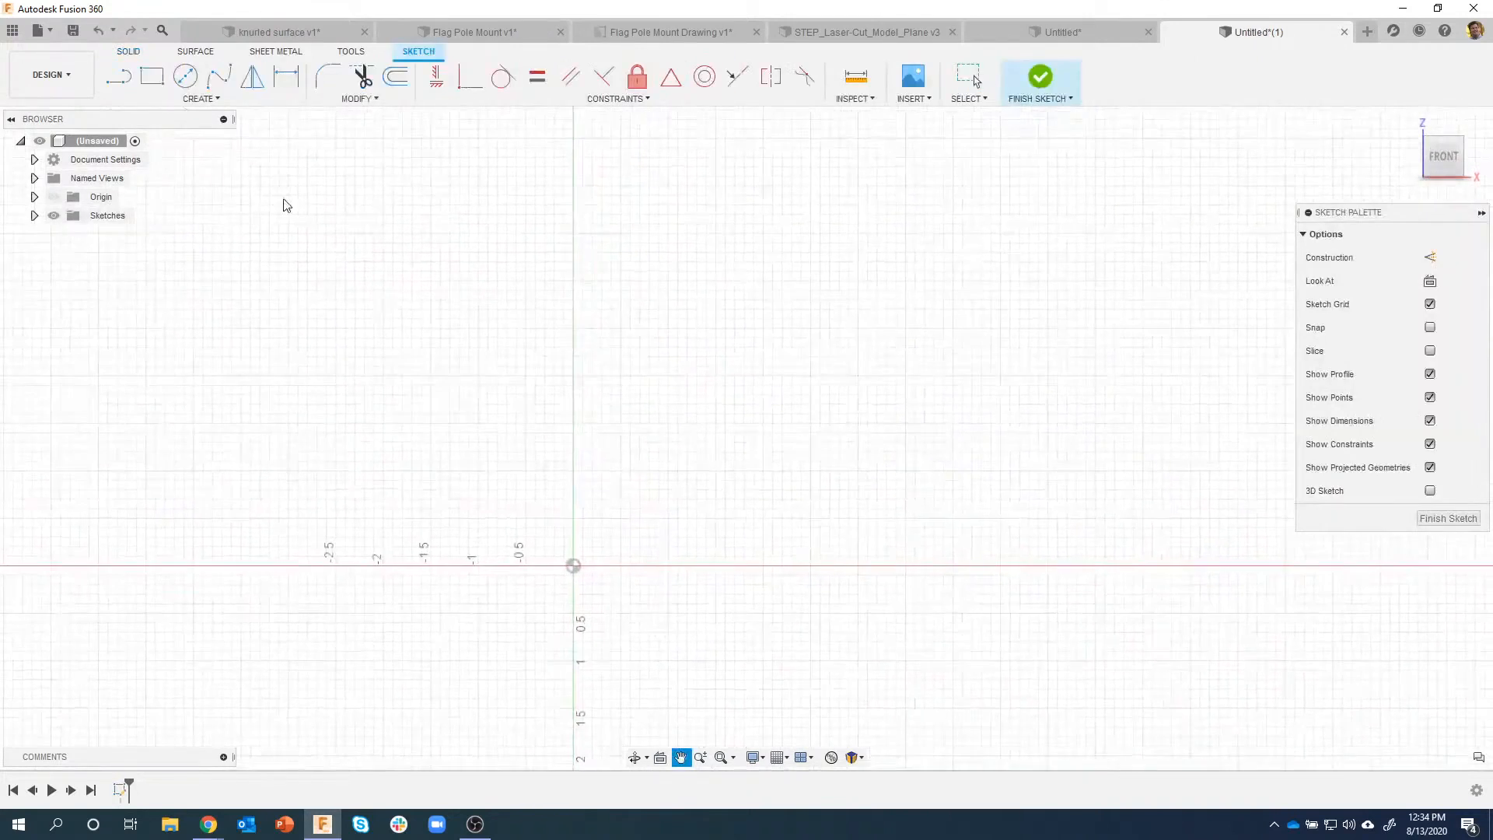
Step: Sketch a rectangle up and to the right from the origin, entering length = 4 horizontally and width = 2 vertically as named dimensions
key("r")
left_click(574, 565)
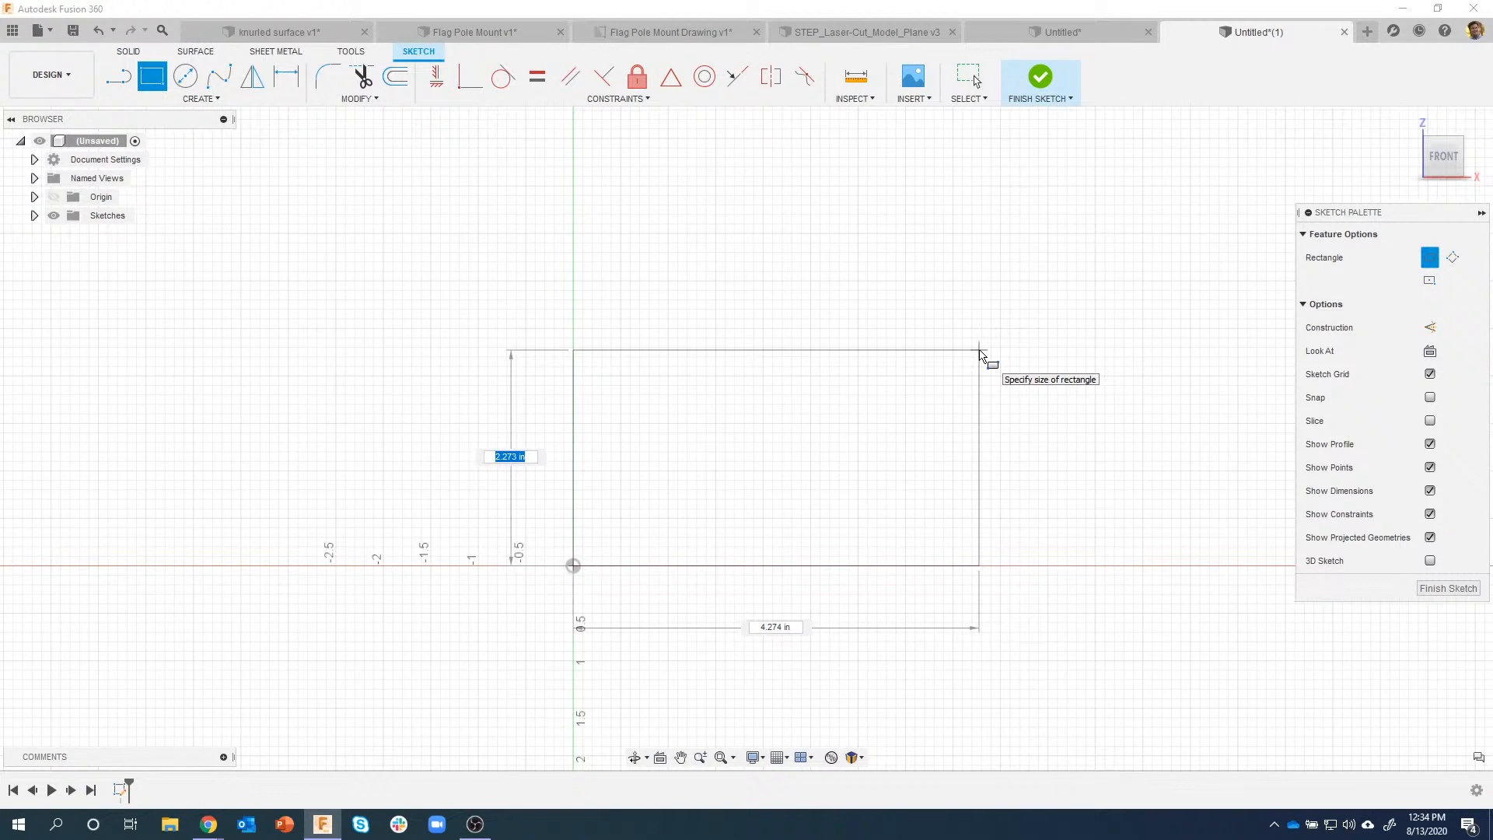
key("Tab")
type("16ngth")
type(" =")
type(" 4")
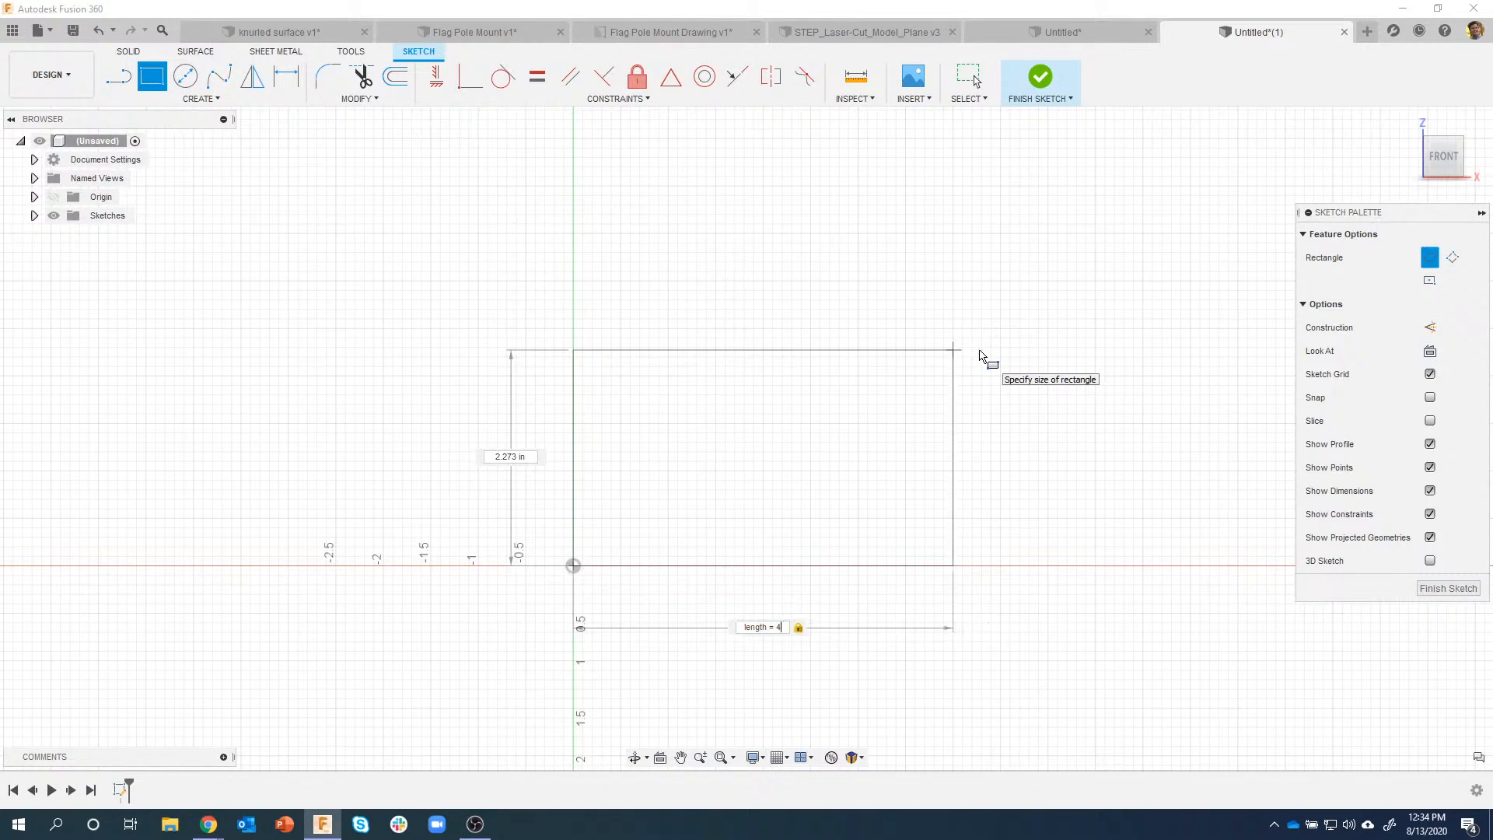
key("BackSpace")
type("4")
key("Tab")
type("w")
key("Tab")
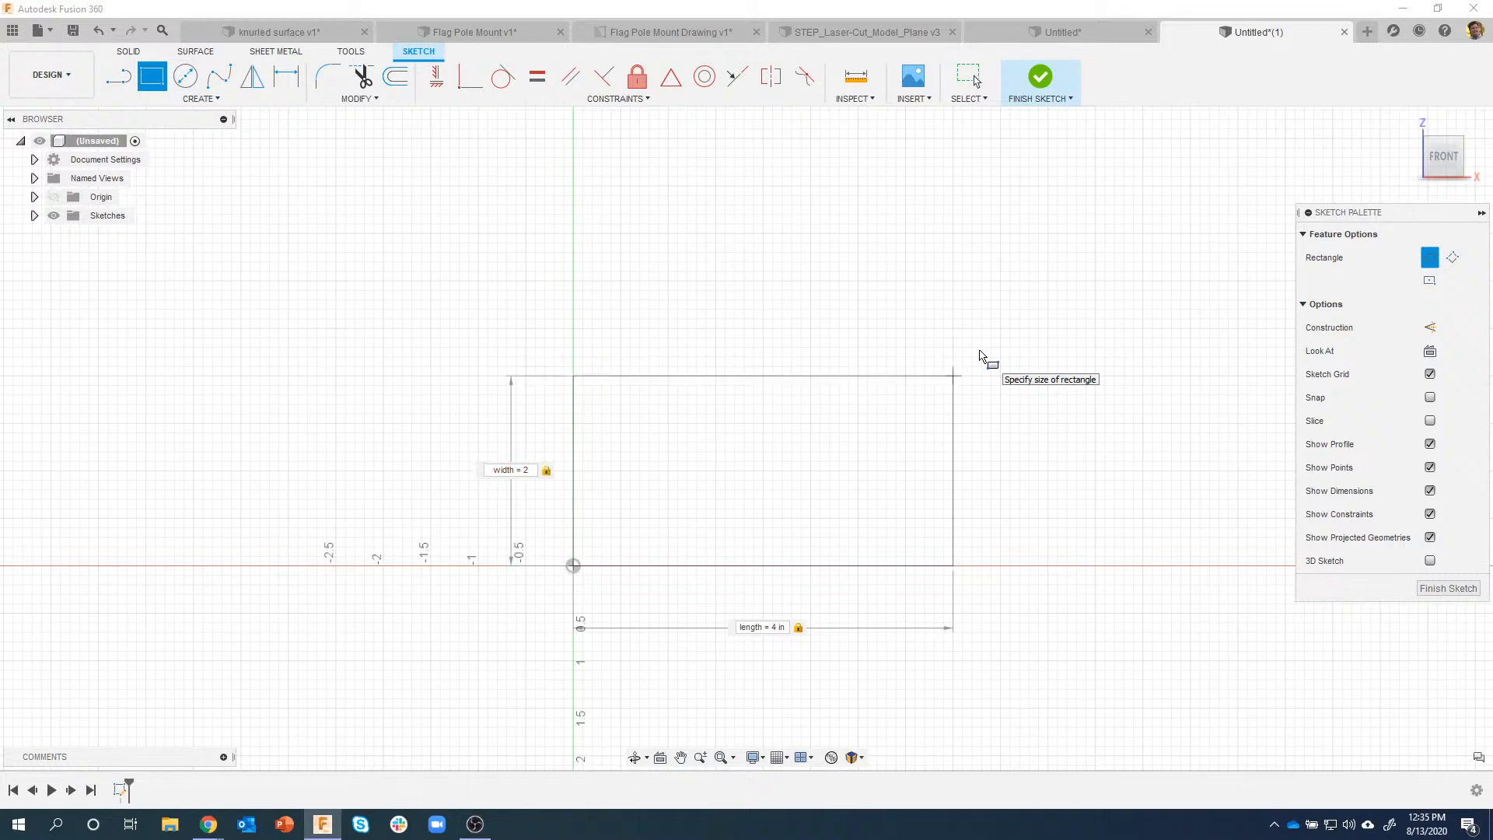
key("Return")
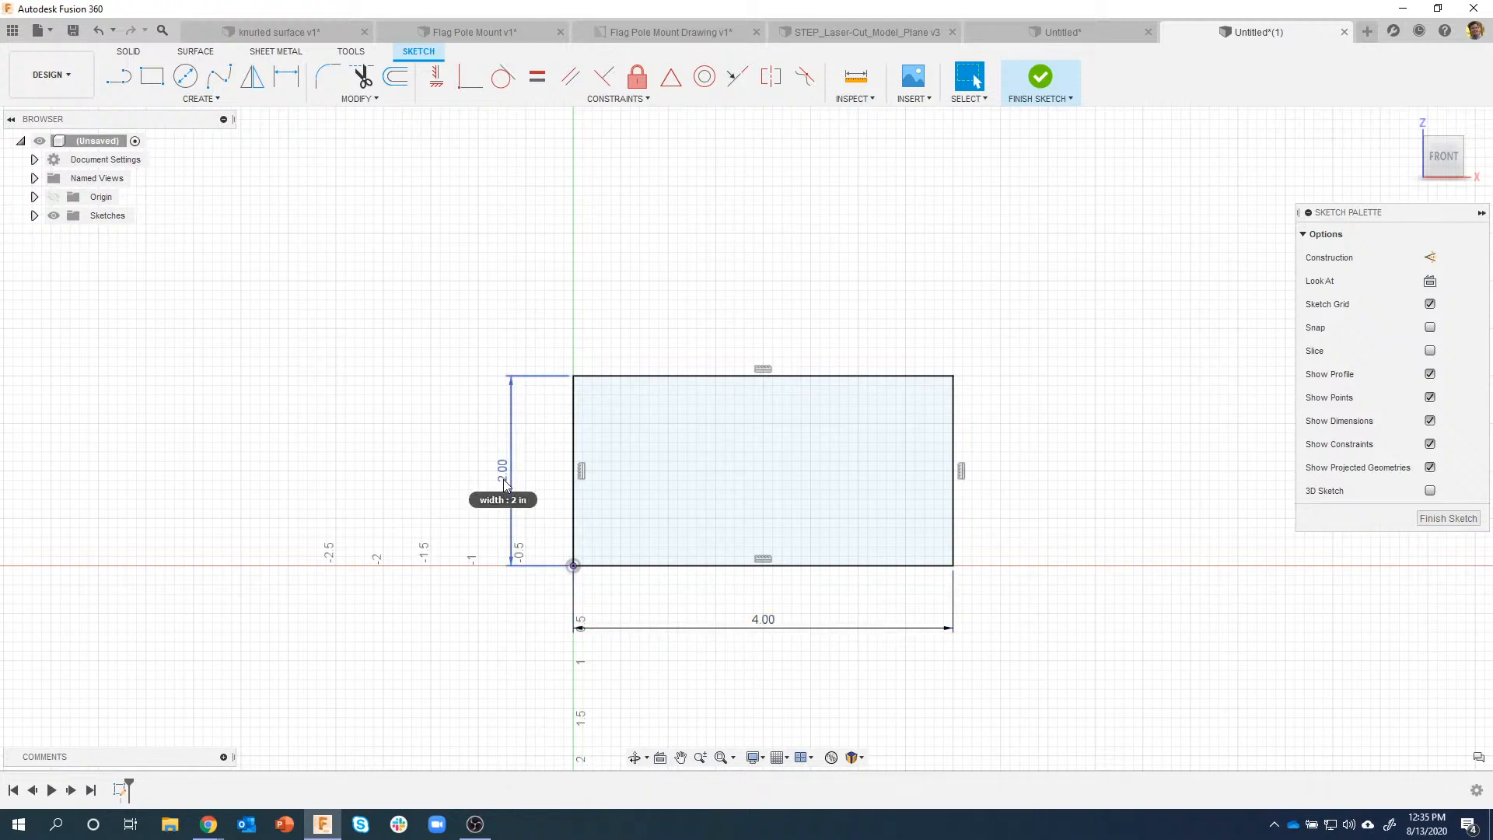
Step: Sketch a circle inside the rectangle, slightly right of its middle, with the diameter defined as width / 2
left_click(186, 76)
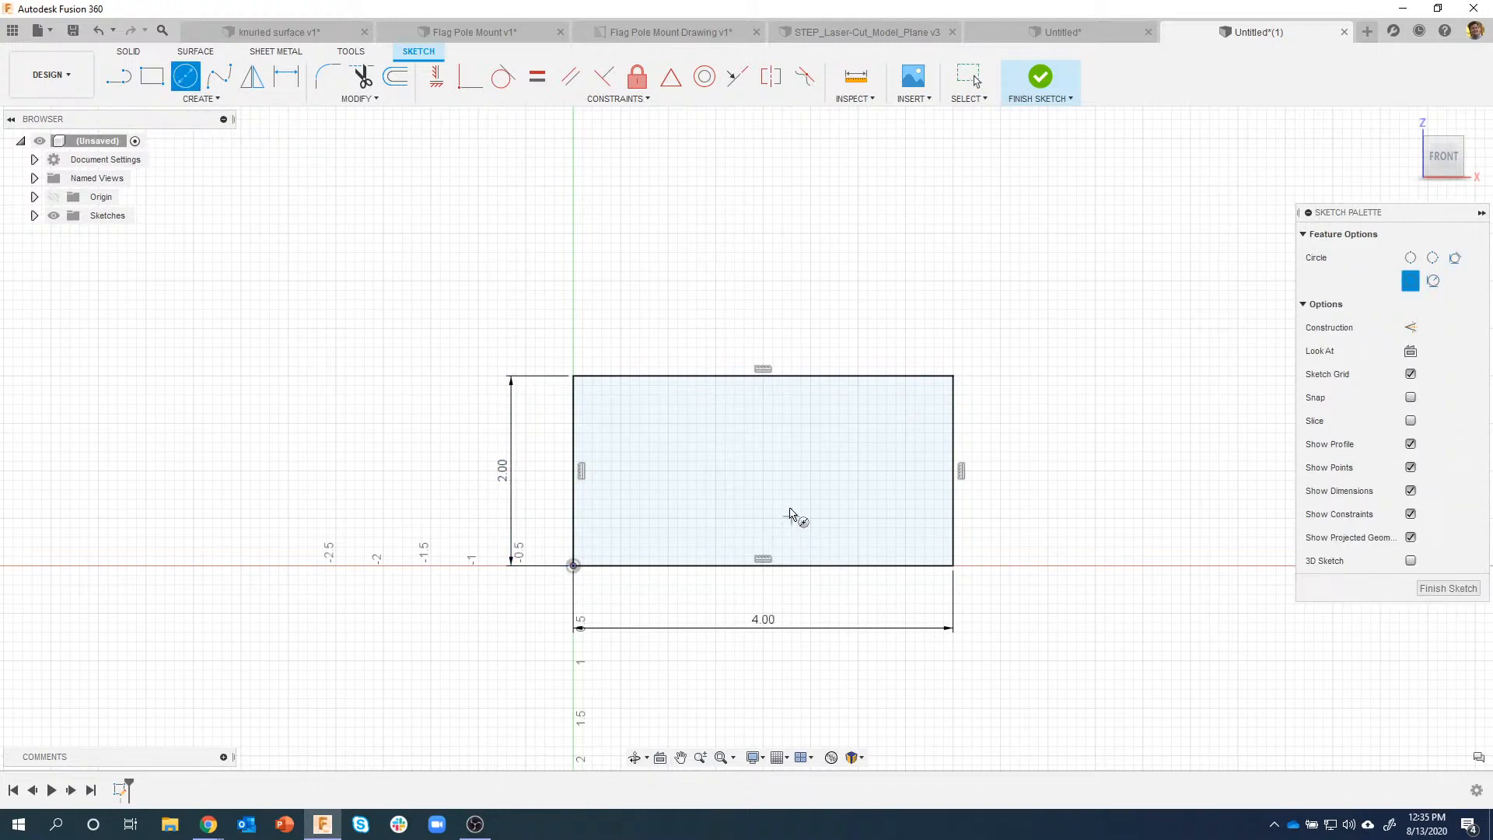
left_click(793, 471)
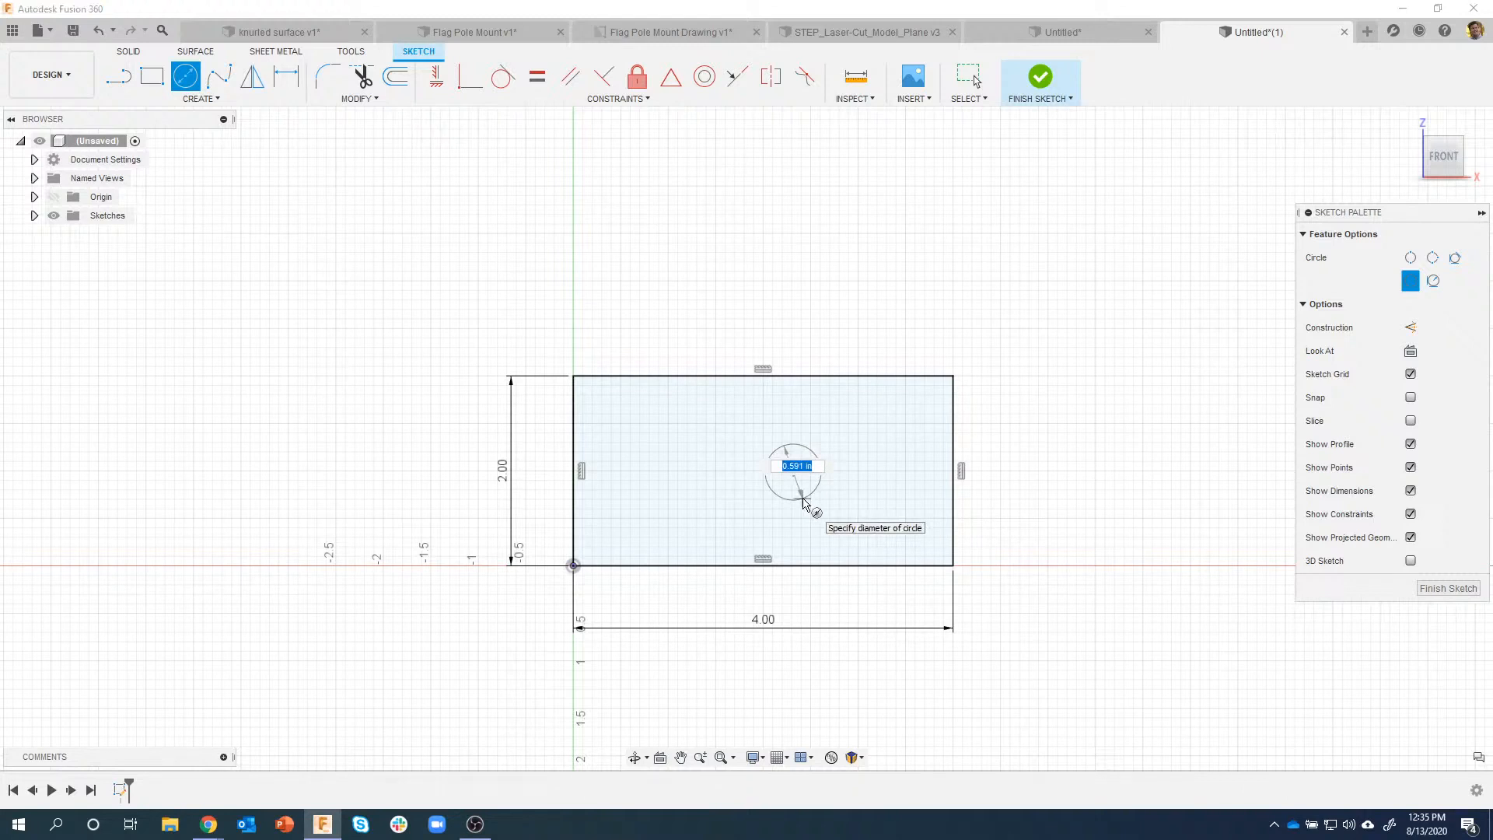
type("width")
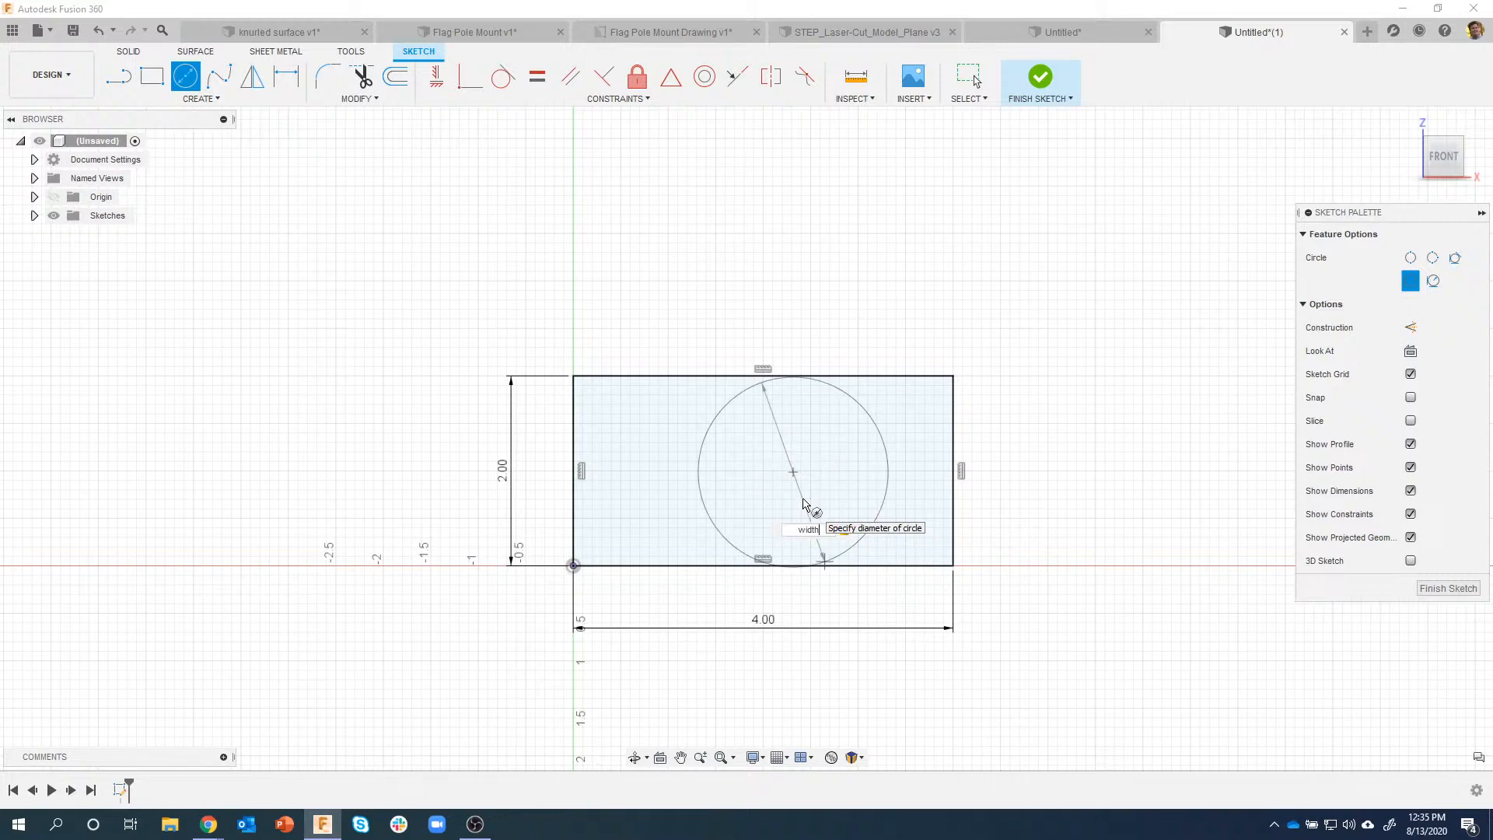
type(" /2")
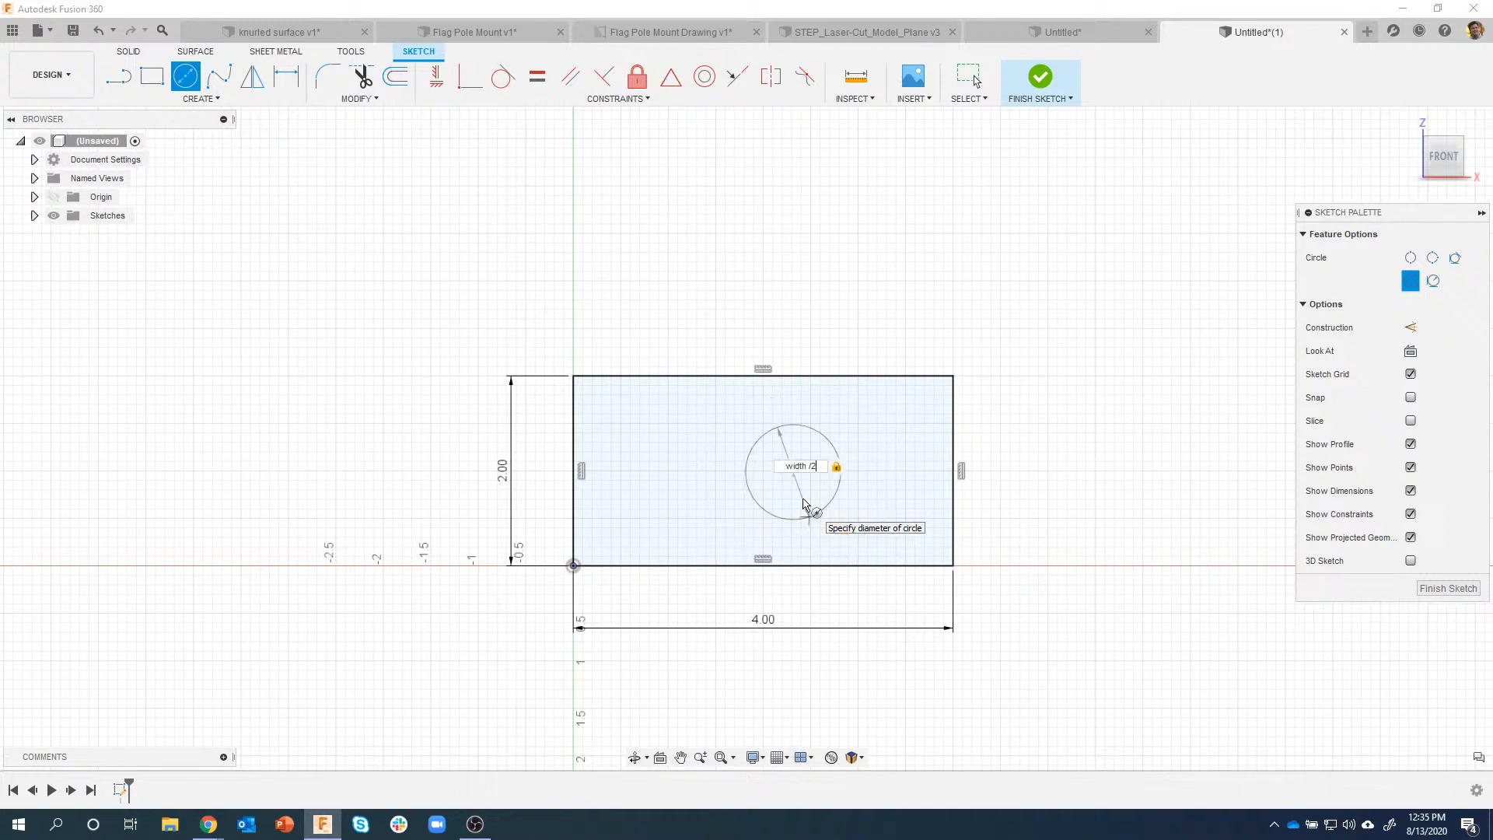
key("Return")
key("Escape")
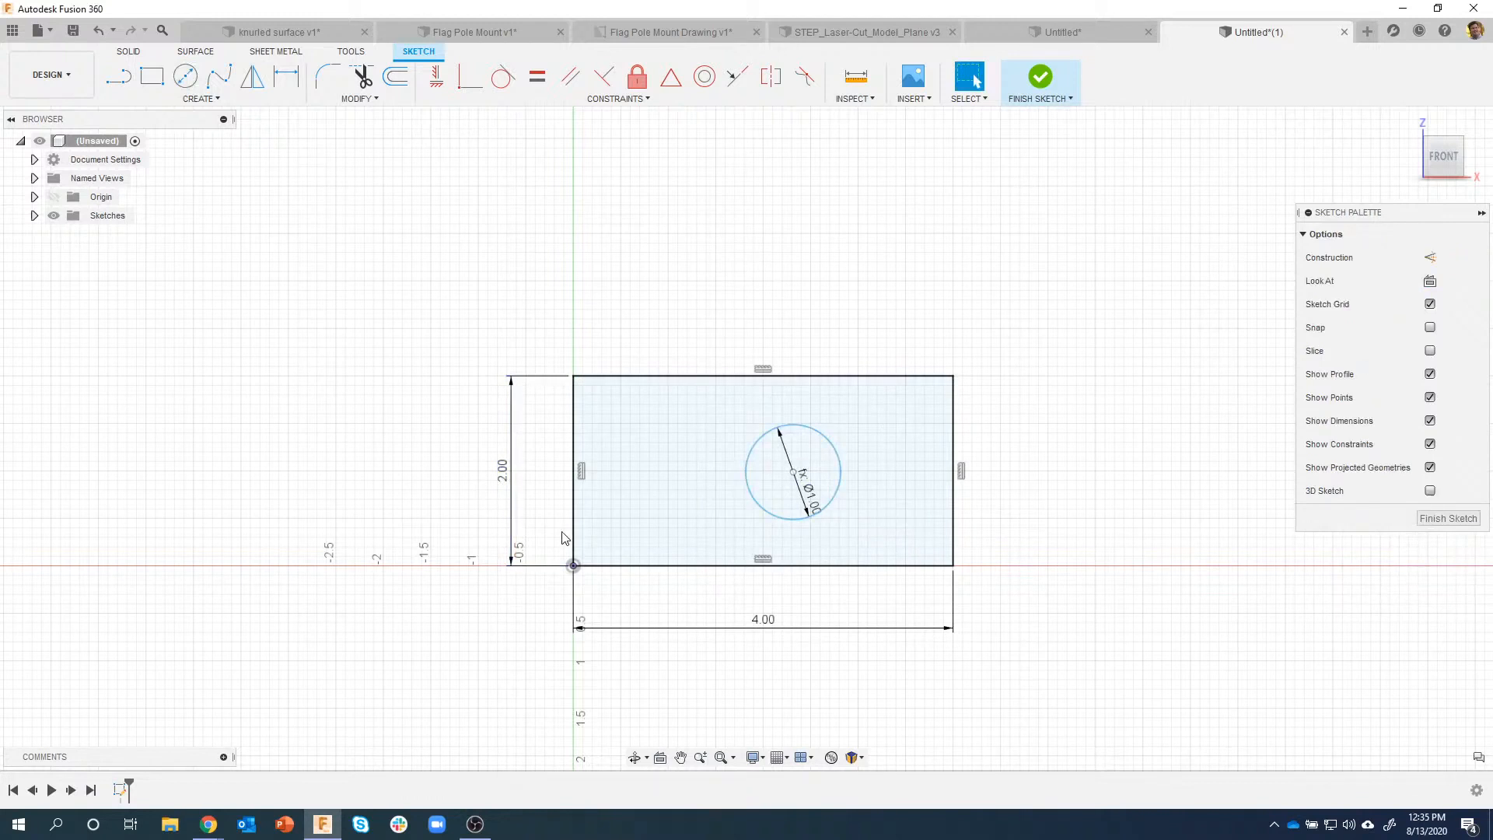
Step: Dimension the circle's center from the rectangle's left edge as length / 2
key("d")
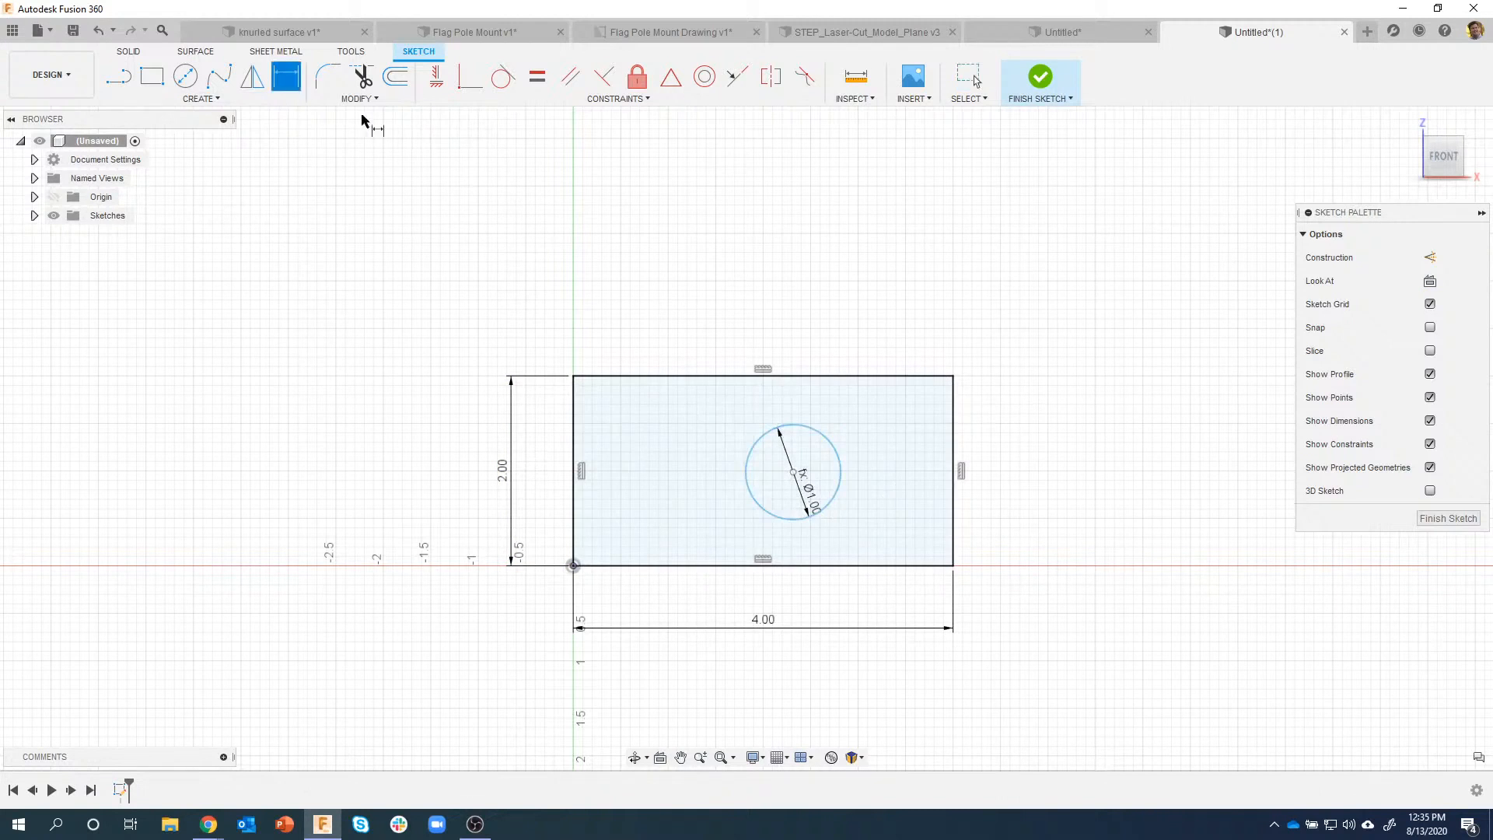
left_click(793, 472)
left_click(575, 390)
left_click(676, 320)
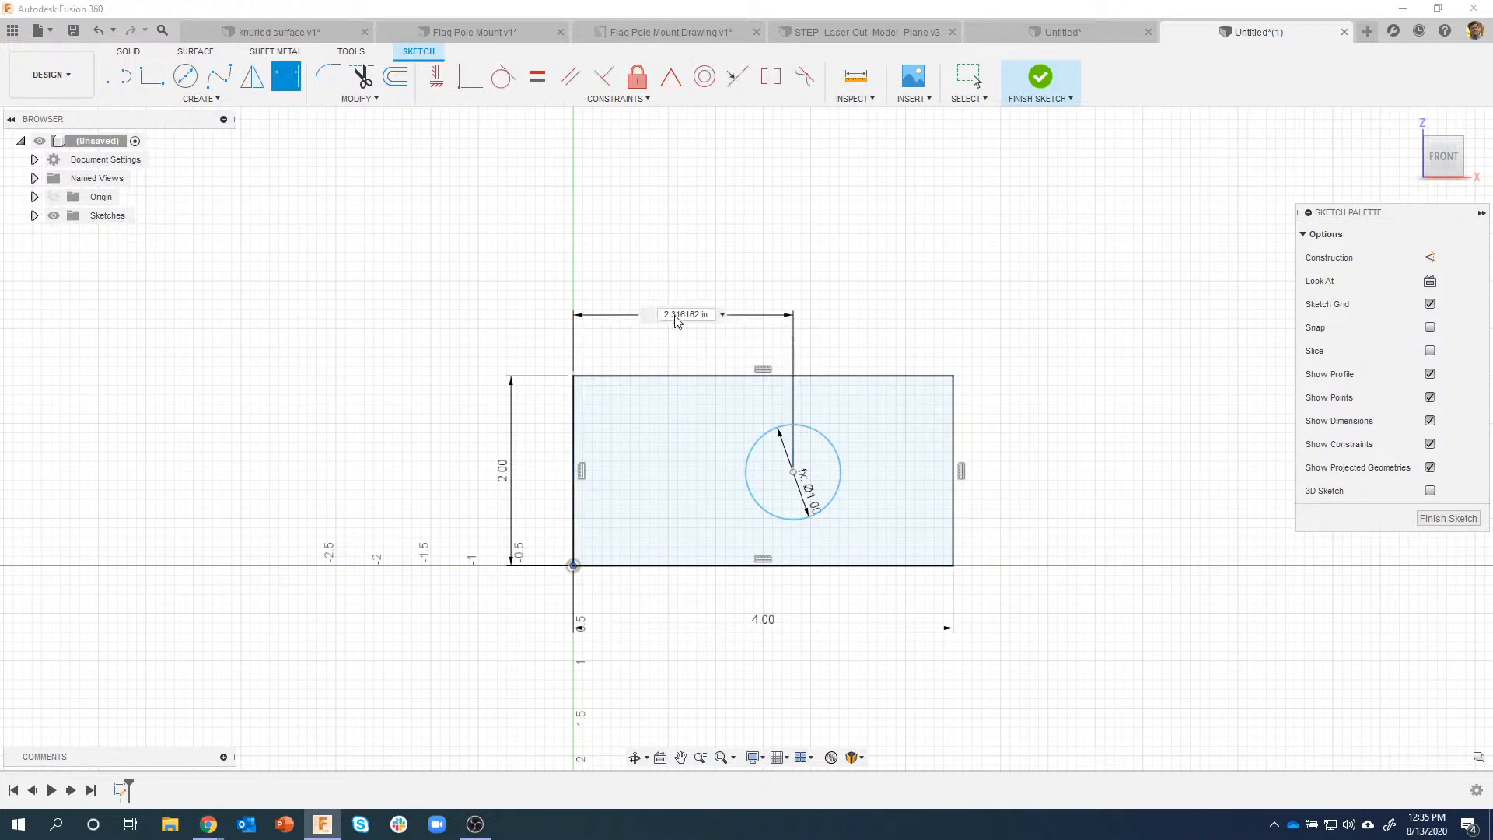
key("BackSpace")
type("length /2")
key("Return")
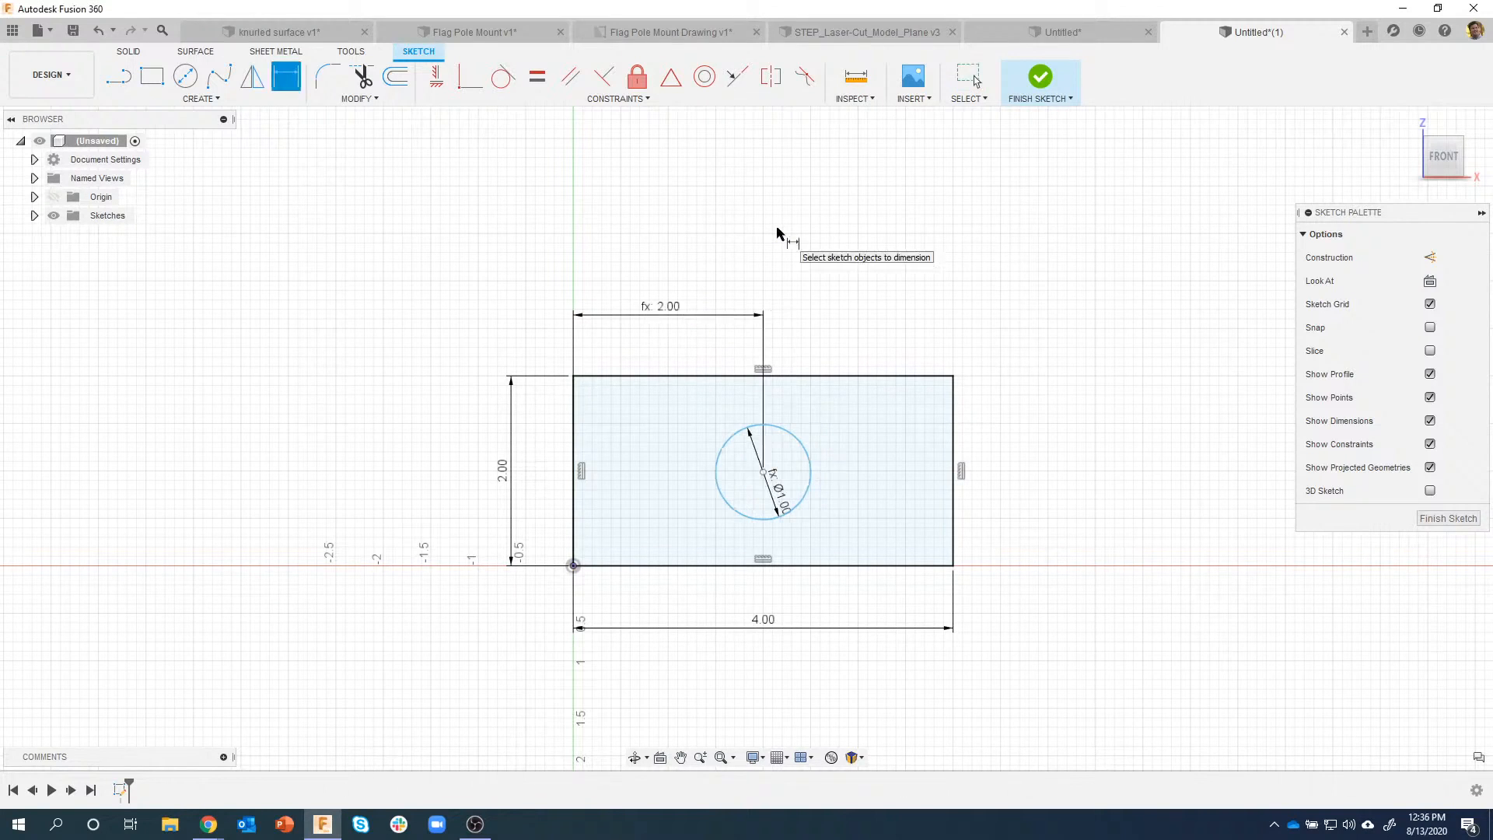
Step: Dimension the circle's center from the rectangle's top edge as width / 2
left_click(763, 472)
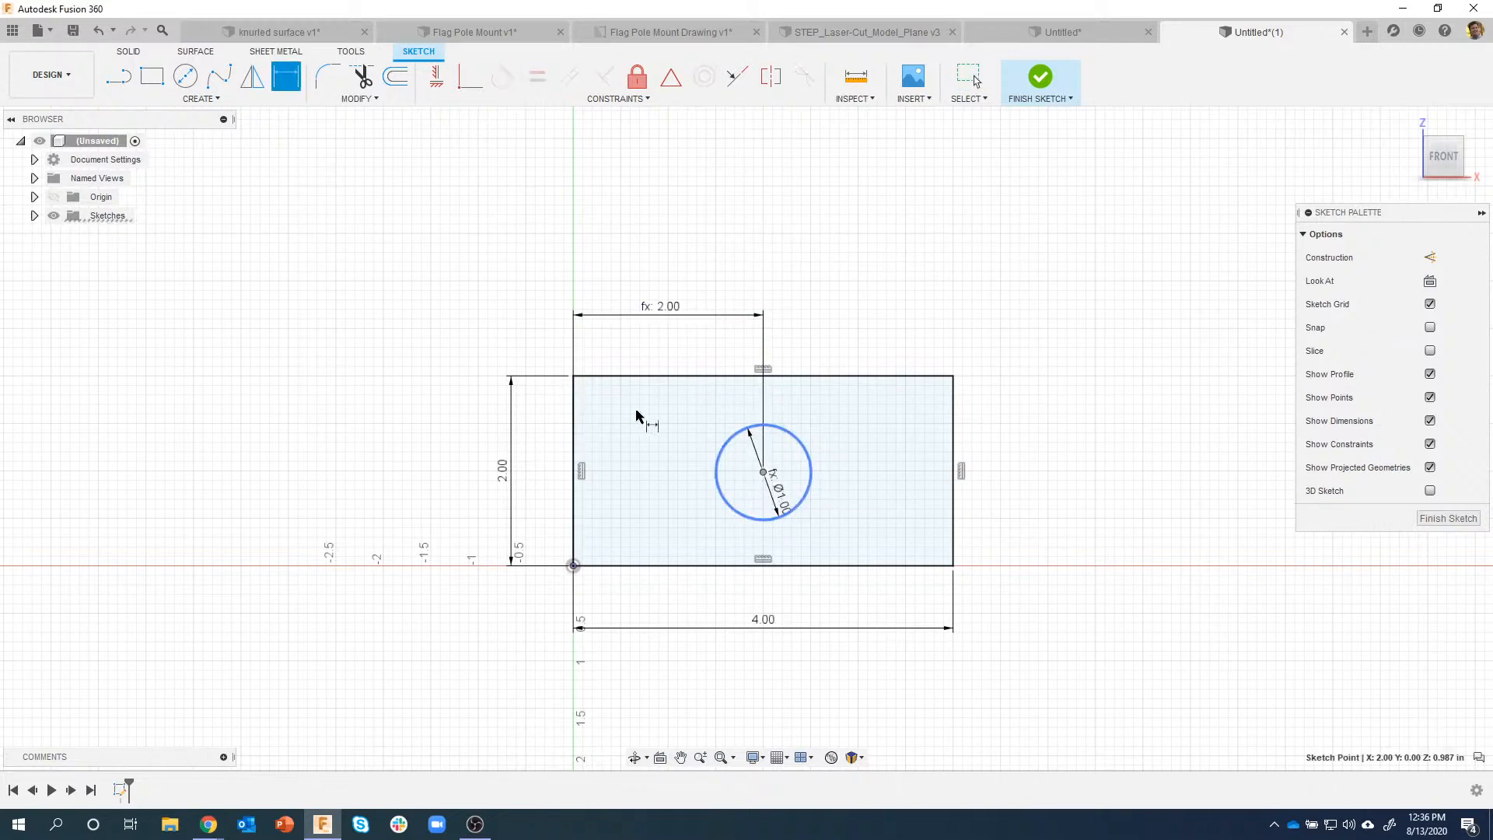
left_click(615, 380)
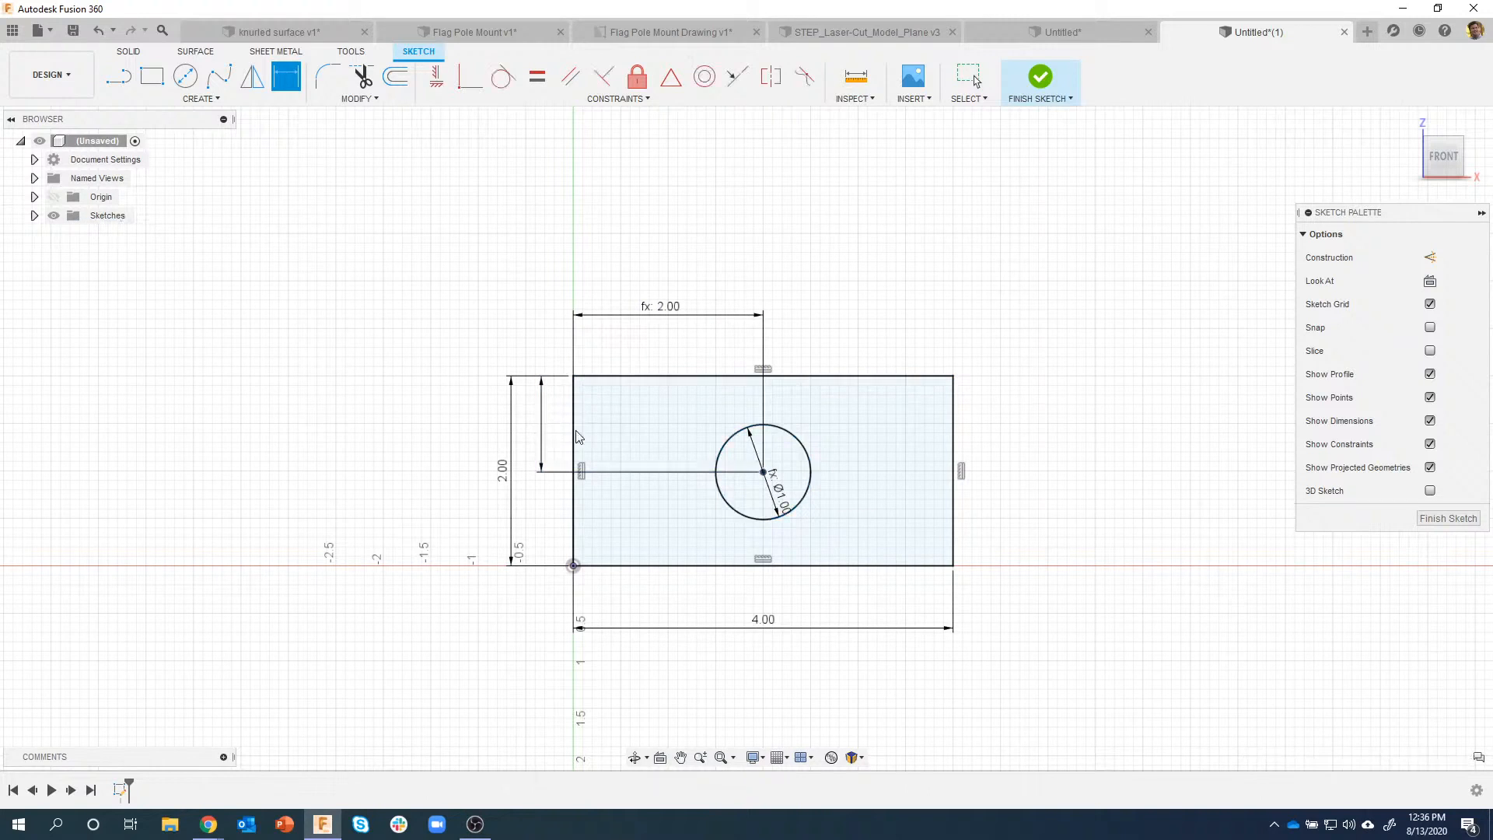
left_click(545, 432)
type("width/2")
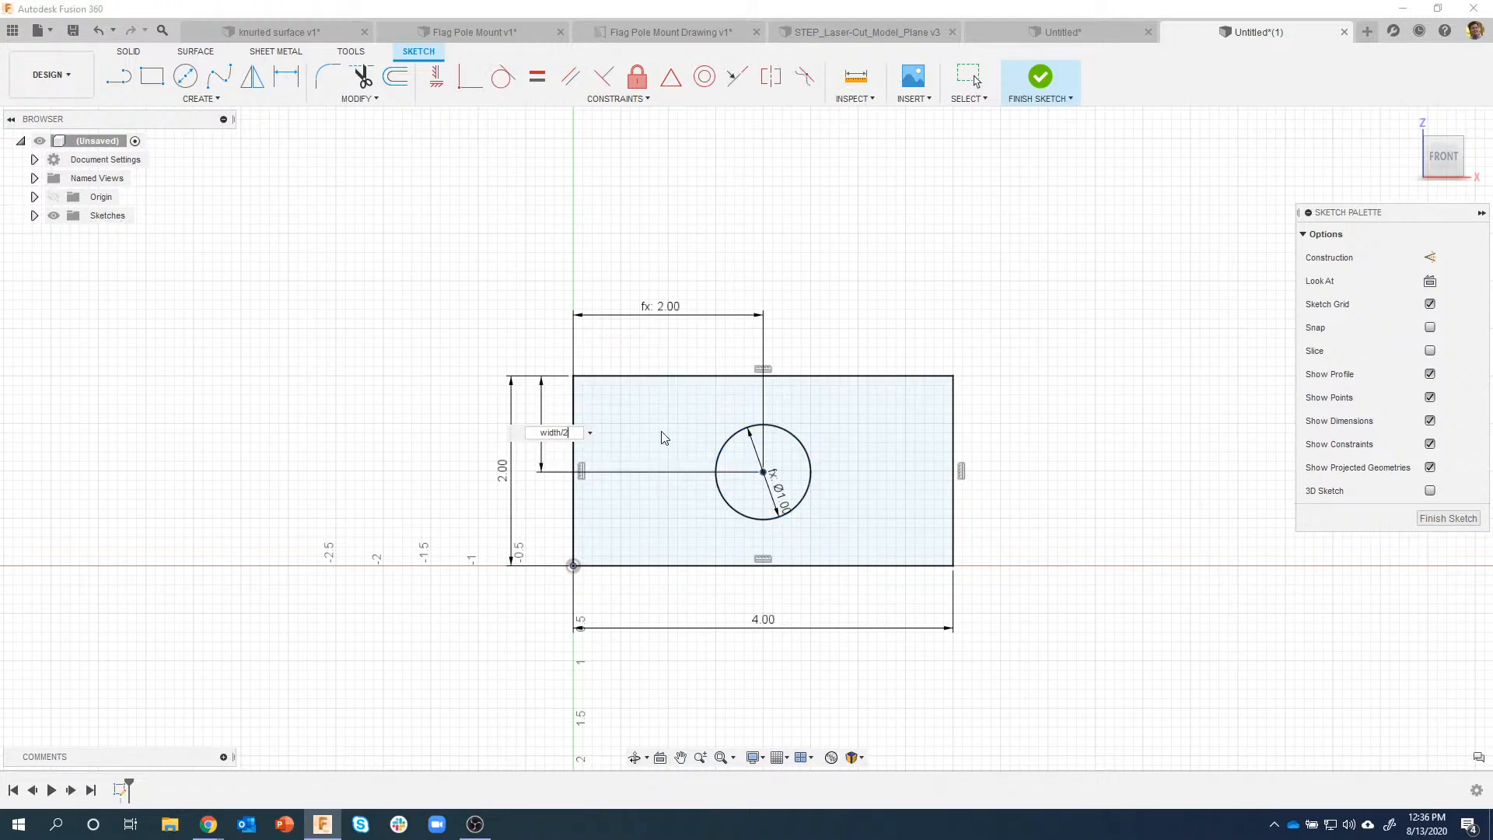
key("Return")
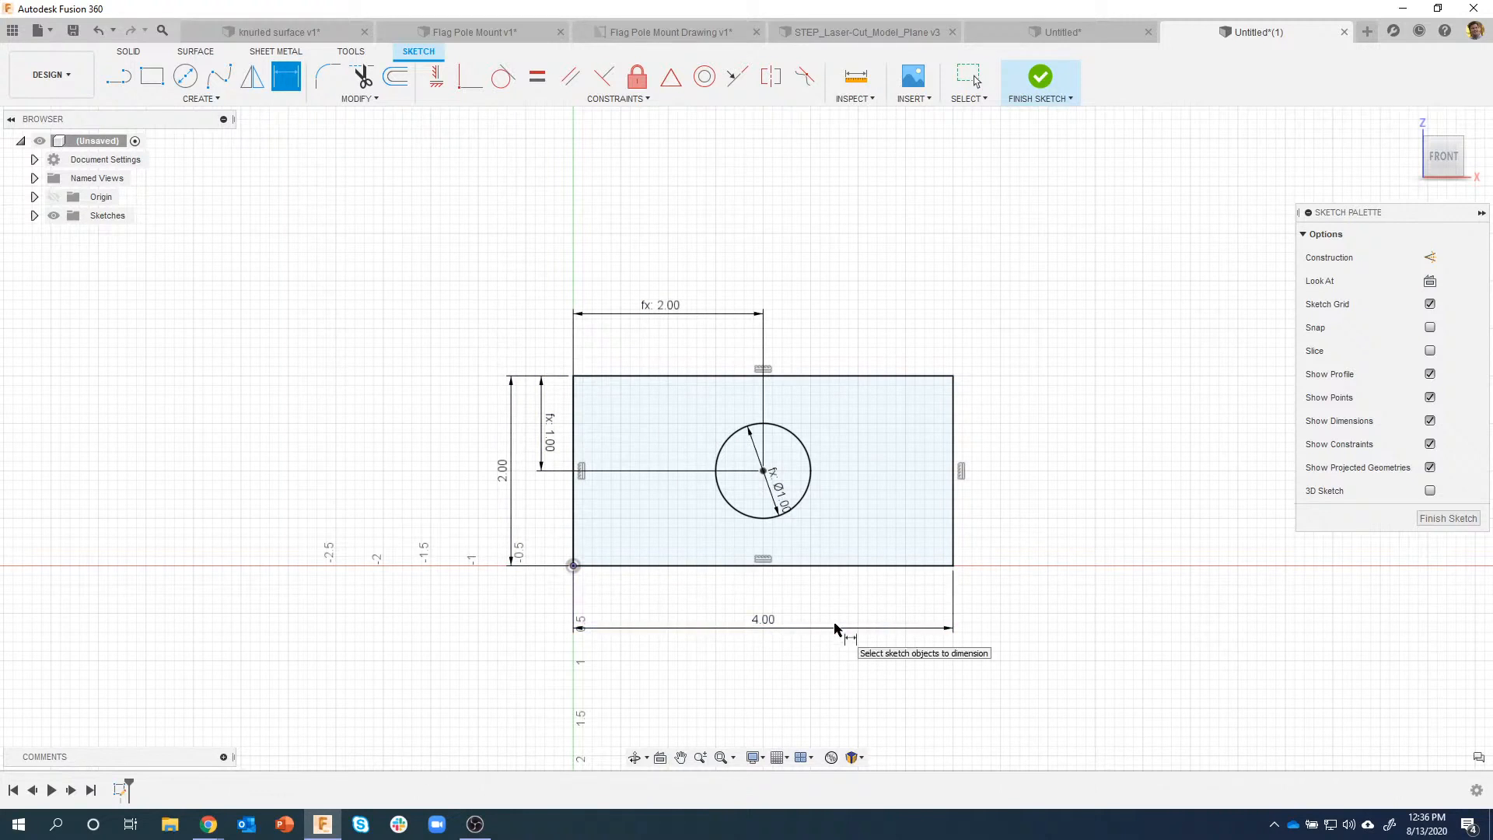
key("Escape")
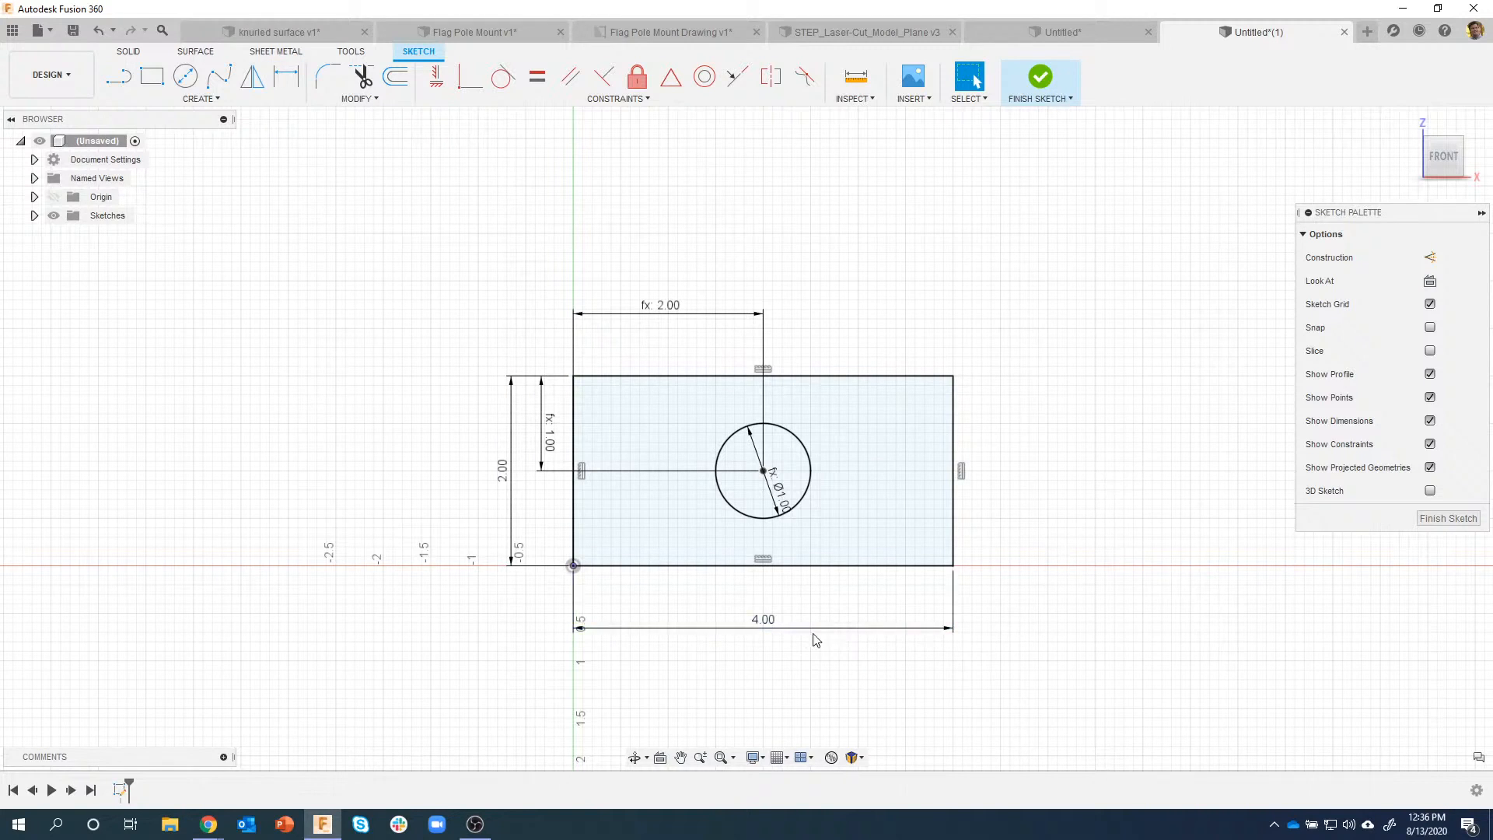
Step: Set the rectangle's vertical dimension to 3 in and its horizontal dimension to 8 in
double_click(502, 471)
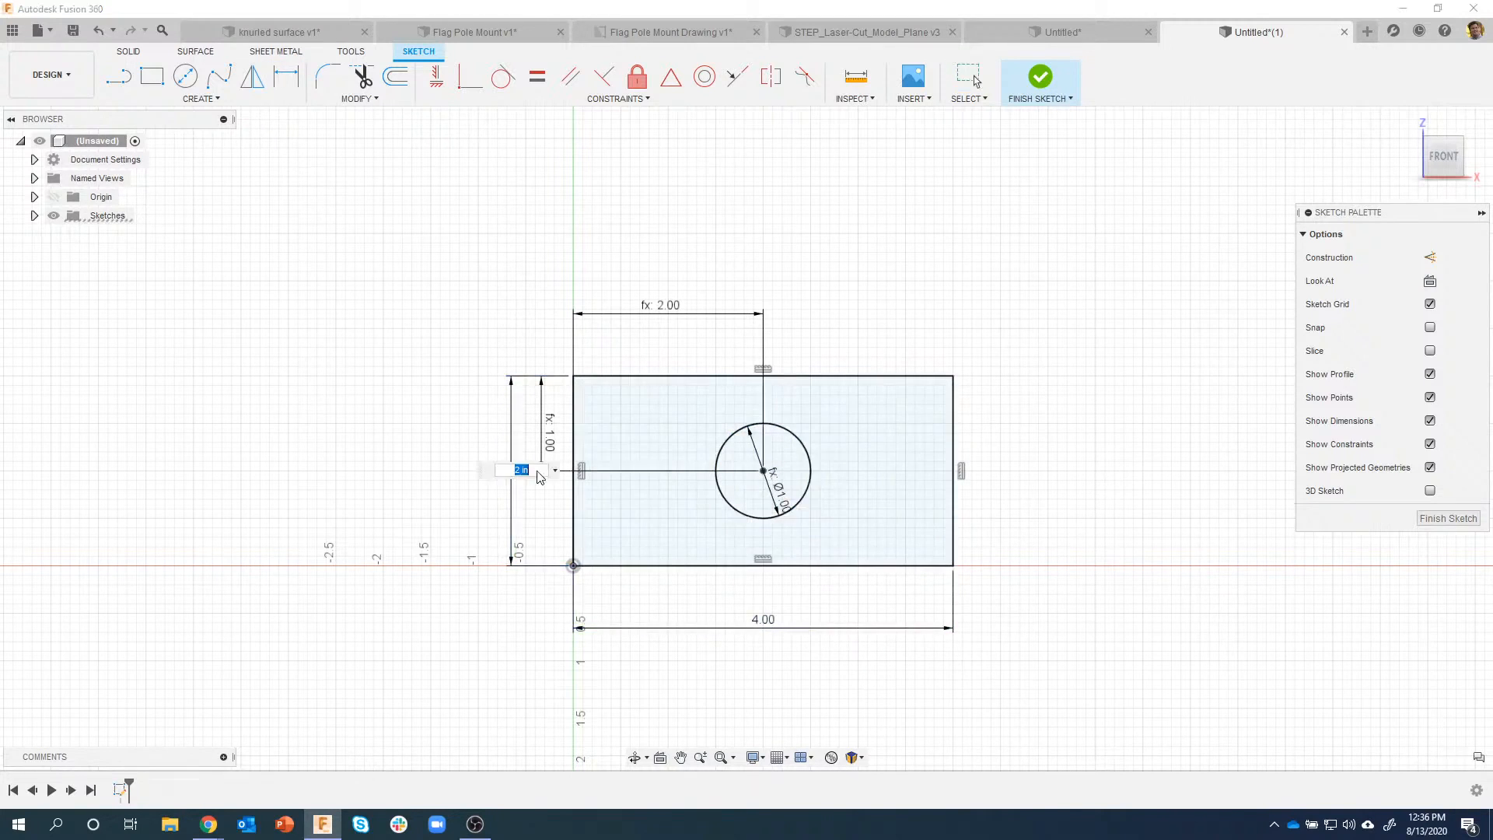
type("3")
key("Return")
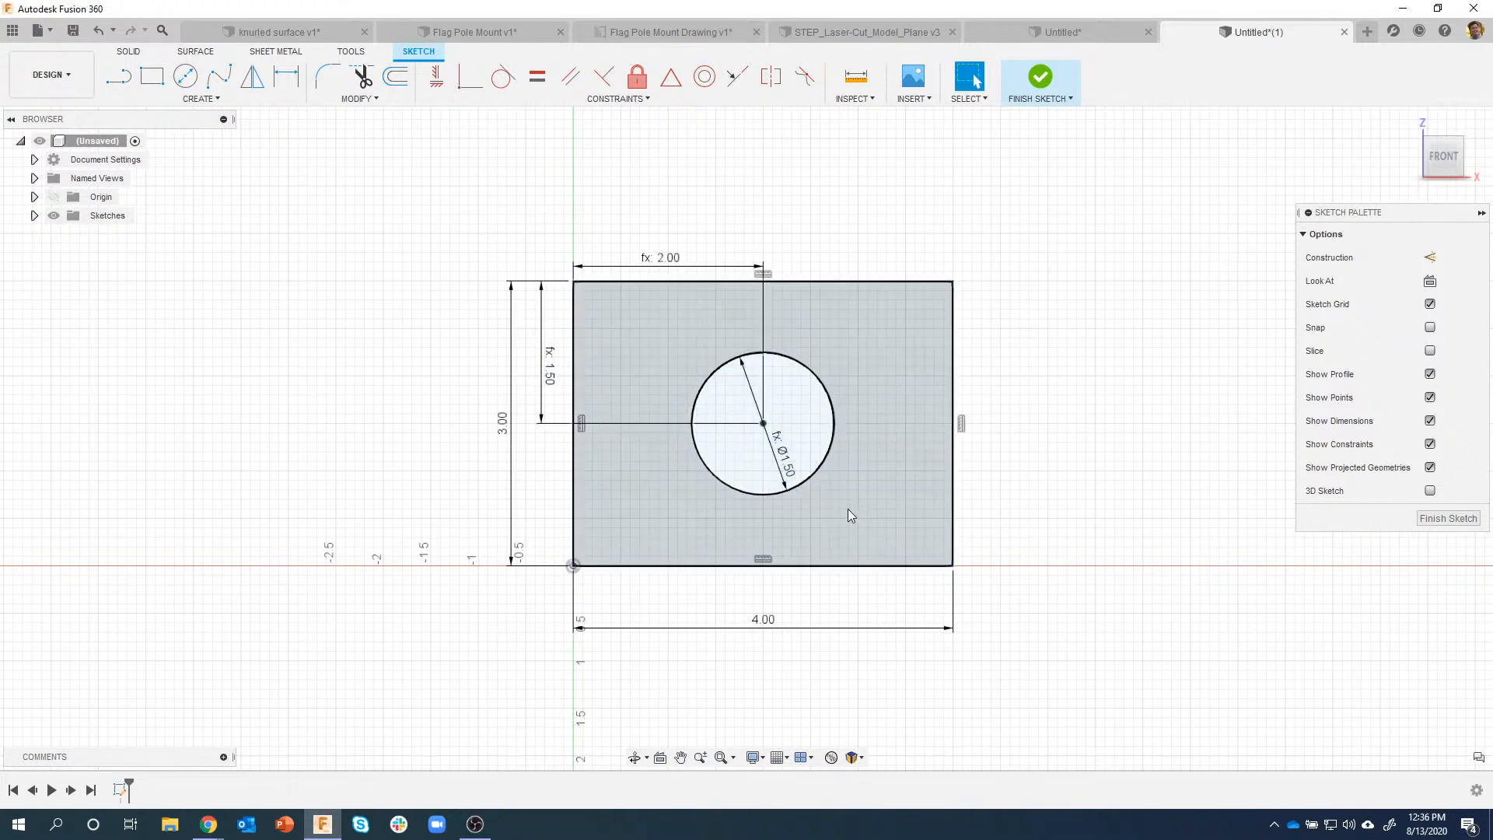
double_click(764, 626)
type("8")
key("Return")
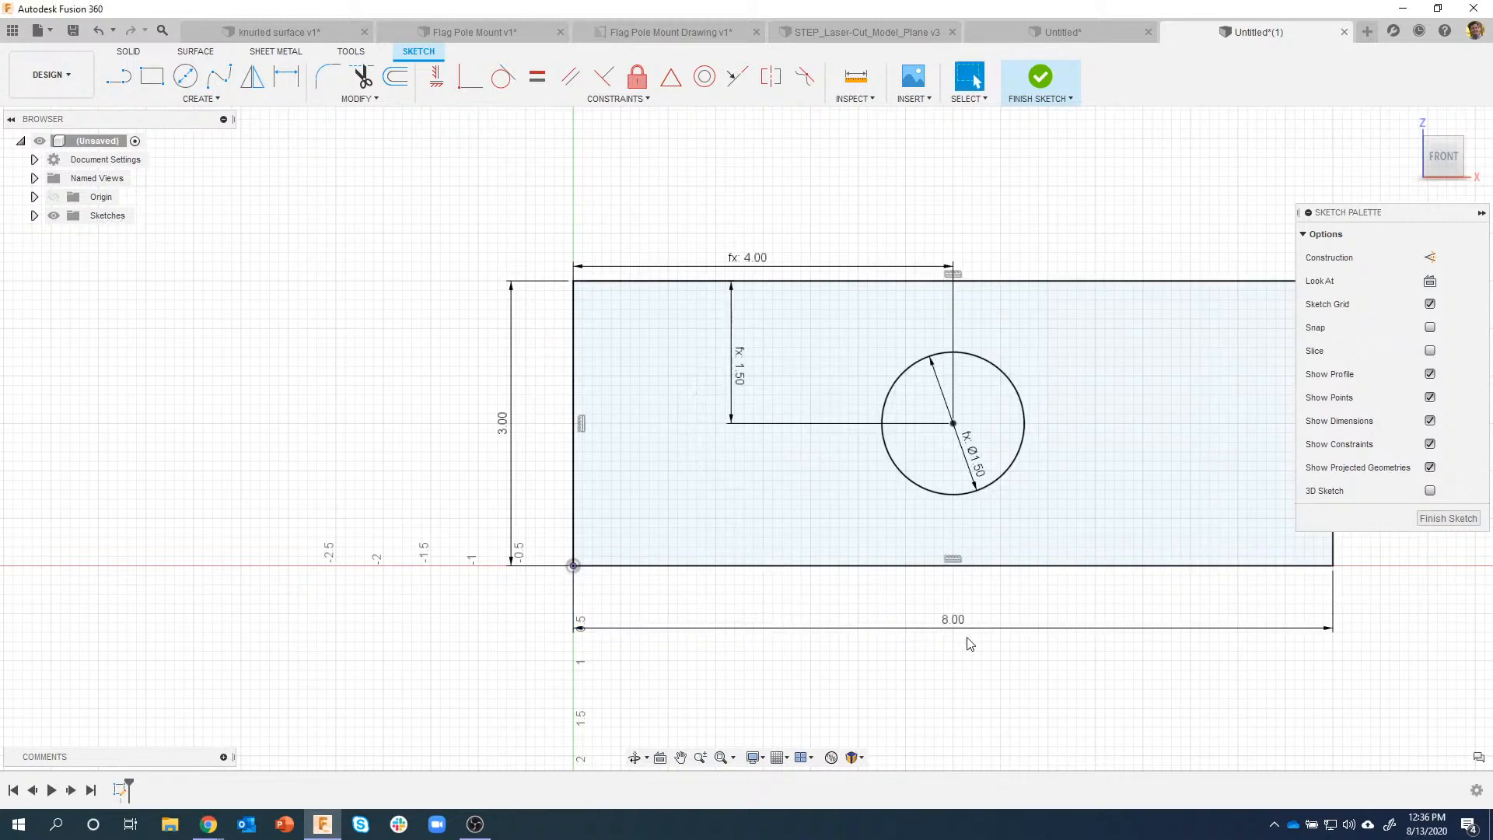
middle_click_drag(1047, 609, 784, 544)
key("Escape")
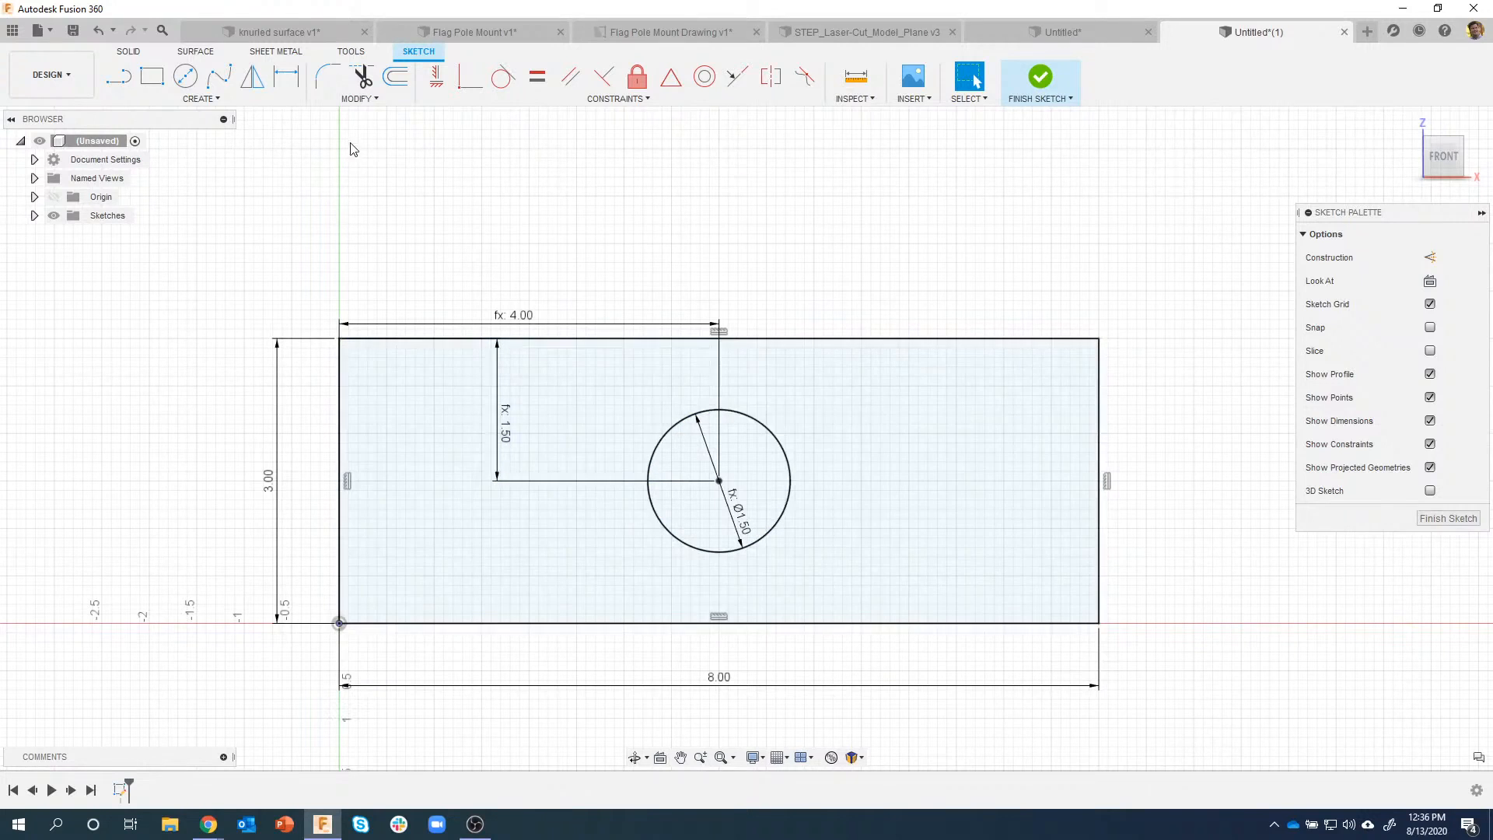
Step: Set the expression of the length parameter in Sketch1 to 5 in through the Parameters table
left_click(361, 99)
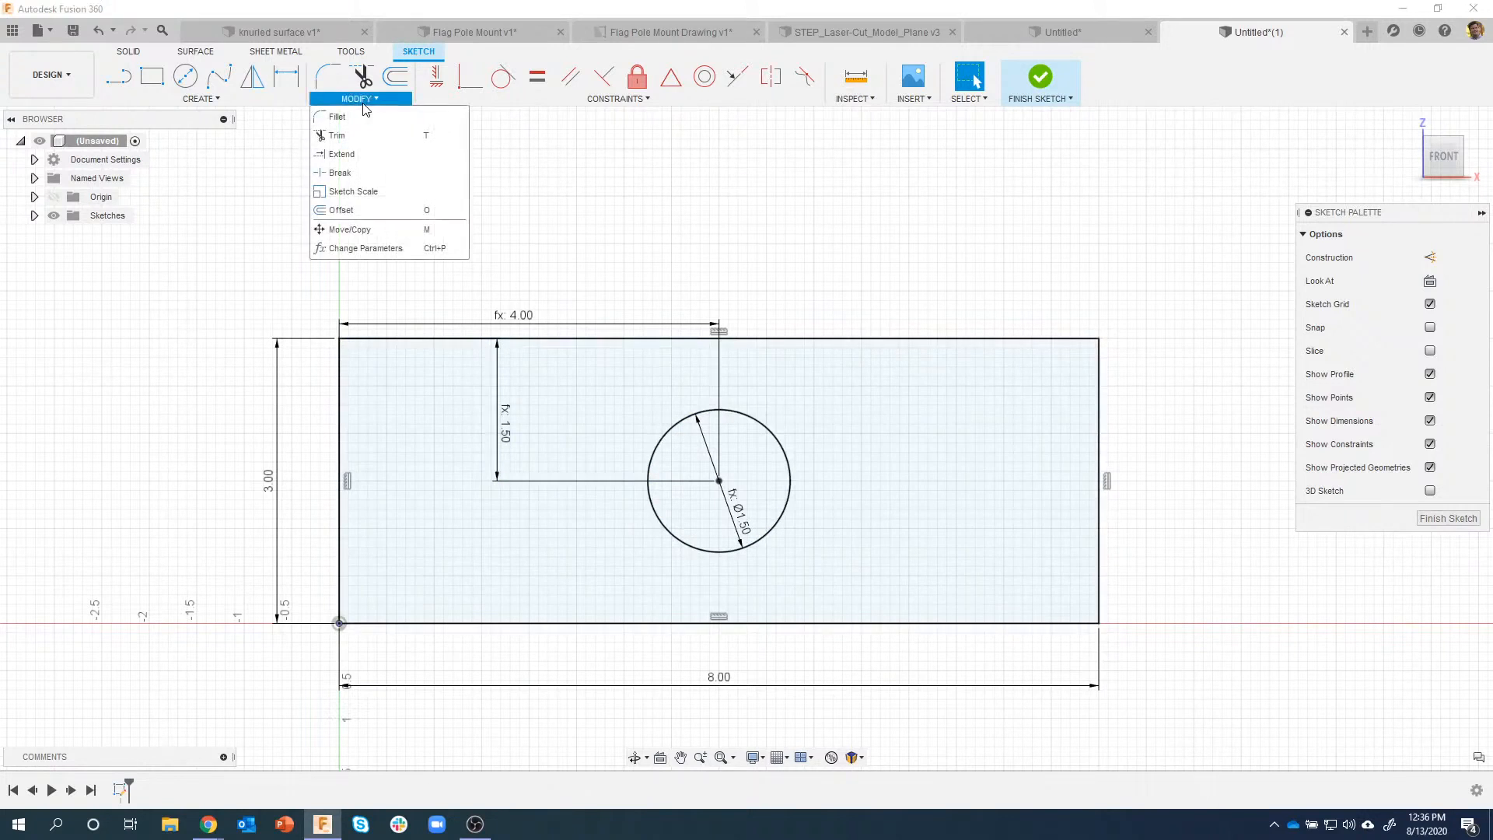
left_click(364, 249)
left_click(47, 202)
left_click(62, 217)
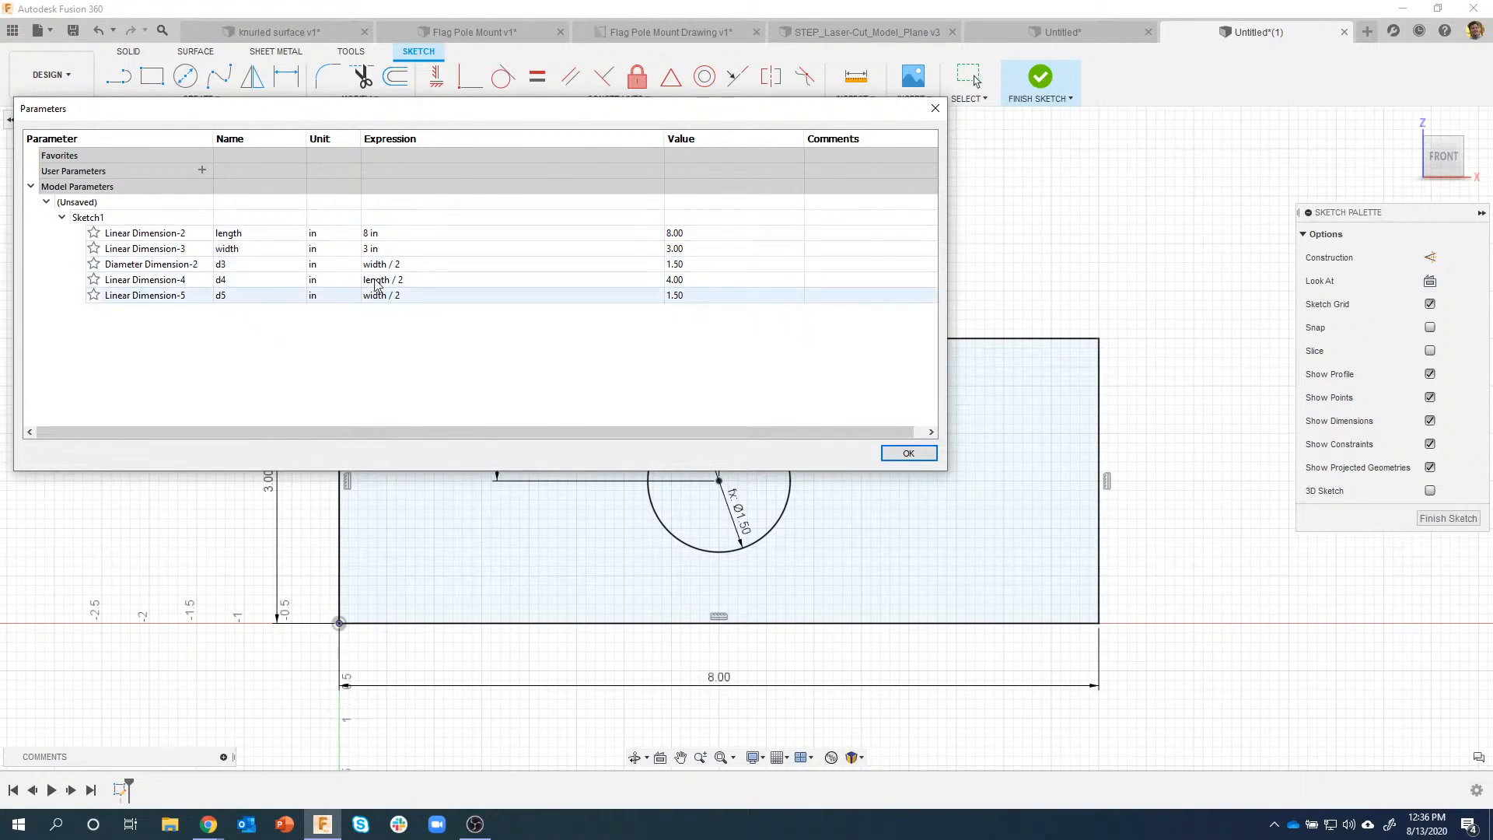
left_click(410, 234)
type("5")
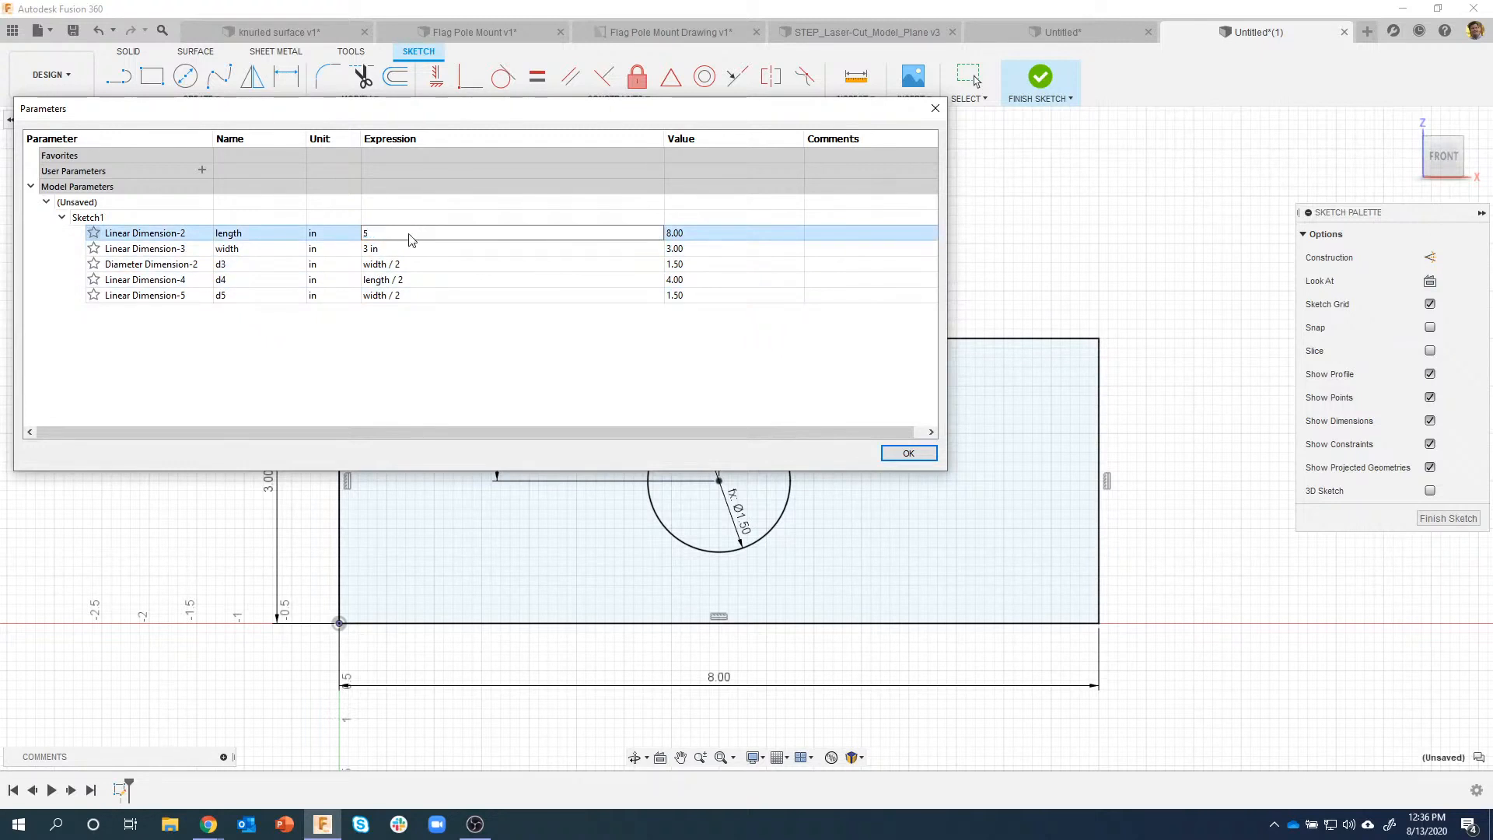
key("Return")
mouse_move(691, 597)
middle_mouse_down()
mouse_move(726, 656)
mouse_move(708, 629)
middle_mouse_up()
scroll(726, 655, "down", 3)
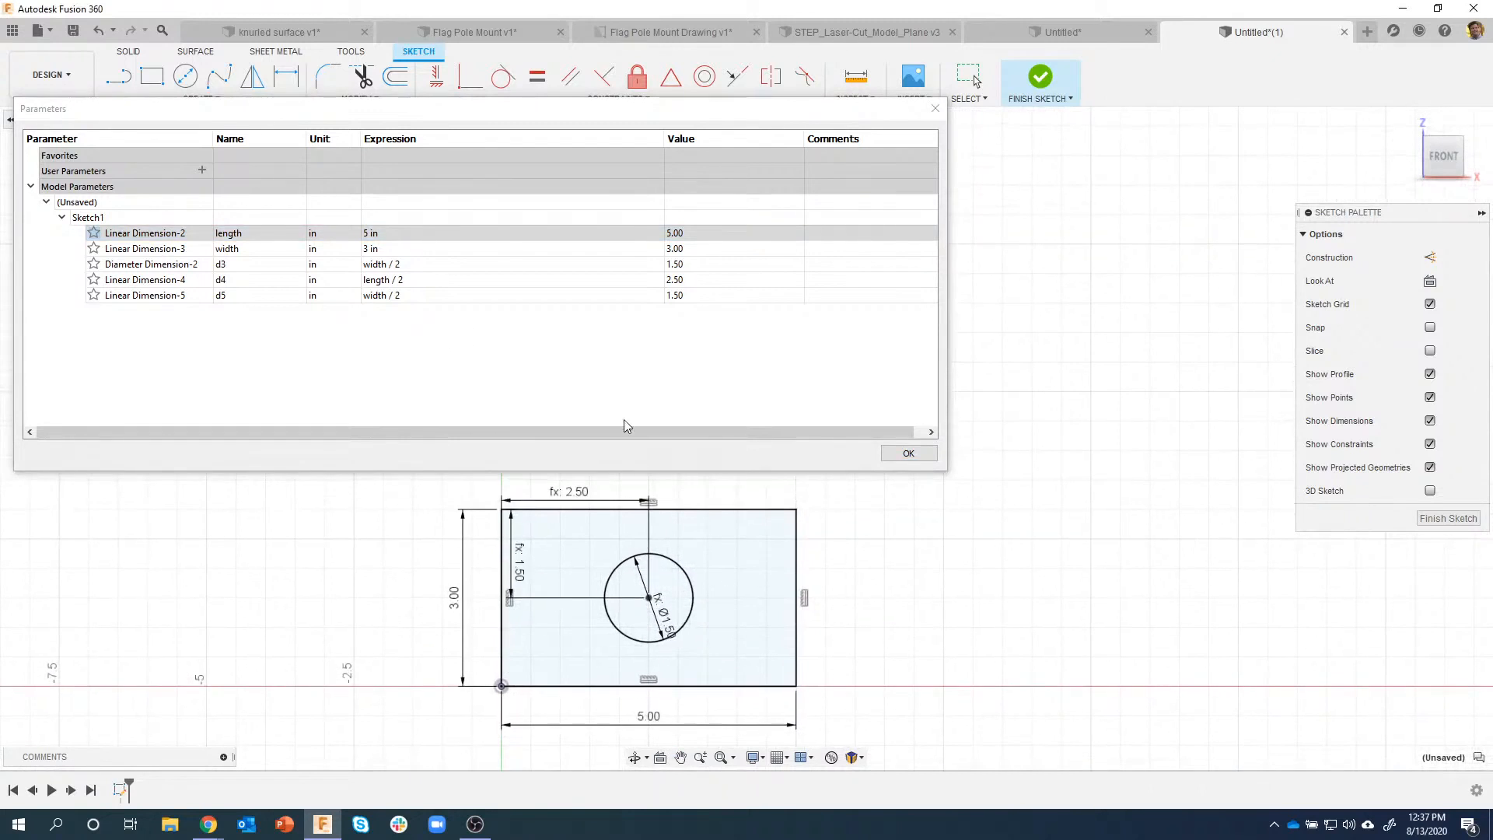
left_click(918, 460)
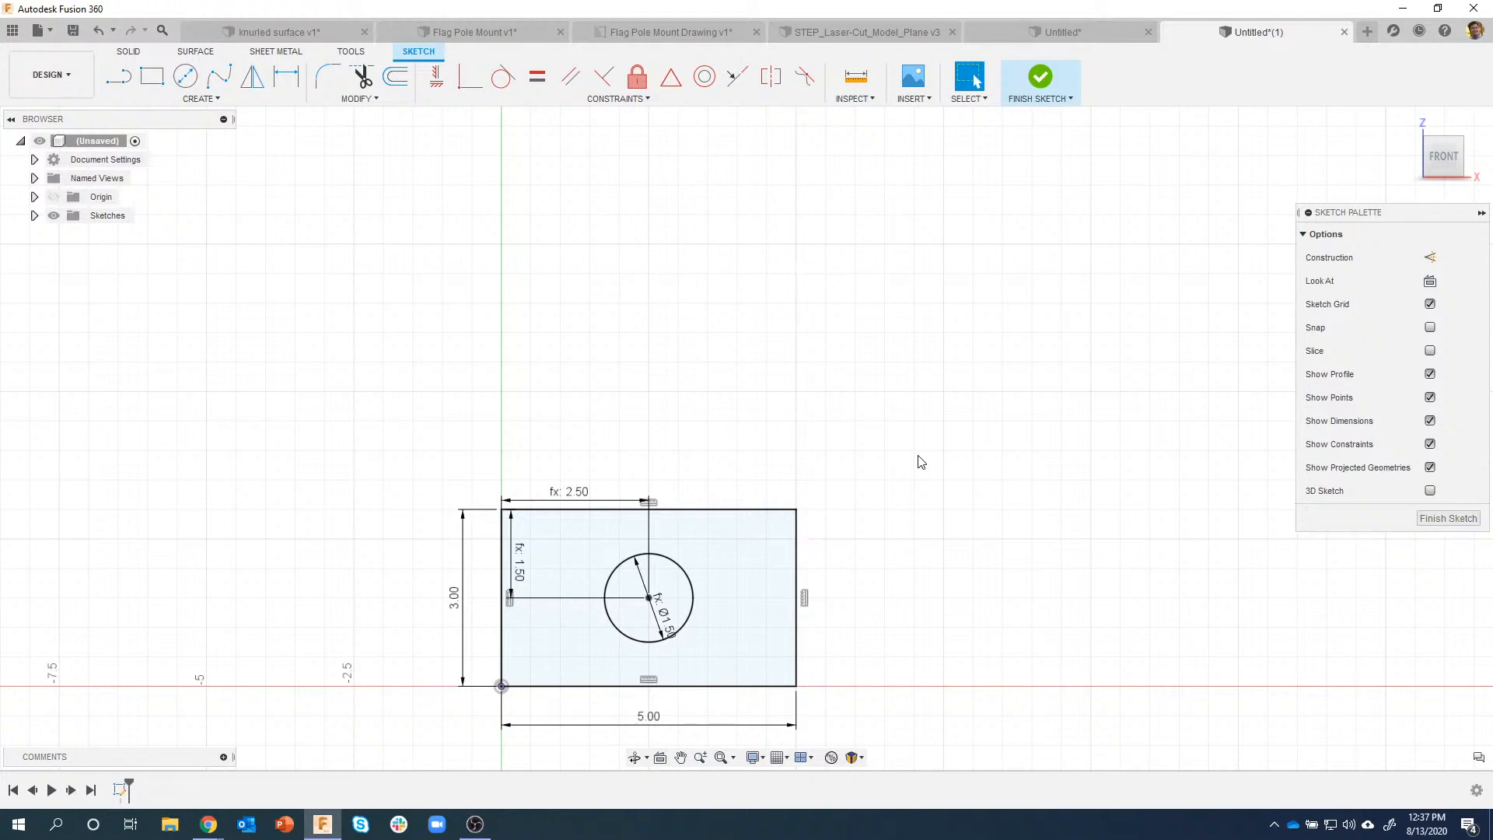
Step: Close the rectangle-and-circle design without saving it and open a new empty design
left_click(1344, 33)
left_click(748, 434)
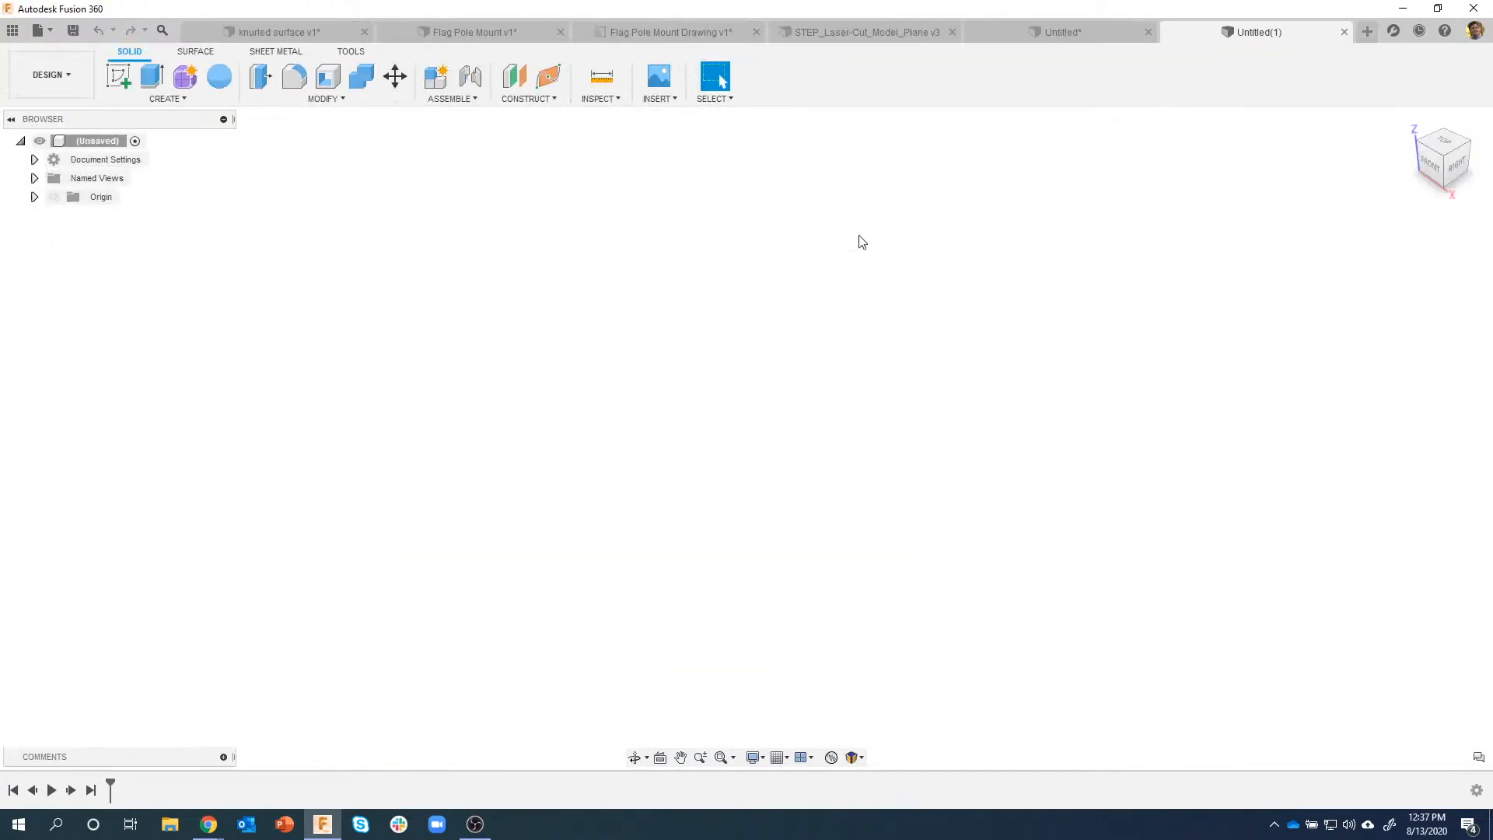
Step: Create an internal standard component named bearing and make it the active component
left_click(432, 83)
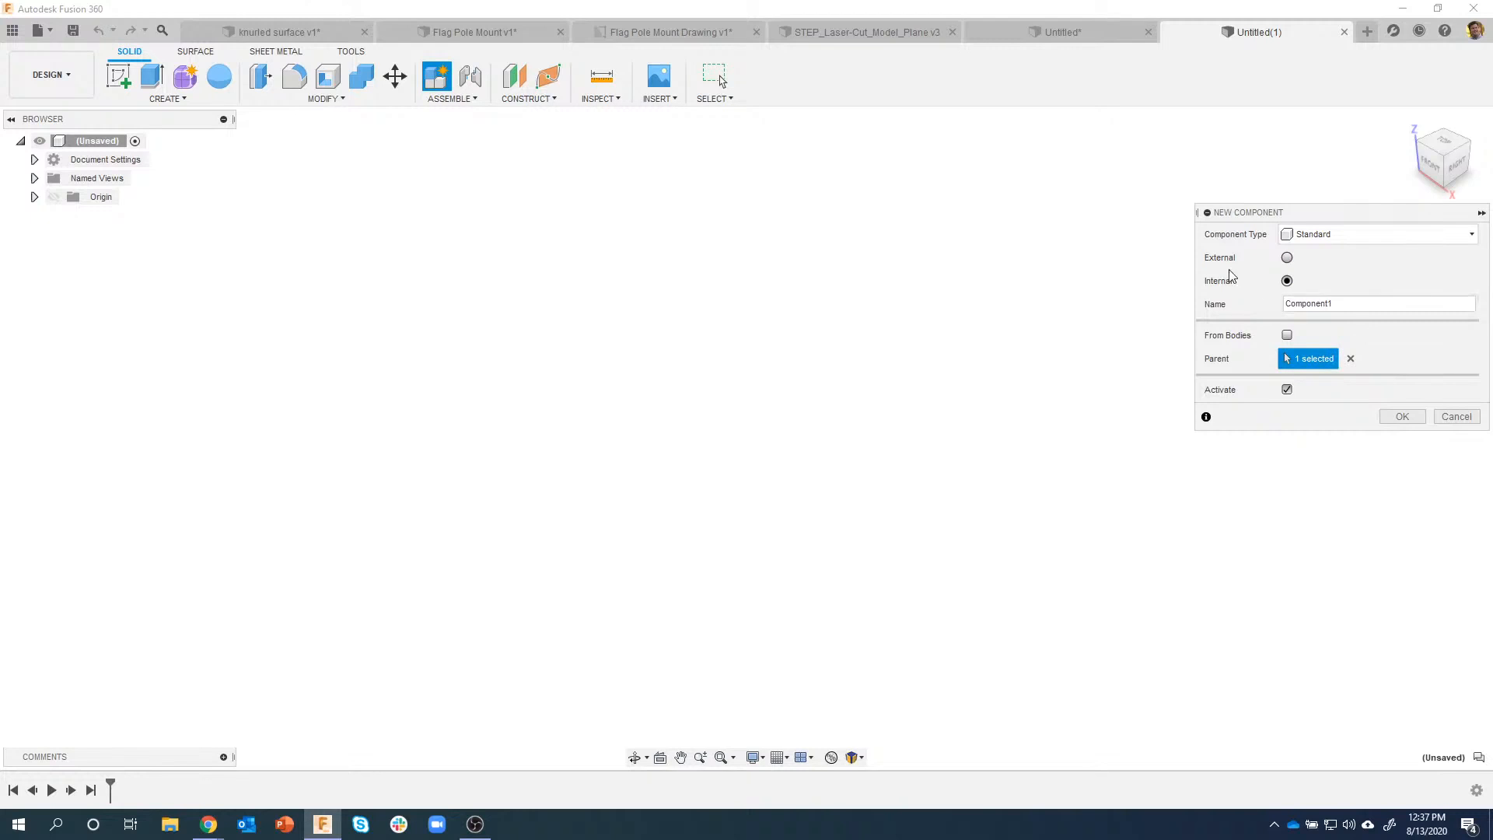
left_click_drag(1366, 303, 1265, 303)
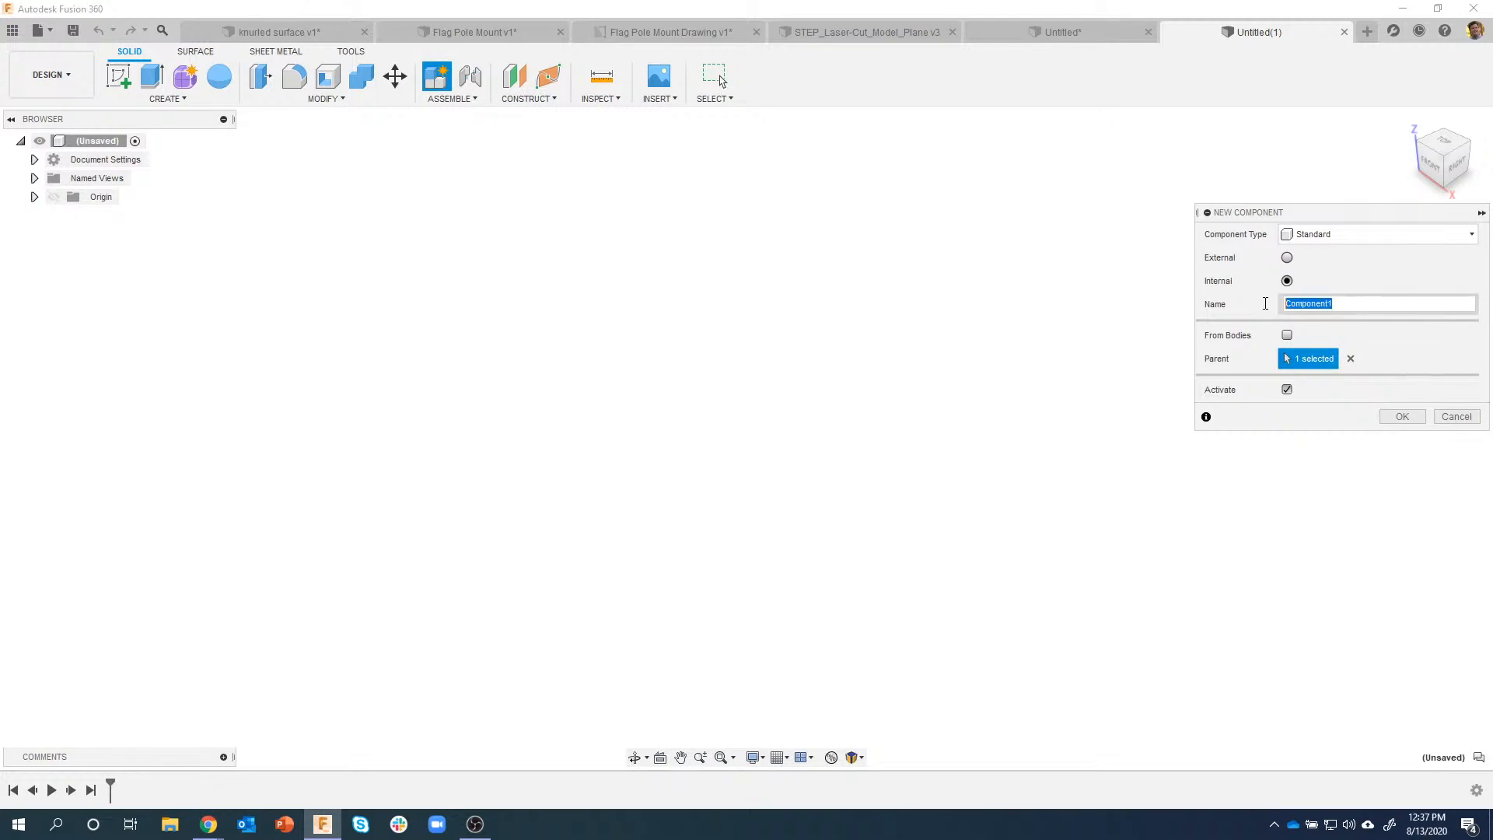
type("bearing")
left_click(1402, 417)
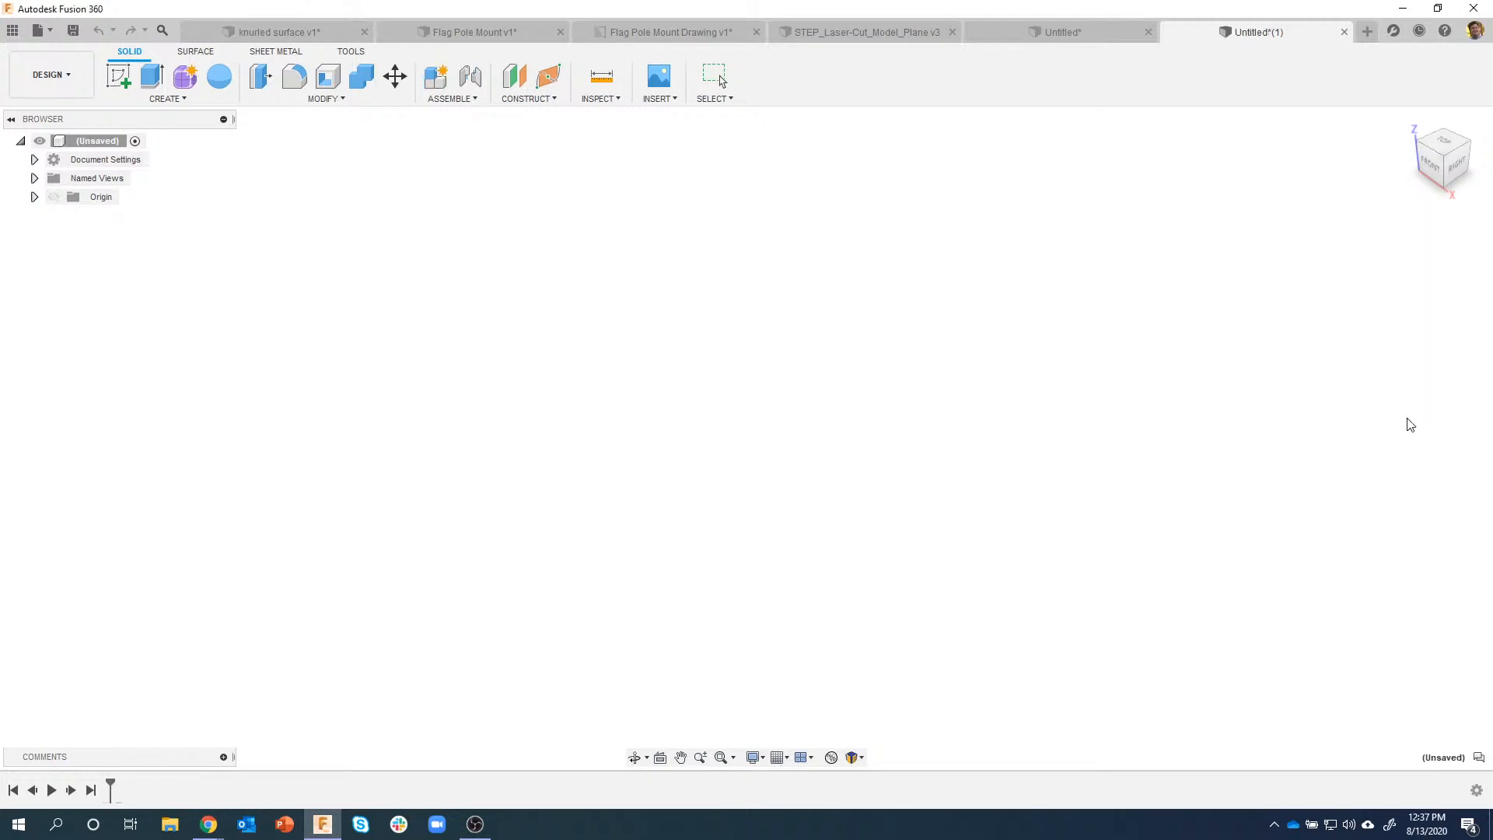
left_click(34, 217)
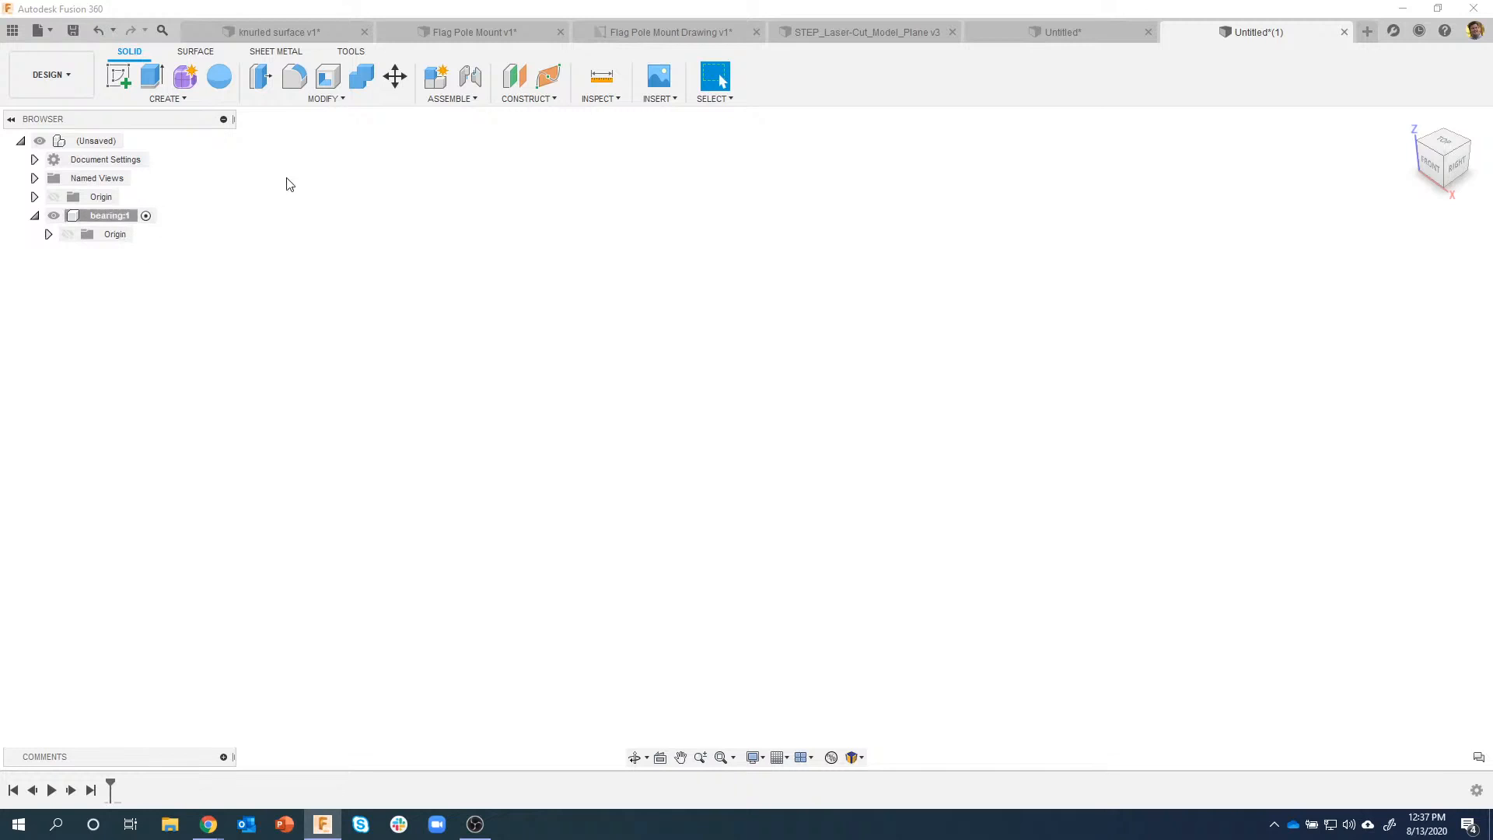
Step: Sketch a circle about 1.6 in in diameter centred on the origin of the front plane in the bearing component
left_click(119, 75)
left_click(761, 444)
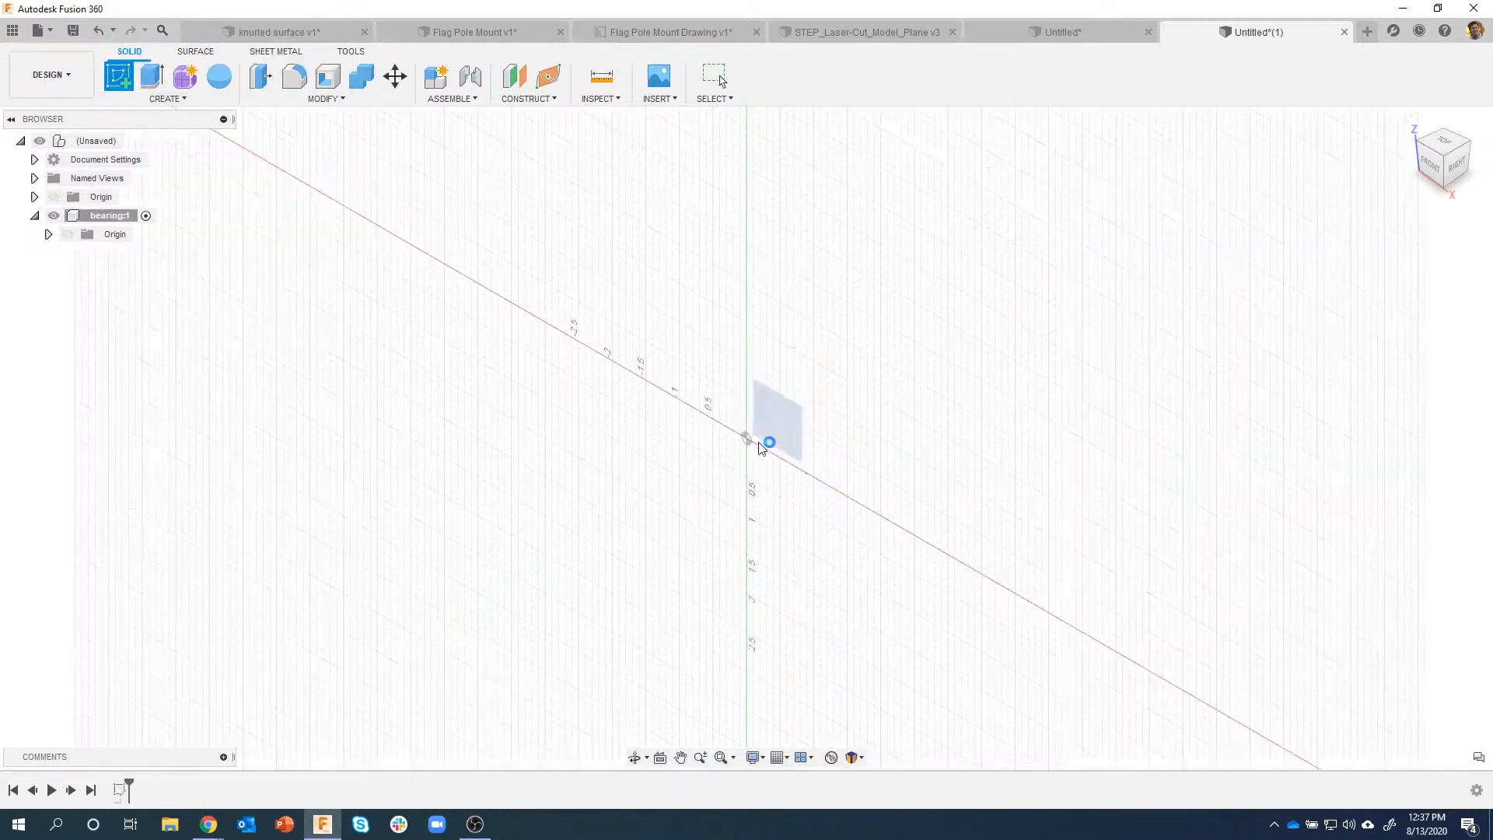
key("c")
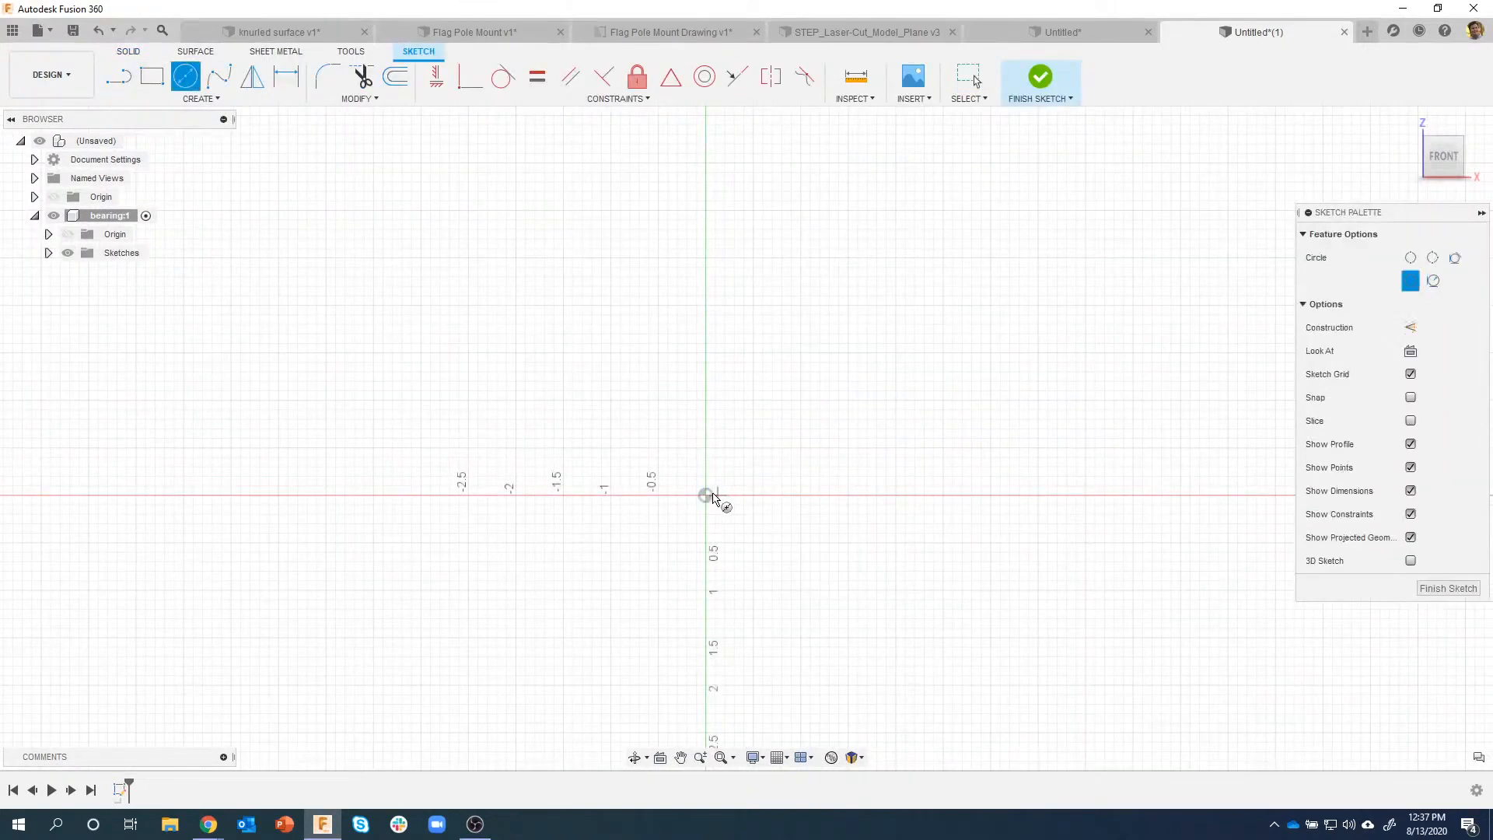
left_click(706, 496)
left_click(757, 551)
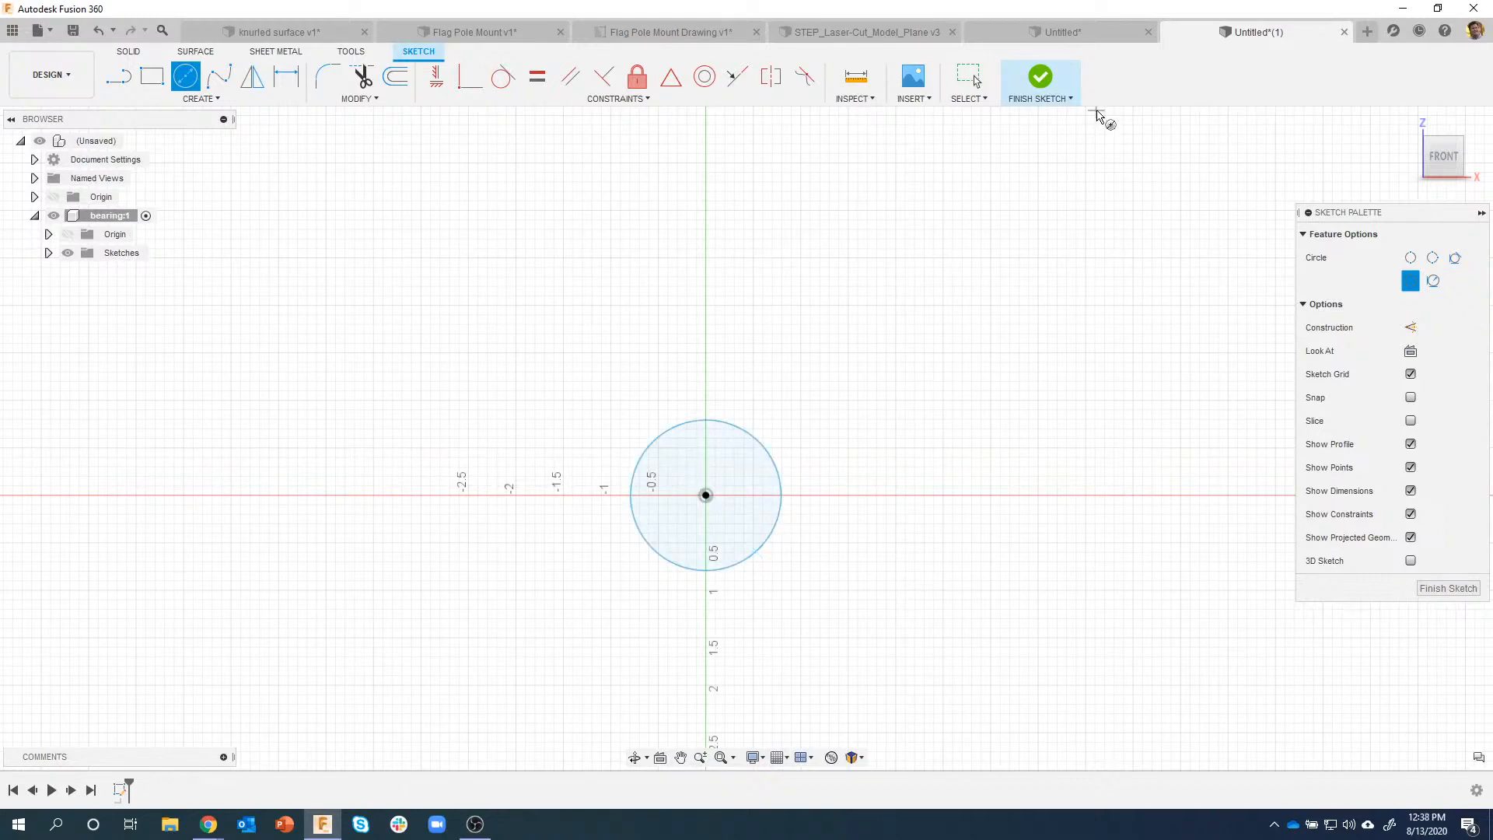
left_click(1033, 83)
Step: Extrude the circle profile 0.362 in to one side as a new body
left_click(736, 411)
right_click(736, 410)
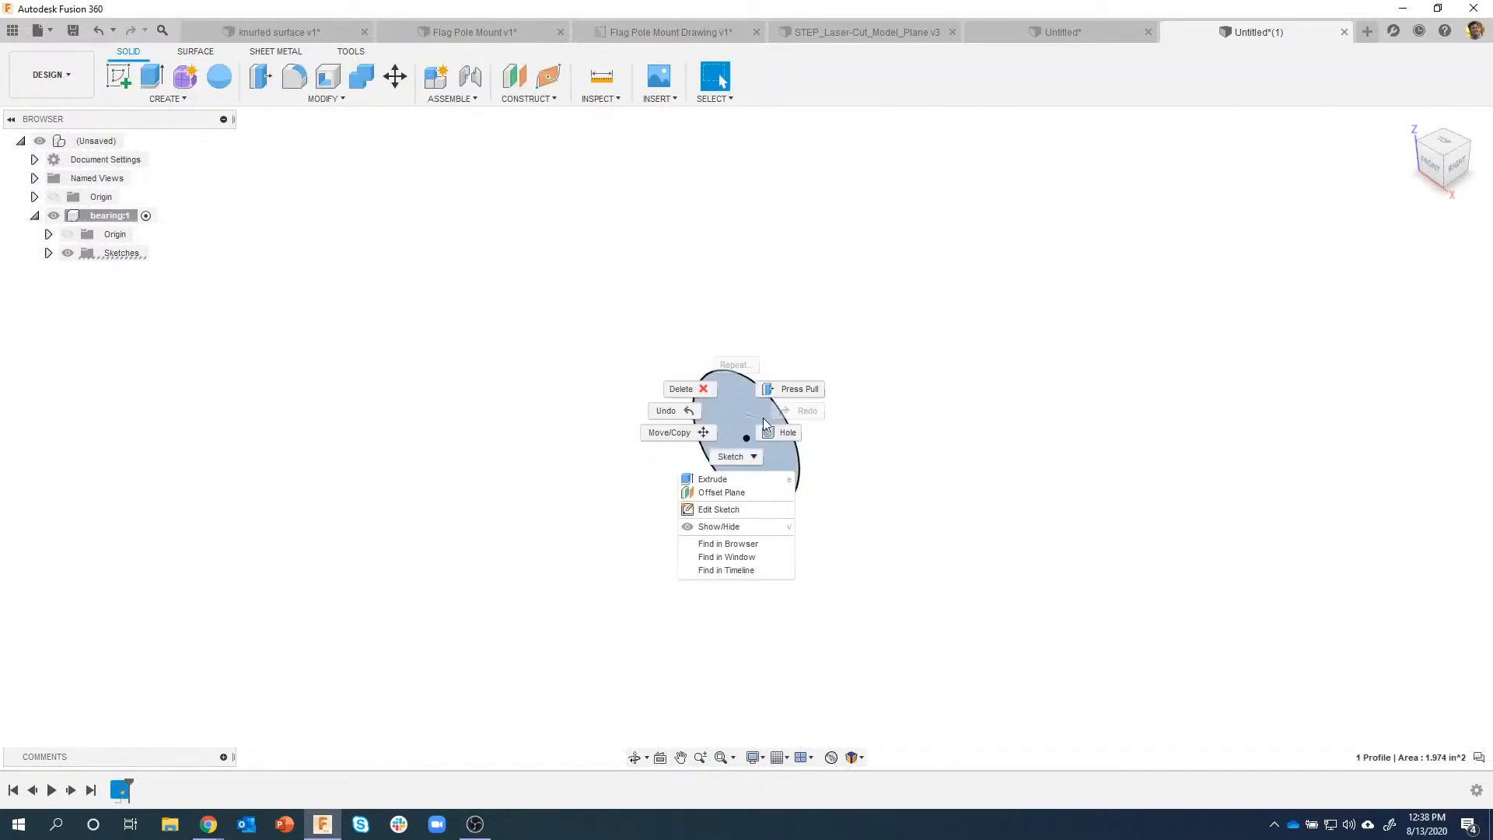
left_click(793, 389)
left_click_drag(778, 420, 869, 302)
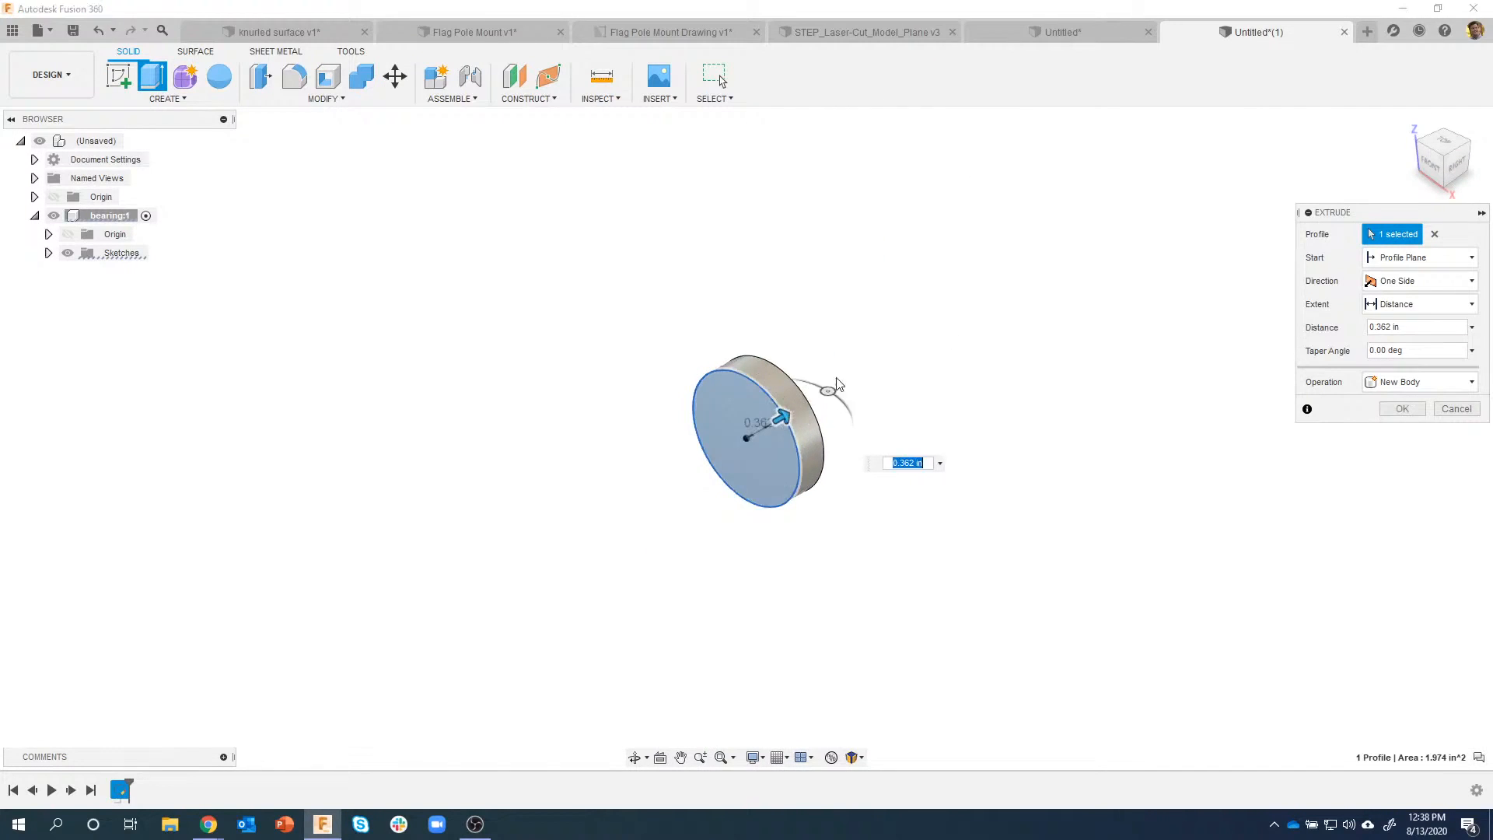
left_click(1402, 408)
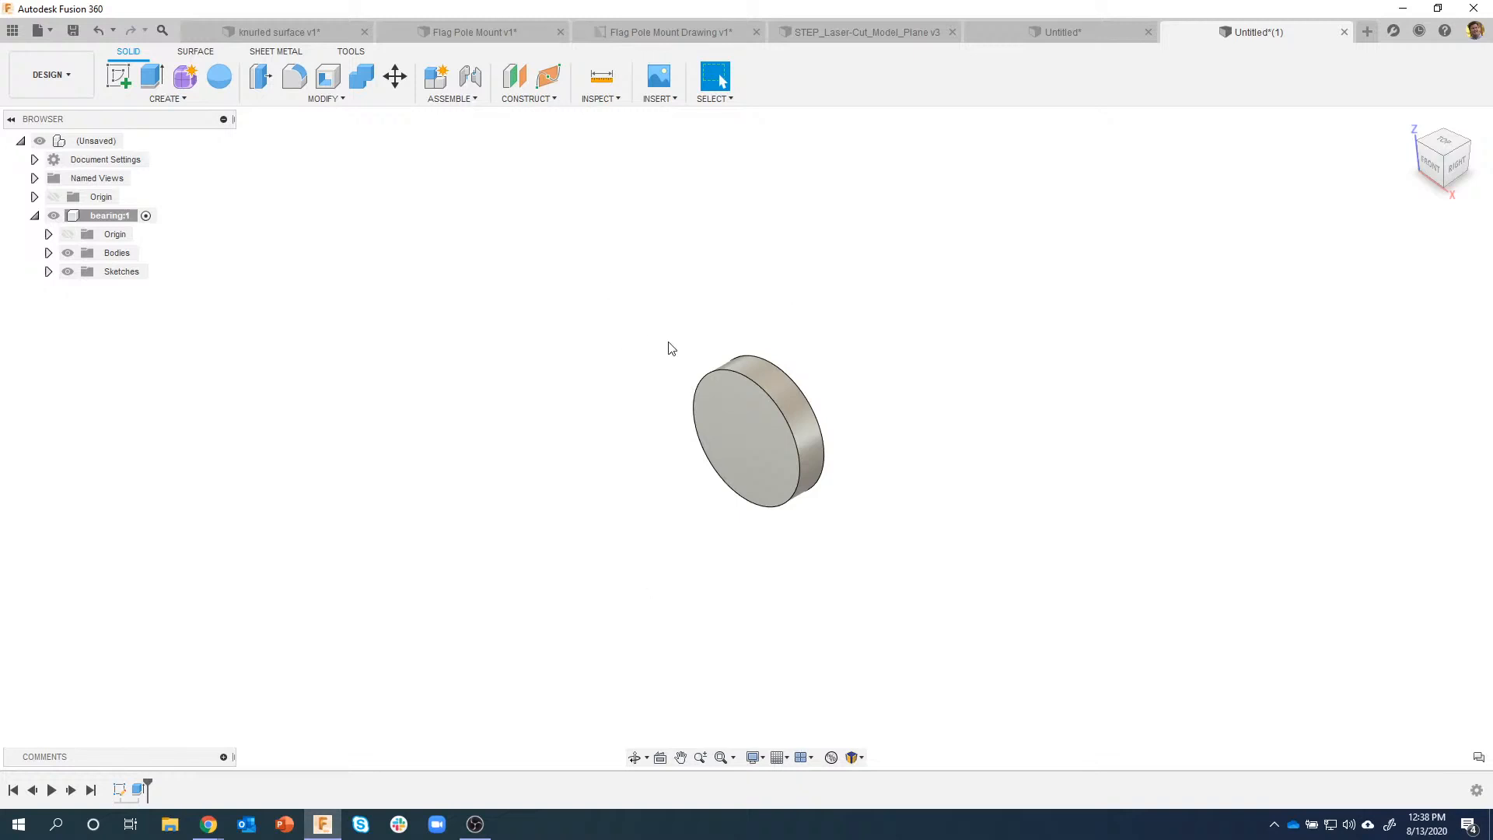
Step: Set up a new external component named chain with the bearing component as its parent
left_click(434, 81)
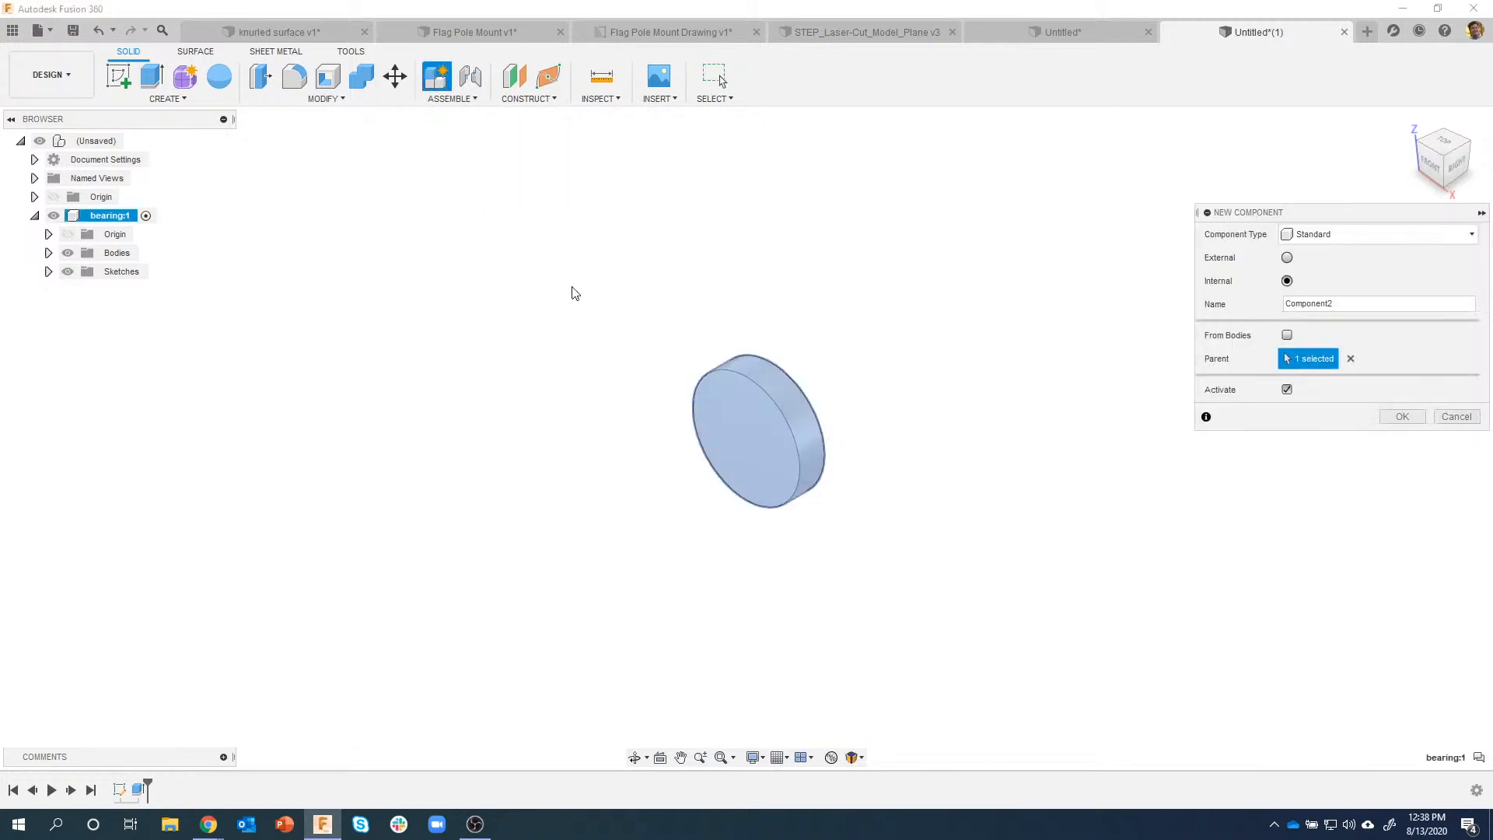
left_click(1287, 259)
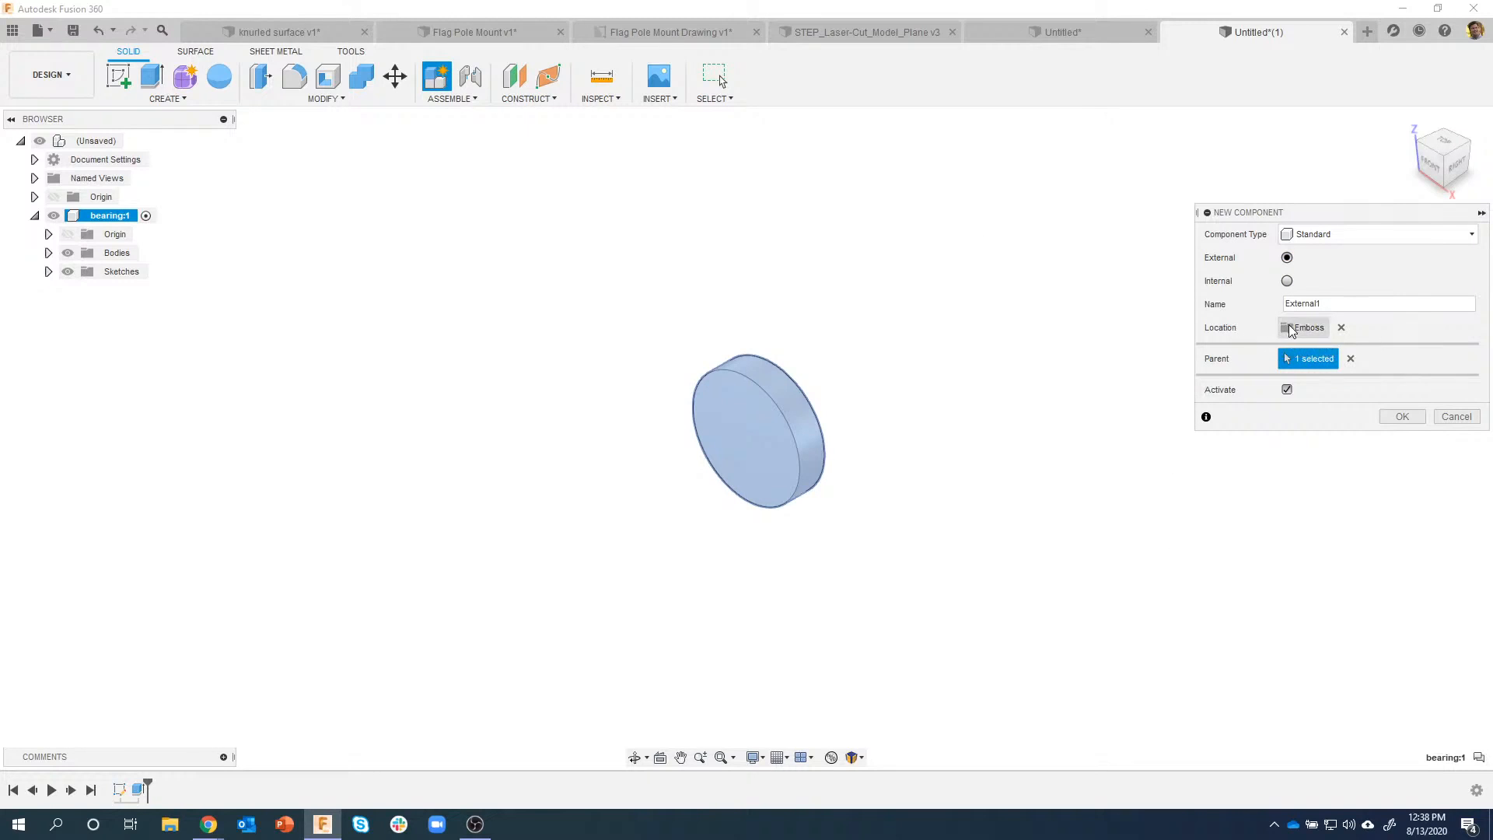
left_click_drag(1324, 304, 1265, 299)
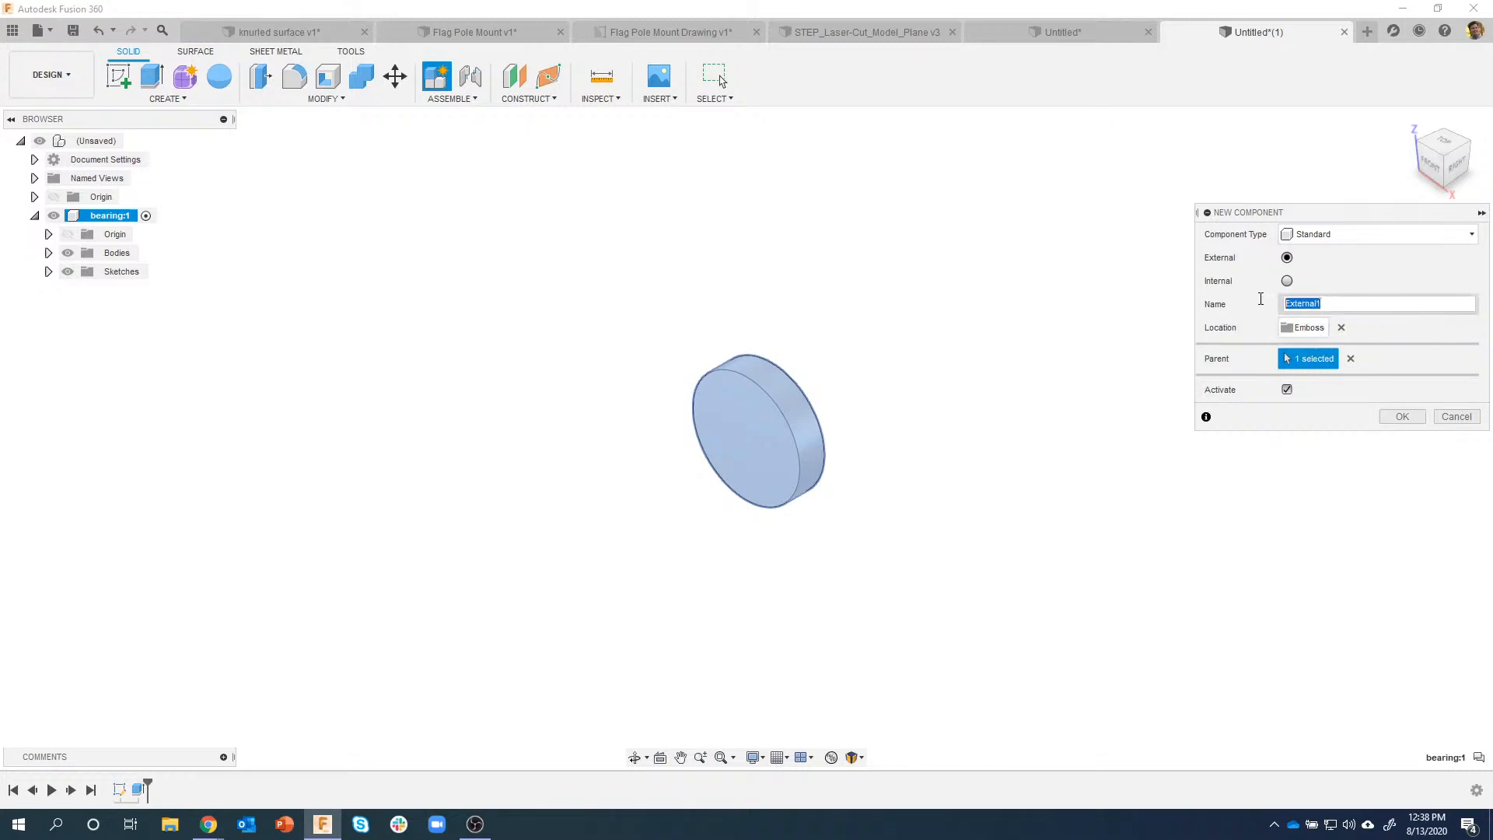
type("chain")
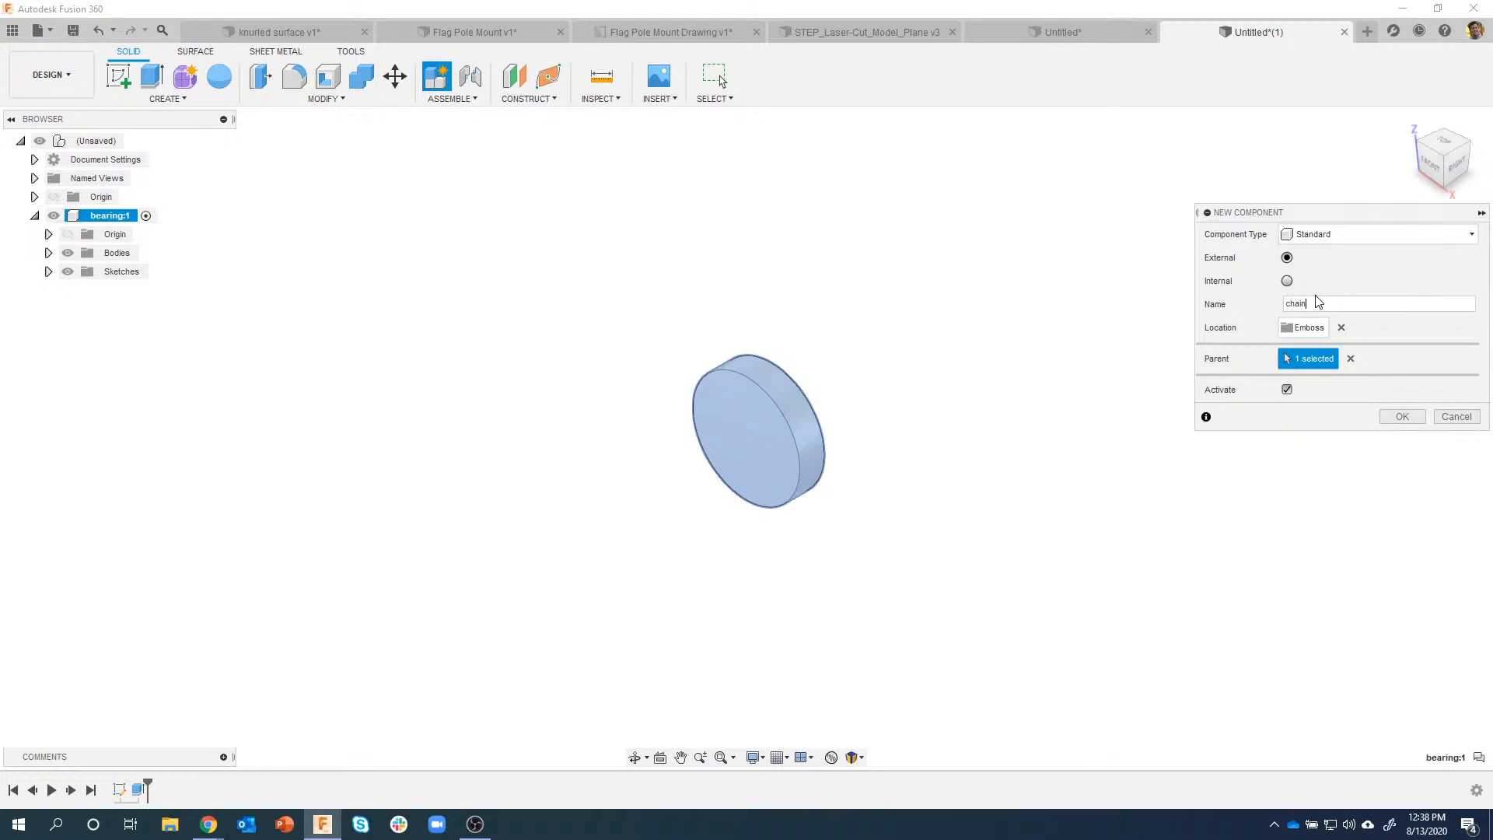
Step: Store the external component in the Animation LiveStream folder of the Tech Thursdays project and create it for editing in place
left_click(1306, 327)
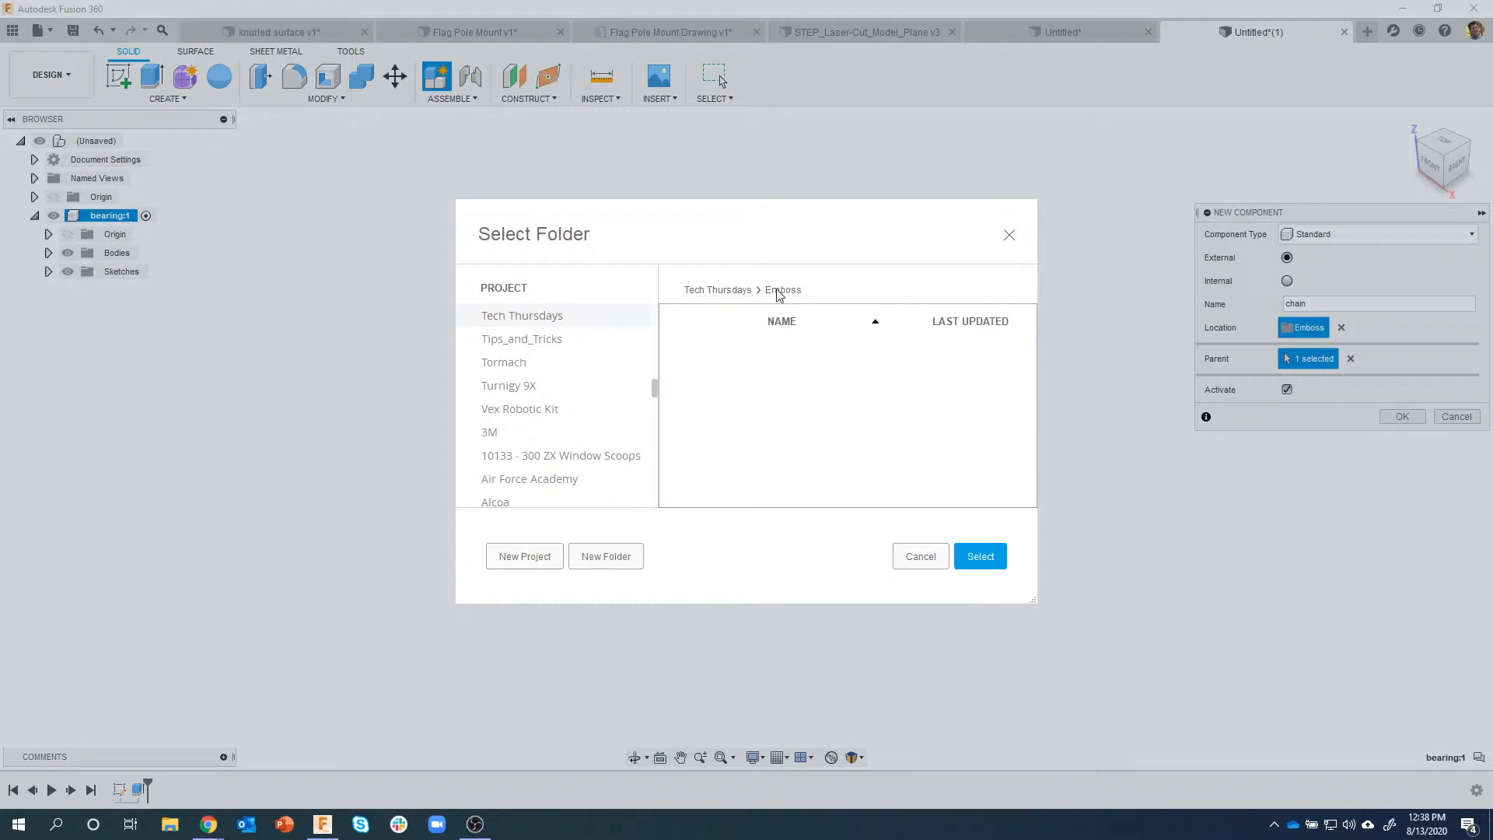
left_click(732, 290)
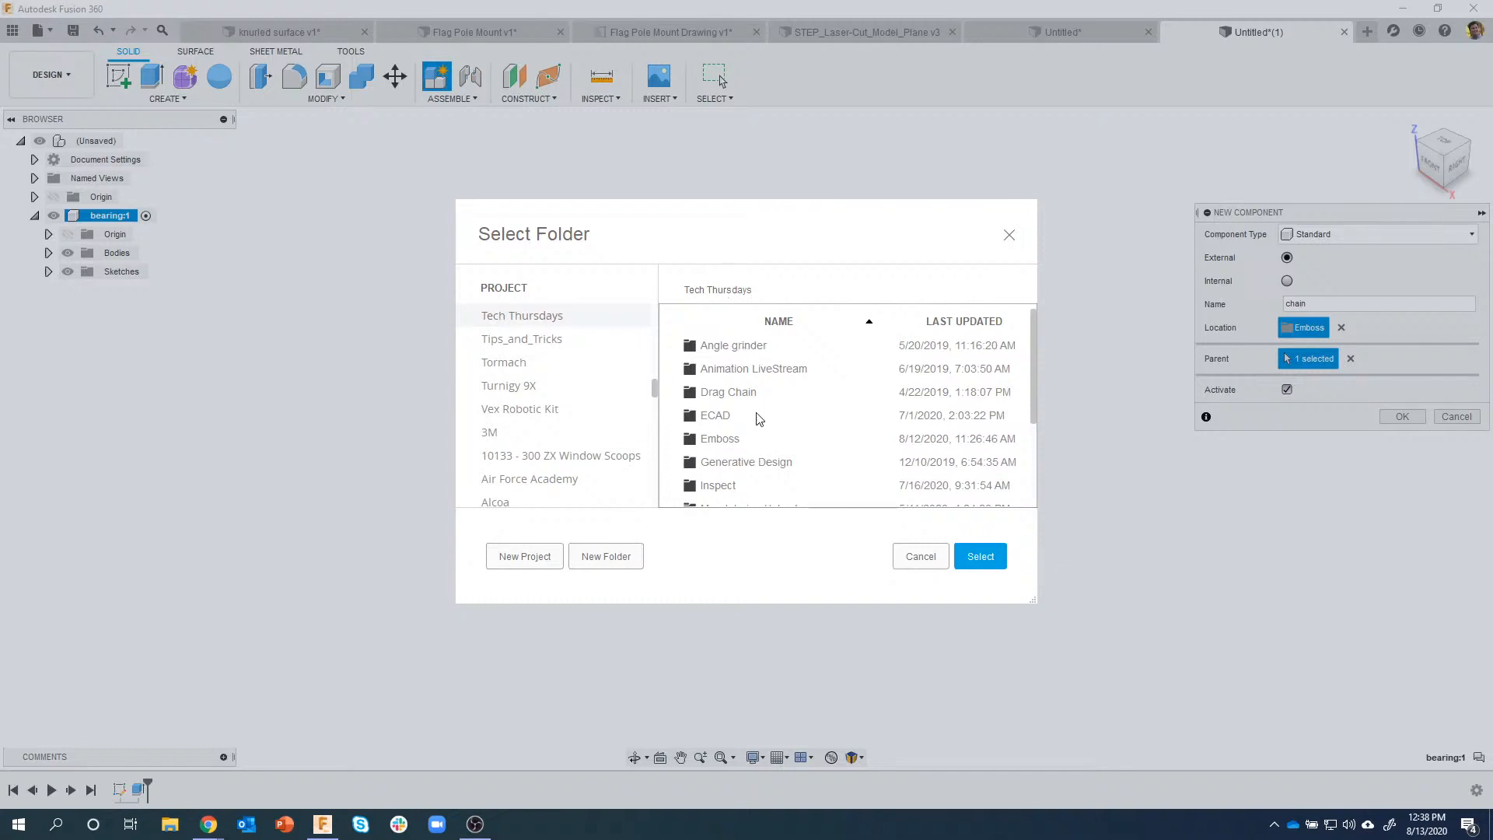
left_click(735, 373)
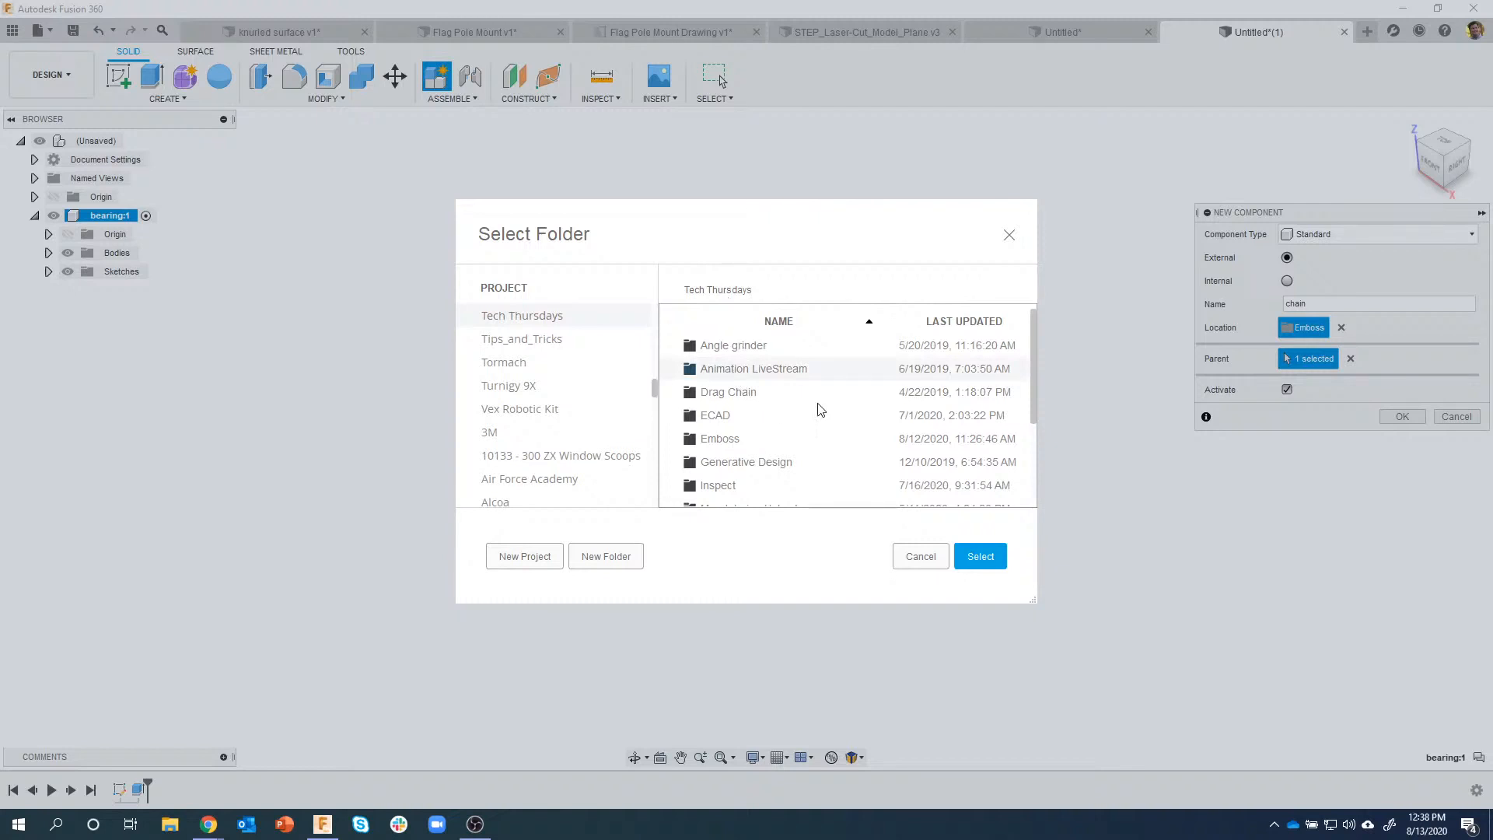
left_click(972, 555)
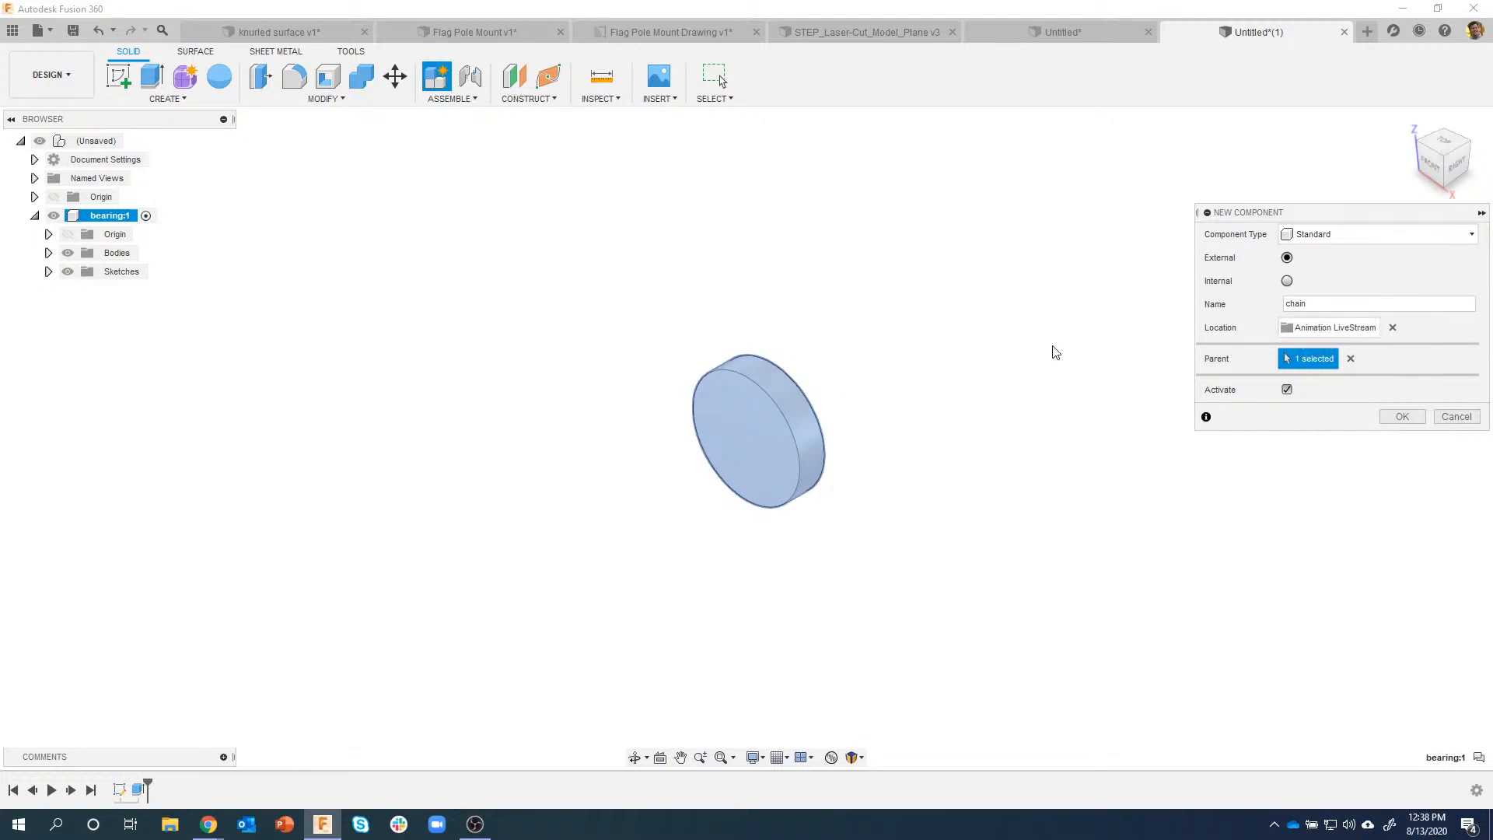
left_click(1401, 417)
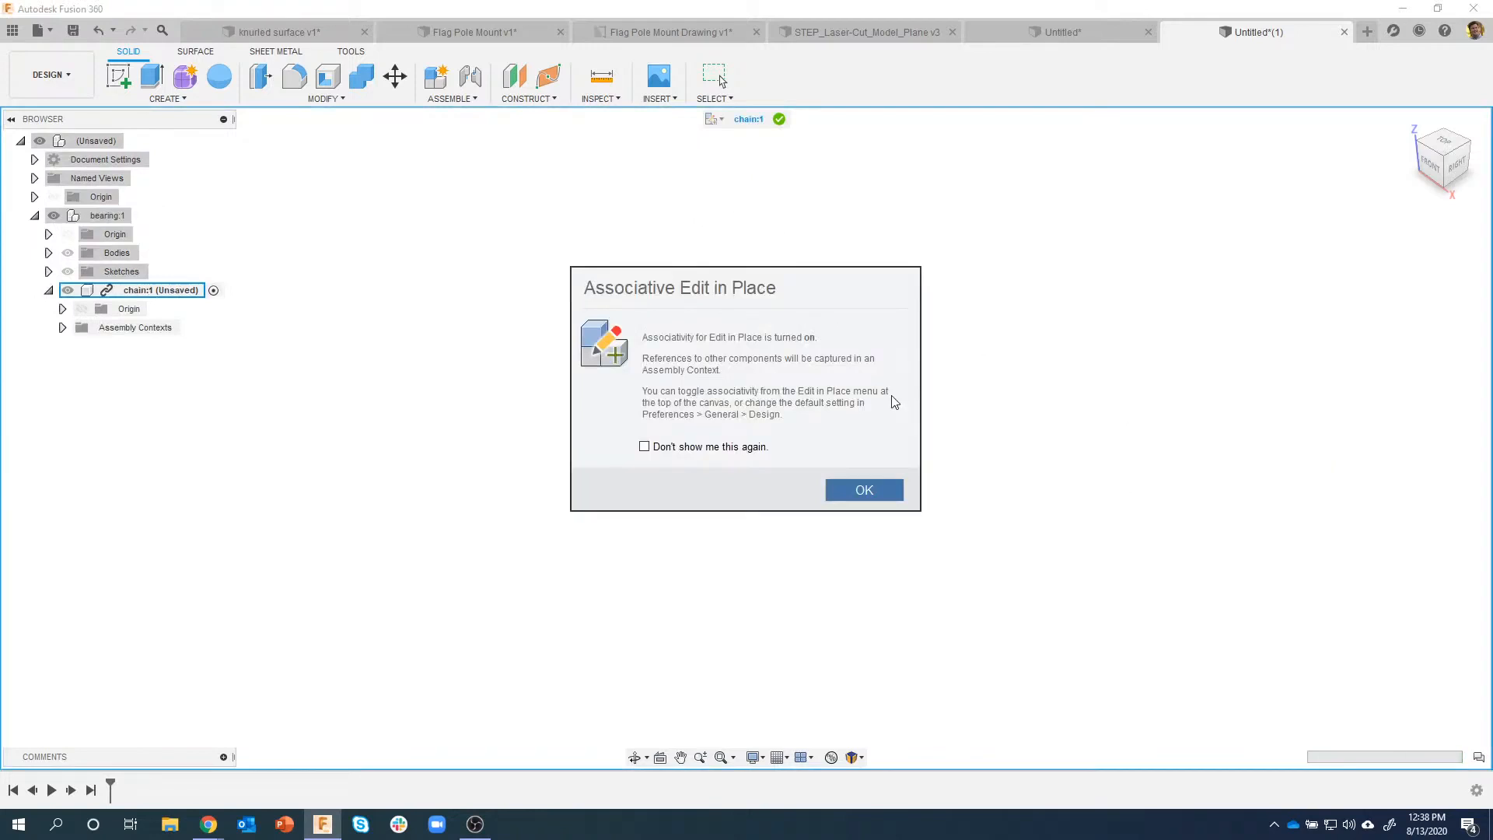
left_click(853, 493)
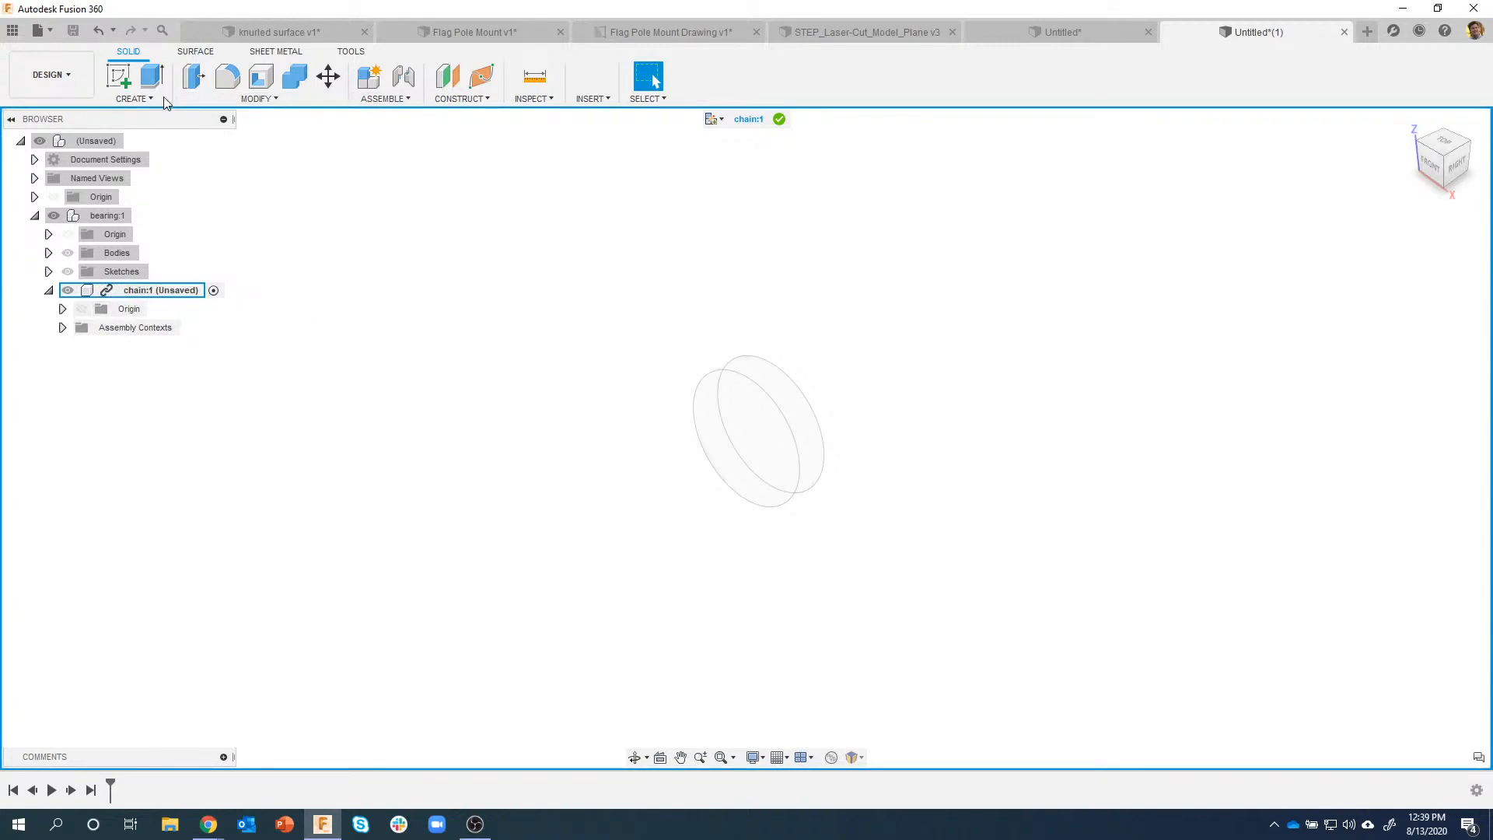
Step: Sketch two nested rectangles on chain's horizontal plane, the outer about 4 by 1.6 in and the inner about 2.1 by 0.8 in
left_click(143, 97)
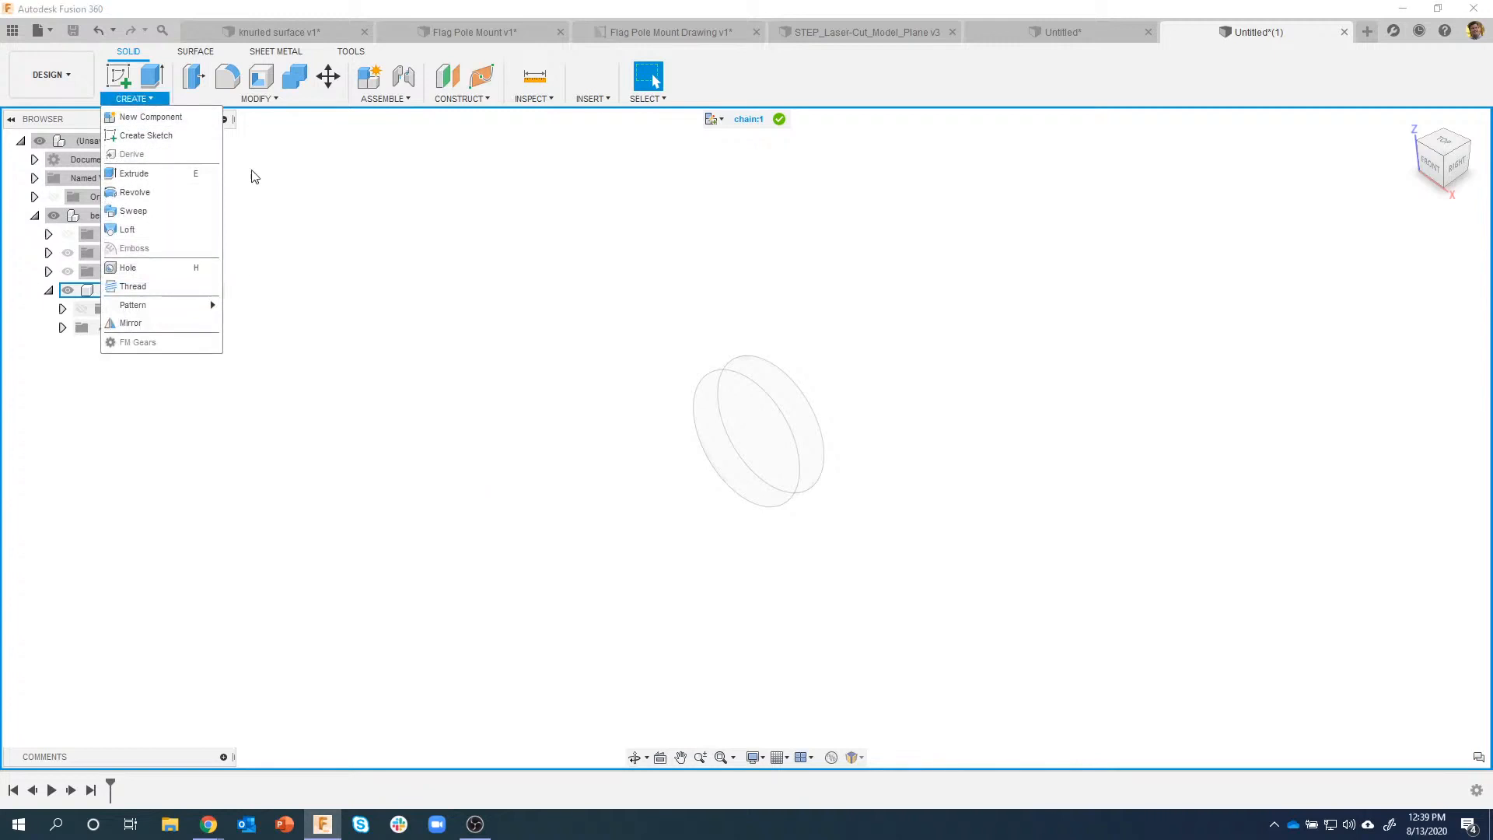
left_click(588, 227)
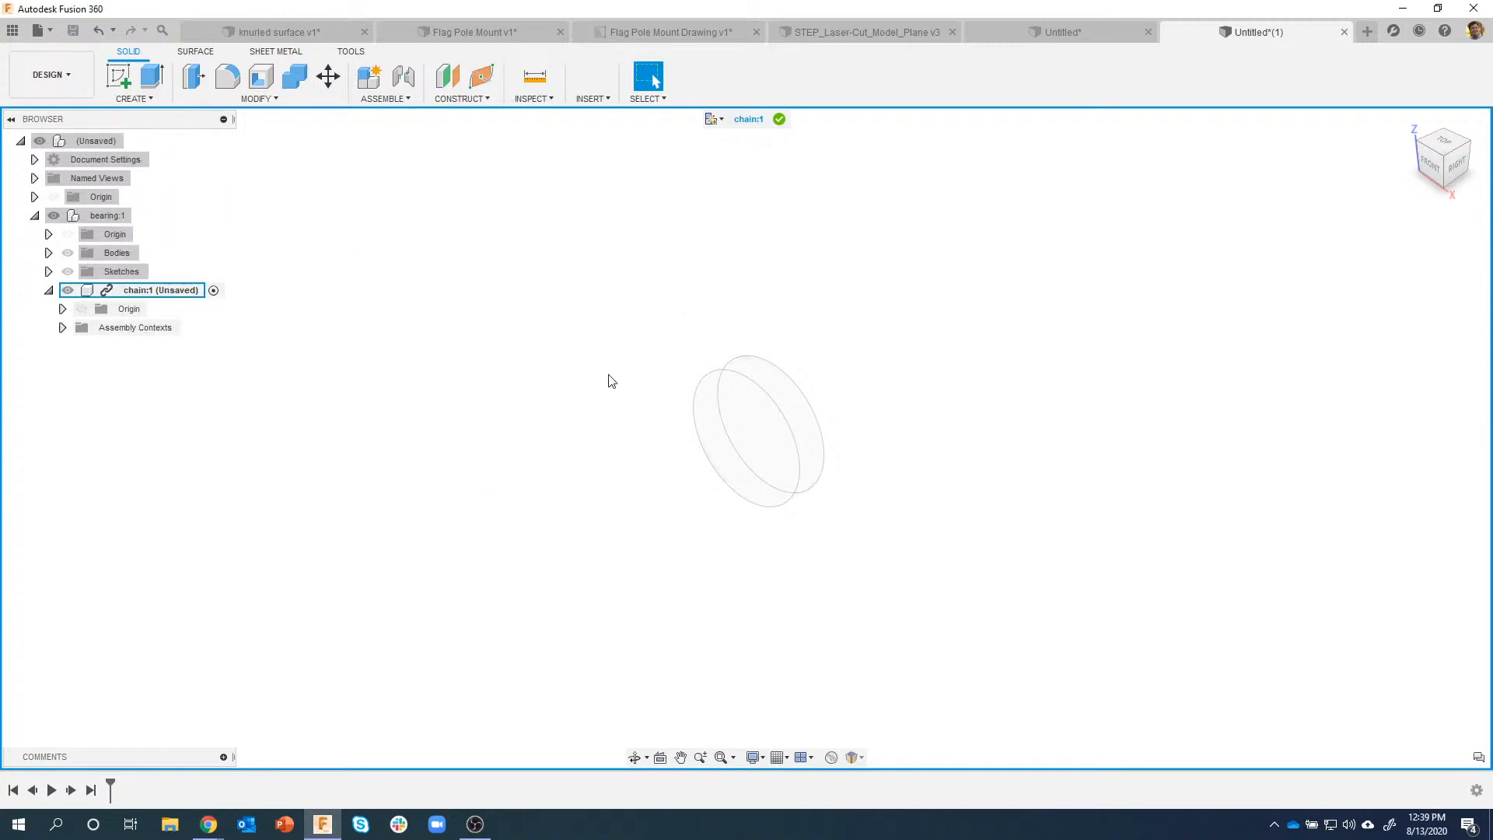
left_click(119, 75)
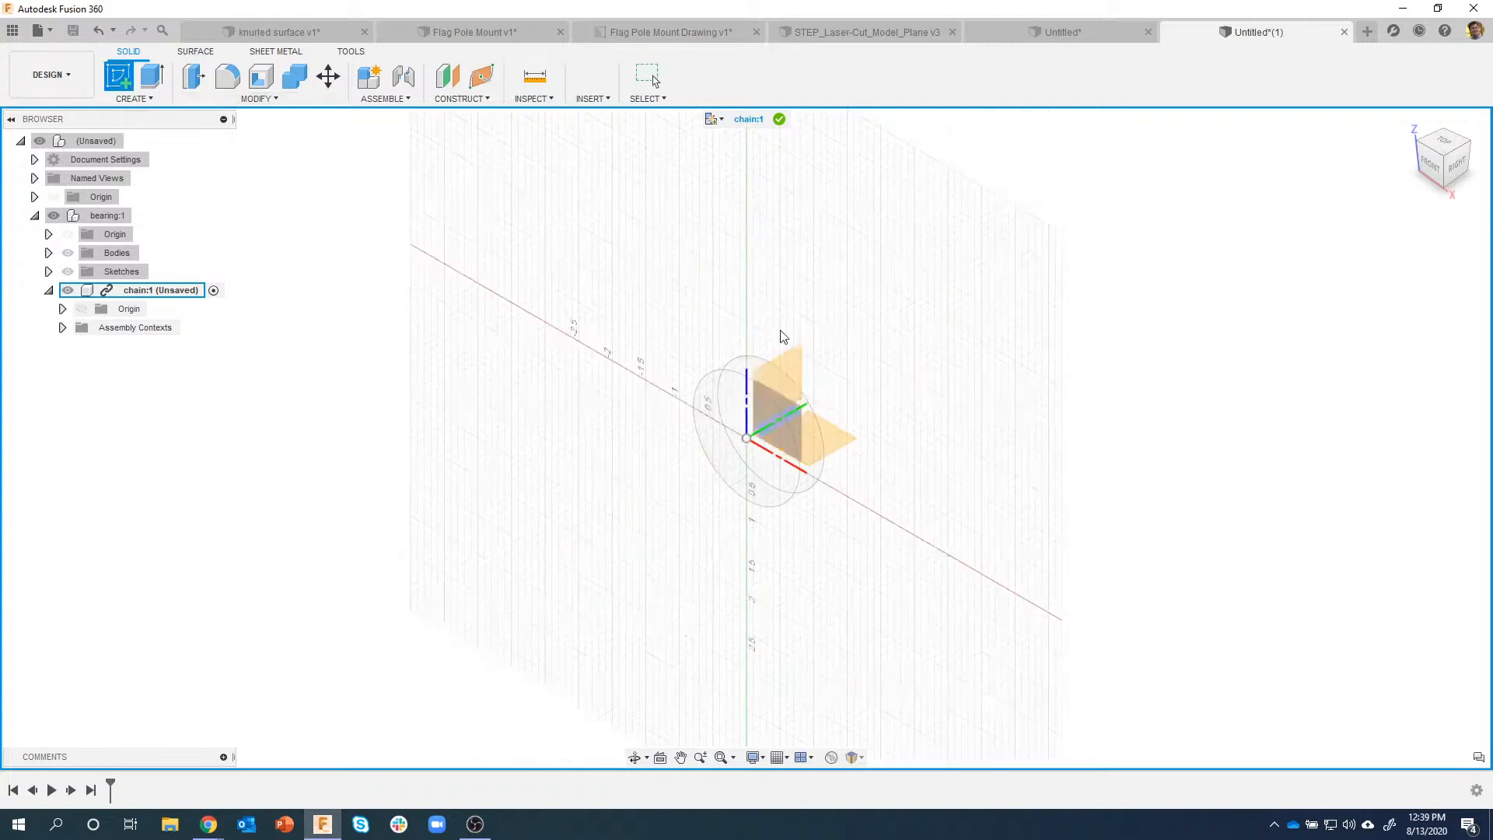
left_click(846, 441)
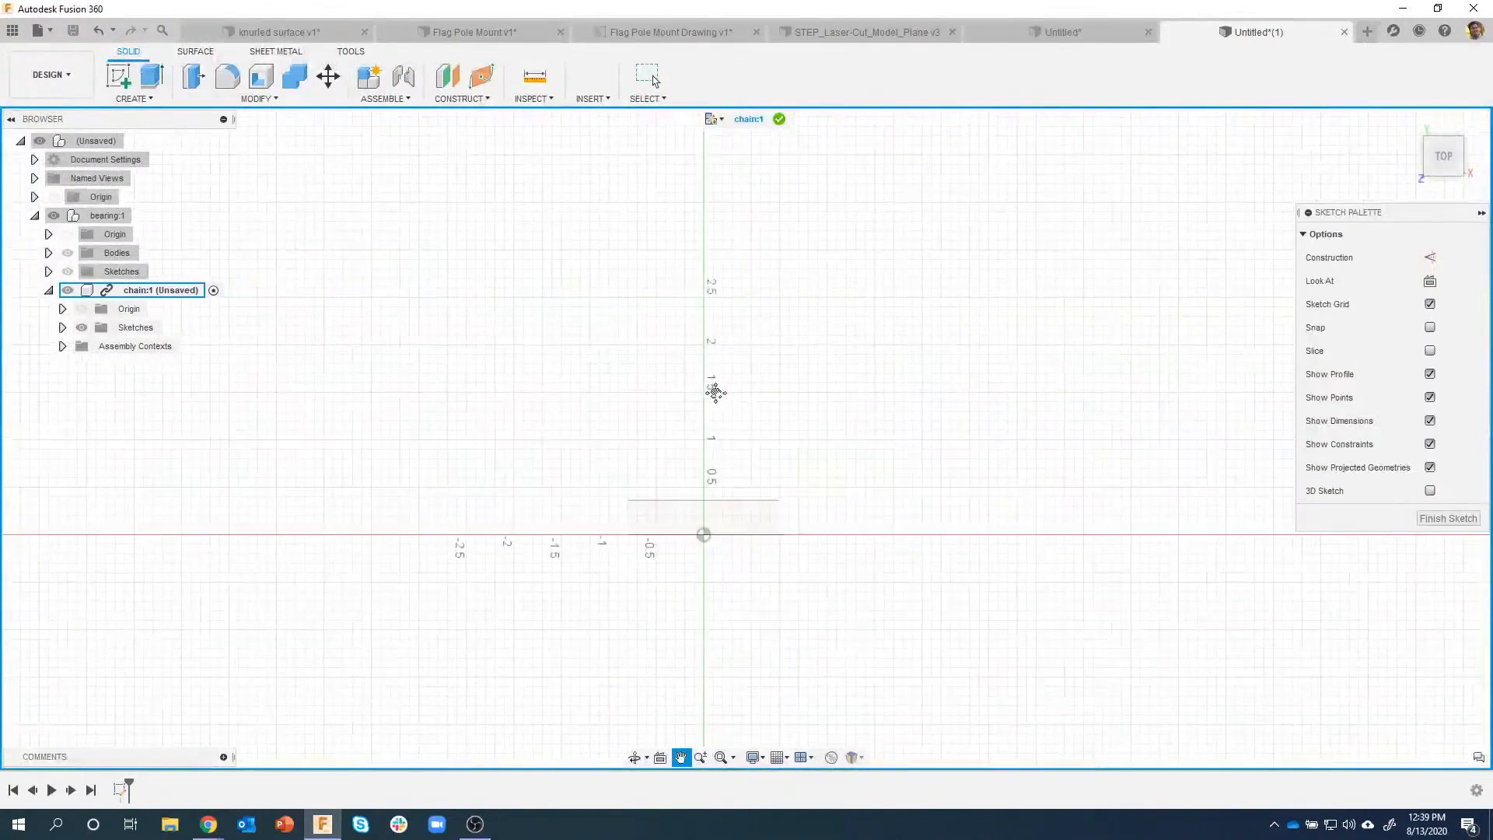
left_click(151, 76)
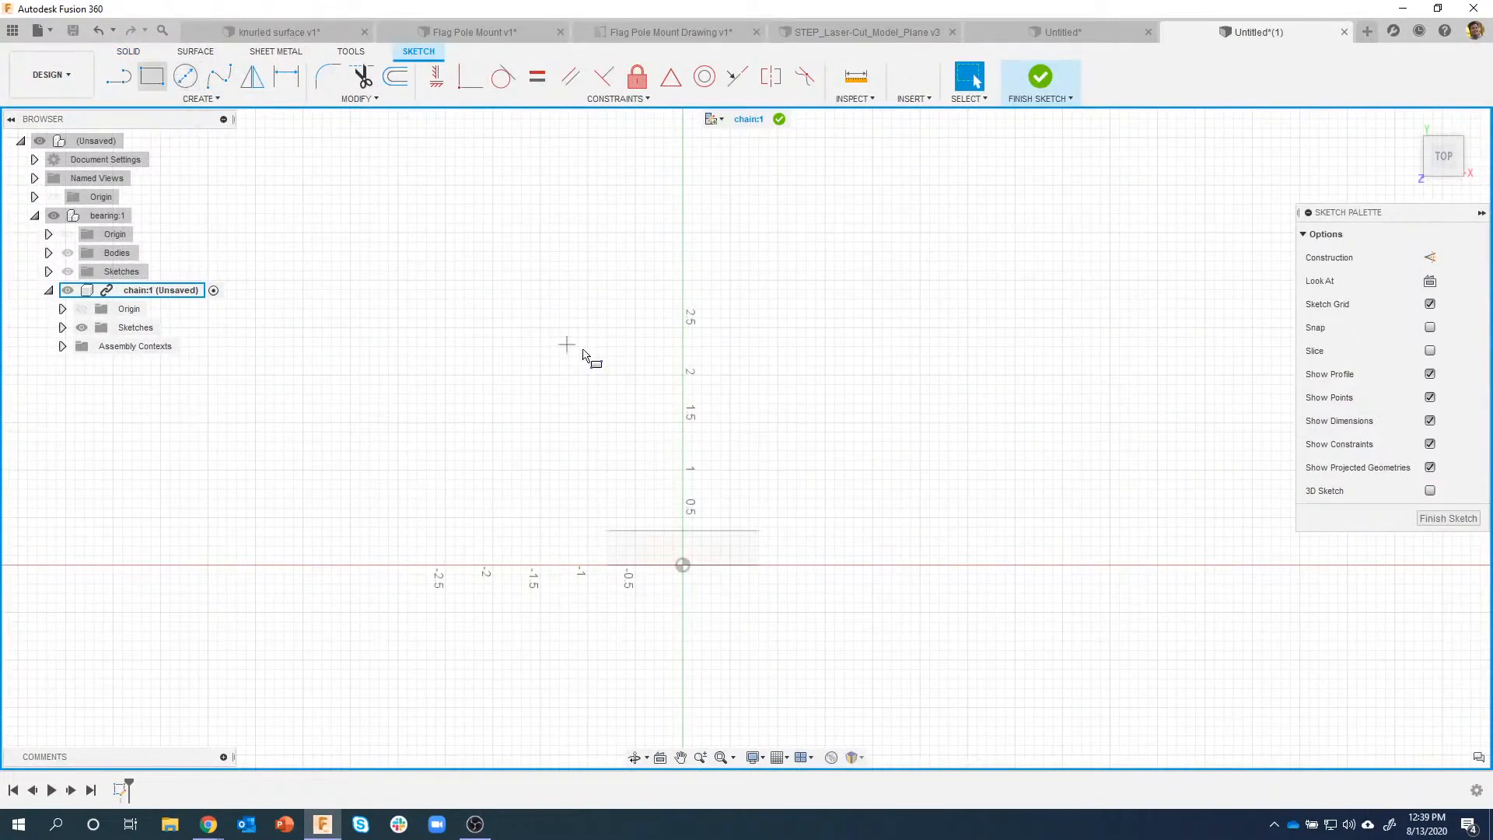
left_click(560, 331)
left_click(944, 483)
left_click(666, 370)
left_click(866, 446)
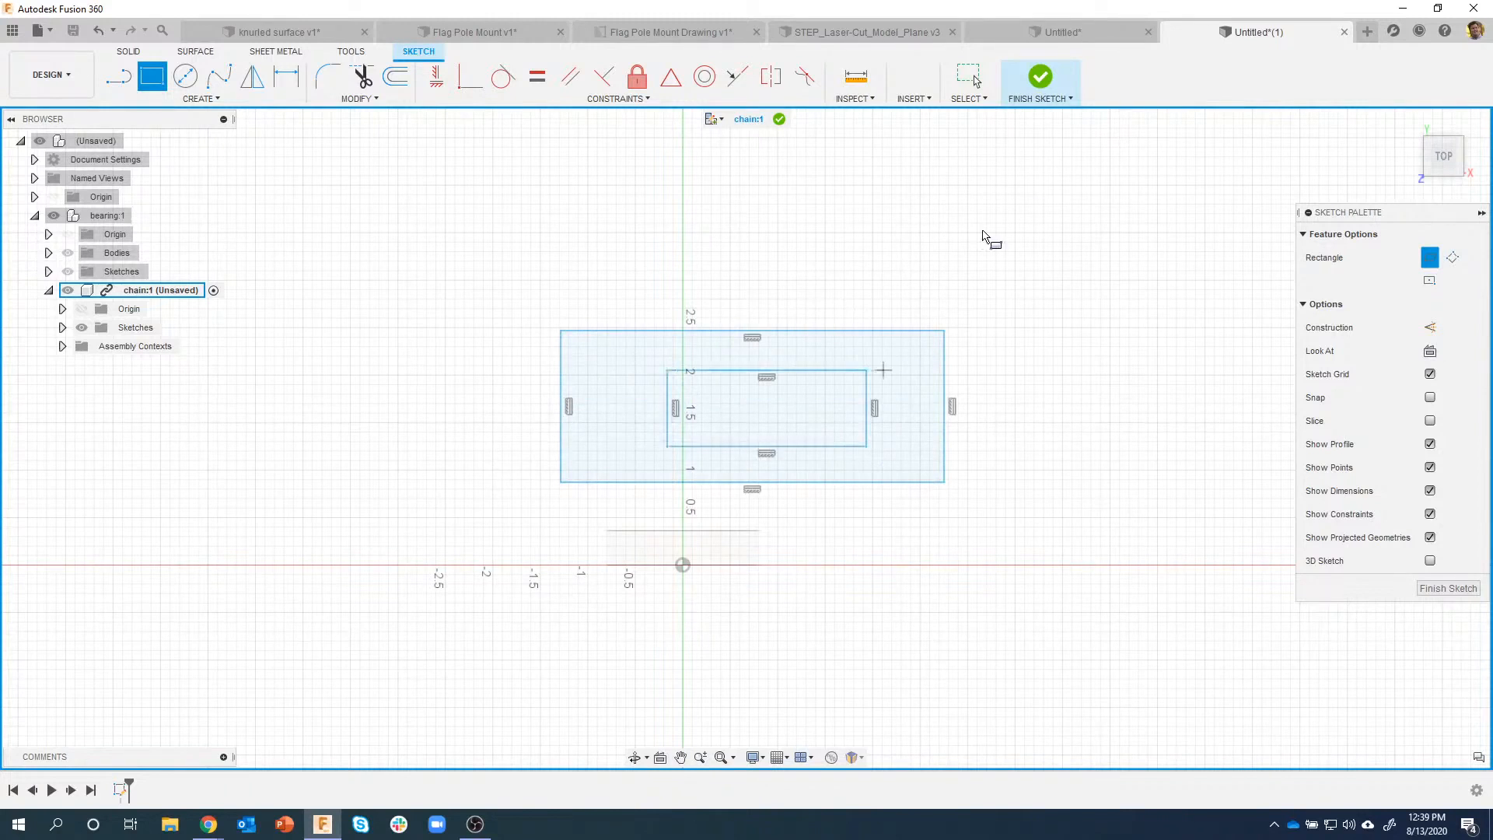
left_click(1040, 78)
Step: Extrude the frame between the two rectangles upward as a new body and finish editing the chain component in place
left_click(788, 336)
right_click(788, 335)
left_click(837, 313)
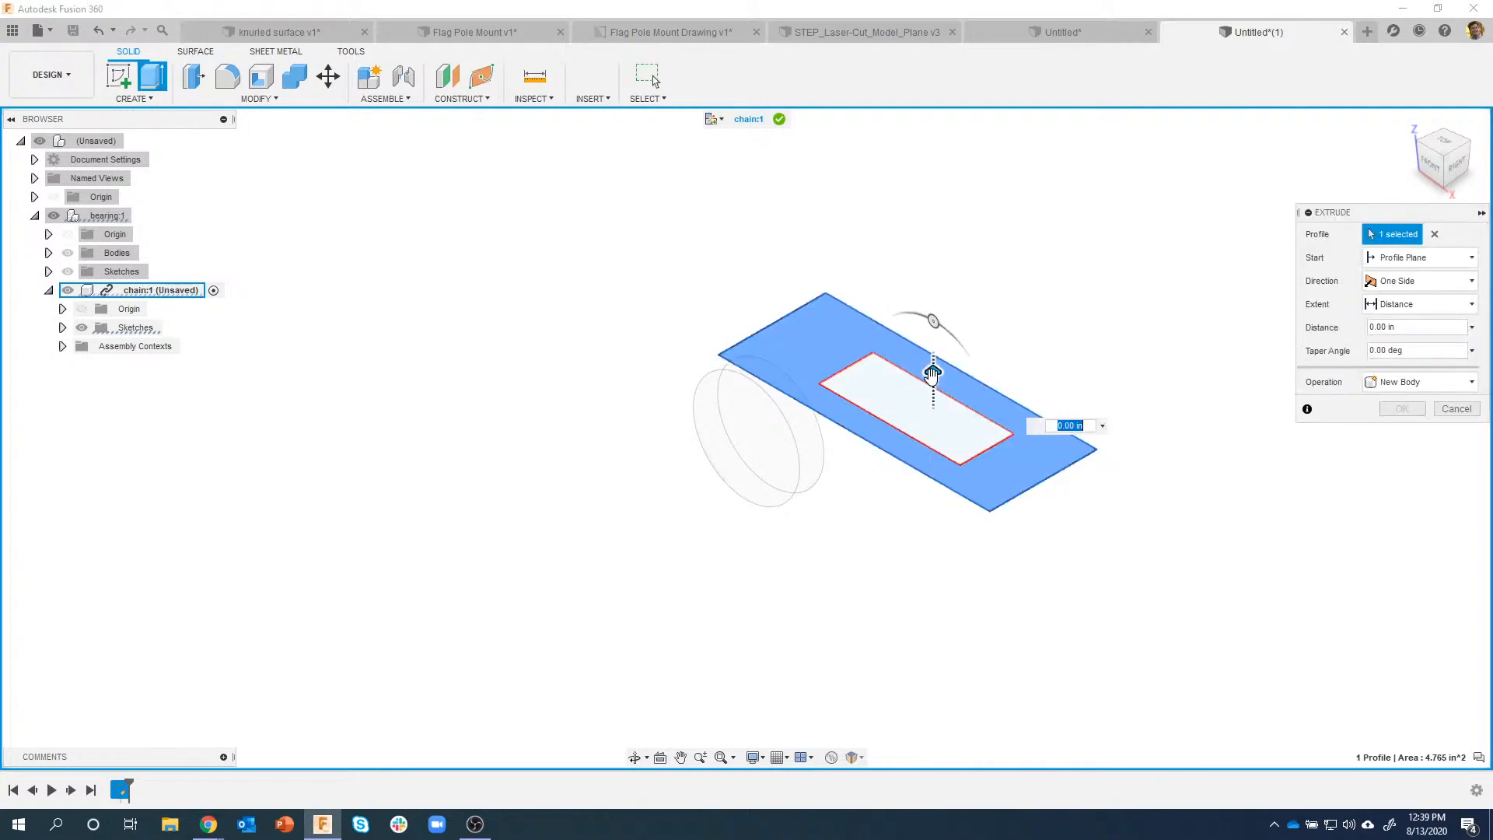
left_click_drag(933, 375, 934, 334)
left_click(1396, 408)
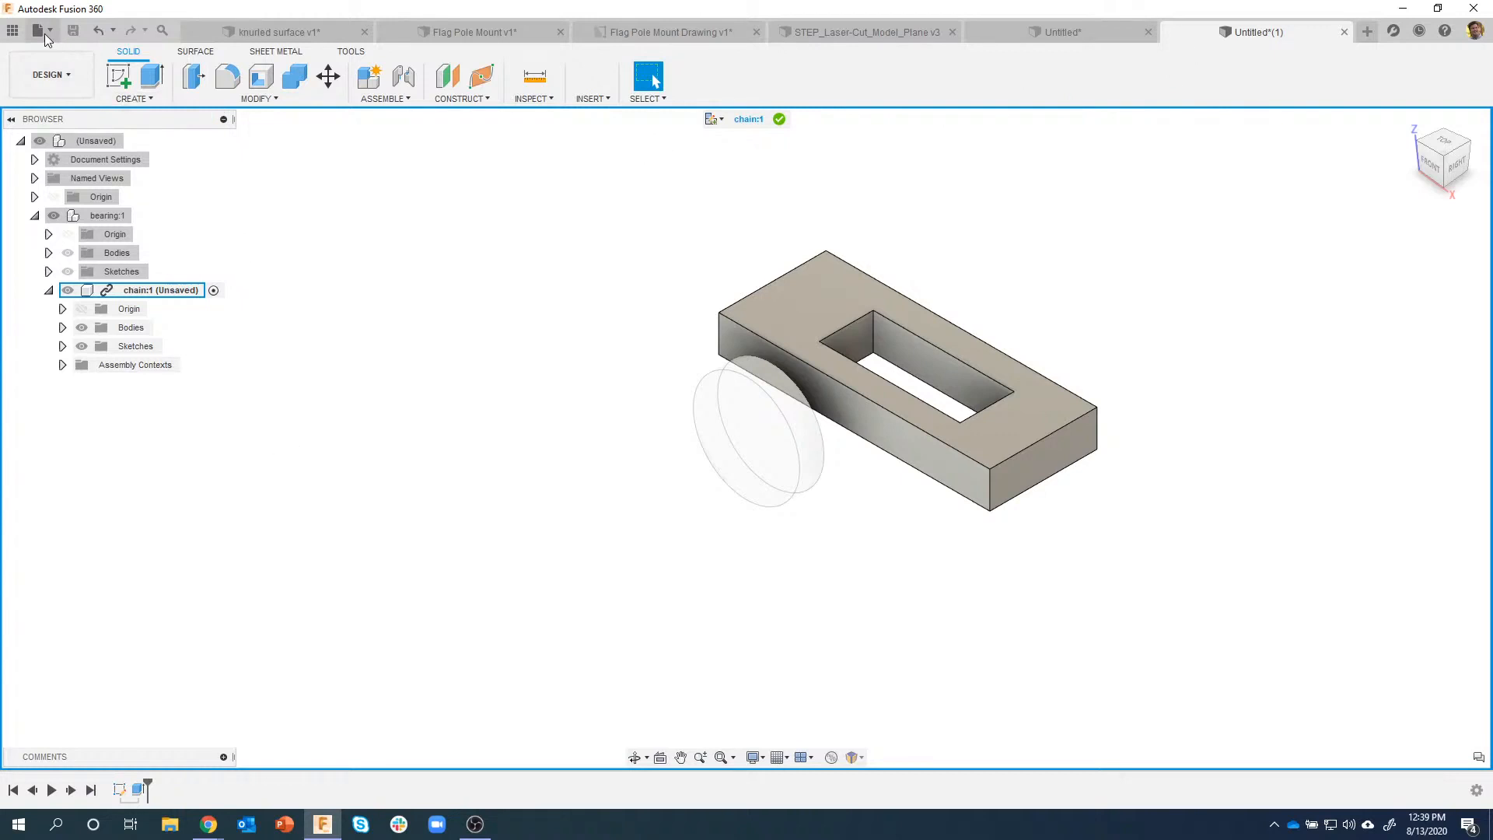
left_click(780, 119)
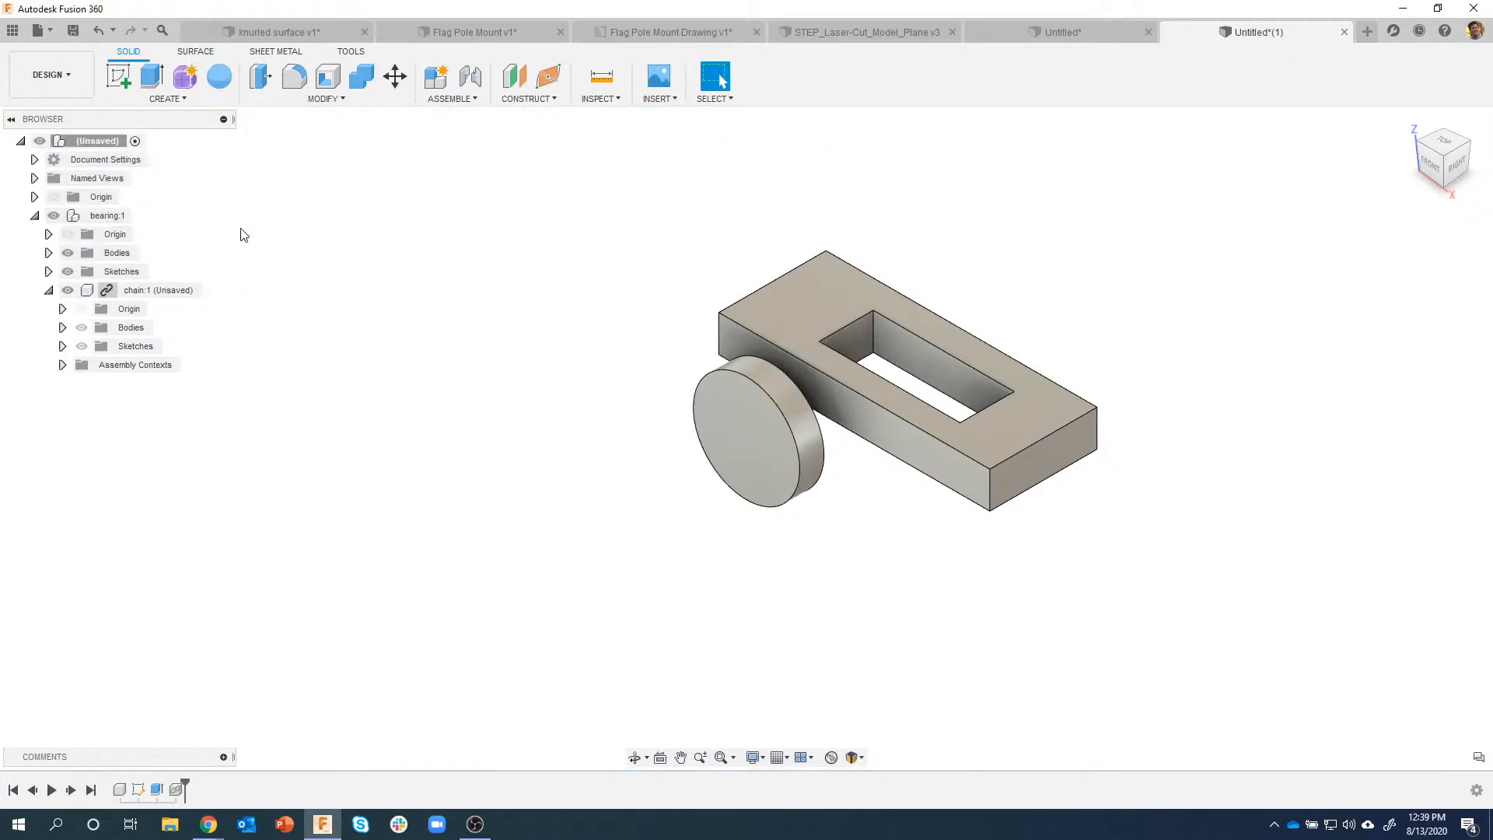
Step: Save the assembly as demo_of_External in the Emboss folder of the Tech Thursdays project
left_click(74, 33)
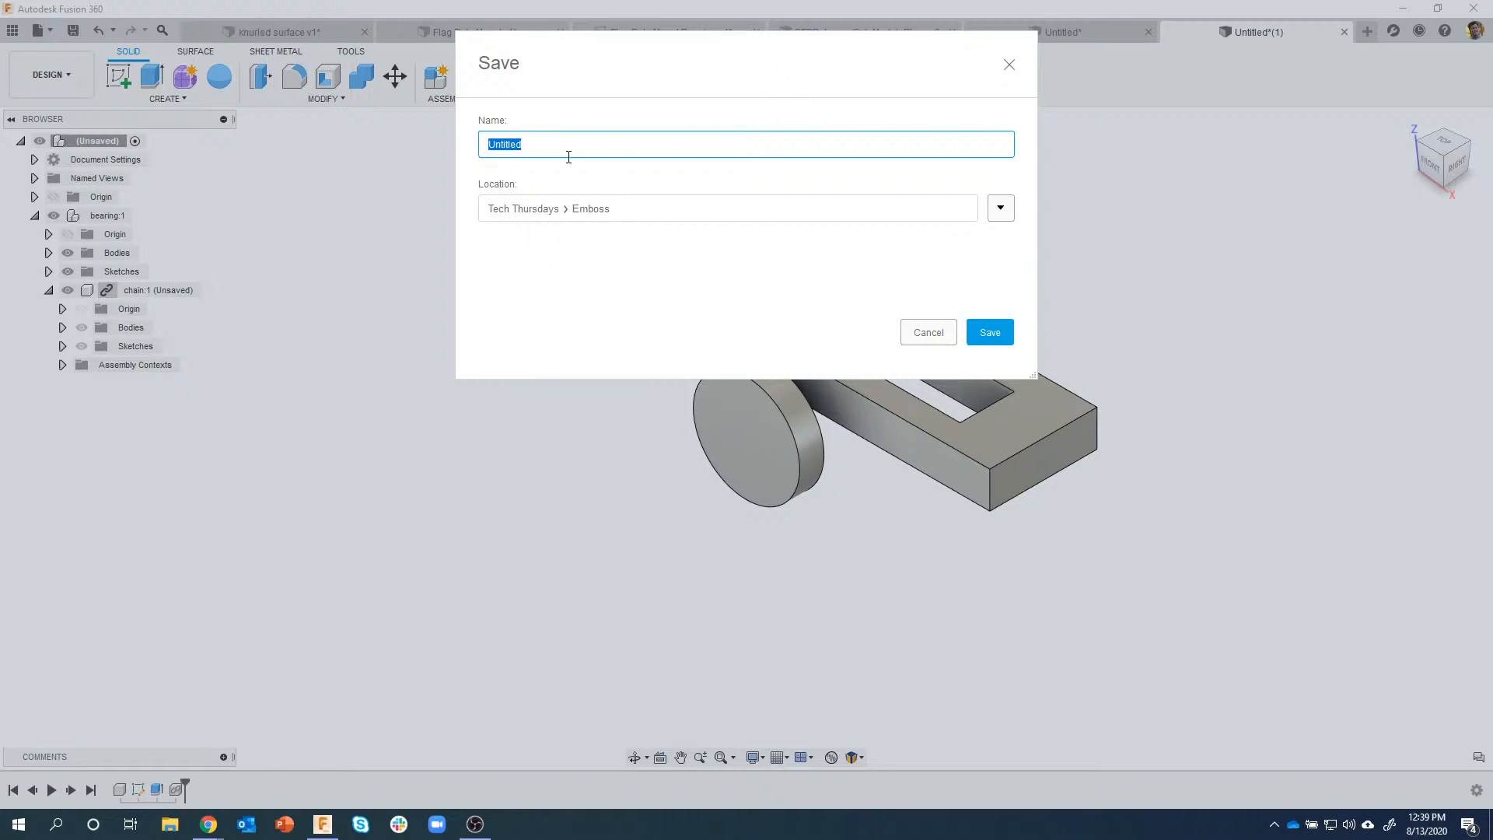
type("demo_of_External")
left_click(997, 335)
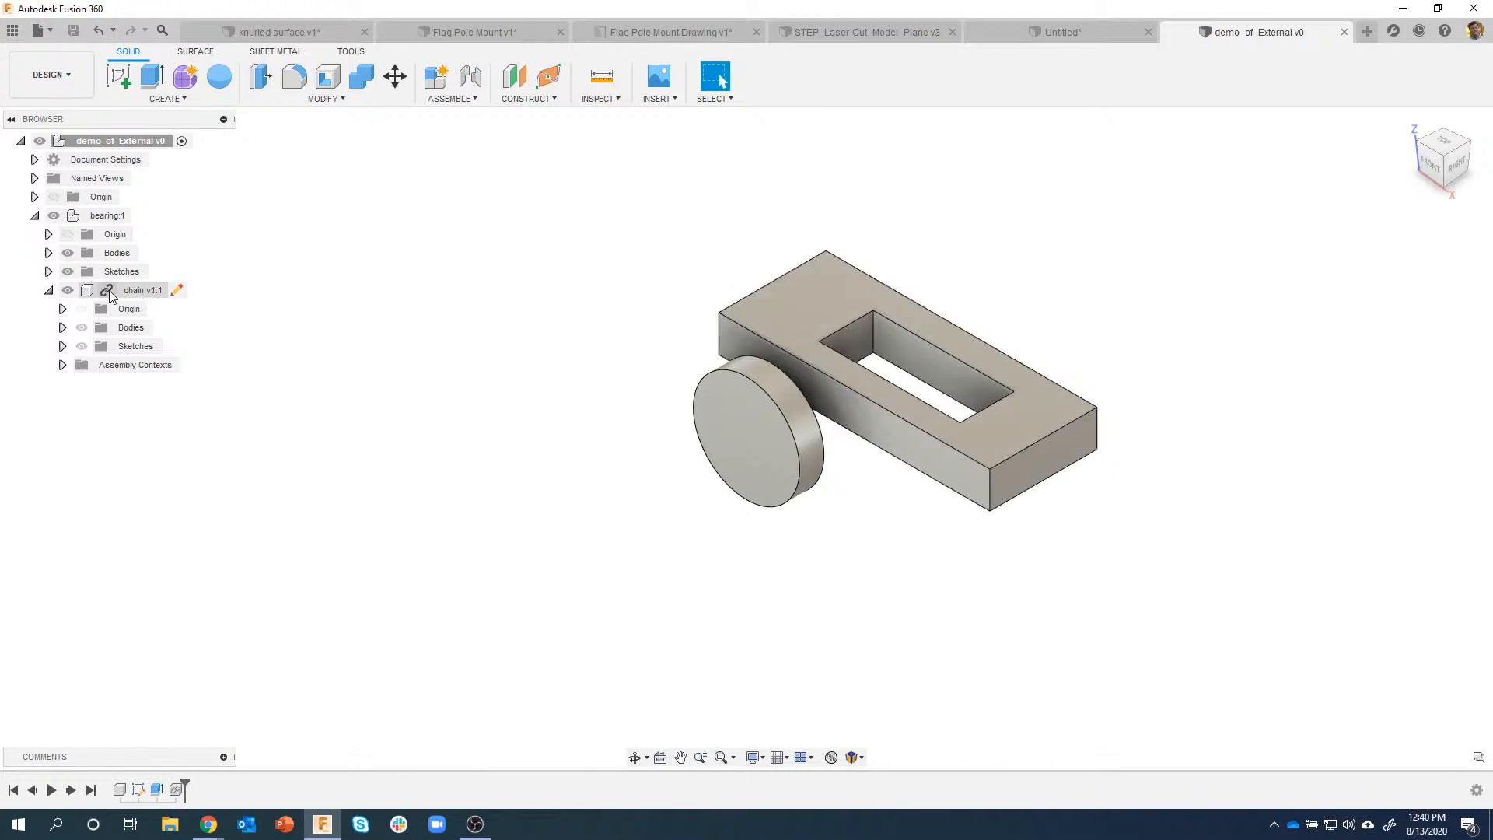
Step: Check the Emboss and Animation LiveStream project folders for the saved assembly and the external chain component
left_click(13, 33)
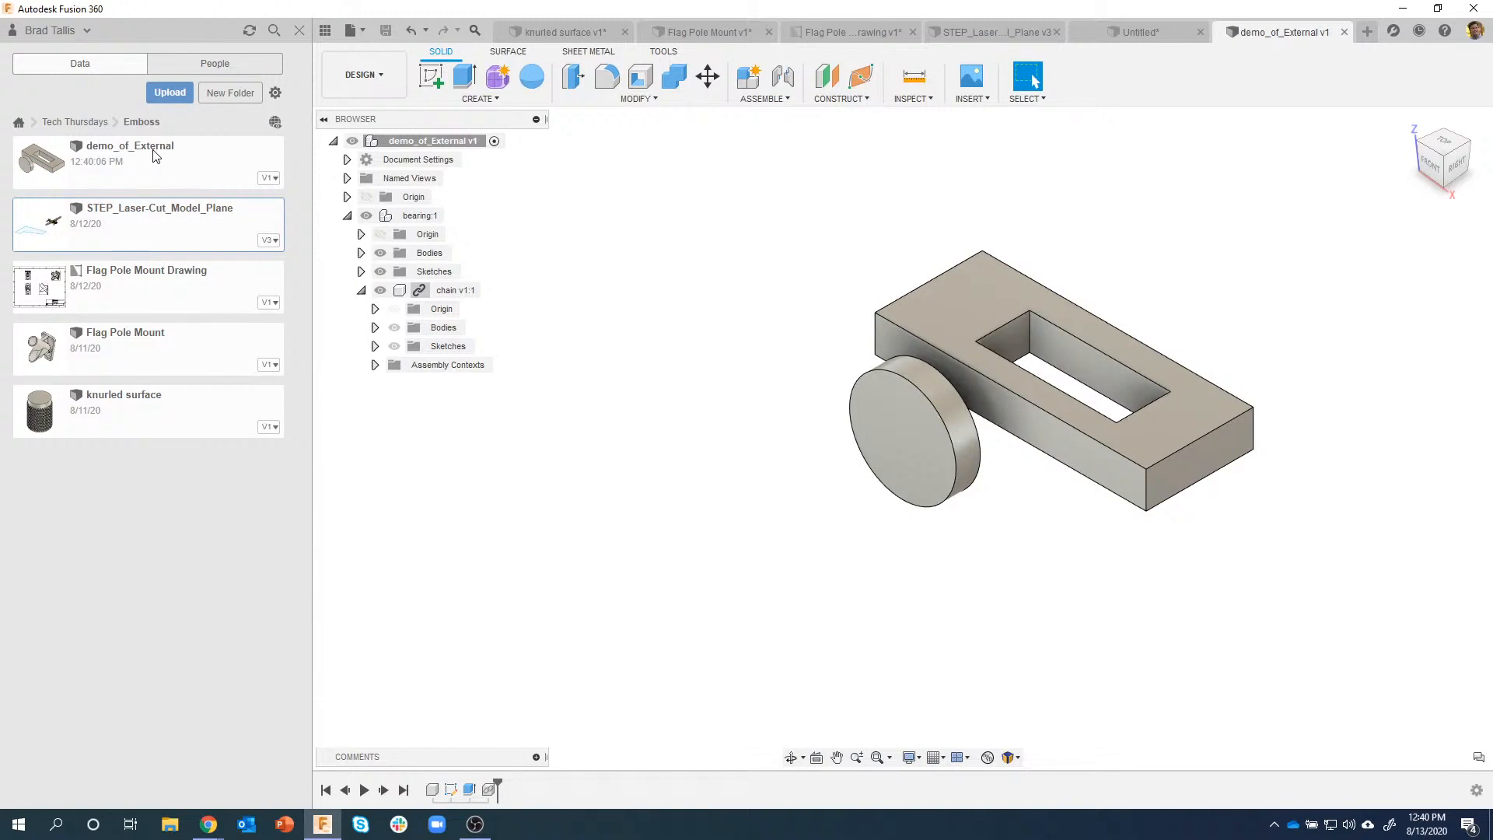
left_click(87, 121)
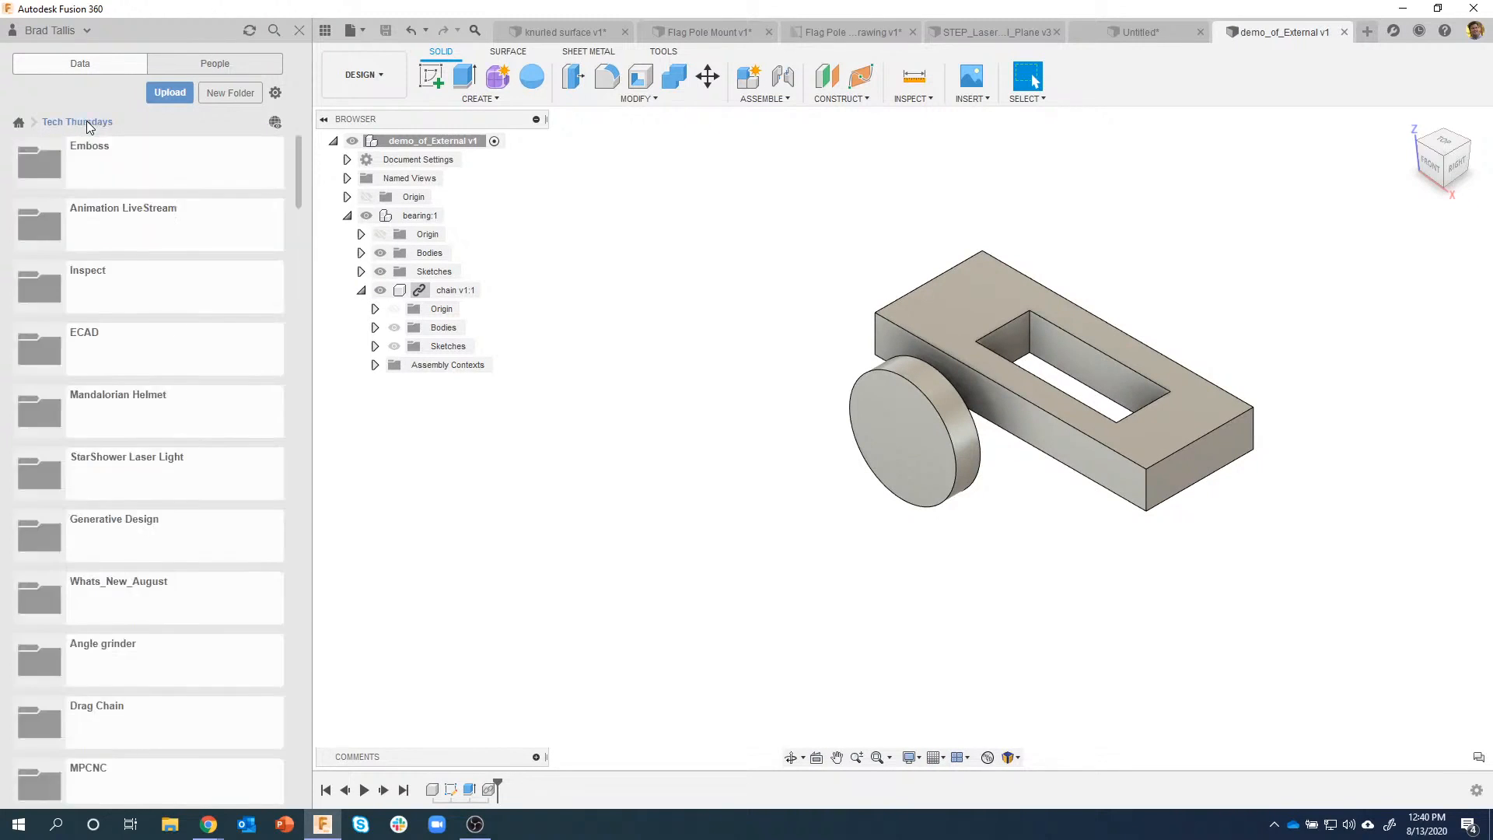
left_click(101, 221)
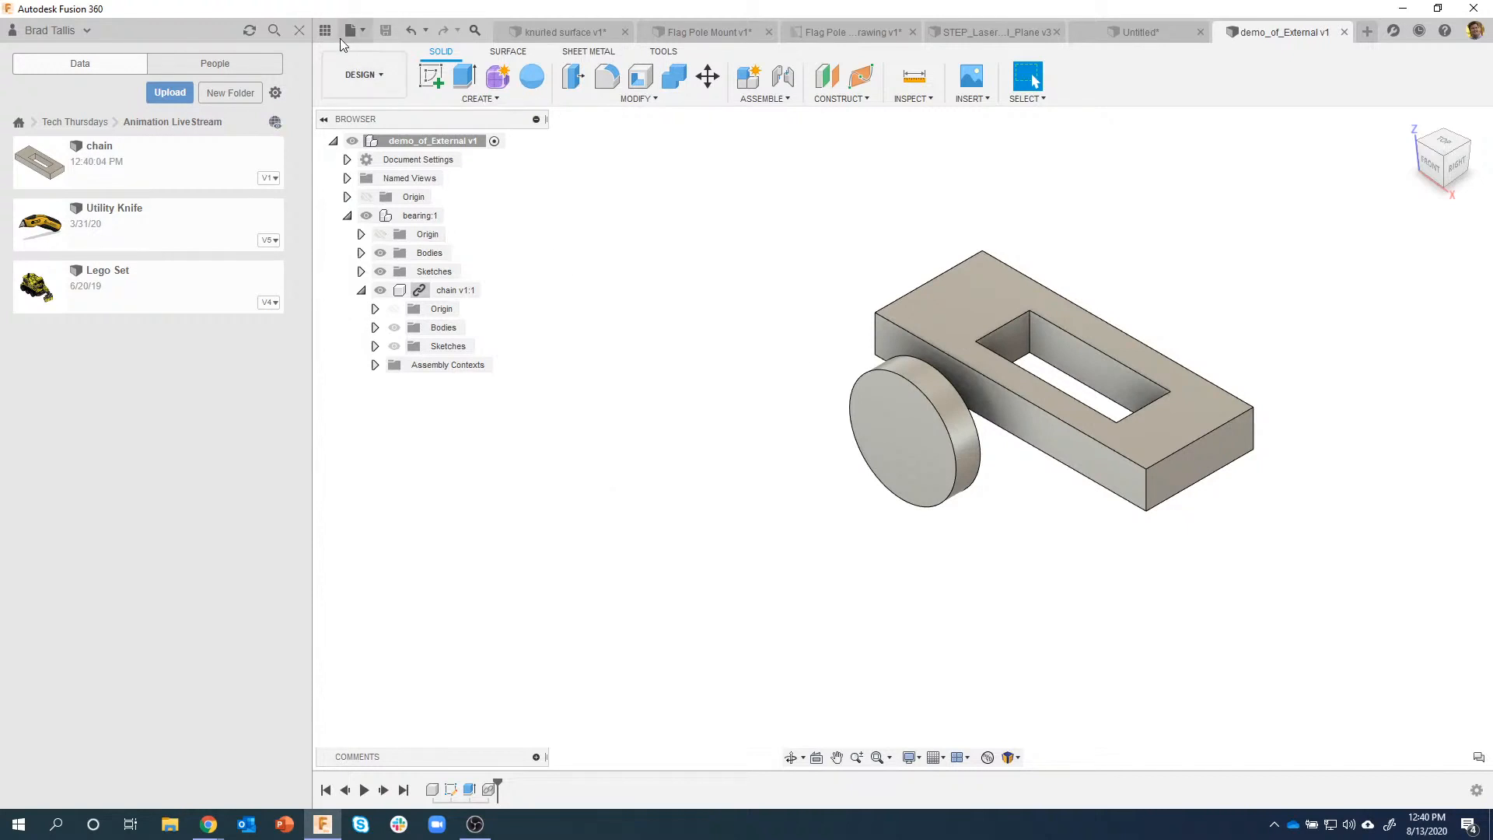
left_click(90, 122)
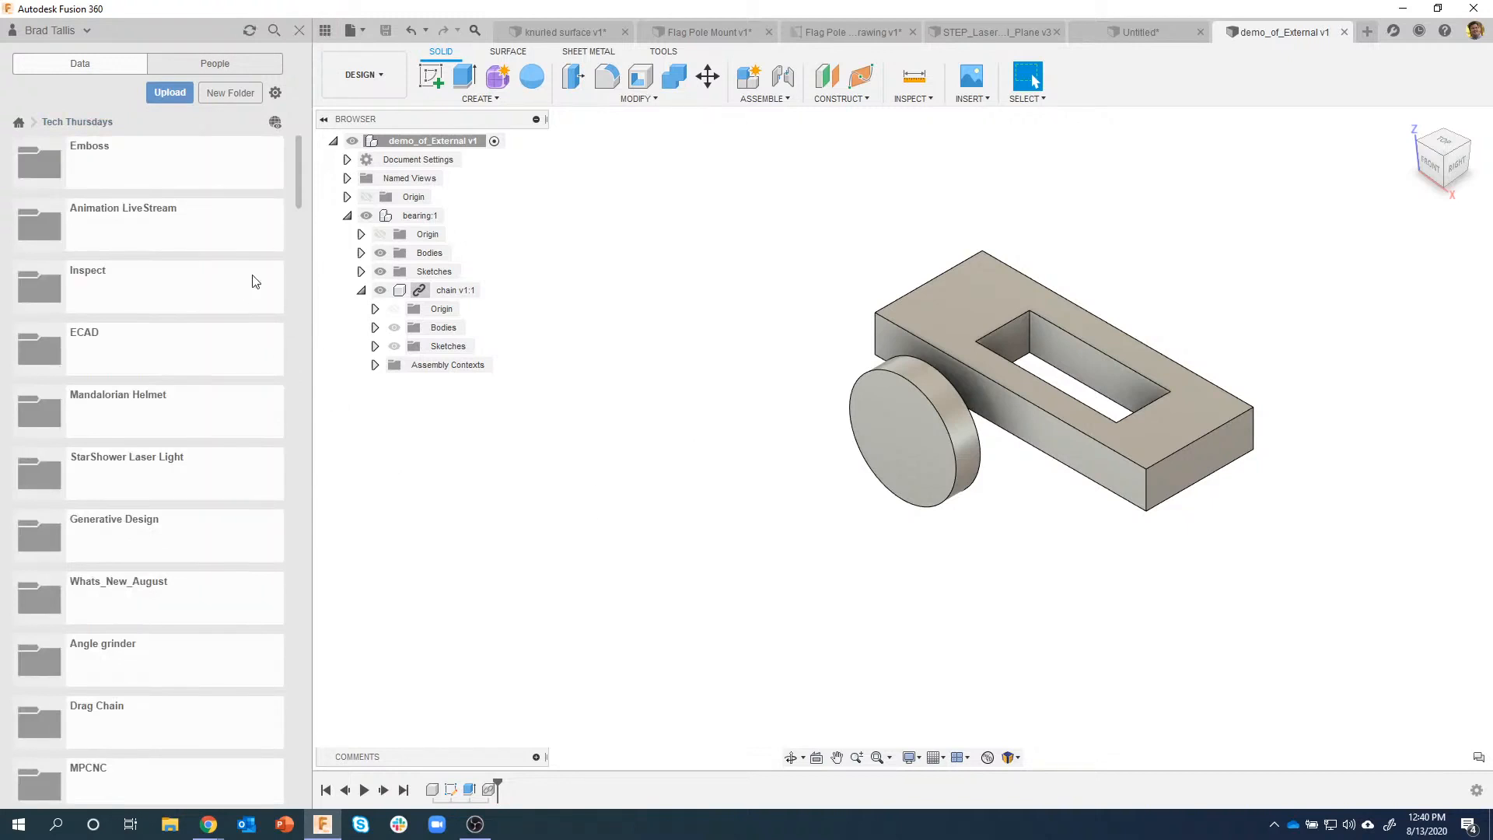
Step: Open the chain design from the Animation LiveStream folder of the Tech Thursdays project
left_click(150, 168)
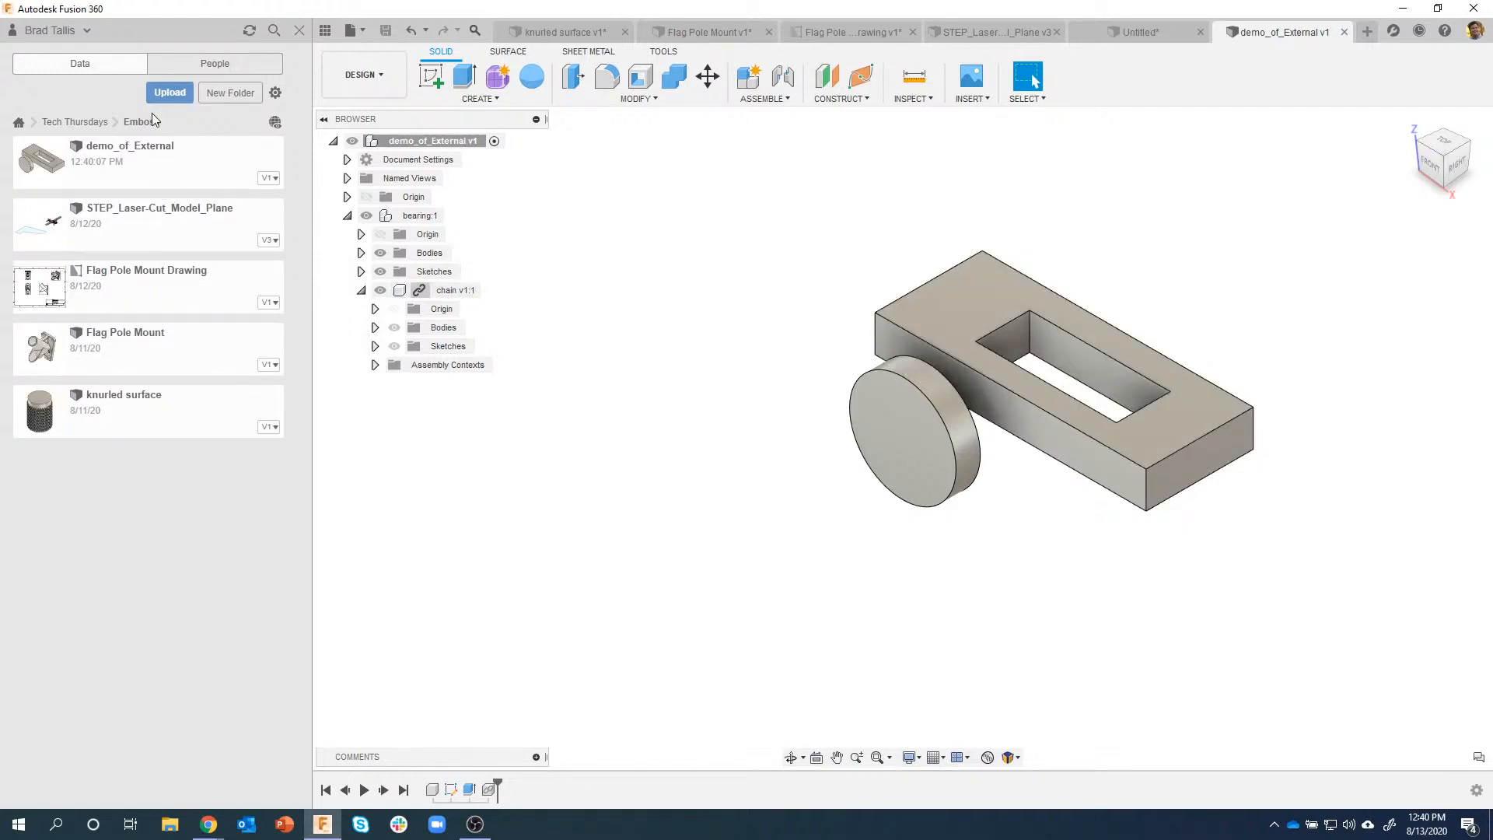
left_click(89, 122)
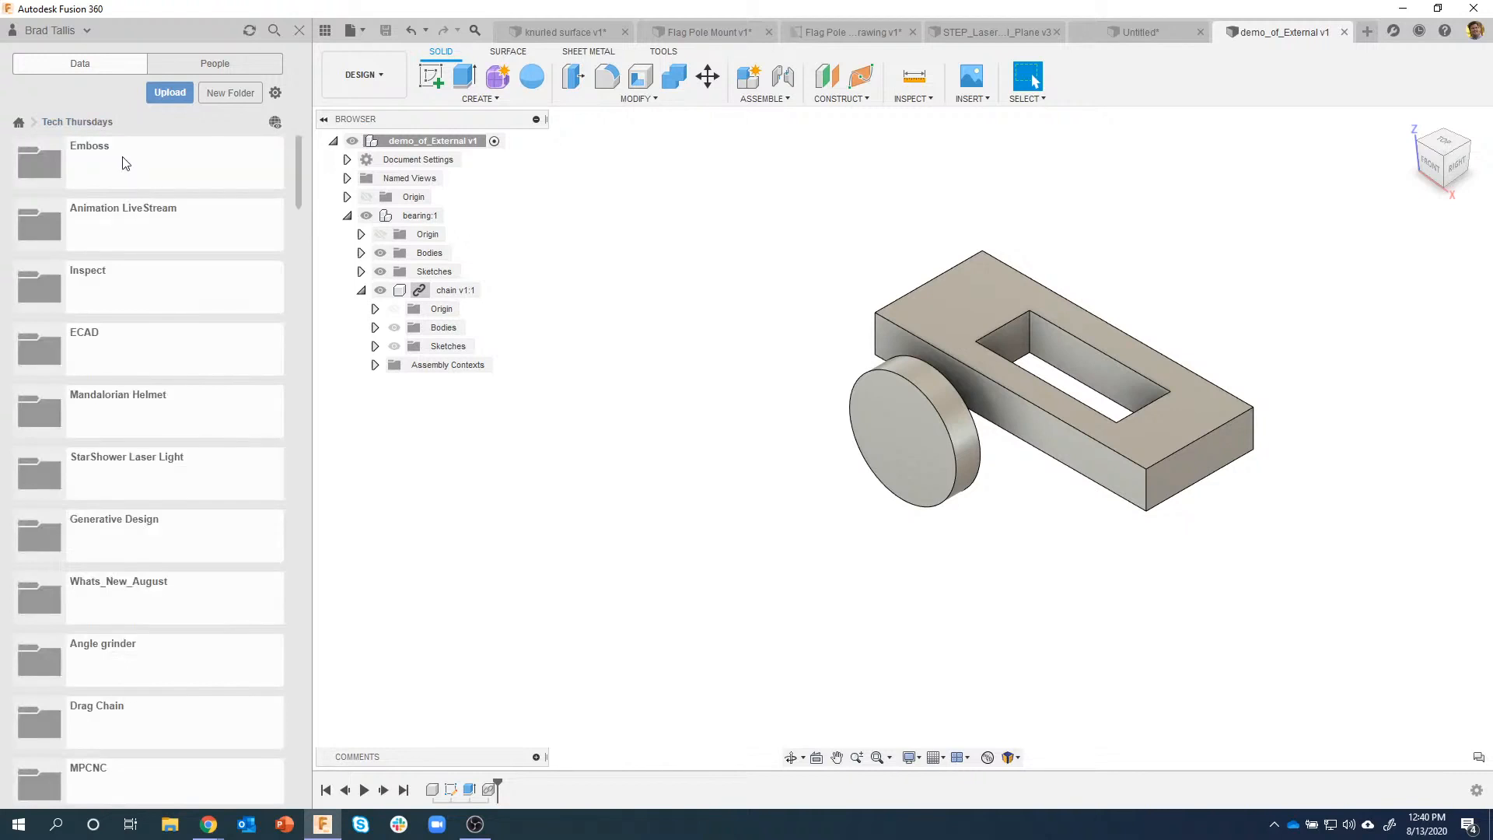
right_click(137, 172)
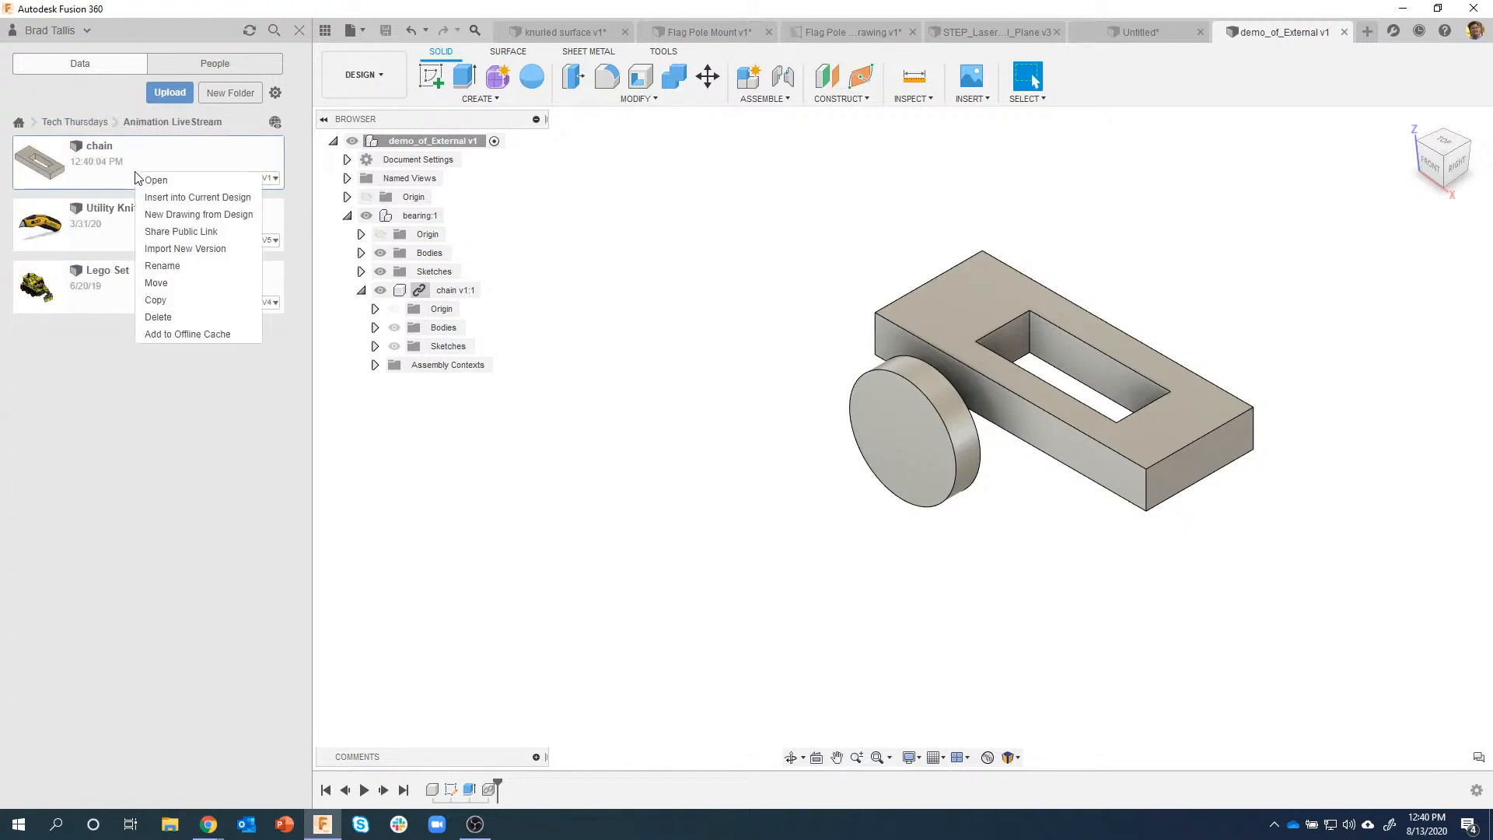
left_click(149, 177)
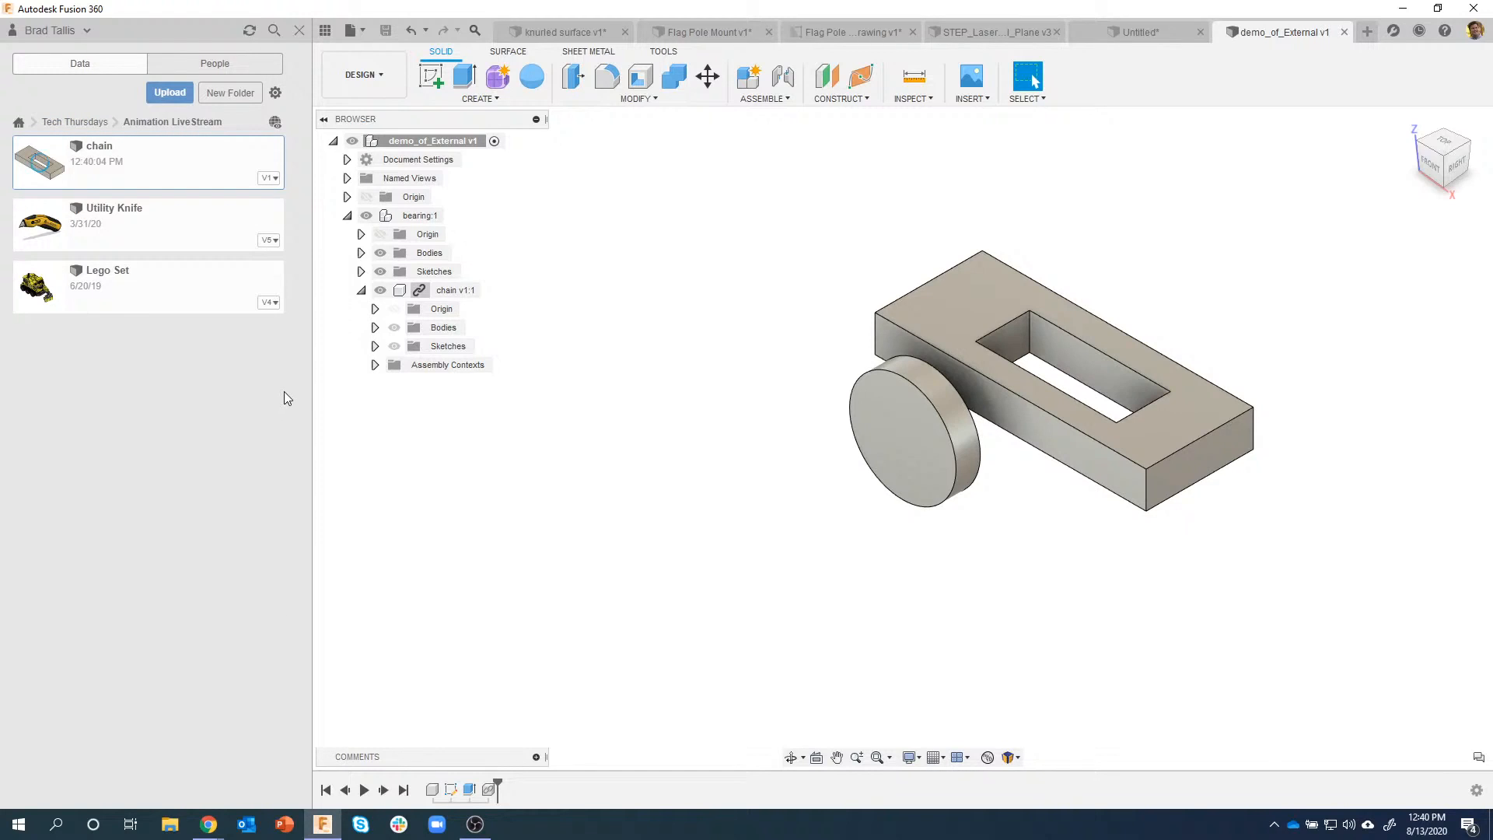
Step: Fillet the four vertical outer corner edges of the chain body with a radius of about 0.567 in
left_click(500, 365)
right_click(503, 393)
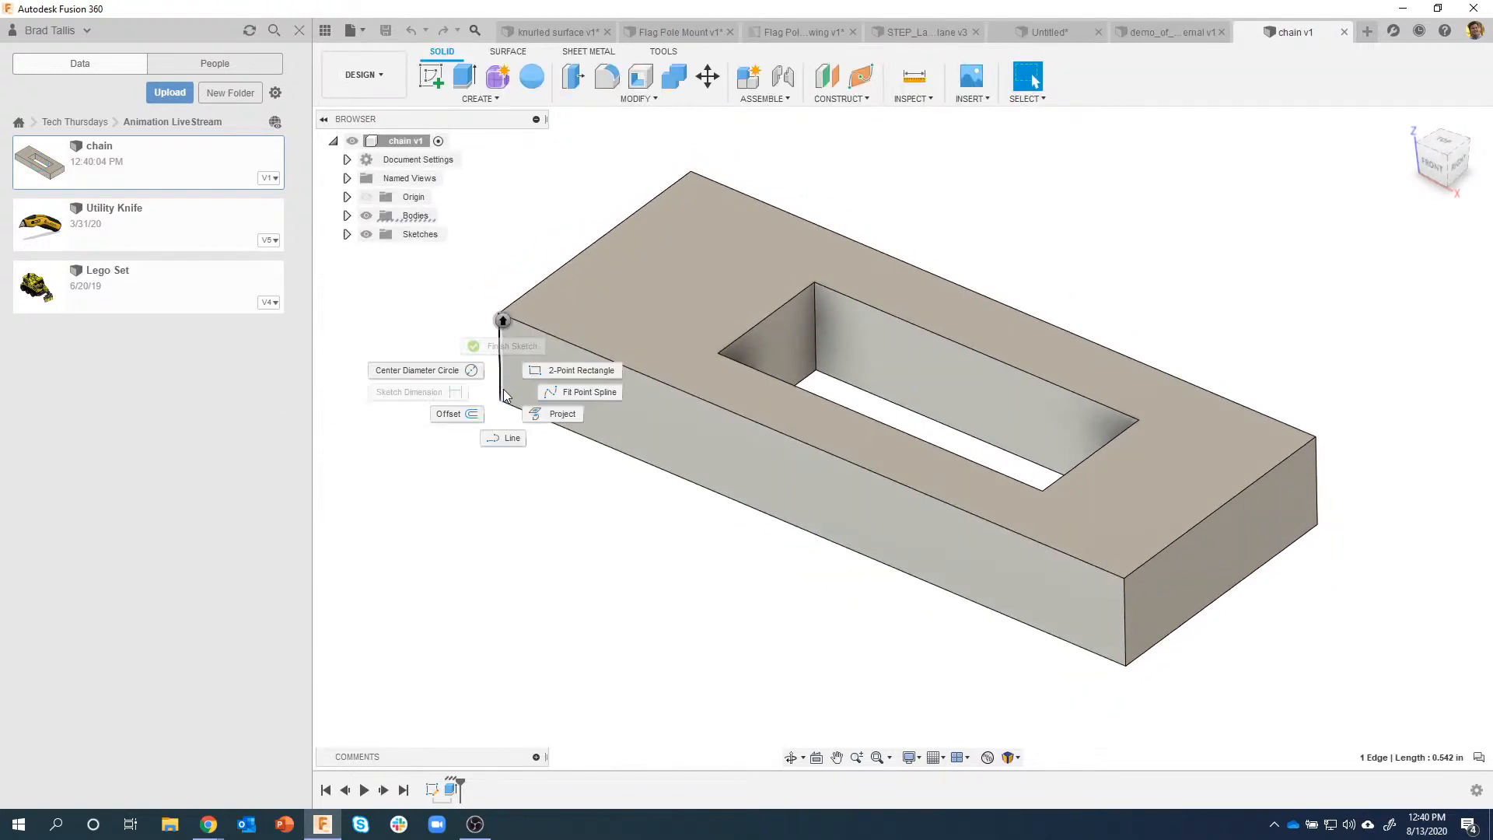
left_click(514, 378)
right_click(501, 367)
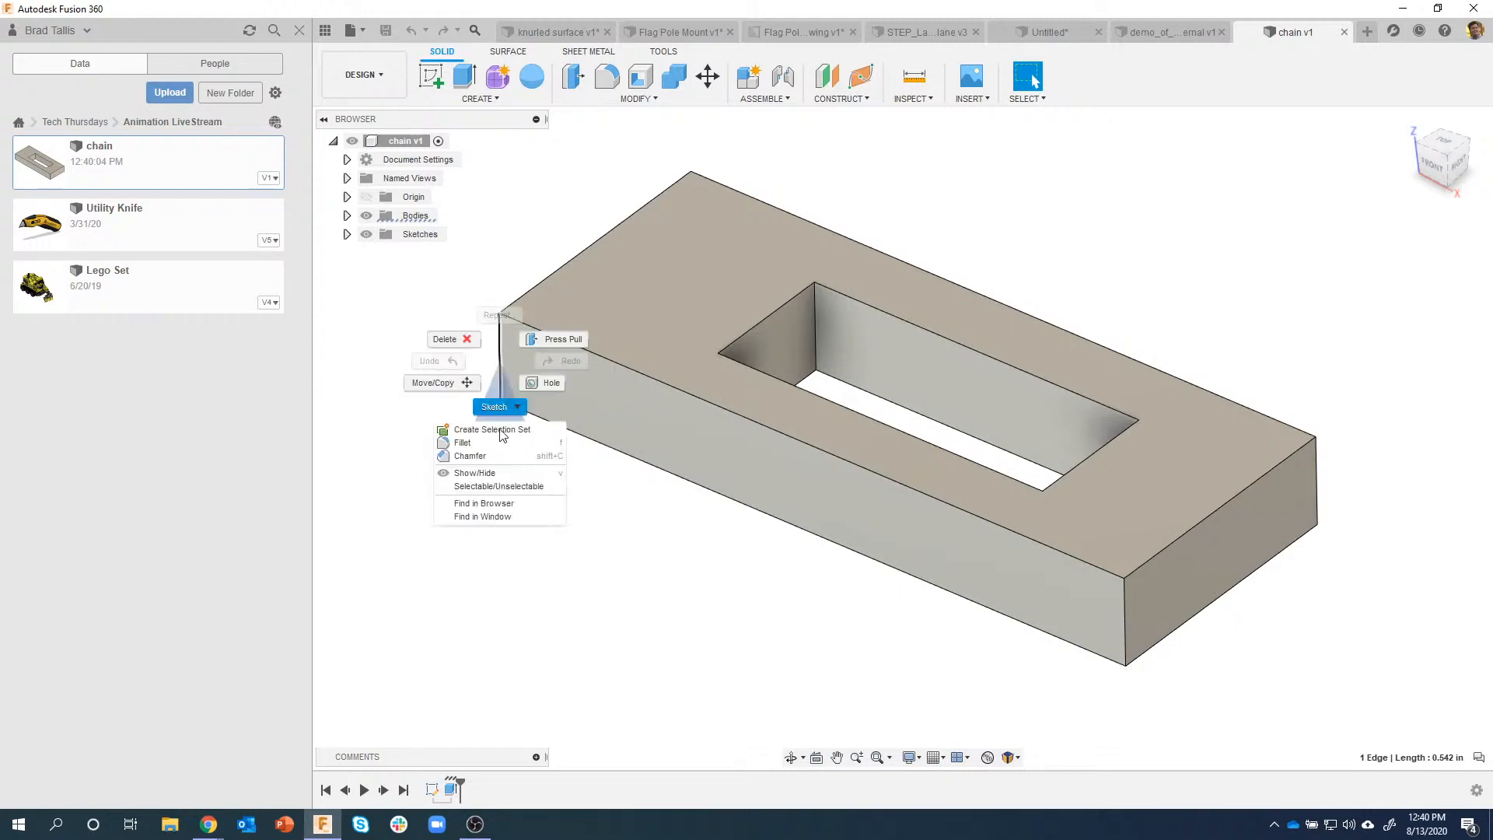
left_click(491, 455)
left_click_drag(490, 363, 535, 358)
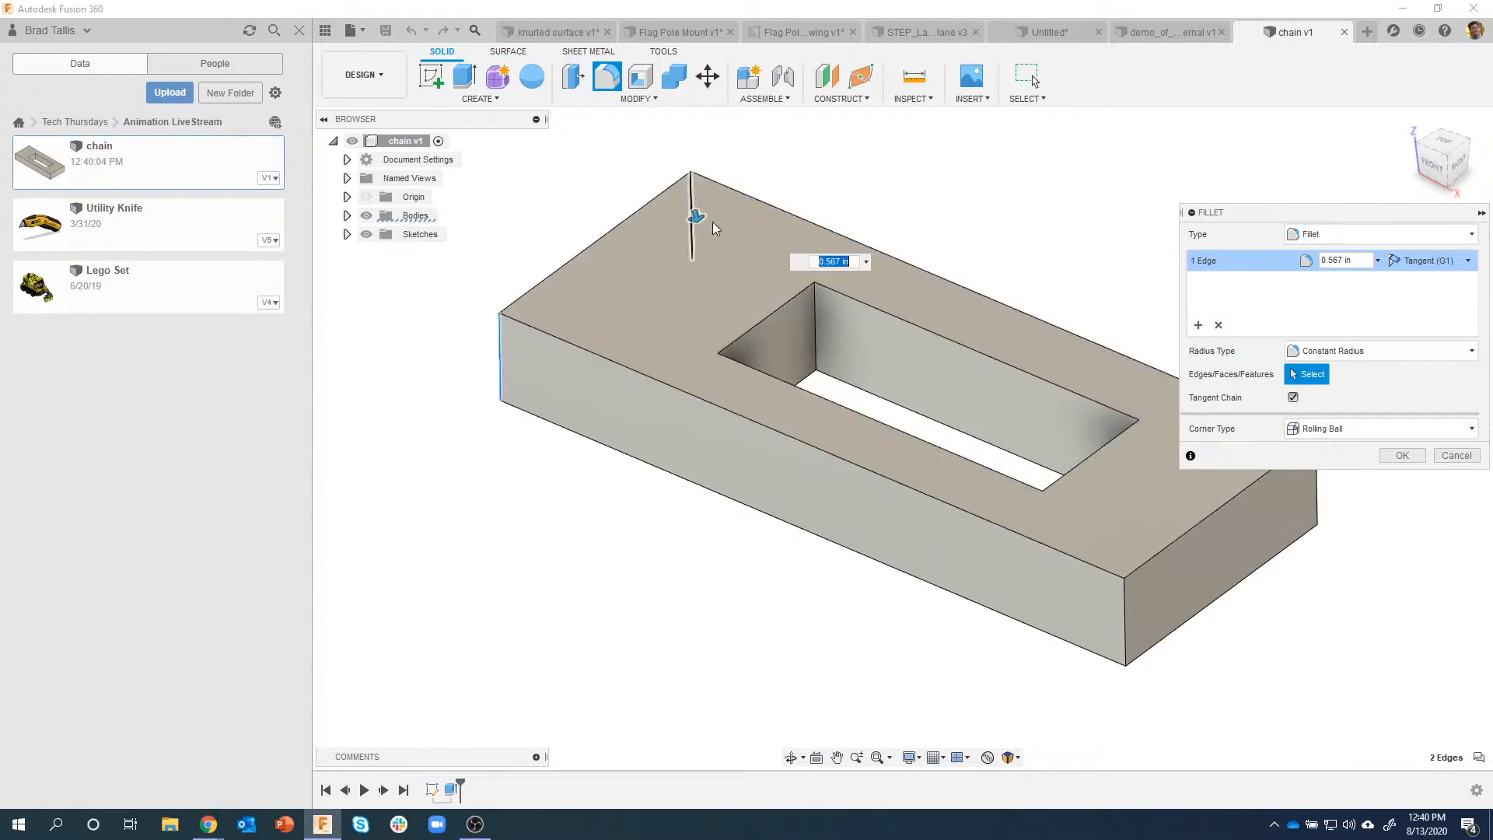
left_click(691, 206)
middle_click_drag(1061, 616, 923, 610)
left_click(988, 611)
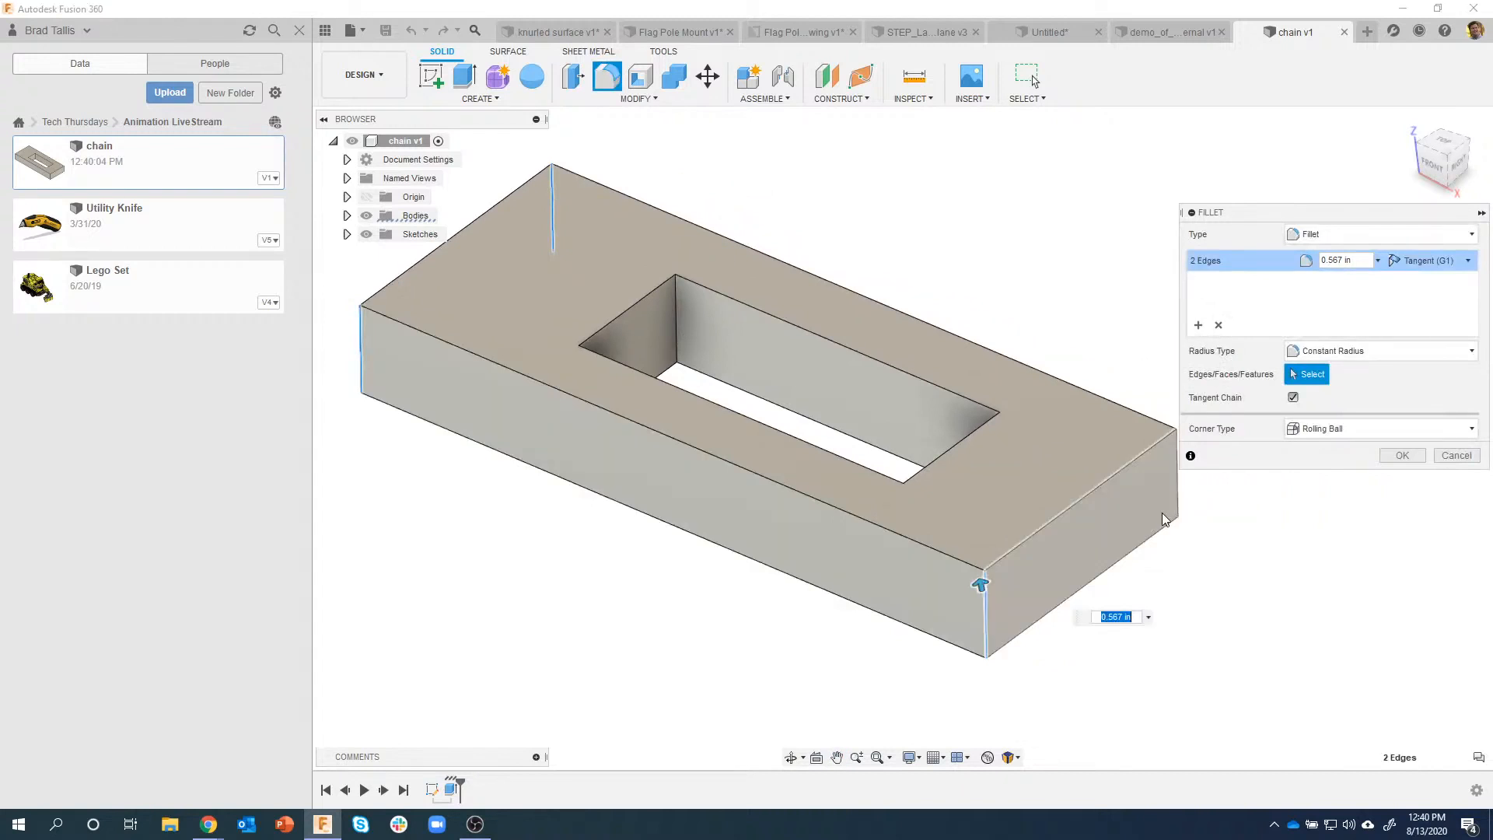
left_click(1177, 482)
scroll(1050, 593, "down", 2)
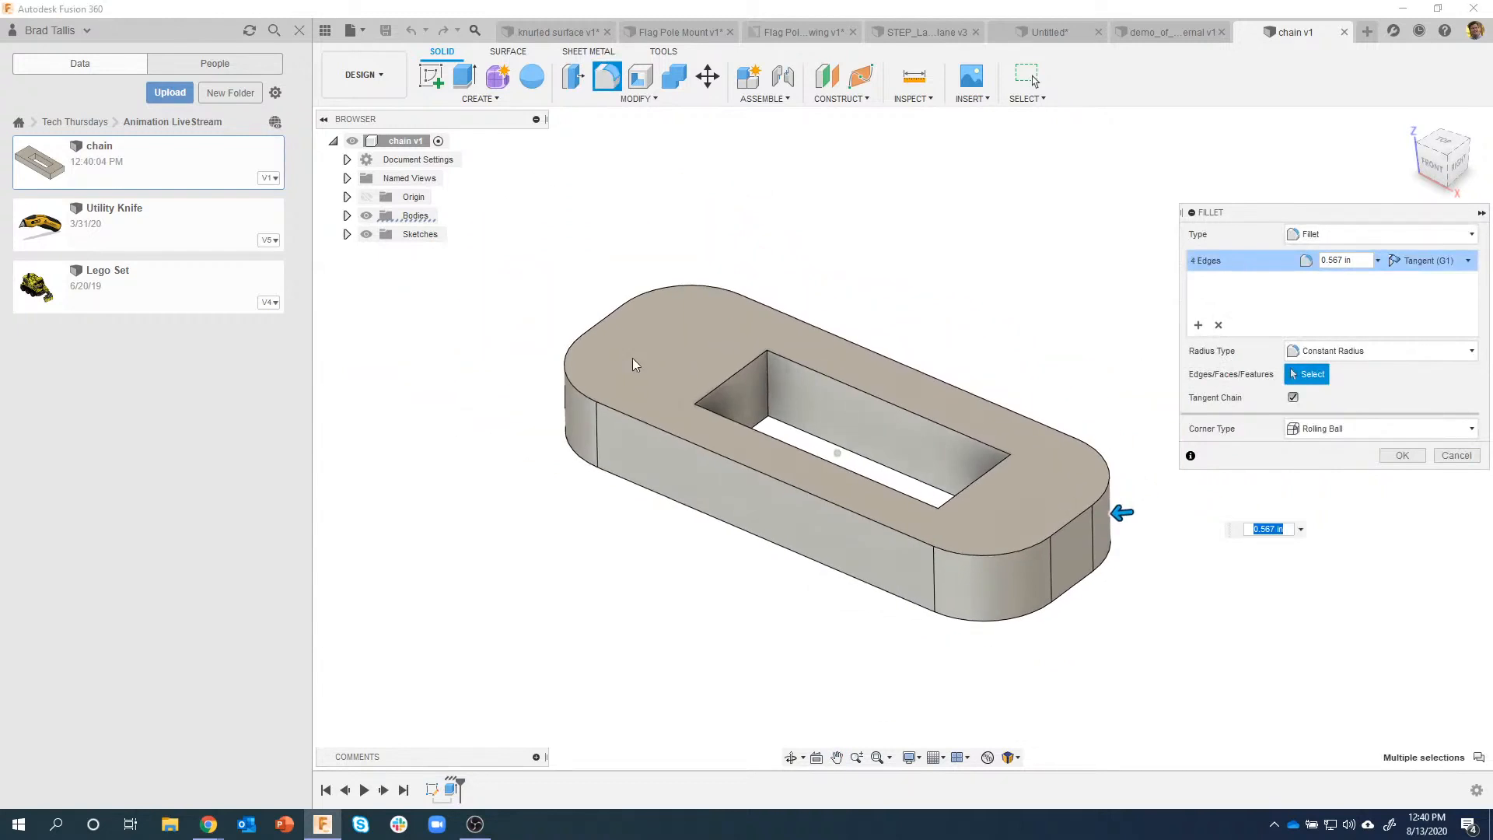
middle_click_drag(637, 367, 685, 373, "shift")
left_click(1382, 460)
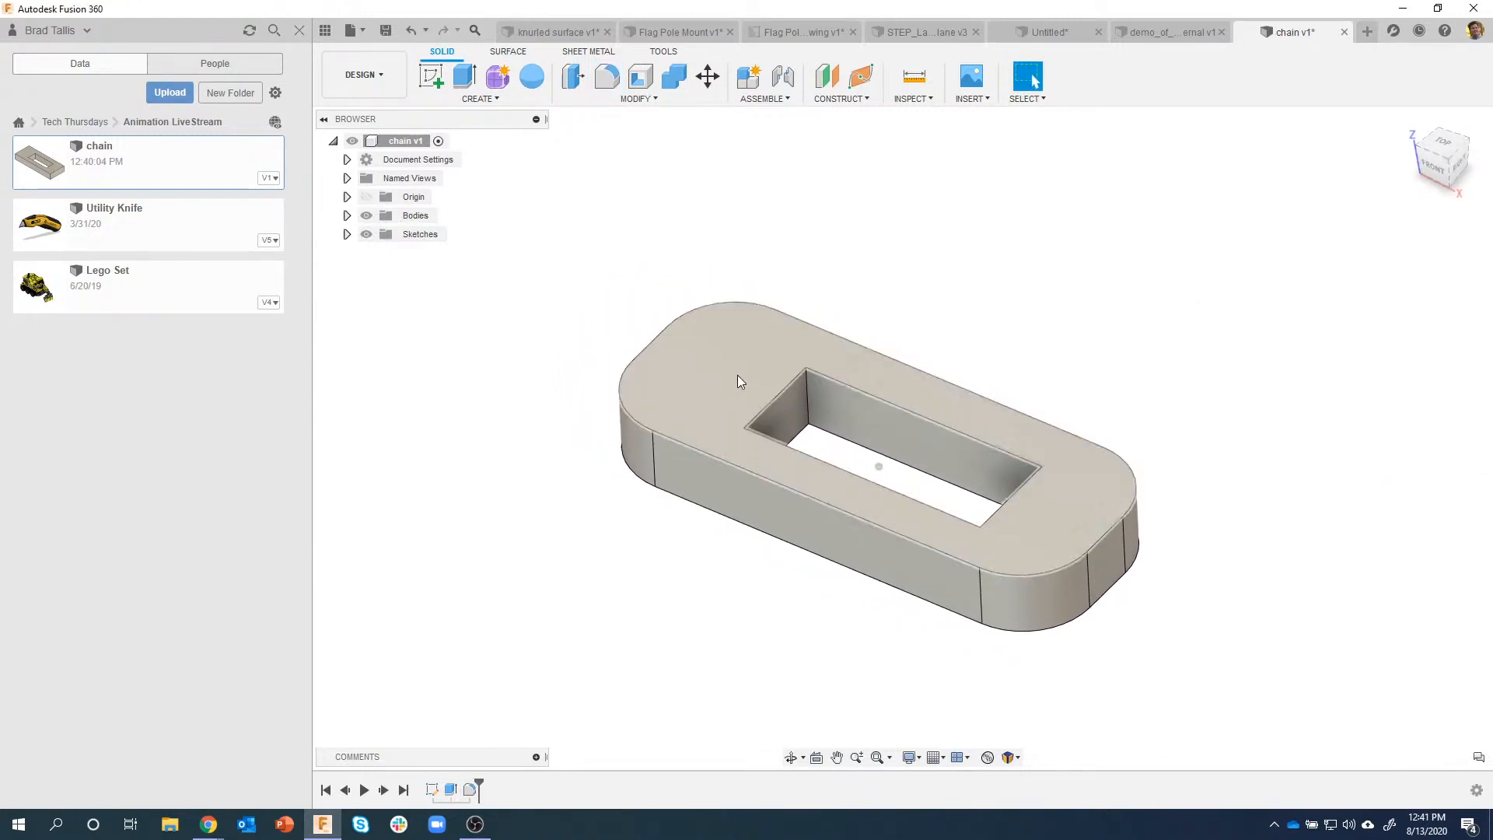
Step: Save the chain as a new version with the description User Saved and update its reference in the demo_of_External assembly
left_click(384, 33)
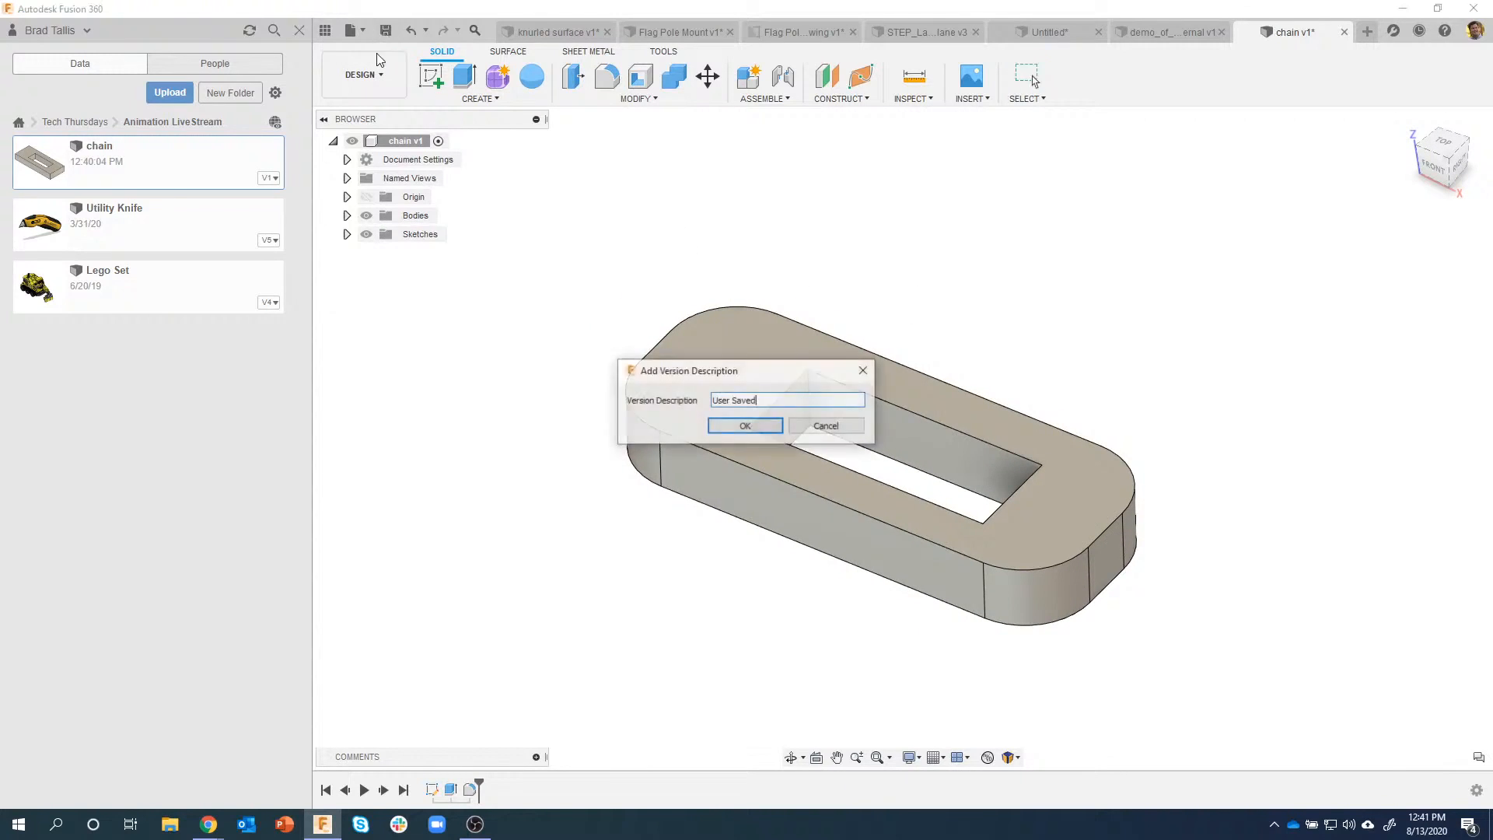
left_click(756, 431)
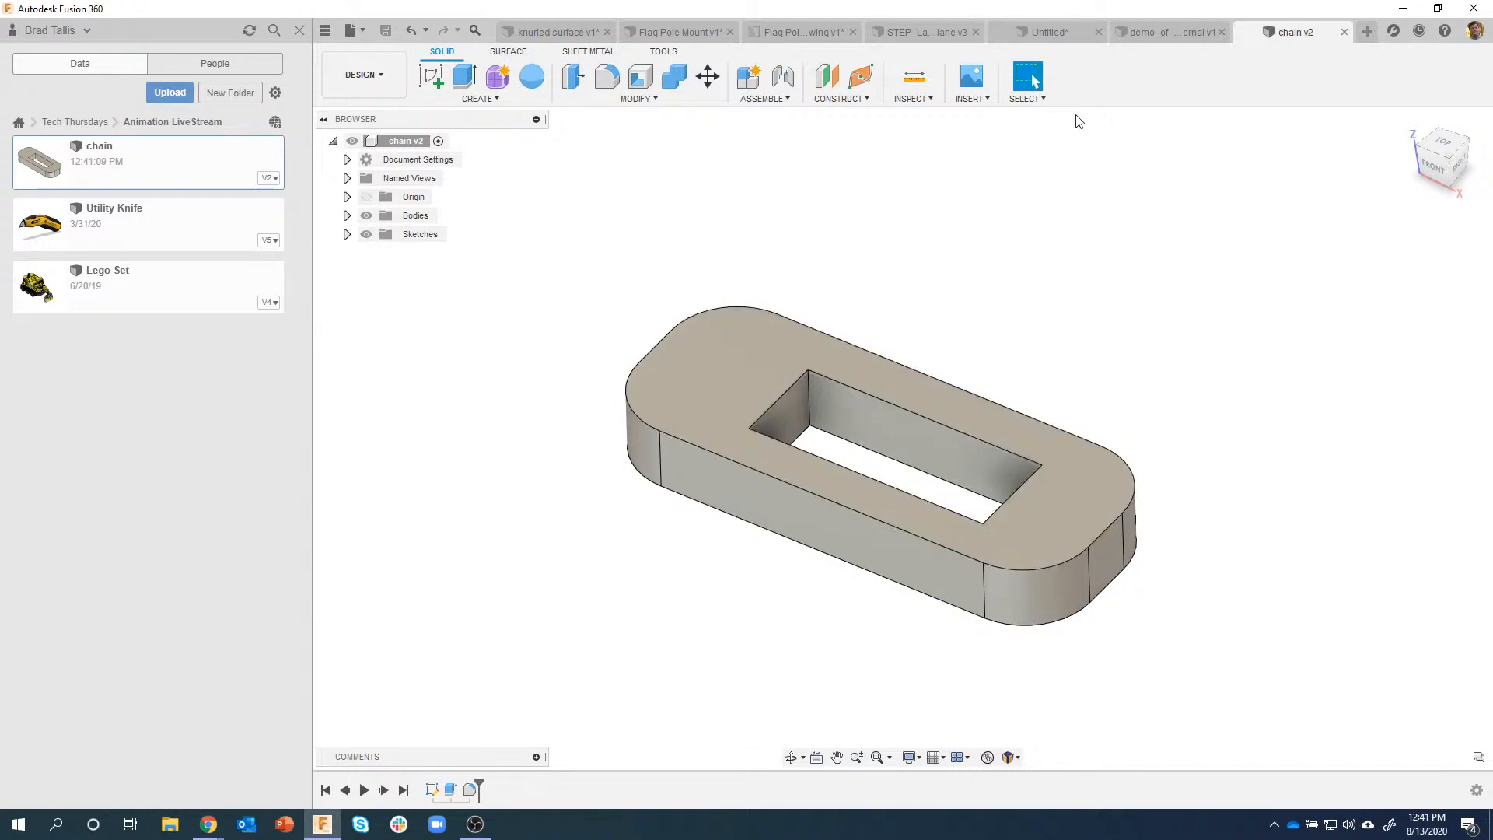
left_click(1128, 33)
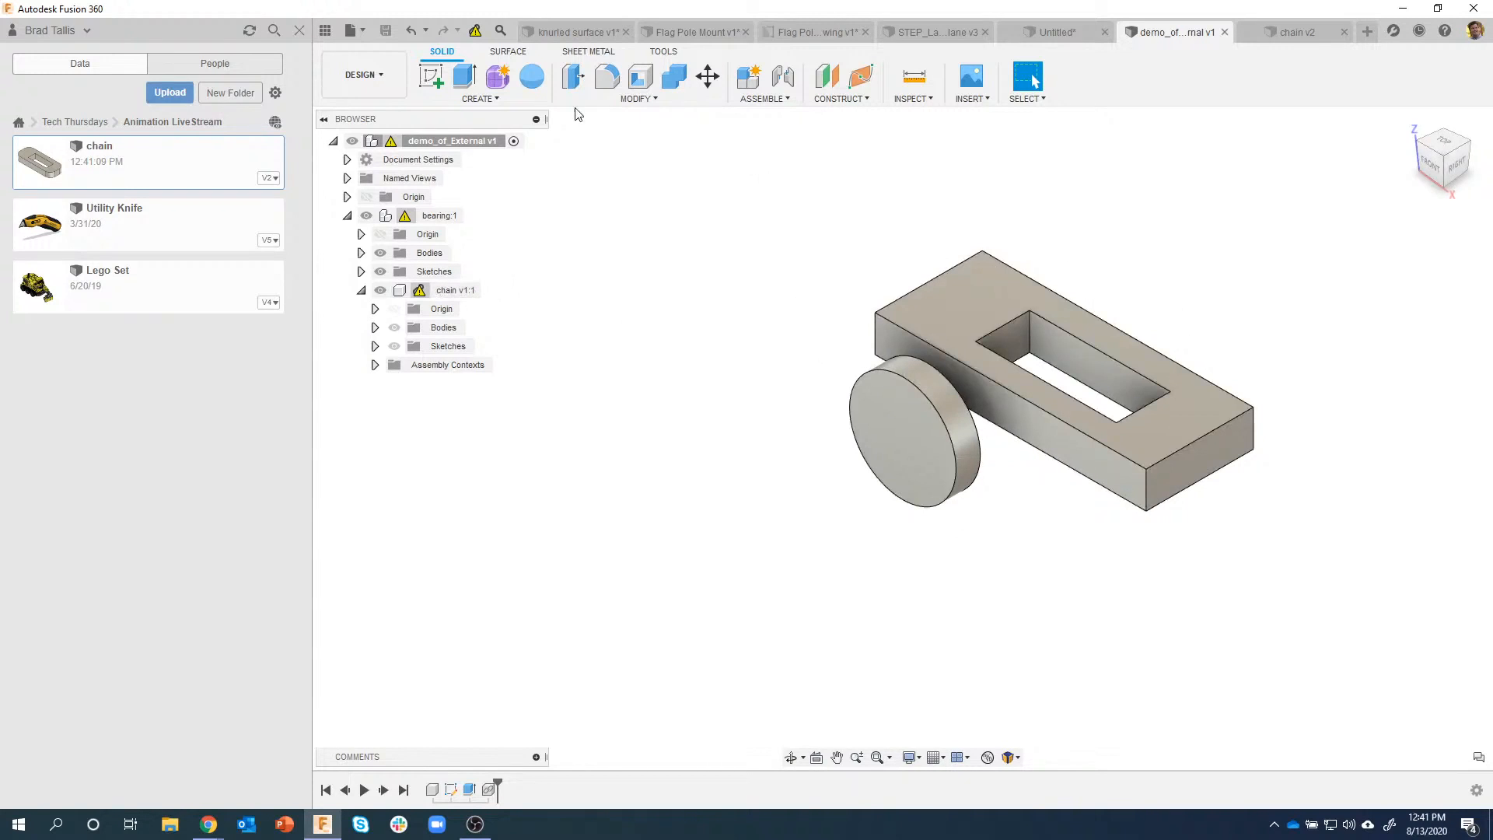
left_click(471, 32)
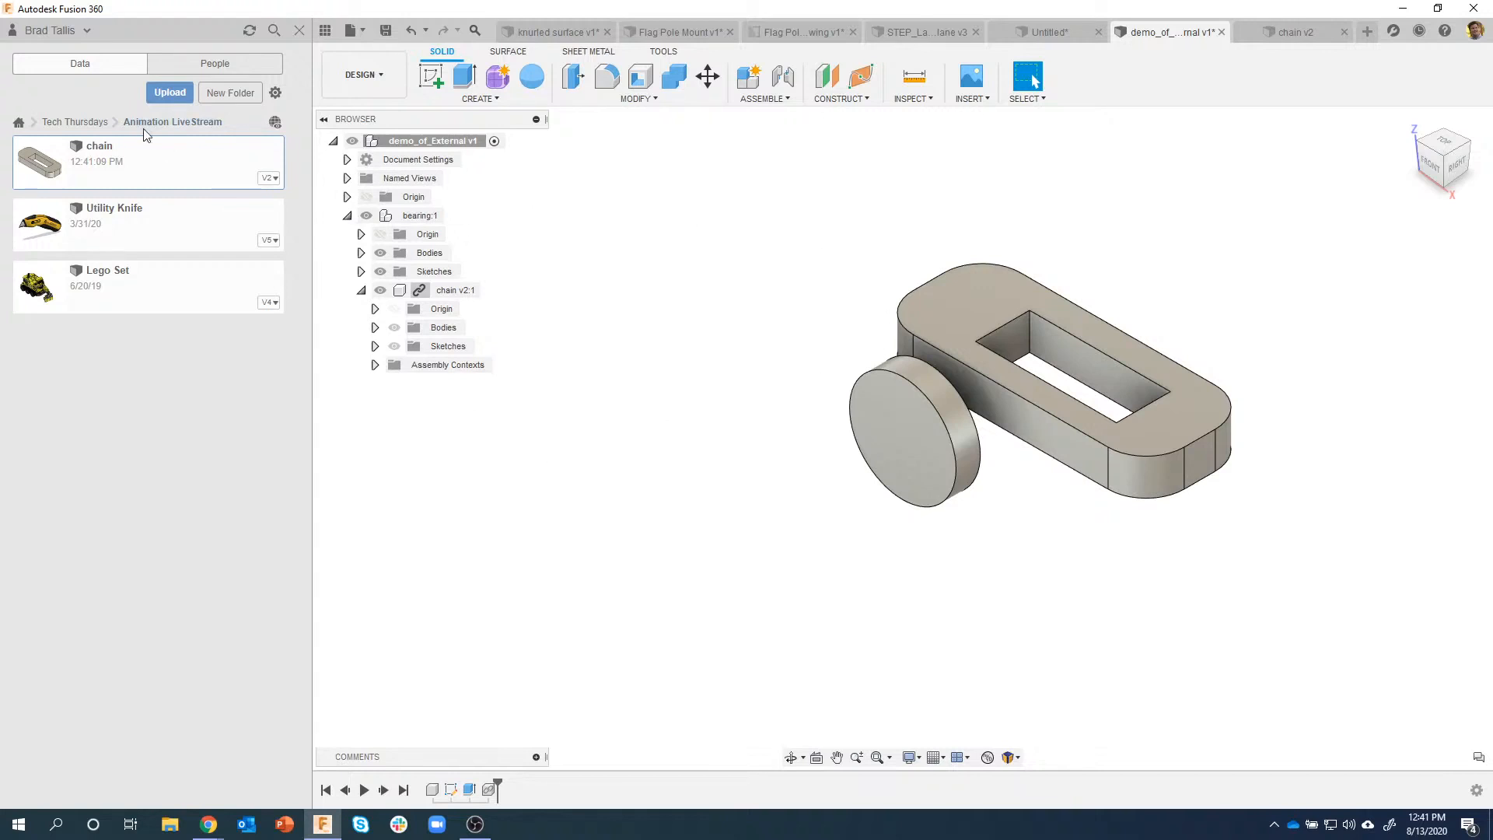
Step: Examine the Emboss folder's contents and the external New Component settings without creating a component
left_click(84, 124)
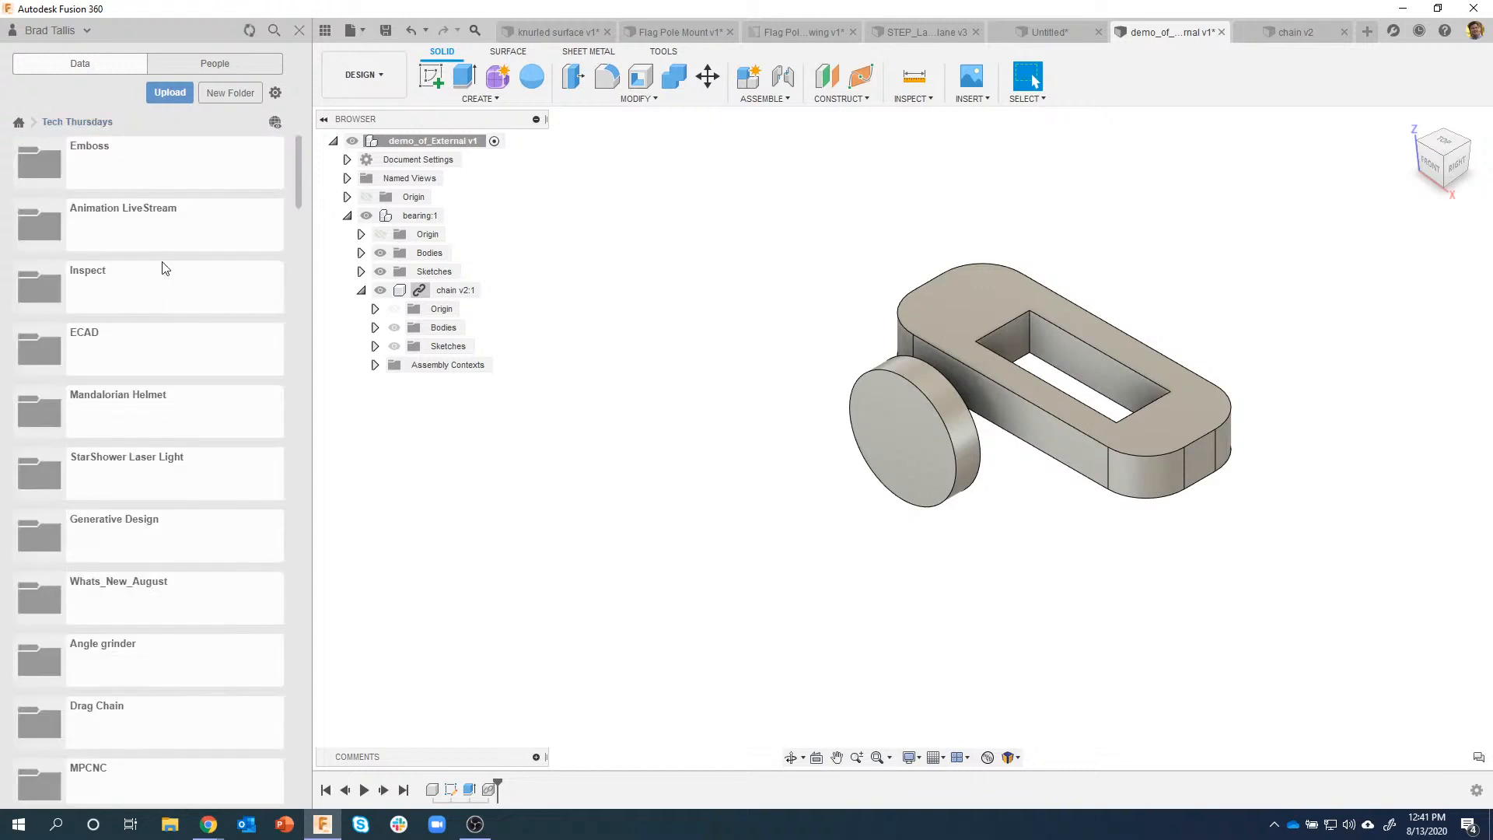
left_click(97, 175)
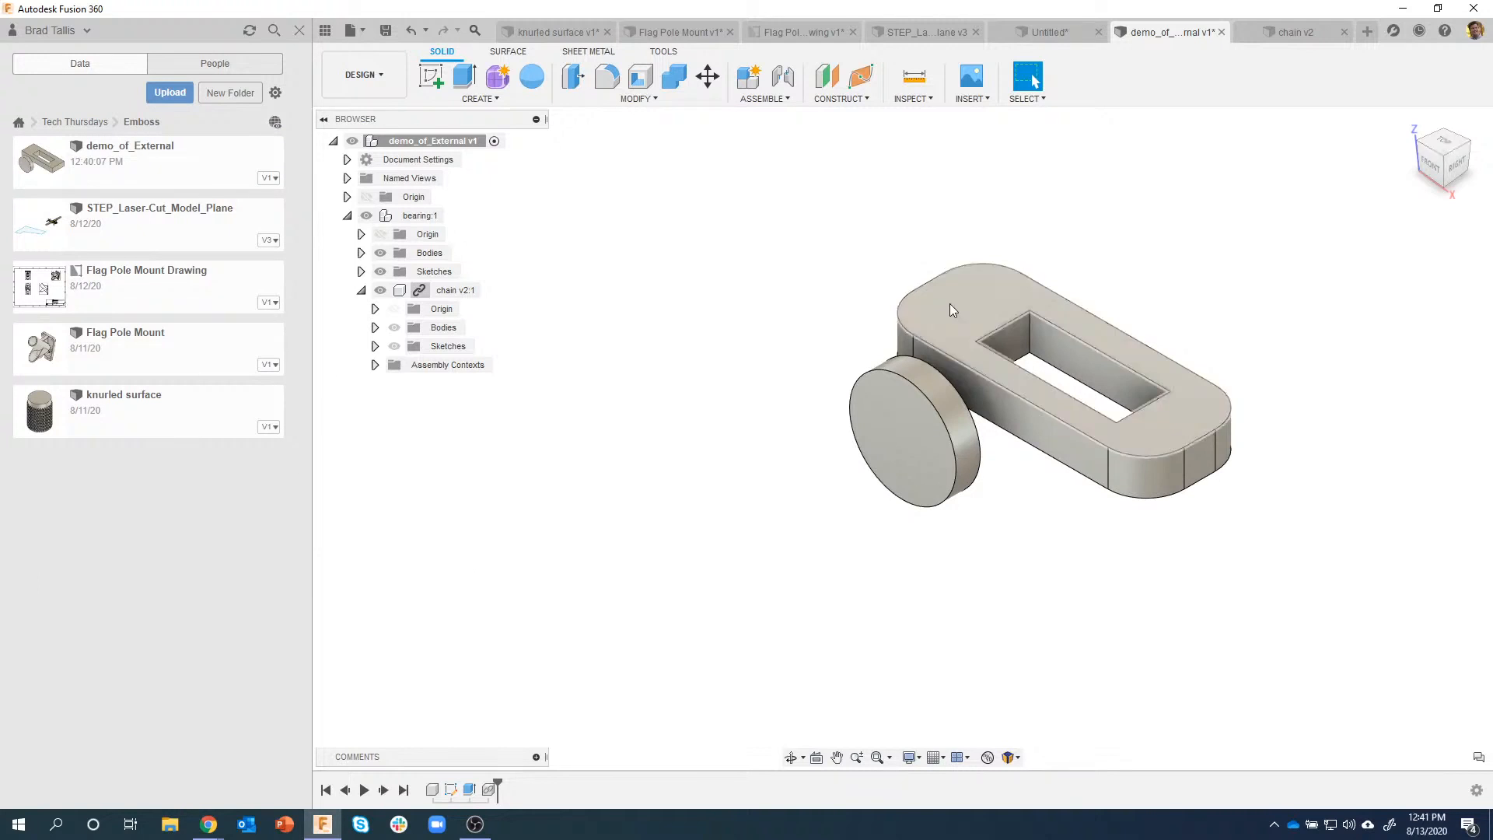
left_click(748, 78)
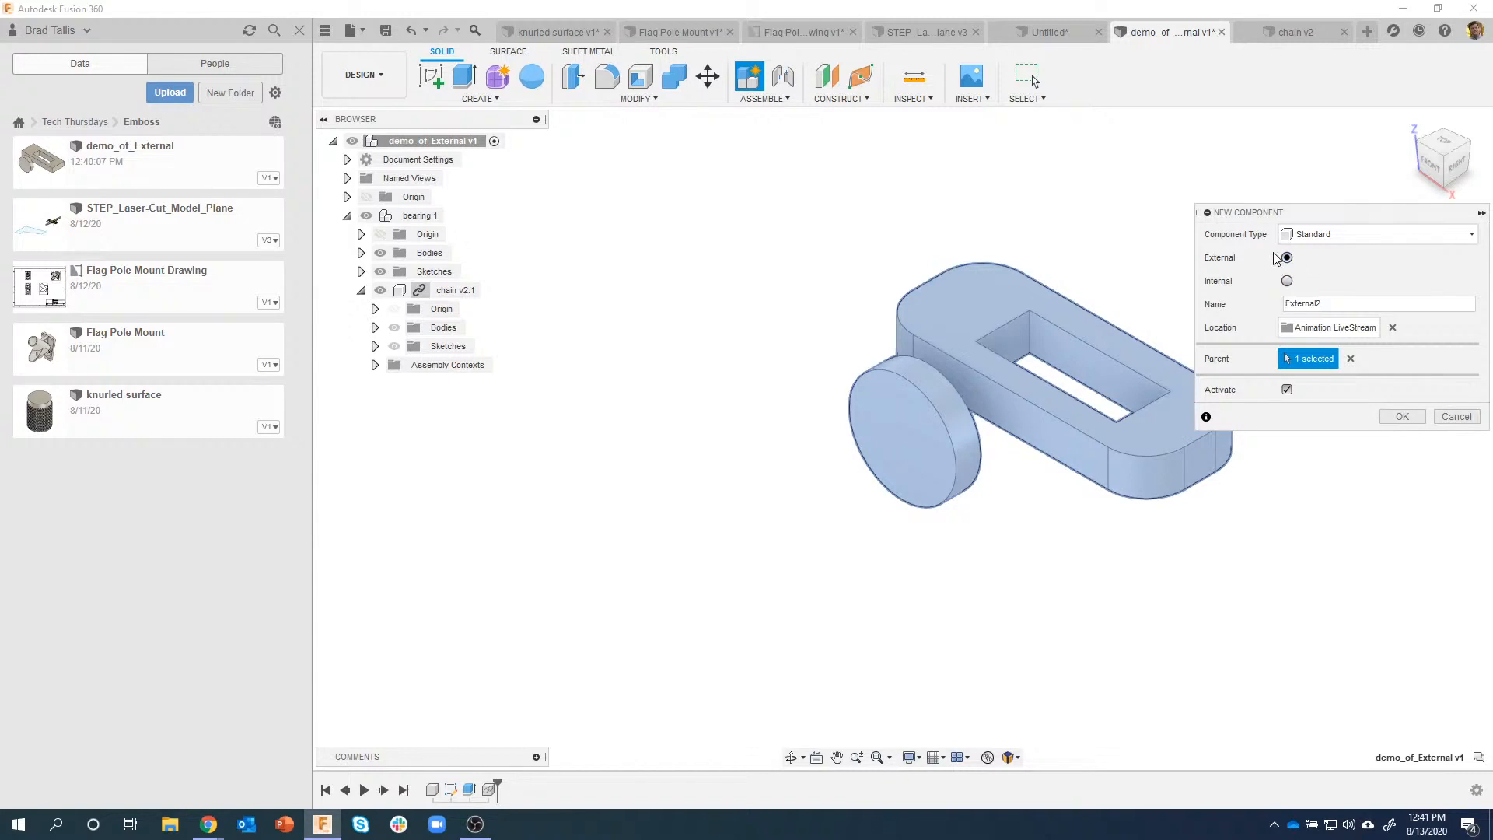
left_click(1447, 418)
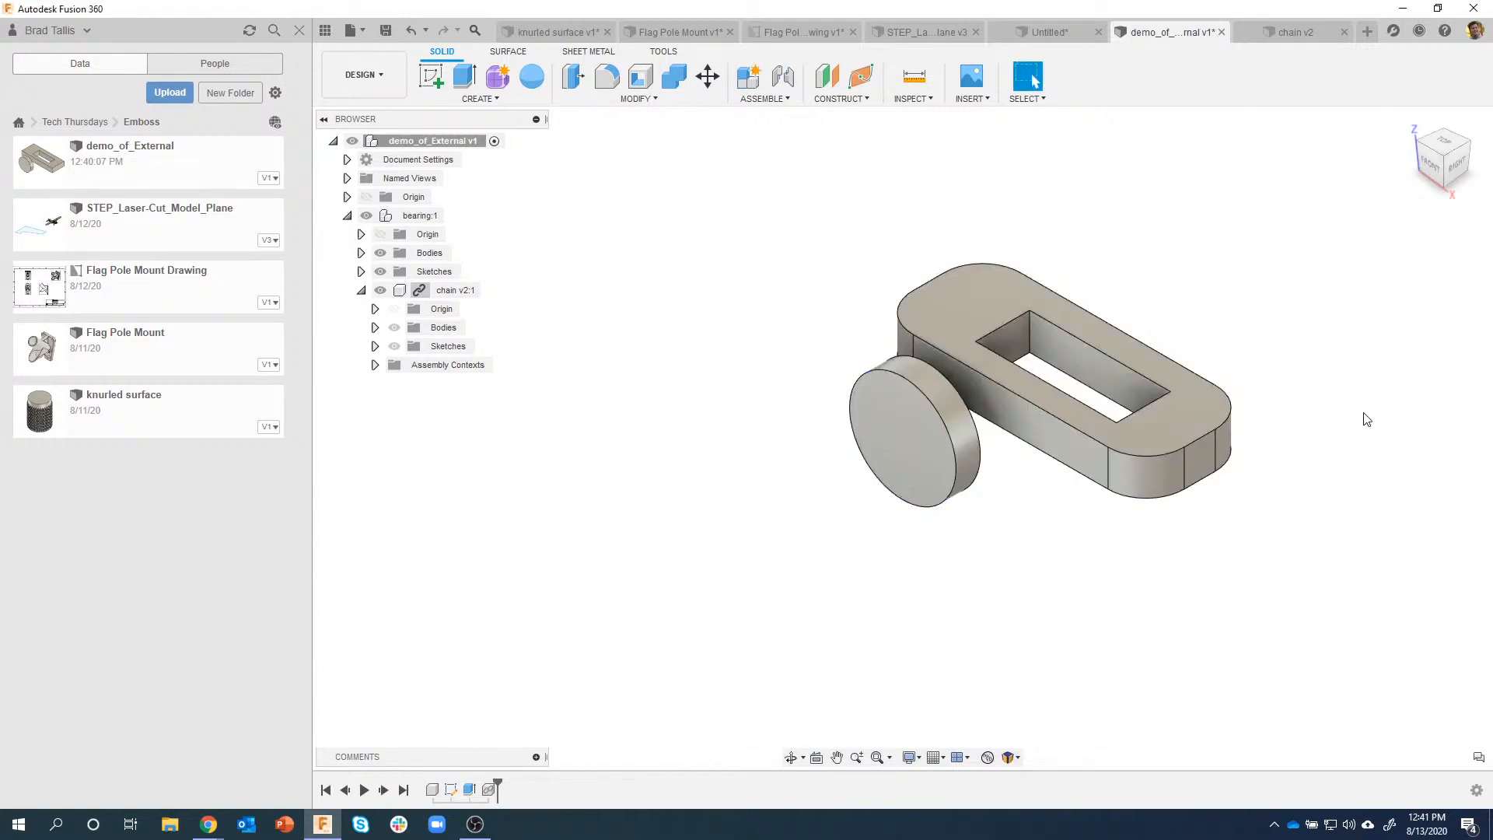
Step: Create a new design, hide the data panel and enter the Form environment
left_click(1362, 31)
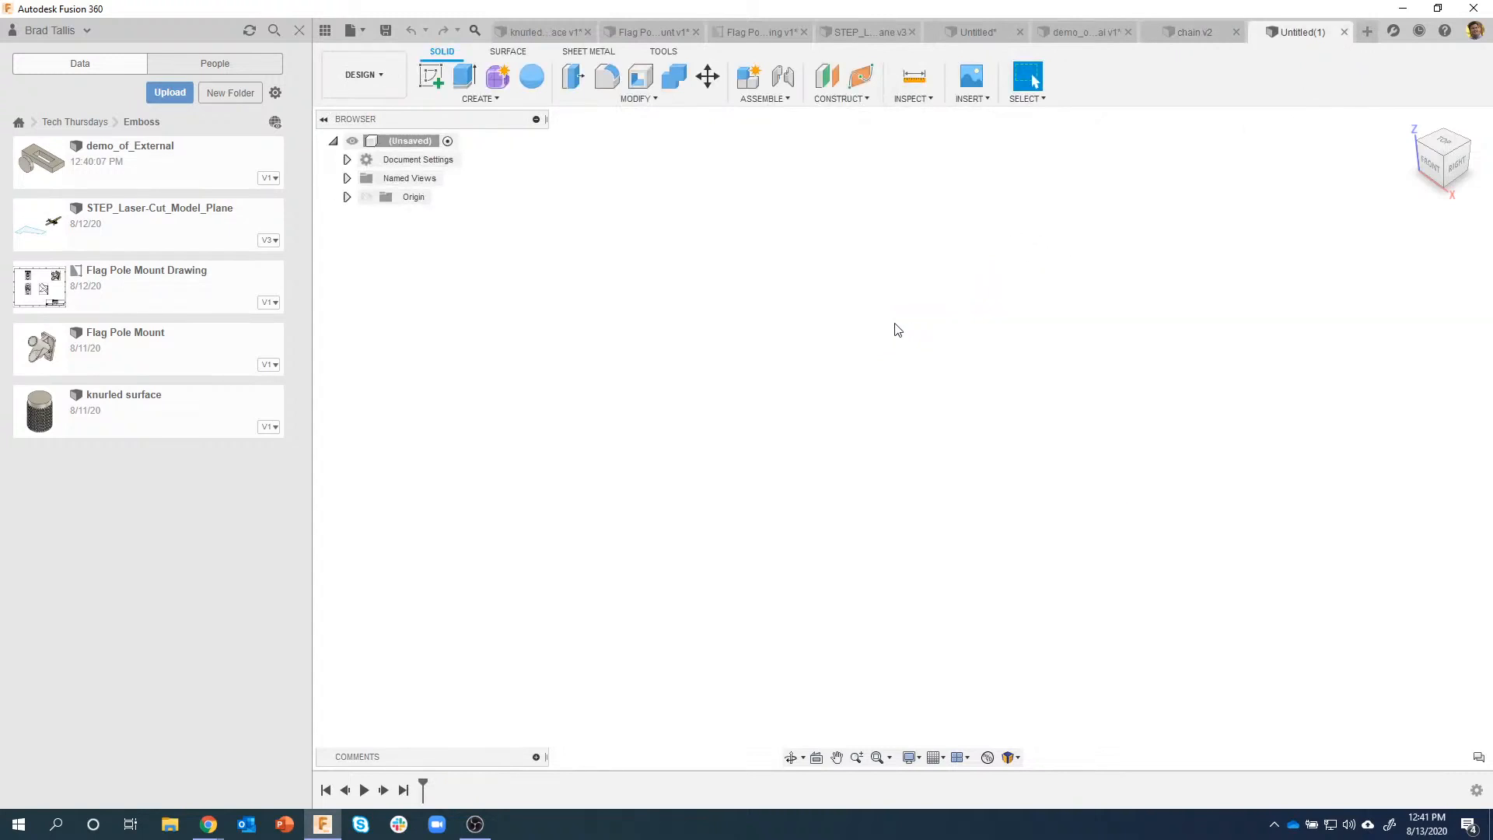
left_click(326, 33)
left_click(175, 84)
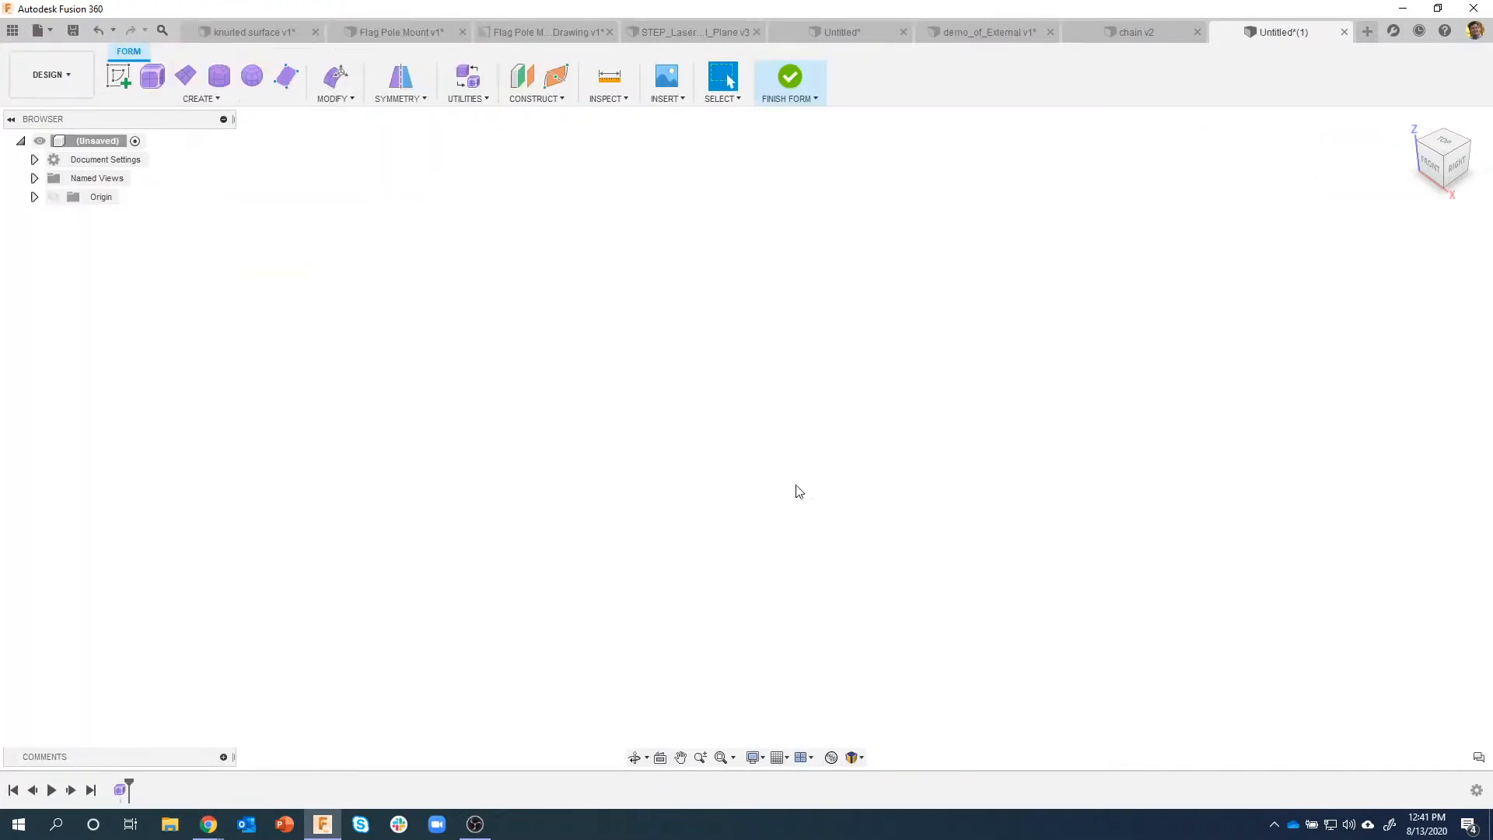
Step: Lay out a T-spline box from a center rectangle on the horizontal plane, centered on the origin
left_click(152, 76)
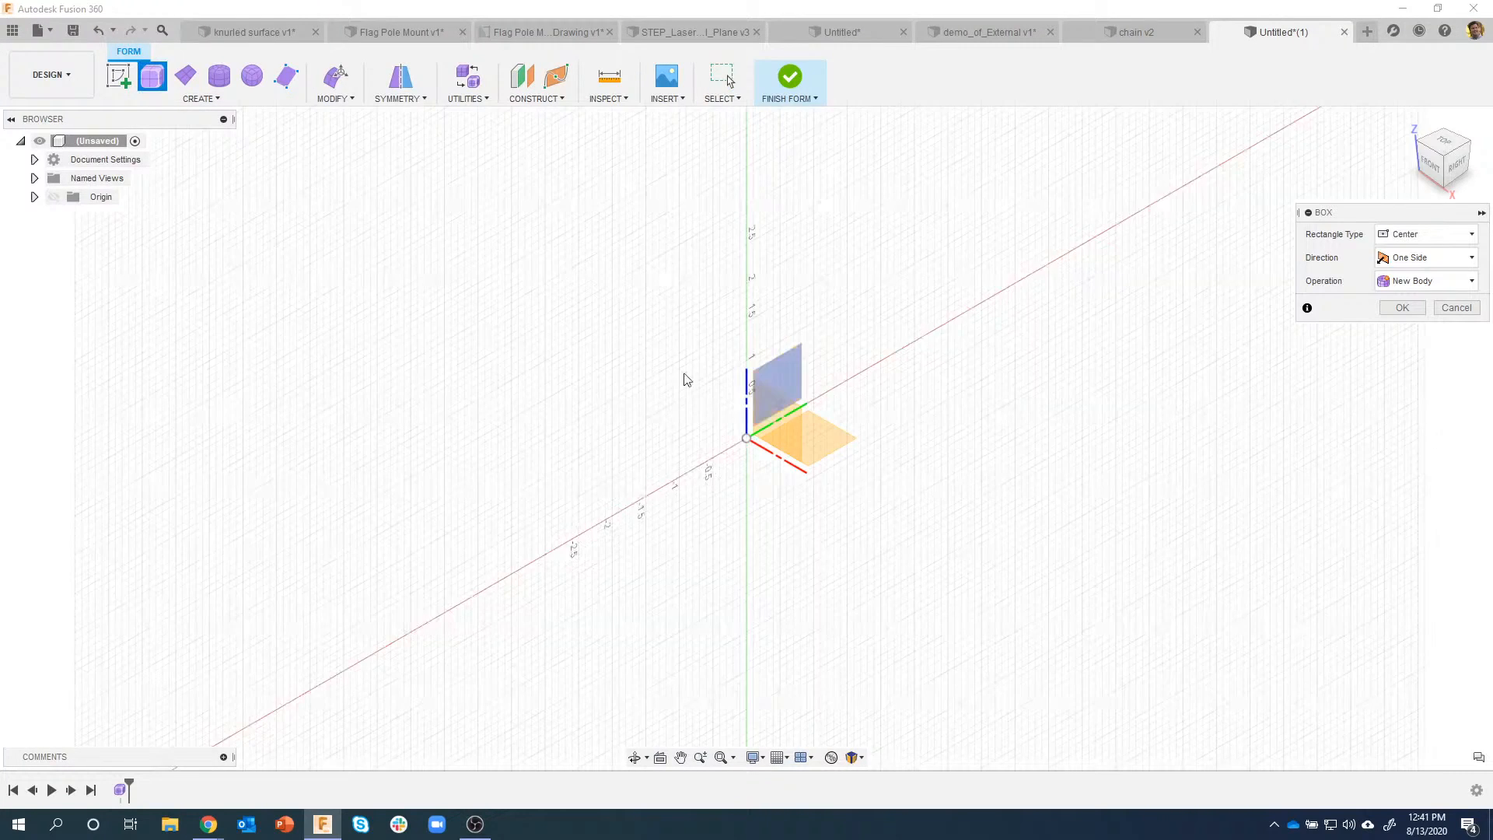
left_click(823, 441)
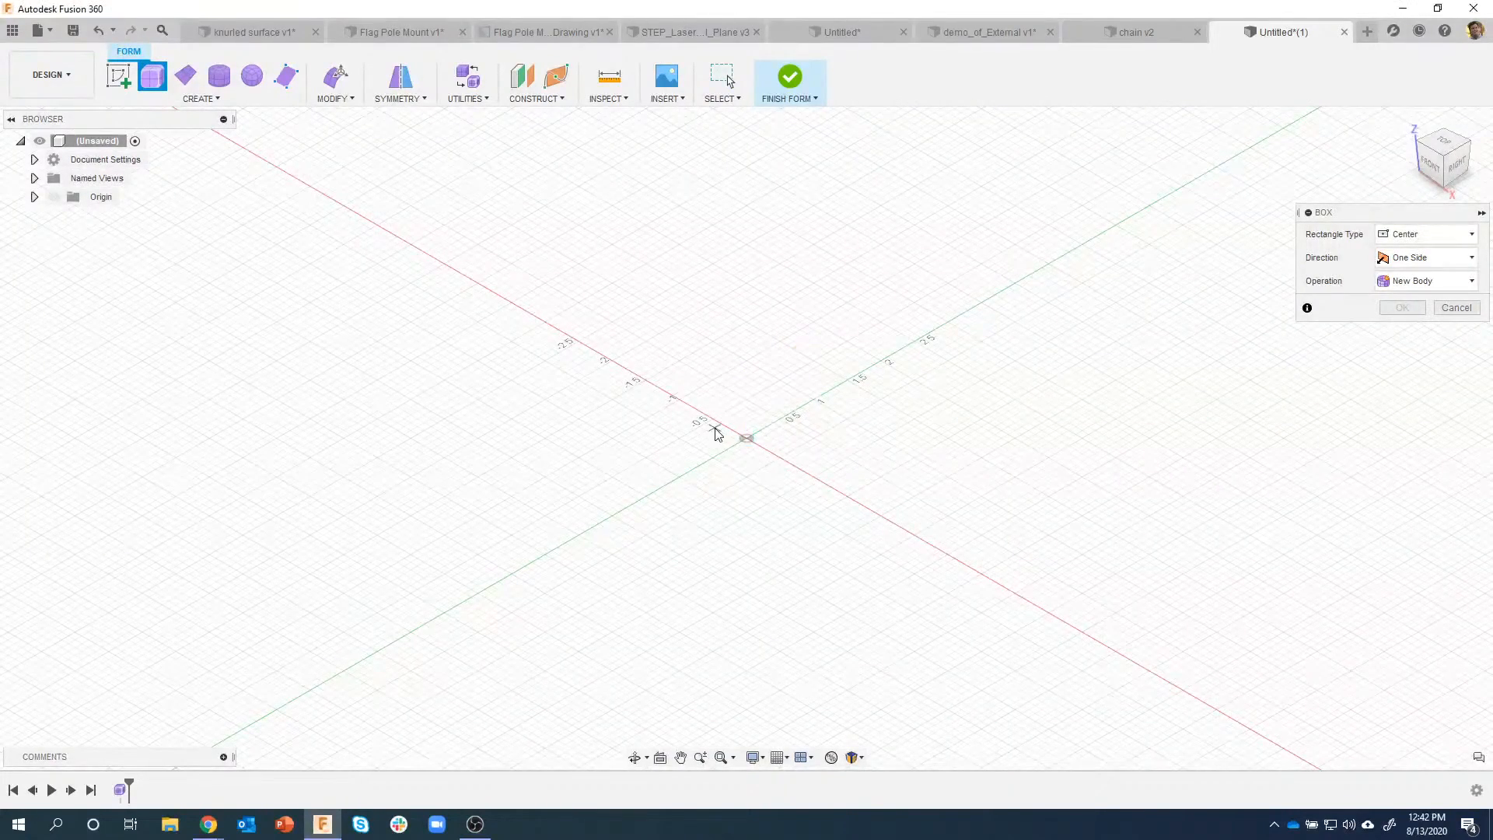
left_click(747, 438)
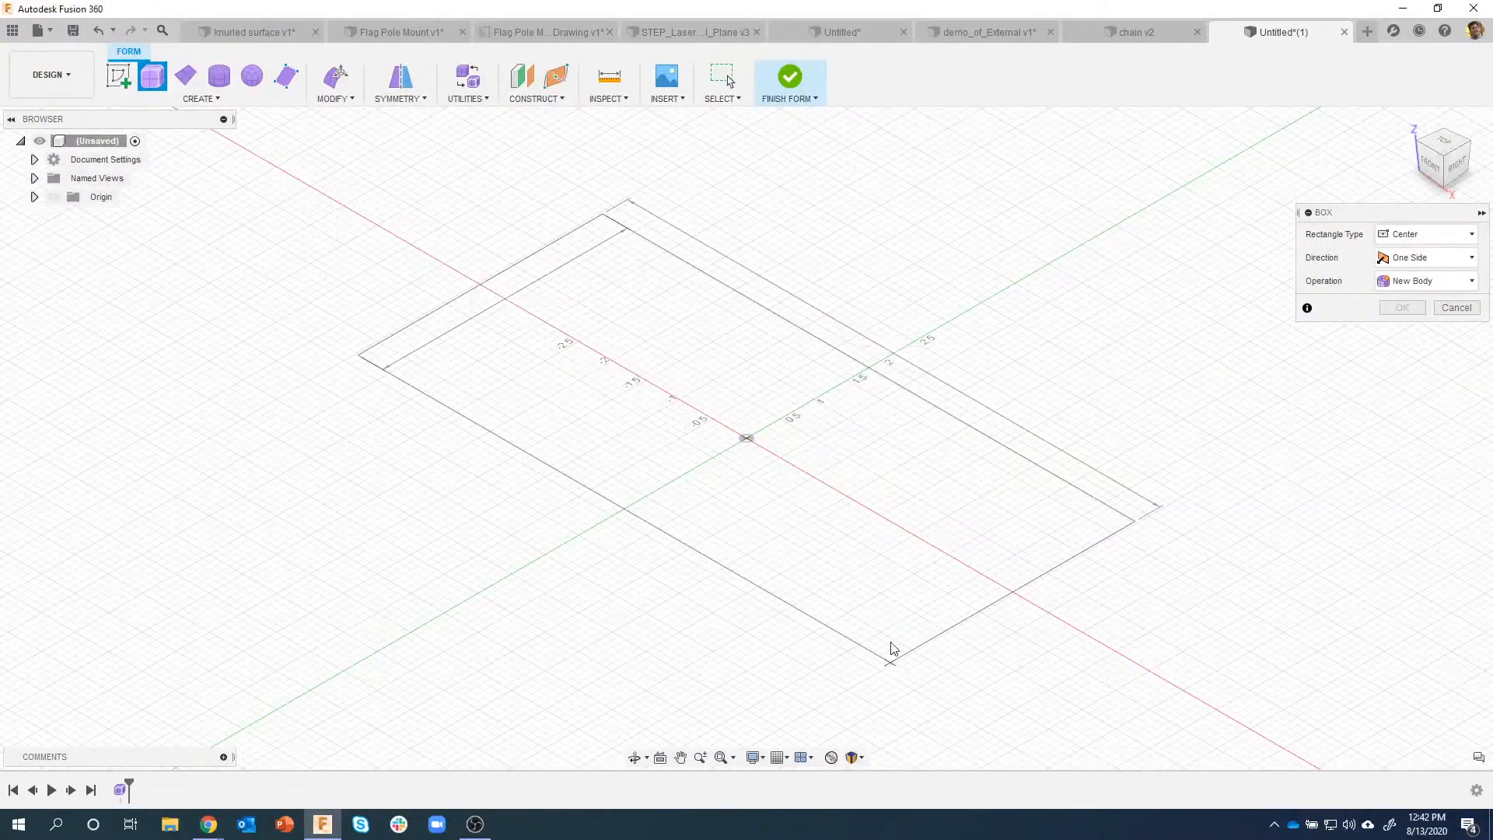
left_click(890, 662)
Step: Size the box to about 5.97 by 3.65 by 2.22 in, with 4 length, 2 width and 2 height faces, and create it
left_click_drag(748, 351, 758, 287)
middle_click_drag(760, 290, 1049, 518, "shift")
left_click_drag(1073, 487, 986, 467)
left_click_drag(744, 322, 739, 362)
middle_click_drag(850, 480, 659, 486, "shift")
left_click_drag(623, 430, 657, 438)
middle_click_drag(976, 560, 713, 454, "shift")
left_click_drag(716, 443, 736, 424)
middle_click_drag(736, 424, 1273, 547, "shift")
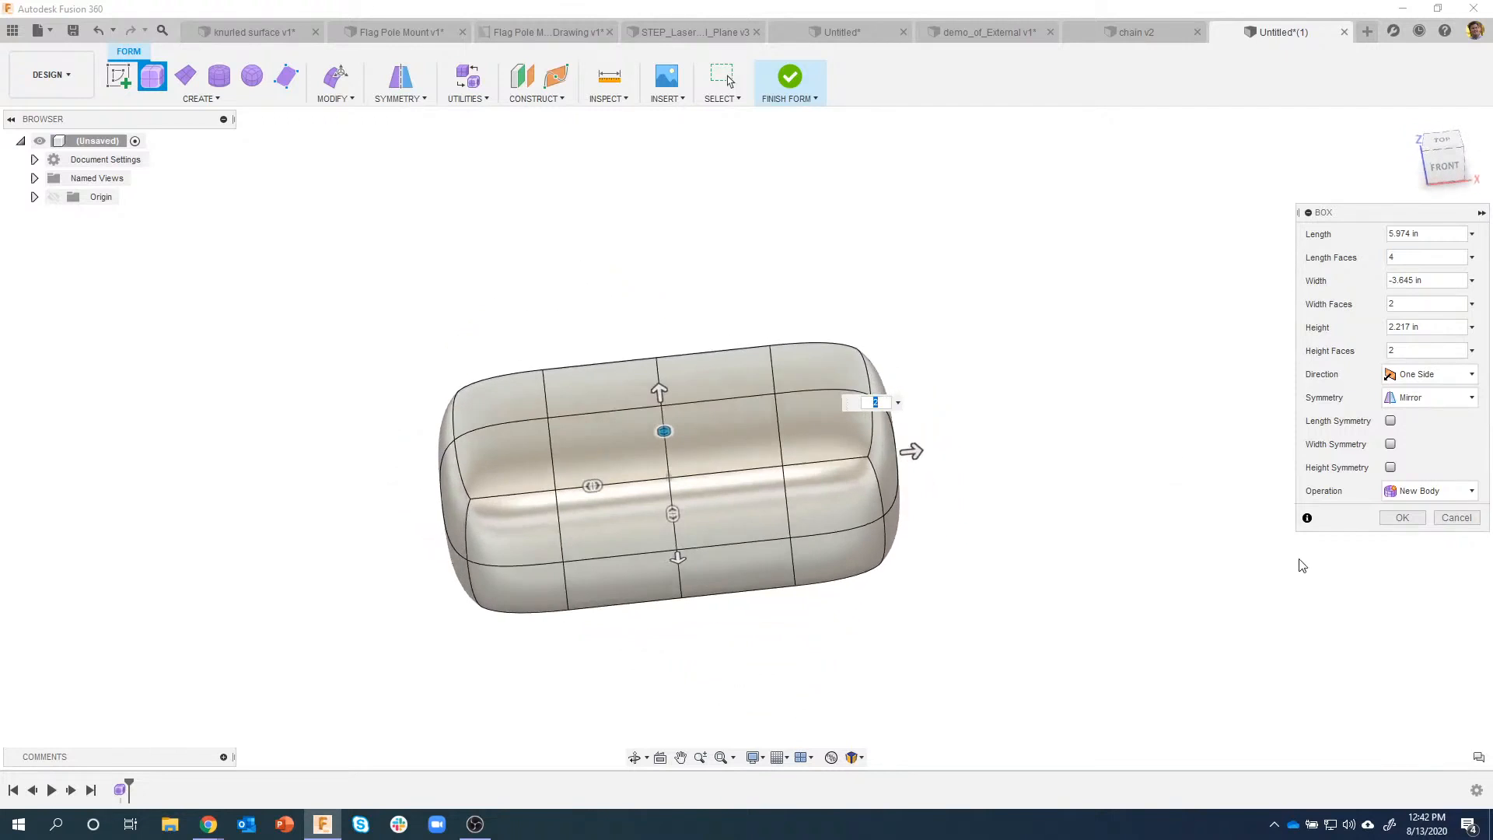
left_click(1401, 517)
middle_click_drag(971, 258, 676, 568, "shift")
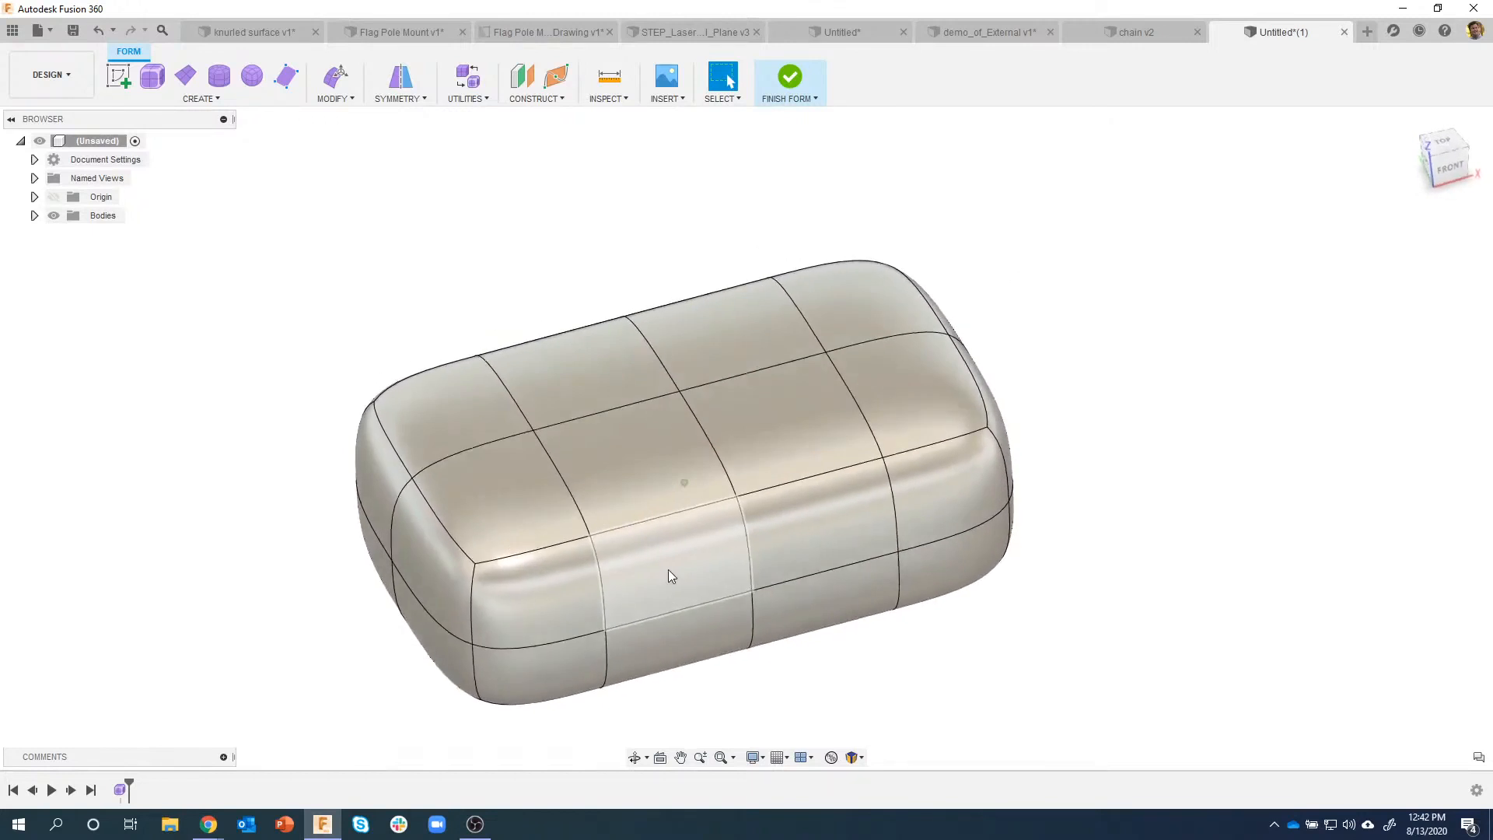
left_click(549, 546)
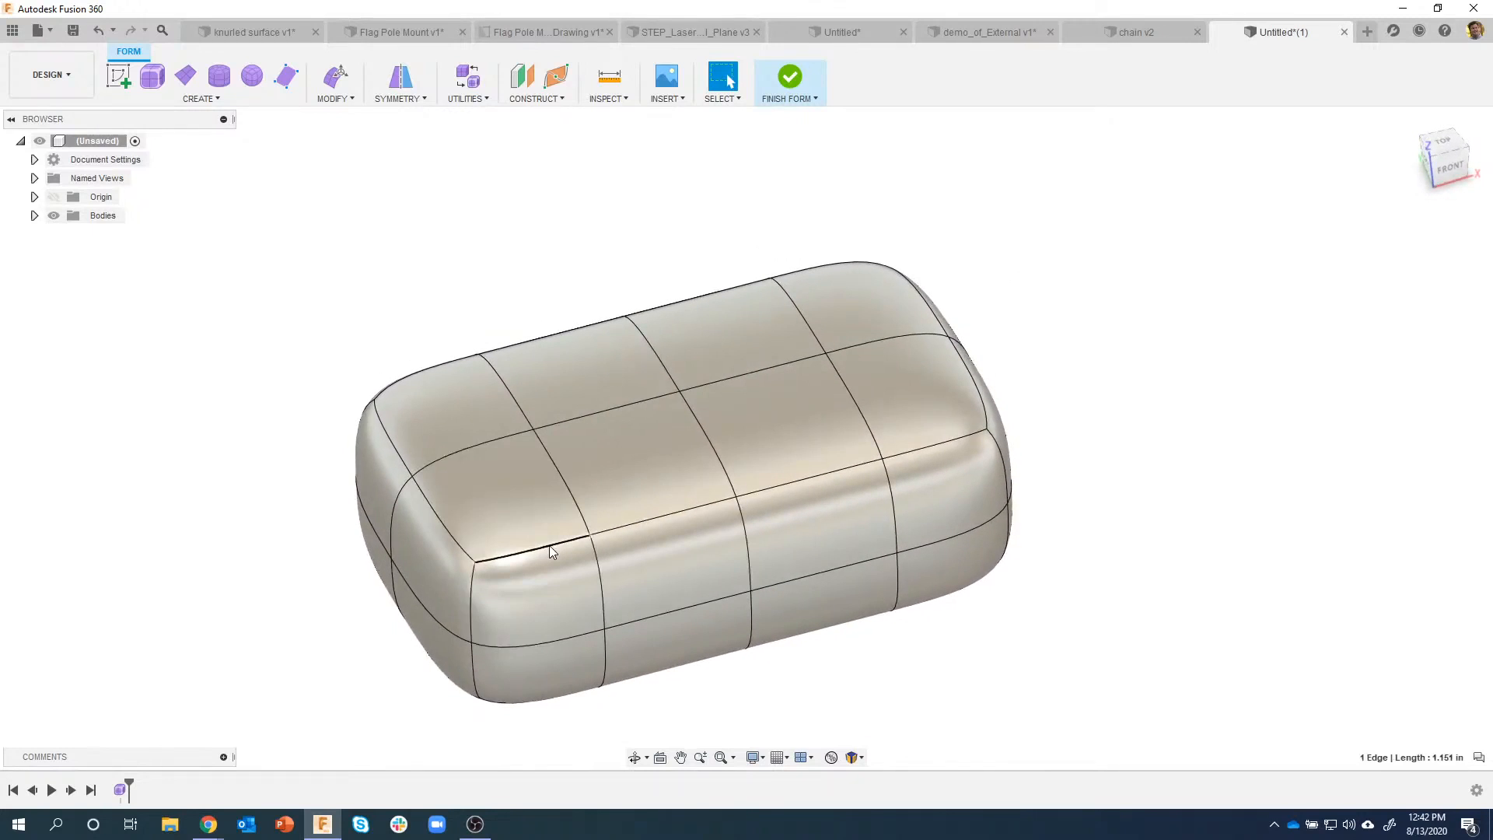
left_click(641, 523, "shift")
left_click(770, 493, "shift")
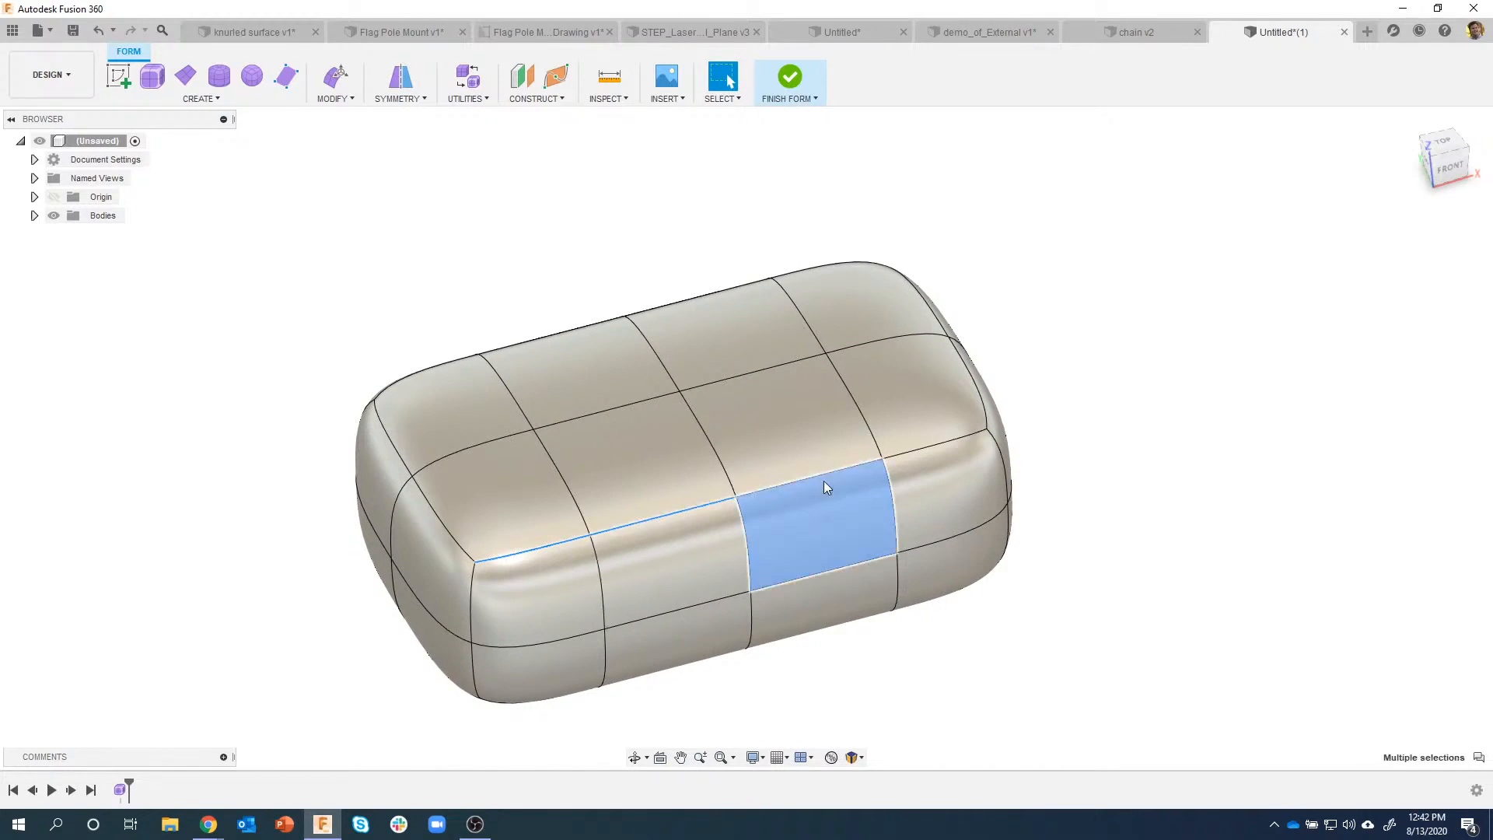
left_click(806, 492, "shift")
left_click(801, 482, "shift")
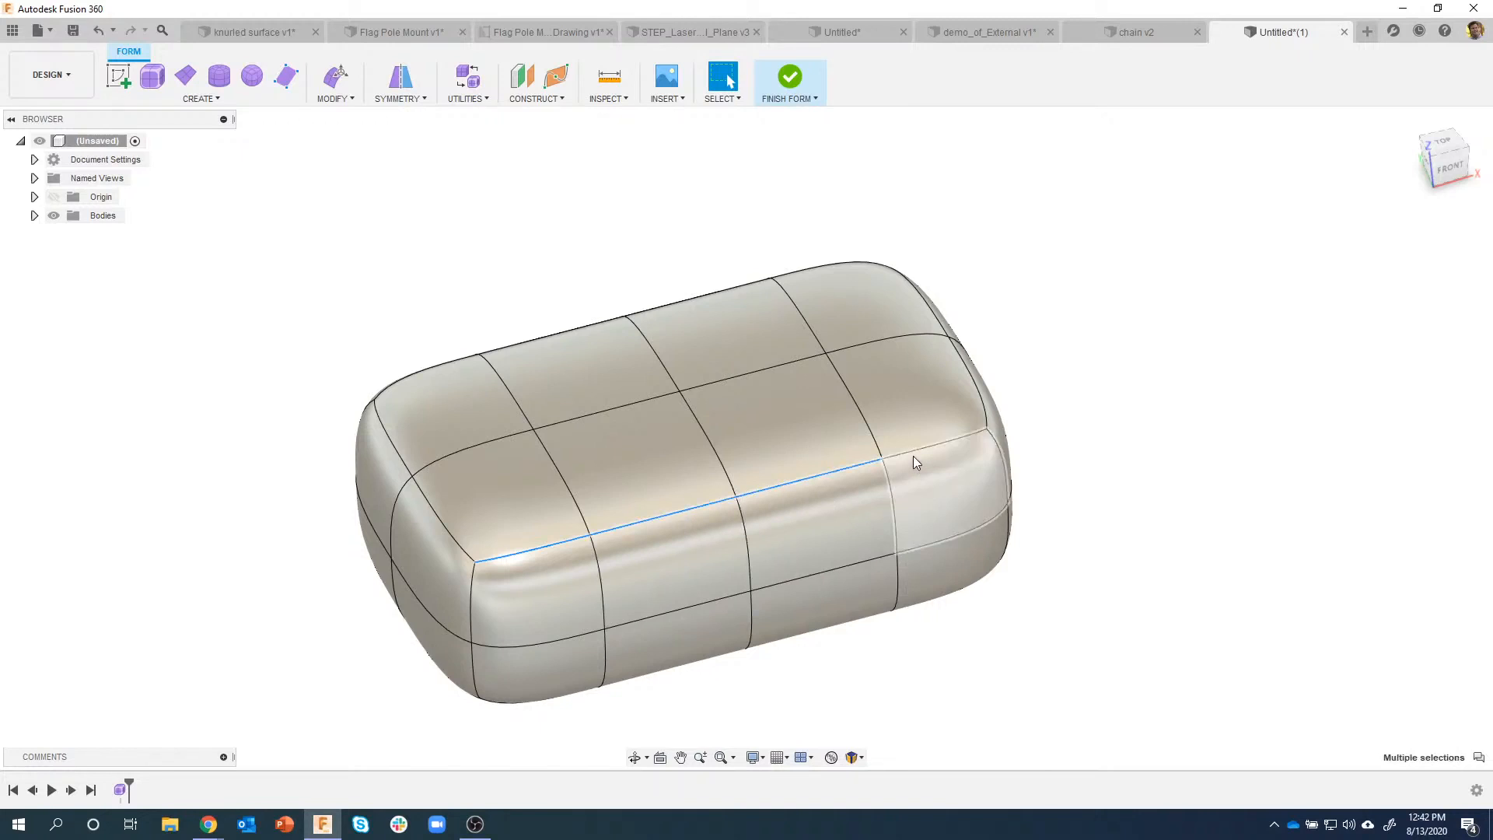
right_click(909, 454)
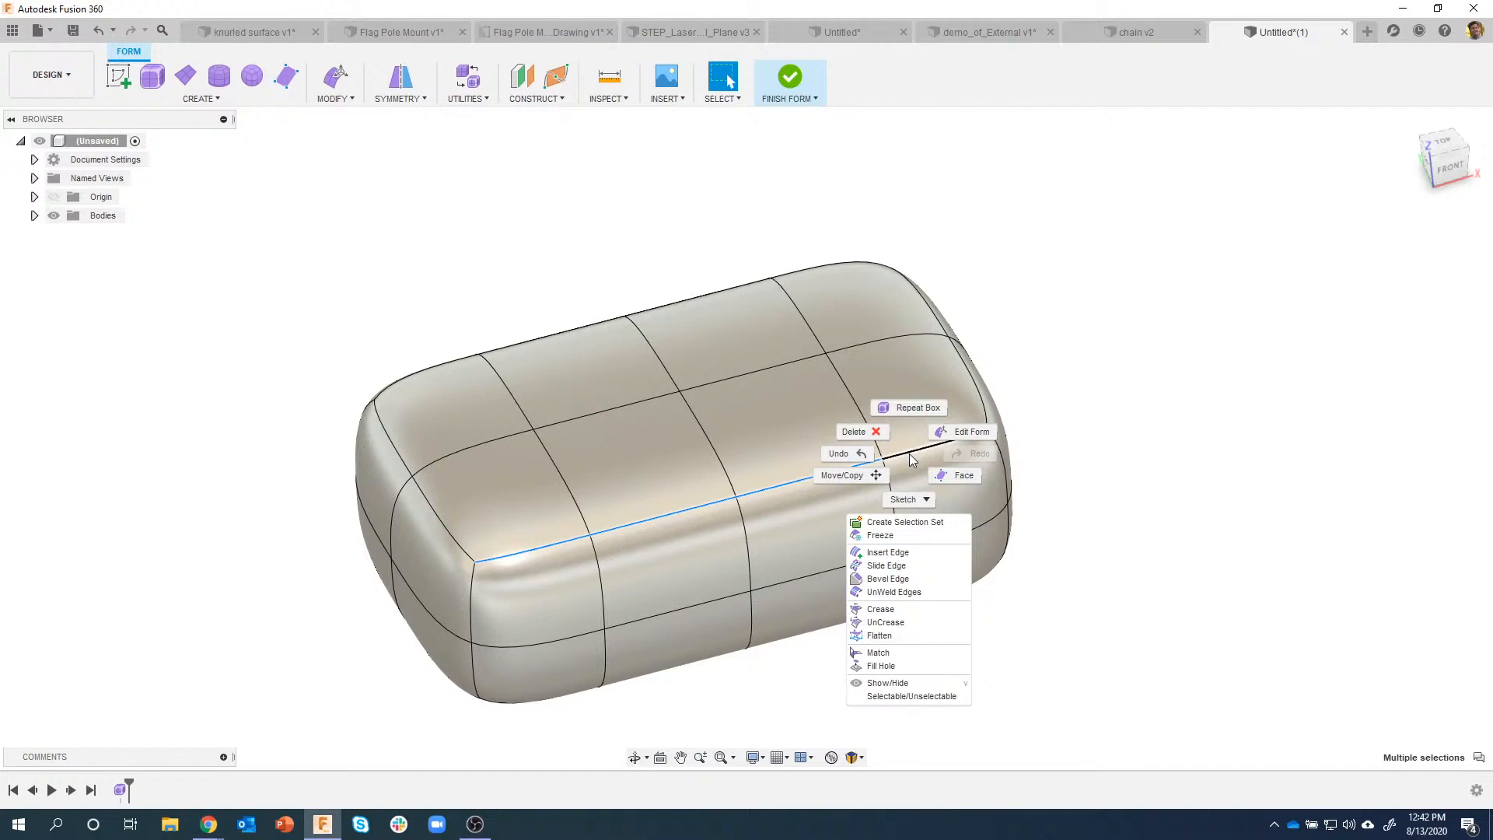
left_click(1017, 255)
left_click(1070, 285)
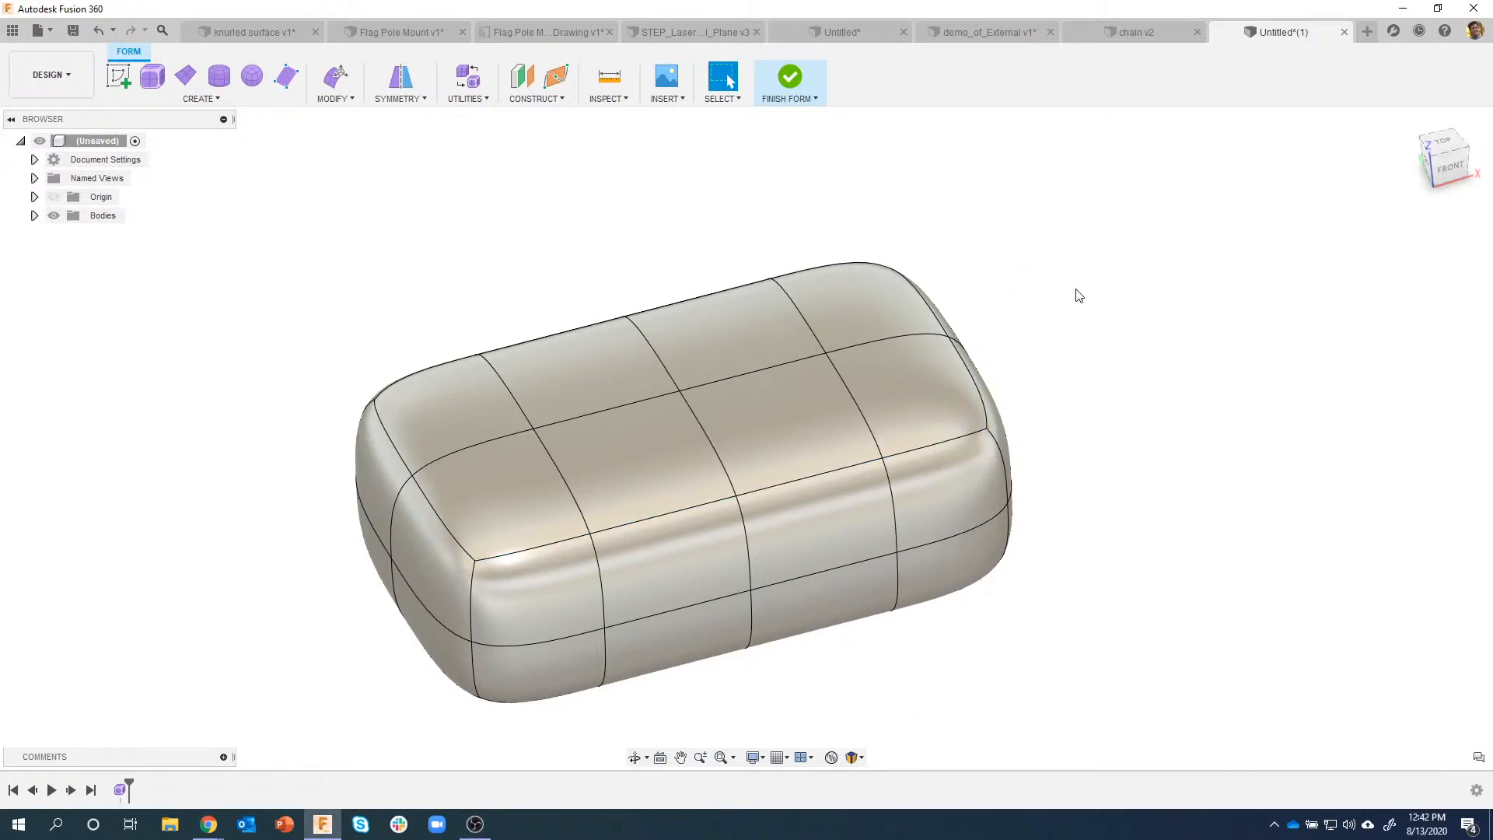
Step: Start Edit By Curve on the row of four T-spline edges along the box's top front edge
left_click(341, 100)
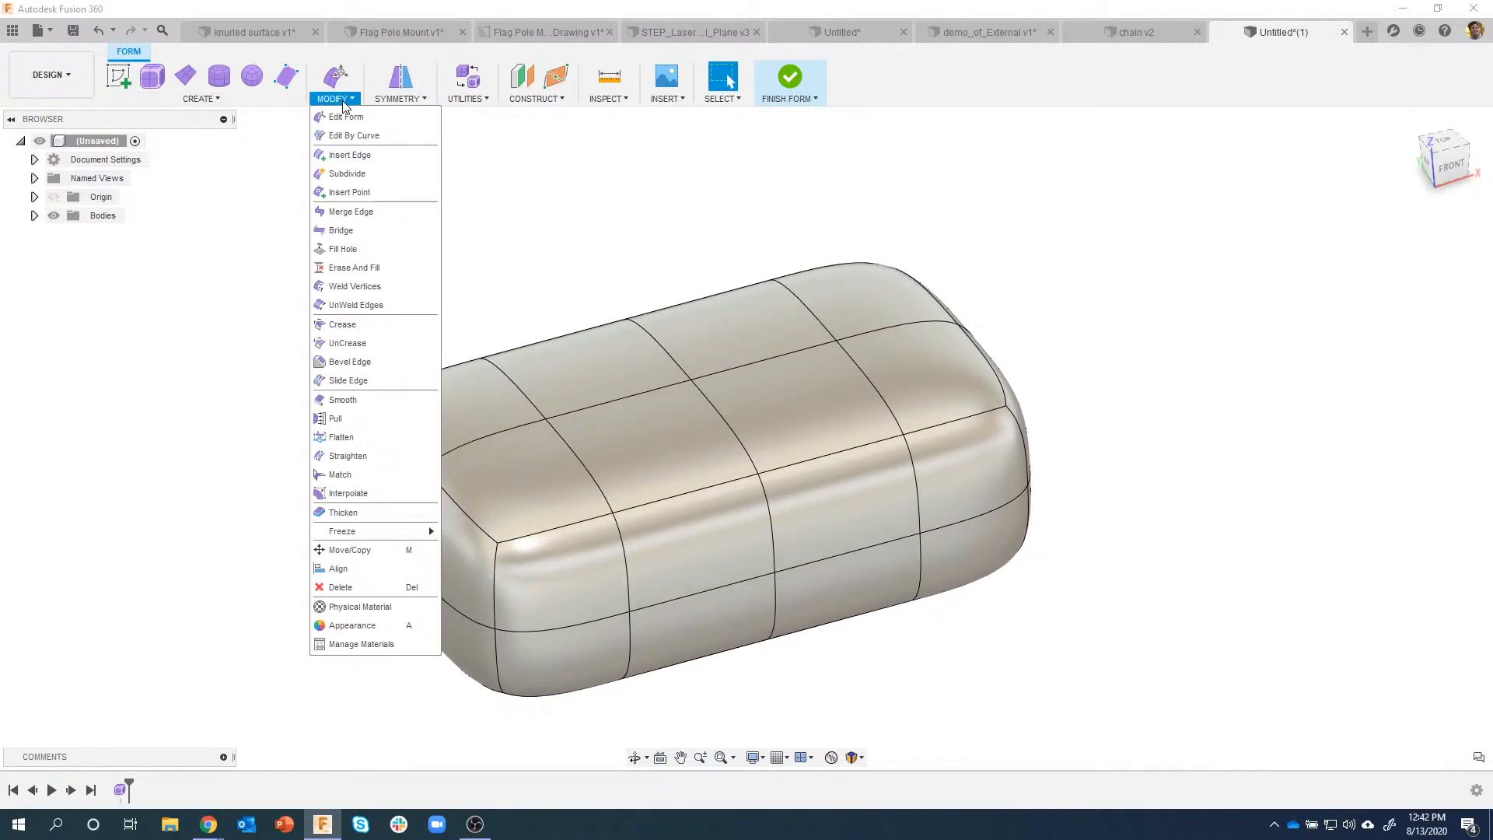
left_click(388, 142)
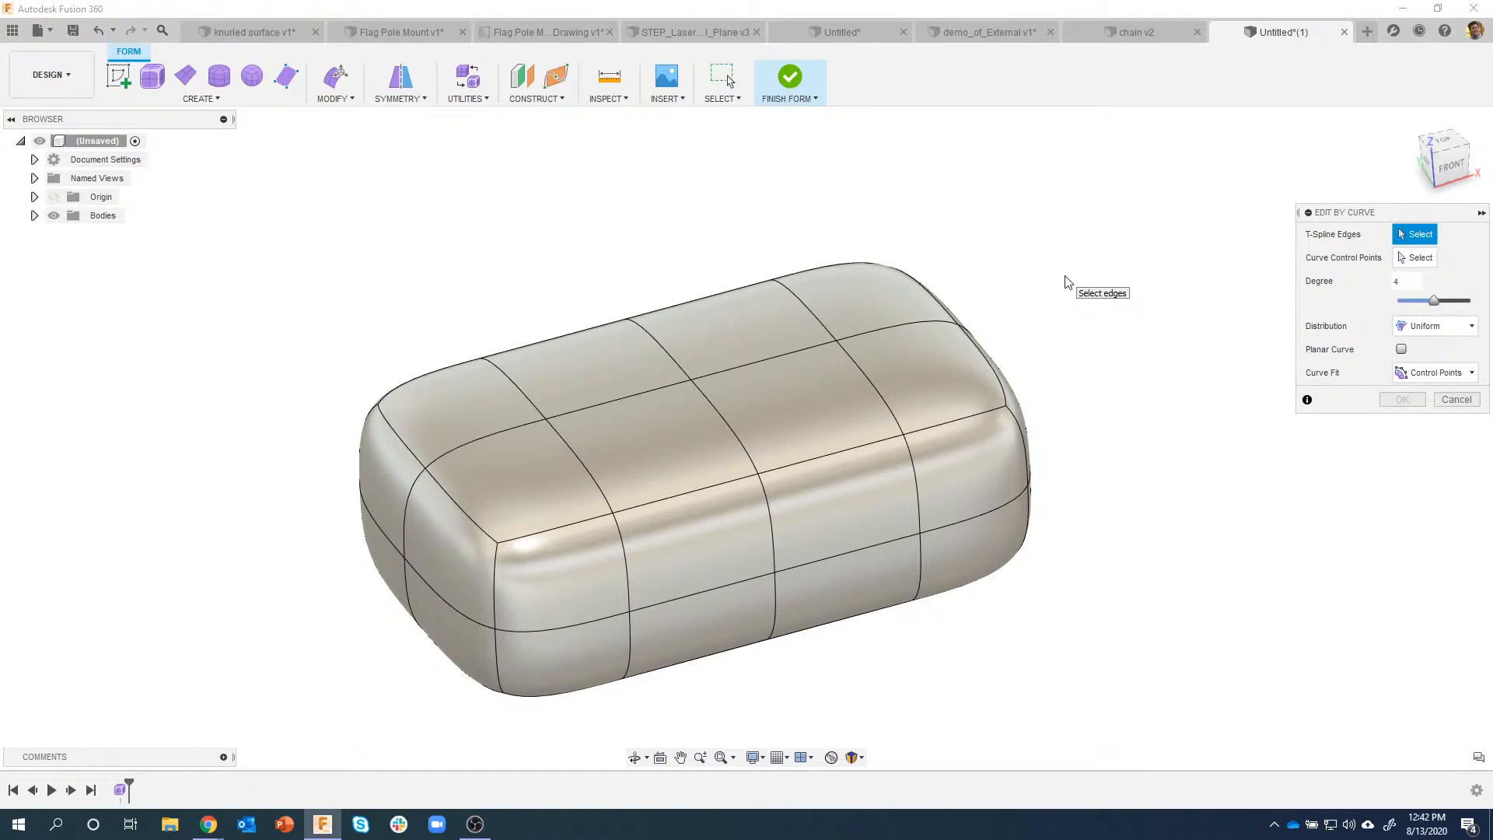
scroll(810, 326, "down", 2)
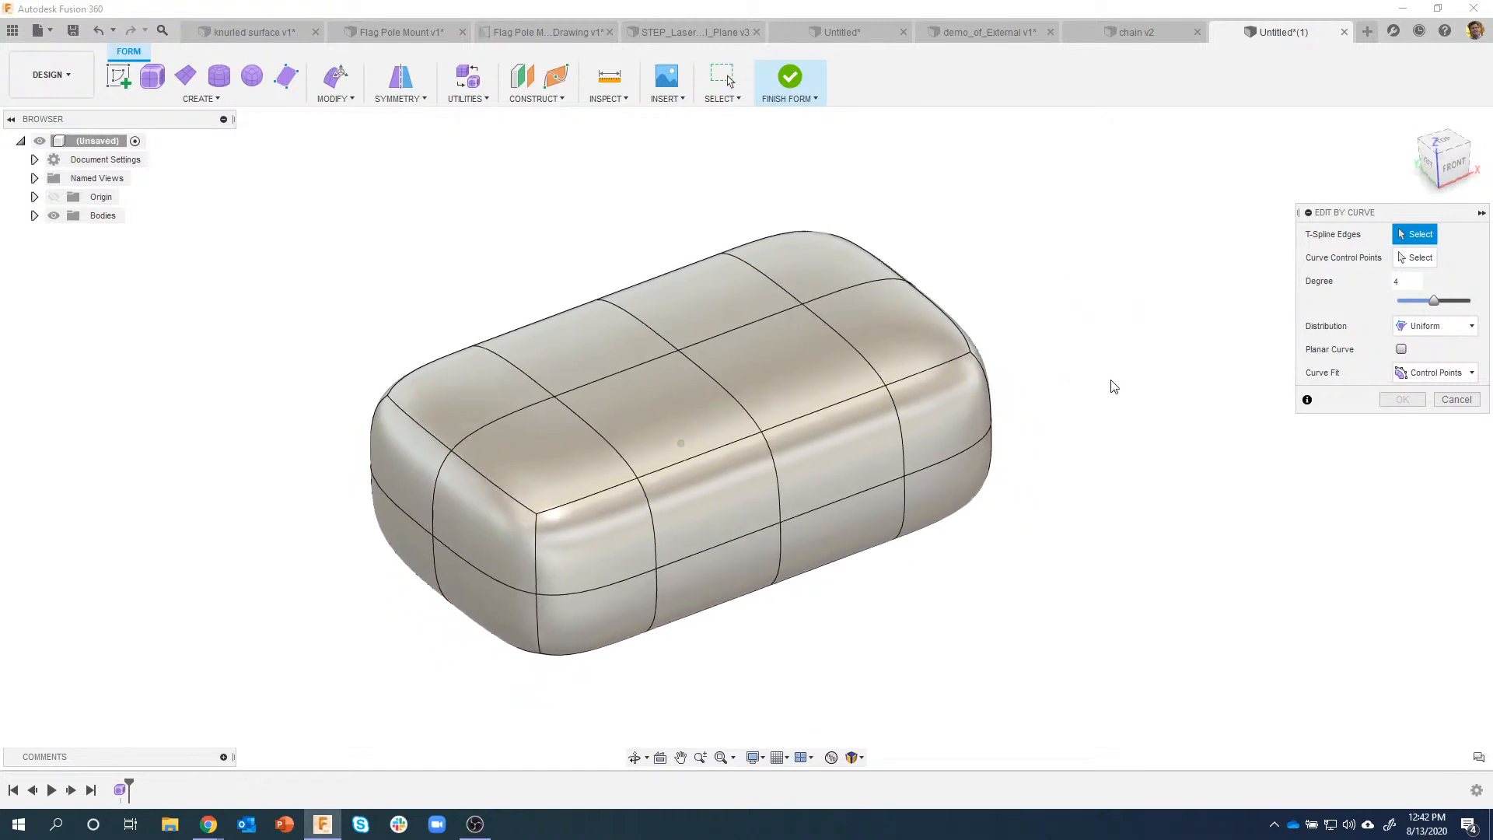
scroll(1100, 384, "up", 2)
middle_click_drag(1094, 403, 1140, 293, "shift")
left_click(867, 413)
double_click(498, 500)
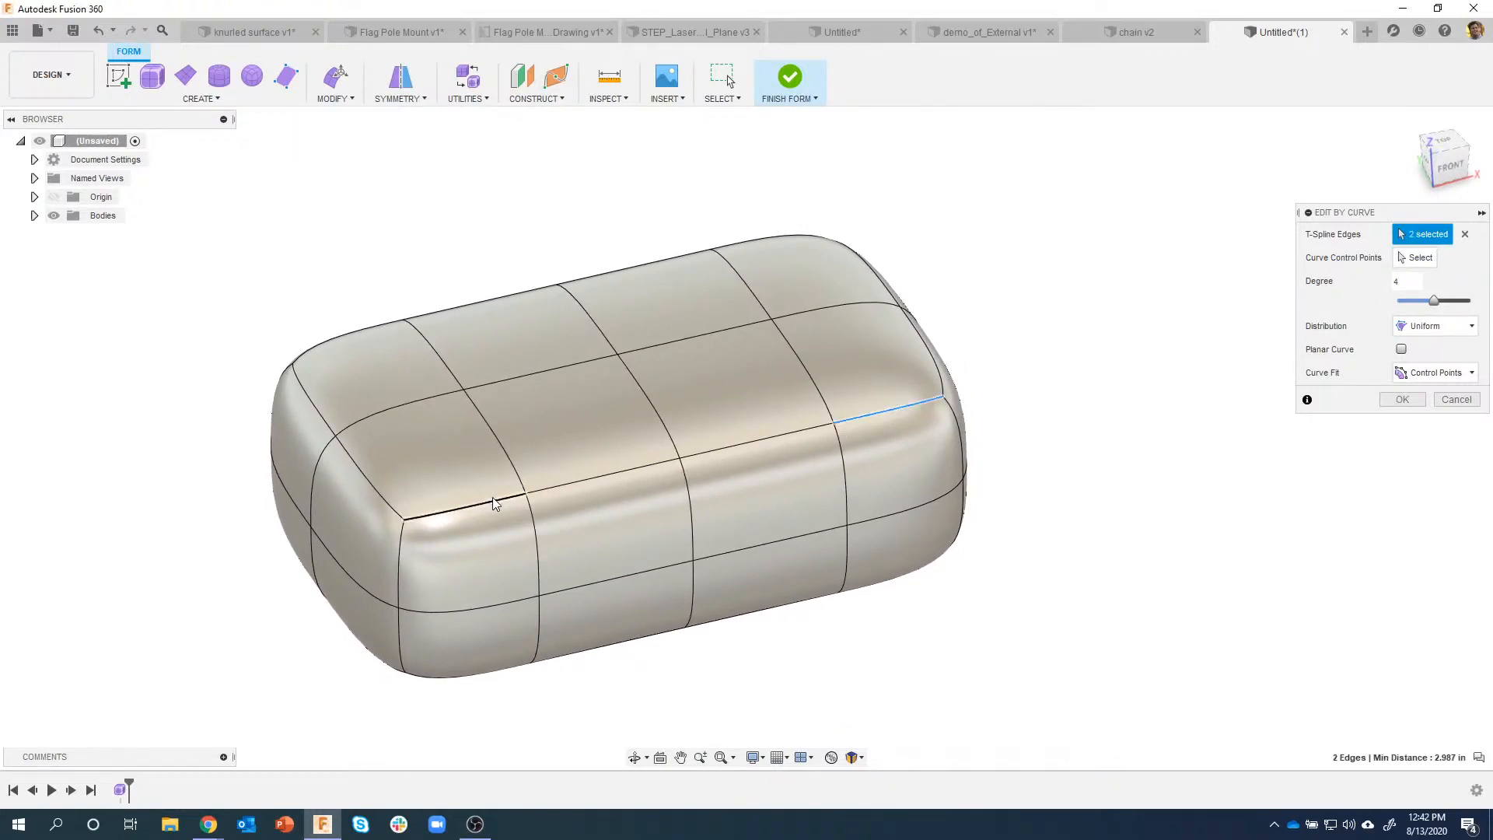
middle_click_drag(1136, 553, 446, 587, "shift")
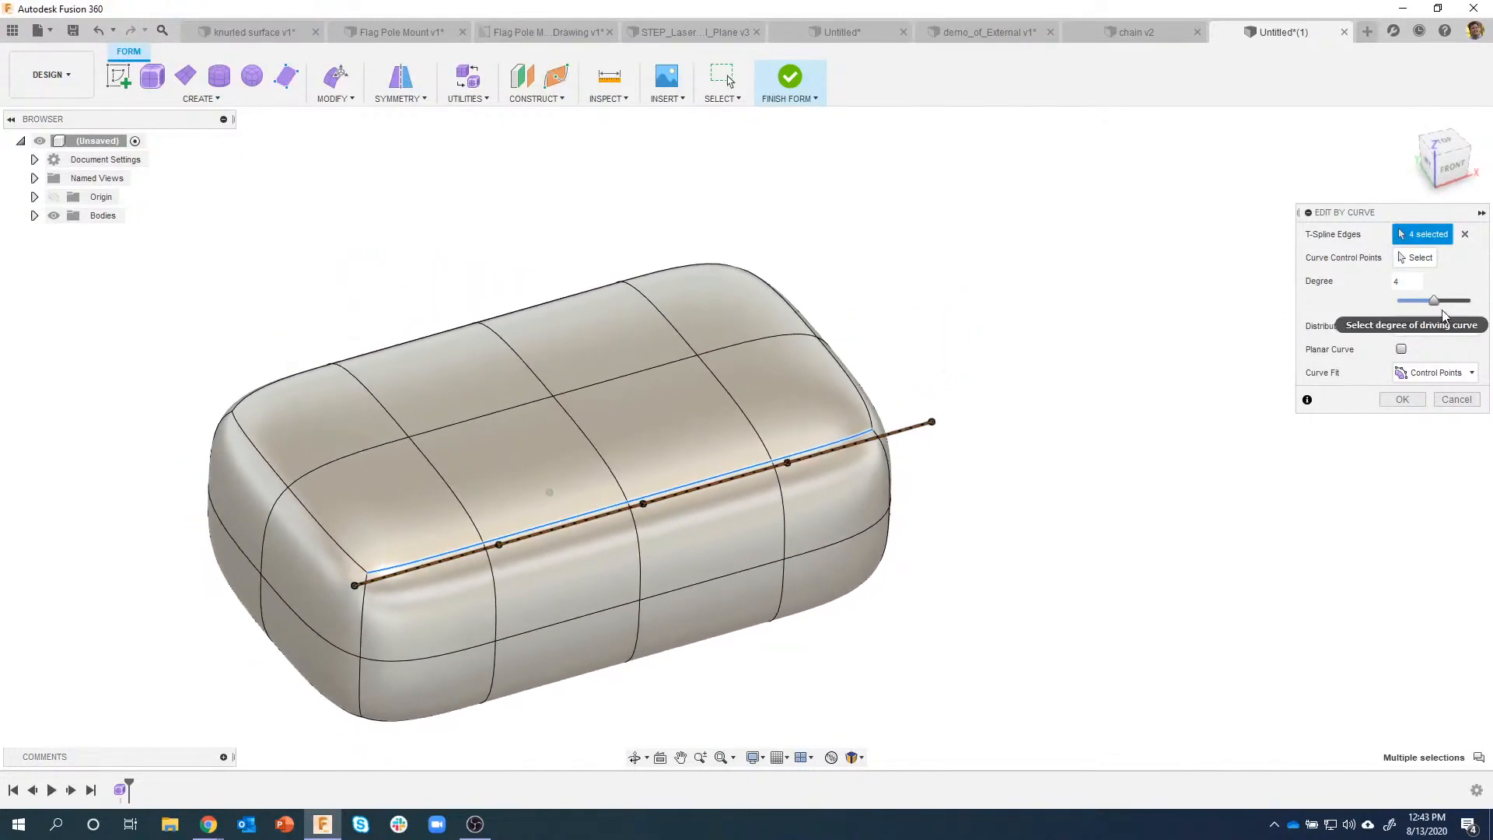
Step: Set the driving curve's degree to 3 and its curve fit to Surface Points
left_click_drag(1436, 301, 1426, 302)
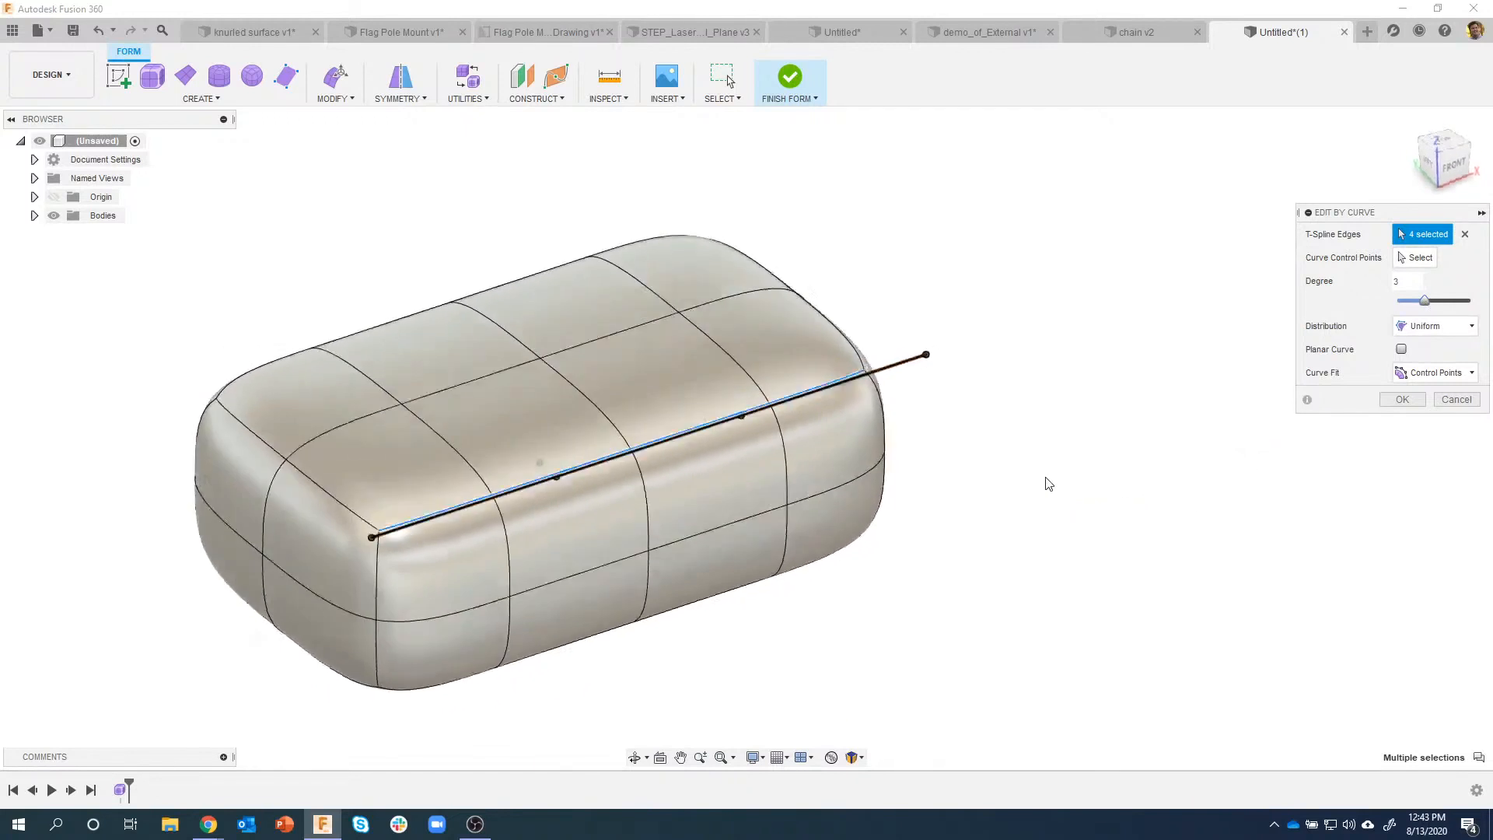
left_click(1437, 372)
left_click(1427, 393)
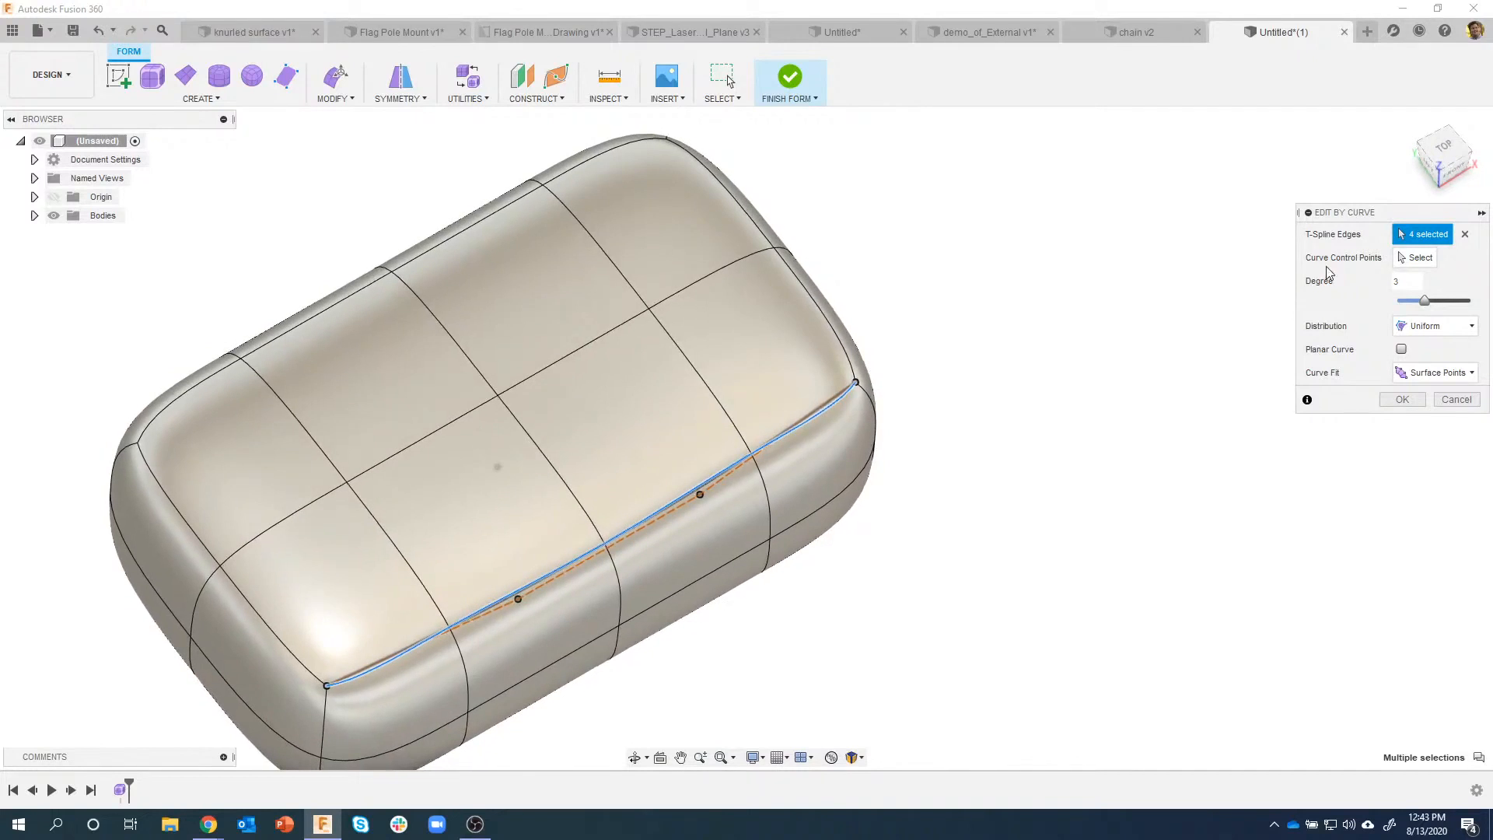
Step: Pull the curve's two inner control points outward from the front of the box by about 1.4 and 0.97 in
left_click(1416, 261)
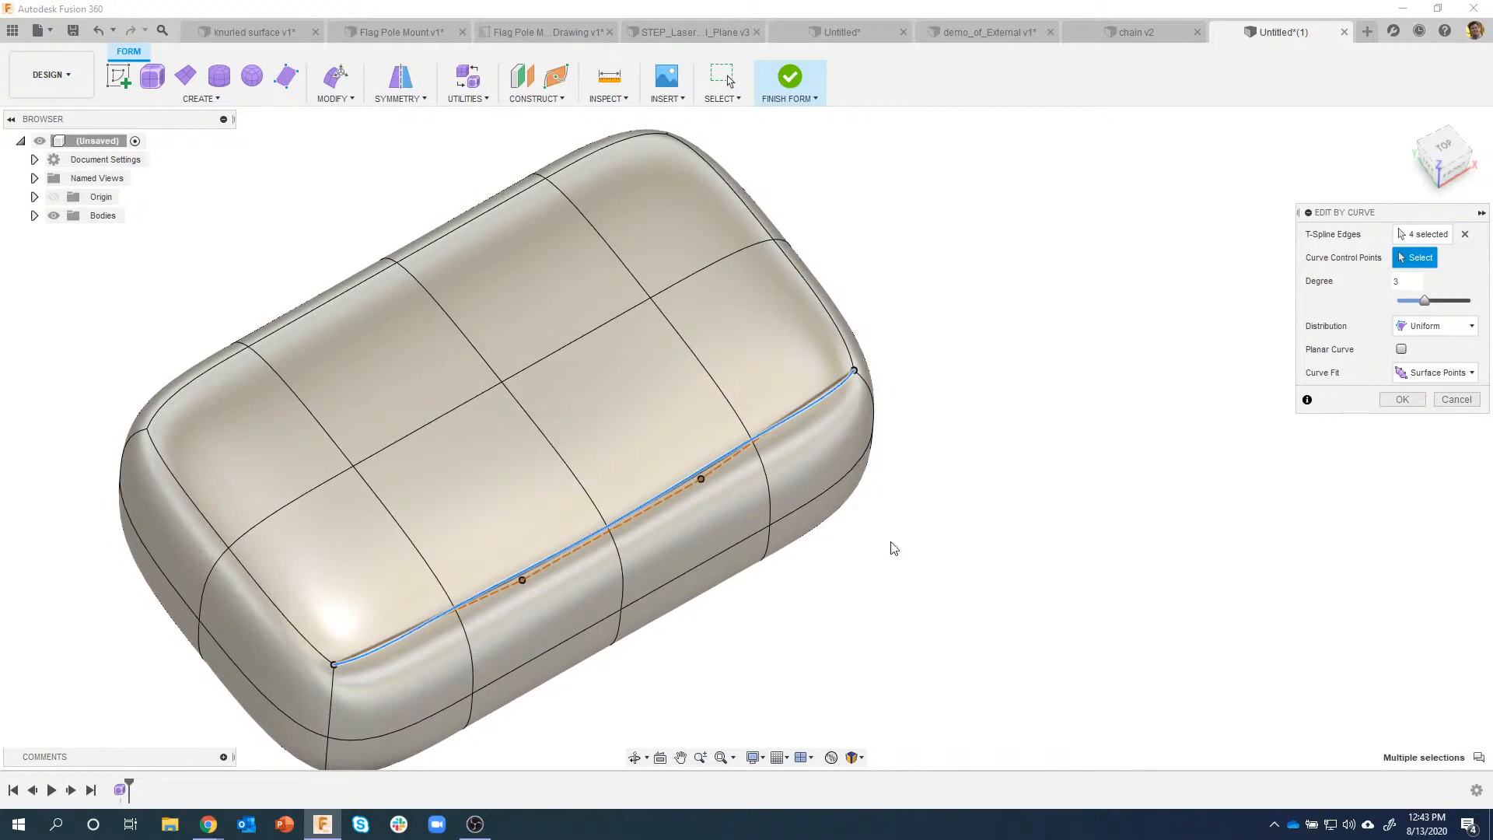
left_click(701, 480)
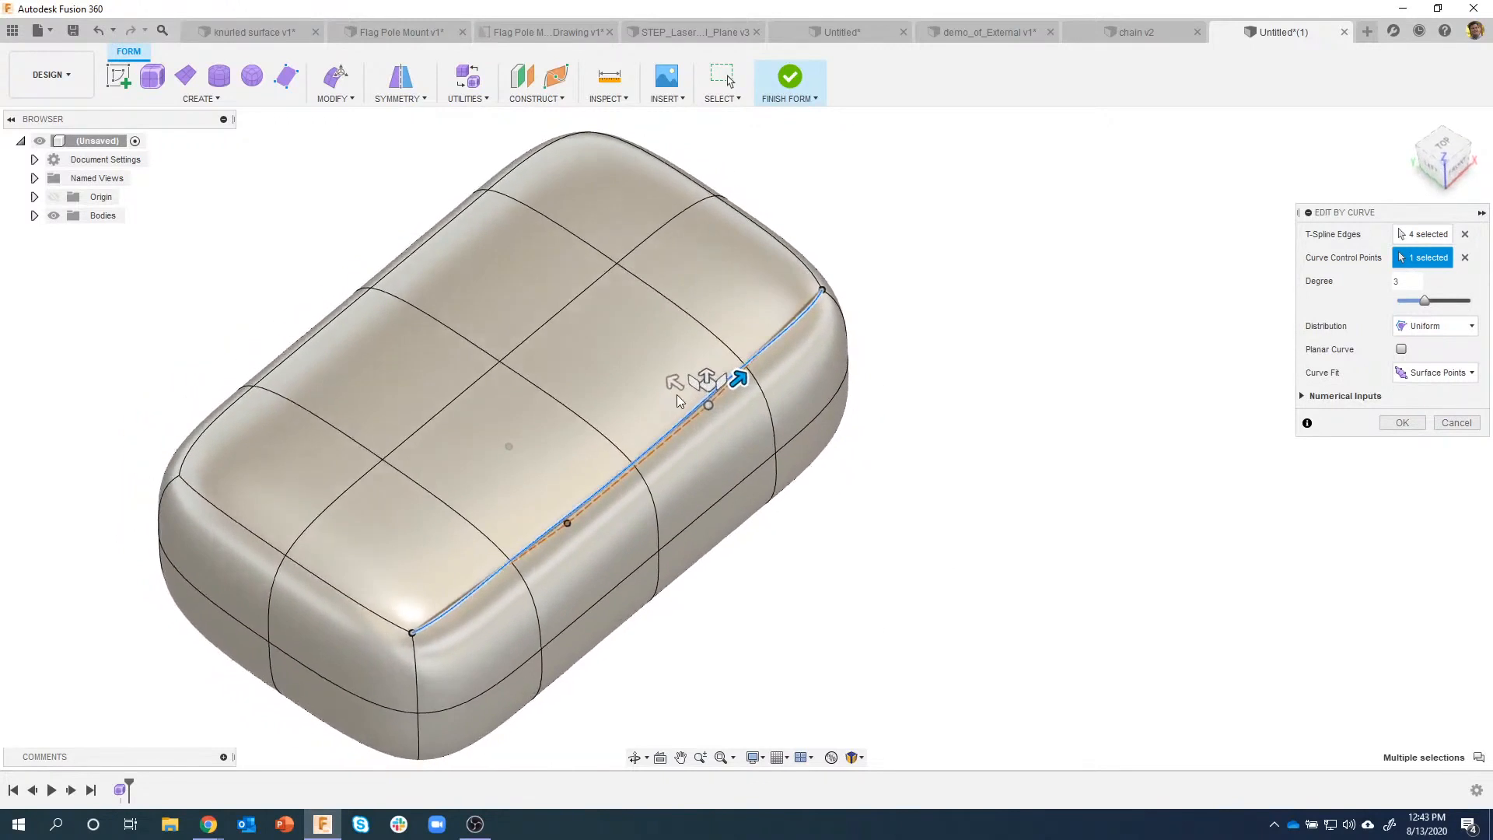
left_click_drag(672, 374, 785, 472)
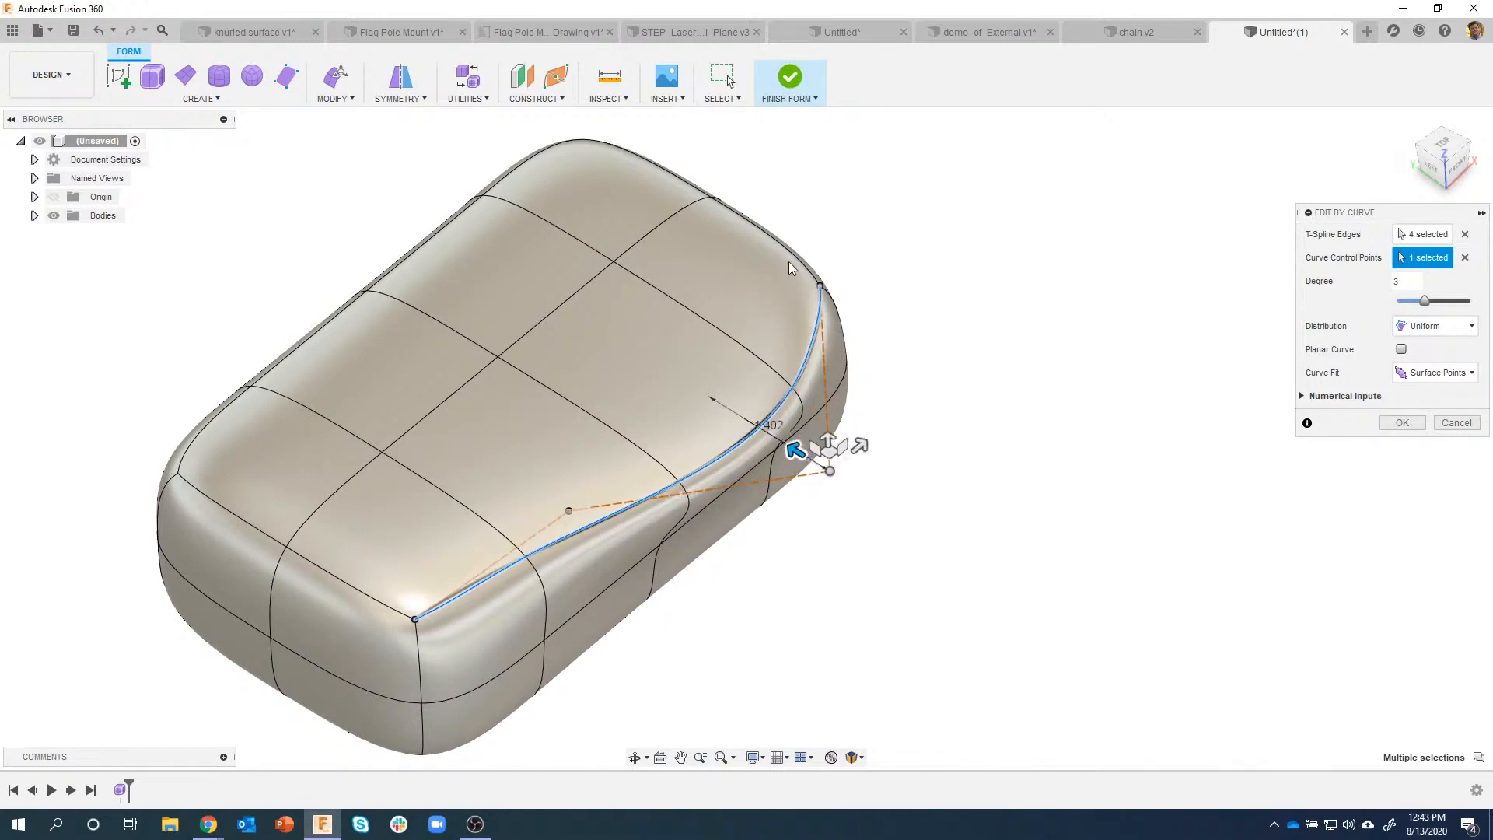
middle_click_drag(644, 478, 722, 510, "shift")
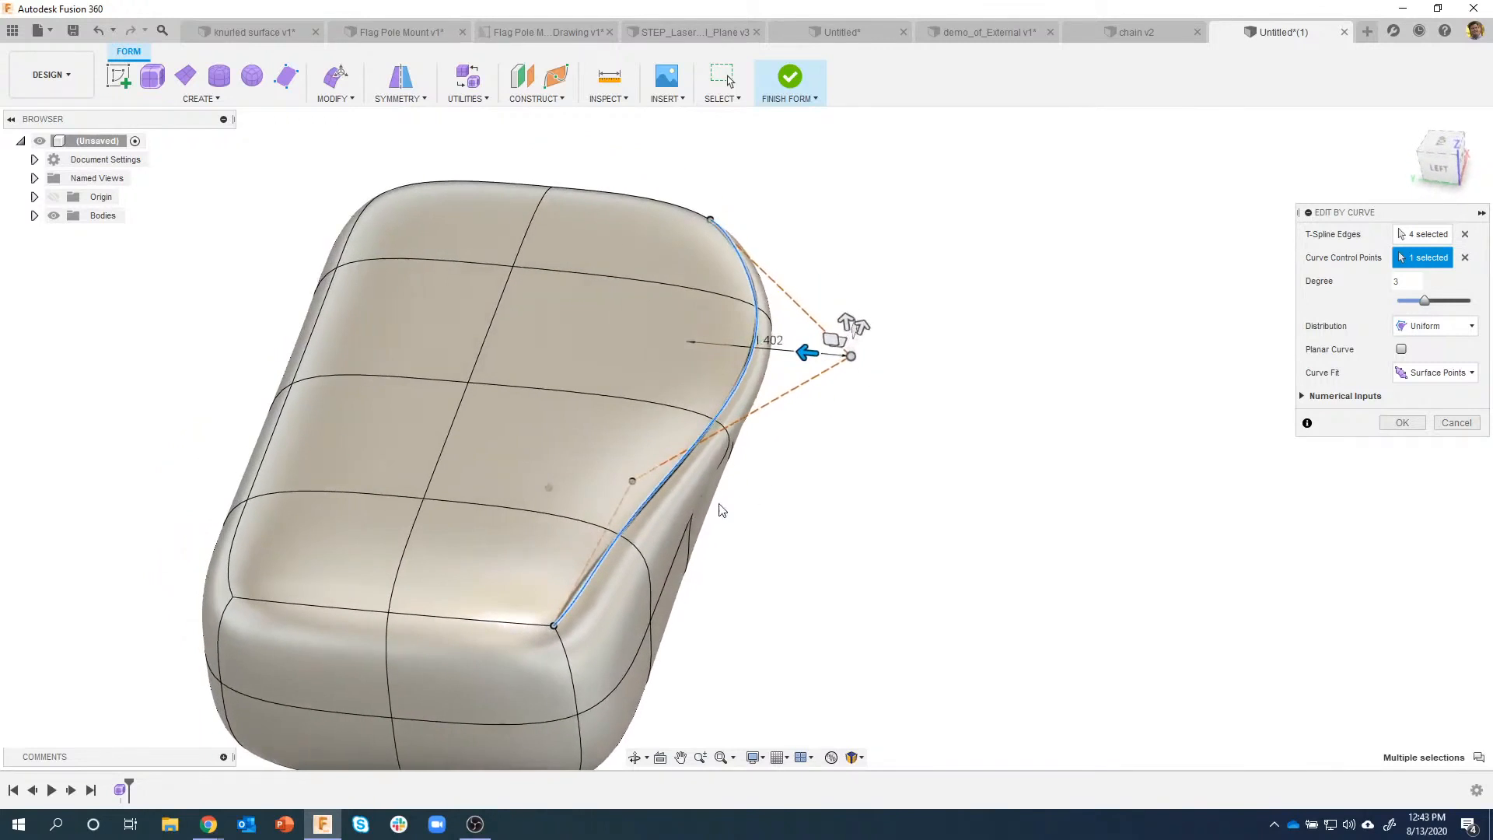
left_click(633, 483)
left_click_drag(634, 483, 700, 550)
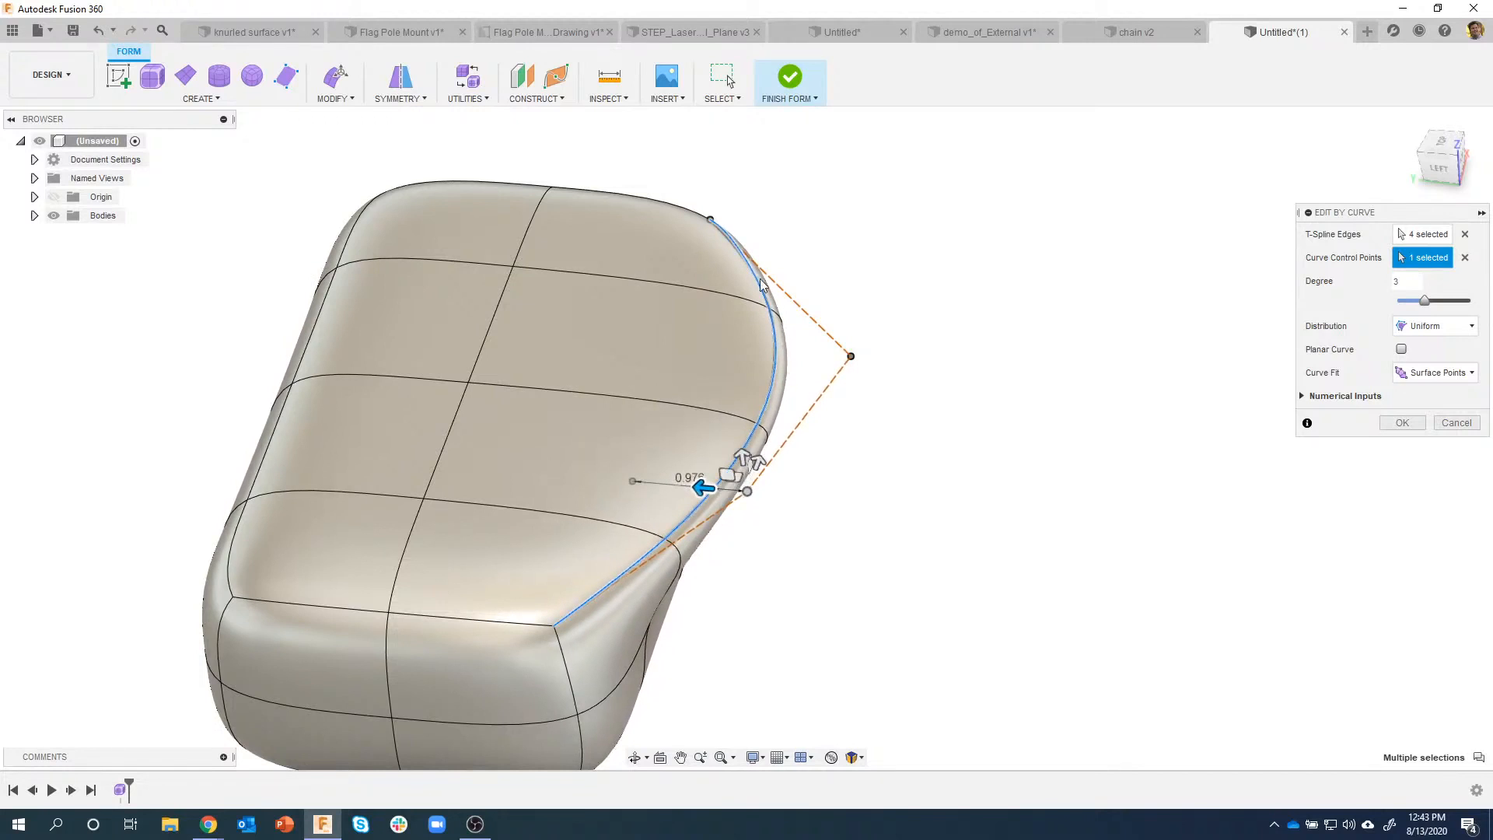
middle_click_drag(663, 539, 762, 418, "shift")
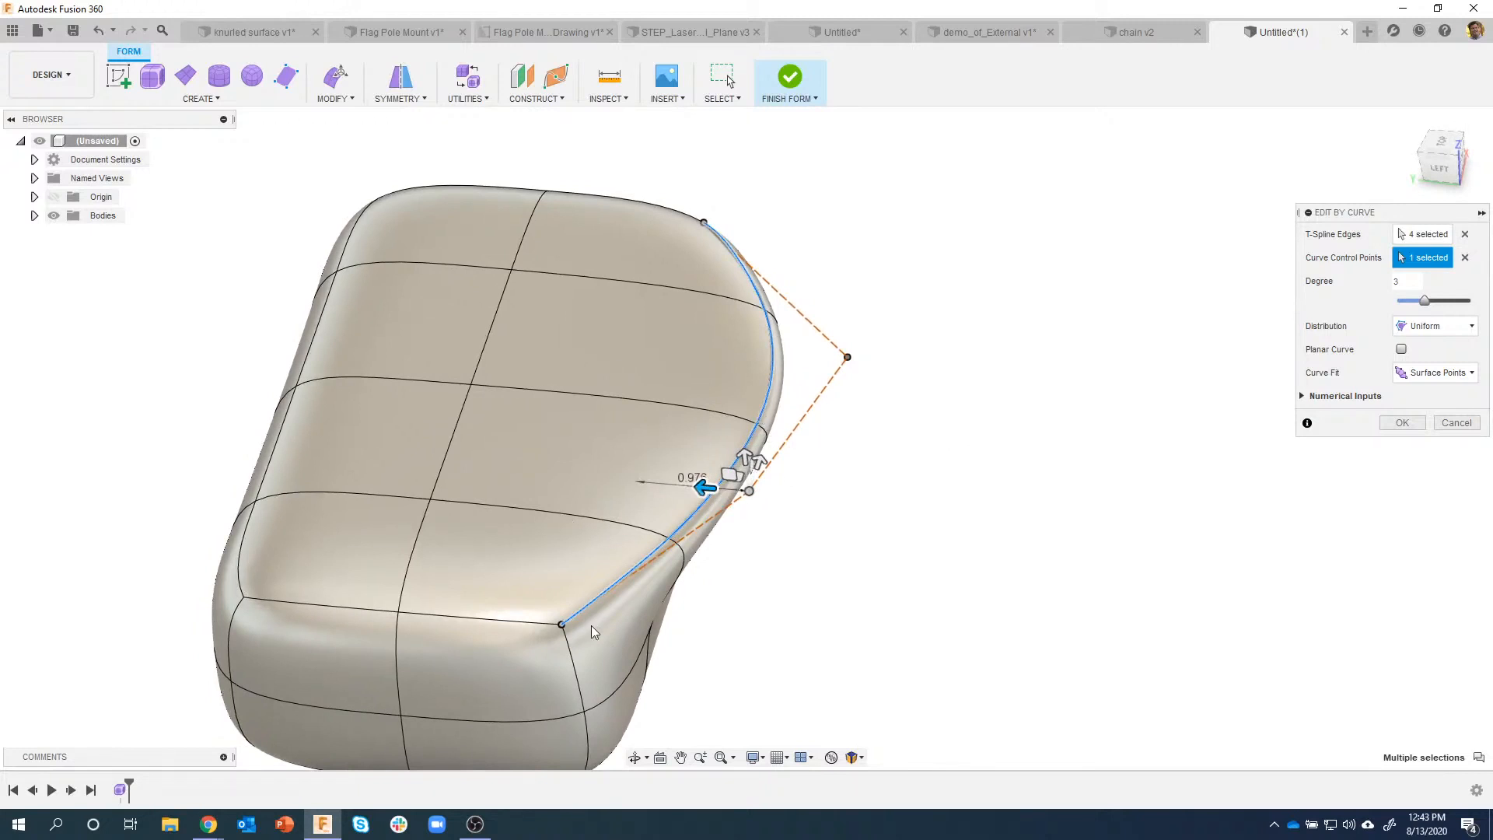
Step: Move the right inner control point back in by about 0.41 in and readjust the left inner control point's position
middle_click_drag(681, 217, 840, 380, "shift")
left_click(839, 372)
left_click_drag(799, 362, 752, 359)
middle_click_drag(788, 347, 761, 314, "shift")
middle_click_drag(778, 475, 731, 510, "shift")
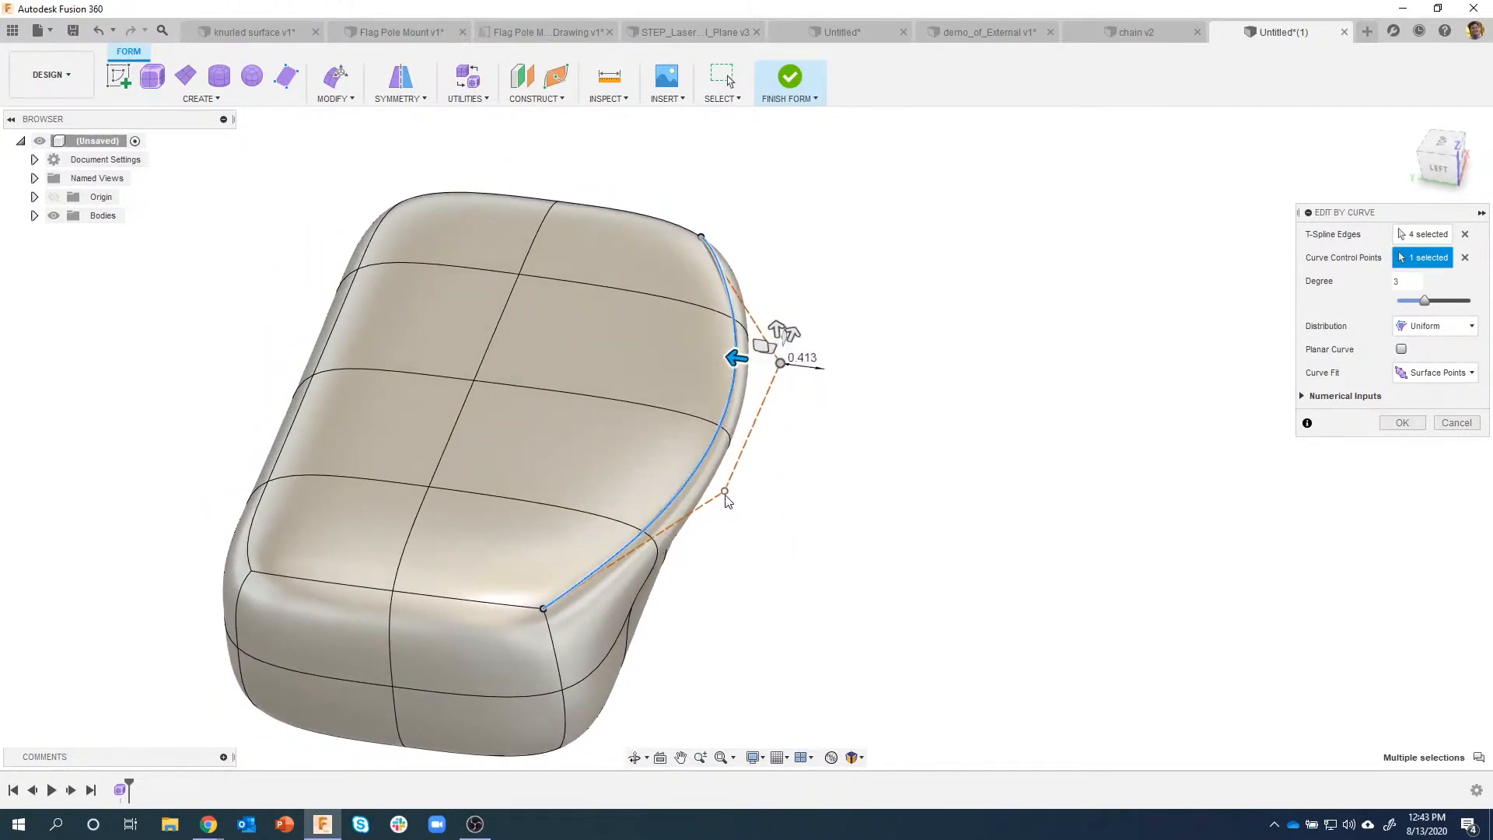
left_click(724, 492)
left_click_drag(681, 486, 597, 435)
middle_click_drag(729, 443, 669, 627, "shift")
left_click_drag(668, 627, 627, 620)
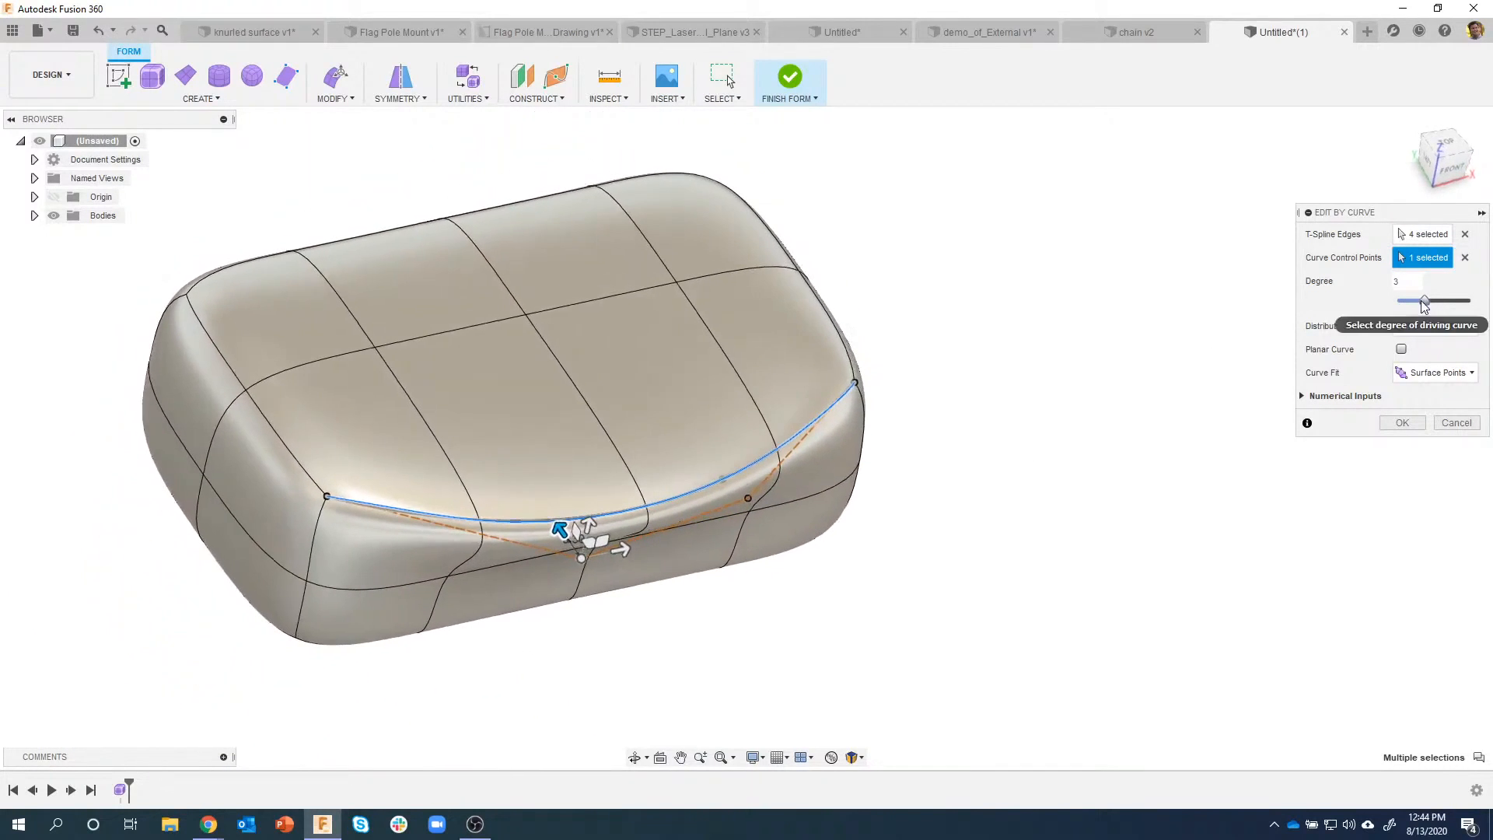
Step: Try degree 1, raise it to 5, and reshape the curve with its middle points pulled outward and the points beside its ends pulled inward
left_click_drag(1425, 300, 1405, 301)
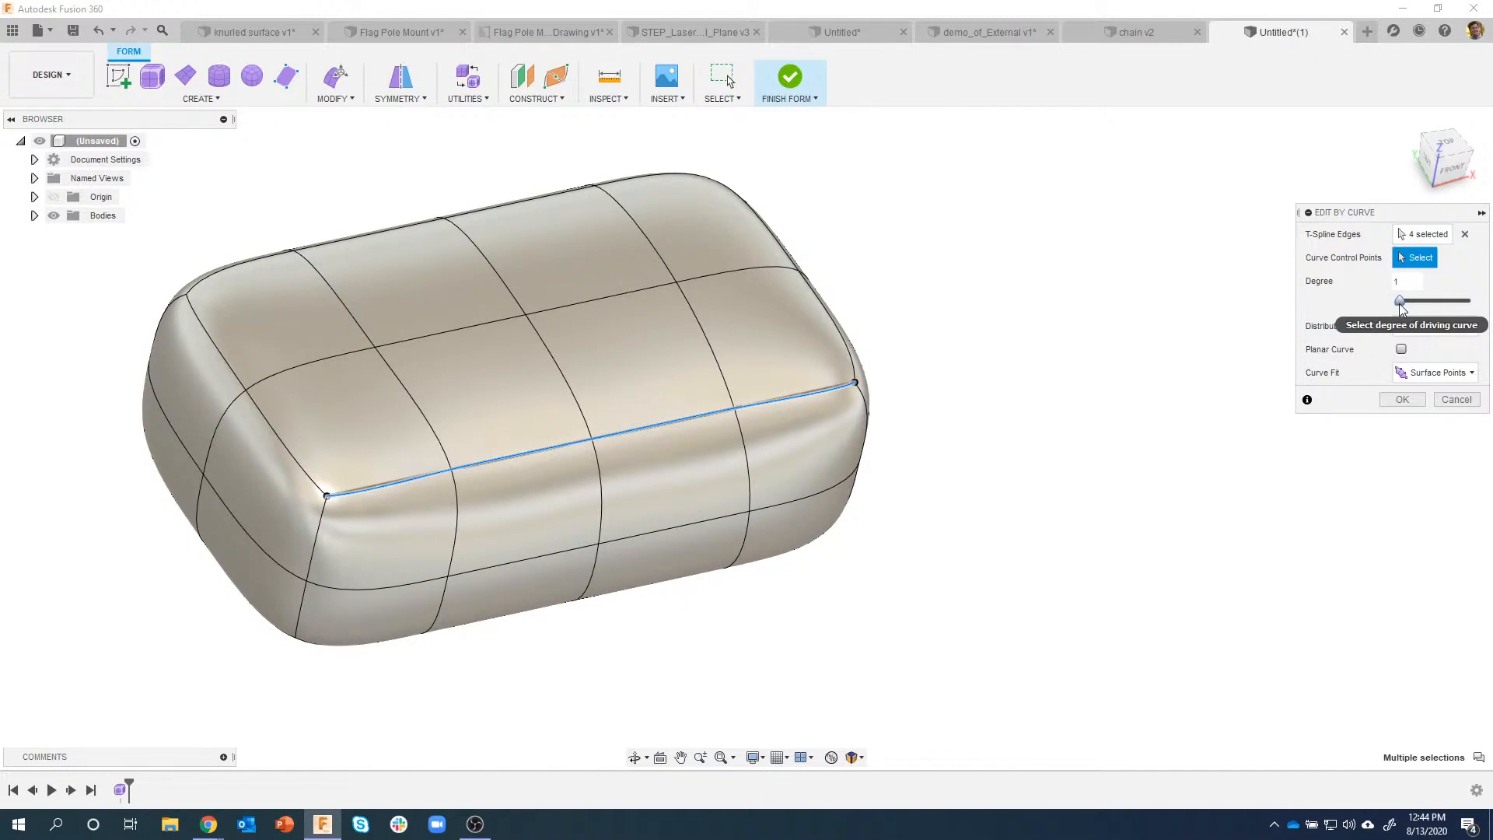
left_click_drag(1412, 303, 1450, 308)
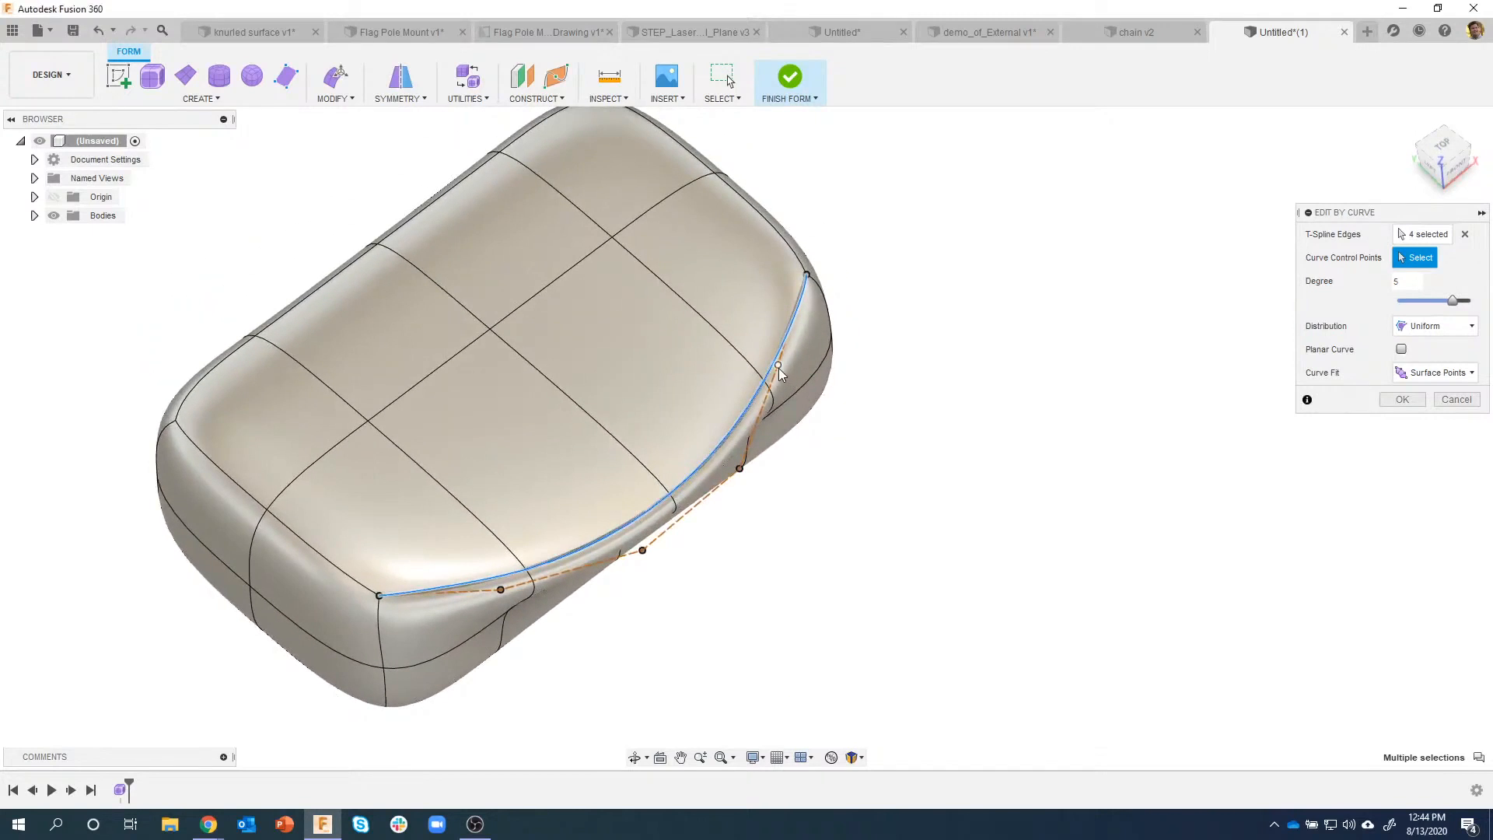
left_click(778, 366)
left_click_drag(740, 355, 685, 307)
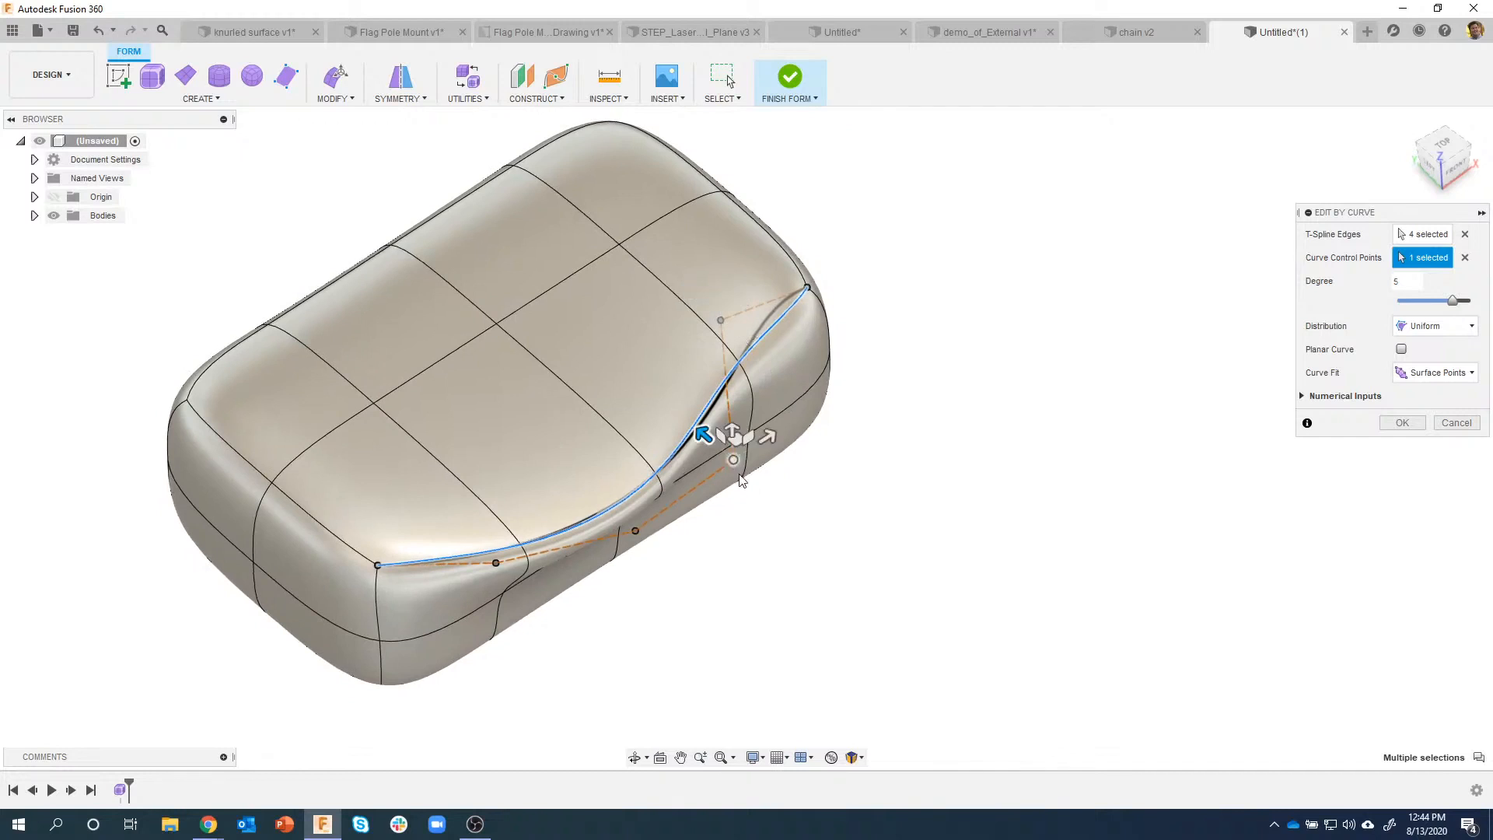
left_click_drag(735, 477, 753, 513)
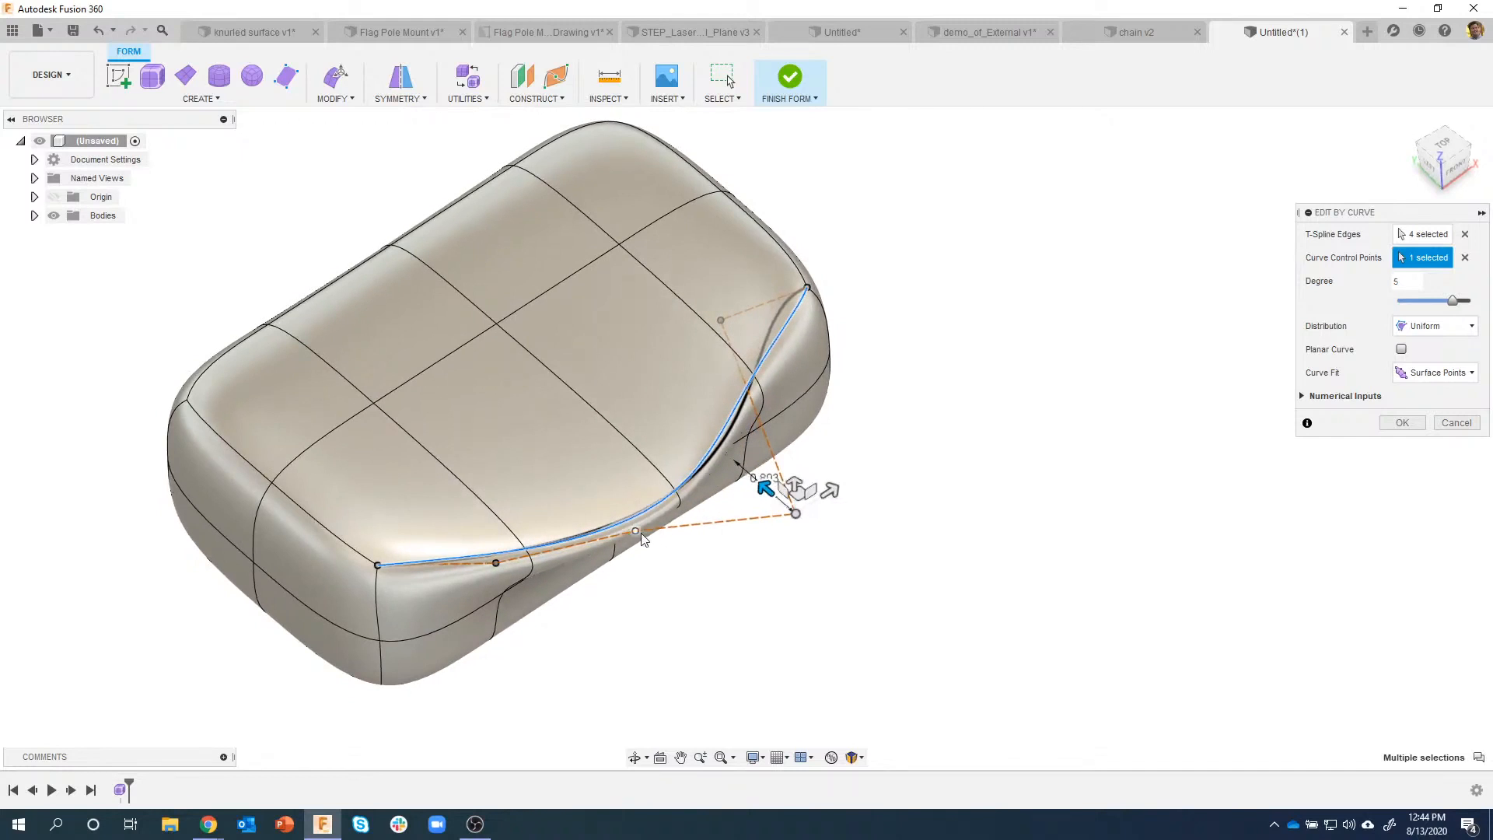
left_click_drag(604, 507, 626, 582)
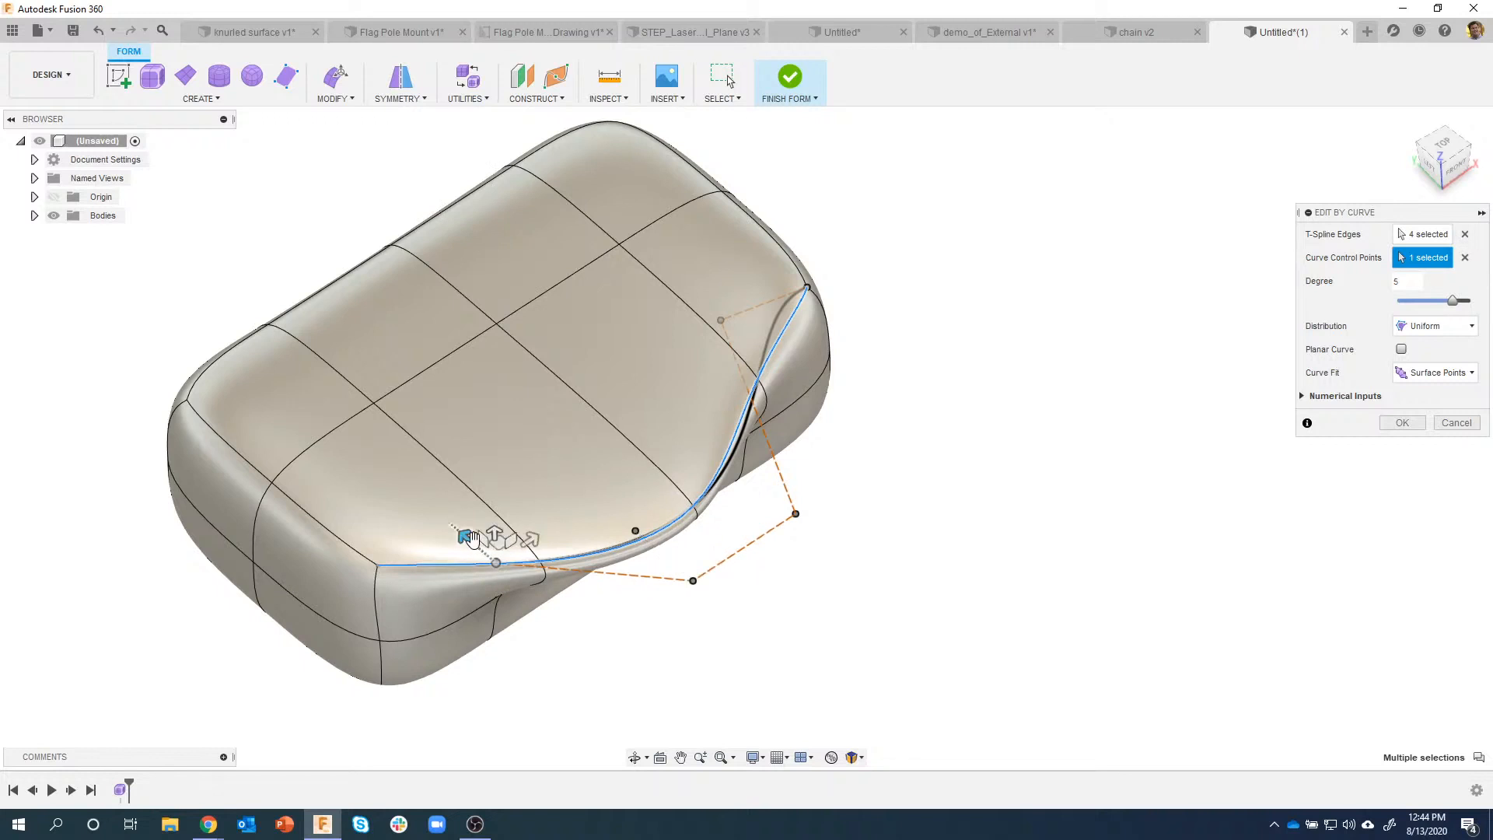
left_click_drag(470, 537, 422, 510)
middle_click_drag(930, 293, 825, 437, "shift")
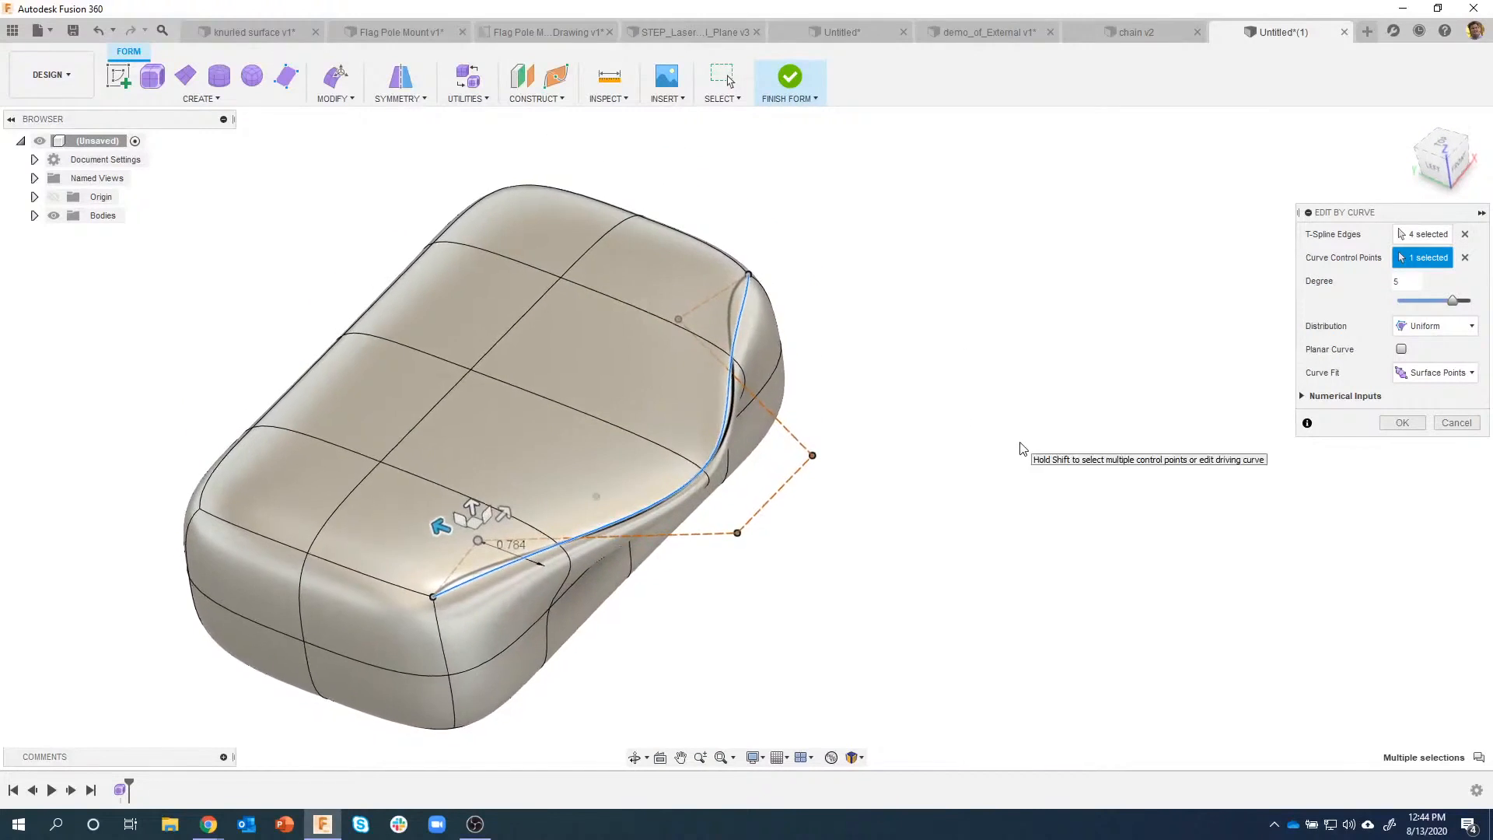
Step: Compare the Edge Length and Uniform distributions on the driving curve, finishing with Edge Length
left_click(1427, 331)
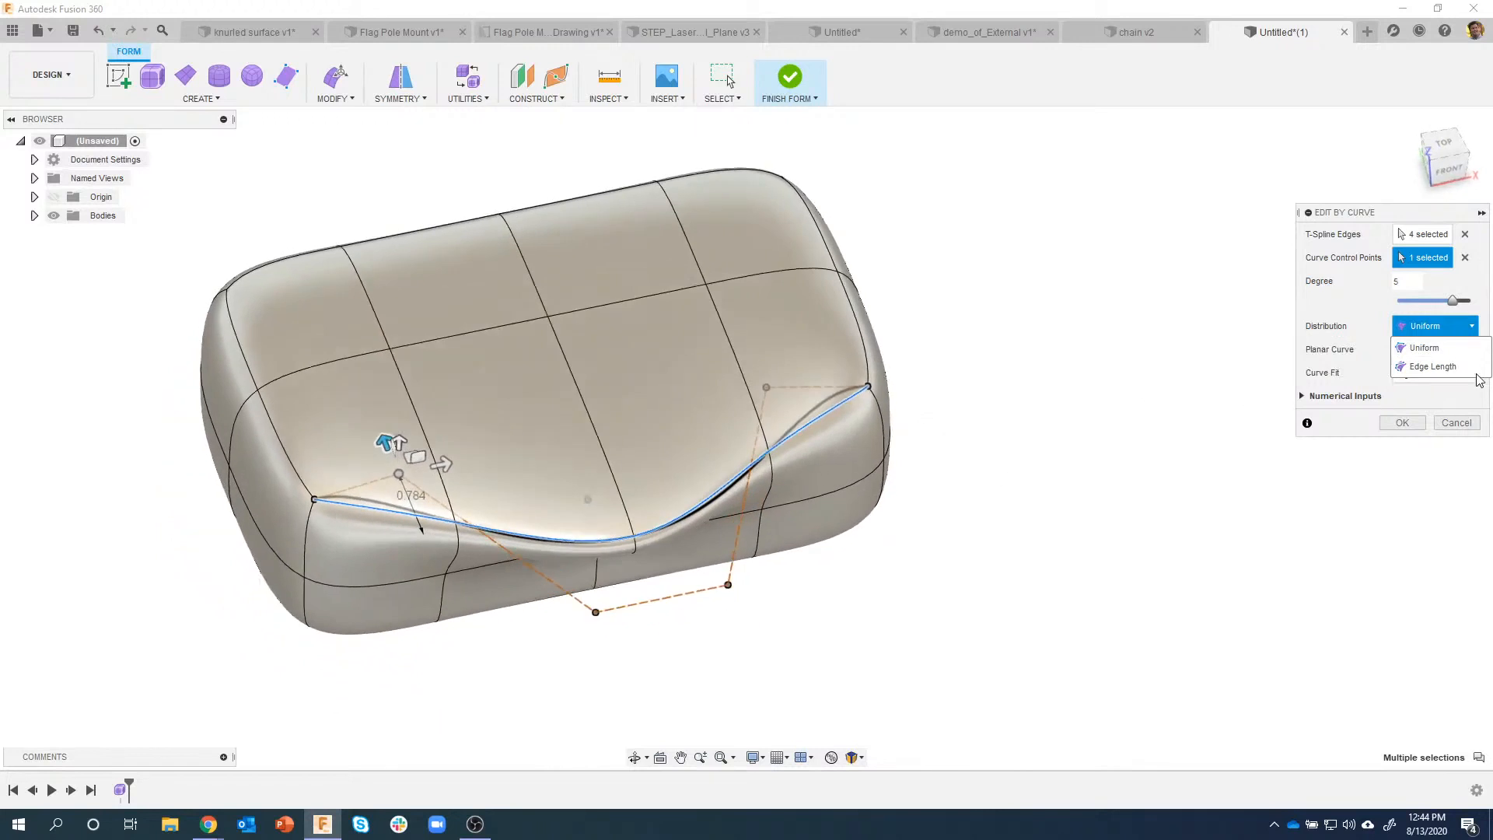
left_click(1453, 367)
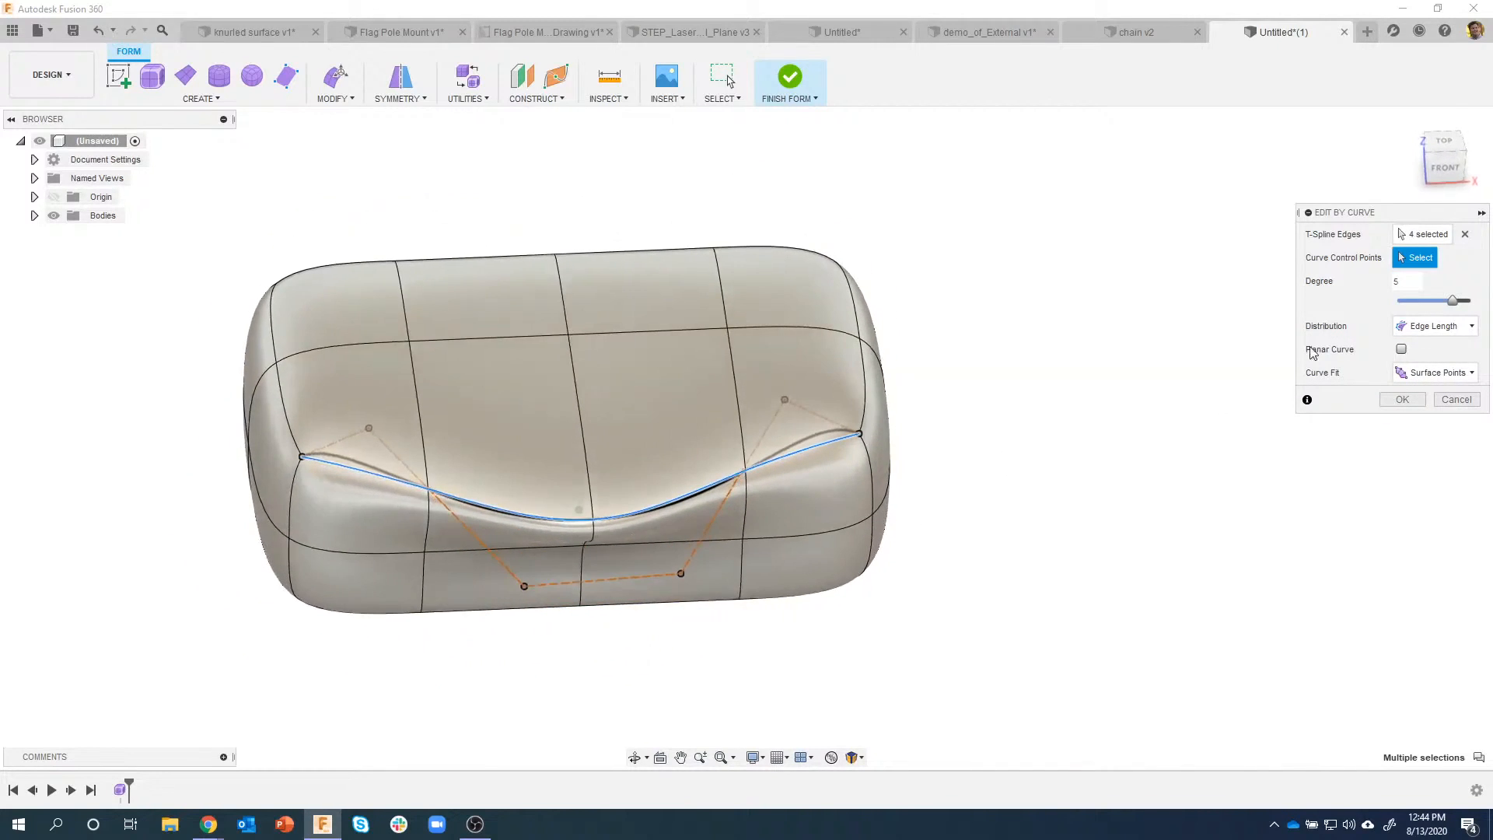
left_click(1402, 333)
left_click(1409, 346)
middle_click_drag(839, 408, 823, 484, "shift")
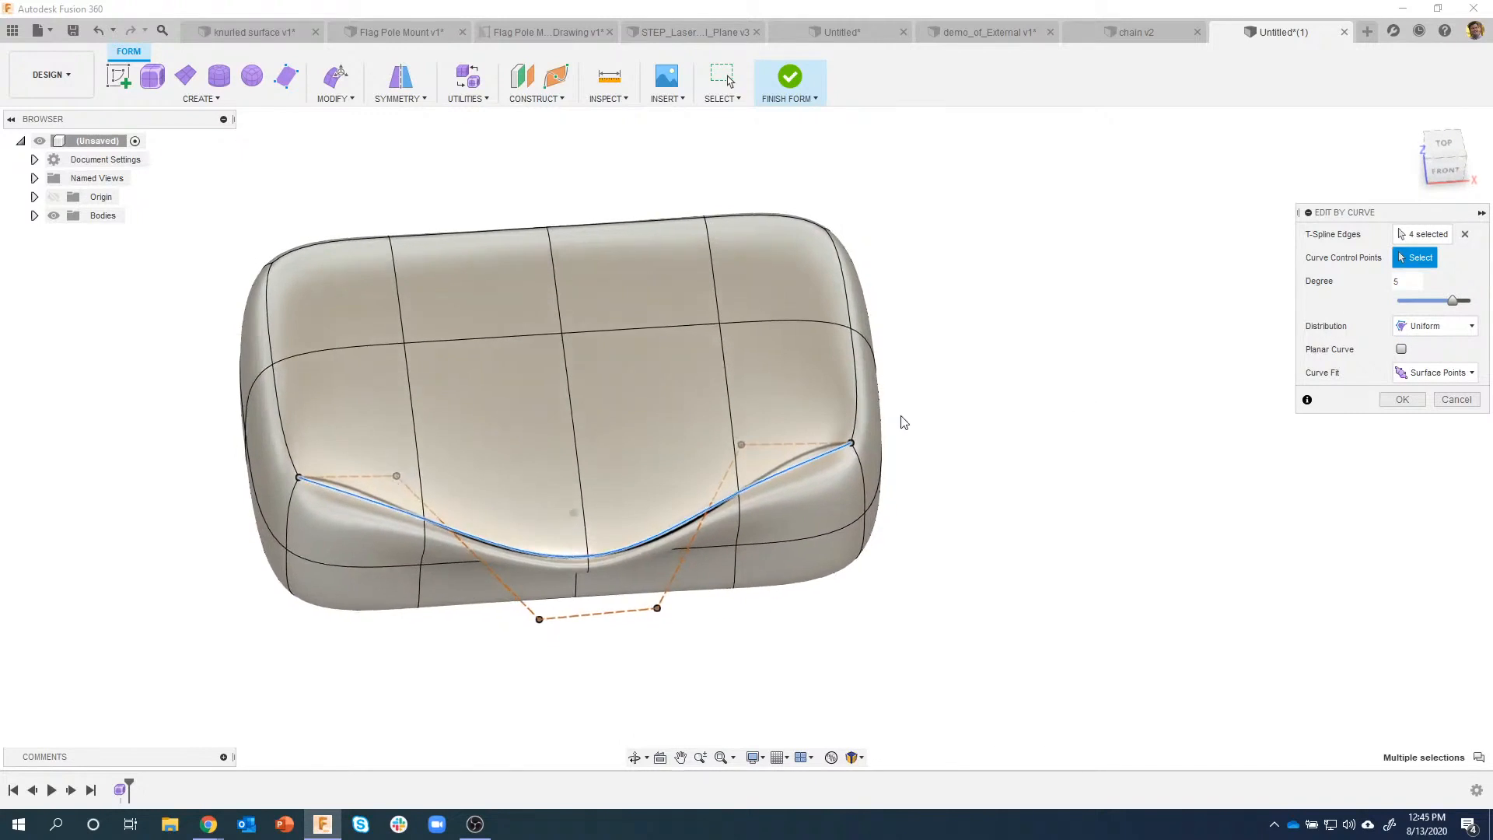
left_click(1449, 328)
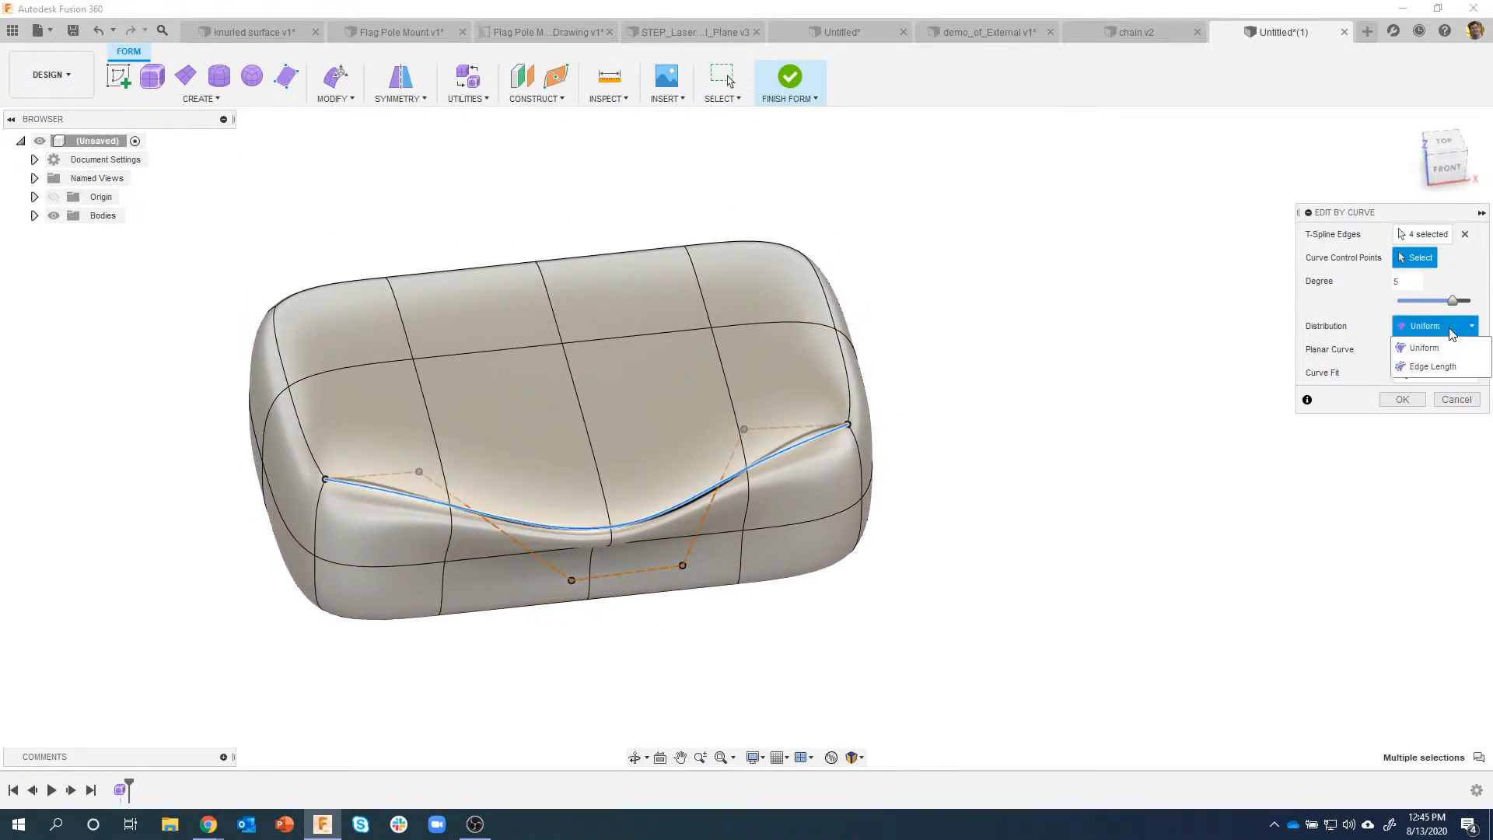
left_click(1437, 358)
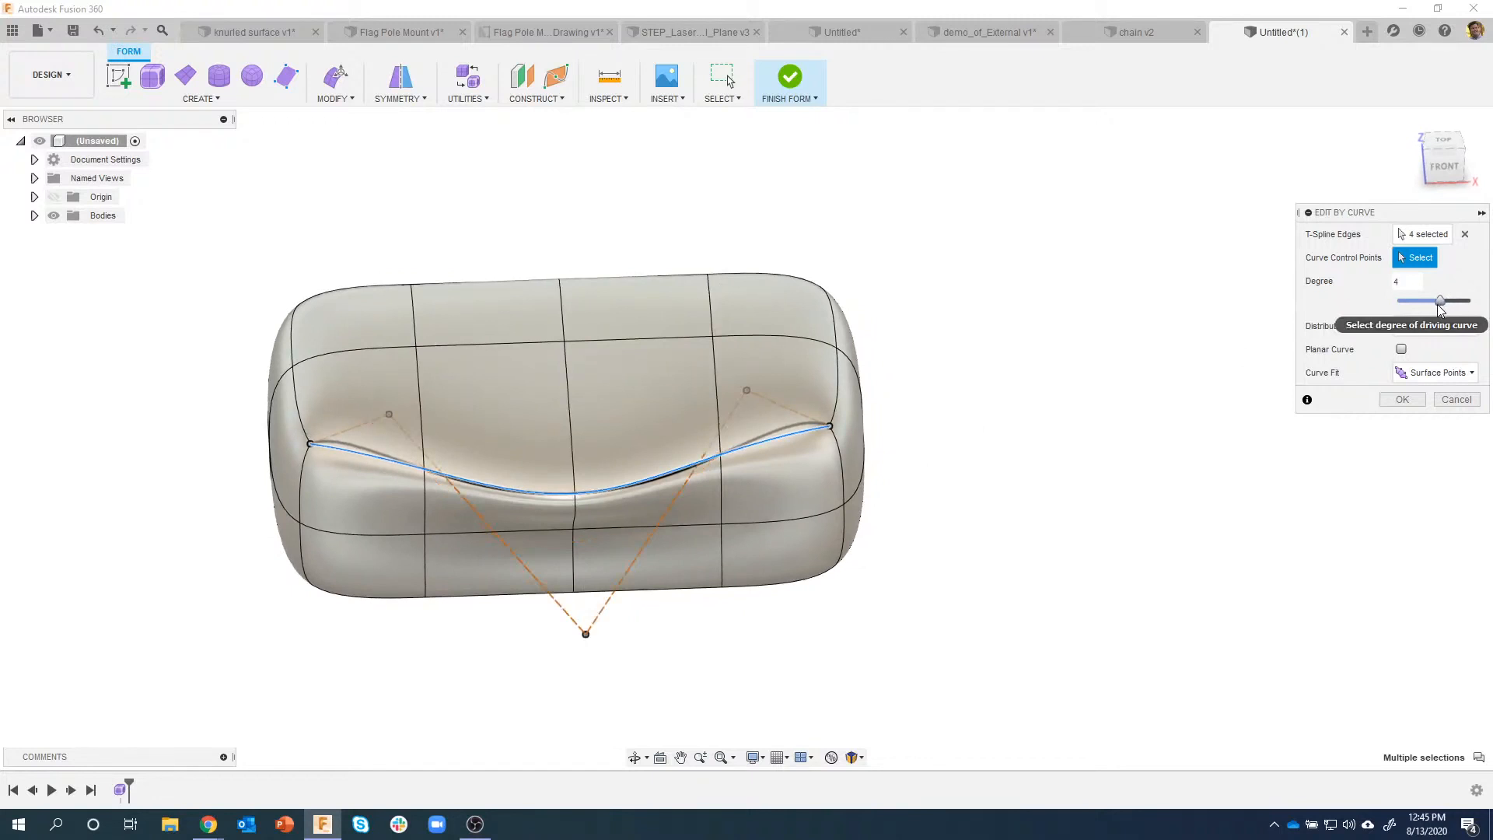
Step: Reduce the curve's degree to 3, raise its right inner control point above the box and lower it again by about 1.9 in
left_click_drag(1440, 307, 1431, 306)
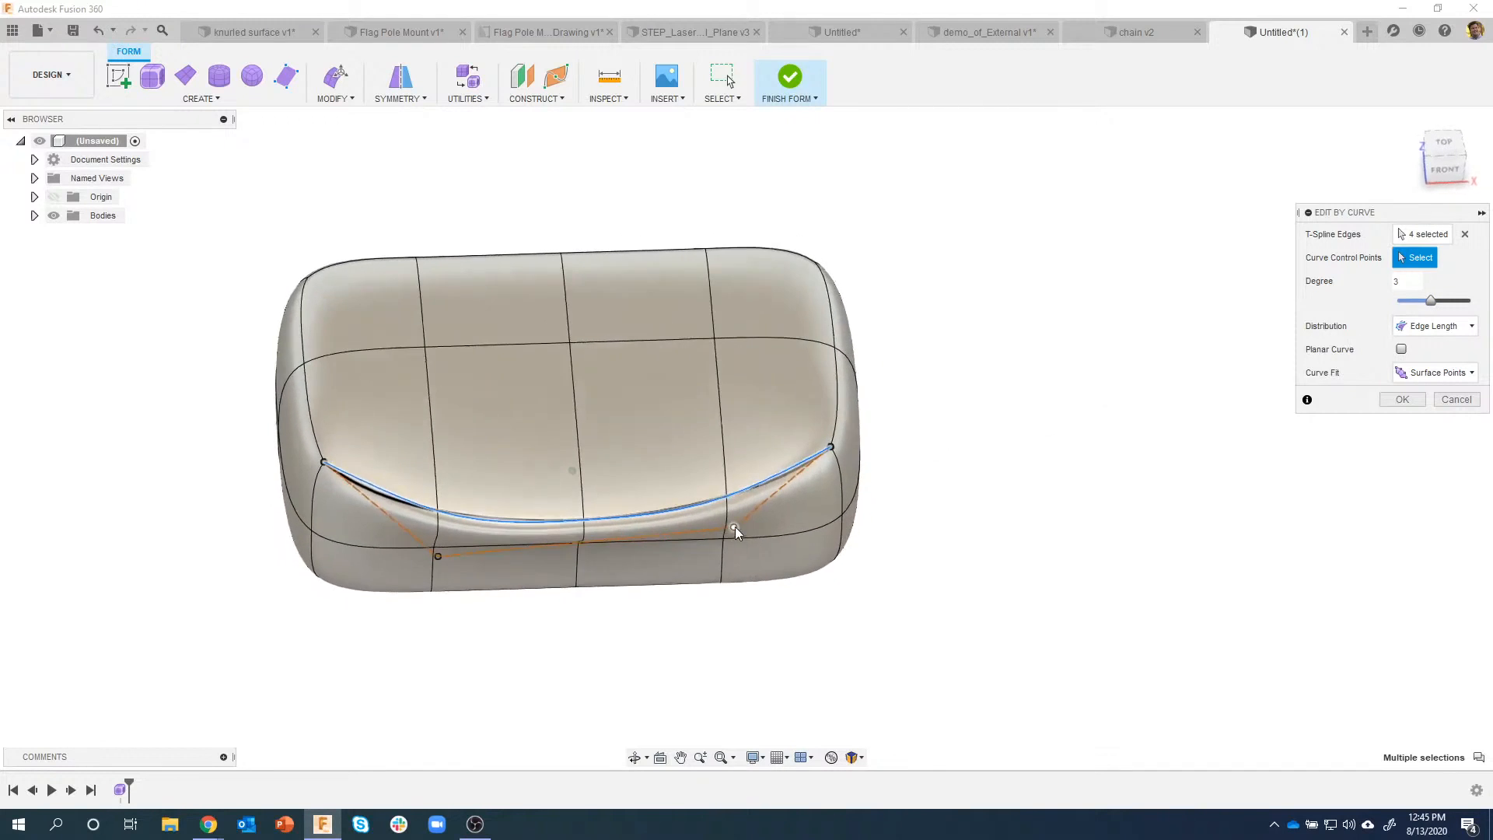
left_click(735, 526)
middle_click_drag(762, 540, 779, 442, "shift")
left_click_drag(778, 419, 811, 255)
middle_click_drag(811, 255, 790, 397, "shift")
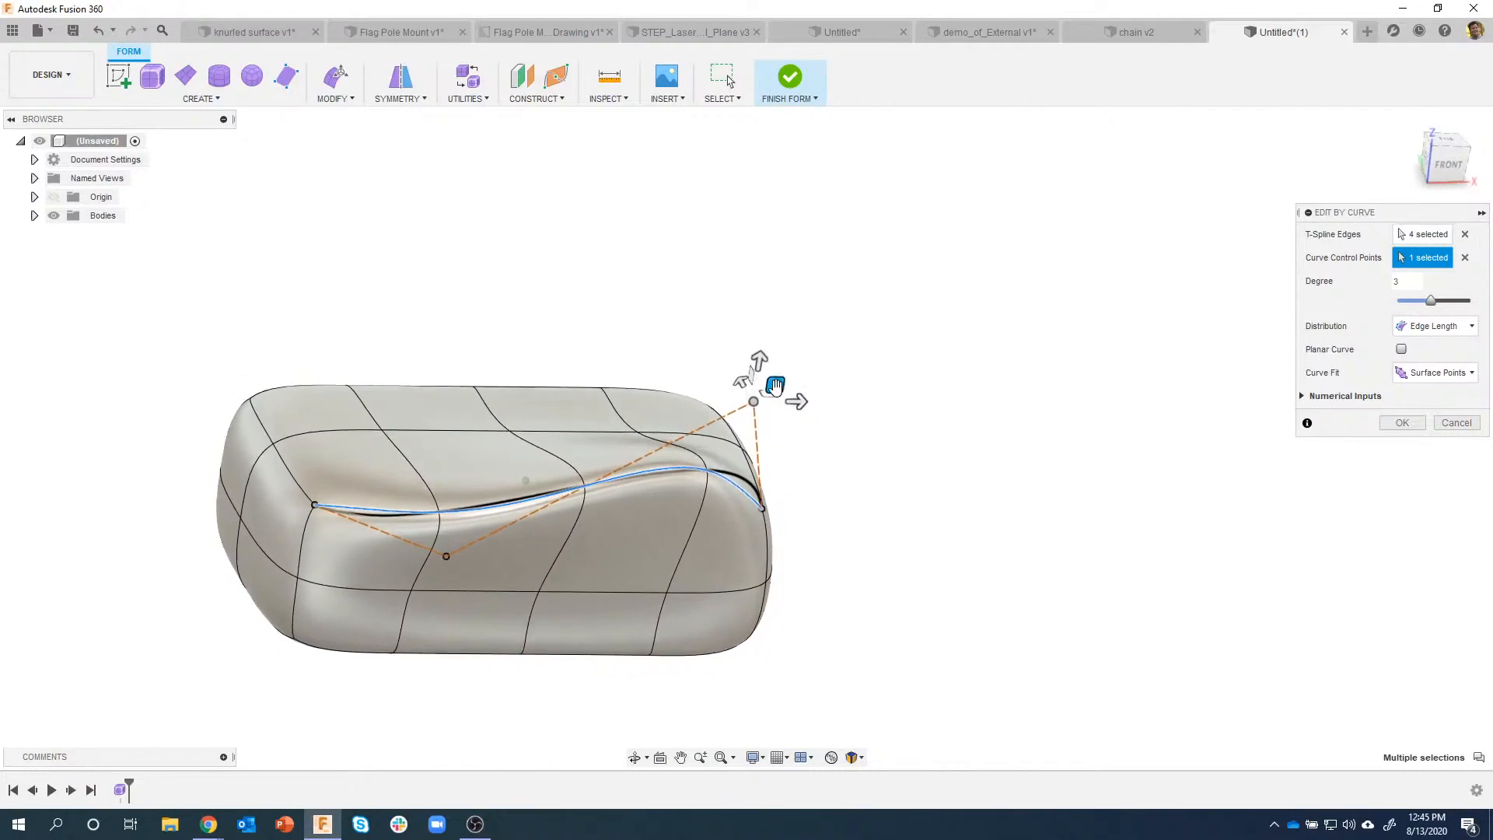
left_click_drag(755, 363, 731, 518)
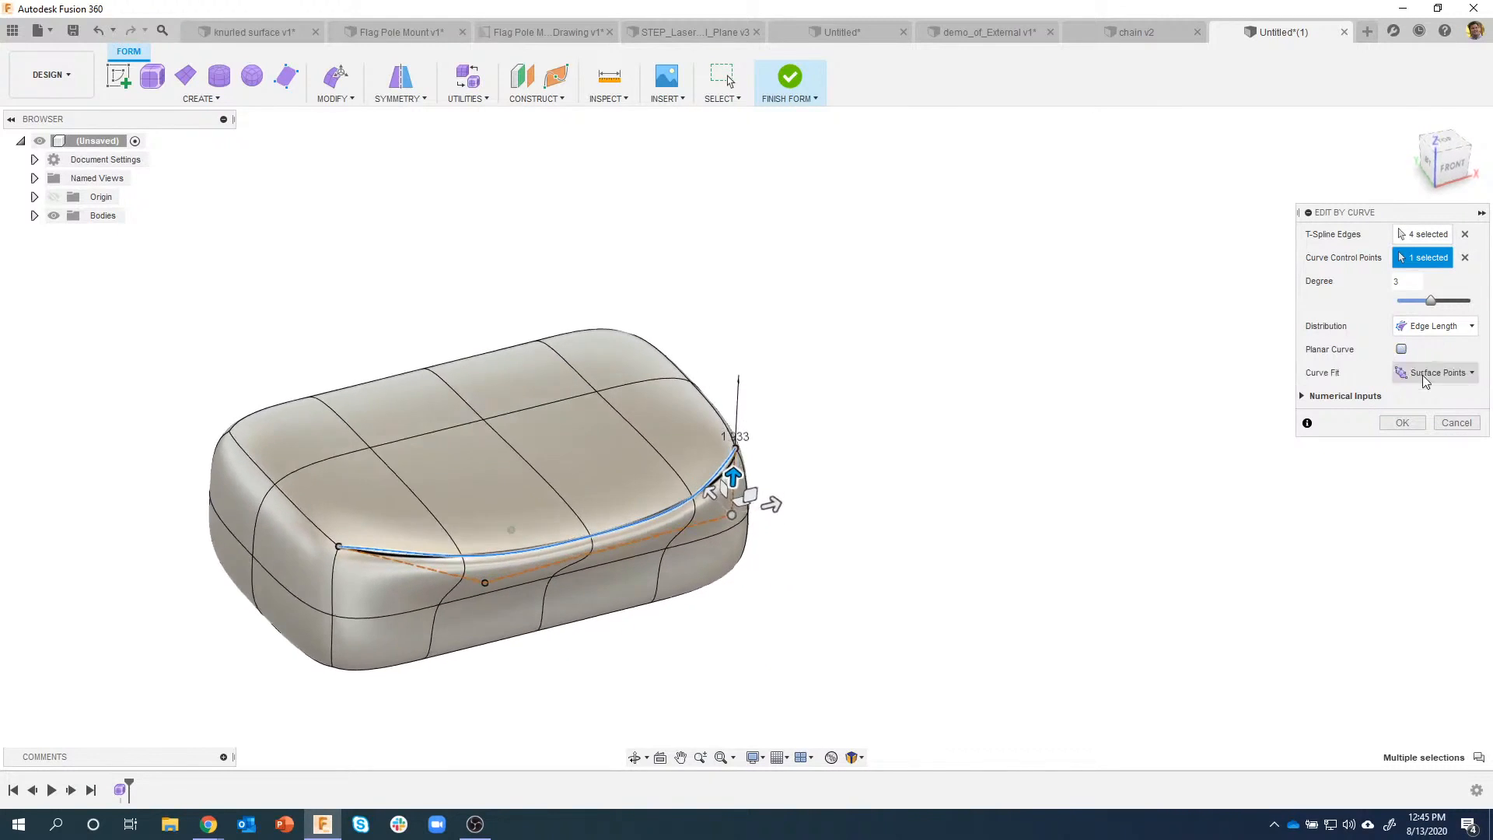
Step: Cancel the curve edit and undo the remaining deformation of the box
left_click(1451, 422)
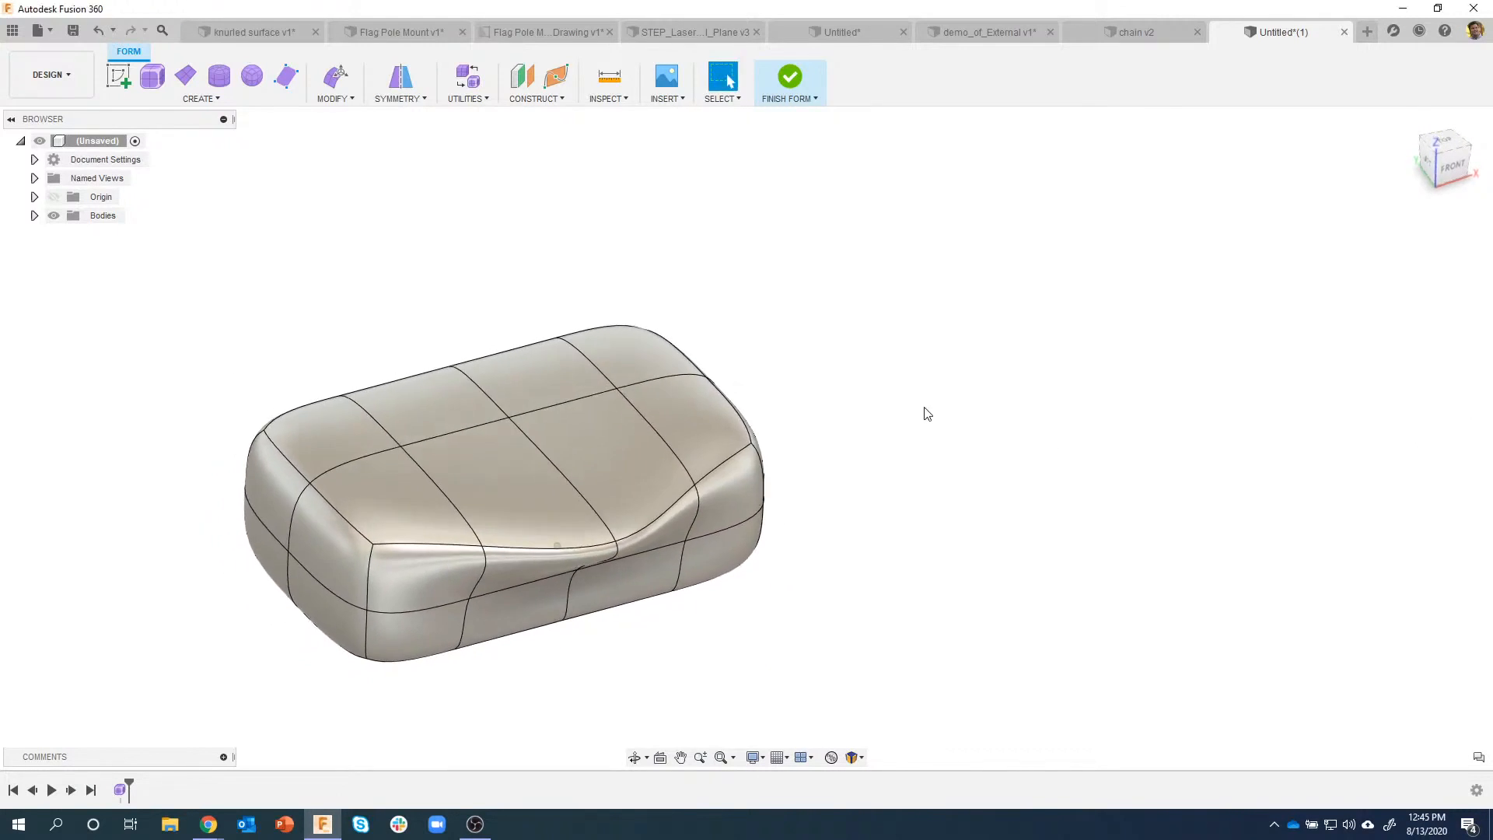
key("ctrl+z")
key("ctrl+z")
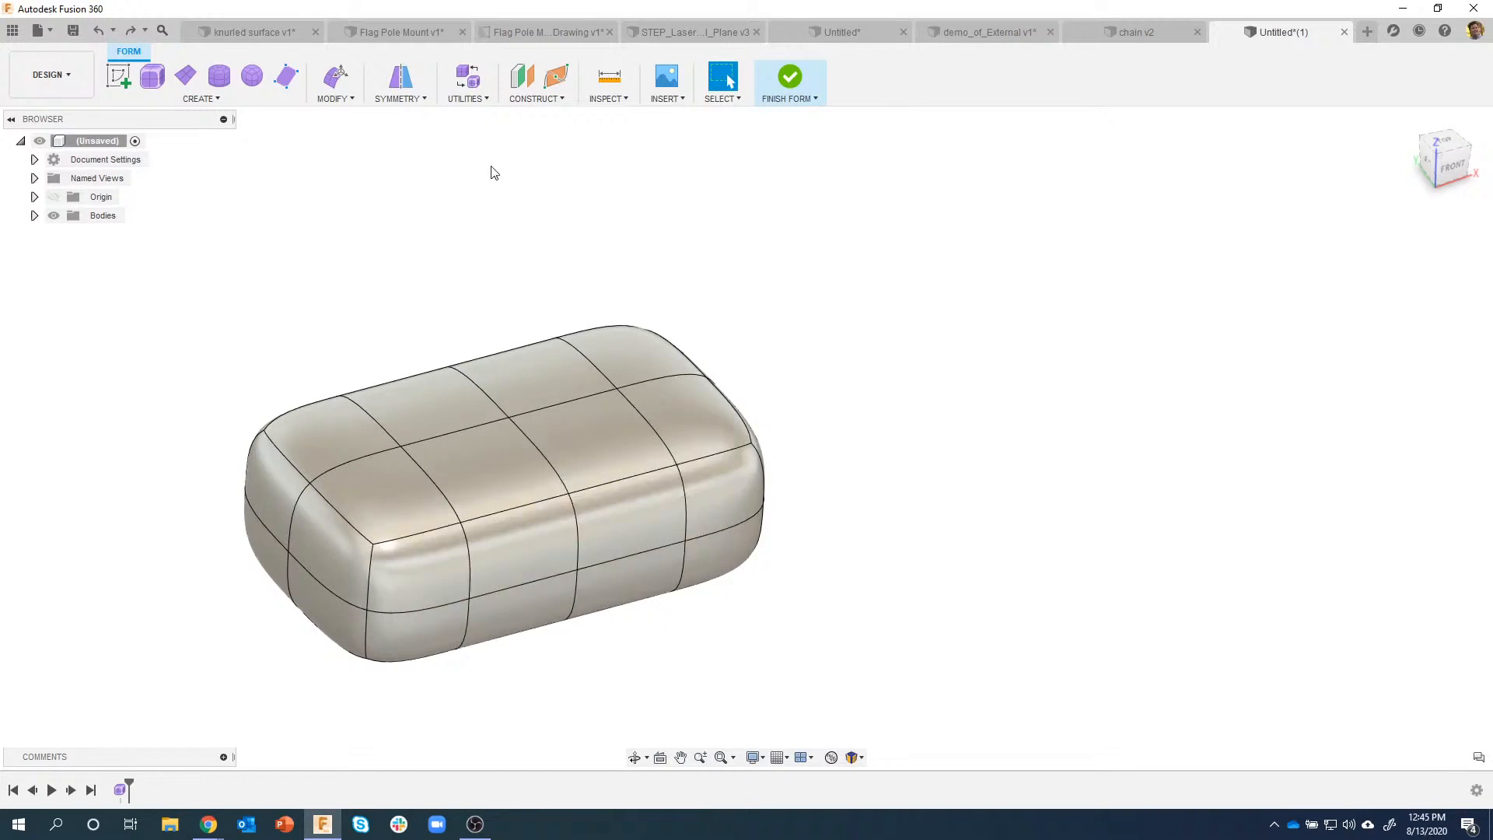
Step: Start Edit By Curve on the four edges along the box's upper front side, with a degree 2 driving curve and Planar Curve enabled
left_click(326, 99)
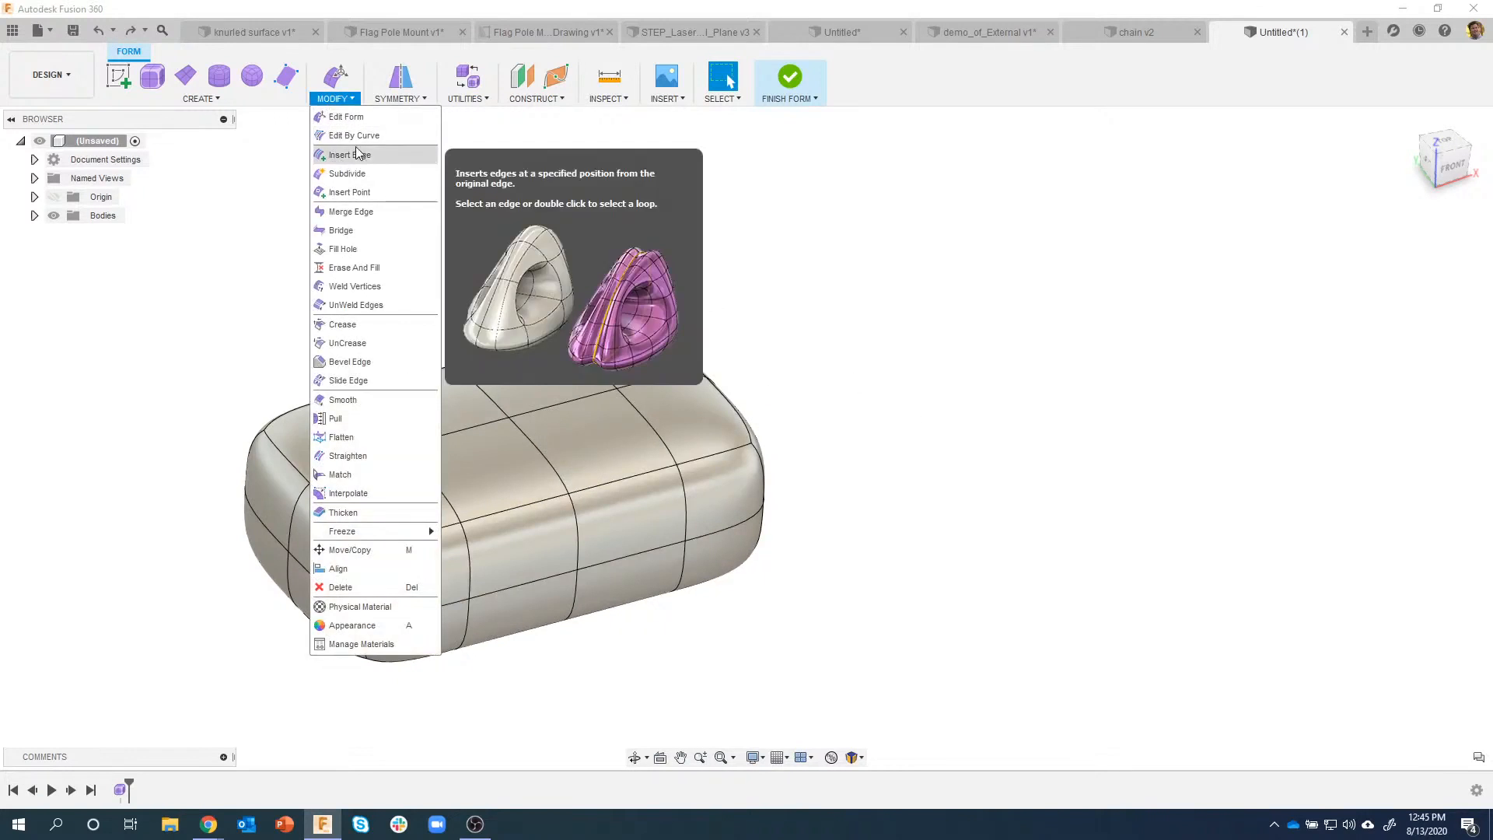
left_click(342, 136)
left_click(681, 487)
left_click(378, 532)
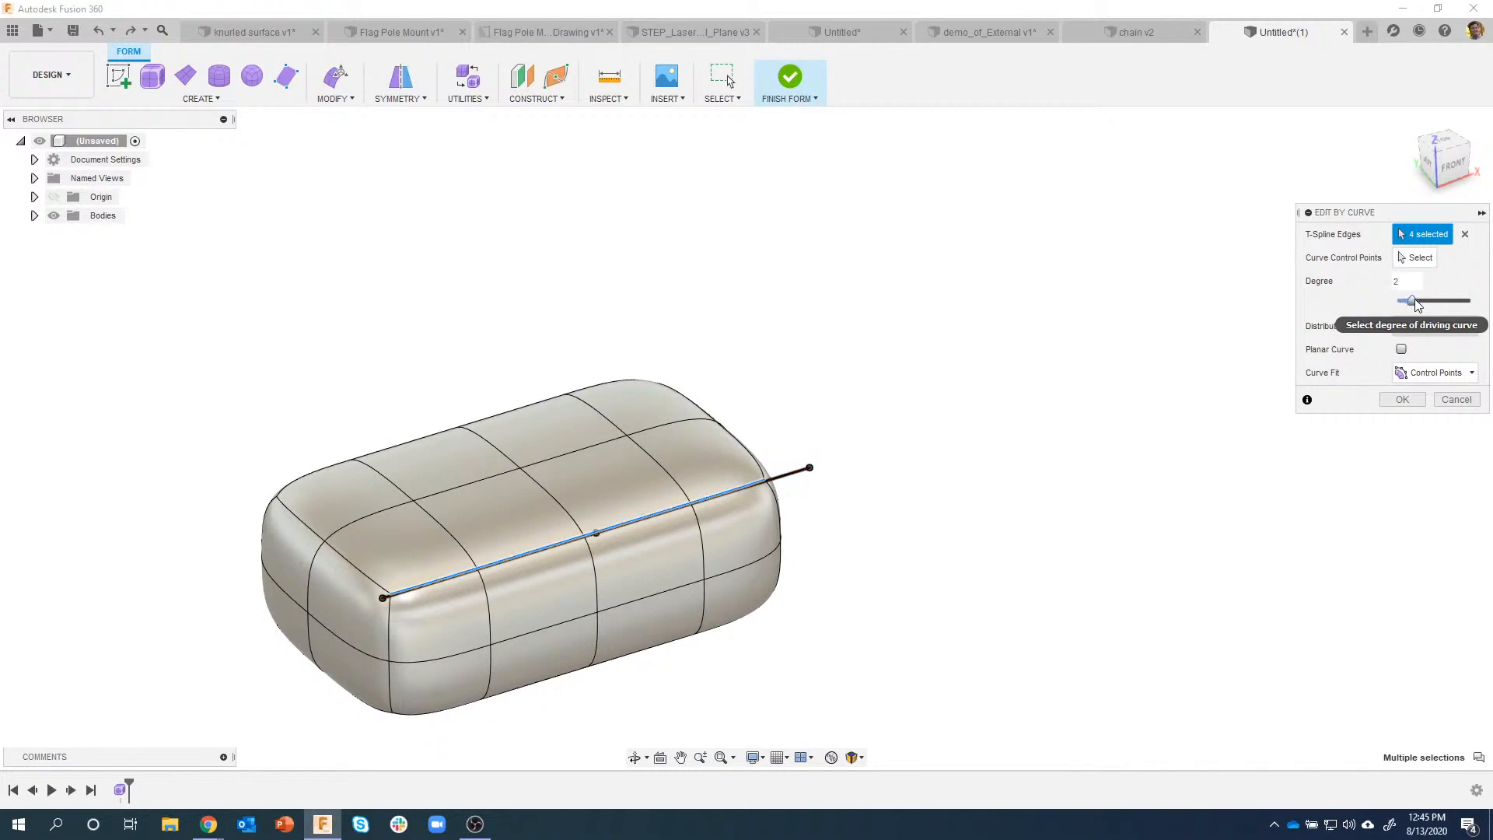
middle_click_drag(795, 532, 542, 496, "shift")
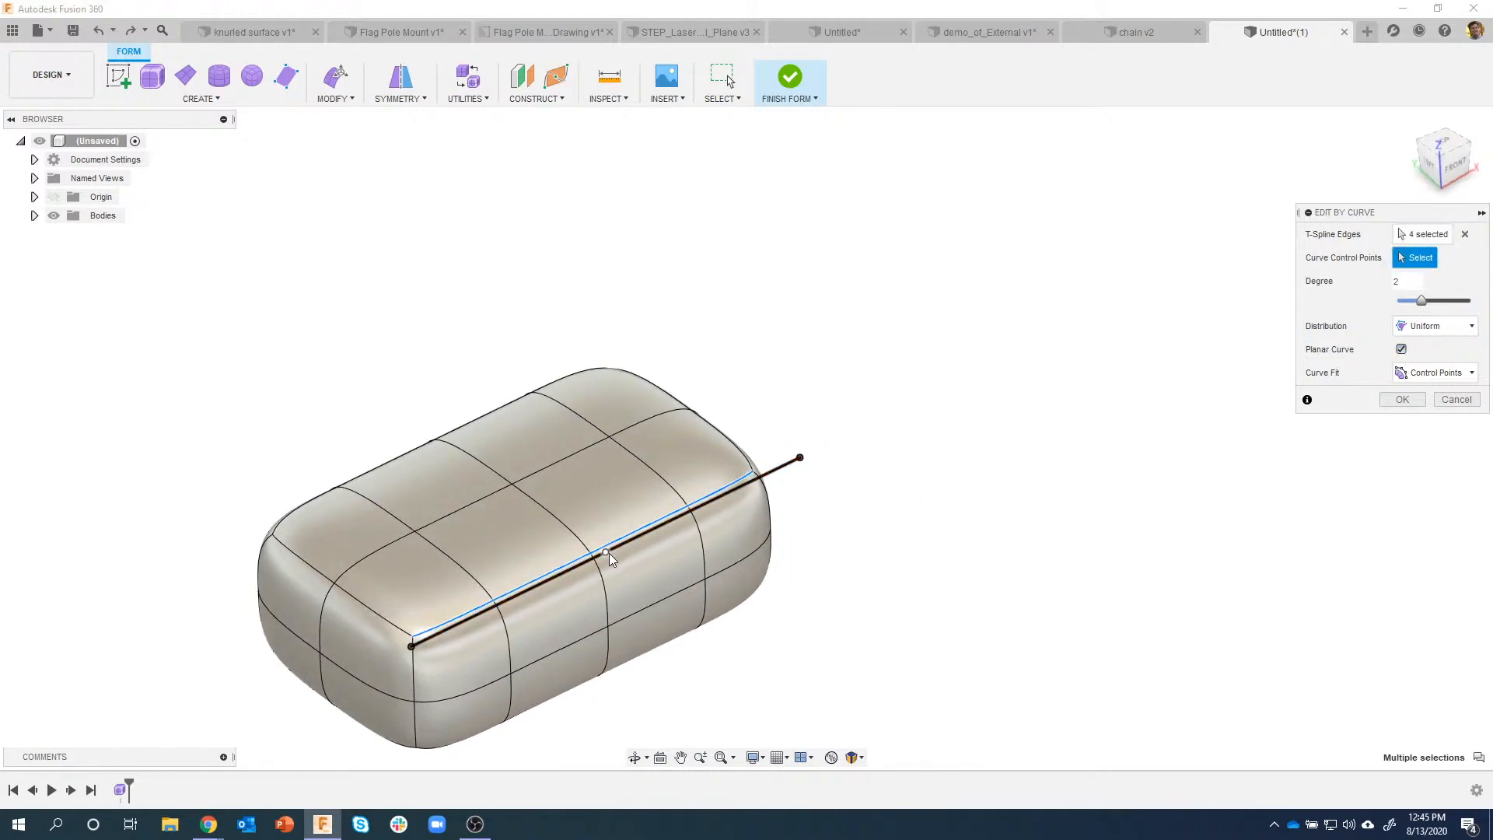
Step: Raise the driving curve's middle control point about 1.6 in above the edge and shift it about 0.16 in within the curve's plane
left_click(605, 552)
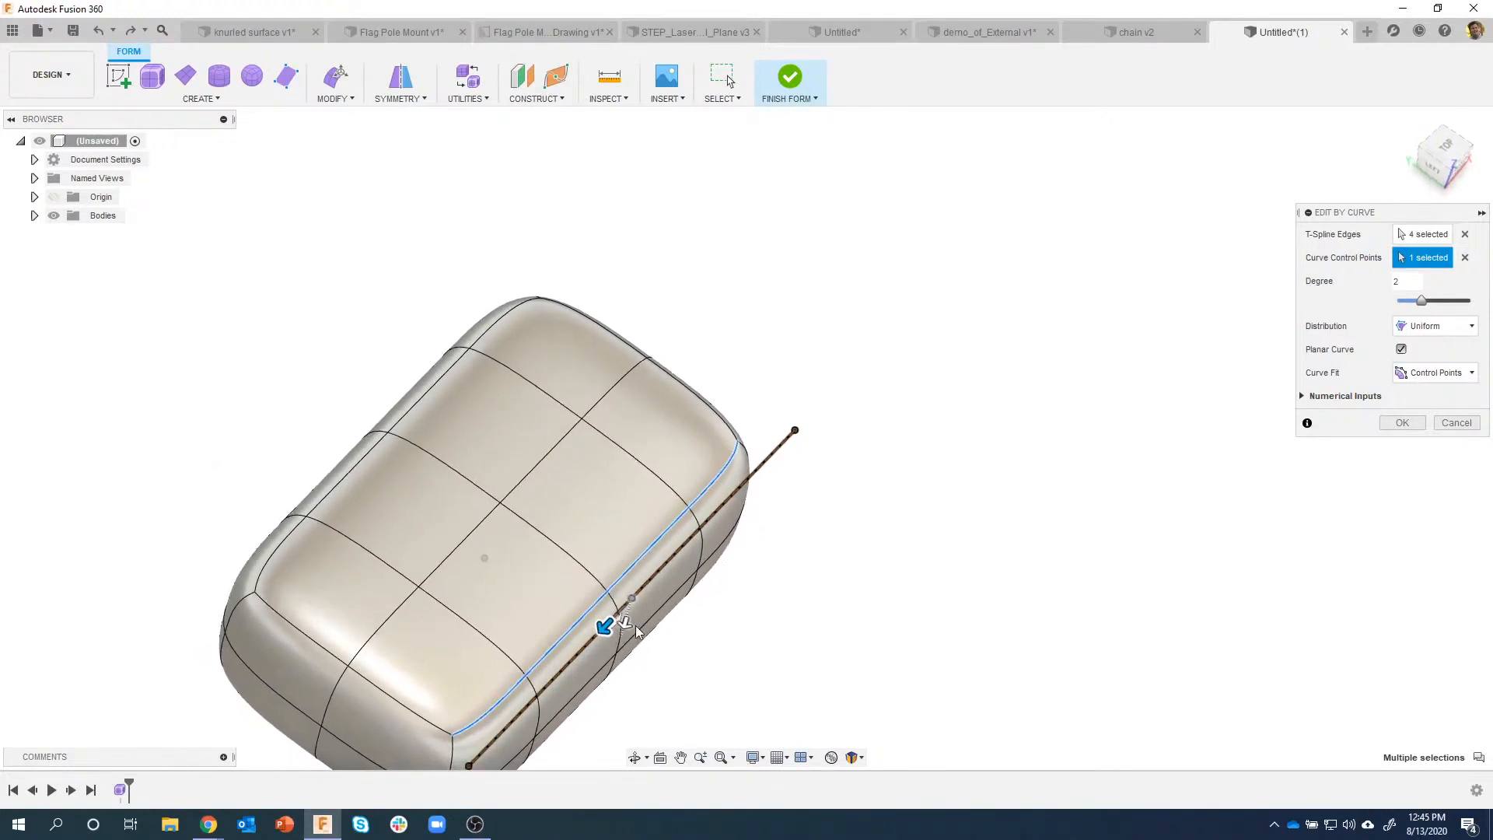
left_click_drag(525, 580, 592, 451)
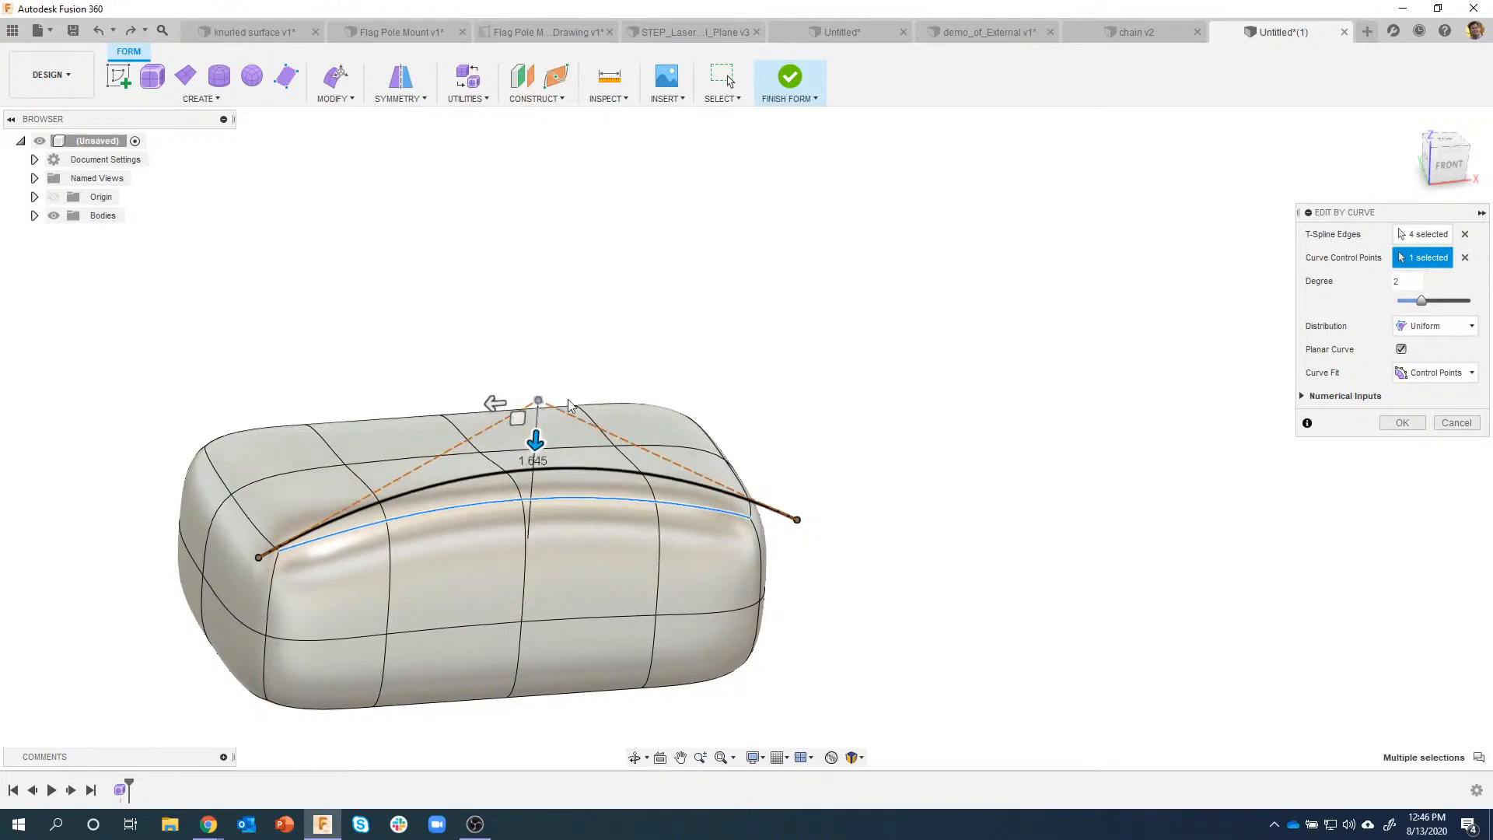
mouse_move(471, 412)
left_mouse_down()
mouse_move(401, 415)
mouse_move(523, 415)
mouse_move(455, 414)
left_mouse_up()
middle_click_drag(558, 578, 463, 403, "shift")
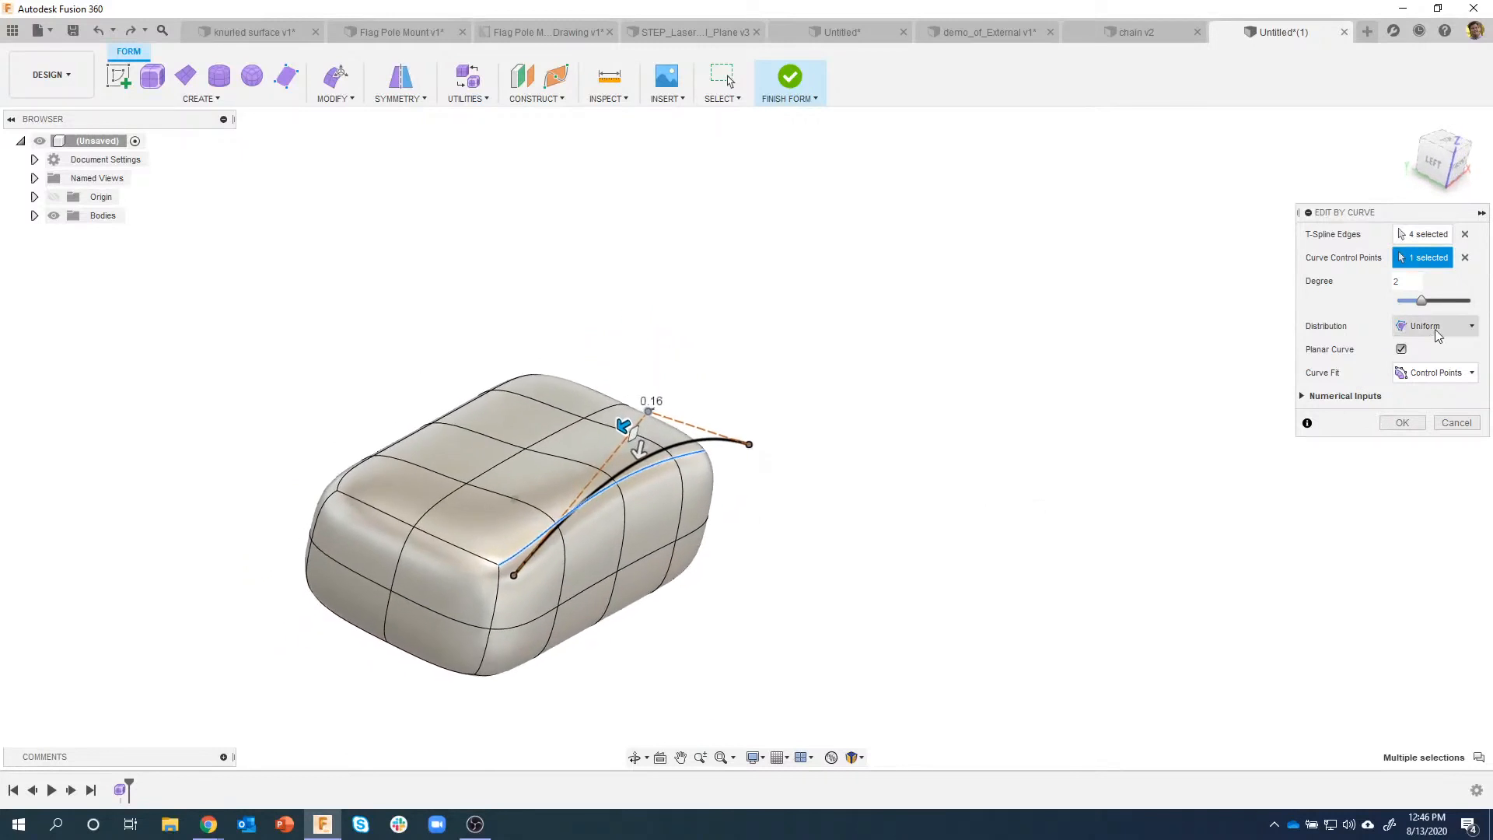
Step: Turn off Planar Curve and move the middle control point freely, bringing it about 1.17 in outward toward the front edge
left_click(1402, 349)
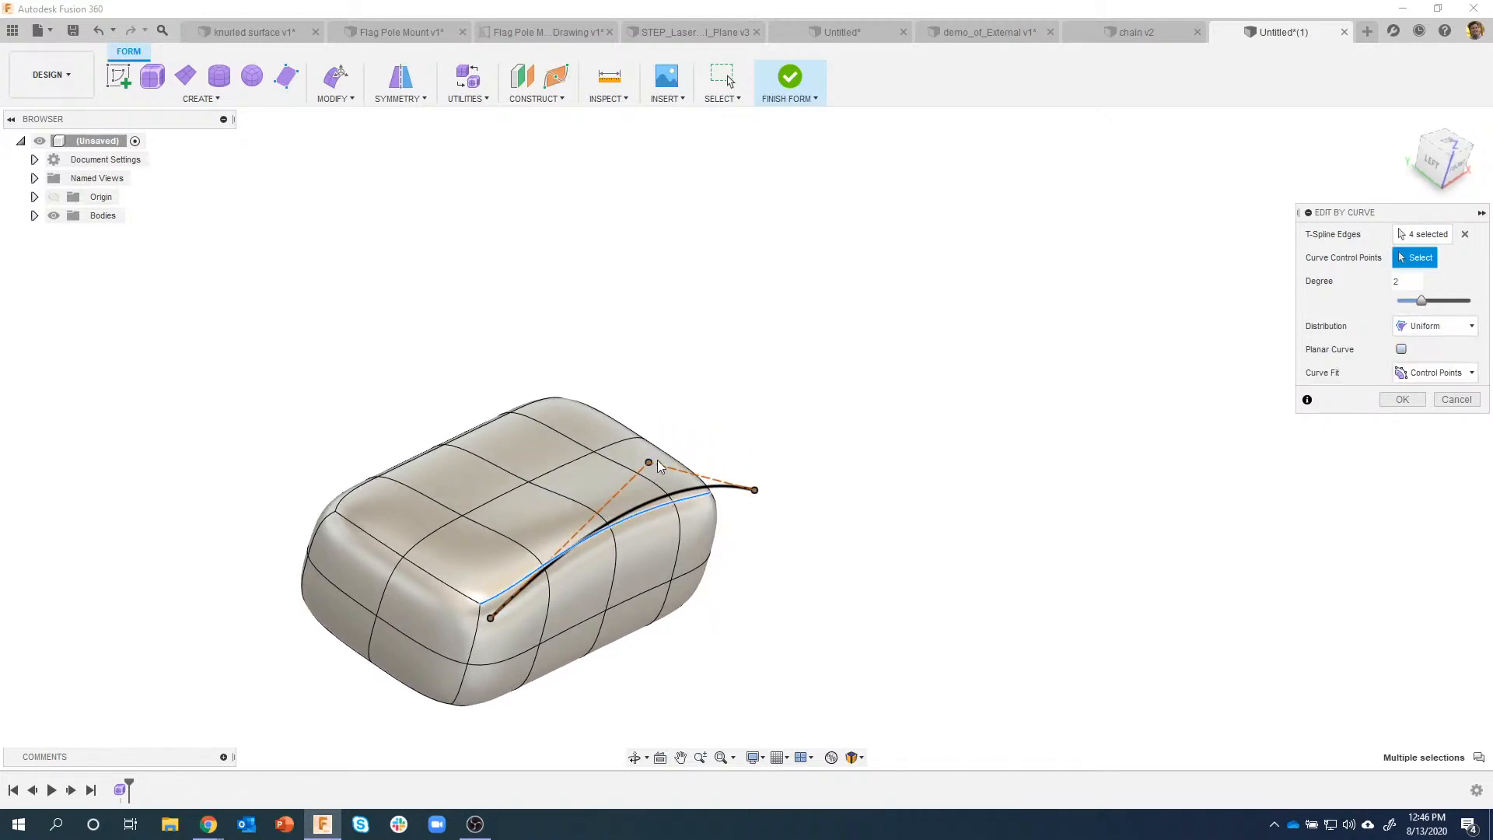
left_click(648, 462)
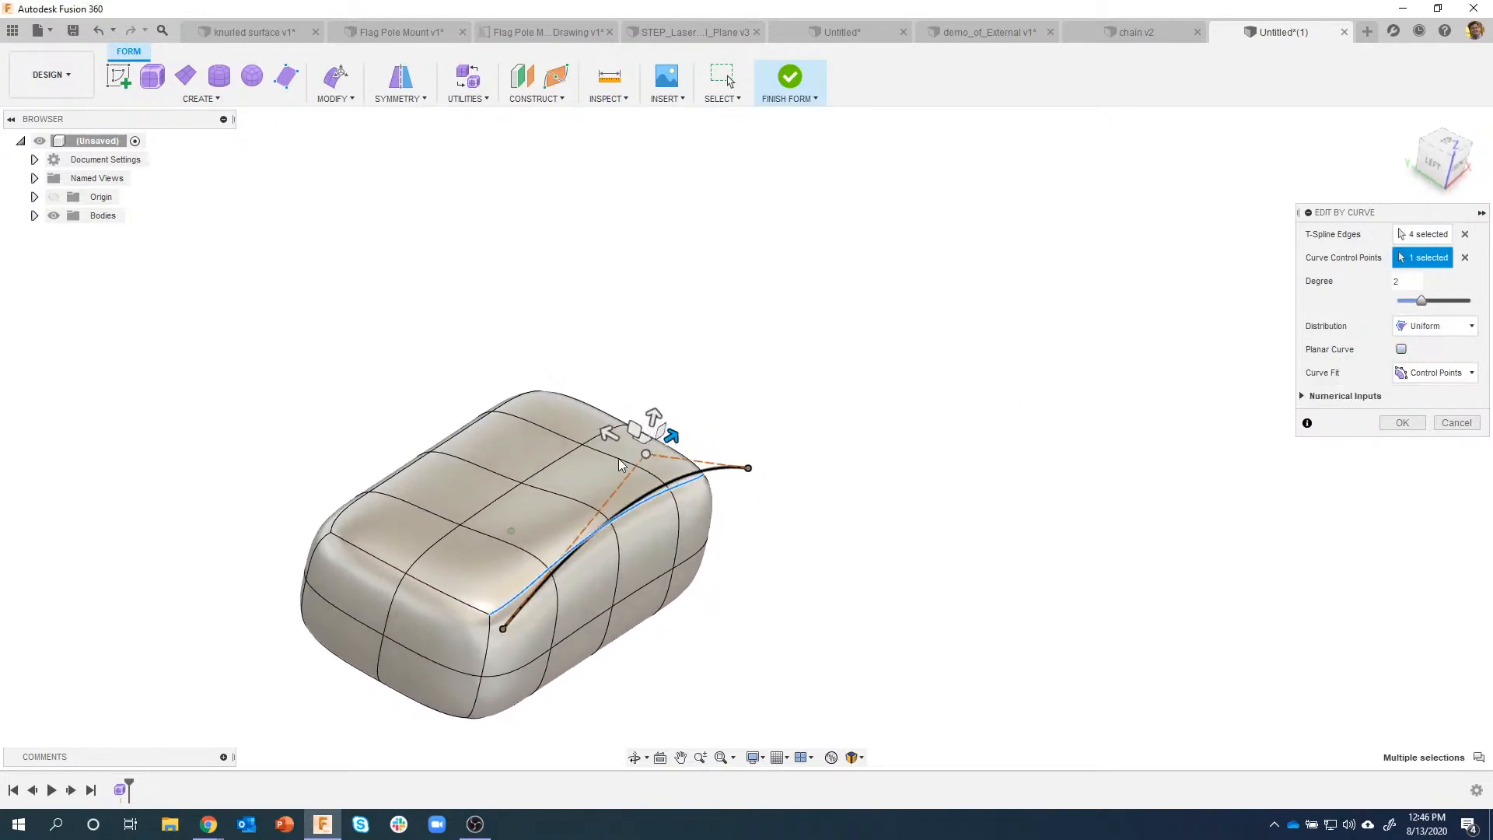
left_click_drag(628, 367, 673, 366)
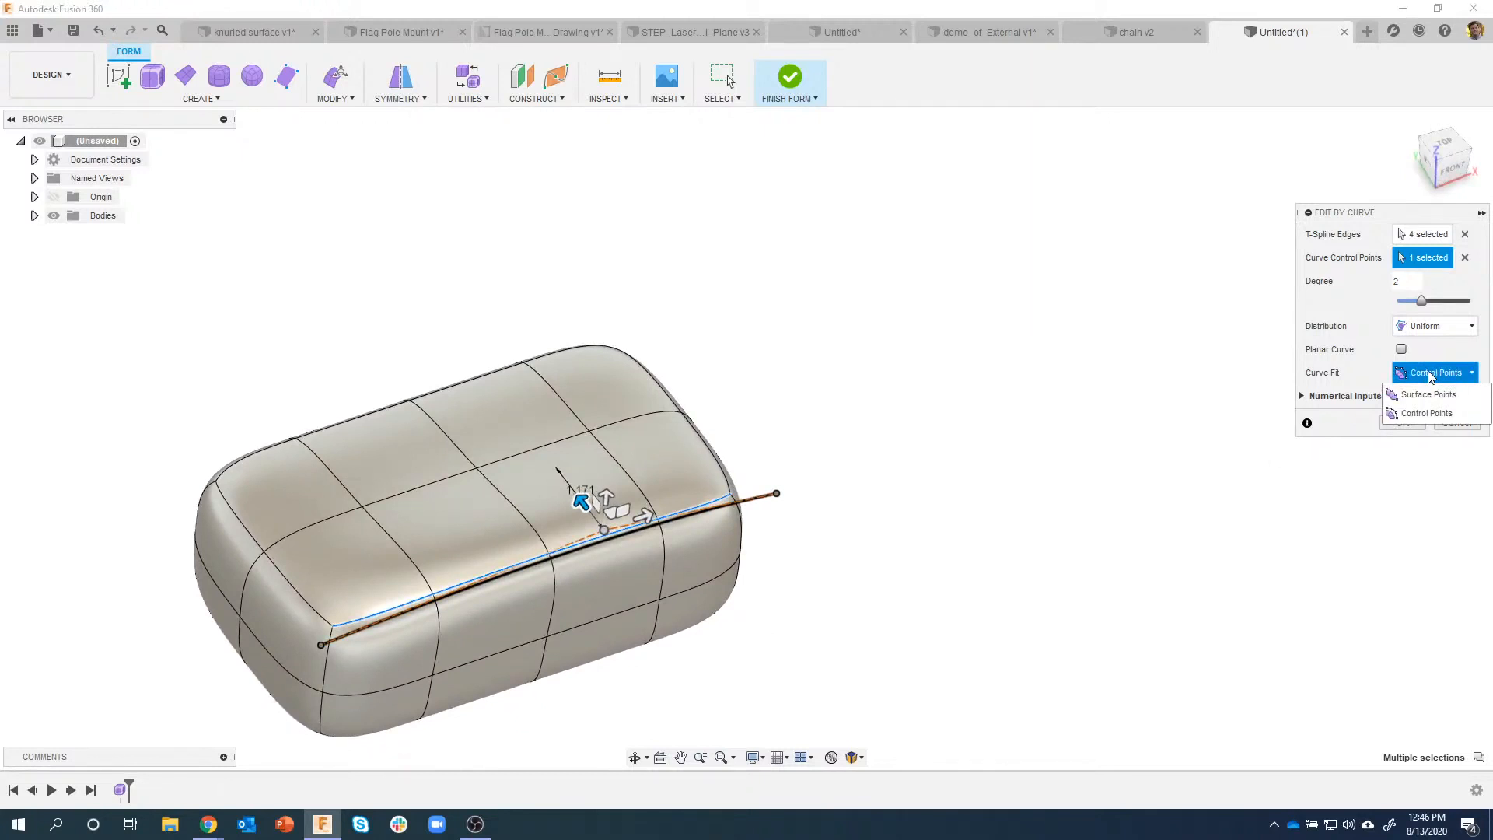
Step: Set the curve fit to Surface Points and pull the middle point far outward from the box's front edge
left_click(1427, 396)
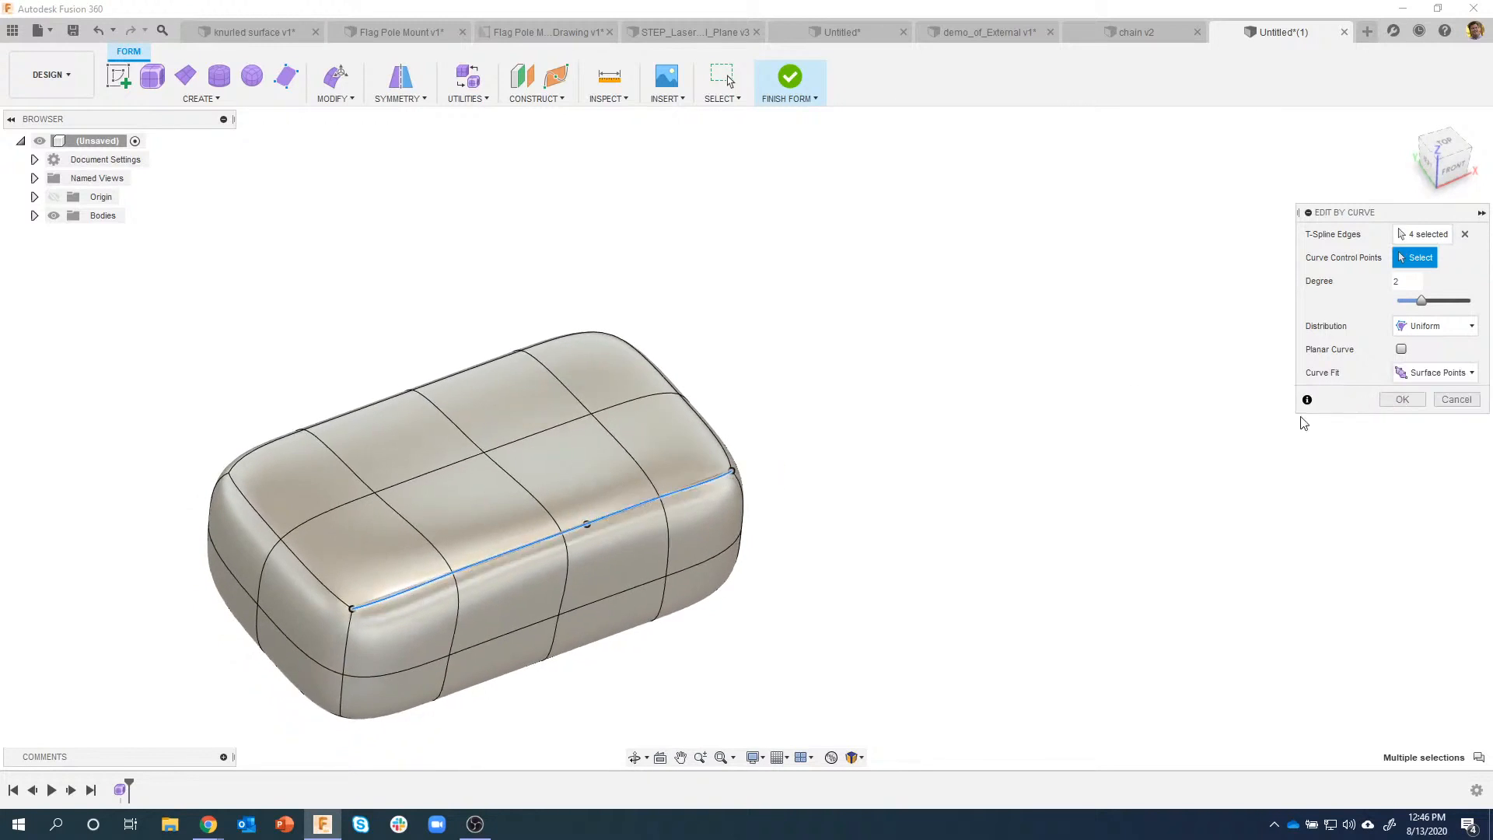
middle_click_drag(745, 464, 777, 491, "shift")
middle_click_drag(684, 488, 682, 526, "shift")
left_click(683, 519)
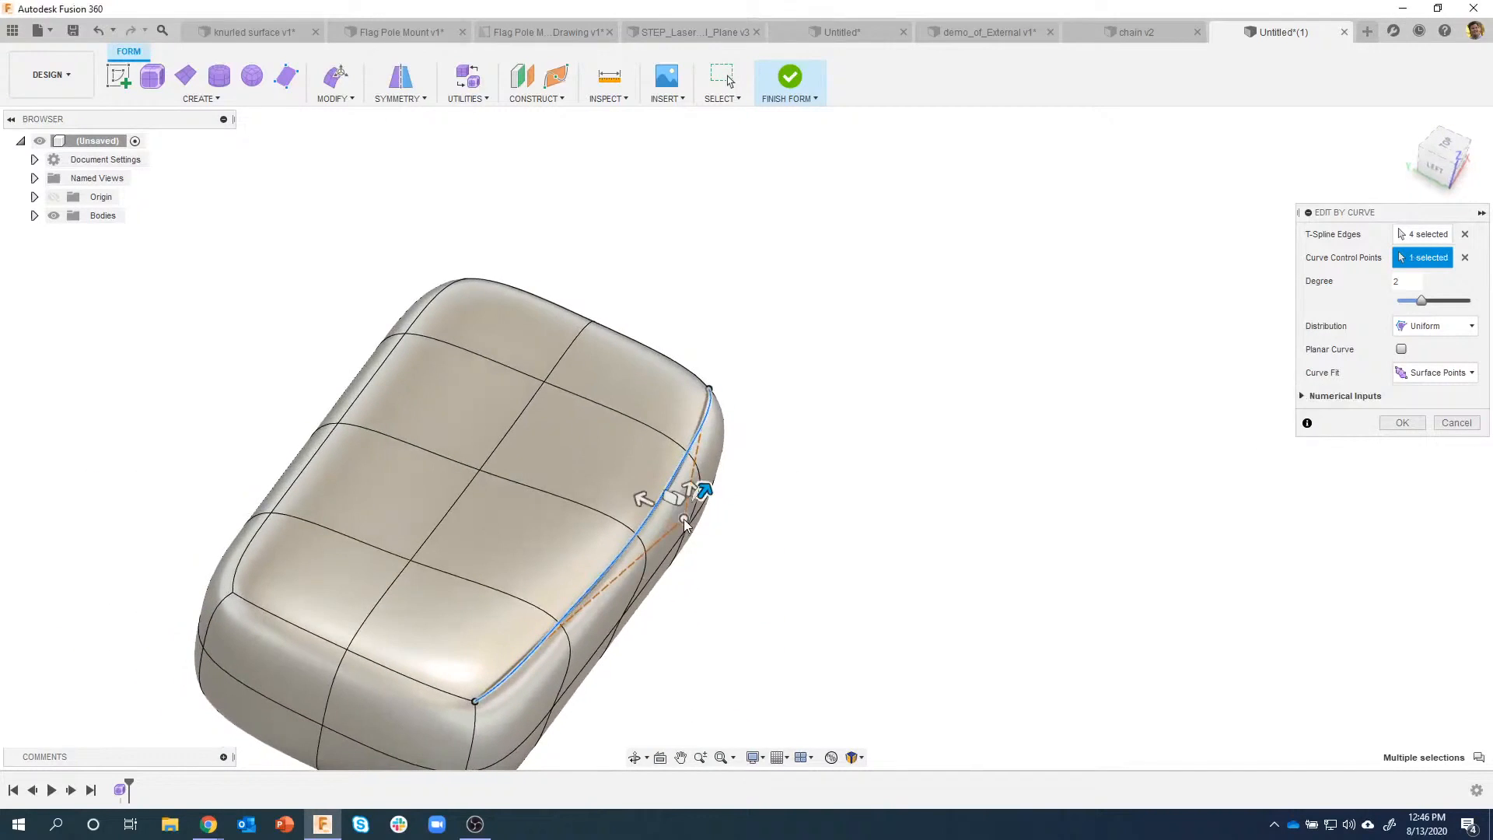
left_click_drag(644, 503, 783, 543)
middle_click_drag(741, 547, 967, 450, "shift")
Step: Set the curve fit back to Control Points and move the middle control point about 3.1 in inward toward the box
left_click(1426, 413)
left_click(1109, 463)
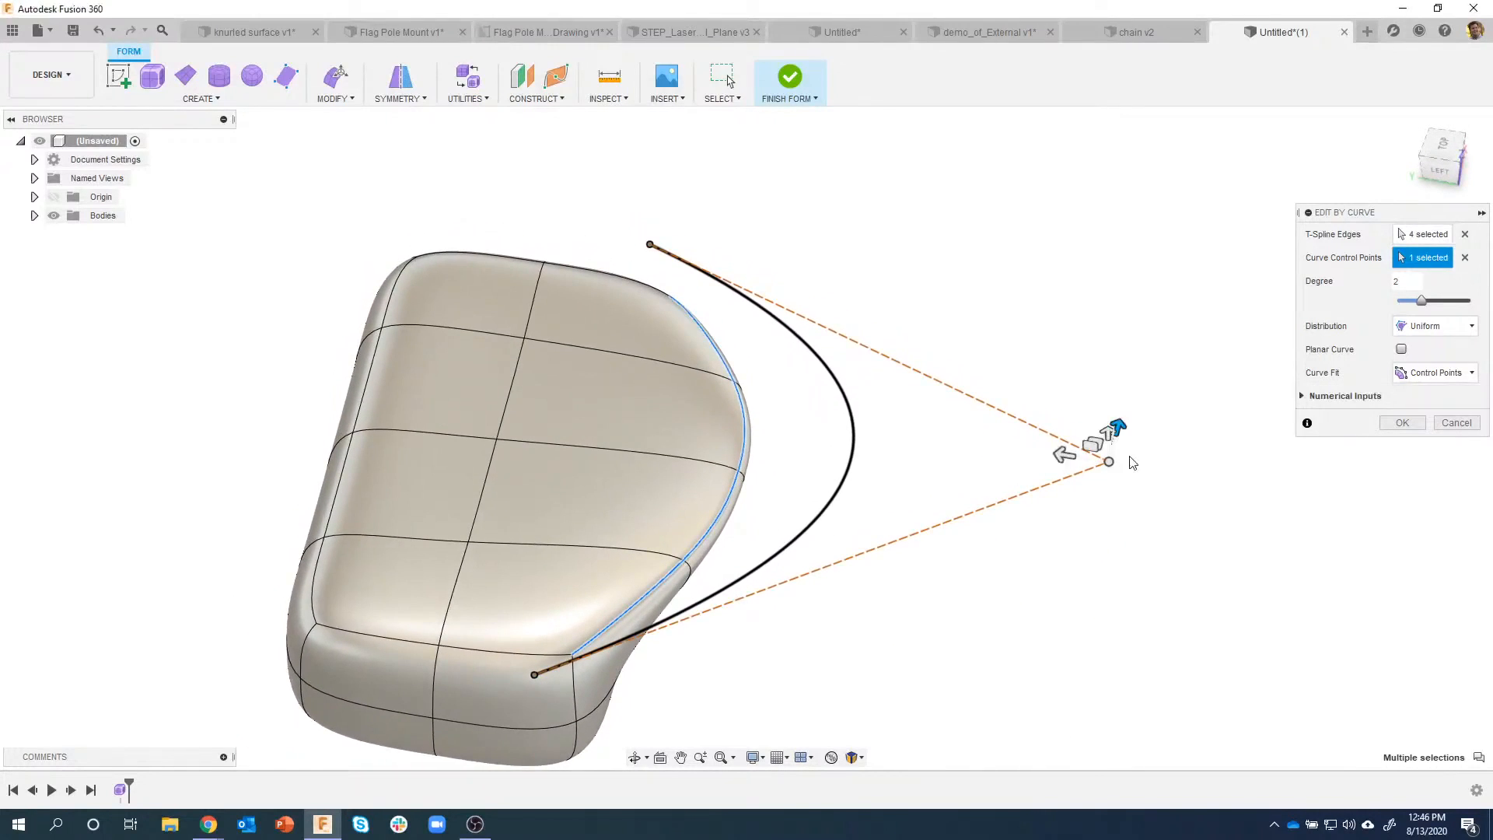
left_click_drag(1067, 453, 768, 528)
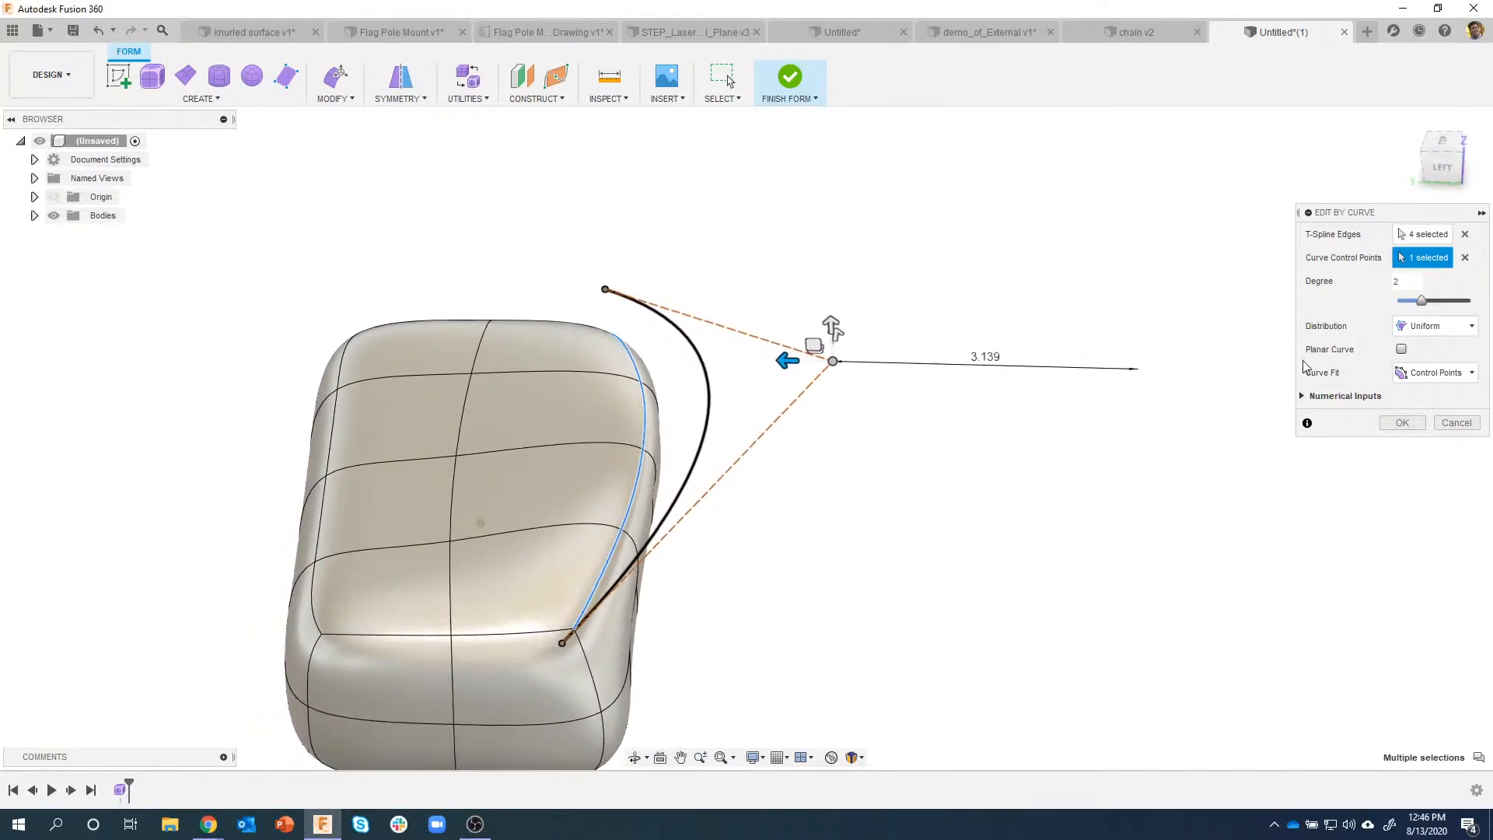
Step: Raise the curve's degree to 5 and move the control points beside both ends outward toward the curve's ends
left_click_drag(1422, 302, 1437, 302)
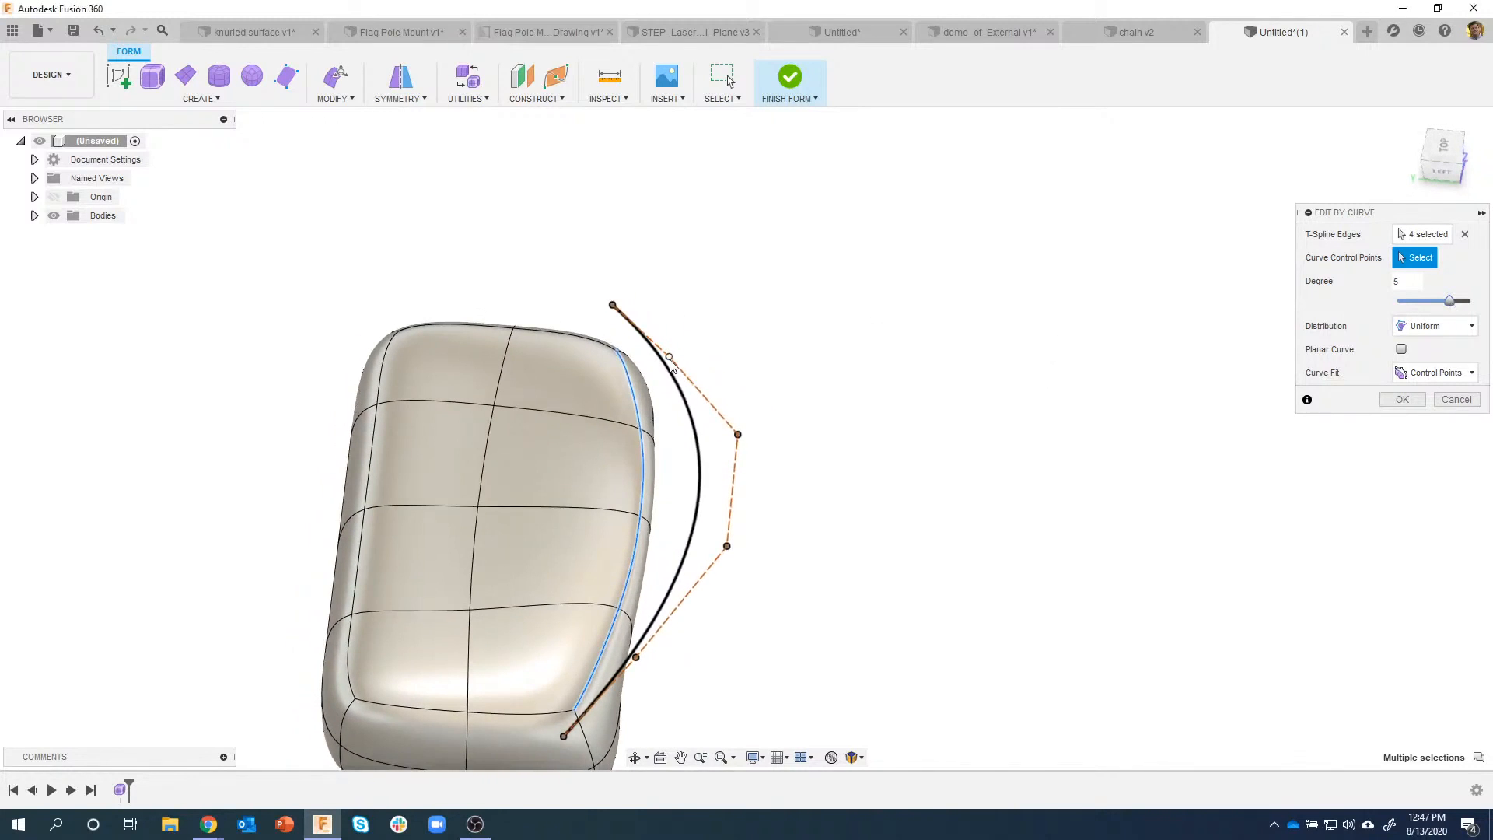
left_click(668, 358)
left_click_drag(670, 343, 731, 230)
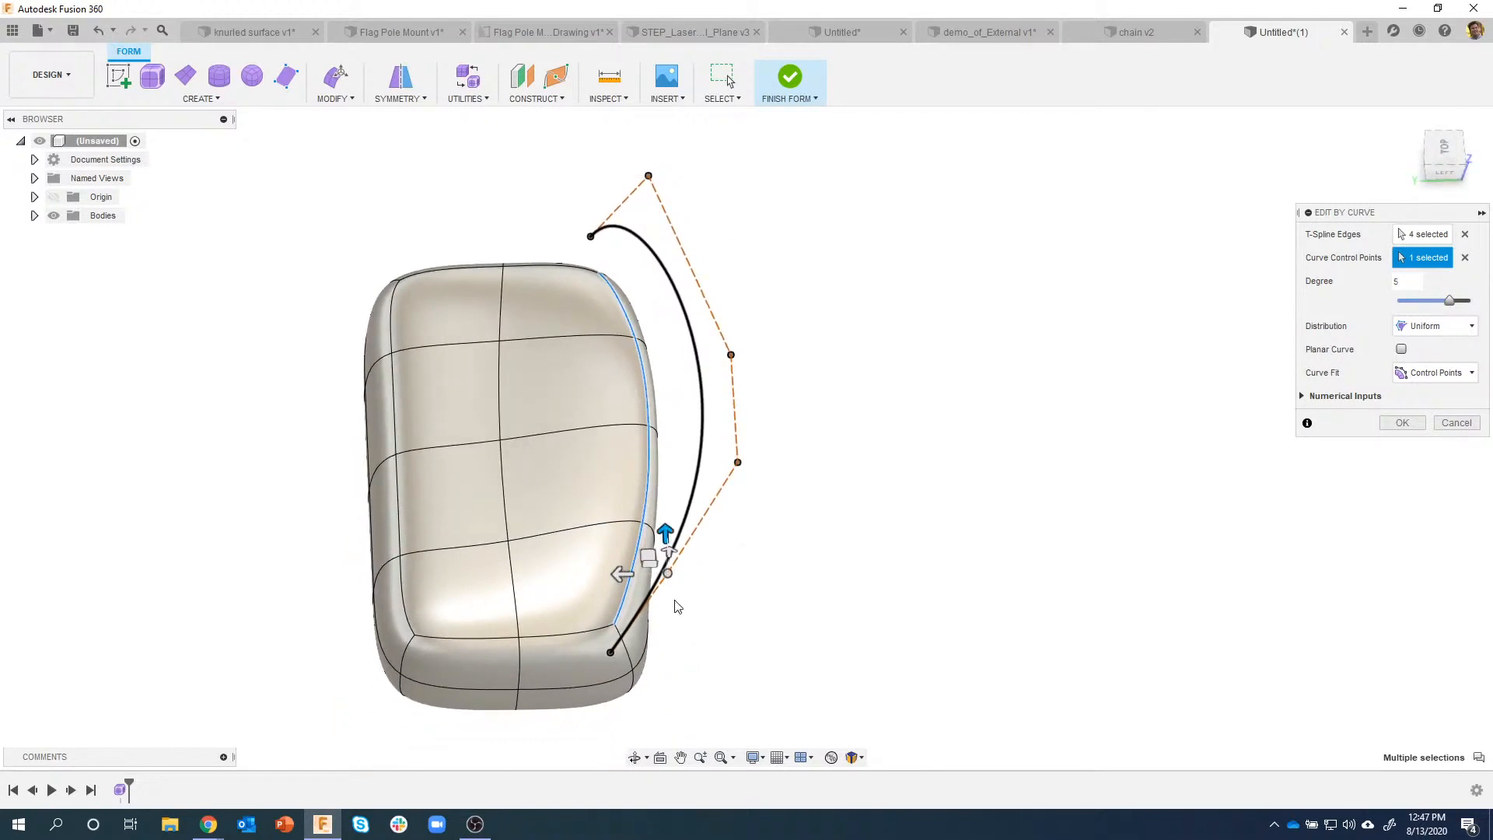
left_click_drag(665, 531, 712, 655)
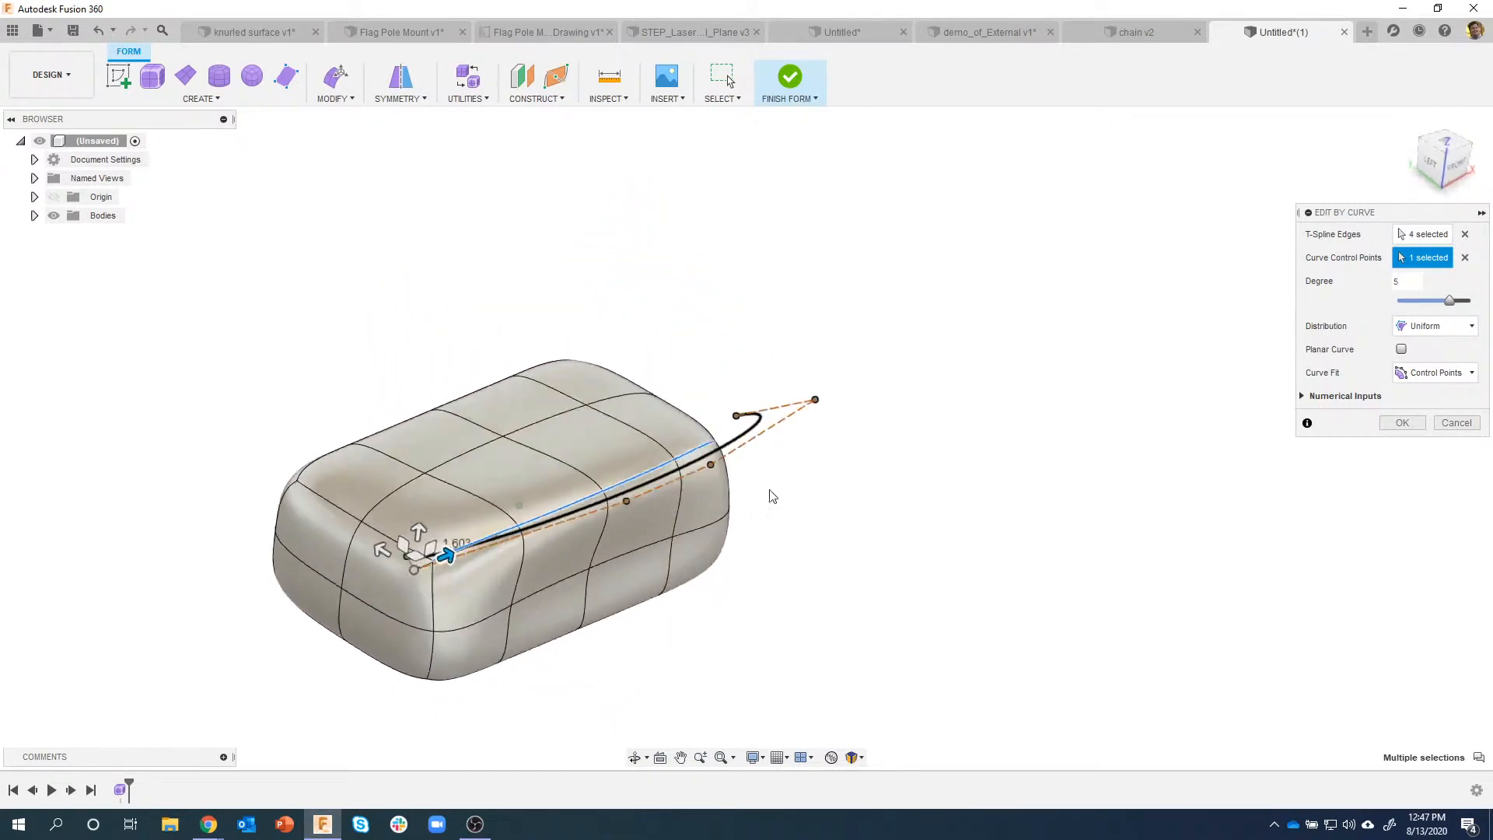
Step: Raise the control point beside the left end, lower the left middle point, raise the right middle point, and apply the curve edit
left_click(412, 482)
left_click_drag(412, 431, 404, 519)
left_click(614, 455)
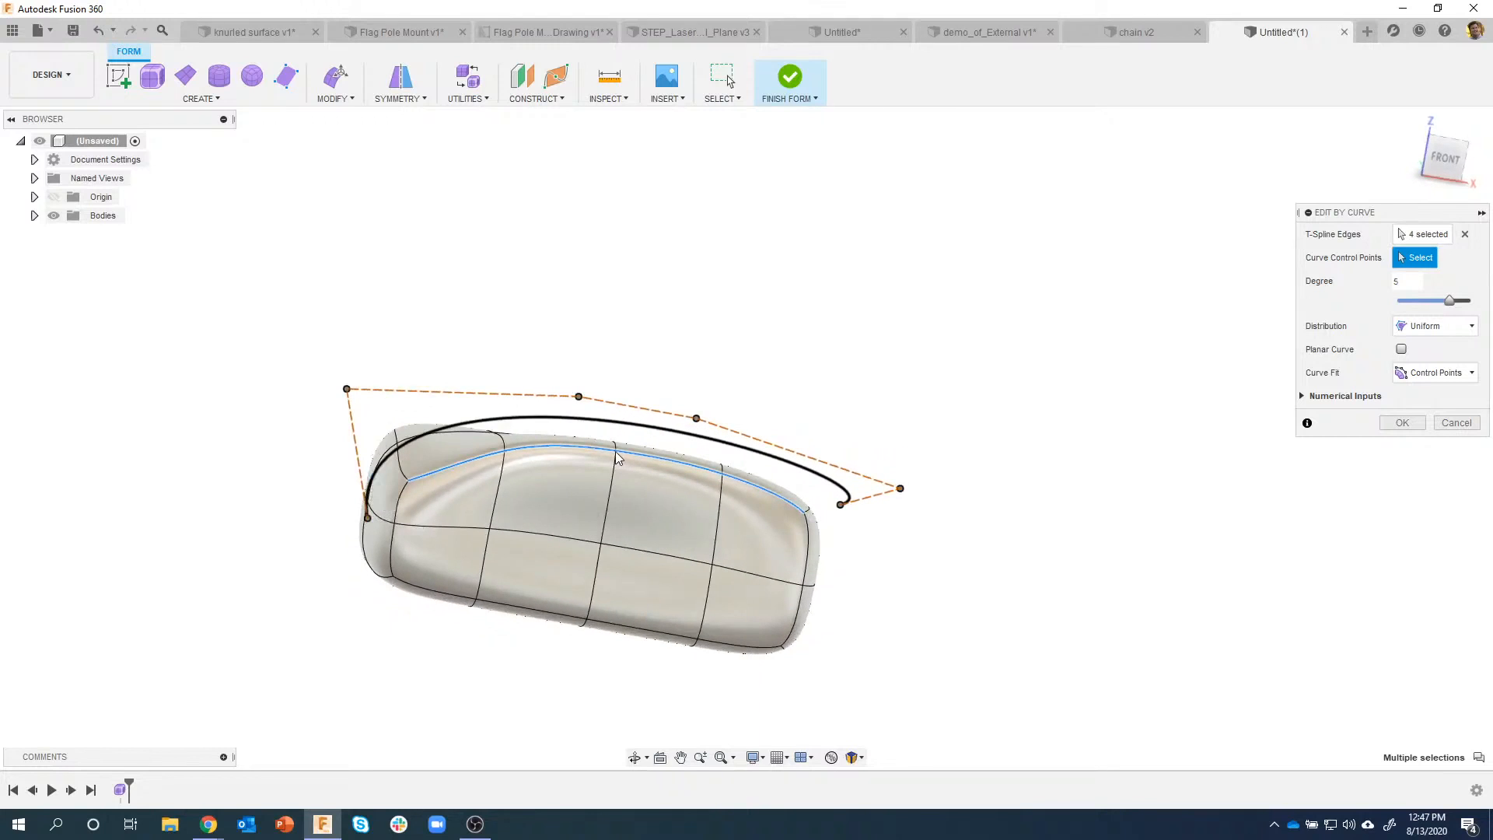
left_click(593, 462)
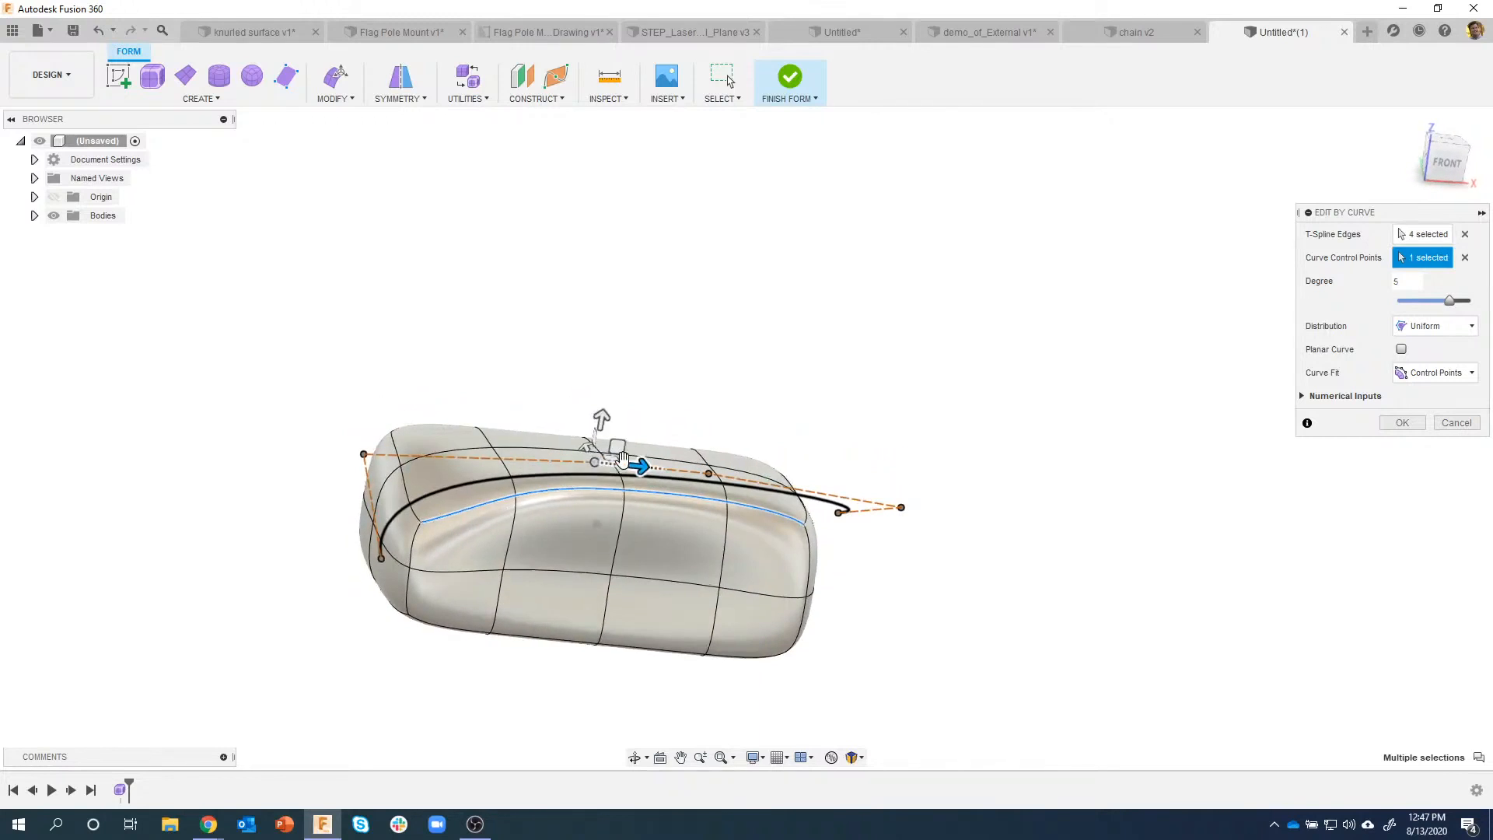
left_click_drag(594, 356, 579, 447)
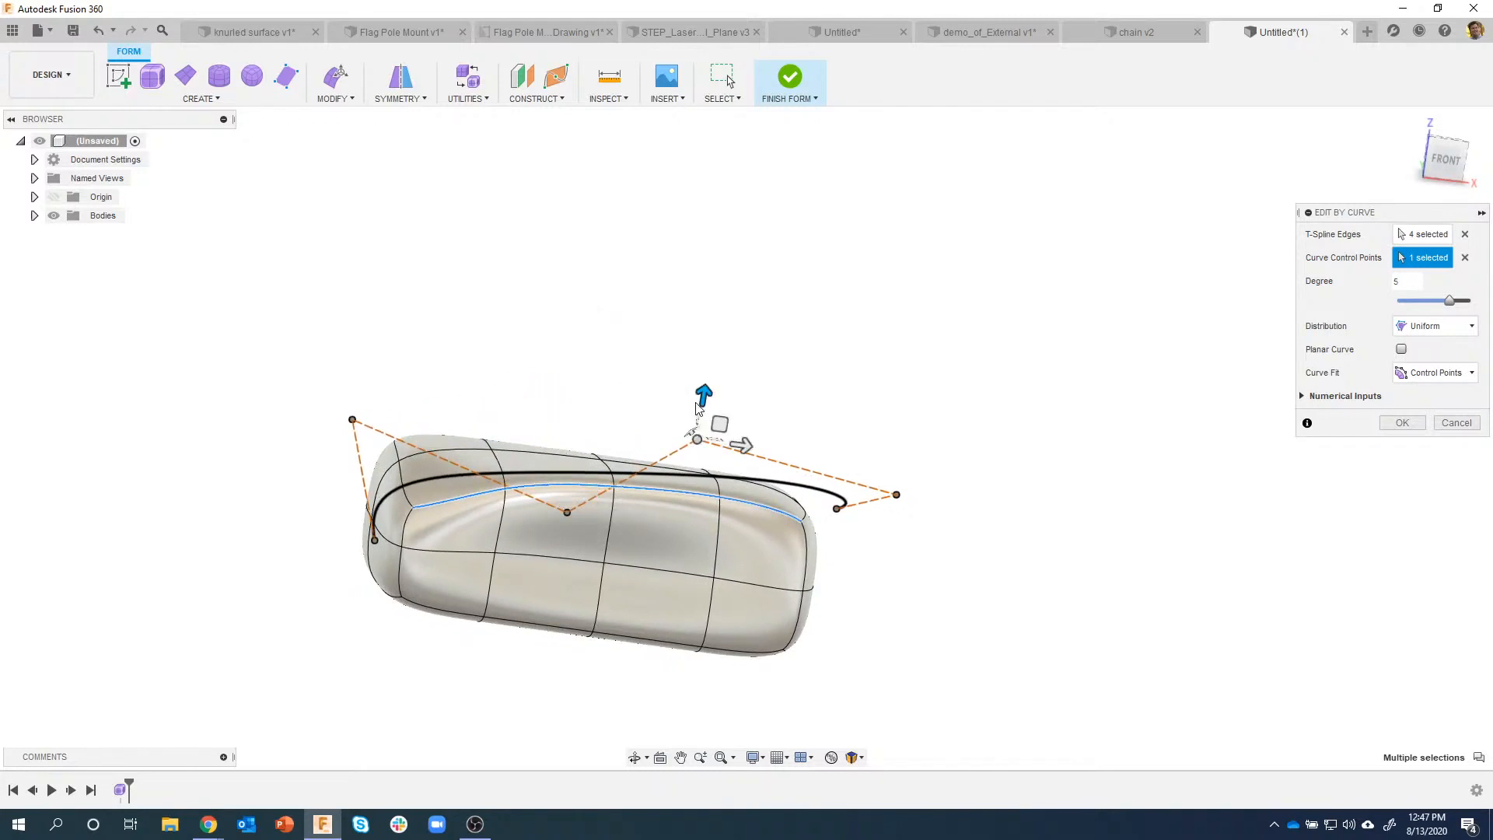
left_click_drag(719, 349, 730, 286)
middle_click_drag(829, 486, 408, 92, "shift")
left_click(1402, 423)
Step: Apply internal mirror symmetry to the form using two adjacent top faces on opposite sides of its lengthwise centre line
left_click(408, 91)
left_click(676, 439)
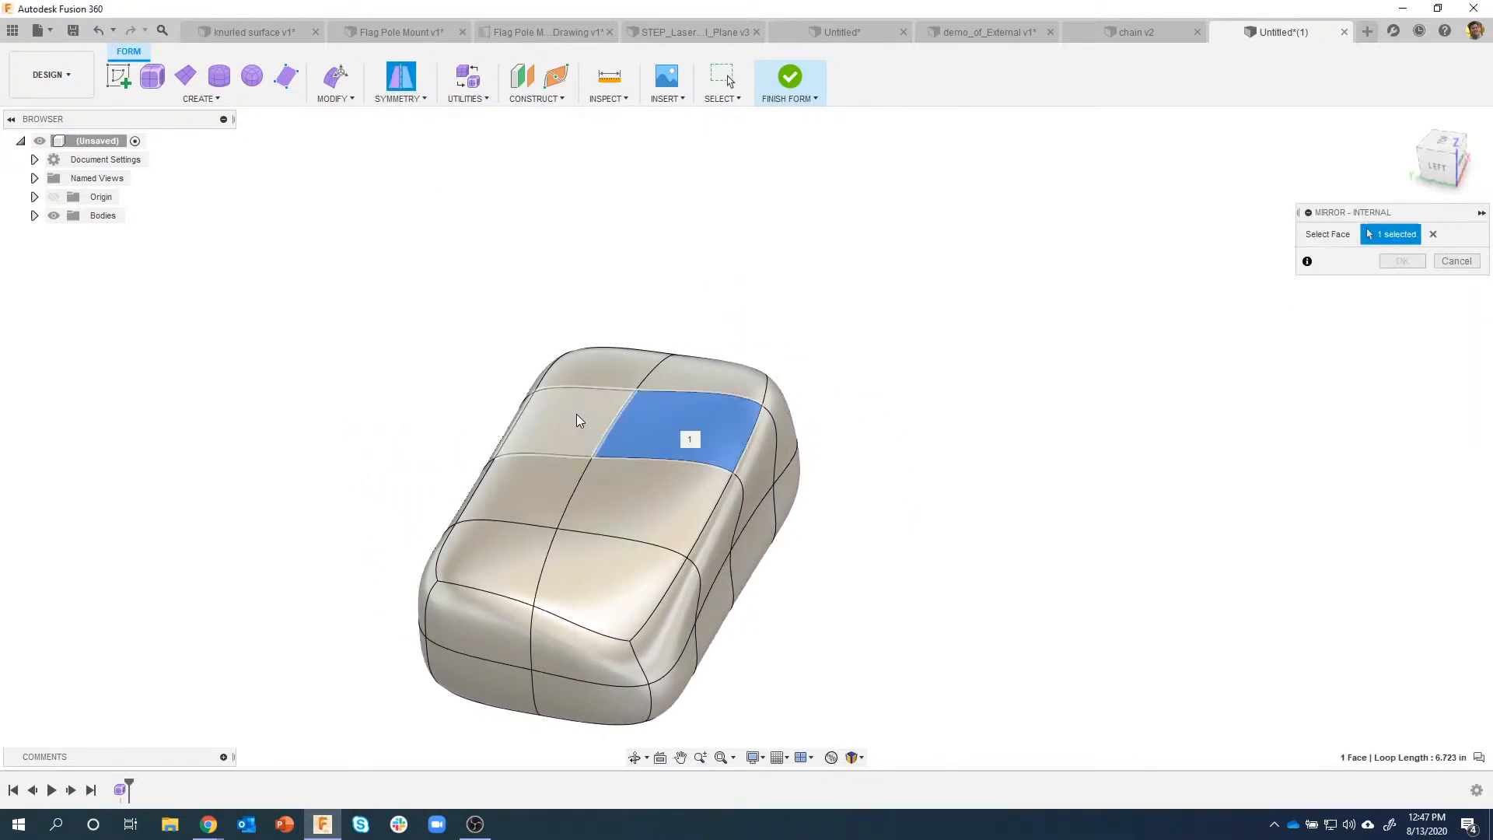
left_click(575, 420)
middle_click_drag(869, 566, 1245, 350, "shift")
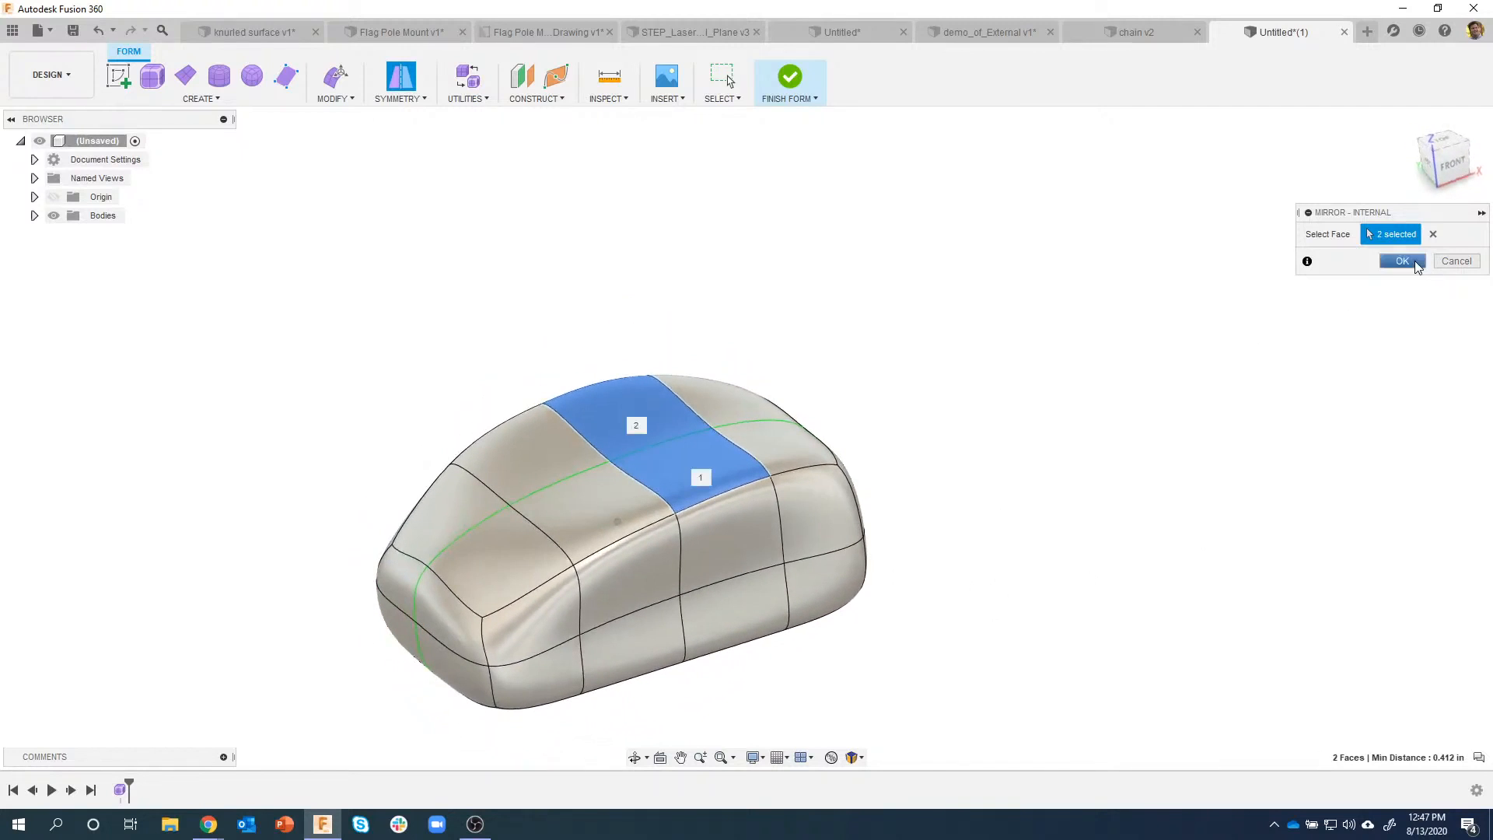
left_click(1402, 261)
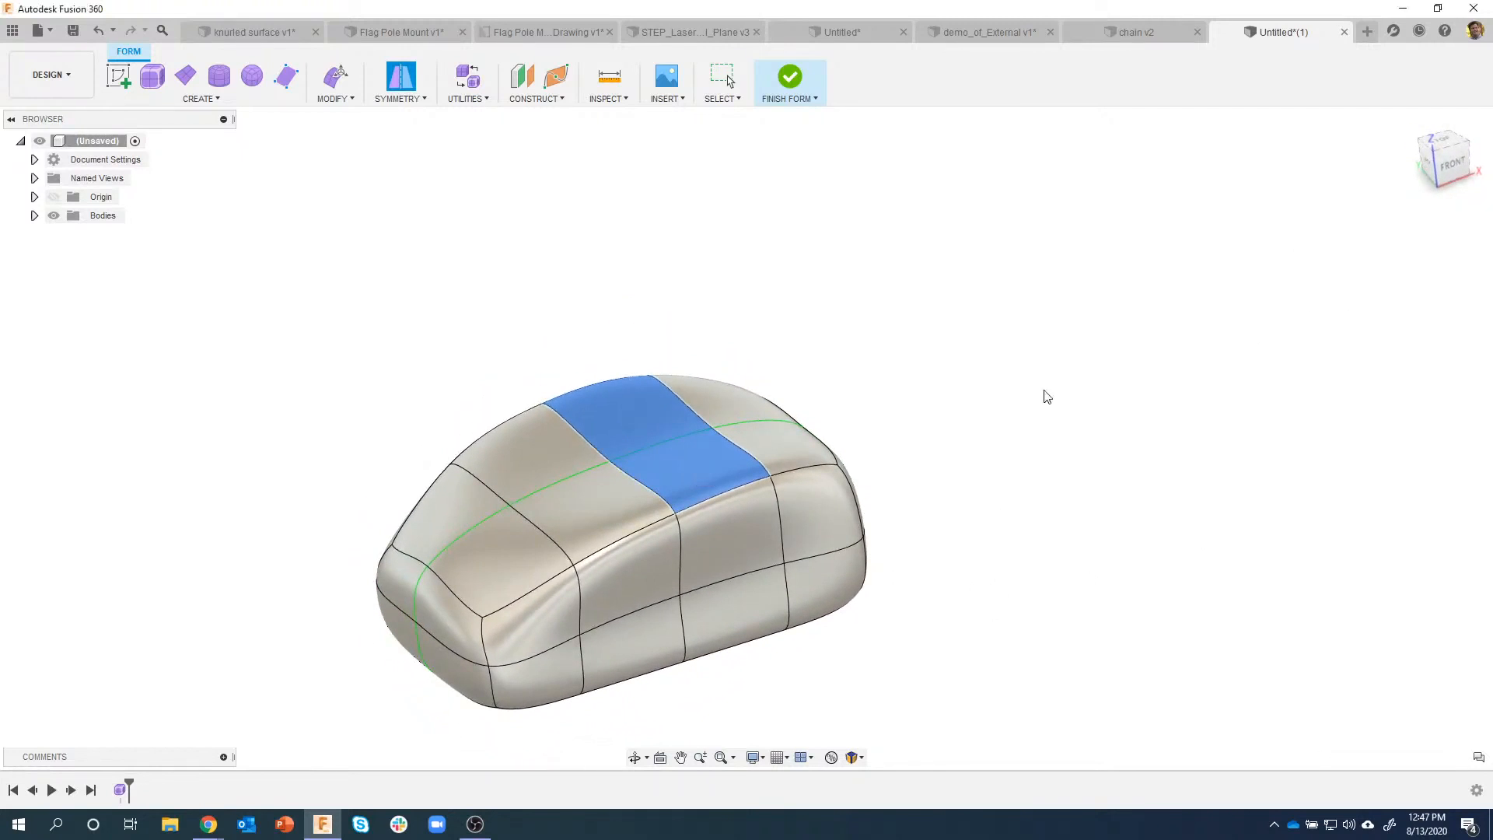
Step: Start Edit By Curve on the two vertical edges at the form's front left corner with a degree 2 driving curve
left_click(346, 100)
left_click(343, 133)
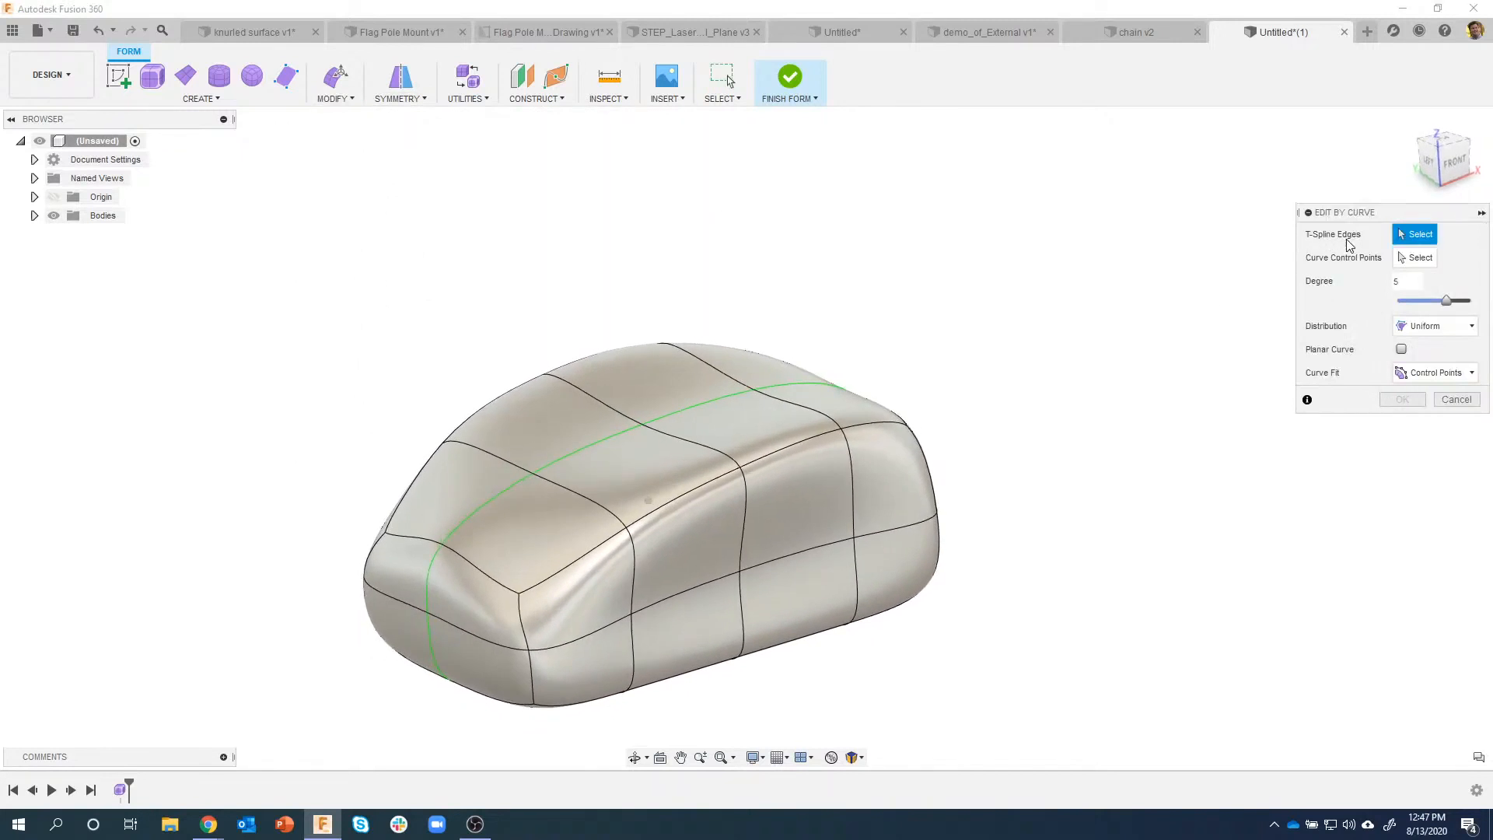
left_click(528, 624)
left_click(537, 674)
middle_click_drag(784, 655, 736, 616, "shift")
left_click_drag(1447, 301, 1421, 303)
middle_click_drag(814, 610, 808, 587, "shift")
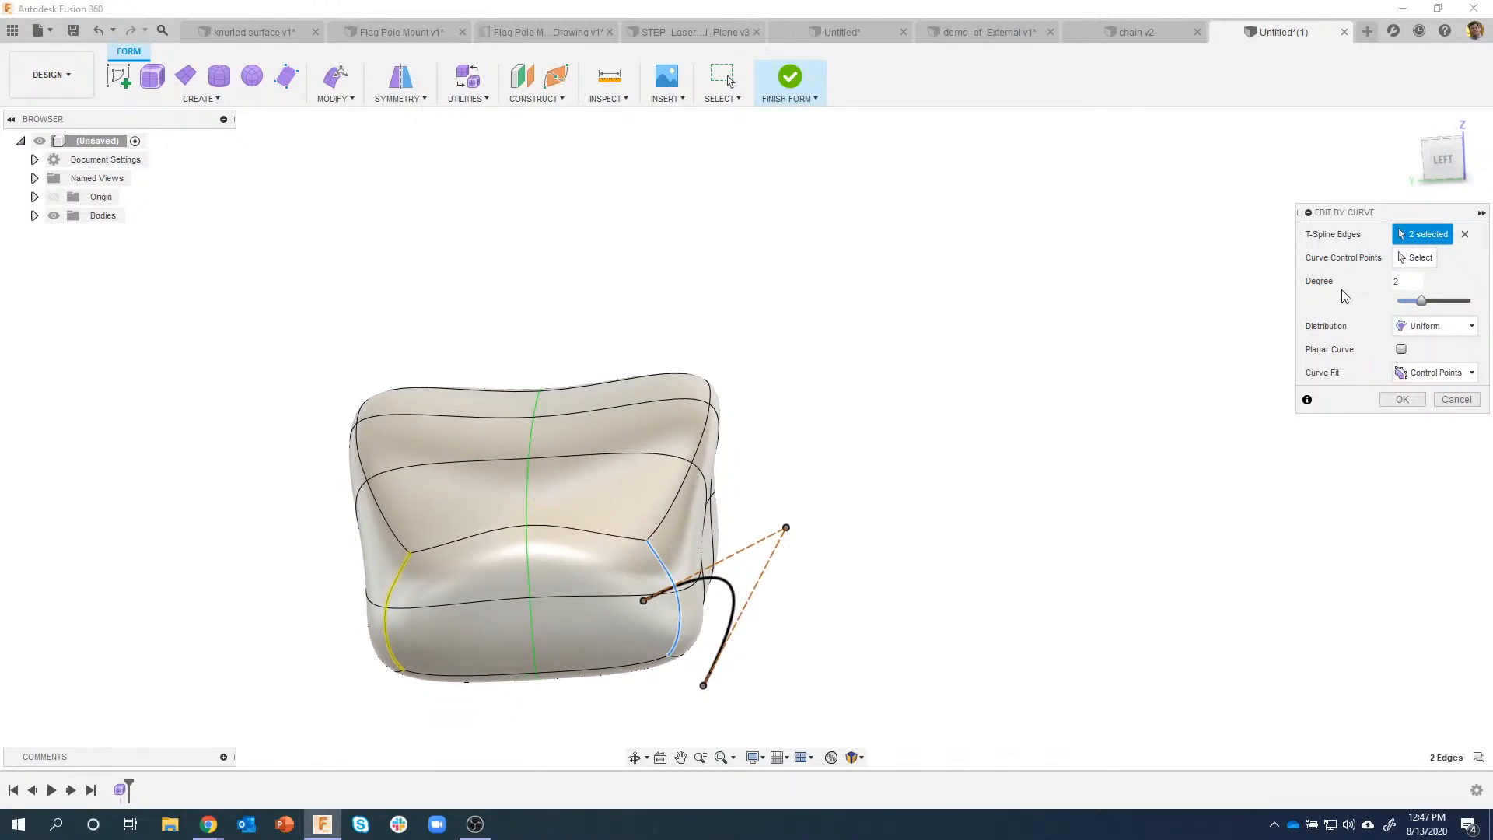
Step: Try pulling the corner curve's middle and lower control points inward and nudging its upper point, then cancel the curve edit
left_click(1415, 257)
left_click(786, 527)
left_click_drag(786, 526, 701, 582)
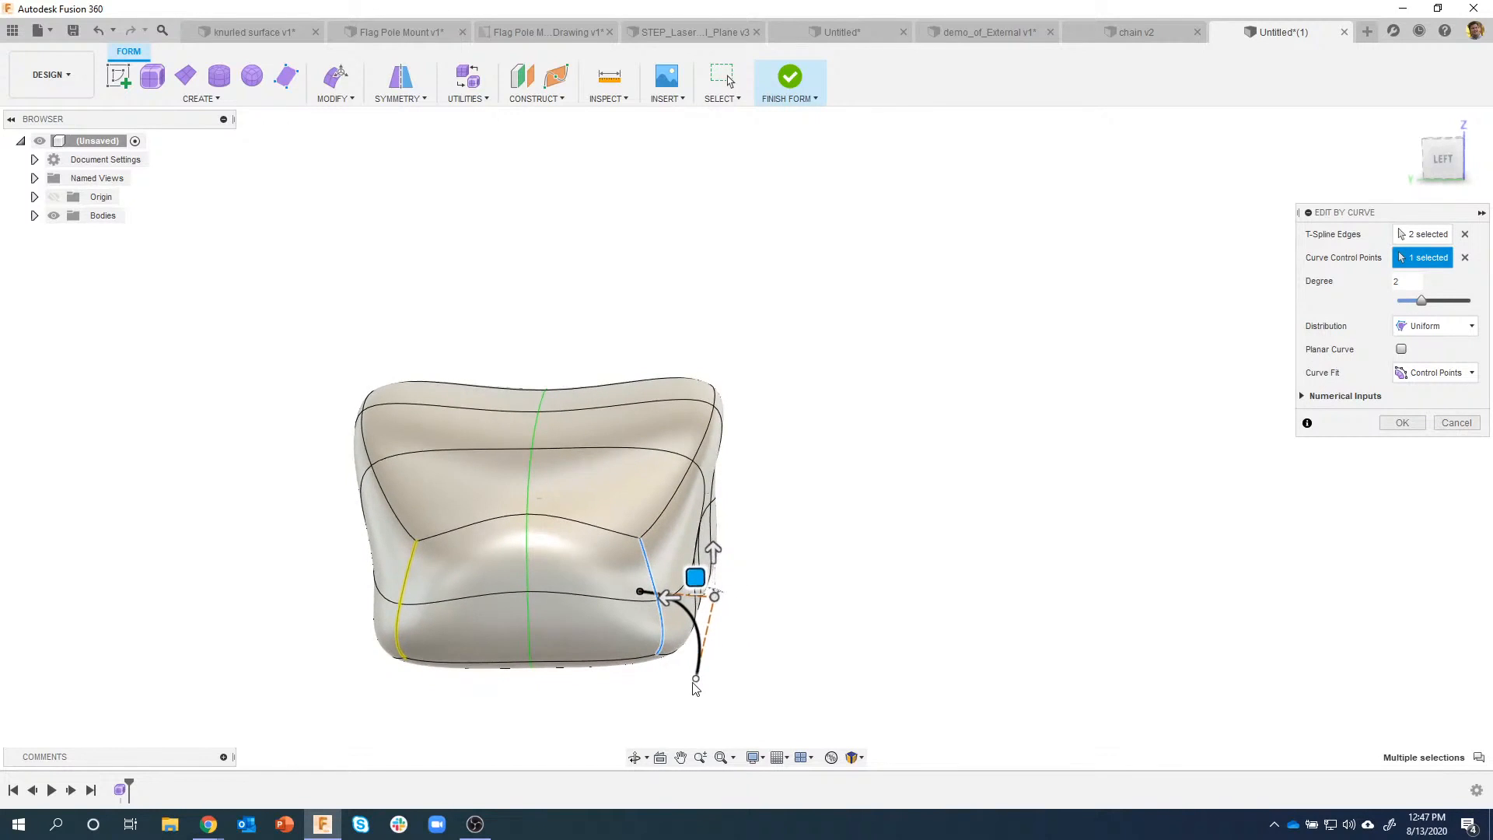
left_click(696, 680)
left_click_drag(677, 662, 565, 695)
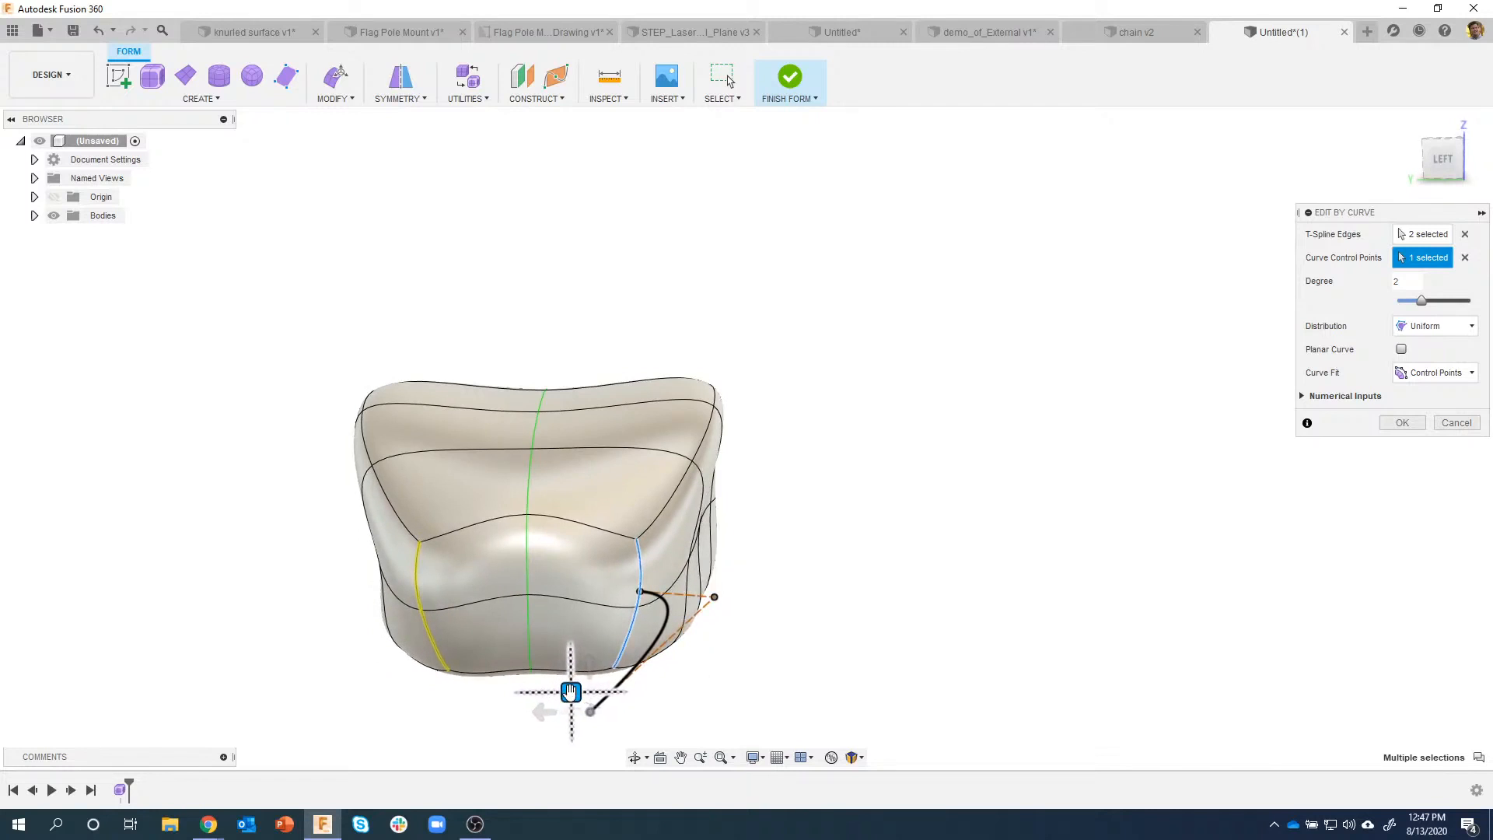
left_click(641, 593)
mouse_move(621, 574)
left_mouse_down()
mouse_move(637, 531)
mouse_move(614, 565)
left_mouse_up()
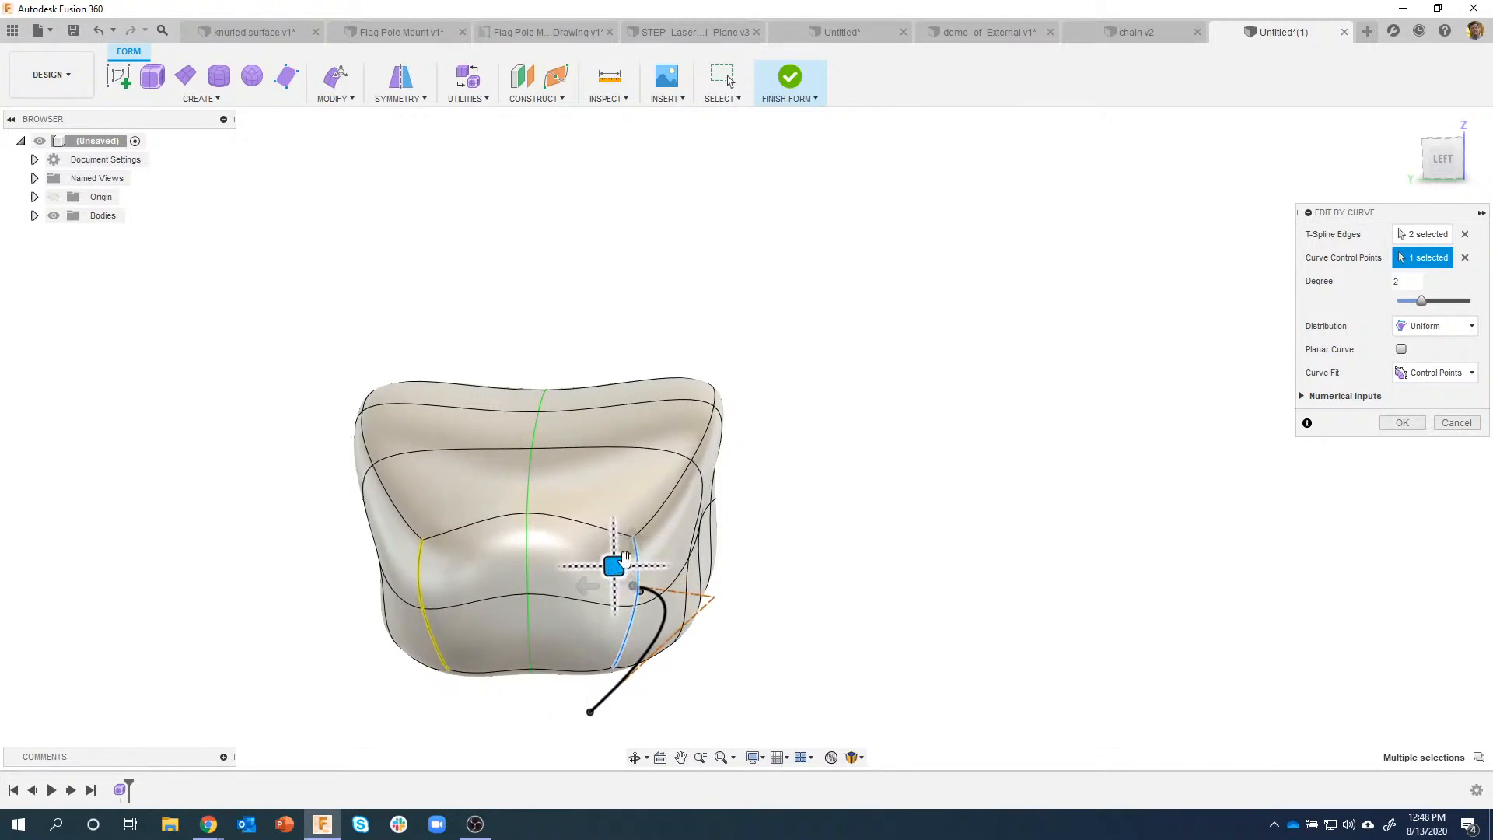
left_click(1456, 423)
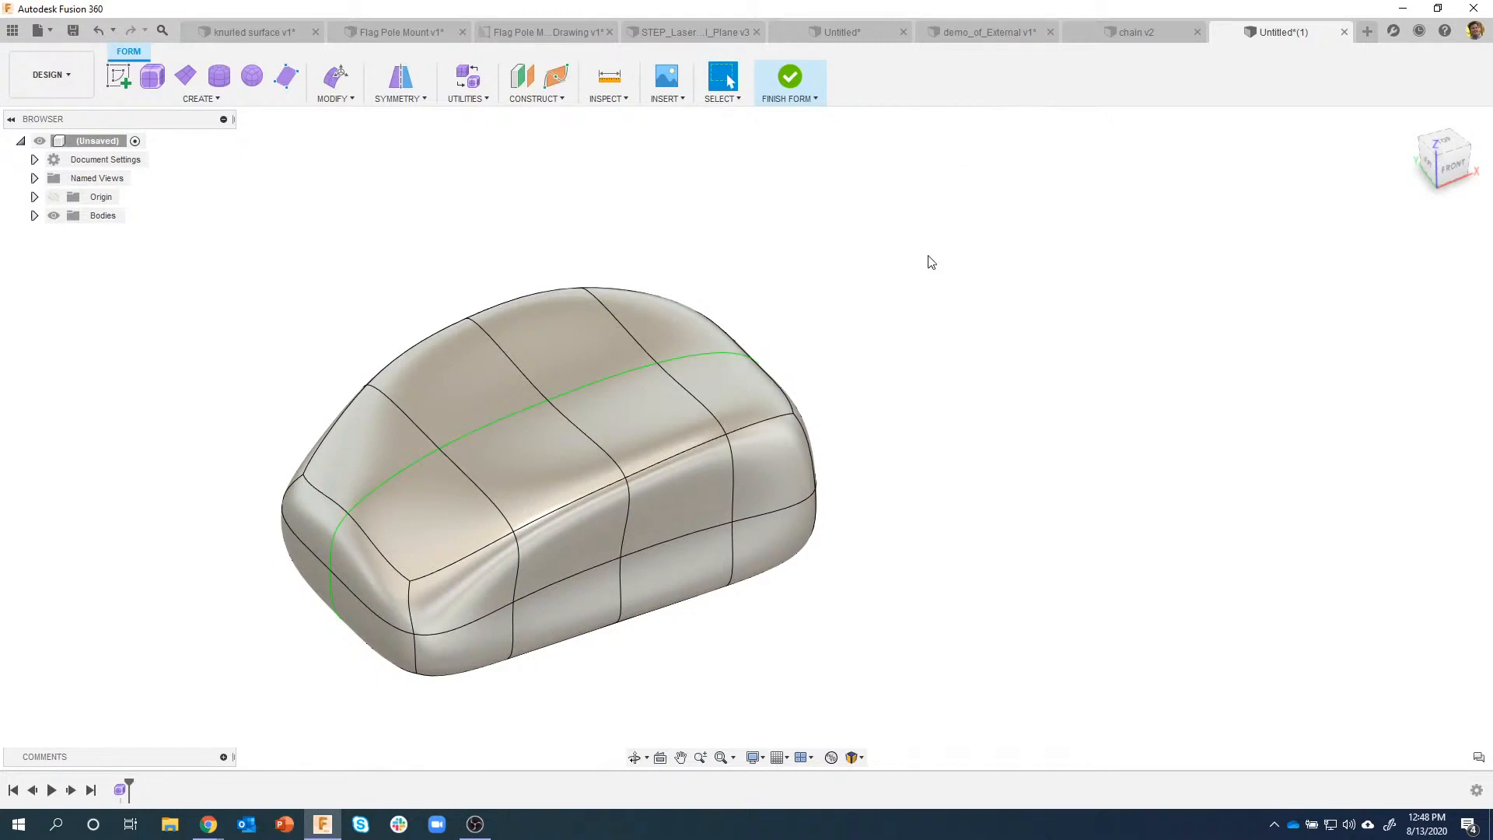
Step: Switch to the Flag Pole Mount drawing and examine its views up close
left_click(544, 32)
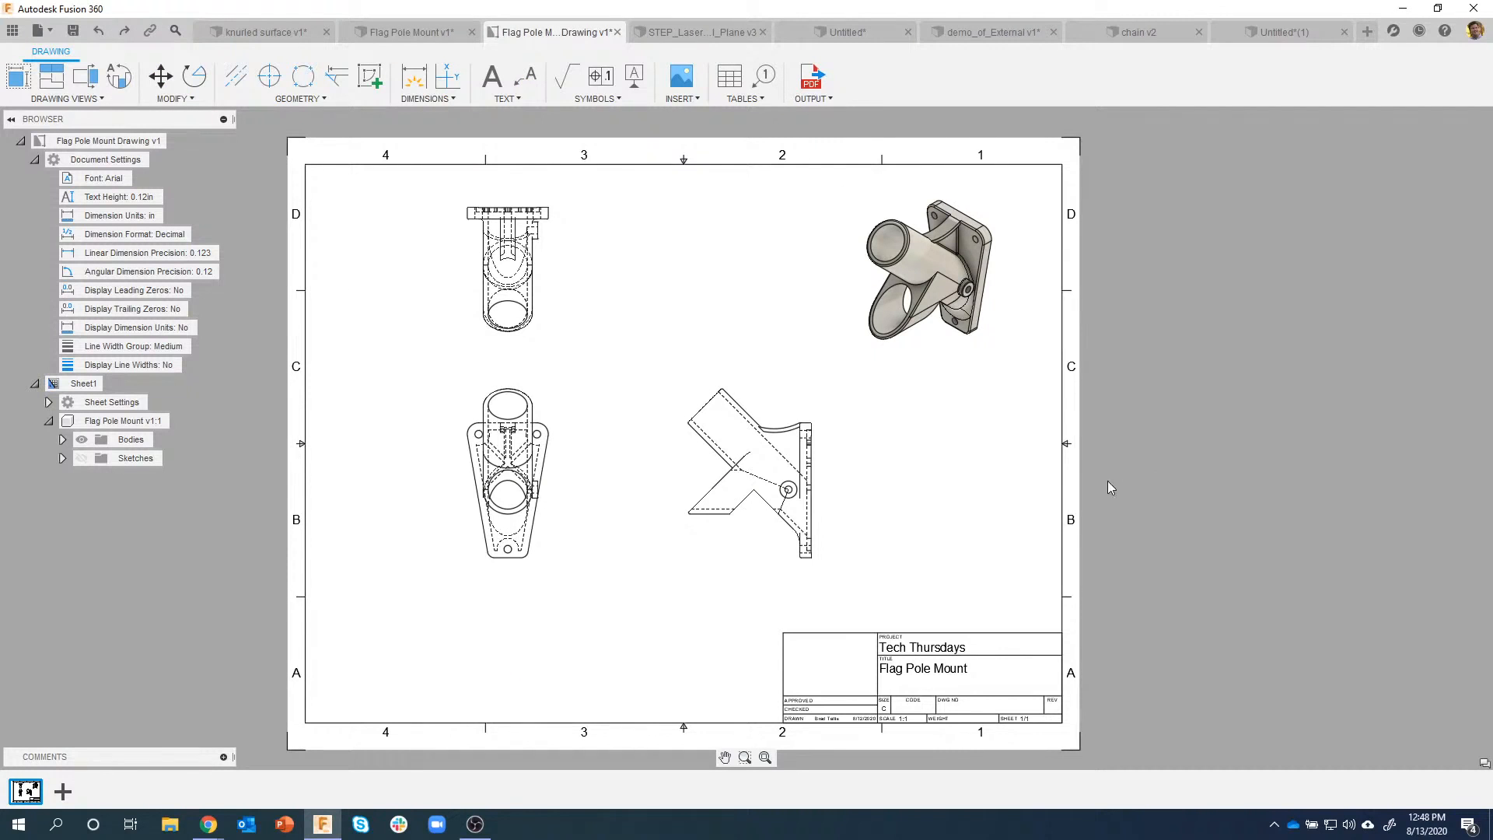
scroll(743, 389, "up", 2)
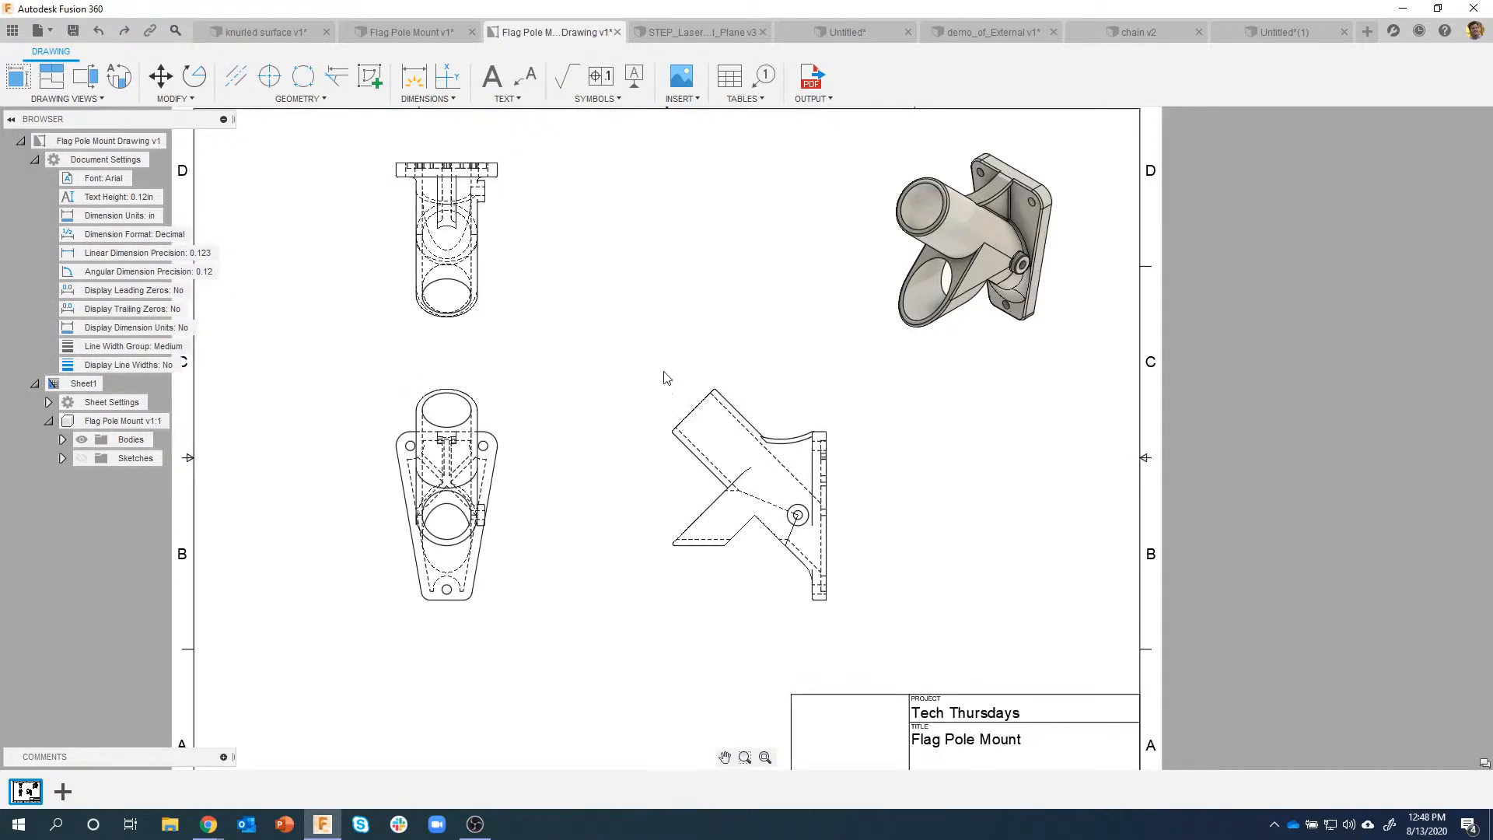
scroll(667, 357, "up", 2)
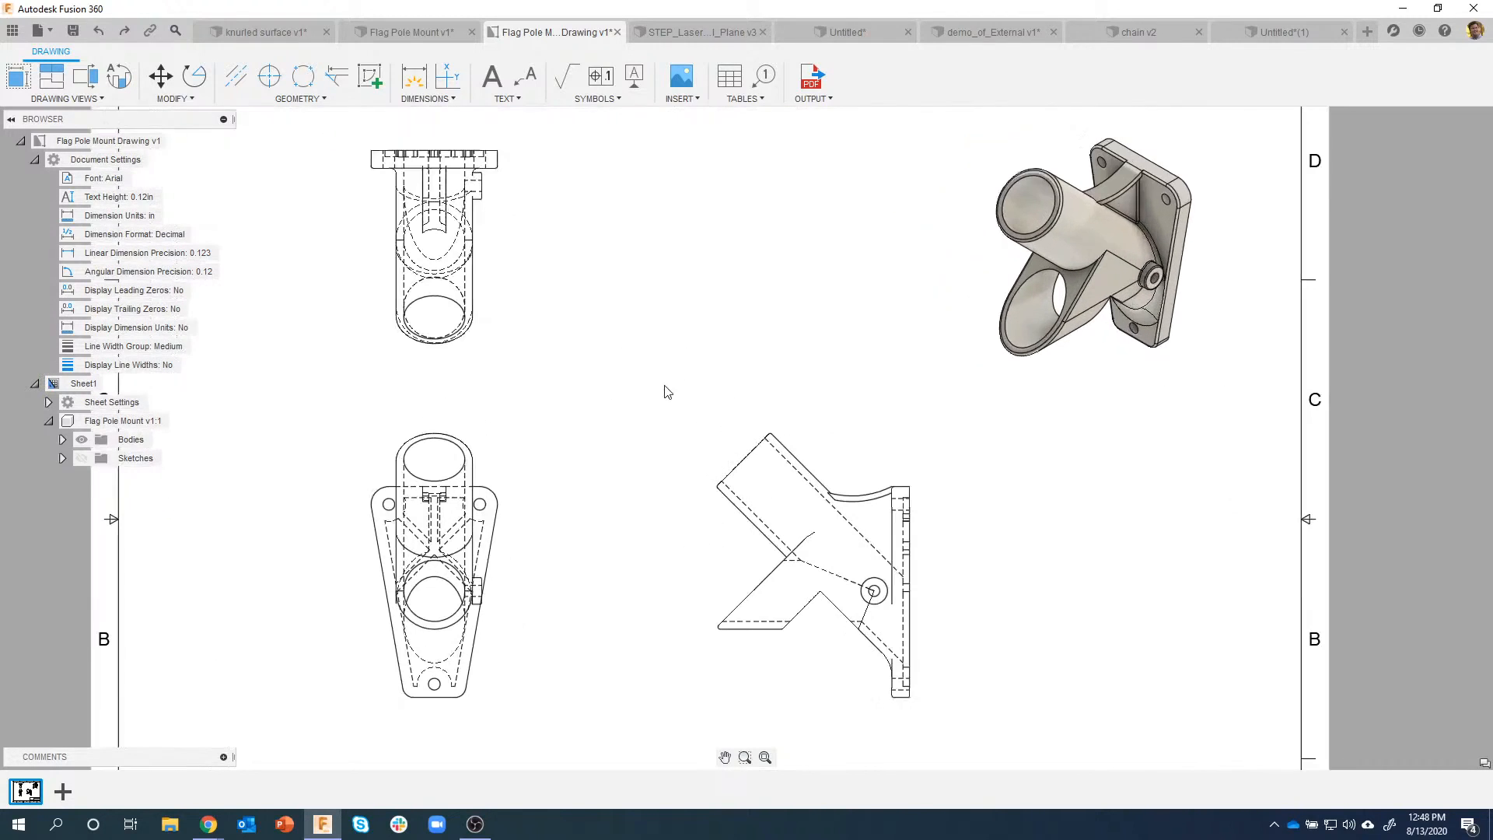
Step: Create a full section view A from the side view, cutting vertically through the mounting plate, and place it beside that view
left_click(88, 76)
left_click(898, 504)
scroll(933, 466, "up", 3)
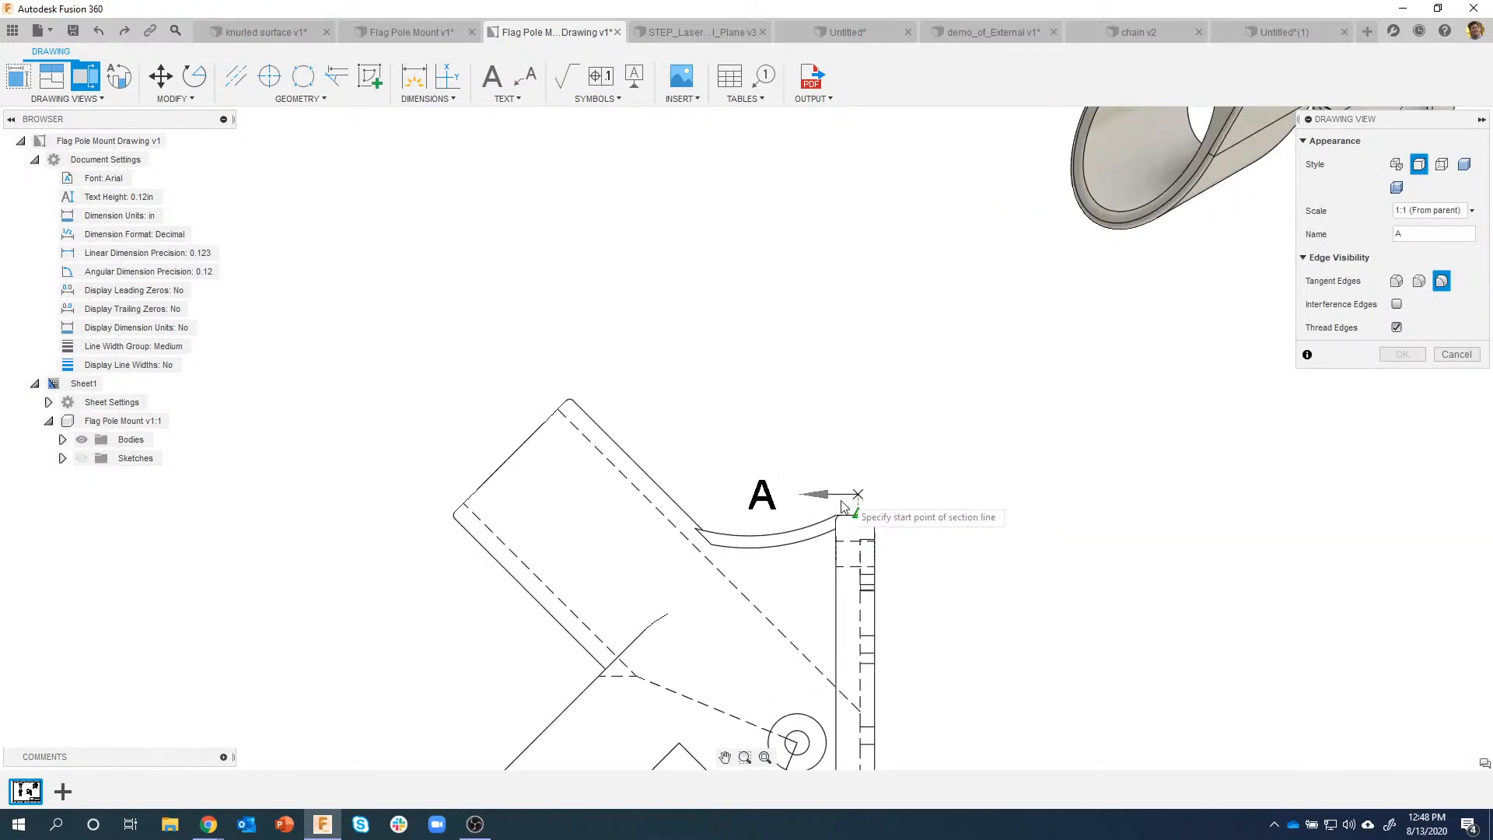
scroll(874, 488, "up", 2)
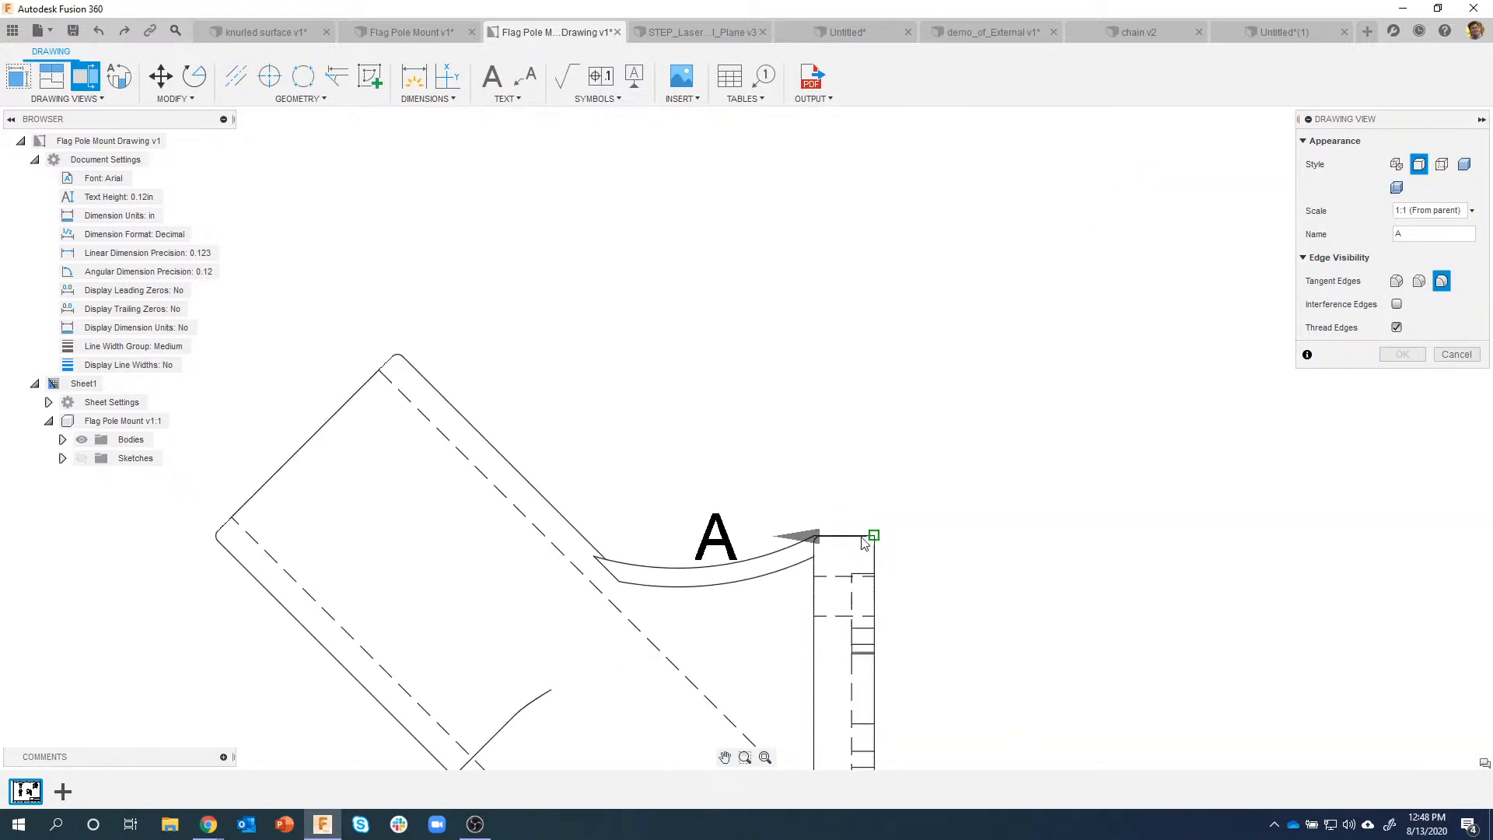
left_click(849, 519)
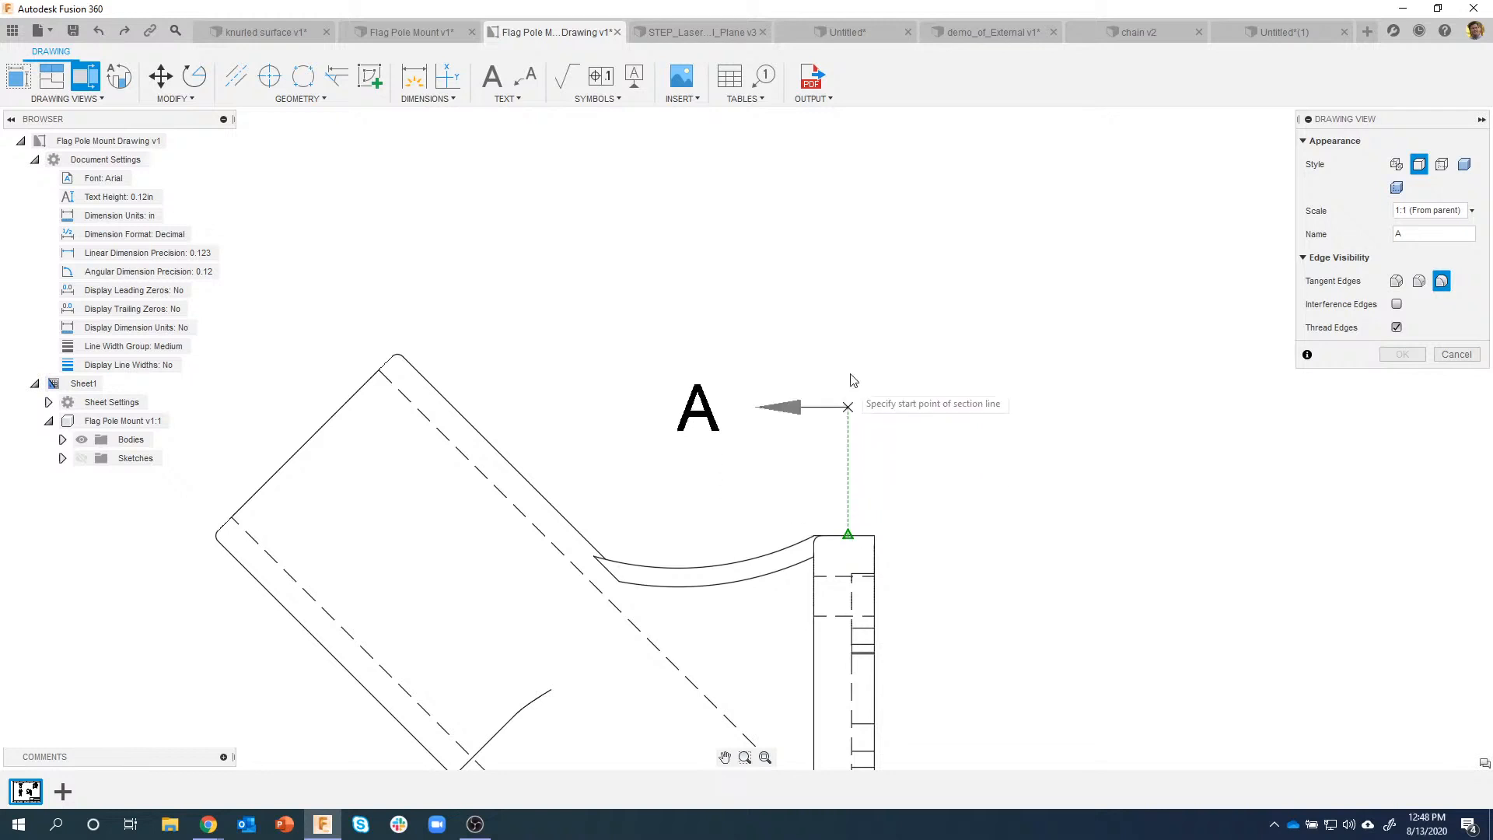
scroll(848, 334, "down", 5)
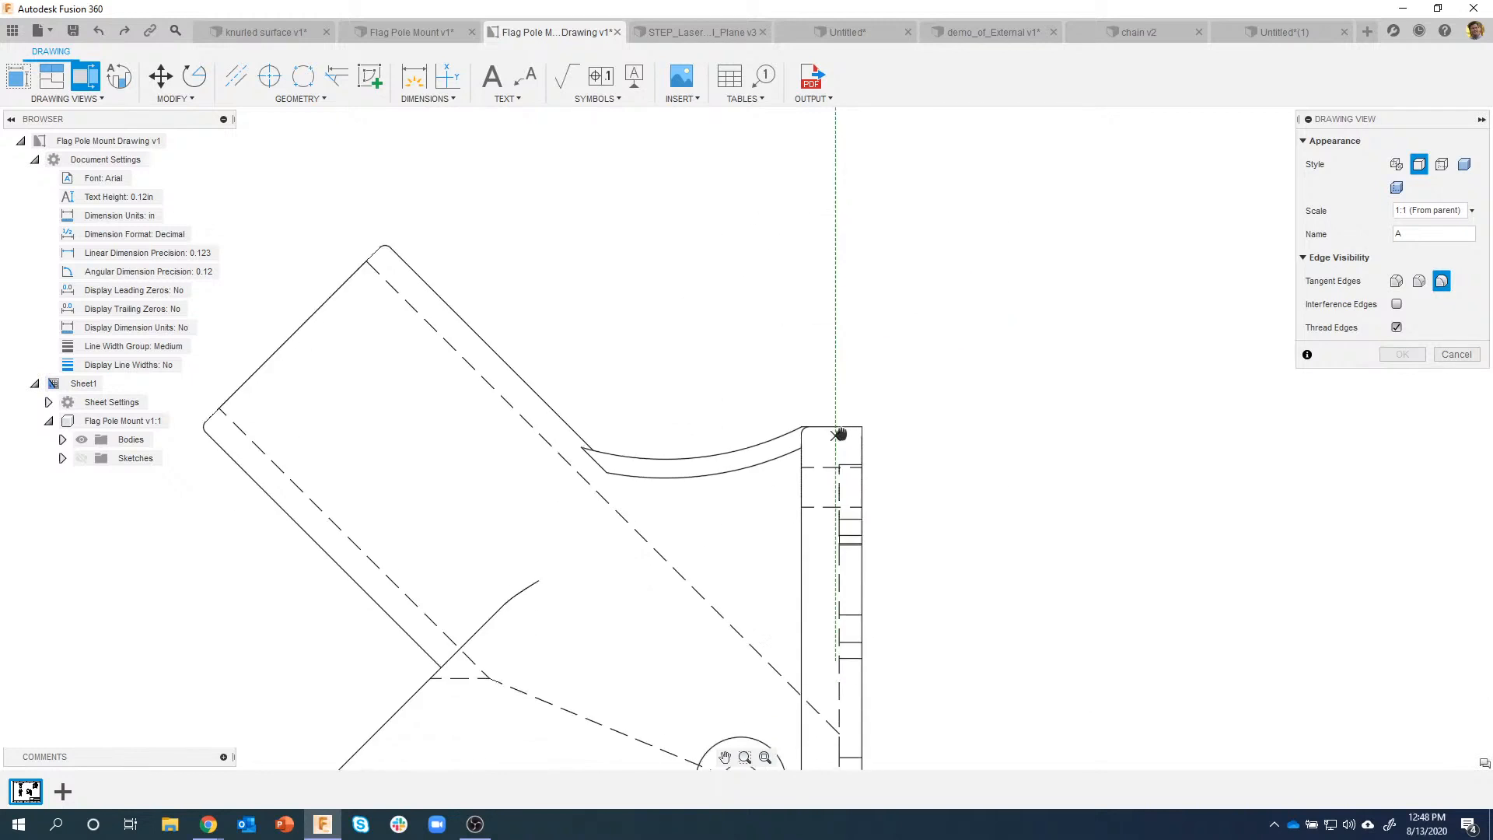
left_click(830, 707)
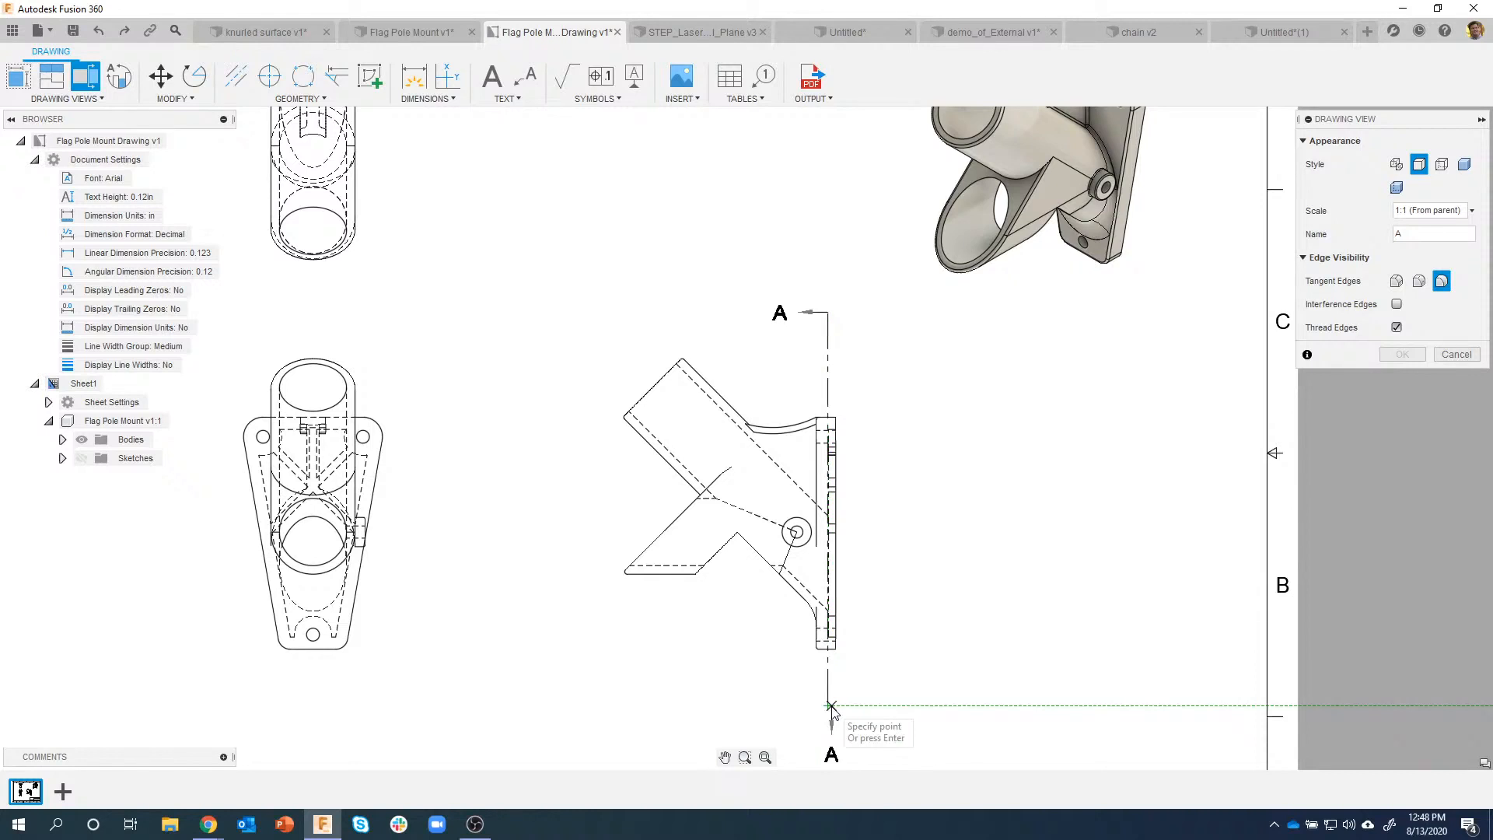
key("Return")
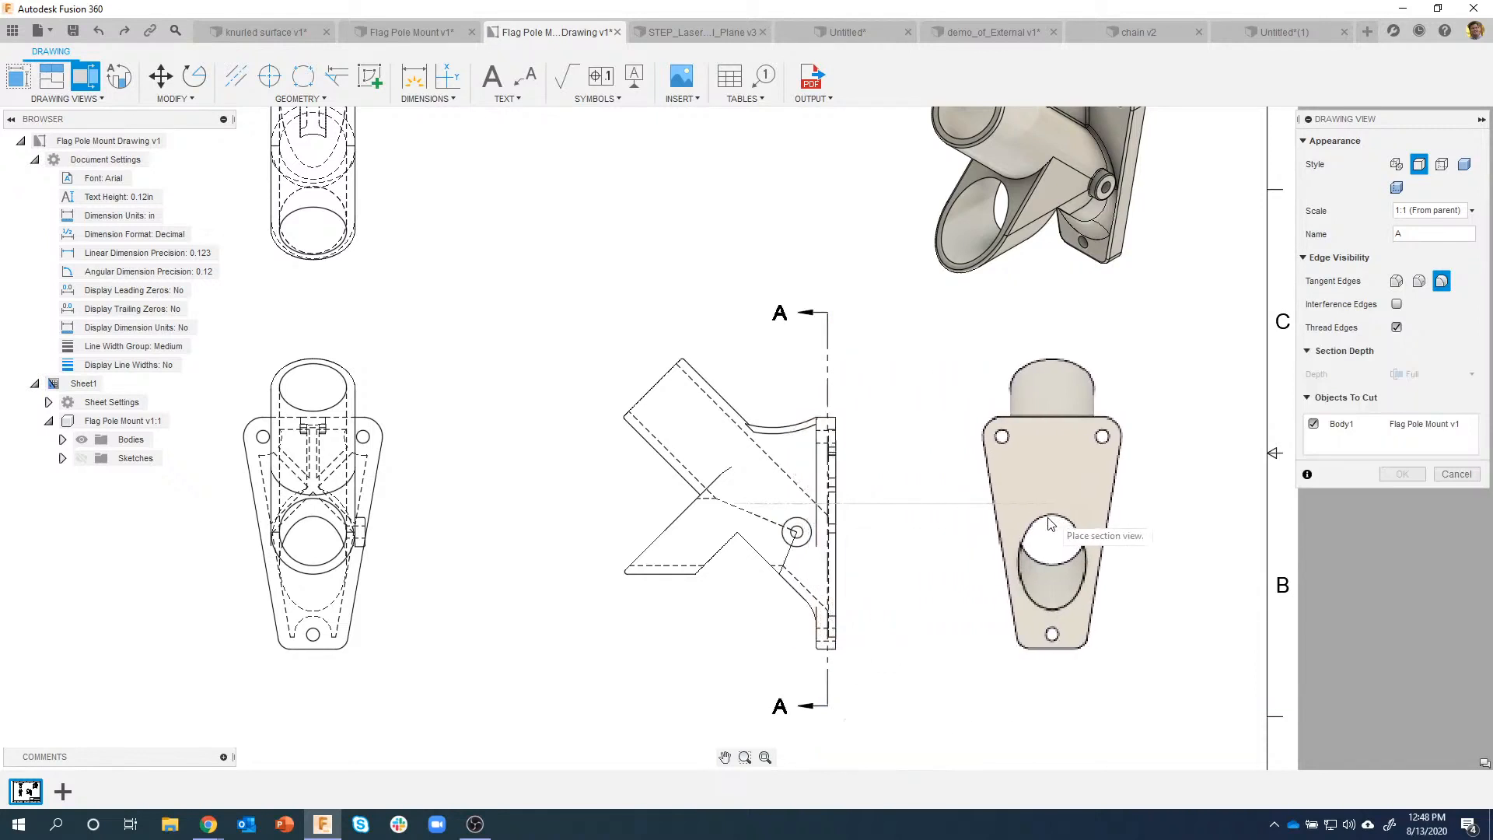
left_click(1042, 525)
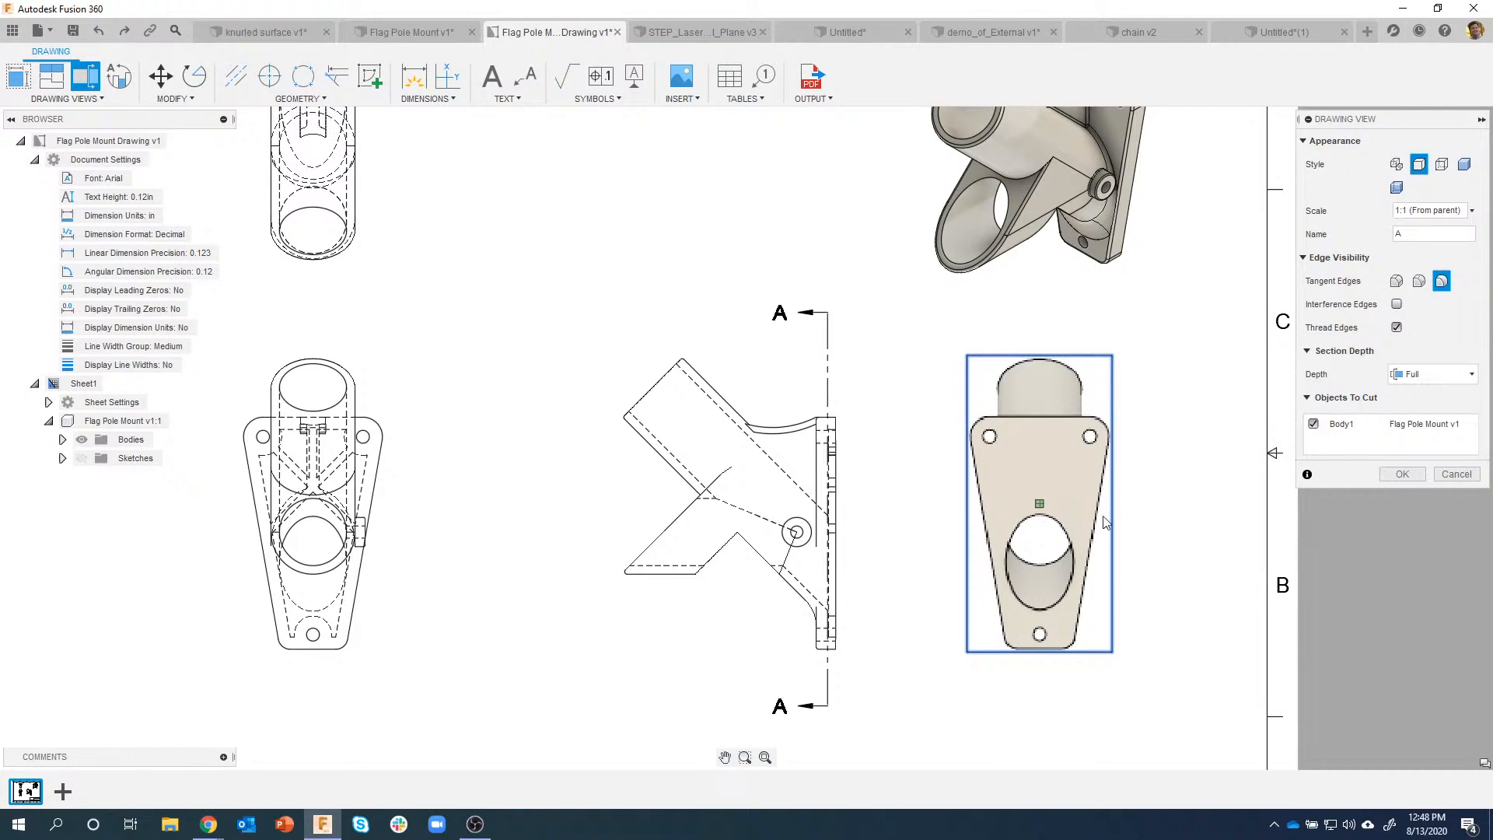
left_click(1392, 476)
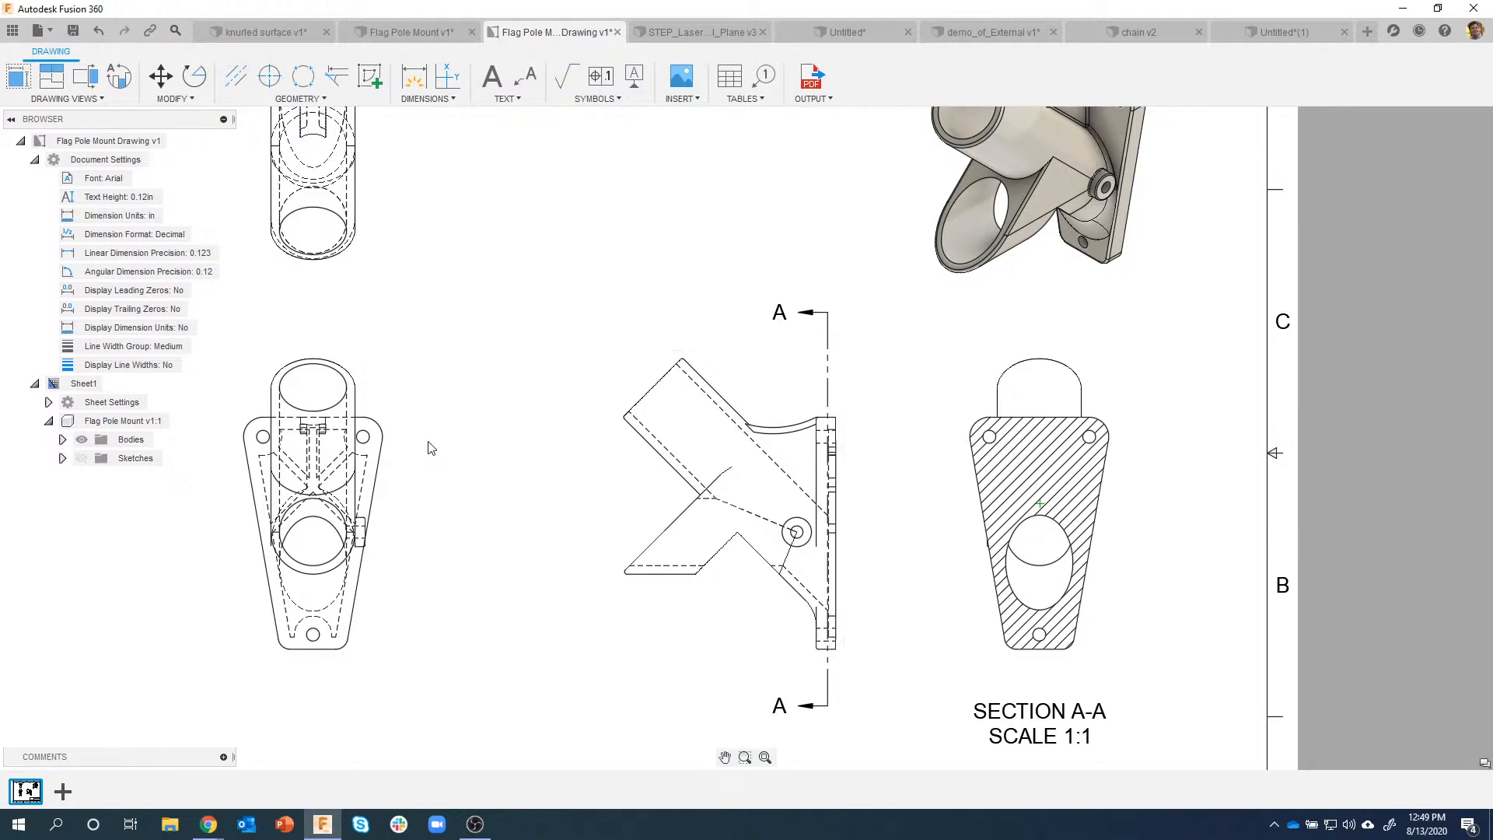
Step: Open the section A-A view for editing
left_click(1035, 359)
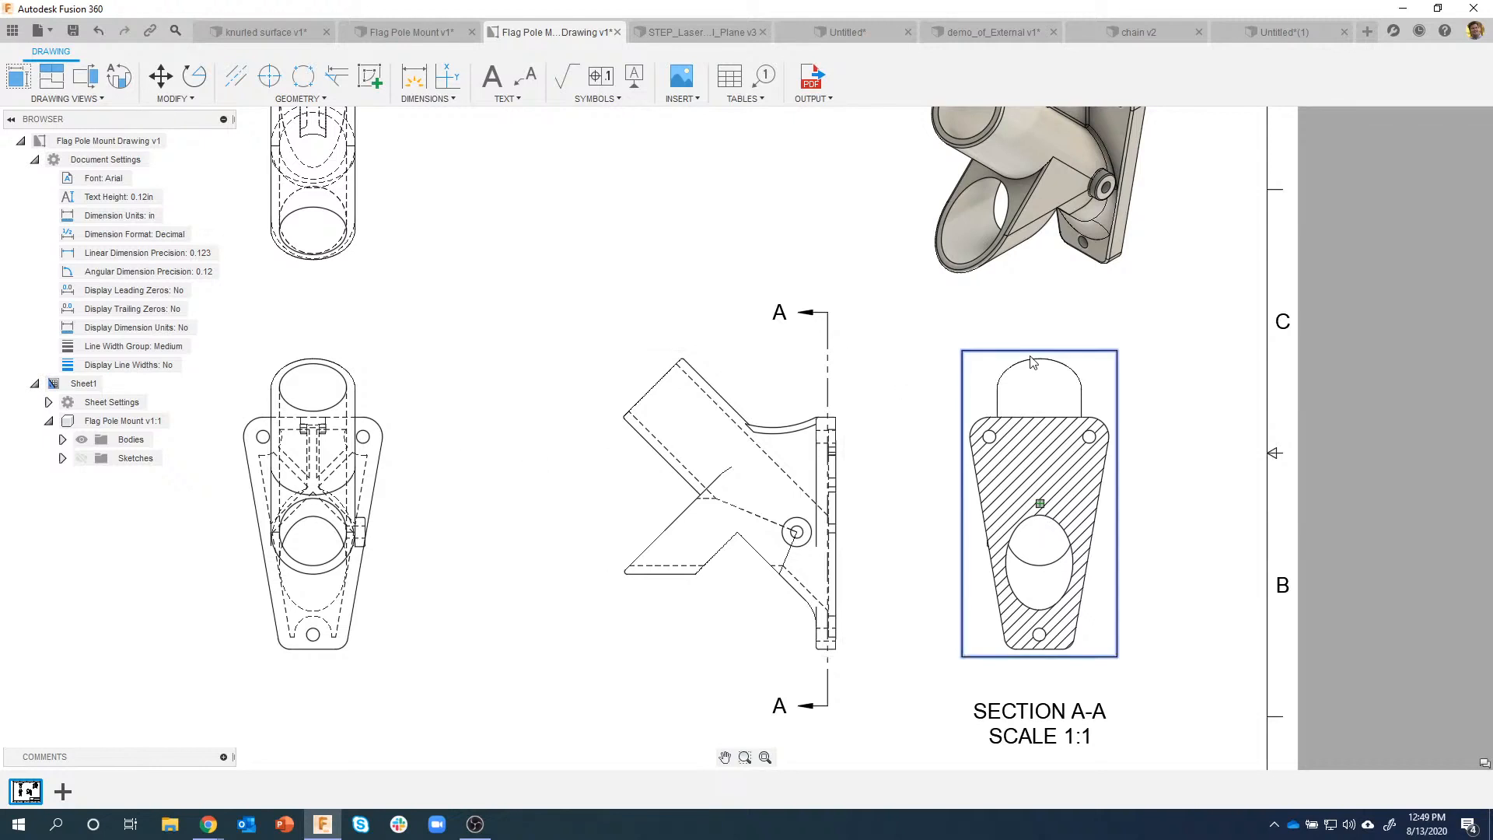
right_click(1035, 357)
left_click(1096, 336)
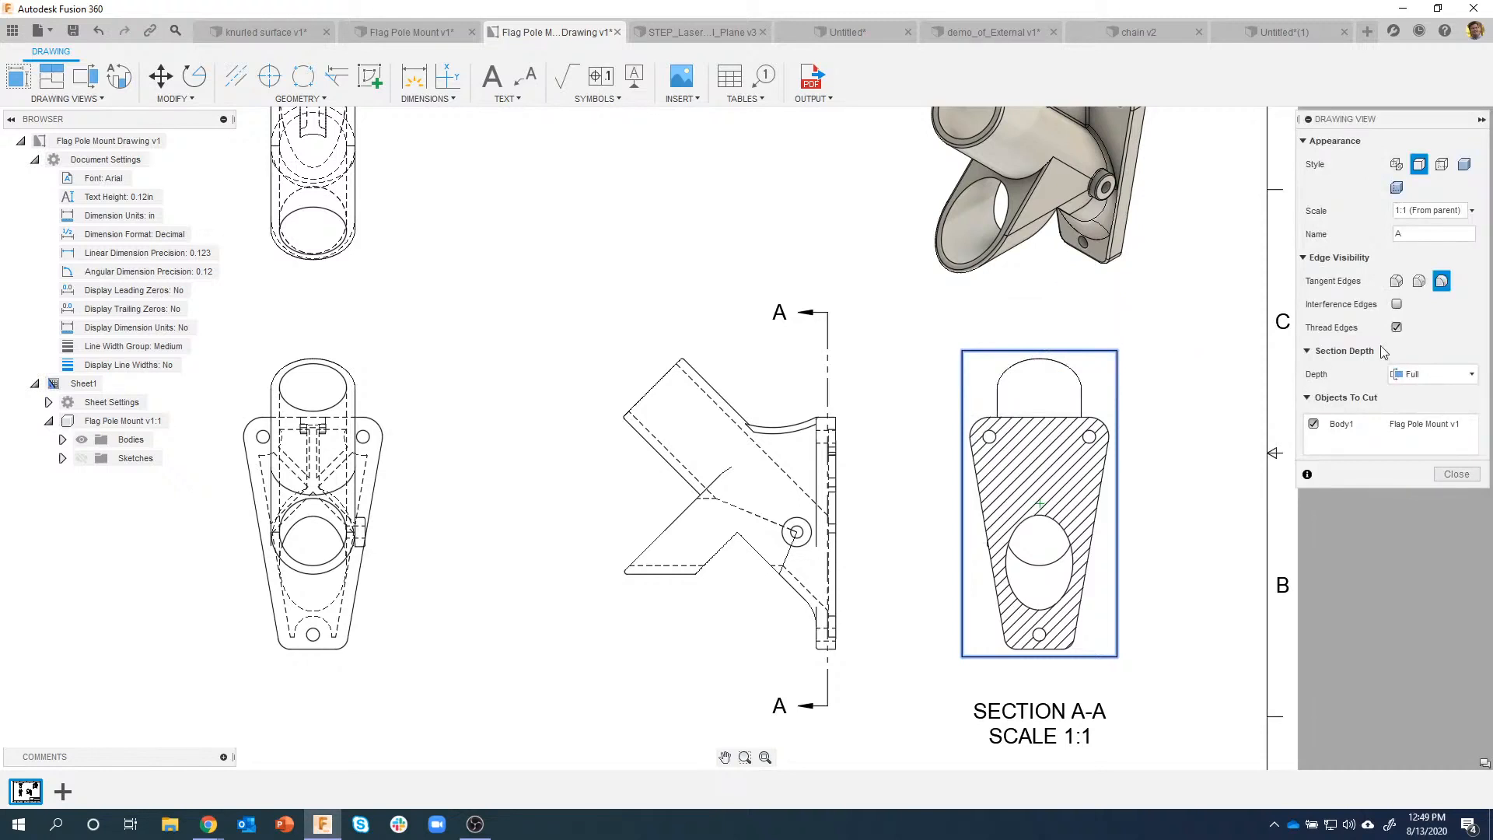
Step: Compare the Slice and Full section depths on section A-A
left_click(1430, 376)
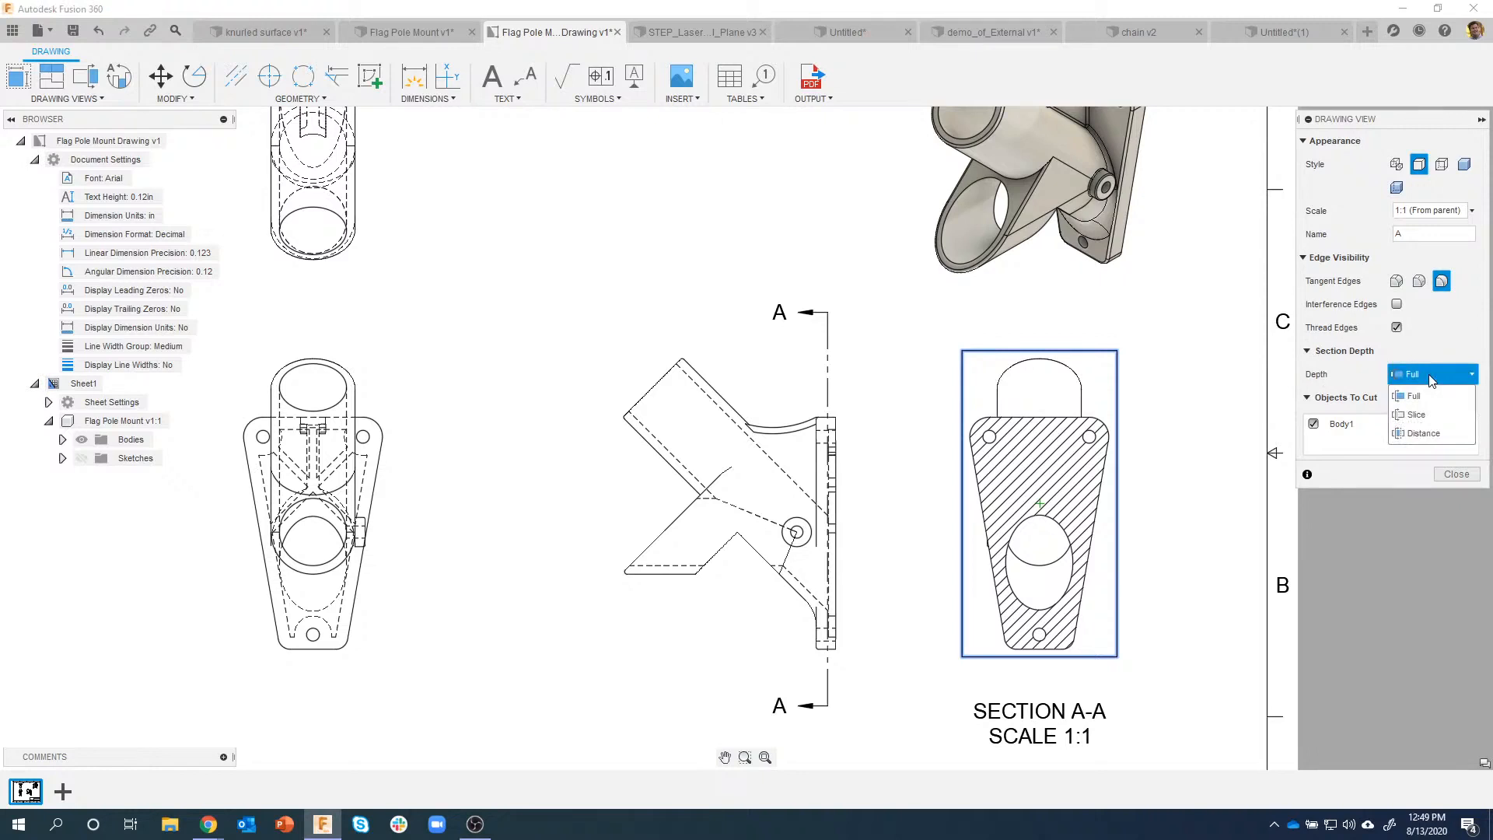
left_click(1430, 416)
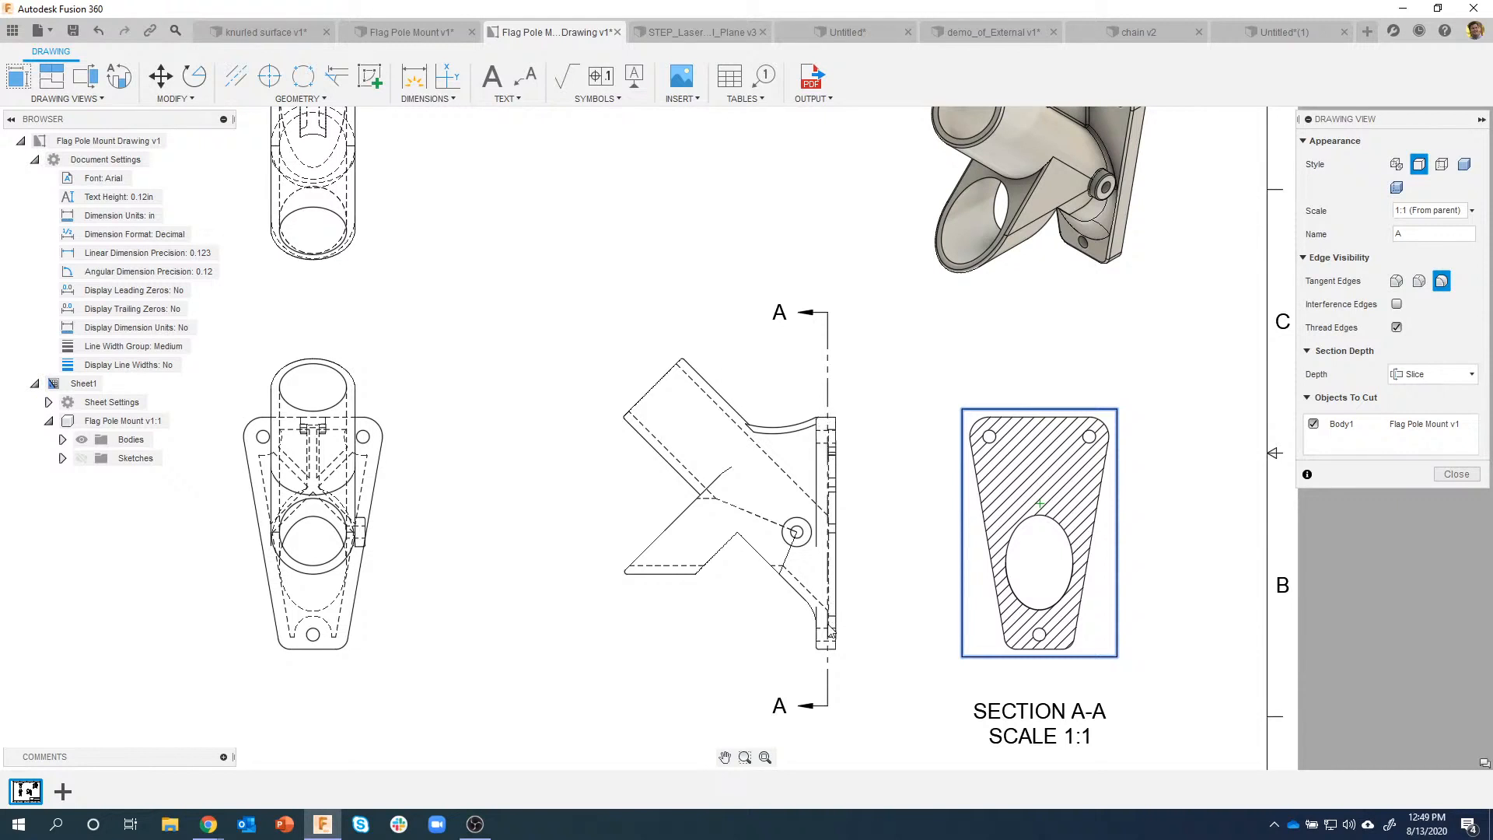
left_click(1437, 376)
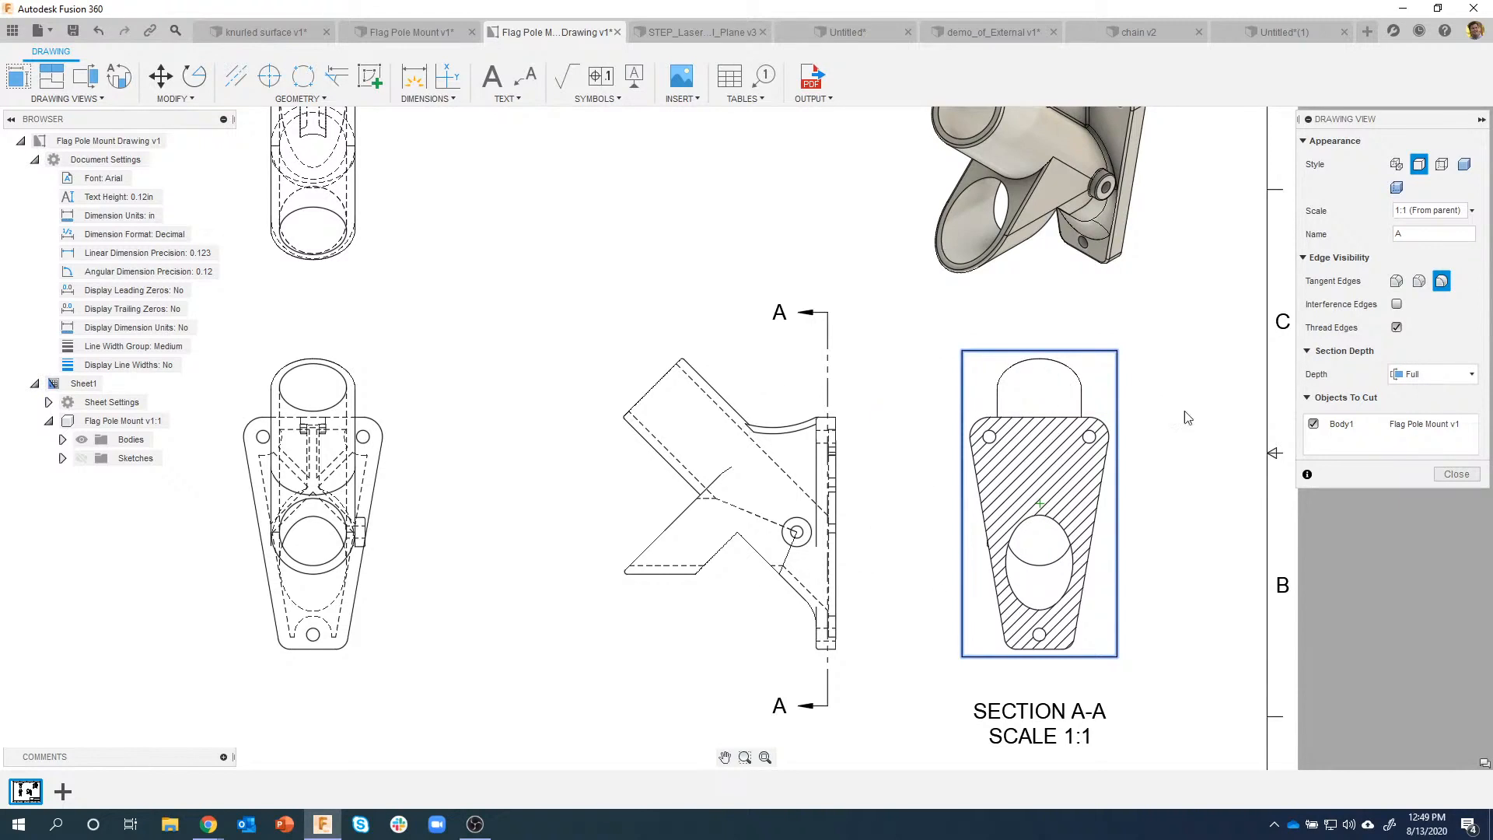
left_click(1431, 374)
left_click(1412, 413)
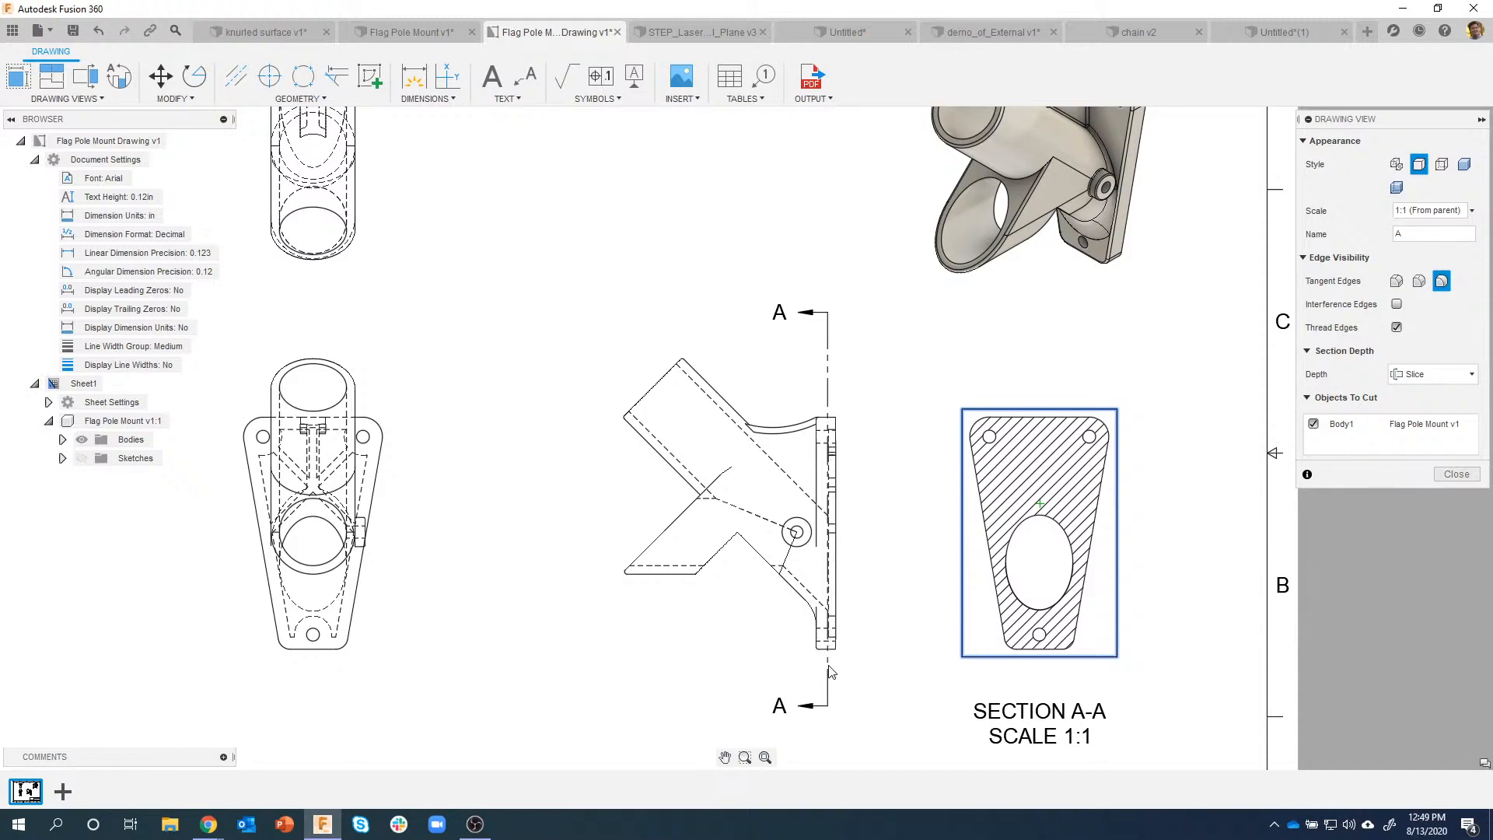
left_click(1416, 374)
left_click(1414, 393)
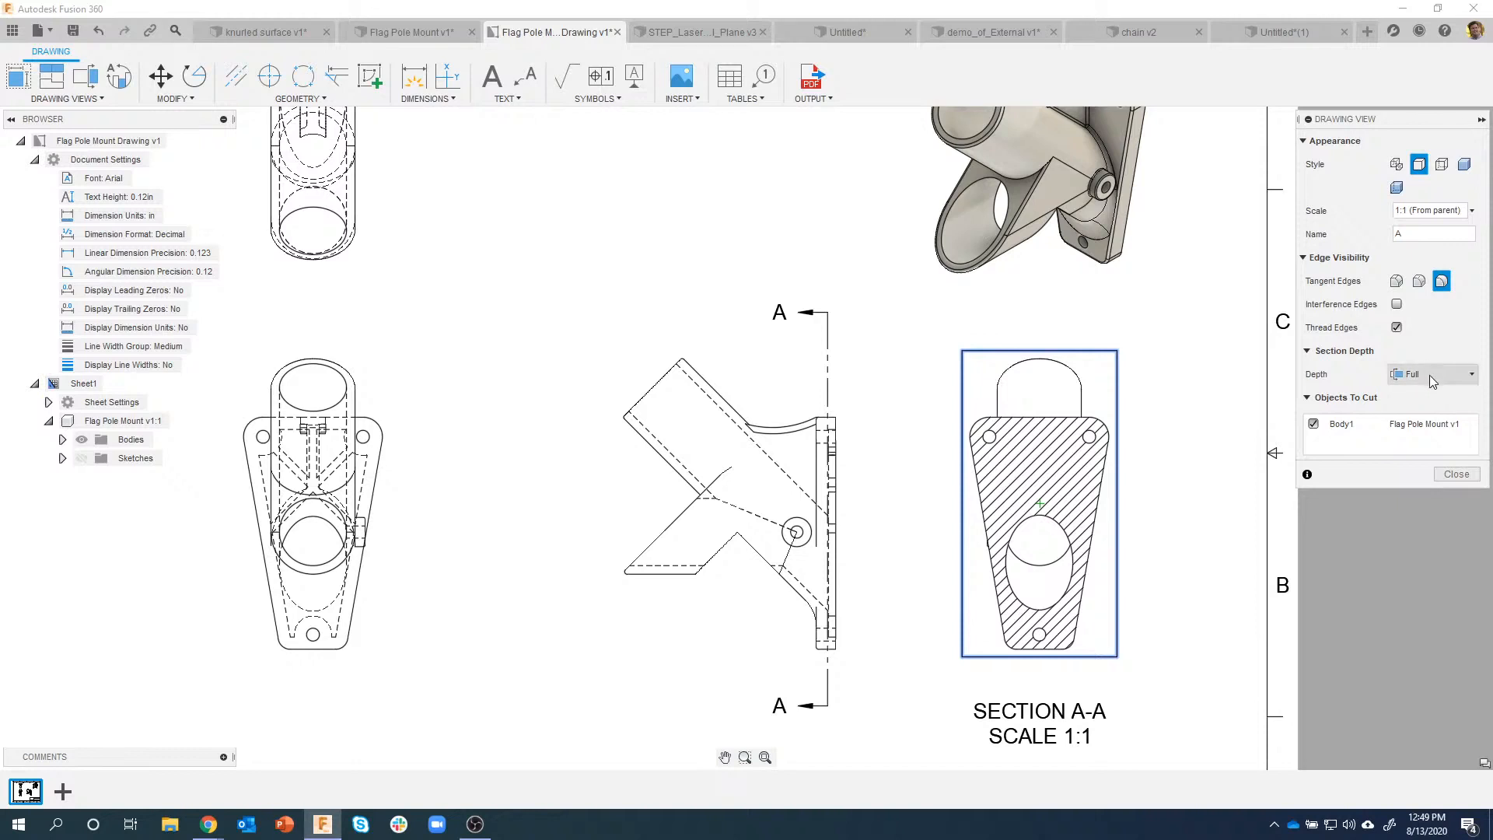
Step: Set section A-A's depth to Distance and place its depth line in the side view at about 1.452 in
left_click(1432, 378)
left_click(1424, 433)
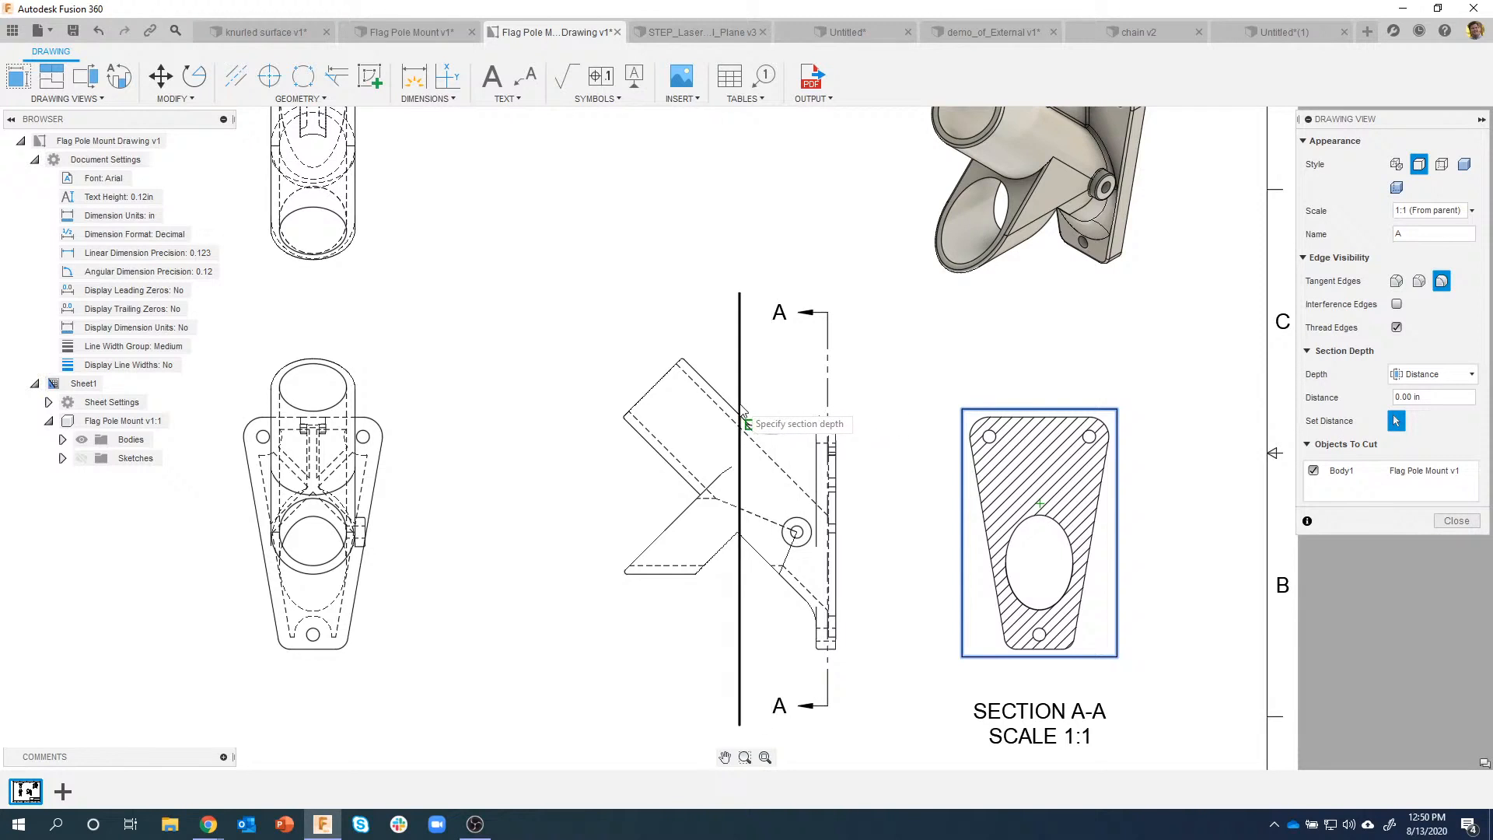
left_click(738, 534)
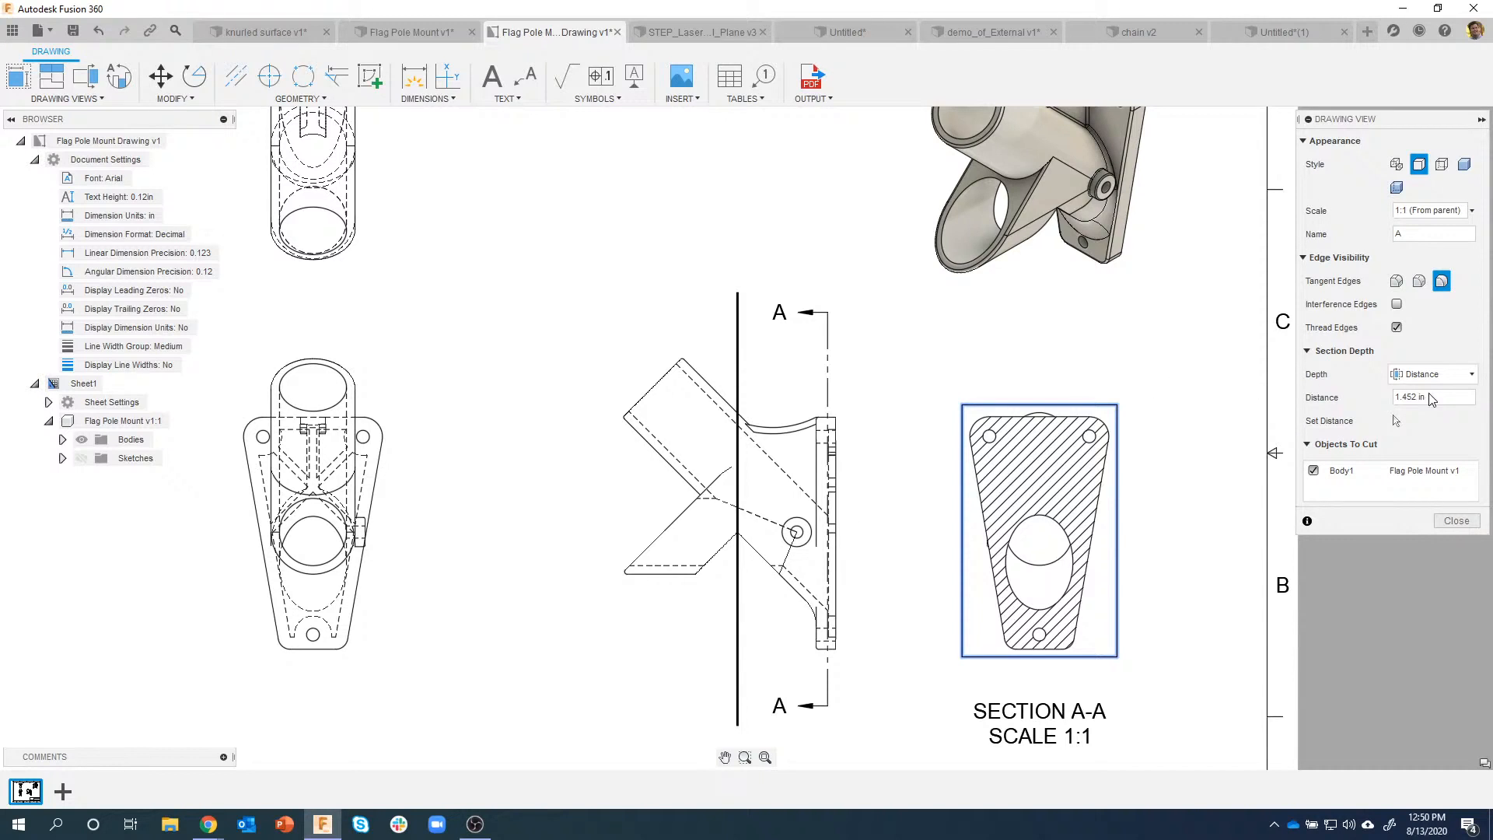
Step: Reset section A-A's depth distance to about 1.74 in with a new depth line and finish editing the view
left_click(1397, 422)
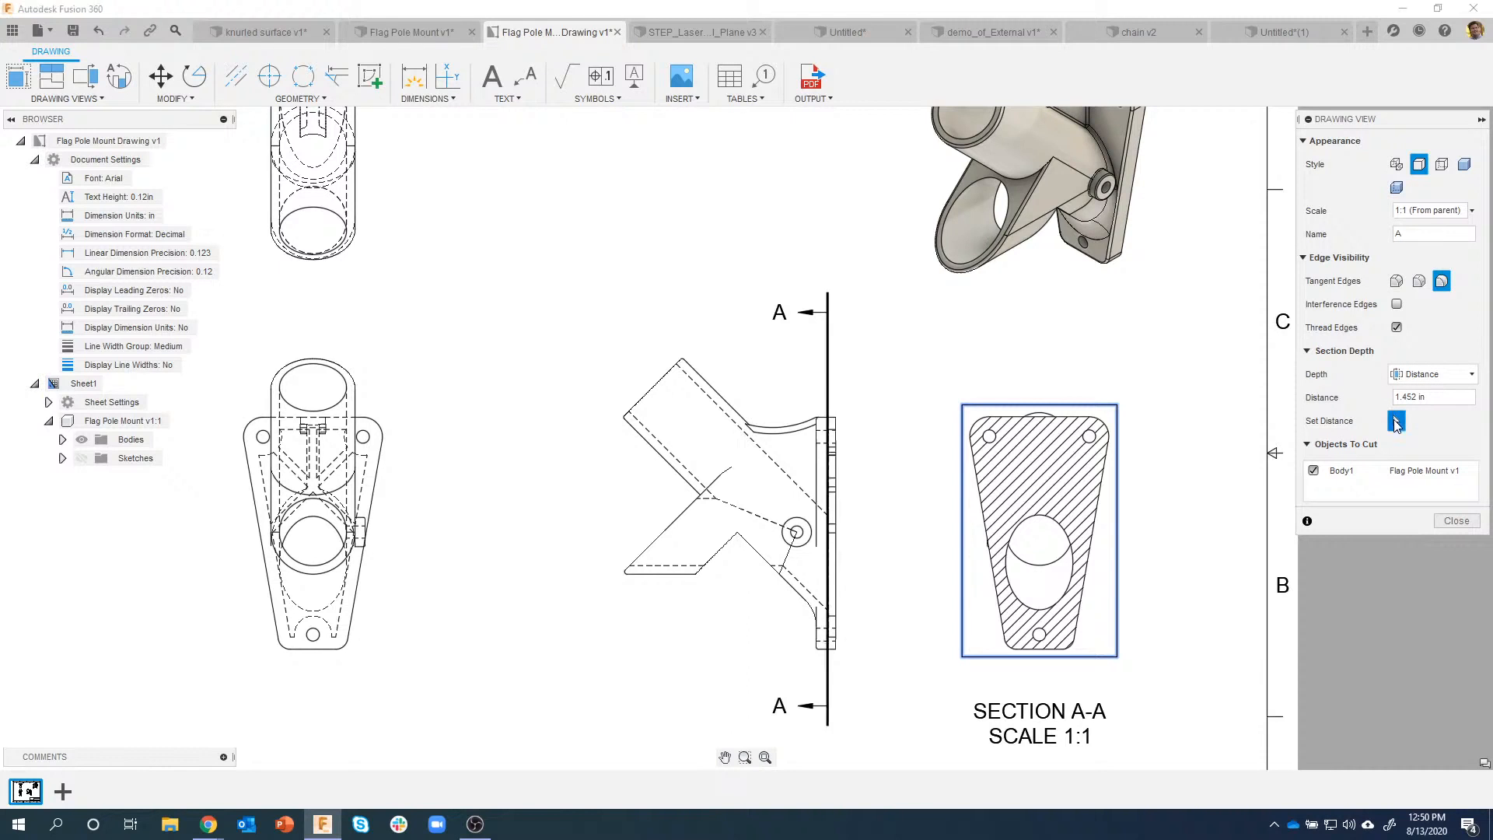
left_click(720, 397)
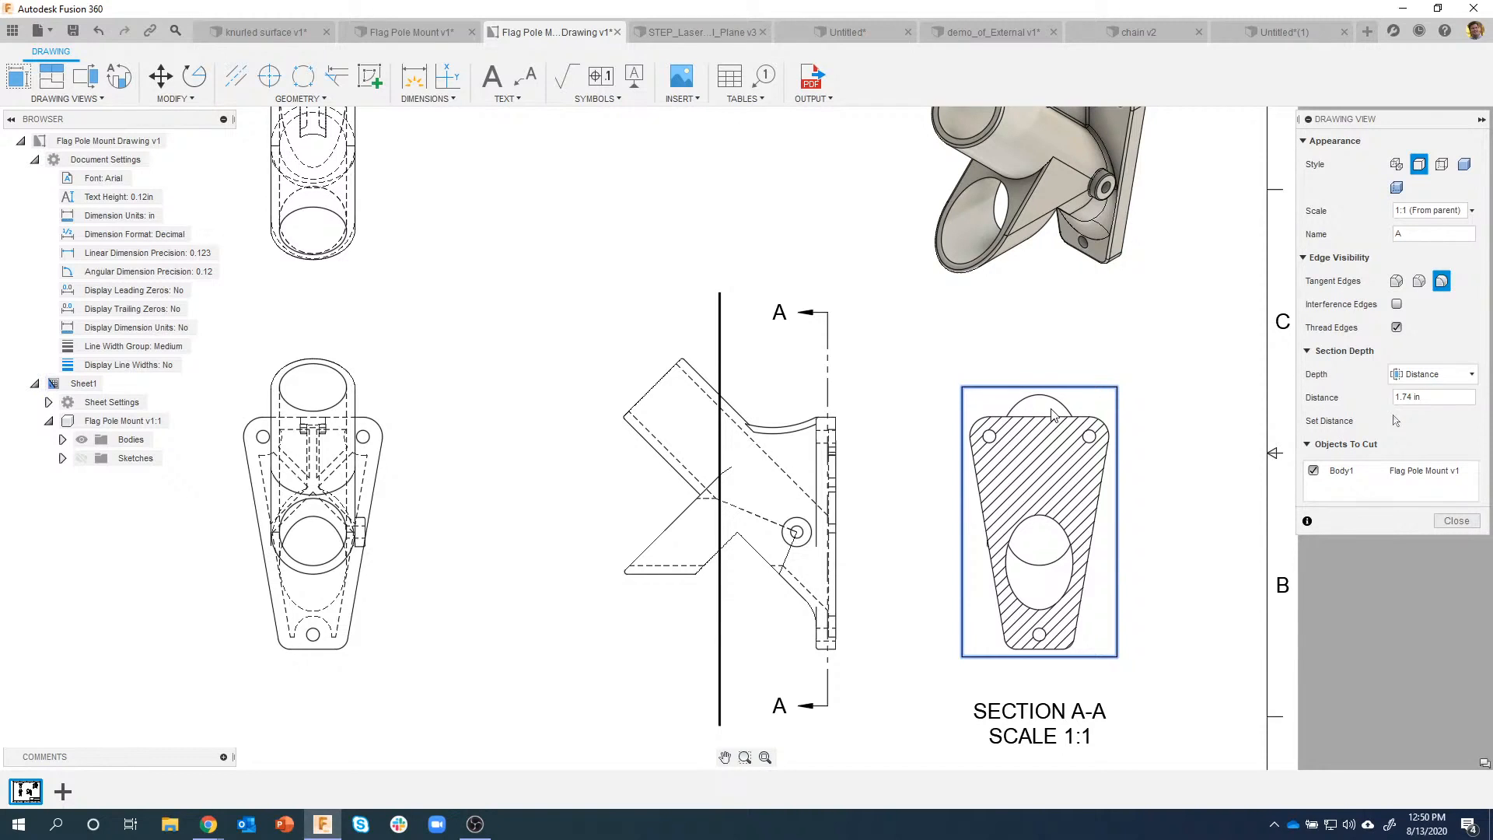
left_click(1454, 518)
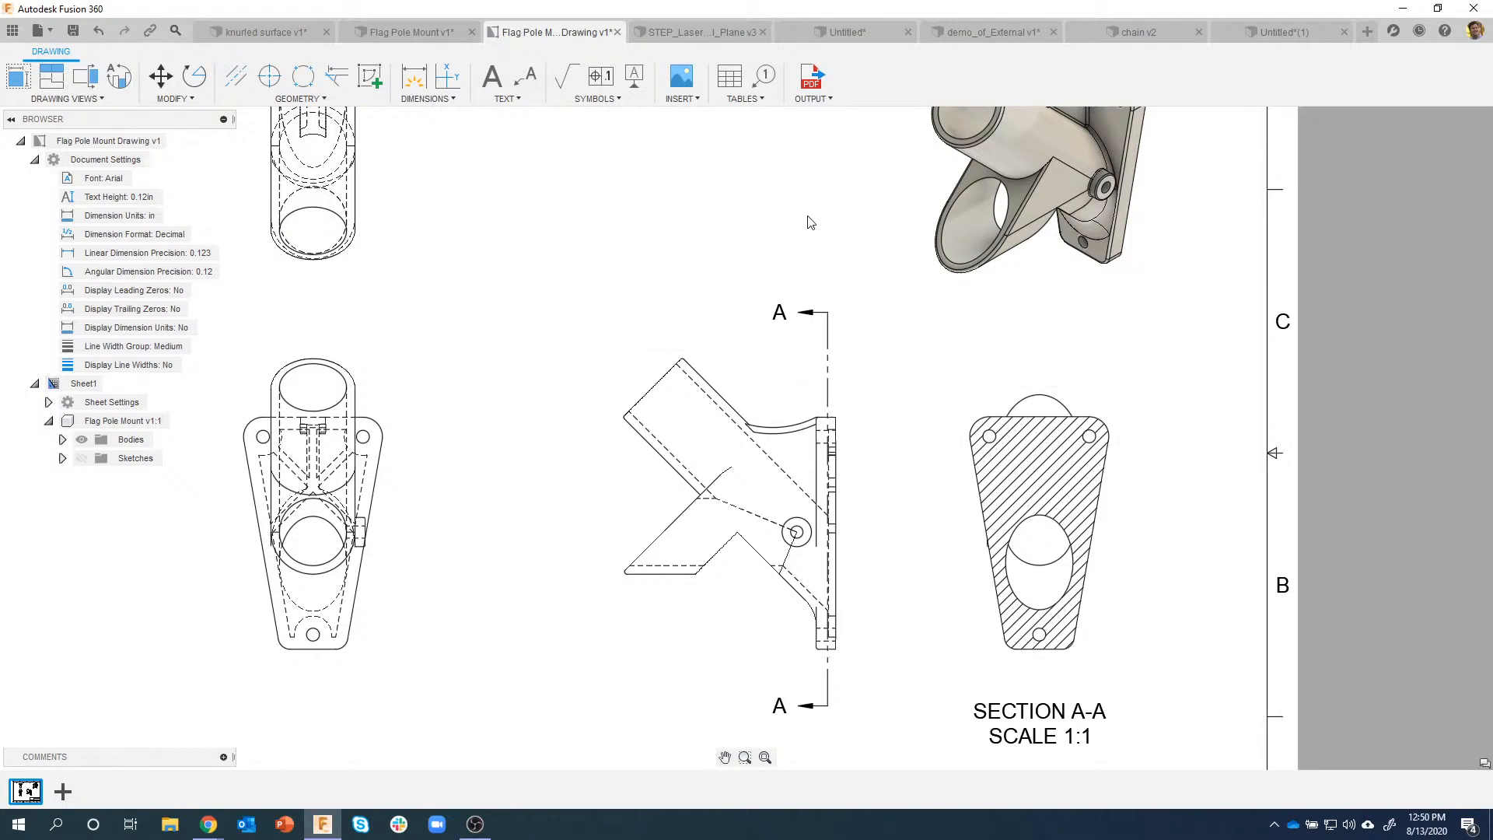
Step: Switch to the laser-cut model plane design and examine the airplane assembly up close
left_click(690, 28)
middle_click_drag(1229, 363, 1170, 420, "shift")
scroll(1169, 420, "up", 3)
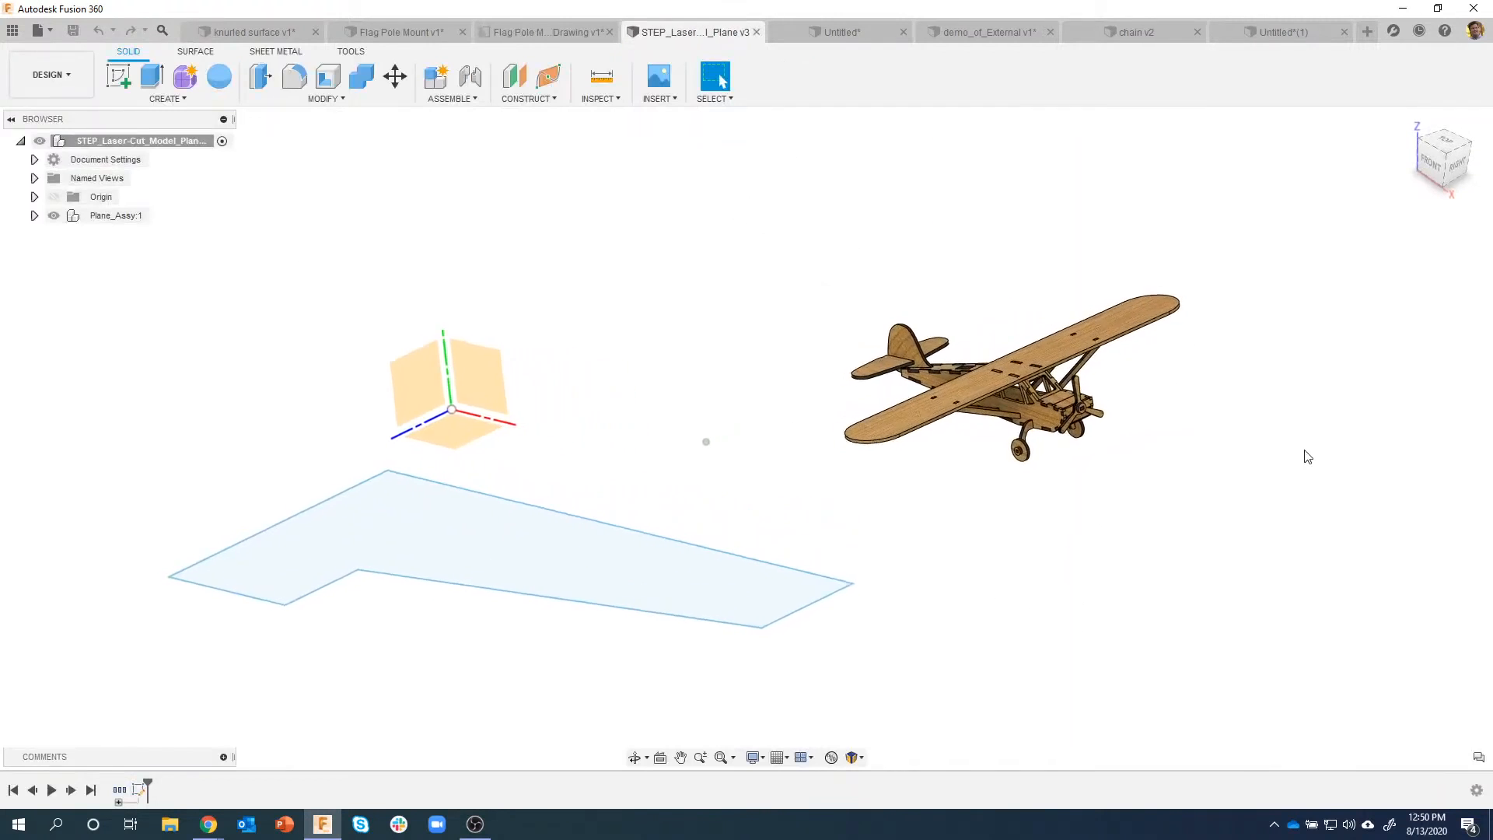
scroll(1049, 435, "up", 10)
middle_click_drag(1059, 546, 960, 566, "shift")
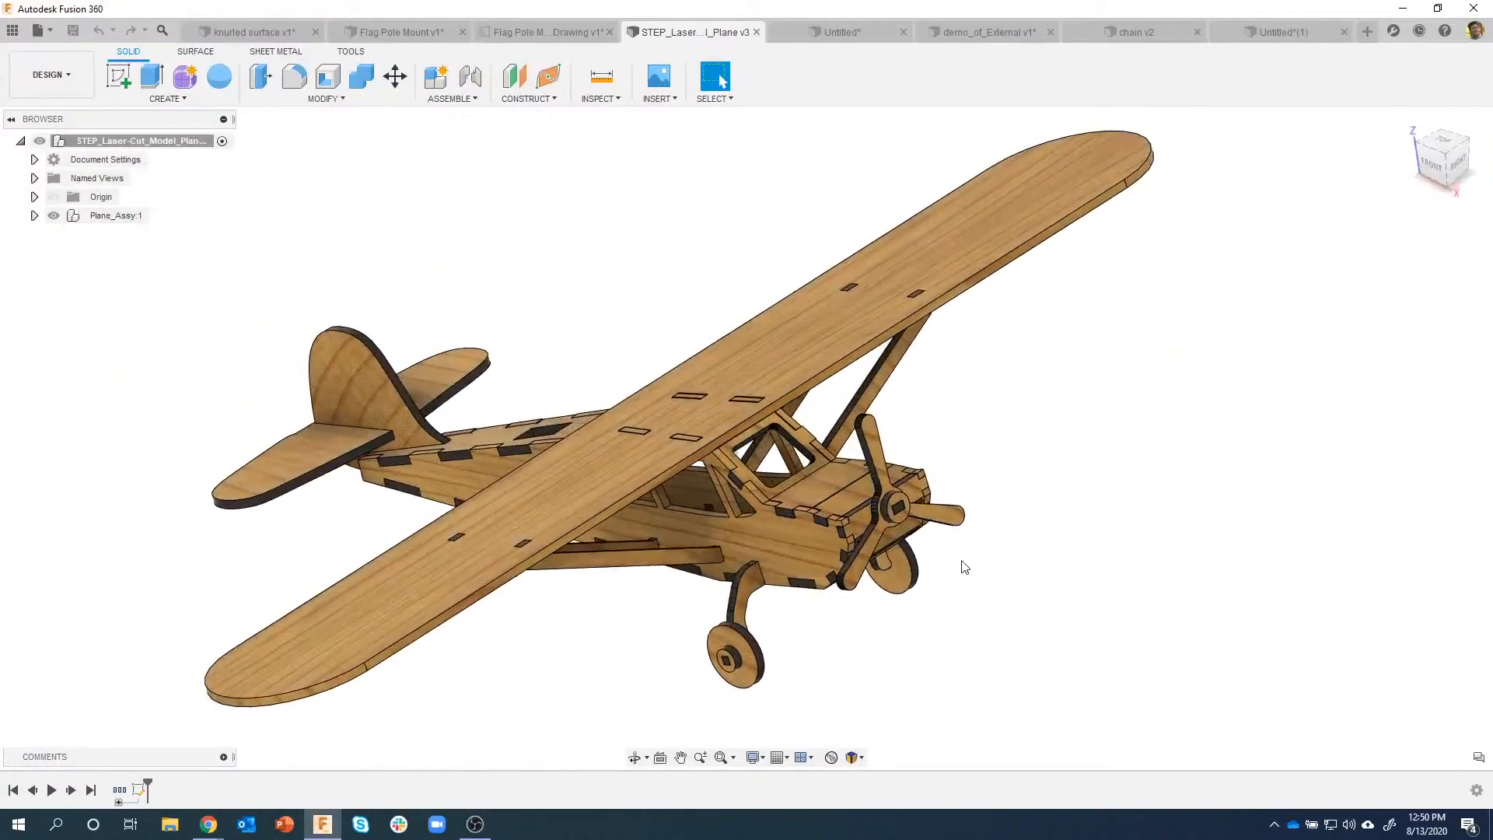
scroll(959, 567, "down", 5)
Step: List the components of Plane_Assy and highlight the Laser-Cut_Model_Plane_(18) part in the model
left_click(34, 215)
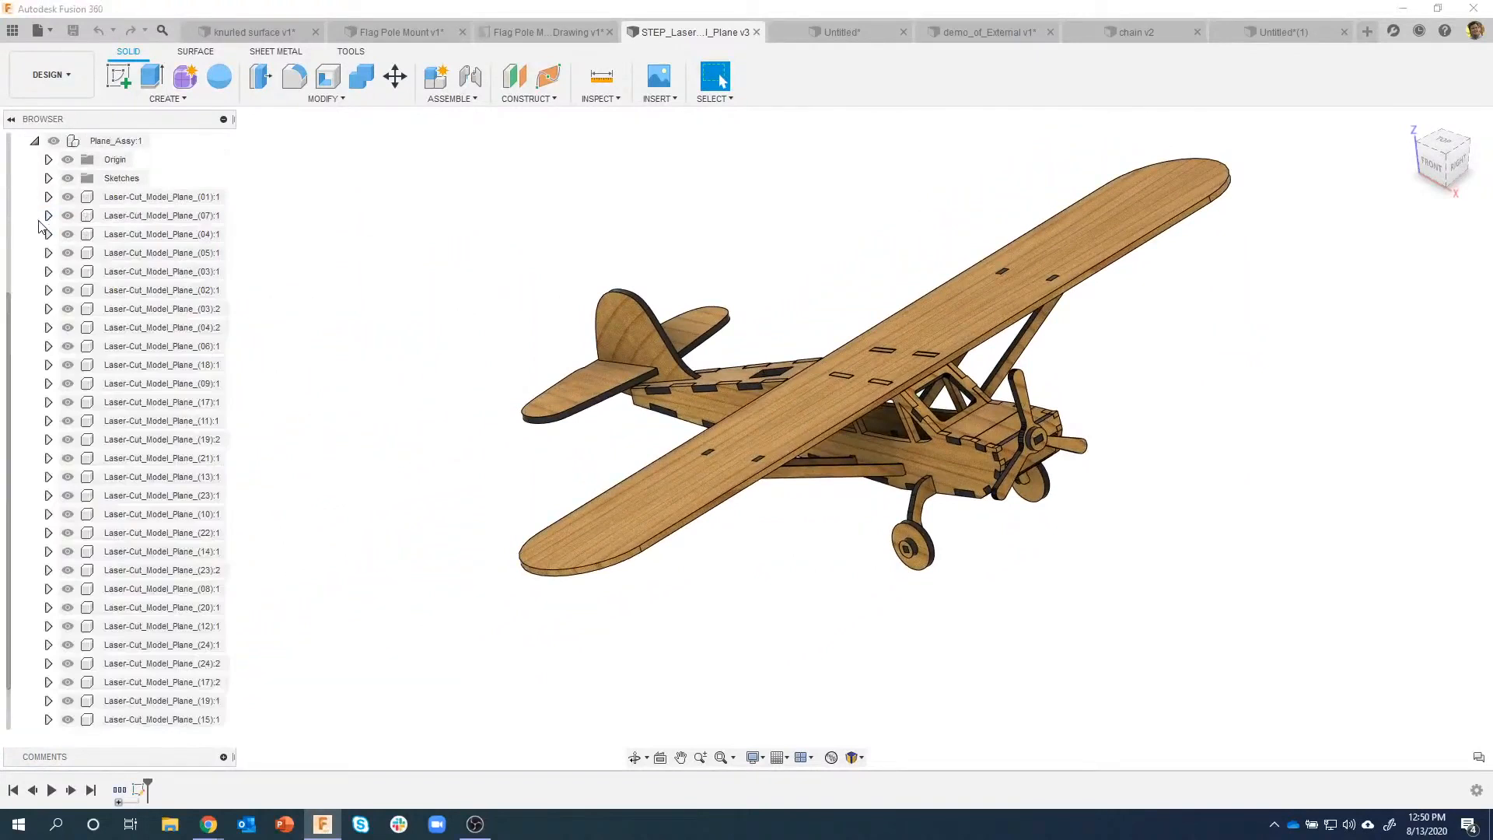
left_click(171, 424)
left_click(156, 365)
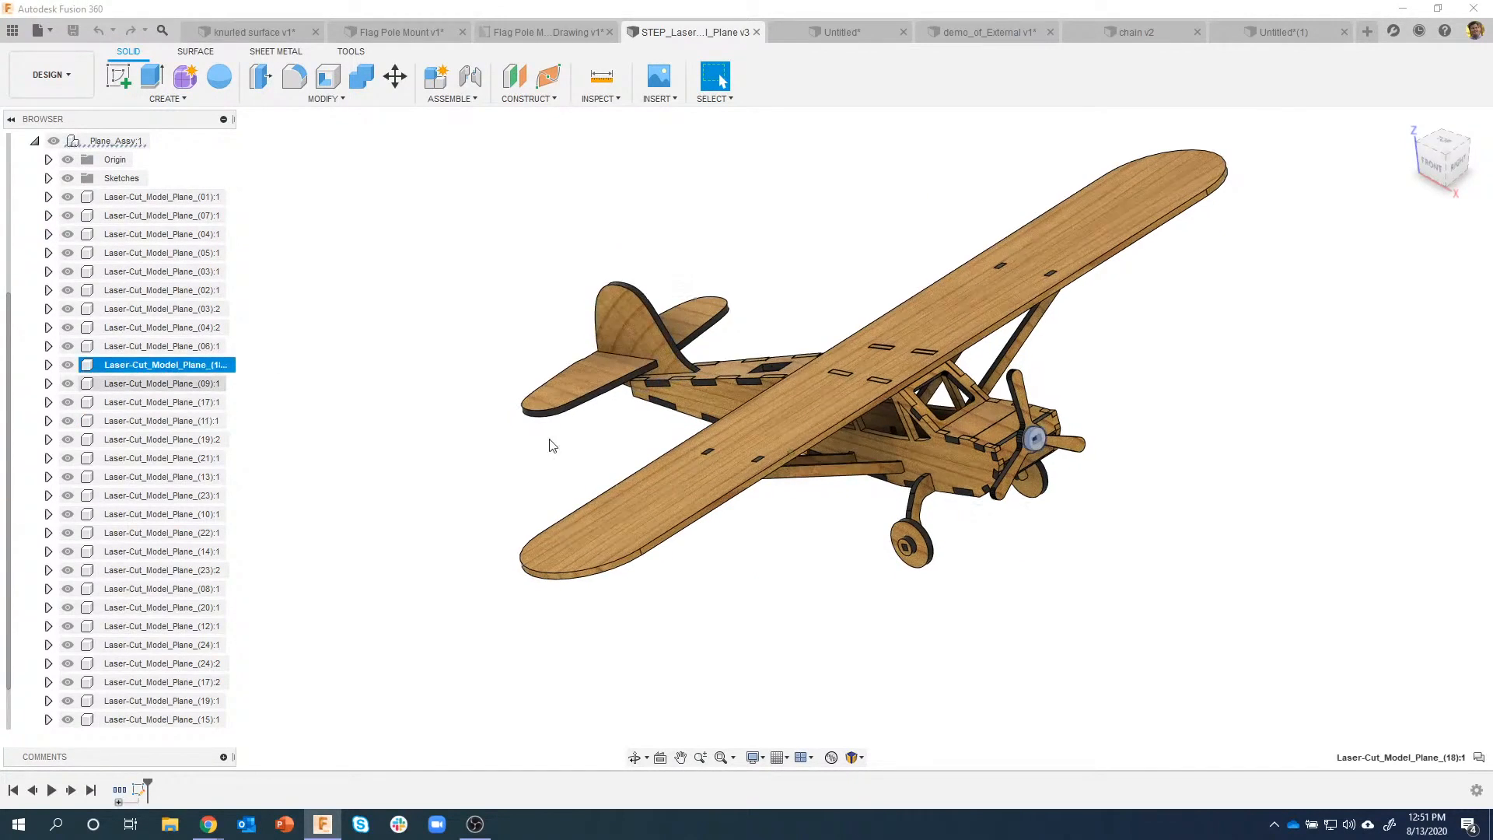
left_click(1158, 499)
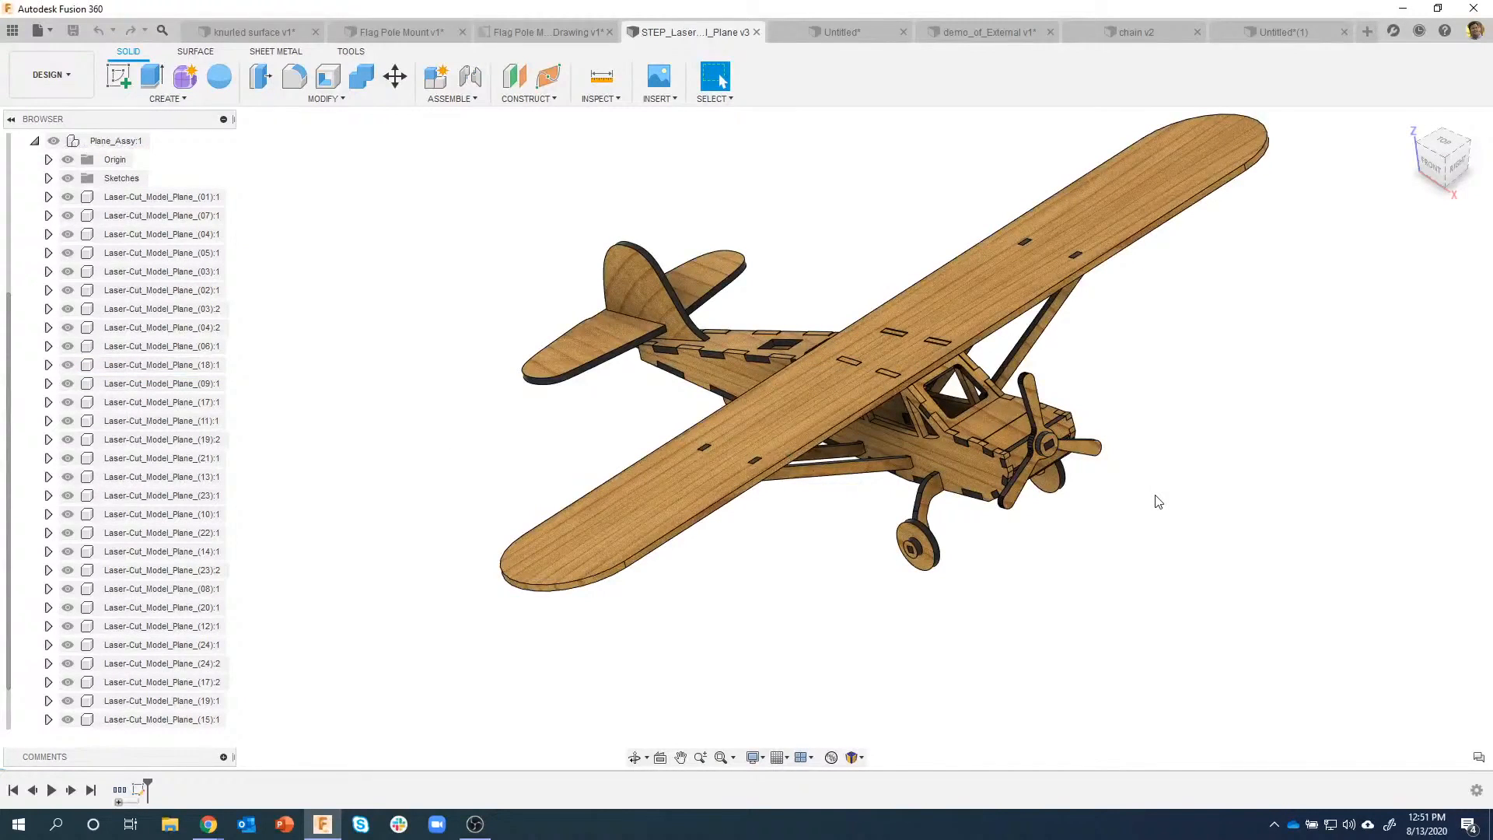
Step: Examine the L-shaped sketch outline and the airplane together from different angles
scroll(1012, 592, "down", 8)
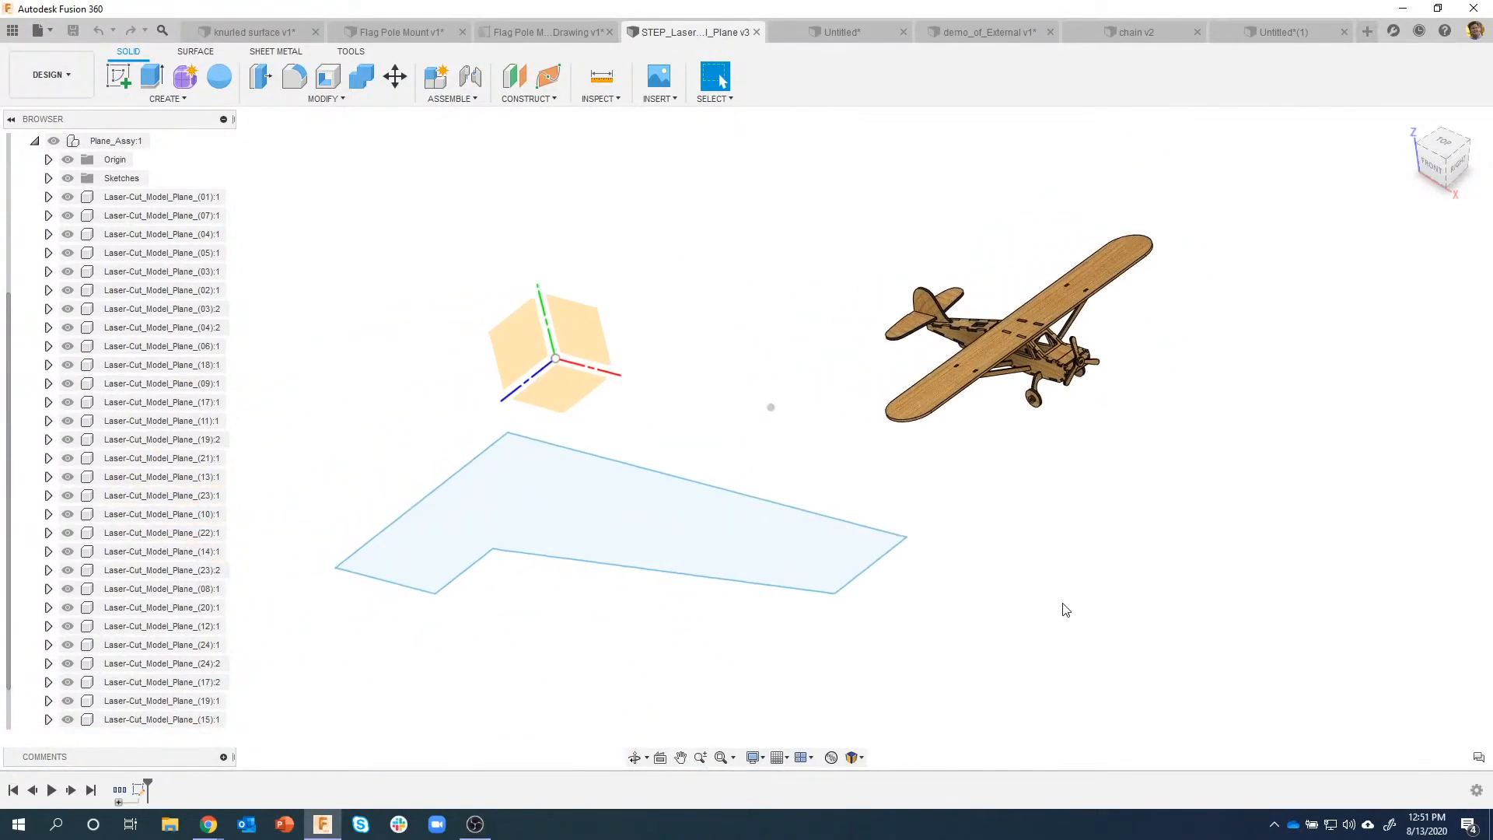
middle_click_drag(1121, 529, 1107, 500, "shift")
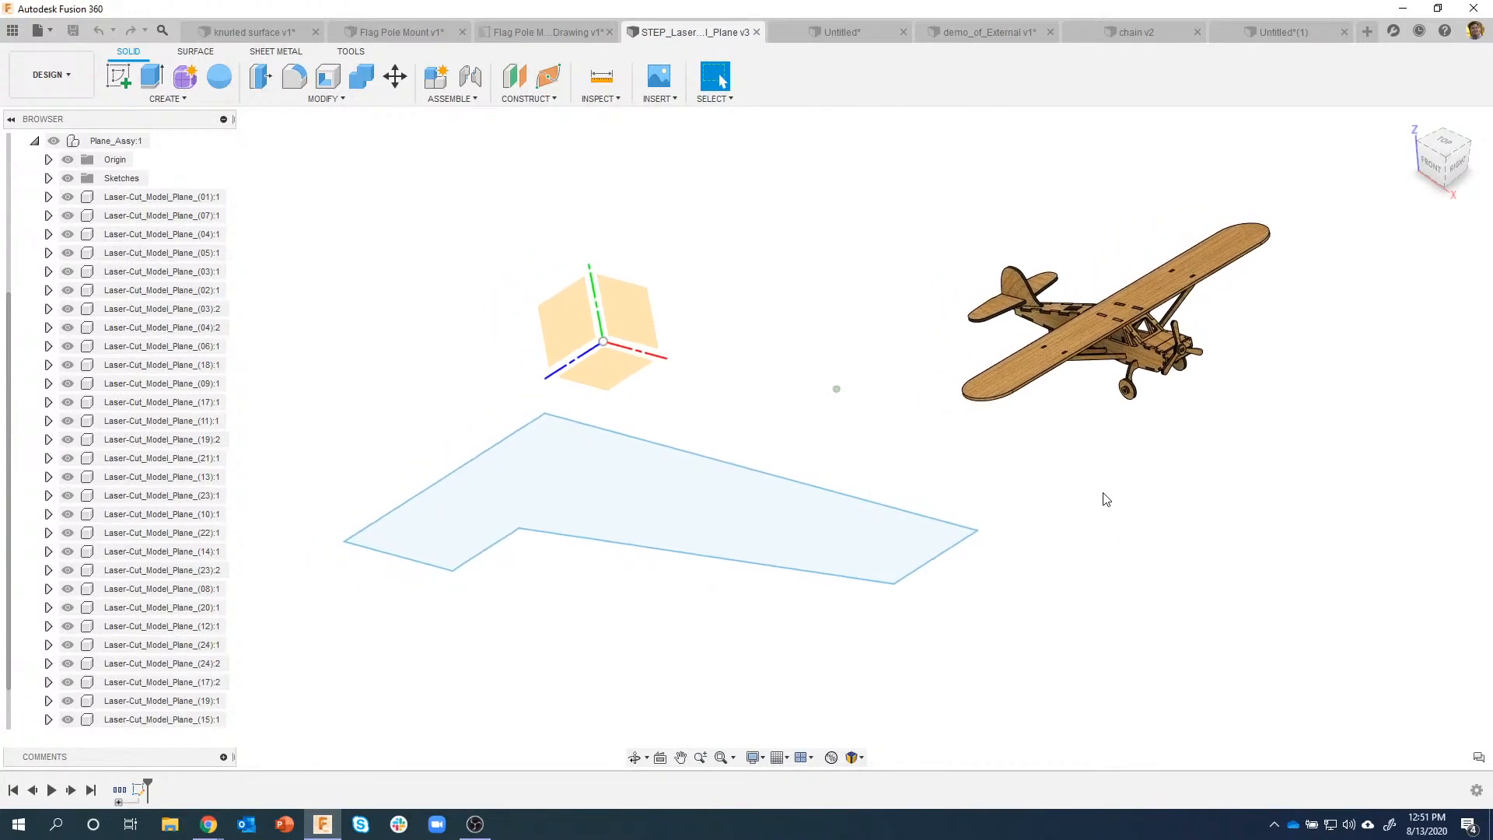
mouse_move(1146, 351)
middle_mouse_down("shift")
mouse_move(1144, 334)
mouse_move(1075, 351)
mouse_move(1090, 400)
middle_mouse_up("shift")
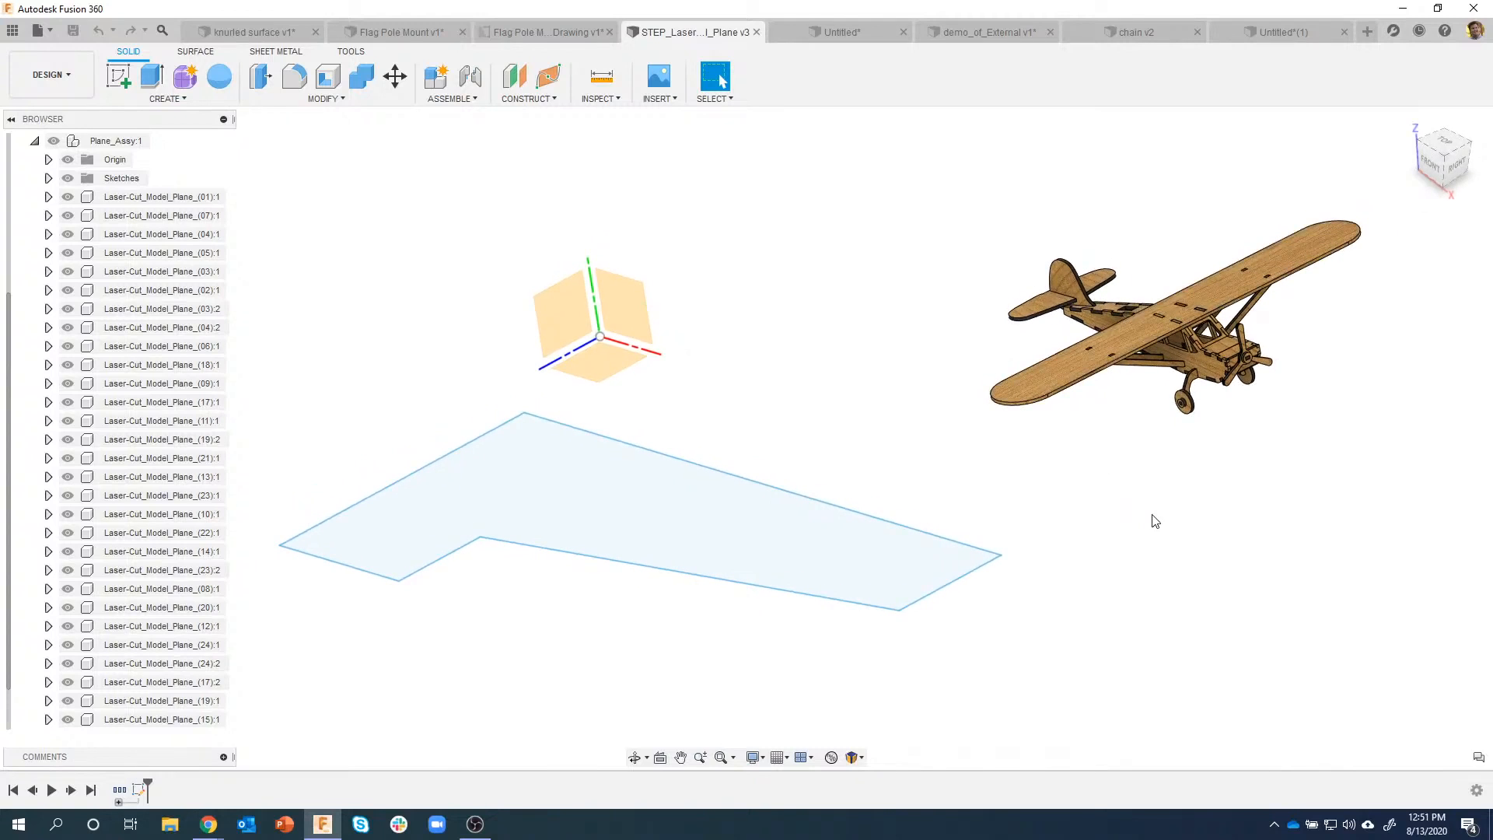
mouse_move(1156, 521)
middle_mouse_down("shift")
mouse_move(1117, 493)
mouse_move(949, 567)
mouse_move(629, 488)
middle_mouse_up("shift")
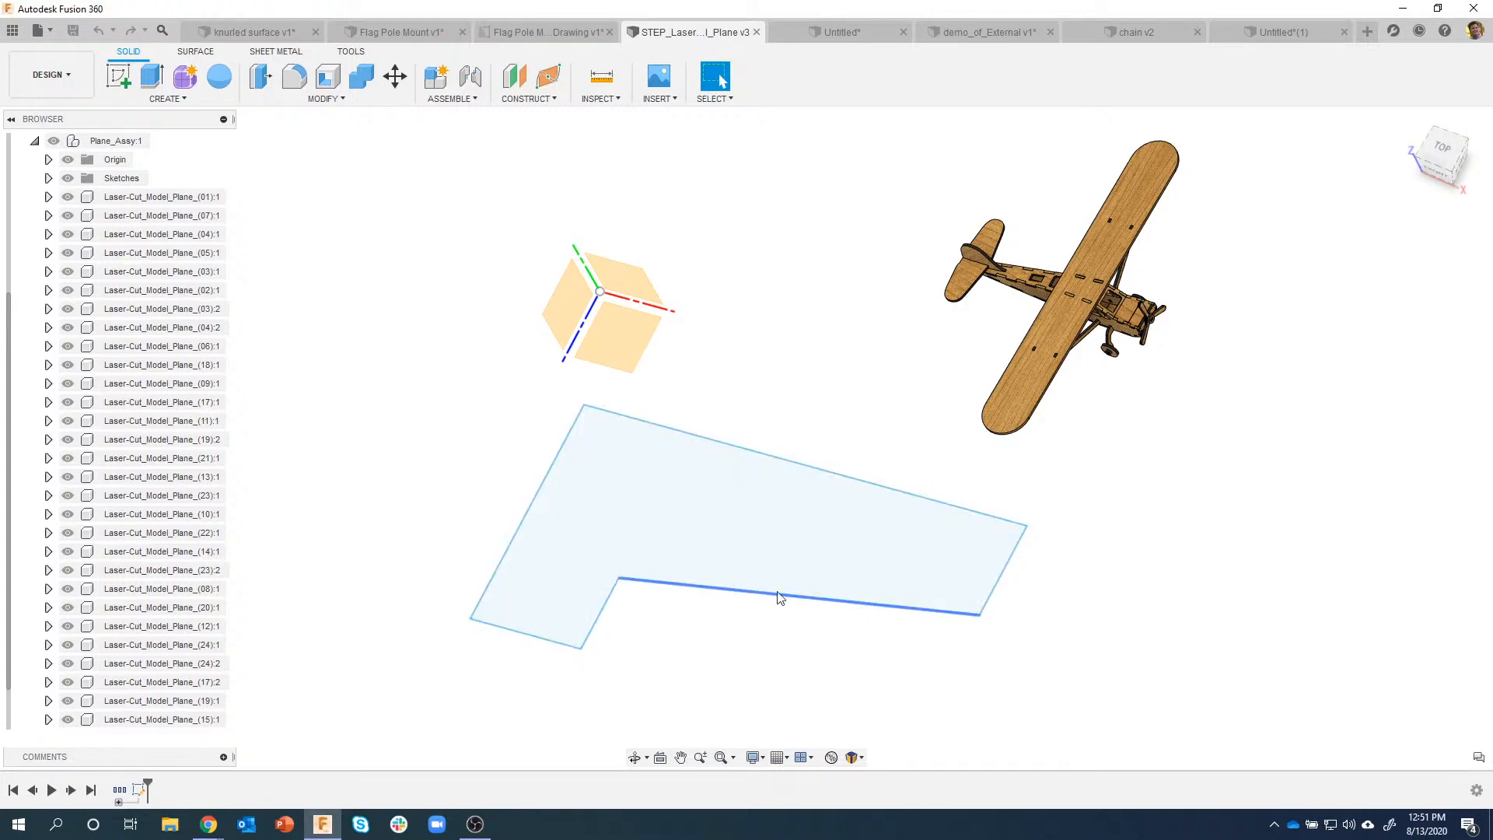
mouse_move(1133, 686)
middle_mouse_down("shift")
mouse_move(1229, 567)
mouse_move(1234, 537)
mouse_move(1136, 540)
mouse_move(1093, 371)
mouse_move(1137, 333)
middle_mouse_up("shift")
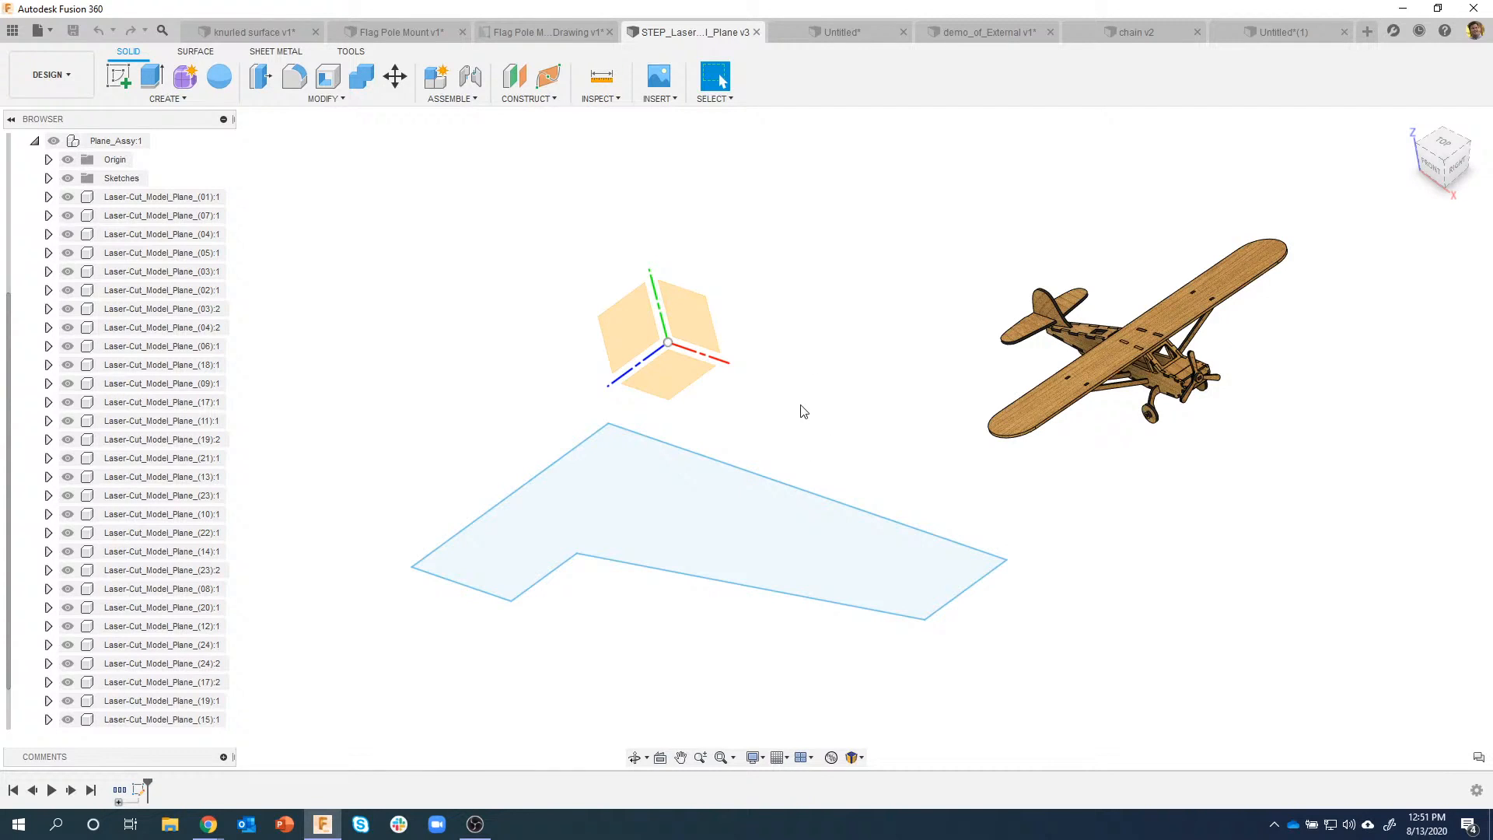
Step: Search the preview features in the preferences for "arra", check the Arrange Feature entry, and close the preferences without changes
left_click(1474, 32)
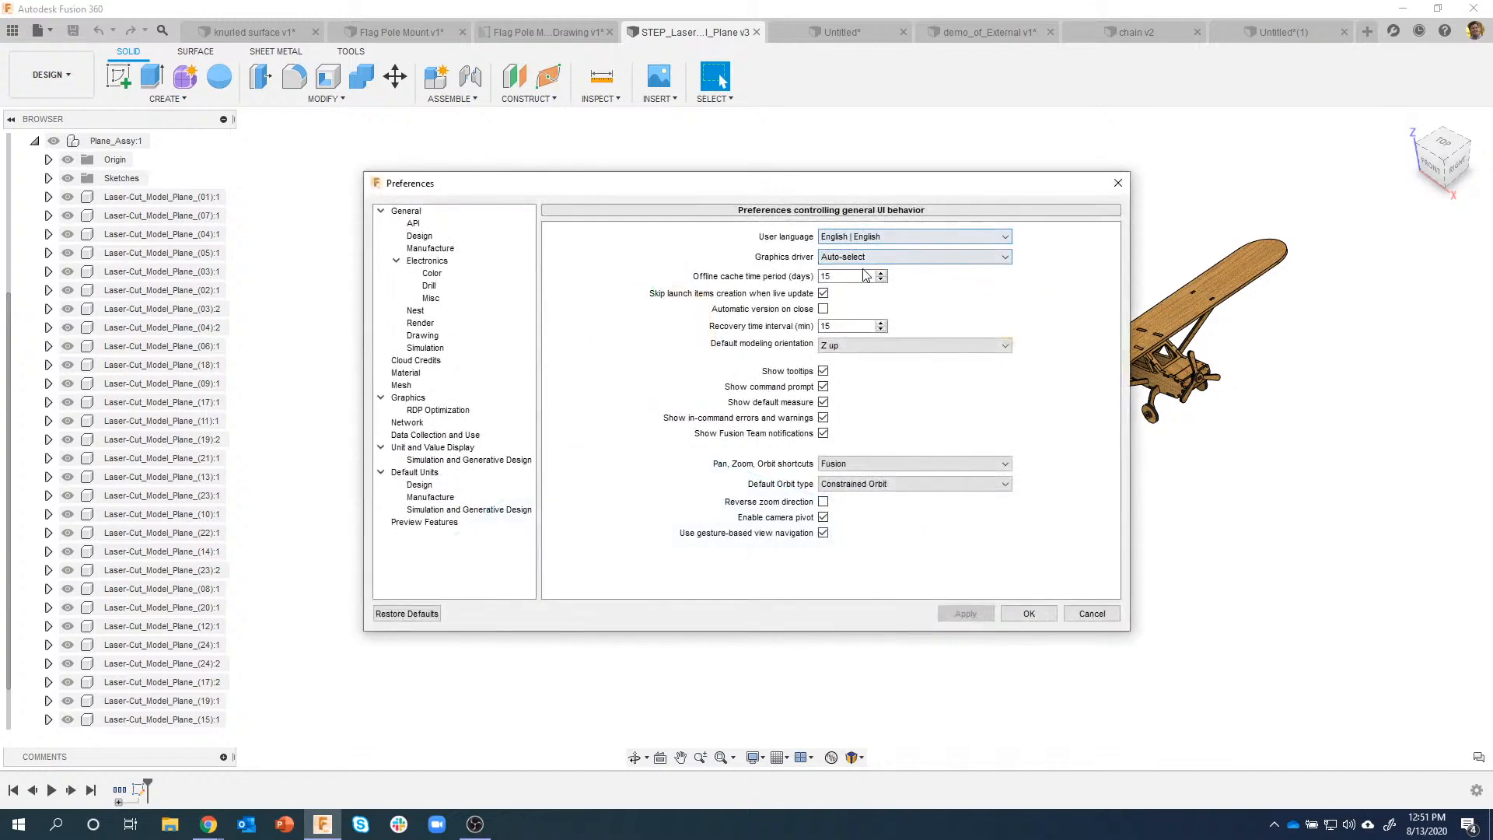
left_click(417, 524)
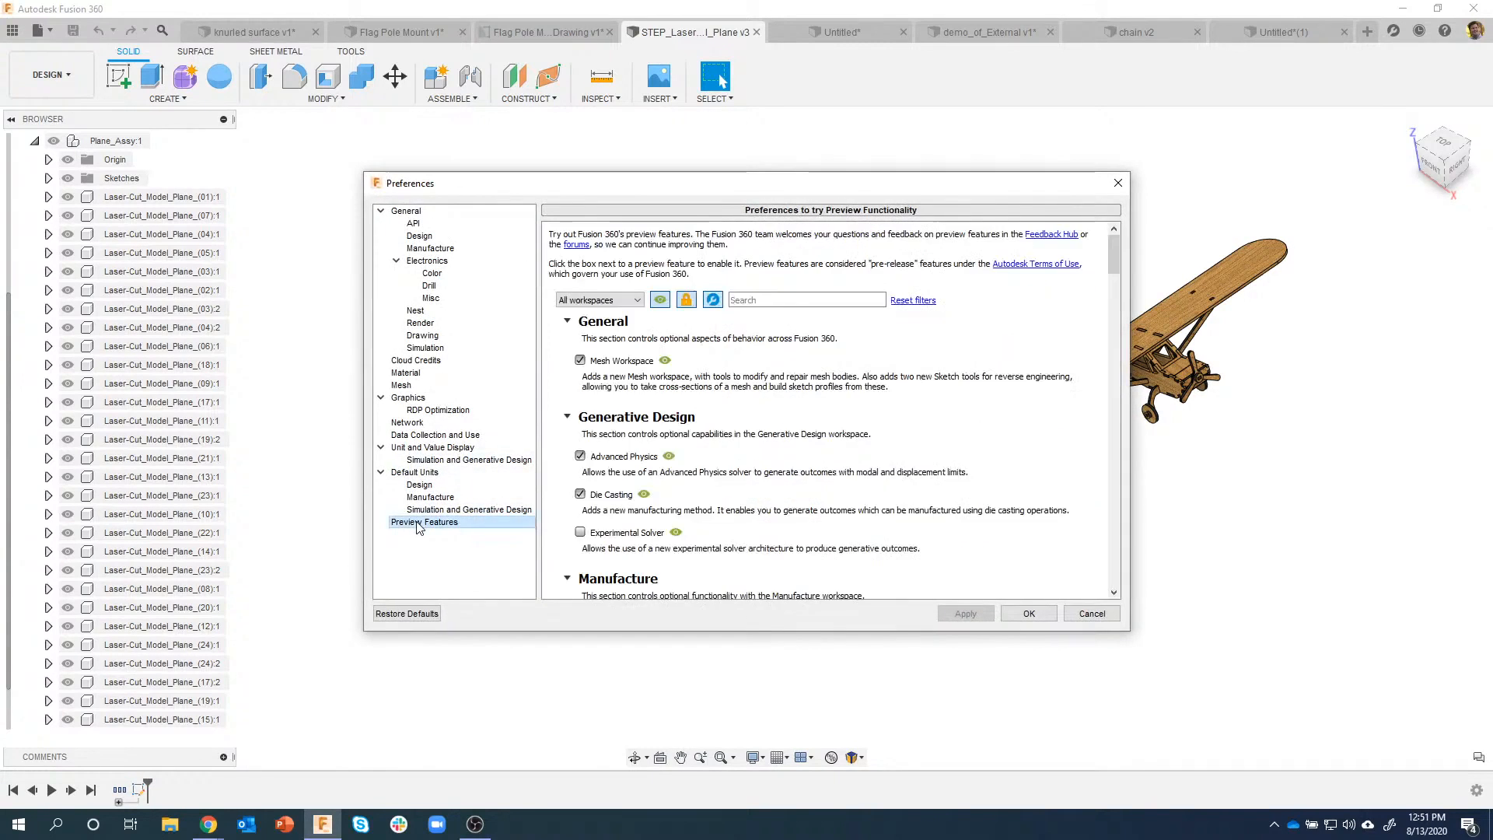
mouse_move(1114, 253)
left_mouse_down()
mouse_move(1114, 514)
mouse_move(1137, 243)
left_mouse_up()
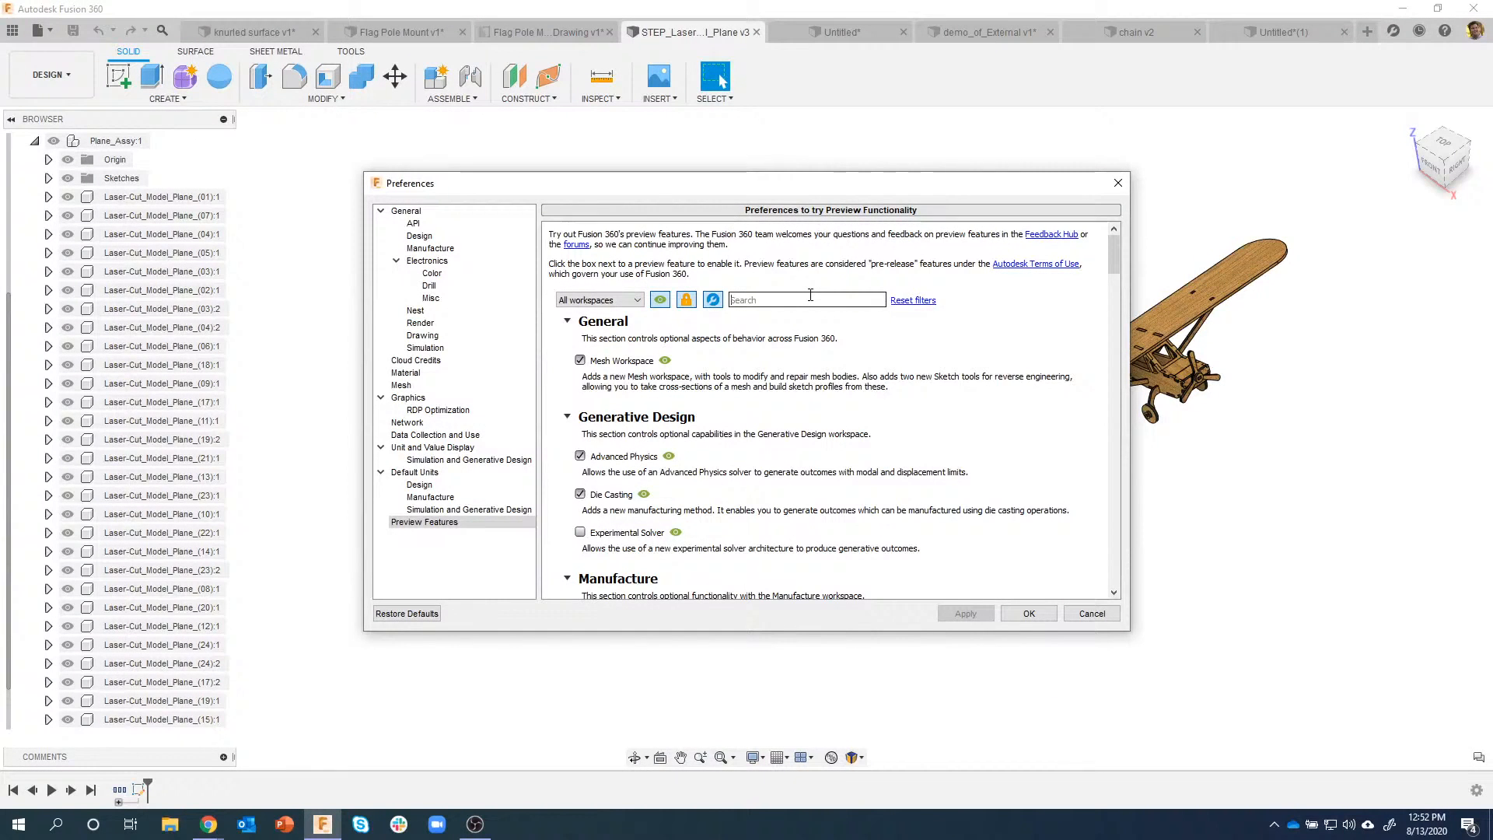
type("arra")
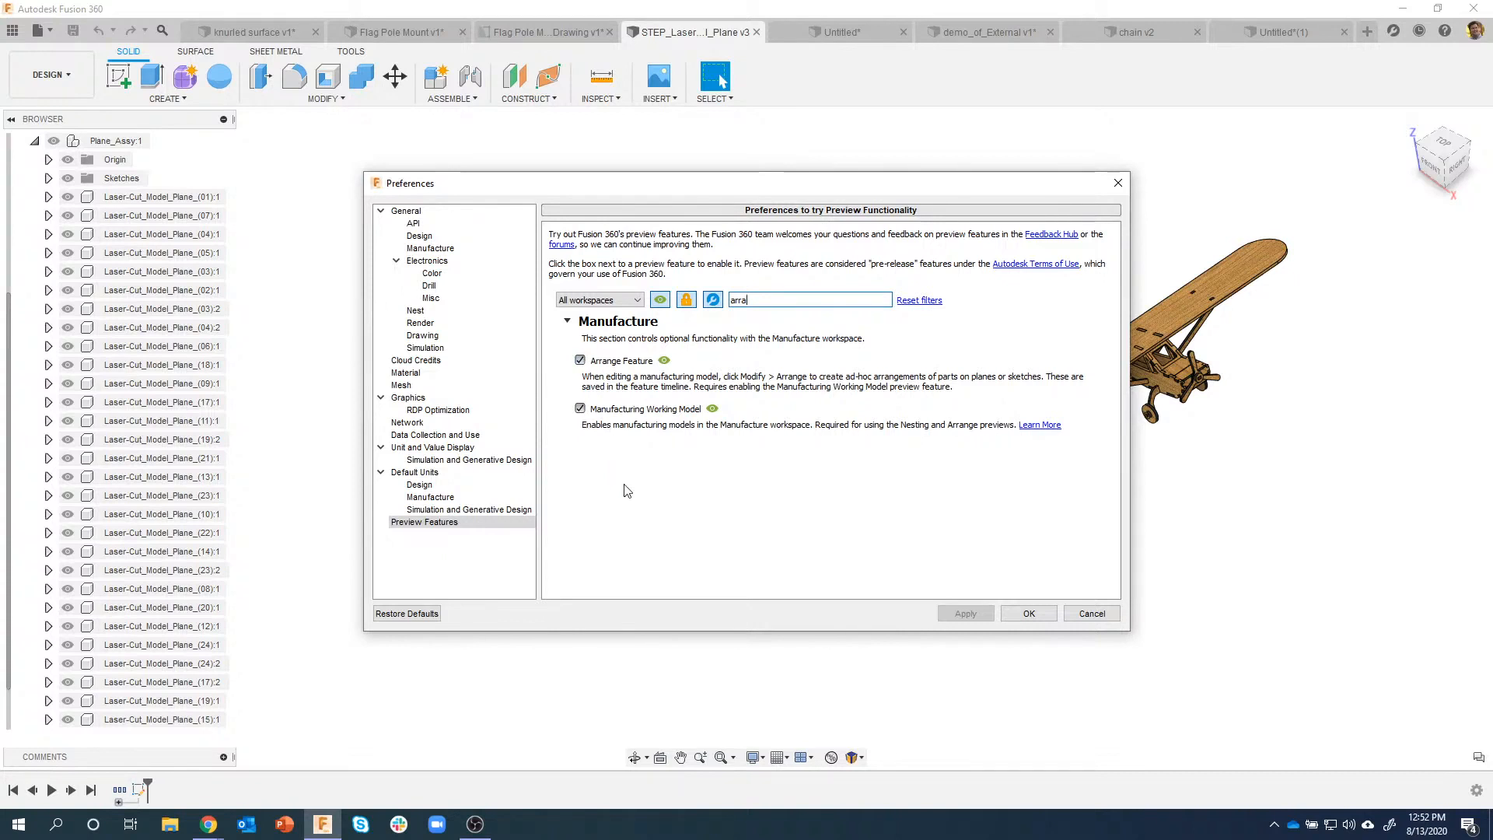
left_click(1092, 614)
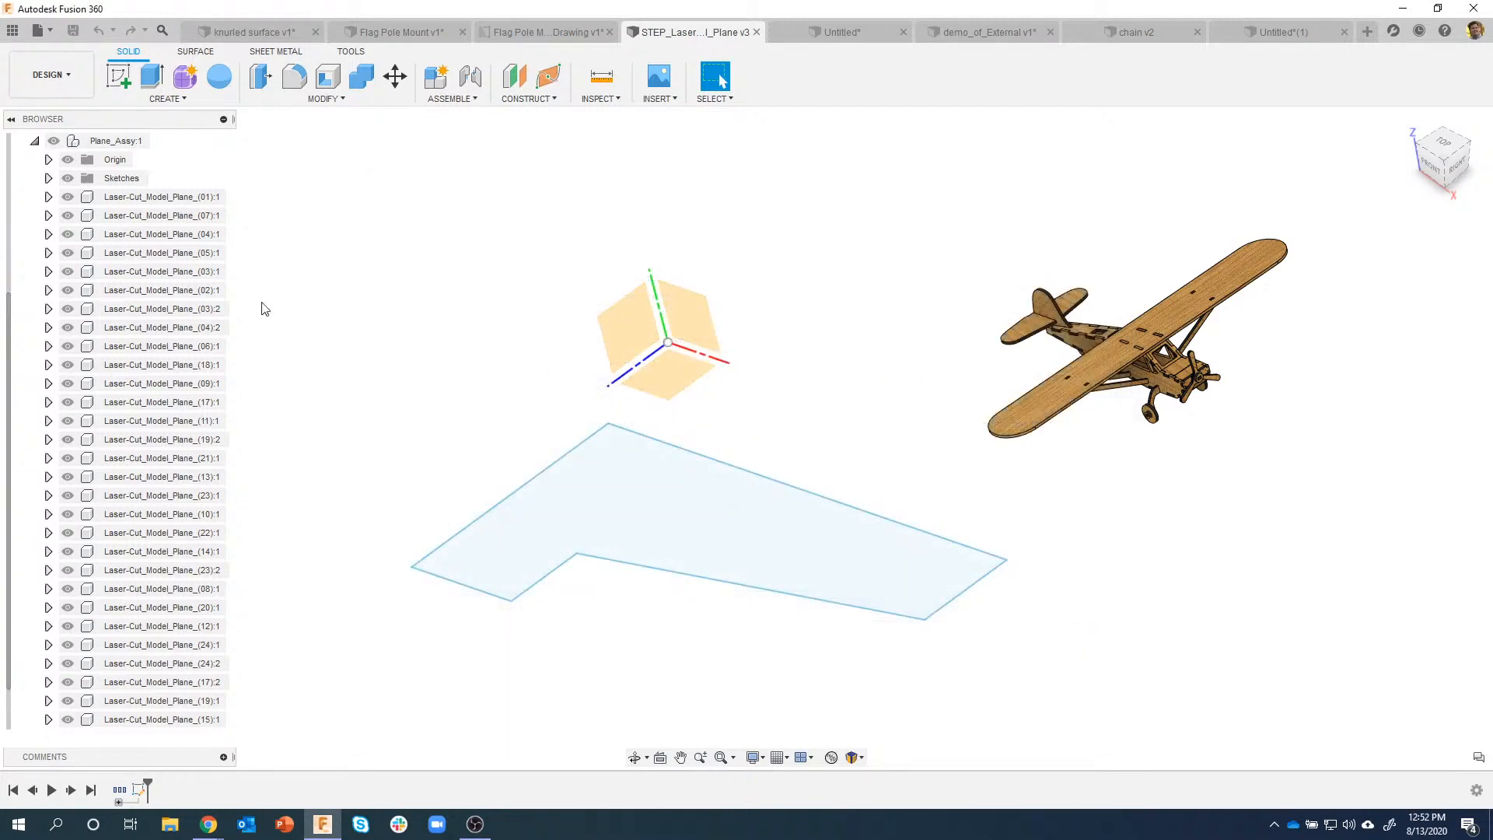
Step: Switch to the Manufacture workspace and create a manufacturing model of the laser-cut plane
left_click(34, 159)
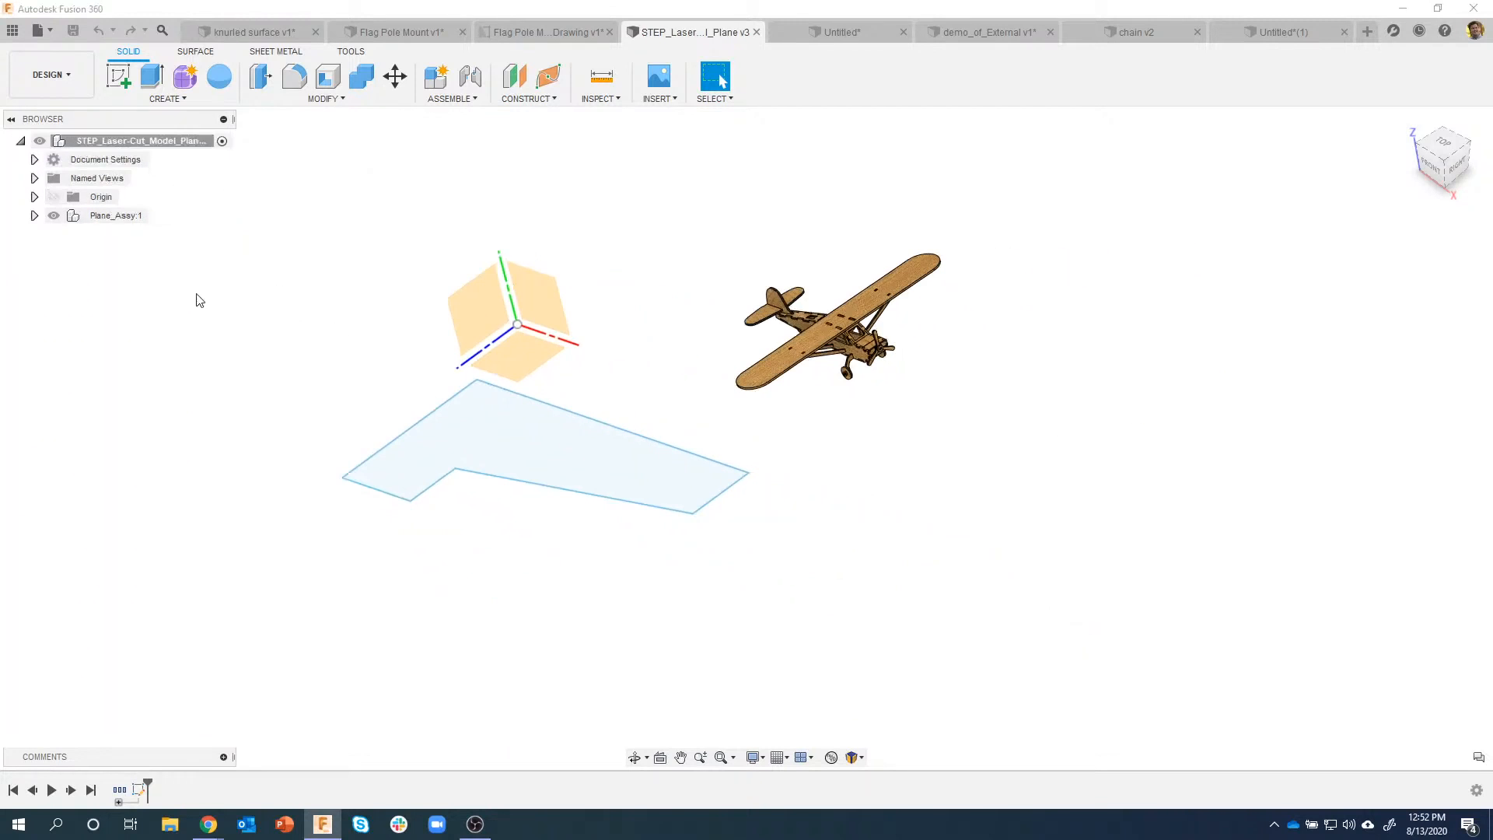
left_click(70, 78)
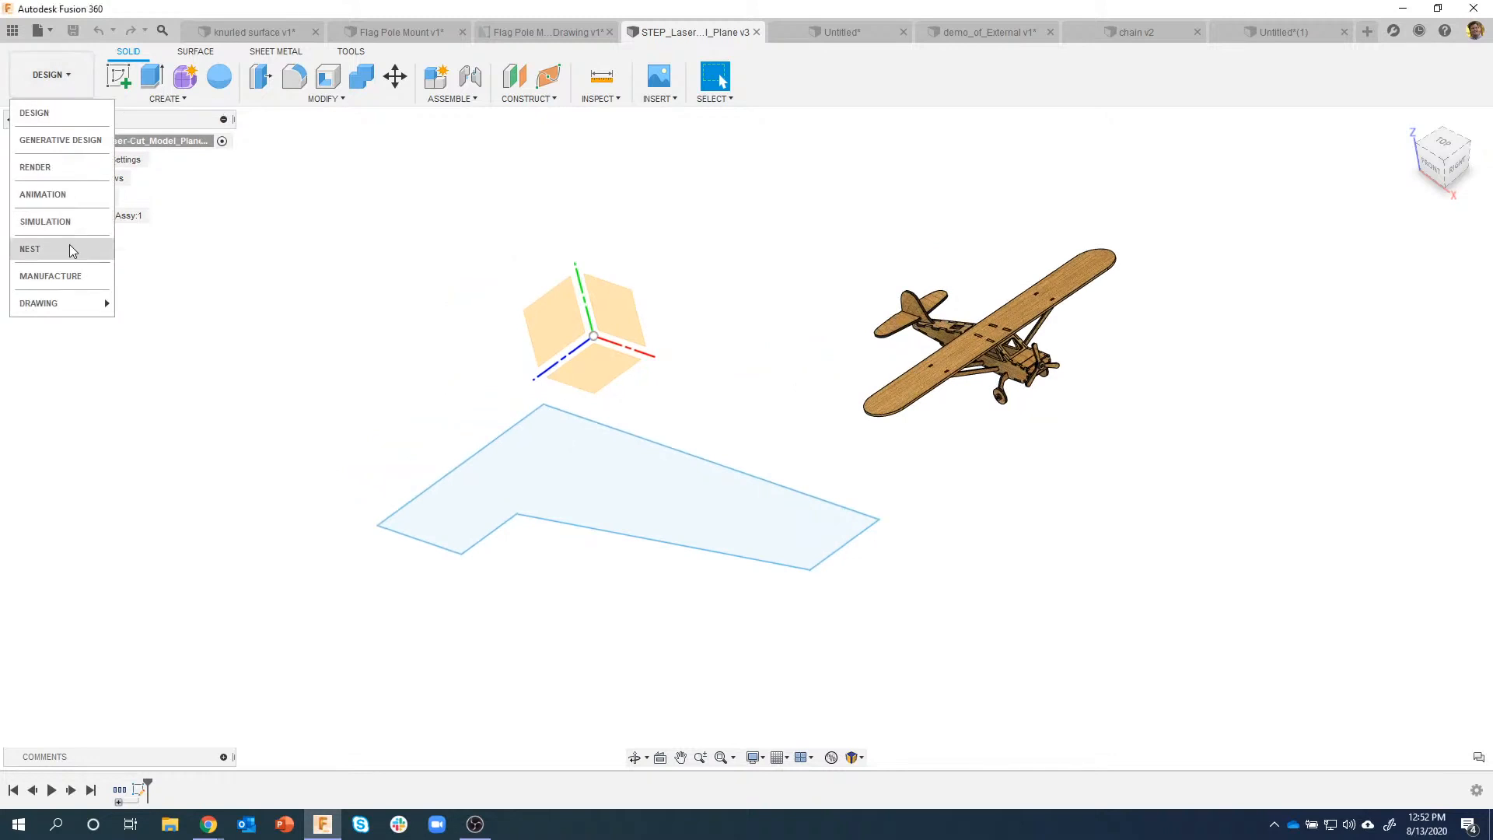
left_click(72, 276)
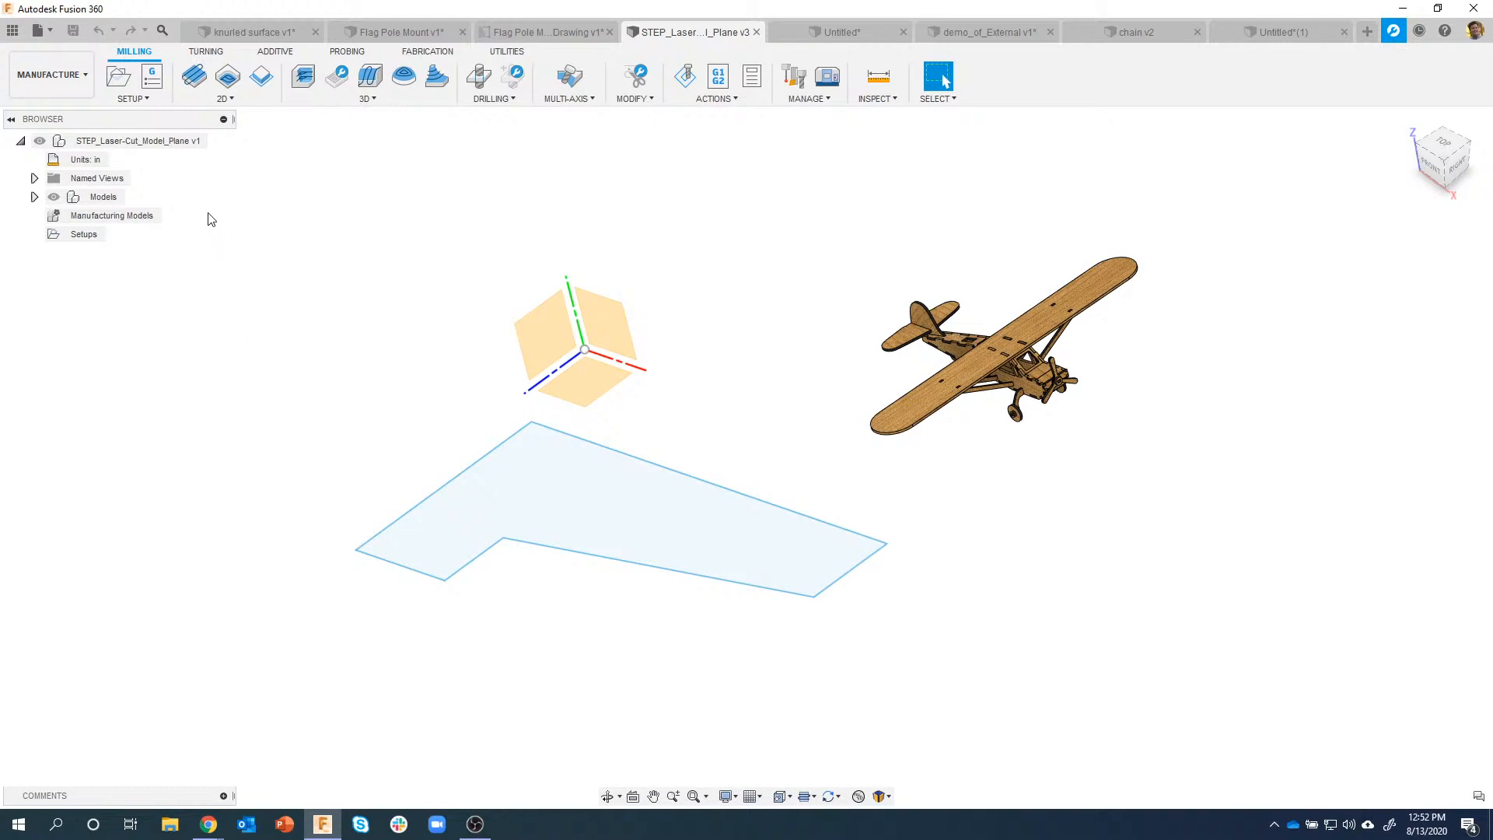
right_click(108, 224)
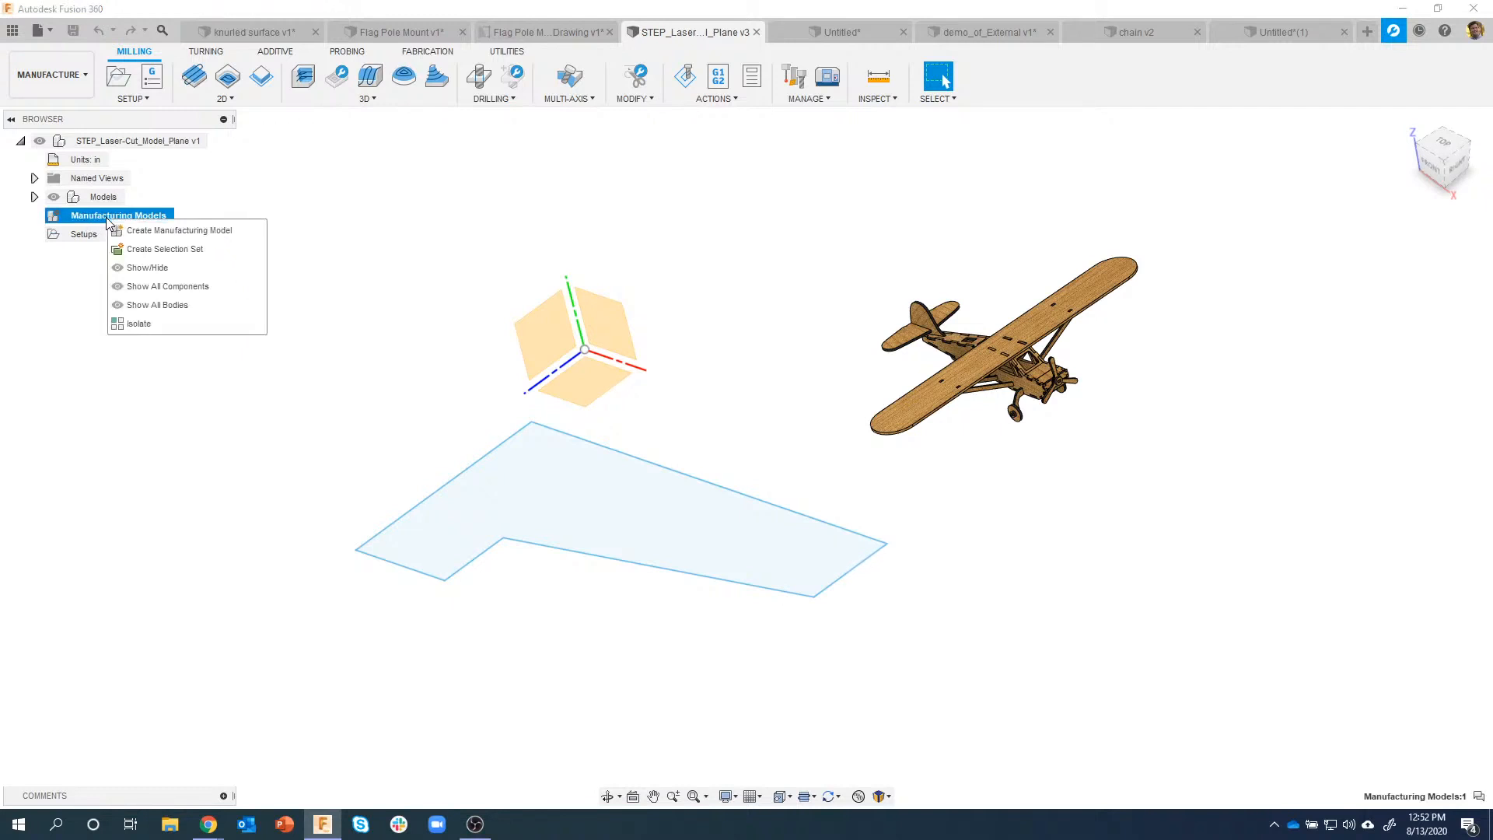
left_click(199, 235)
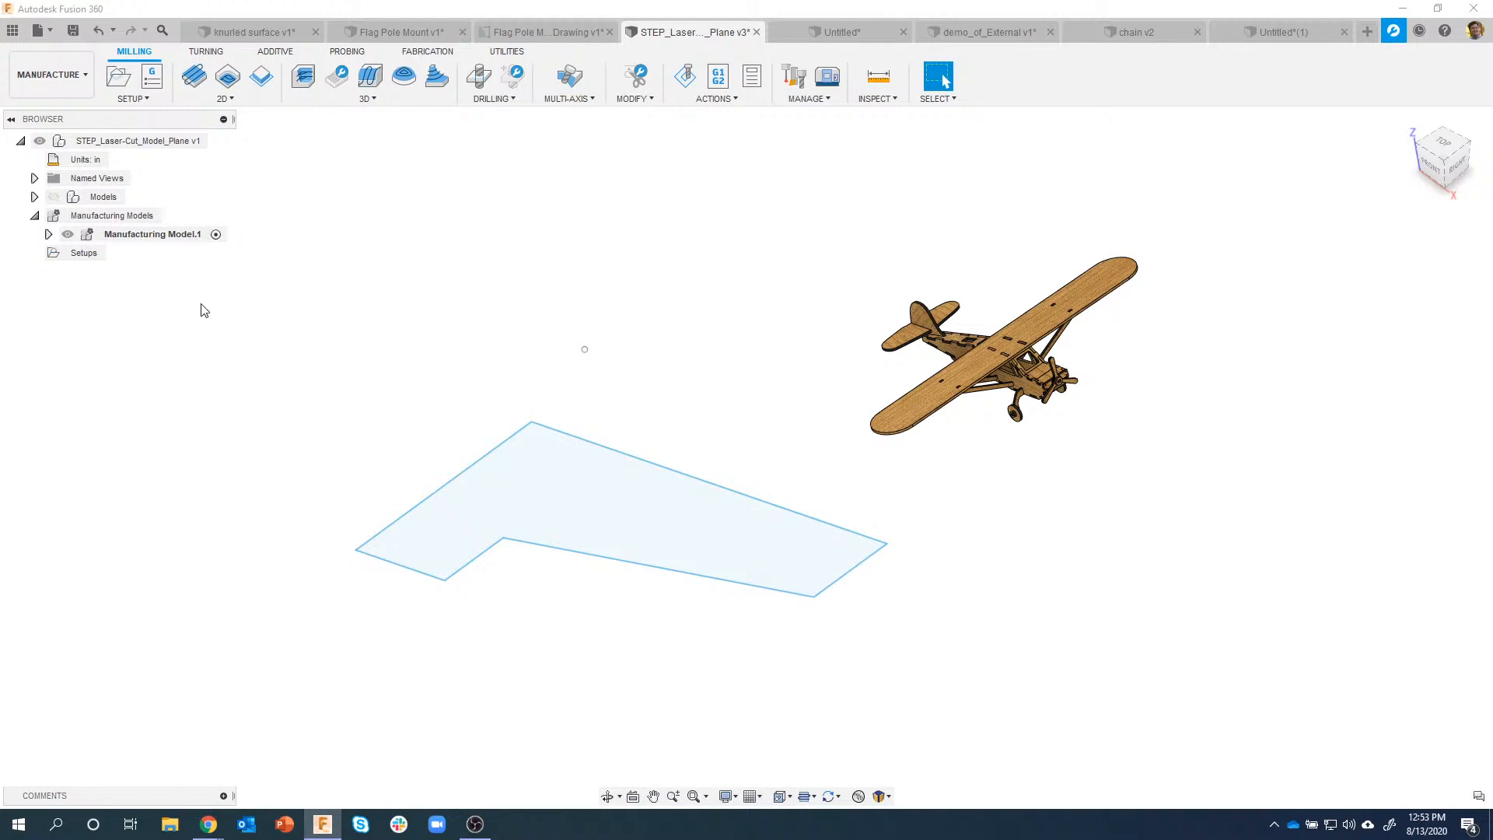
Step: List the contents of the new manufacturing model and open it for editing
left_click(48, 235)
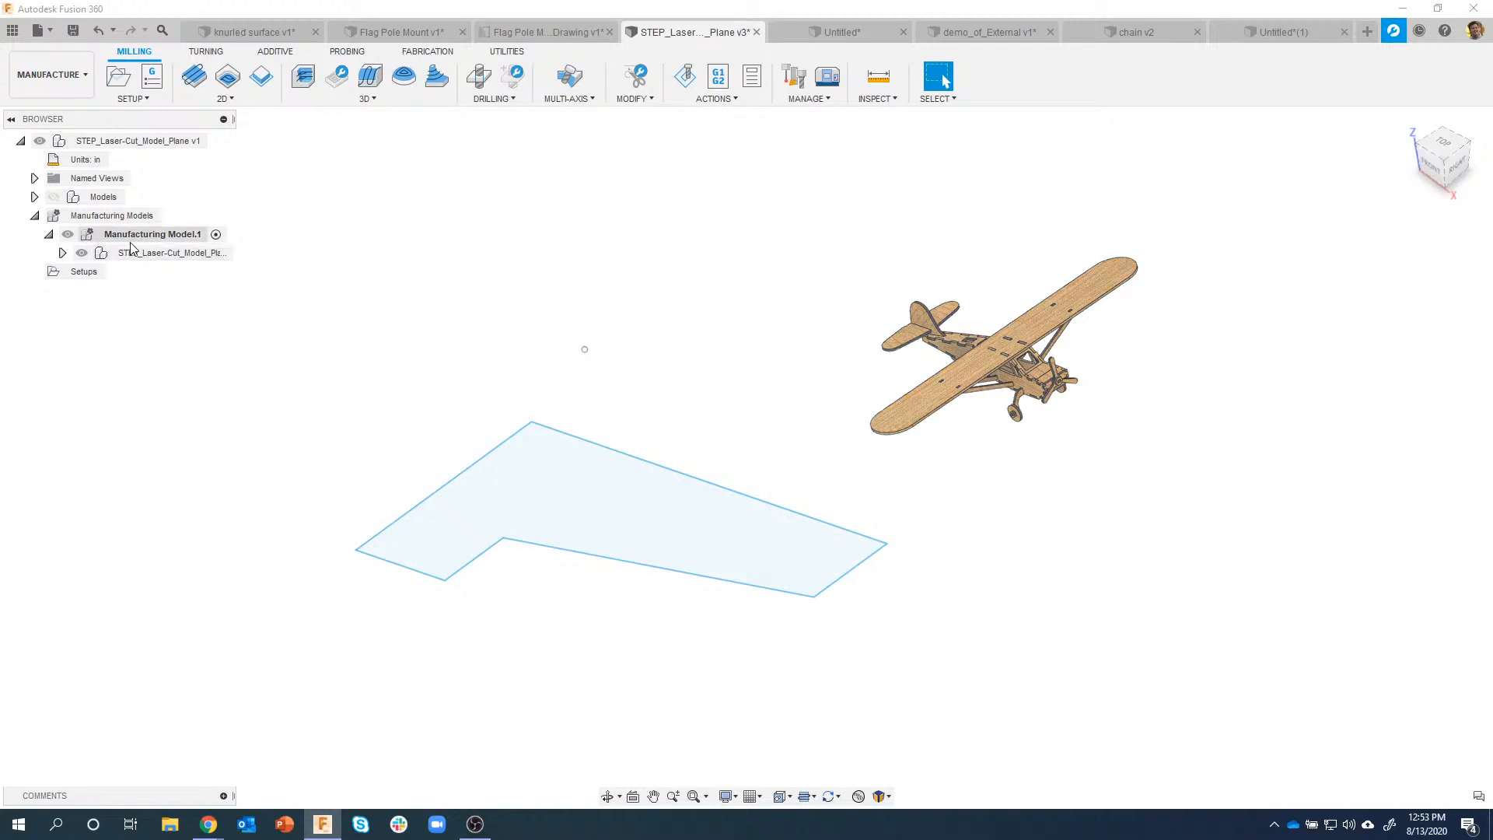
left_click(62, 253)
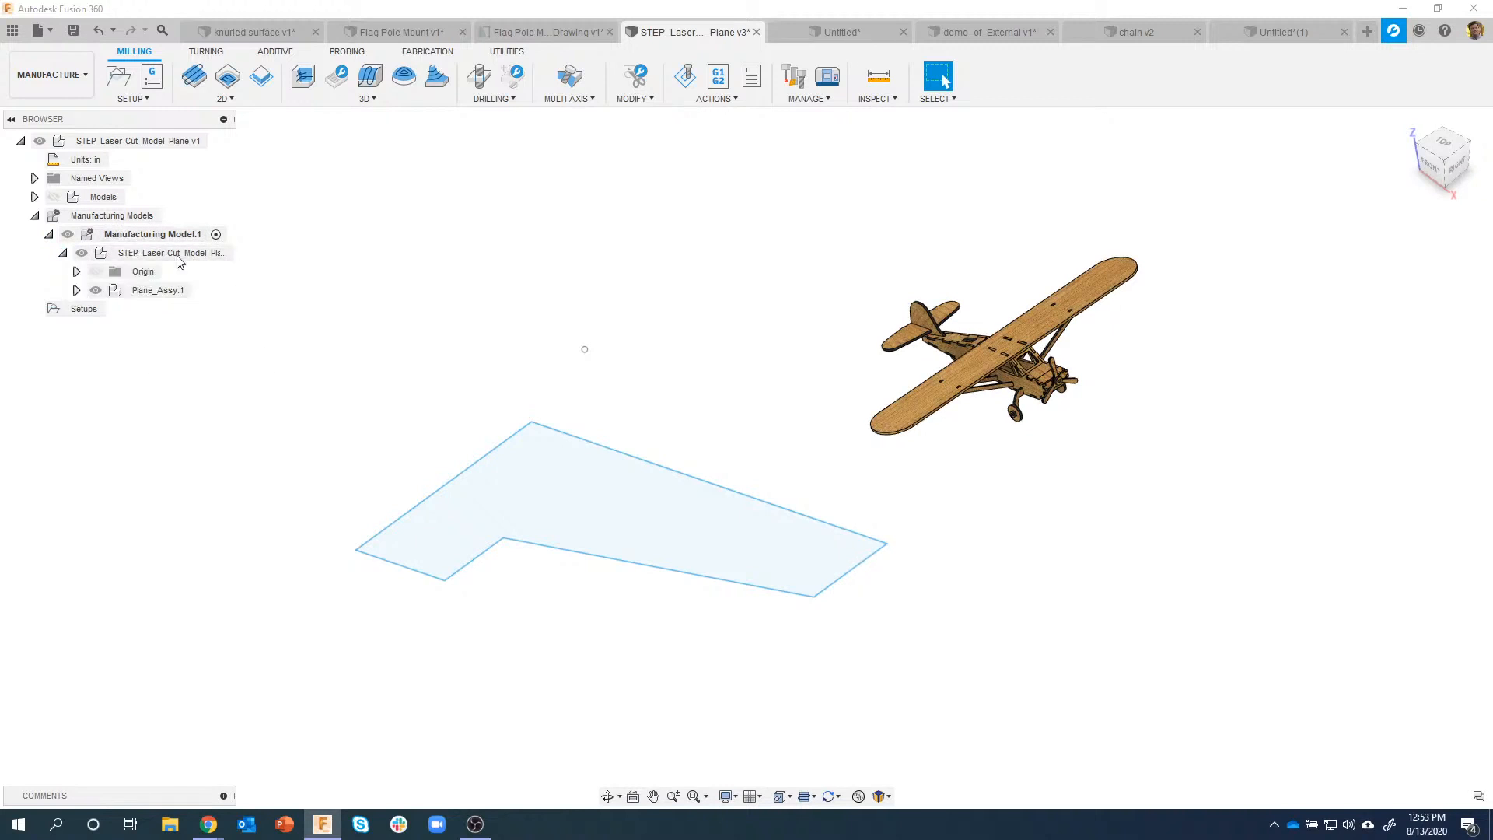
right_click(145, 235)
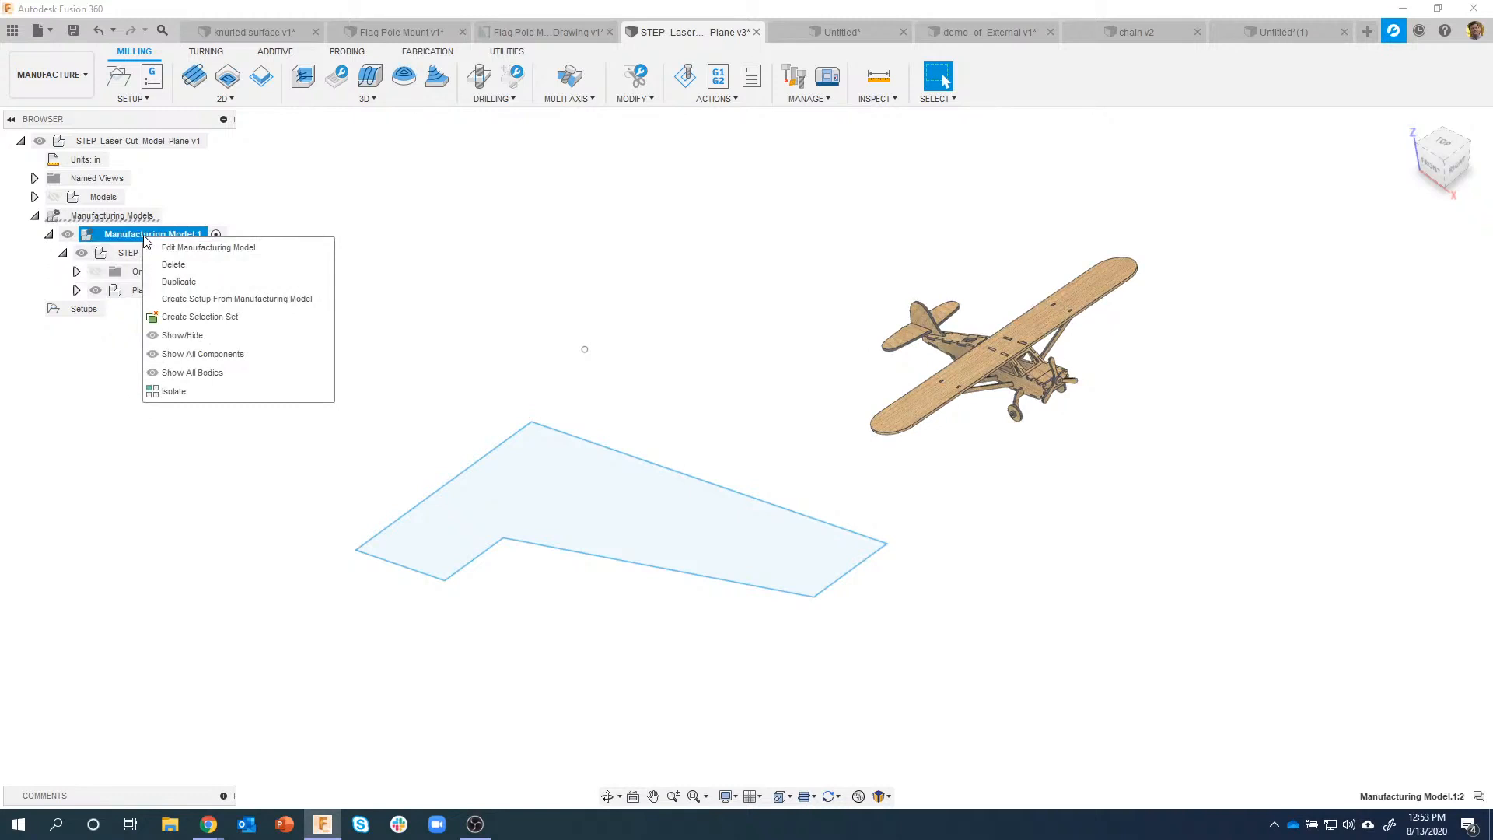
left_click(216, 249)
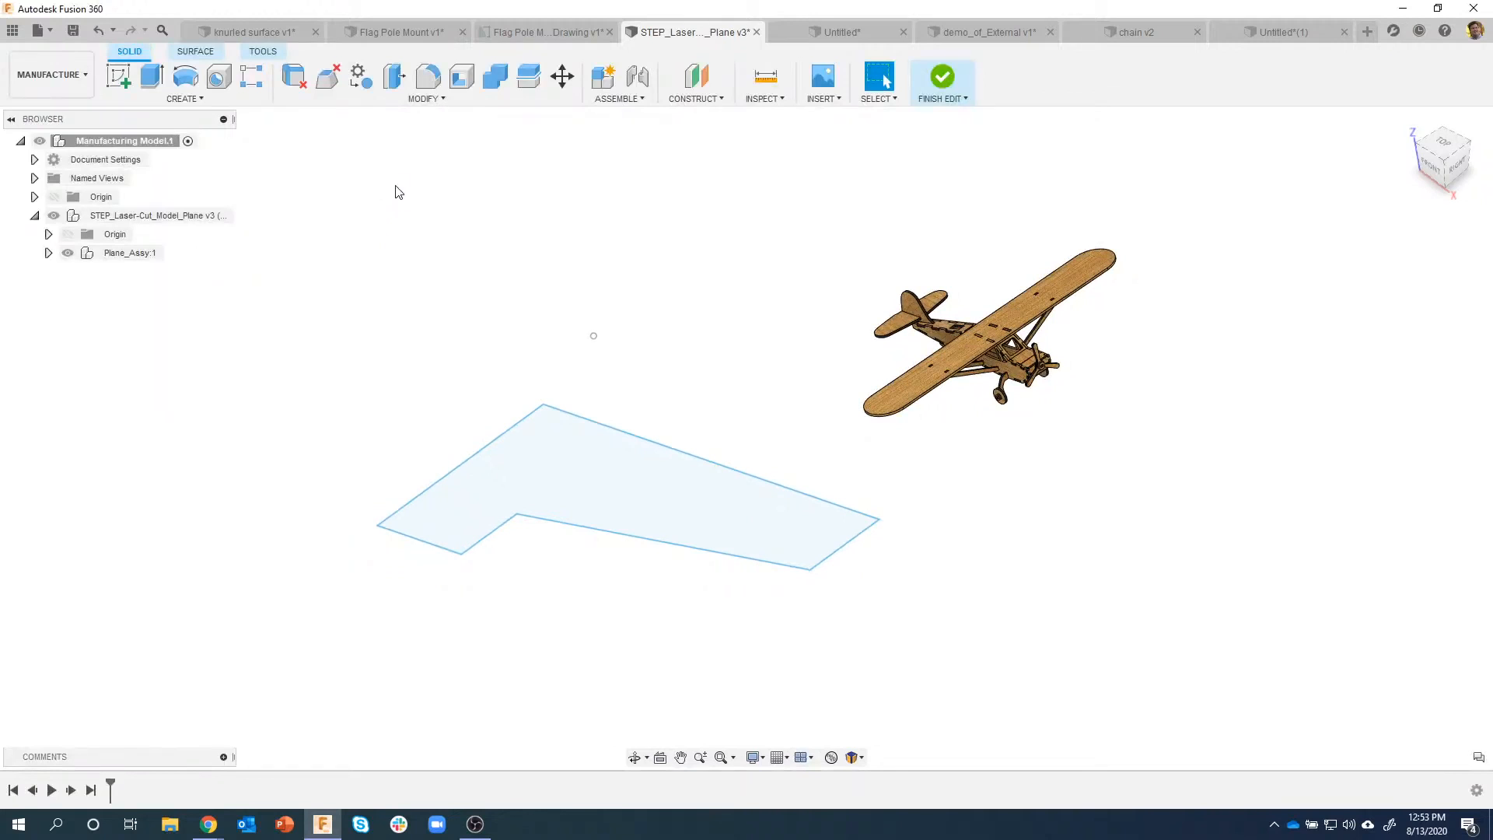
Step: Start the Arrange command, choose all parts of Plane_Assy as the objects, and review the object list in an enlarged dialog
left_click(348, 102)
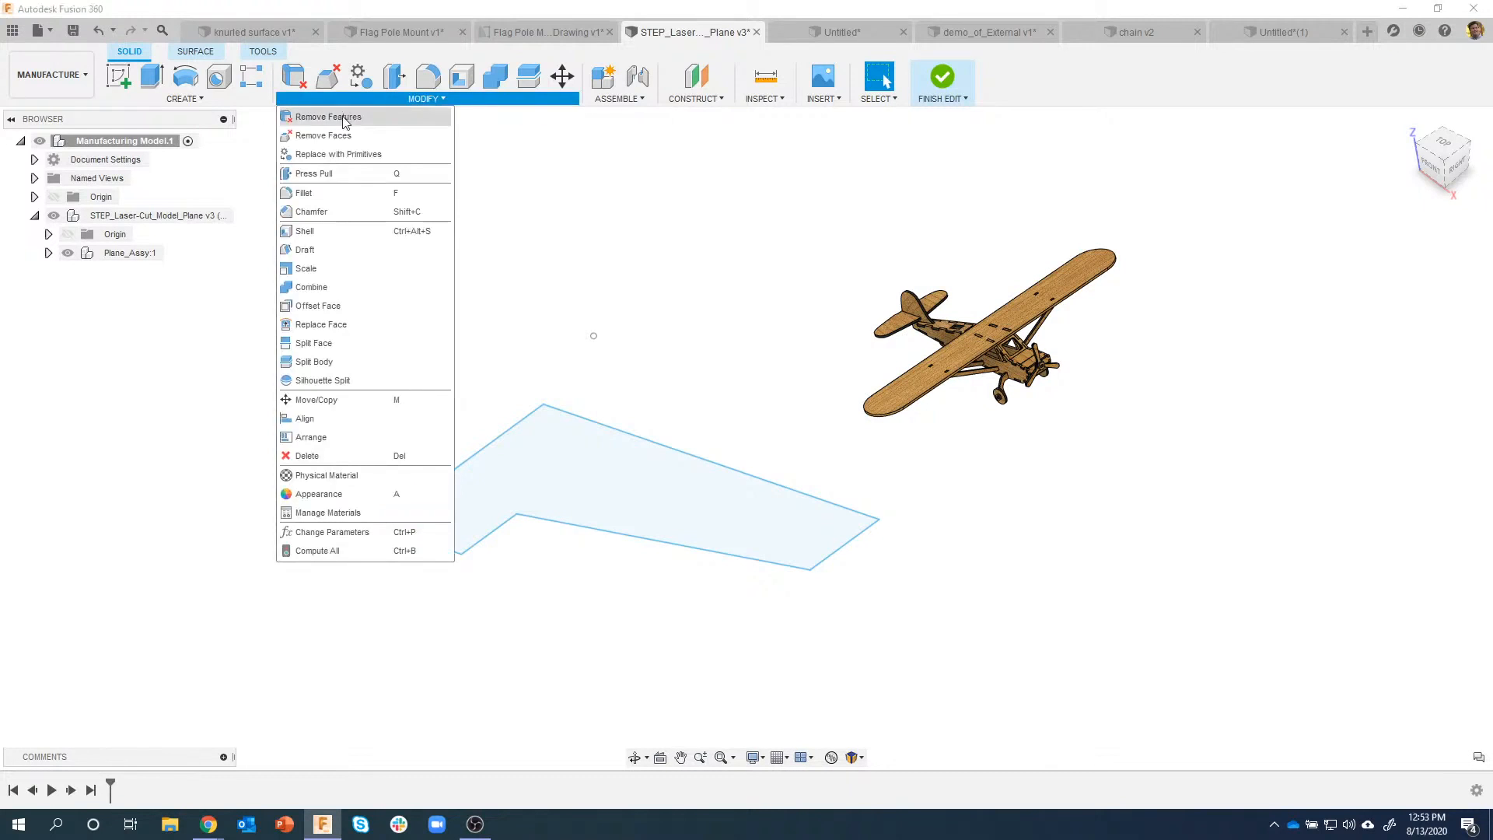
left_click(342, 441)
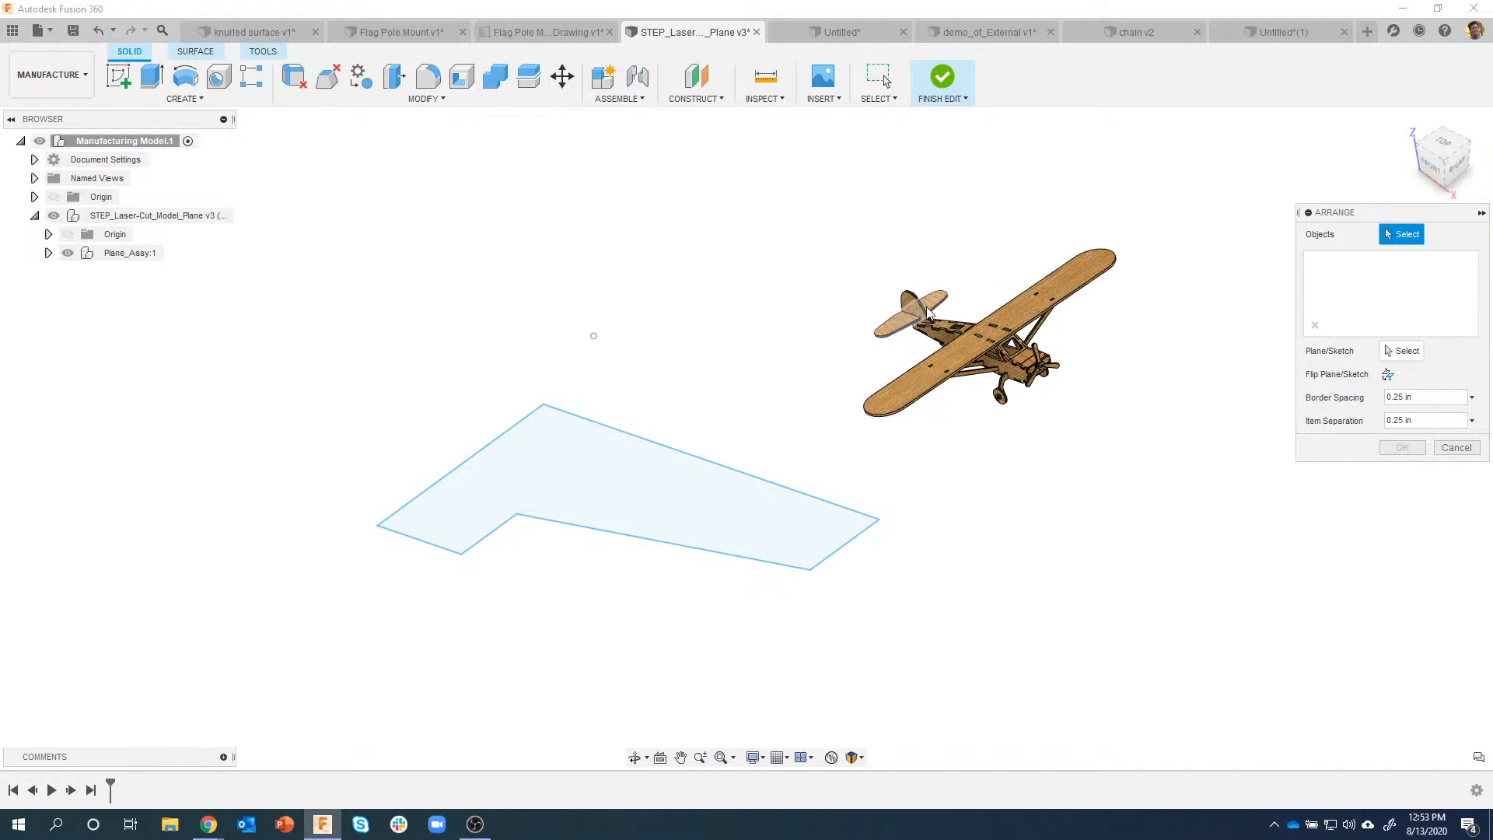
left_click(131, 253)
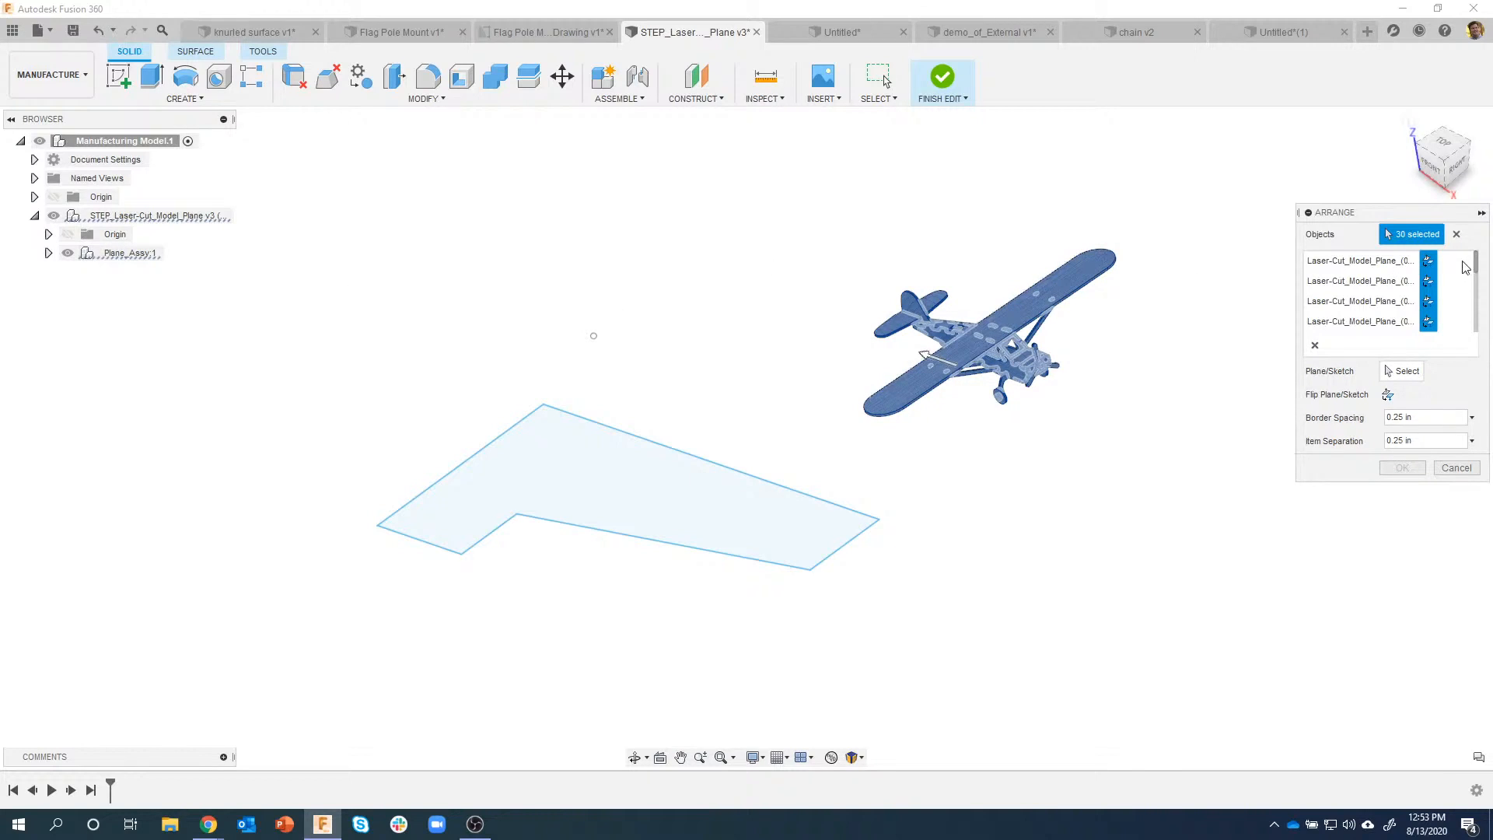
left_click_drag(1480, 268, 1480, 289)
left_click_drag(1406, 214, 1328, 216)
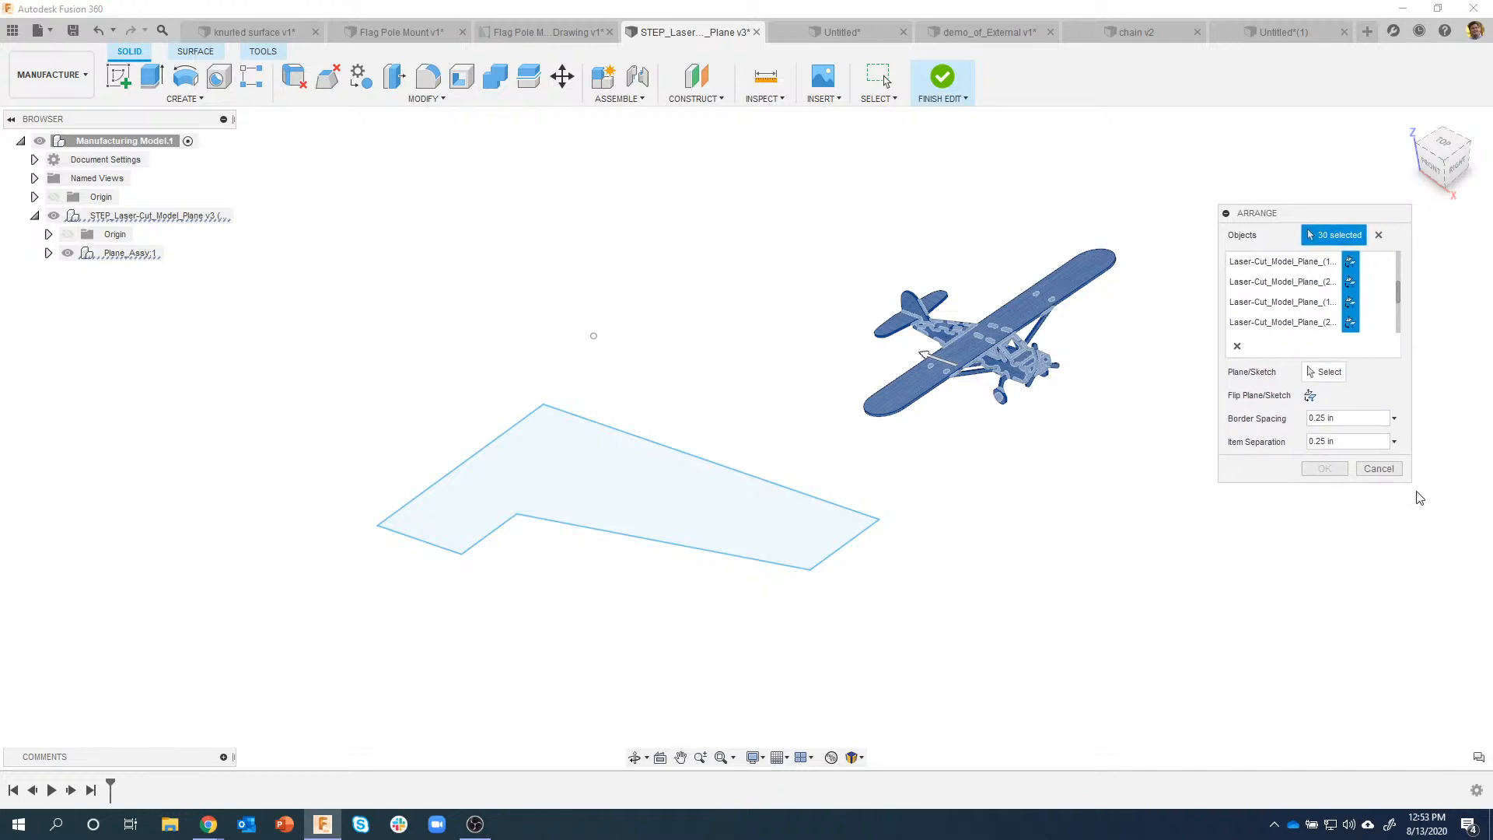
left_click_drag(1410, 487, 1444, 529)
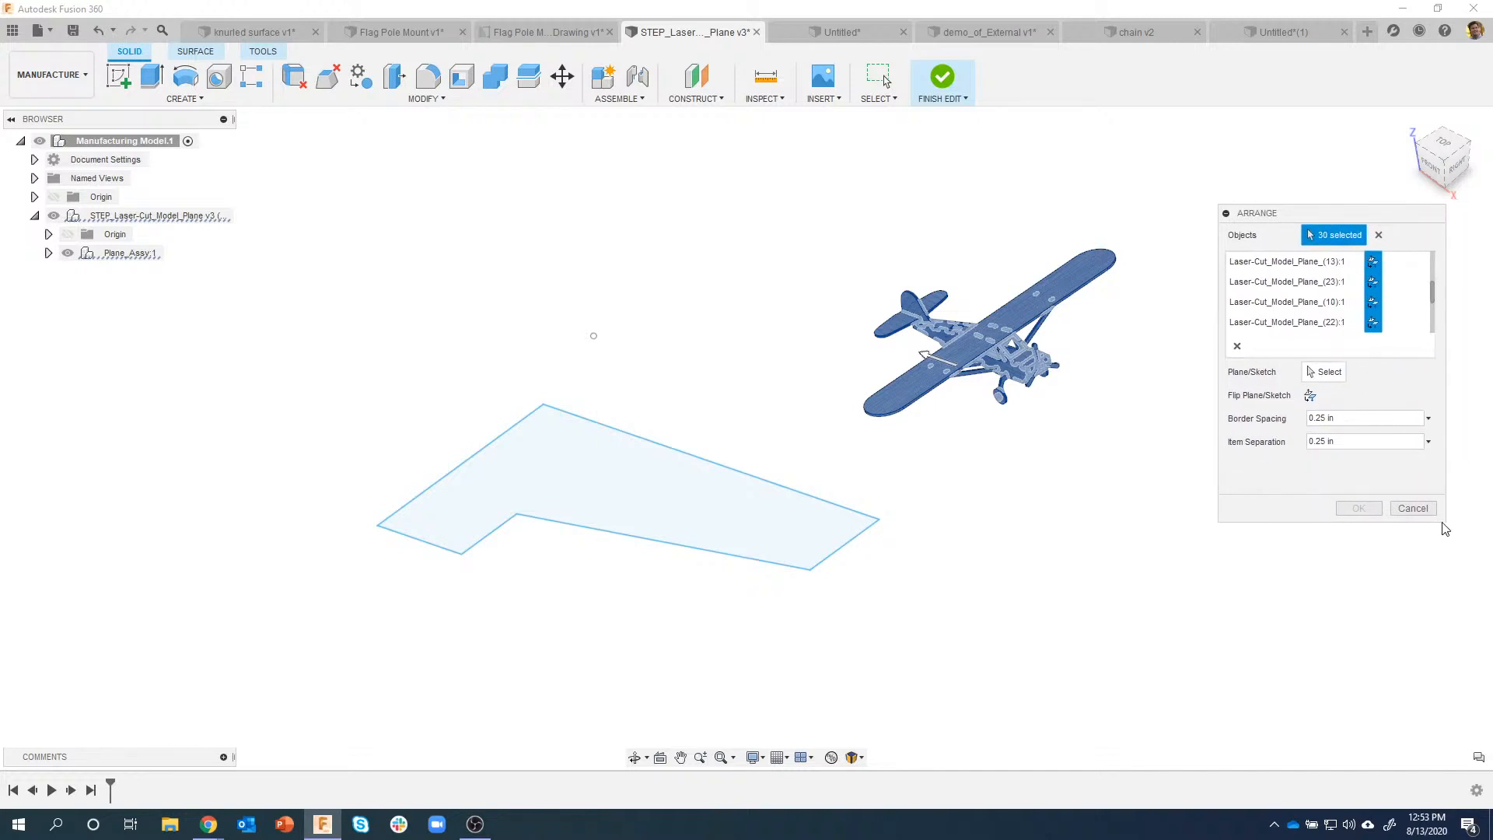
mouse_move(1435, 297)
left_mouse_down()
mouse_move(1435, 268)
mouse_move(1434, 309)
left_mouse_up()
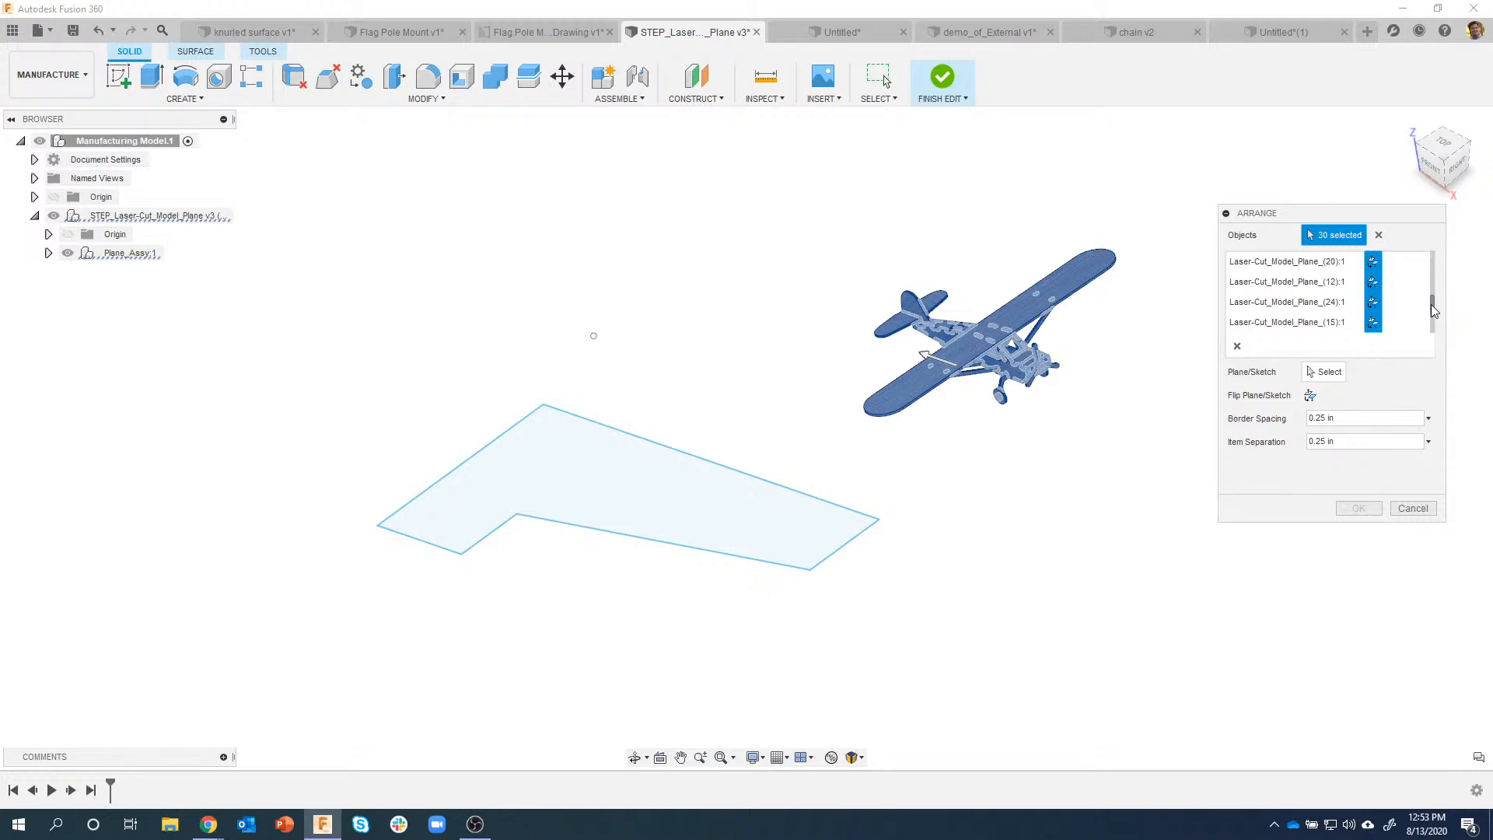
Step: Arrange the parts on the horizontal origin plane with a length of 24 in and a width of 12 in, and examine the layout
left_click(1324, 373)
mouse_move(993, 430)
middle_mouse_down("shift")
mouse_move(1010, 443)
mouse_move(1011, 357)
mouse_move(1027, 342)
mouse_move(1011, 312)
mouse_move(924, 400)
mouse_move(840, 409)
middle_mouse_up("shift")
mouse_move(935, 410)
middle_mouse_down("shift")
mouse_move(1063, 477)
mouse_move(966, 487)
mouse_move(928, 453)
mouse_move(906, 458)
middle_mouse_up("shift")
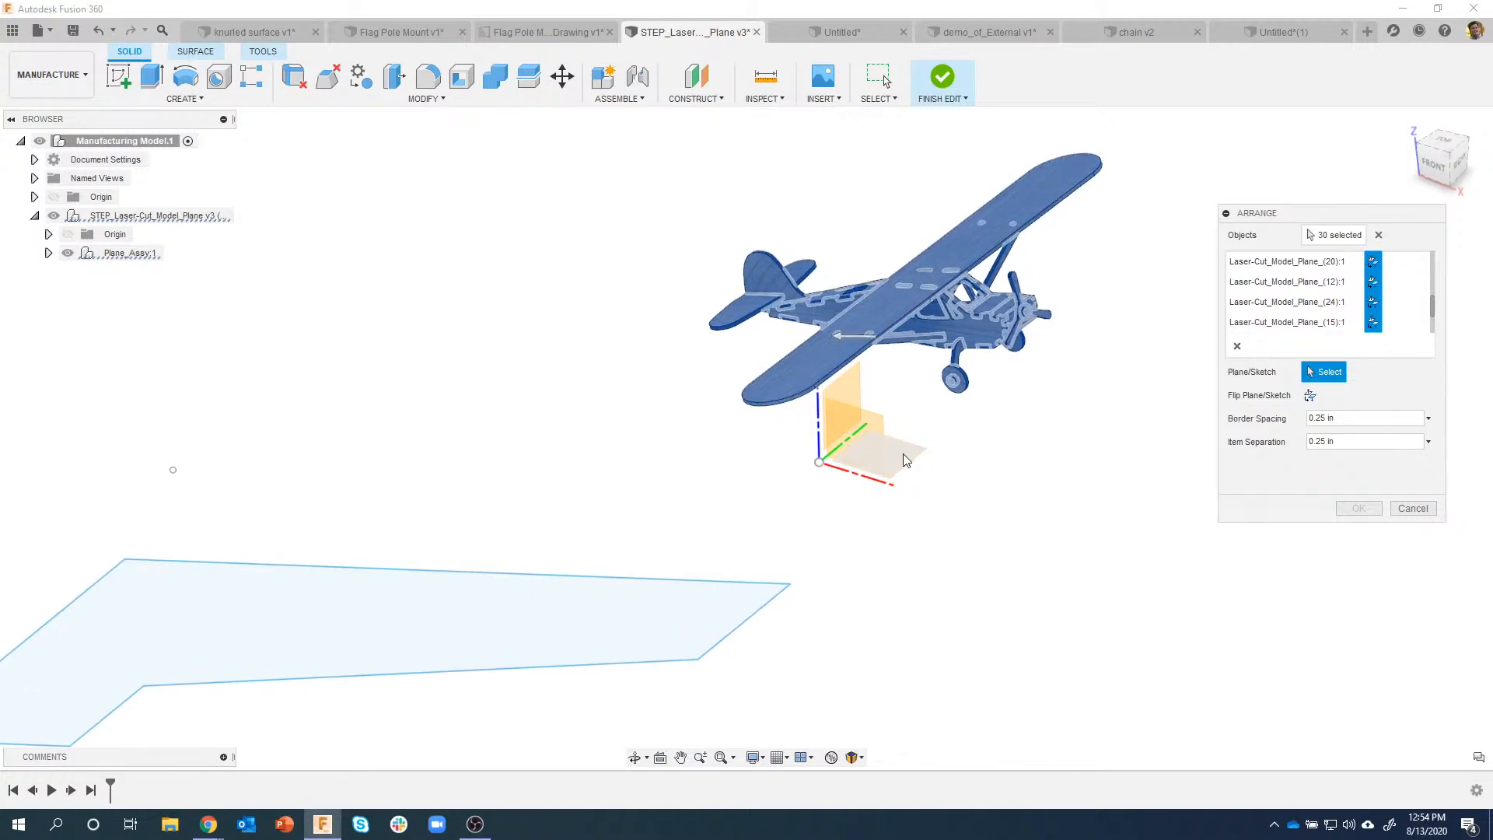
left_click(906, 459)
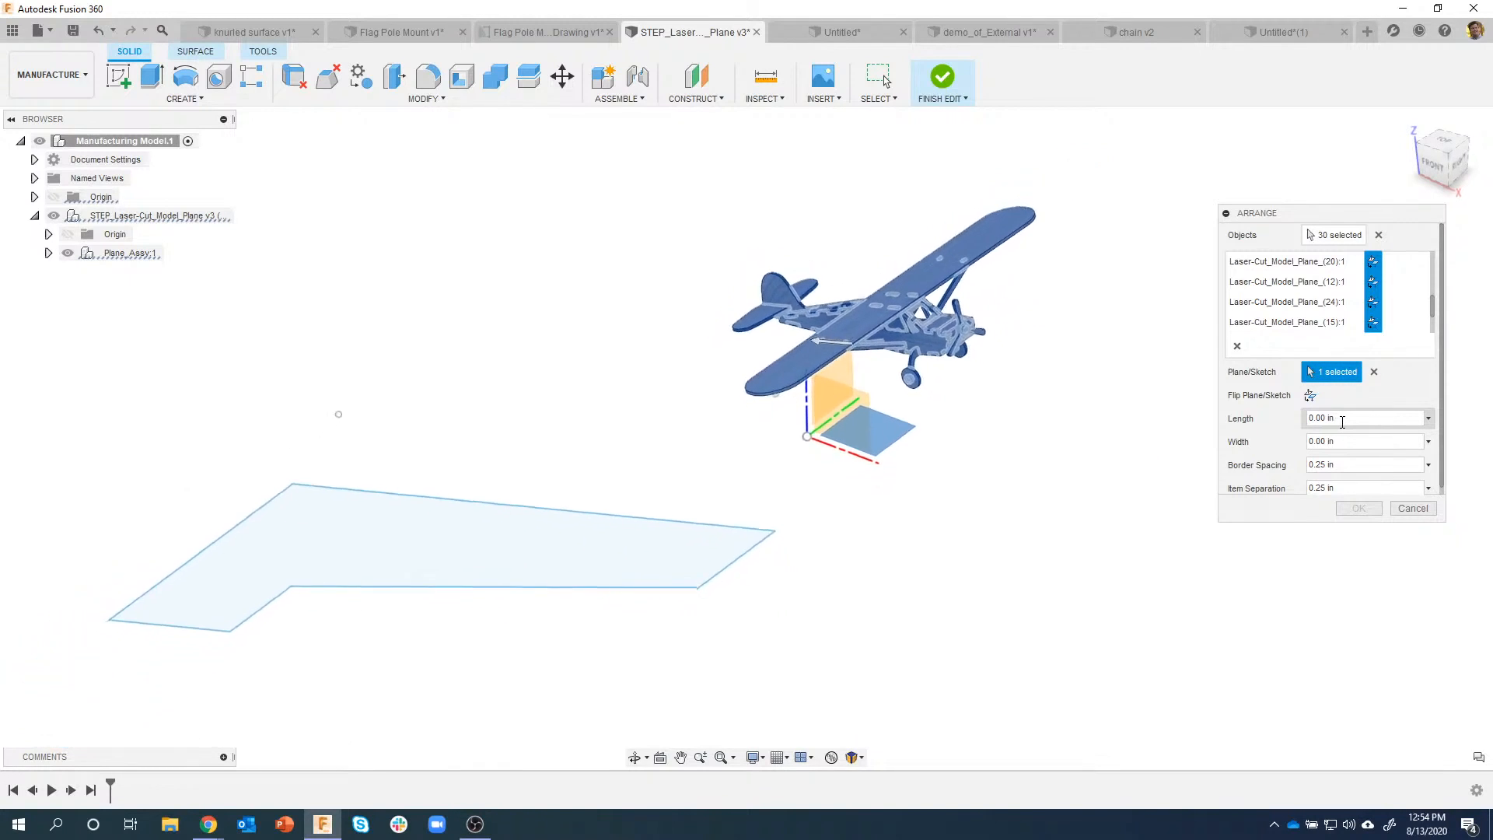
left_click(1334, 420)
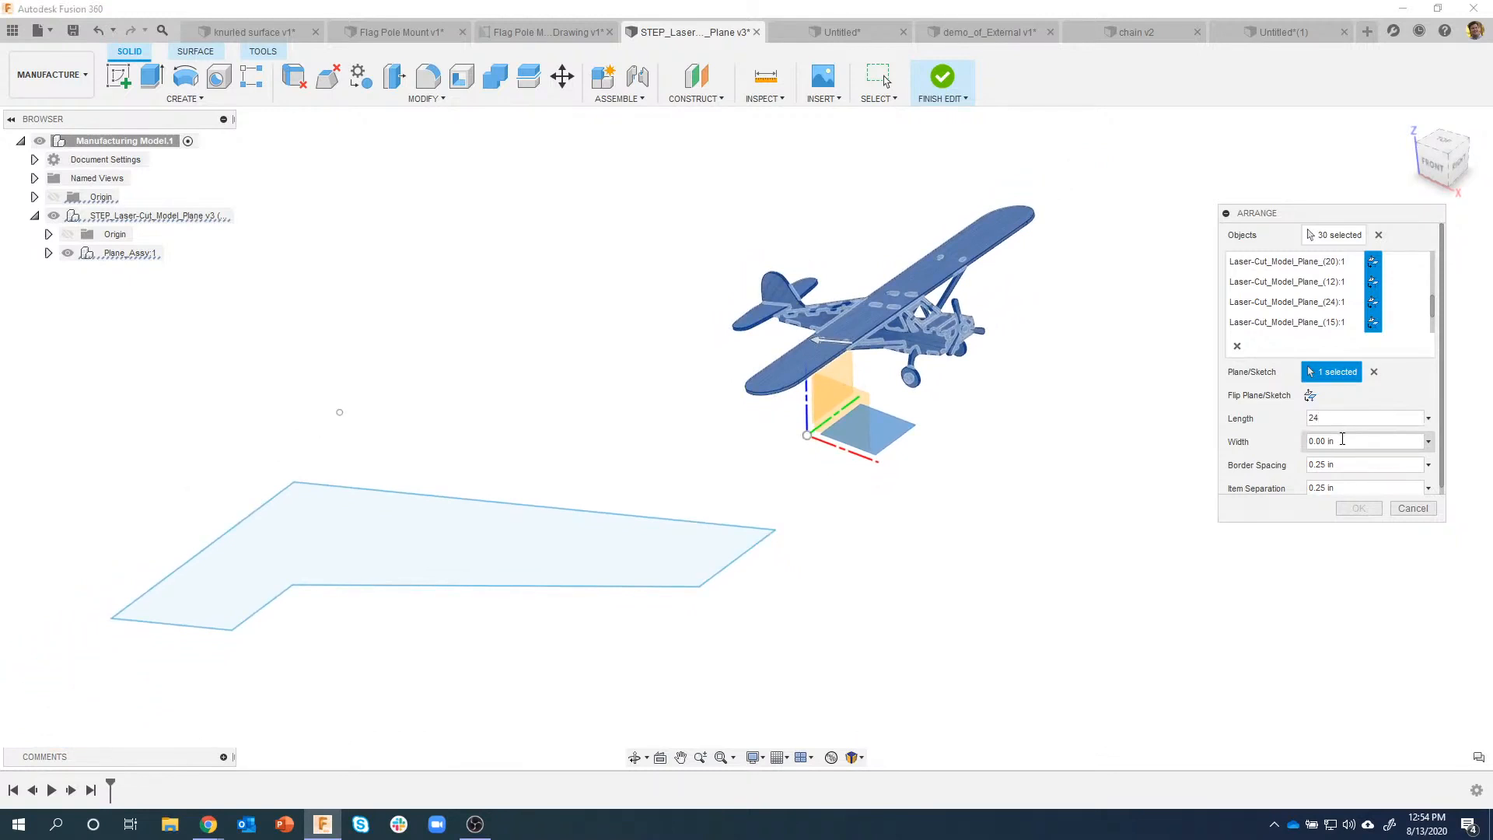
type("12")
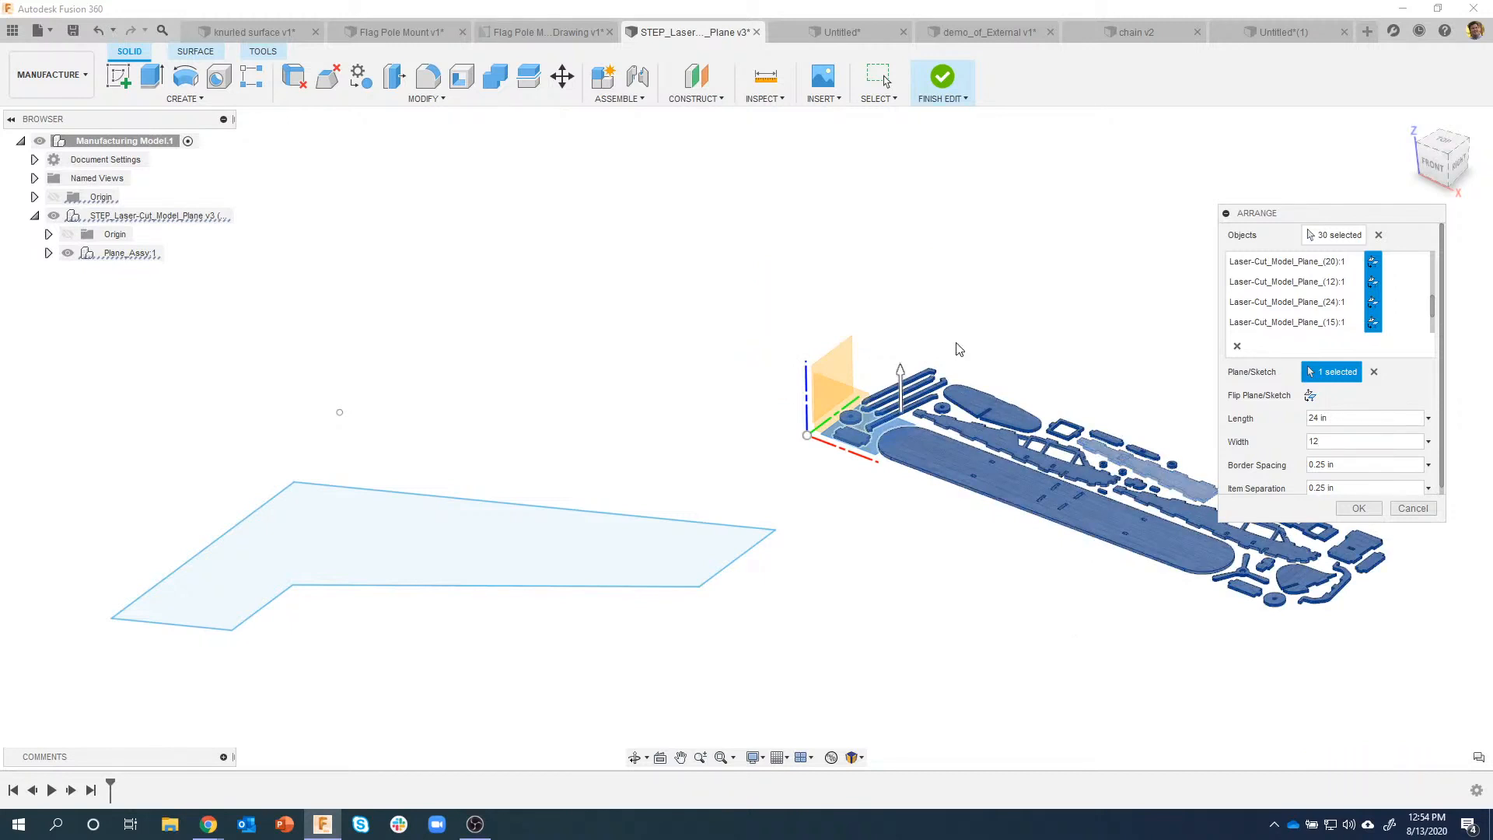
scroll(803, 353, "up", 5)
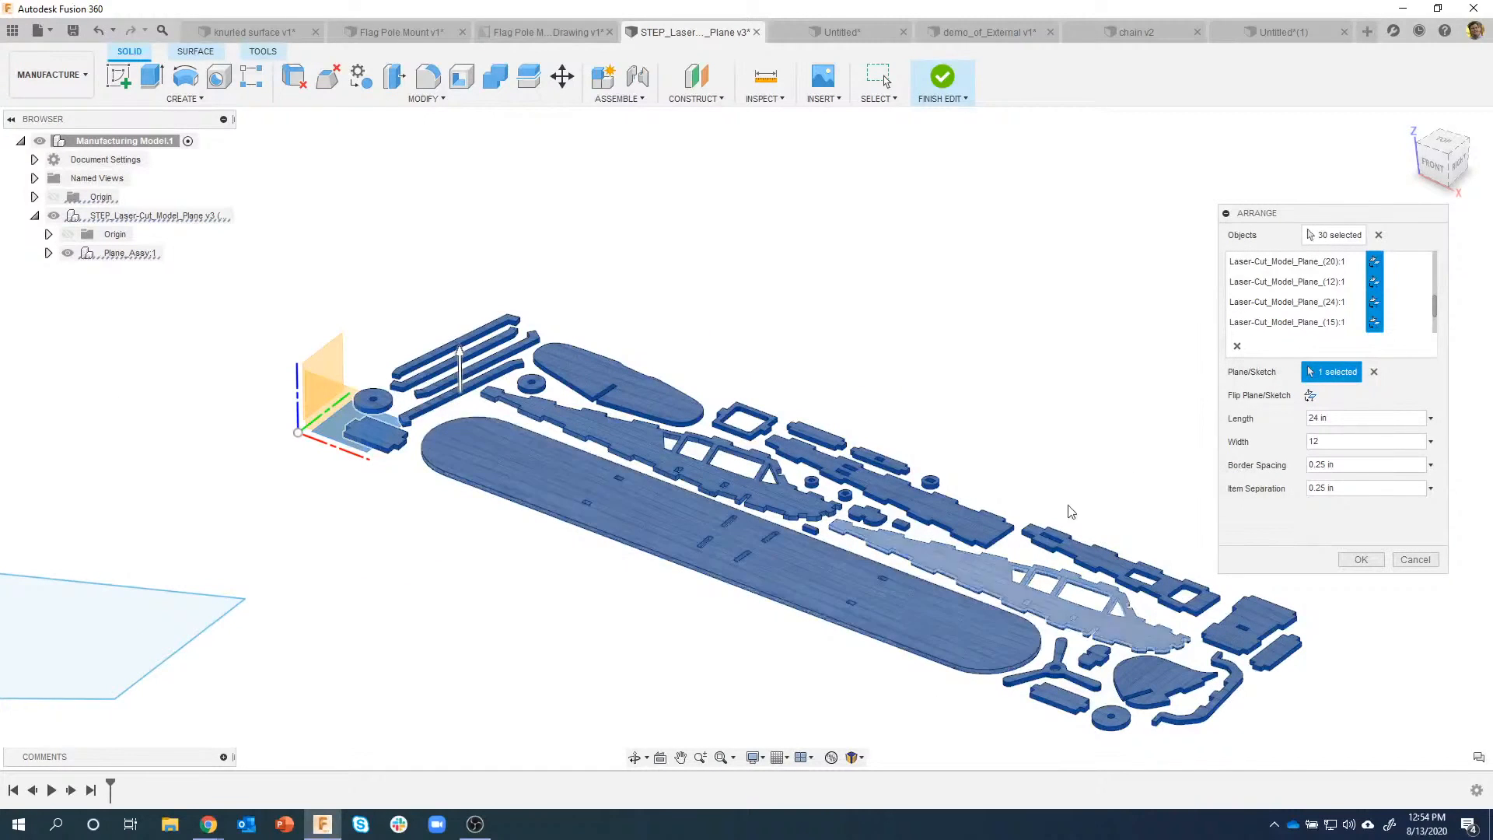
middle_click_drag(1120, 495, 1275, 449, "shift")
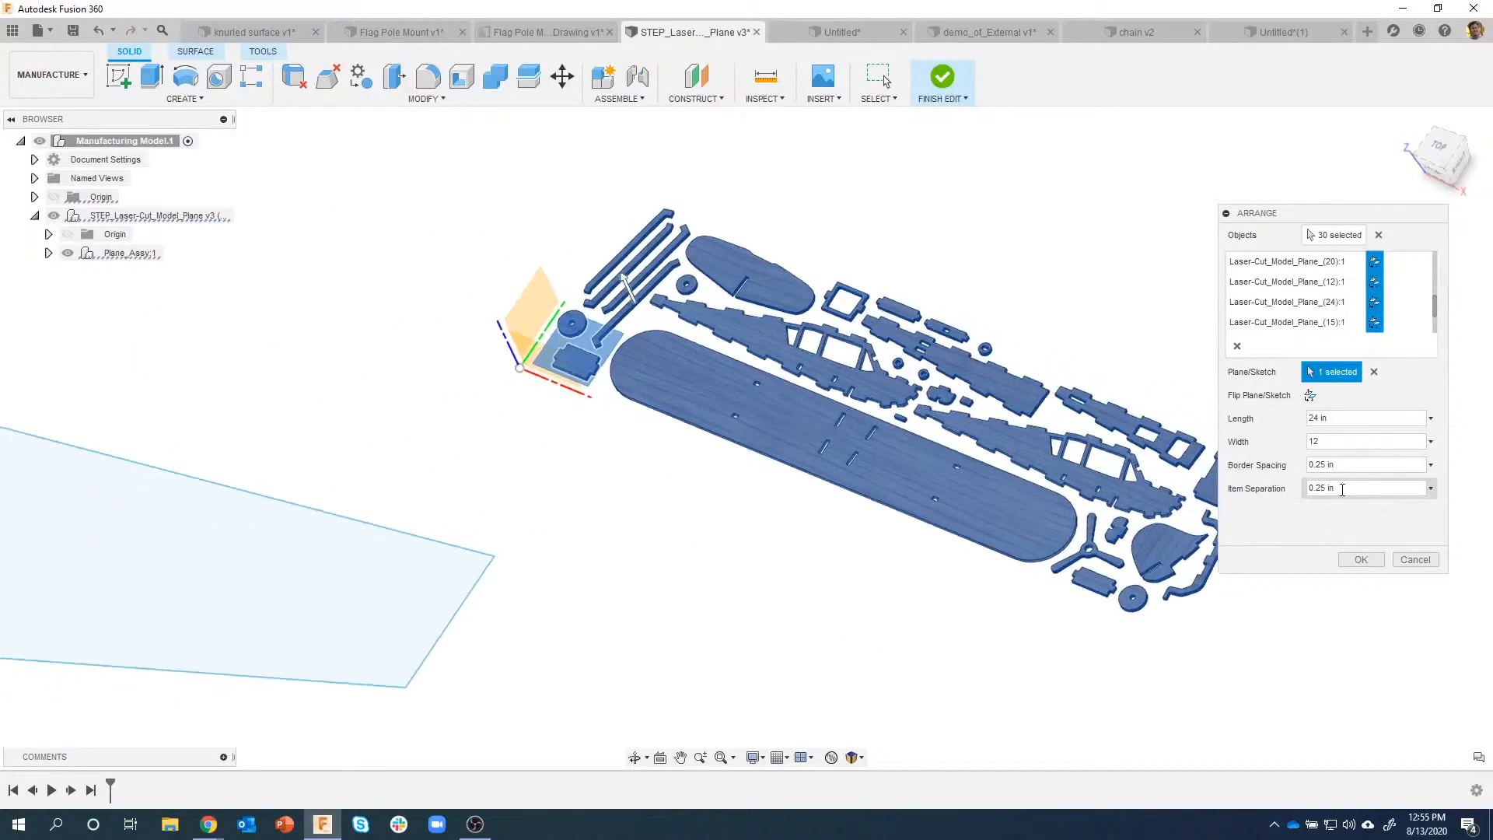
left_click_drag(1318, 487, 1321, 487)
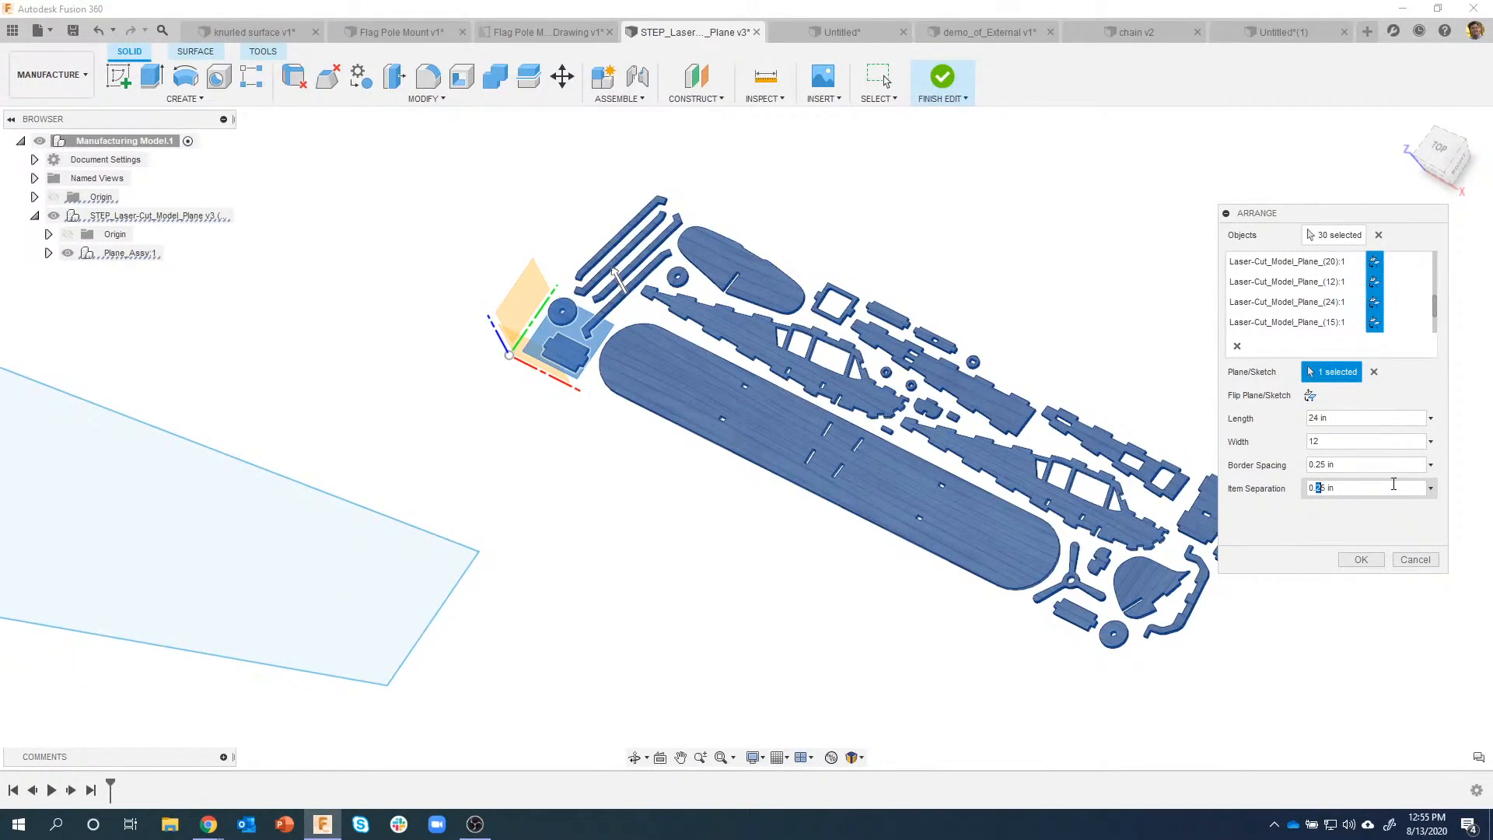
left_click(1325, 441)
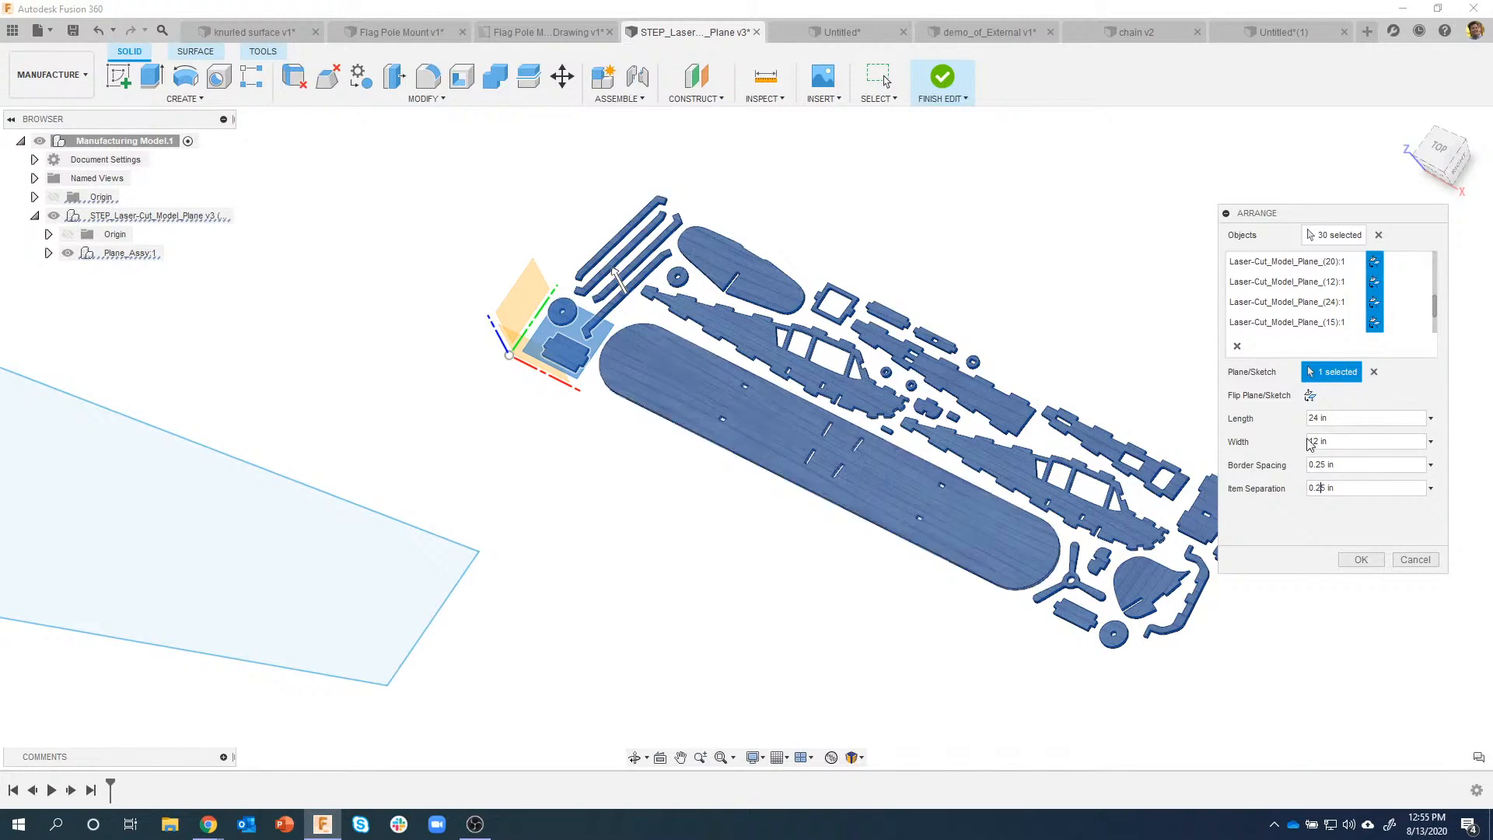
Step: Replace the origin plane with the L-shaped sketch as the arrangement area, apply the arrangement, and finish editing the manufacturing model
left_click(1375, 372)
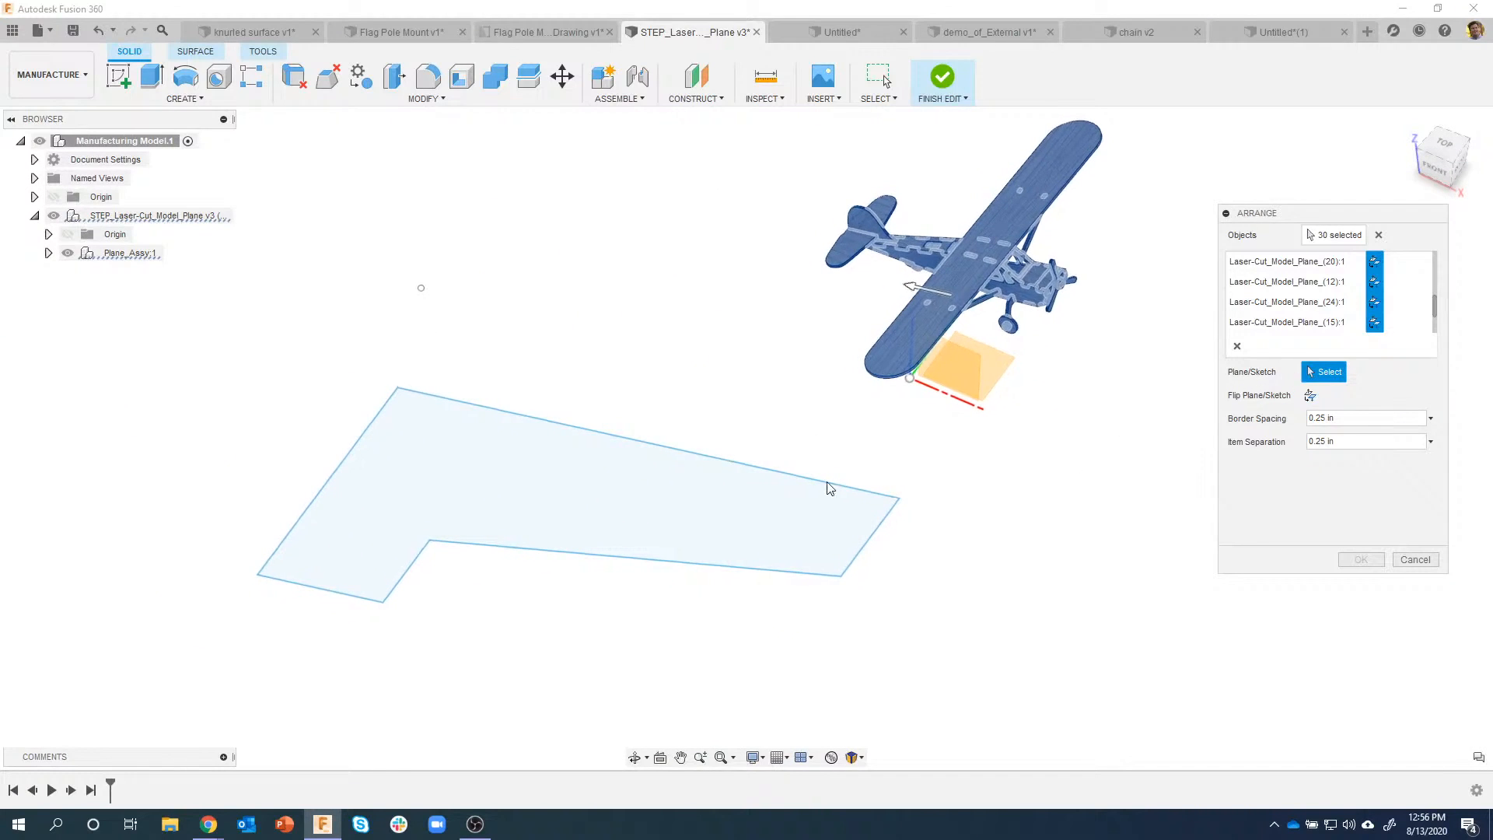
left_click(777, 514)
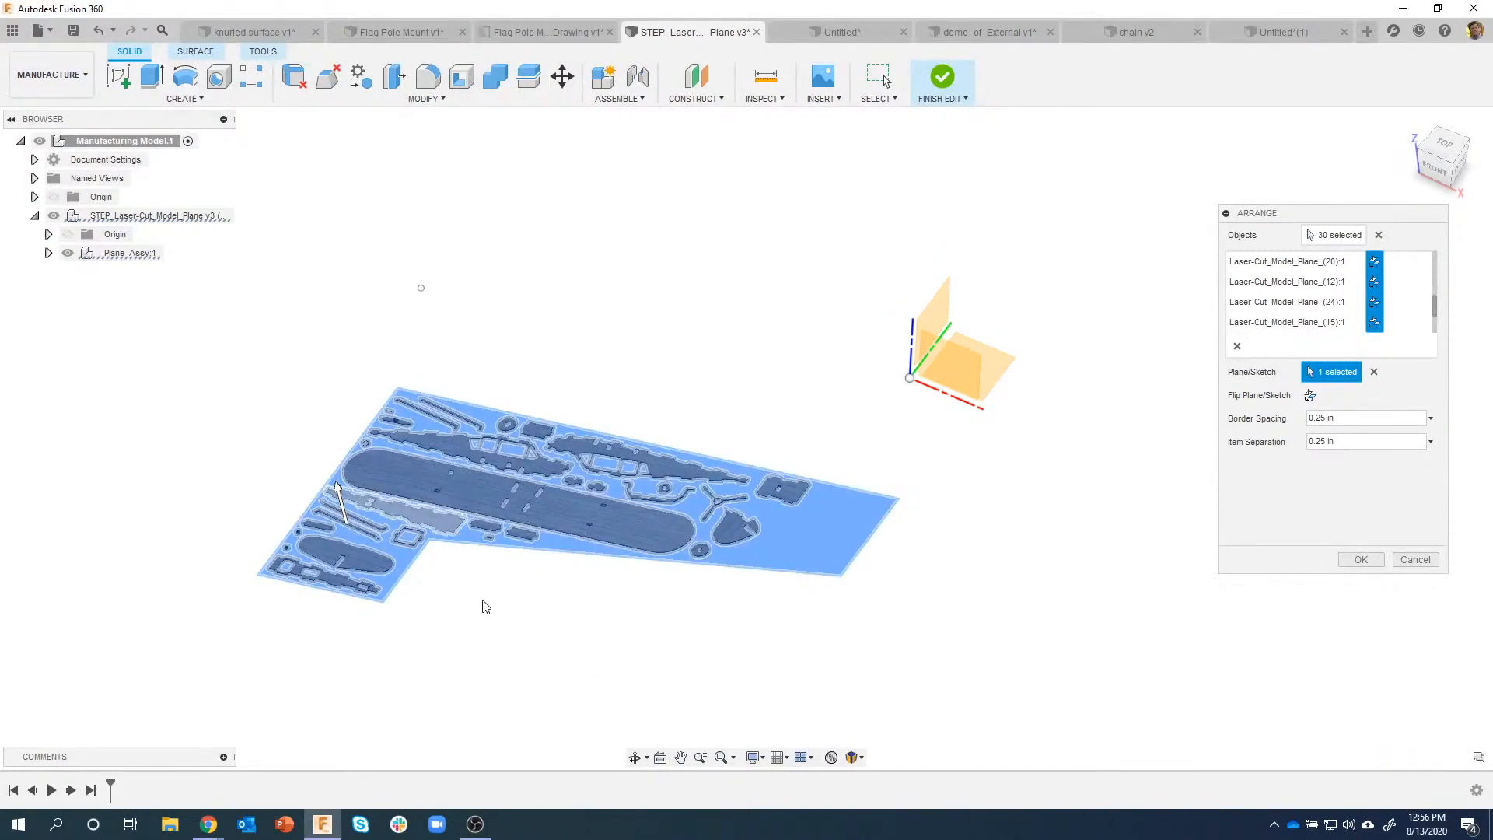
scroll(591, 598, "up", 5)
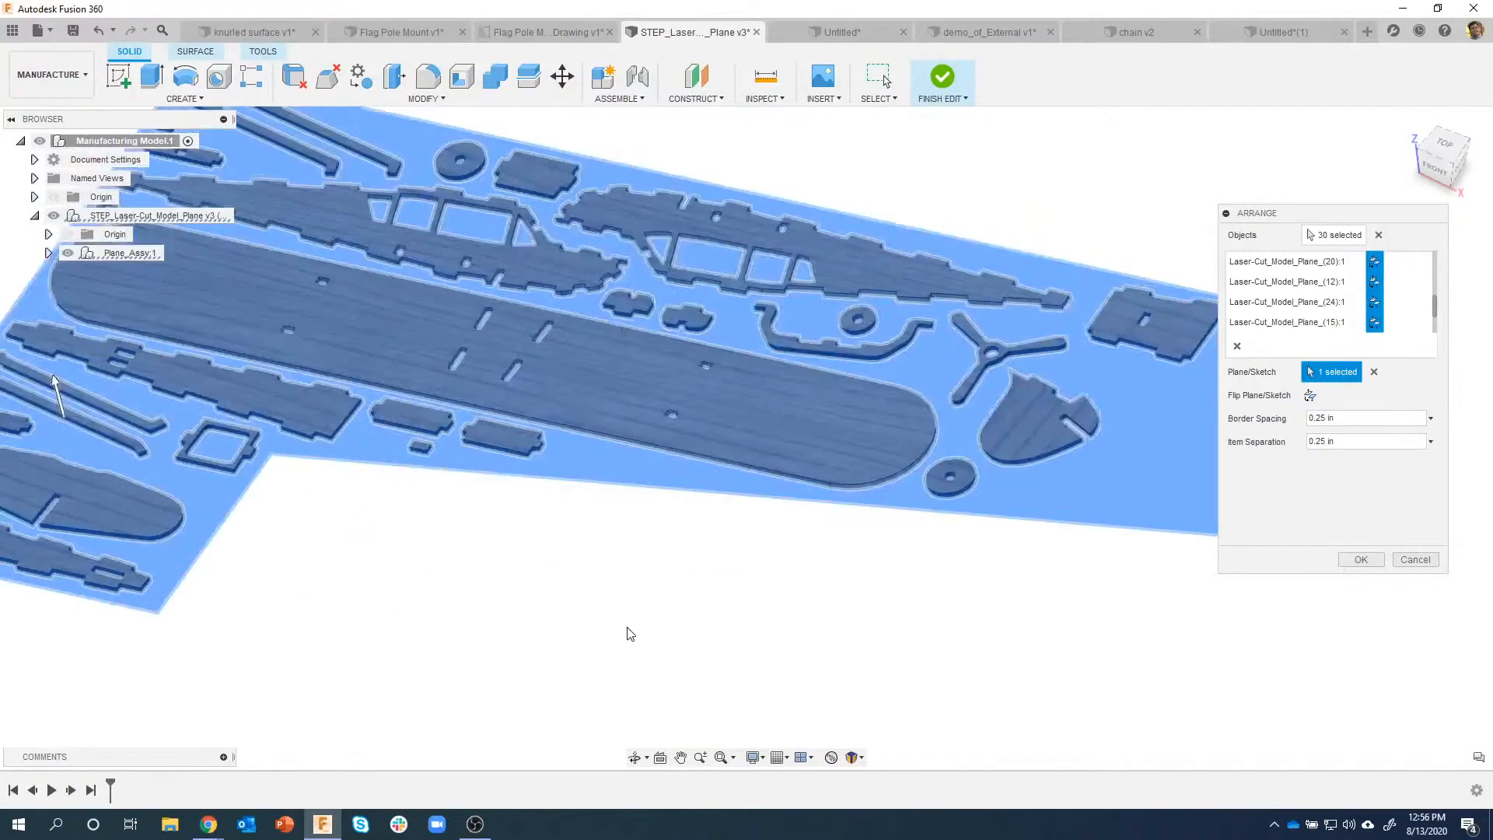
scroll(618, 614, "down", 5)
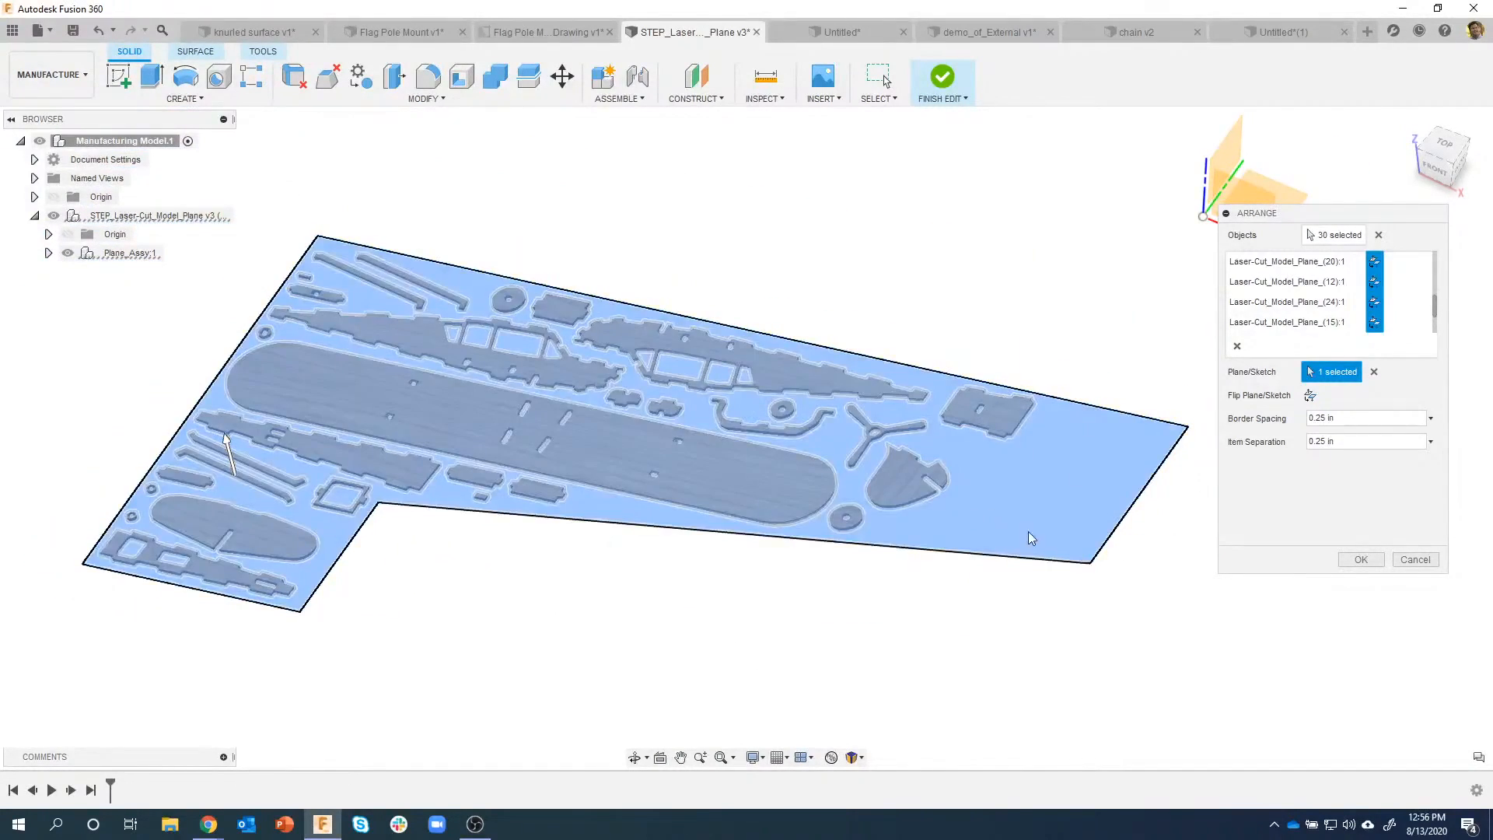
middle_click_drag(938, 520, 692, 395, "shift")
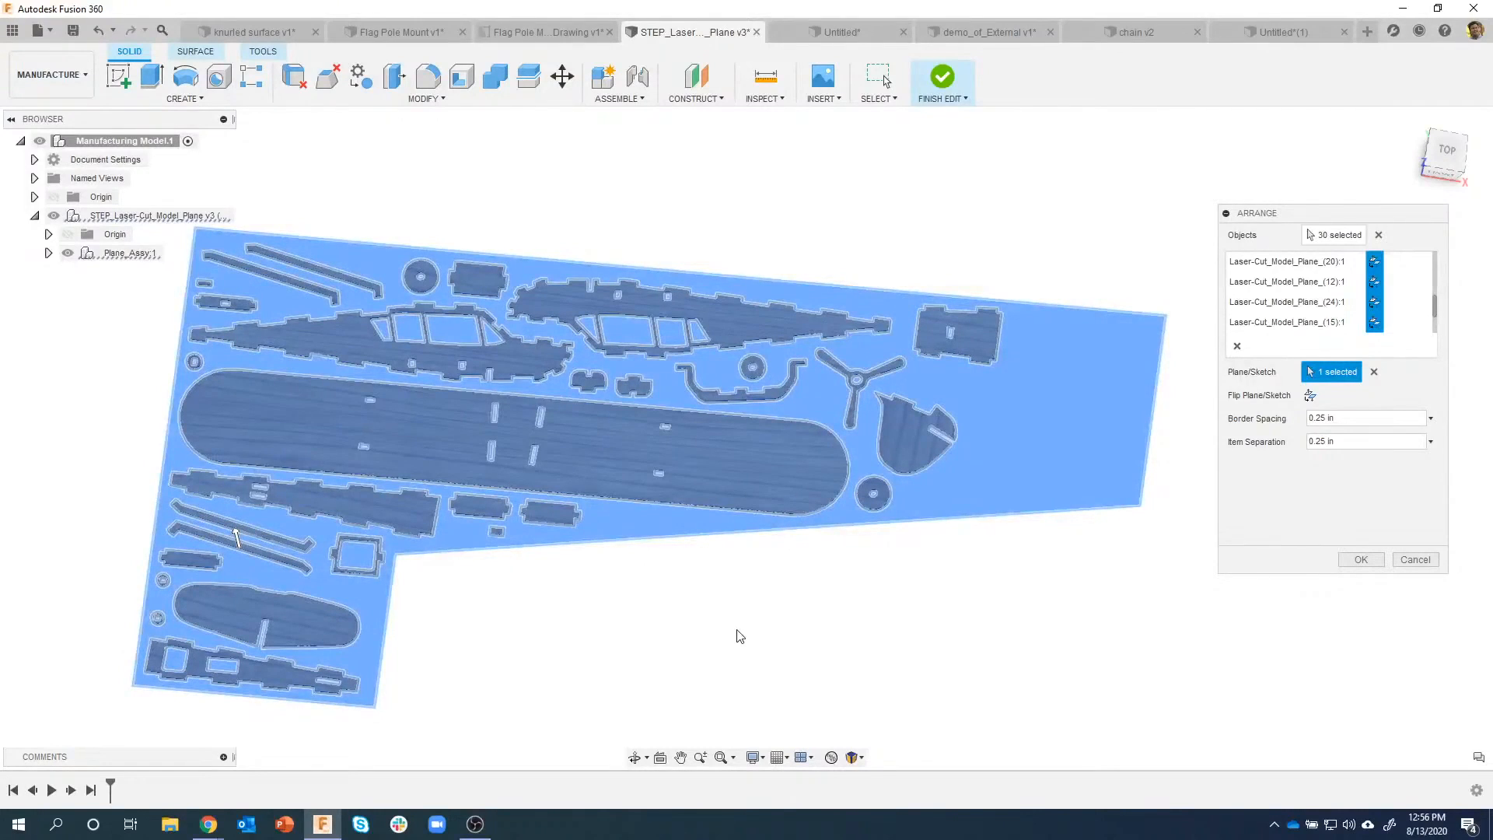
left_click(1358, 560)
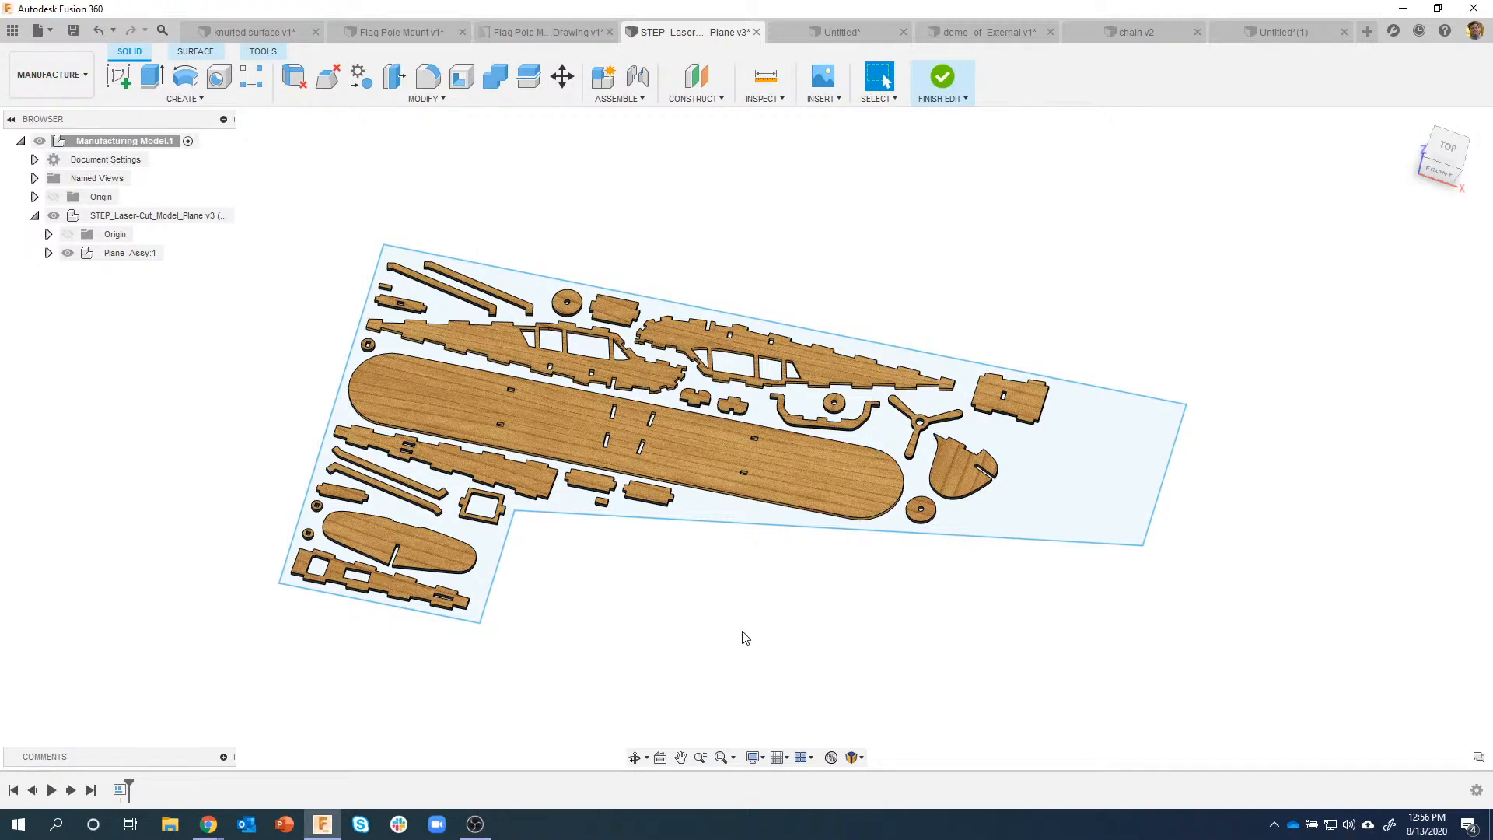
left_click(943, 97)
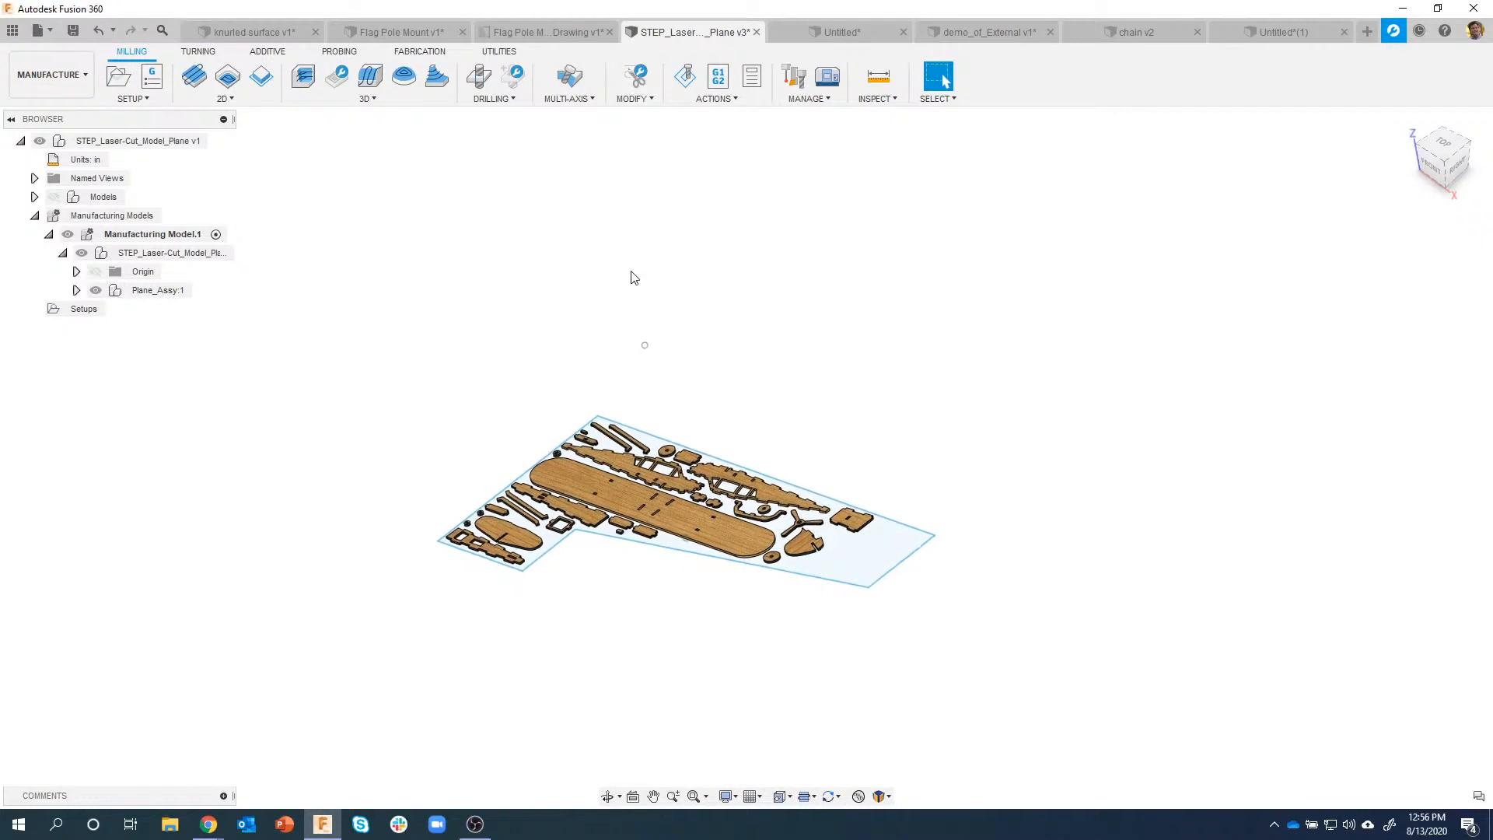
Step: Alternate between the Design and Manufacture workspaces to compare the assembled airplane with the arranged manufacturing model, ending in Design
left_click(45, 84)
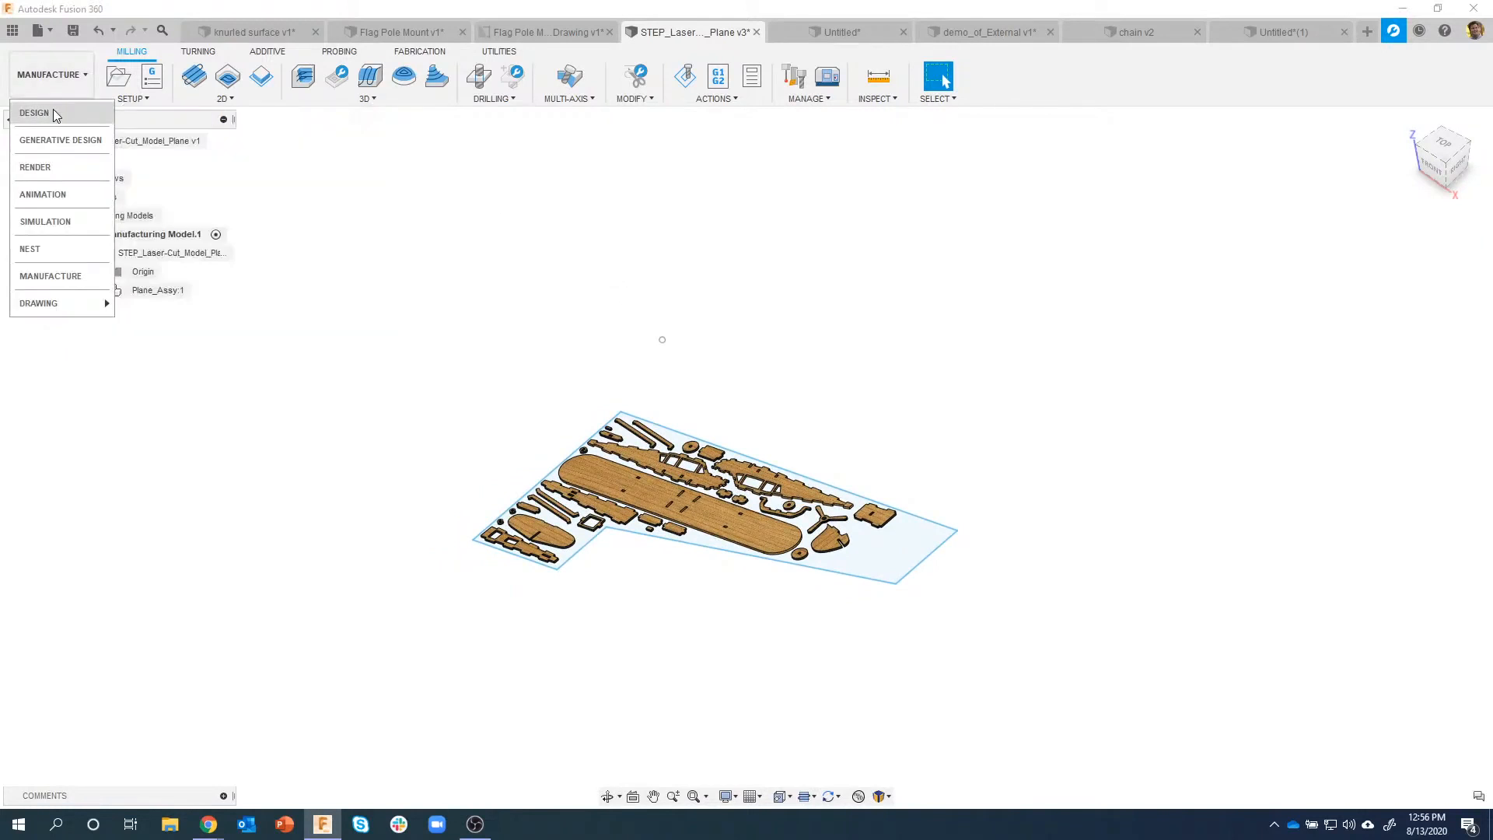
left_click(35, 113)
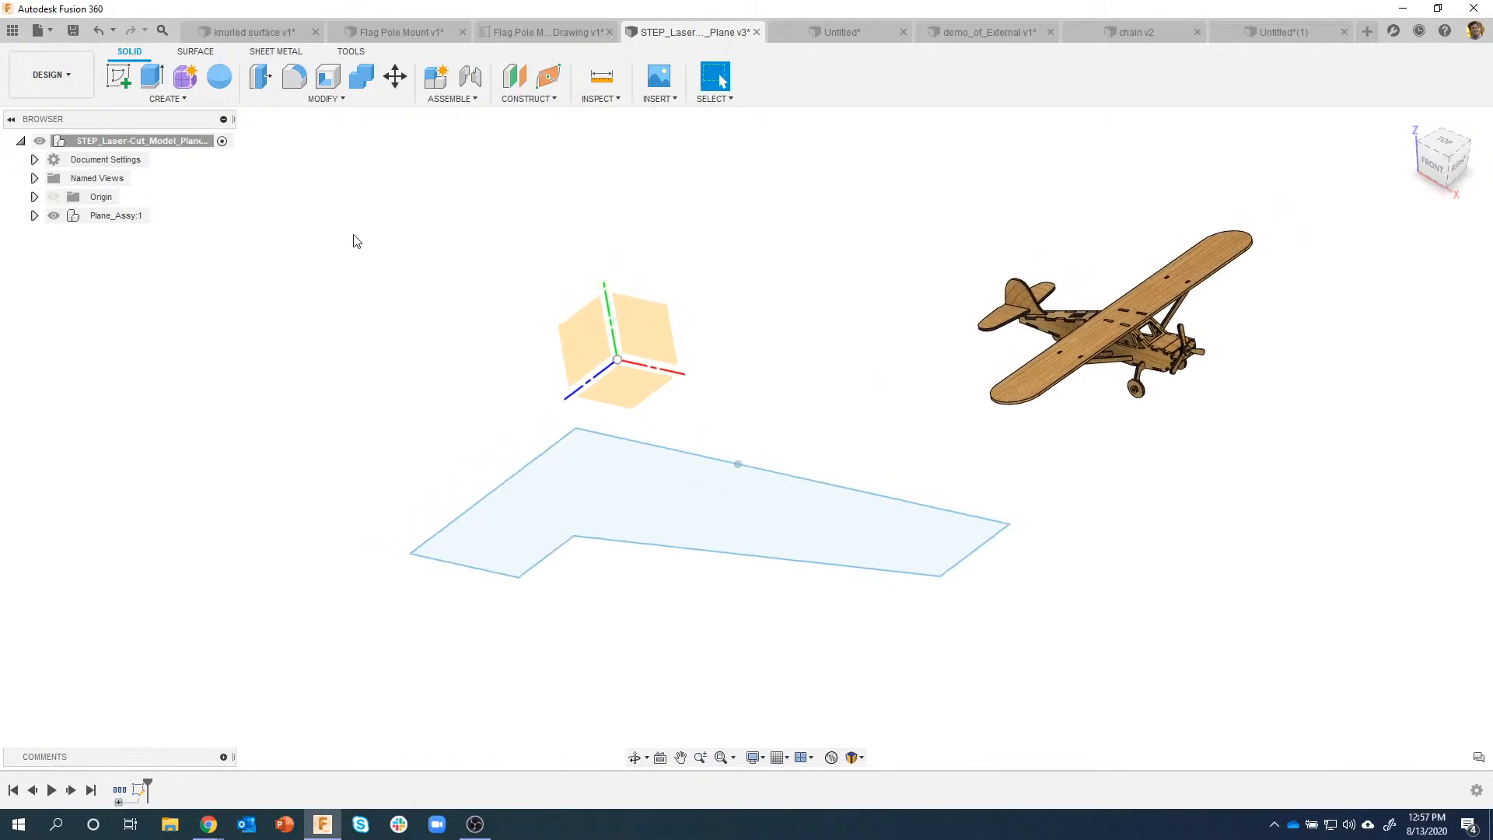
left_click(62, 78)
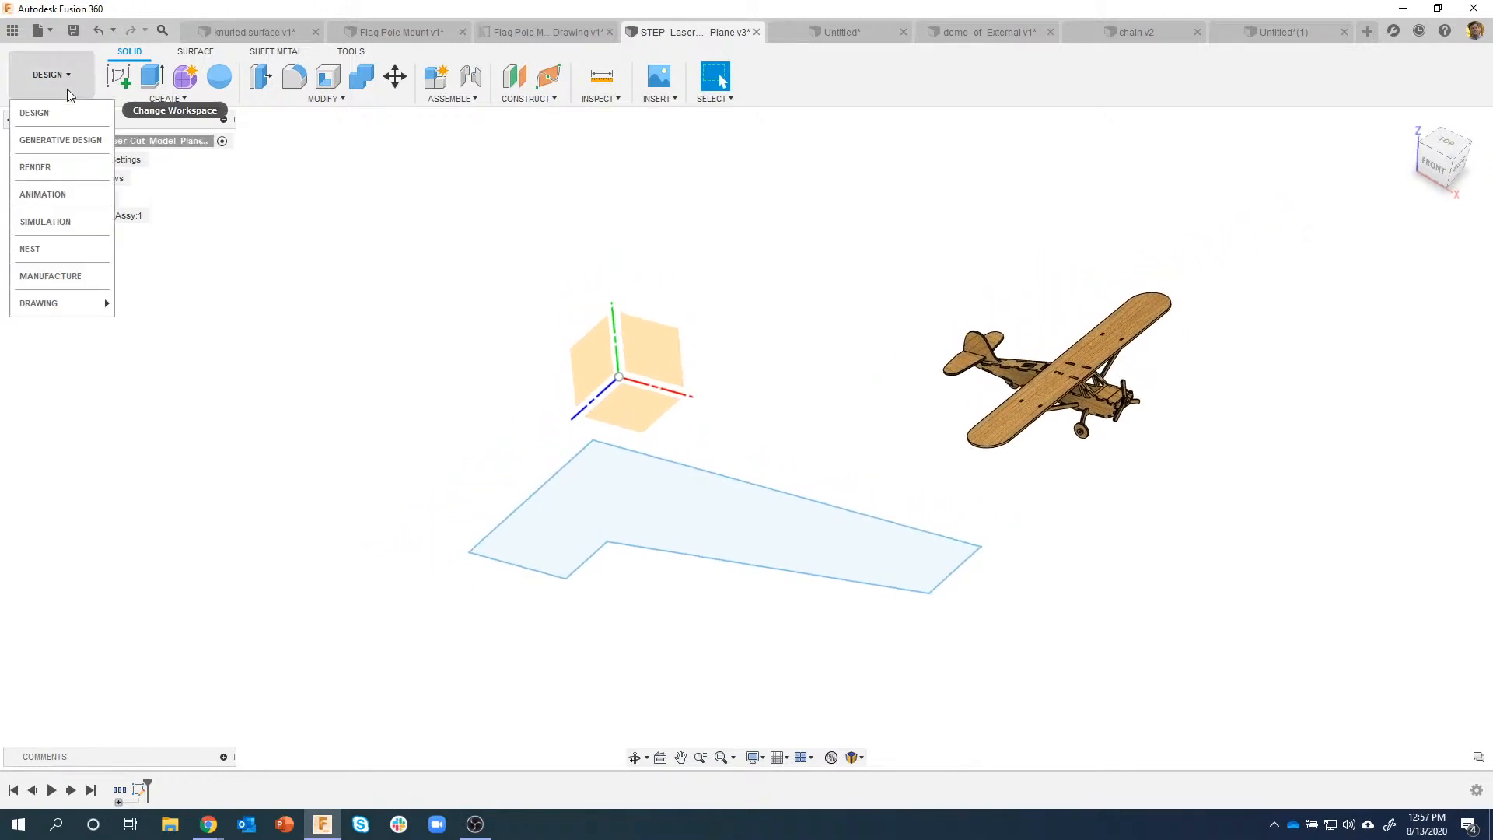
left_click(68, 279)
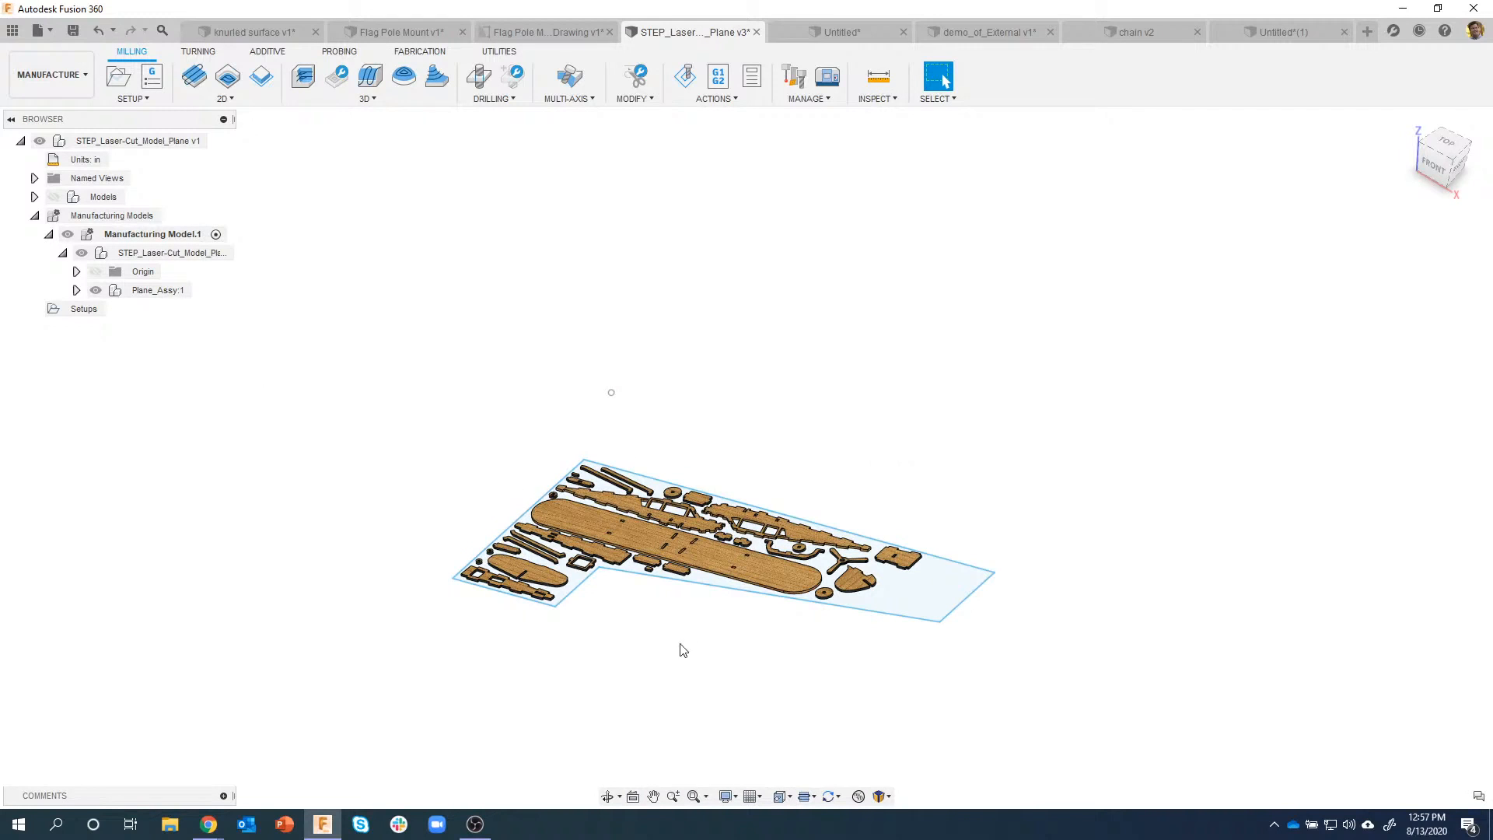
left_click(77, 84)
left_click(62, 112)
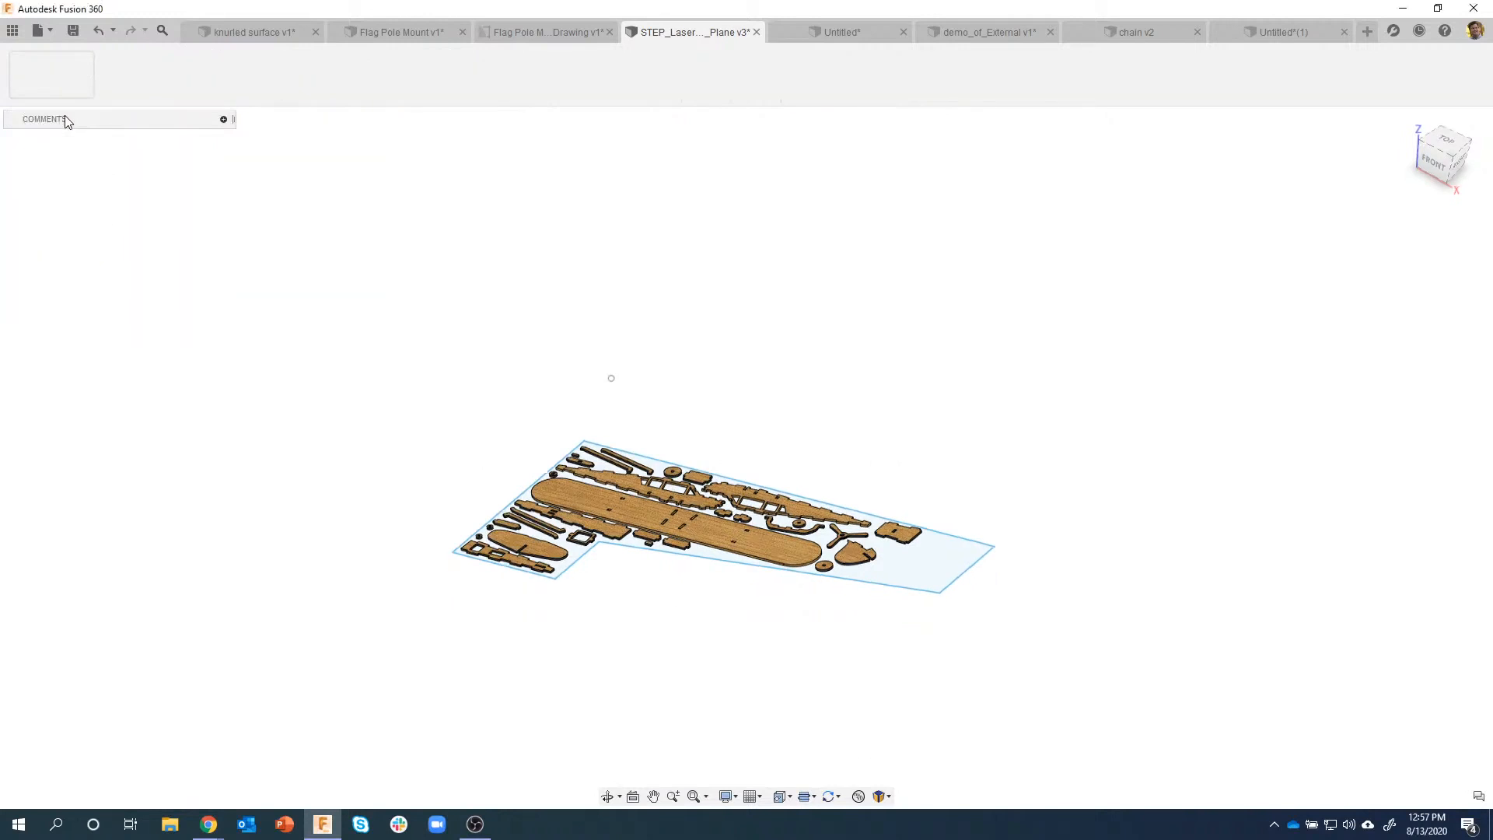
Step: Enlarge the airplane's front wheel by press-pulling its outer rim face outward in the assembled design
scroll(1097, 457, "up", 5)
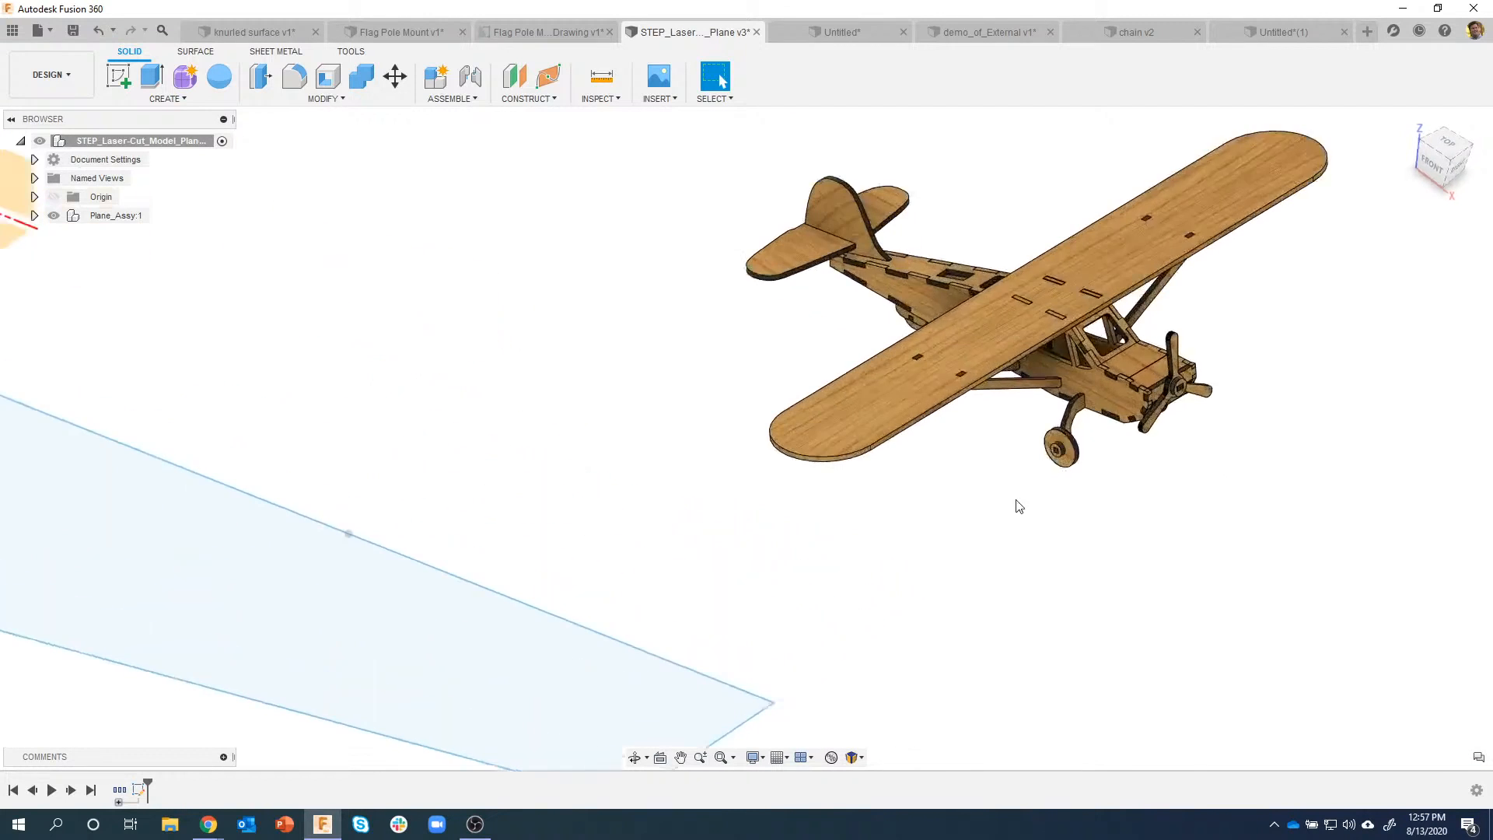
scroll(1028, 505, "up", 10)
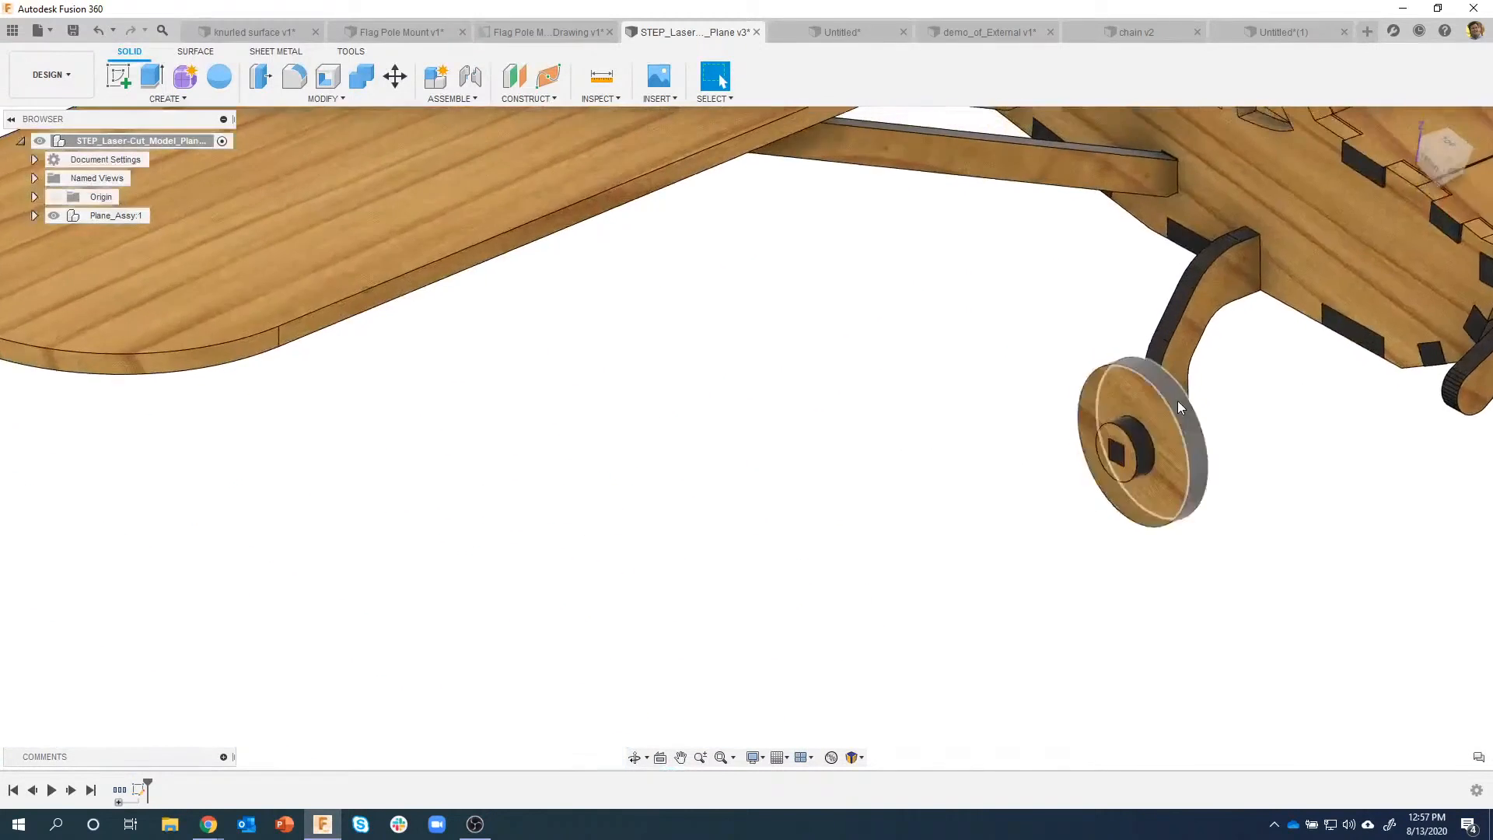
right_click(1178, 402)
left_click(1195, 401)
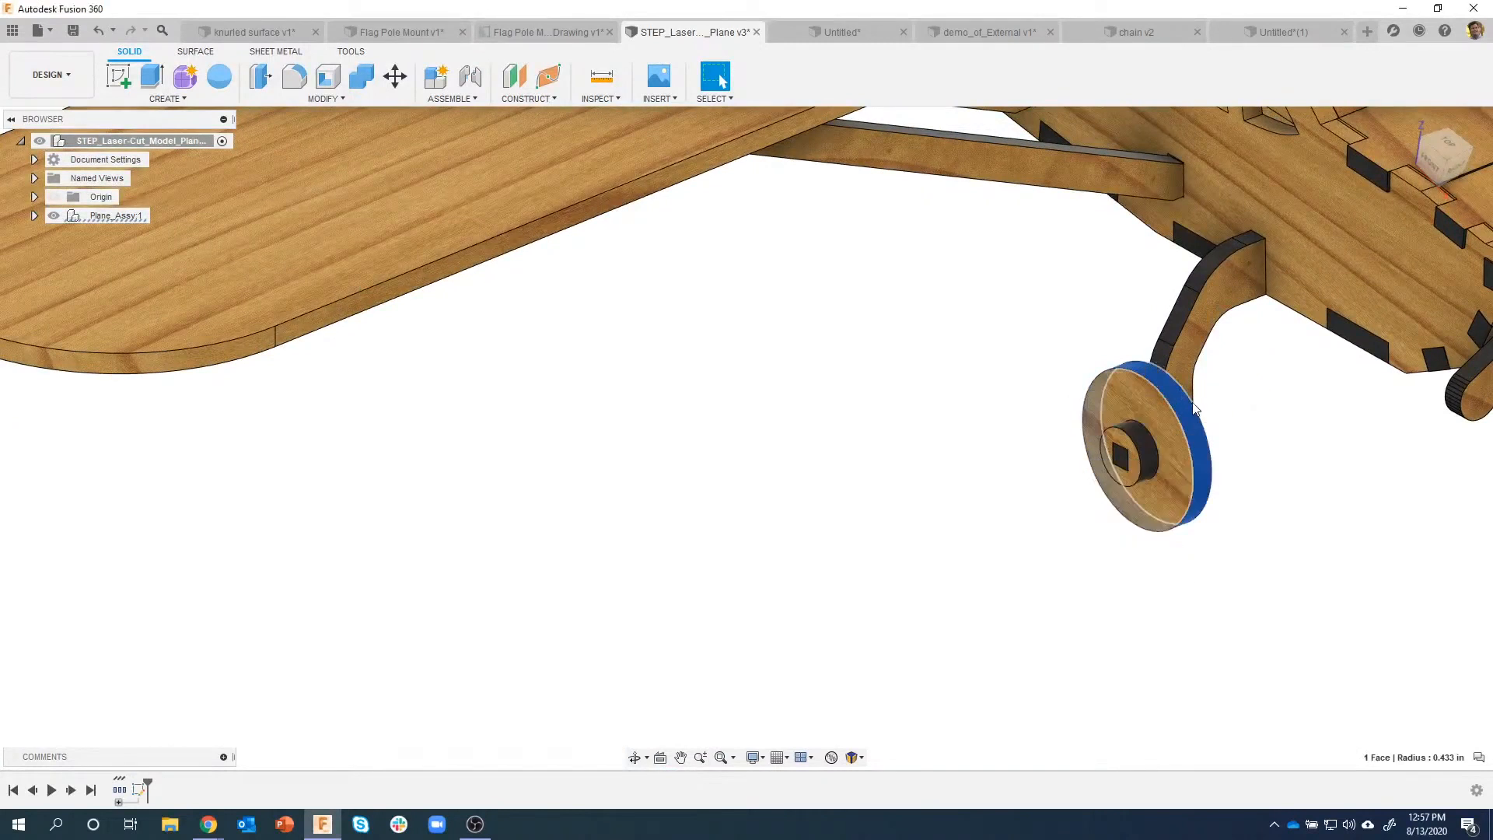
left_click_drag(1176, 400, 1216, 362)
key("Escape")
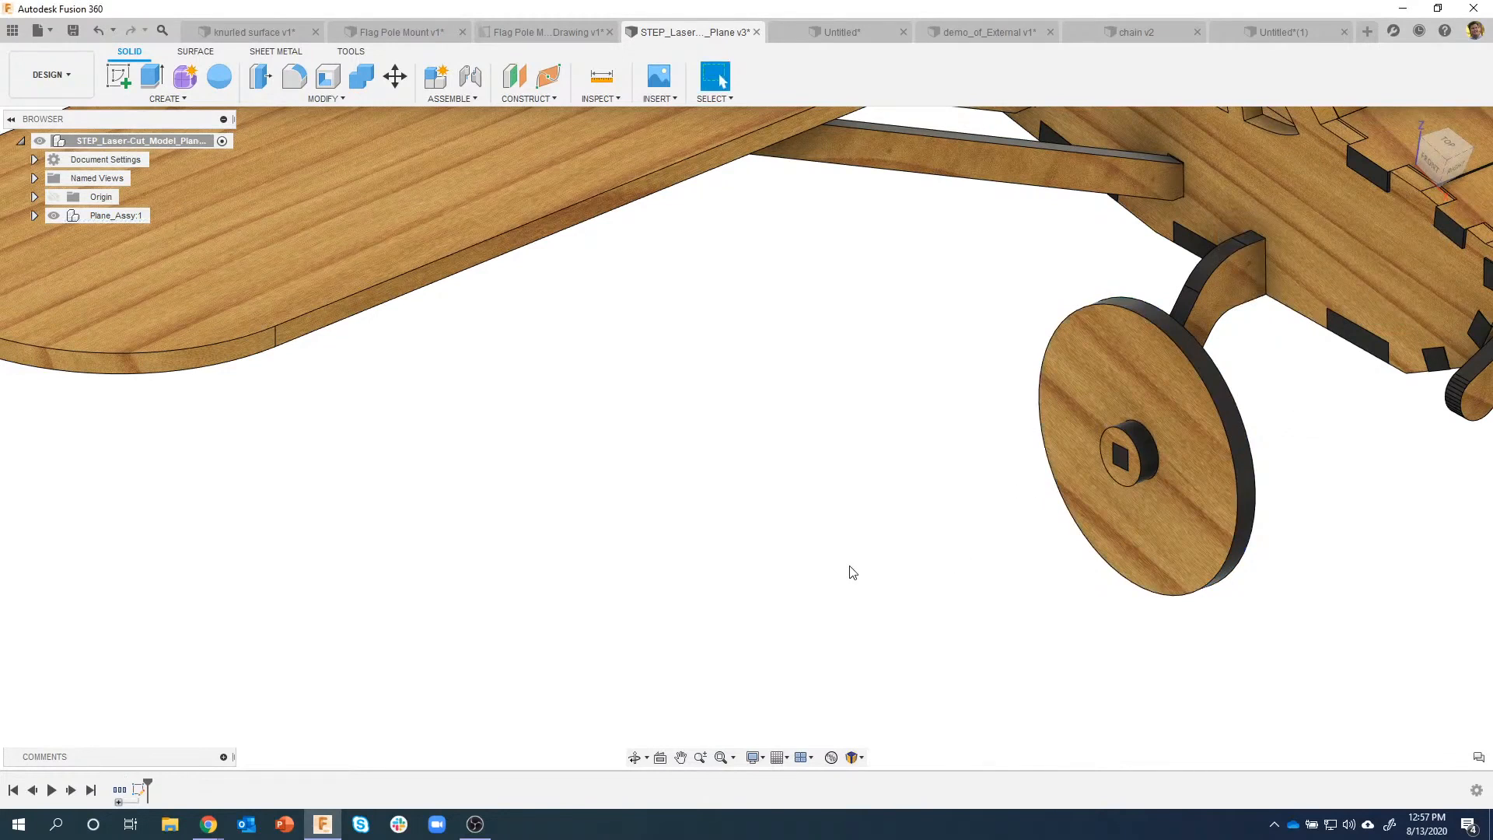
Step: Switch to the Manufacture workspace and open Manufacturing Model.1 for editing
left_click(67, 77)
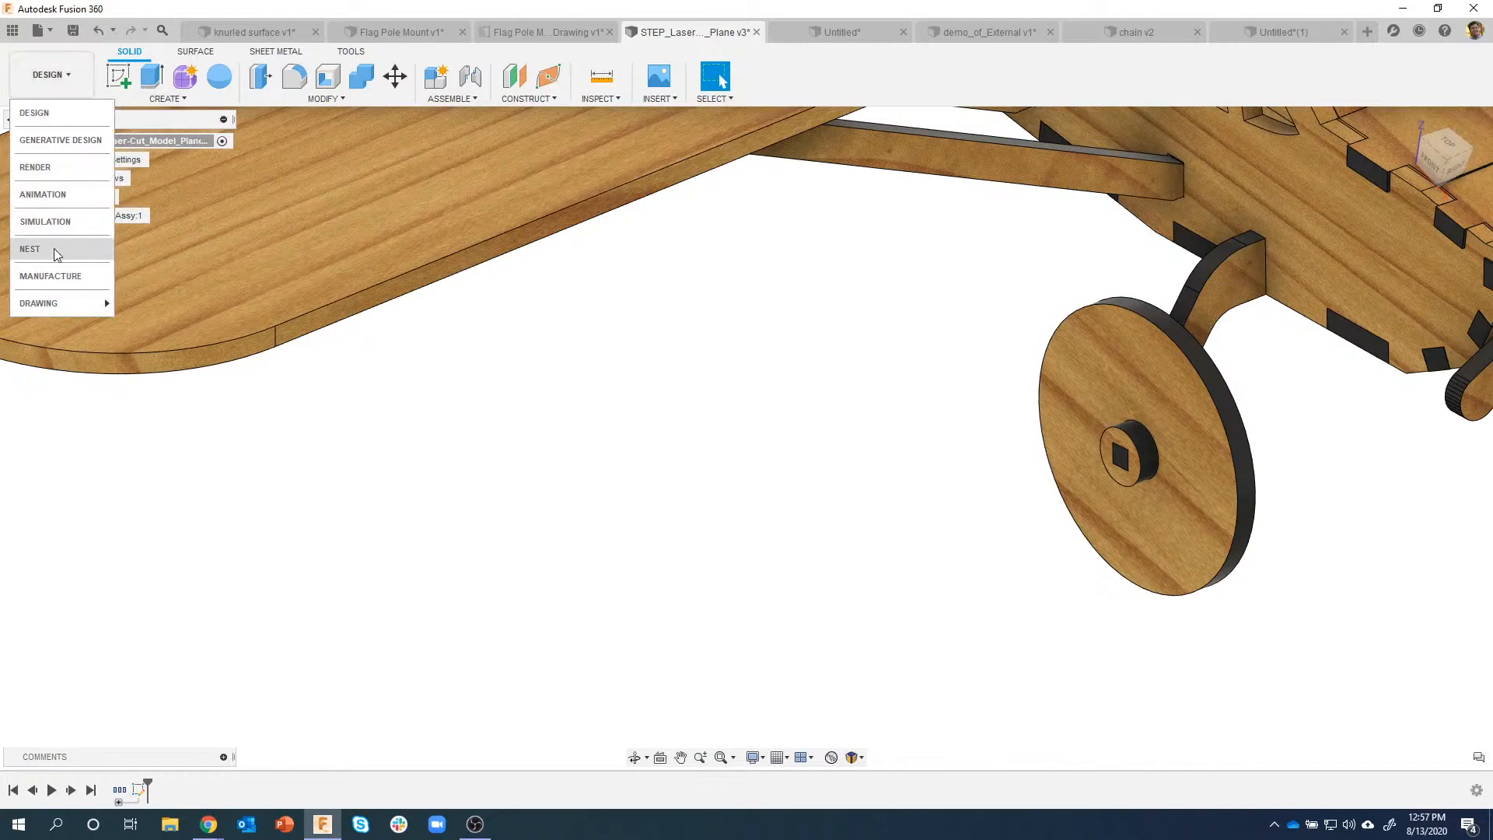
left_click(51, 277)
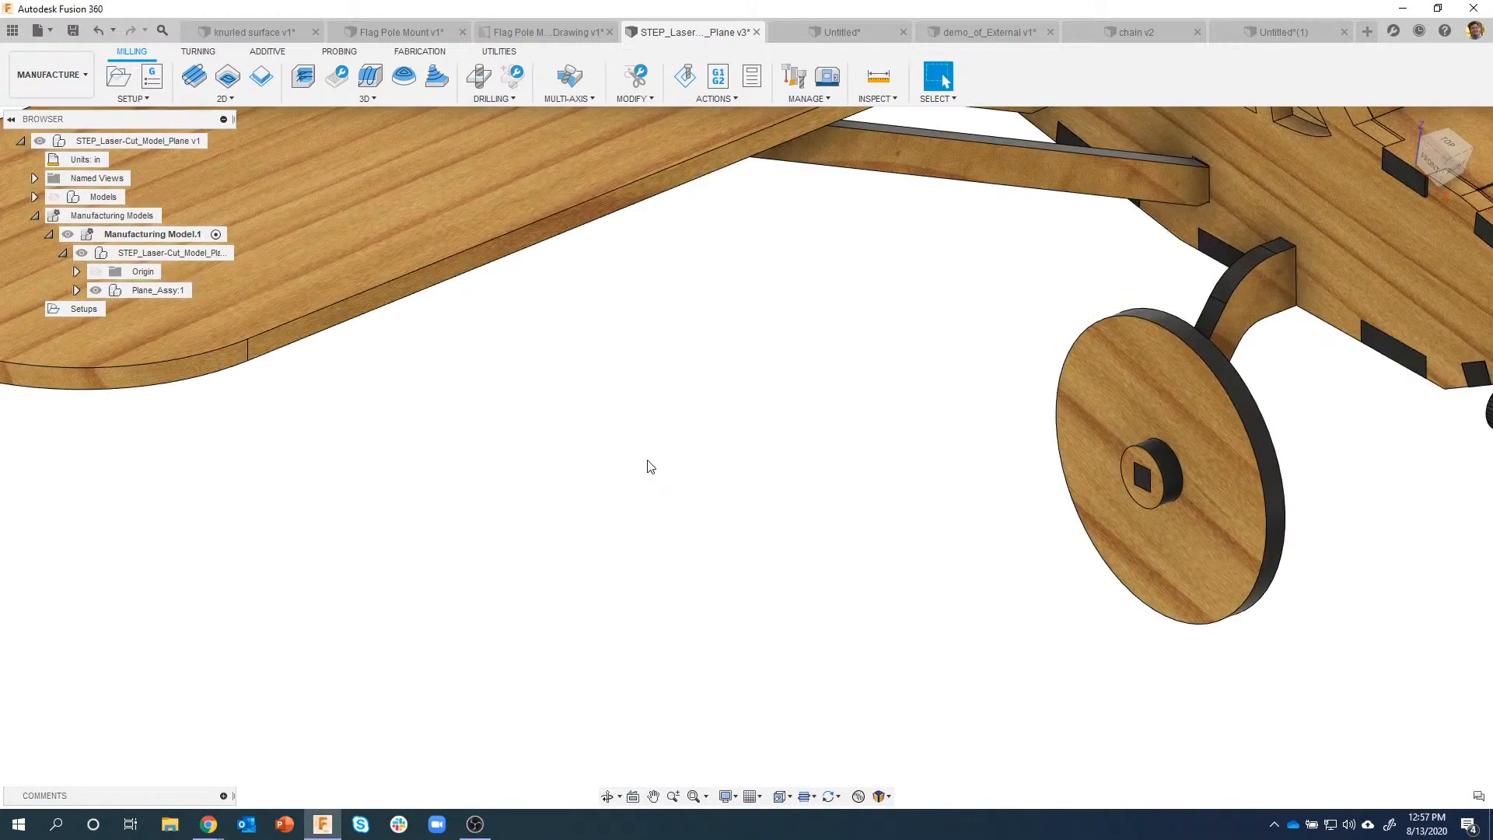
scroll(633, 443, "down", 8)
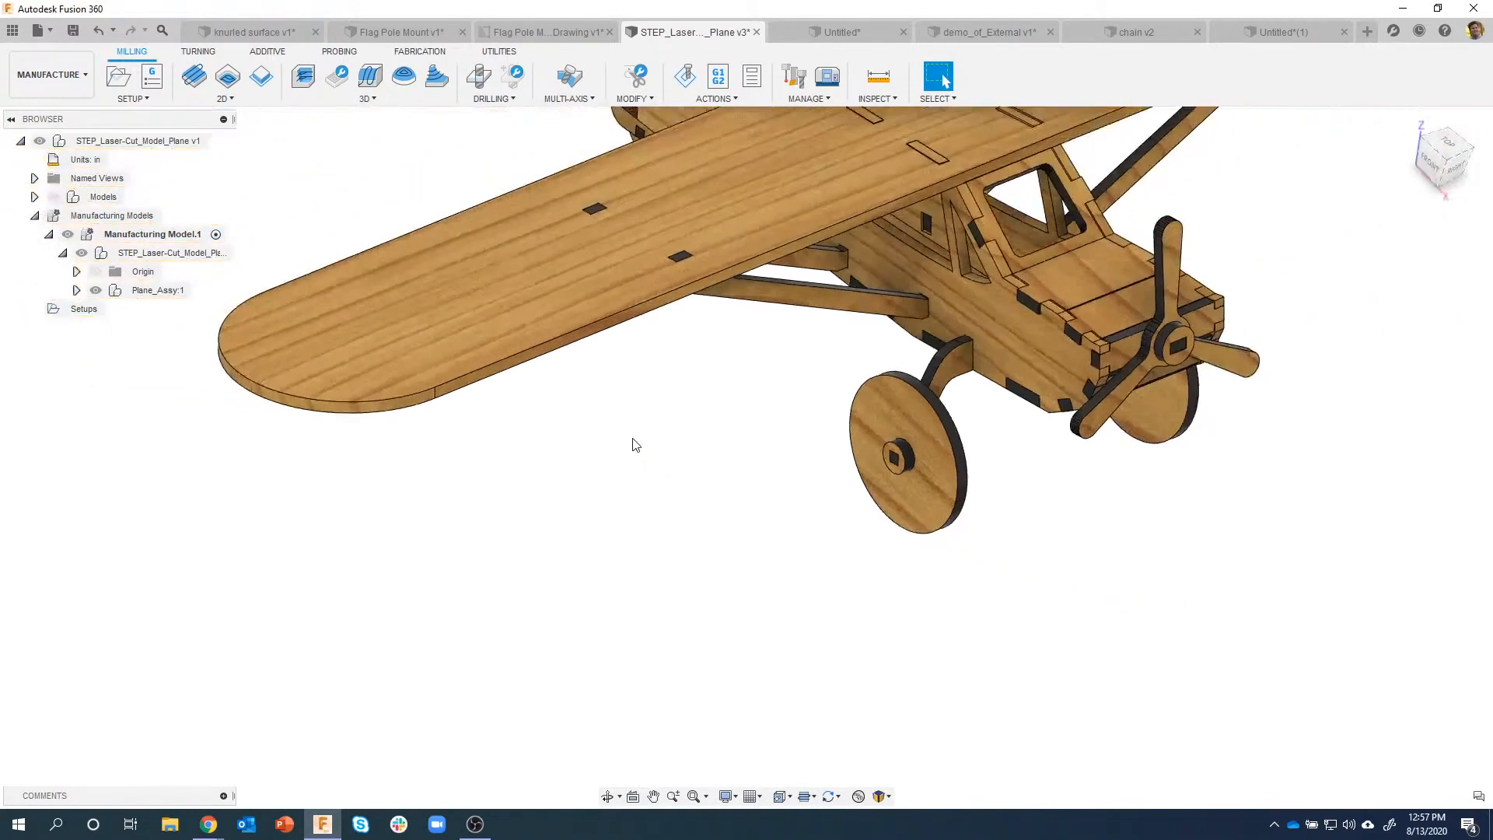
scroll(376, 412, "down", 3)
right_click(162, 237)
left_click(204, 249)
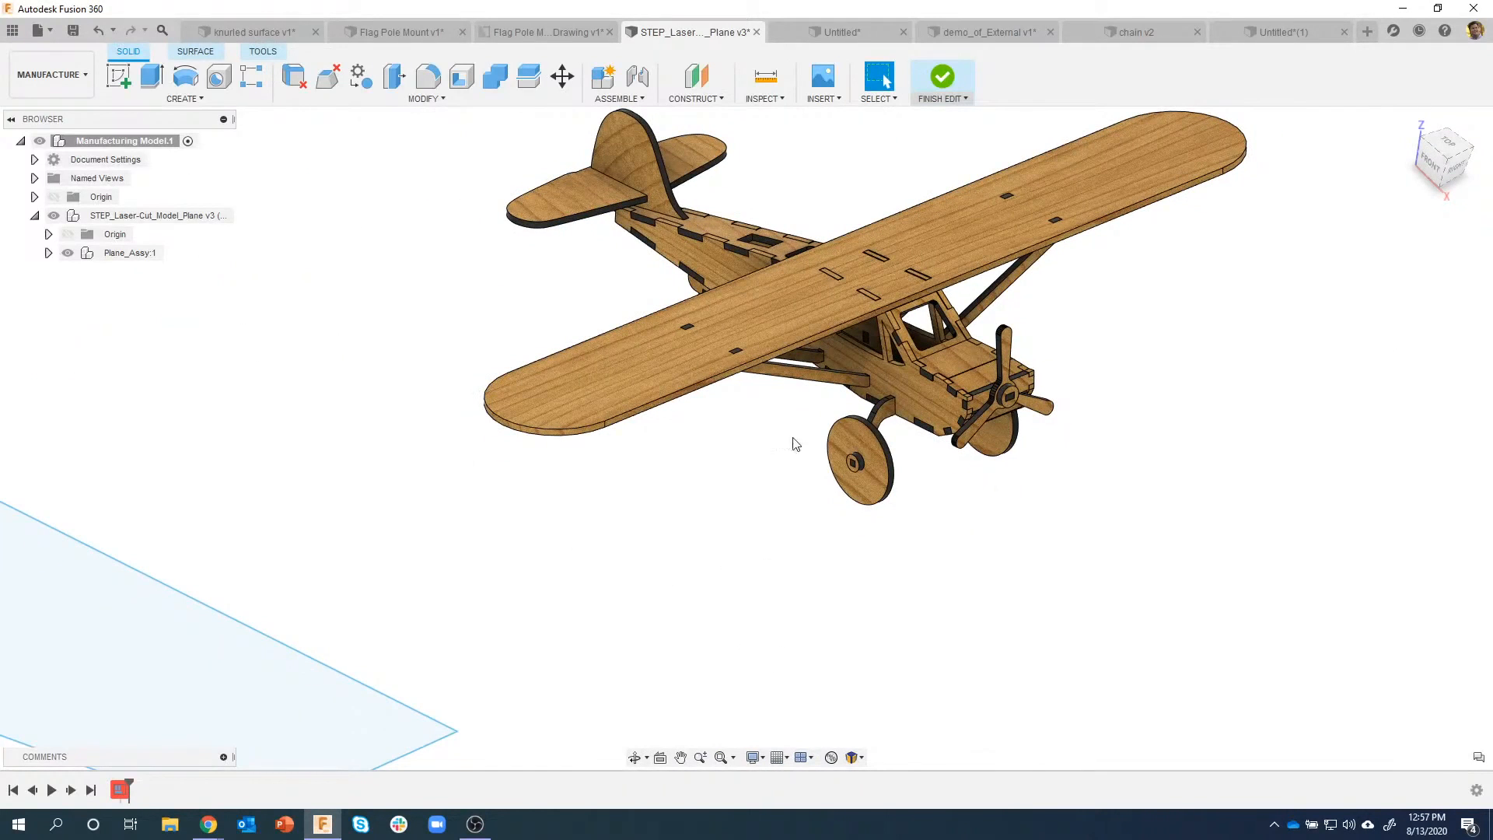
scroll(467, 423, "down", 6)
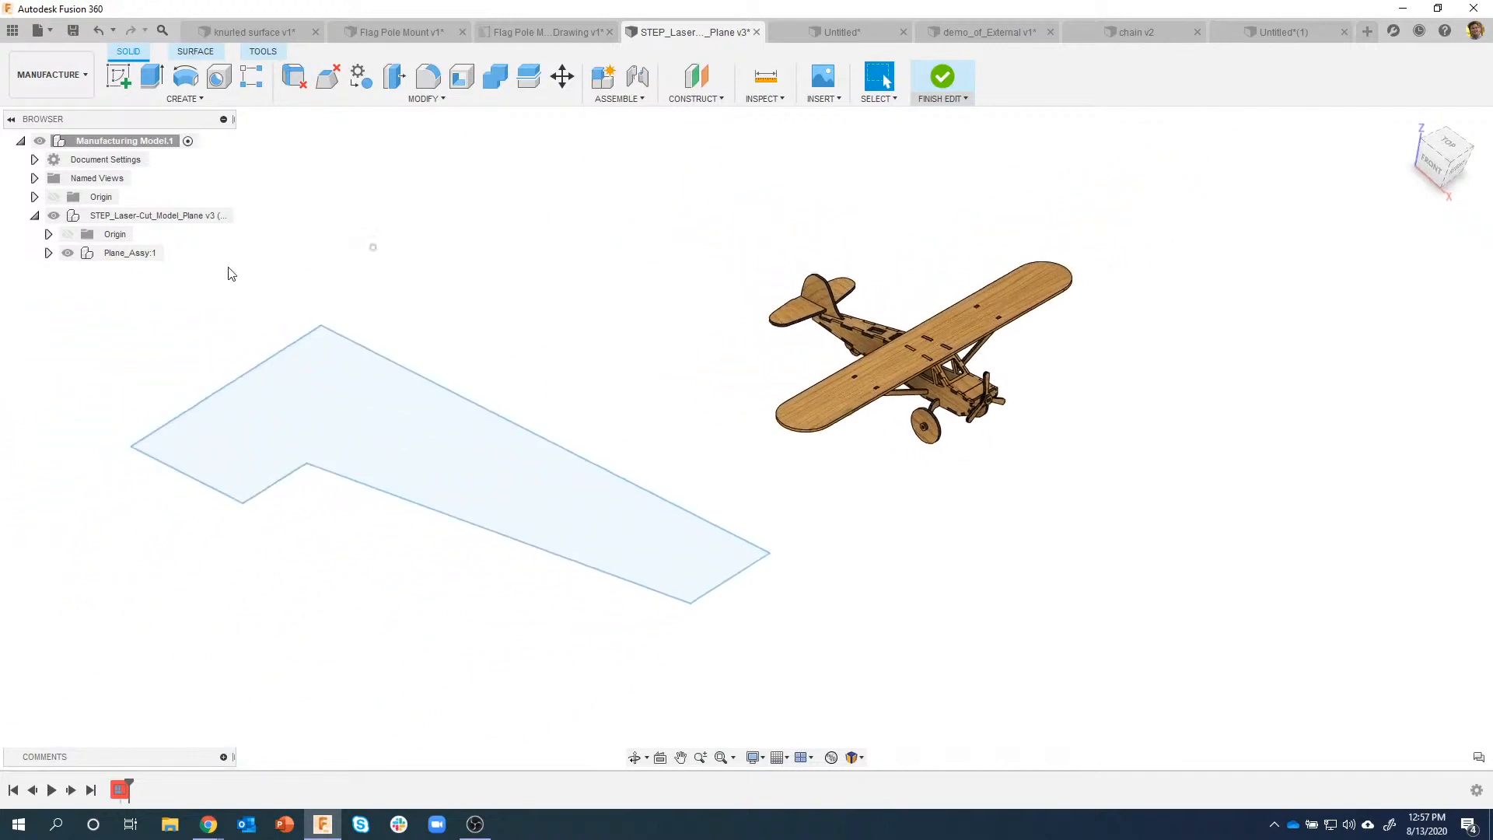
scroll(403, 261, "up", 1)
Step: Try to arrange the airplane parts in the L-shaped sketch with 0.25 in spacing, read the error details, and cancel
left_click(380, 98)
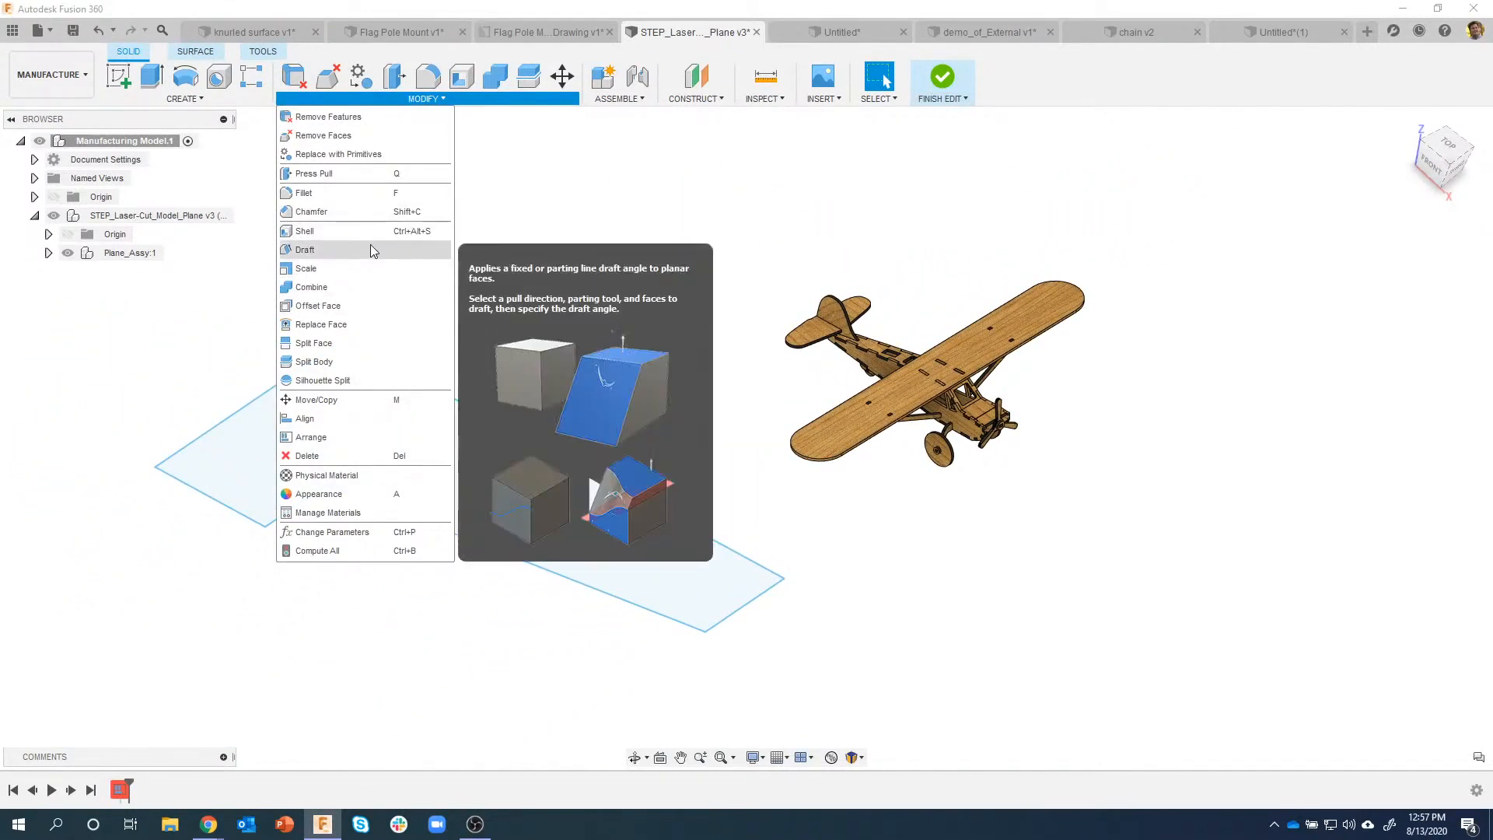
left_click(309, 437)
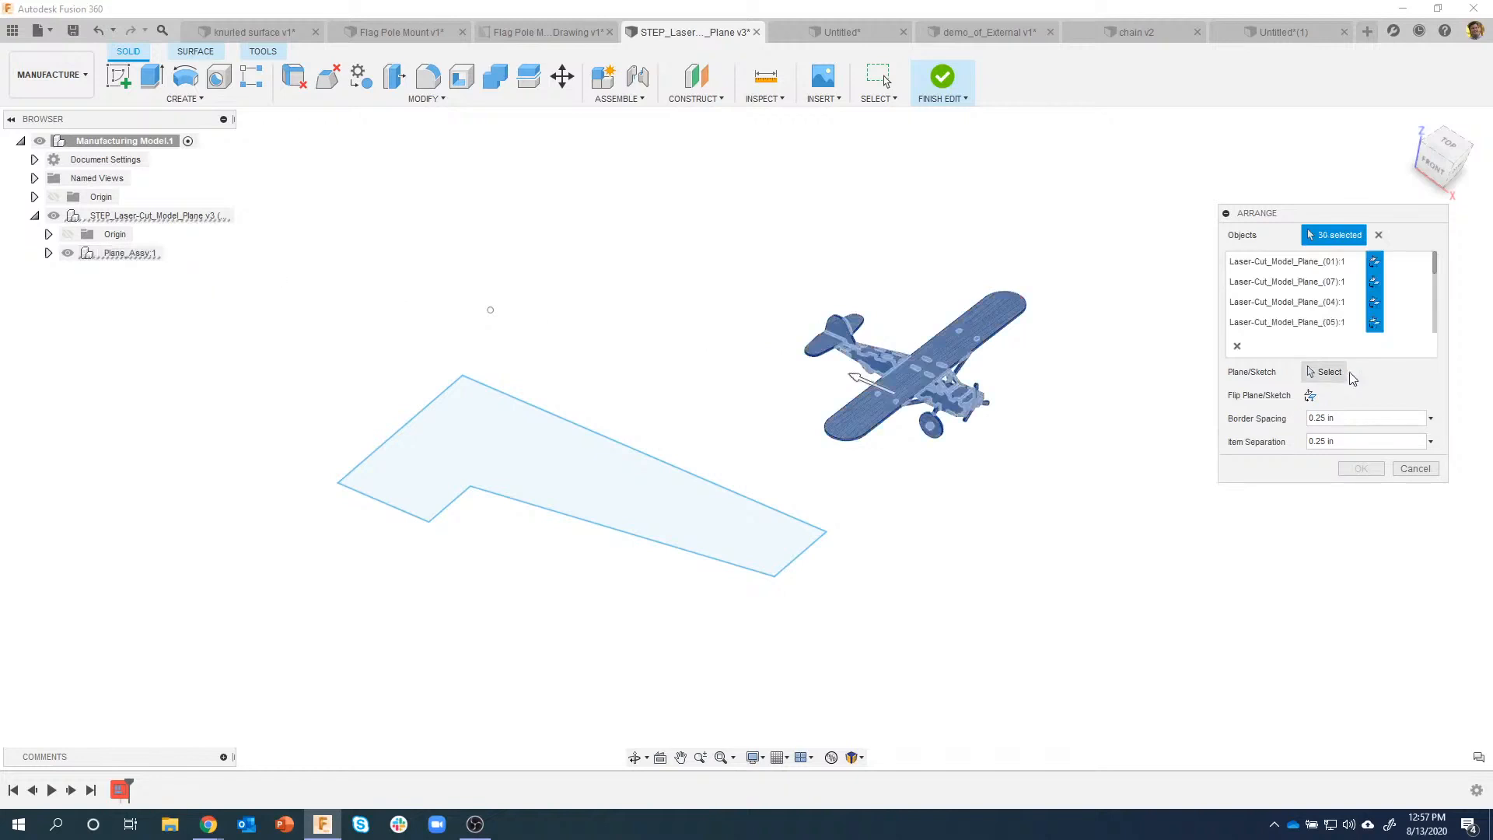
left_click(1327, 372)
left_click(682, 507)
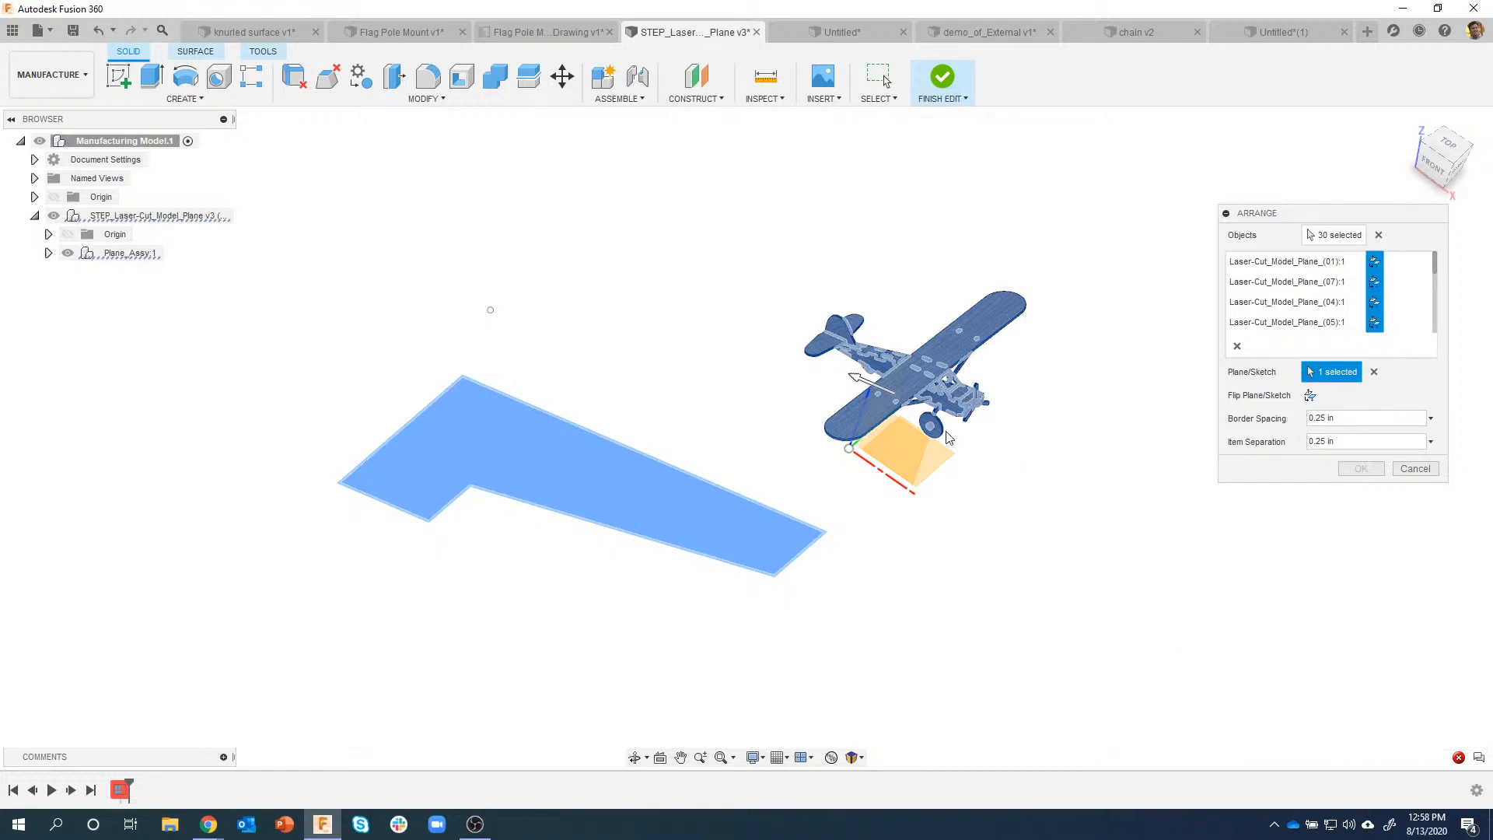
left_click(1459, 758)
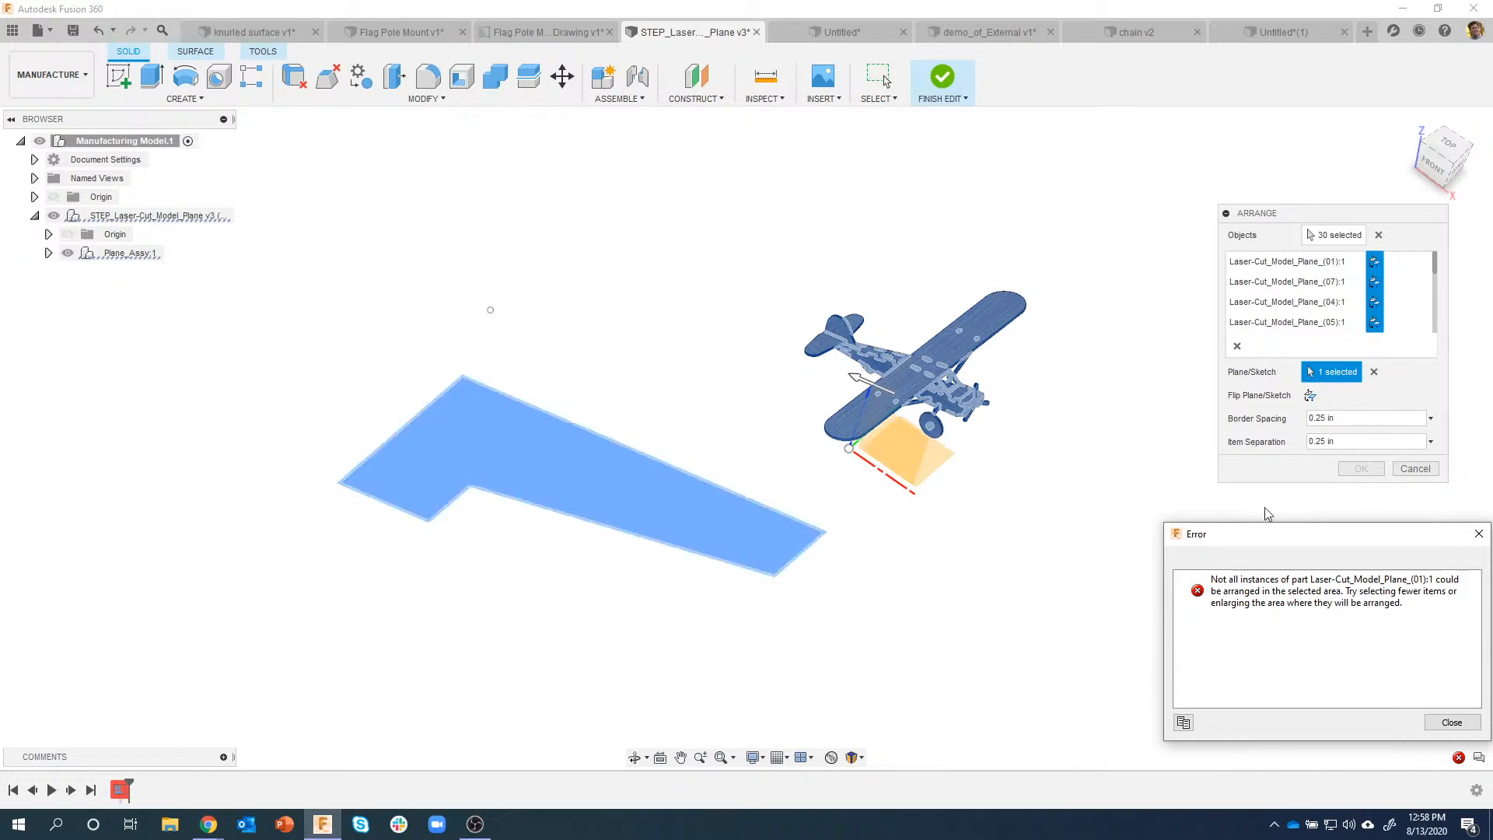
left_click(1433, 723)
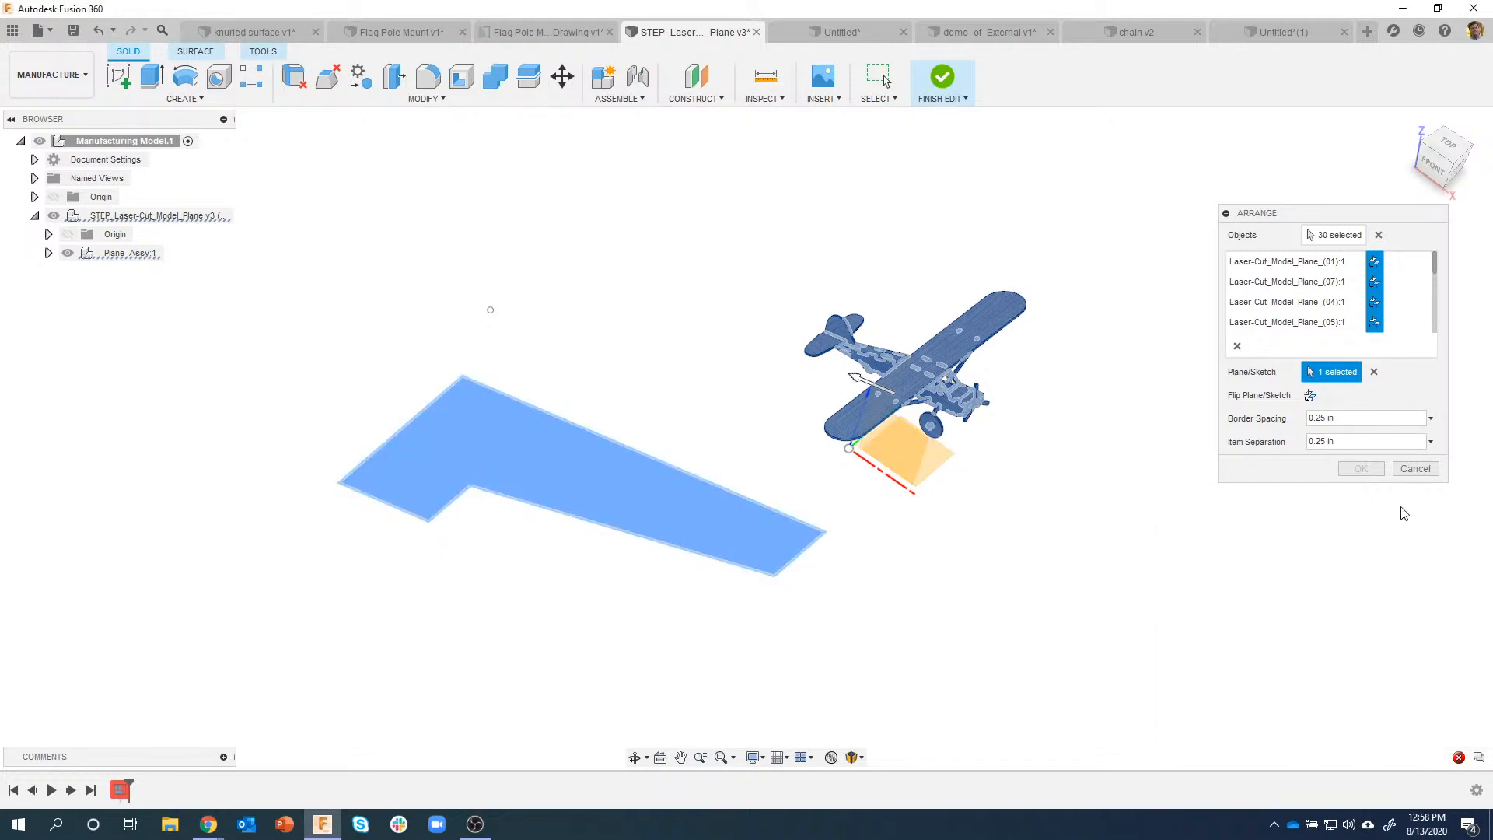
left_click(1416, 469)
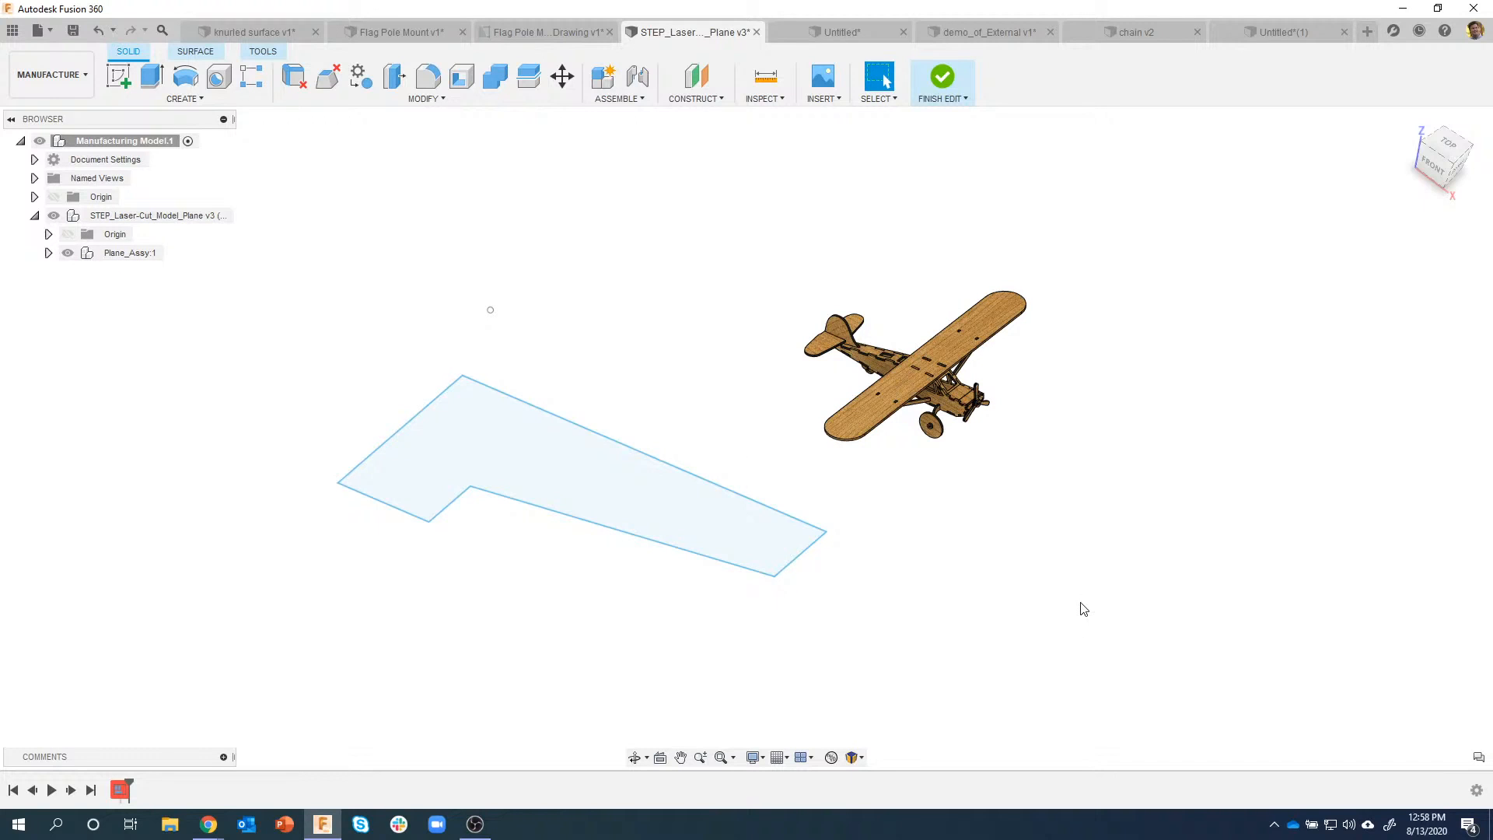
Step: Enlarge the L-shaped arrangement sketch by moving its long rear edge outward, and inspect the updated parts layout from above
middle_click_drag(1050, 379, 982, 319, "shift")
scroll(952, 425, "up", 5)
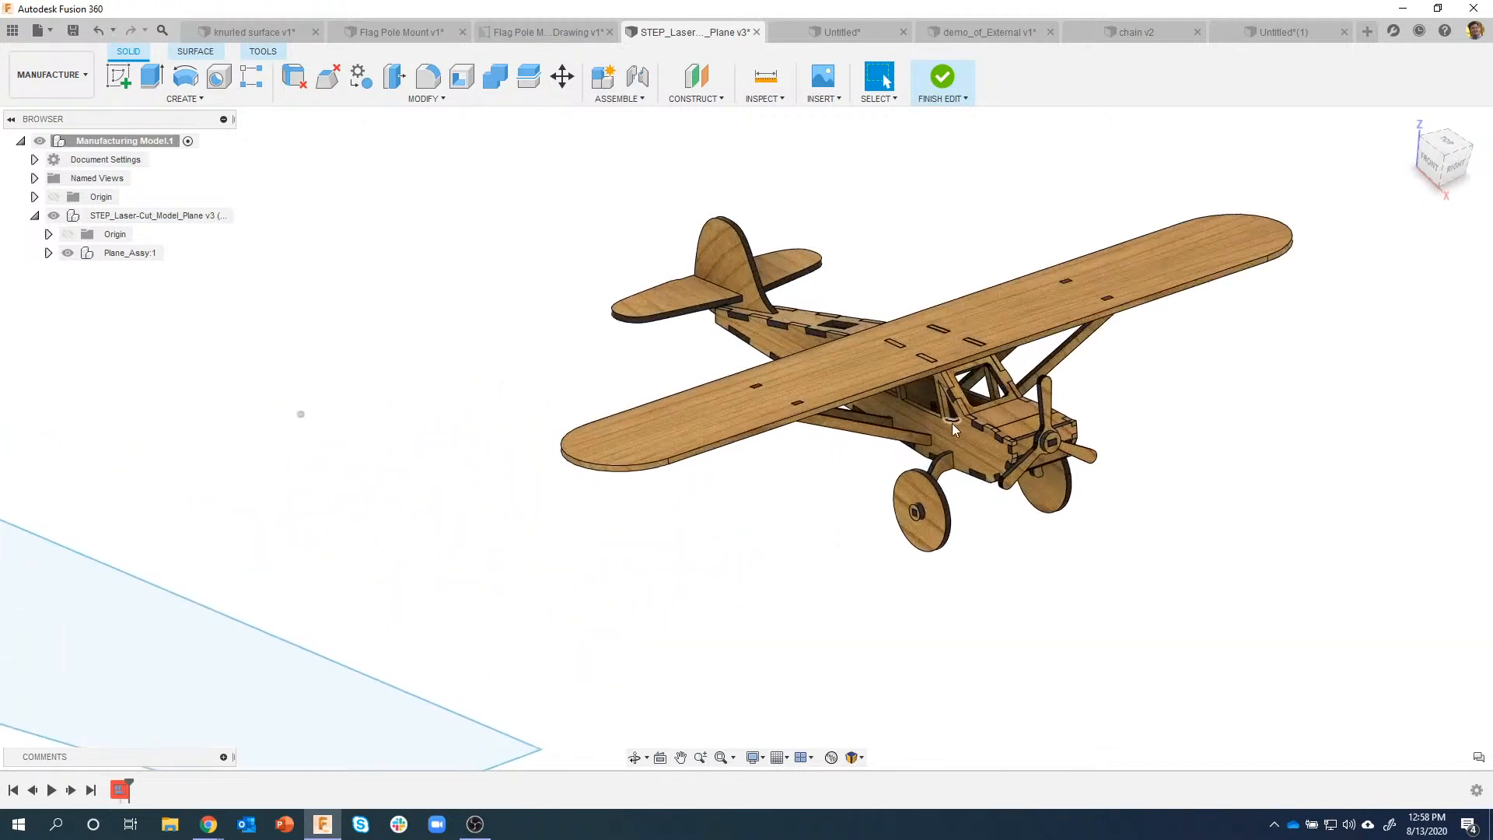
middle_click_drag(876, 273, 995, 578, "shift")
scroll(1083, 230, "down", 3)
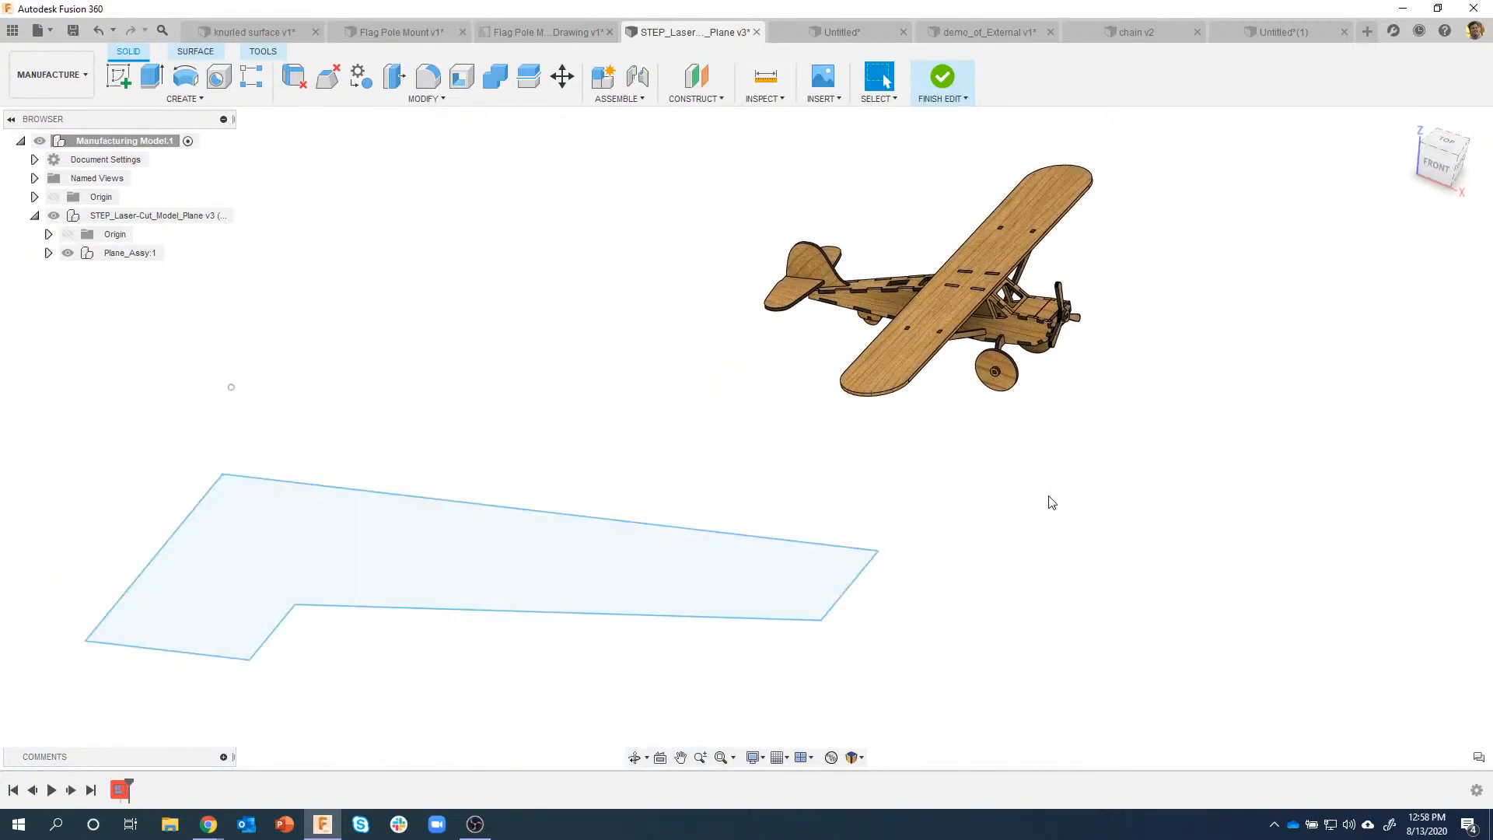
middle_click_drag(1000, 497, 1039, 227, "shift")
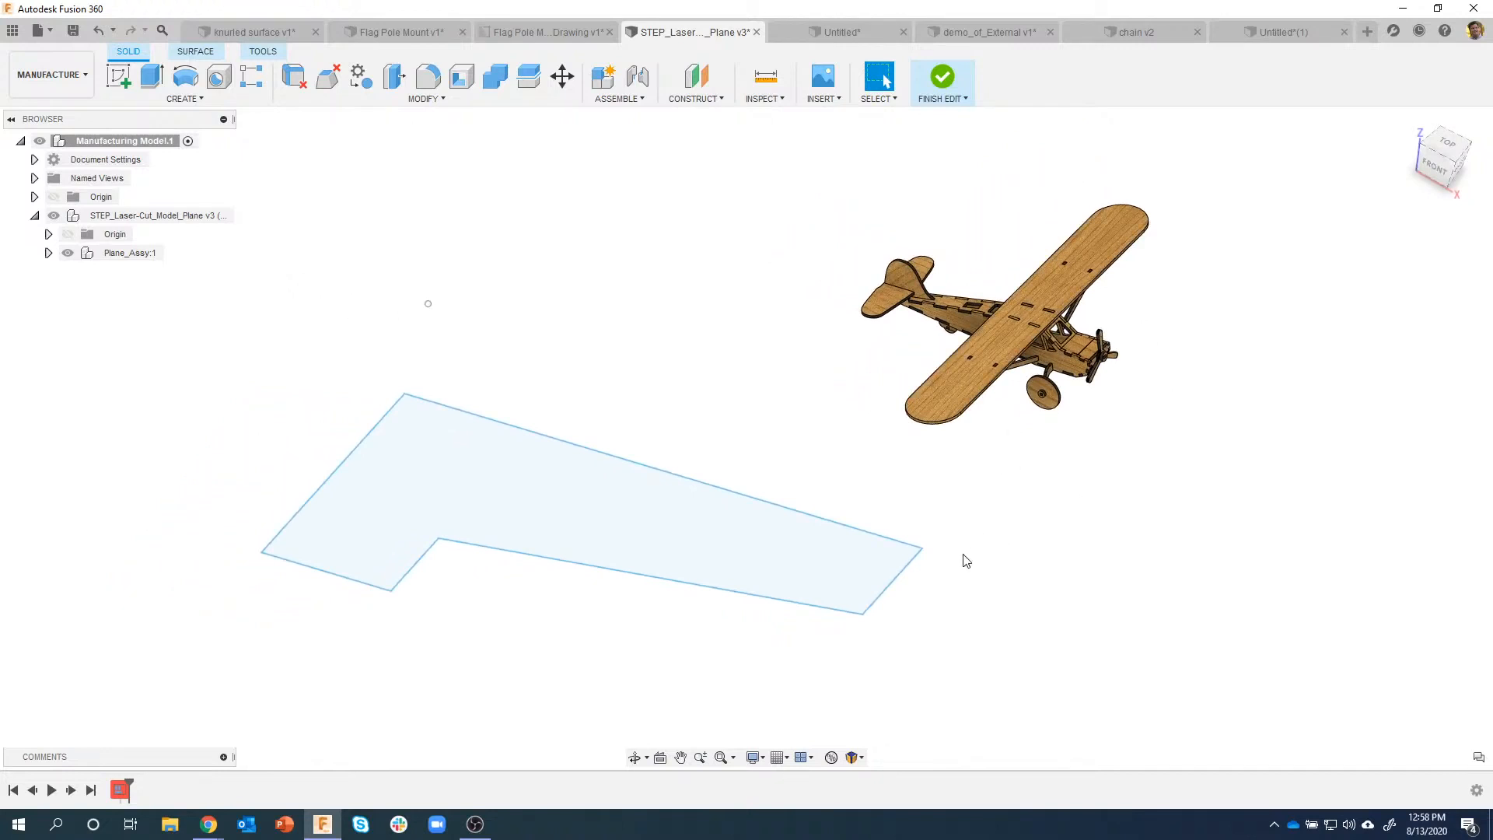
middle_click_drag(744, 466, 623, 445, "shift")
left_click_drag(503, 423, 583, 375)
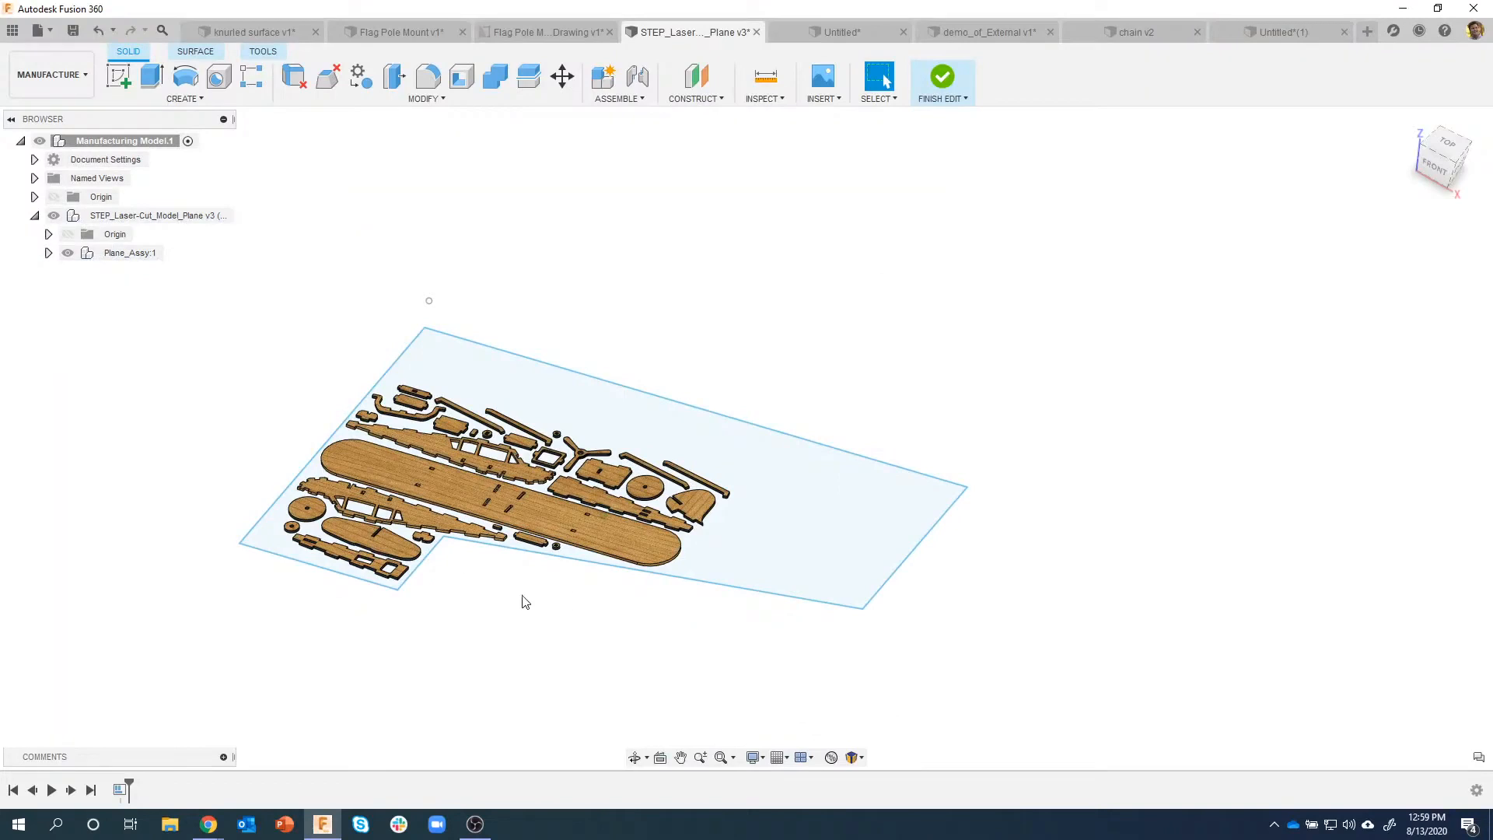
middle_click_drag(523, 596, 533, 653, "shift")
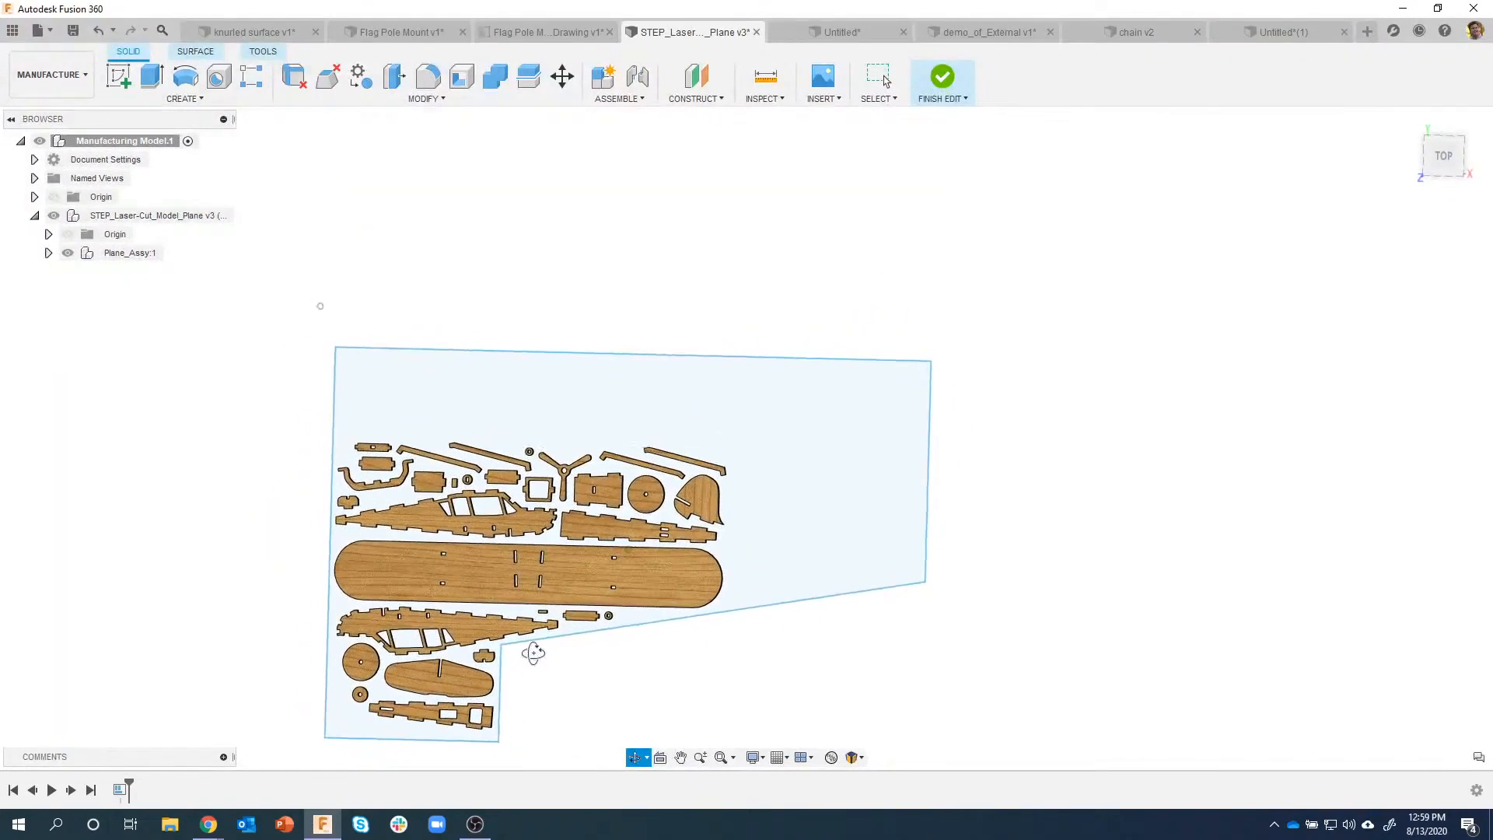